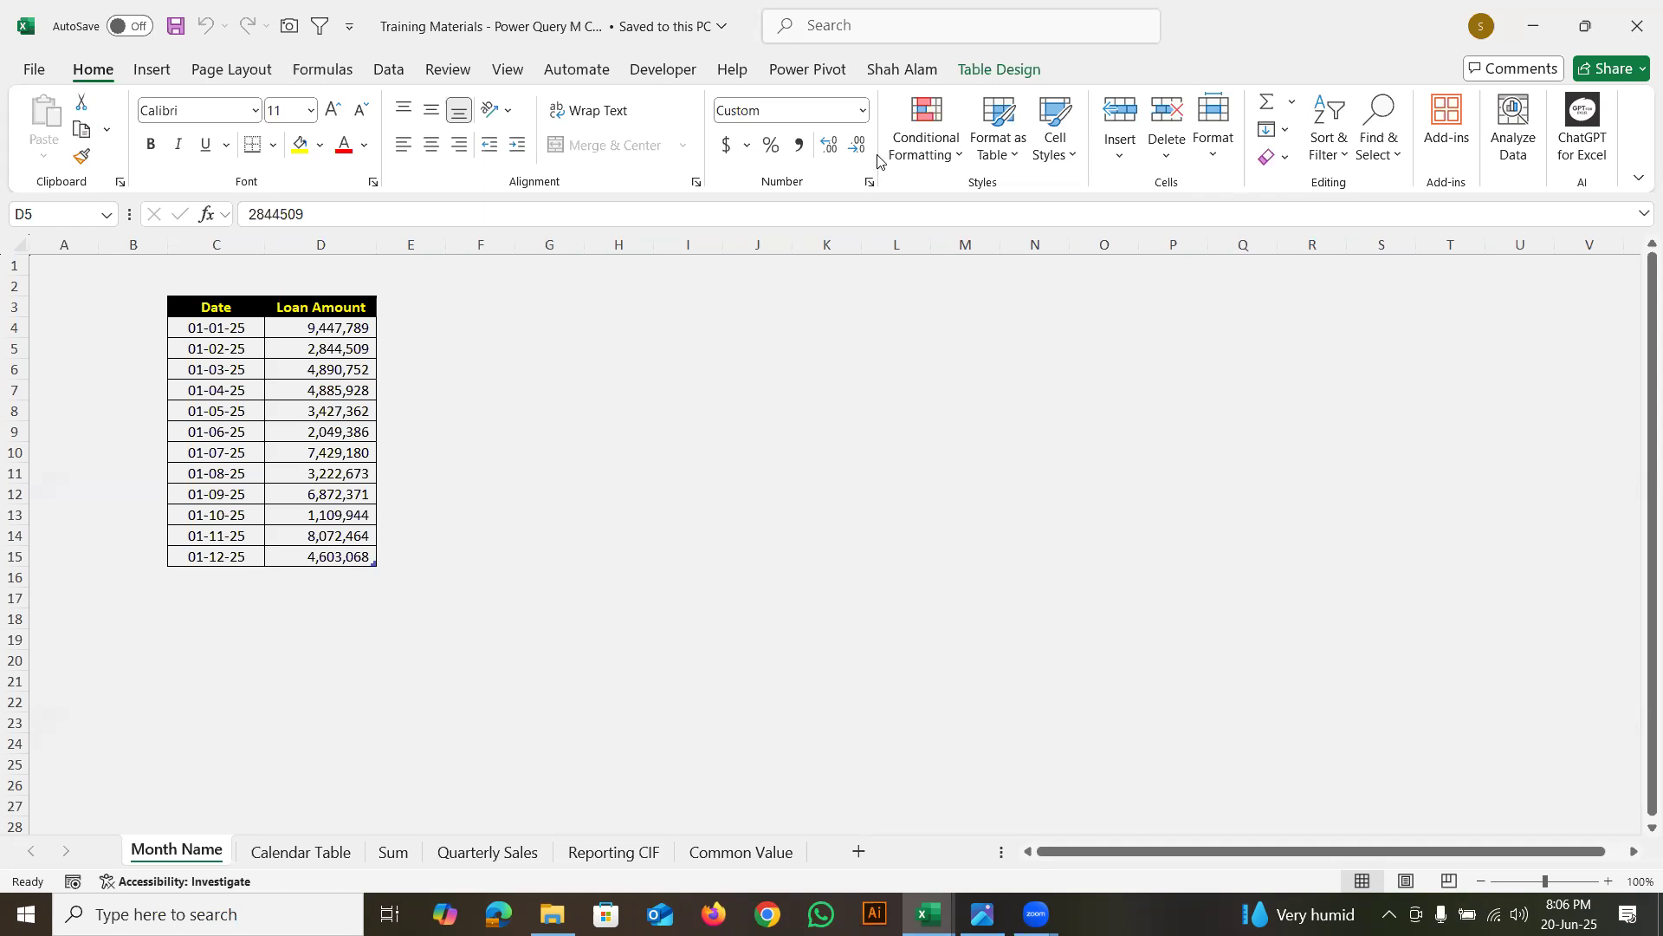
left_click(302, 387)
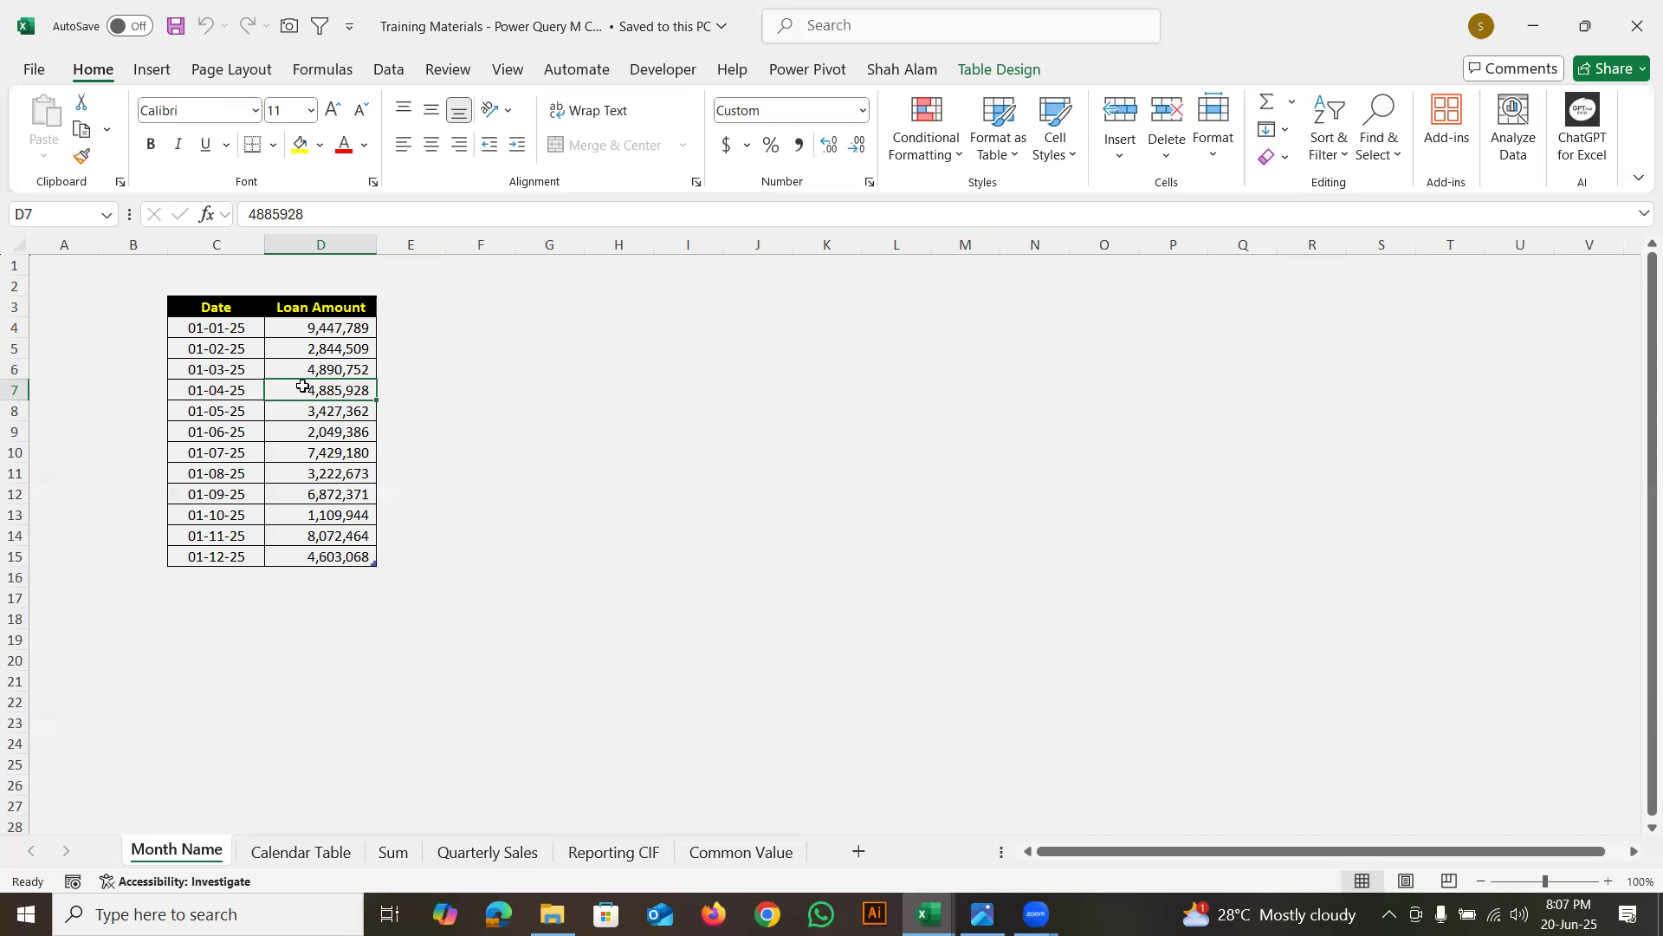
left_click(262, 369)
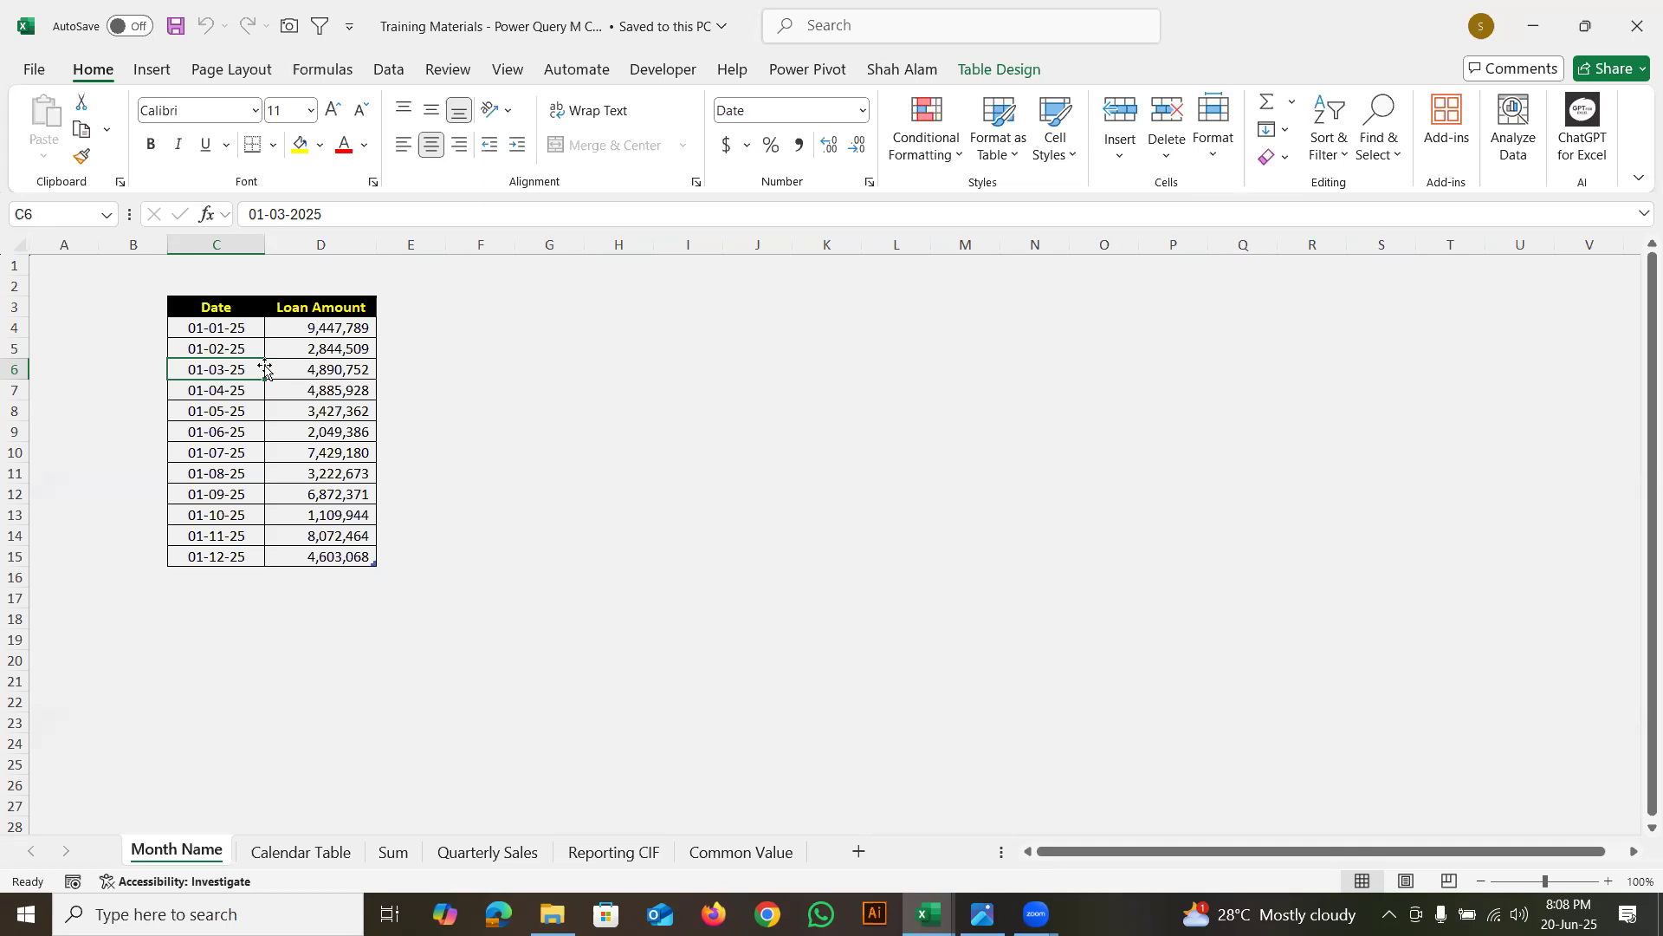
left_click(331, 384)
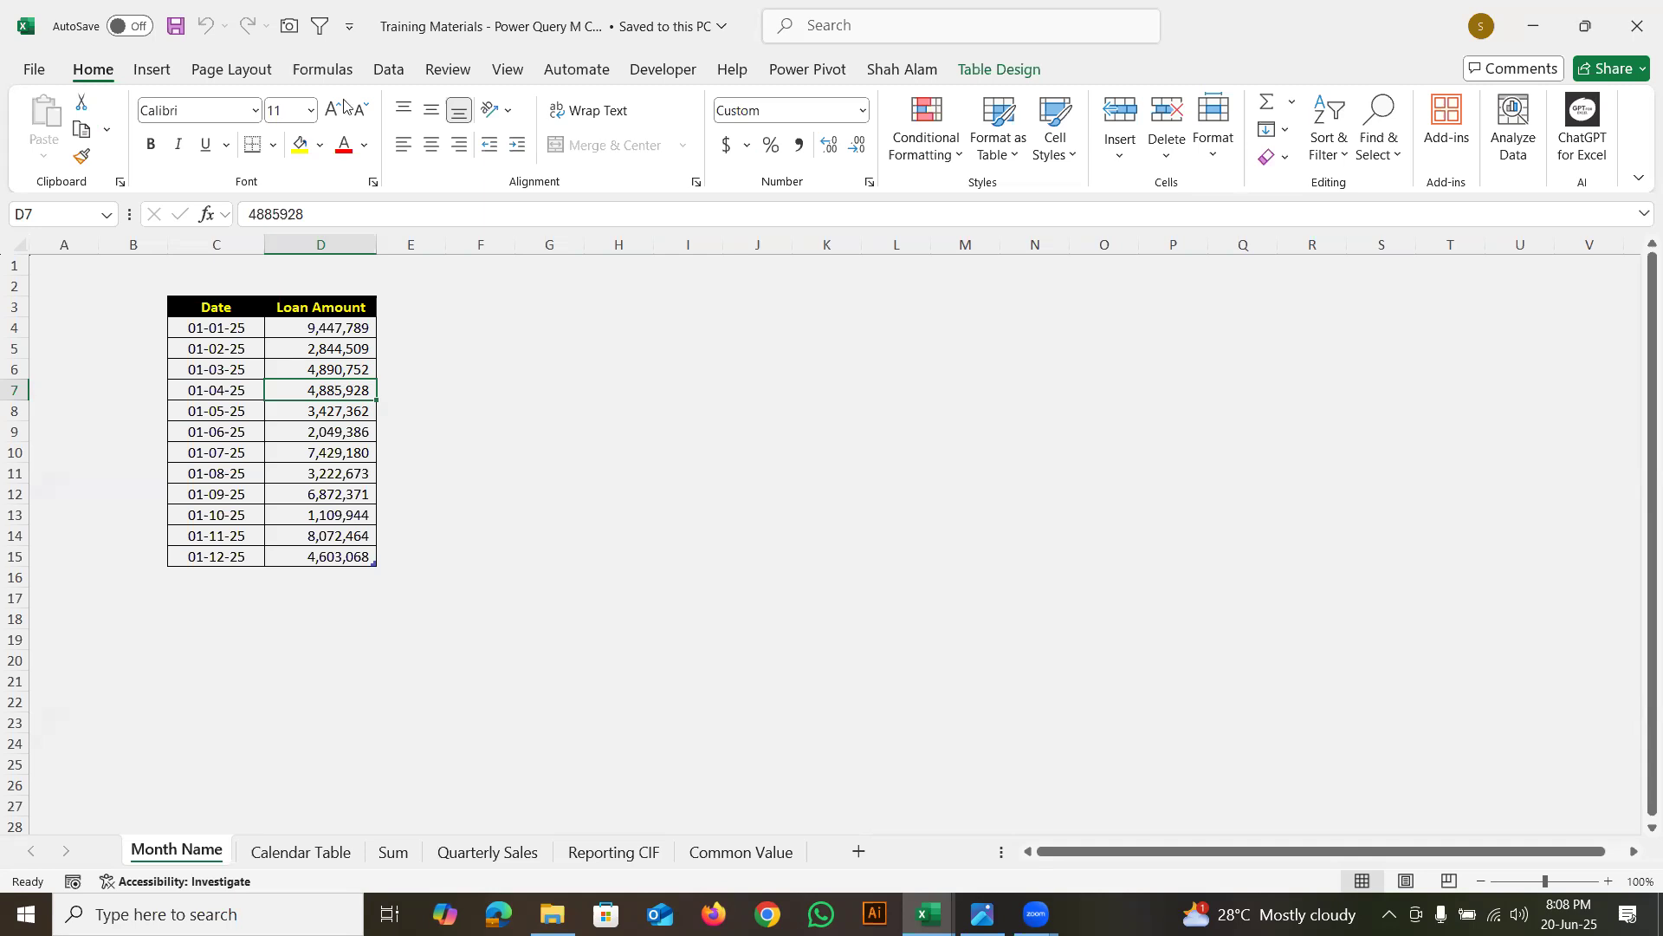
Check the table names on the Month Name and Calendar Table sheets, then return to the Month Name sheet
left_click(386, 71)
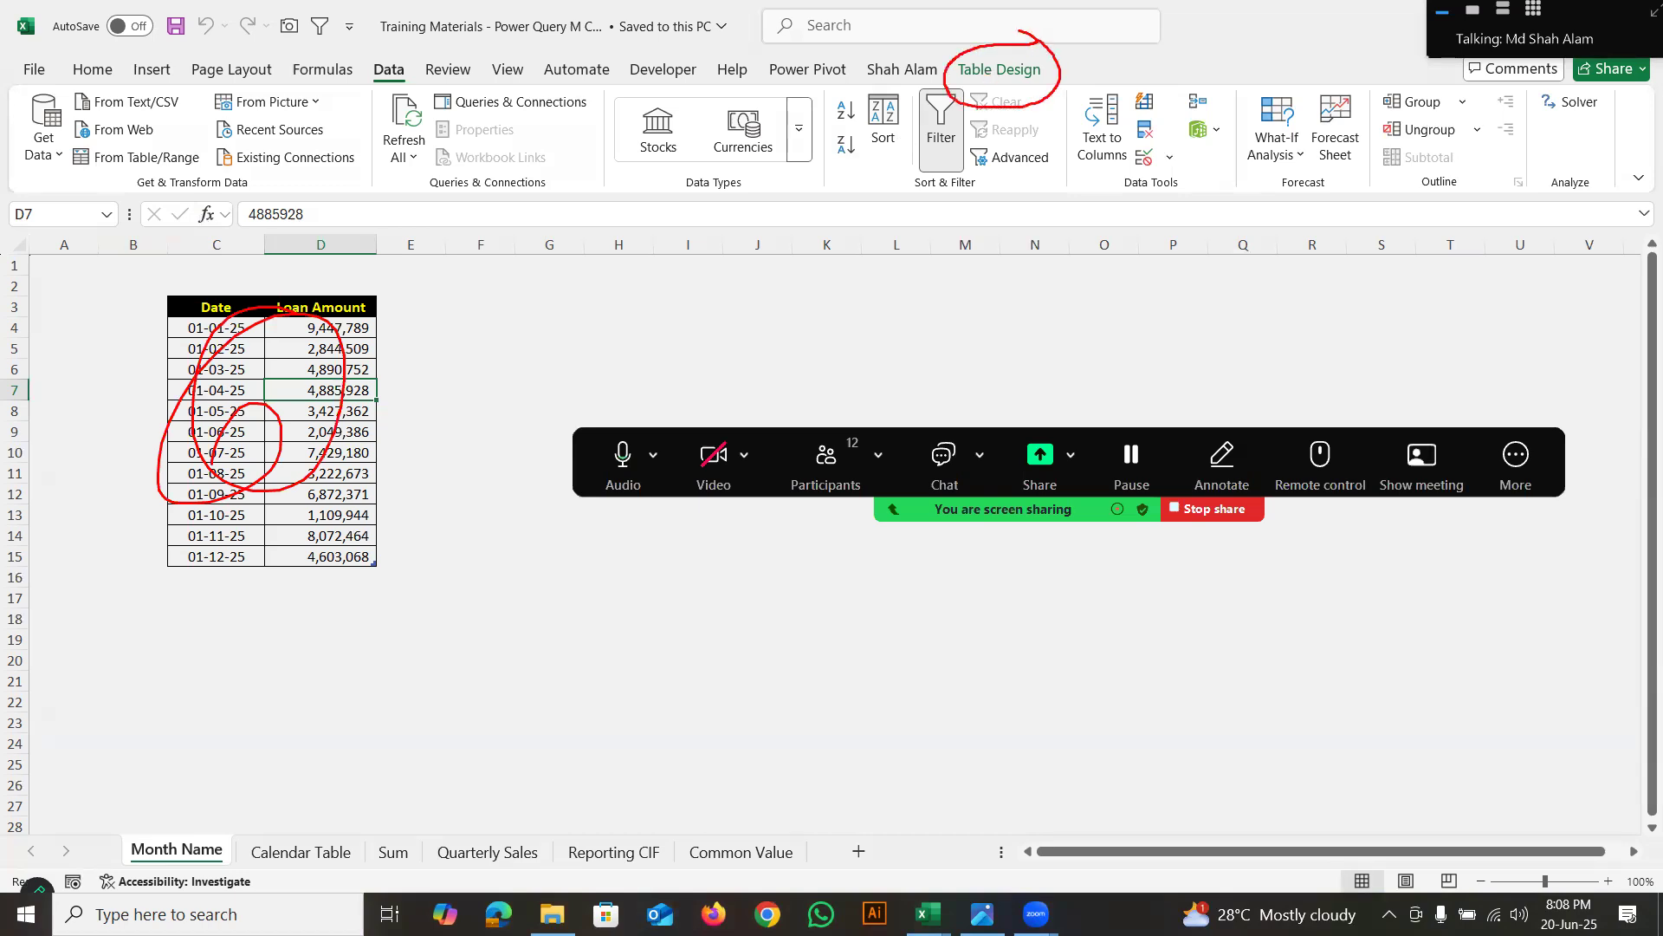
left_click(1001, 71)
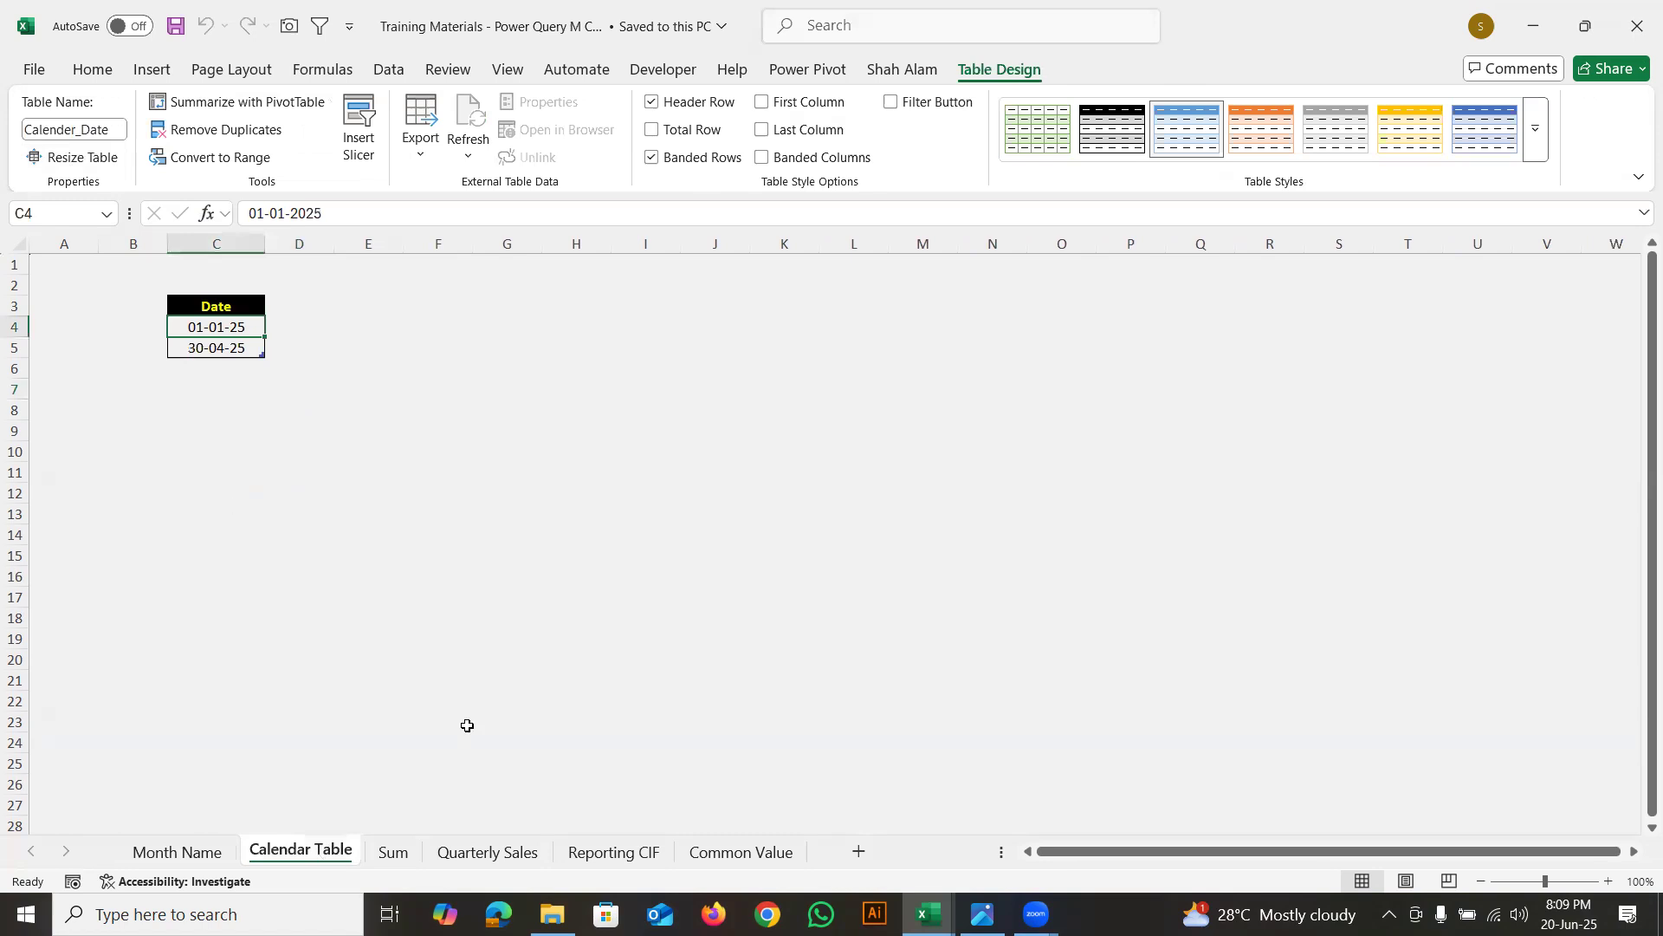
left_click(177, 851)
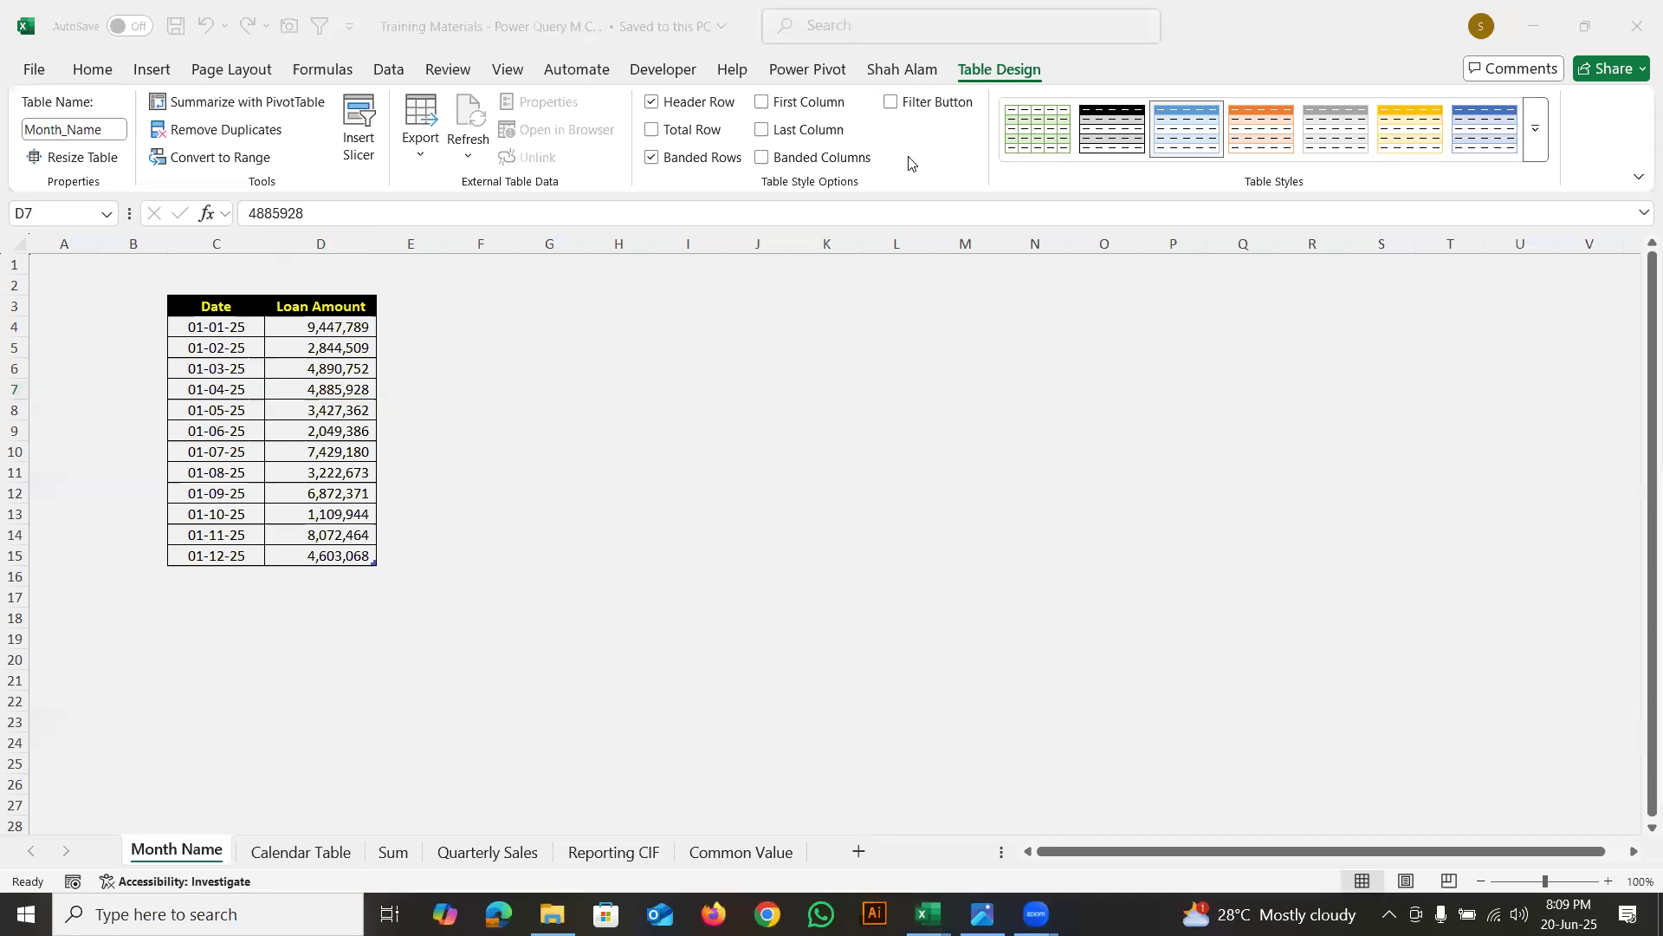
Bring the Date and Loan Amount table from the Month Name sheet into Power Query
left_click(236, 370)
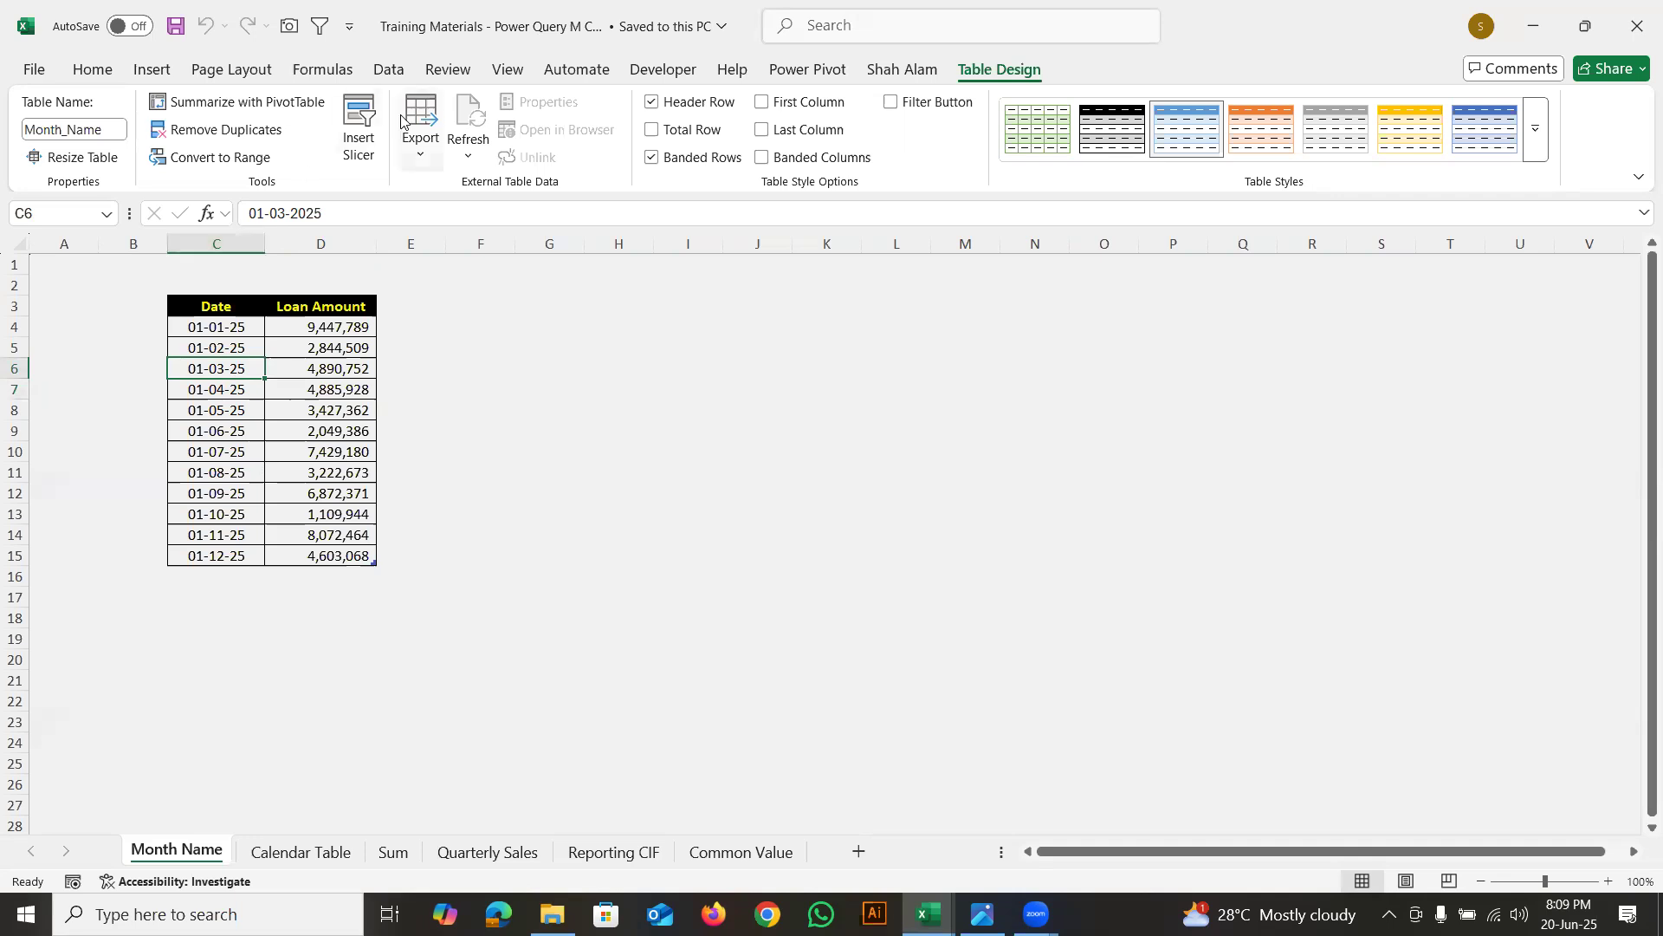
left_click(391, 70)
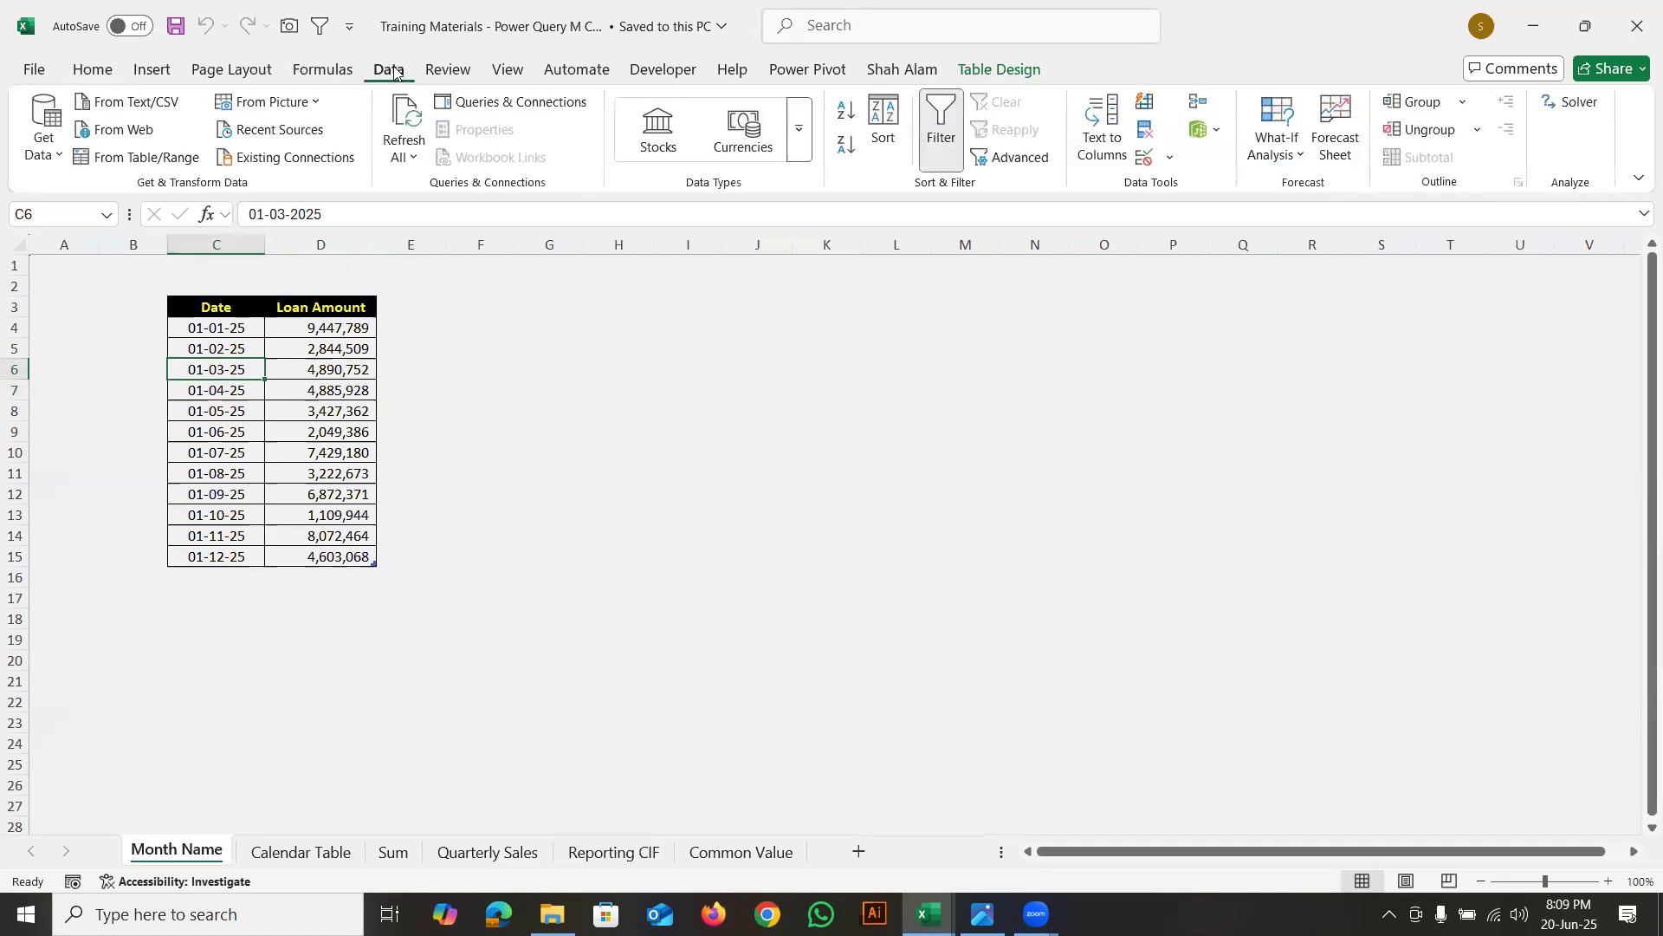
left_click(131, 160)
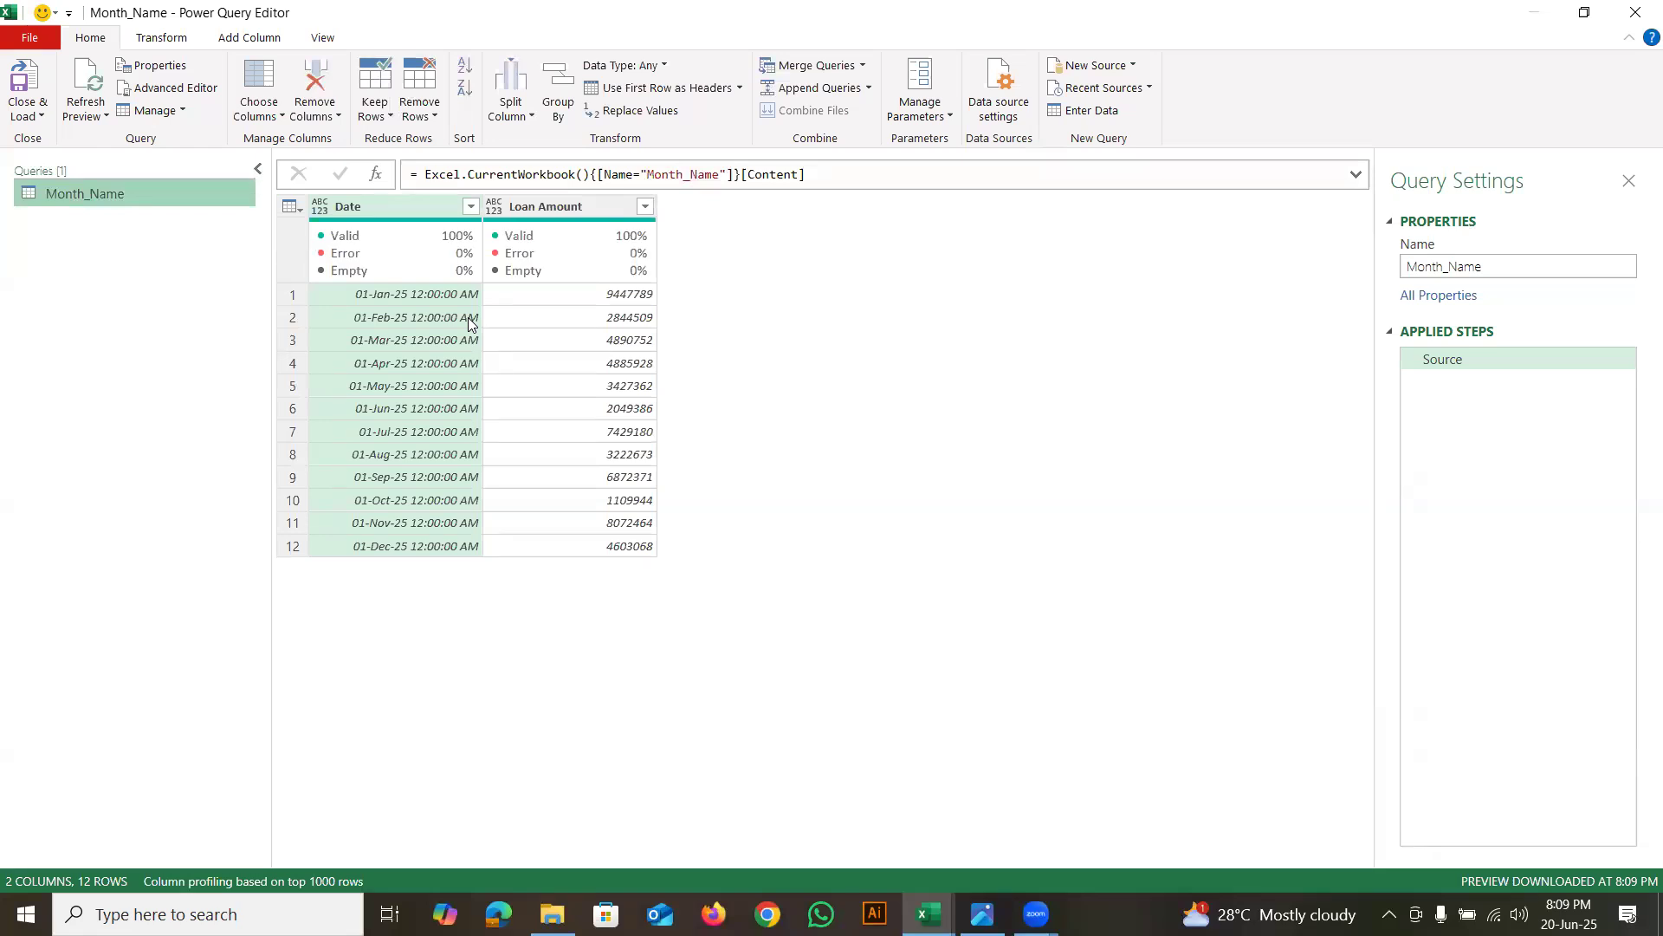
mouse_move(514, 260)
left_mouse_down()
mouse_move(440, 308)
mouse_move(560, 290)
mouse_move(485, 256)
left_mouse_up()
mouse_move(564, 144)
left_mouse_down()
mouse_move(400, 178)
mouse_move(553, 214)
mouse_move(569, 113)
mouse_move(564, 154)
mouse_move(593, 190)
mouse_move(785, 184)
mouse_move(849, 149)
mouse_move(594, 117)
mouse_move(584, 187)
left_mouse_up()
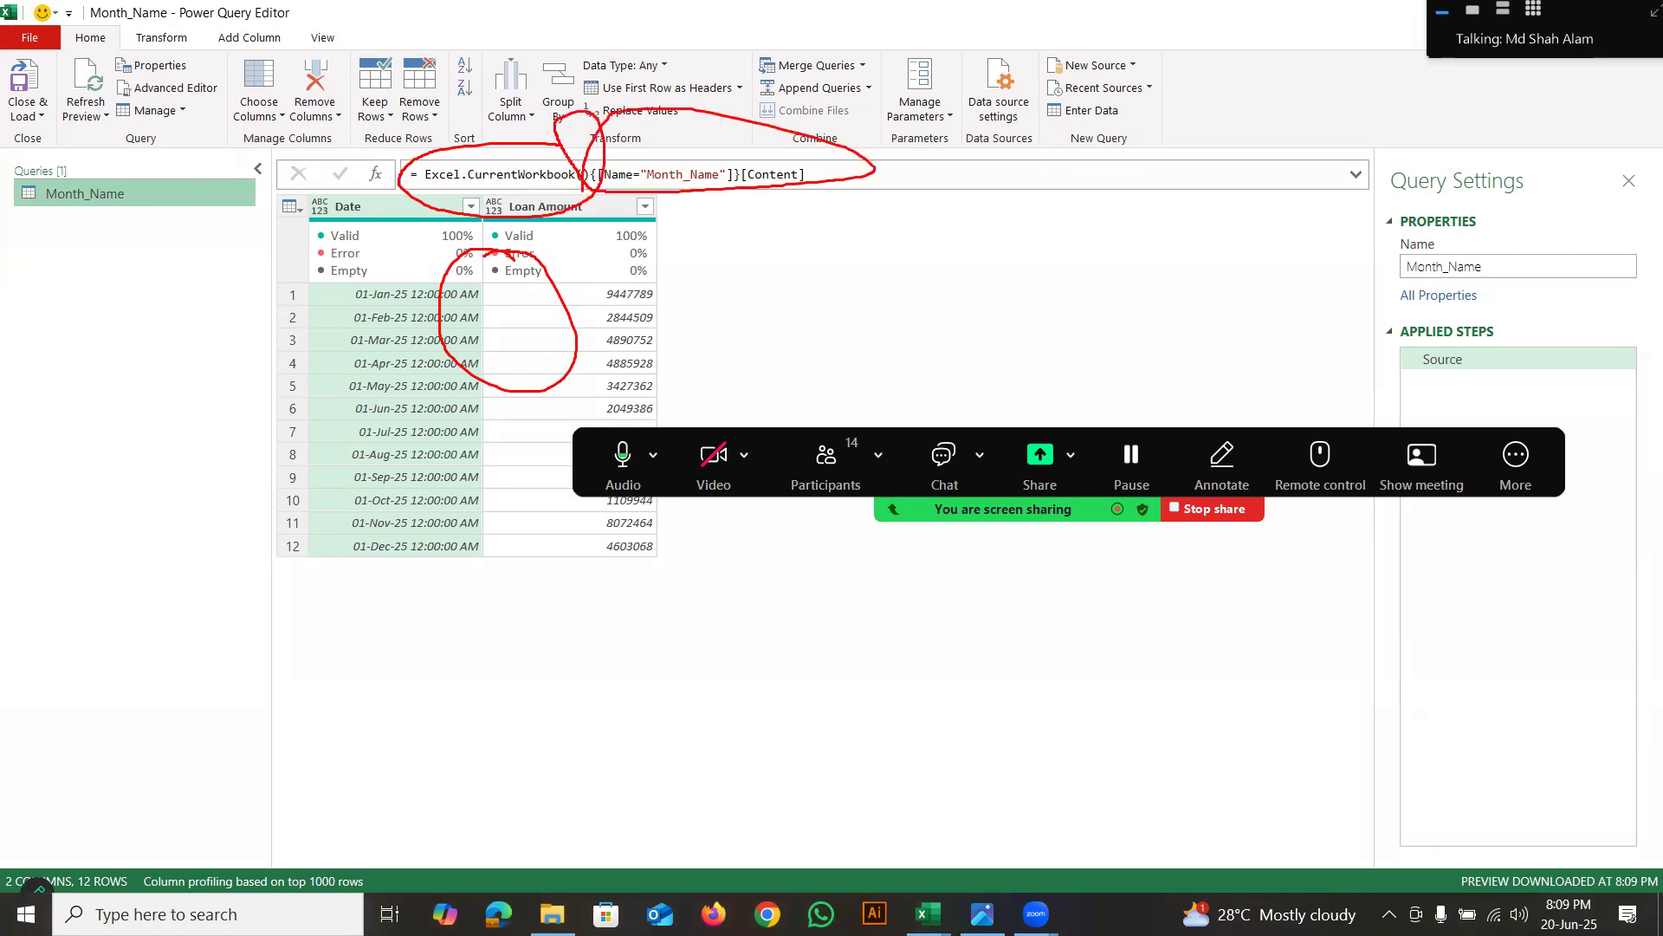
key("Escape")
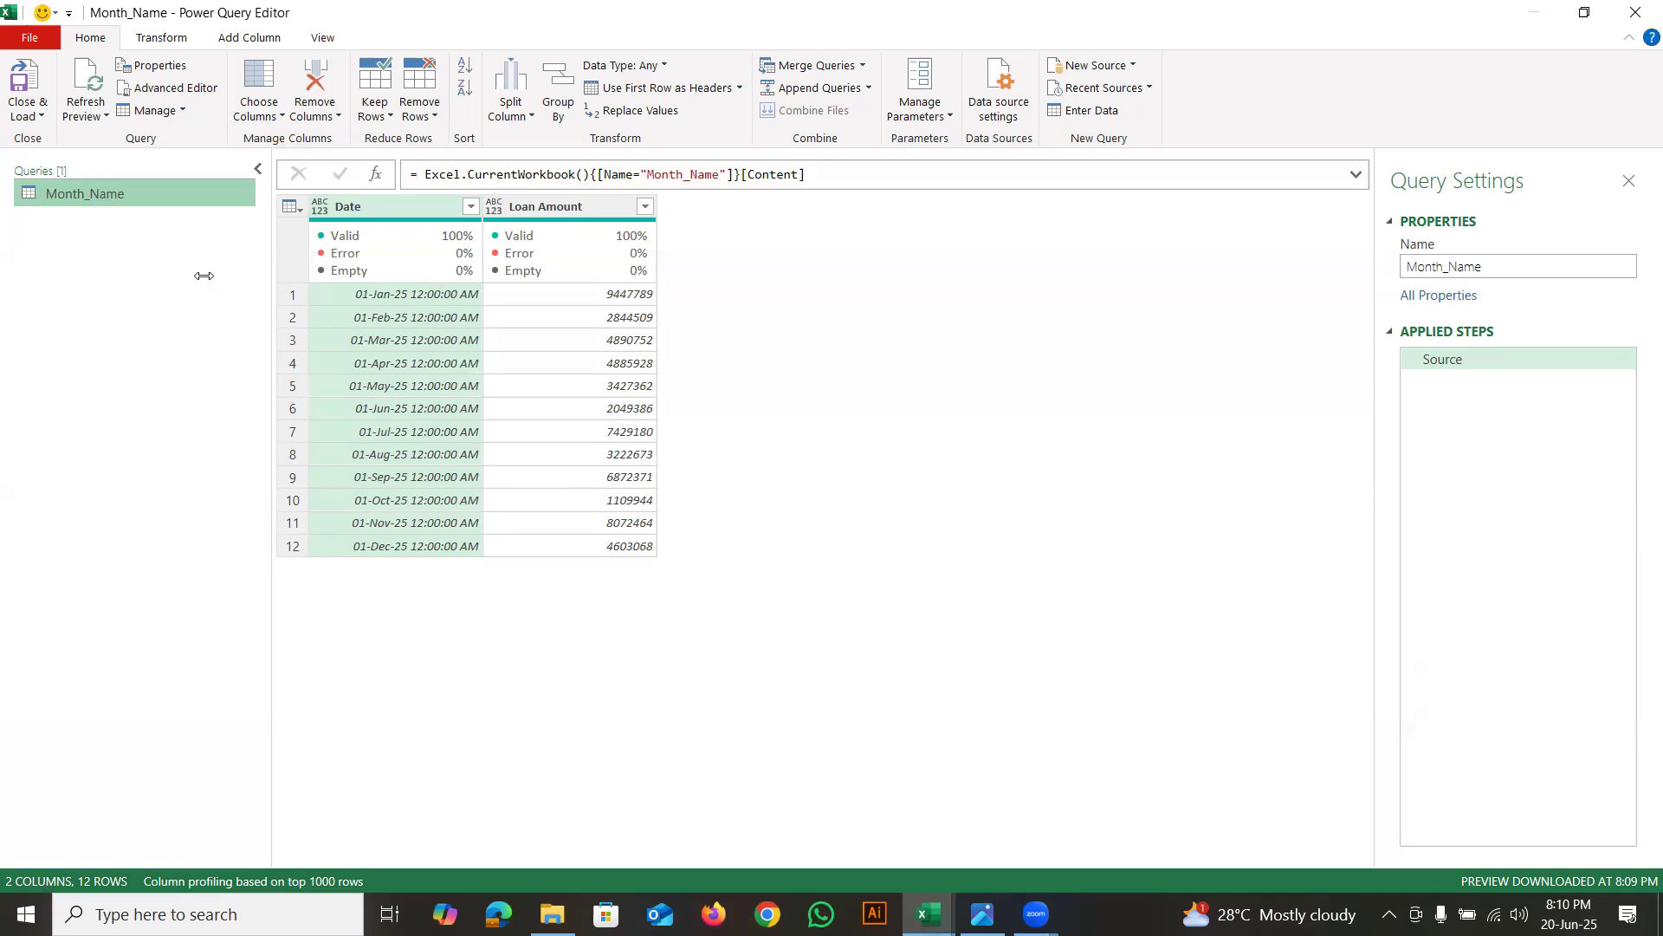
Close the query editor and load the Month_Name query as Only Create Connection
left_click(28, 111)
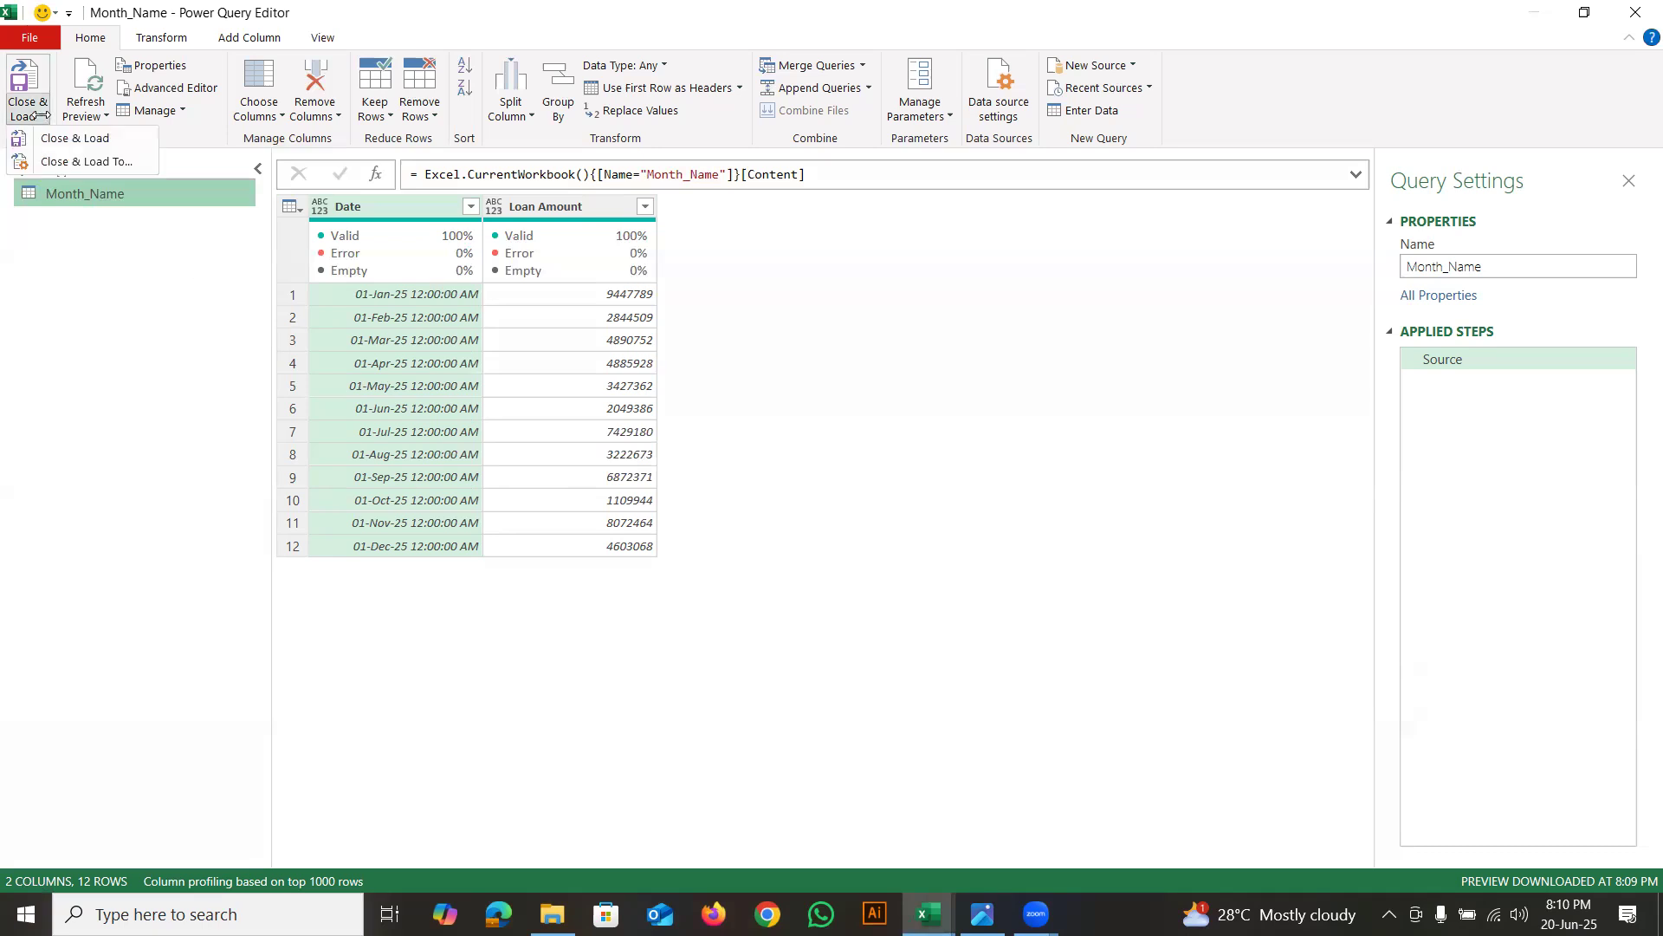
left_click(69, 162)
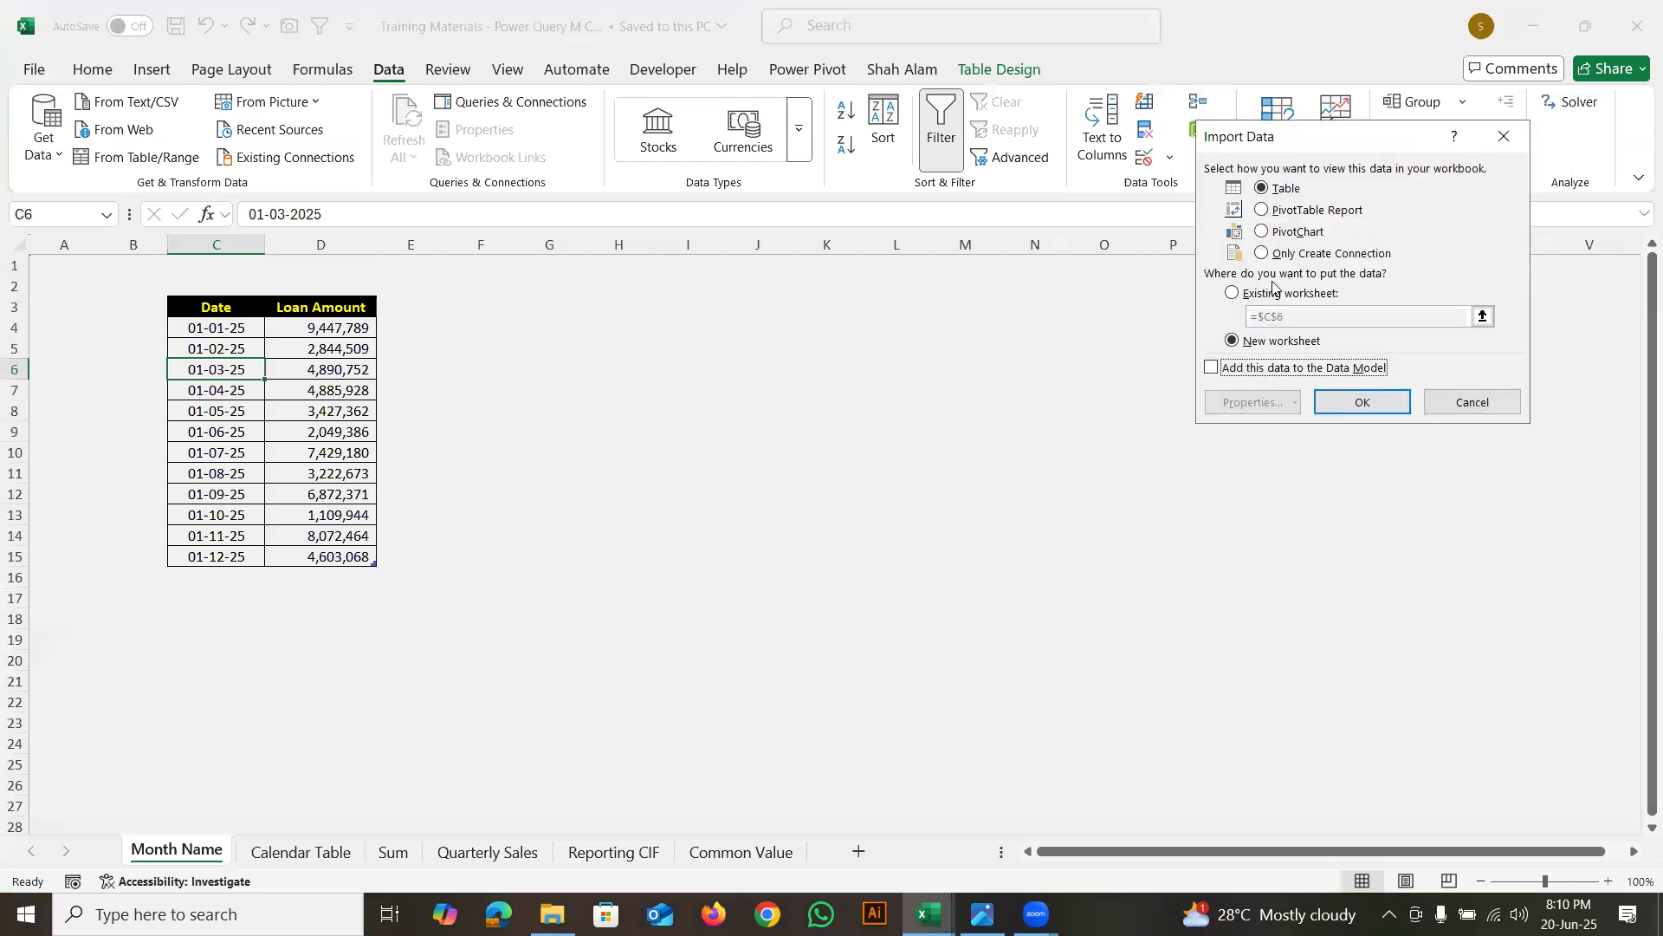
left_click(1291, 254)
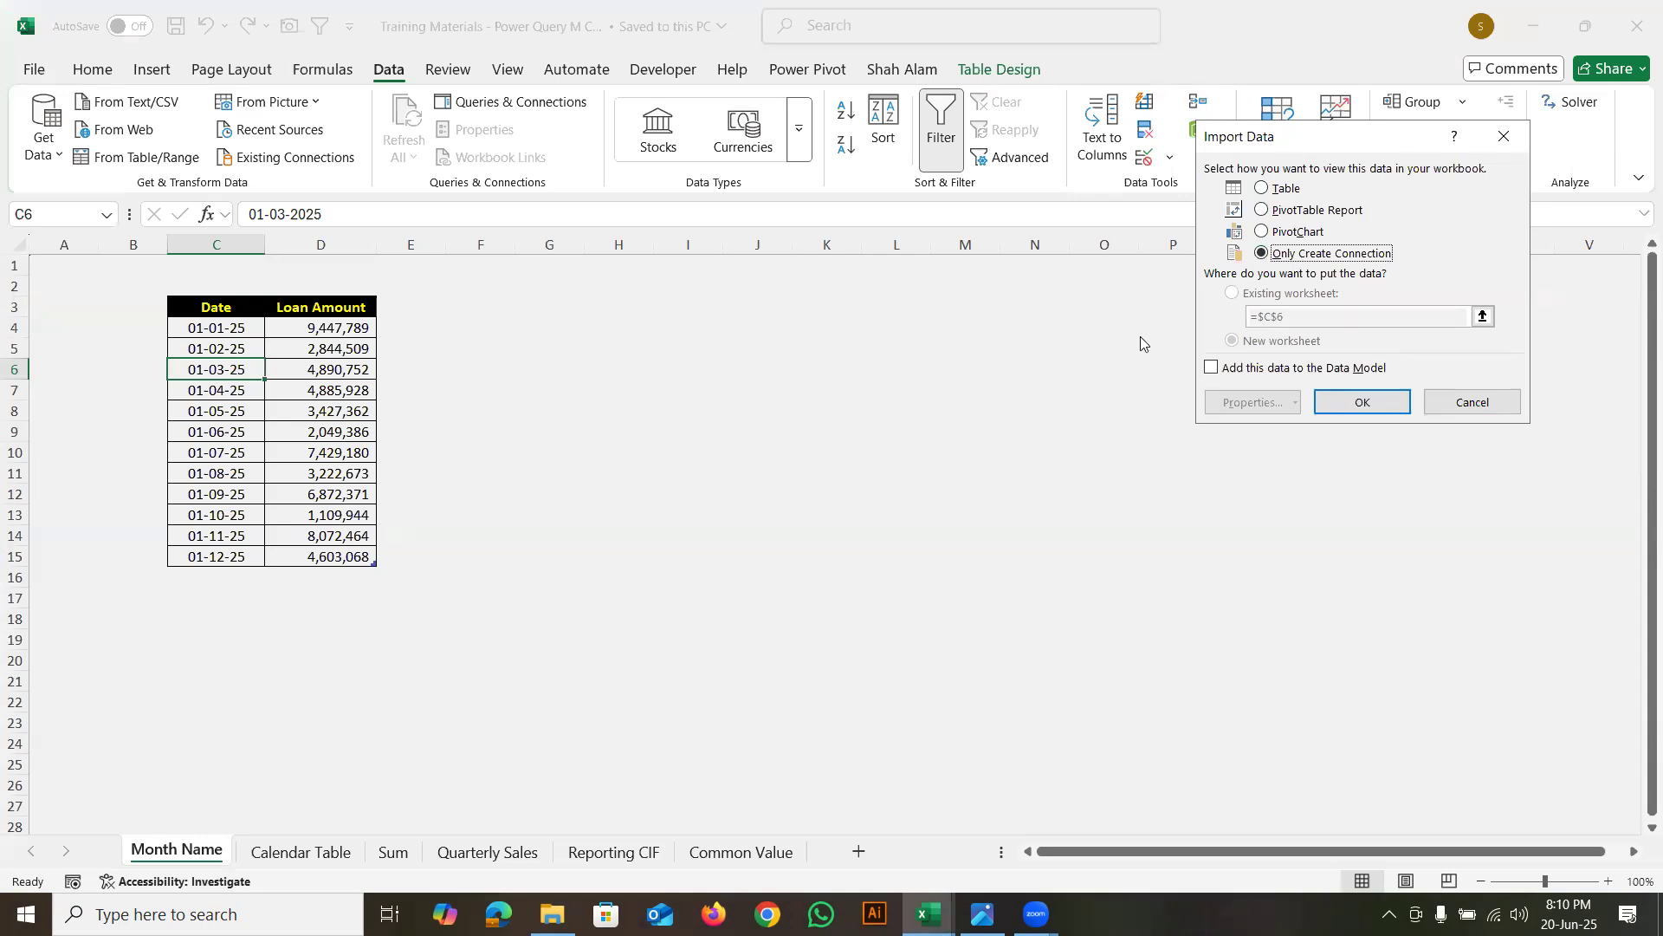
left_click(1341, 403)
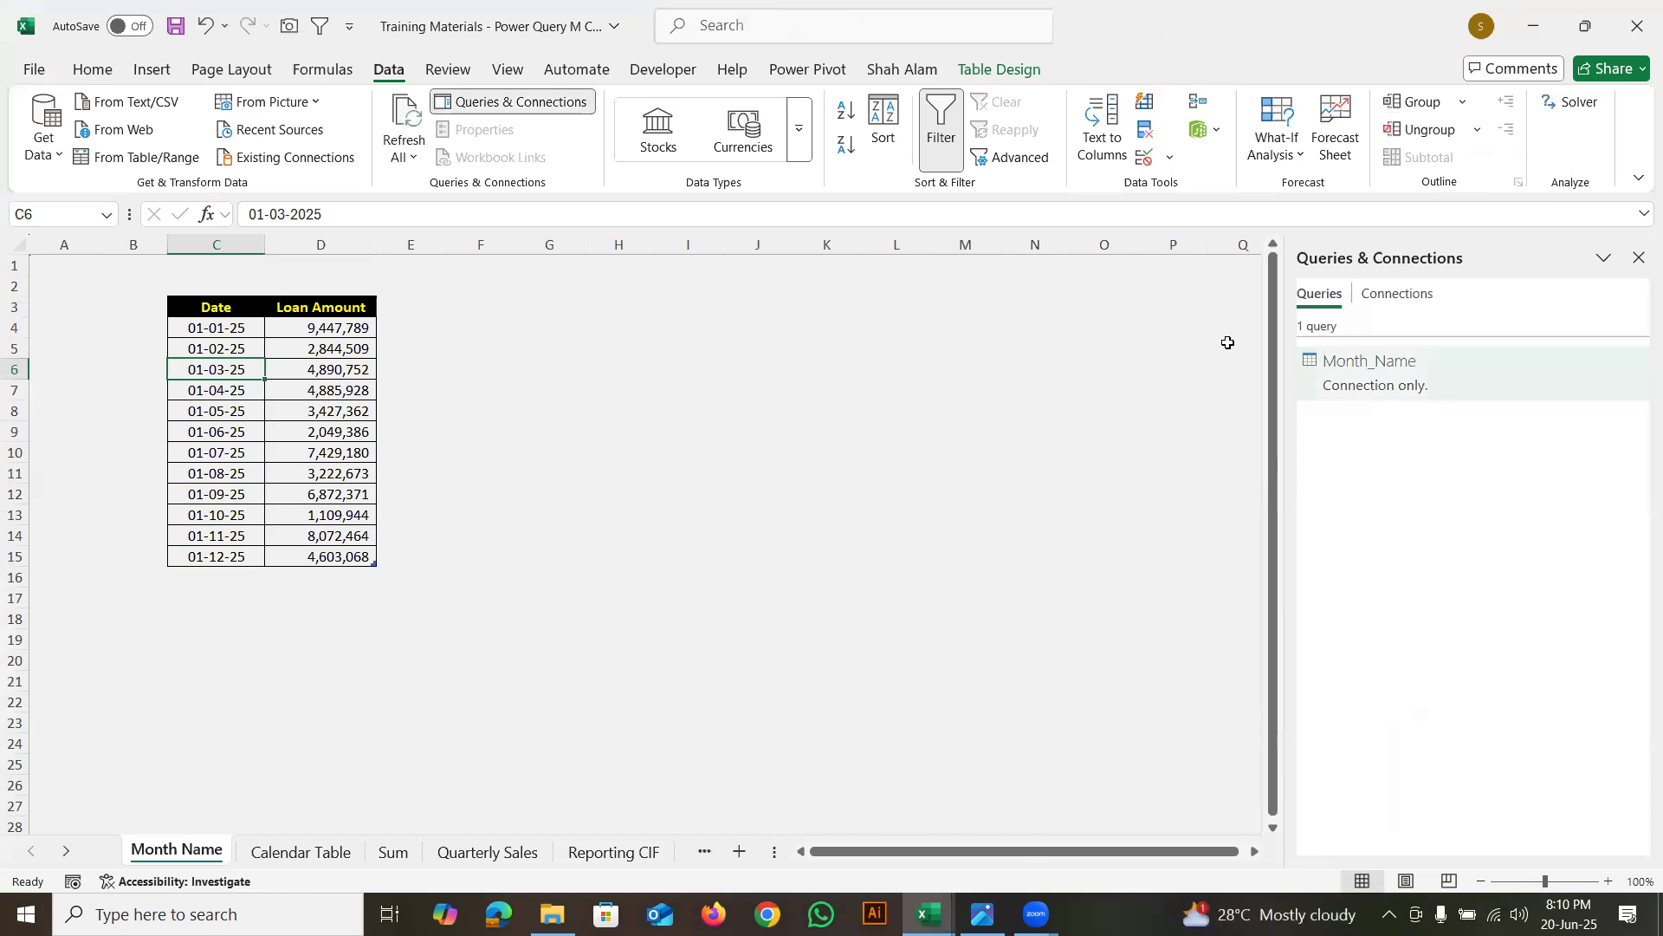
Look through the tables on the Calendar Table and Sum sheets
left_click(1228, 347)
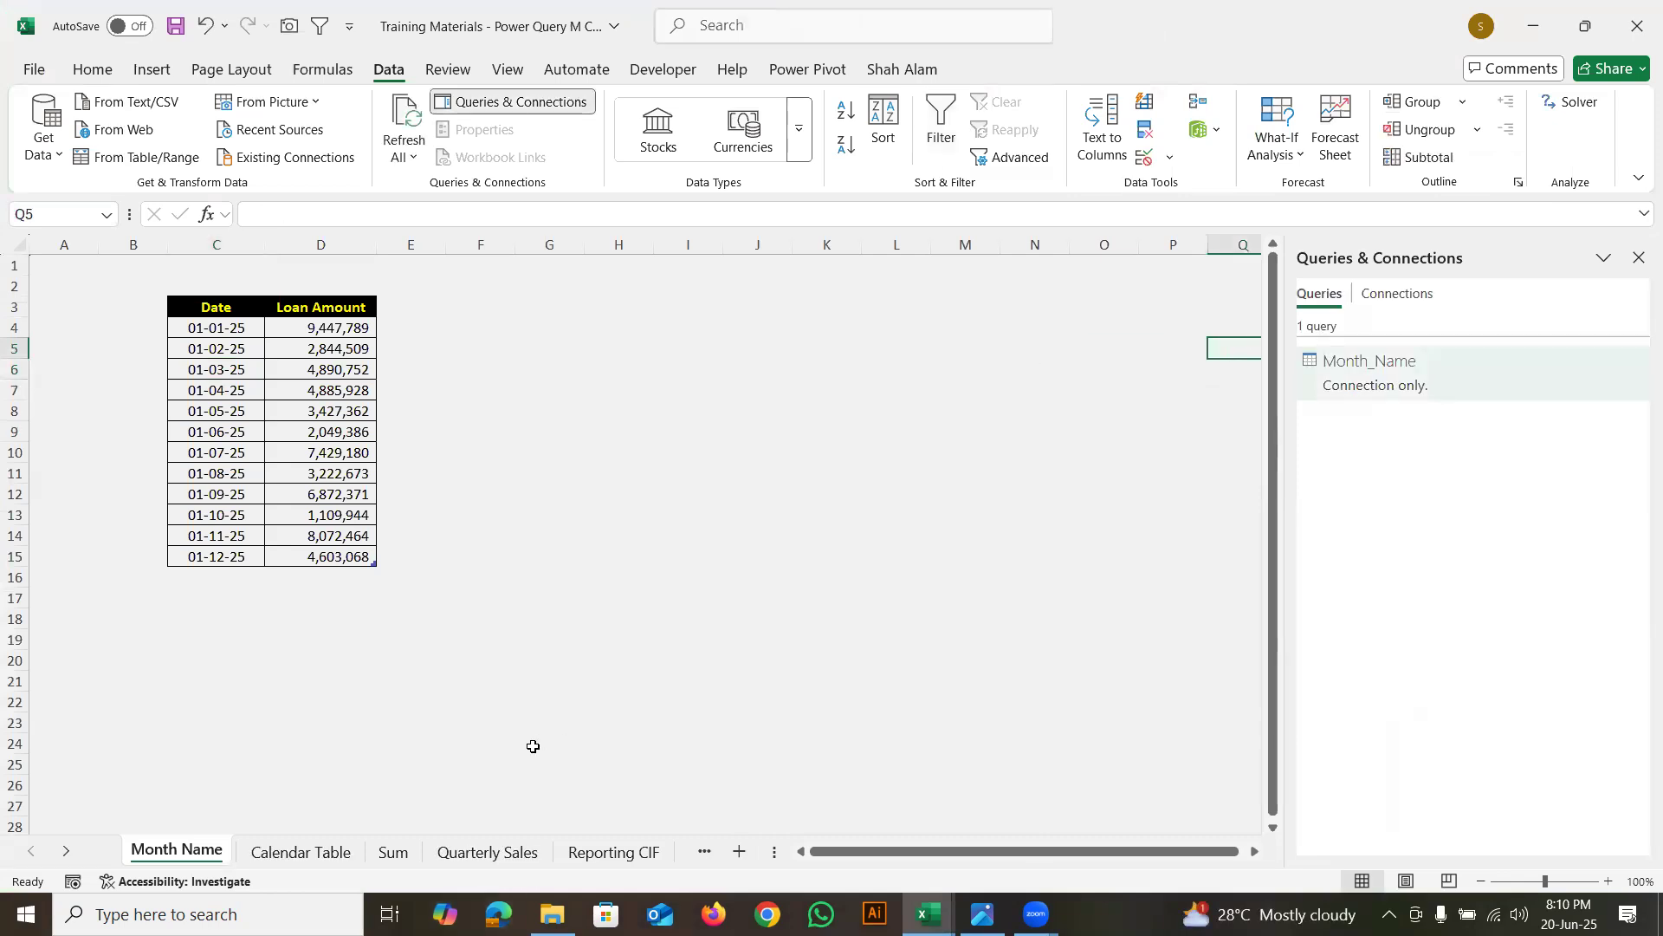
left_click(296, 854)
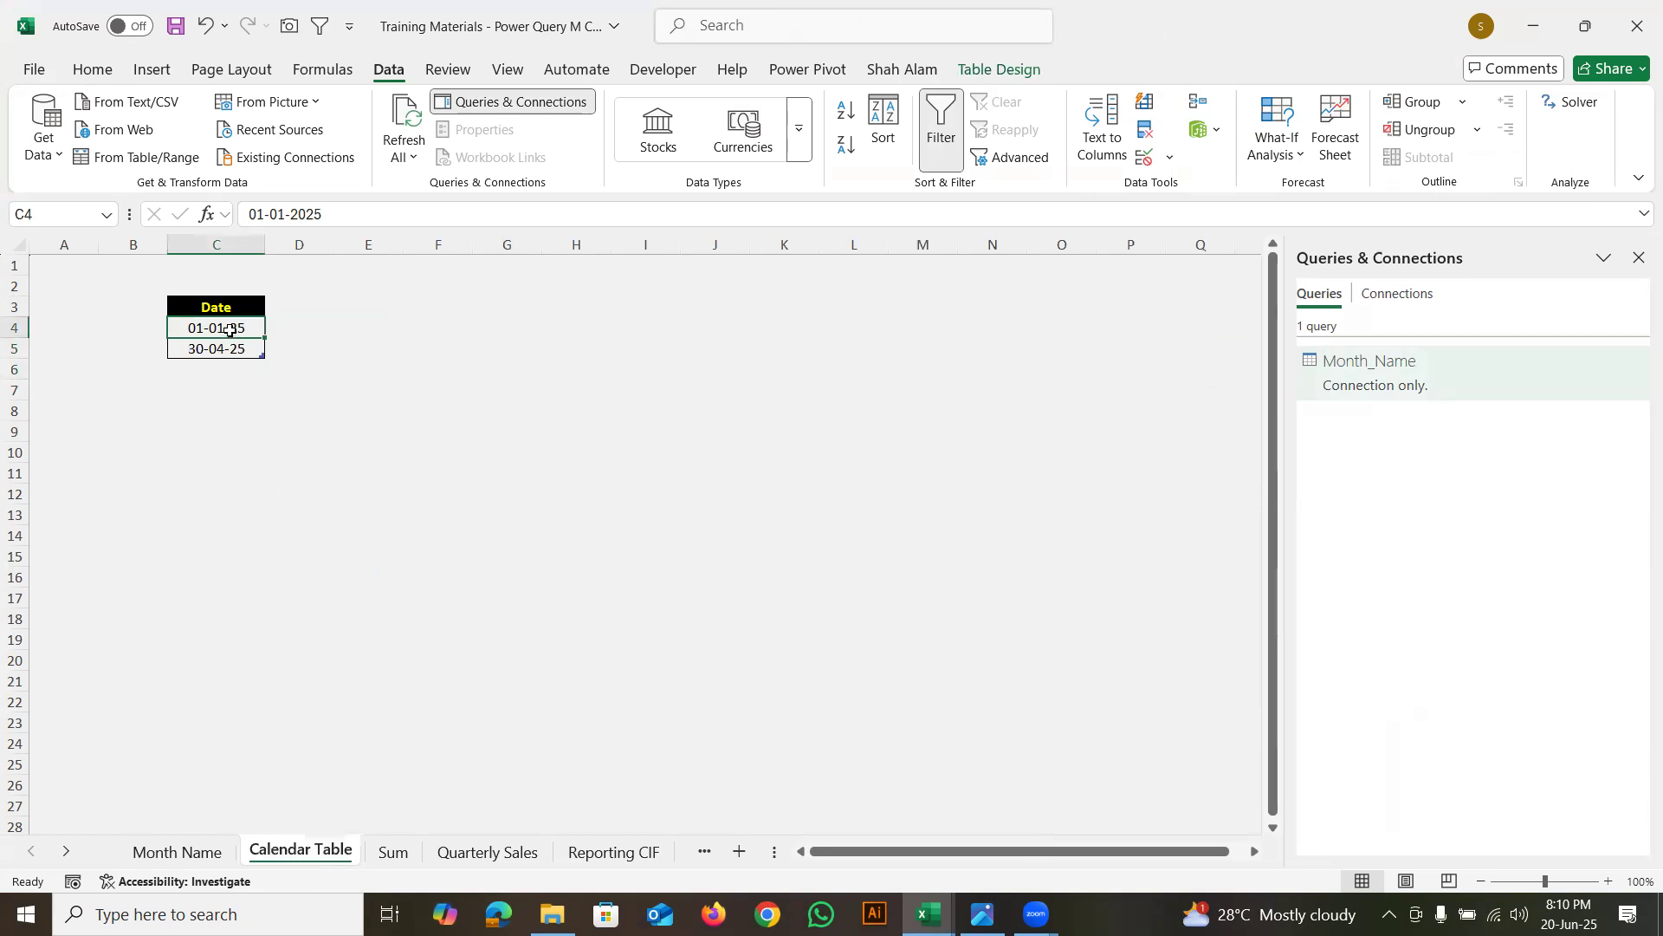
left_click(391, 854)
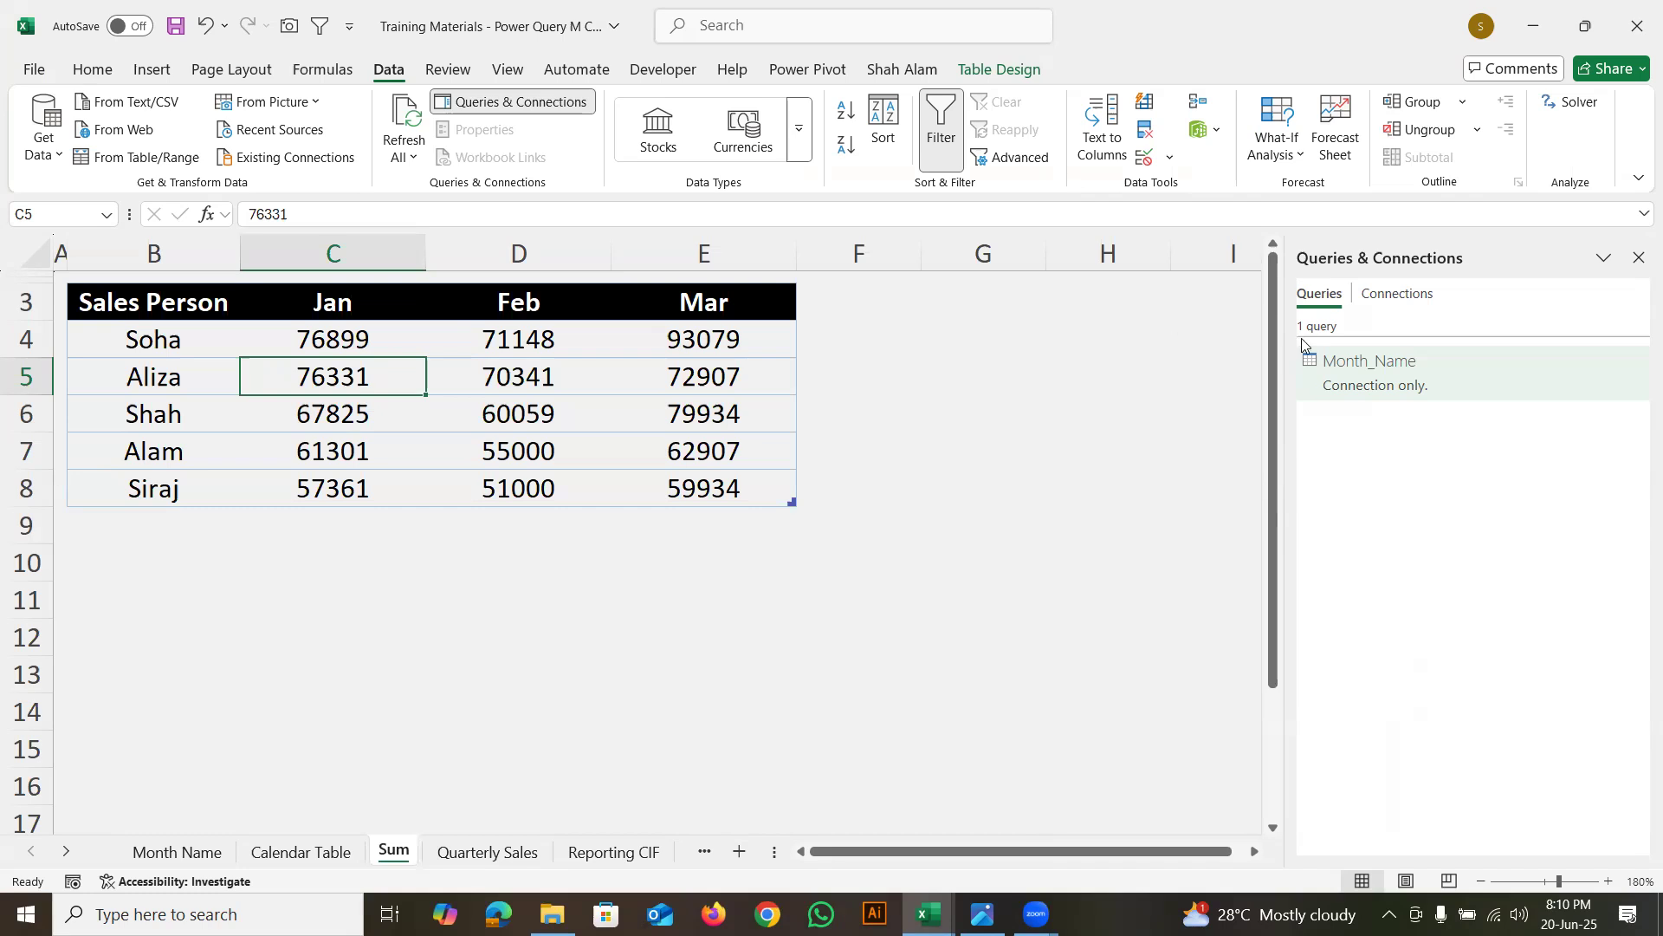
Reopen the Month_Name query for editing in the Power Query Editor
mouse_move(1332, 356)
double_click(1369, 364)
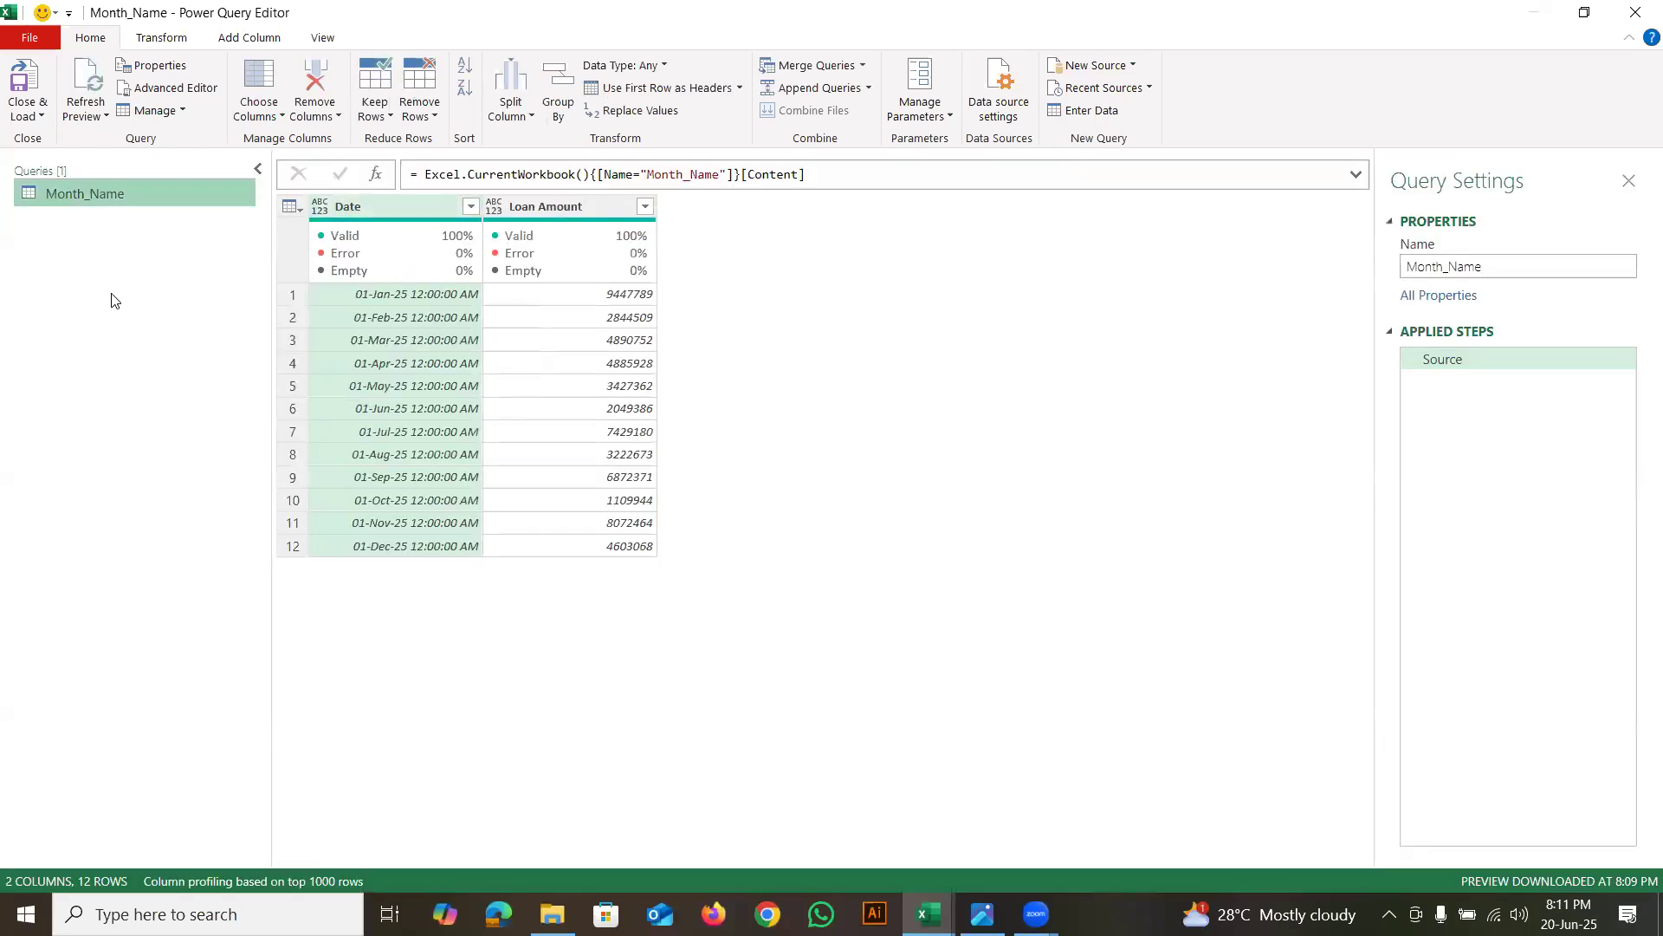
Duplicate the Month_Name query and shorten the copy's source formula to = Excel.CurrentWorkbook()
right_click(83, 194)
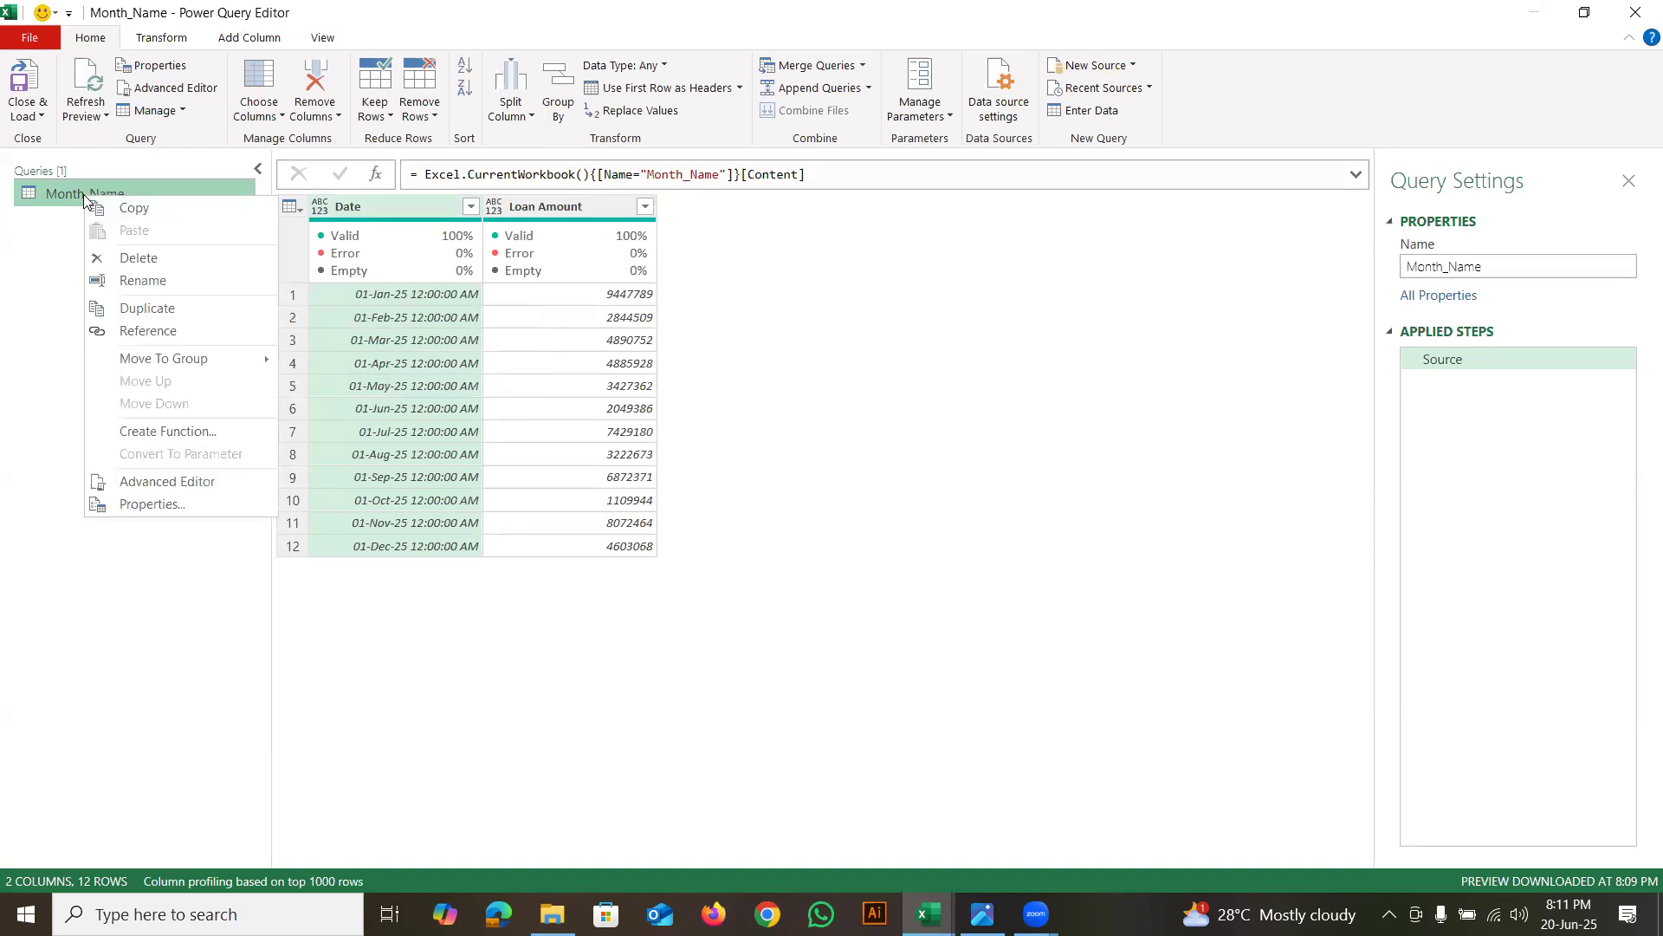
left_click(145, 314)
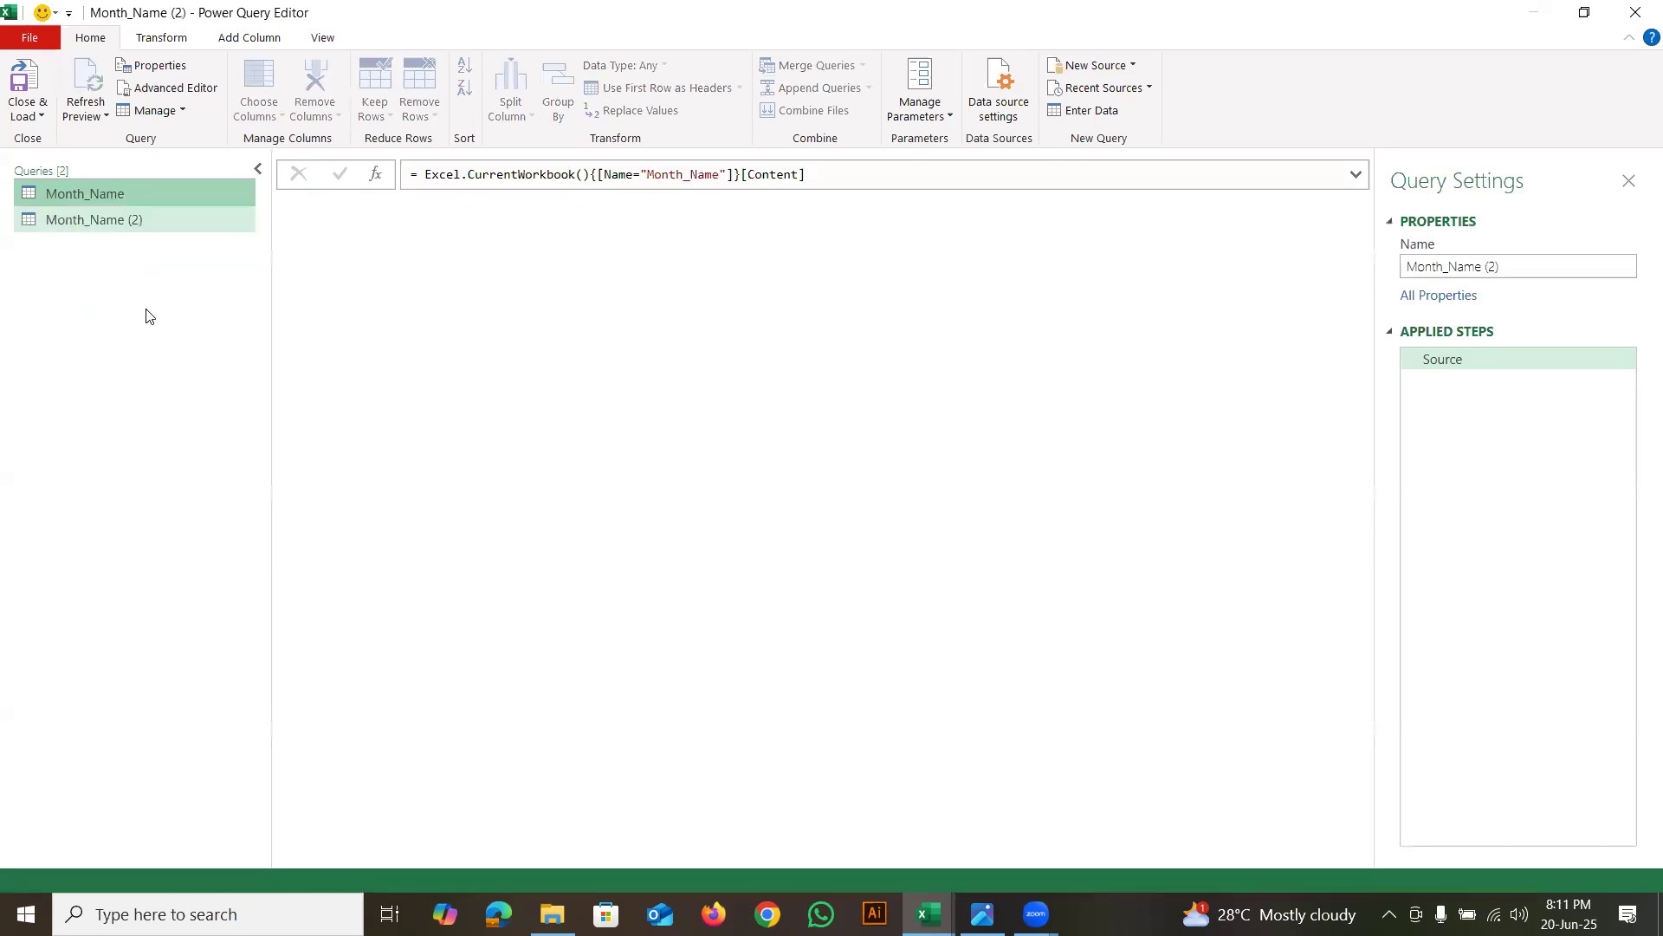
left_click(593, 175)
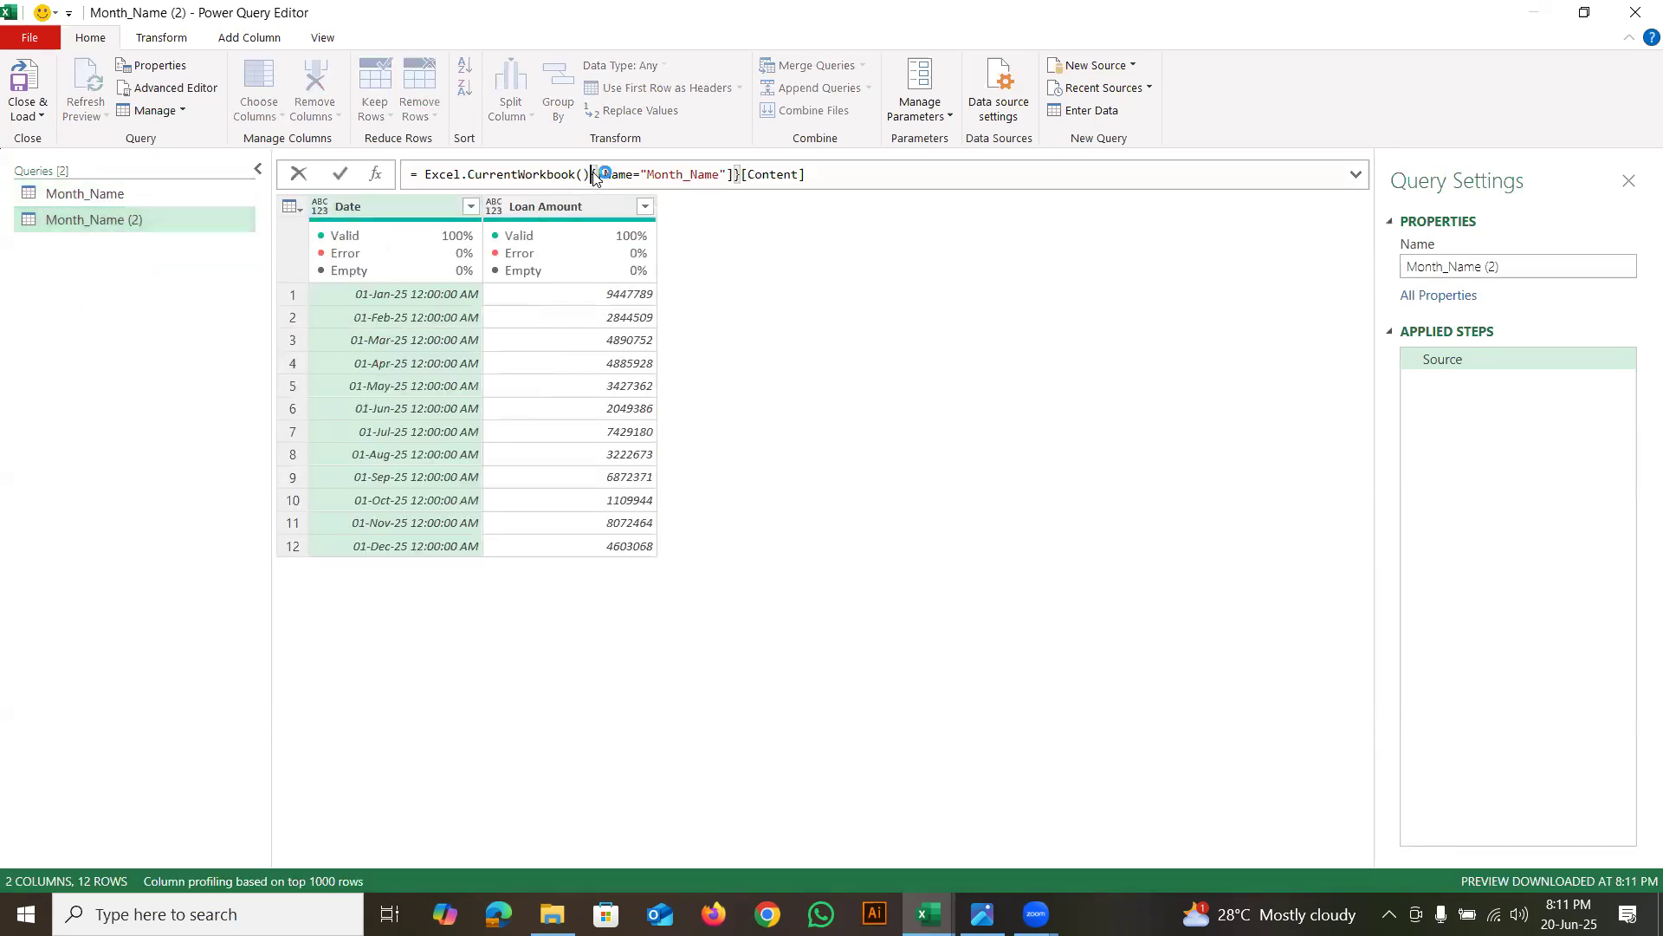
left_click(813, 175, "shift")
key("BackSpace")
key("Return")
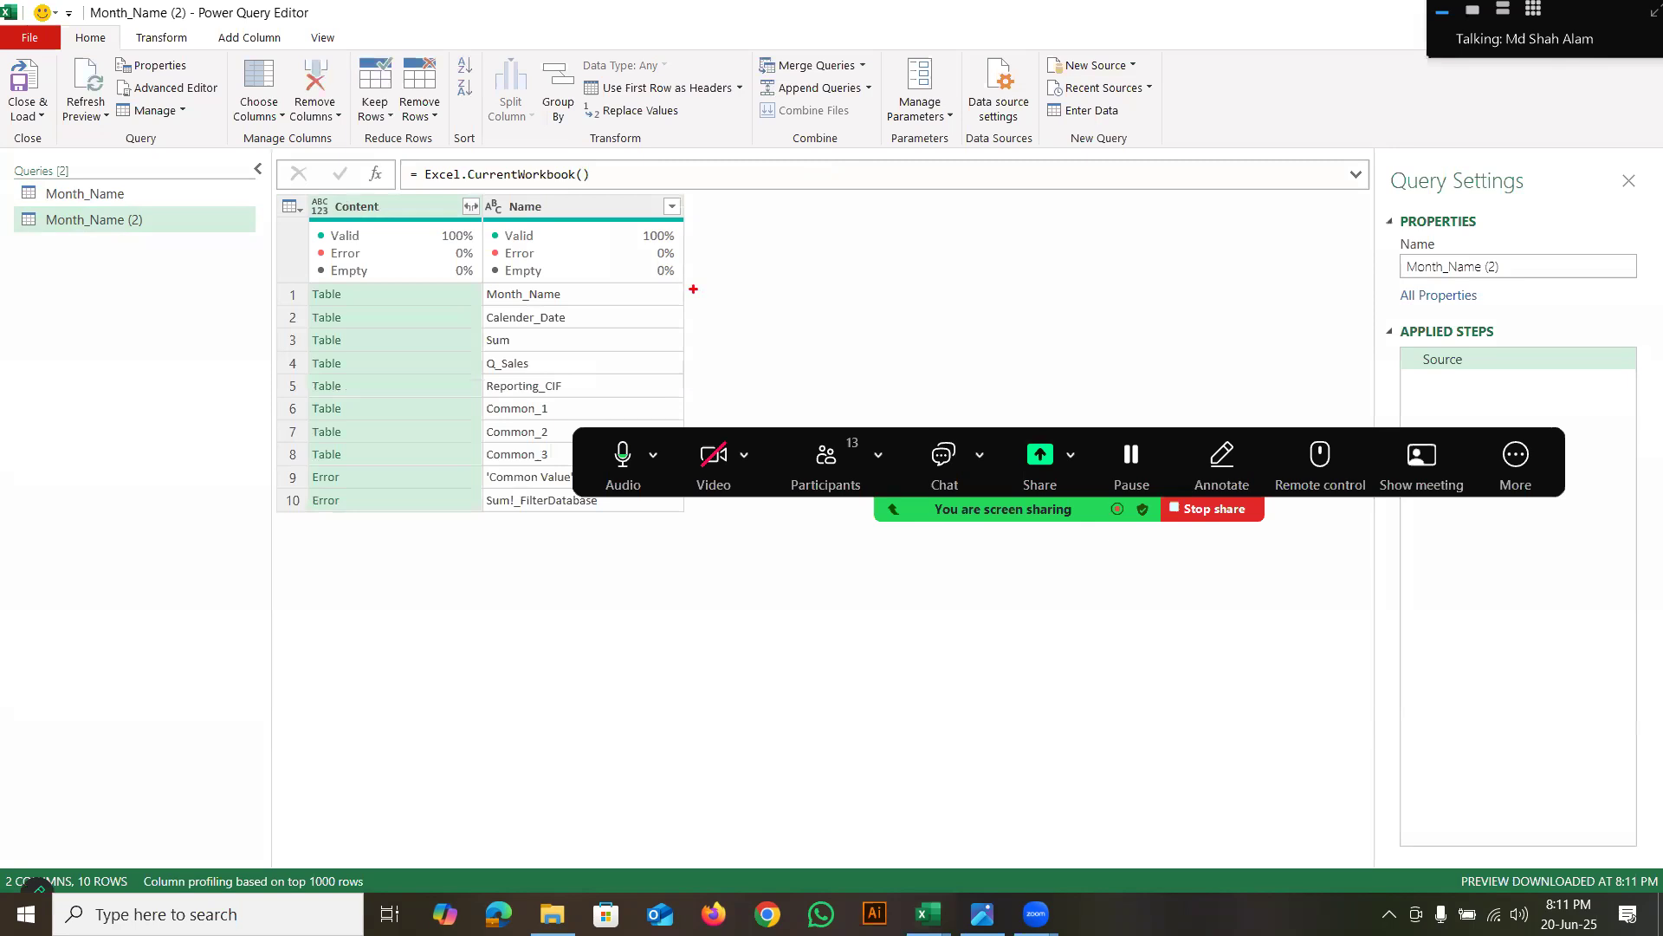
mouse_move(570, 296)
left_mouse_down()
mouse_move(511, 277)
mouse_move(475, 304)
mouse_move(500, 328)
mouse_move(585, 323)
mouse_move(435, 342)
left_mouse_up()
mouse_move(359, 286)
left_mouse_down()
mouse_move(371, 438)
mouse_move(301, 482)
mouse_move(312, 567)
mouse_move(377, 501)
left_mouse_up()
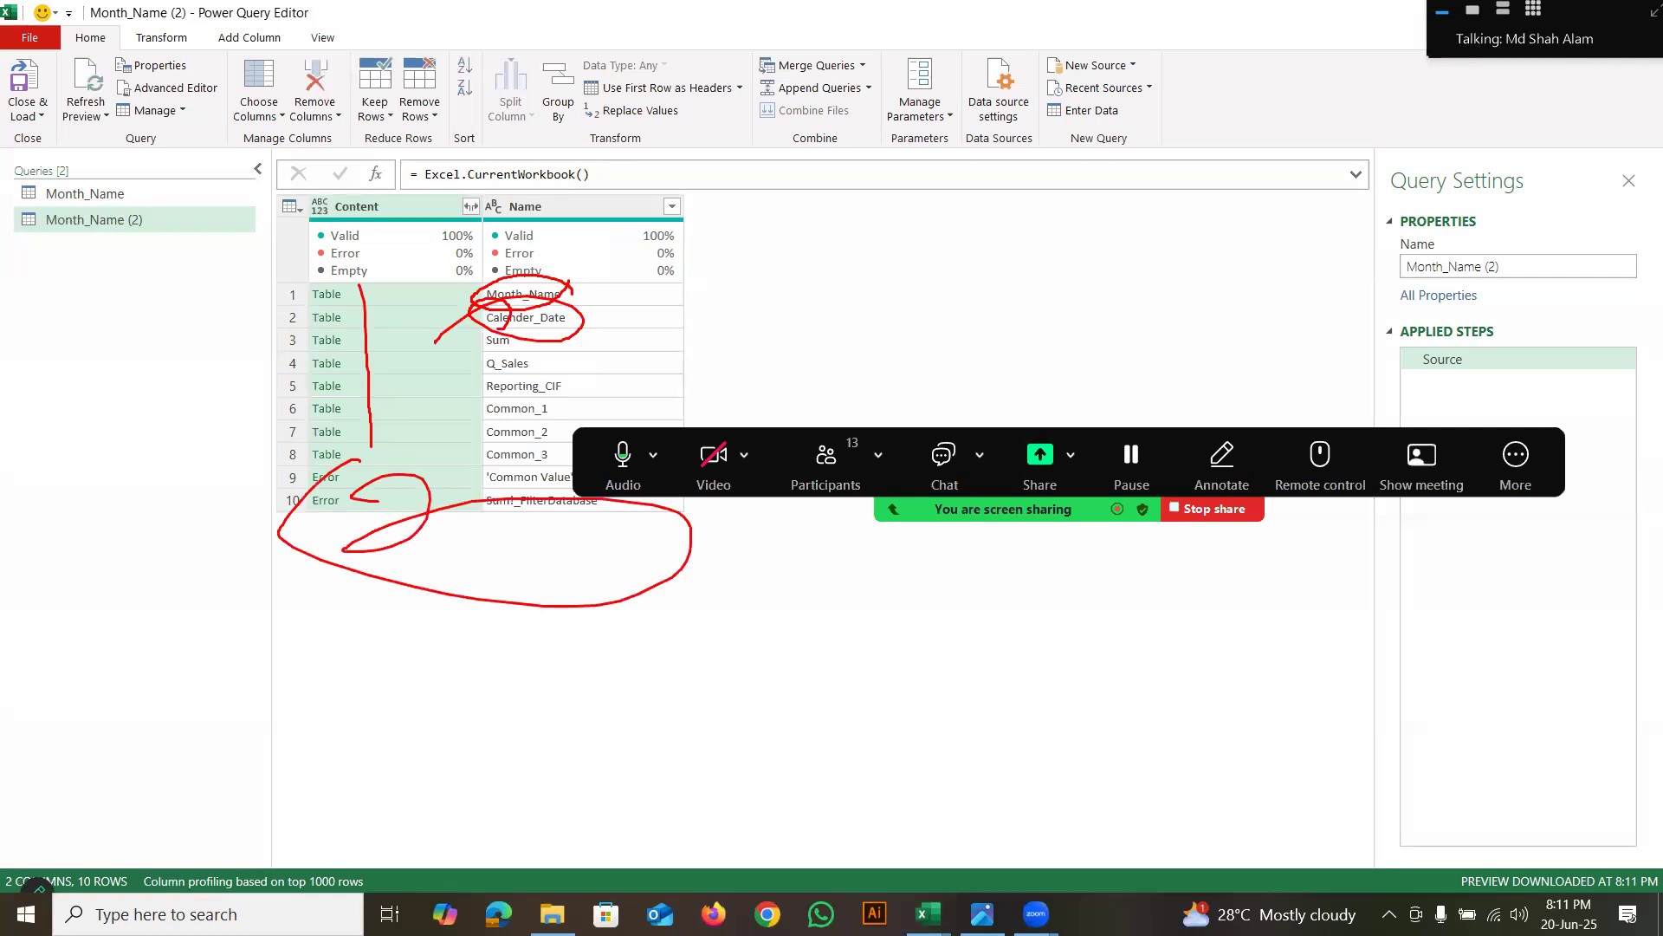
mouse_move(563, 286)
left_mouse_down()
mouse_move(520, 456)
mouse_move(314, 448)
mouse_move(294, 267)
mouse_move(643, 252)
mouse_move(577, 541)
left_mouse_up()
key("alt+s")
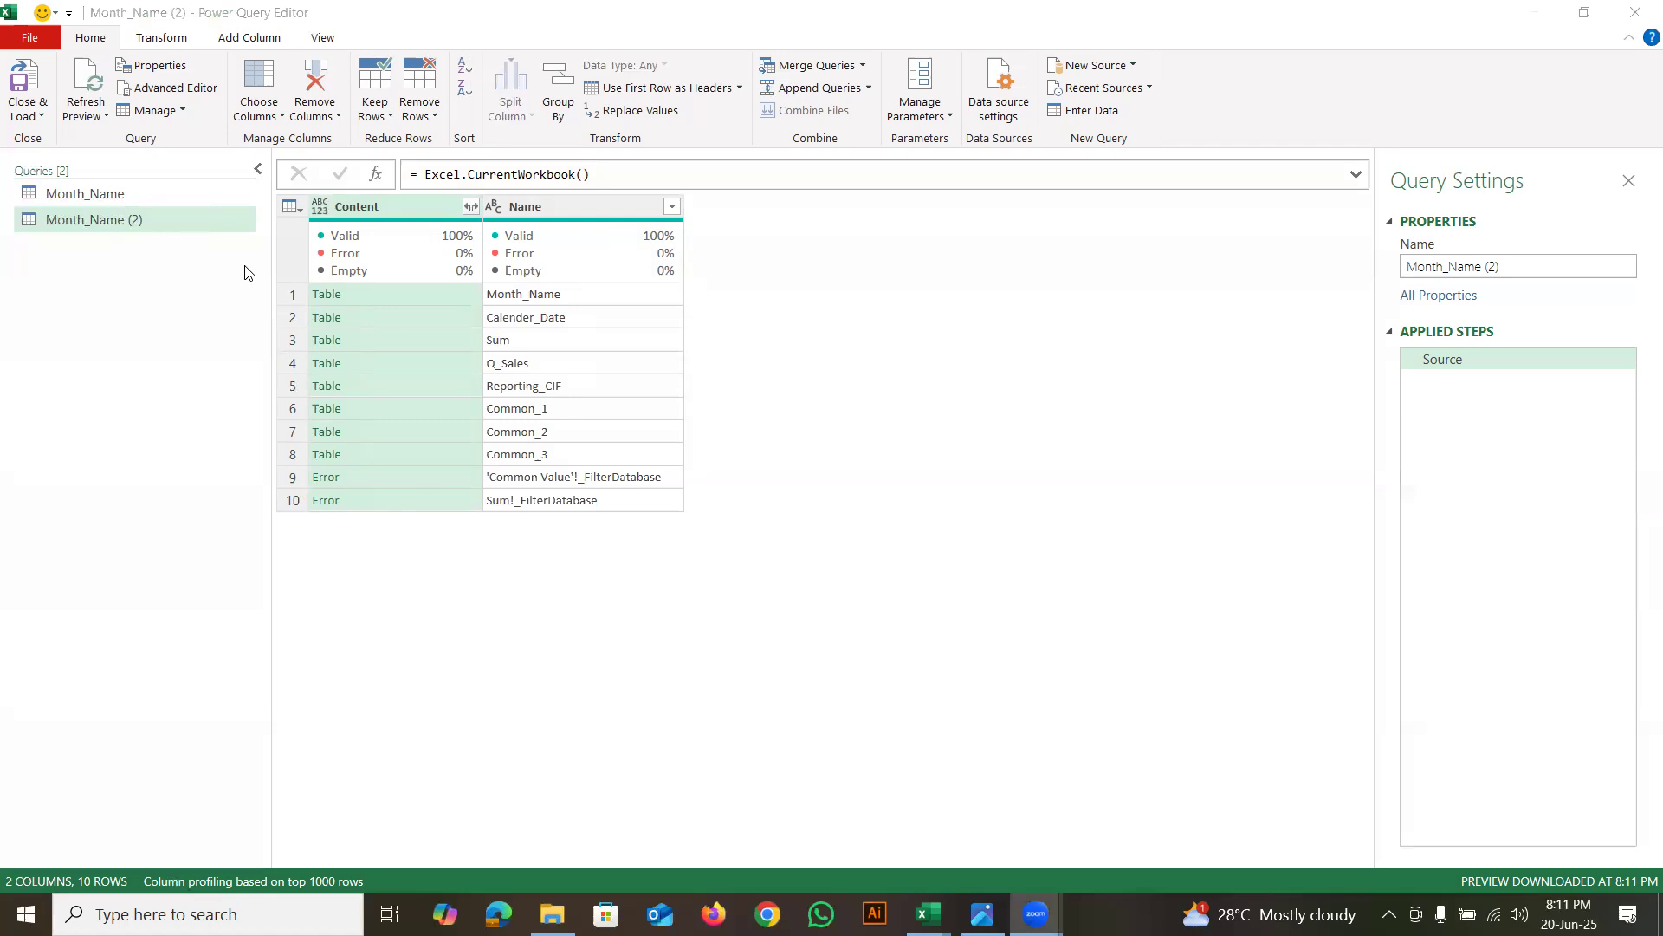
Delete the duplicate query Month_Name (2)
right_click(124, 223)
left_click(171, 286)
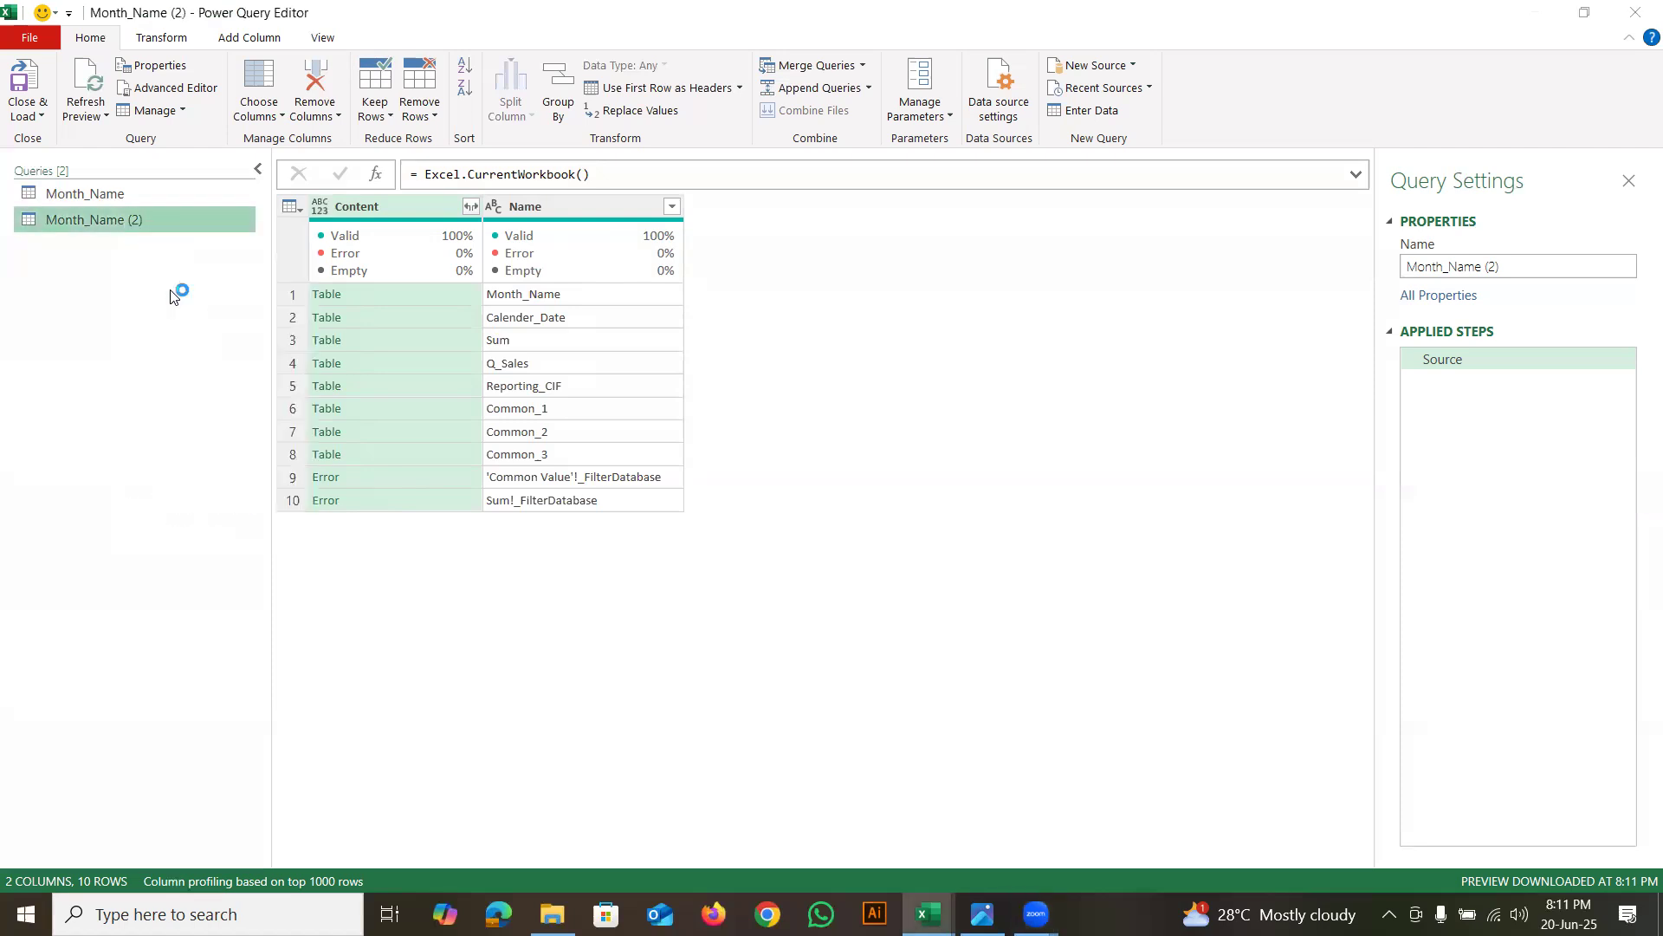
left_click(935, 491)
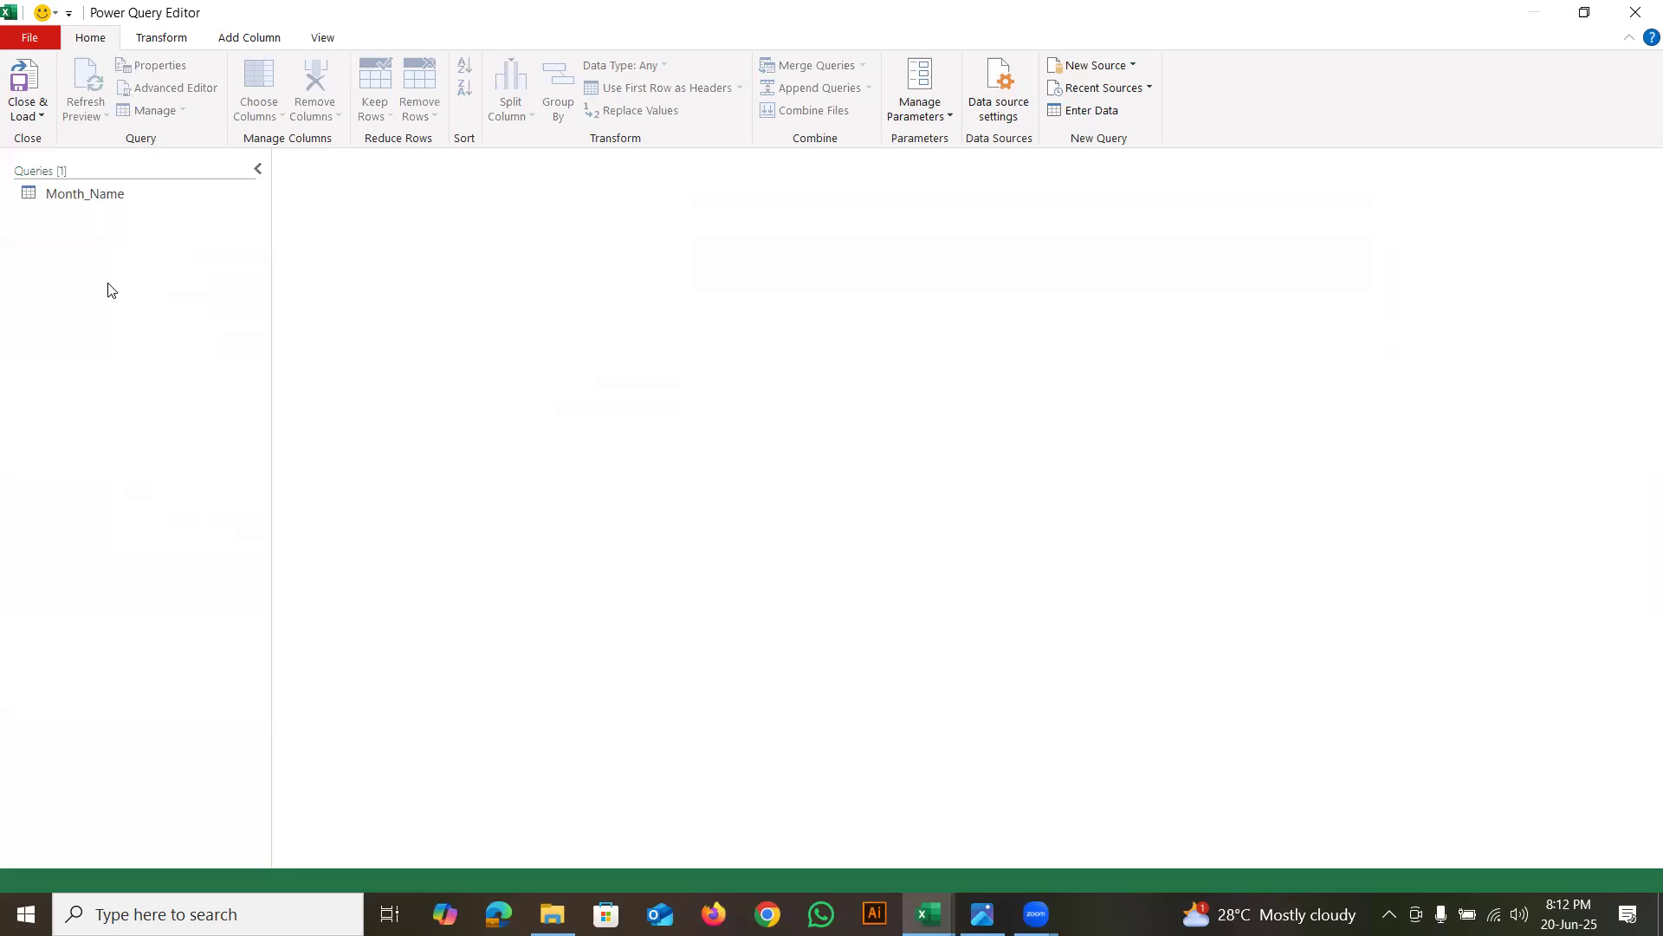
Add a new blank query from the other sources in the Queries list
right_click(87, 250)
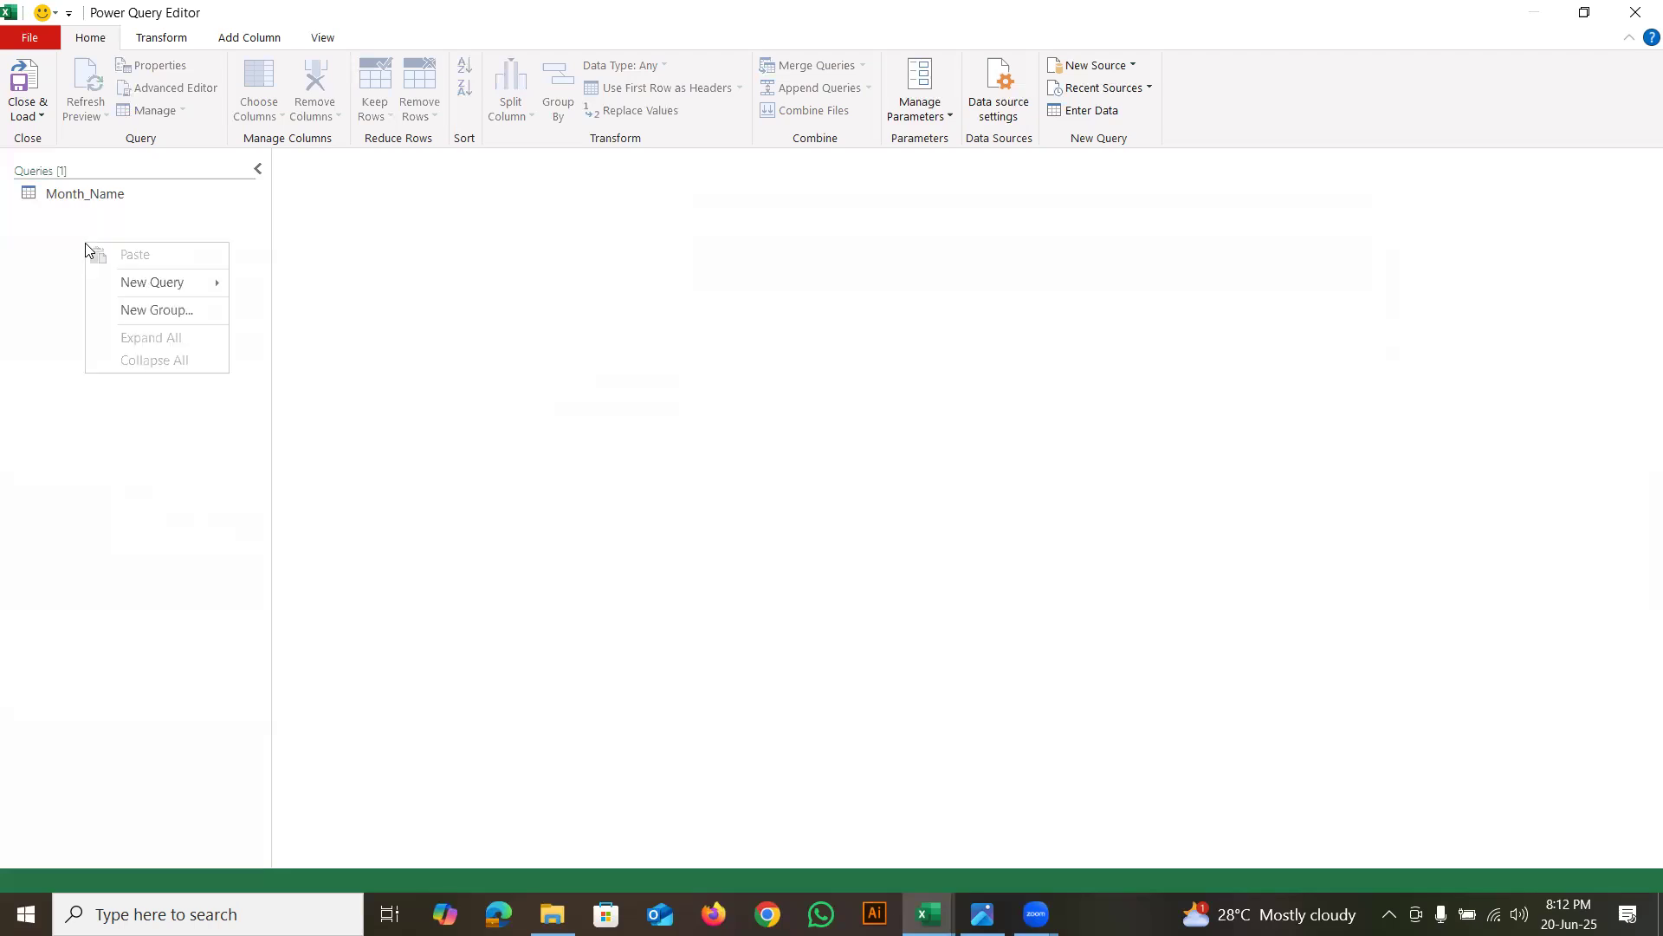
mouse_move(170, 292)
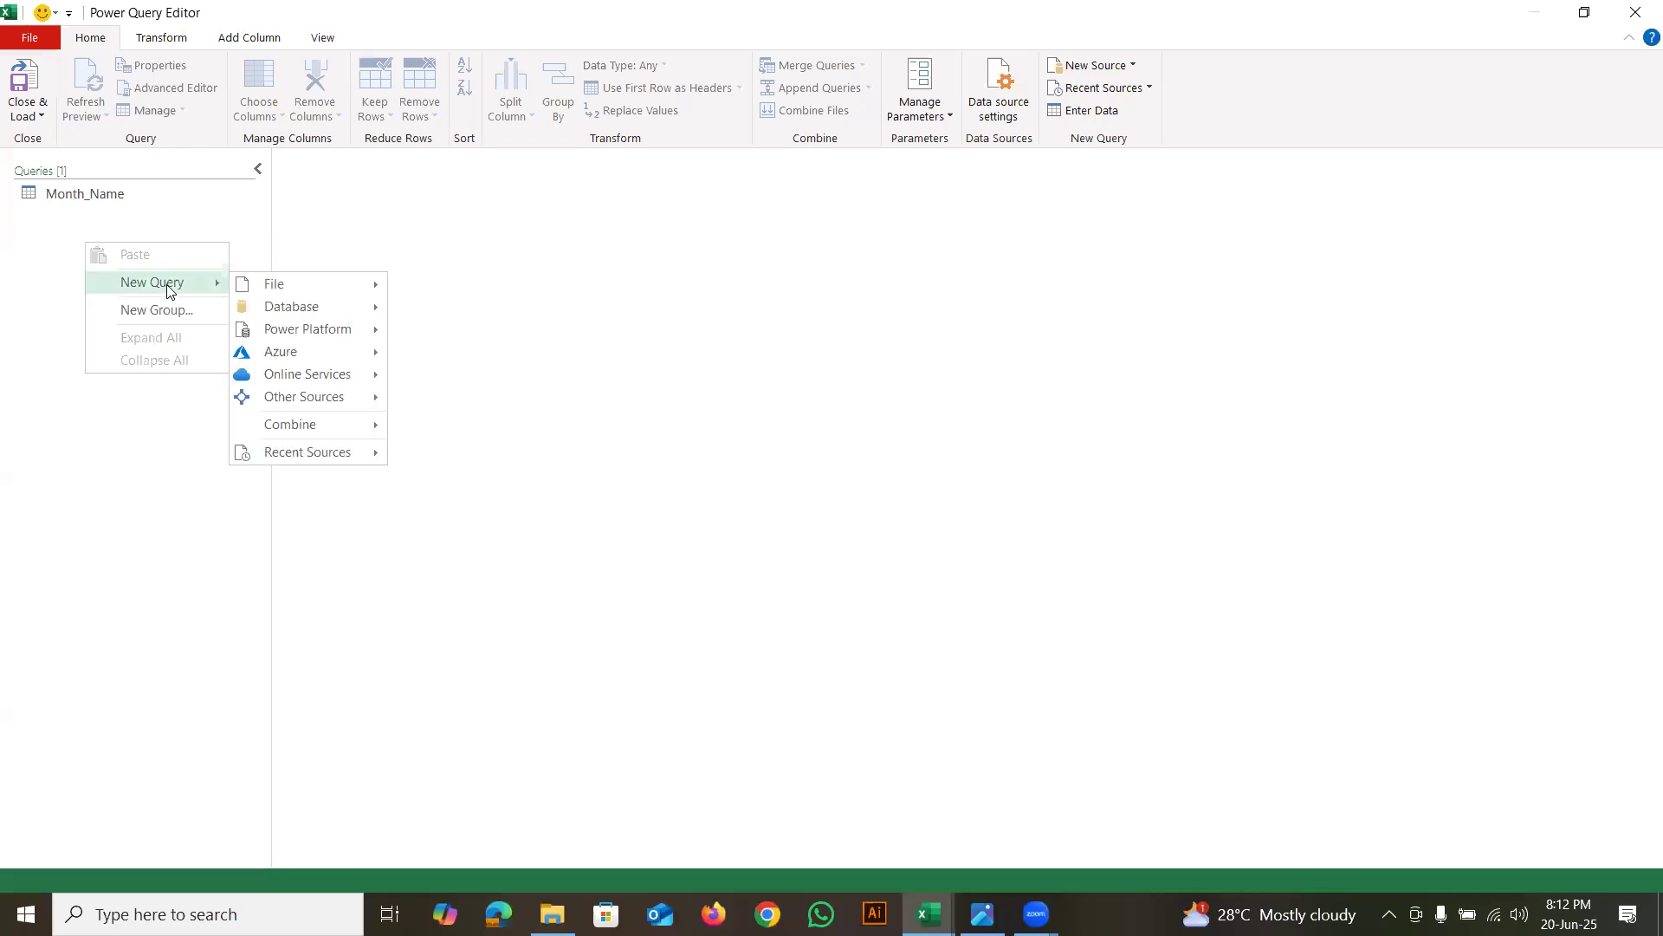
mouse_move(316, 398)
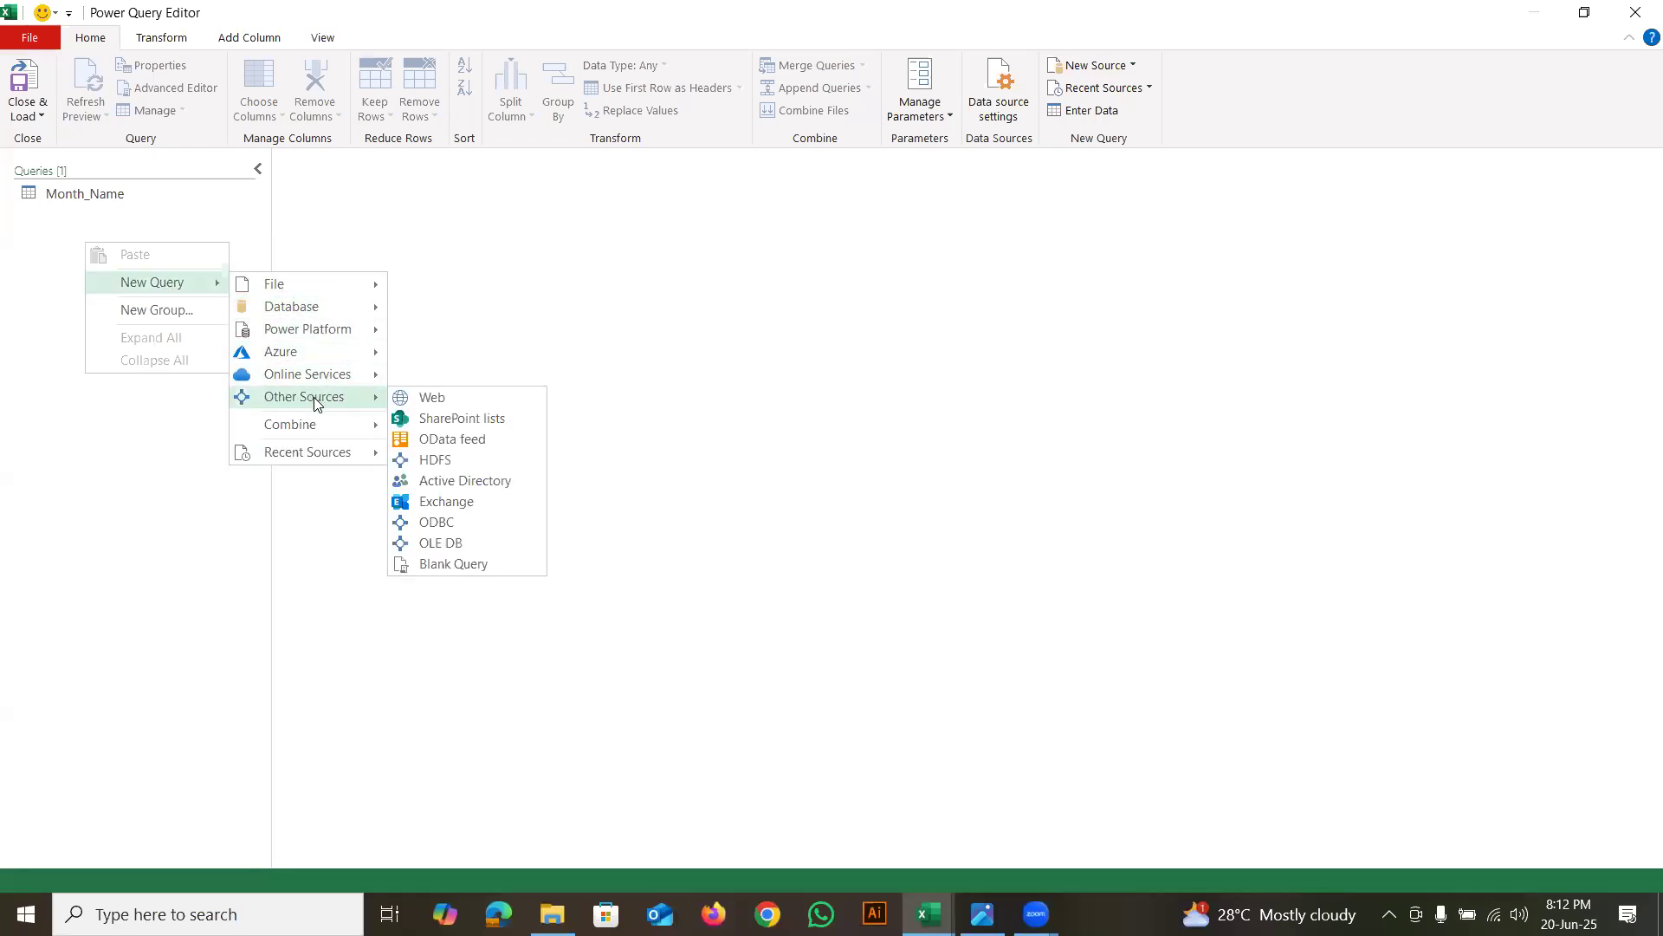
left_click(472, 564)
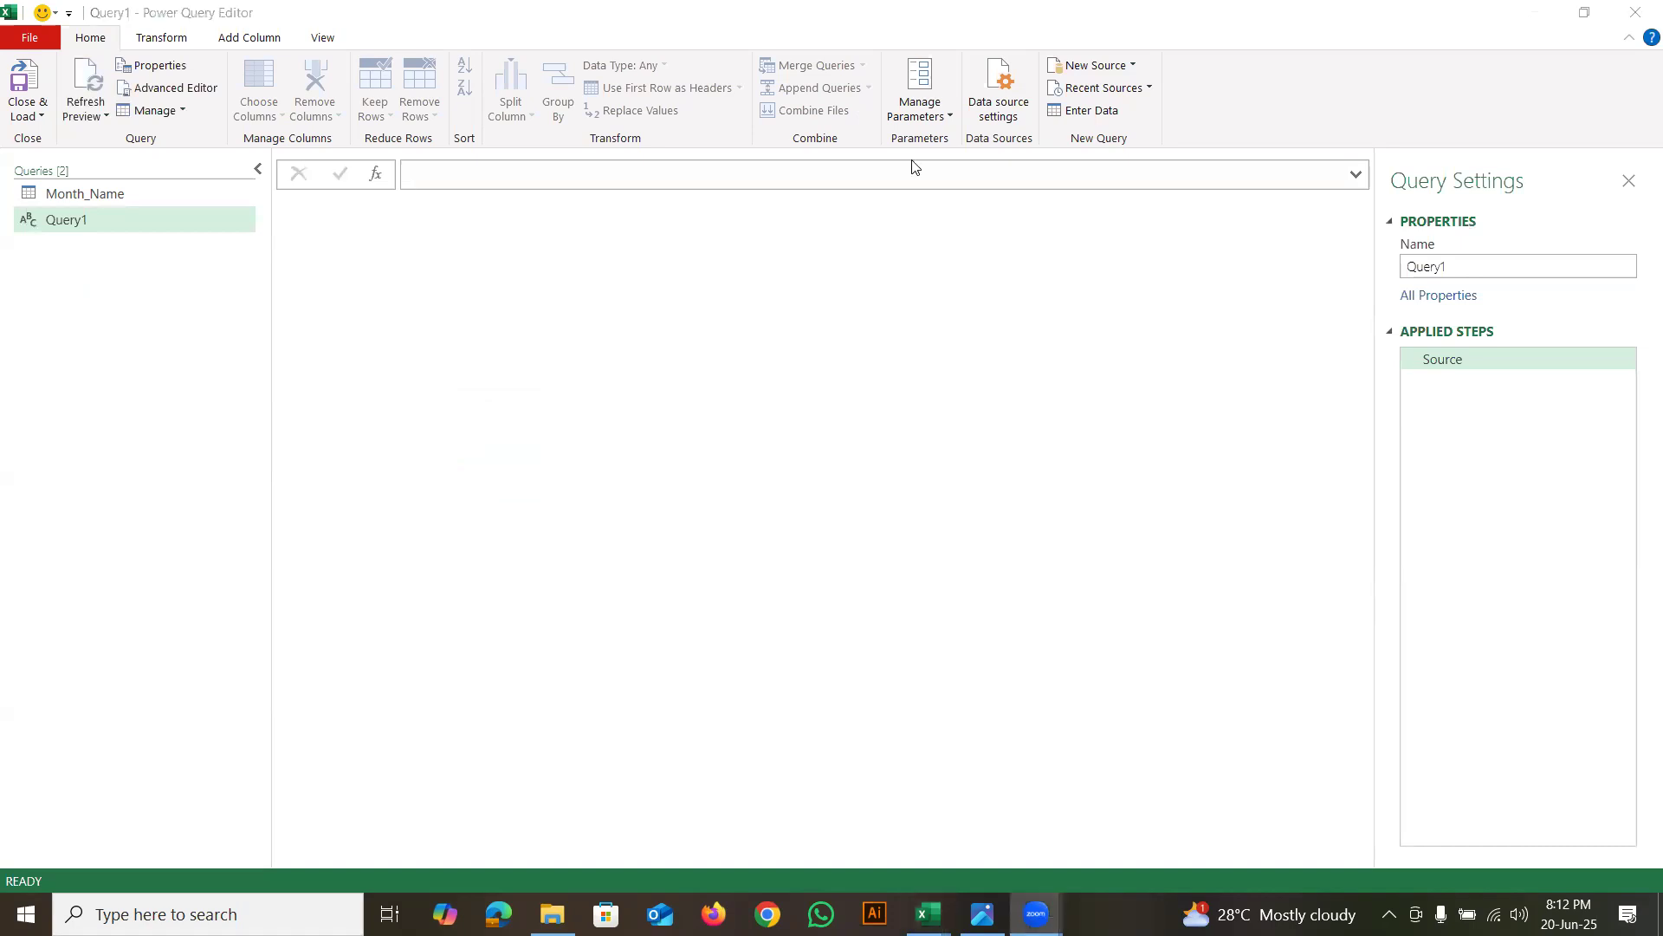
Enter the formula =Excel.CurrentWorkbook() as the source of the blank query
left_click(437, 172)
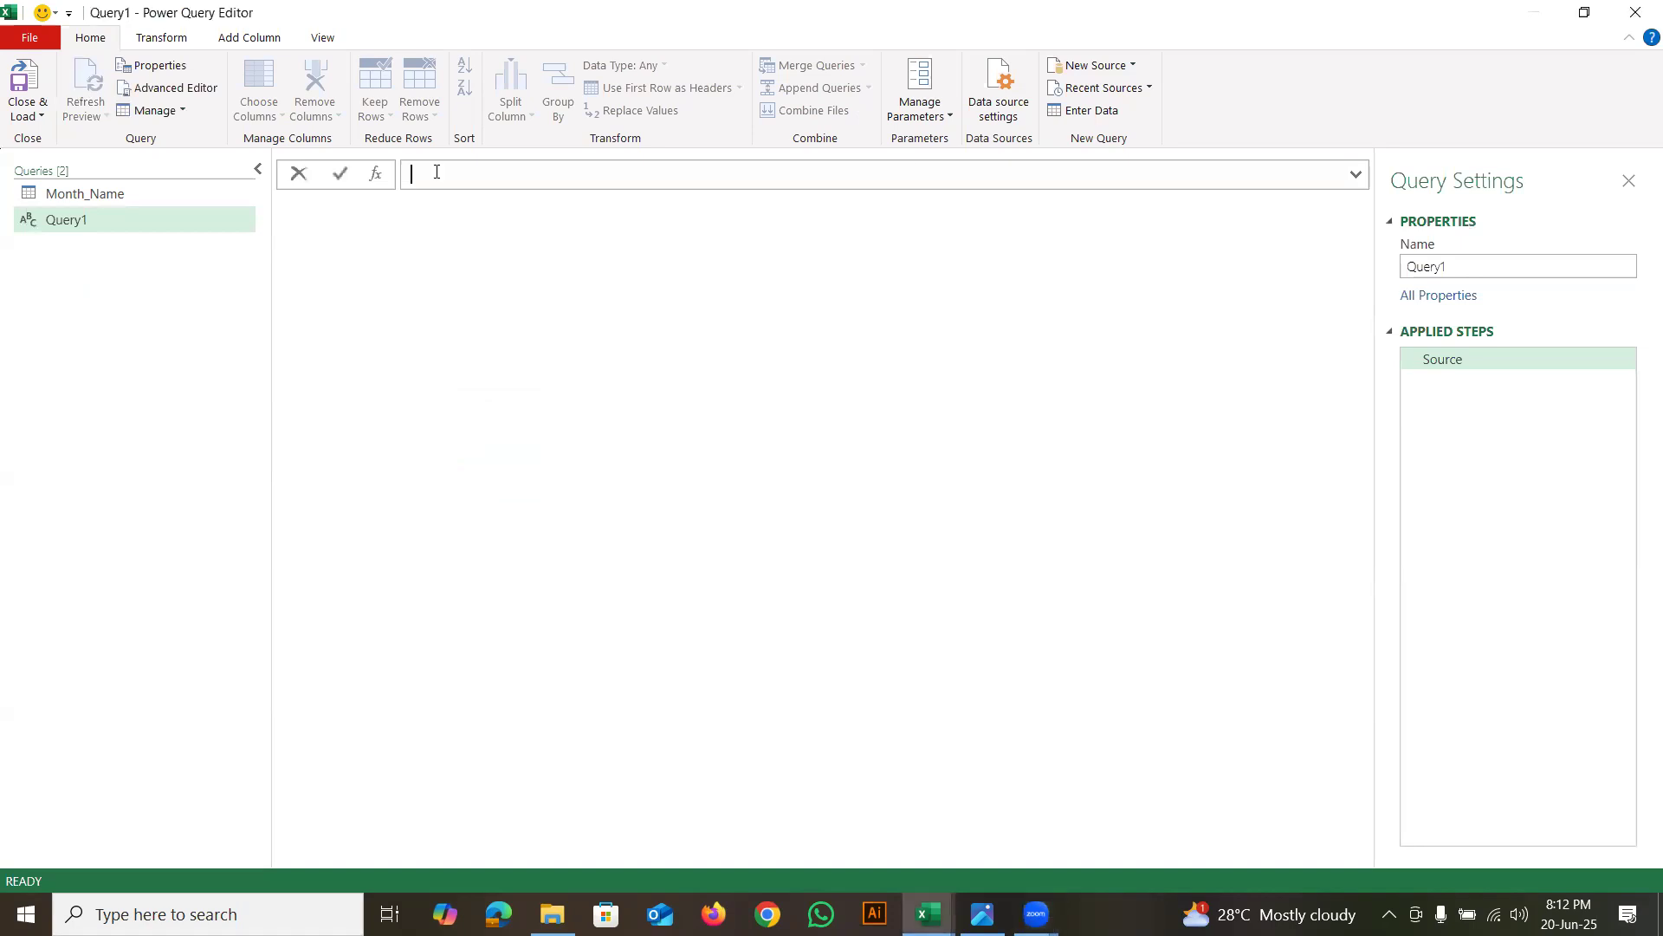
type("=Excel.")
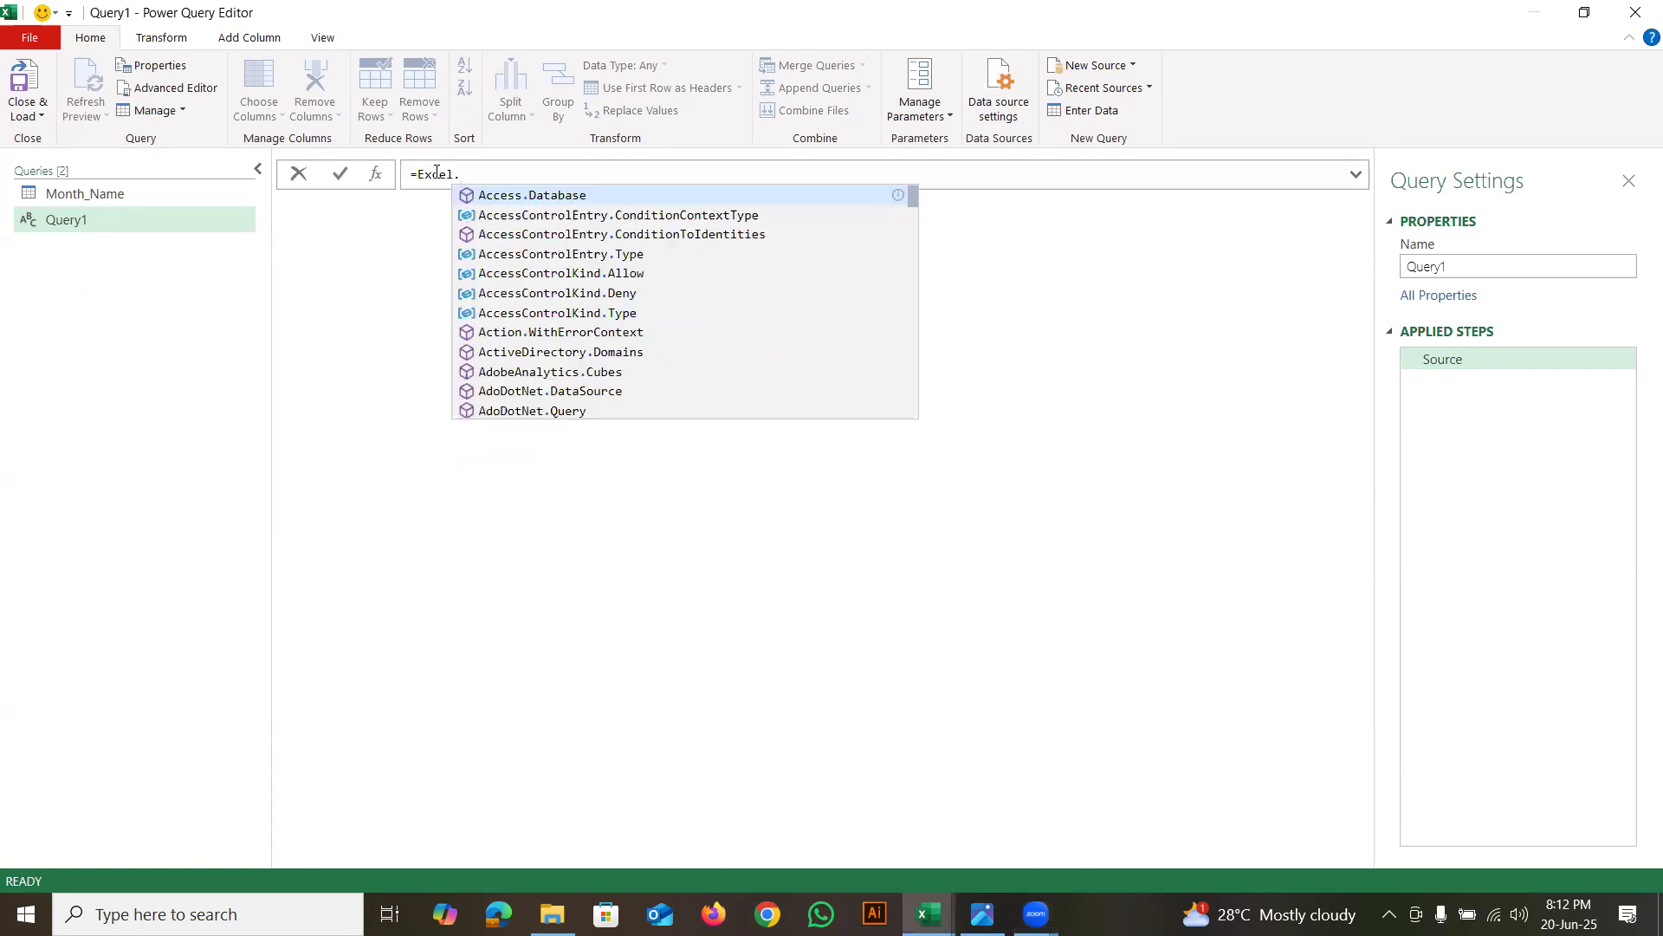
key("BackSpace")
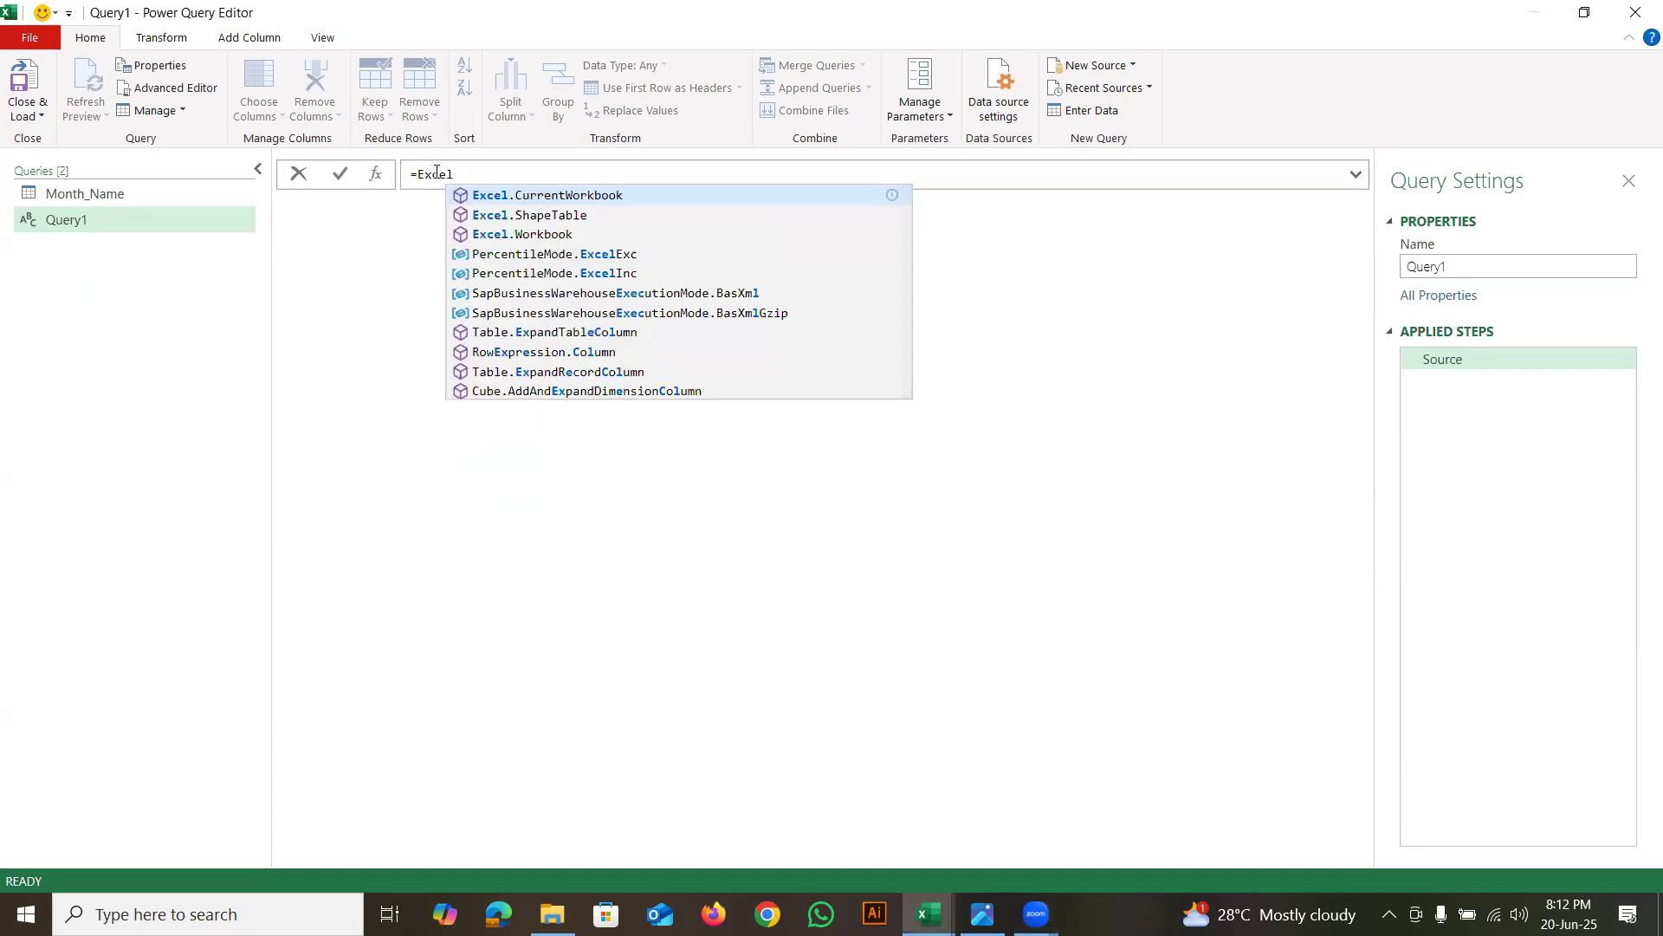
left_click(558, 195)
type("()")
key("Return")
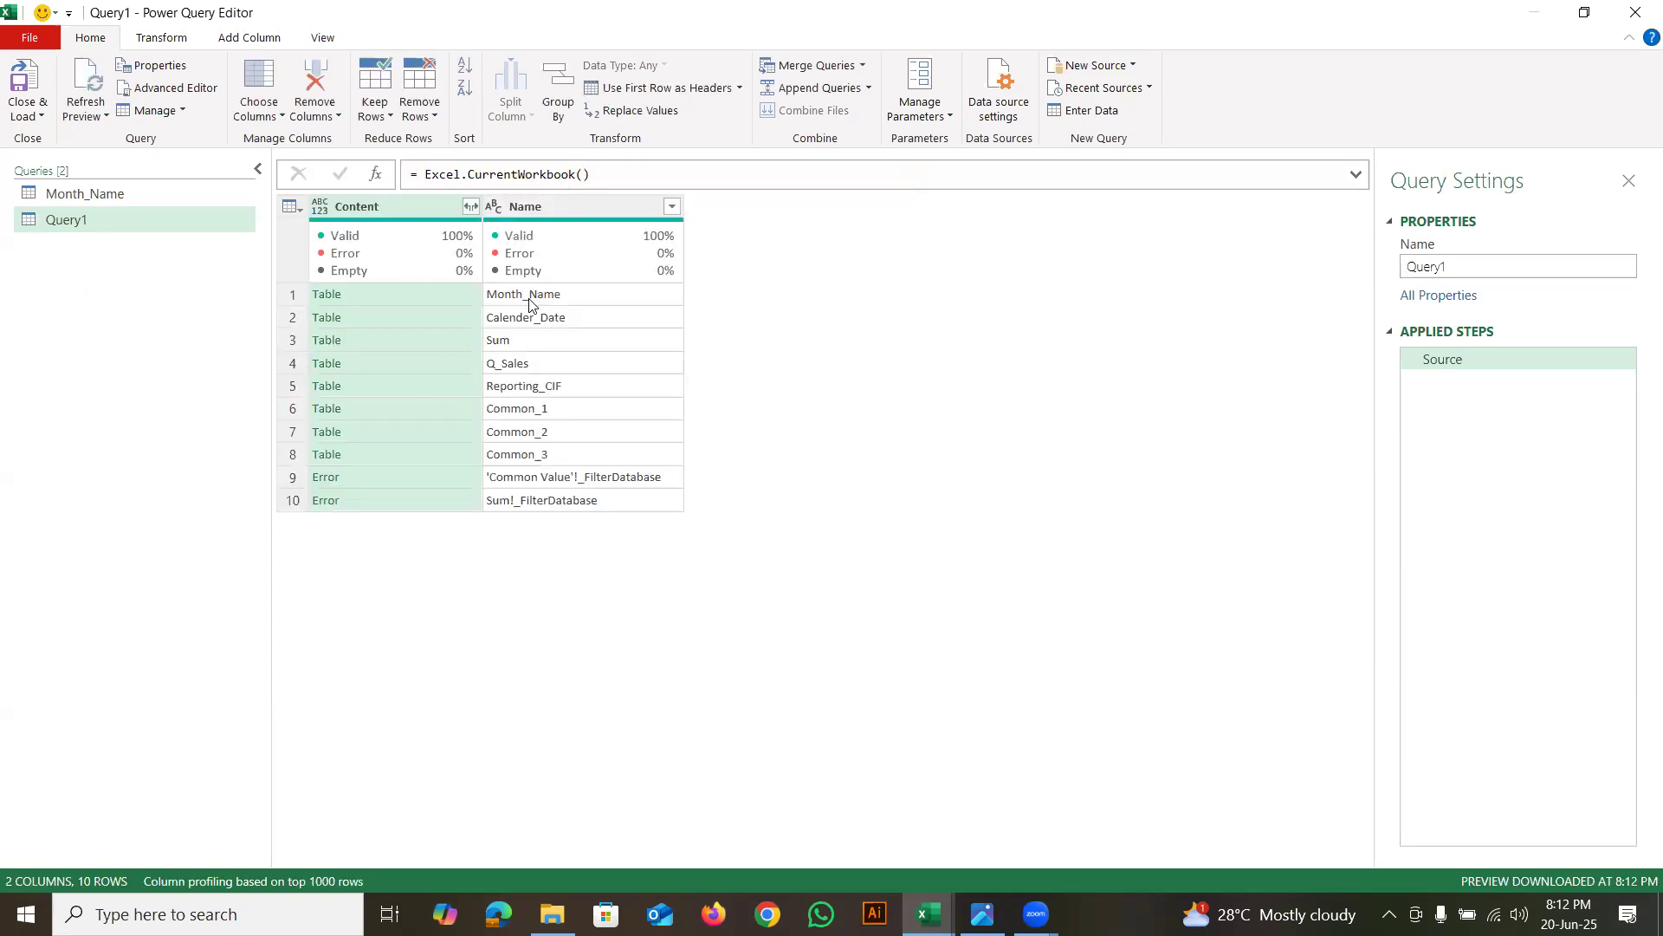
Rename Query1 as Workbook and move it above Month_Name in the Queries list
mouse_move(544, 279)
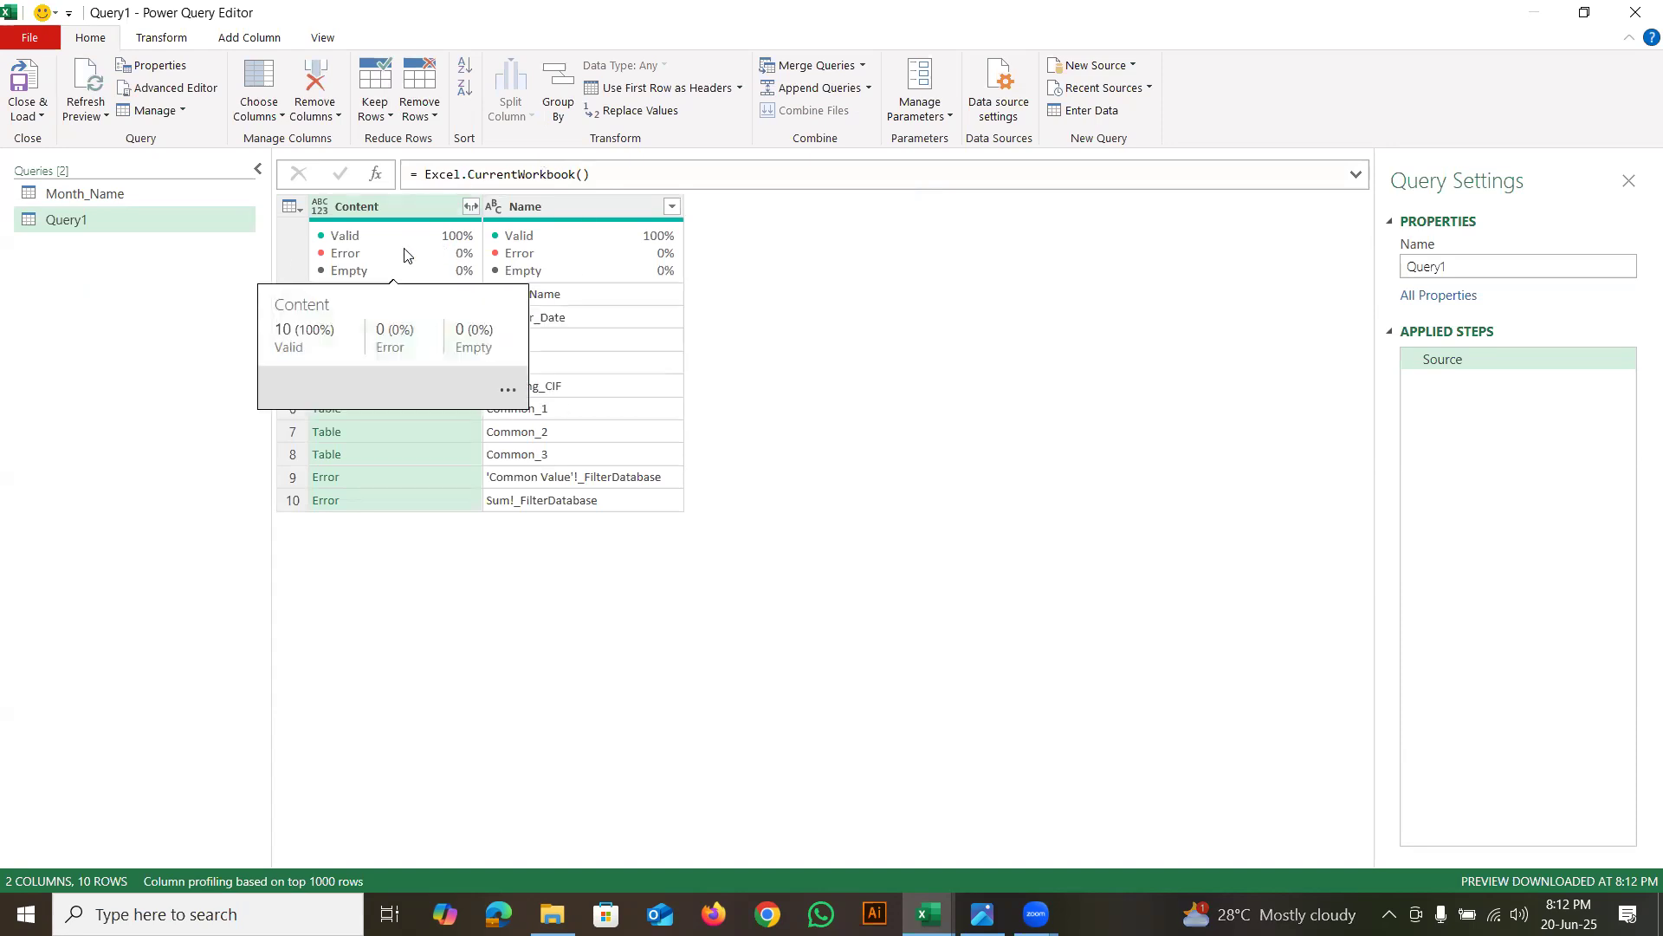
double_click(79, 222)
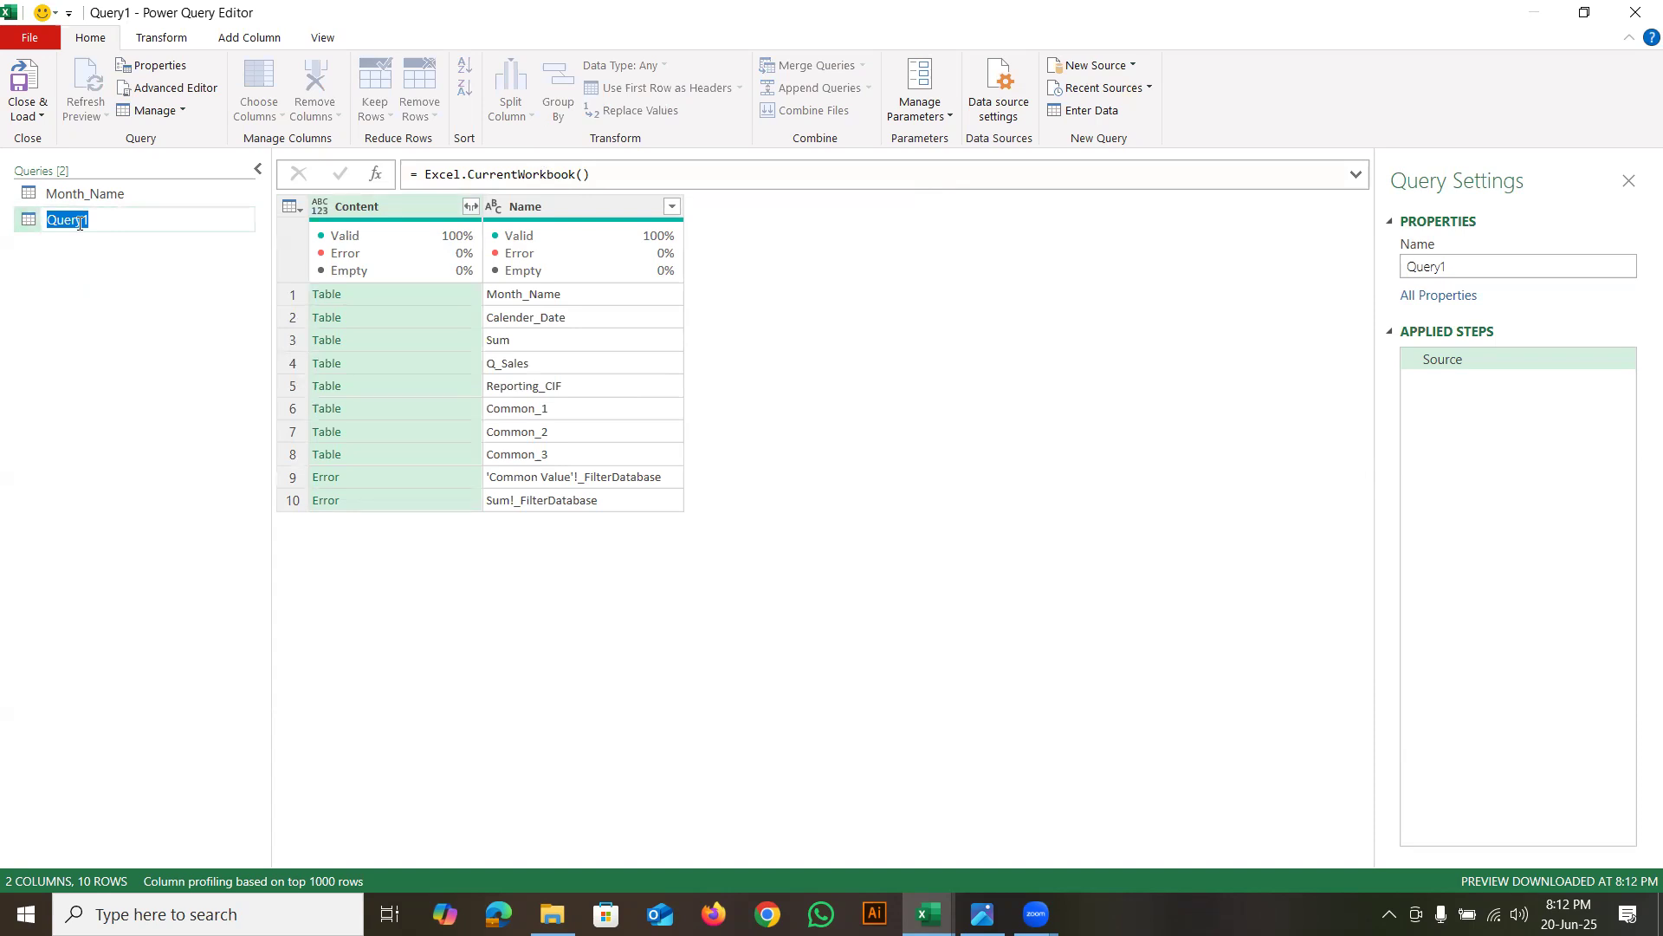
key("BackSpace")
type("Workbook")
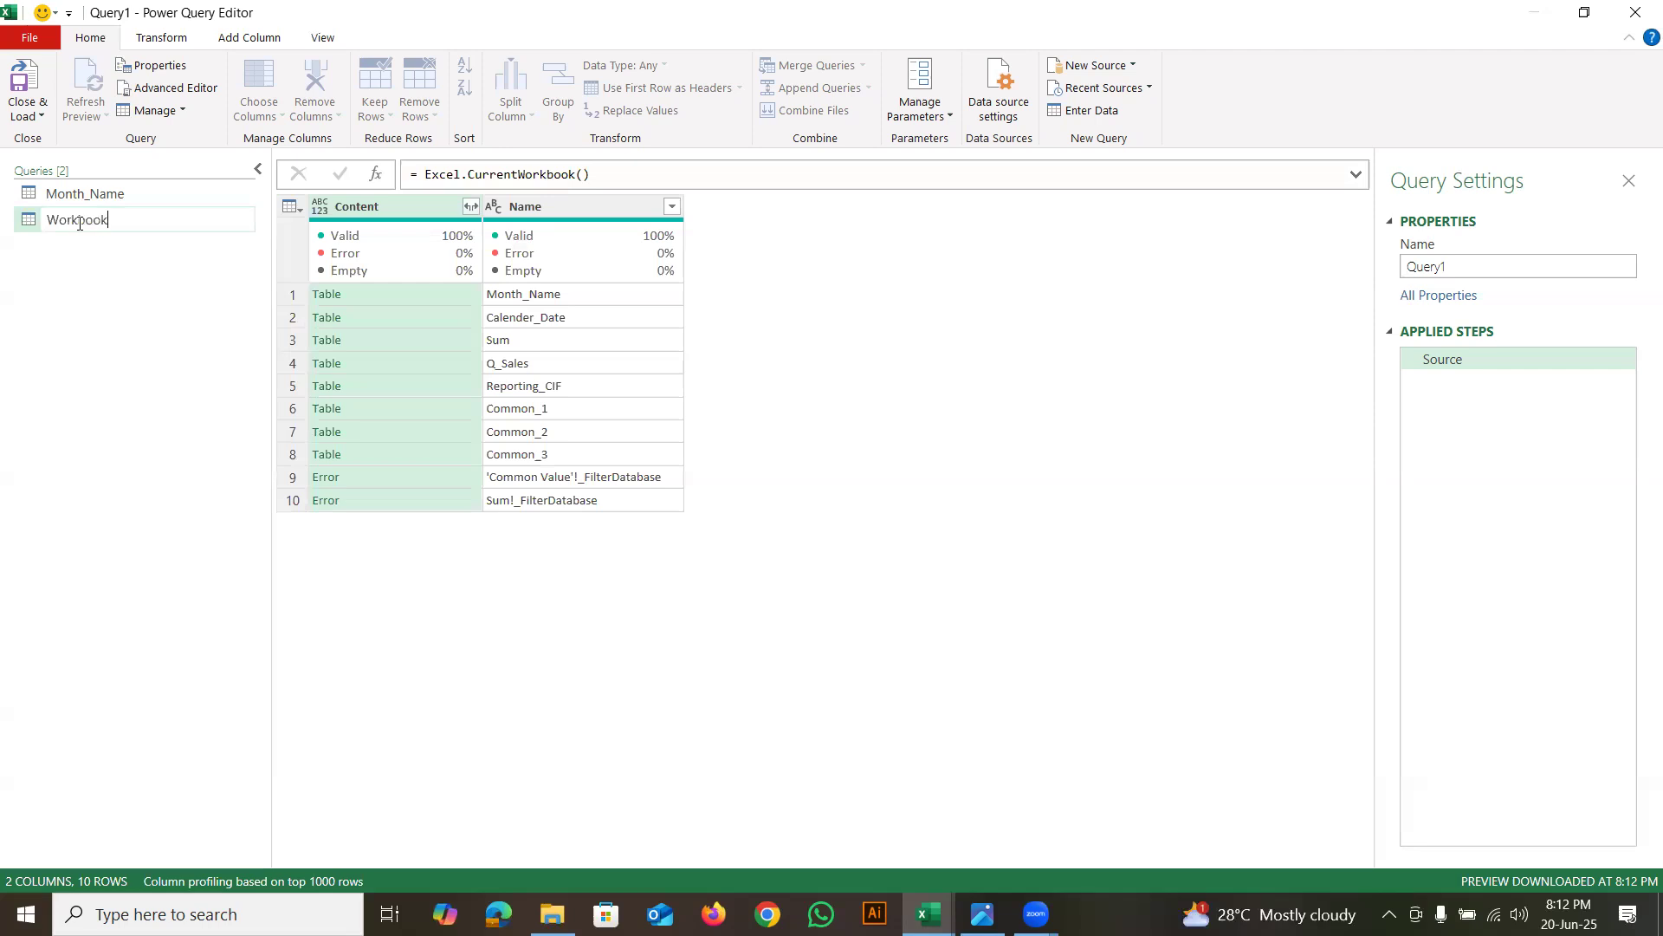
key("Return")
left_click_drag(78, 224, 85, 186)
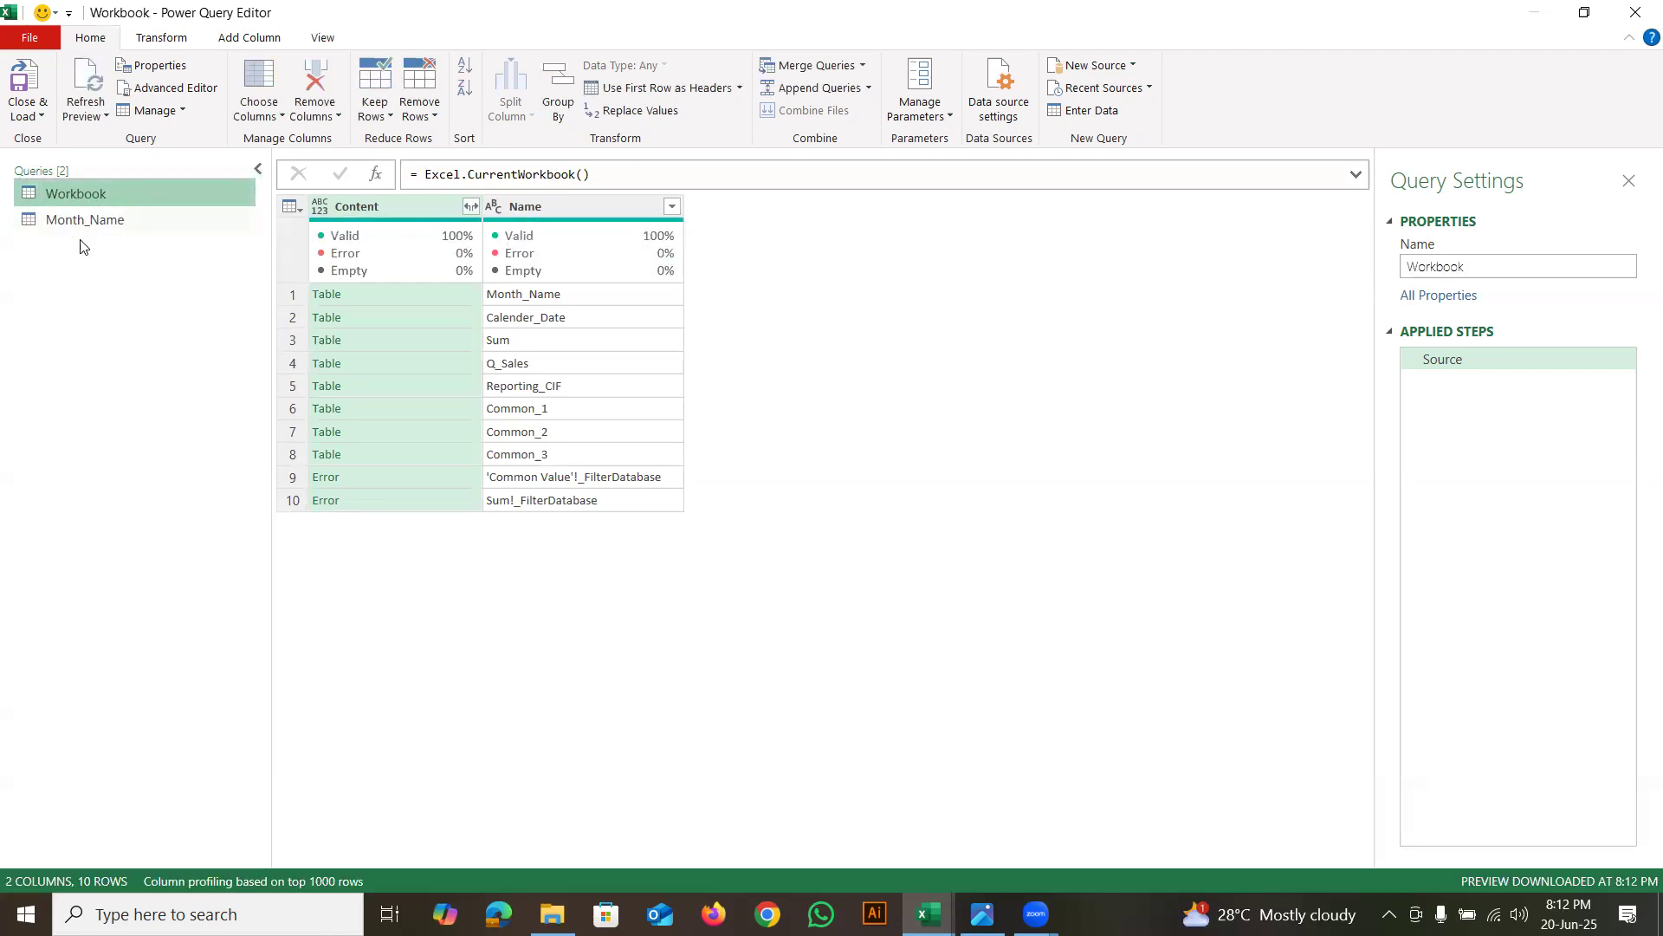
Copy the table name Calender_Date from the Name column of the Workbook query
left_click(81, 222)
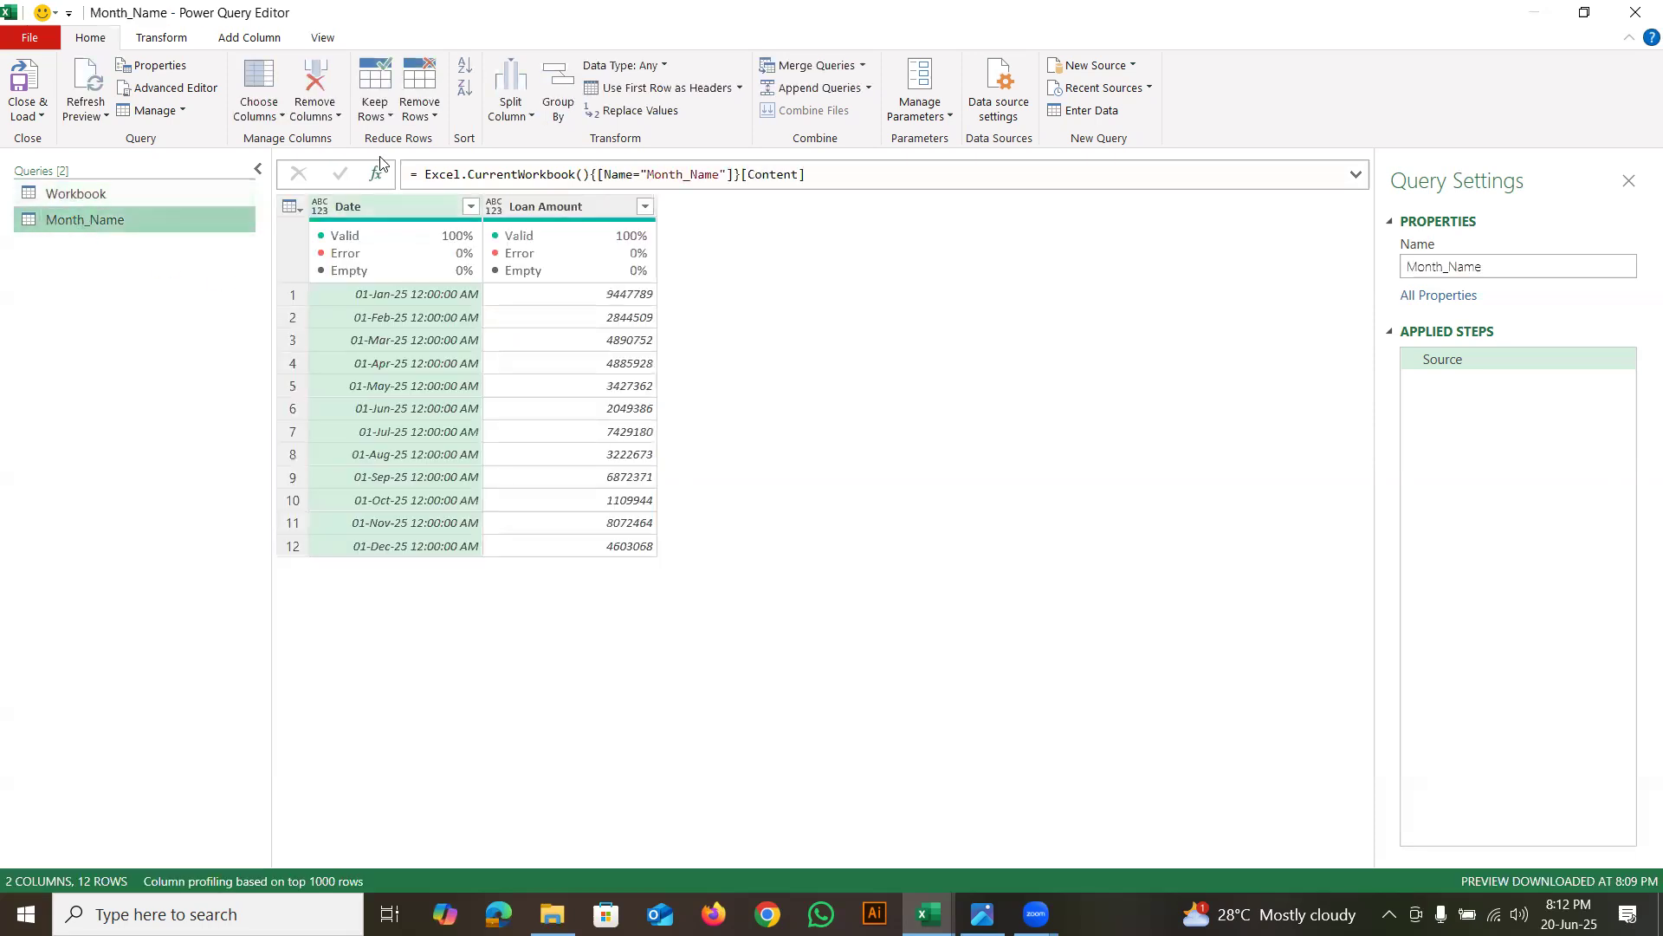
left_click(85, 192)
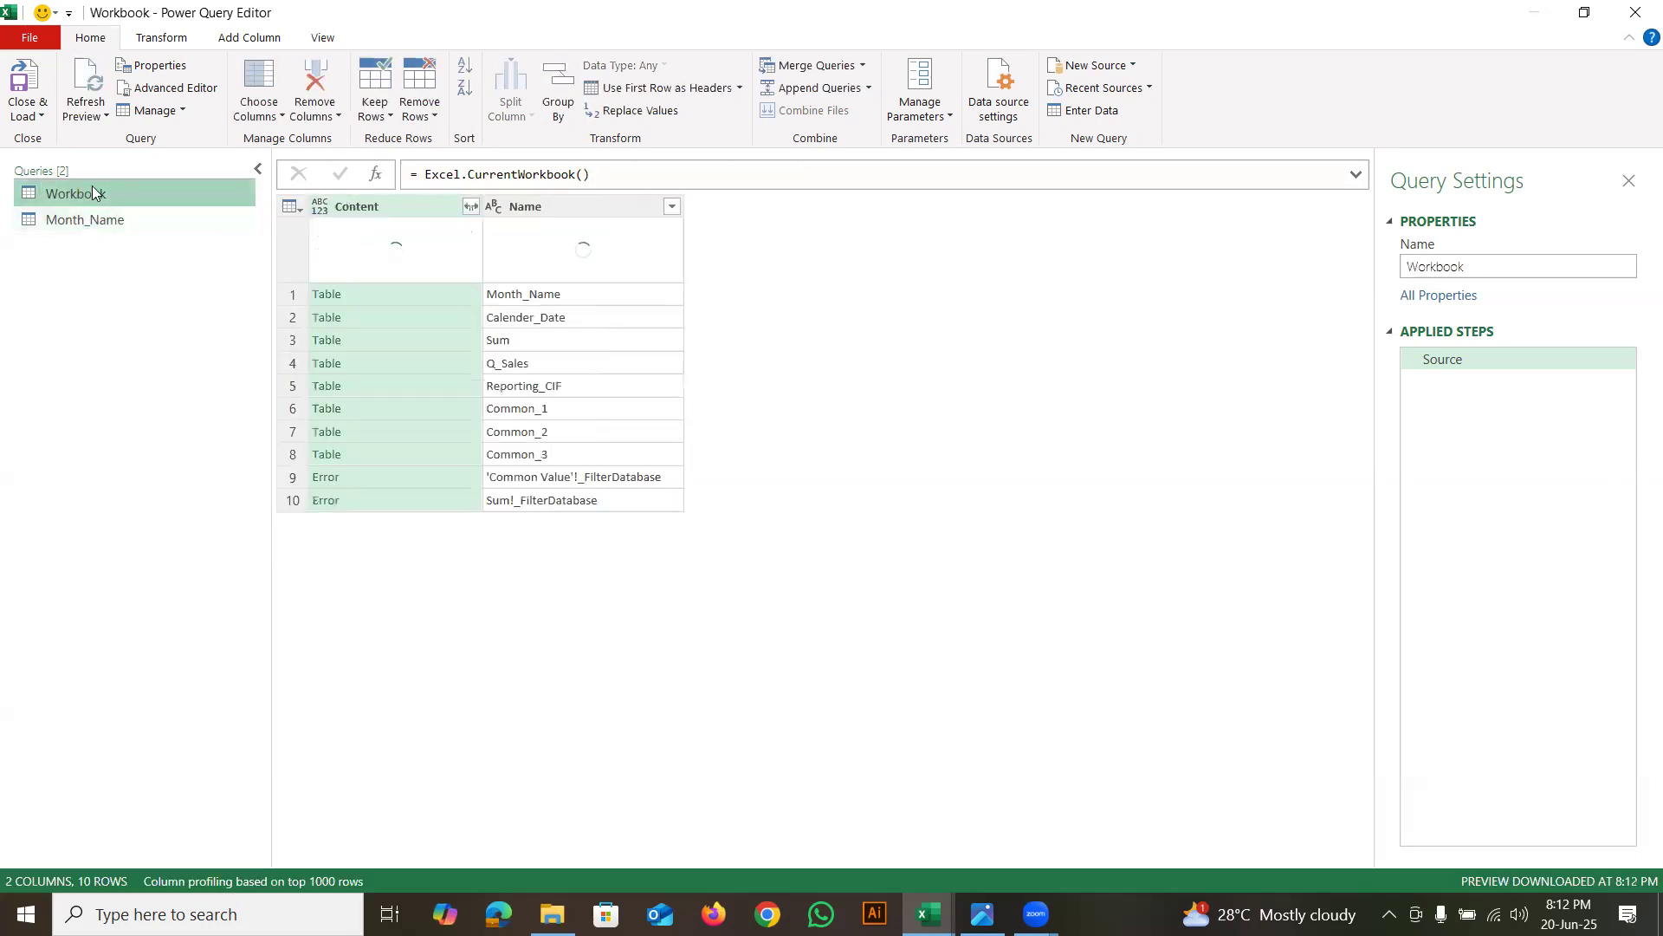
right_click(548, 321)
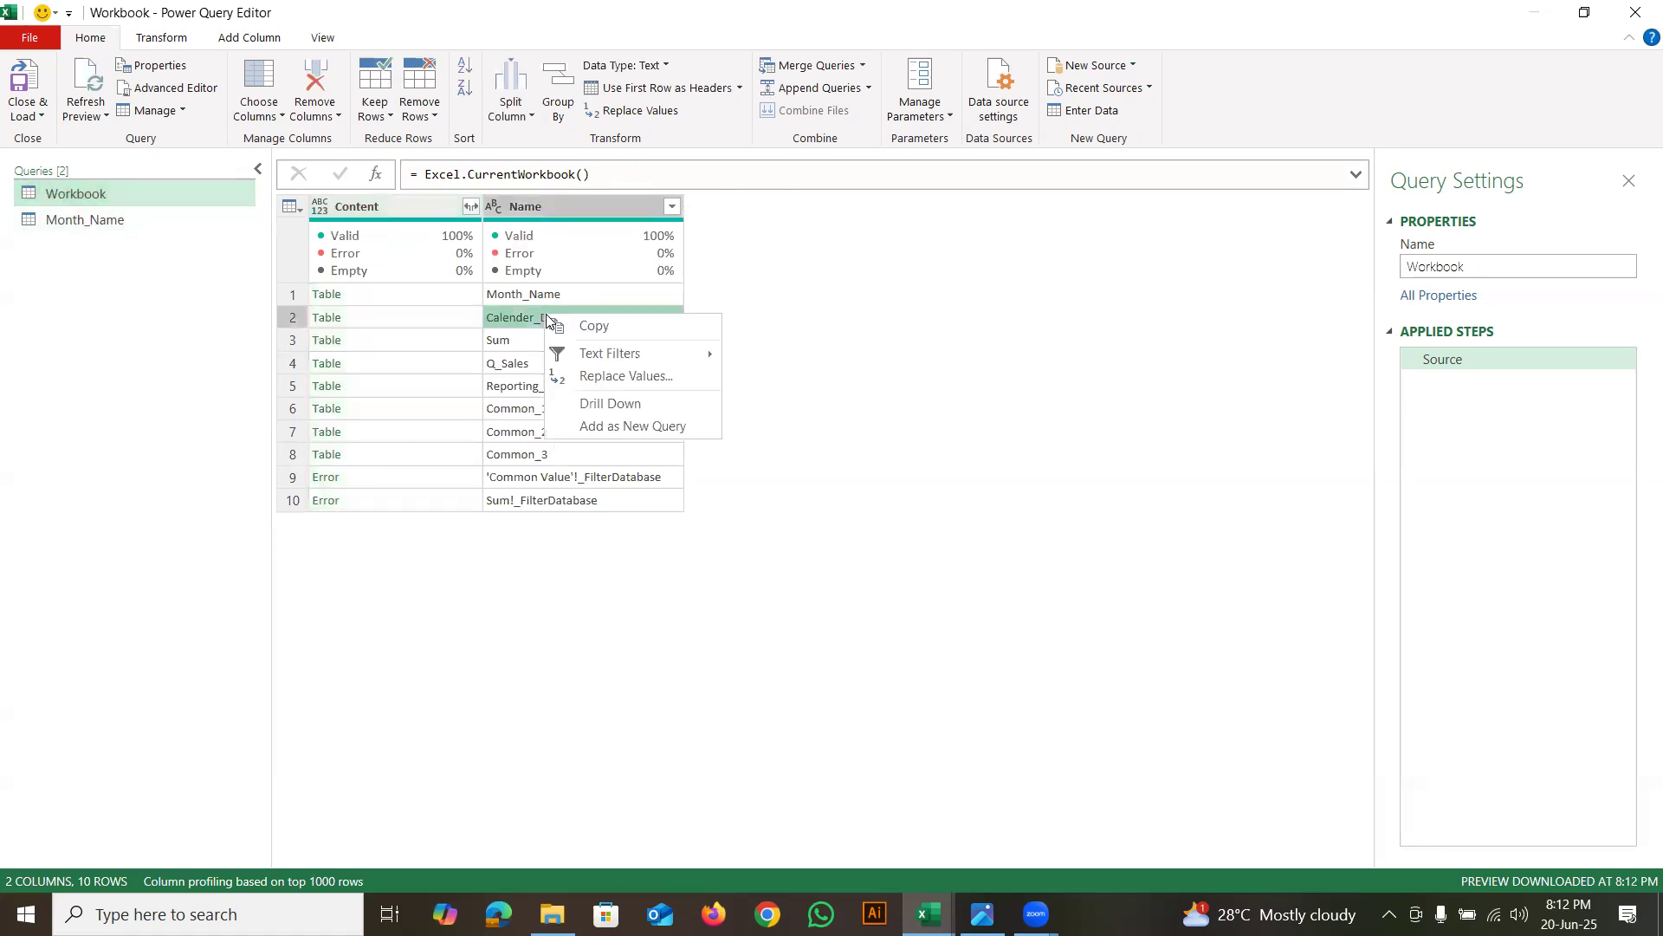
left_click(606, 326)
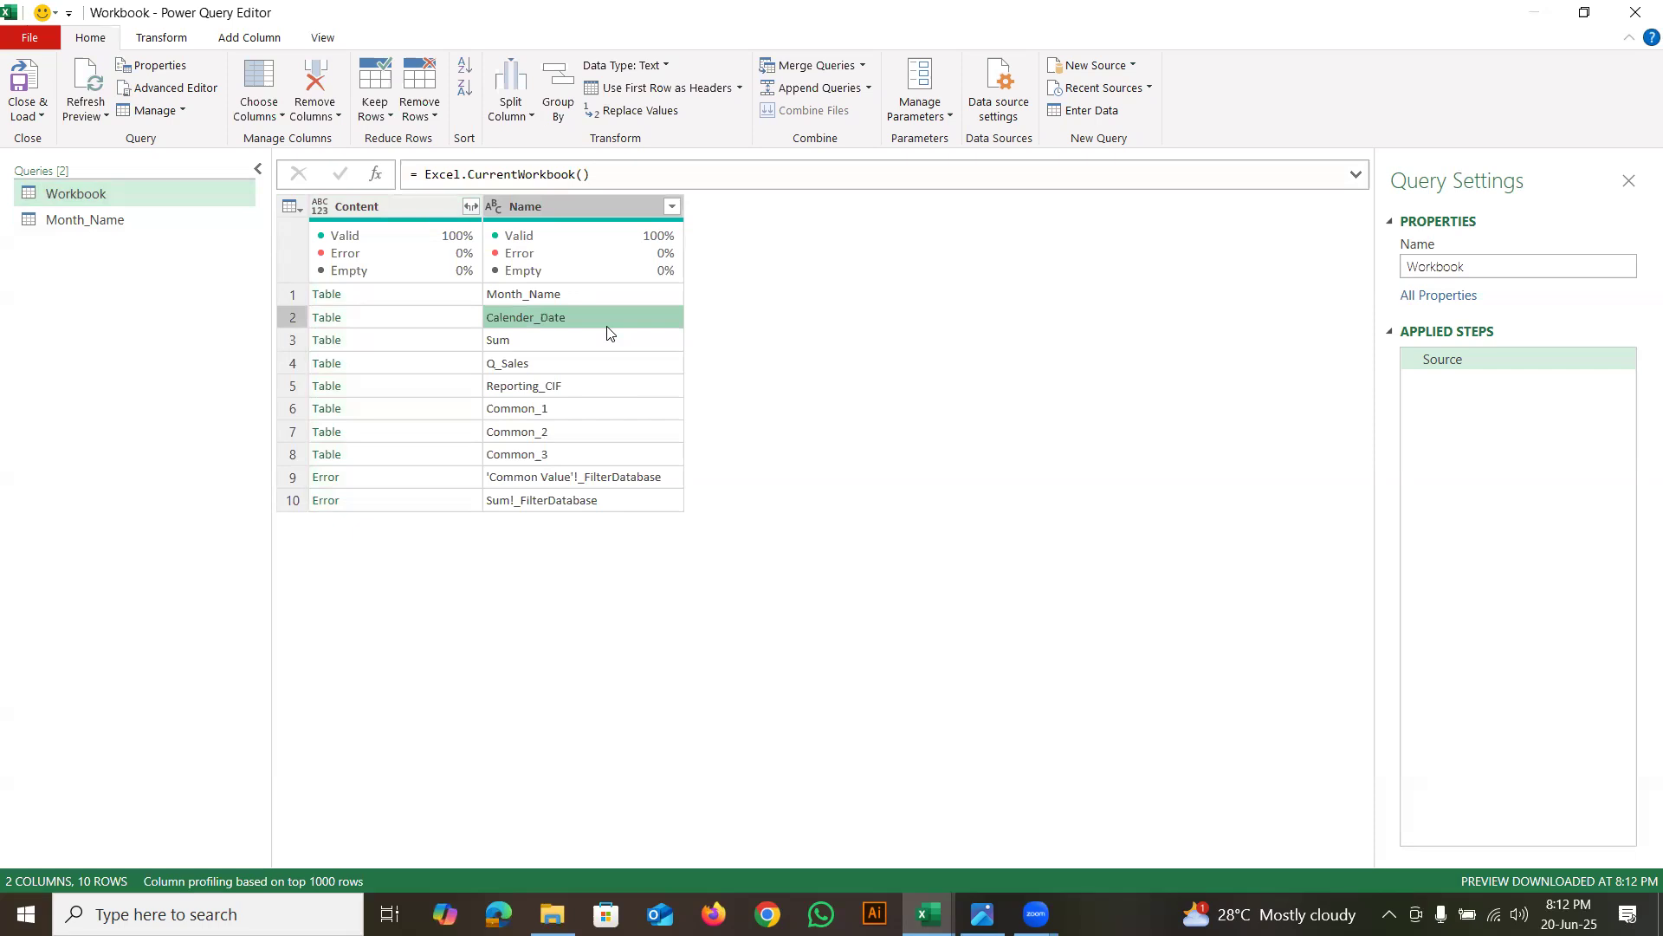
Duplicate the Month_Name query and replace the table name in the copy's source formula with the copied Calender_Date
right_click(128, 201)
left_click(76, 223)
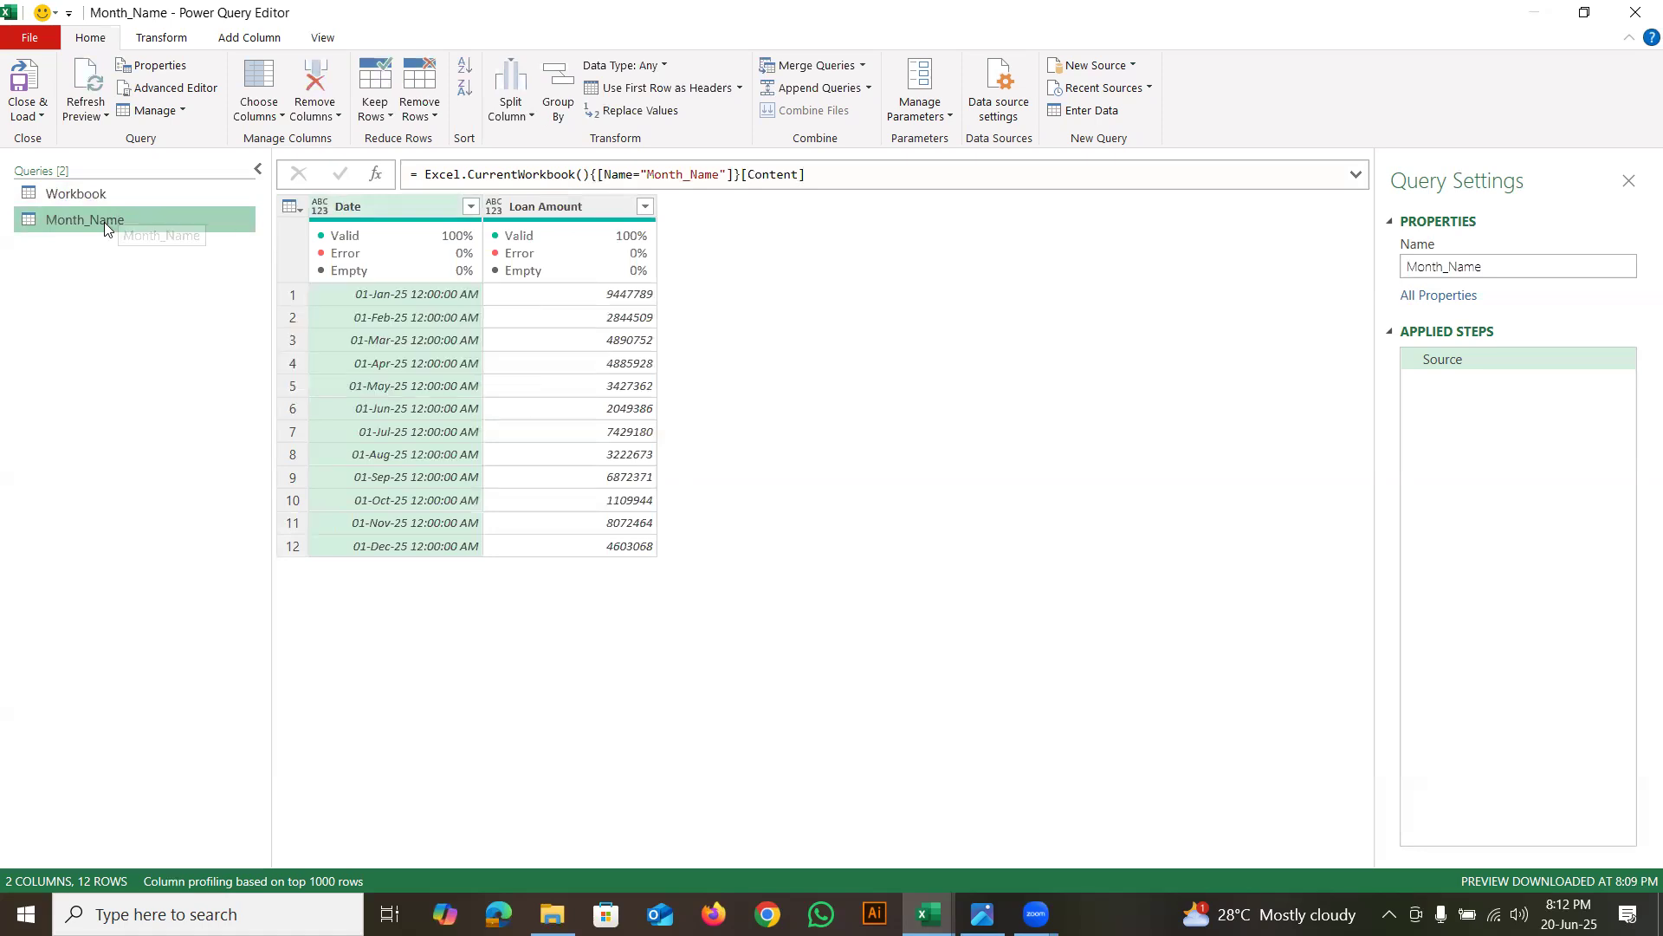
right_click(104, 220)
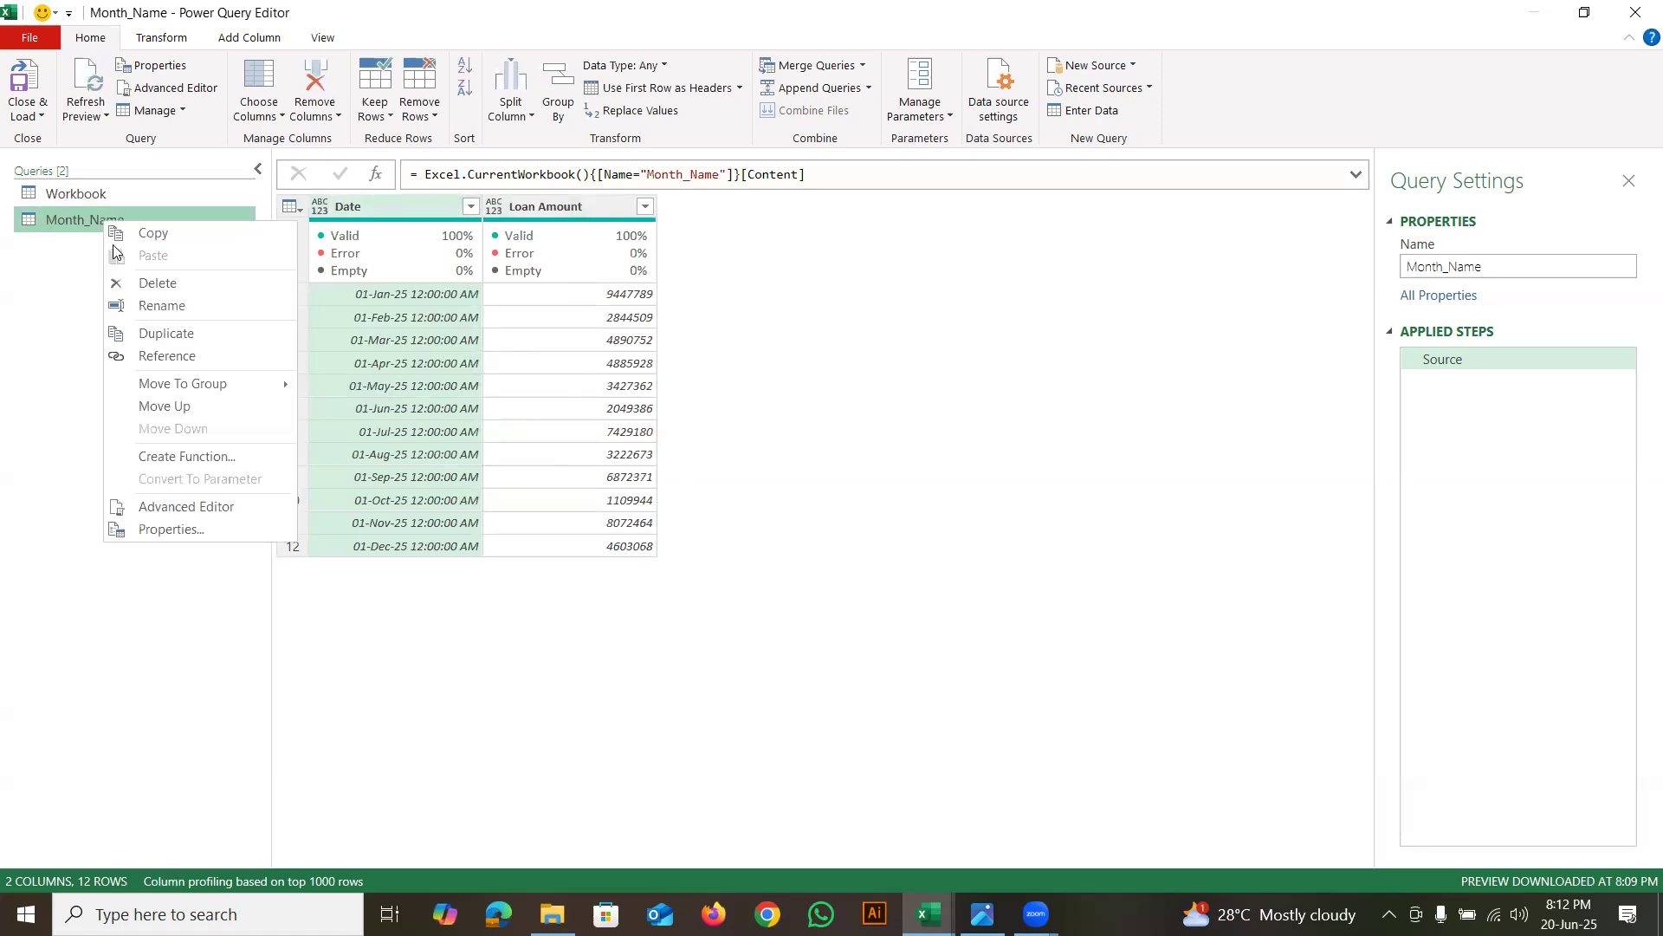
left_click(169, 335)
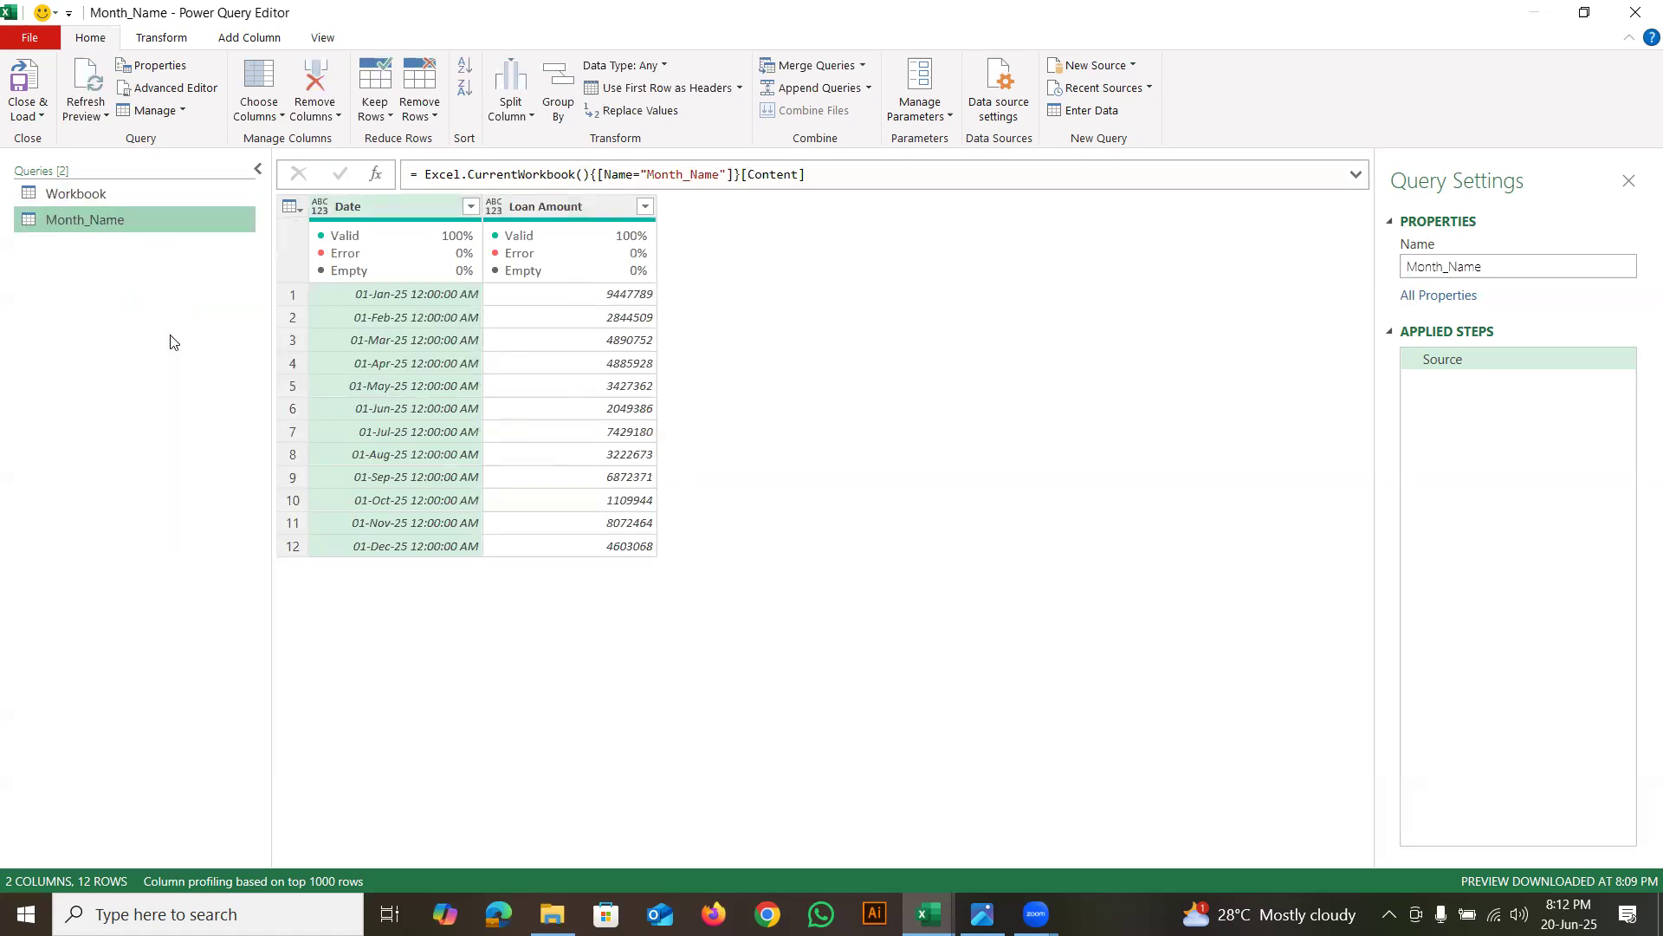
left_click(649, 174)
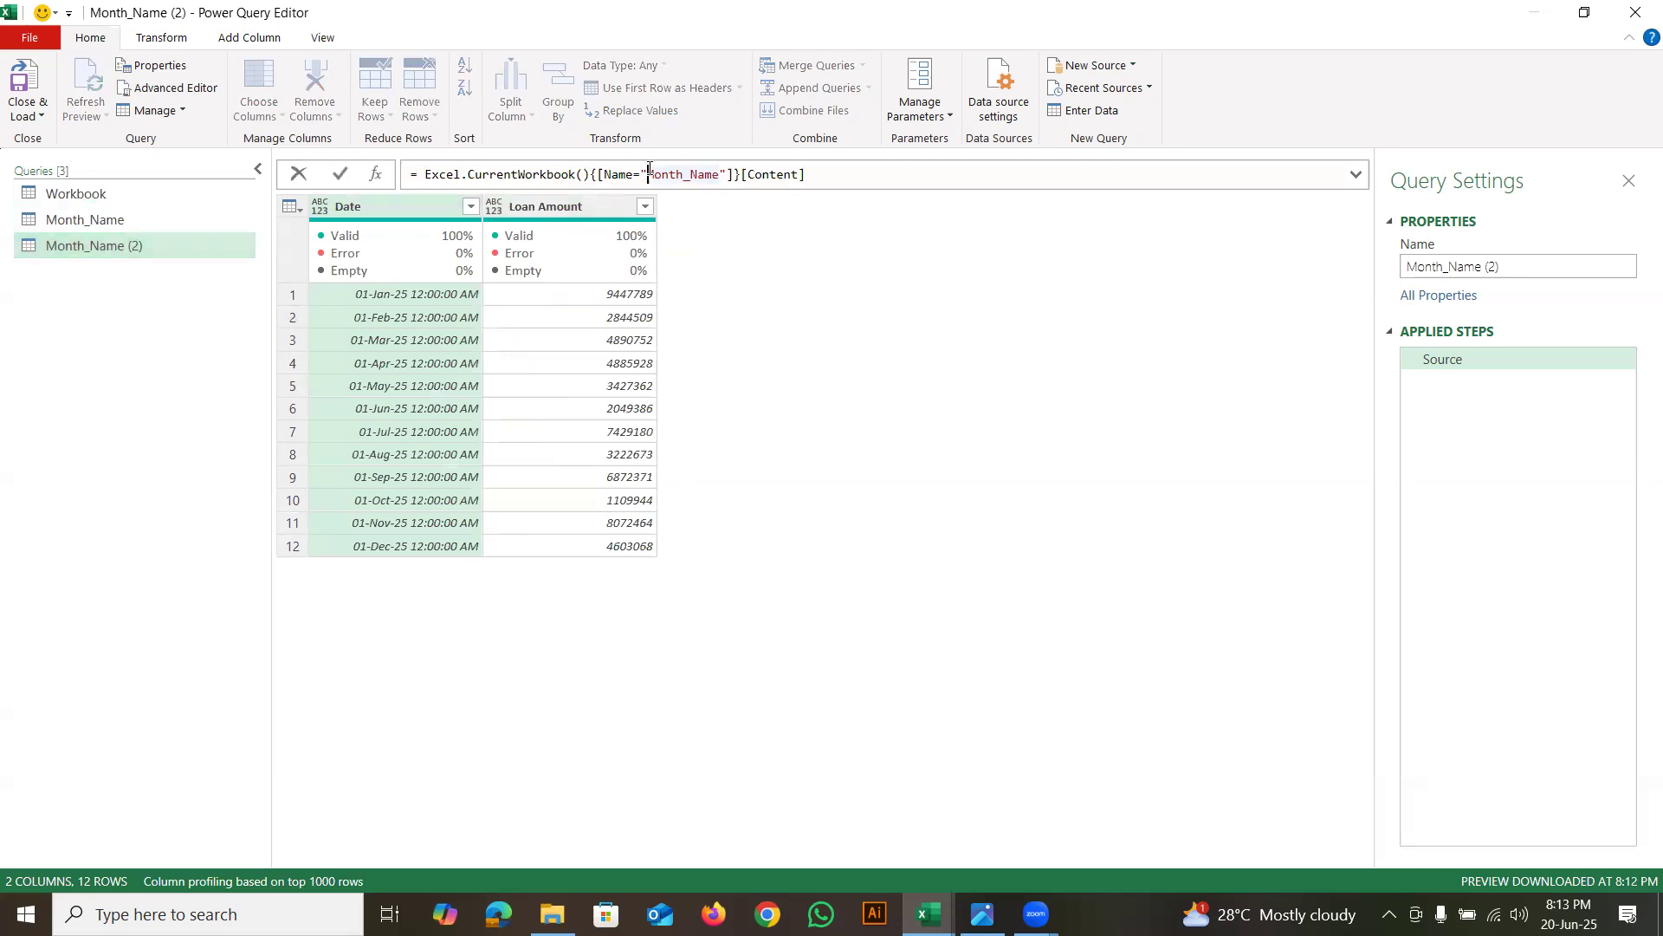
double_click(720, 174)
key("ctrl+v")
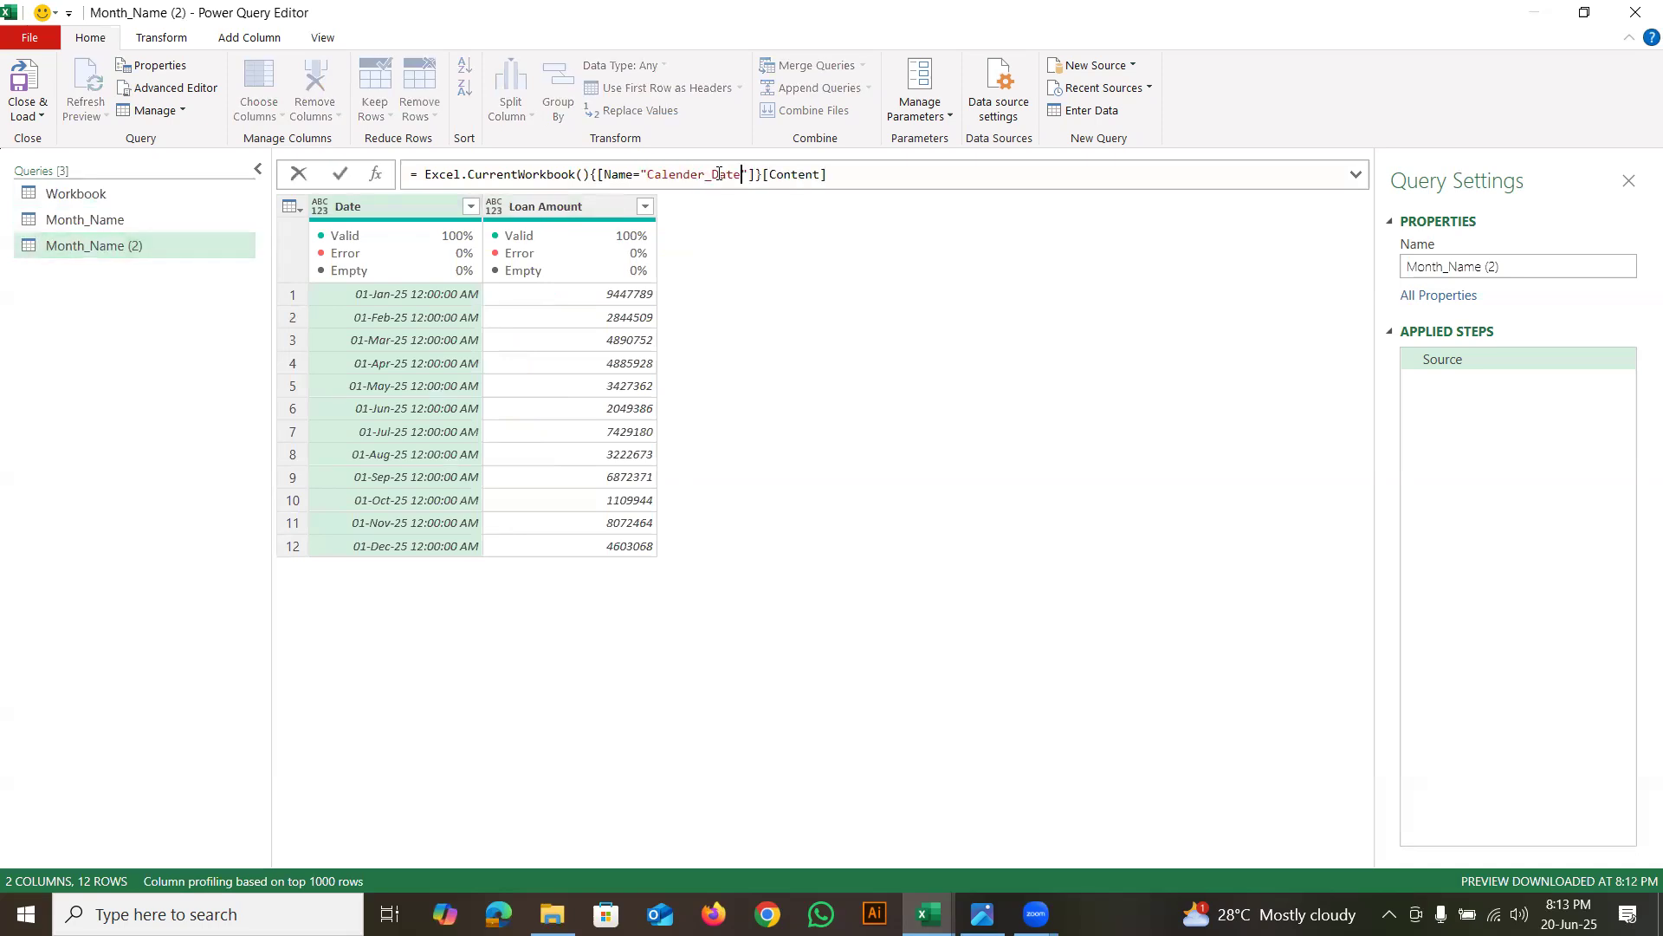
left_click(840, 174)
key("Return")
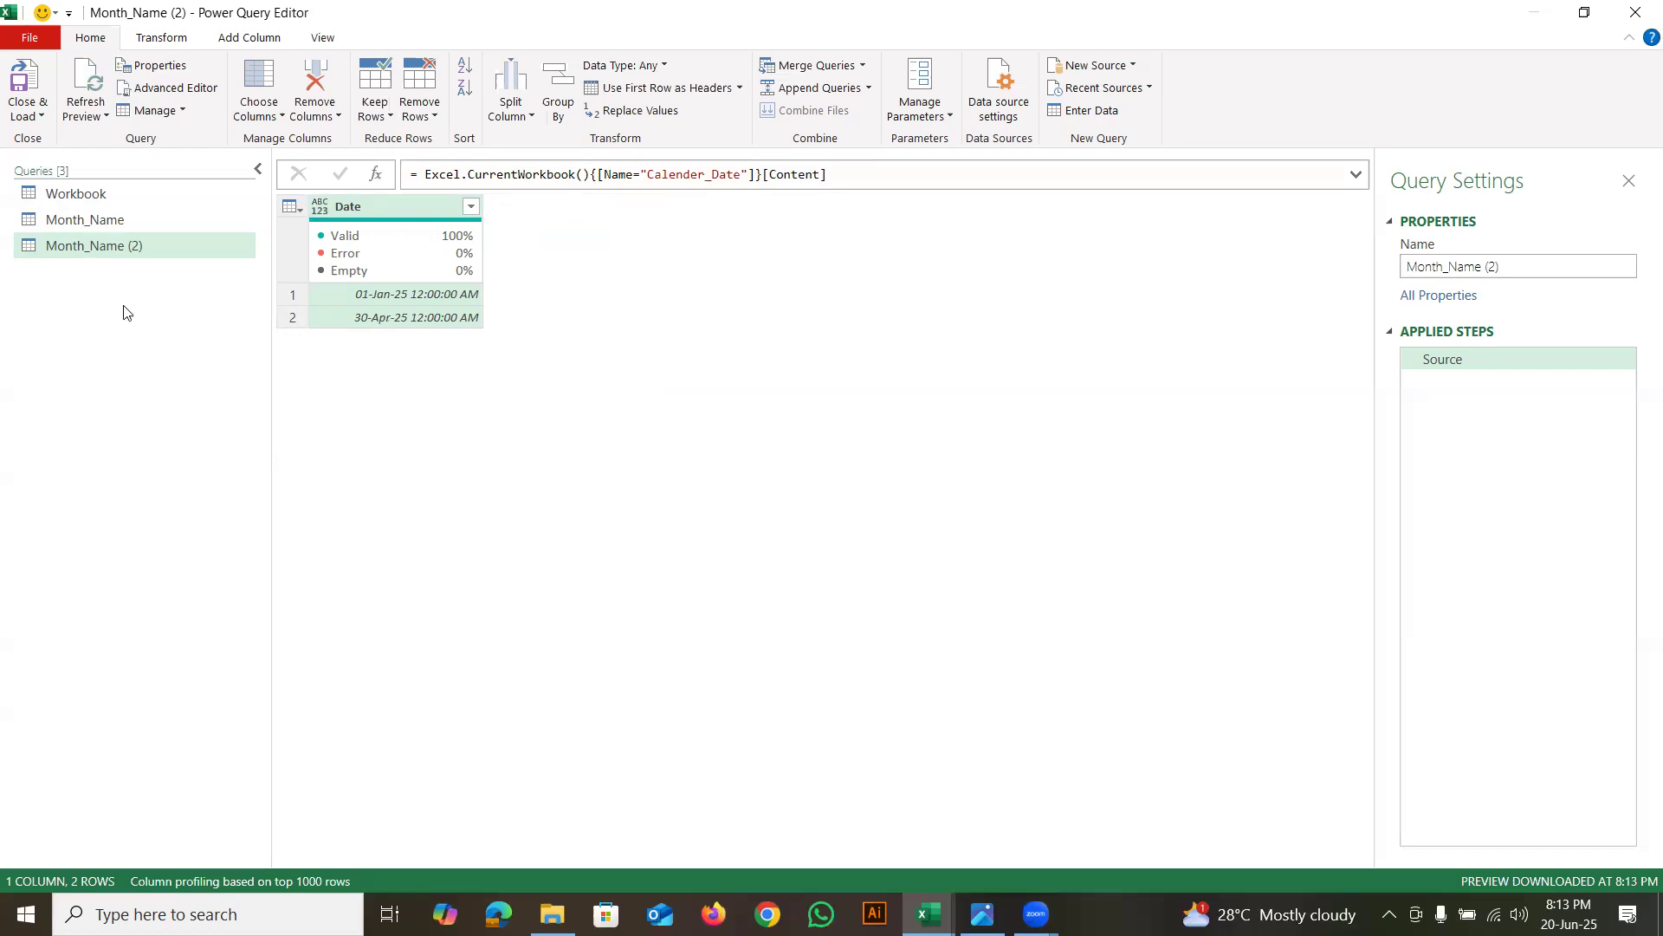
Rename the duplicated query Month_Name (2) as Calender_Date
right_click(112, 249)
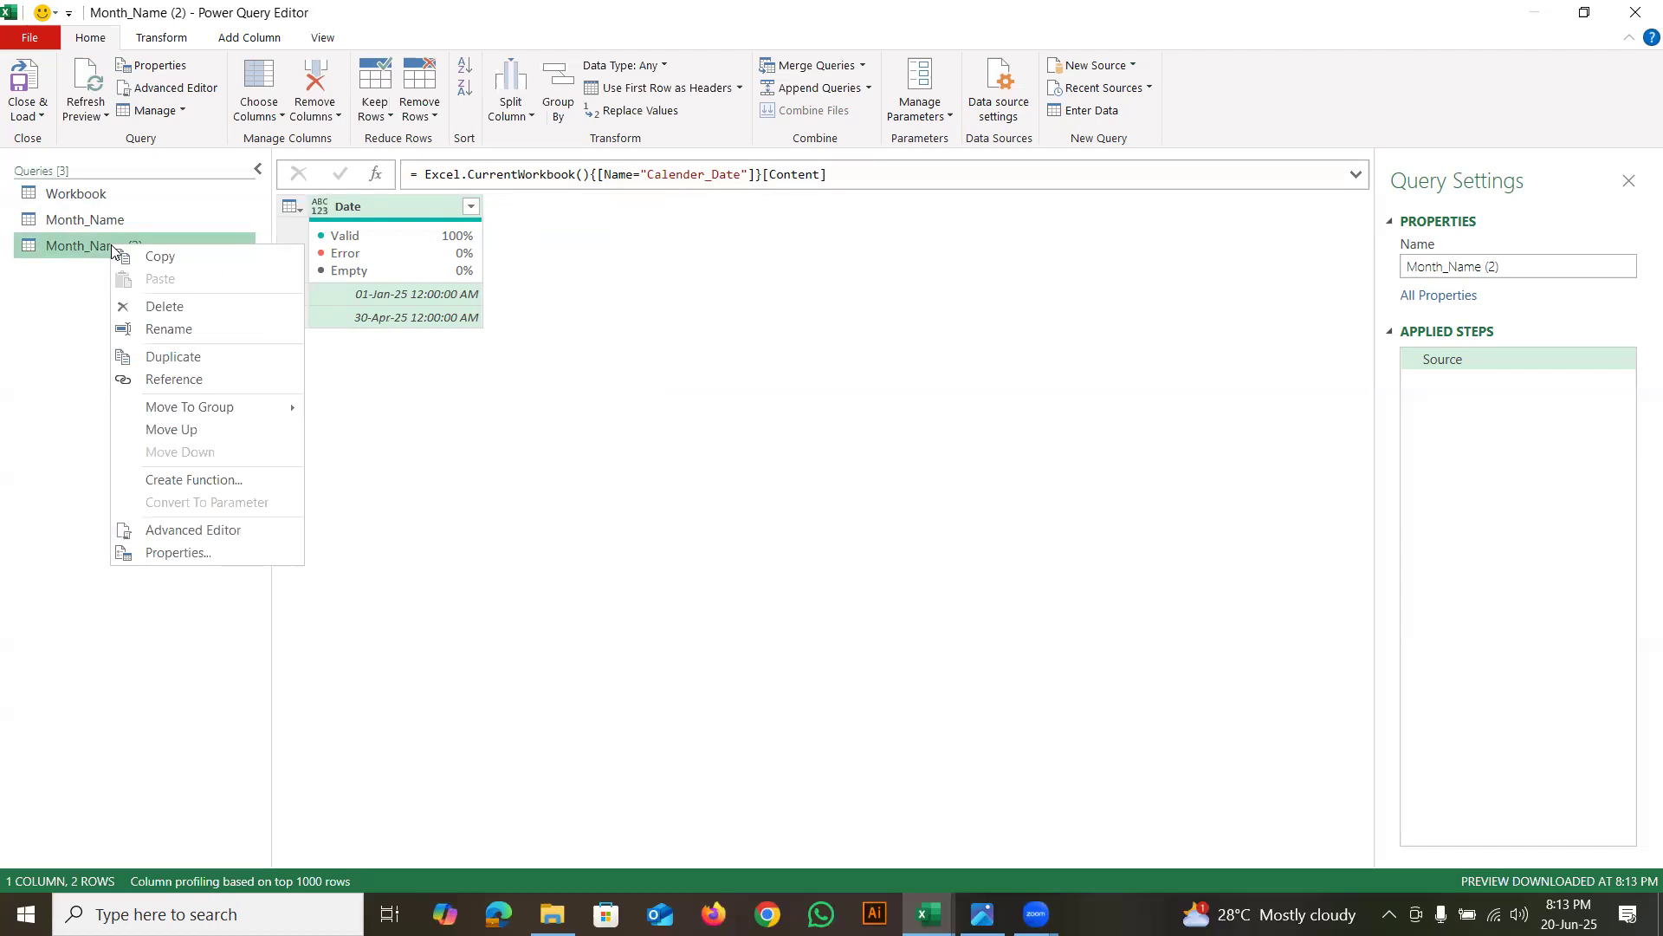
left_click(165, 331)
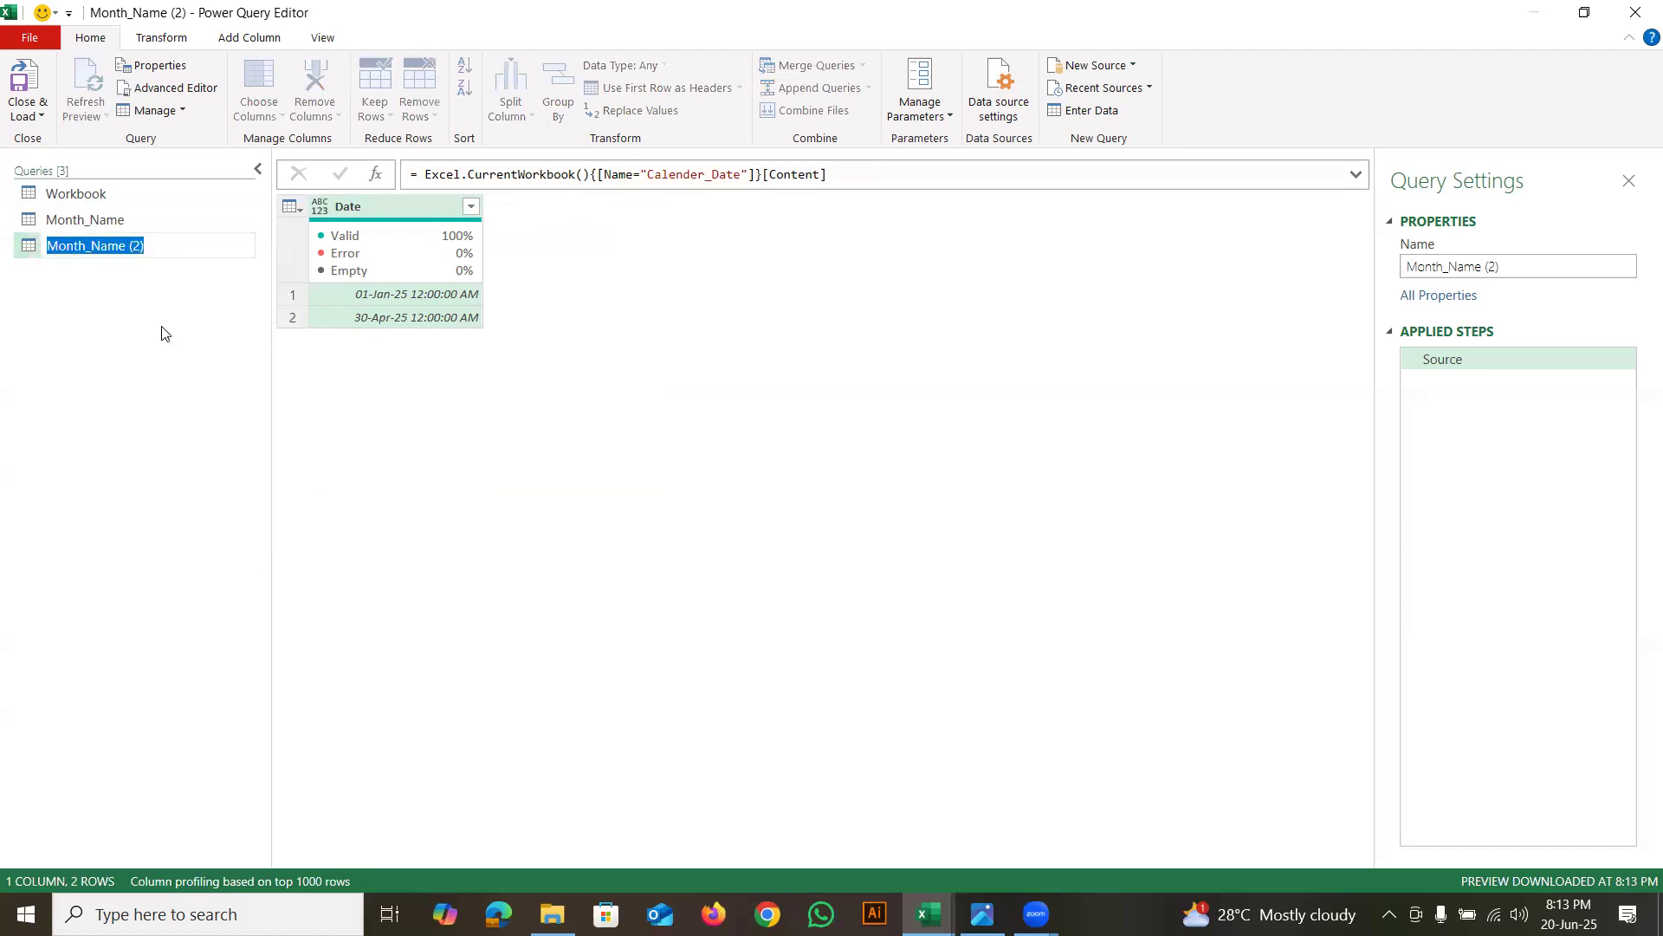
type("Calender_Date")
key("Return")
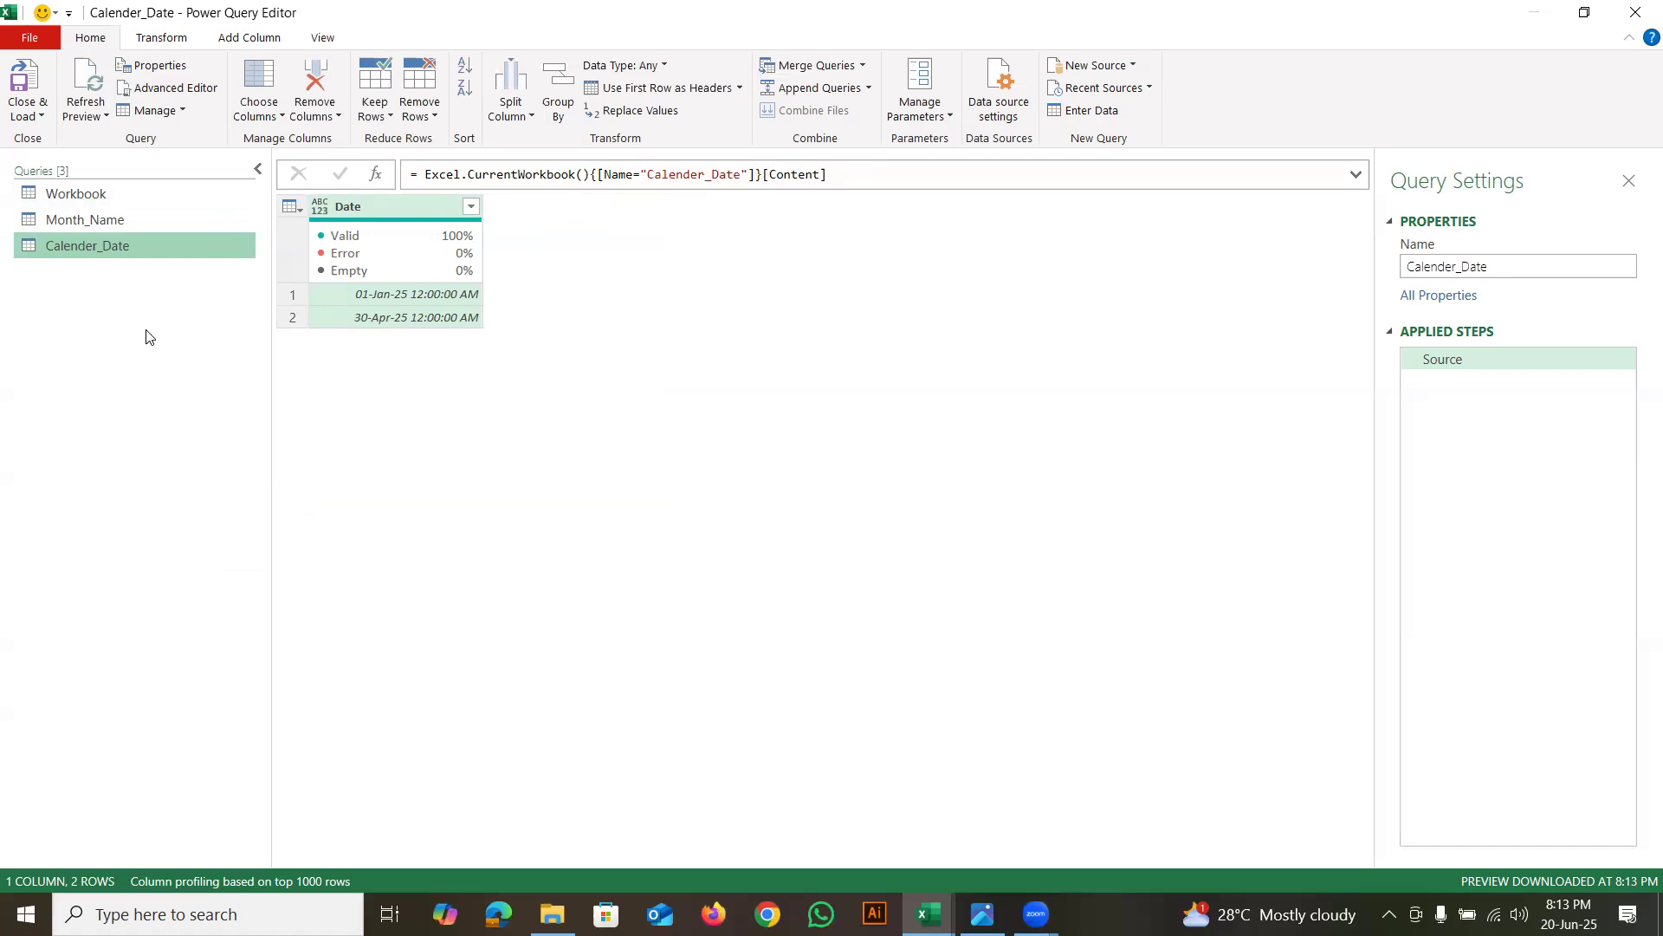
Examine the {[Name="Month_Name"]} and [Content] parts of the Month_Name query's source formula
left_click(106, 194)
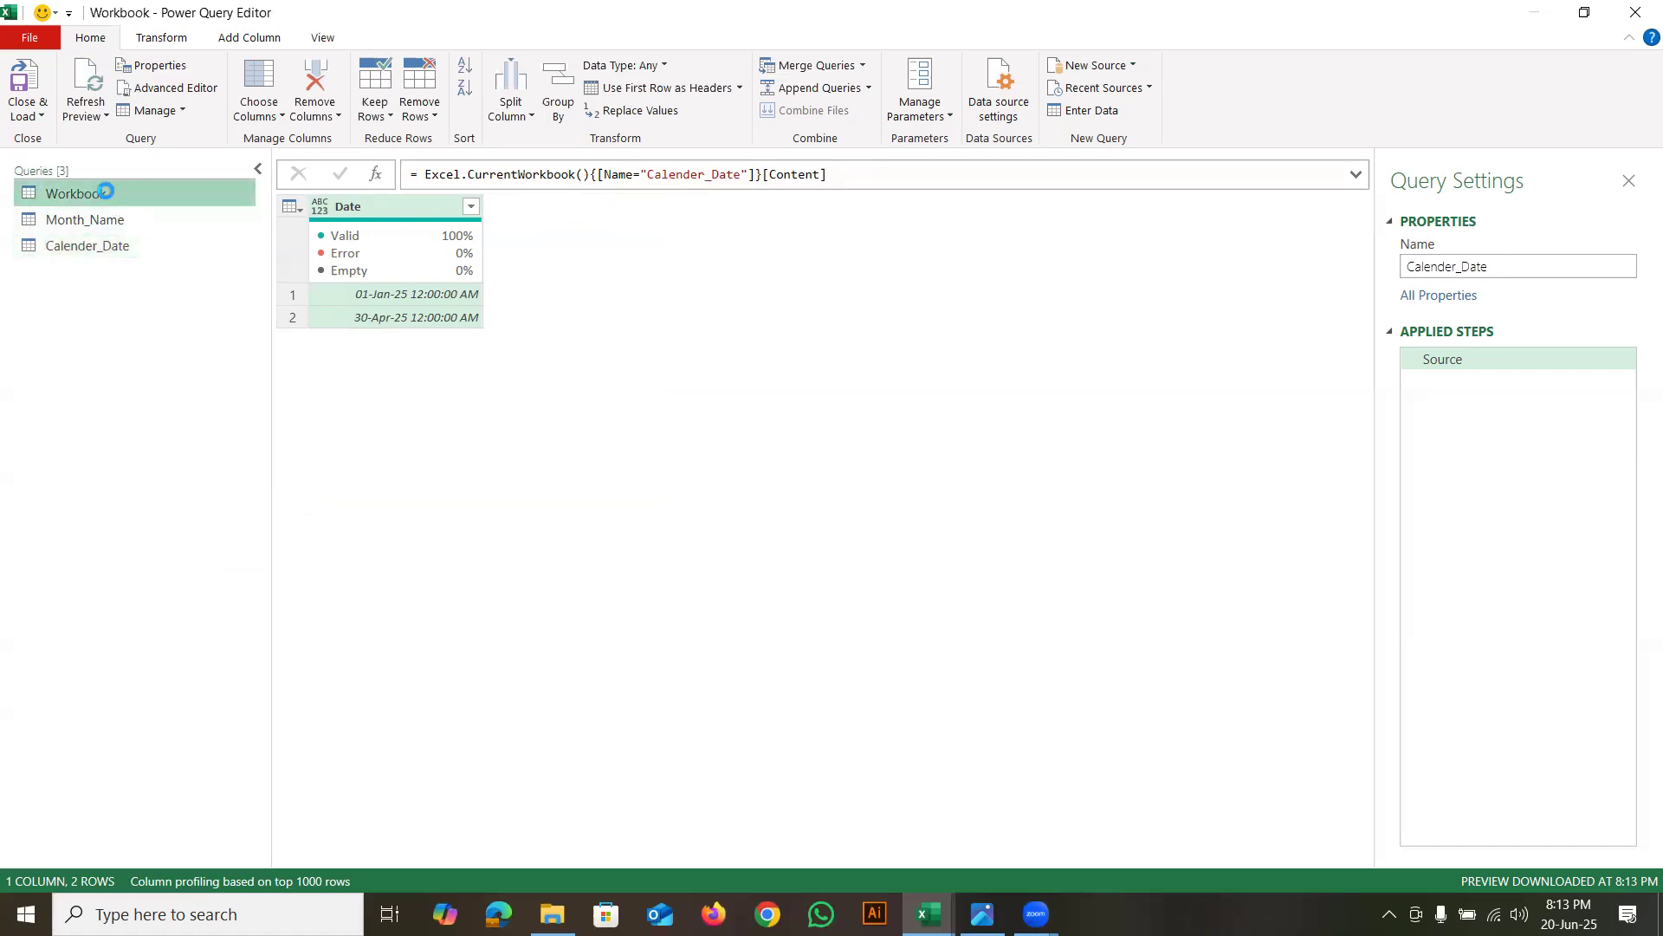
left_click(121, 224)
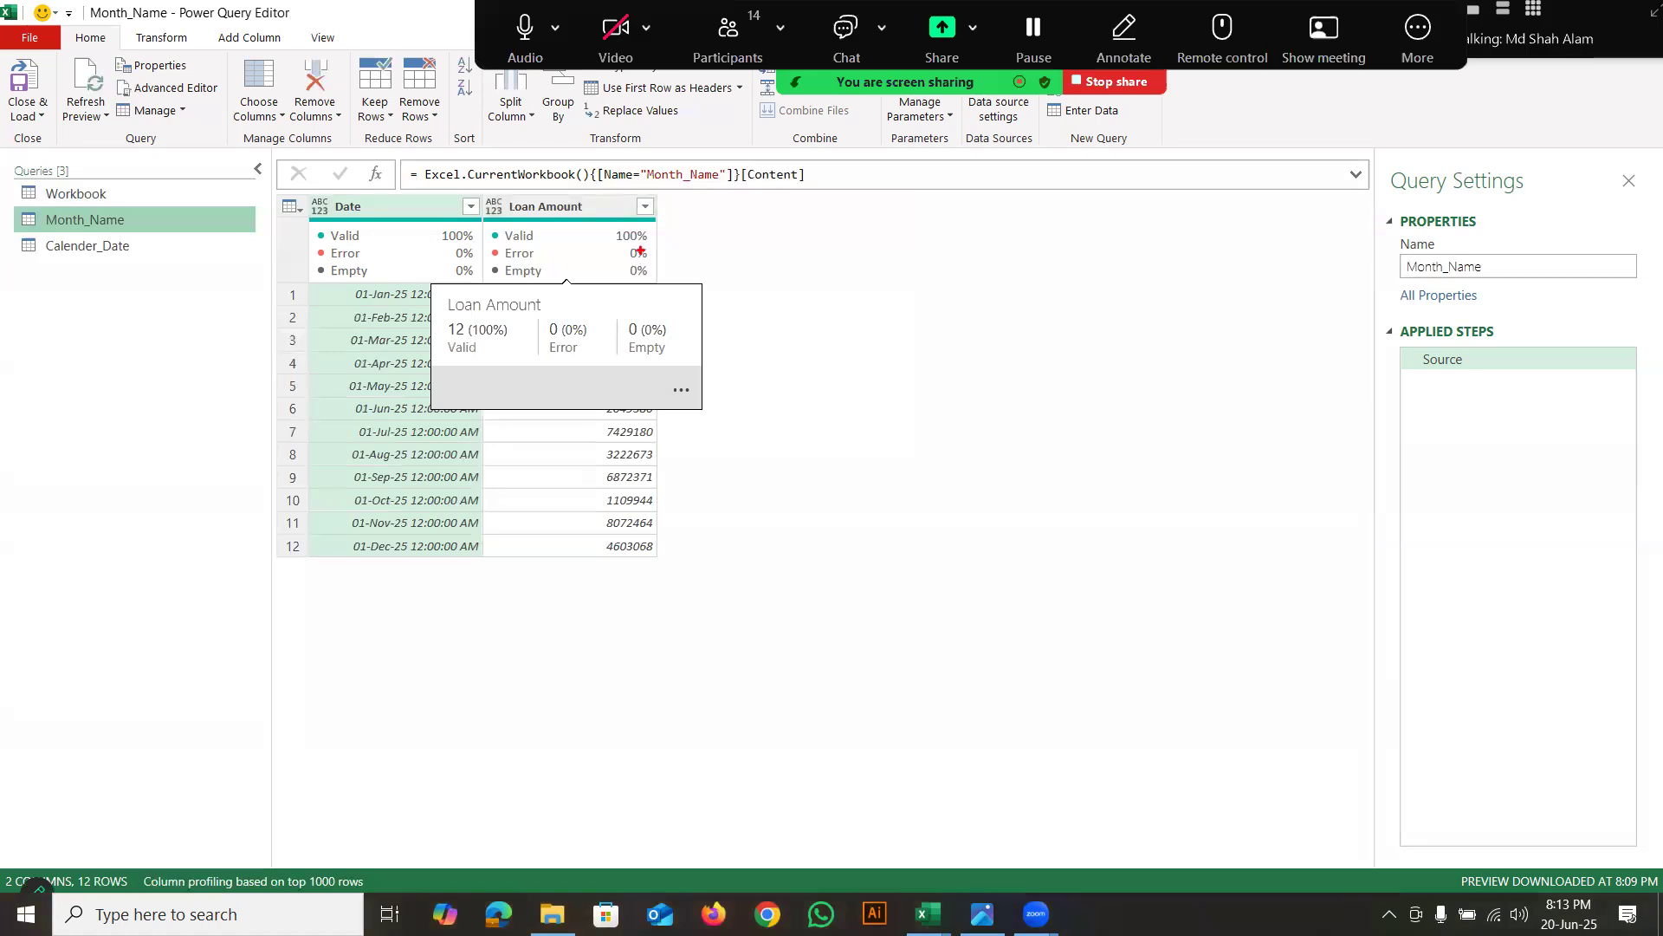
mouse_move(620, 153)
left_mouse_down()
mouse_move(591, 161)
mouse_move(595, 184)
mouse_move(737, 187)
mouse_move(739, 149)
mouse_move(838, 163)
mouse_move(750, 215)
left_mouse_up()
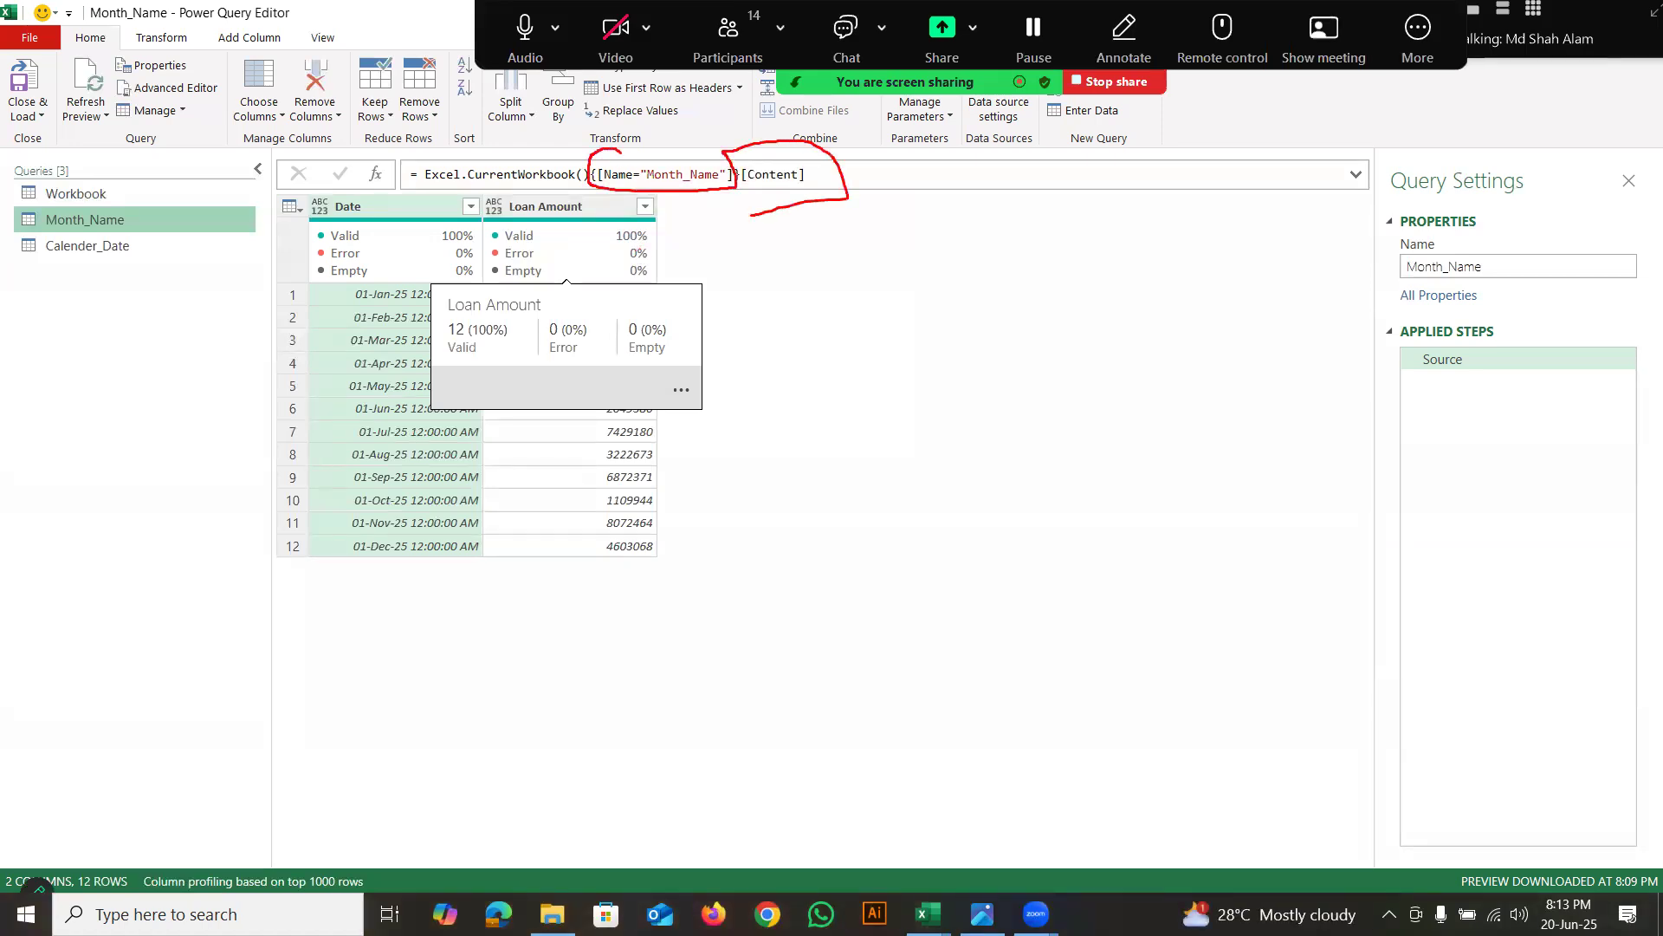
key("Escape")
left_click(728, 292)
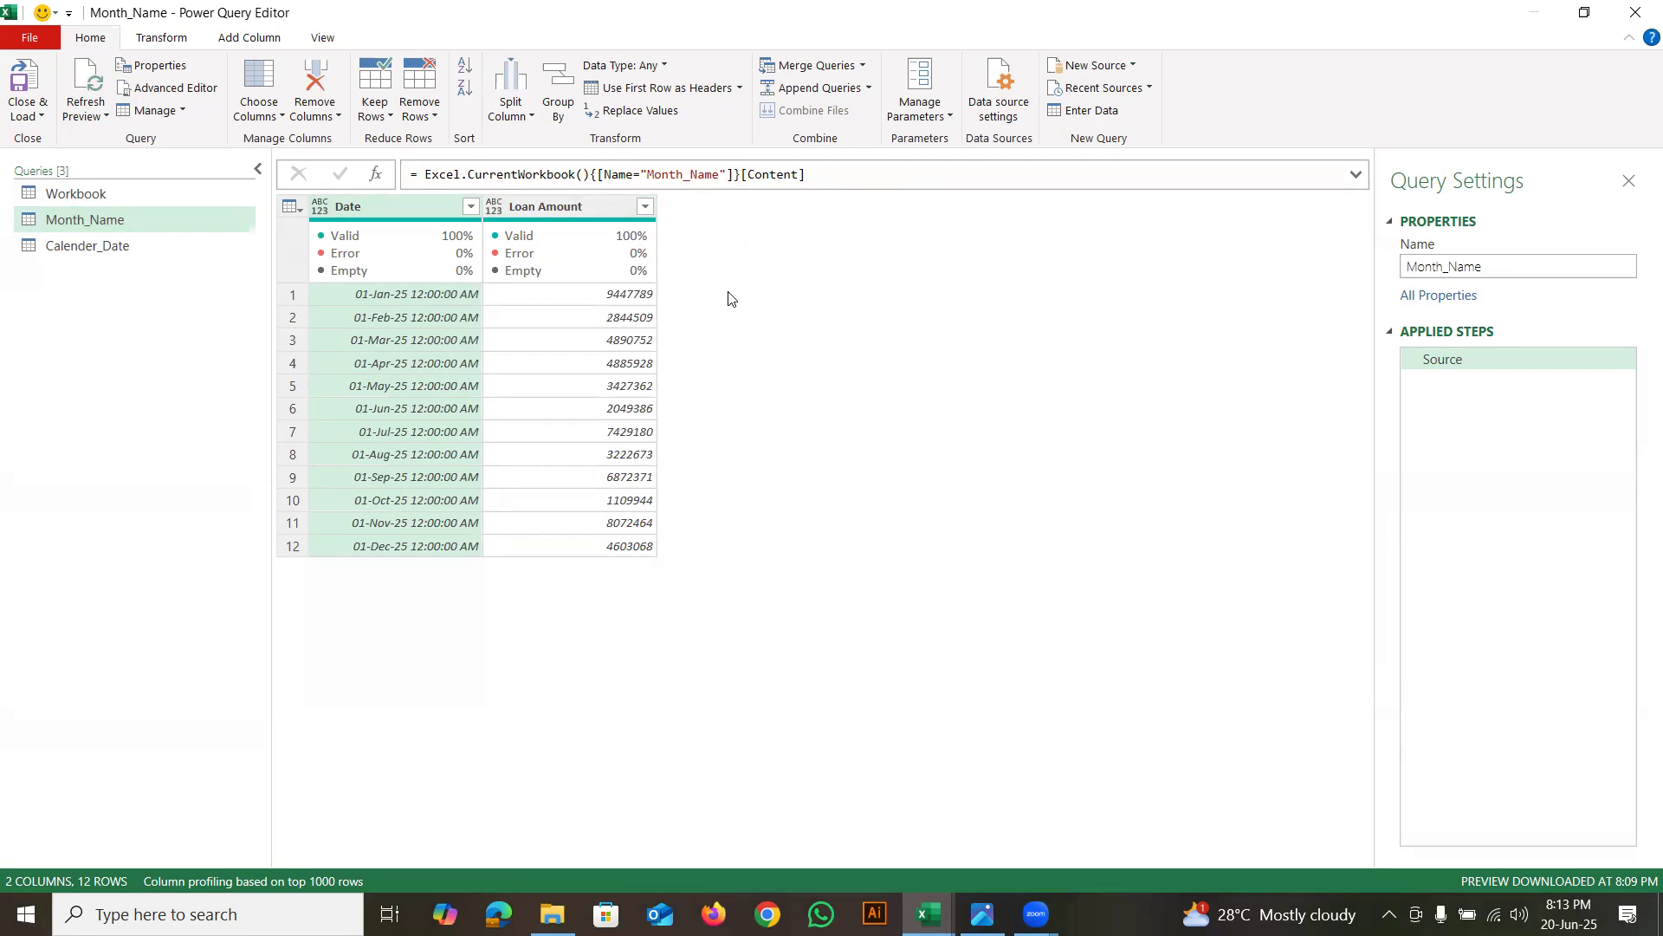
Examine the Date and Loan Amount columns of the Month_Name query and the braces in its source formula
mouse_move(336, 381)
left_mouse_down()
mouse_move(587, 310)
mouse_move(618, 276)
left_mouse_up()
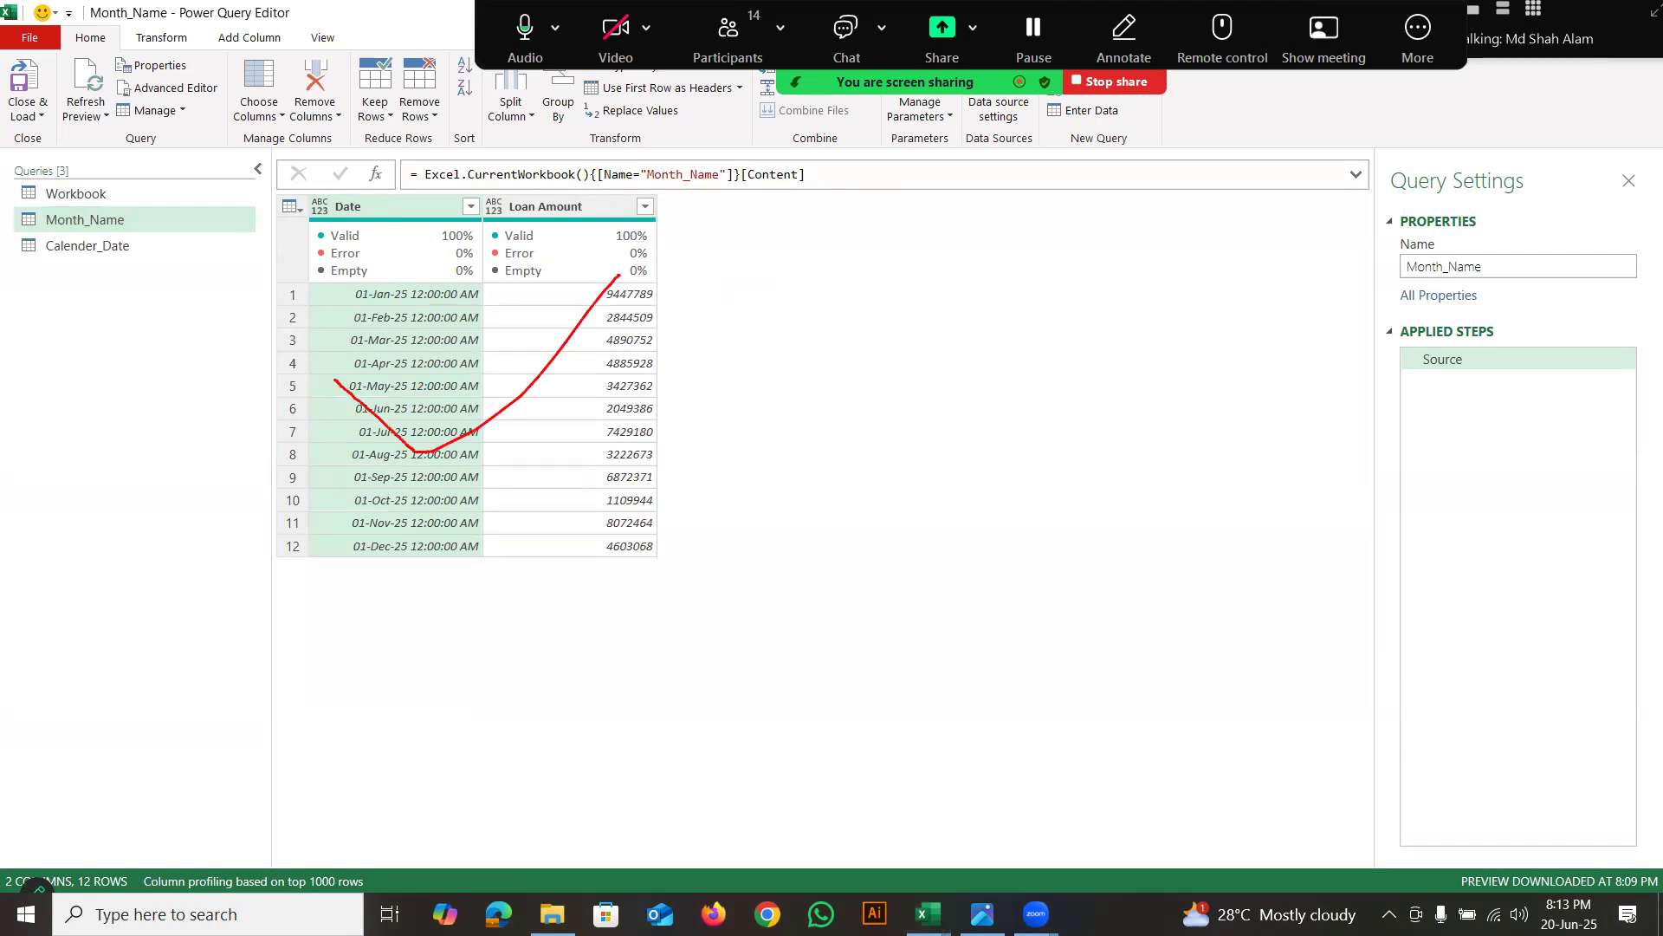
left_click_drag(391, 201, 405, 296)
left_click_drag(544, 200, 558, 301)
mouse_move(364, 180)
left_mouse_down()
mouse_move(340, 245)
mouse_move(353, 172)
left_mouse_up()
left_click_drag(577, 184, 611, 174)
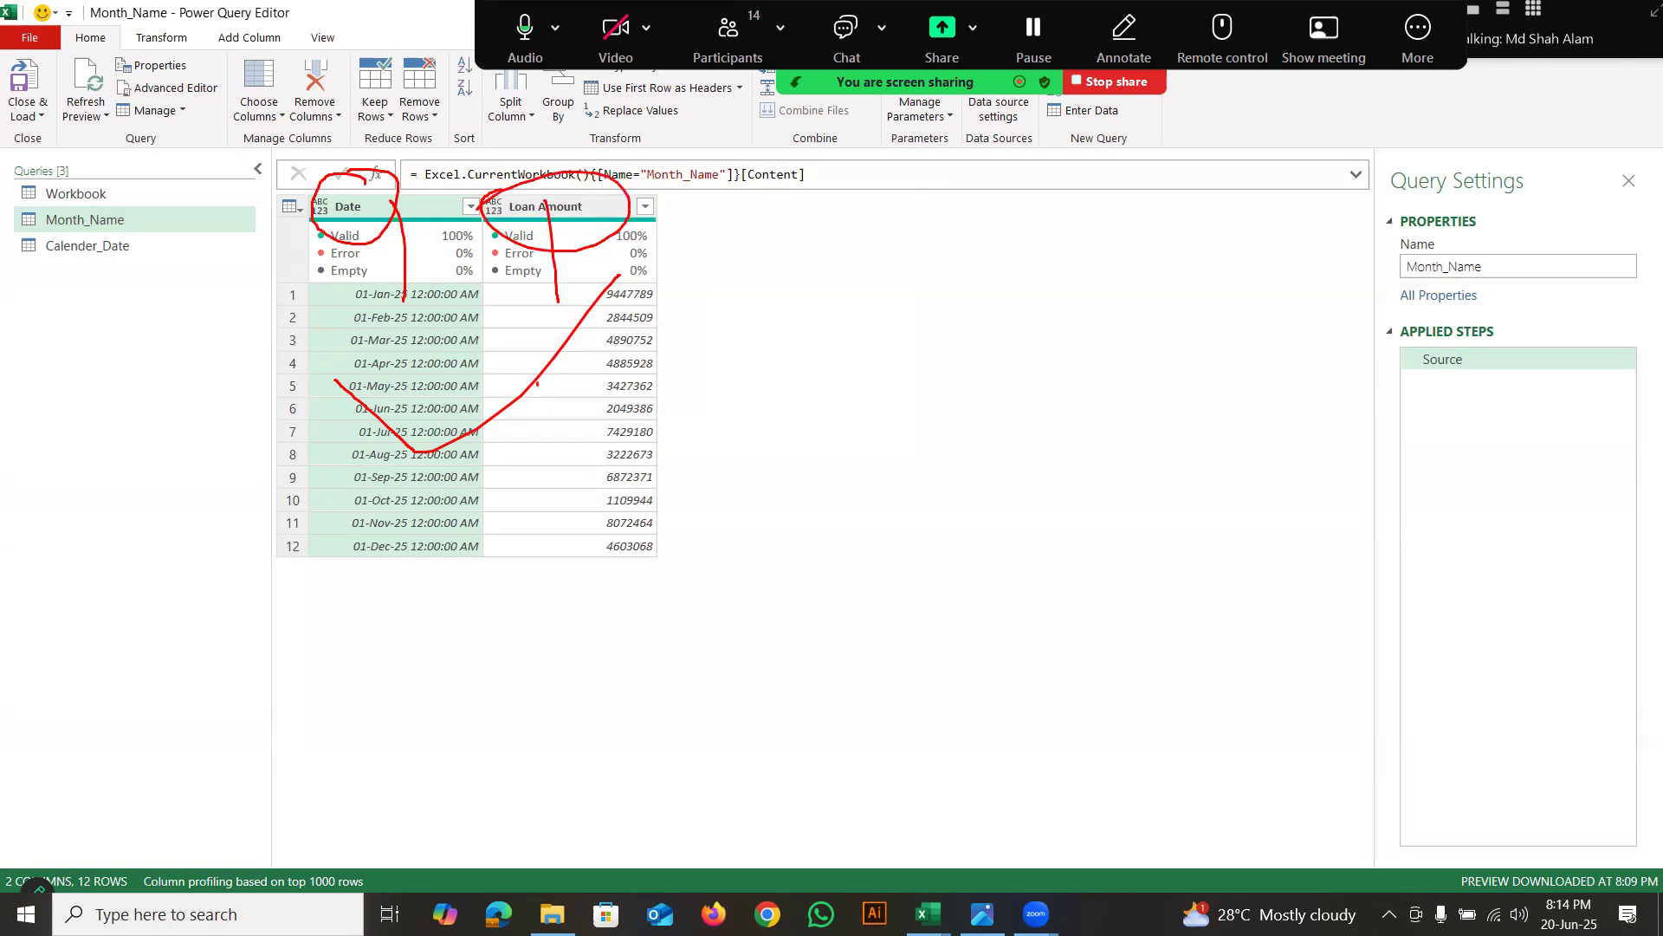
key("Escape")
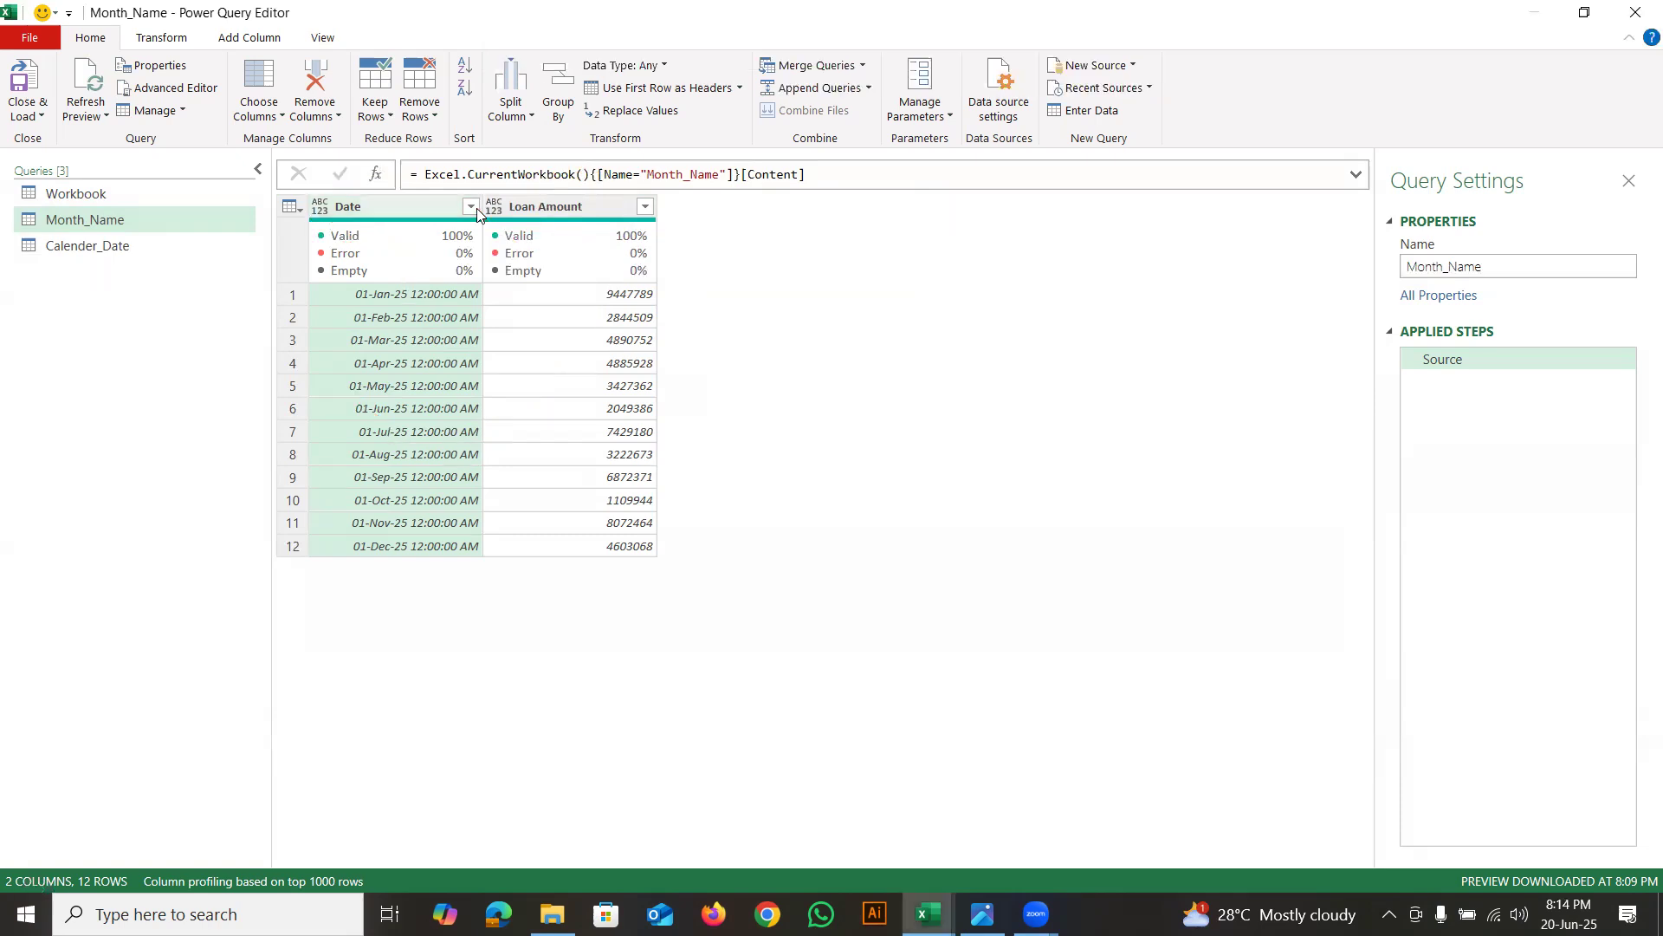
left_click(592, 174)
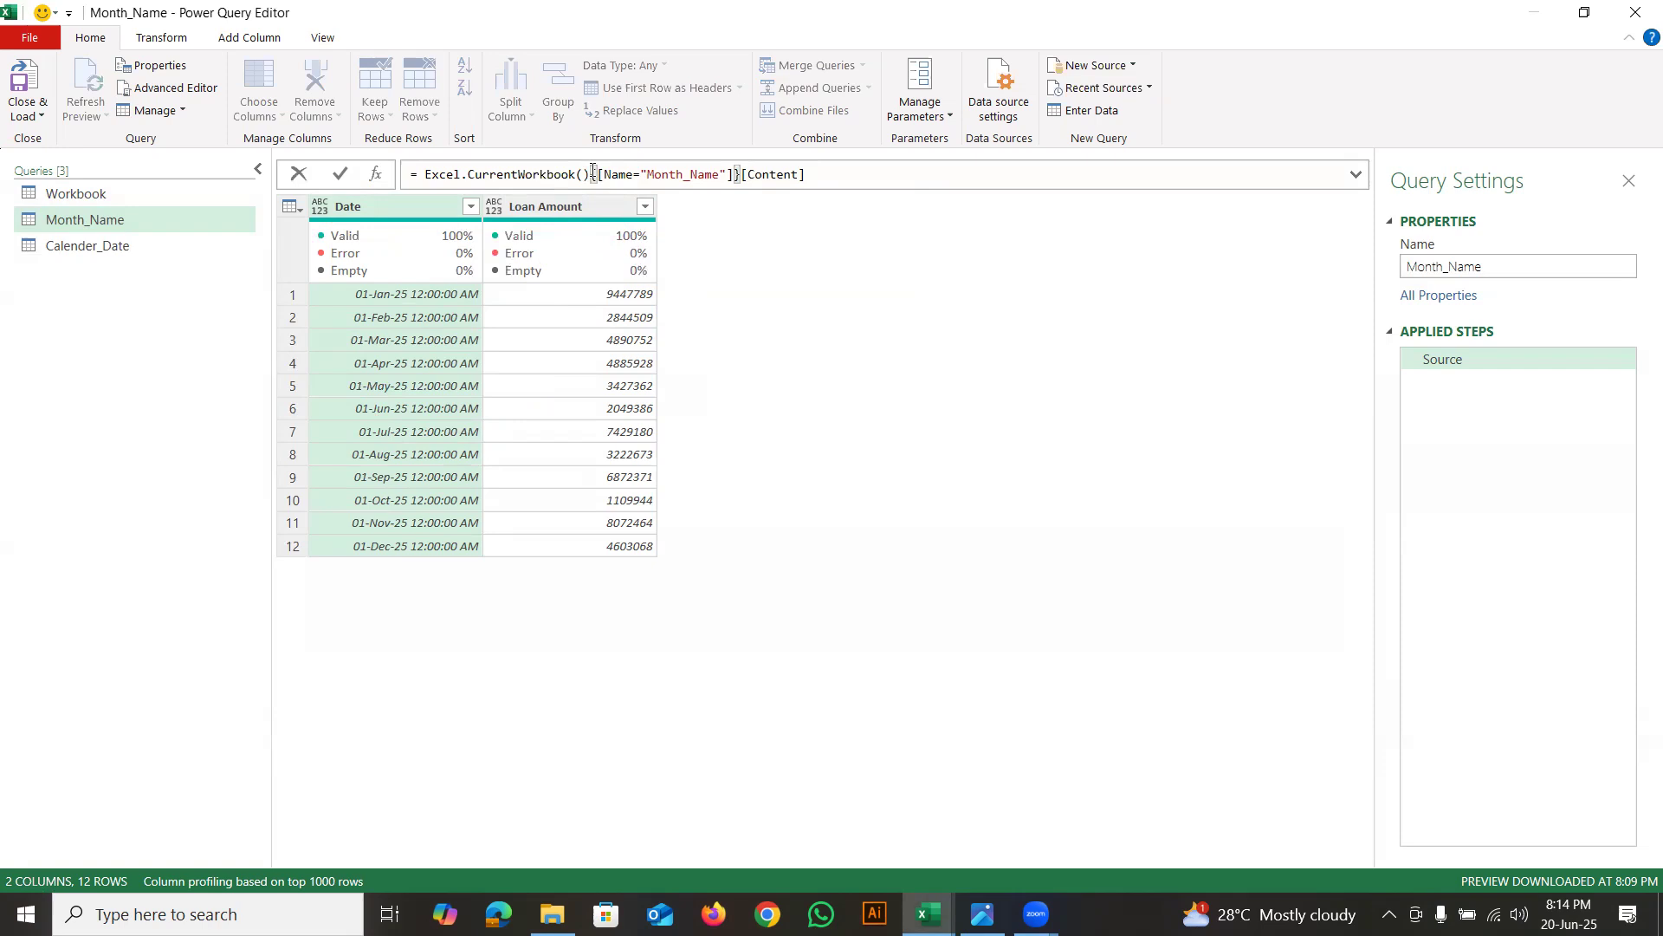
key("Return")
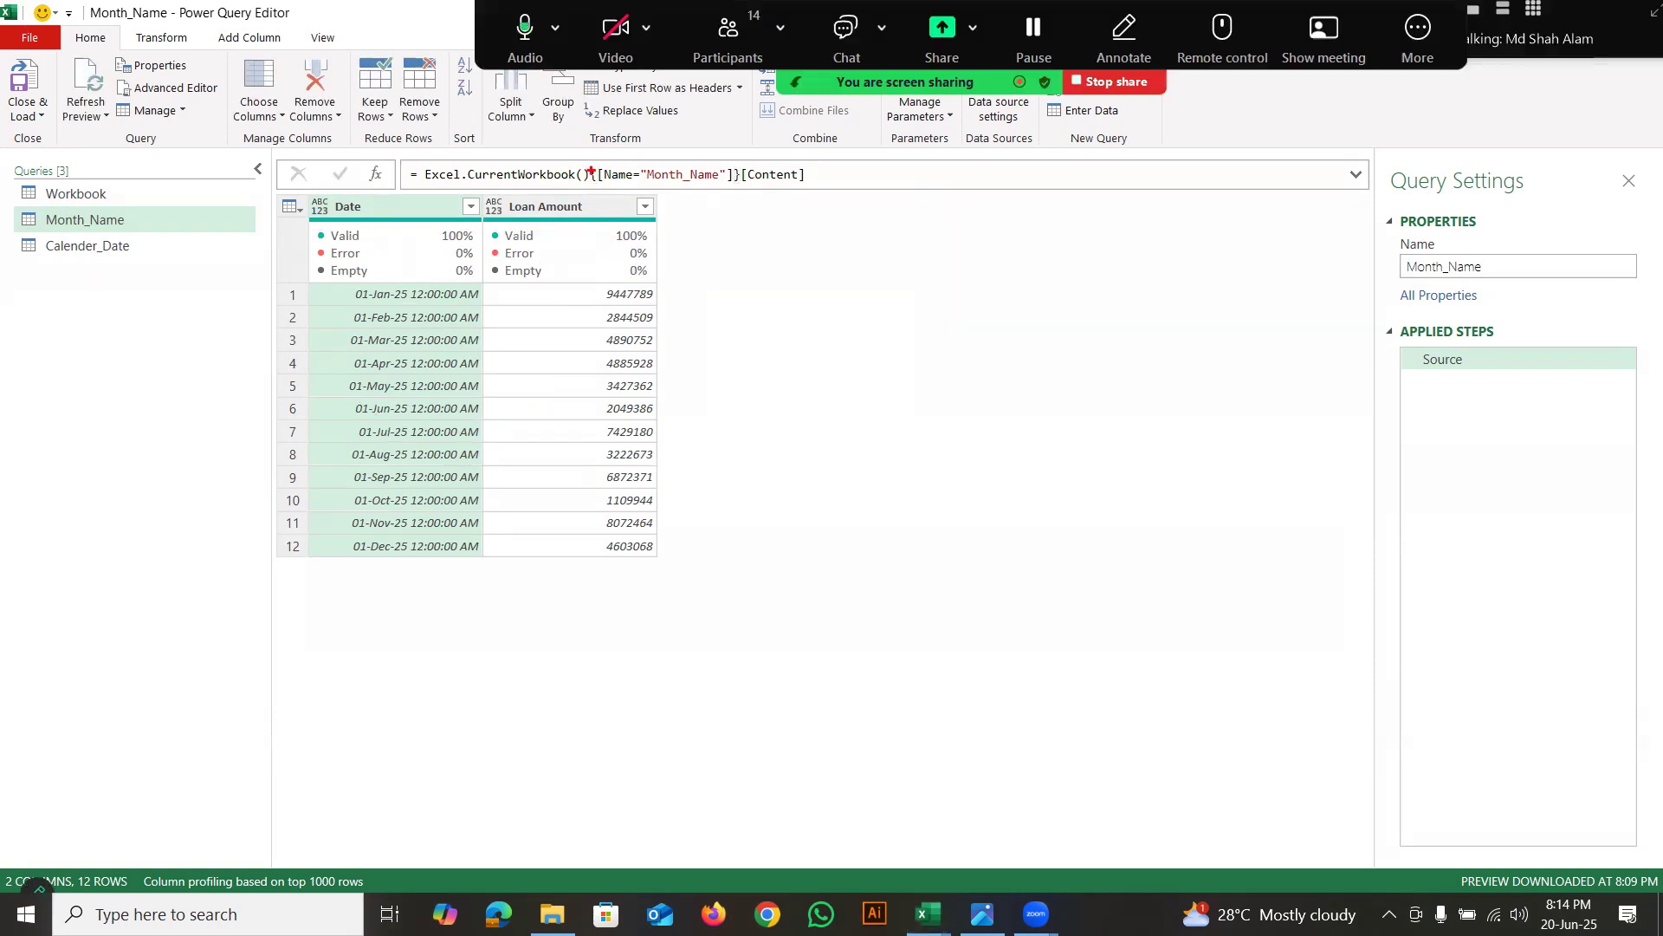
left_click_drag(365, 362, 568, 277)
mouse_move(575, 243)
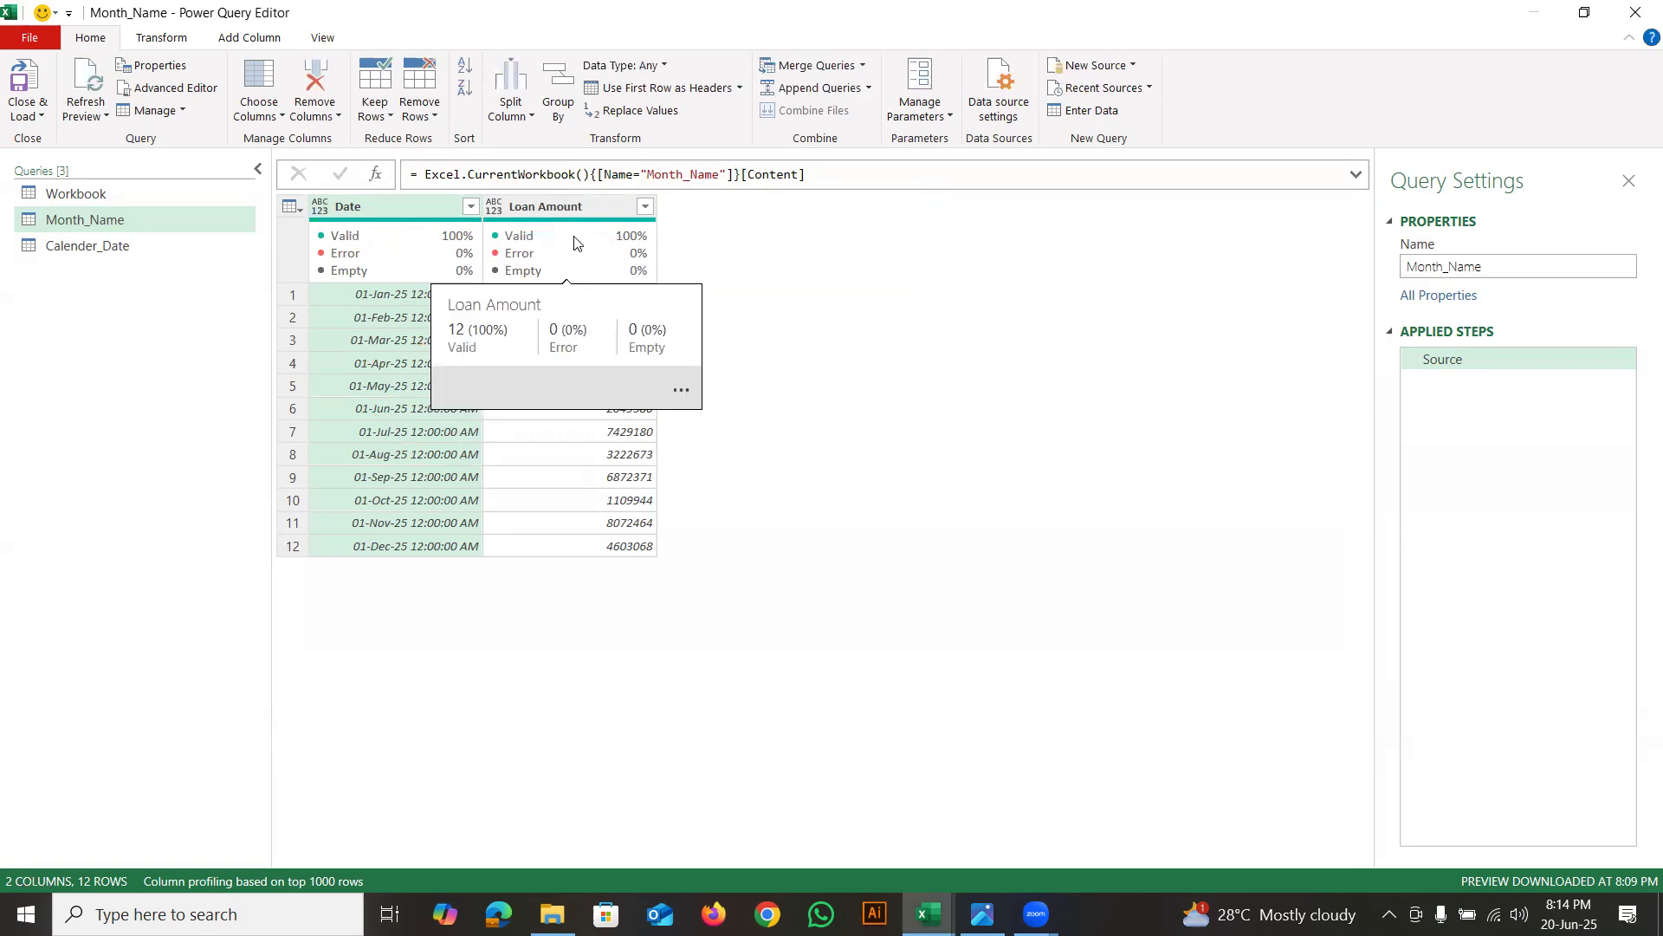
Remove {[Name="Month_Name"]} from the Month_Name query's source formula, leaving = Excel.CurrentWorkbook()[Content]
left_click(592, 174)
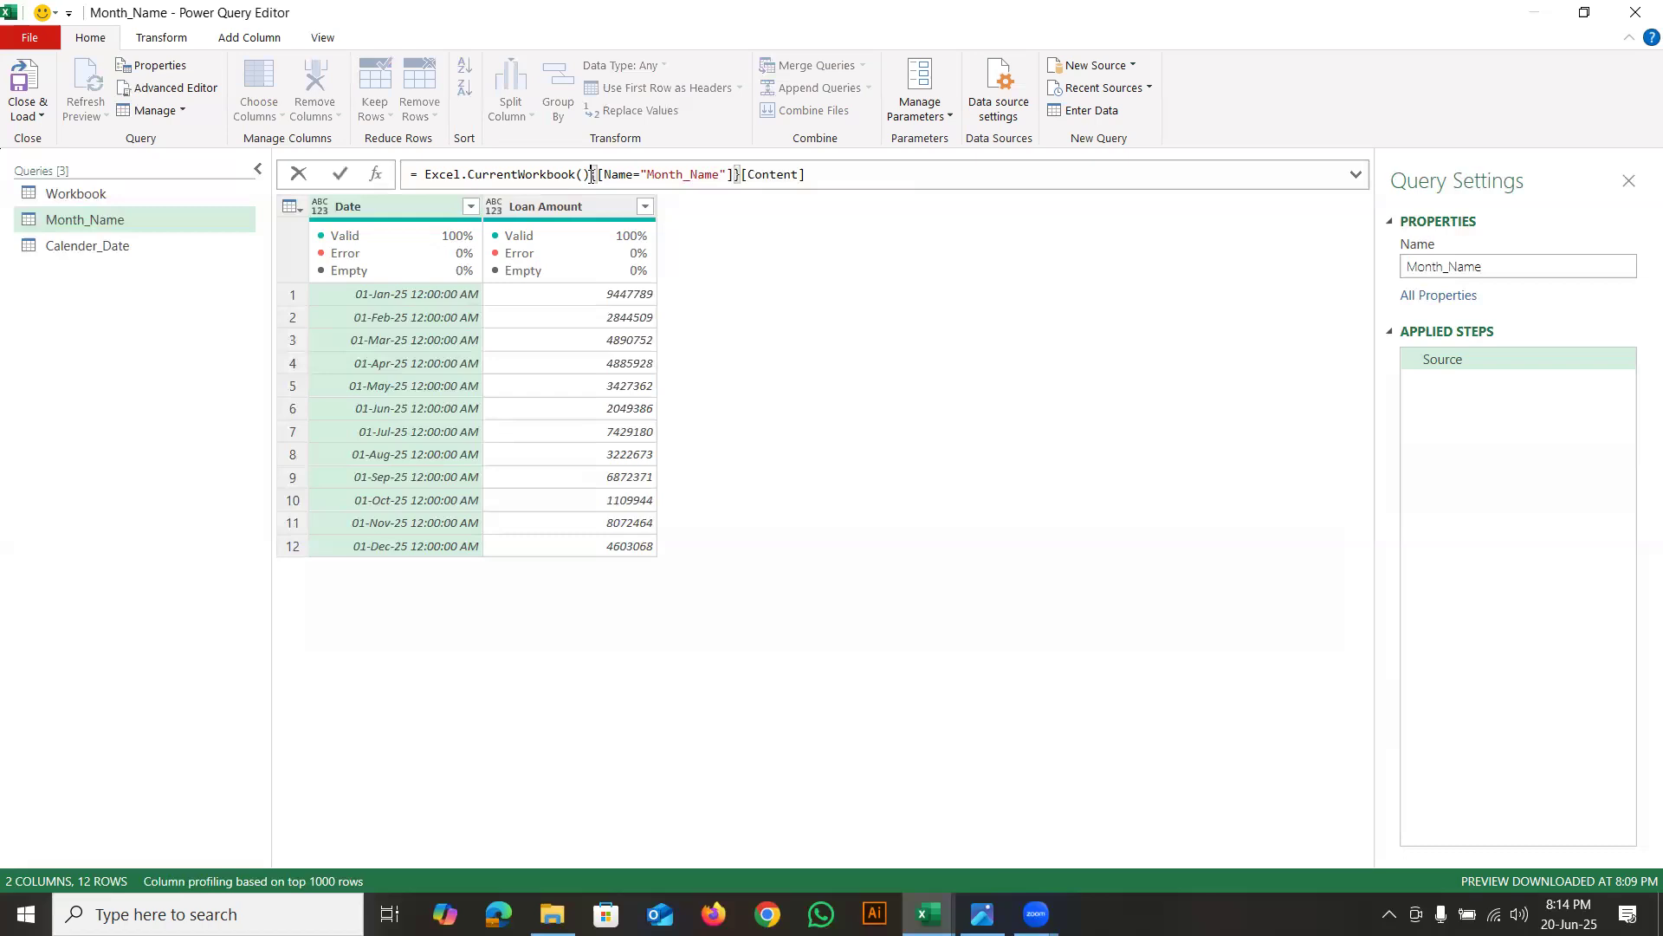
left_click(741, 175, "shift")
key("Delete")
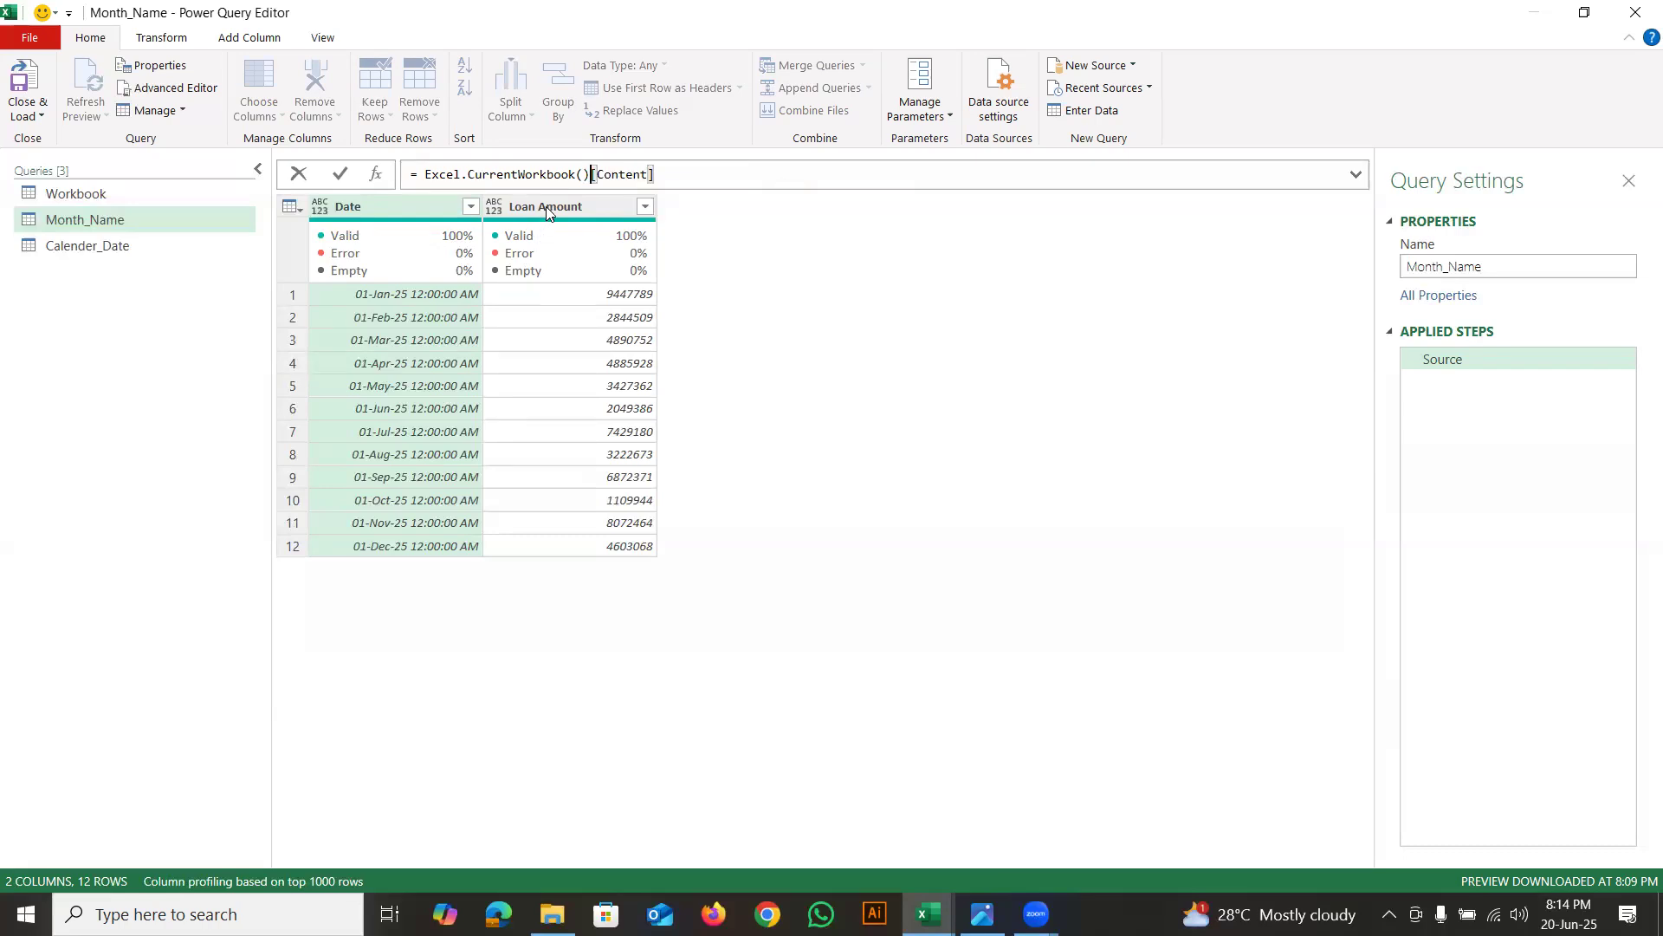
left_click(681, 174)
key("Return")
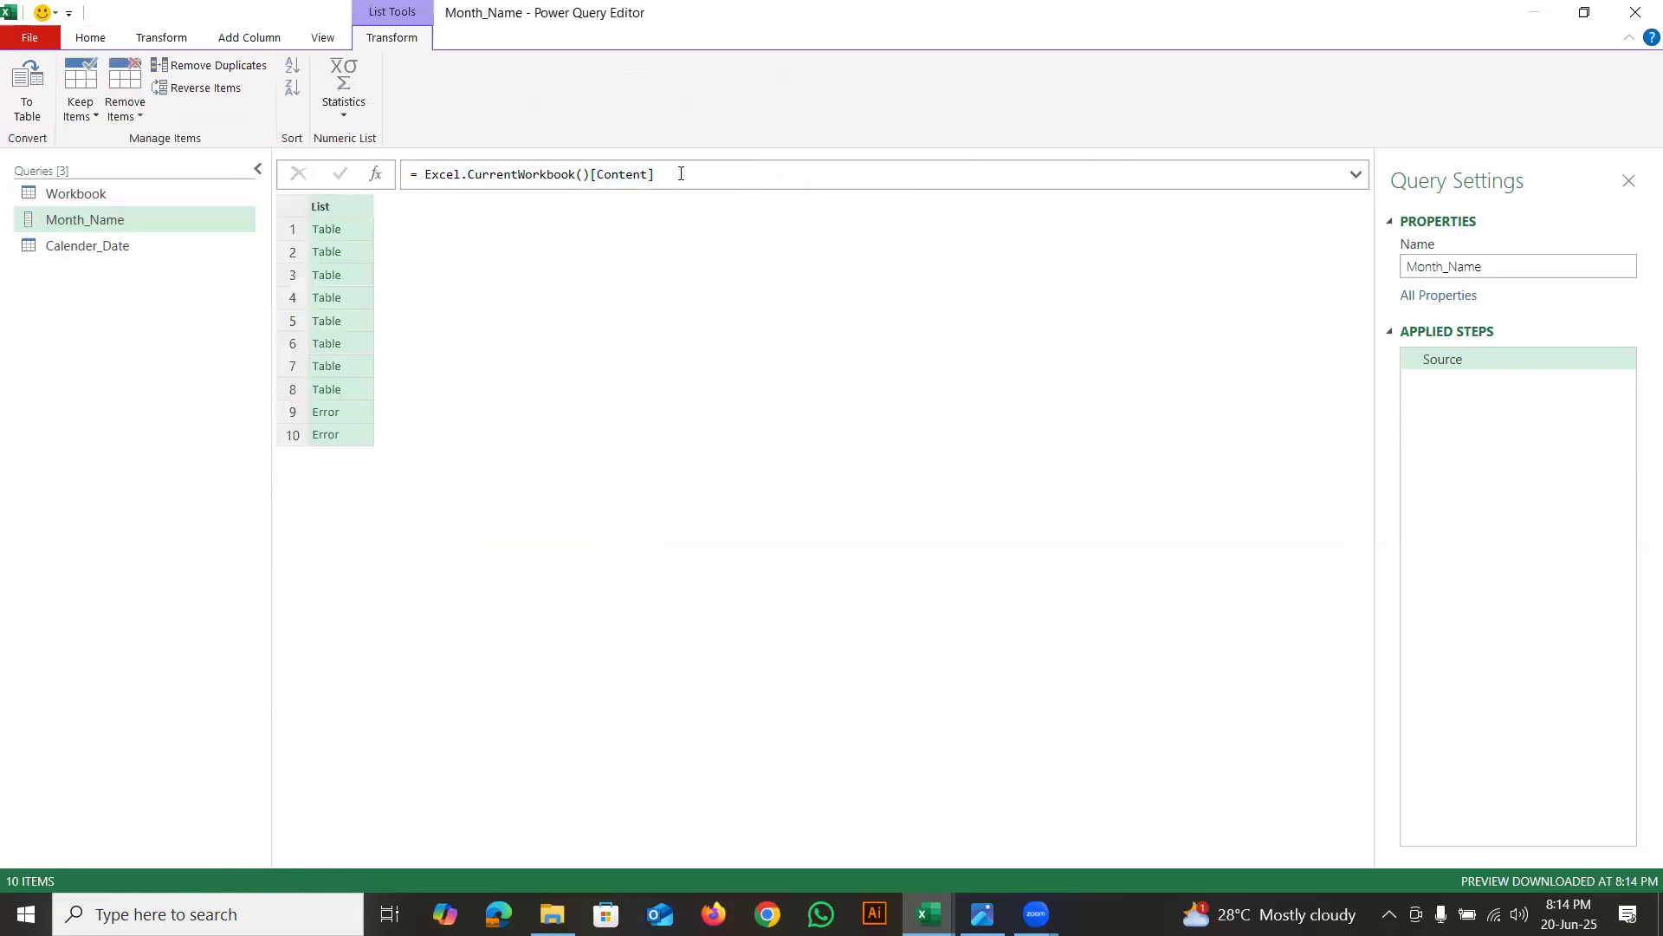
Compare the Content column of the Workbook query with the Month_Name query's list and its source formula
left_click(90, 192)
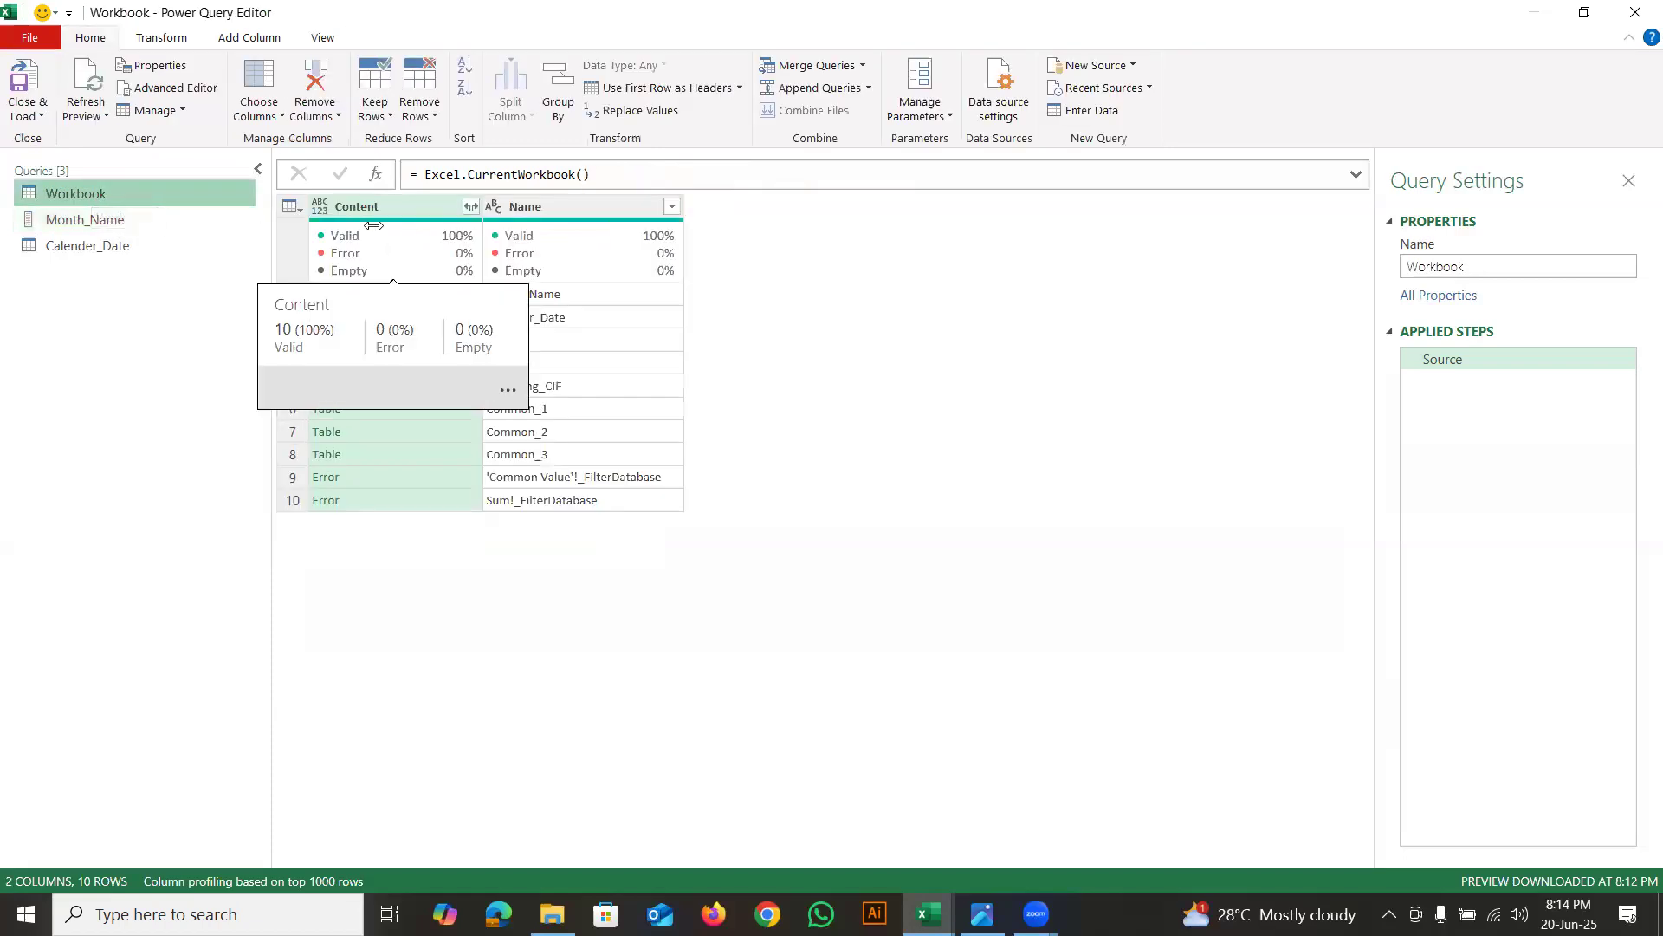
mouse_move(386, 214)
left_mouse_down()
mouse_move(324, 188)
mouse_move(334, 245)
mouse_move(393, 212)
mouse_move(379, 185)
left_mouse_up()
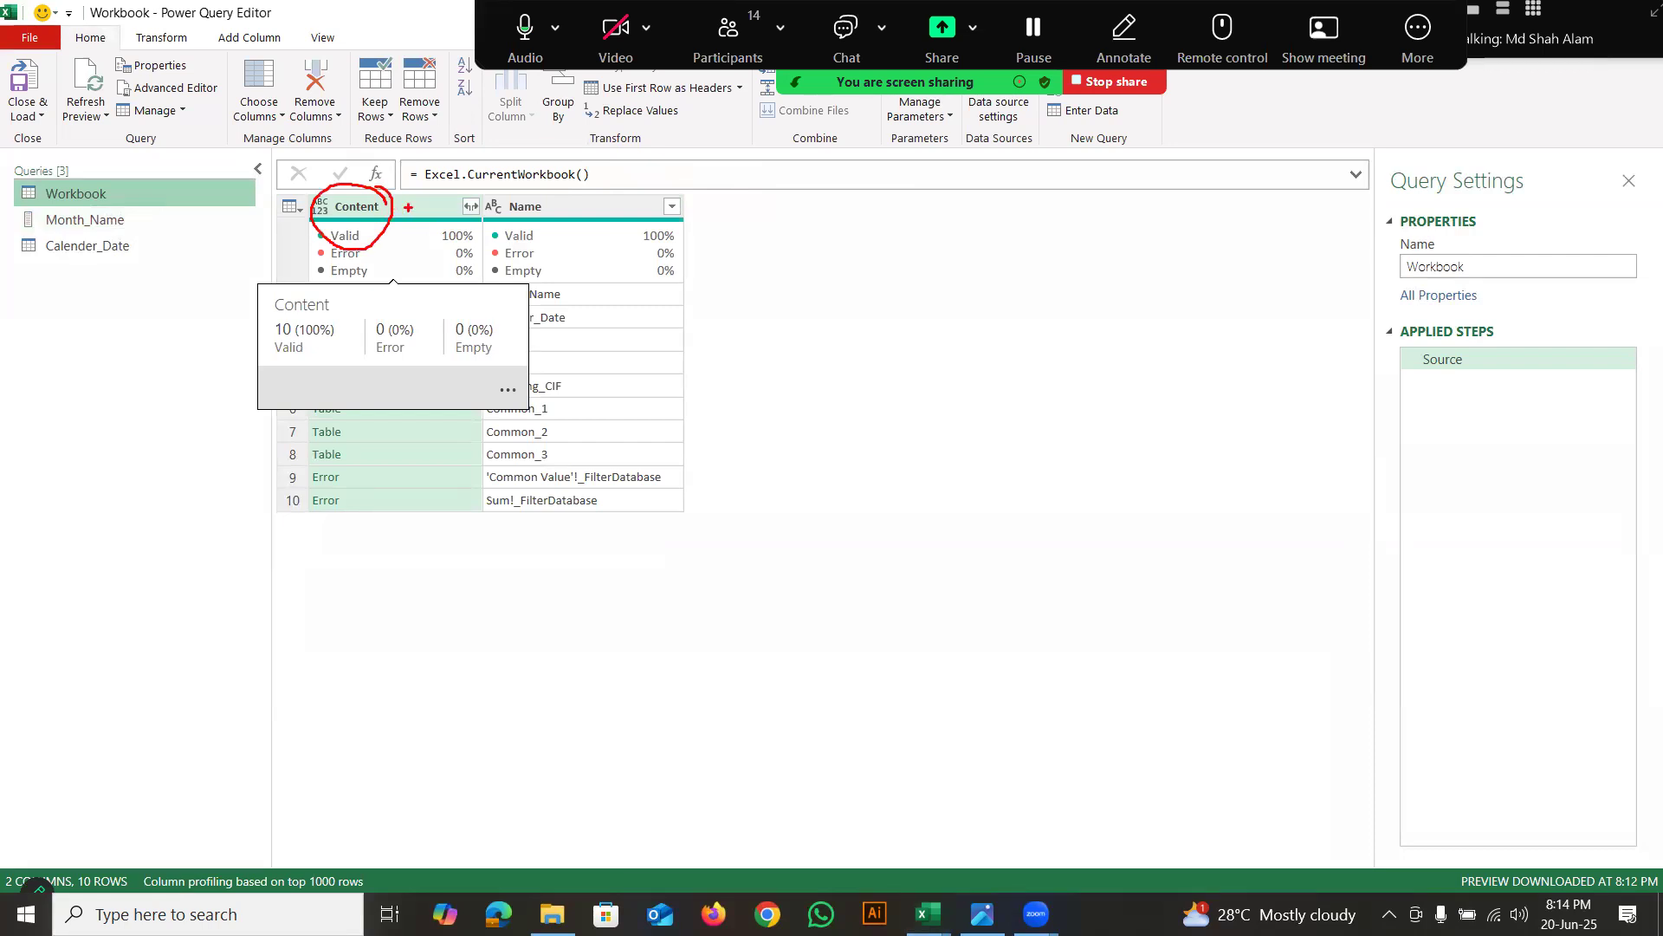
mouse_move(517, 211)
left_mouse_down()
mouse_move(472, 422)
mouse_move(424, 240)
mouse_move(382, 210)
mouse_move(387, 500)
left_mouse_up()
mouse_move(349, 437)
left_mouse_down()
mouse_move(389, 503)
mouse_move(429, 422)
mouse_move(330, 435)
left_mouse_up()
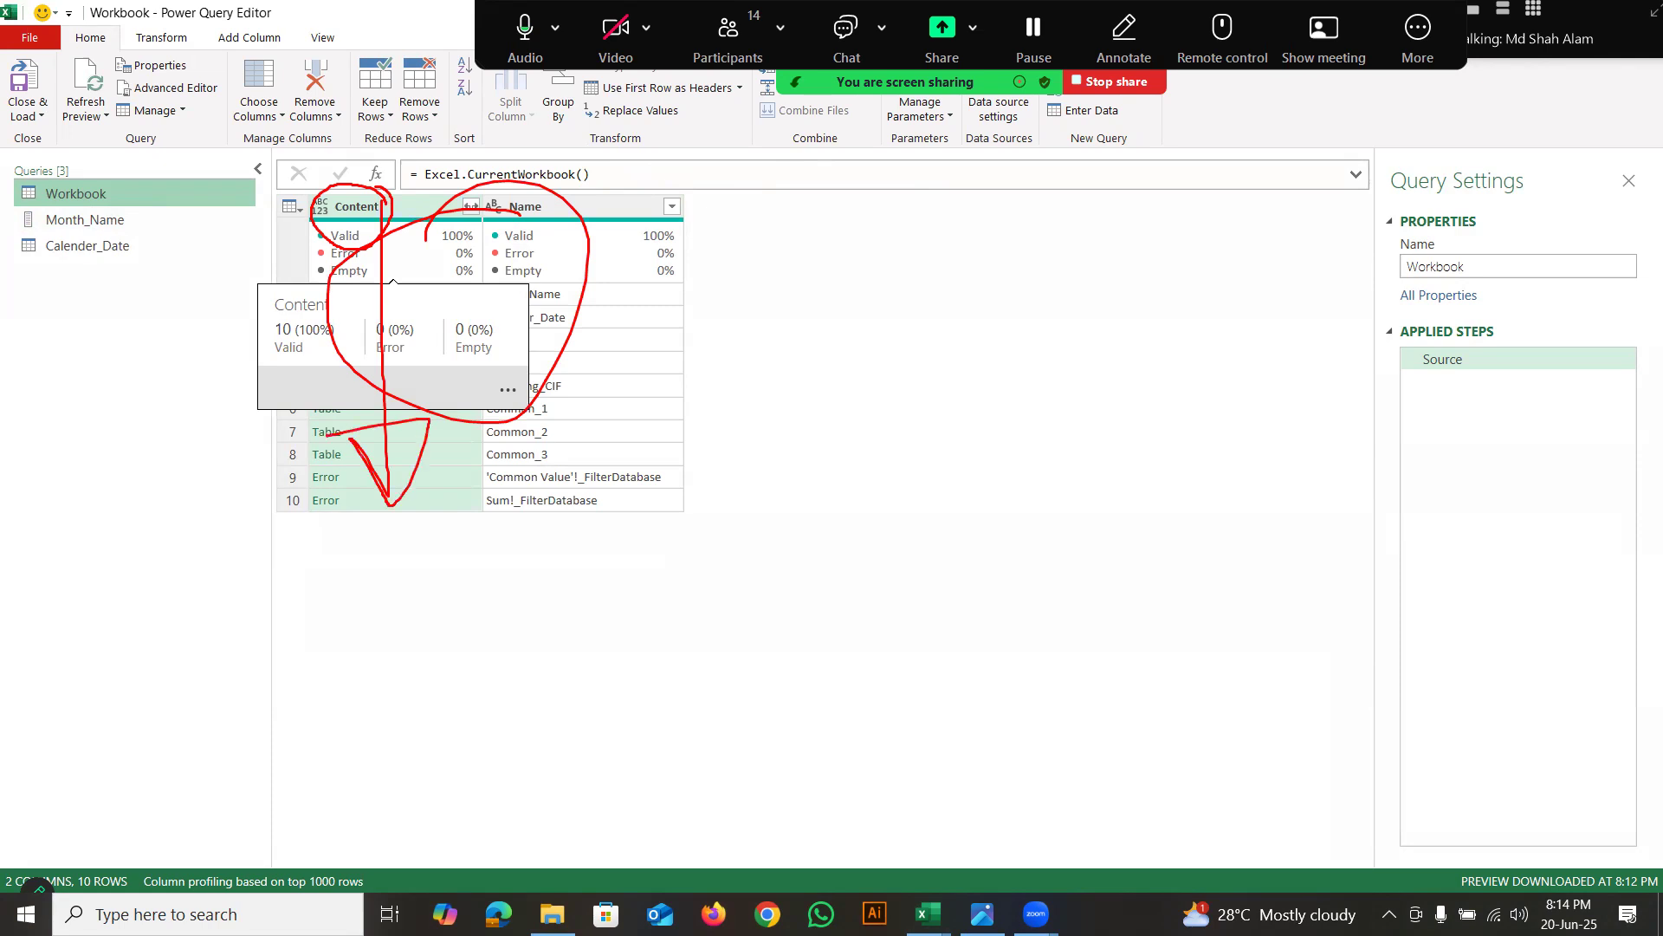
left_click(93, 221)
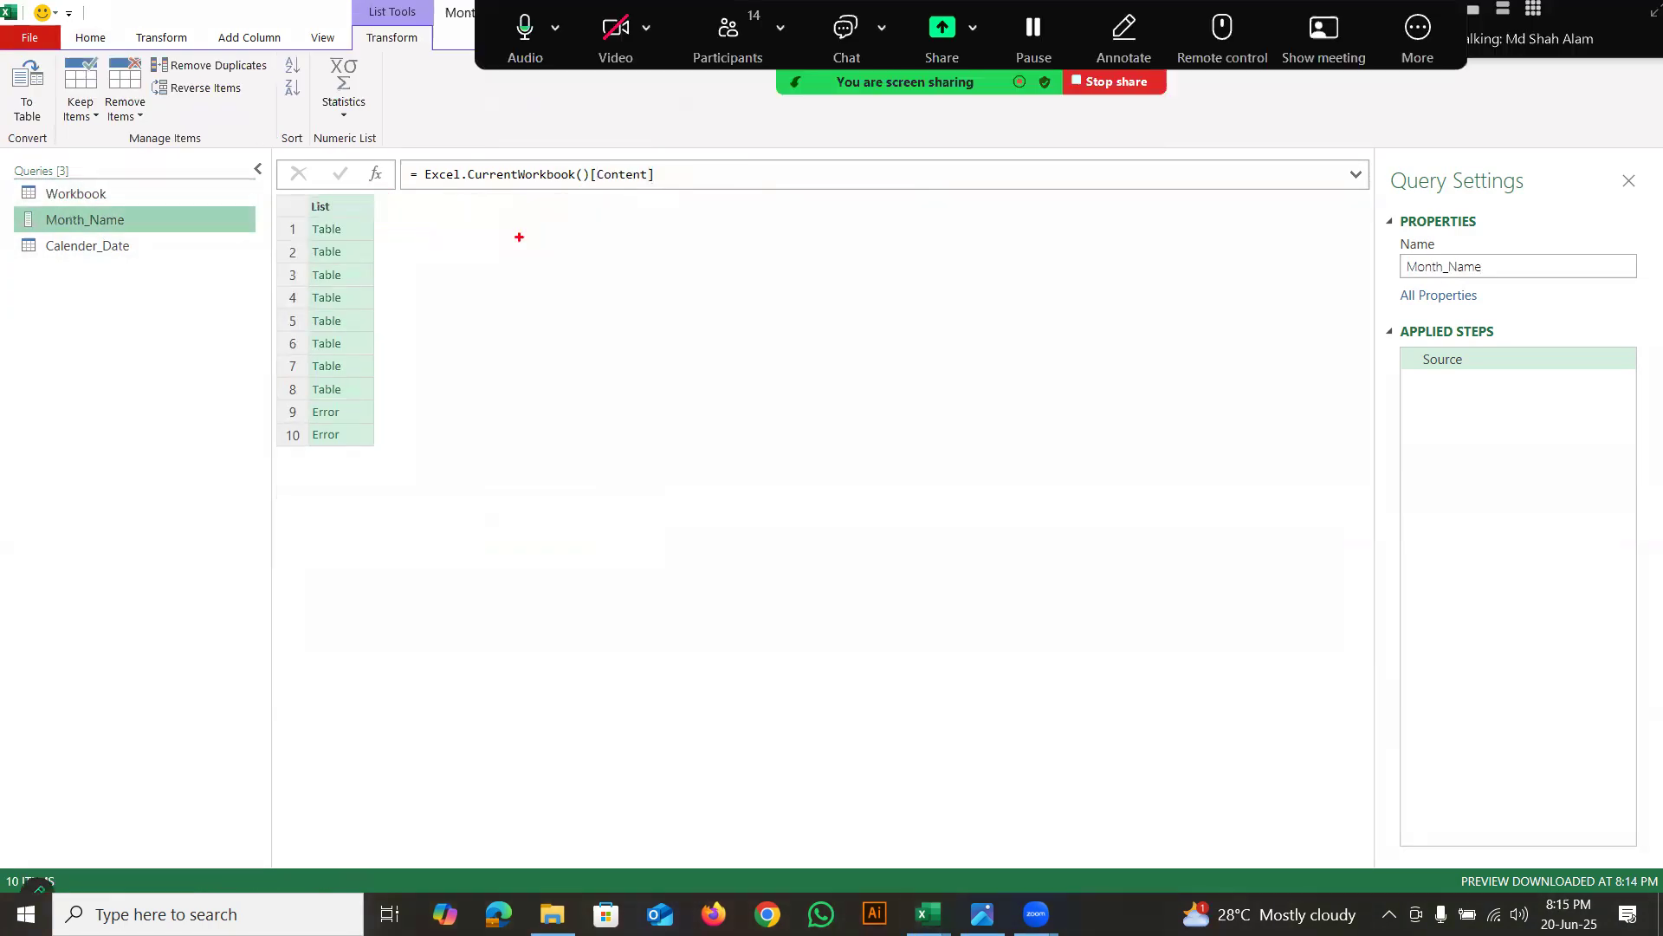
mouse_move(657, 171)
left_mouse_down()
mouse_move(616, 148)
mouse_move(587, 170)
mouse_move(597, 204)
mouse_move(671, 182)
mouse_move(666, 158)
left_mouse_up()
mouse_move(399, 166)
left_mouse_down()
mouse_move(342, 161)
mouse_move(466, 359)
mouse_move(399, 169)
left_mouse_up()
key("Escape")
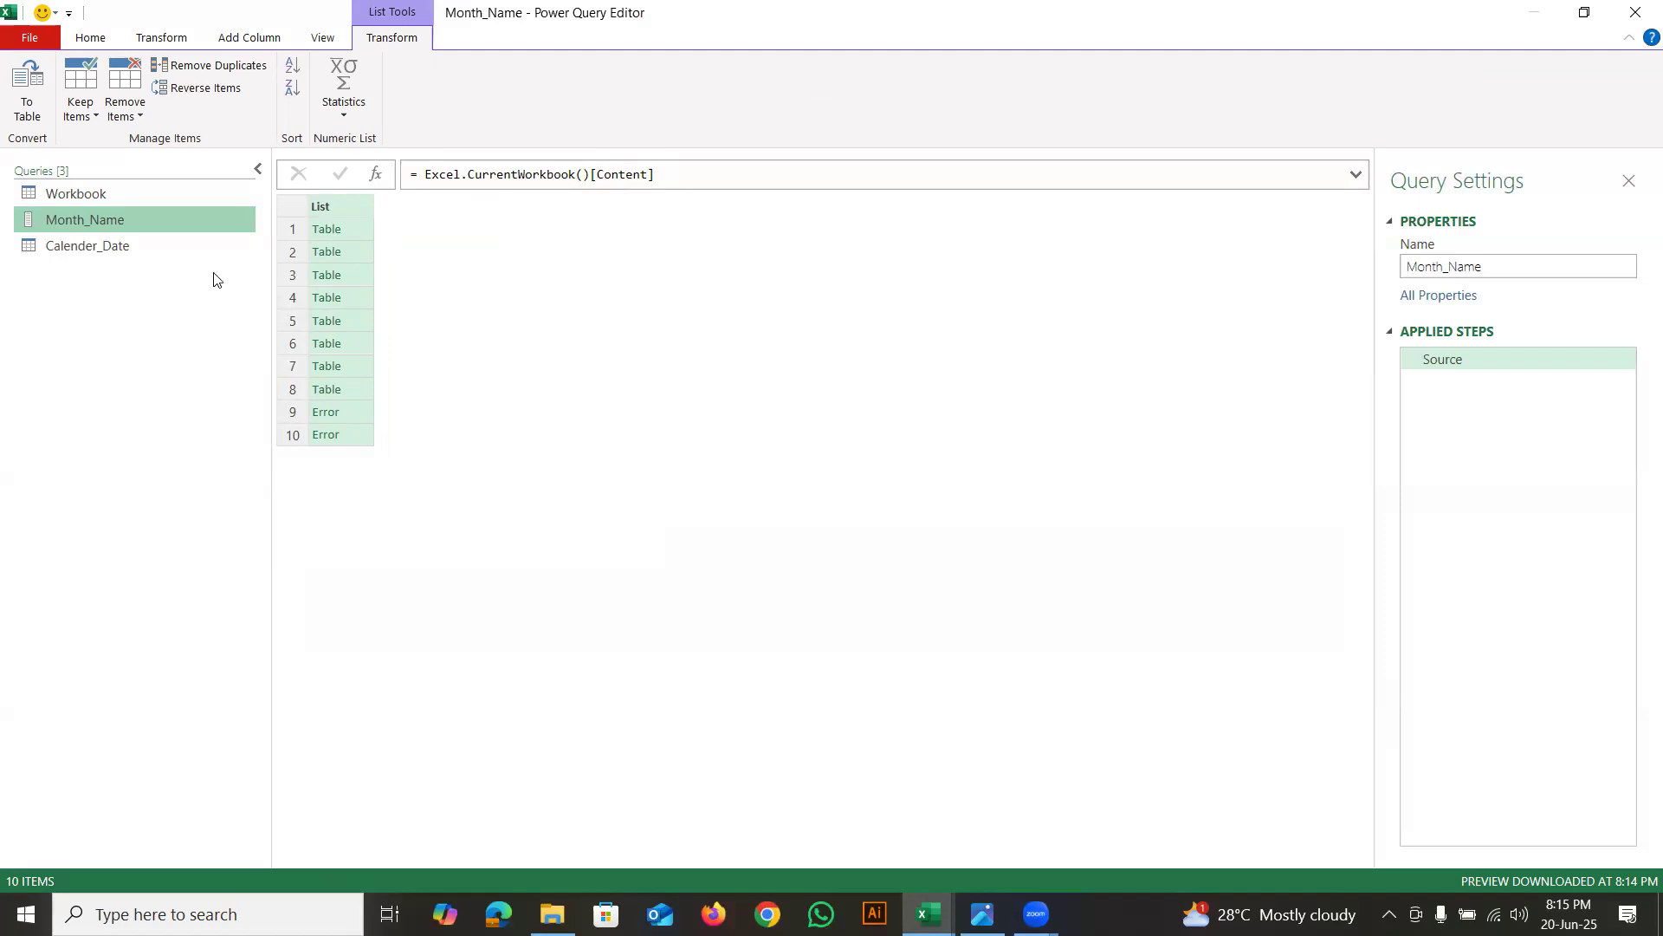
Compare the Workbook query with the Calender_Date query, examining the Name and "Calender_Date" parts of the latter's source formula
left_click(111, 196)
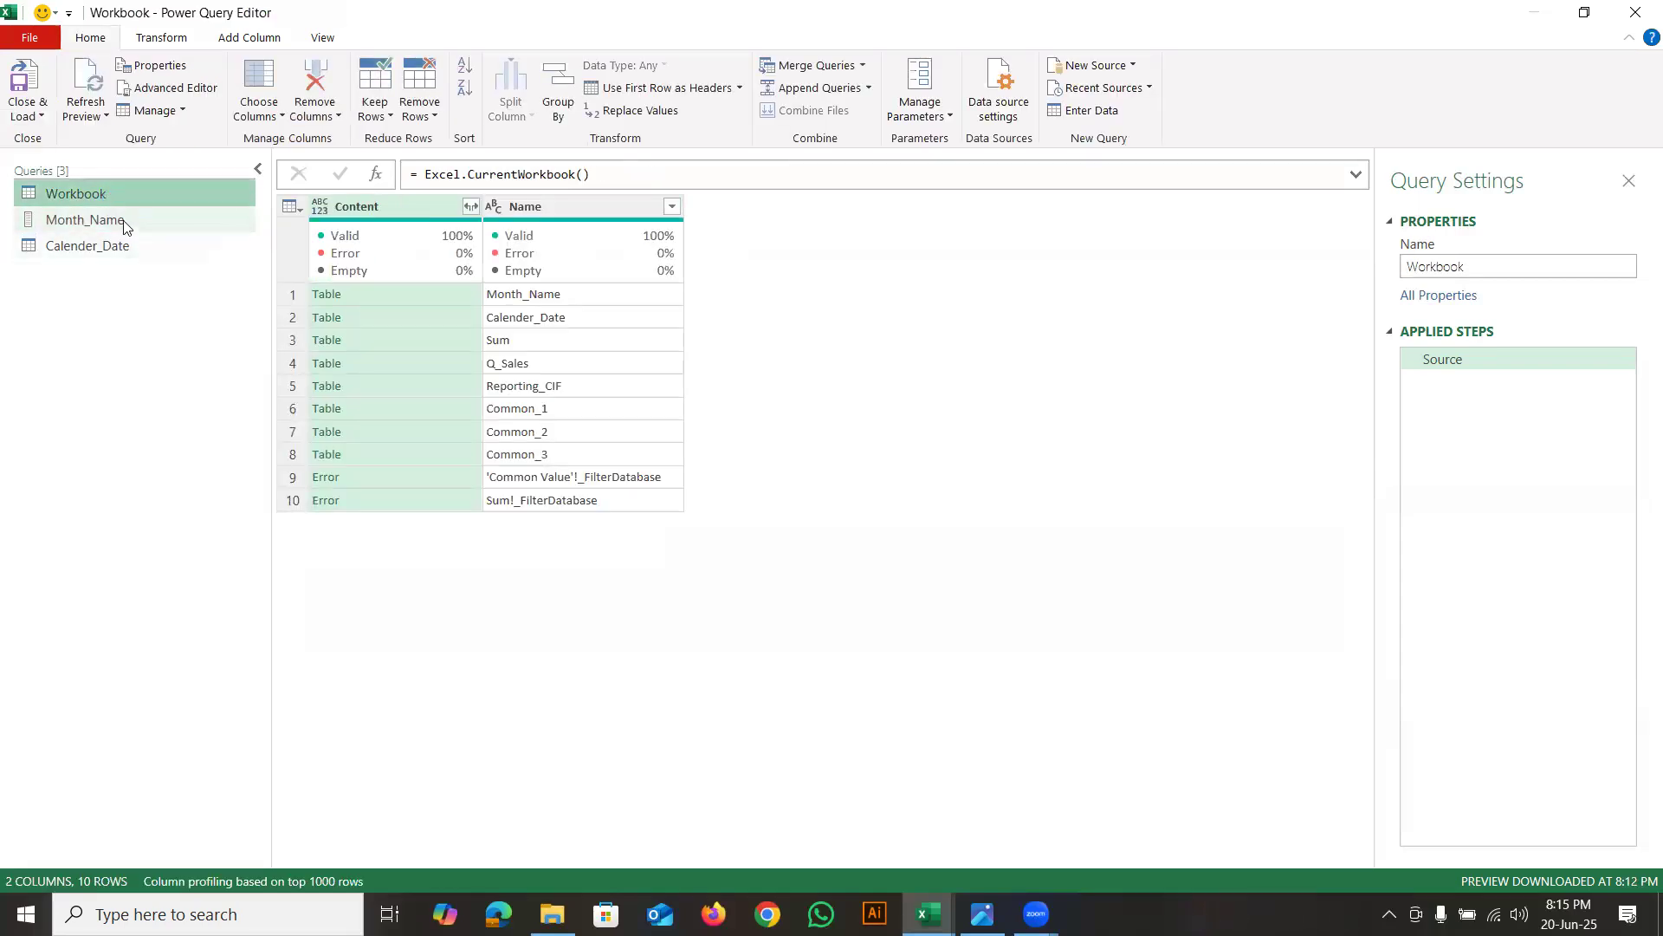
left_click(111, 250)
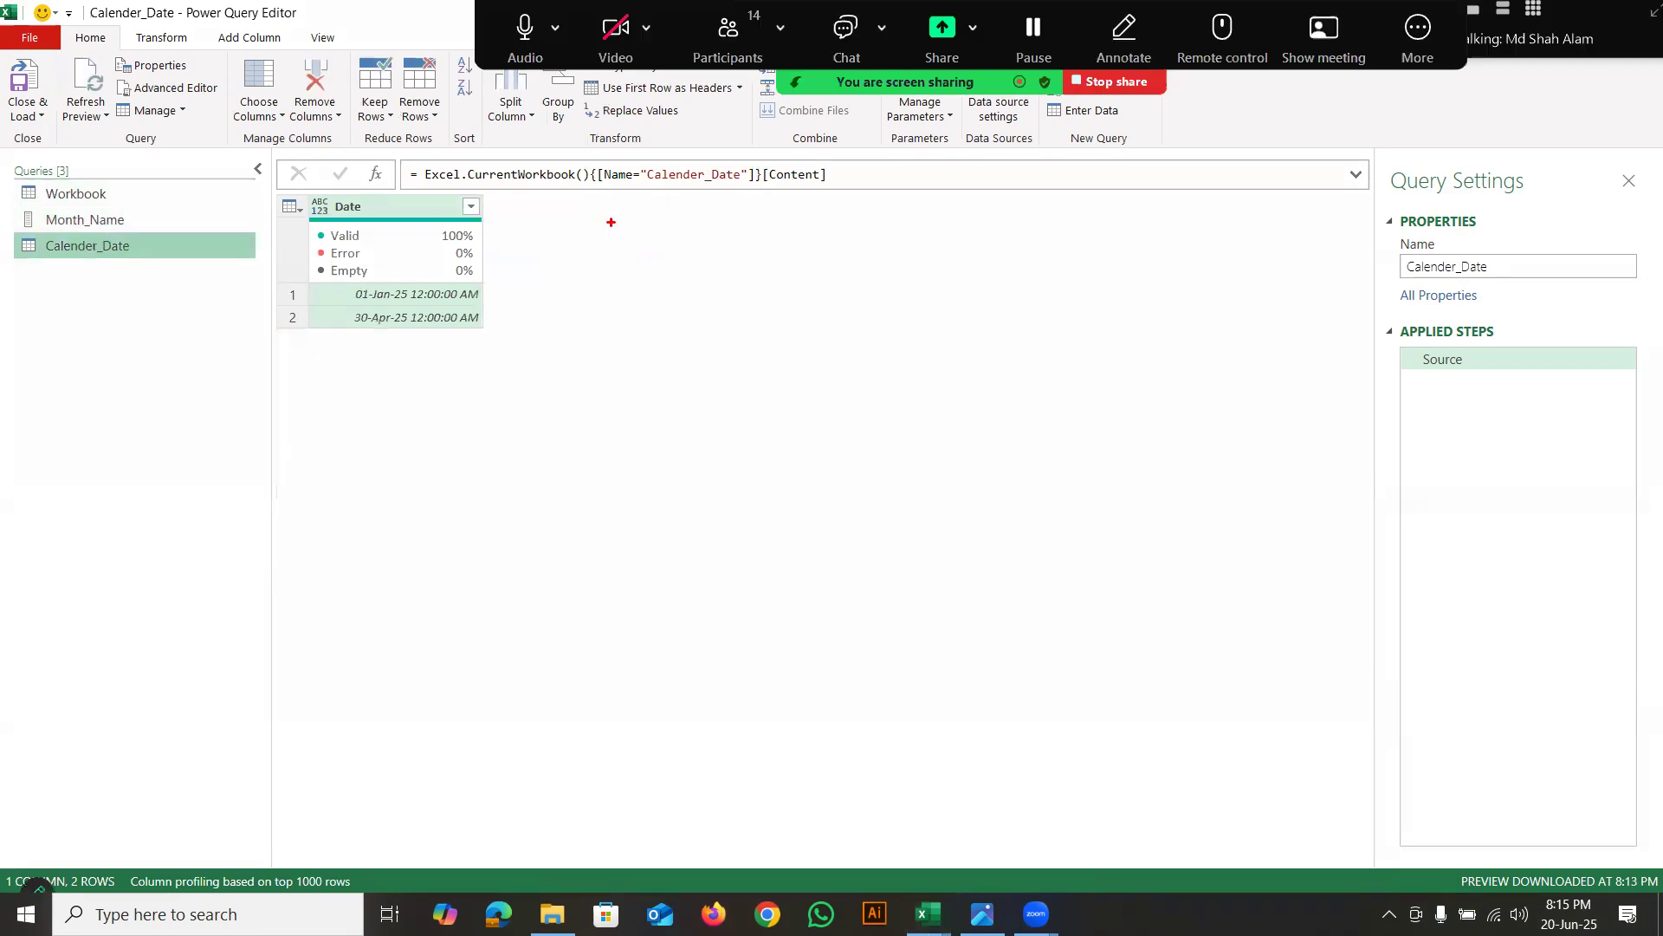
mouse_move(592, 183)
left_mouse_down()
mouse_move(751, 180)
mouse_move(700, 149)
mouse_move(594, 180)
left_mouse_up()
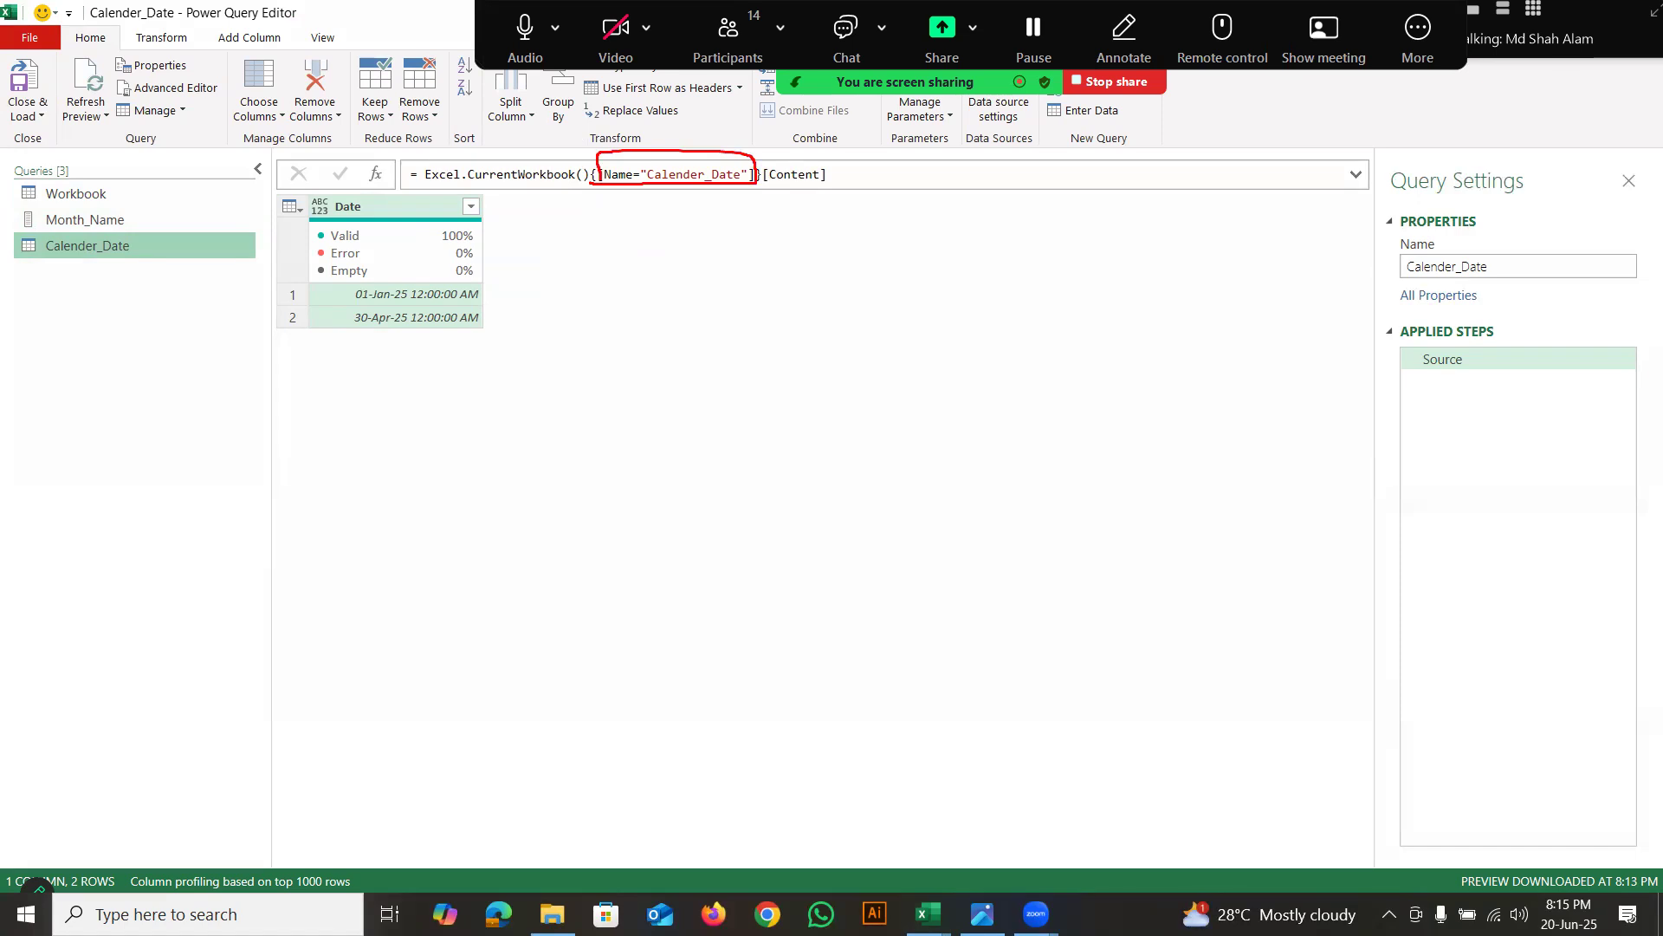
mouse_move(633, 173)
left_mouse_down()
mouse_move(605, 160)
mouse_move(617, 189)
mouse_move(636, 162)
mouse_move(715, 158)
mouse_move(764, 181)
mouse_move(664, 199)
mouse_move(646, 184)
left_mouse_up()
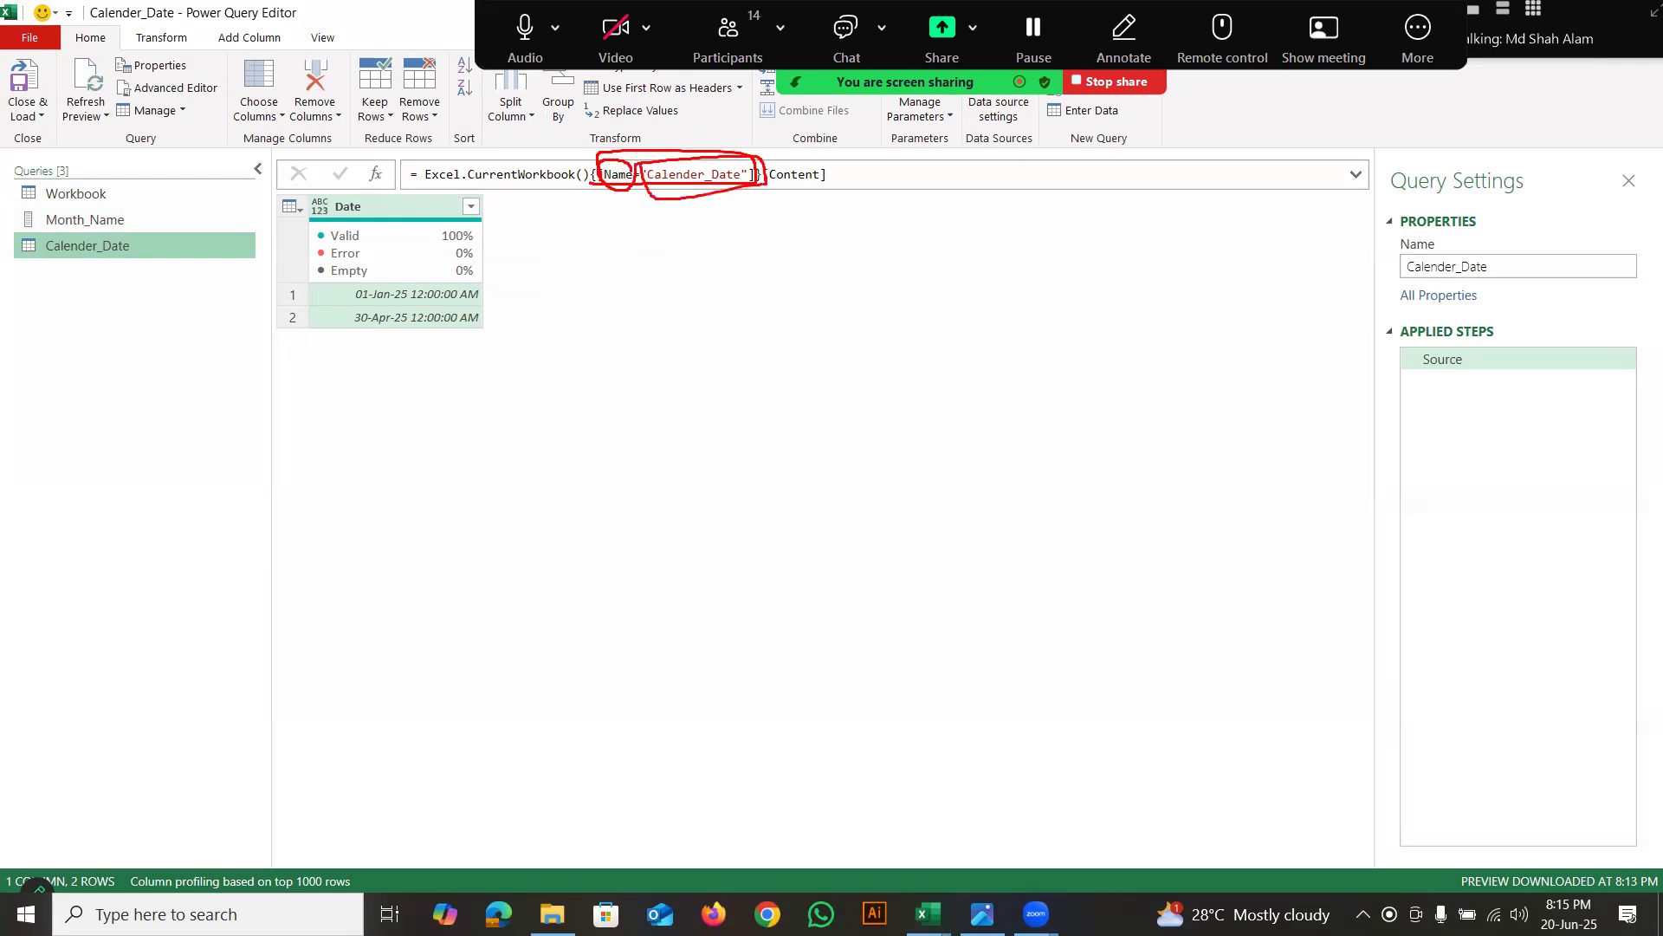
key("Escape")
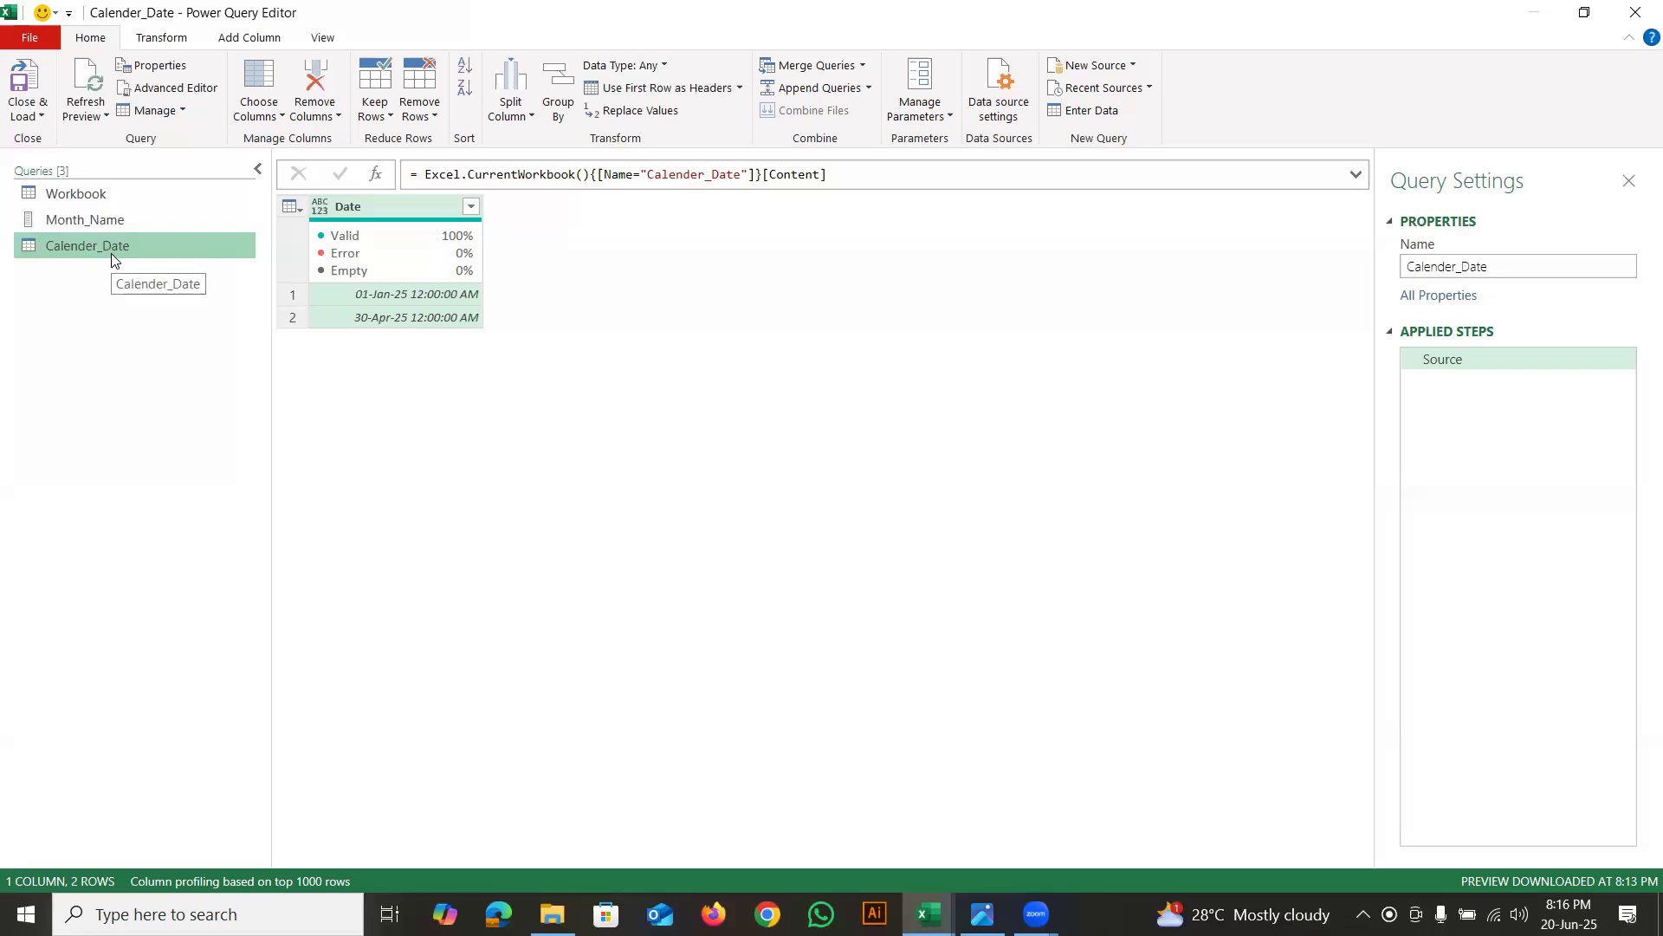
Remove [Content] from the Month_Name query's source formula, leaving = Excel.CurrentWorkbook()
left_click(108, 222)
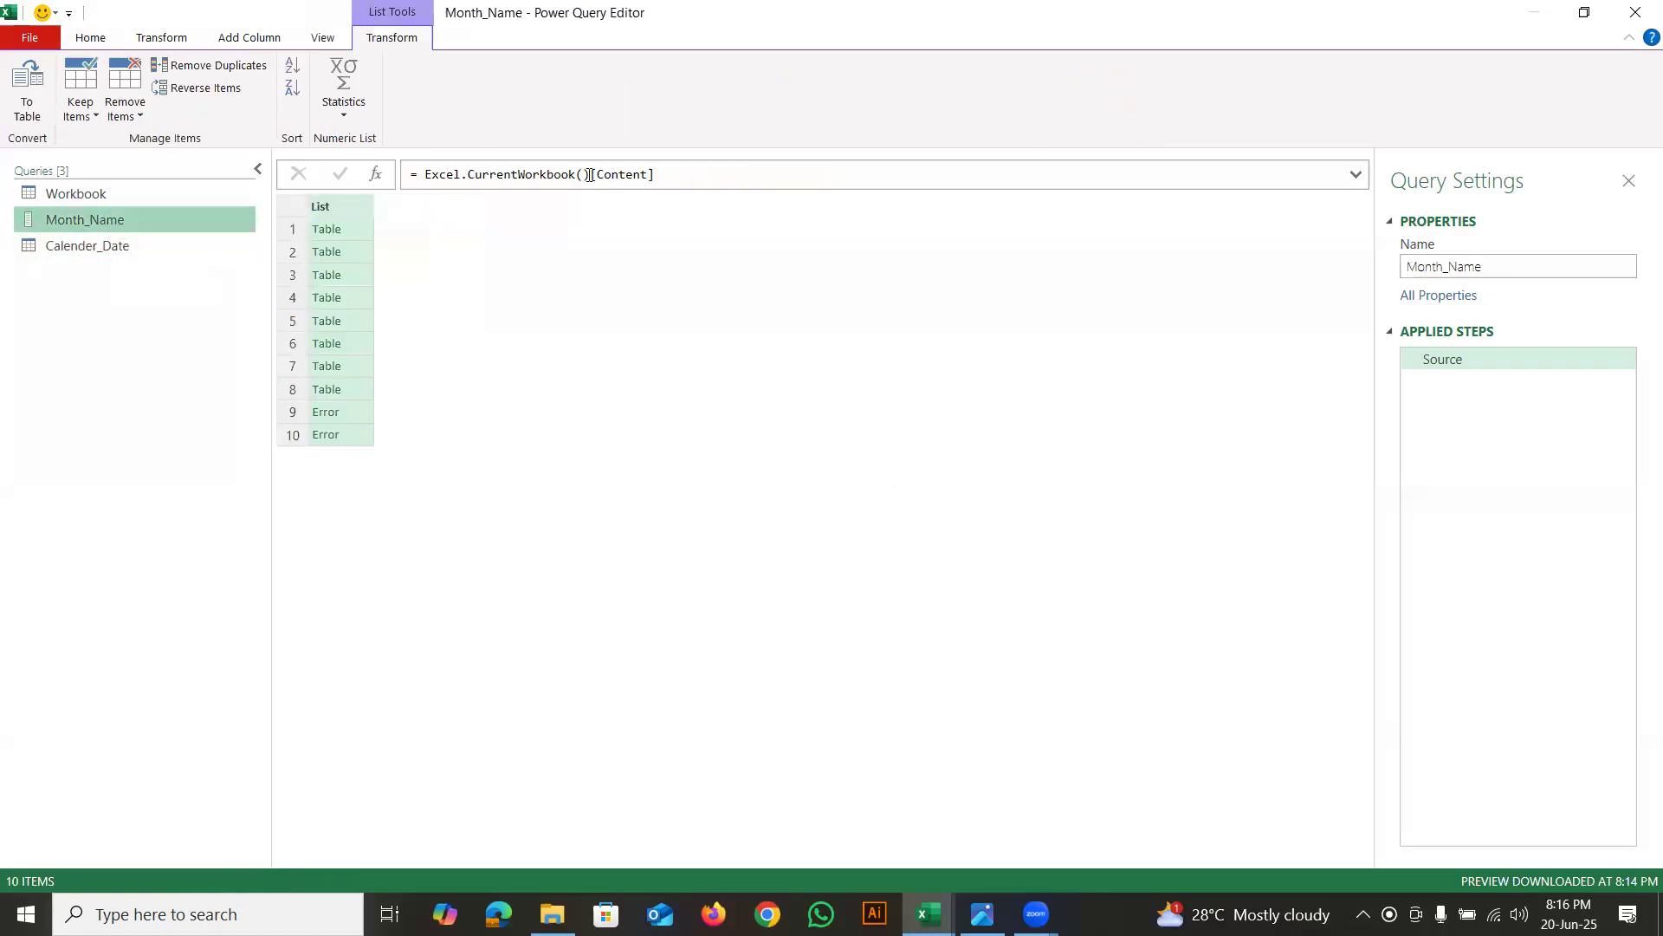
left_click_drag(592, 175, 681, 170)
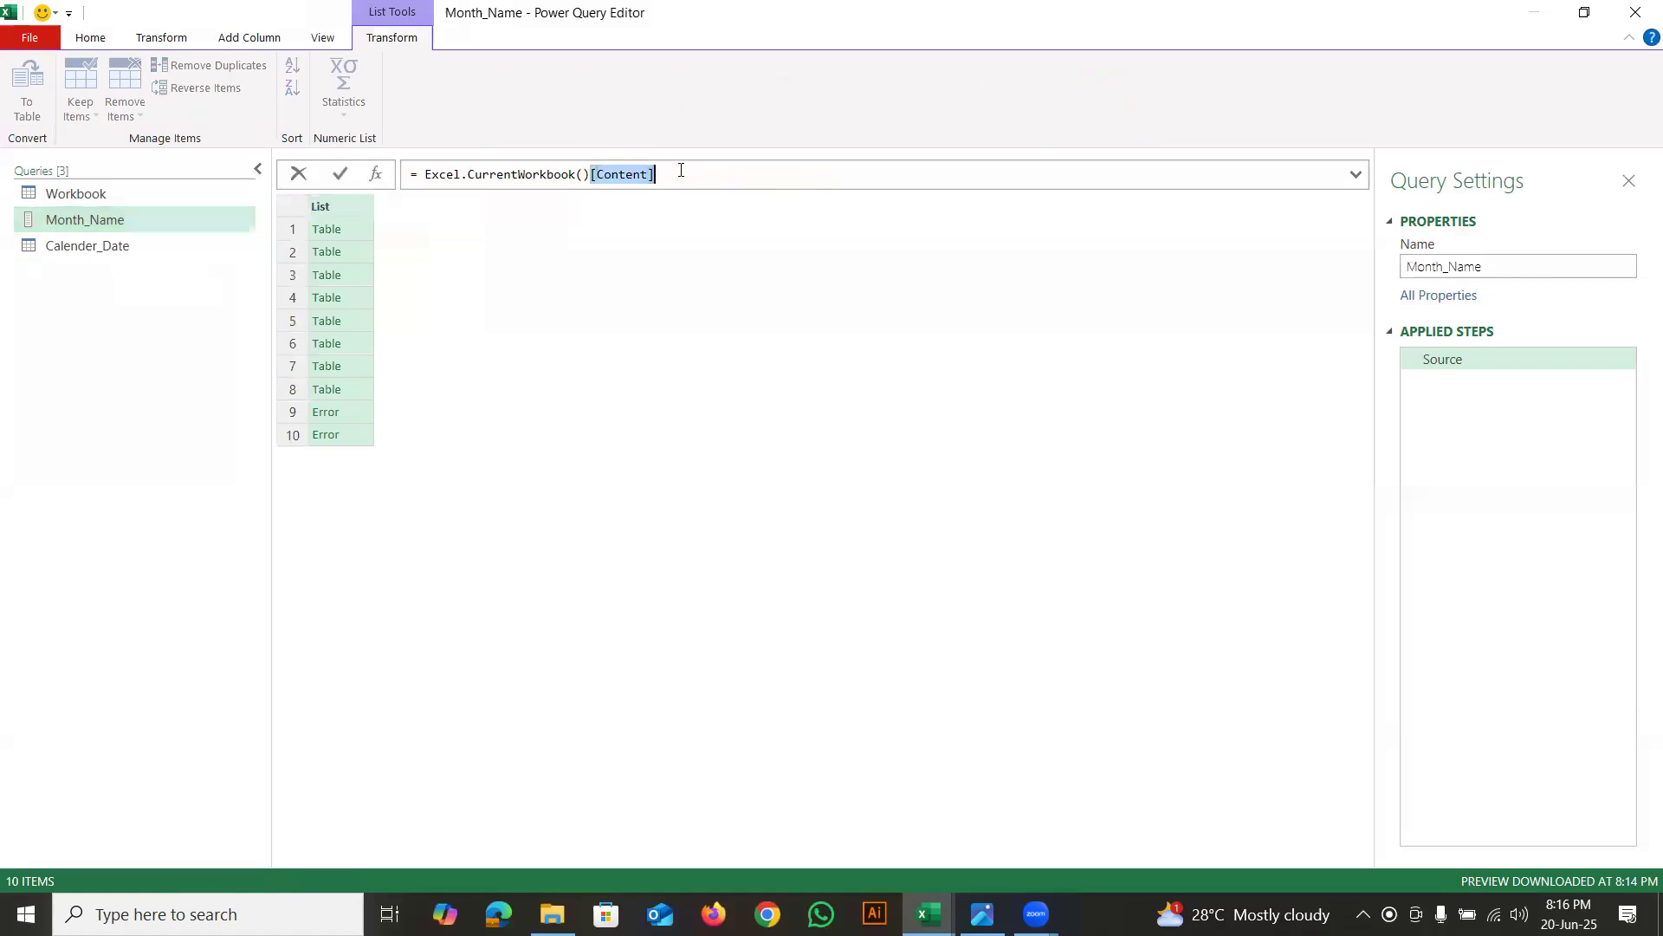
key("Delete")
key("Return")
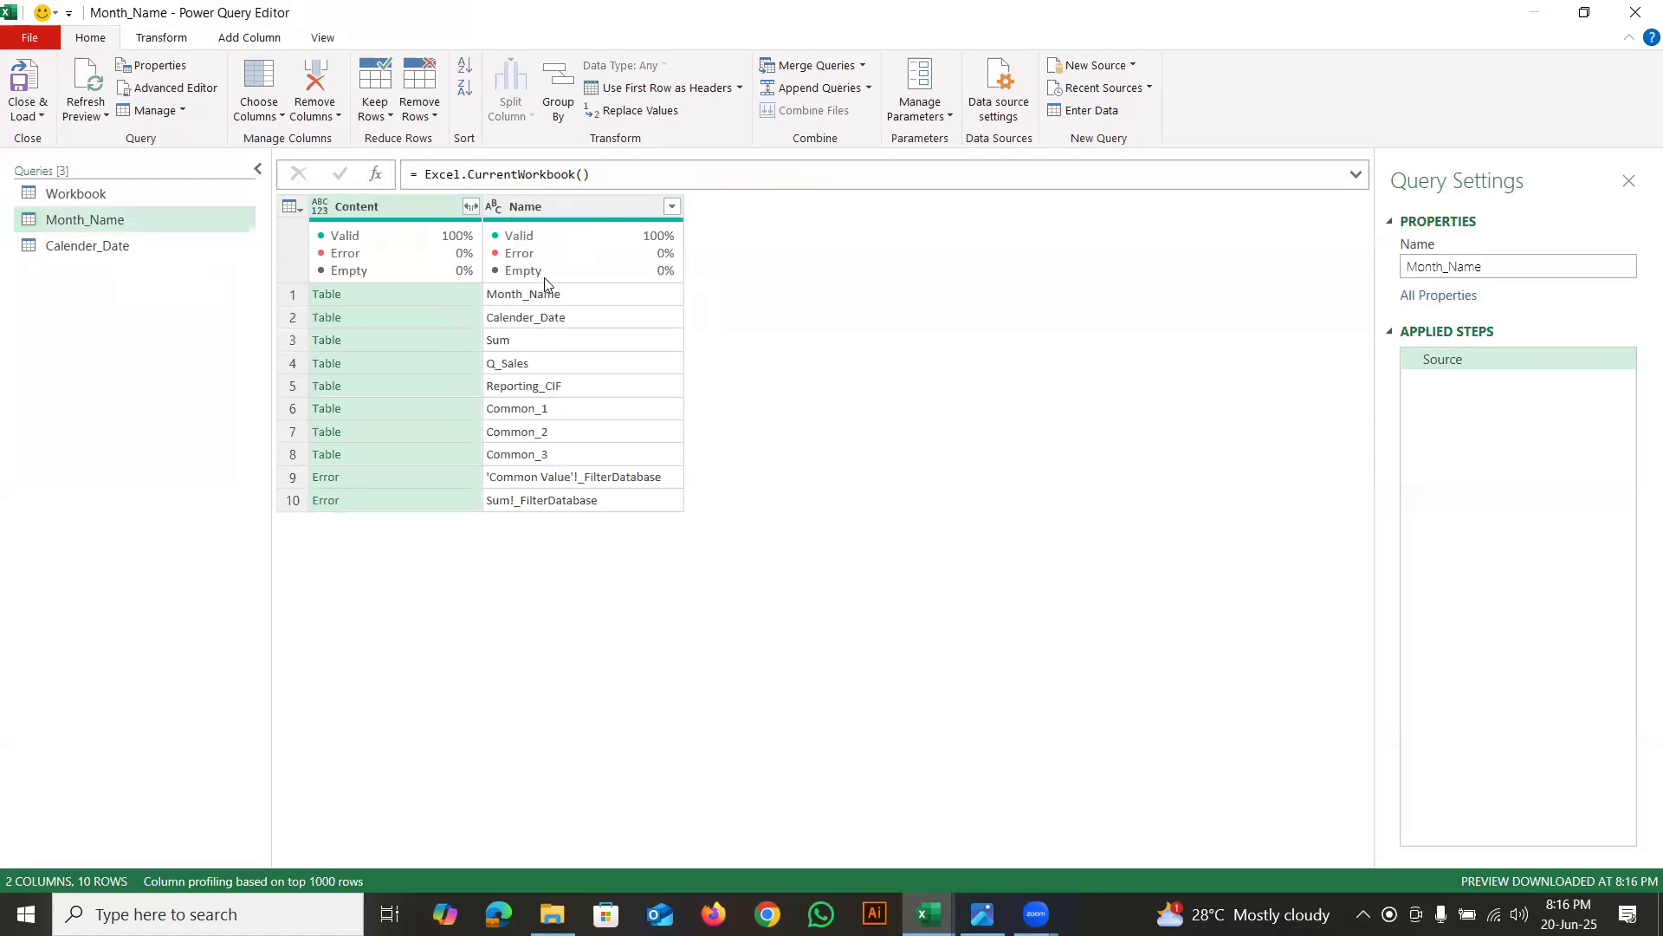
mouse_move(548, 281)
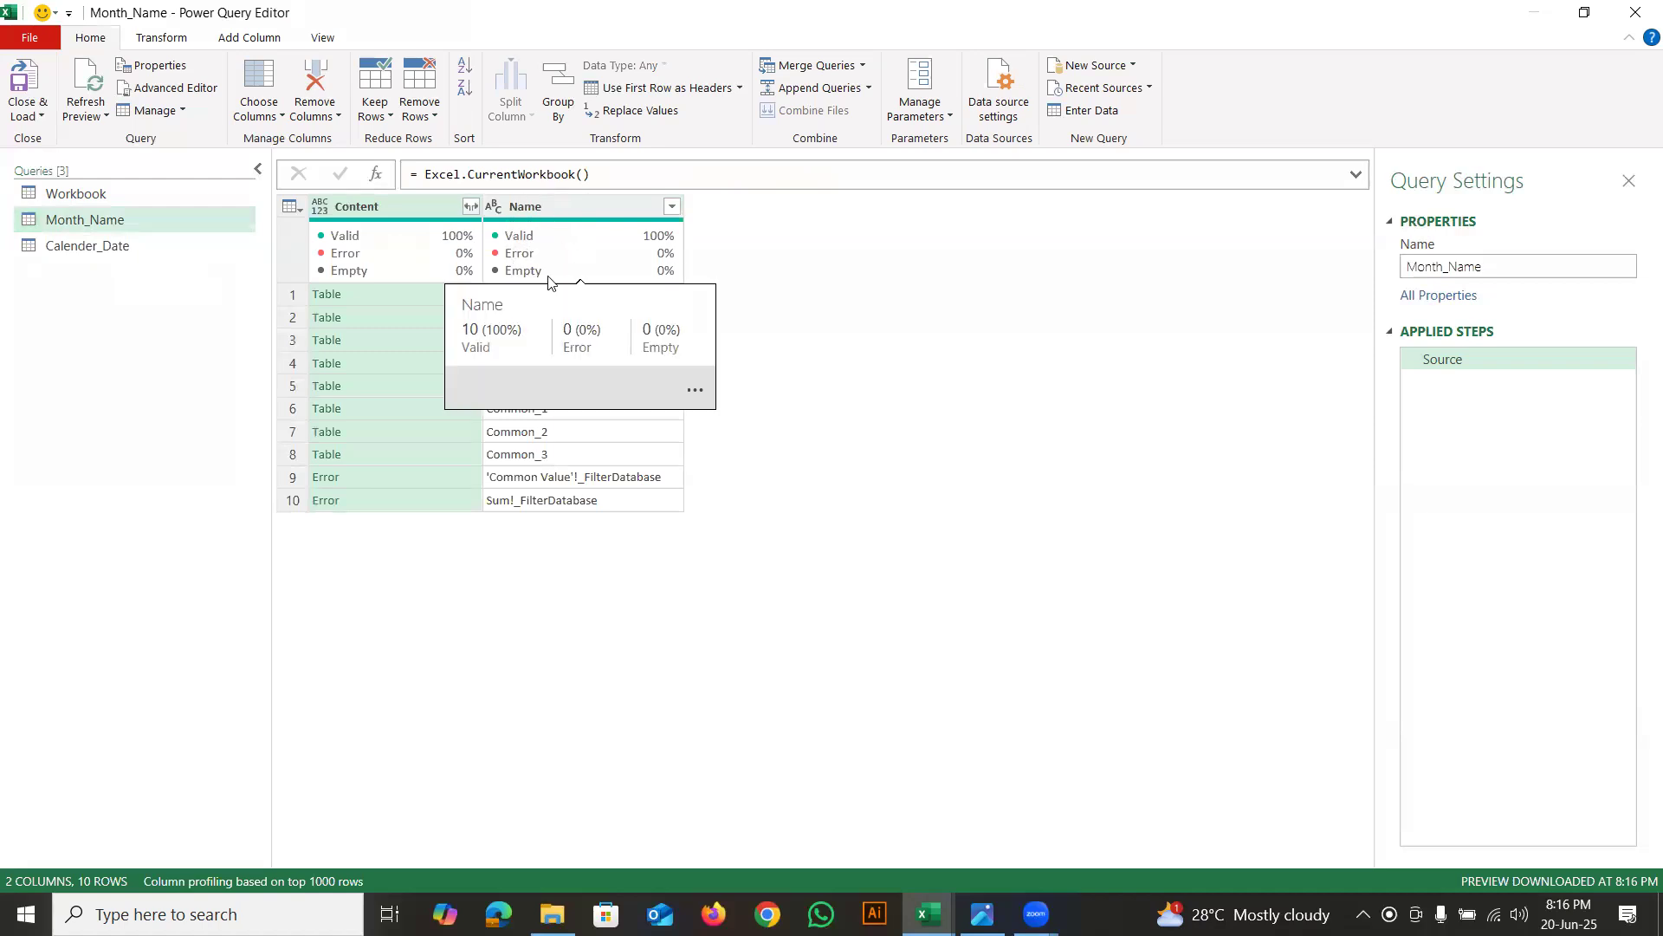
Append the row selector {0} to the Month_Name query's source formula and examine the record's Content and Name fields
left_click(619, 171)
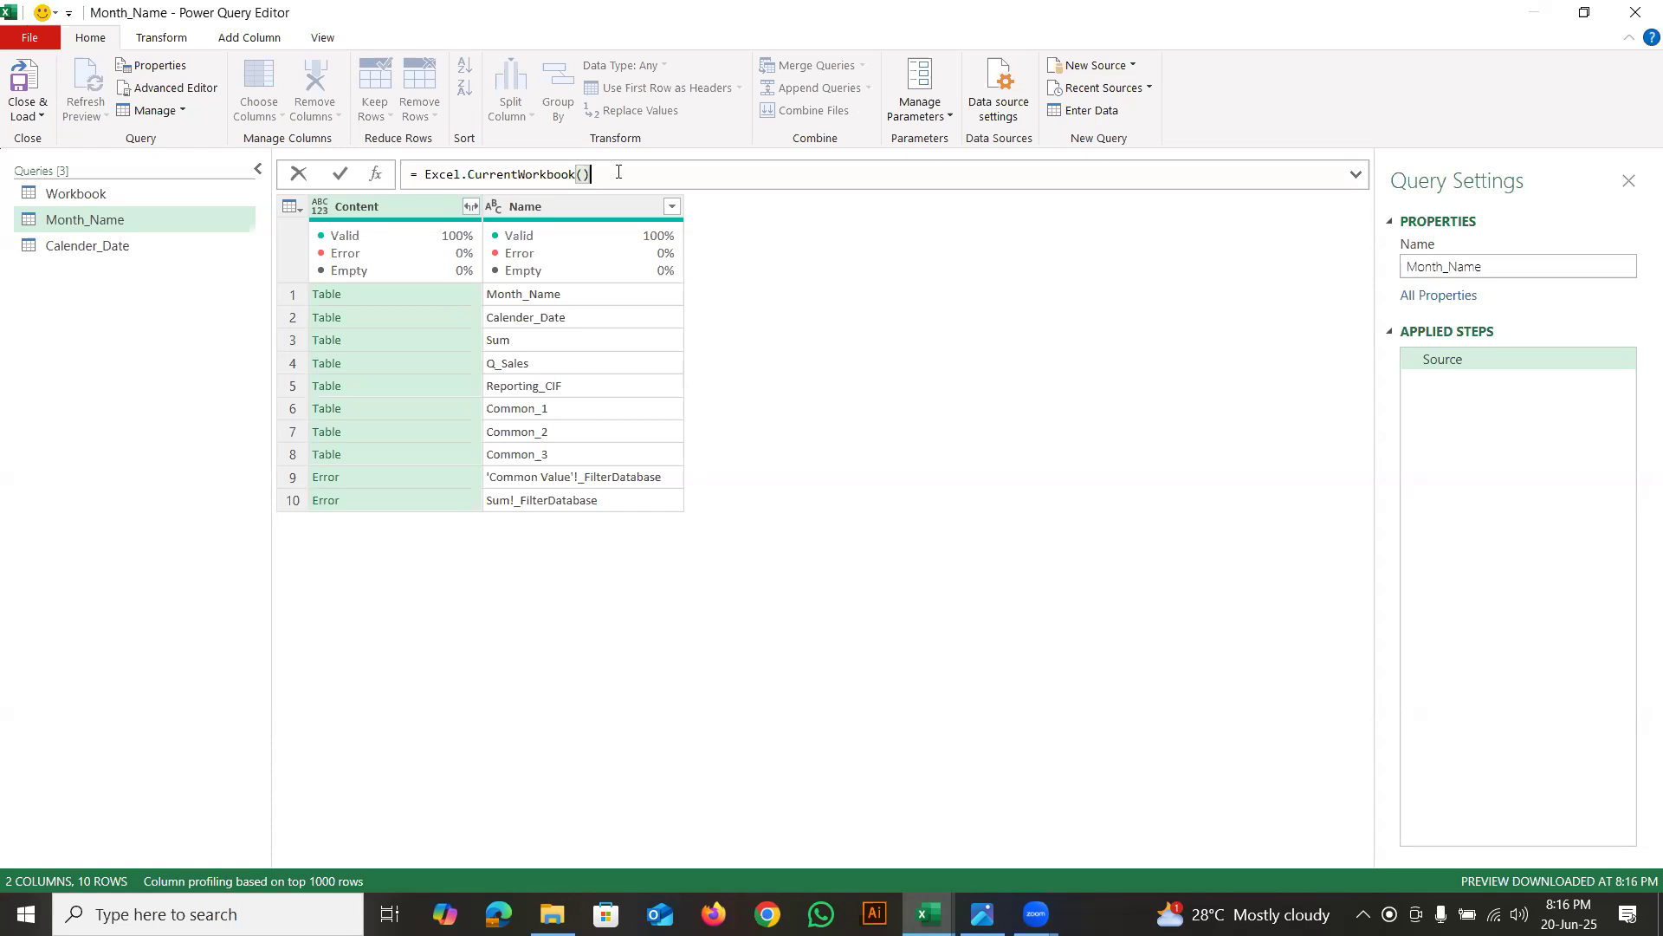
type("{0")
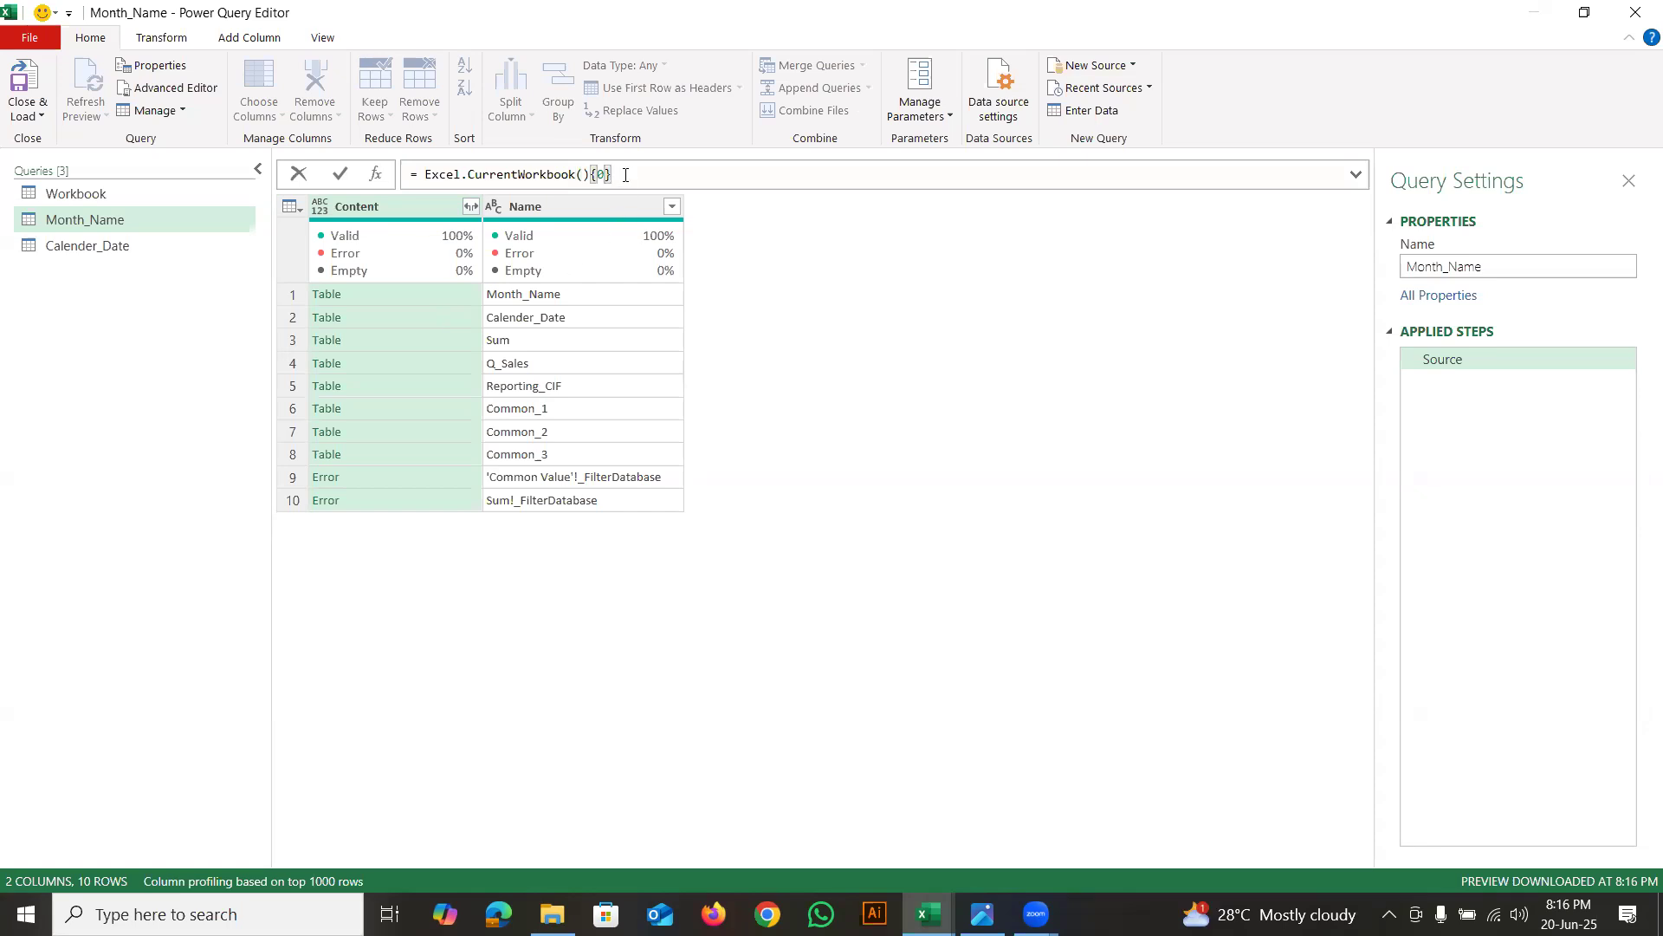
key("Return")
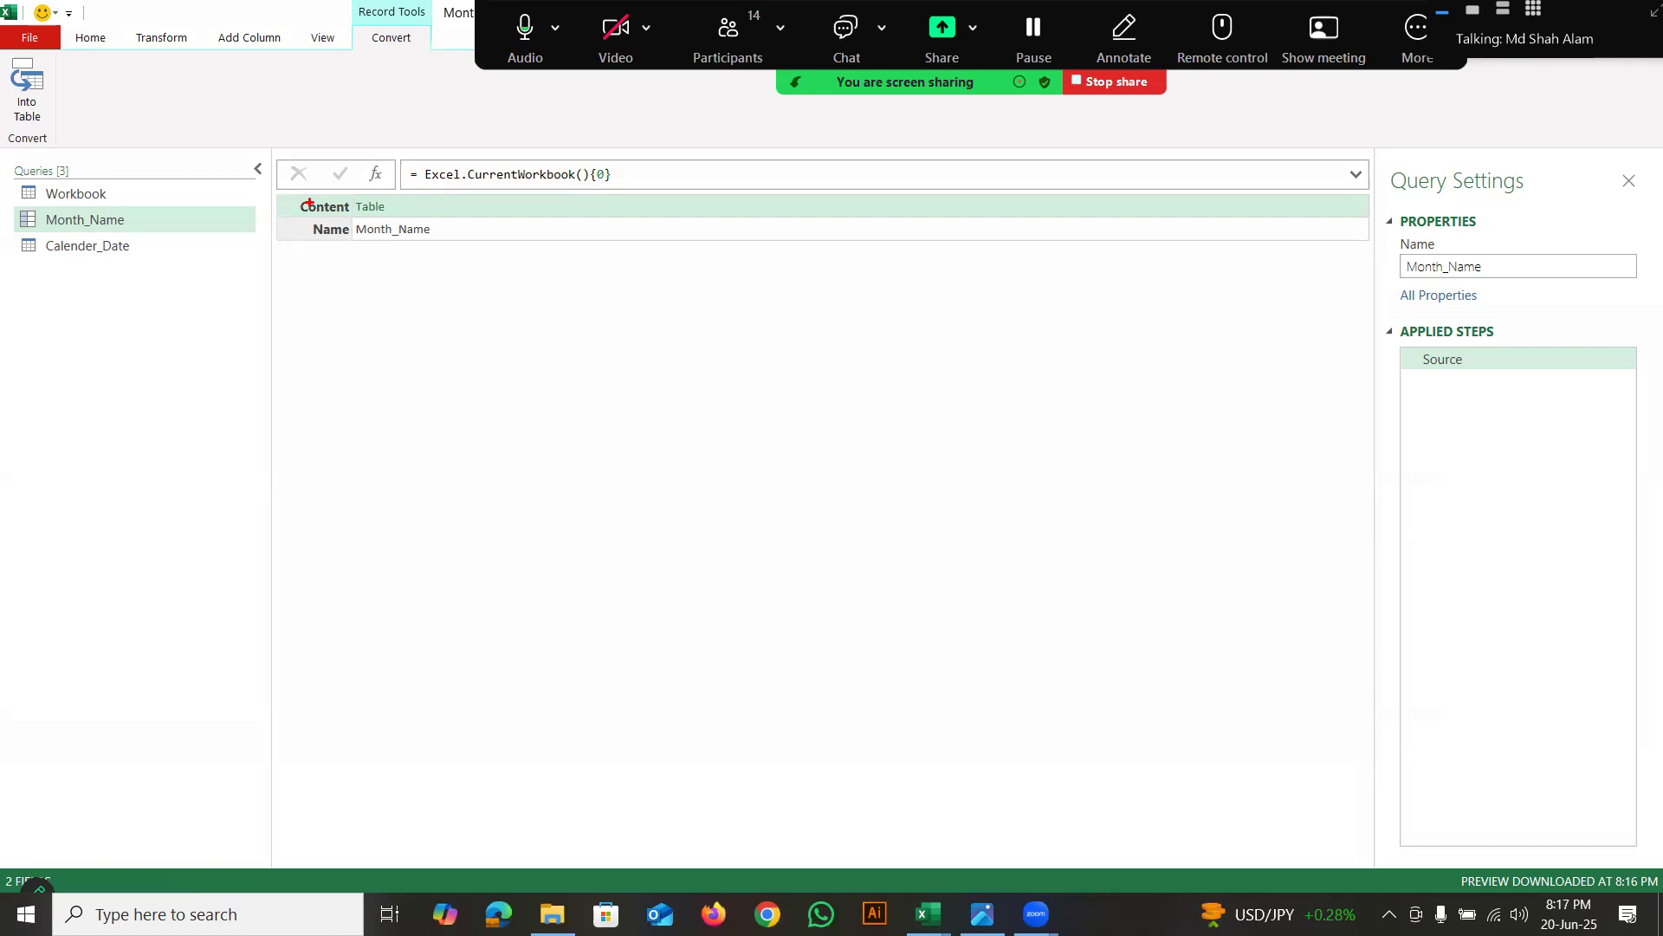
mouse_move(351, 188)
left_mouse_down()
mouse_move(333, 231)
mouse_move(395, 217)
mouse_move(334, 184)
mouse_move(380, 279)
mouse_move(330, 222)
left_mouse_up()
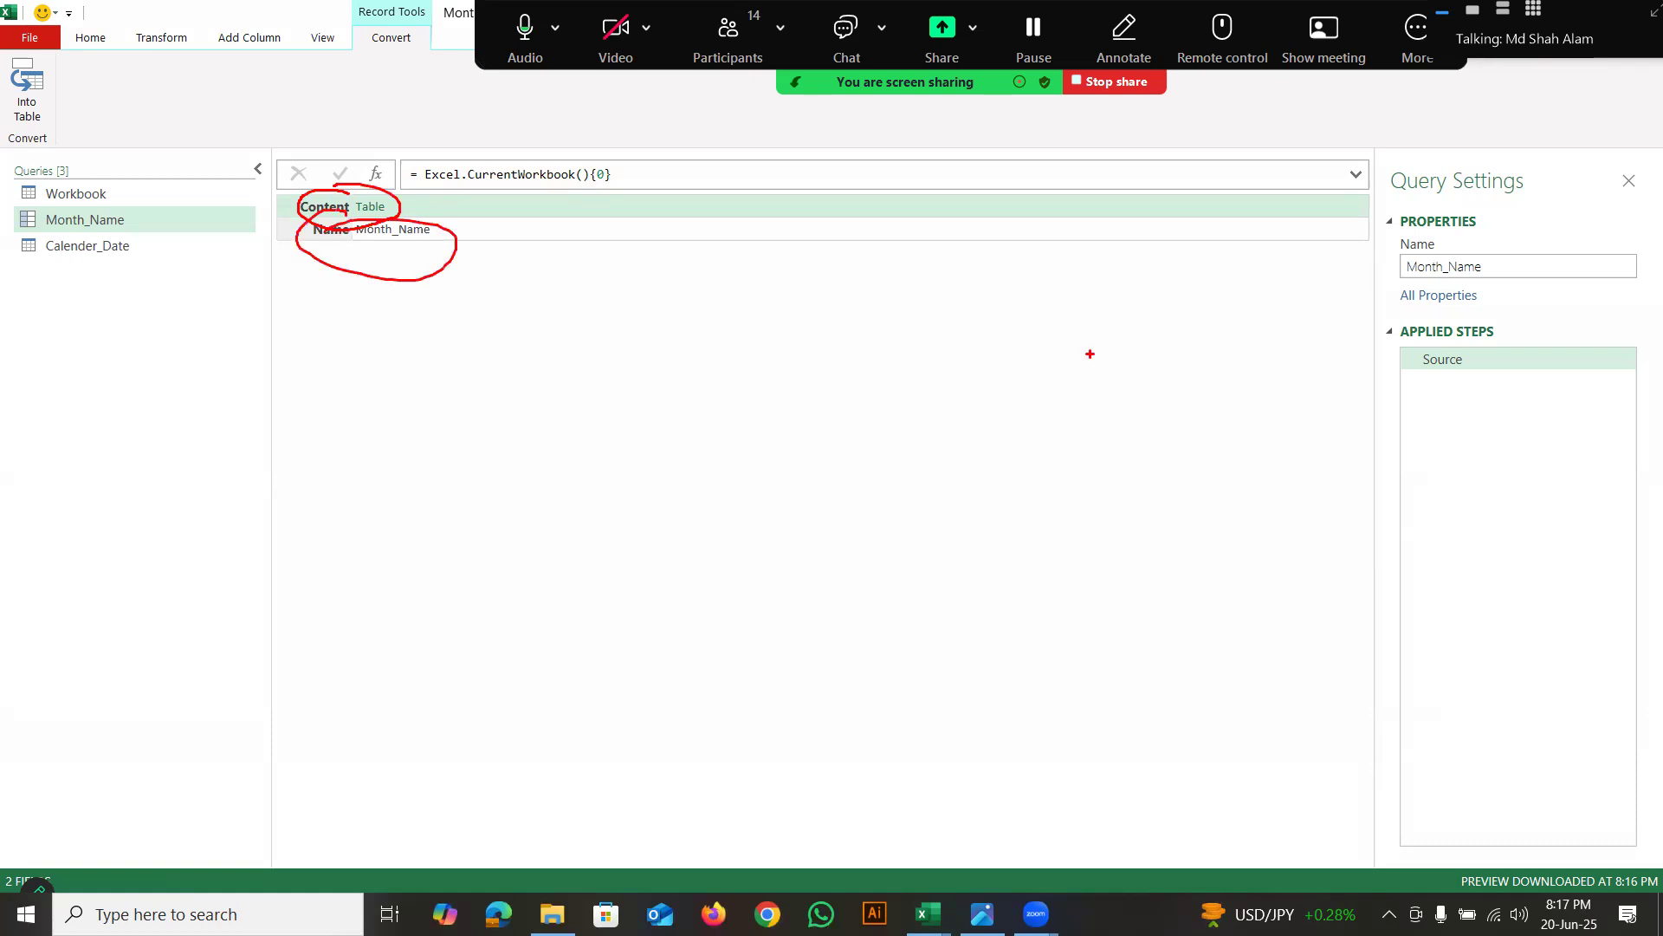
key("Escape")
Remove the {0} row selector from the Month_Name query's source formula
left_click(615, 174)
key("BackSpace")
key("BackSpace")
key("BackSpace")
key("Return")
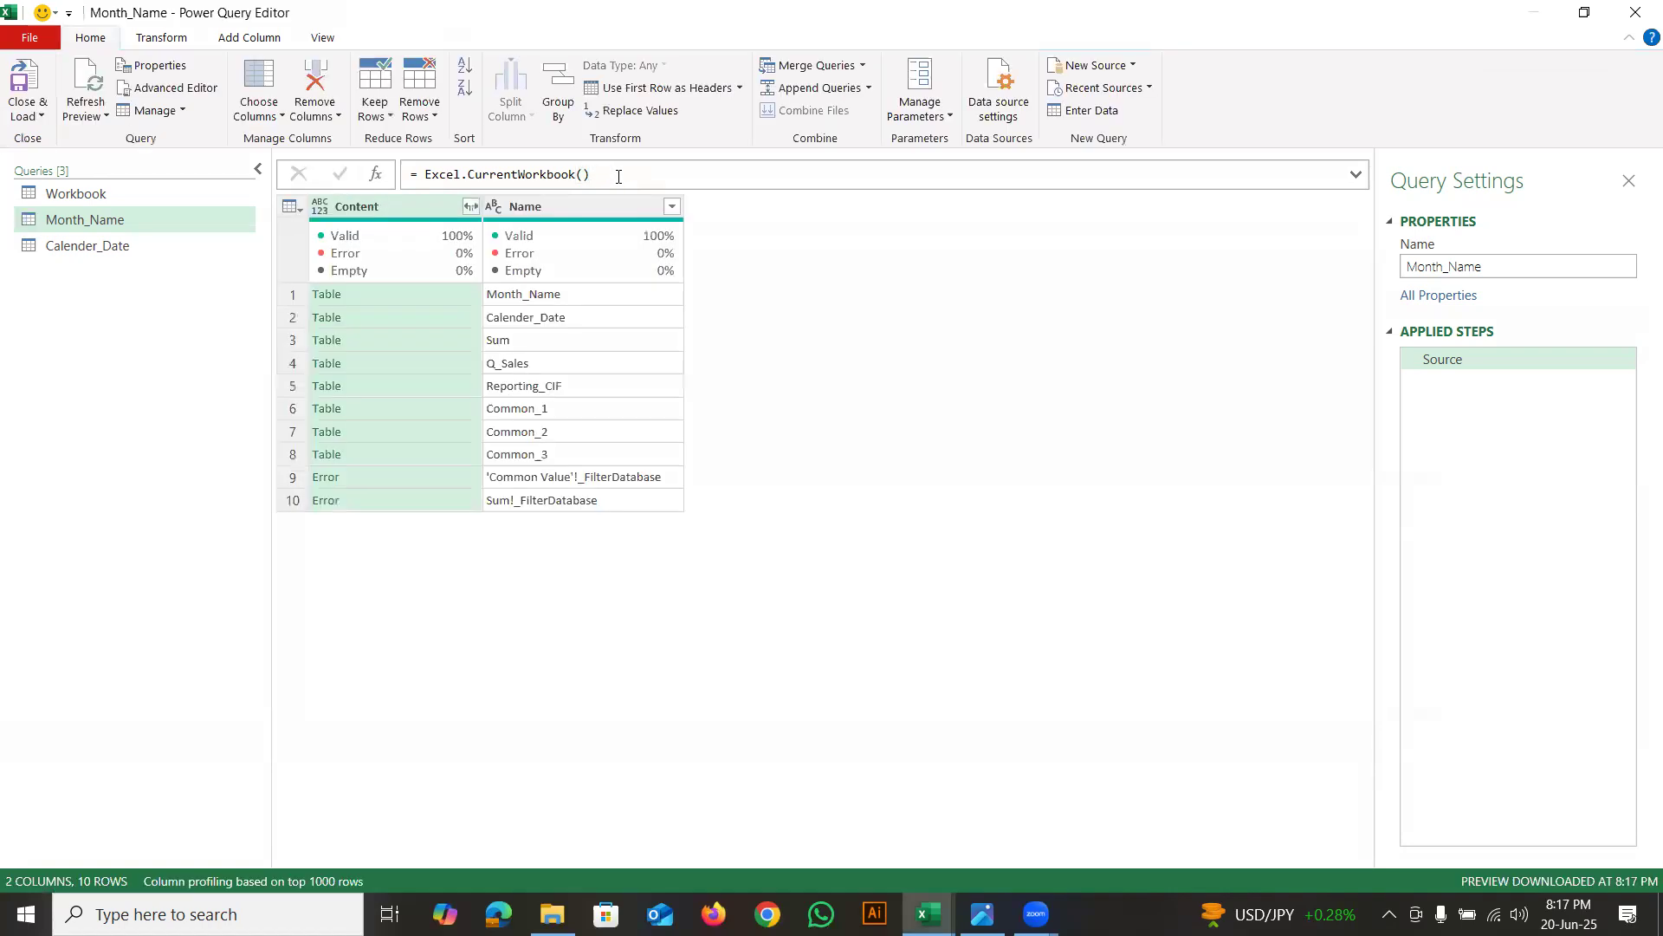
Select the second workbook row in the Month_Name query by appending {1} to its source formula
mouse_move(565, 241)
mouse_move(292, 305)
left_mouse_down()
mouse_move(603, 292)
mouse_move(295, 286)
mouse_move(312, 334)
mouse_move(562, 329)
mouse_move(335, 307)
mouse_move(316, 360)
mouse_move(585, 316)
mouse_move(307, 345)
left_mouse_up()
mouse_move(260, 355)
left_mouse_down()
mouse_move(565, 350)
mouse_move(448, 339)
left_mouse_up()
key("Escape")
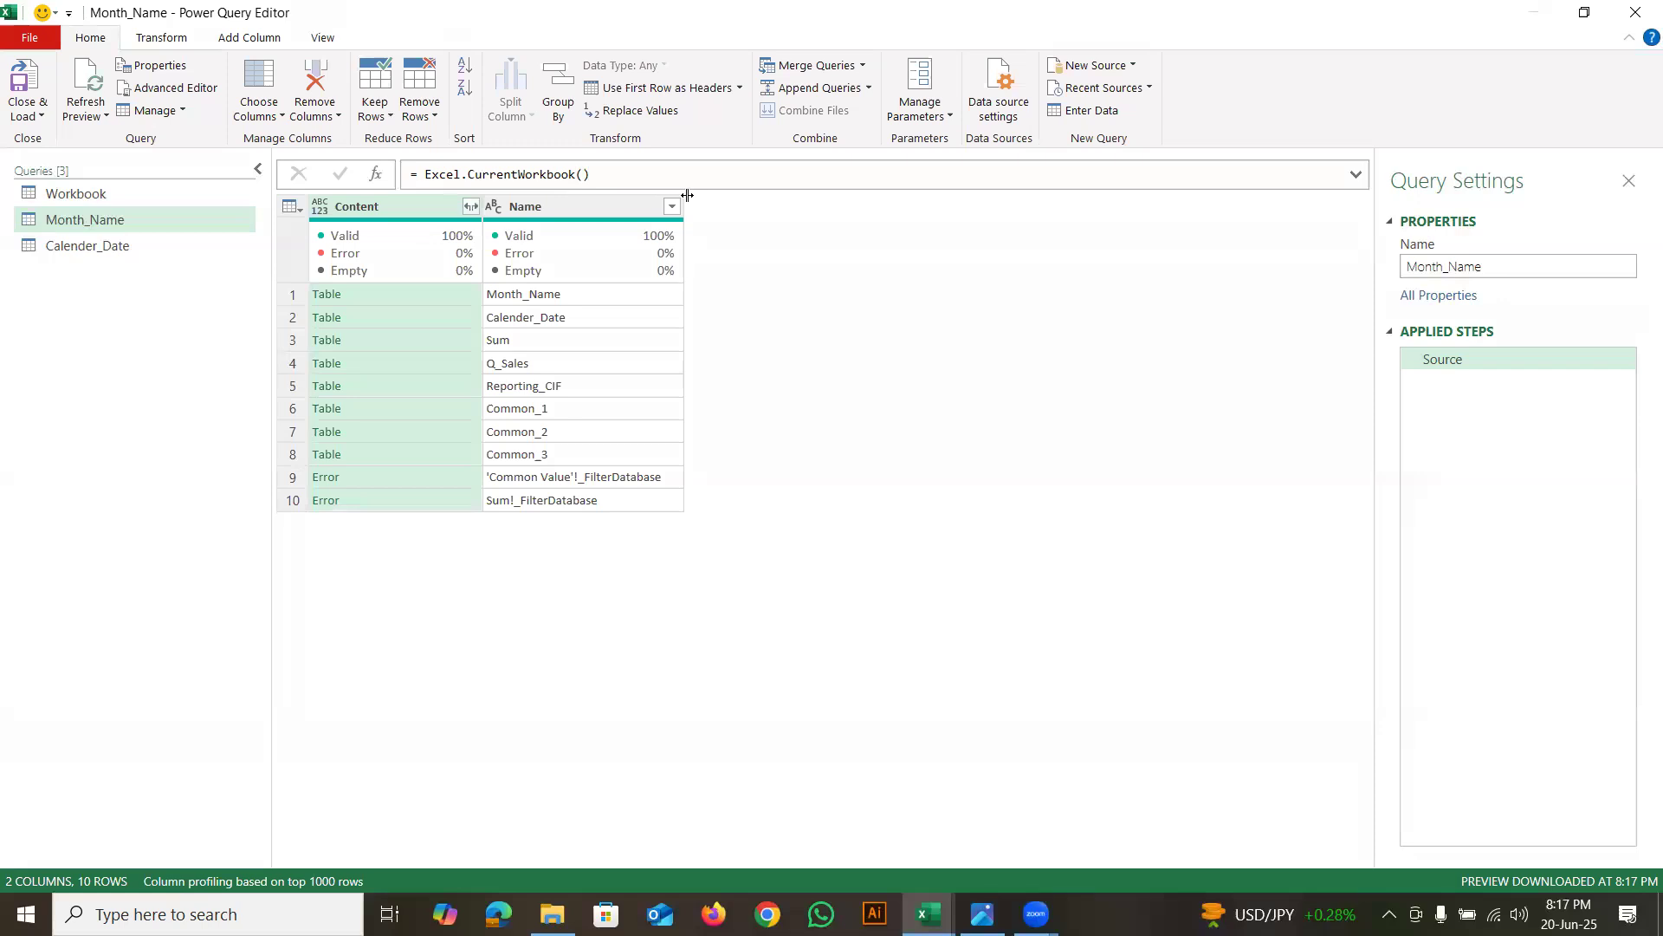
left_click(631, 171)
type("{1")
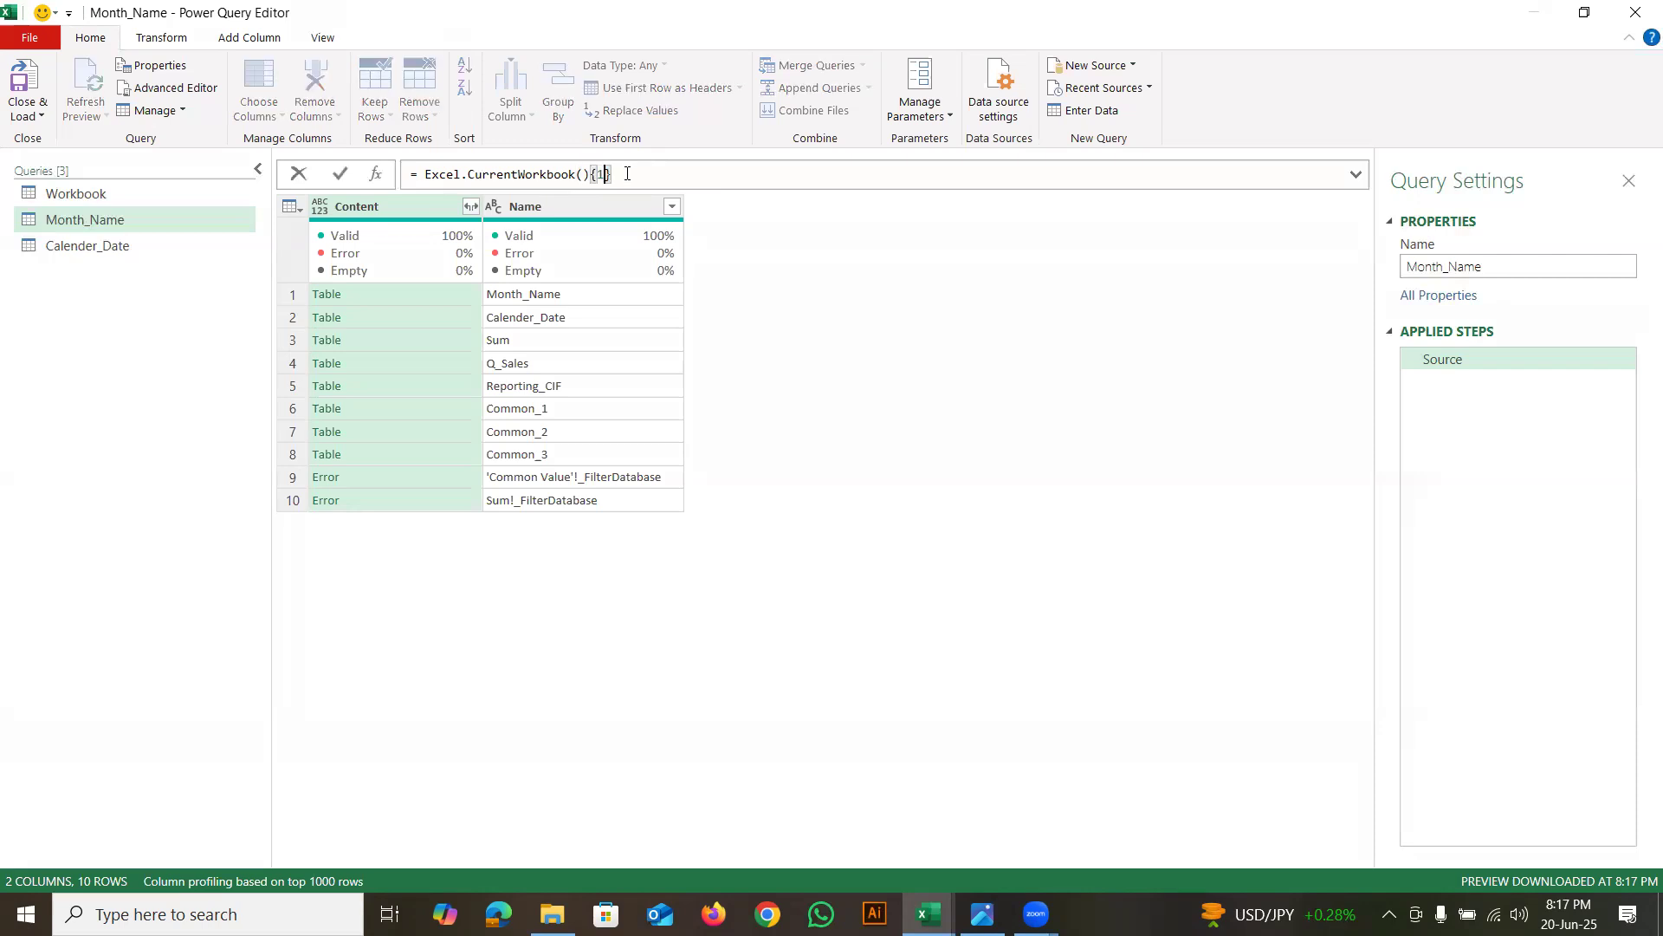
key("Return")
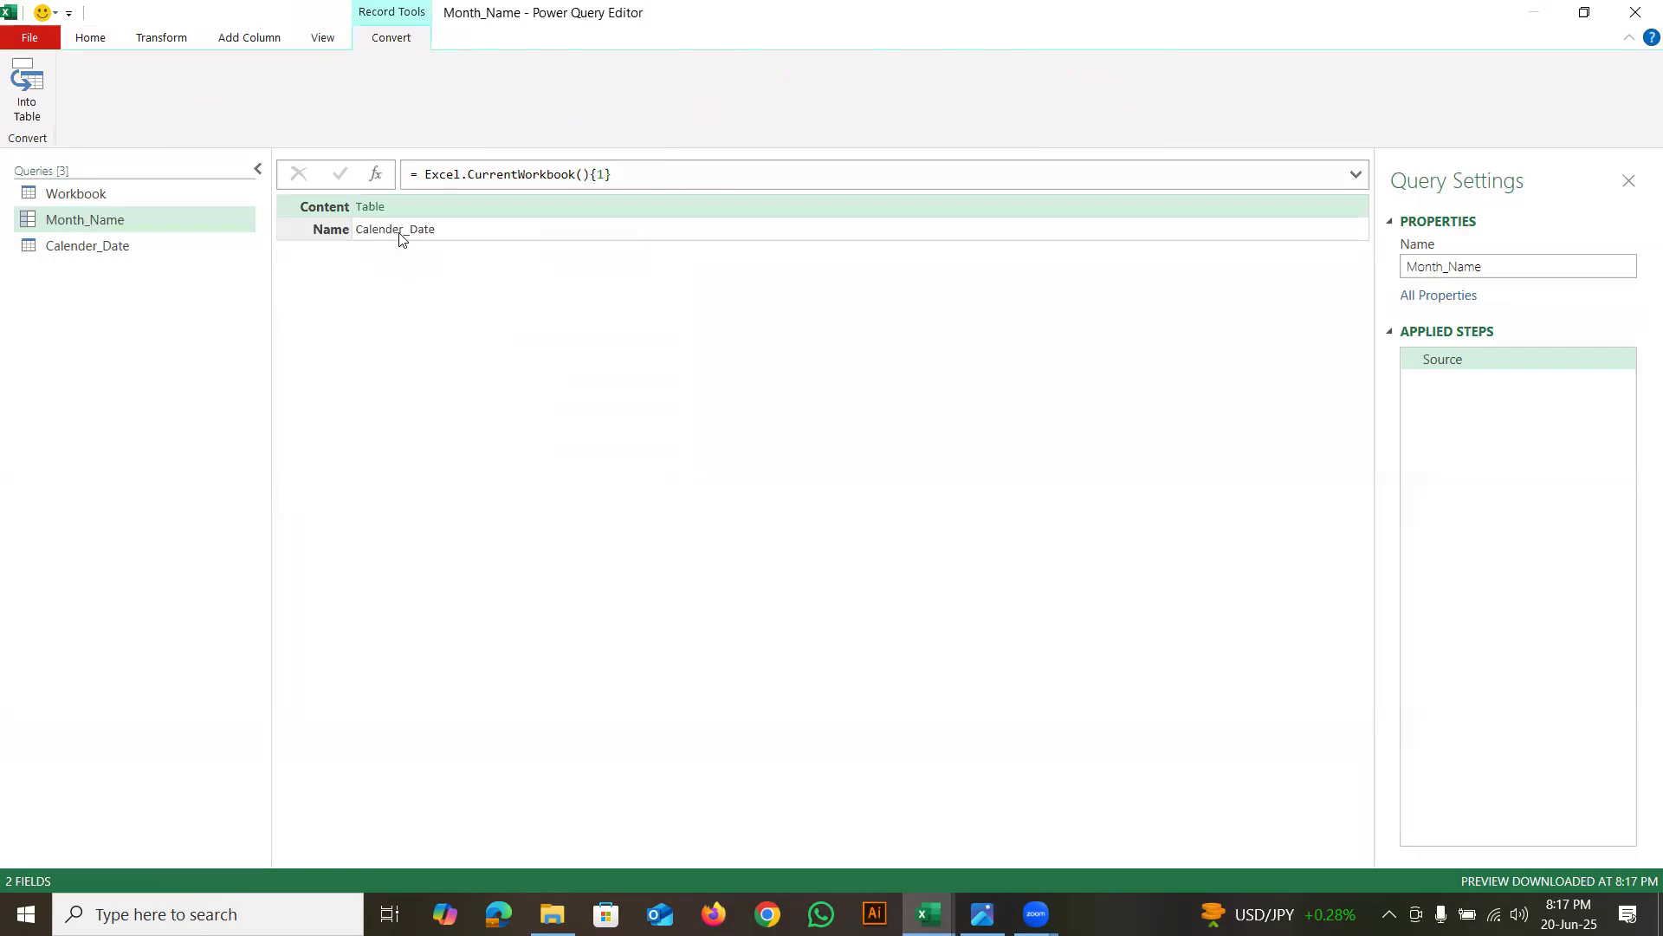
Delete the {1} selector so the Month_Name query's source formula reads = Excel.CurrentWorkbook()
left_click(589, 175)
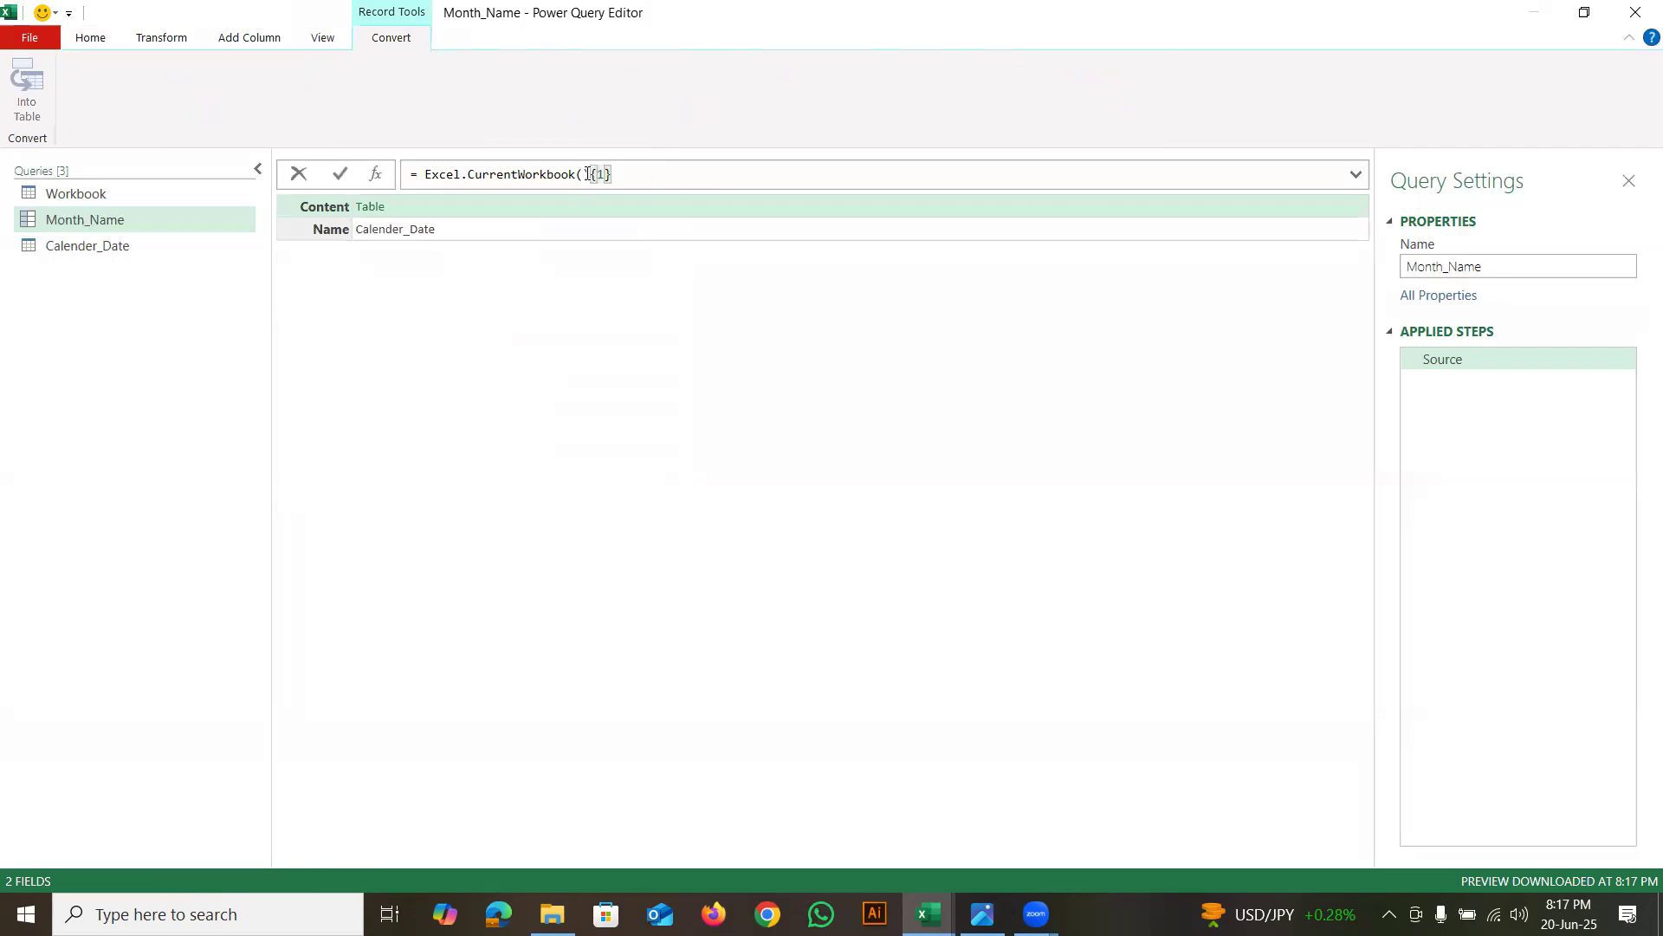
key("shift+End")
key("Delete")
key("Return")
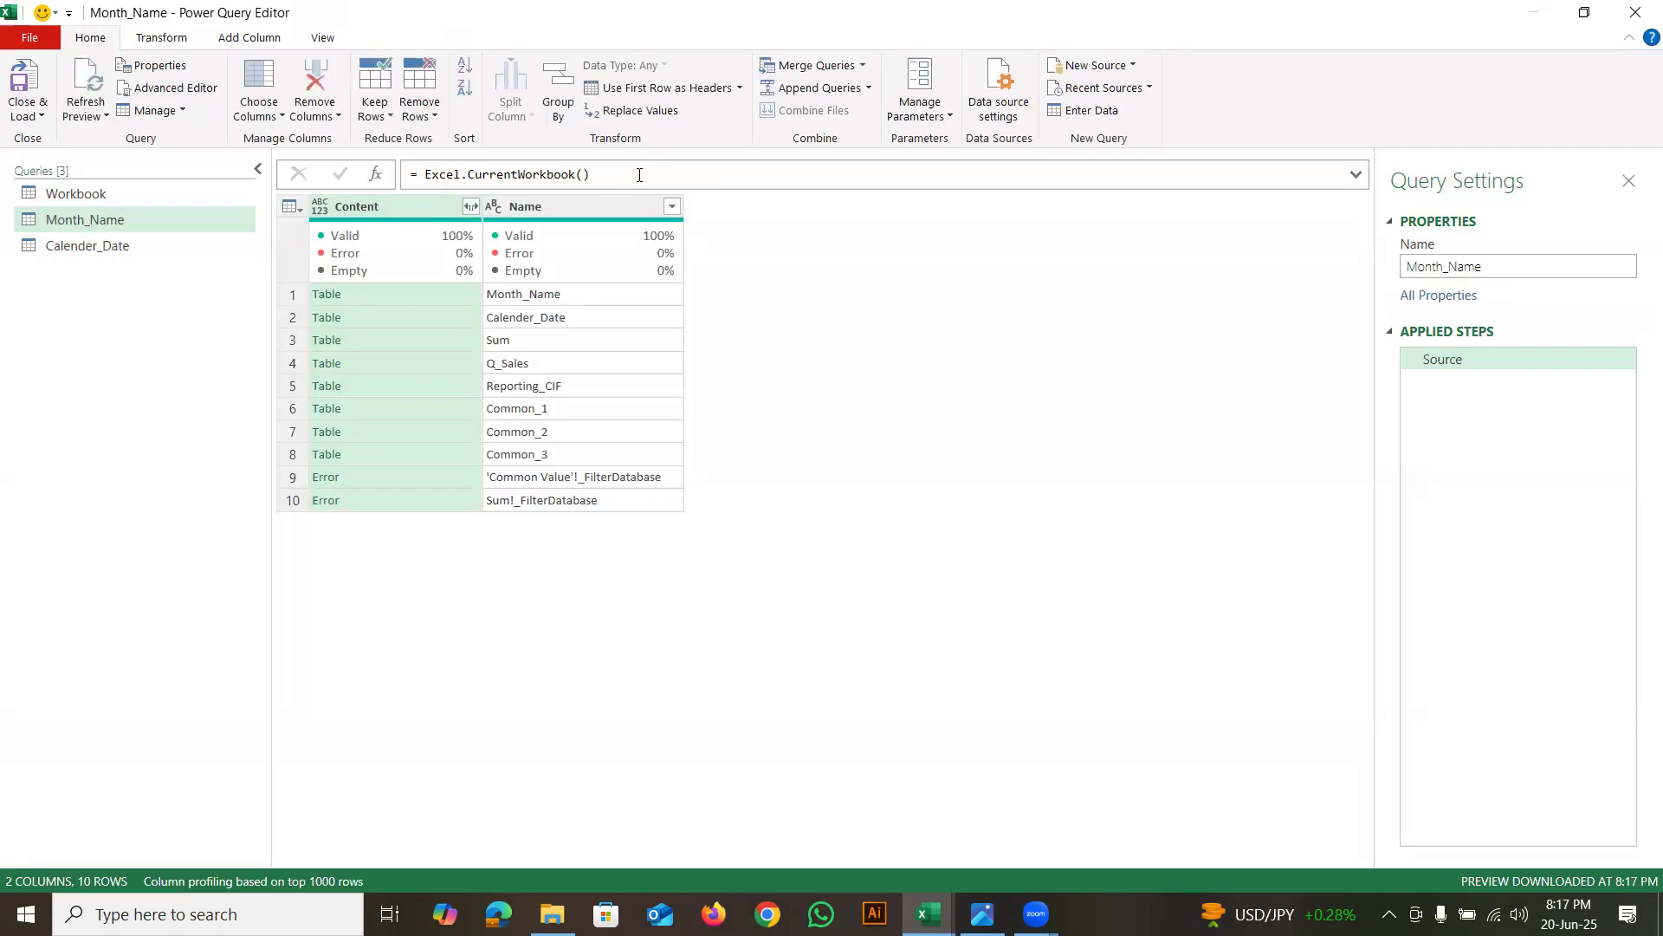
Complete the Month_Name query's source formula as = Excel.CurrentWorkbook(){[Name="Month_Name"]}[Content]
left_click(610, 173)
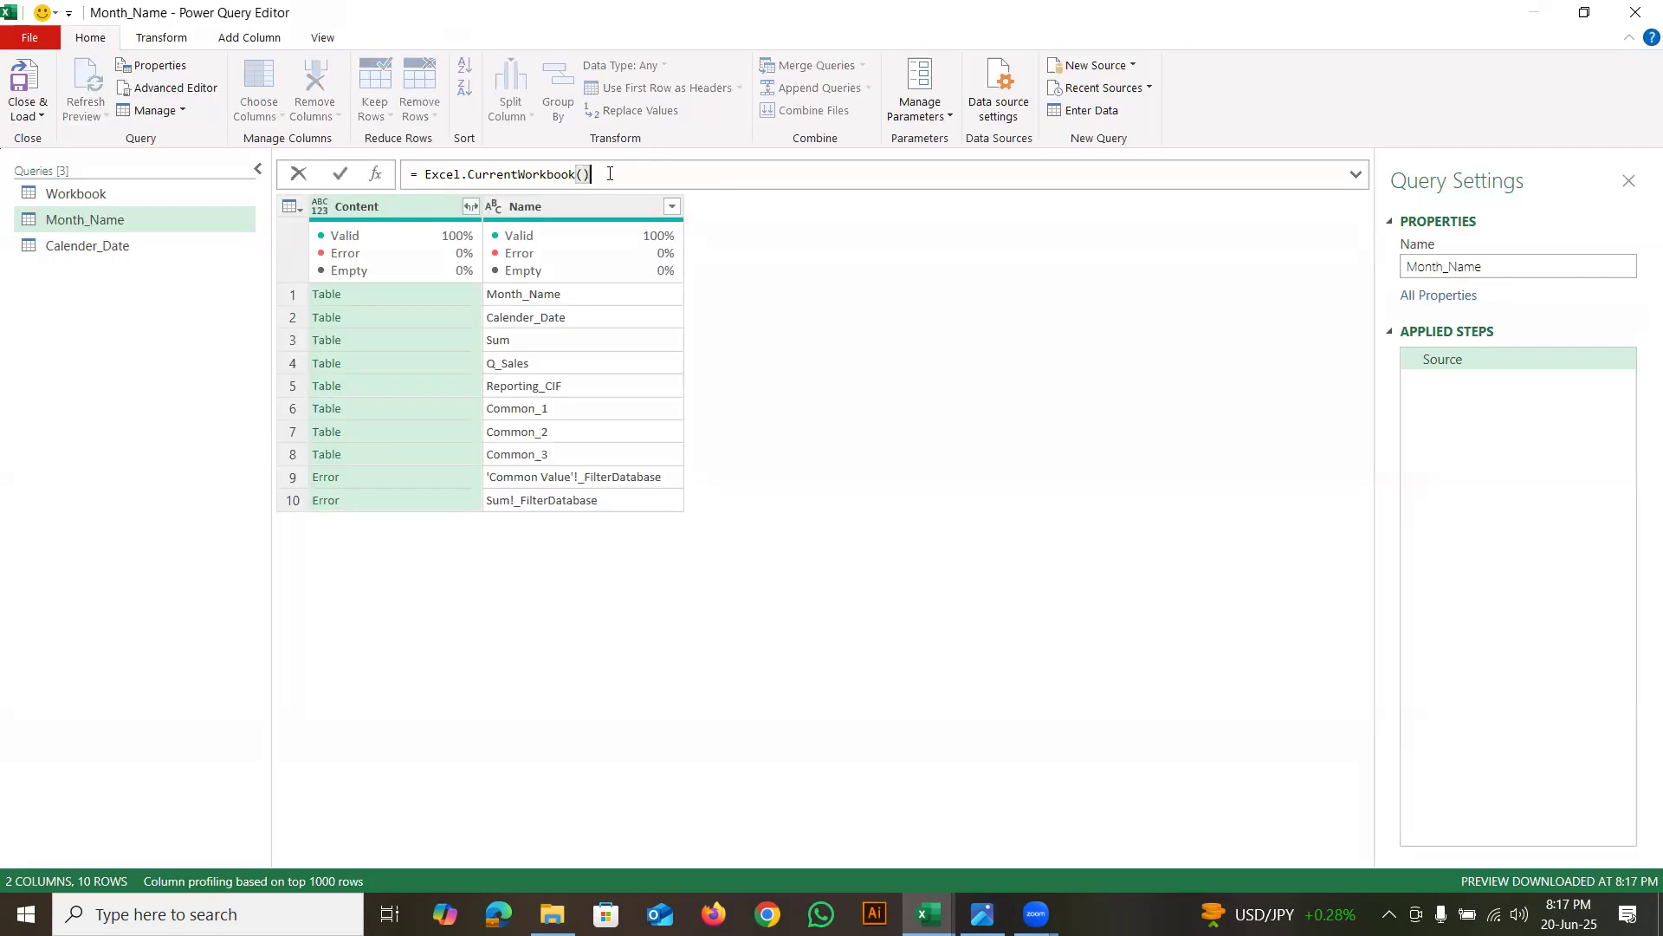
type("{0")
key("BackSpace")
type("[Name=\"Month_Name")
left_click(764, 172)
type("[Cone")
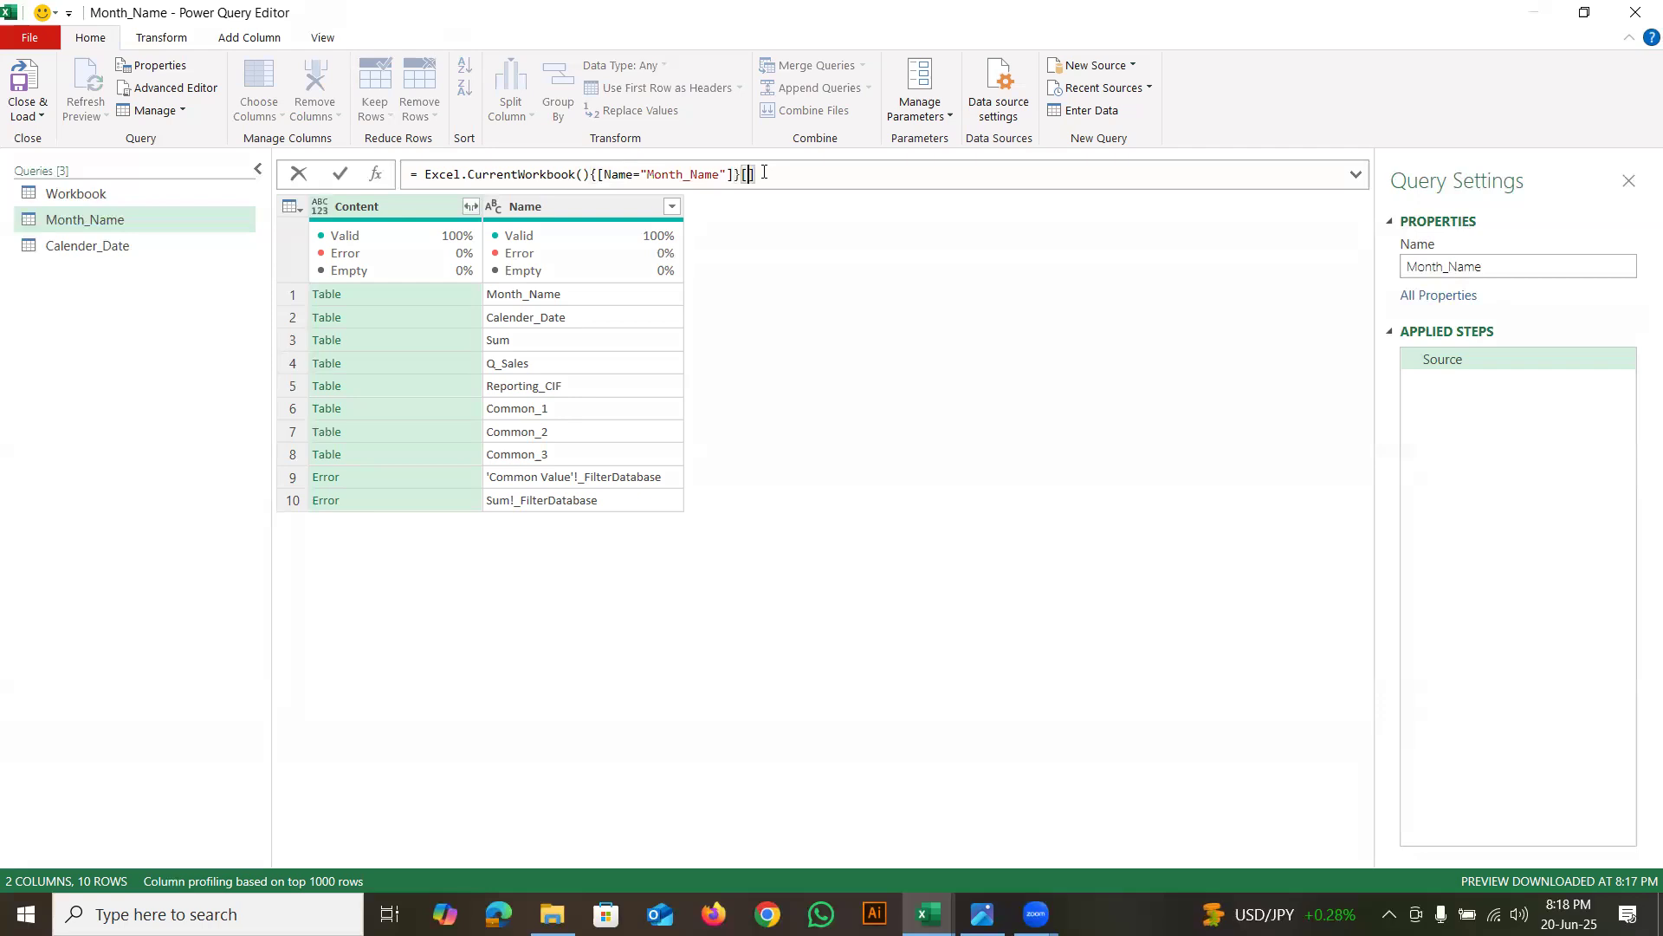
type("e")
type("ntent")
left_click(824, 173)
key("Return")
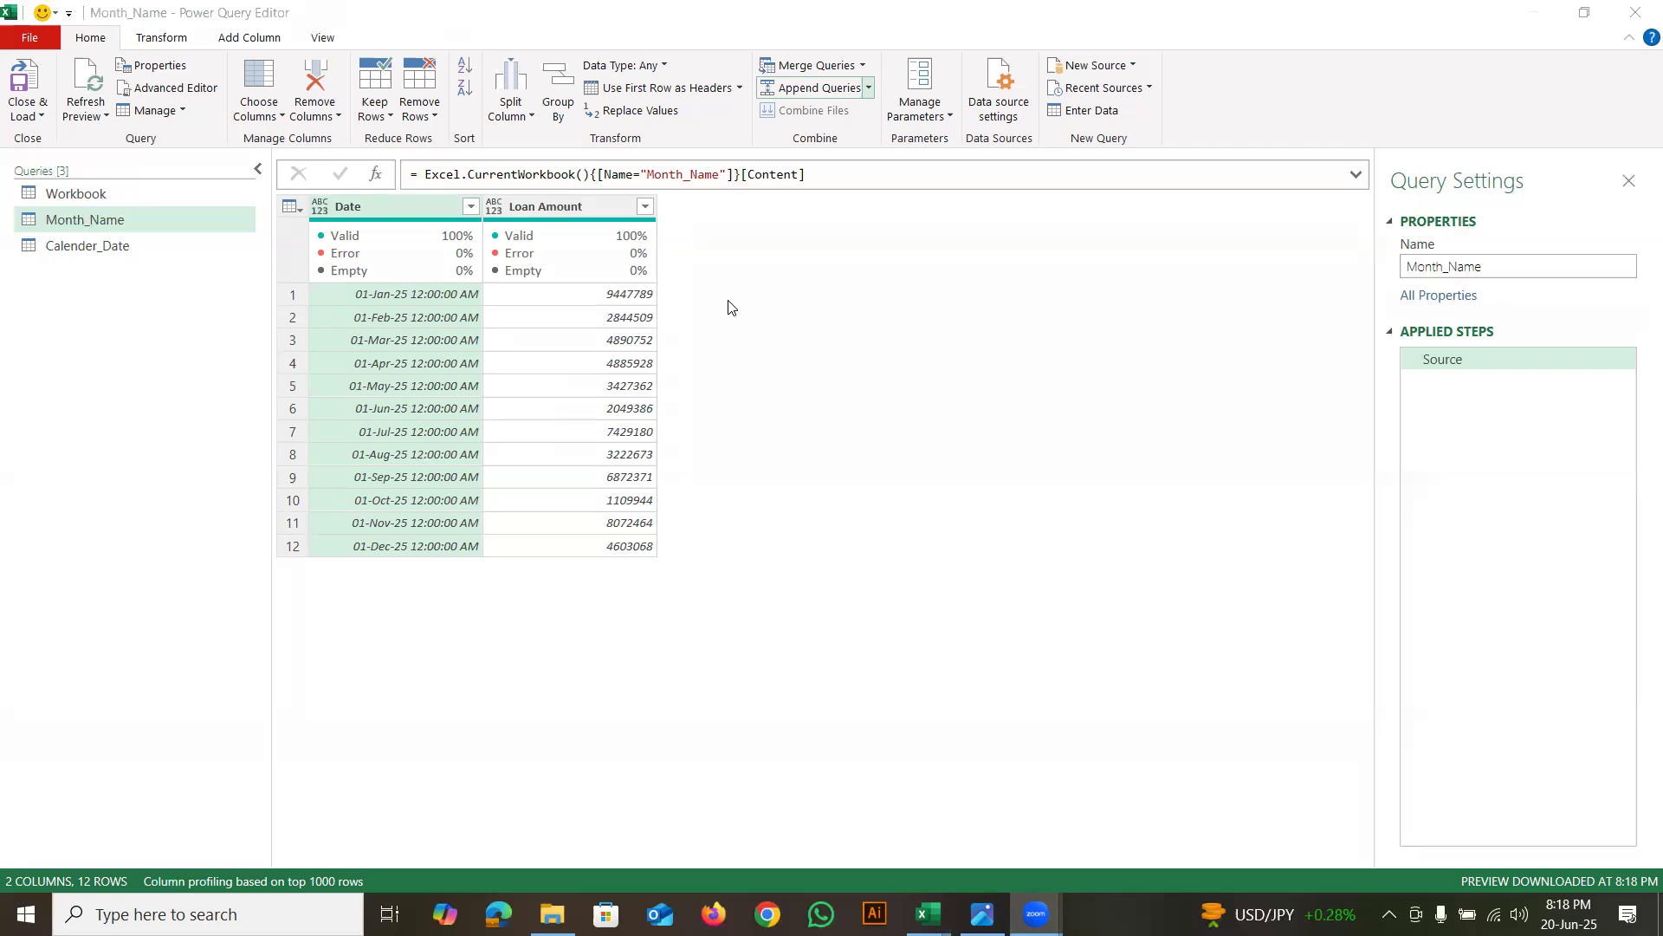
Create a blank query and set its source formula to the number list = {1..100}
left_click(82, 287)
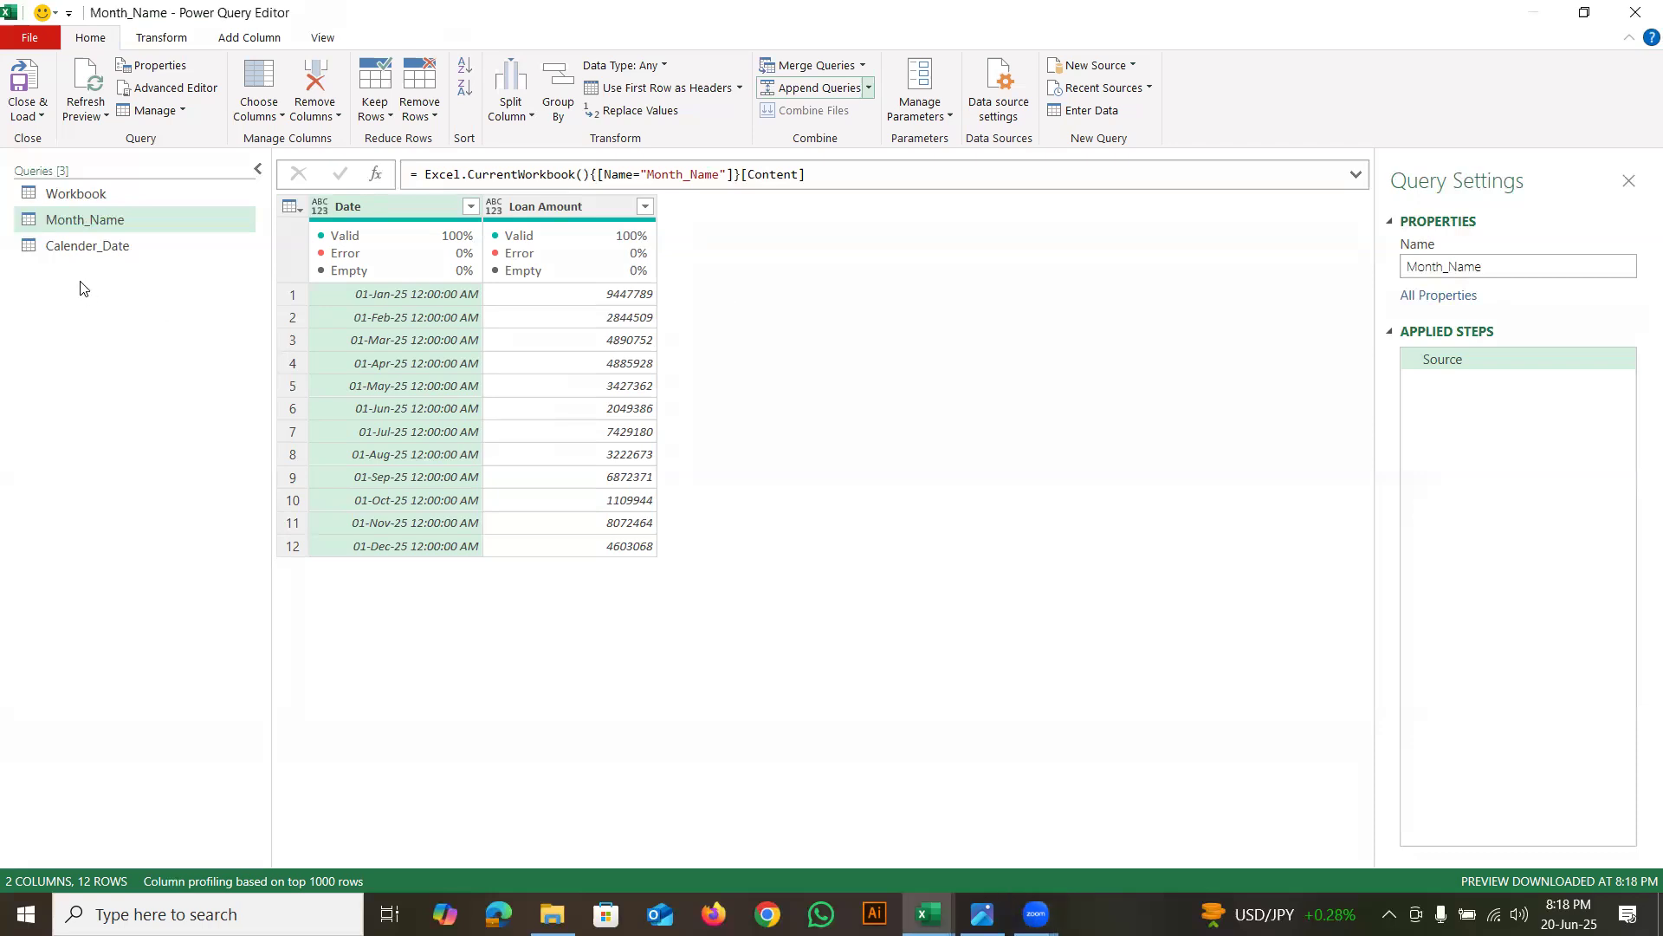
right_click(82, 288)
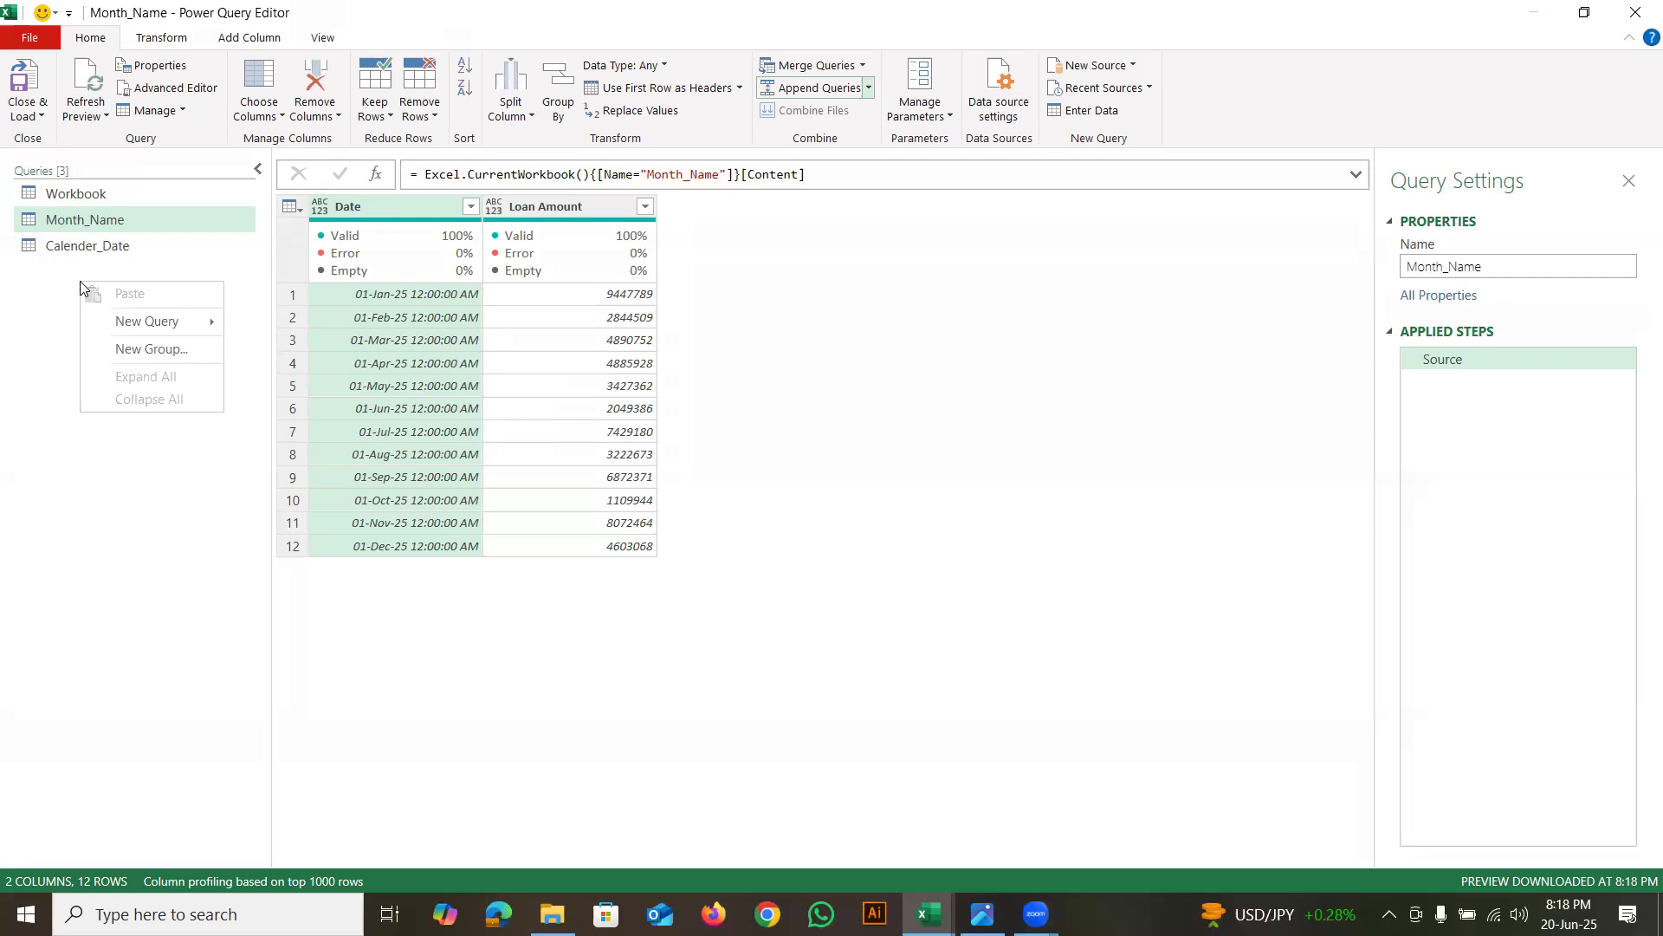
mouse_move(172, 322)
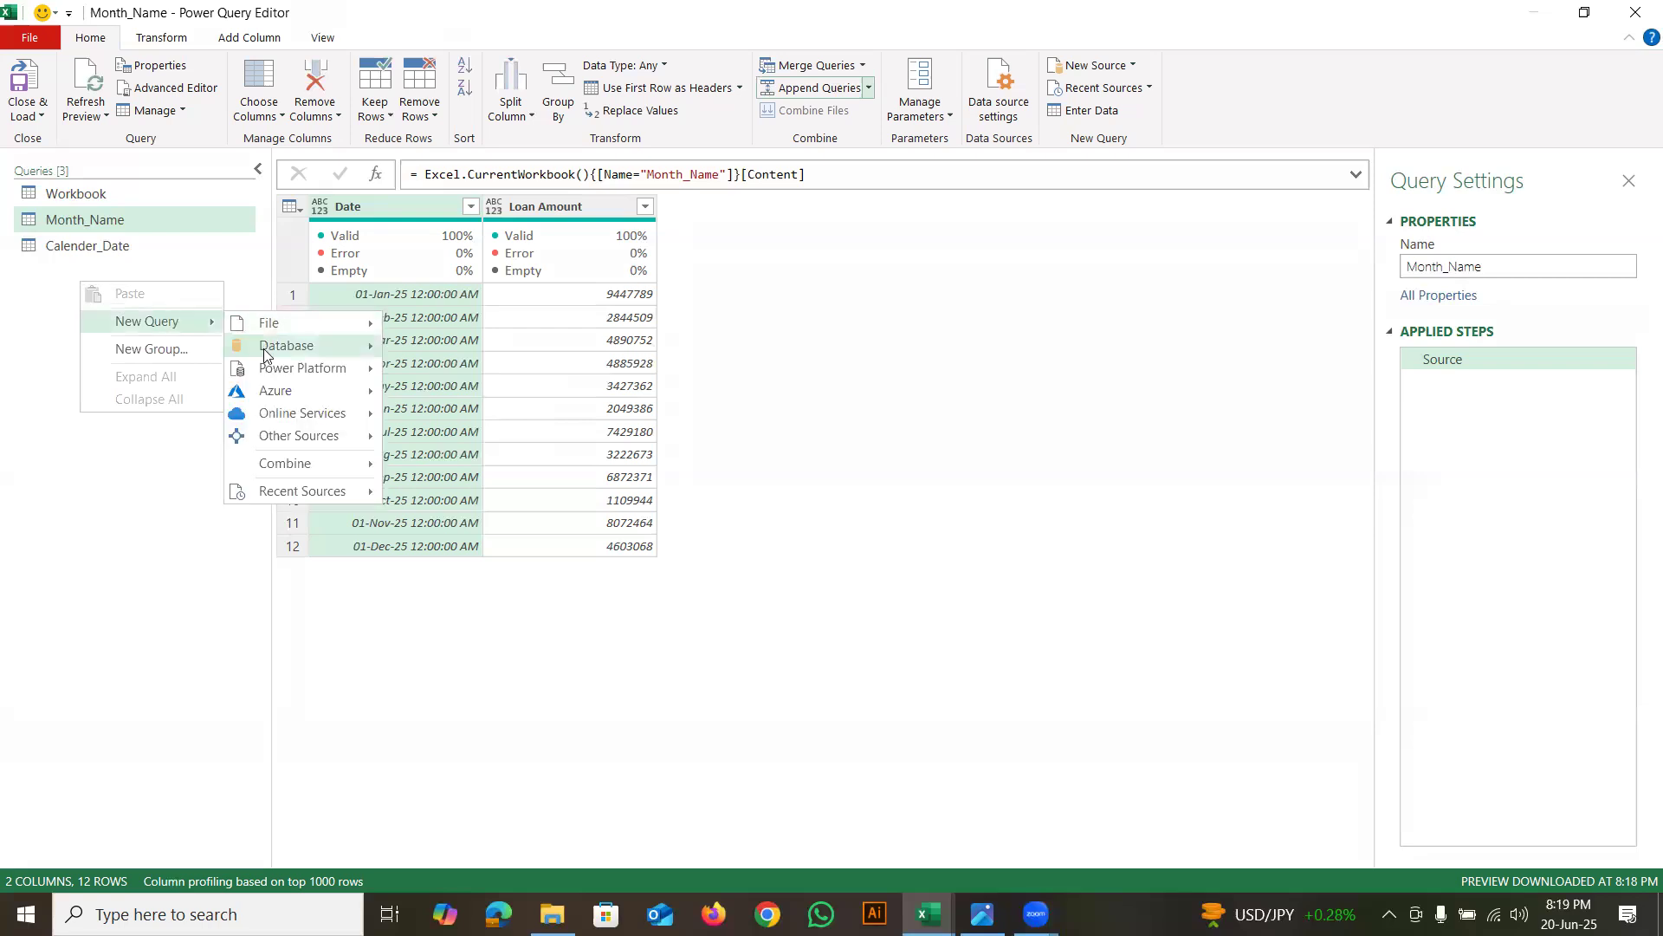
mouse_move(316, 435)
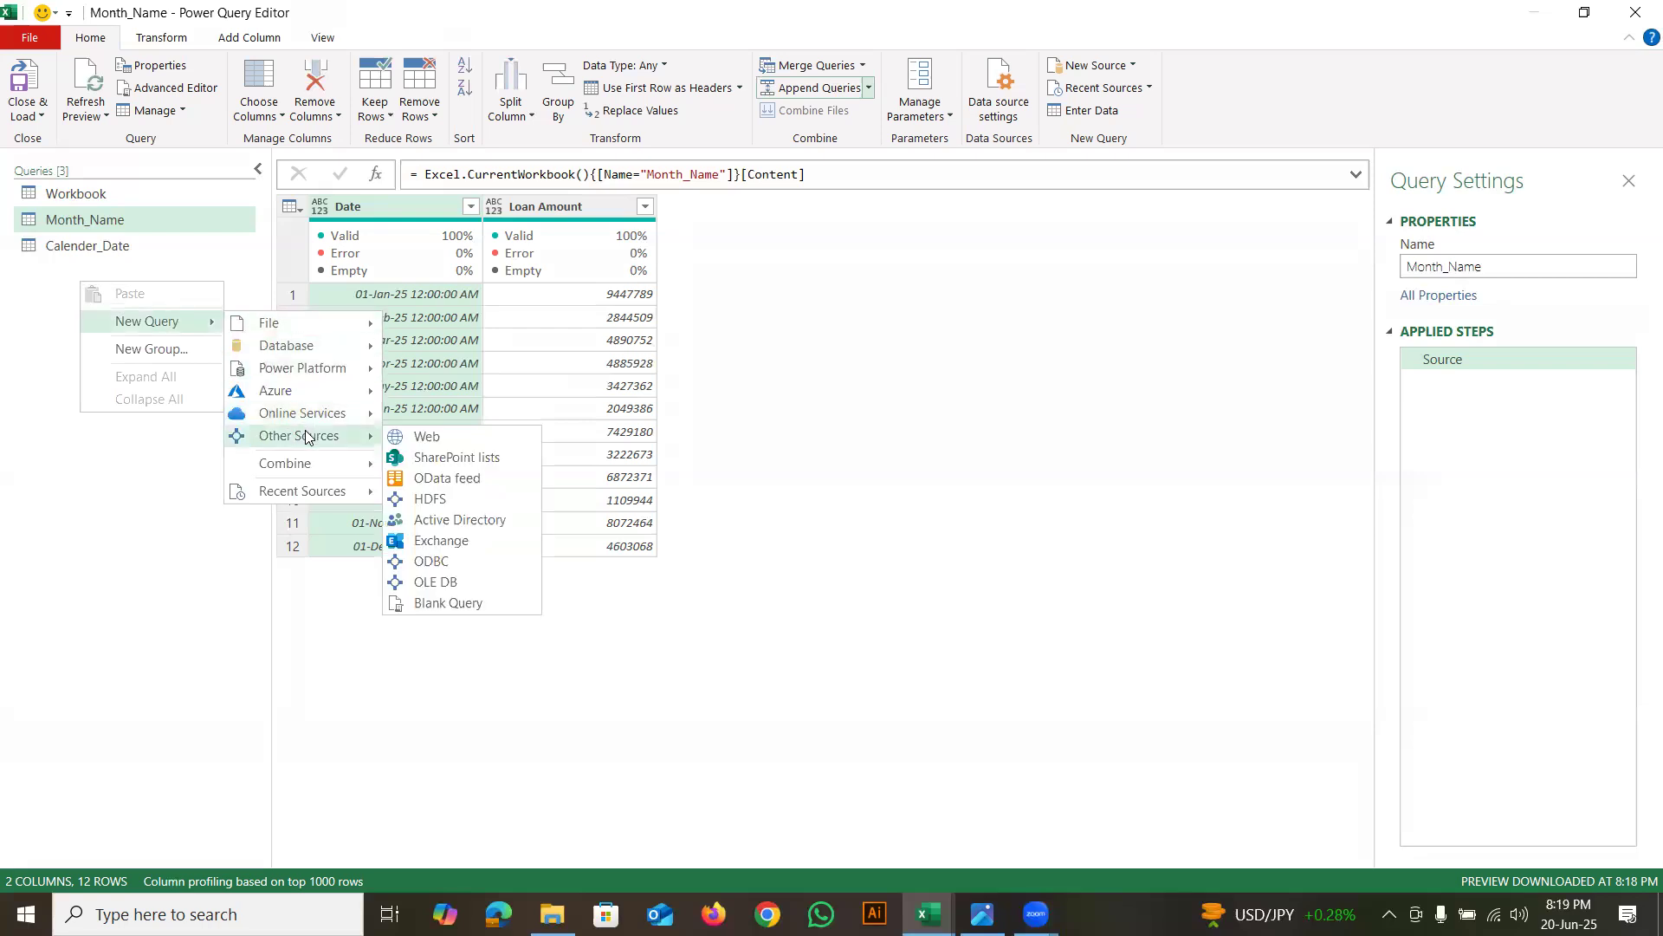
left_click(465, 605)
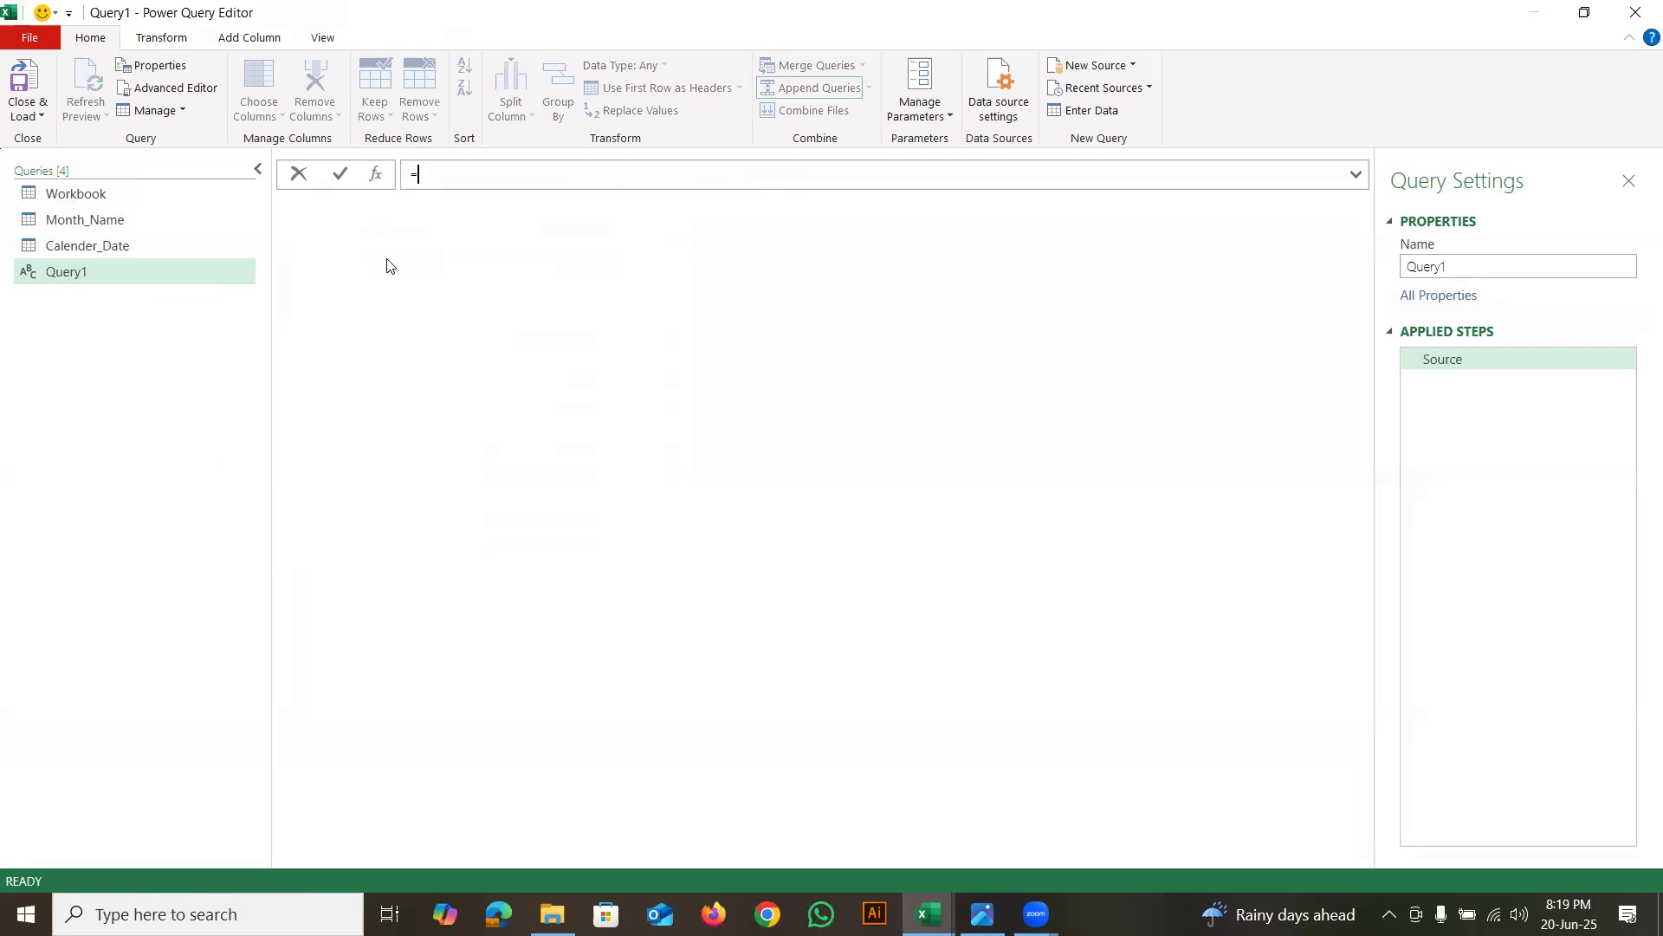
type("{")
type("1..100")
left_click(493, 176)
key("Return")
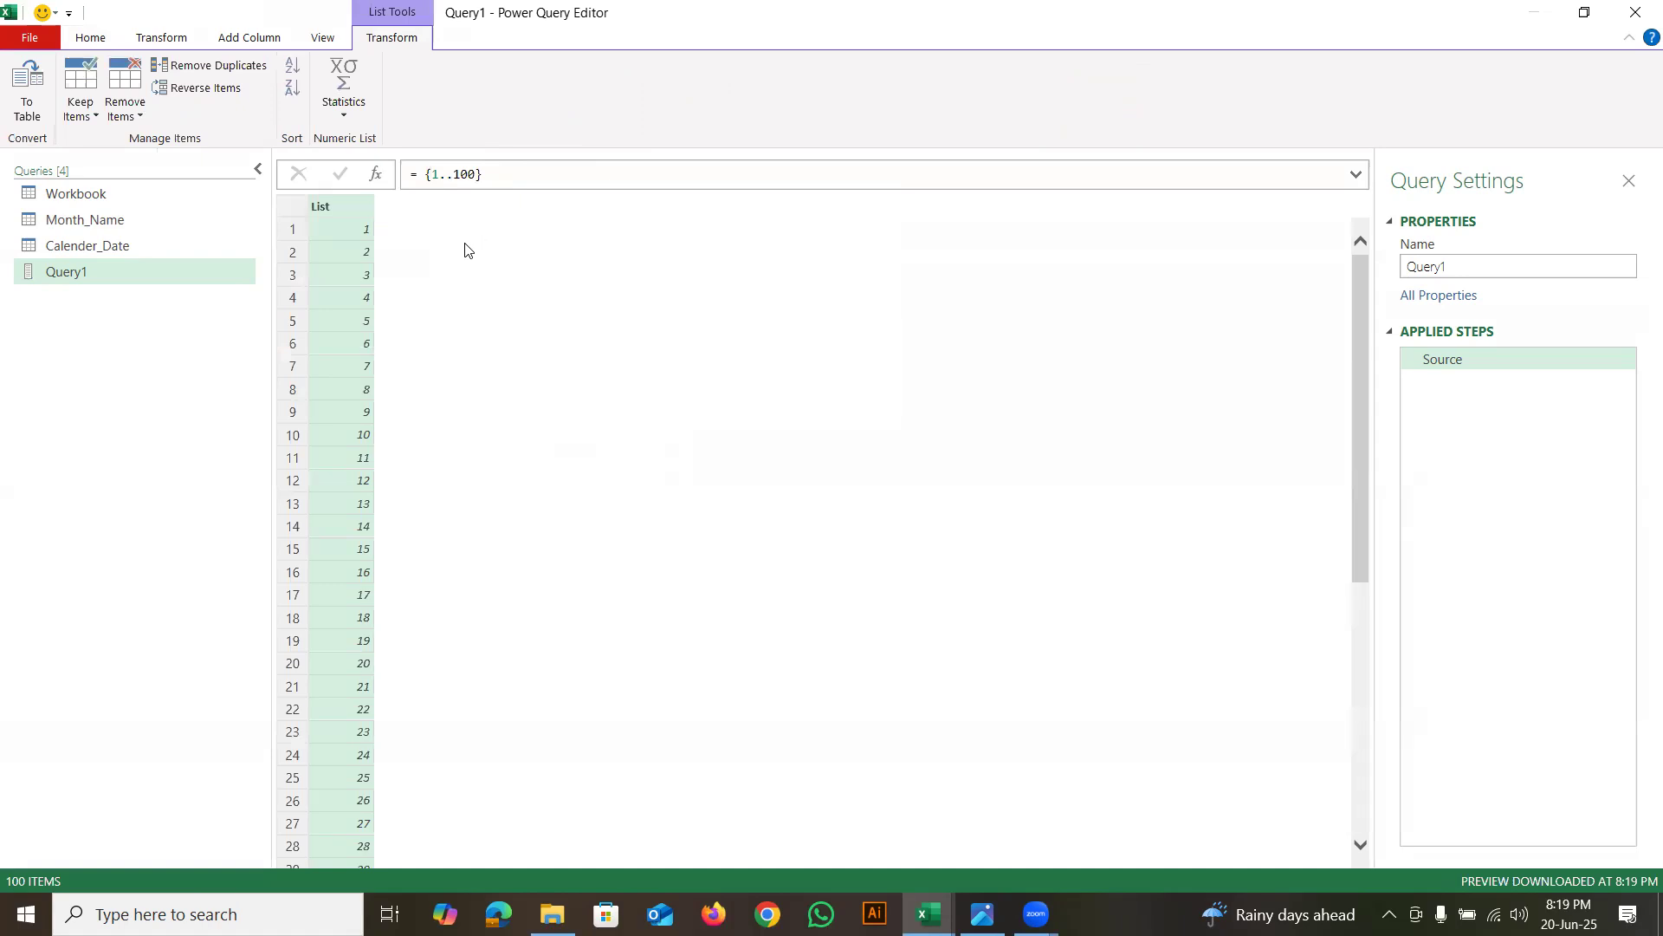
Examine the 1..100 range inside the braces of Query1's source formula and its Source step
left_click(433, 173)
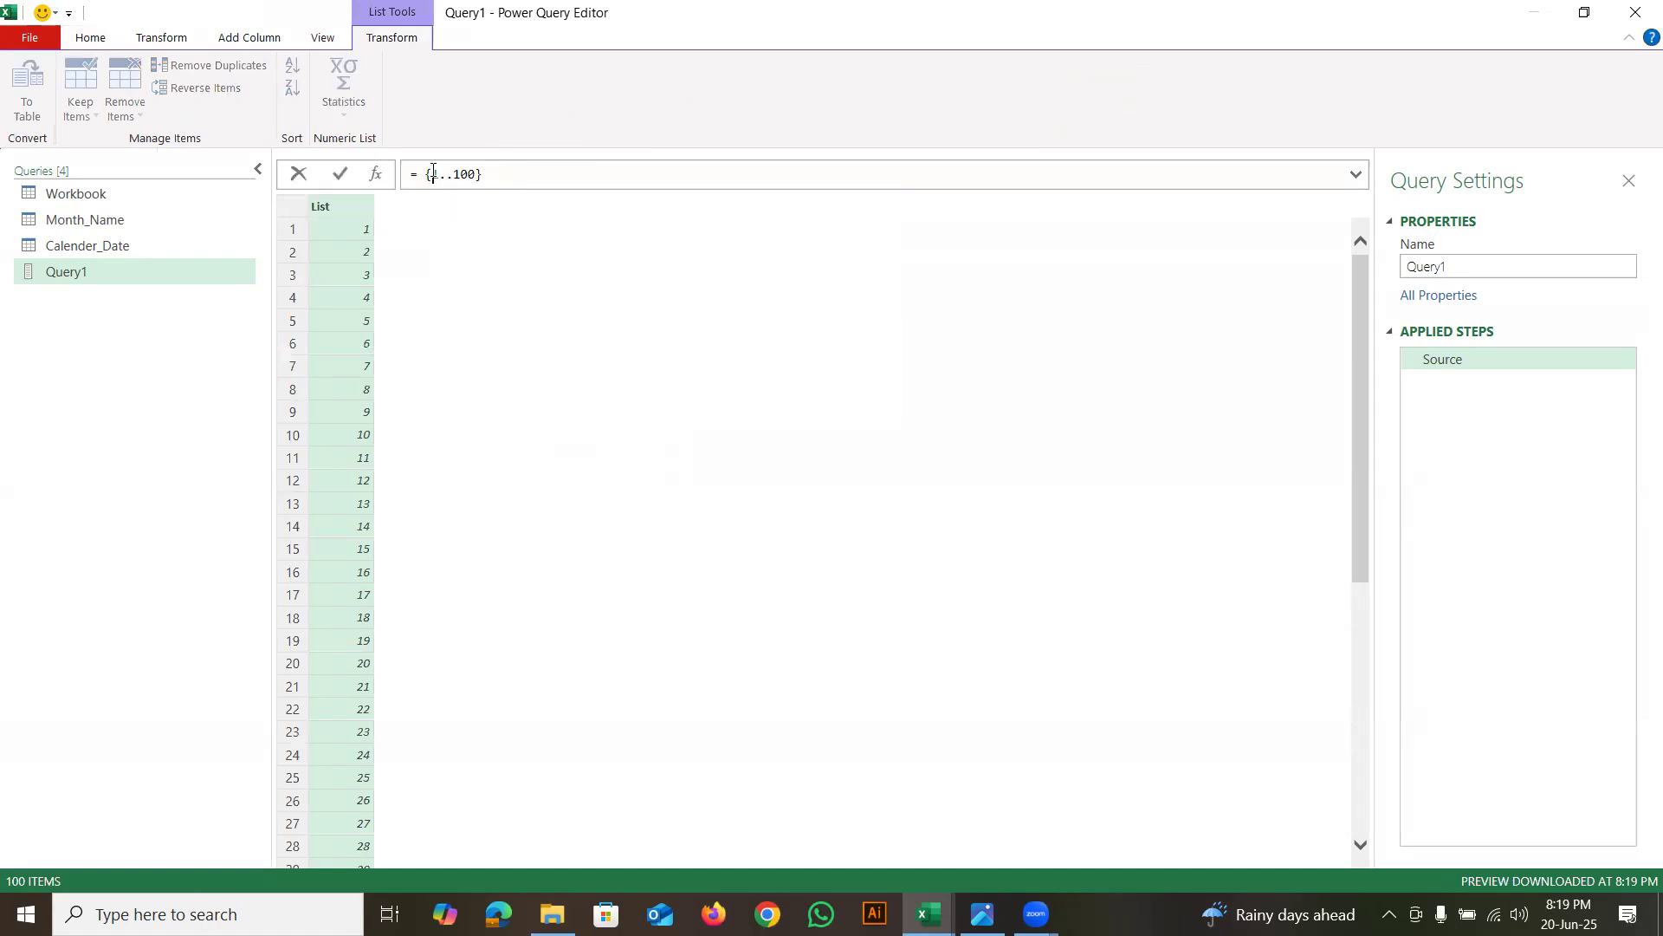
left_click(478, 174, "shift")
left_click(554, 259)
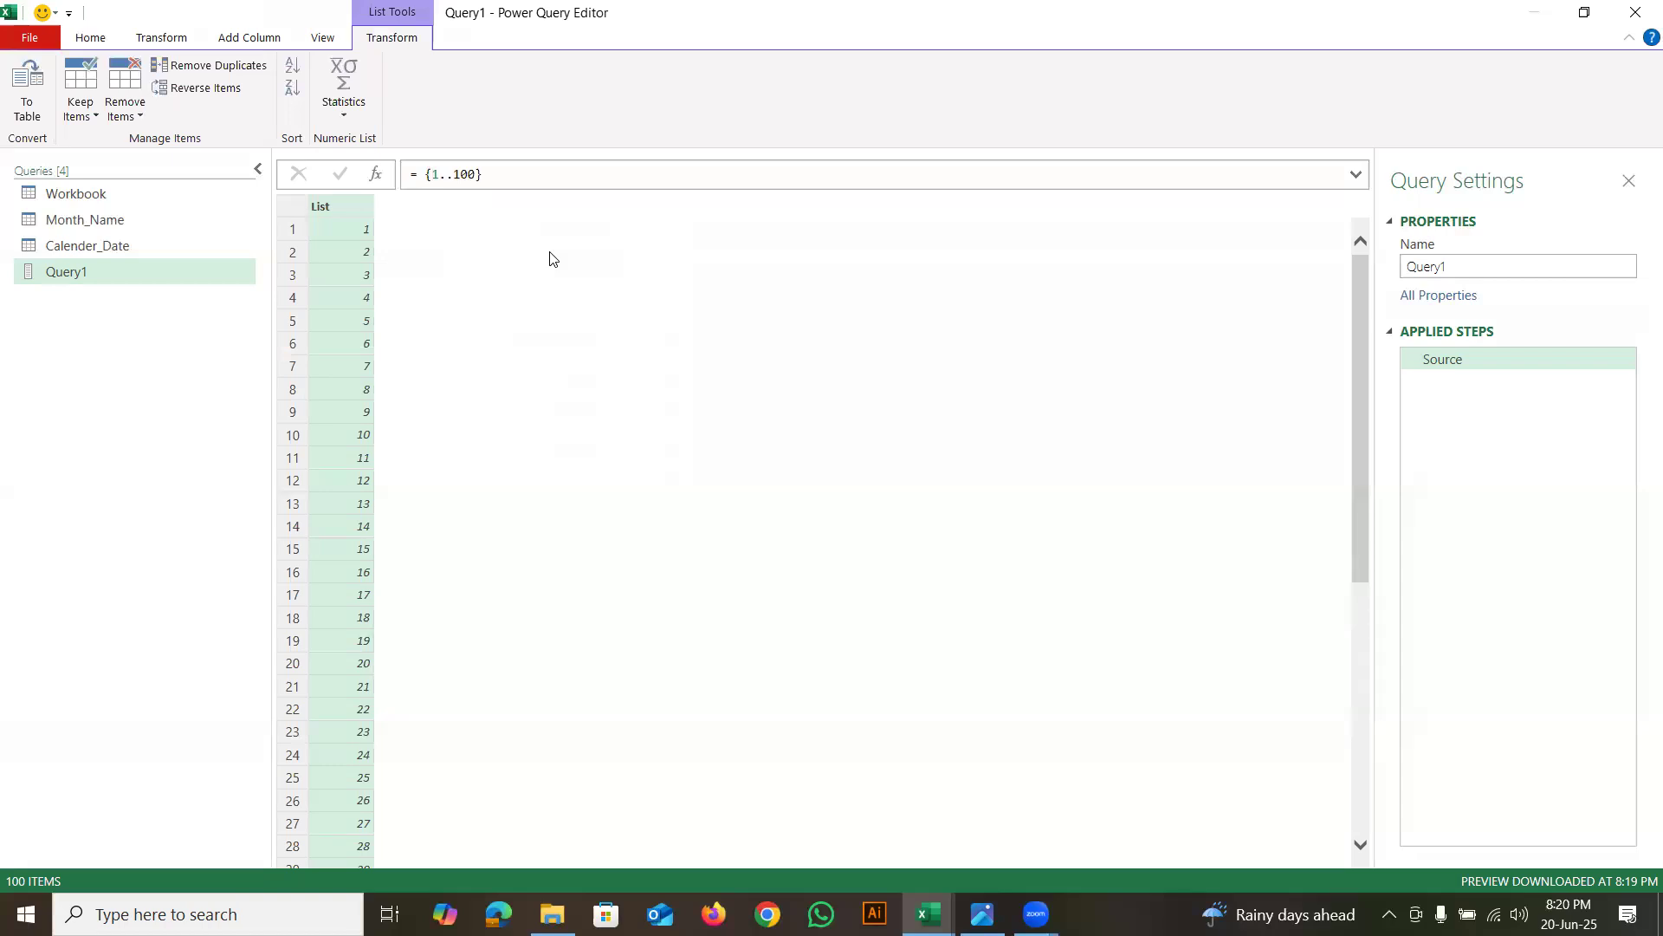
left_click(439, 174)
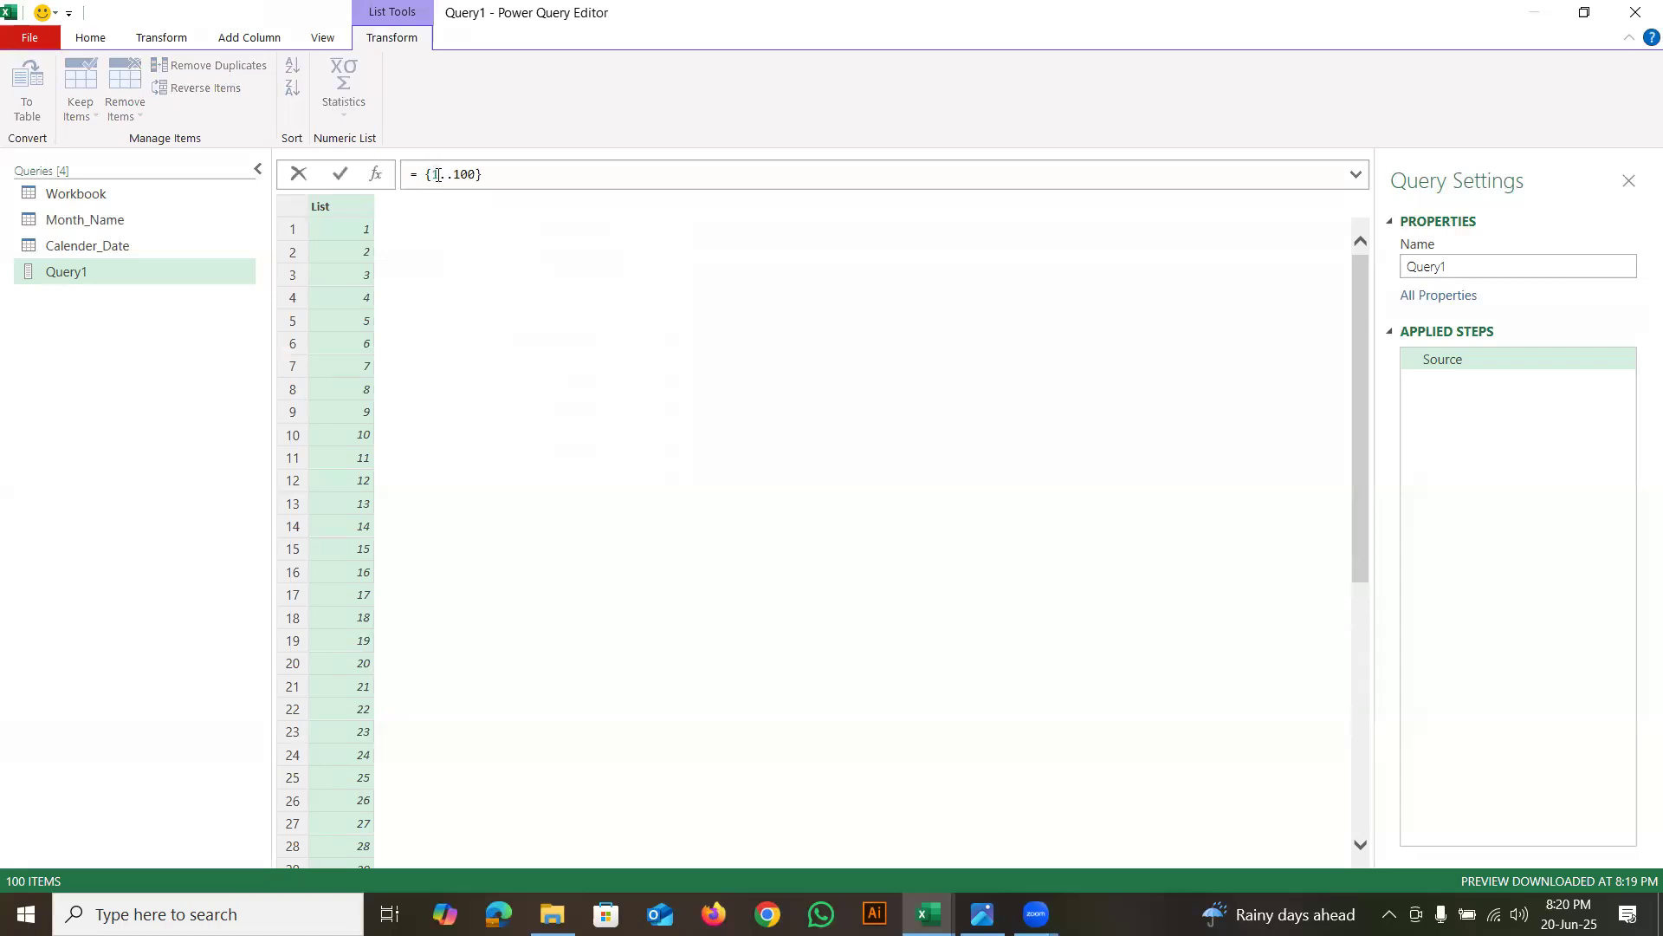
left_click(539, 233)
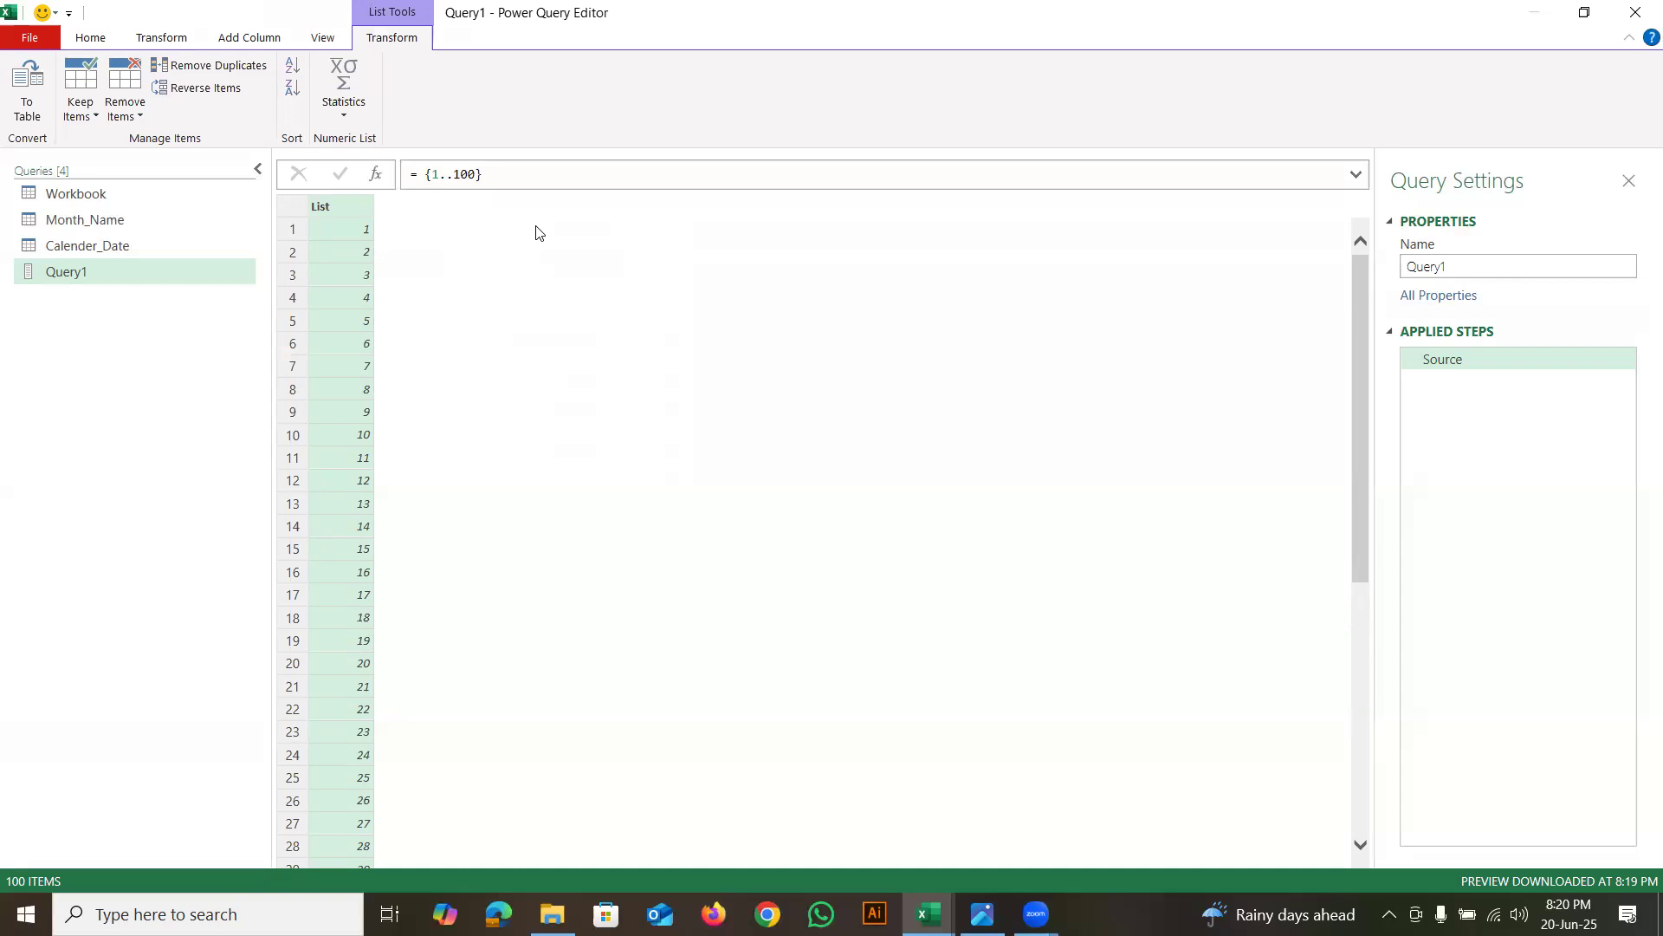
key("ctrl+2")
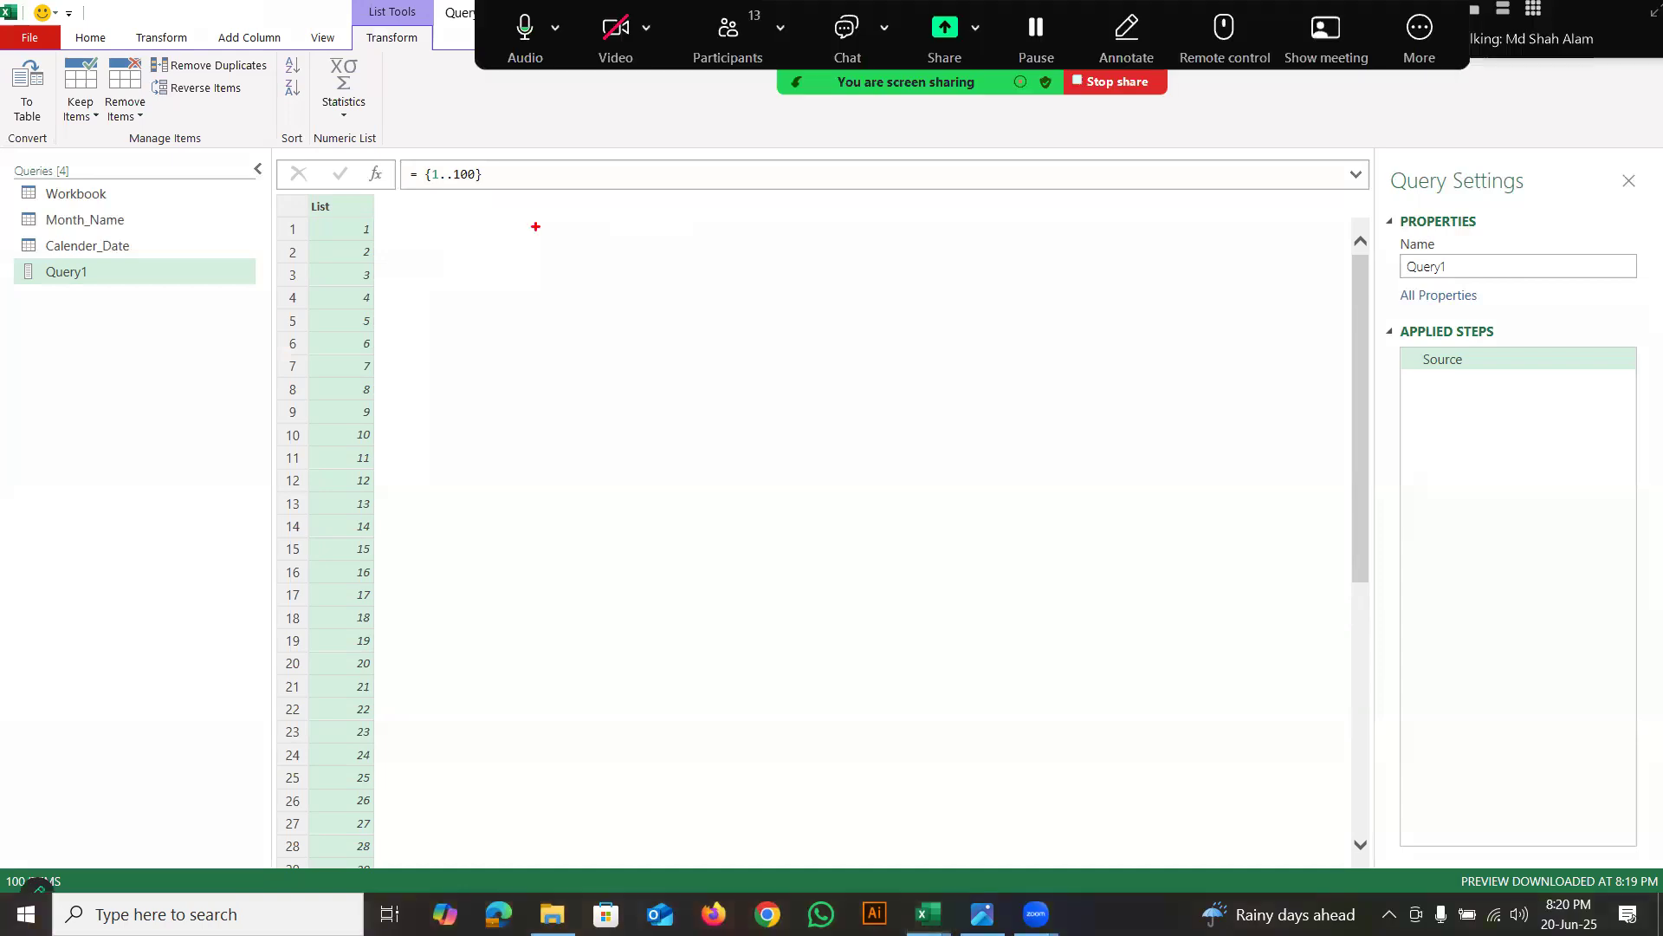
mouse_move(1527, 342)
left_mouse_down()
mouse_move(1405, 320)
mouse_move(1499, 394)
mouse_move(1483, 319)
left_mouse_up()
mouse_move(387, 149)
left_mouse_down()
mouse_move(501, 140)
mouse_move(492, 206)
mouse_move(502, 134)
left_mouse_up()
key("Escape")
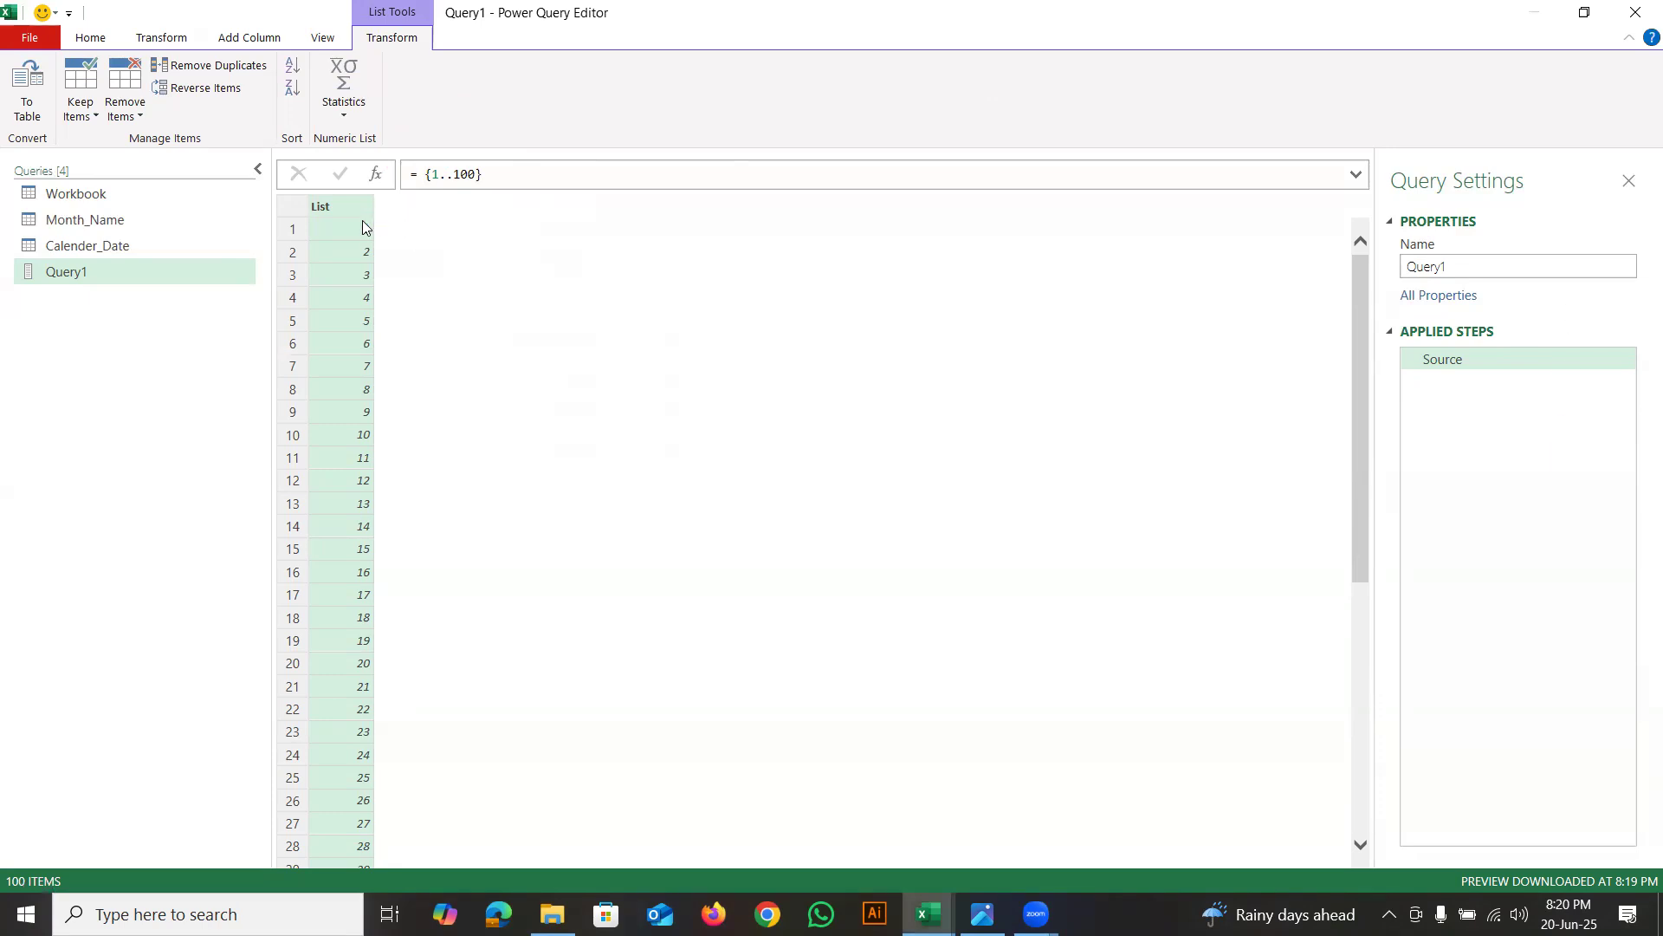
Replace the 1..100 range in Query1's source formula with two comma-separated names as quoted text items
left_click(437, 180)
left_click(474, 172, "shift")
type("\"Shah")
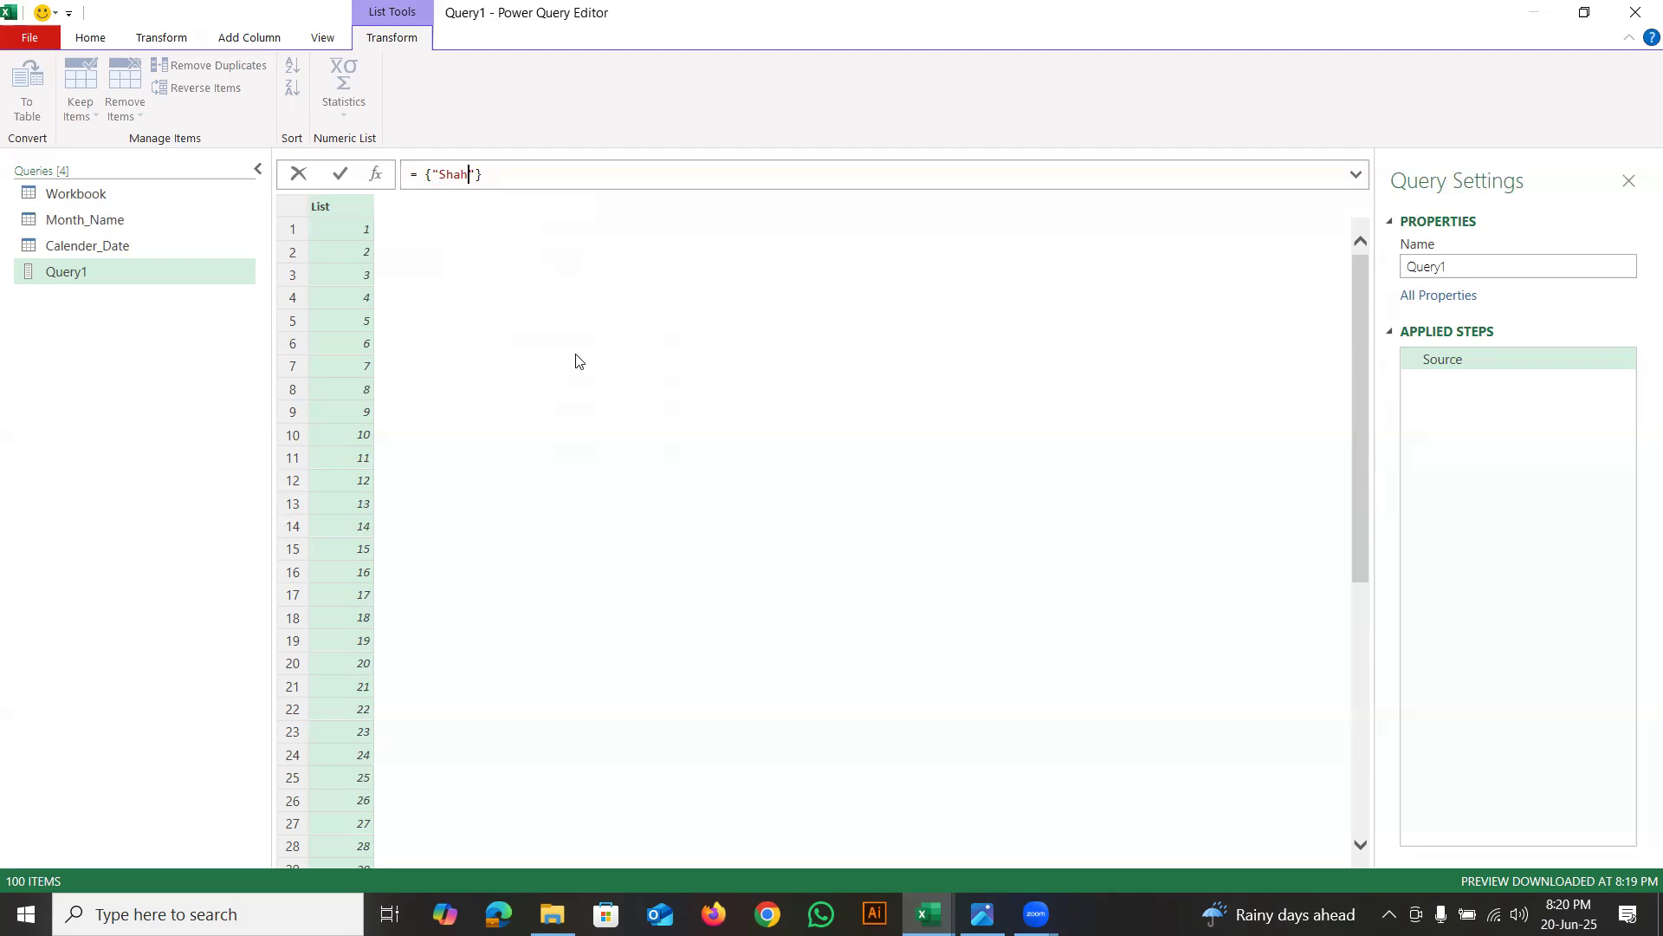
left_click(477, 174)
type(",\"Alam")
key("Return")
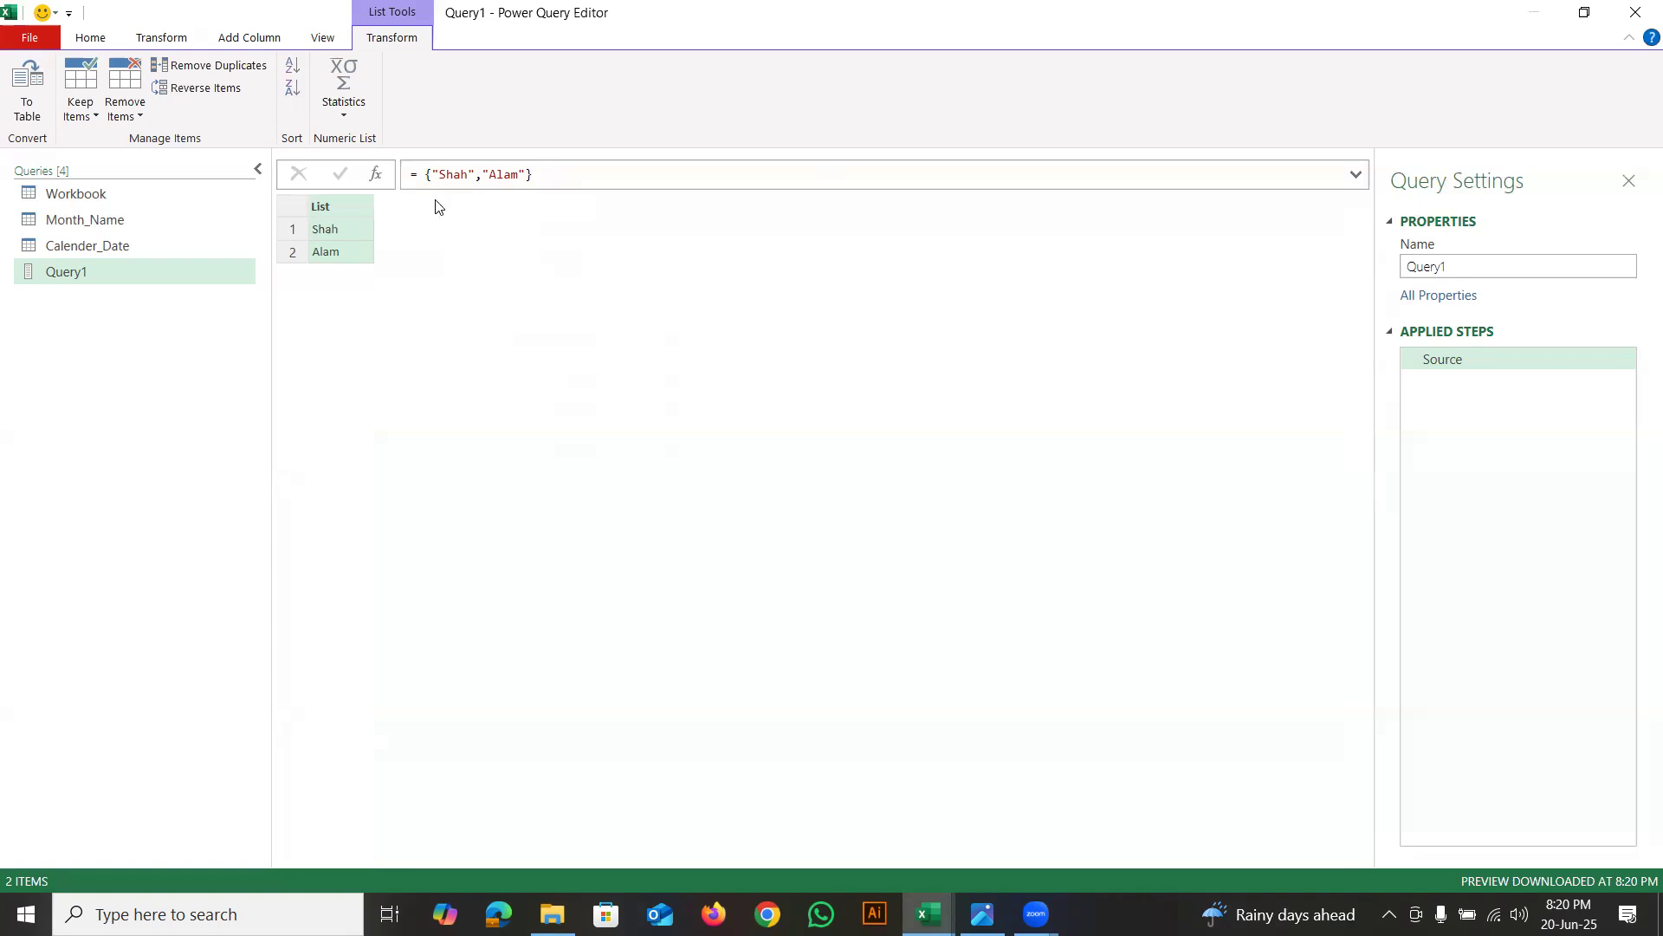
left_click(483, 175)
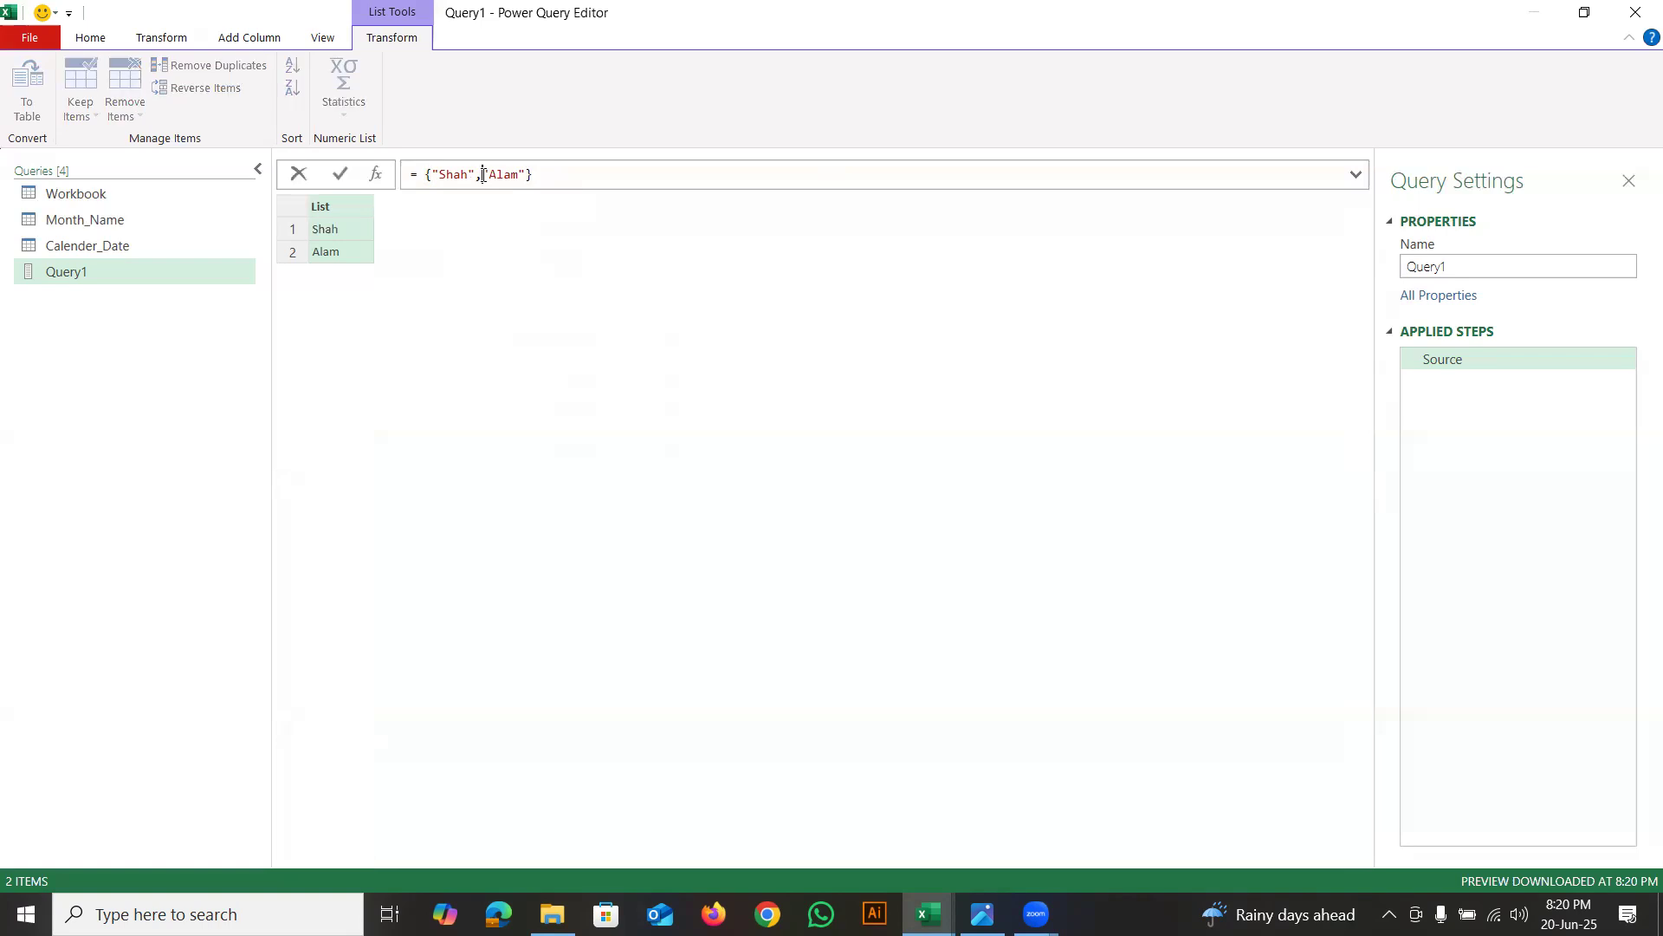
left_click(452, 258)
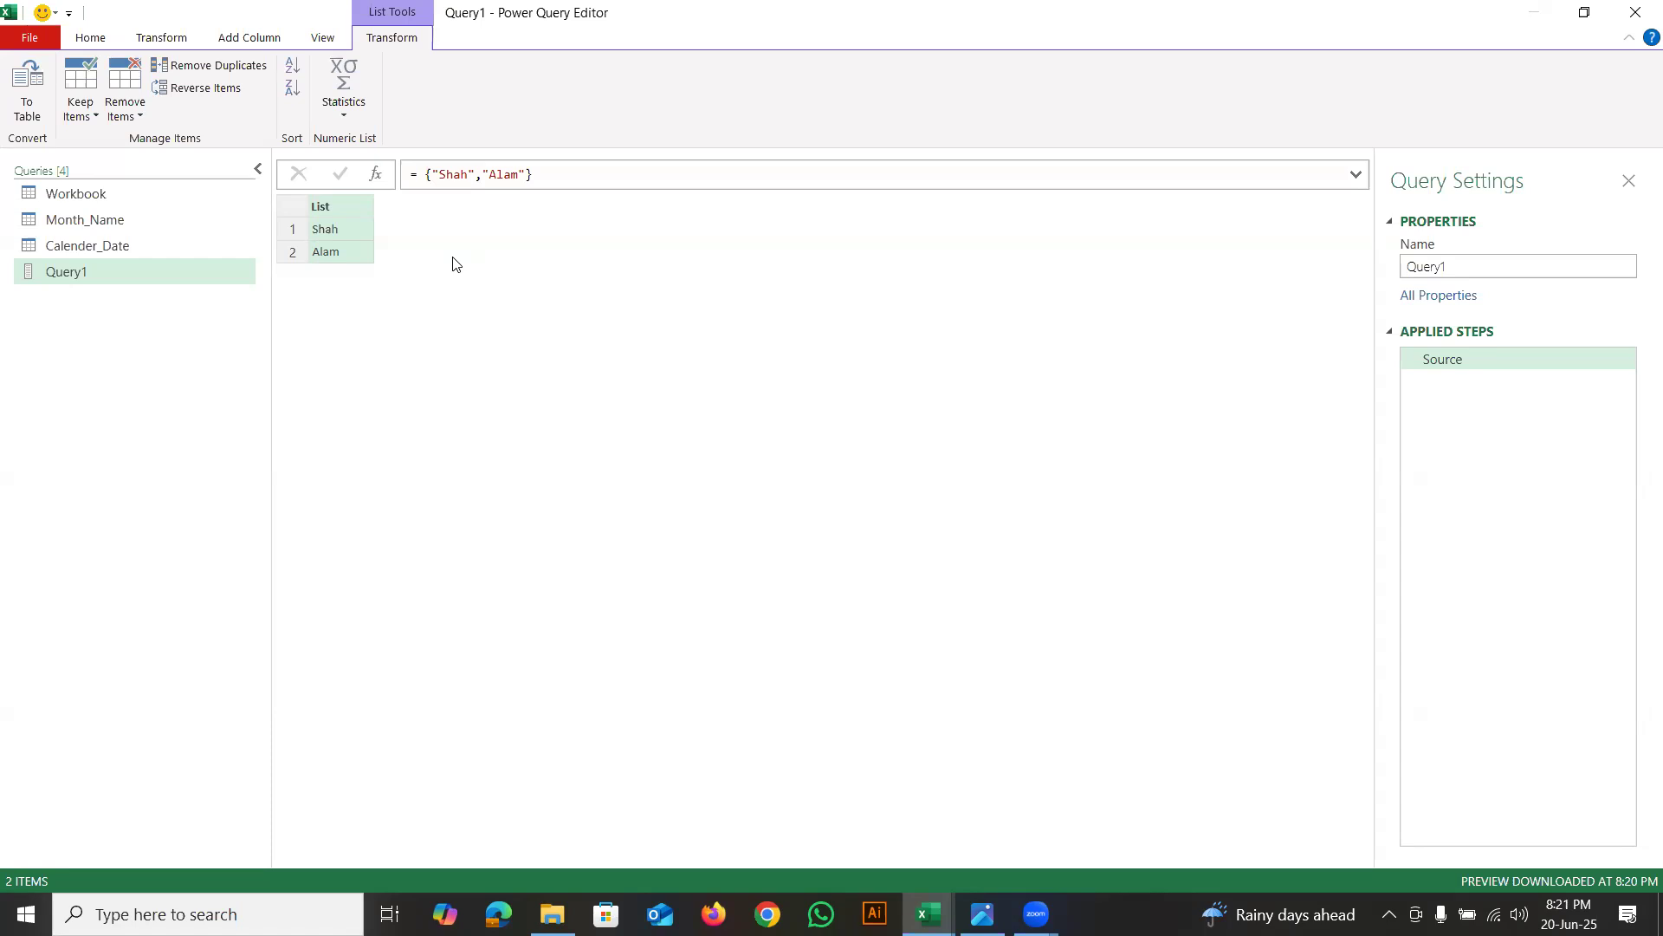
Convert Query1's list to a table without a delimiter, and delete the Converted to Table step
left_click(25, 99)
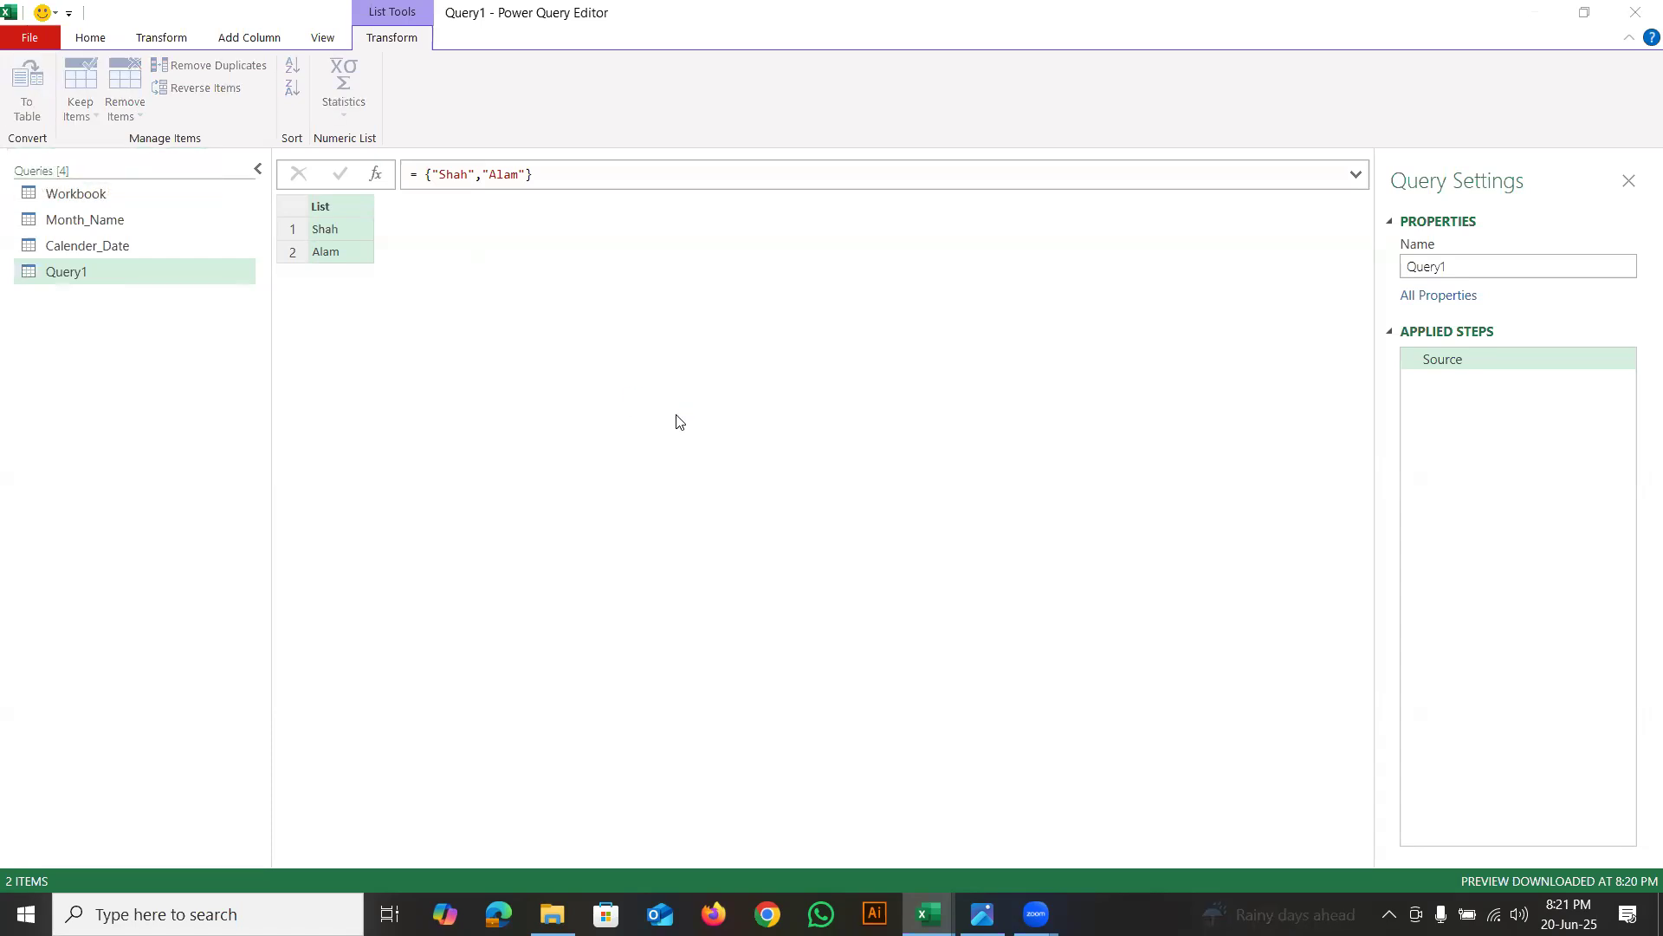
left_click(1065, 543)
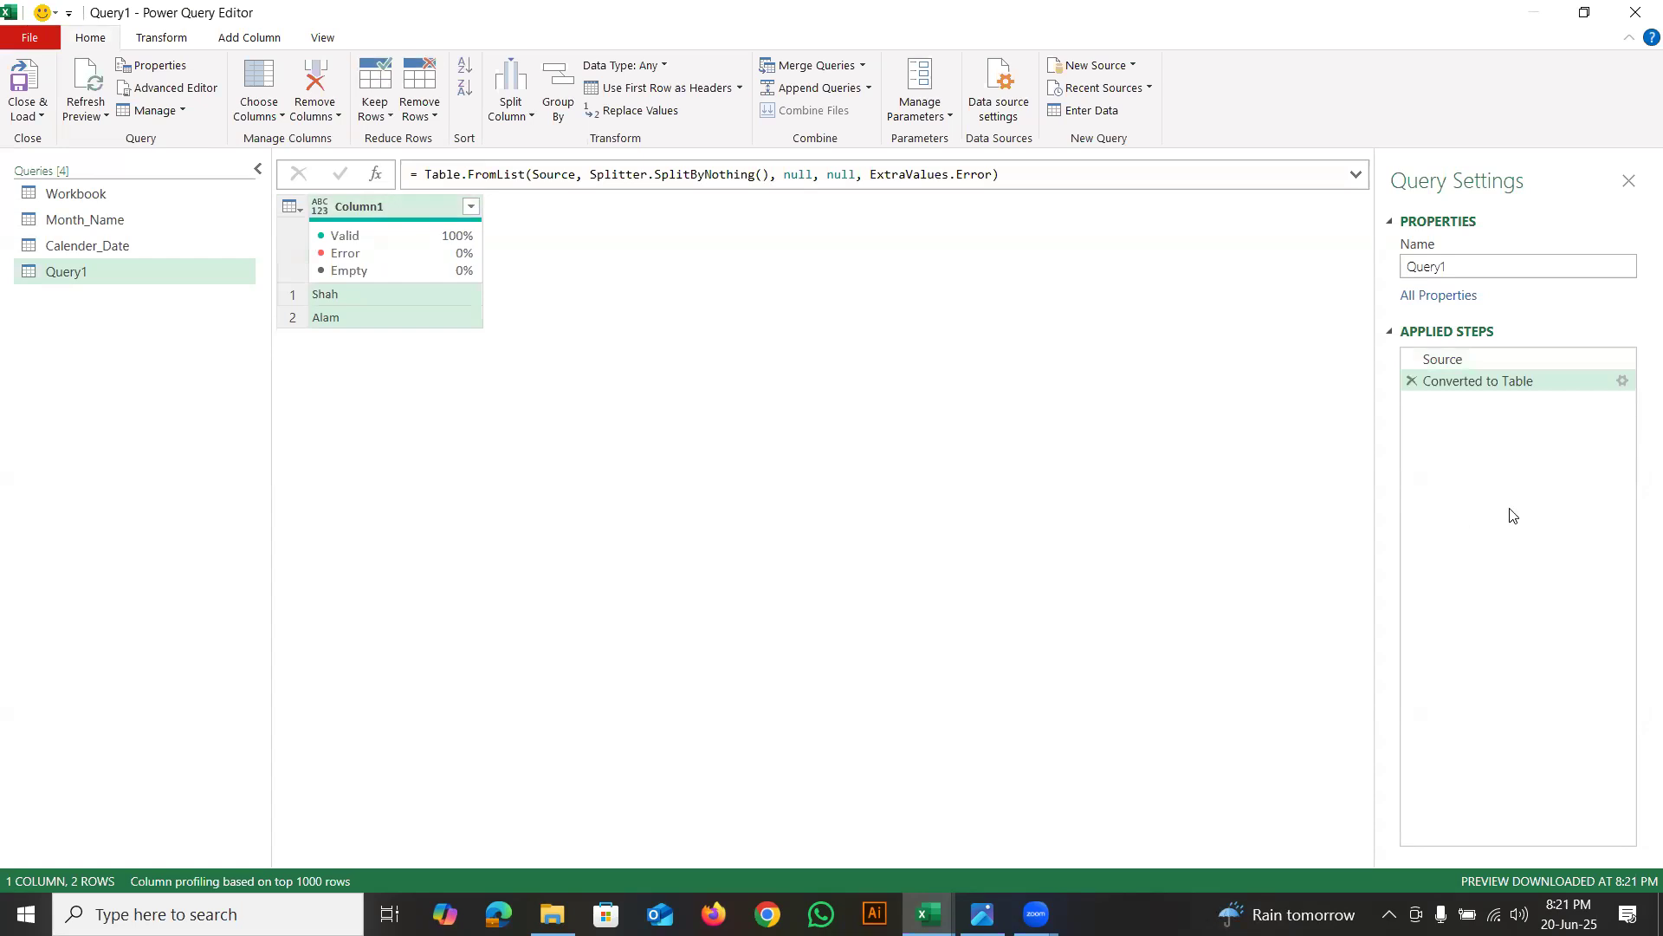
left_click(1413, 381)
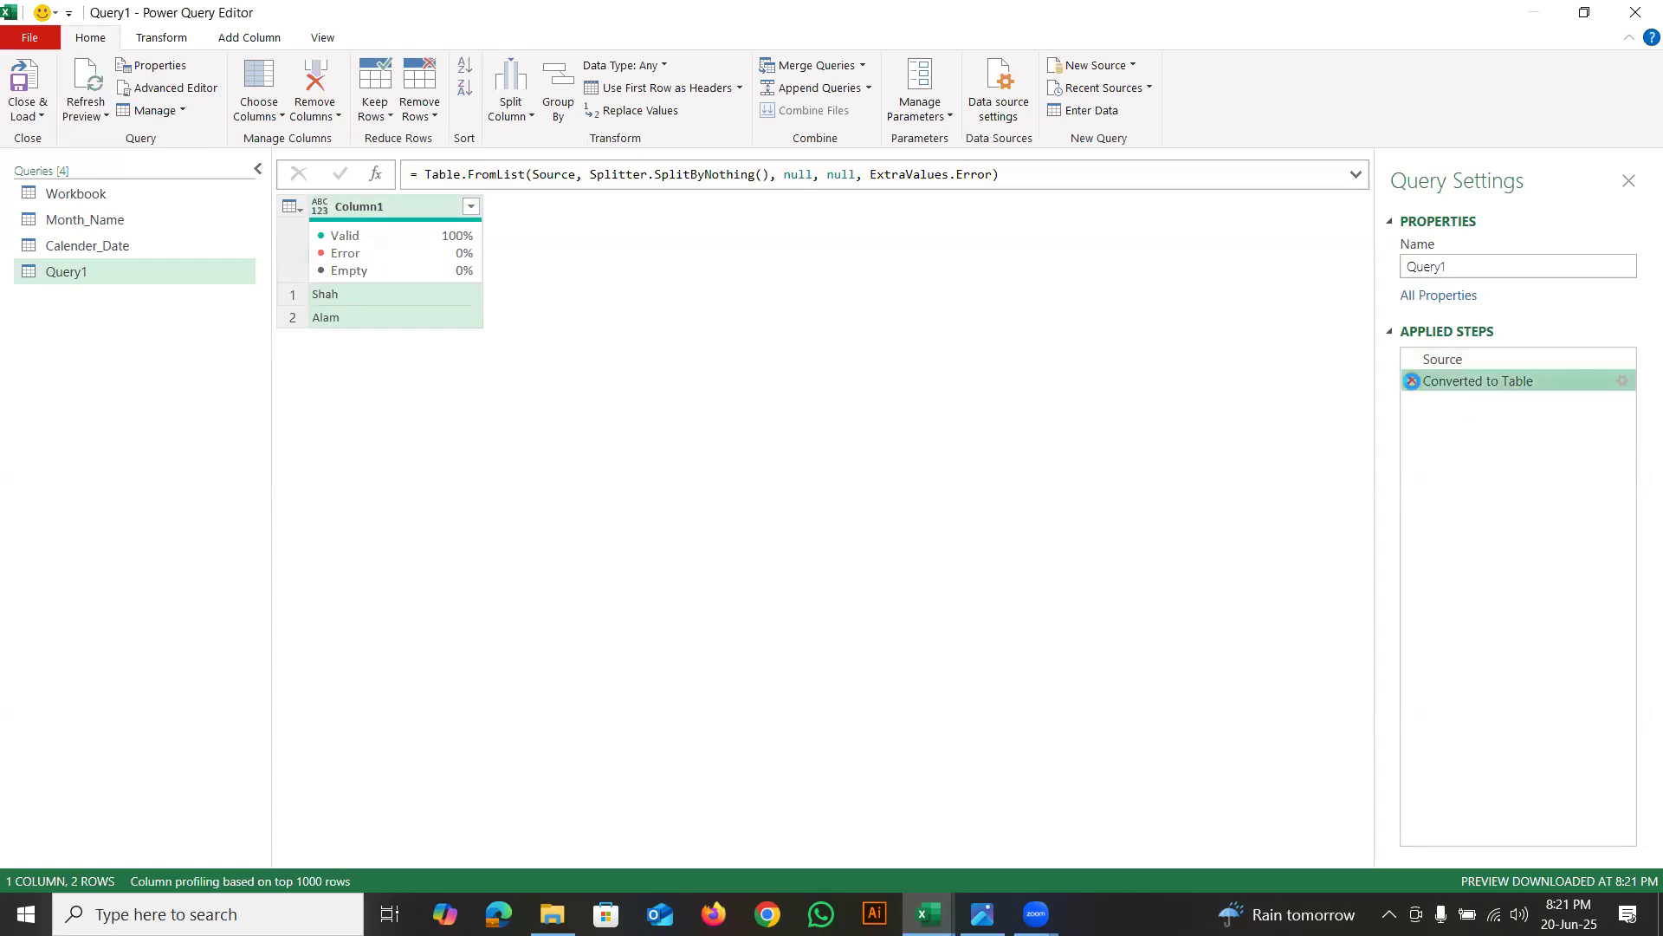
Put Query1's list on its own line as the first argument of an opened Table.FromList( call, followed by a comma
left_click(422, 173)
key("shift+Return")
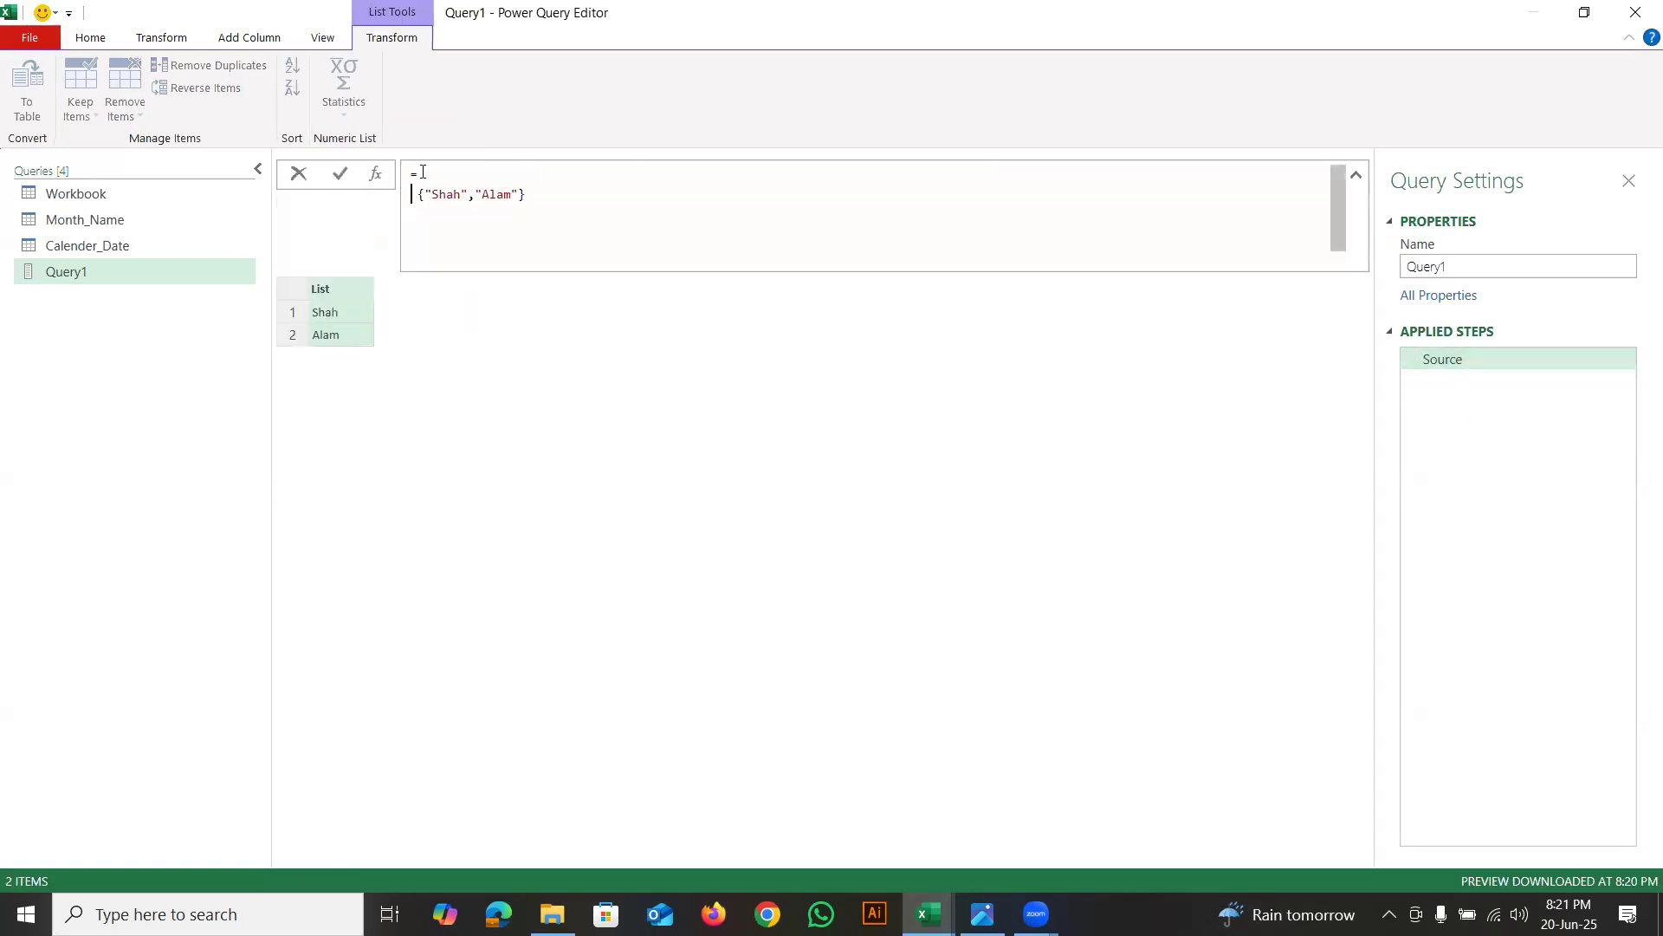
type("Ta")
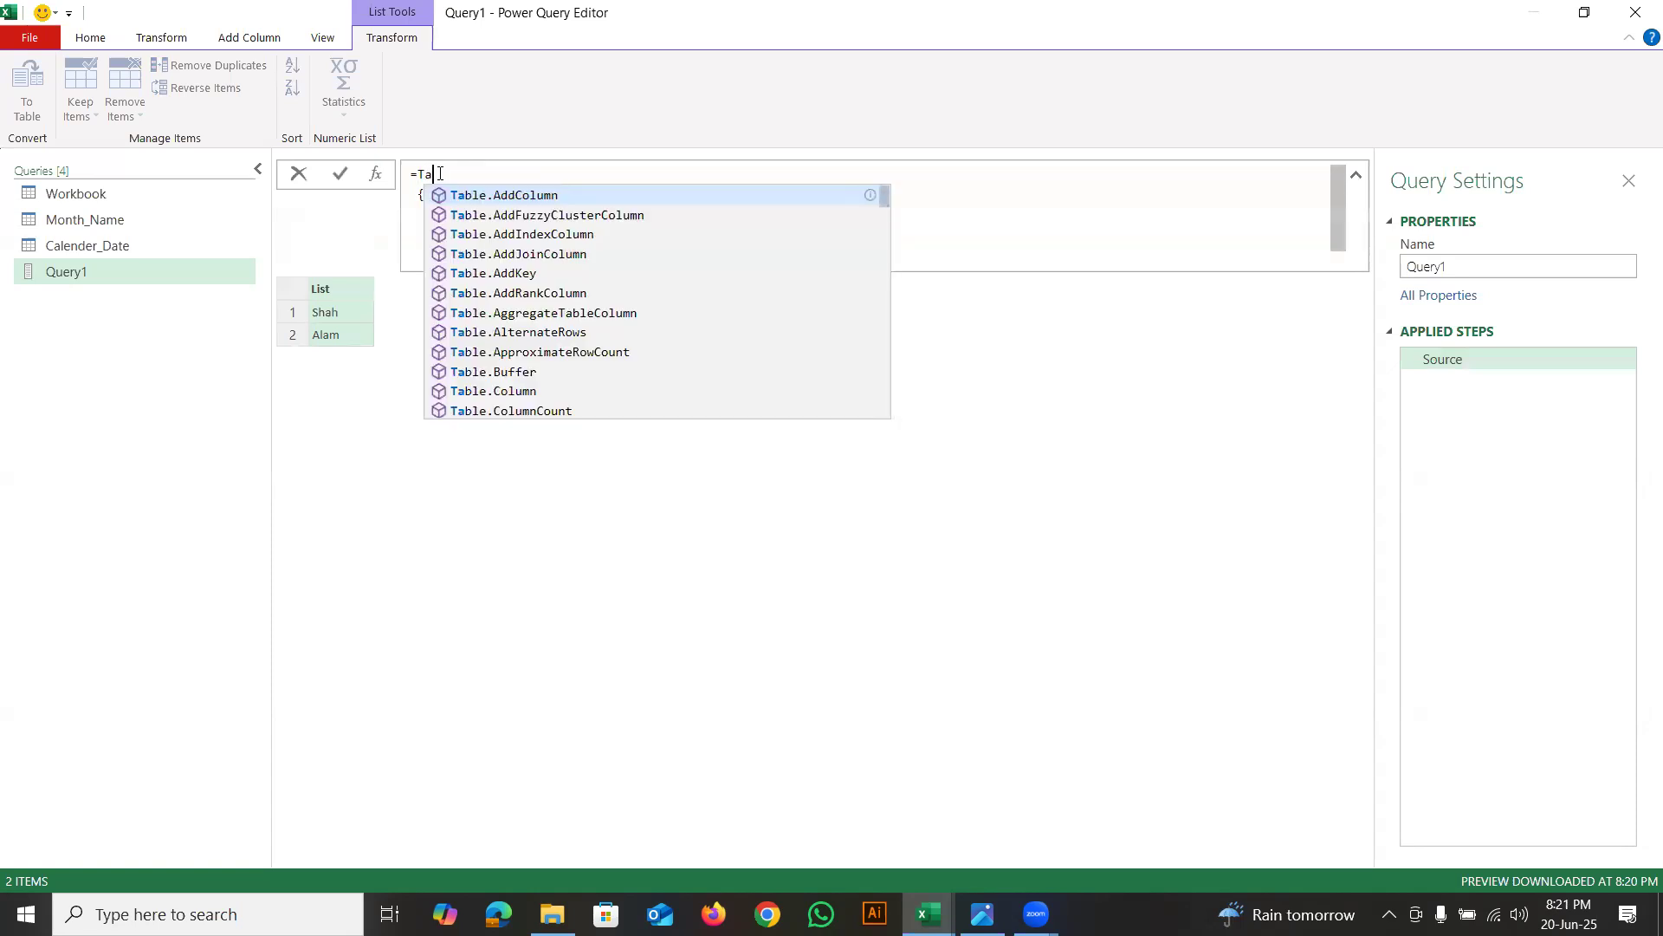
type("ble.FromLi")
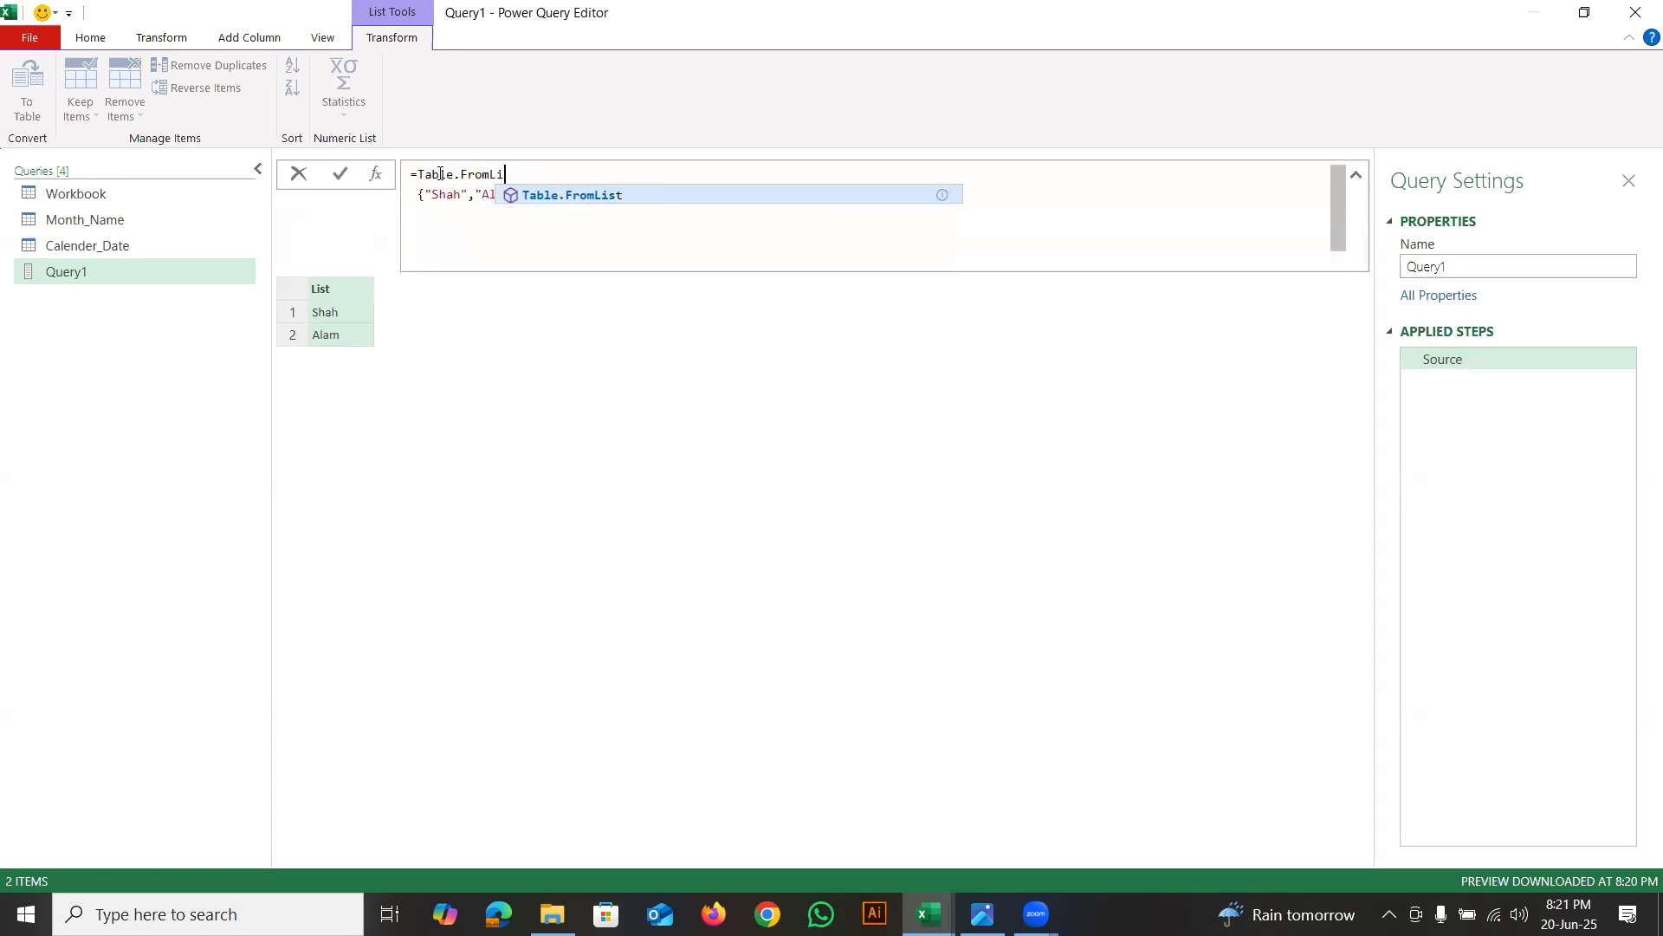
type("st()")
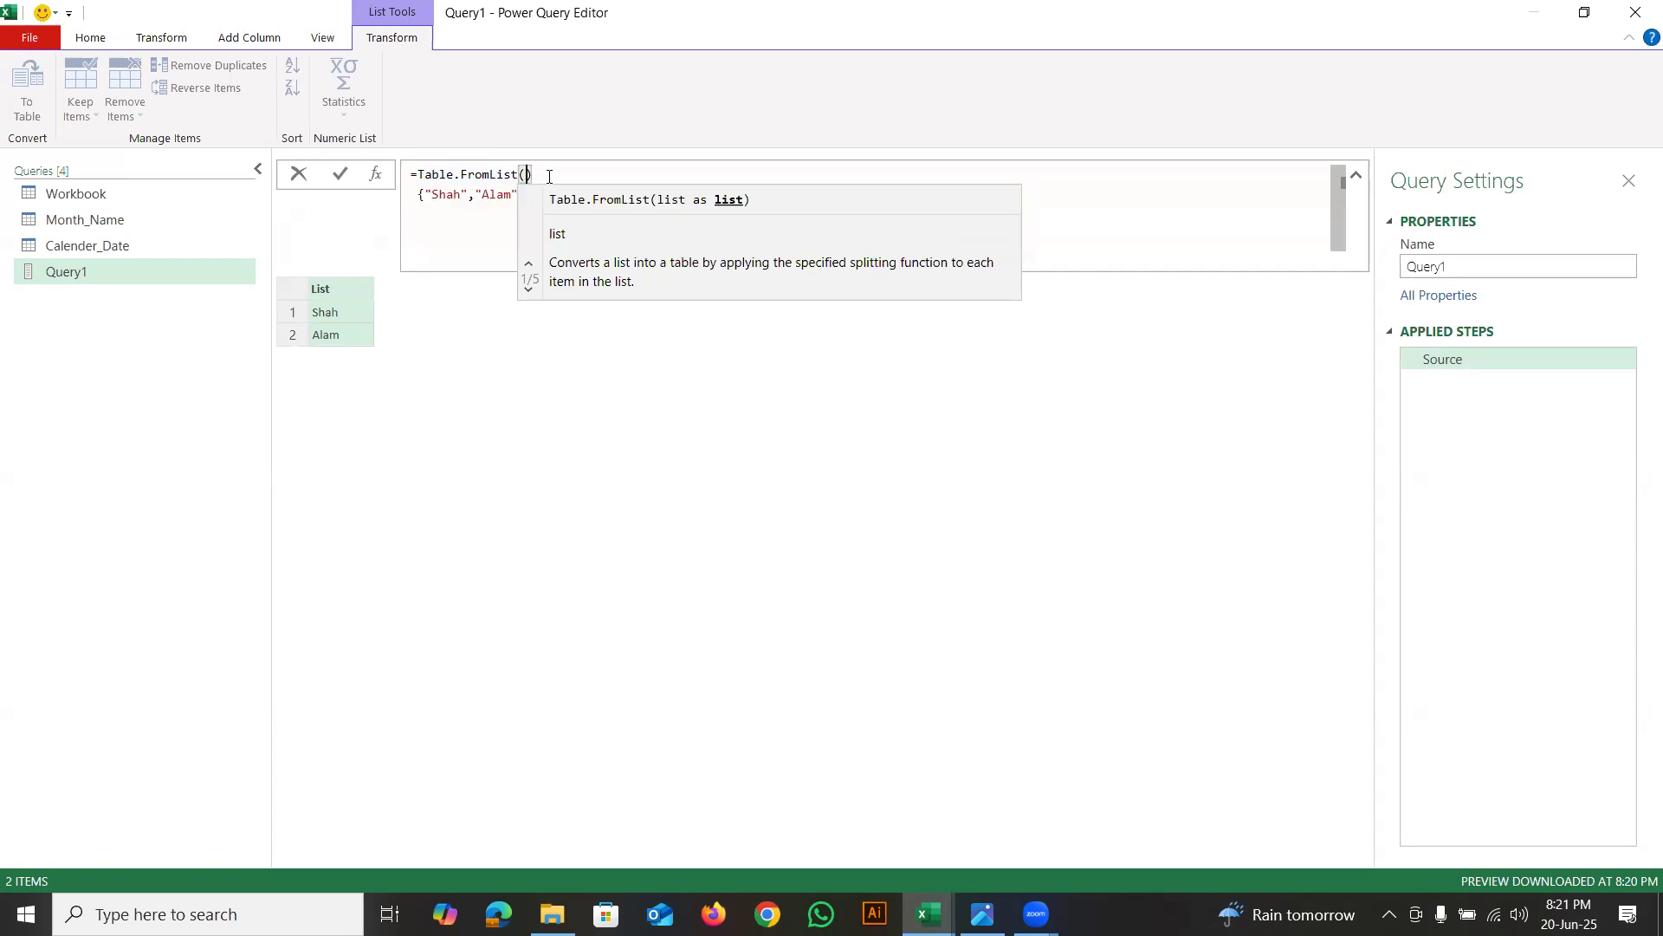
key("BackSpace")
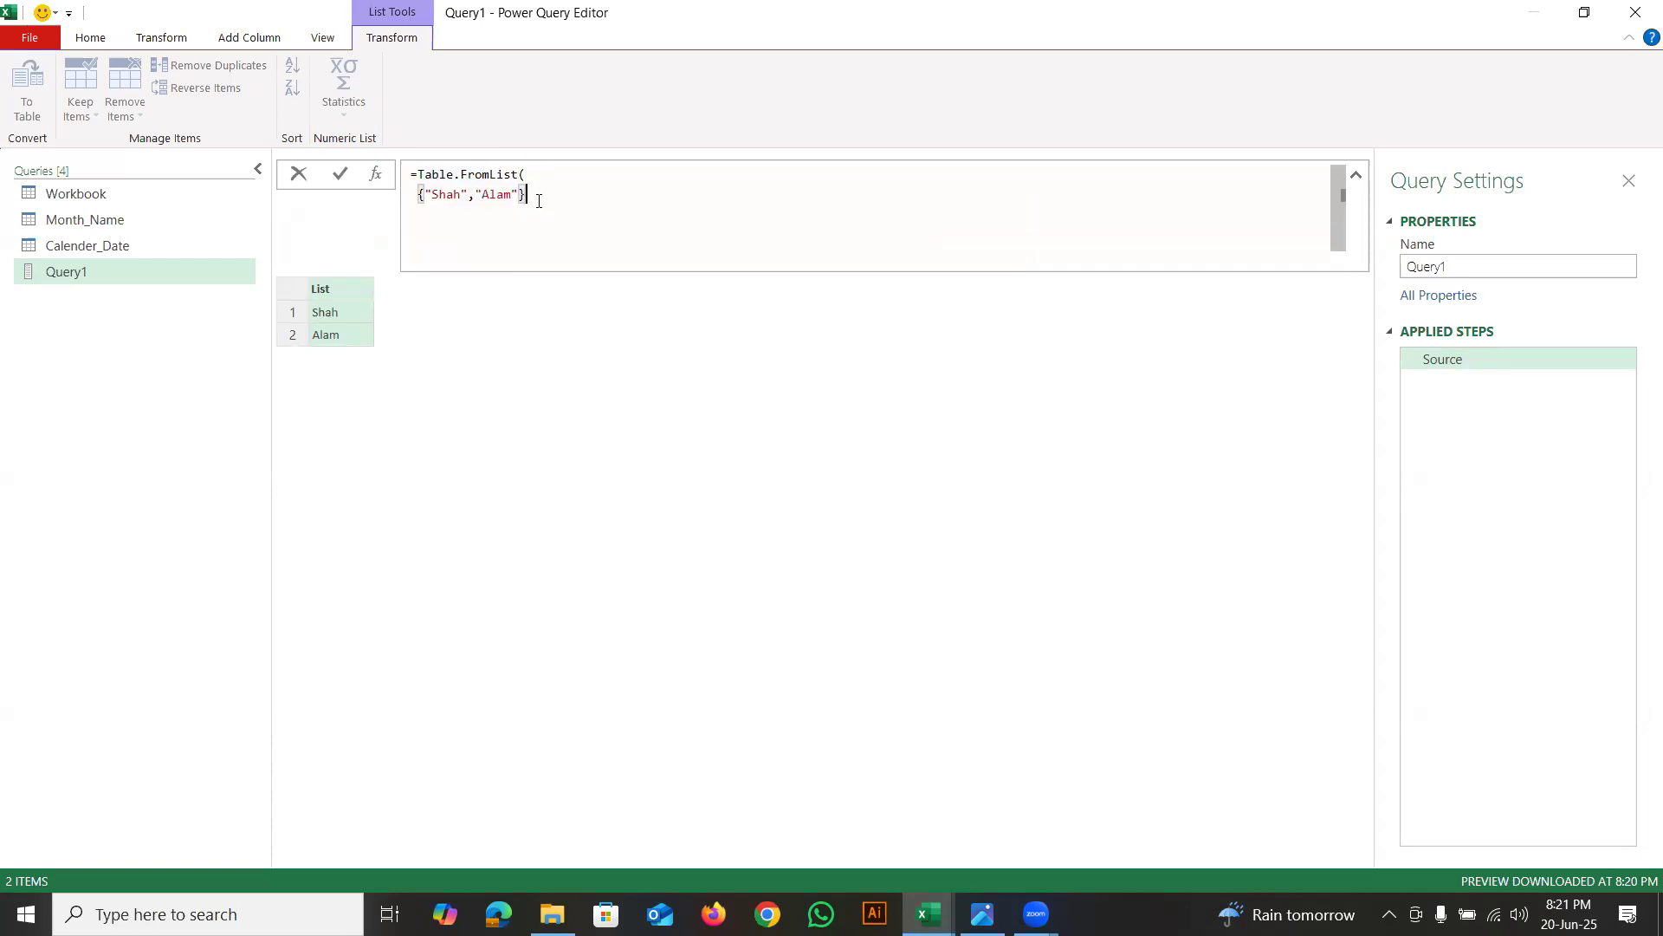
type(",")
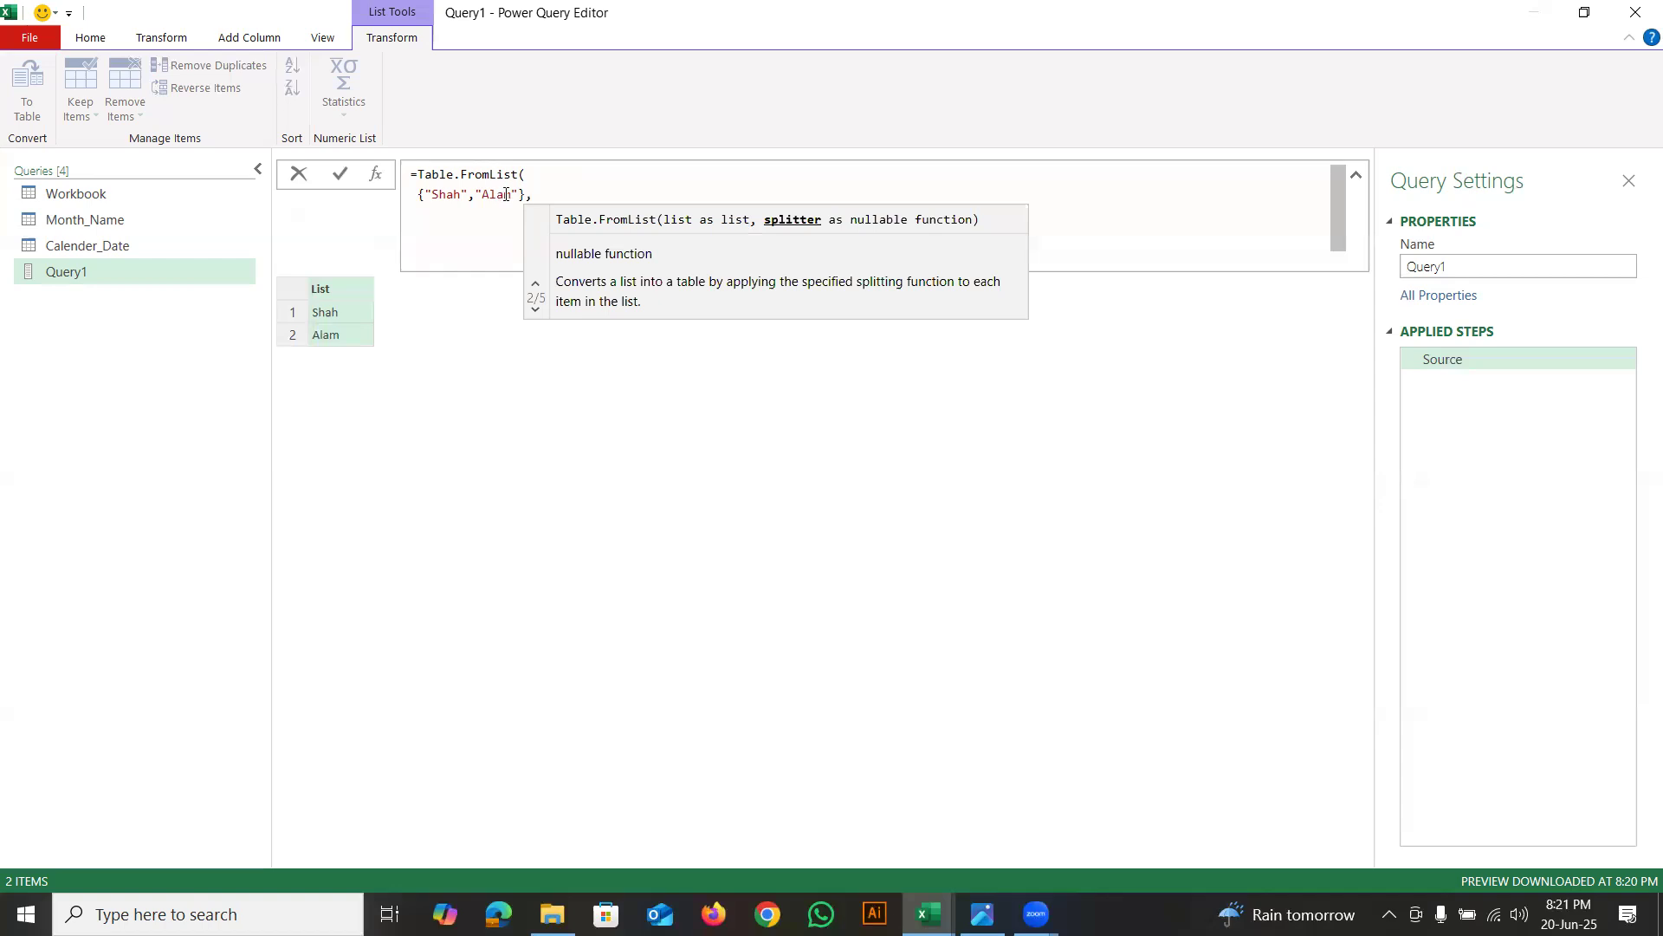
Enter Splitter.SplitByNothing as the splitter argument of Query1's Table.FromList call
type("null")
key("BackSpace")
key("BackSpace")
key("BackSpace")
key("BackSpace")
type("spli")
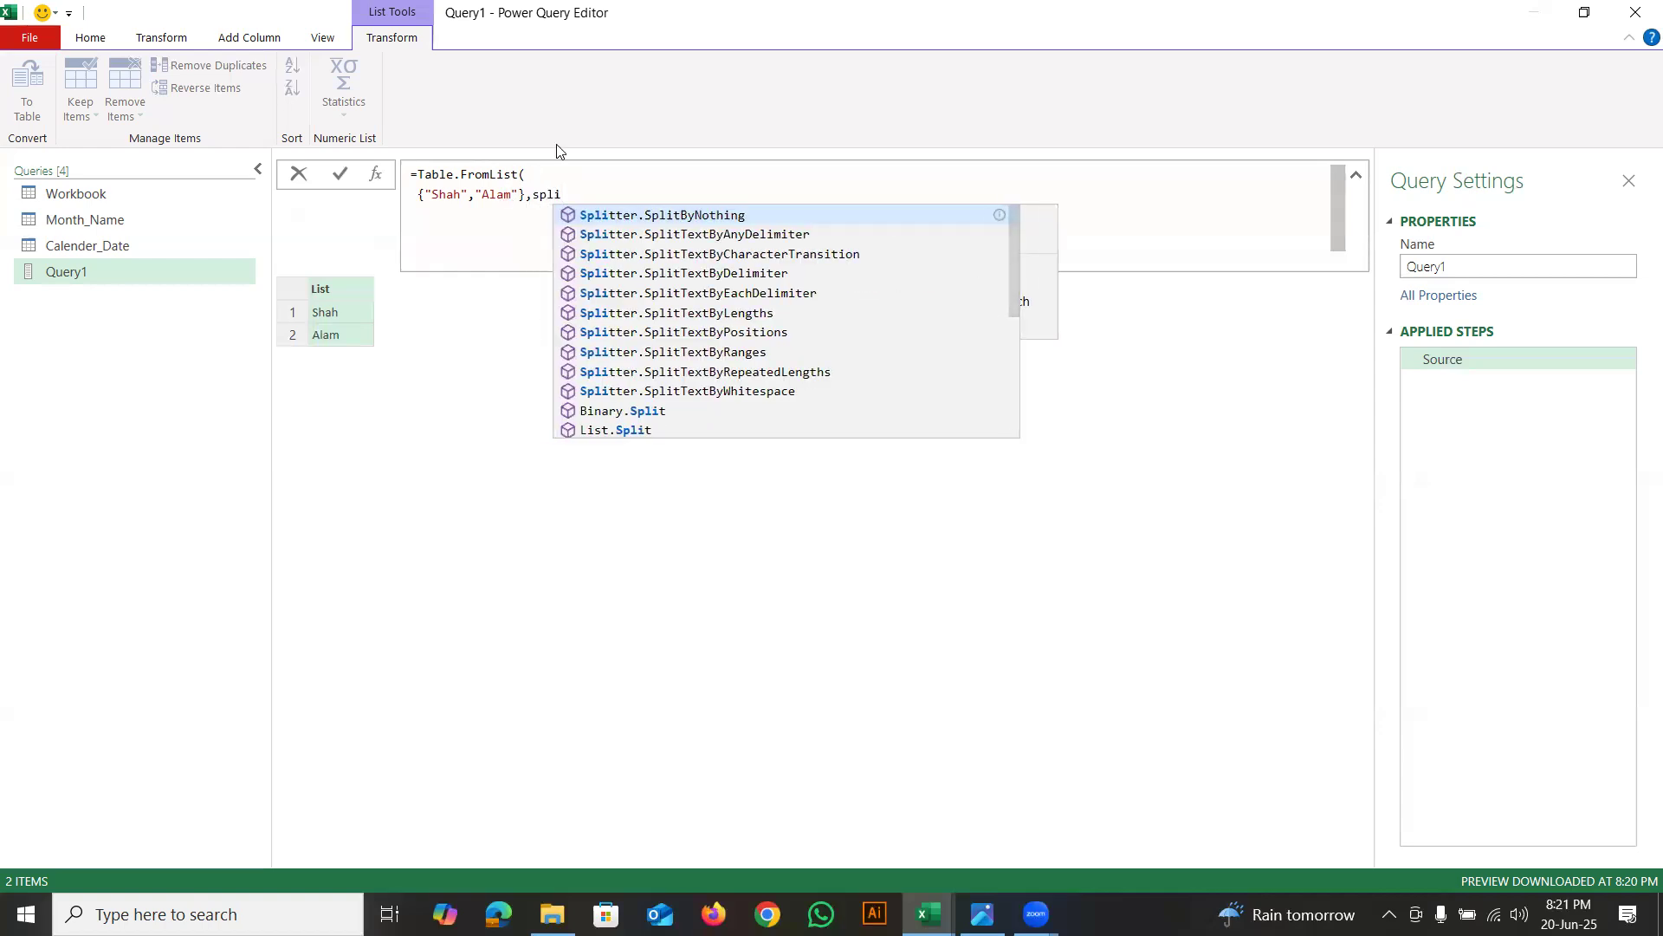
left_click(692, 216)
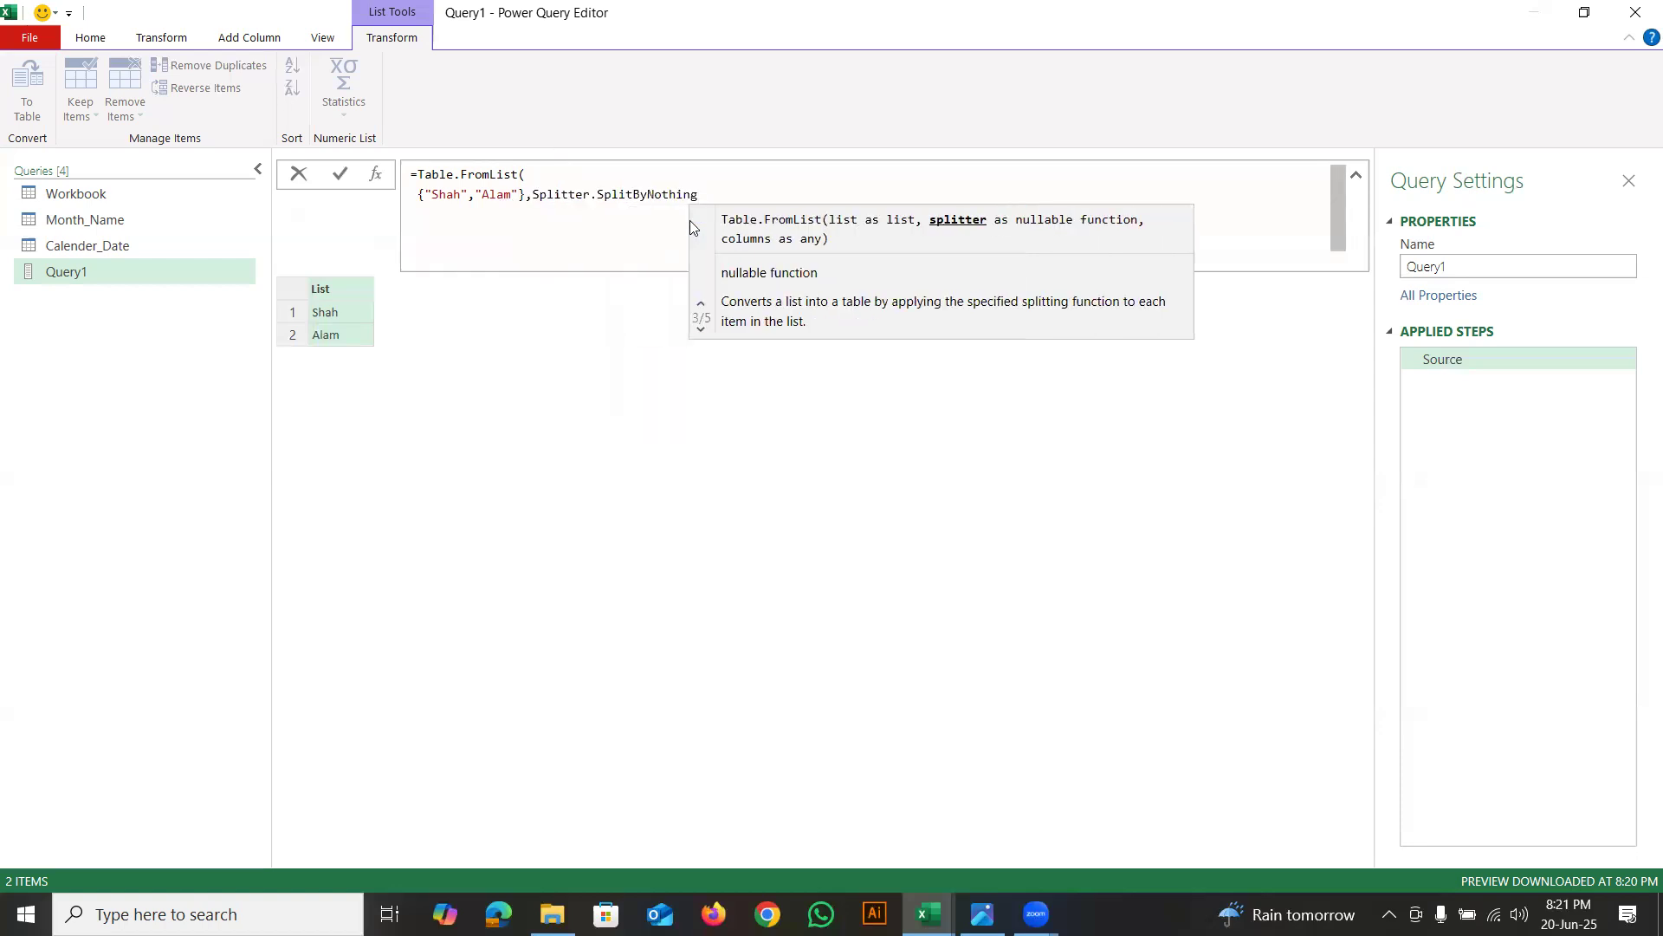
Add the splitter's parentheses and the plain text "Name" as the columns argument, and commit Query1's Table.FromList formula
type("(),\"")
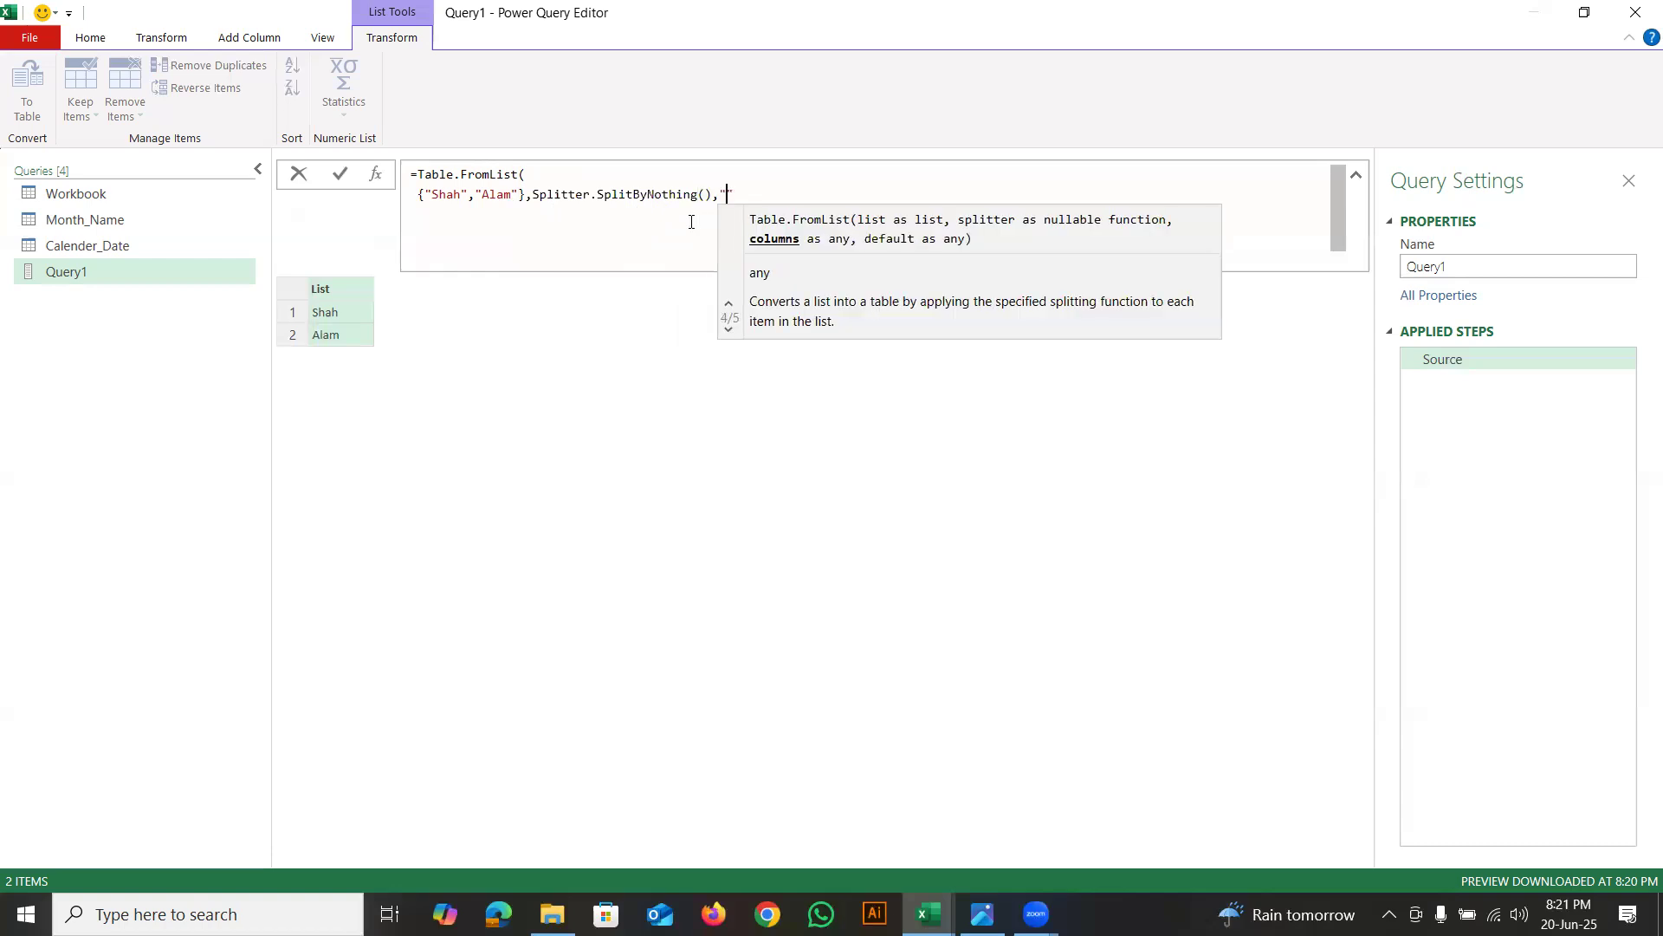
type("Name")
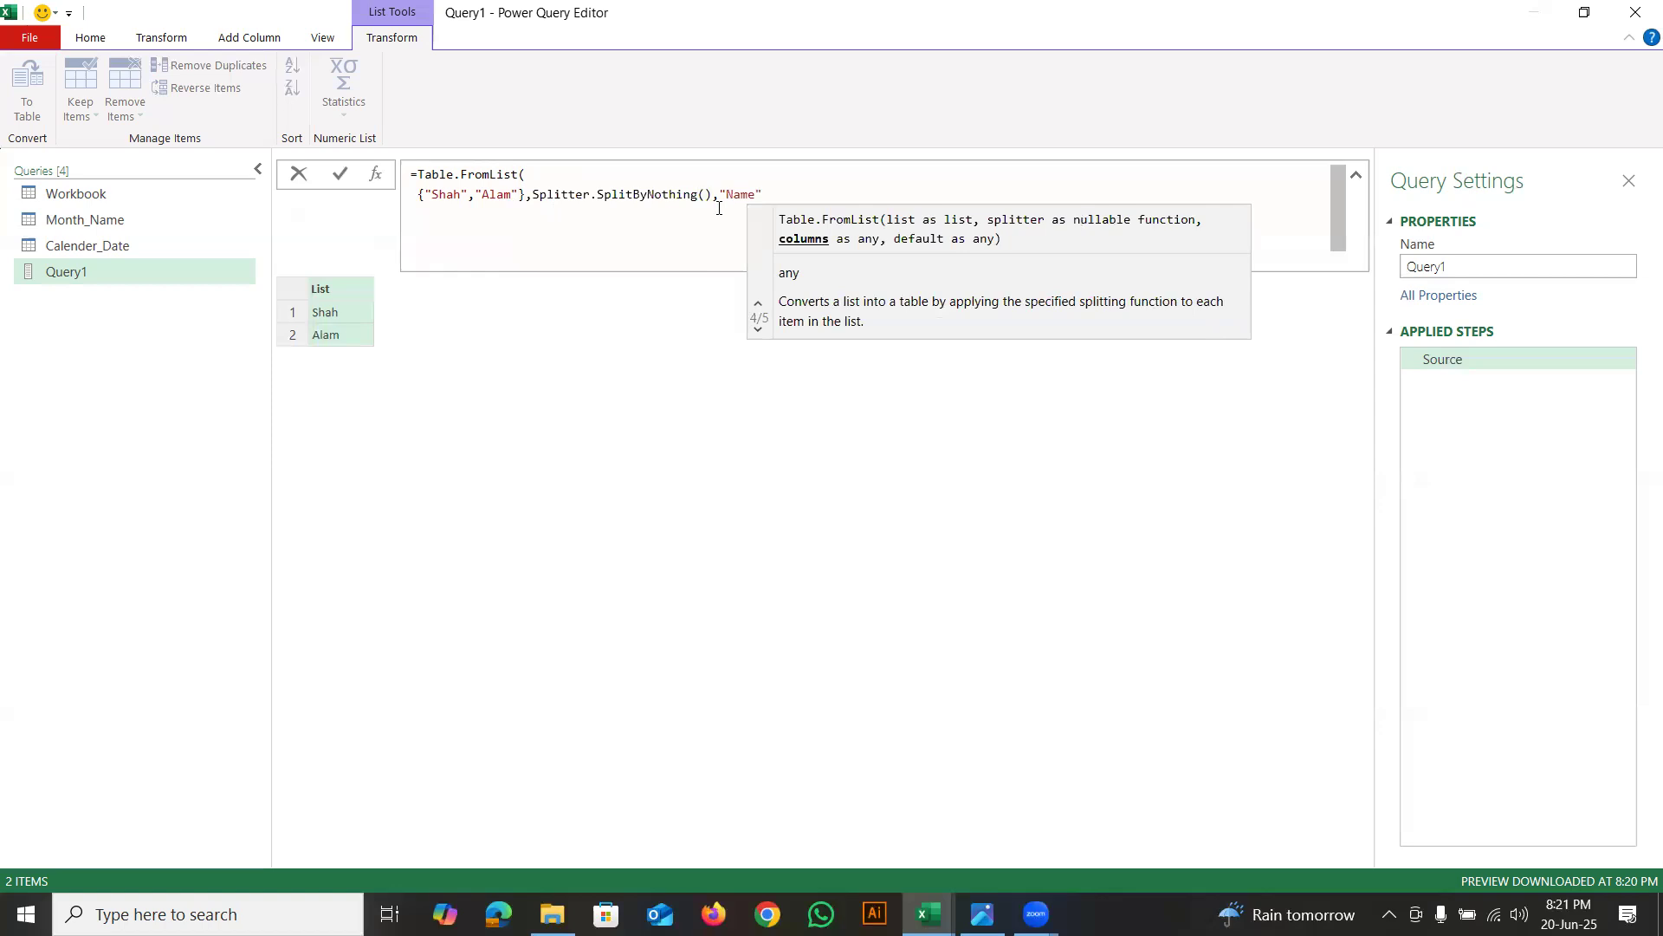
left_click(771, 194)
type(")")
key("Return")
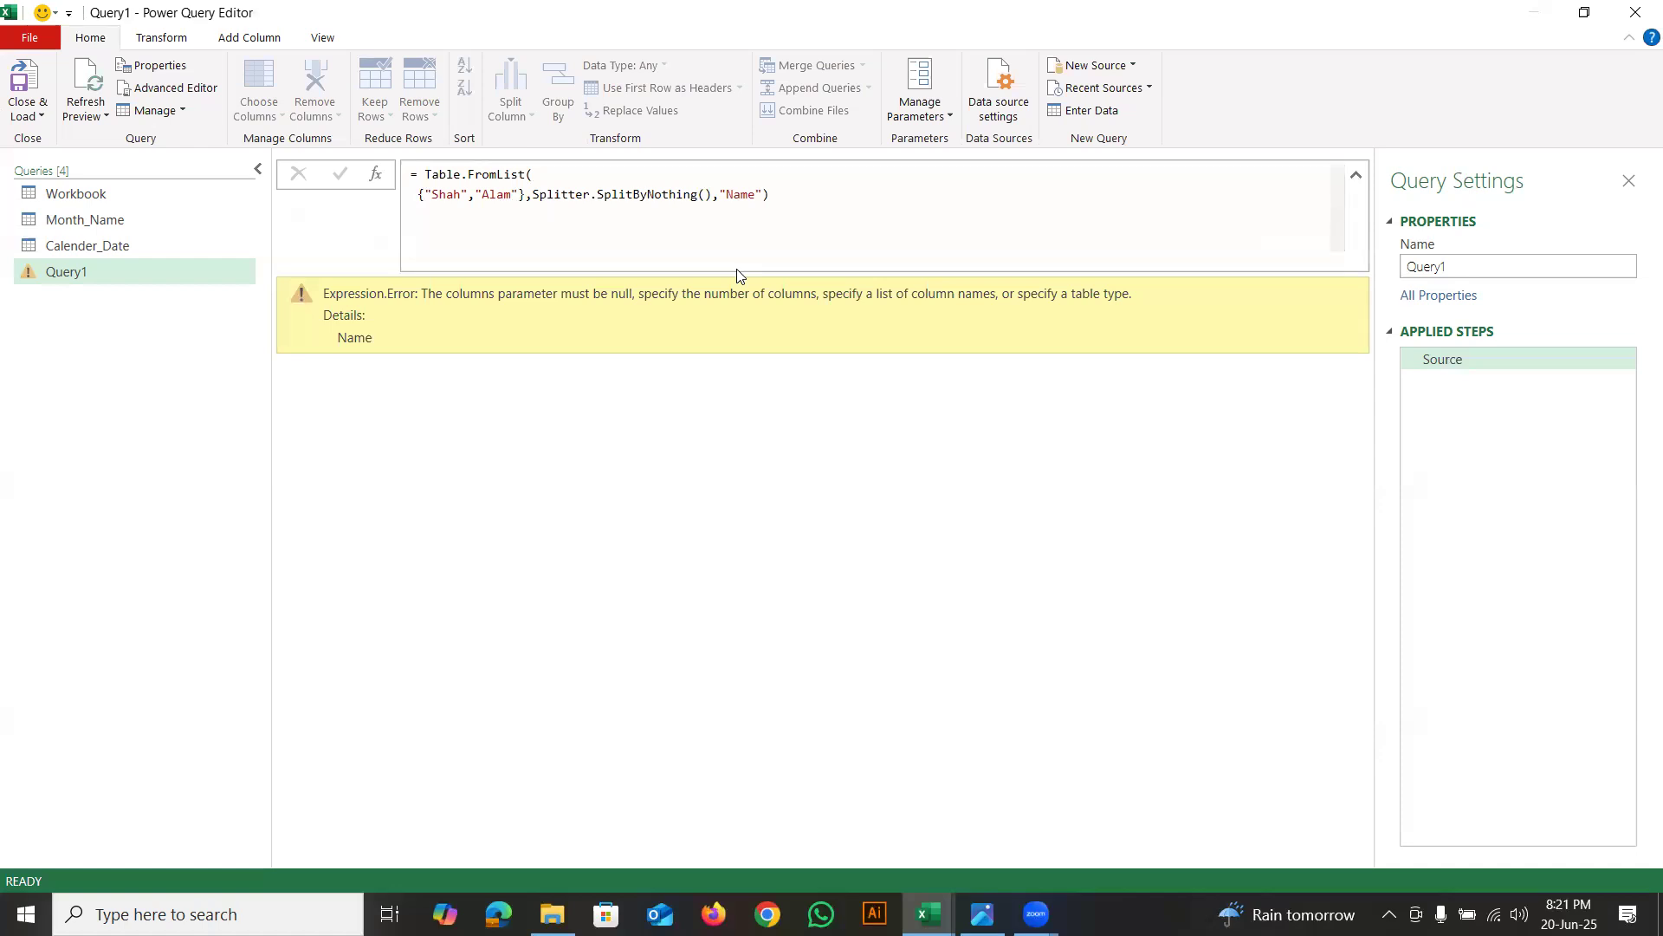
Replace the plain "Name" columns argument in Query1's formula with the list {"Name"} and commit the Table.FromList call
mouse_move(432, 303)
left_mouse_down()
mouse_move(951, 308)
mouse_move(1002, 289)
mouse_move(976, 267)
mouse_move(887, 265)
mouse_move(866, 301)
mouse_move(959, 310)
mouse_move(901, 274)
left_mouse_up()
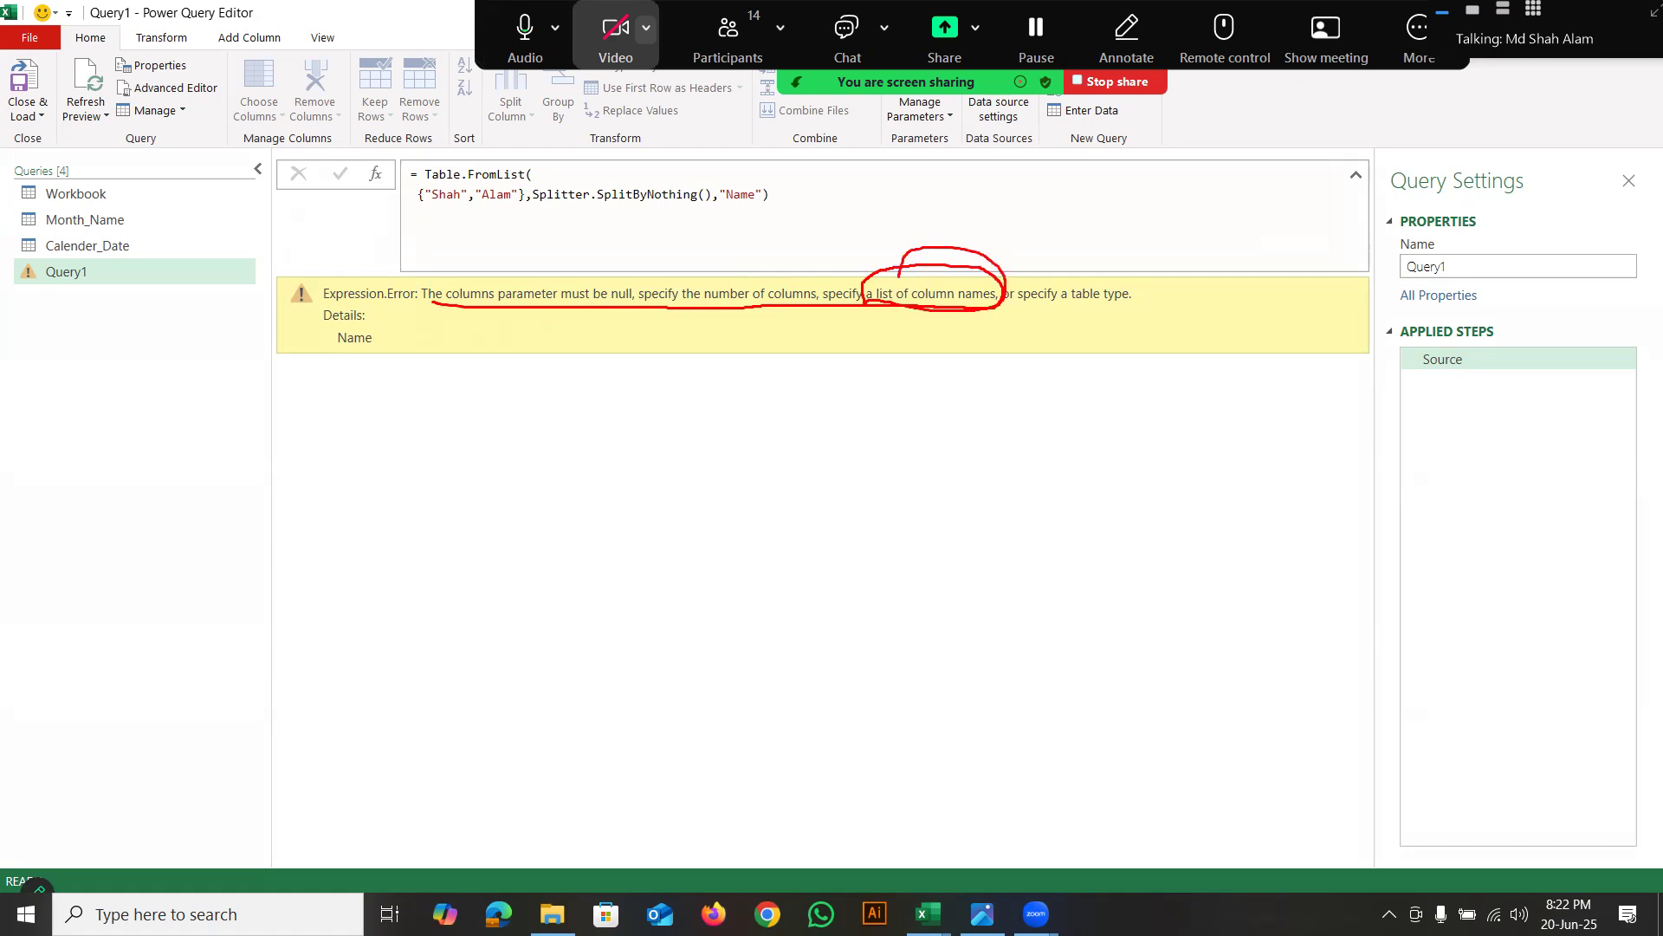
key("Escape")
left_click(771, 193)
key("BackSpace")
key("BackSpace")
key("BackSpace")
key("BackSpace")
key("BackSpace")
key("BackSpace")
key("BackSpace")
key("BackSpace")
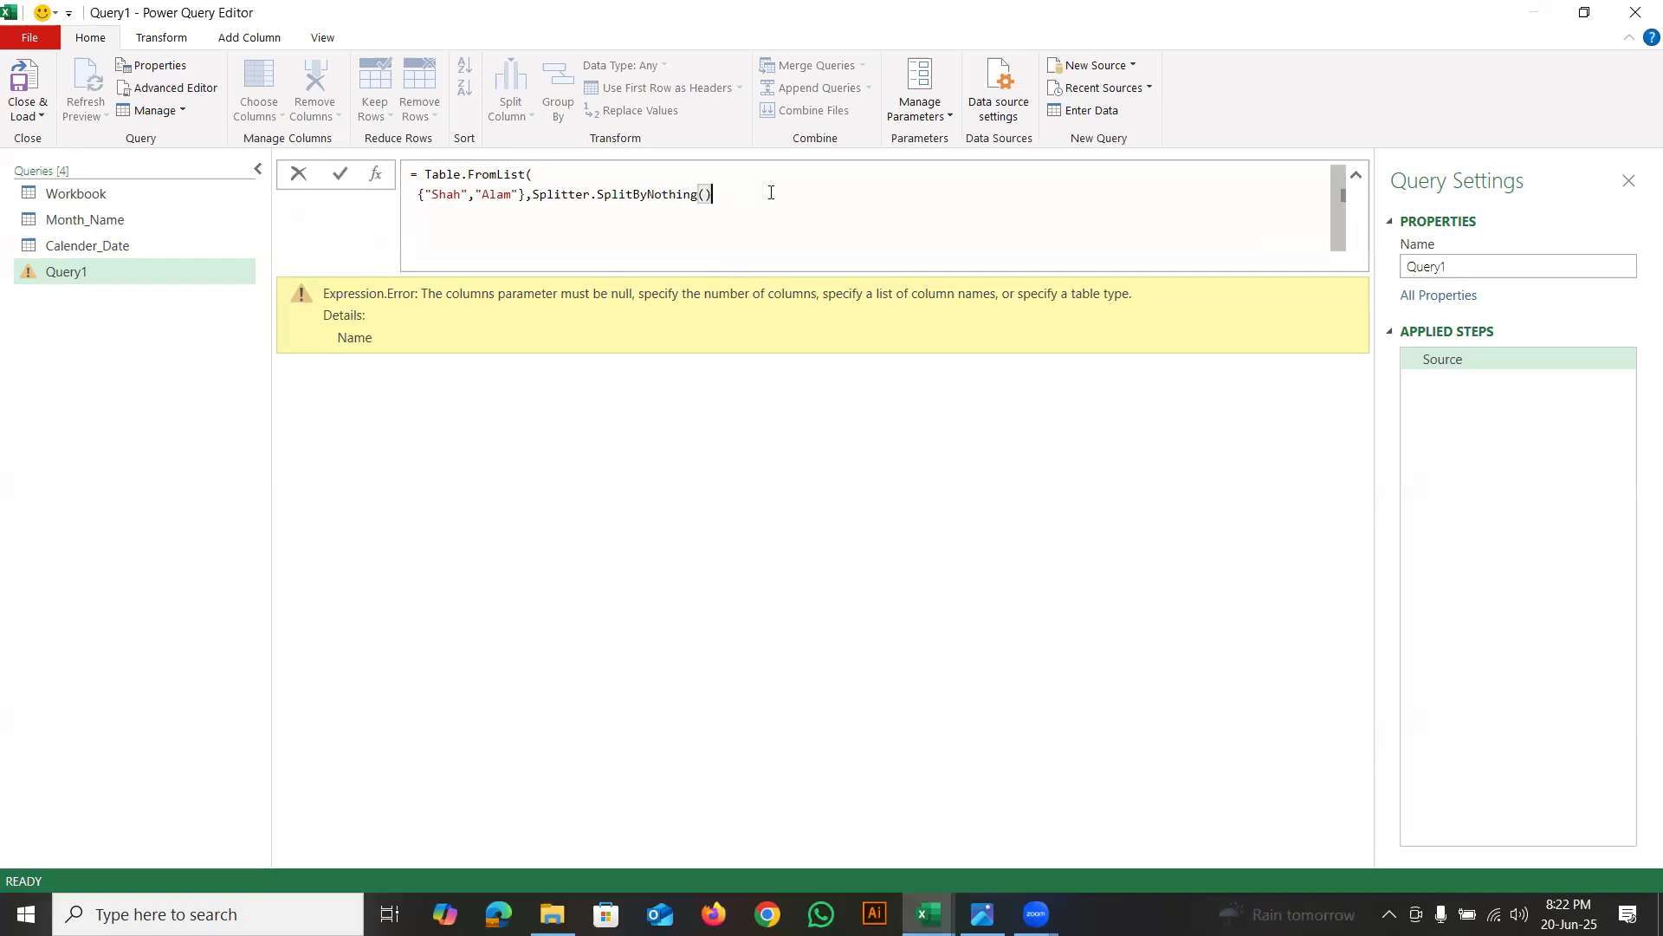
type(",")
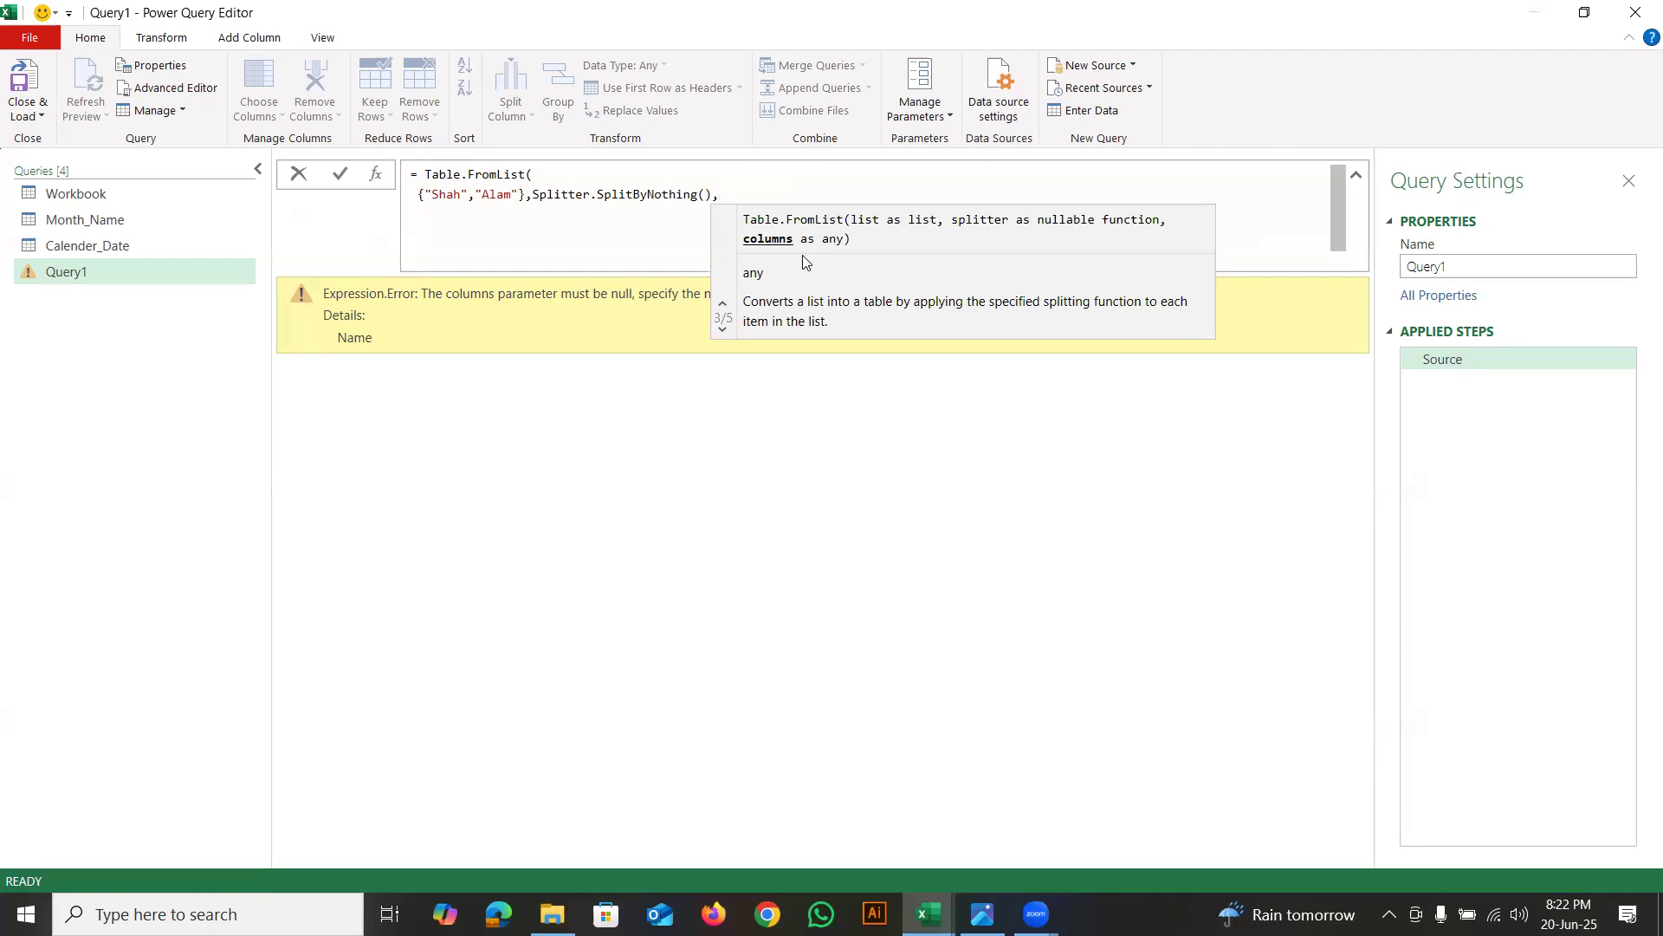
type("{")
type("\"Name")
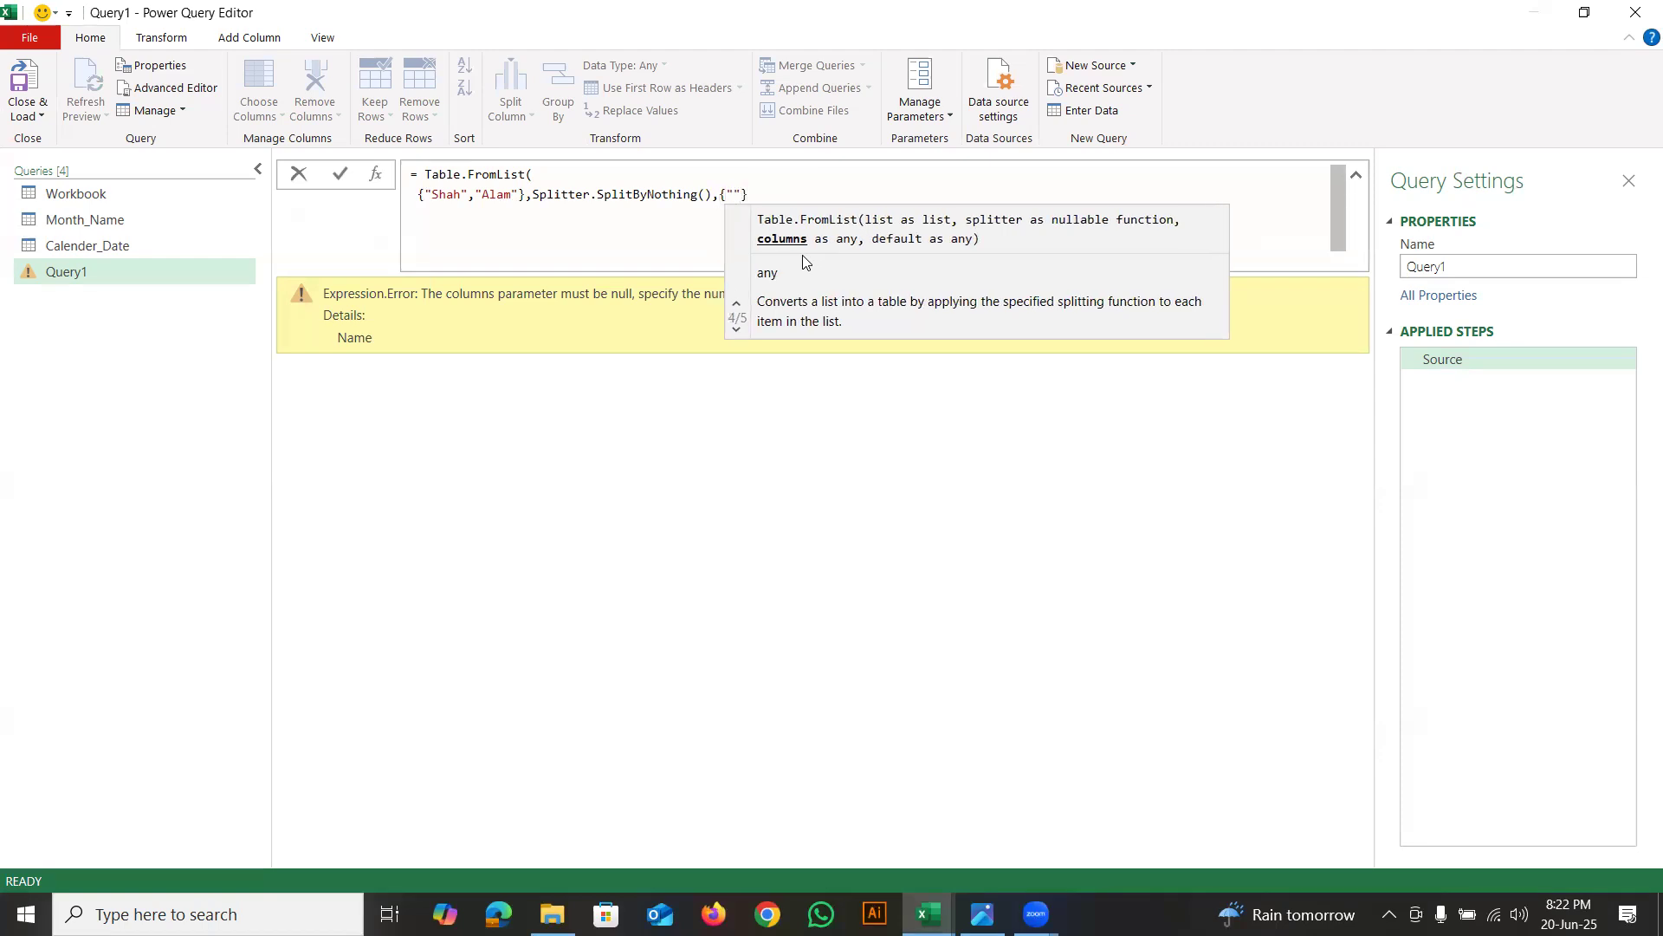
left_click(794, 193)
type(")")
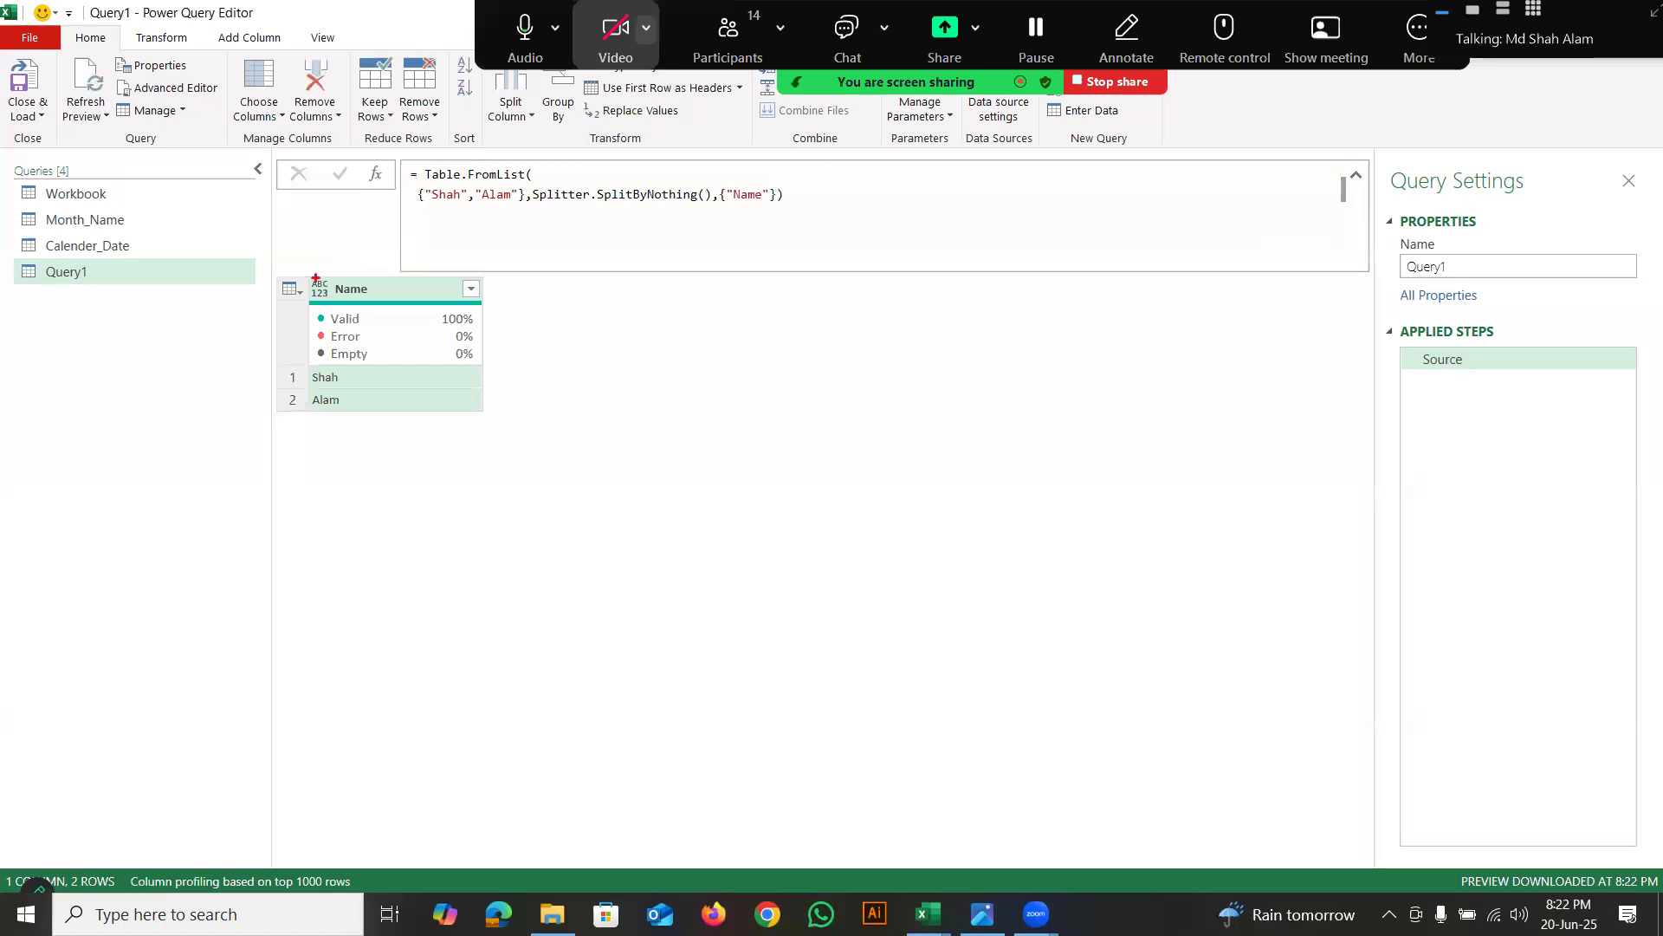
left_click_drag(365, 344, 364, 409)
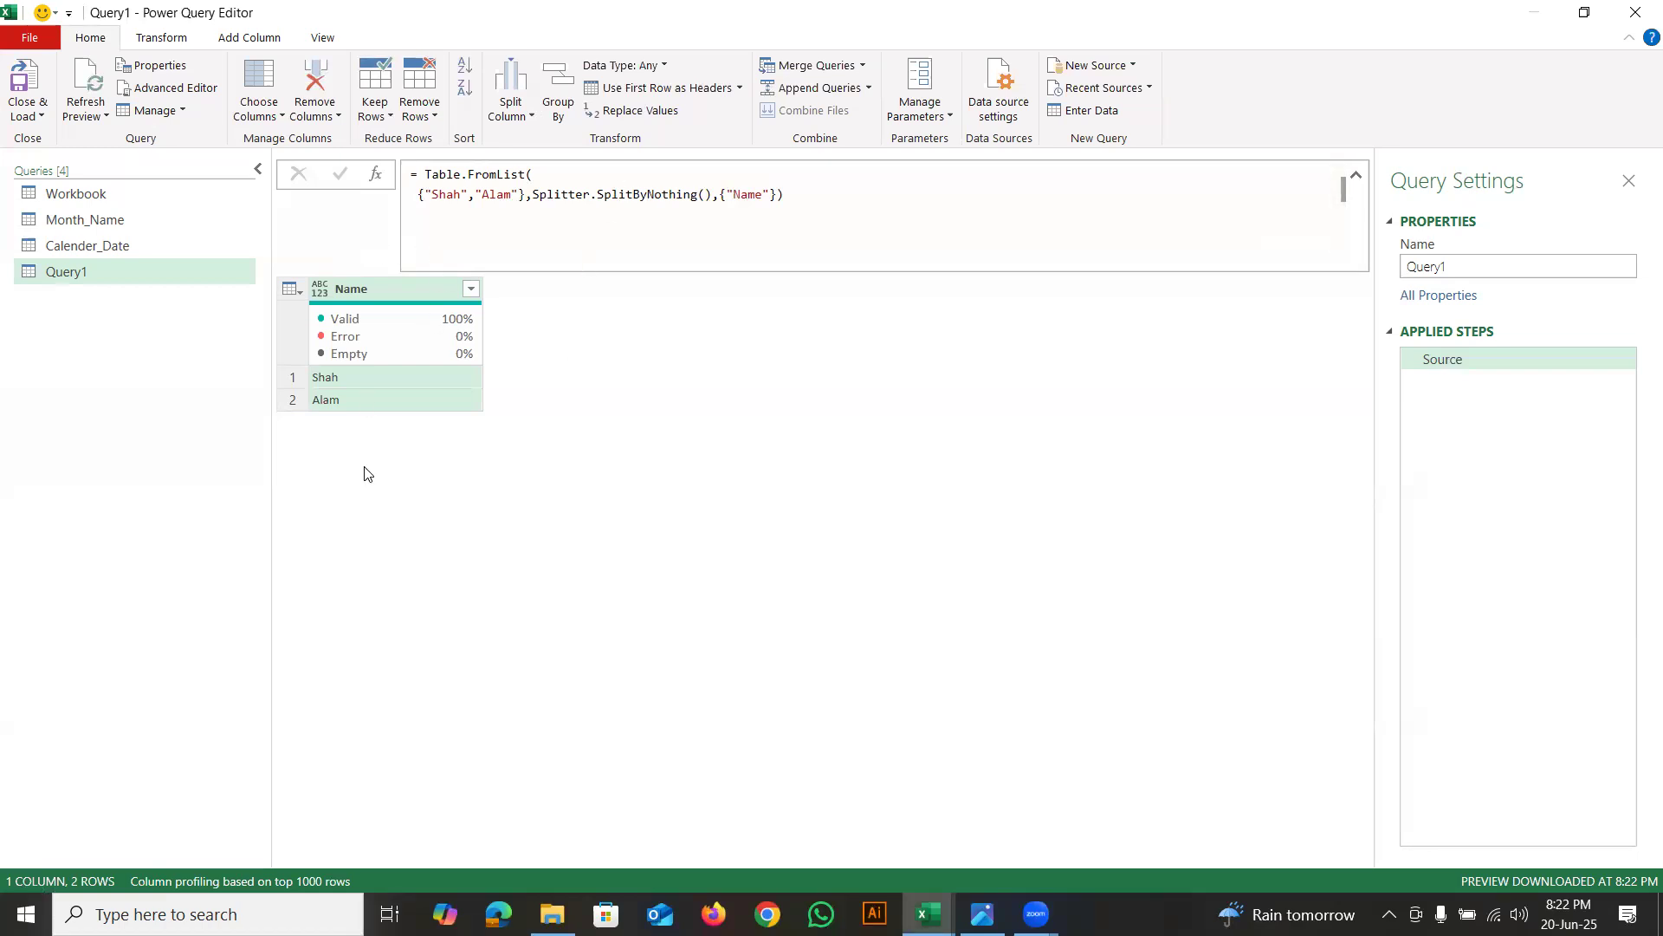
Create another blank query after Query1
right_click(78, 271)
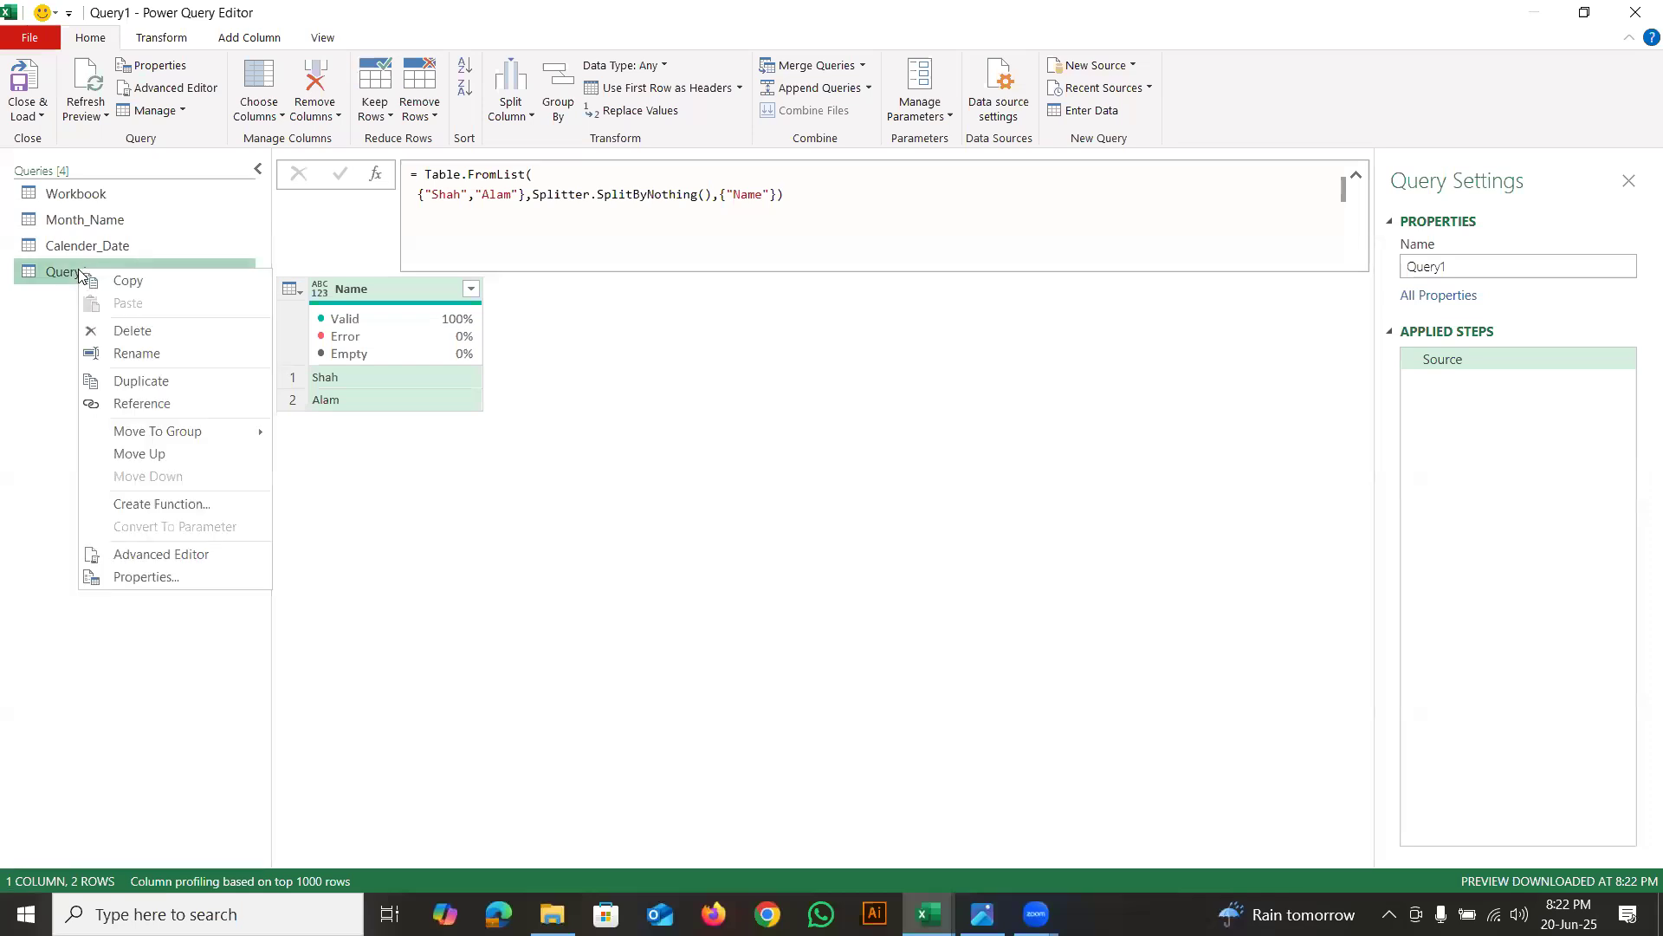
left_click(18, 322)
right_click(69, 318)
mouse_move(155, 353)
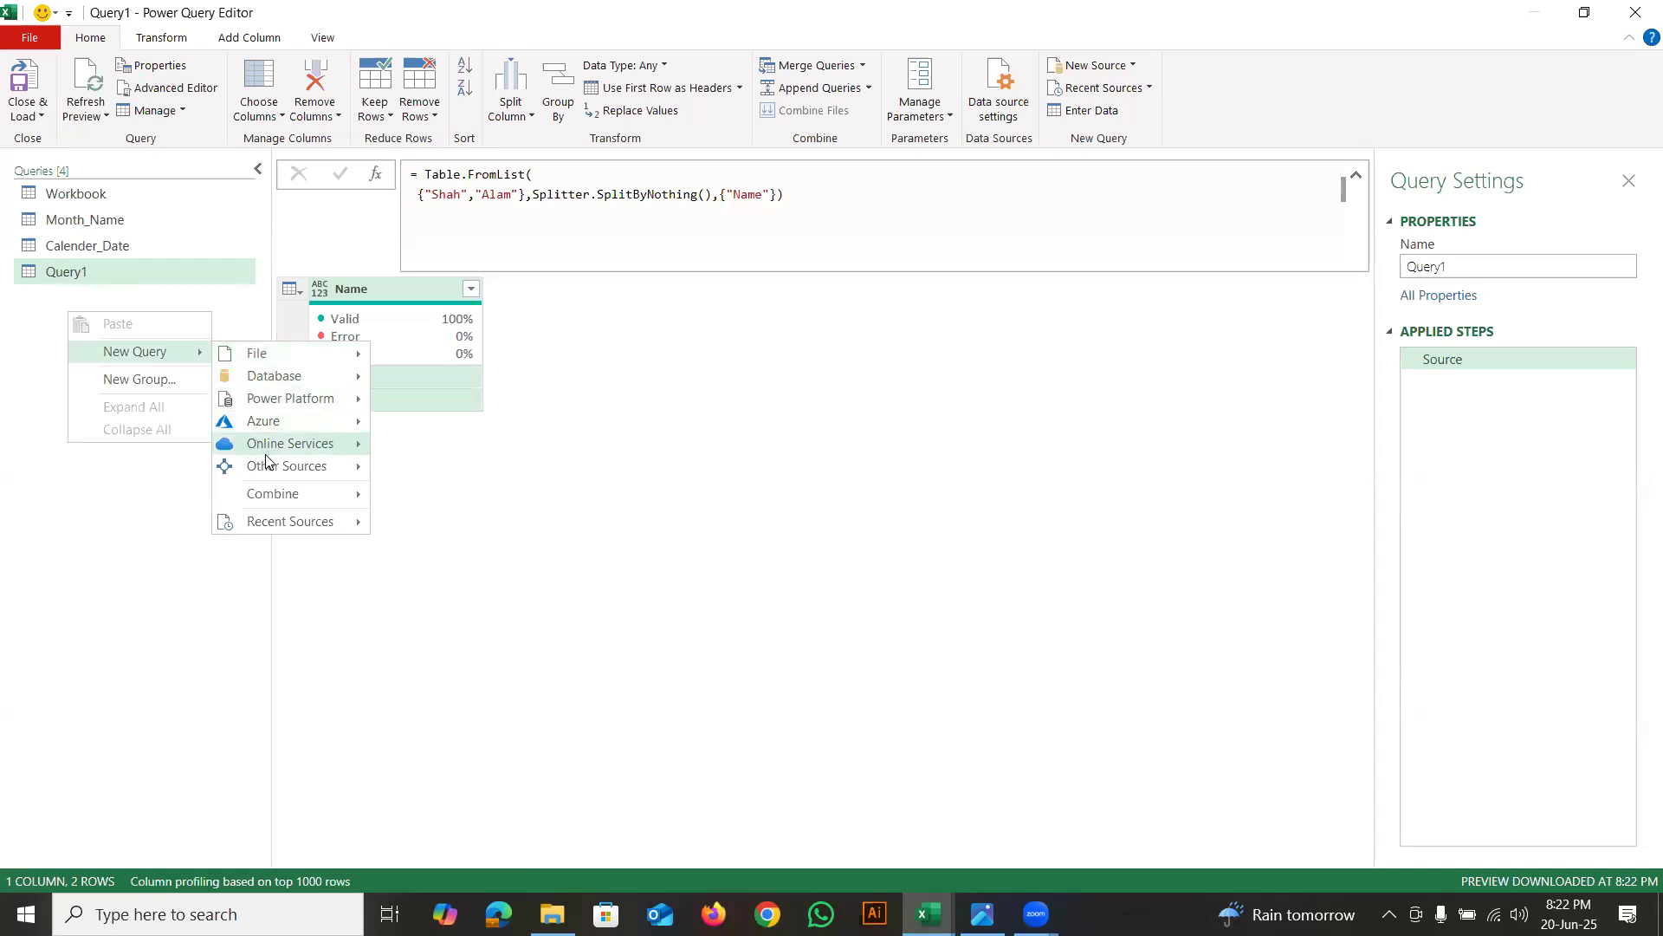
mouse_move(289, 467)
left_click(436, 634)
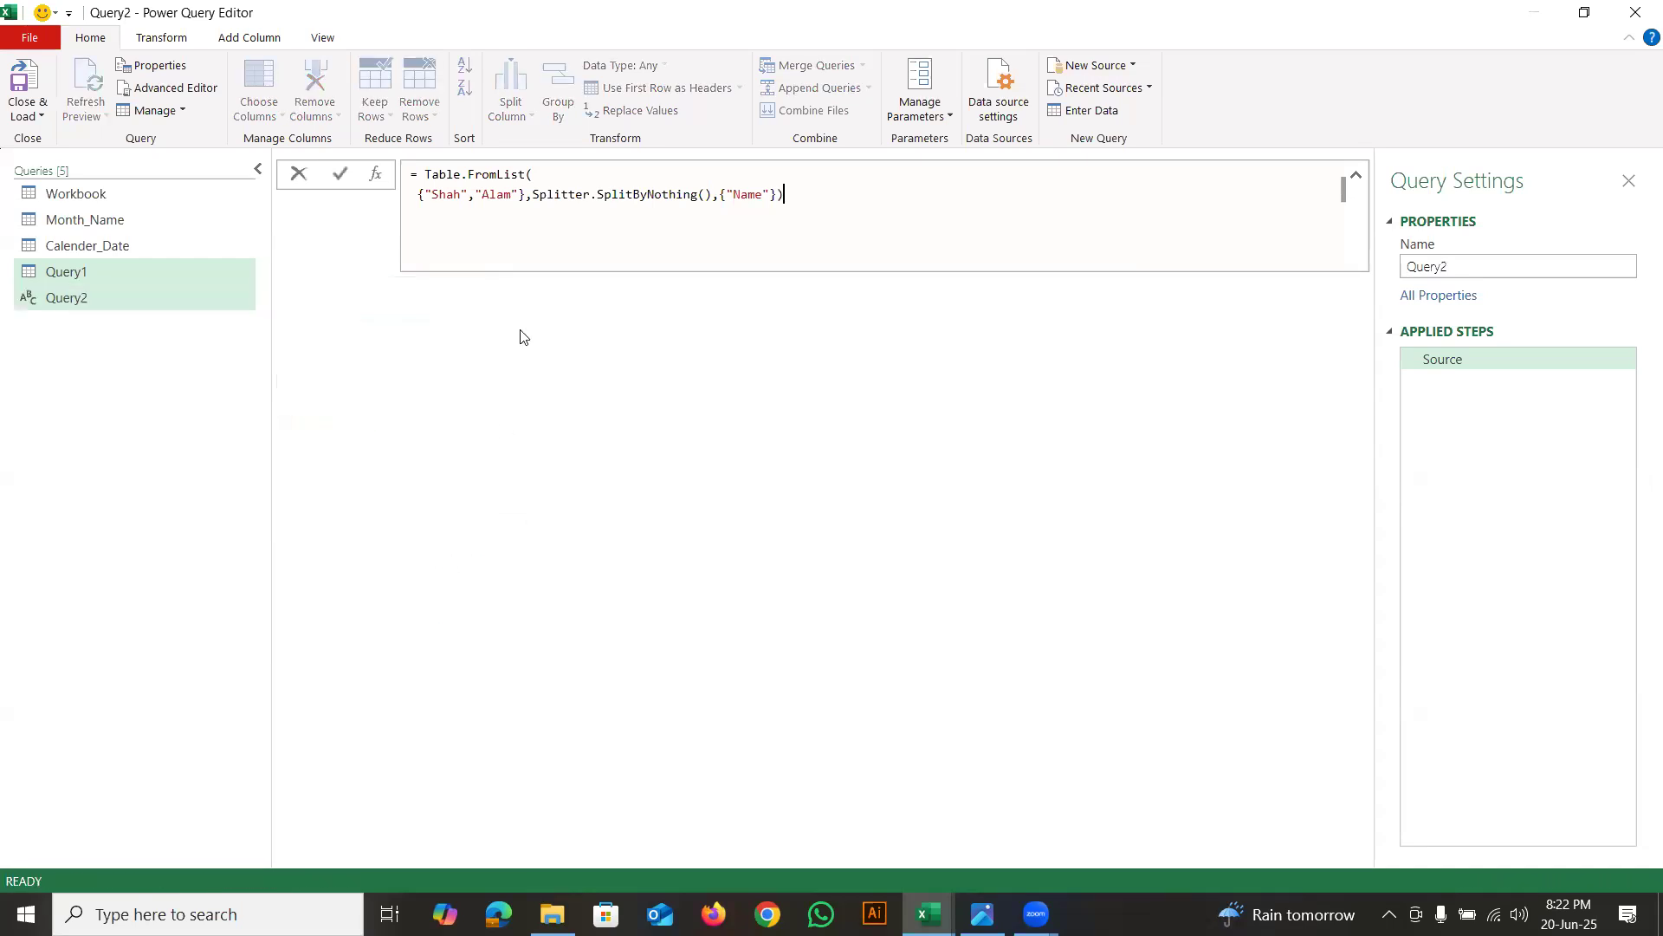
Start Query2's source formula as a braced list whose first text item combines the placeholder Name with the number 10001
type("=")
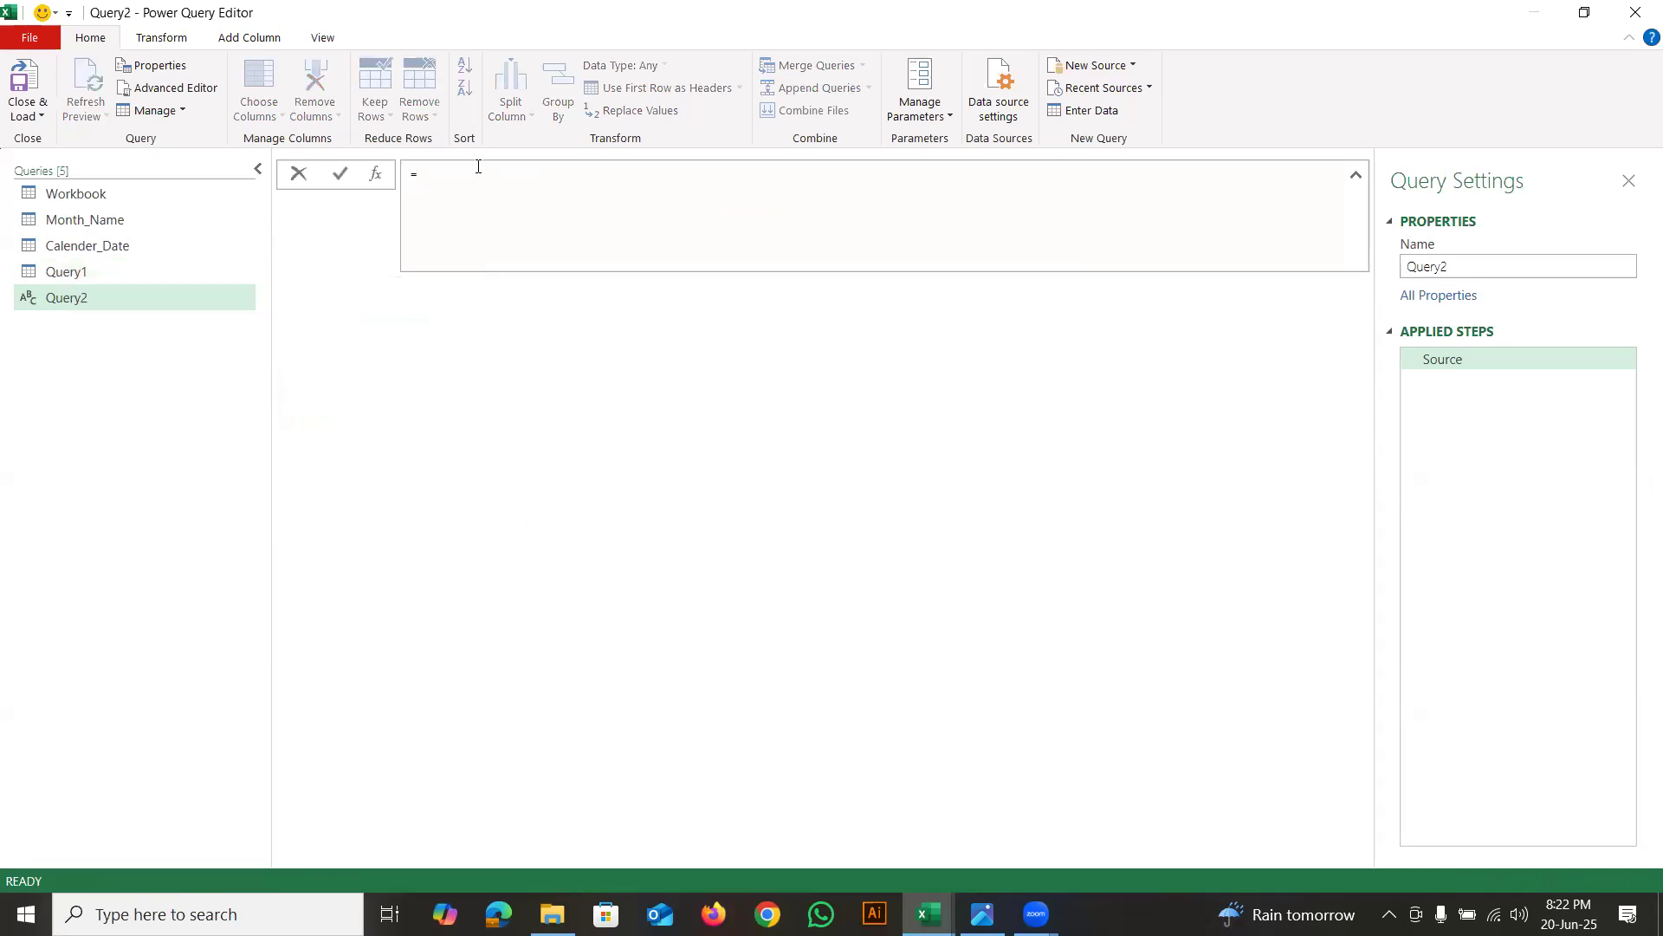
type("{")
type("\"name")
key("BackSpace")
key("BackSpace")
key("BackSpace")
key("BackSpace")
type("Name")
type(",")
type(" 1000")
left_click(512, 170)
left_click_drag(434, 174, 459, 174)
left_click(503, 175)
type("0")
Replace the placeholder with a first name, add a second text item pairing another name with 10002, and commit Query2's list
left_click(518, 174)
type(",\"\"")
double_click(442, 177)
key("BackSpace")
type("Shah")
left_click(532, 176)
type("Alam, 10002")
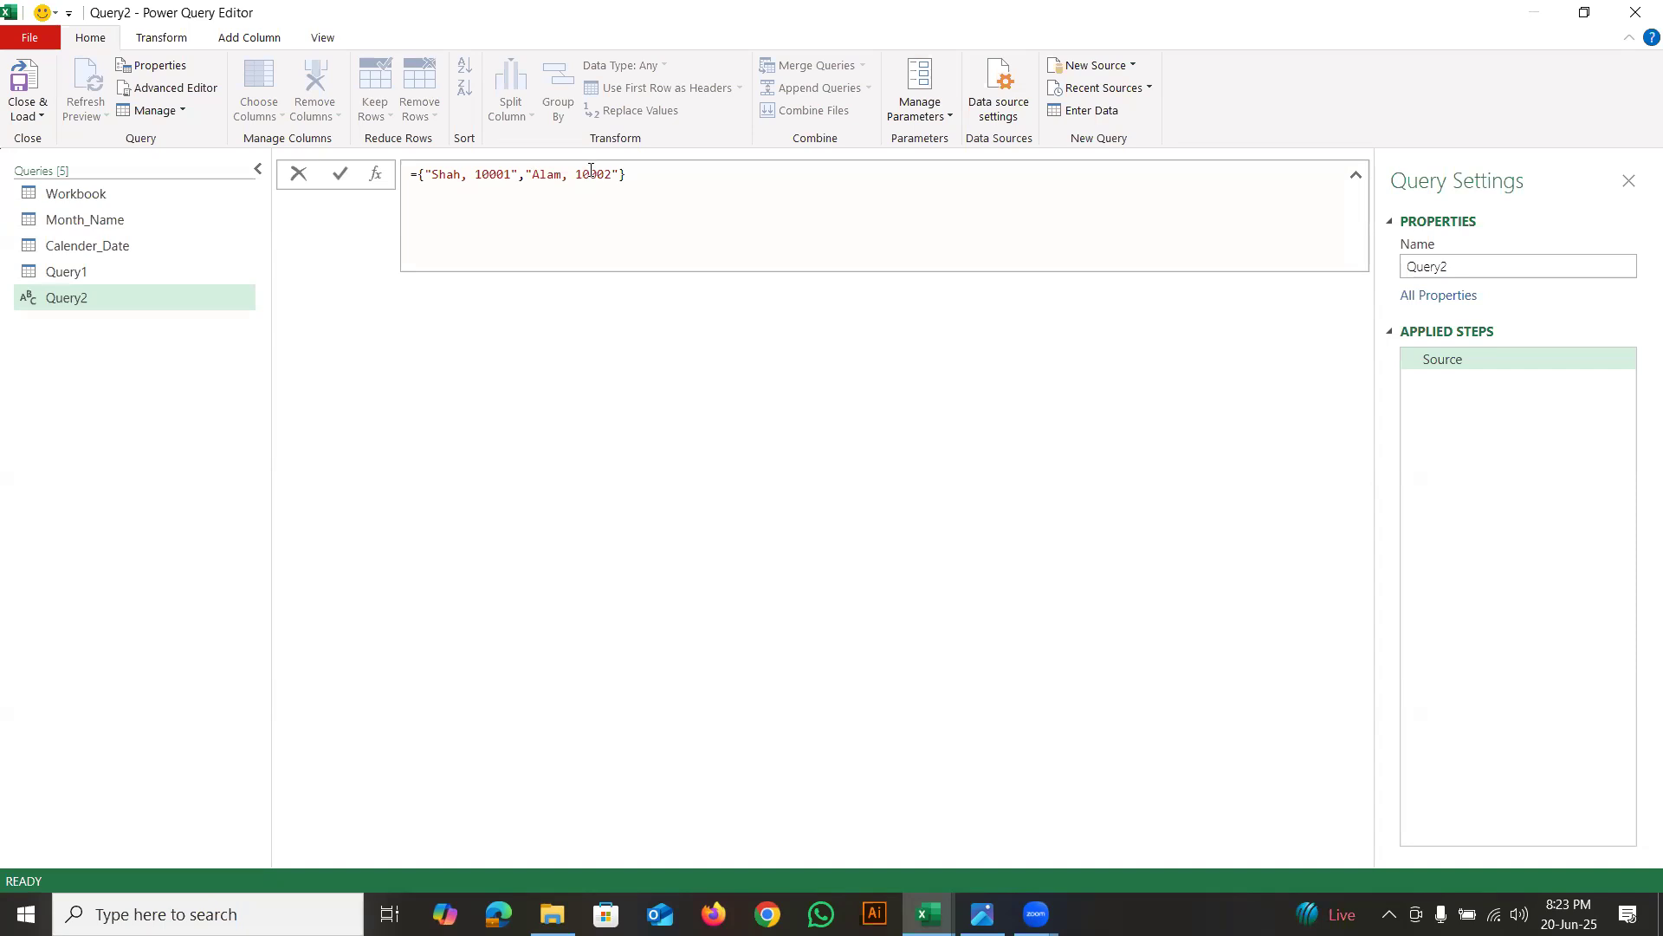
key("Return")
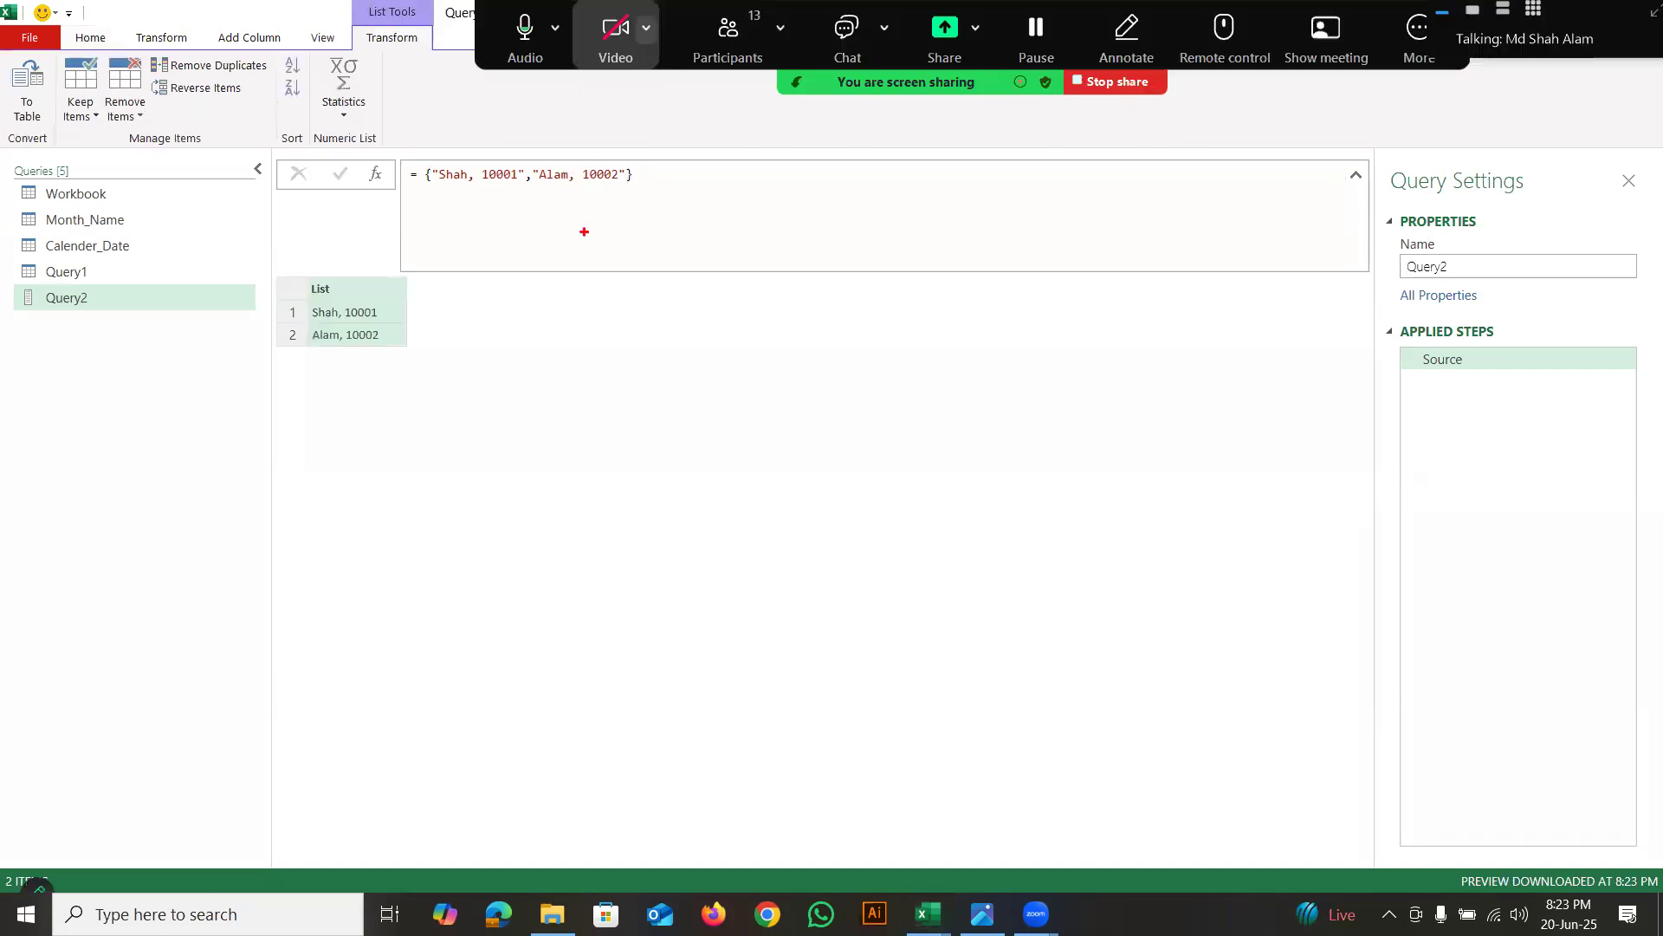
mouse_move(344, 322)
left_mouse_down()
mouse_move(374, 318)
mouse_move(356, 295)
mouse_move(346, 321)
left_mouse_up()
key("Escape")
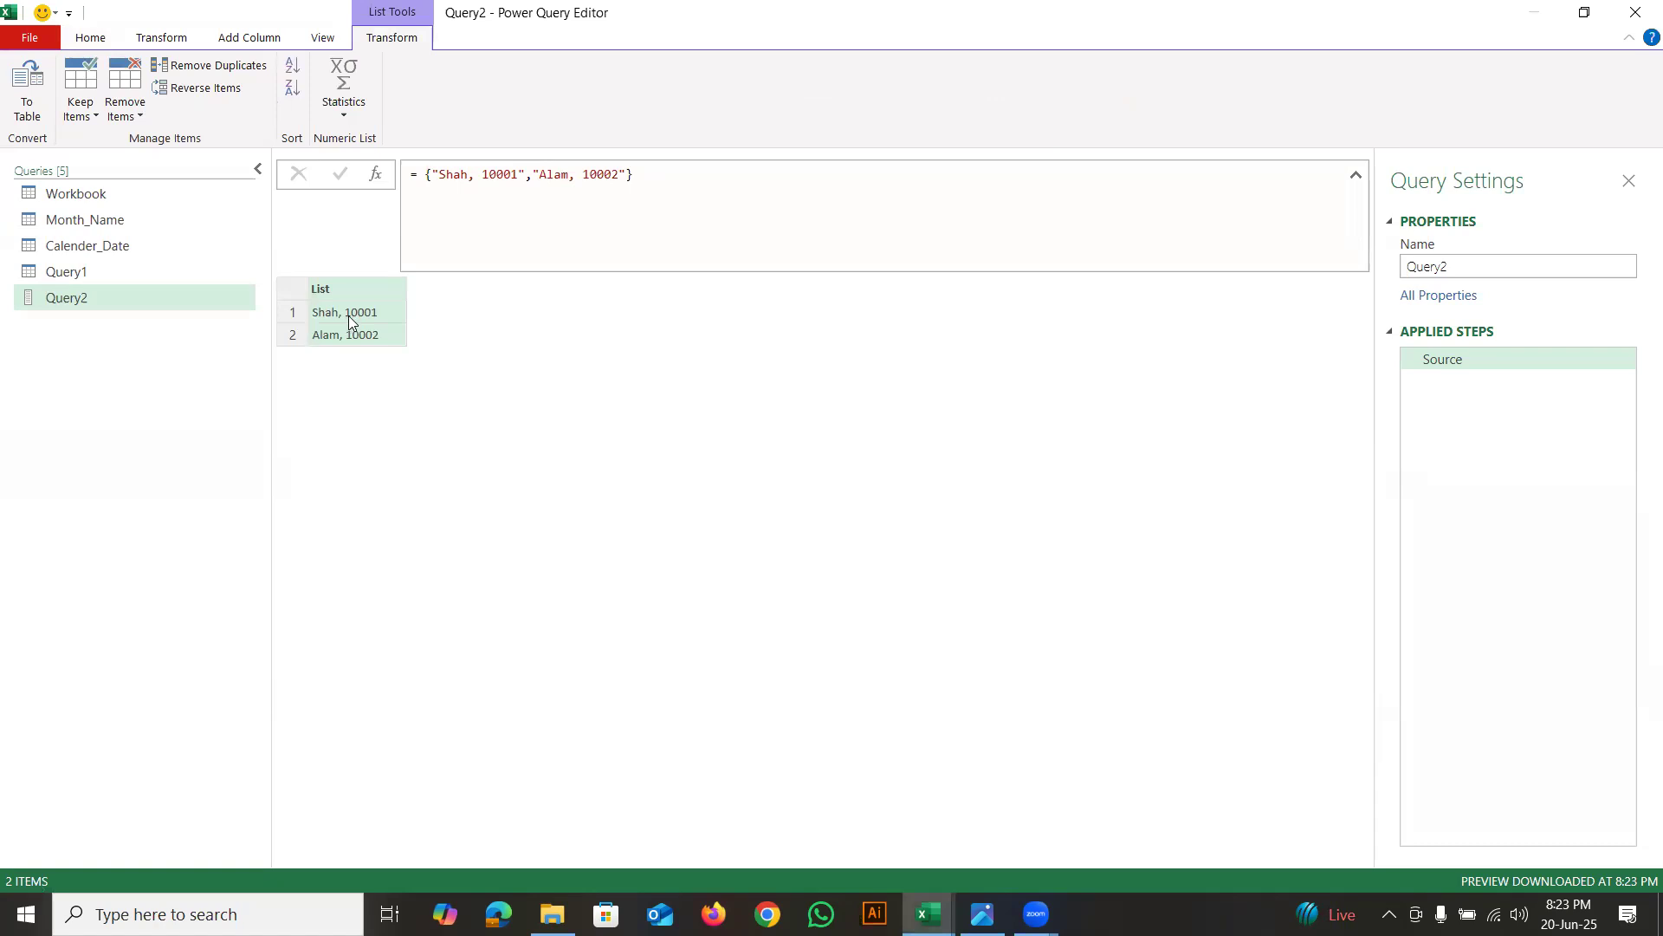
Move Query2's braced list to its own formula line and start a Table.FromList( call on the line above it
left_click(426, 174)
key("shift+Return")
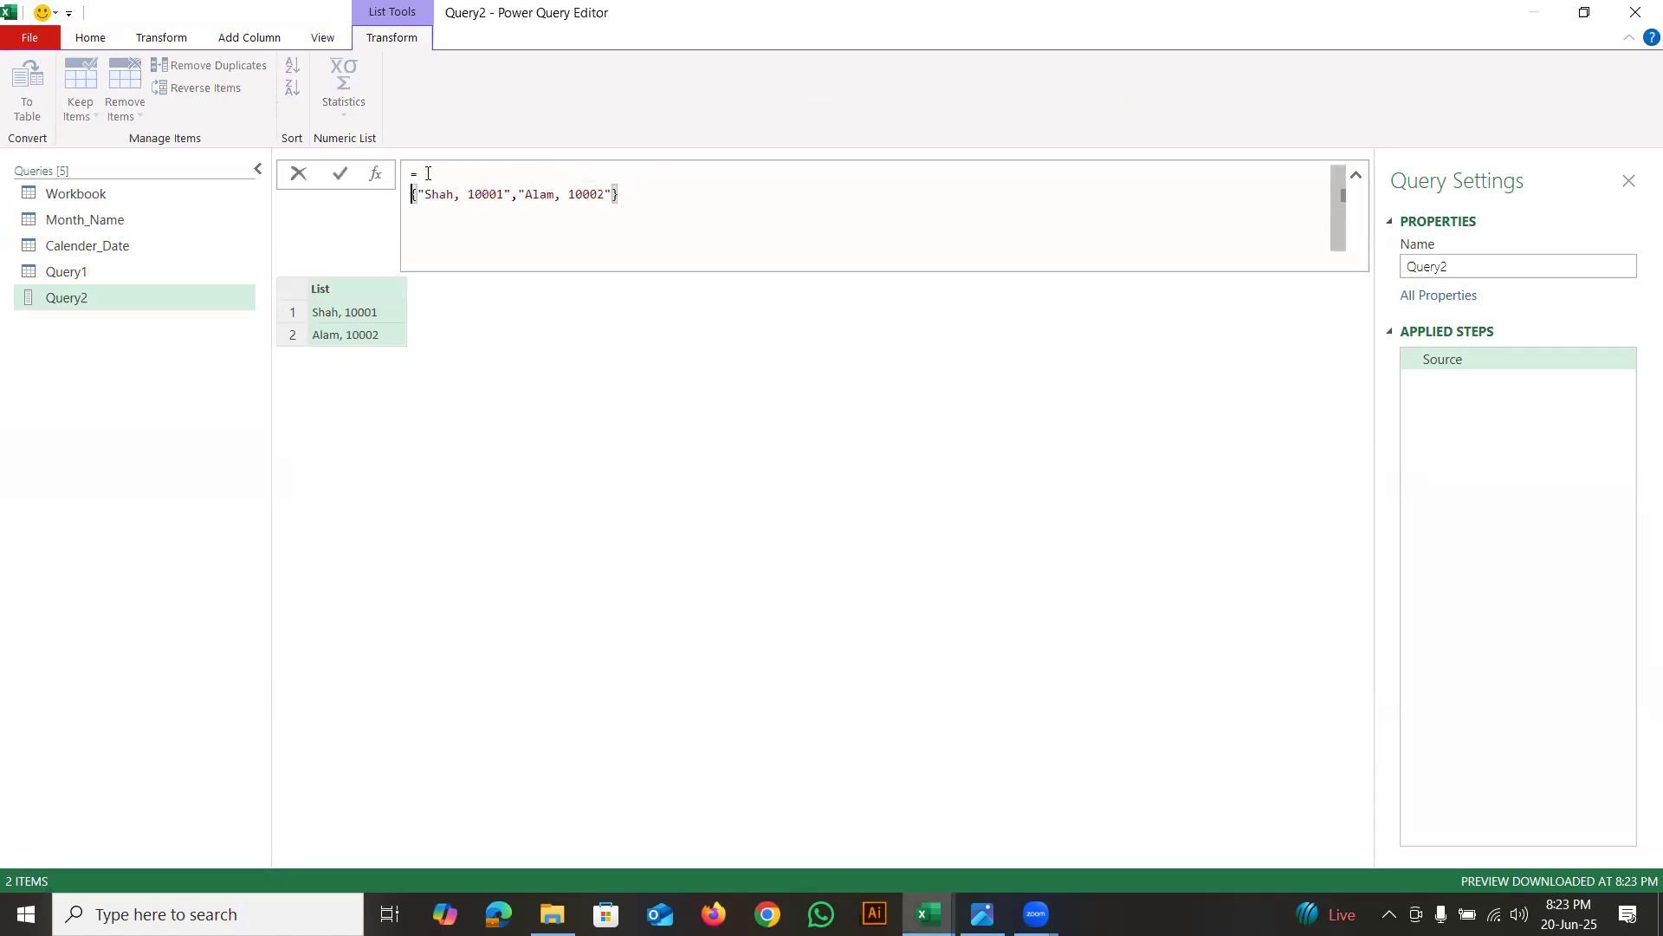
left_click(458, 177)
type("Table.From")
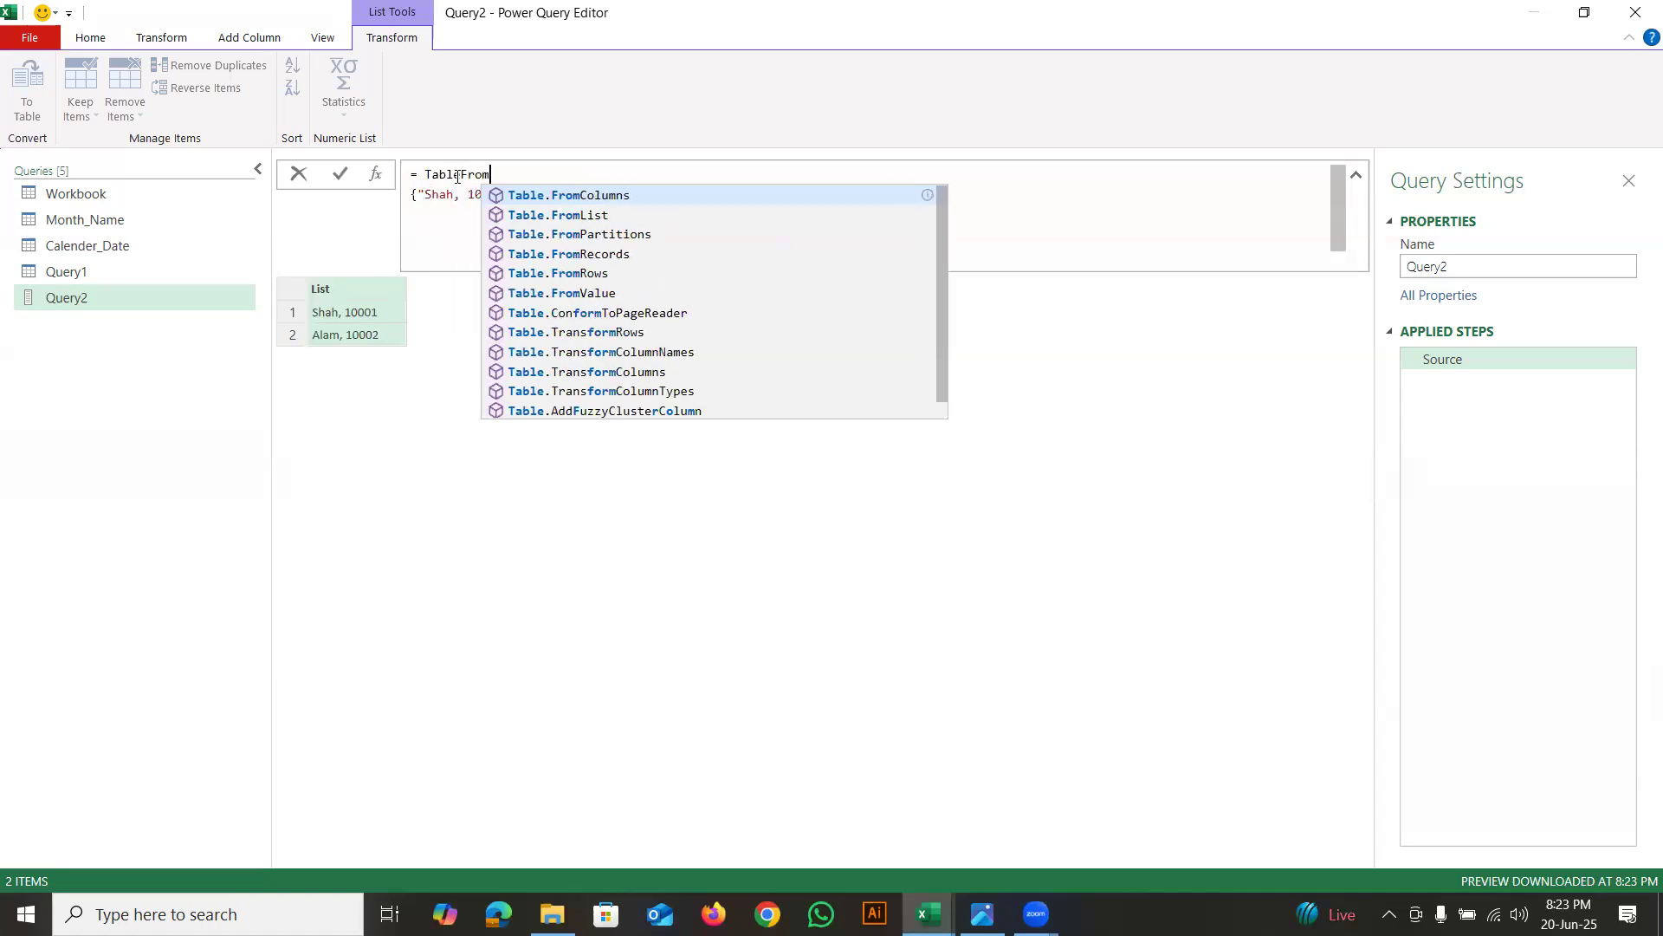
key("BackSpace")
key("BackSpace")
key("BackSpace")
key("BackSpace")
key("BackSpace")
type(".FromList")
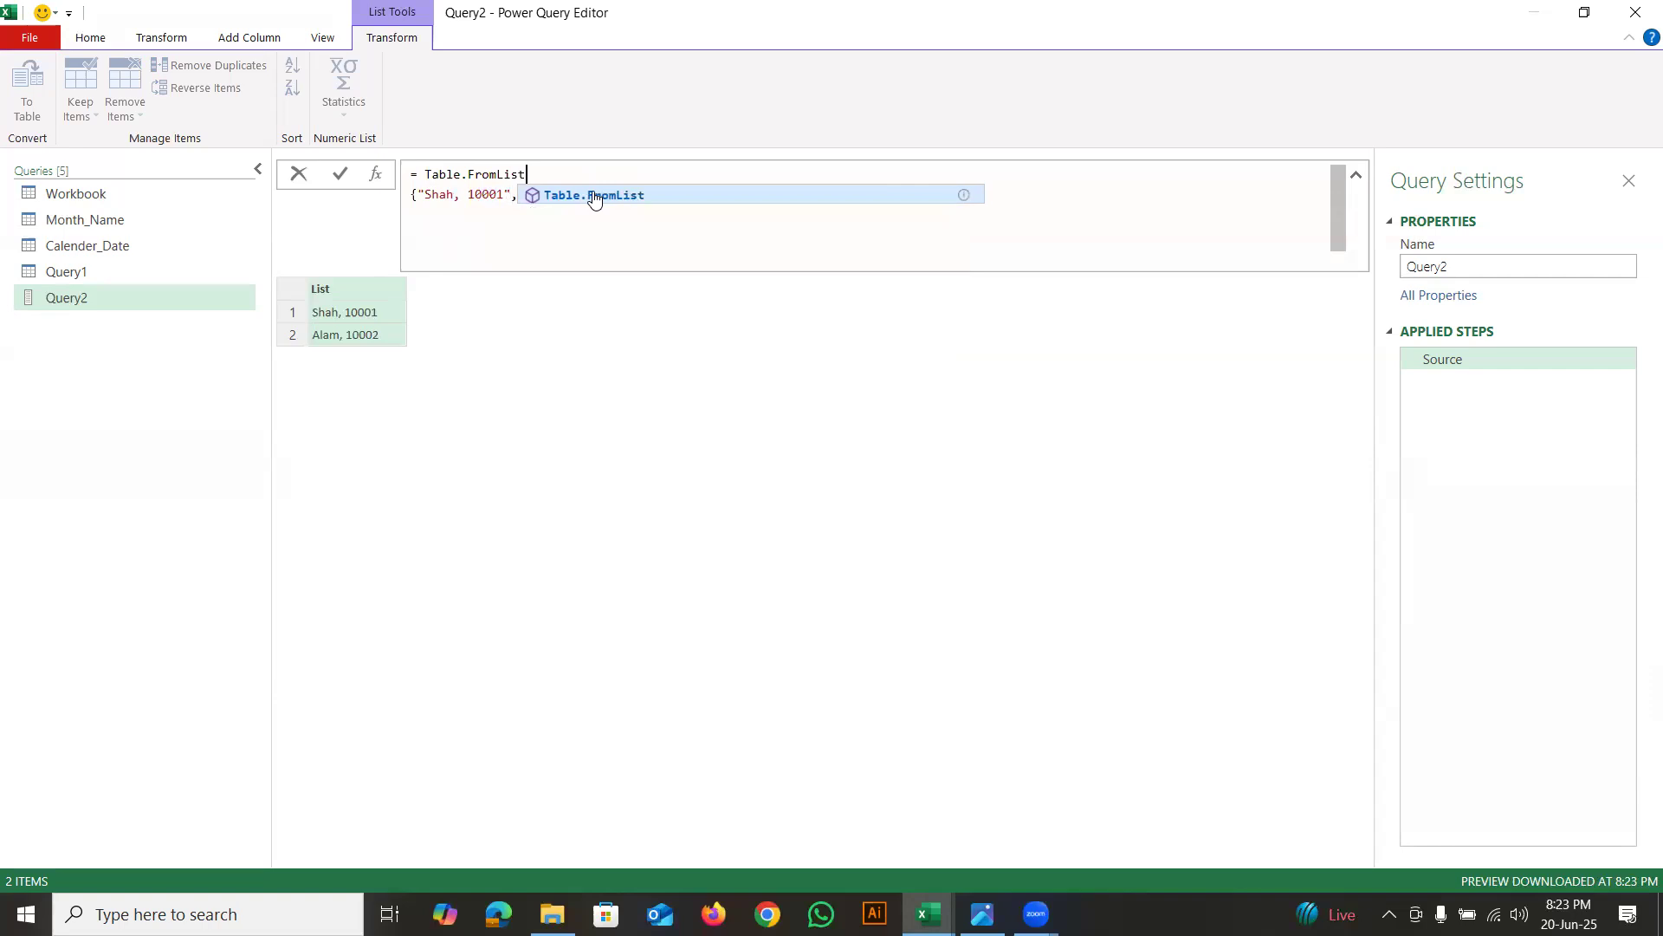
type("(")
left_click(581, 174)
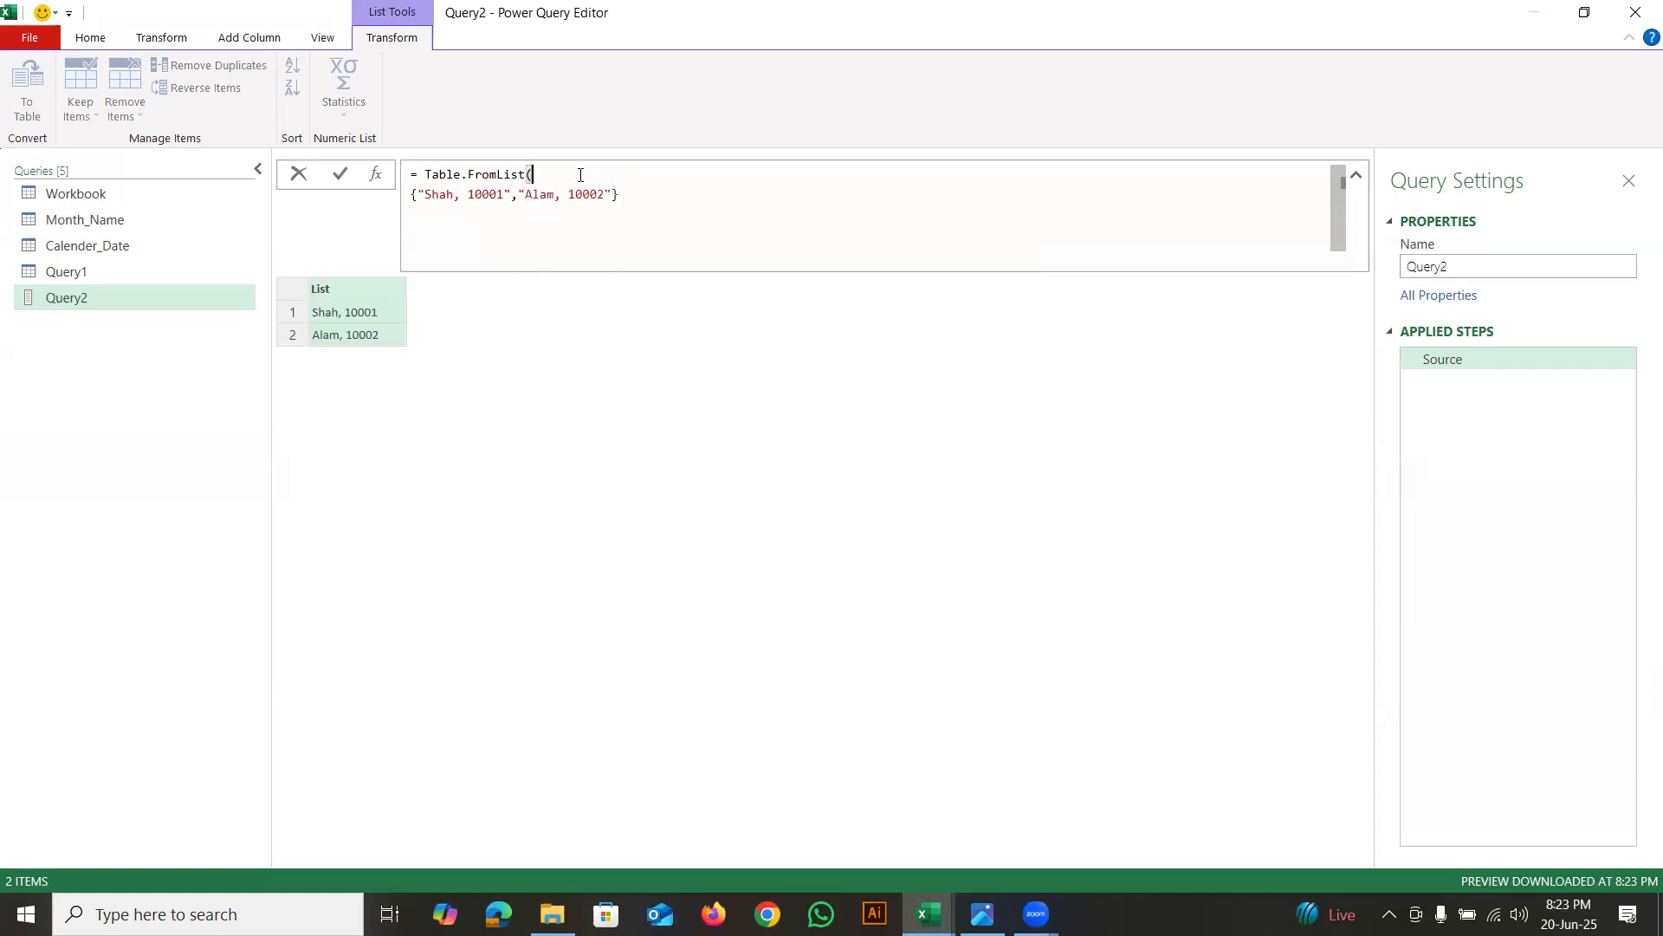
Add null as the splitter argument after Query2's list, close the Table.FromList call and commit the formula
left_click(632, 191)
type(",null")
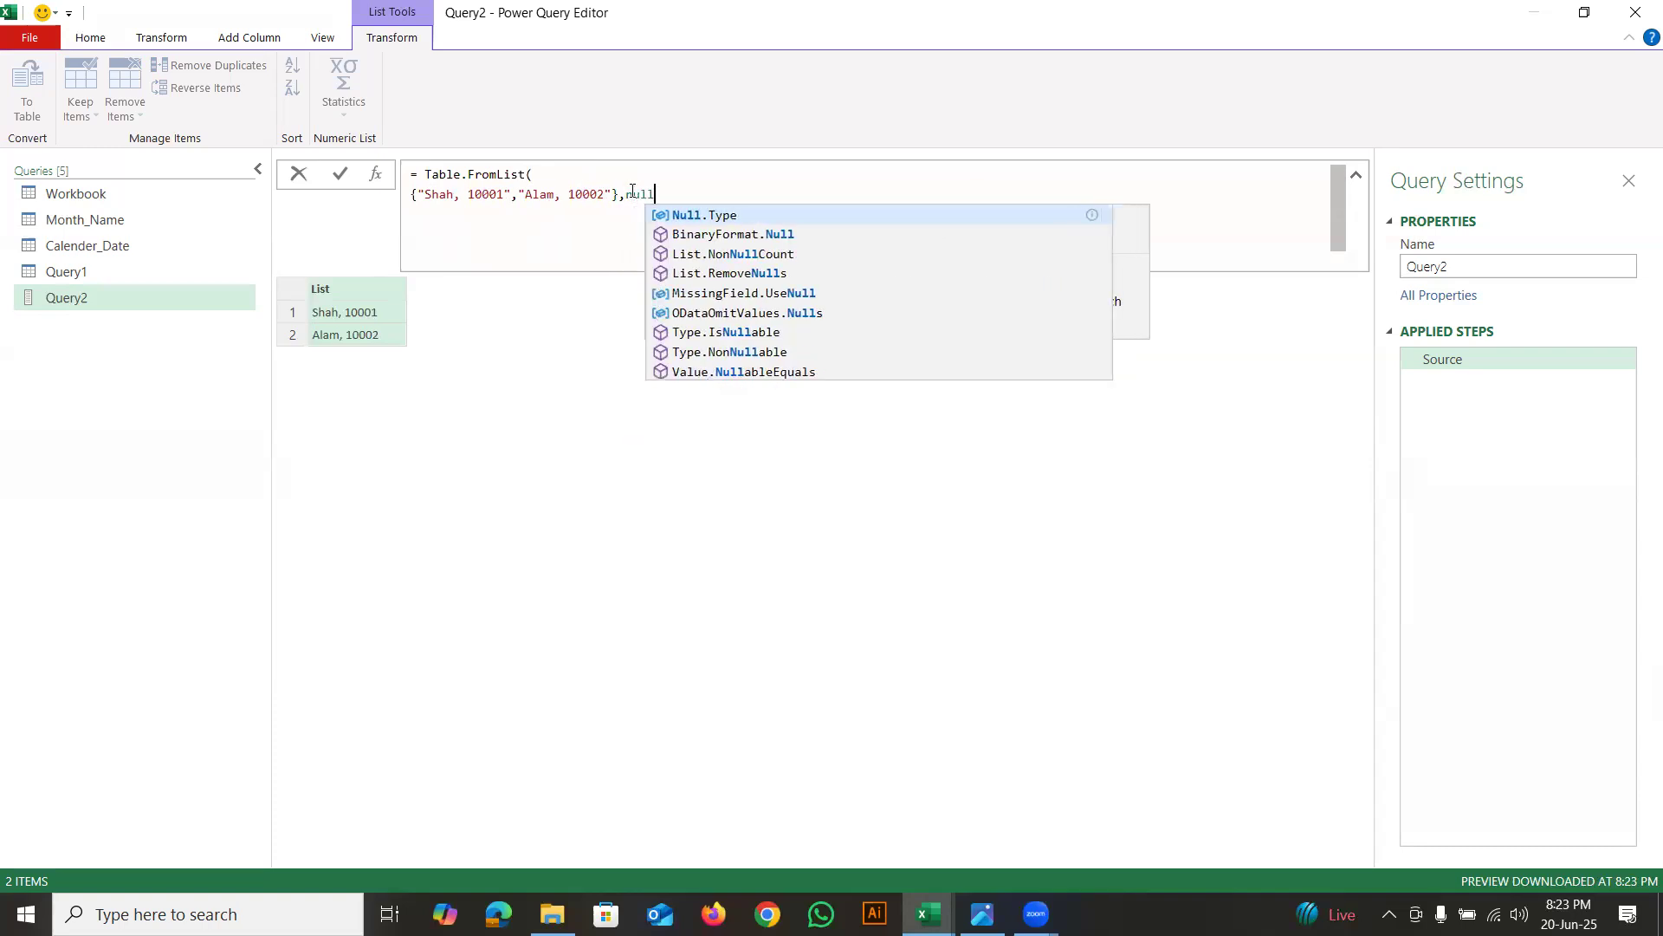
type(",")
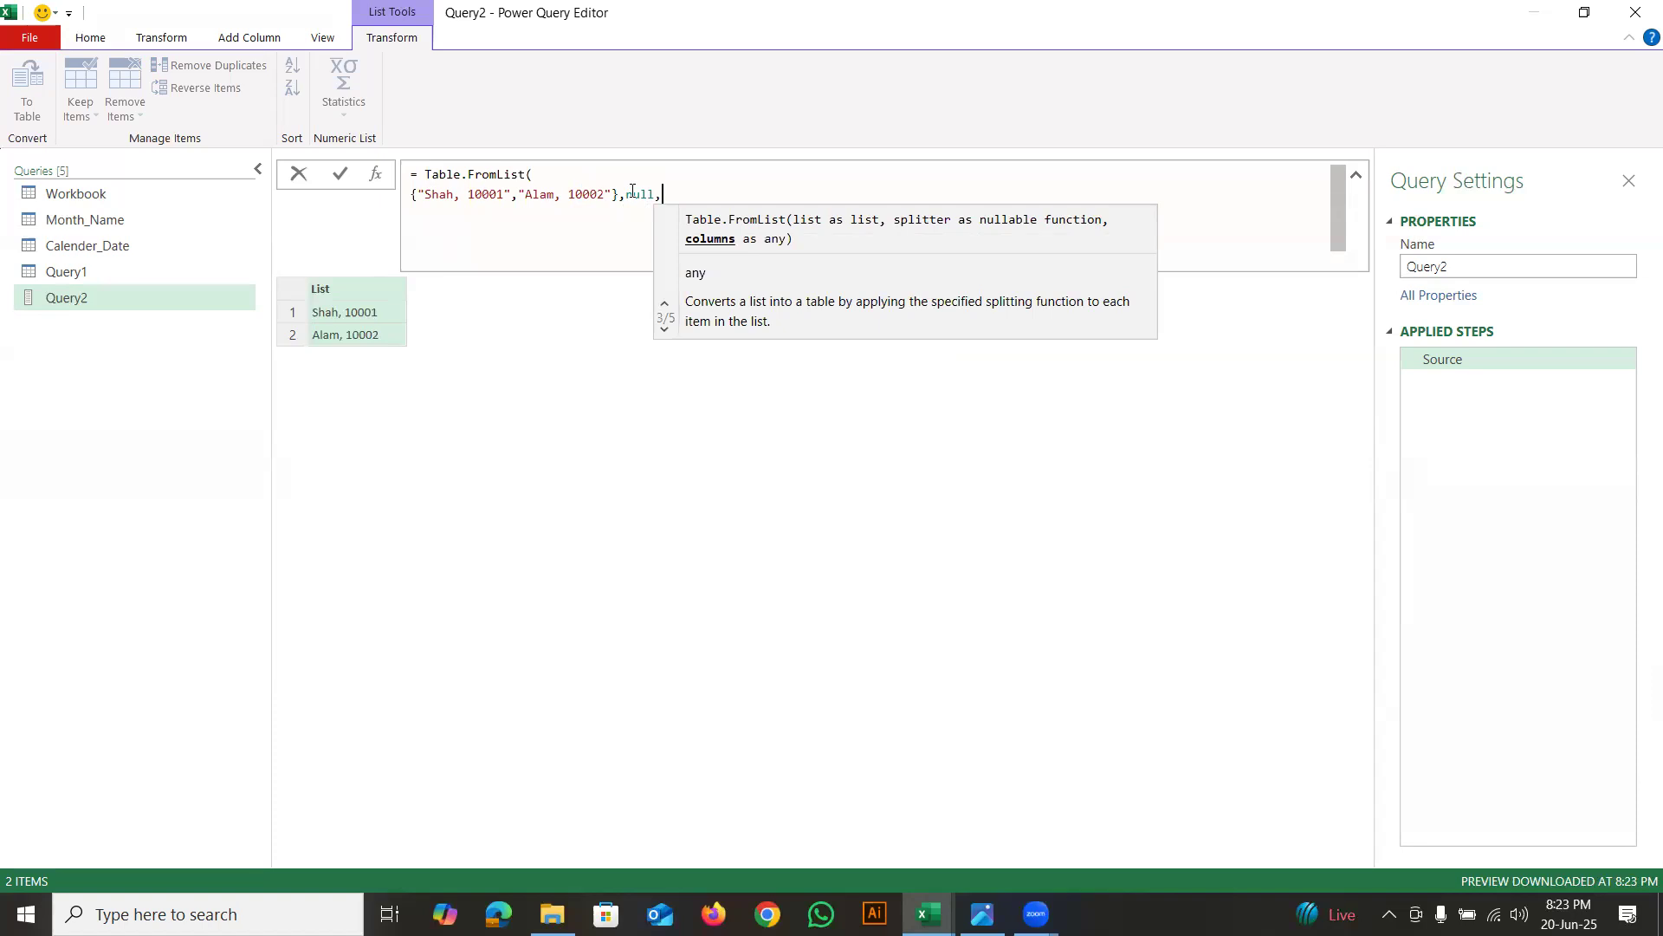
key("BackSpace")
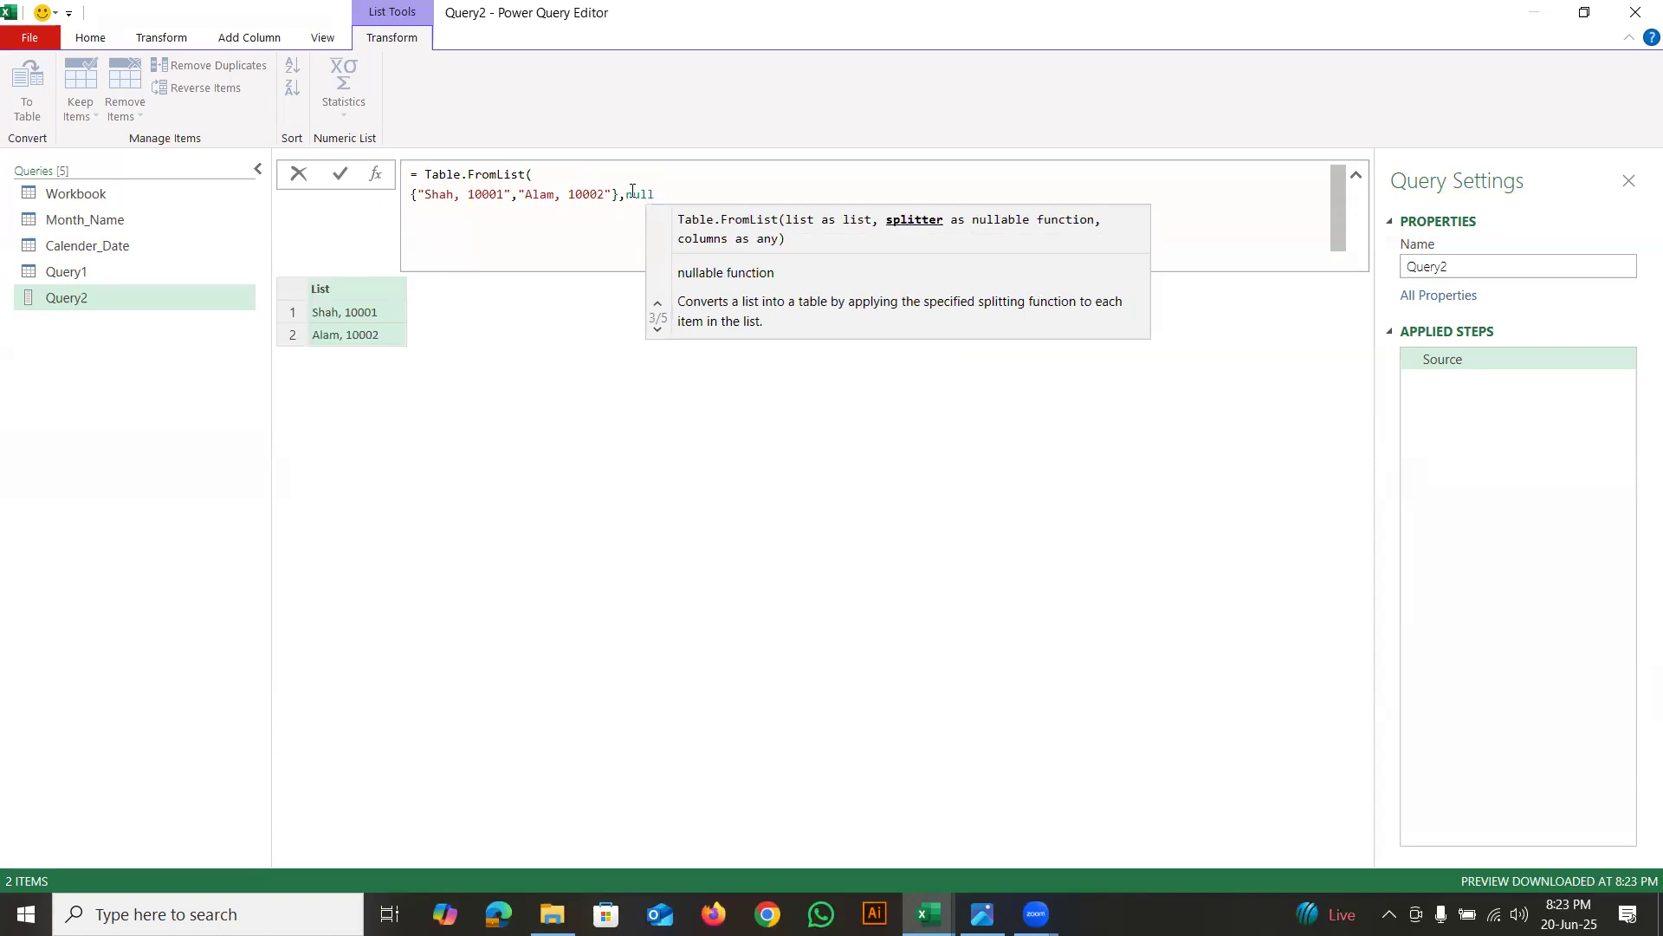
type(")")
key("Return")
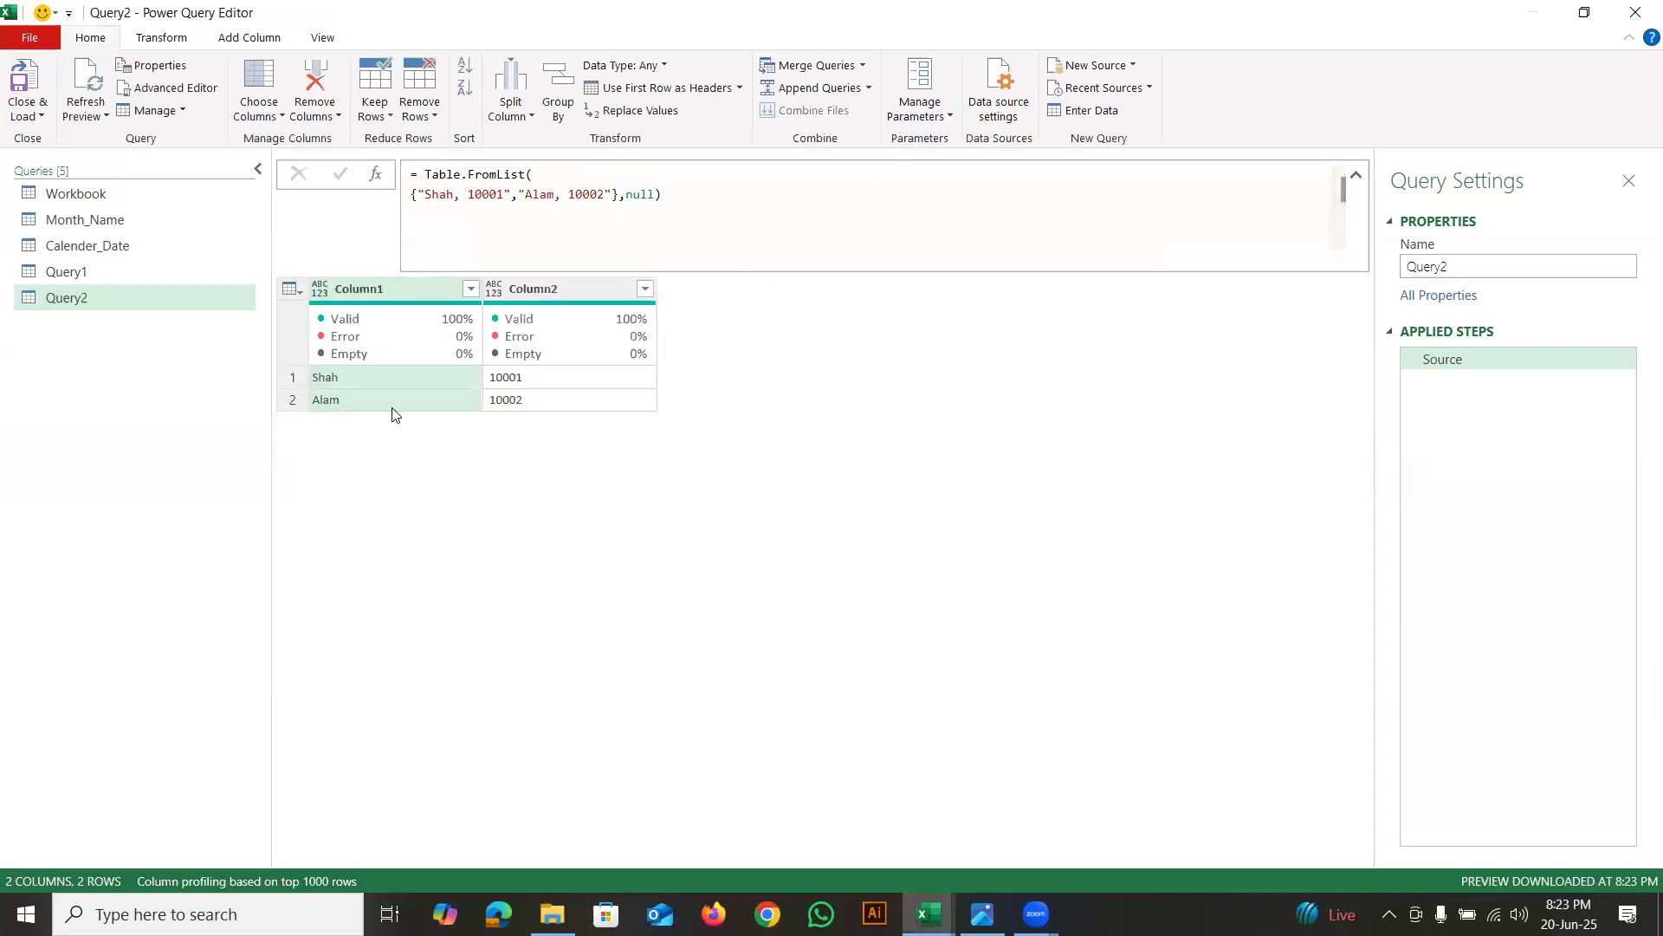
mouse_move(344, 376)
left_mouse_down()
mouse_move(326, 359)
mouse_move(348, 414)
mouse_move(307, 354)
left_mouse_up()
mouse_move(548, 365)
left_mouse_down()
mouse_move(463, 386)
mouse_move(539, 326)
left_mouse_up()
key("Escape")
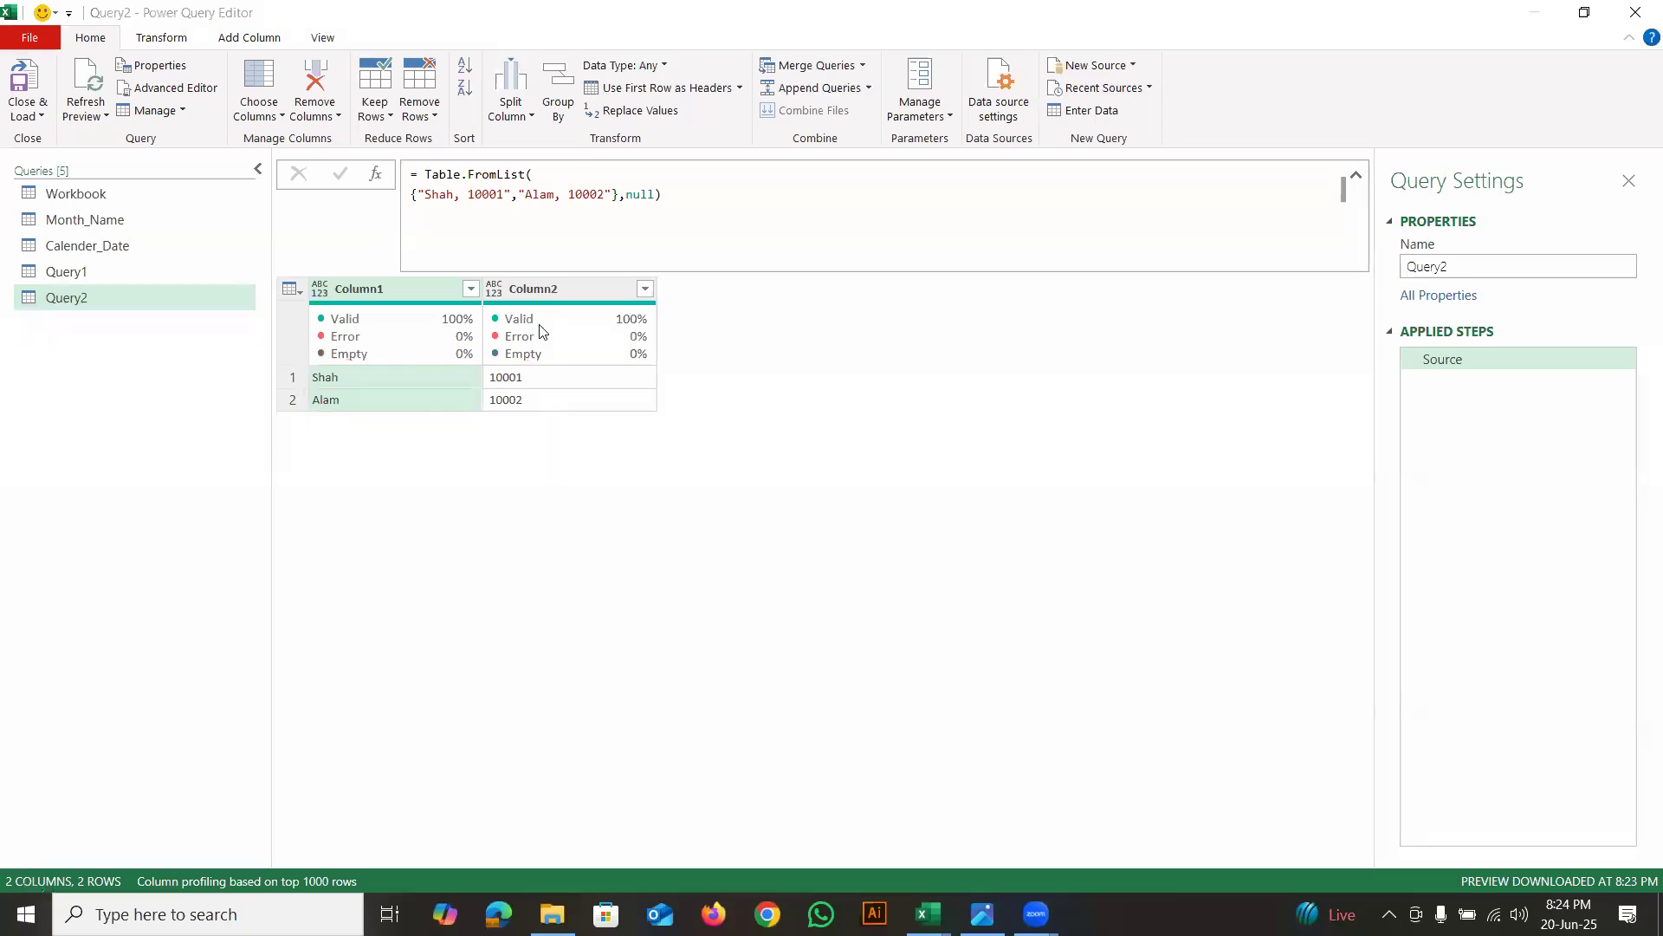
Add the column names list {"Name","ID"} as the third argument of Query2's Table.FromList call and commit it
left_click(654, 196)
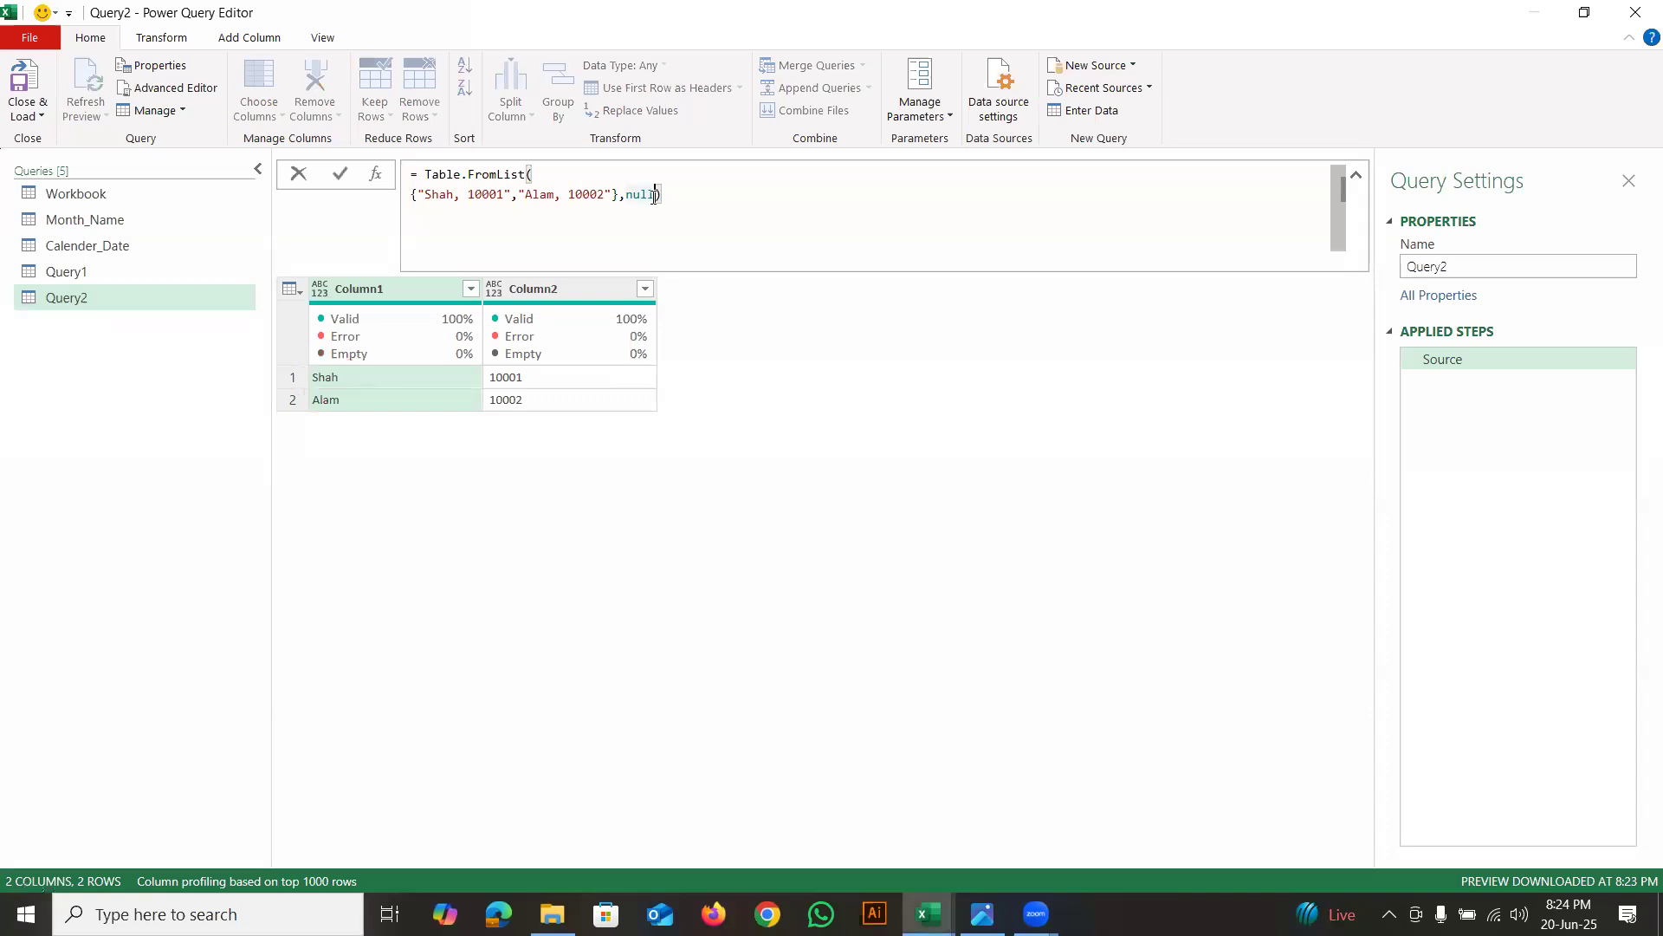
type(",")
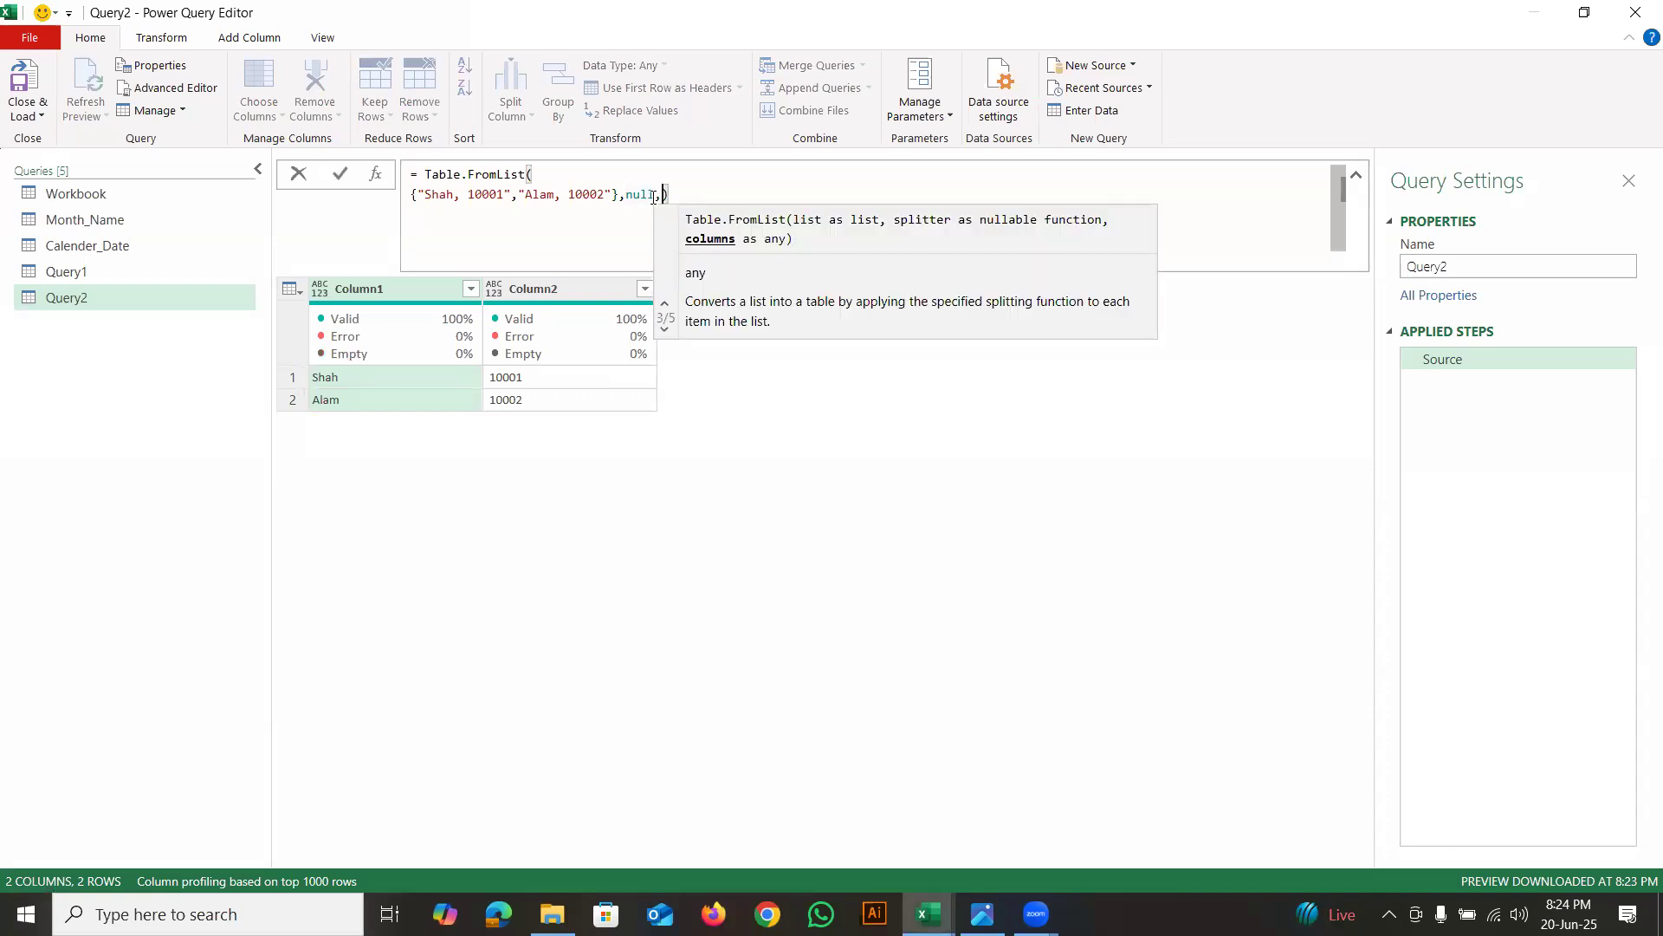
type("{")
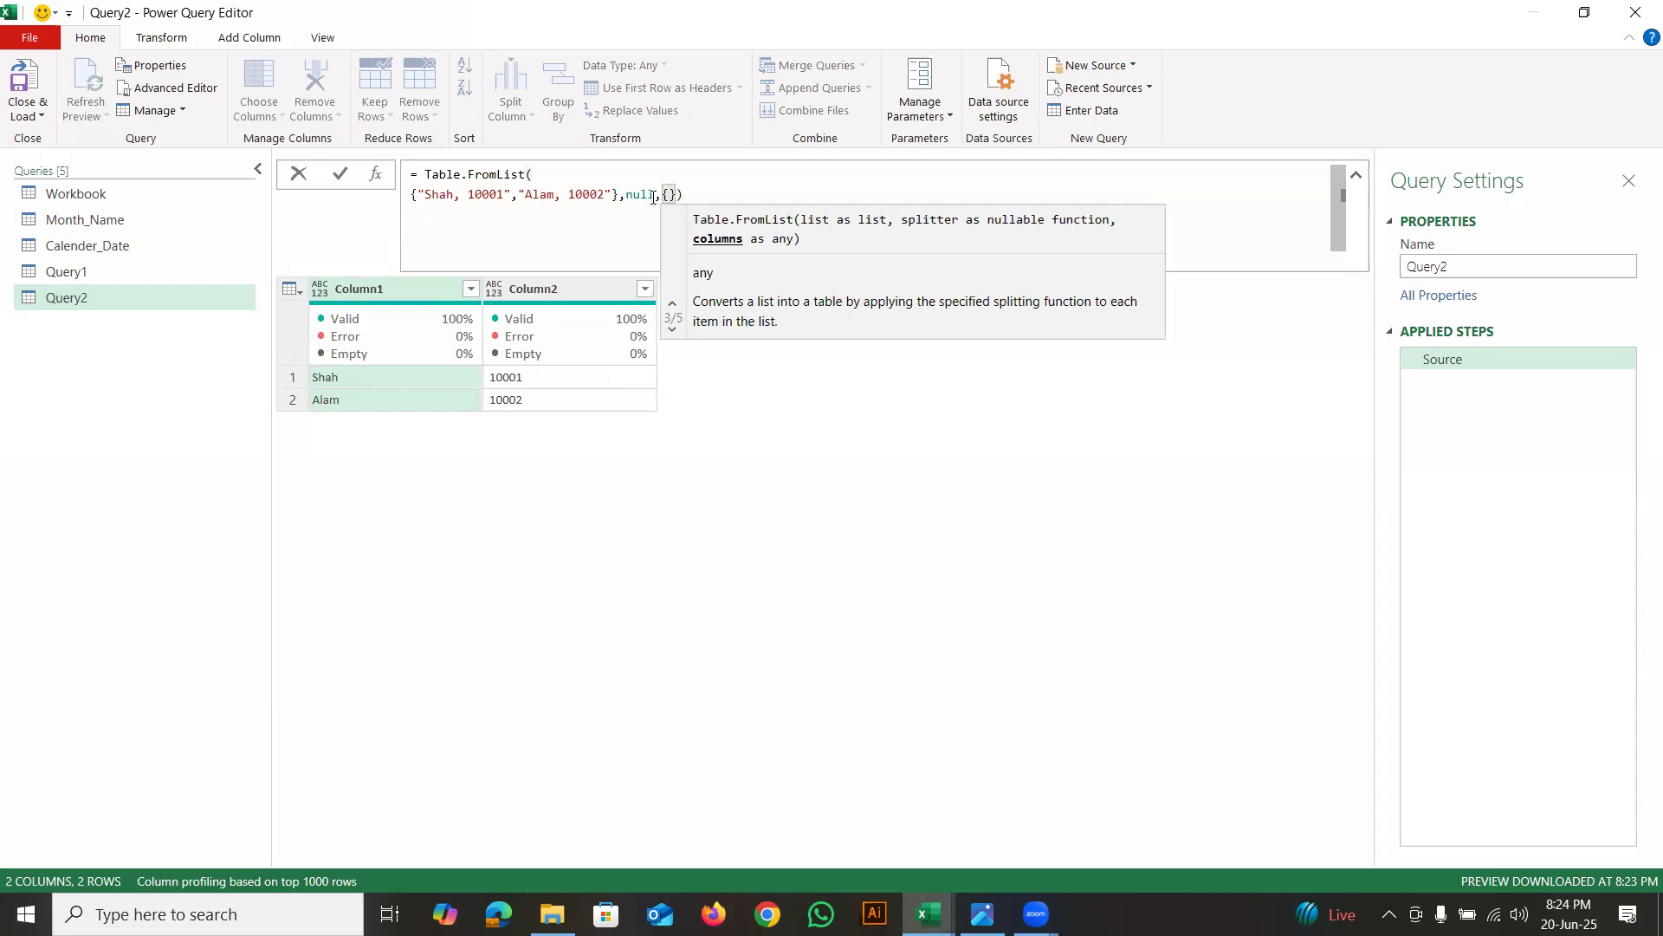
type("\"Name\"")
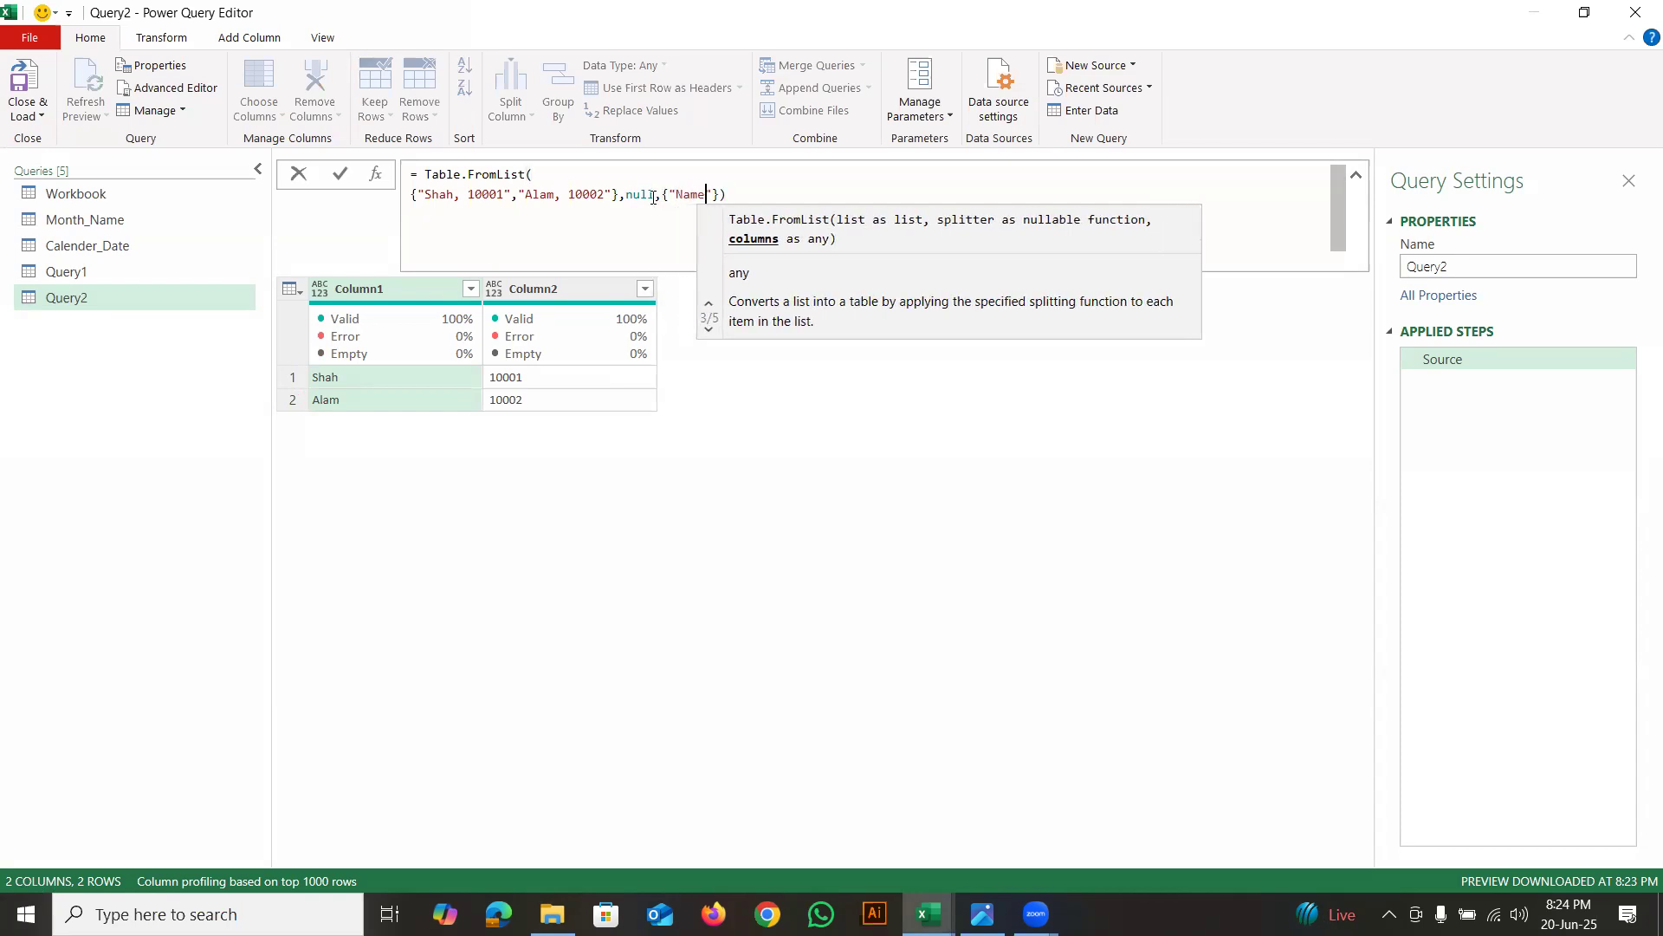
type(", \"")
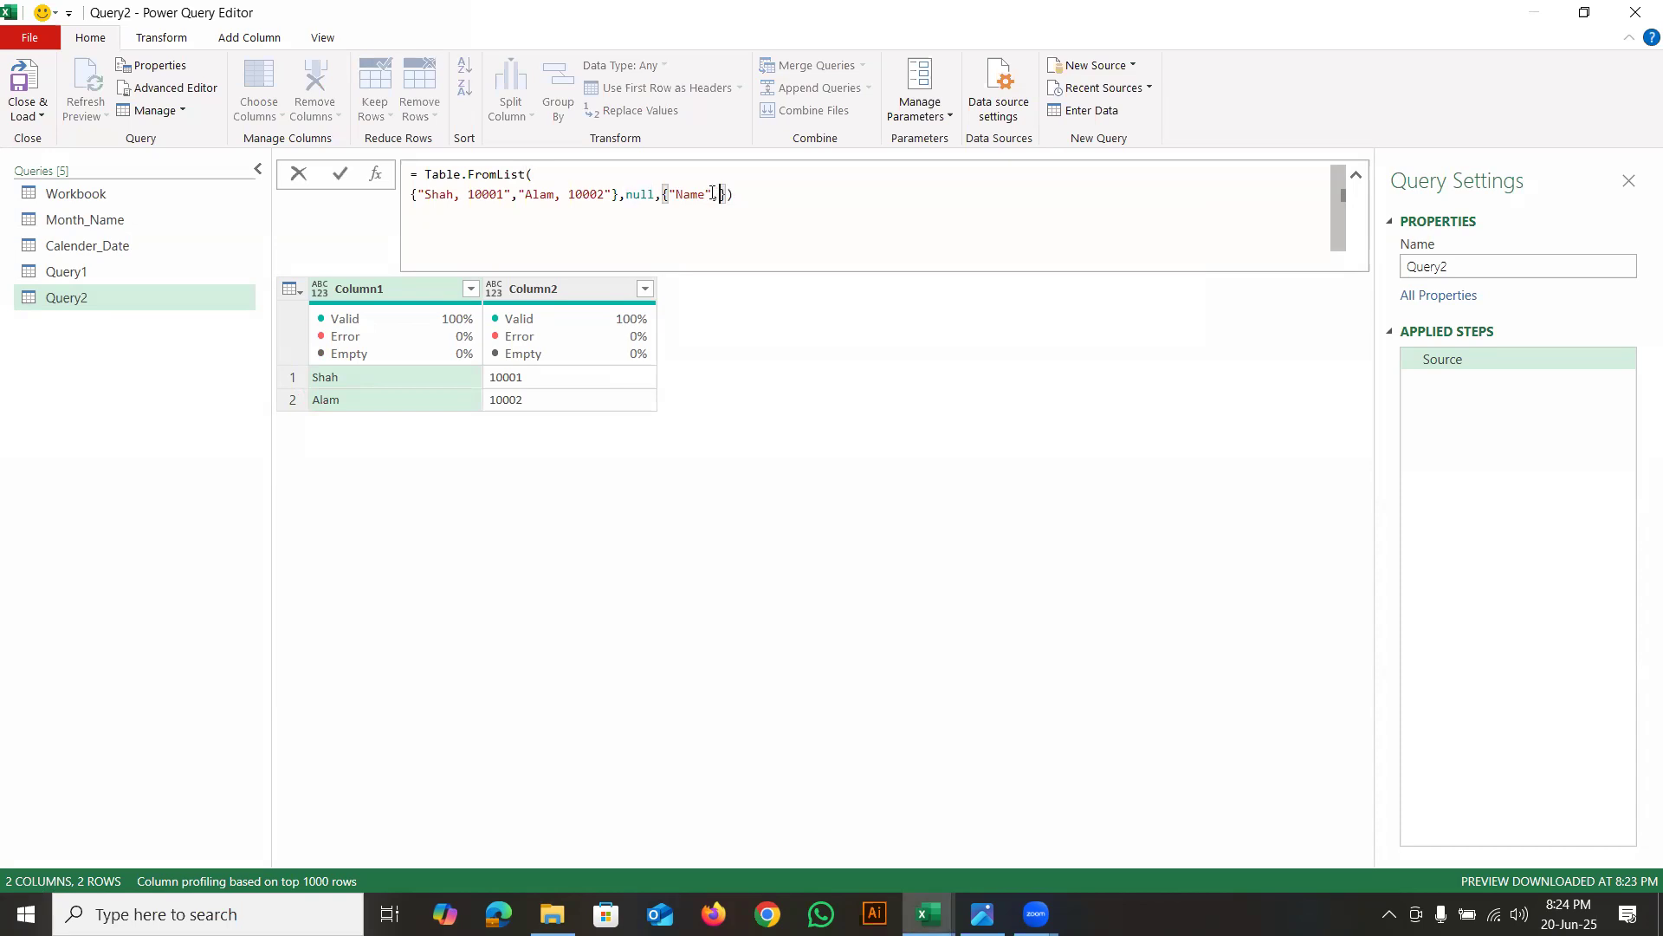
type("ID")
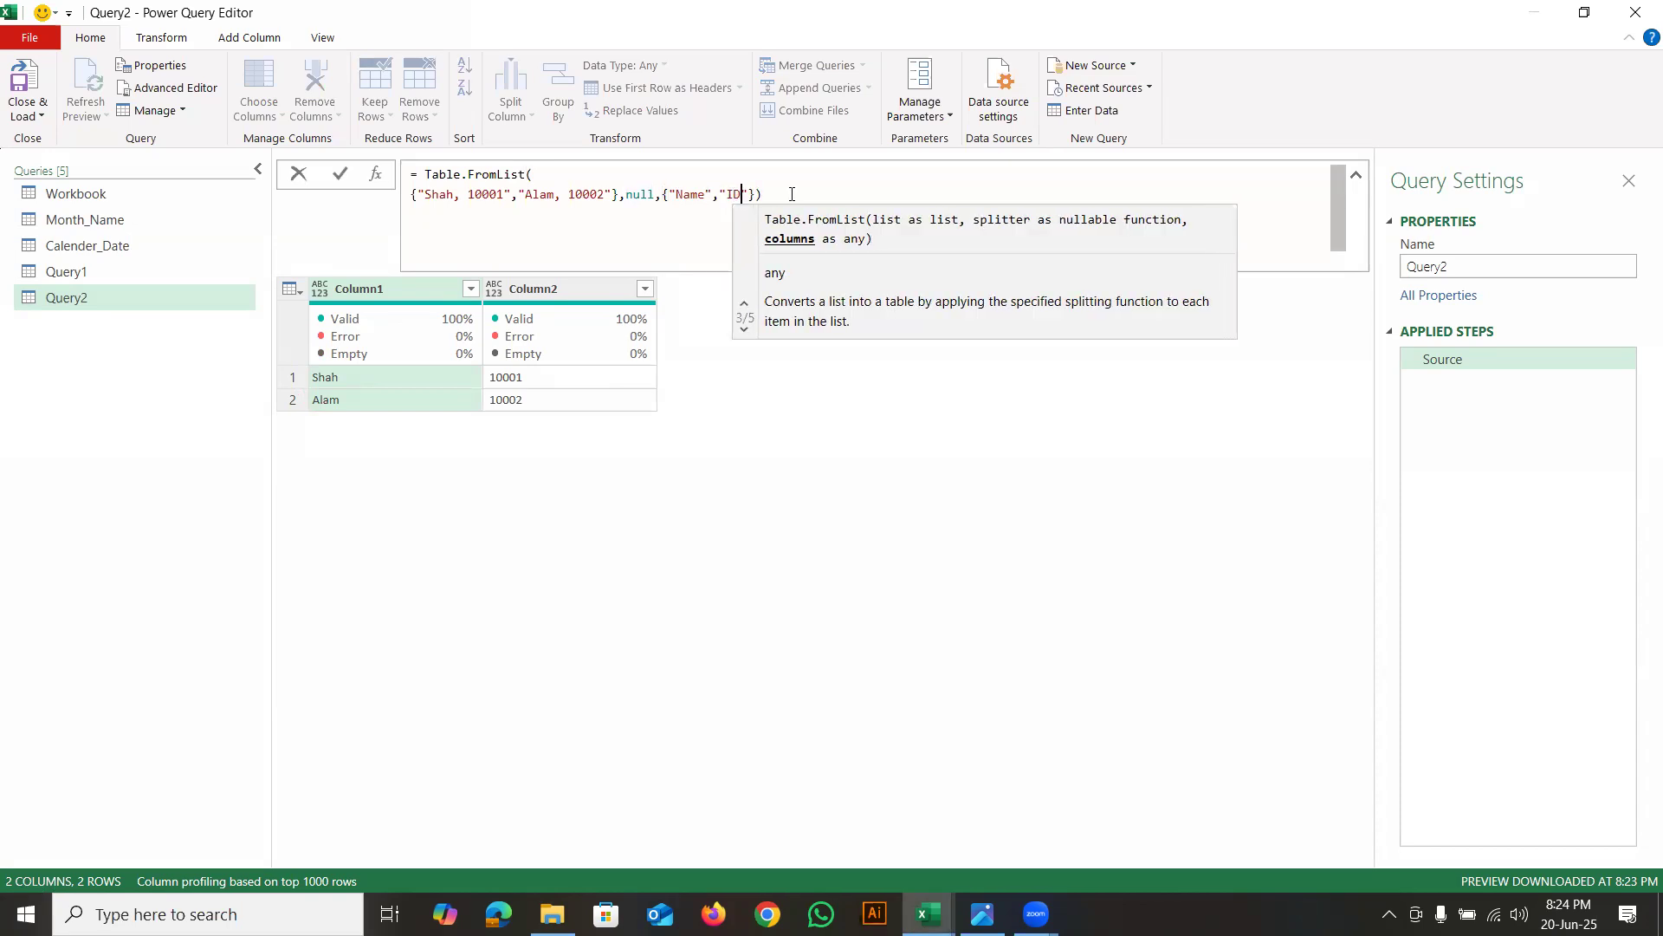
key("Return")
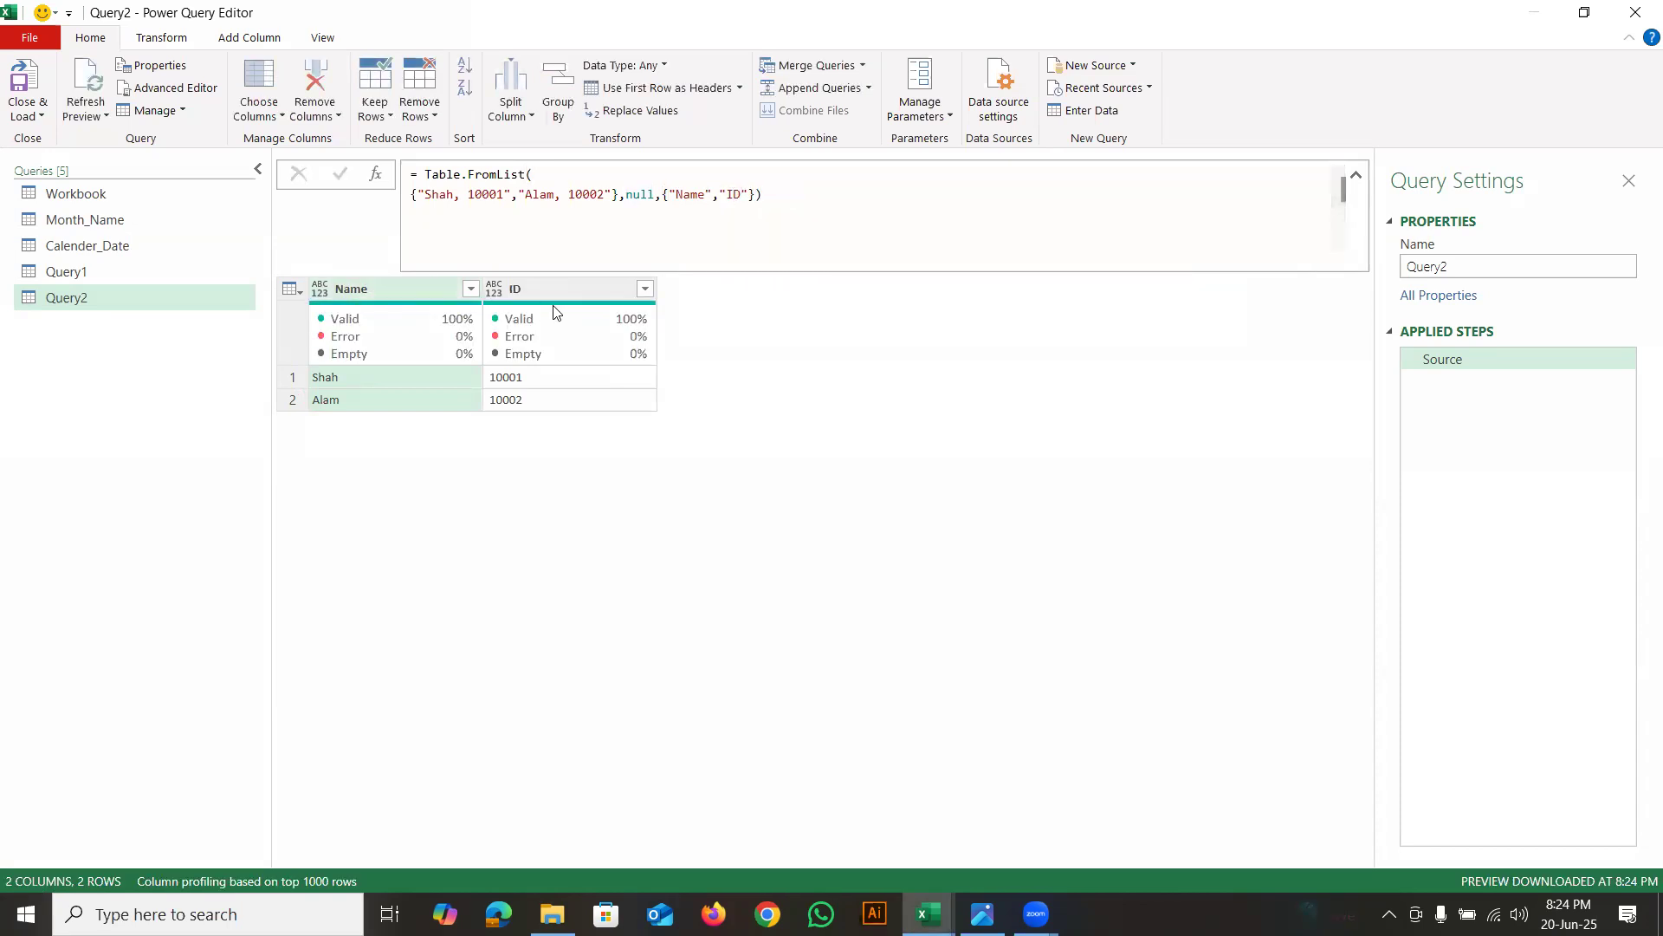
Create another blank query after Query2
mouse_move(561, 312)
right_click(97, 322)
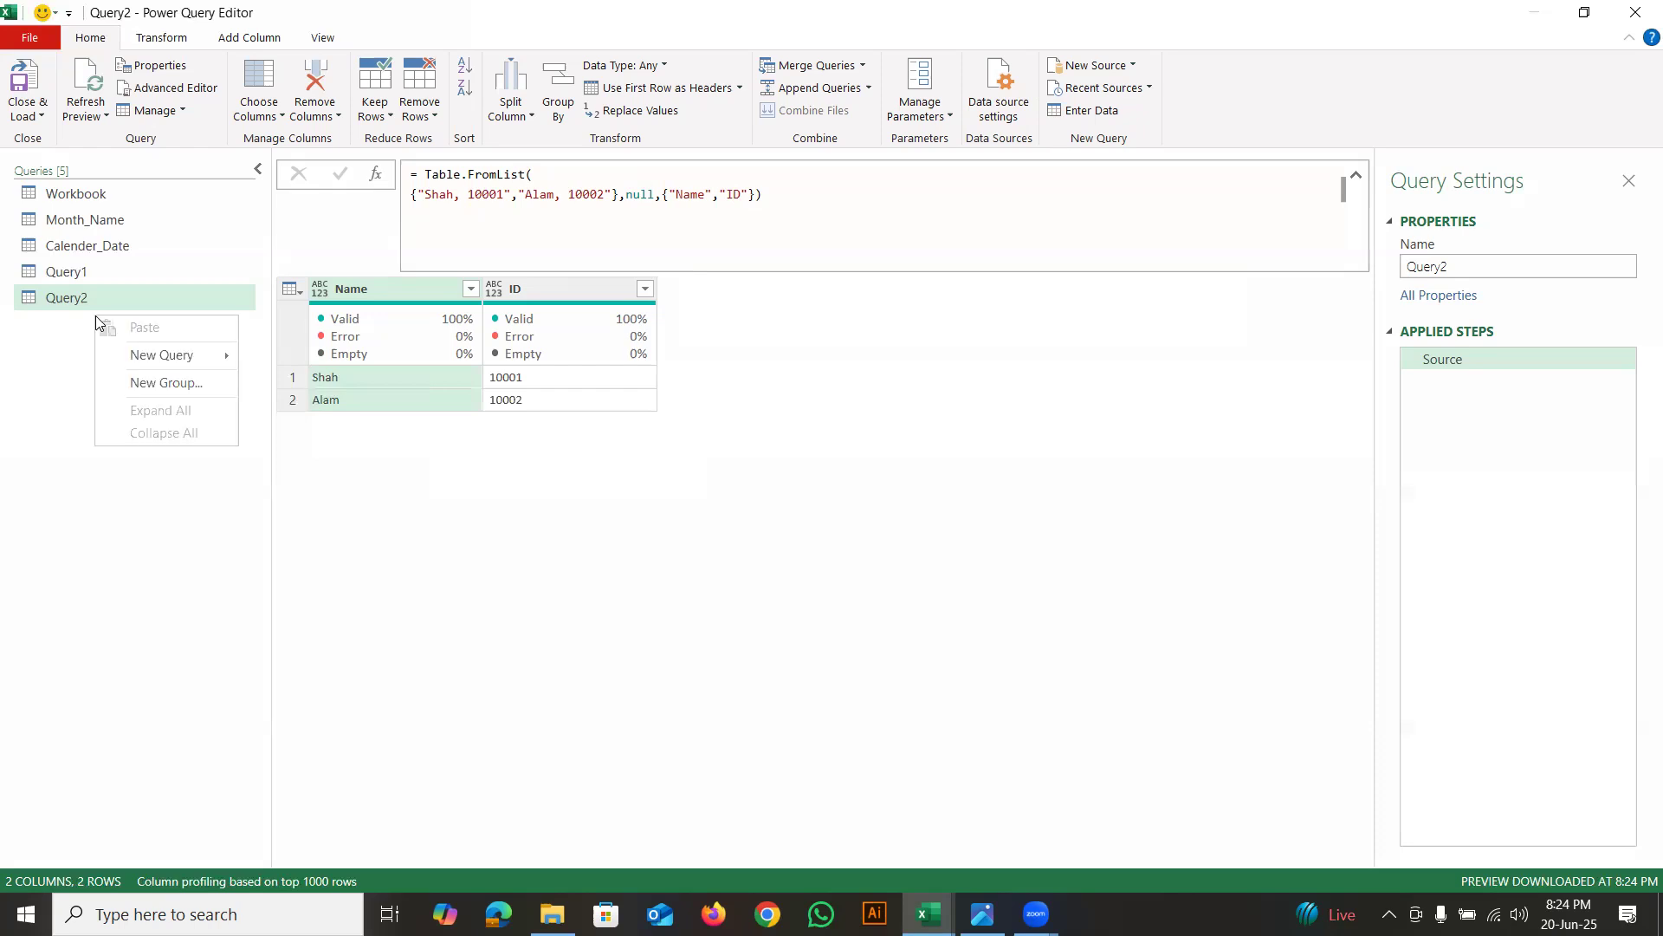
mouse_move(160, 365)
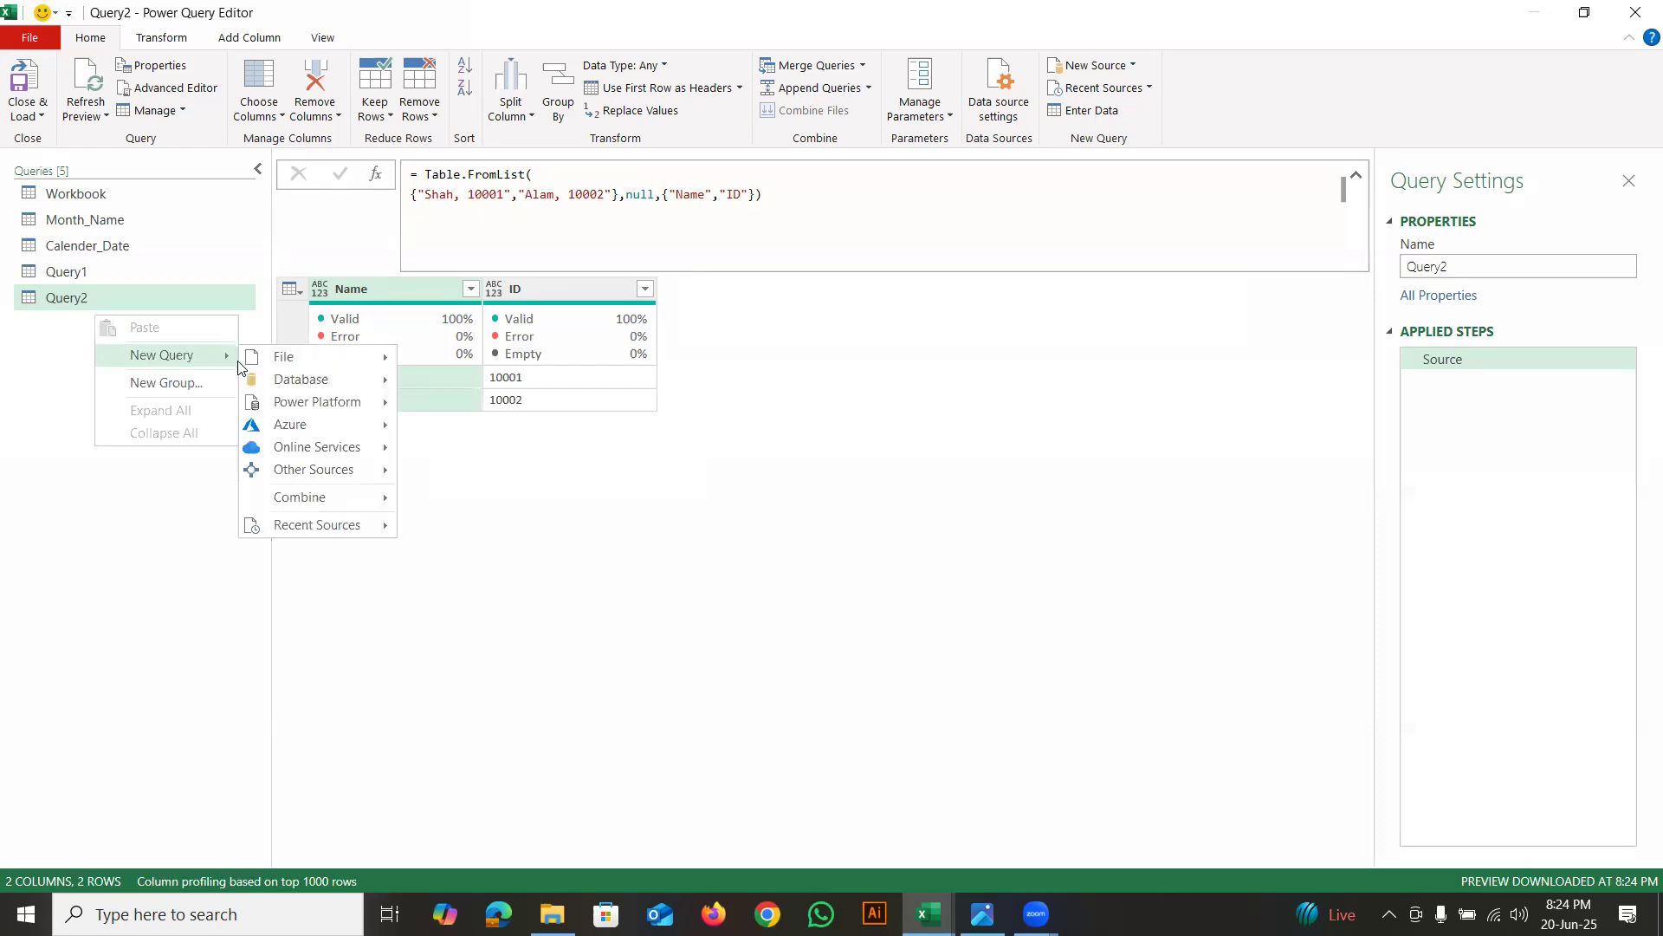
mouse_move(333, 472)
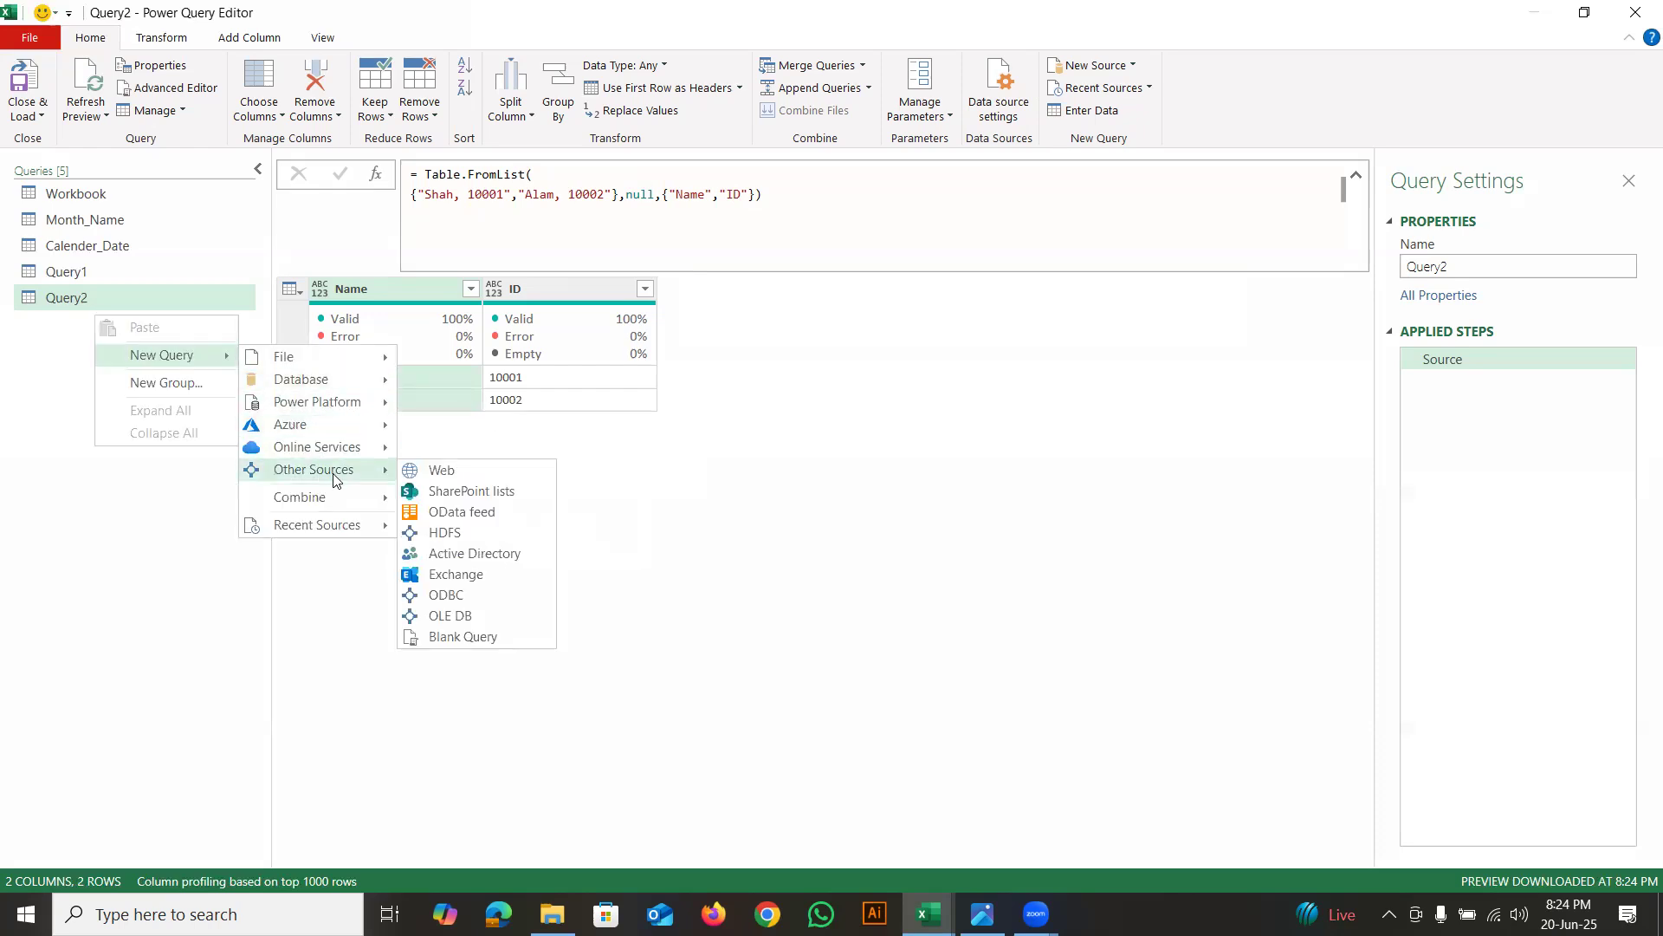
left_click(466, 634)
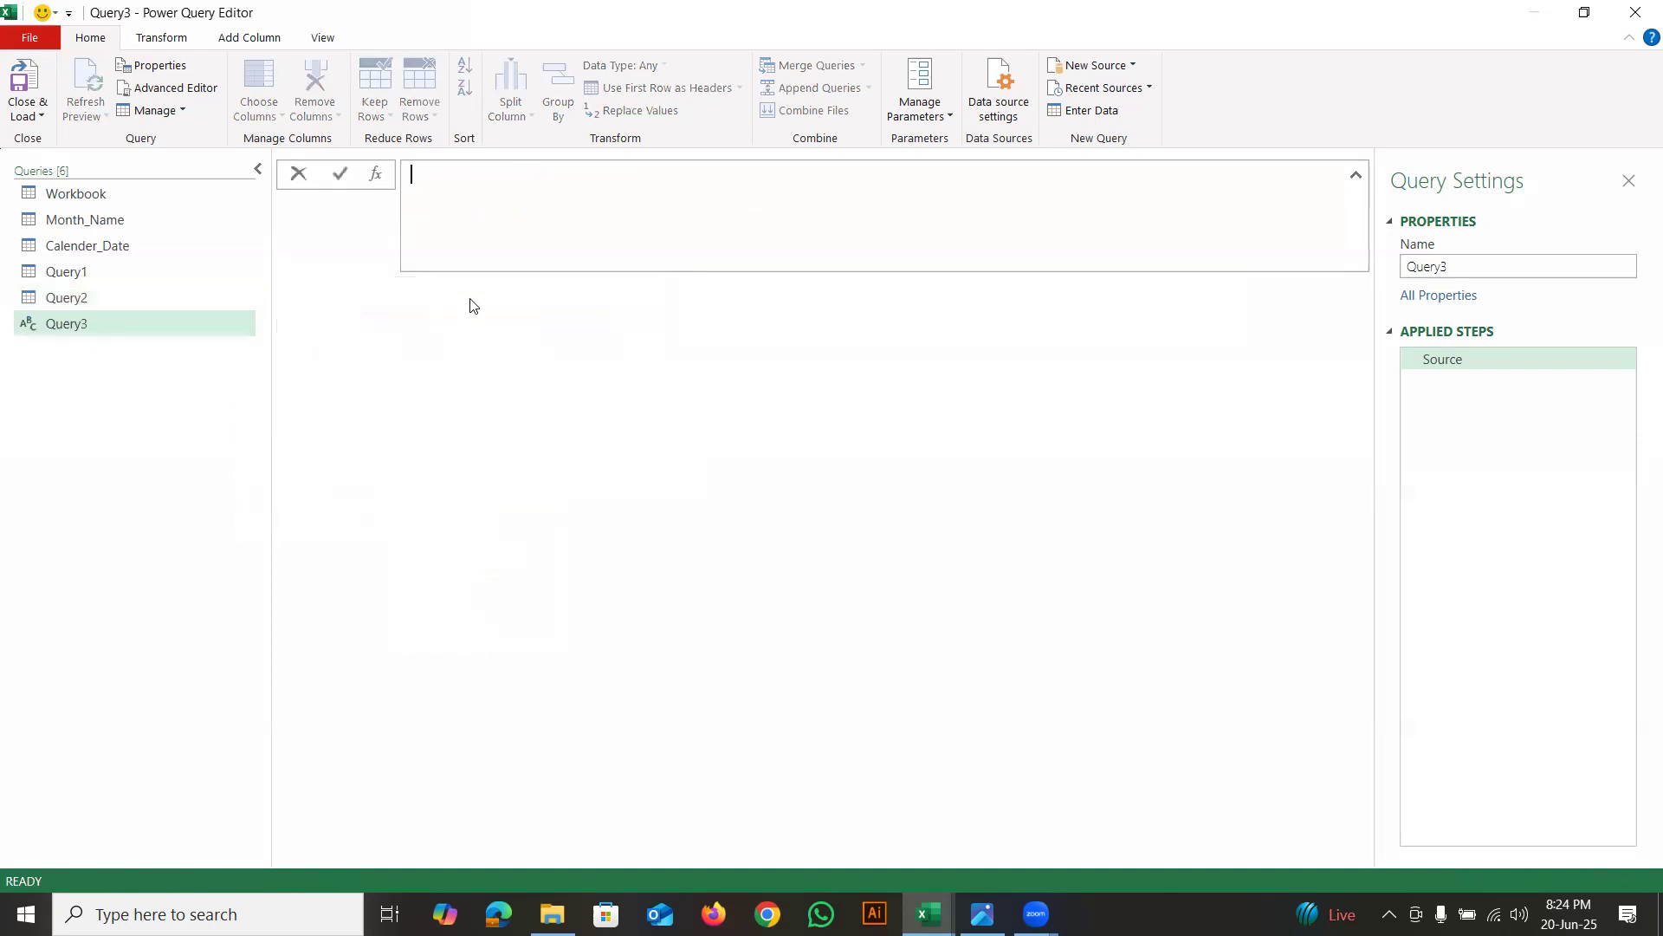
Build Query3's source formula as a braced list holding the two names from Query2 as separate text items, and commit it
type("=")
type("{\"Name")
key("BackSpace")
key("BackSpace")
key("BackSpace")
key("BackSpace")
type("Shah")
key("Right")
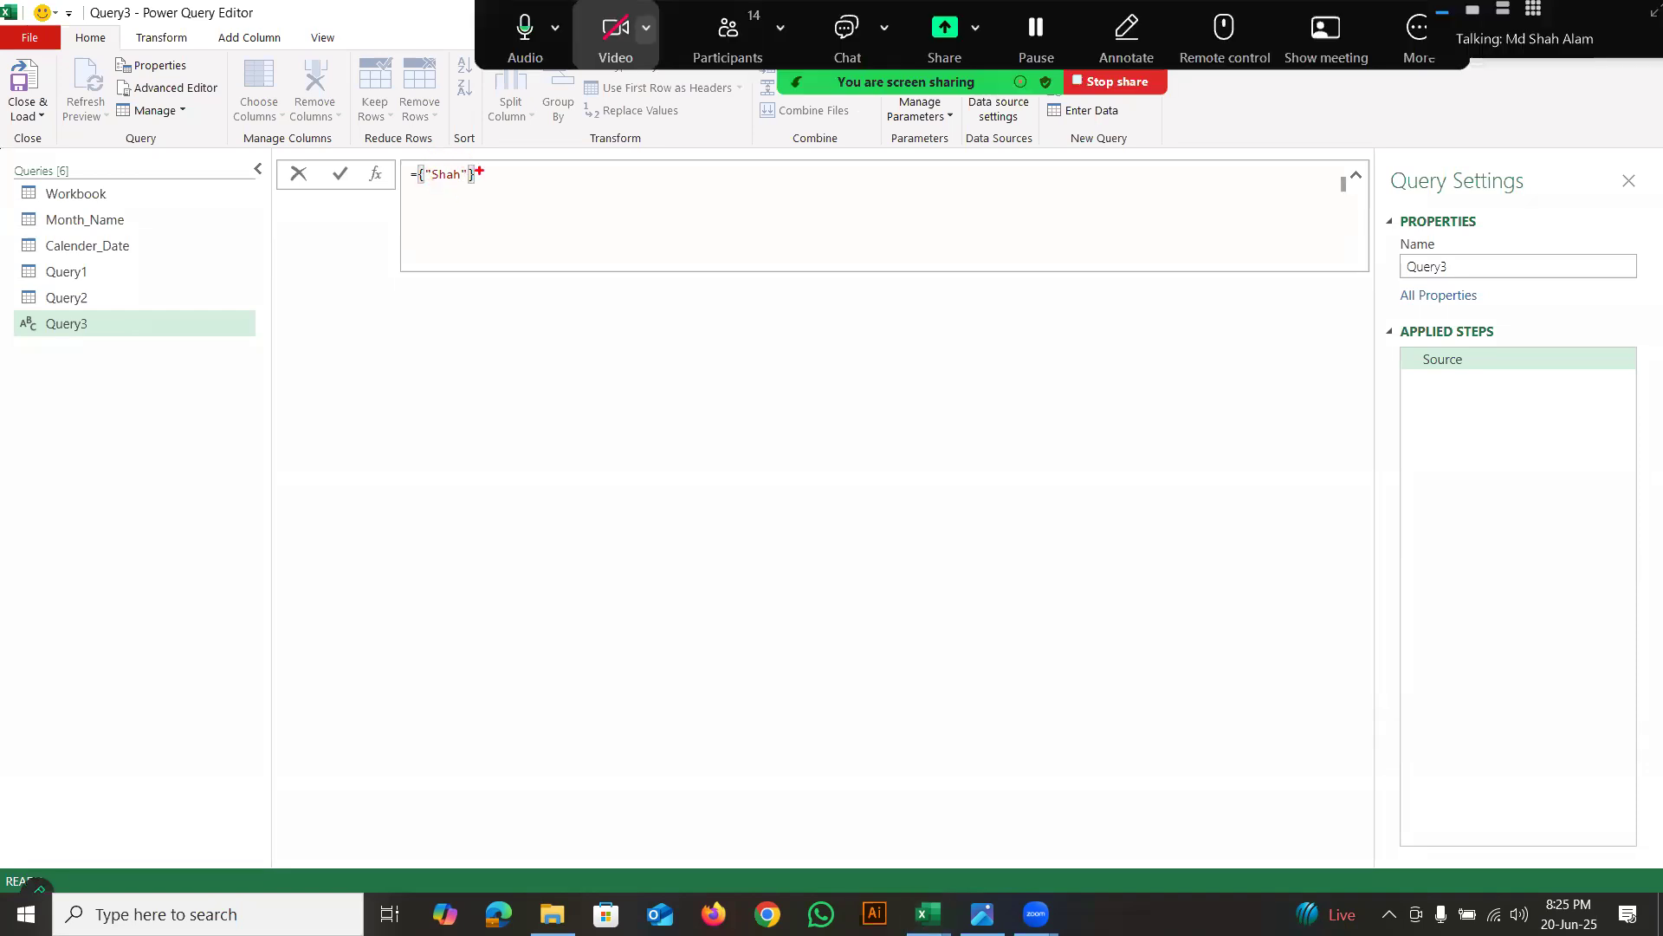
key("Return")
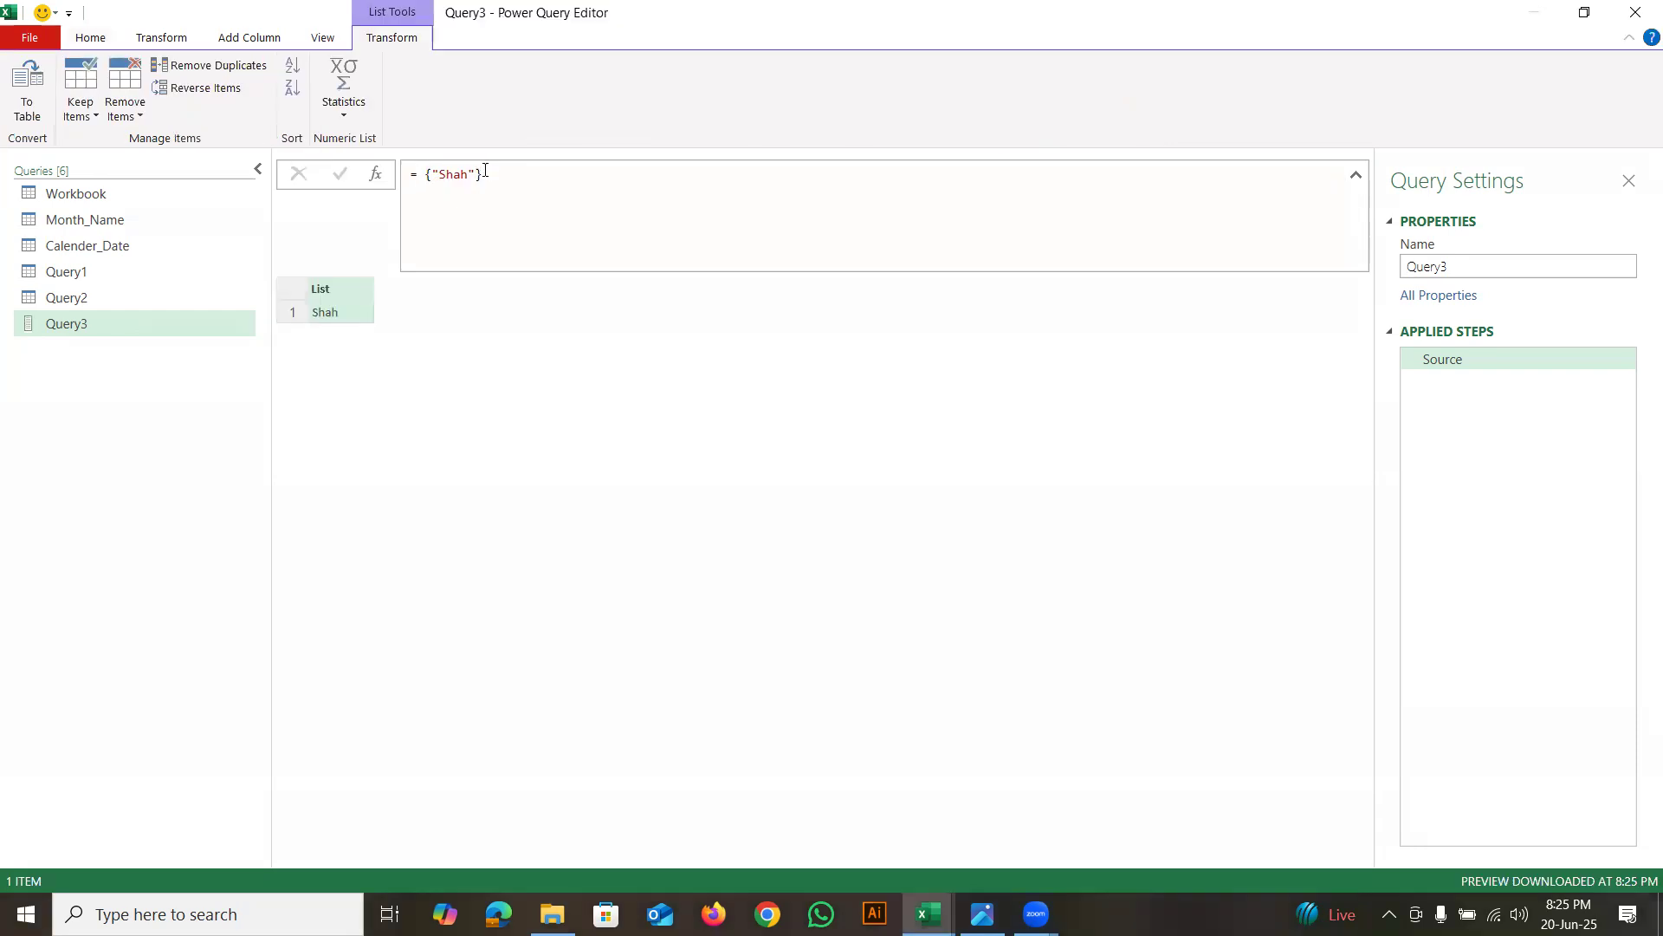
type(",\"Alam")
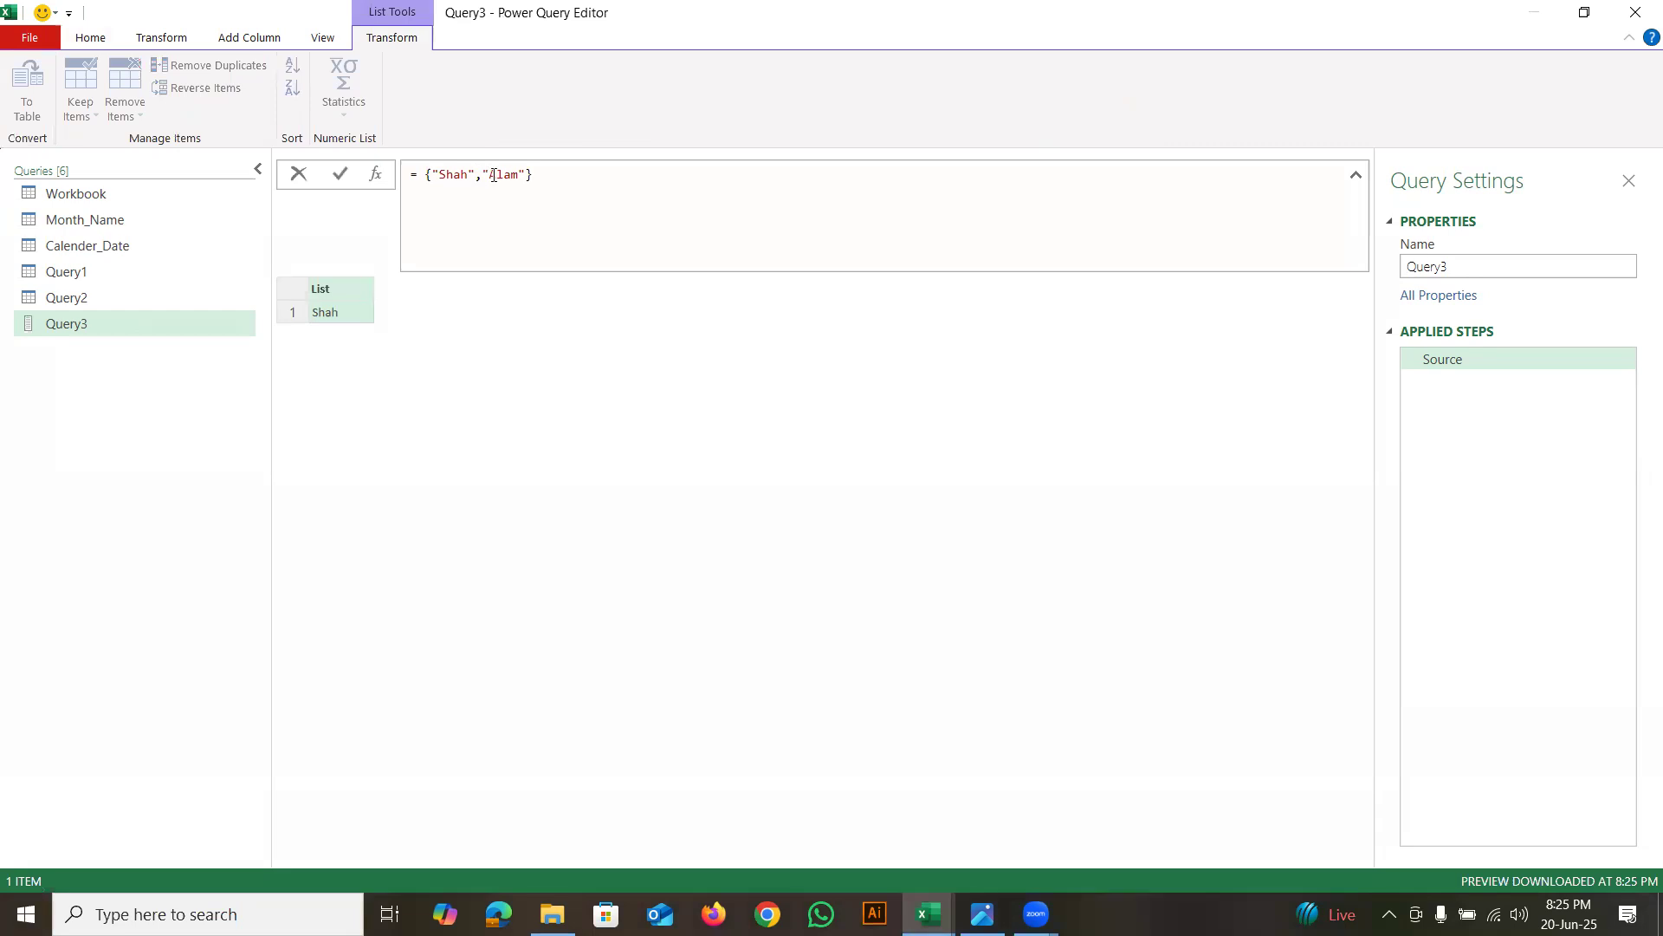
key("Return")
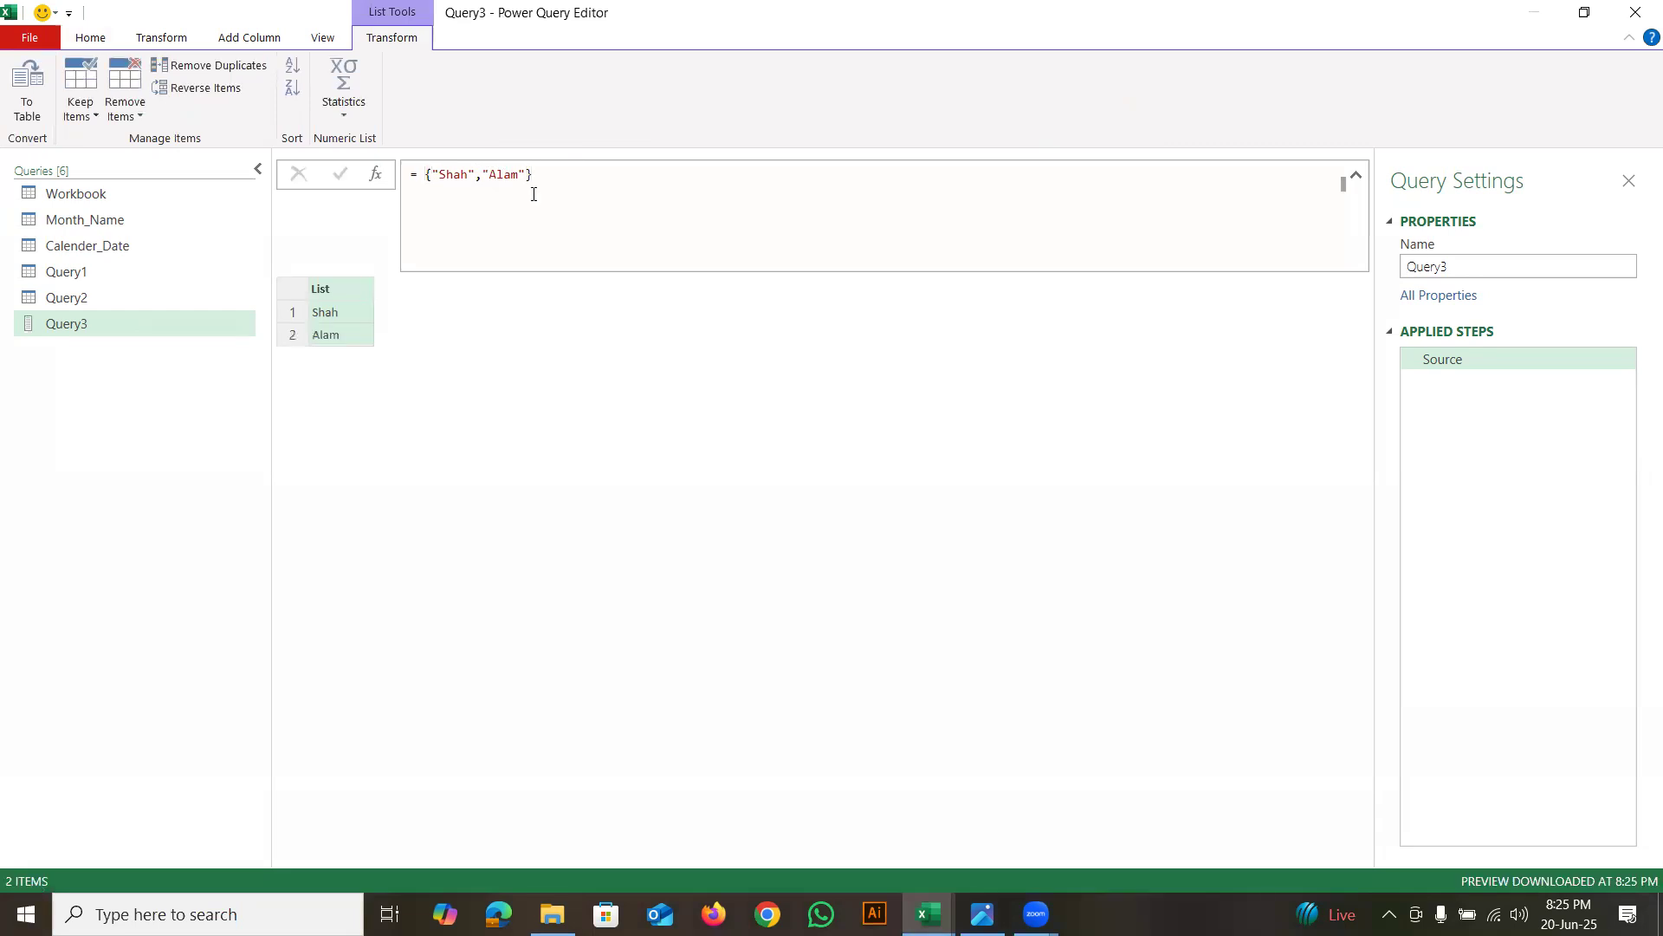
Add a second list {100001,100002} to Query3, enclose both lists in outer braces, commit the formula and preview each inner list
mouse_move(422, 189)
left_mouse_down()
mouse_move(458, 195)
mouse_move(572, 143)
mouse_move(413, 178)
left_mouse_up()
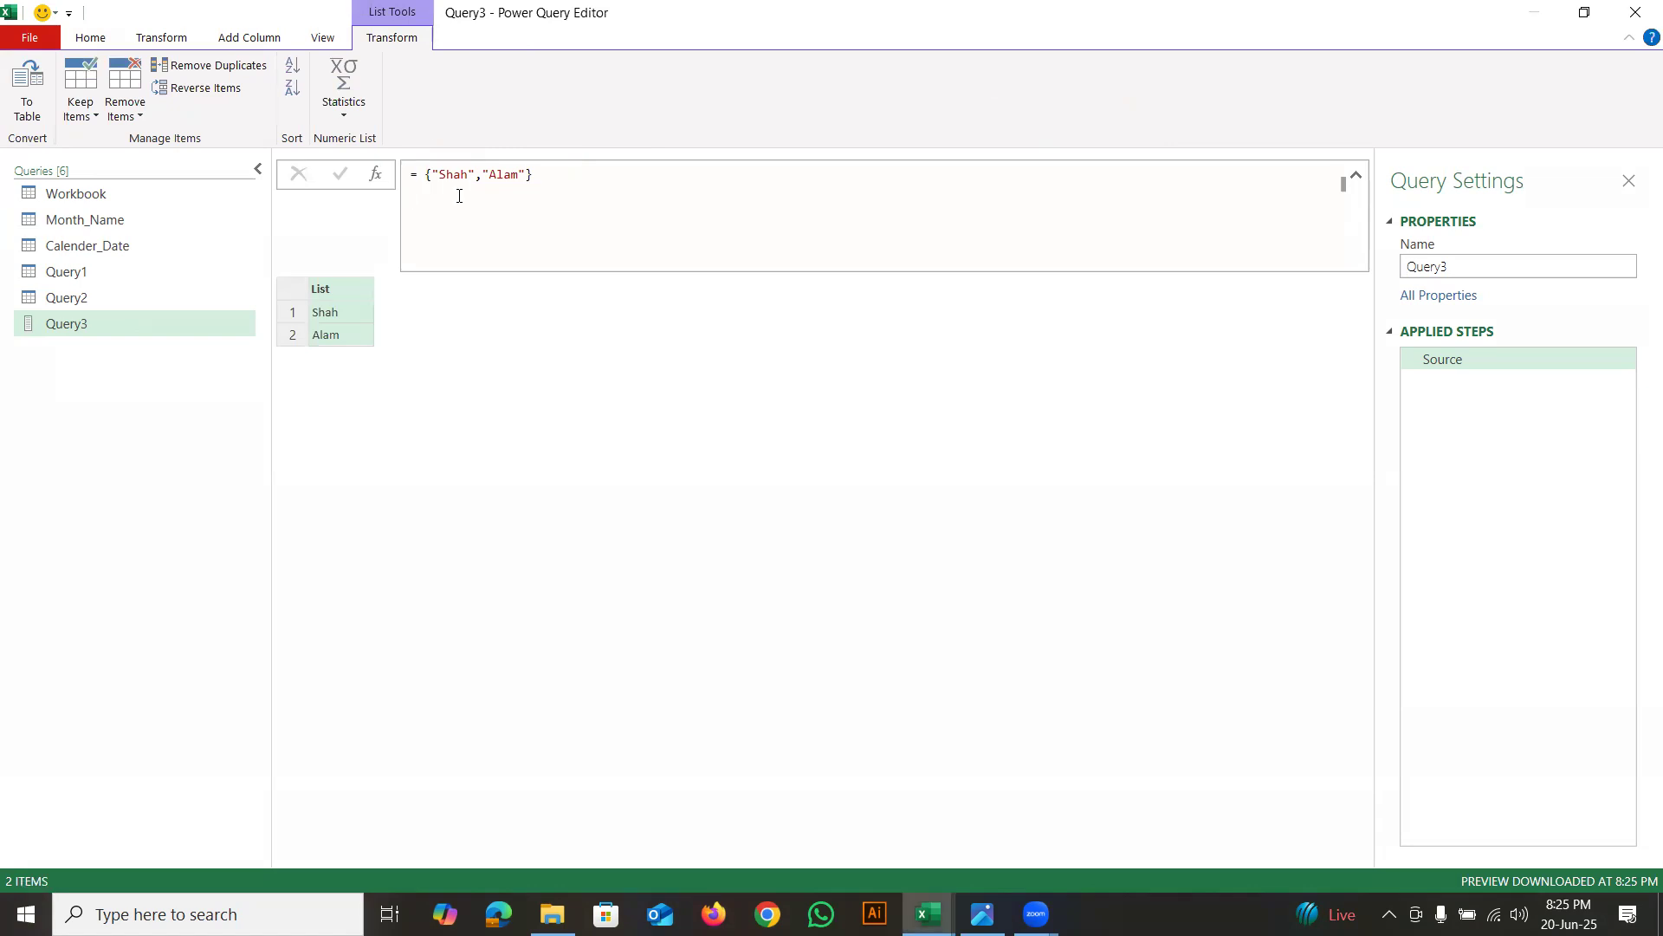
left_click(551, 182)
type(",{")
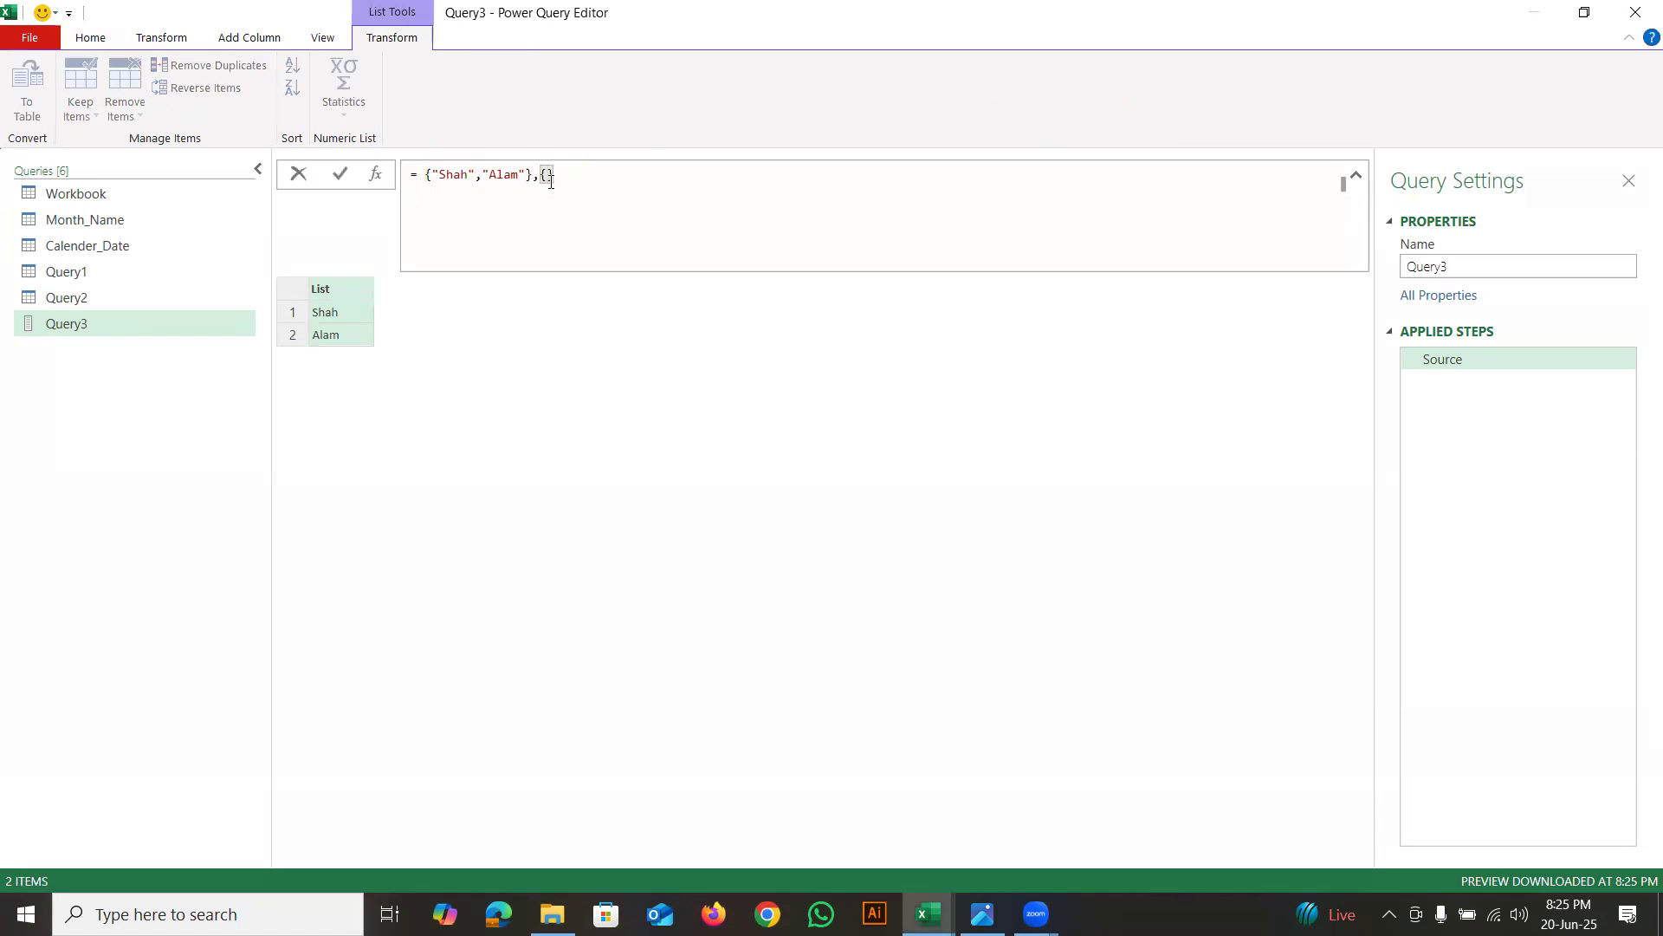
type("100001,100002")
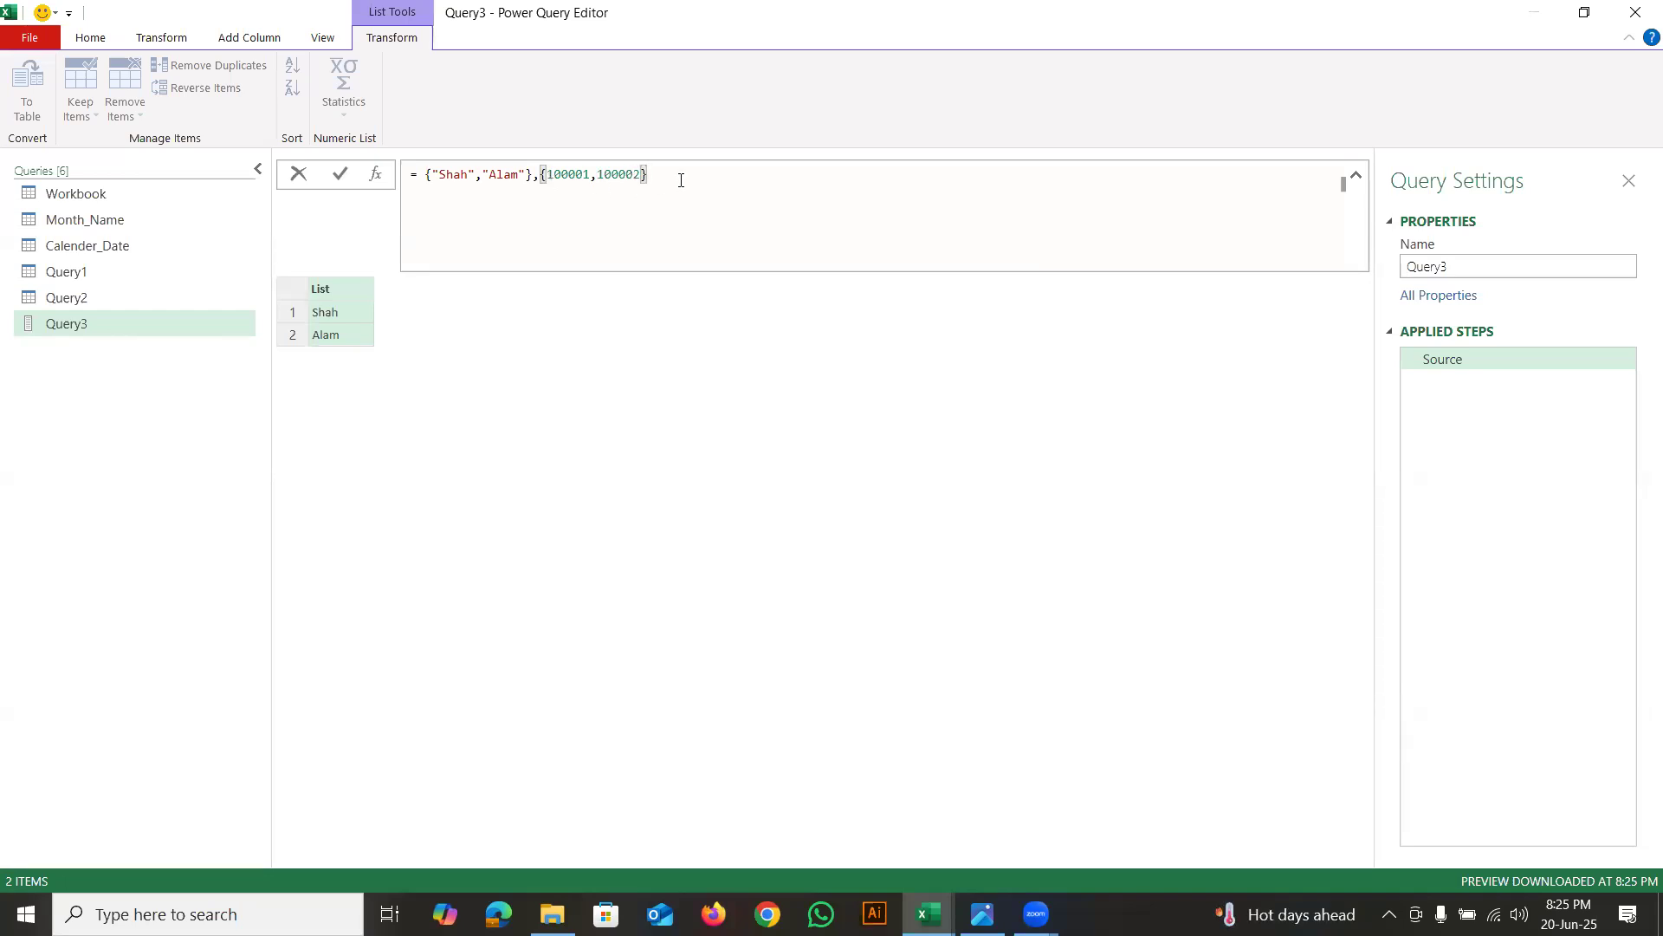
type("}")
left_click(420, 174)
type("{")
key("Return")
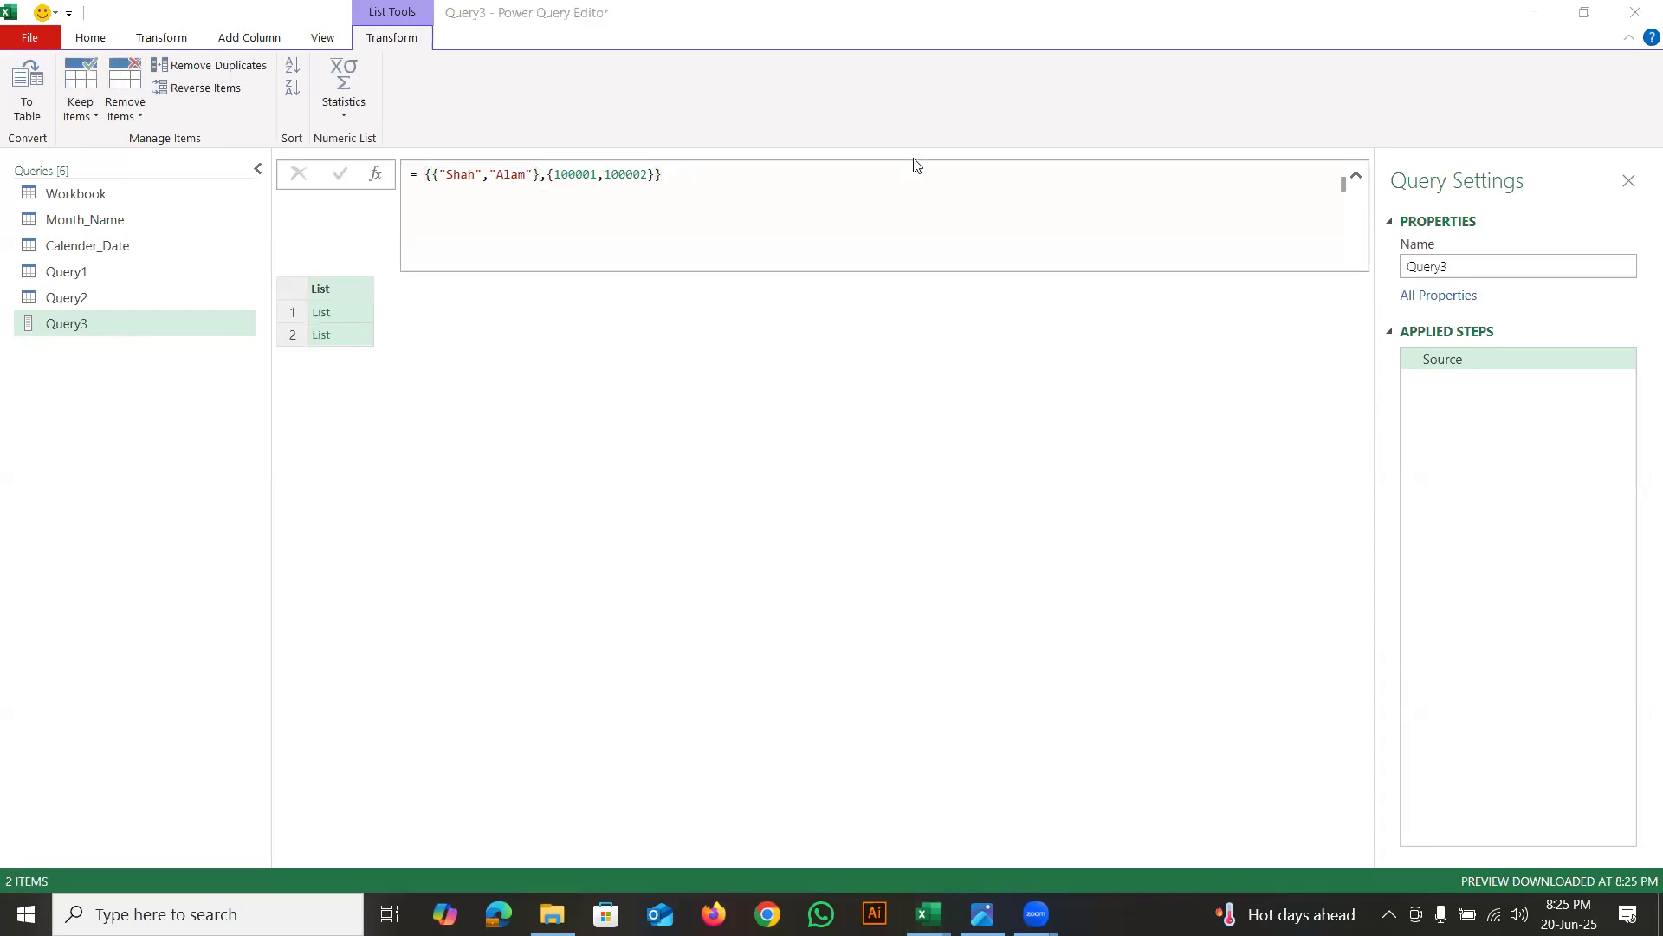
left_click(353, 311)
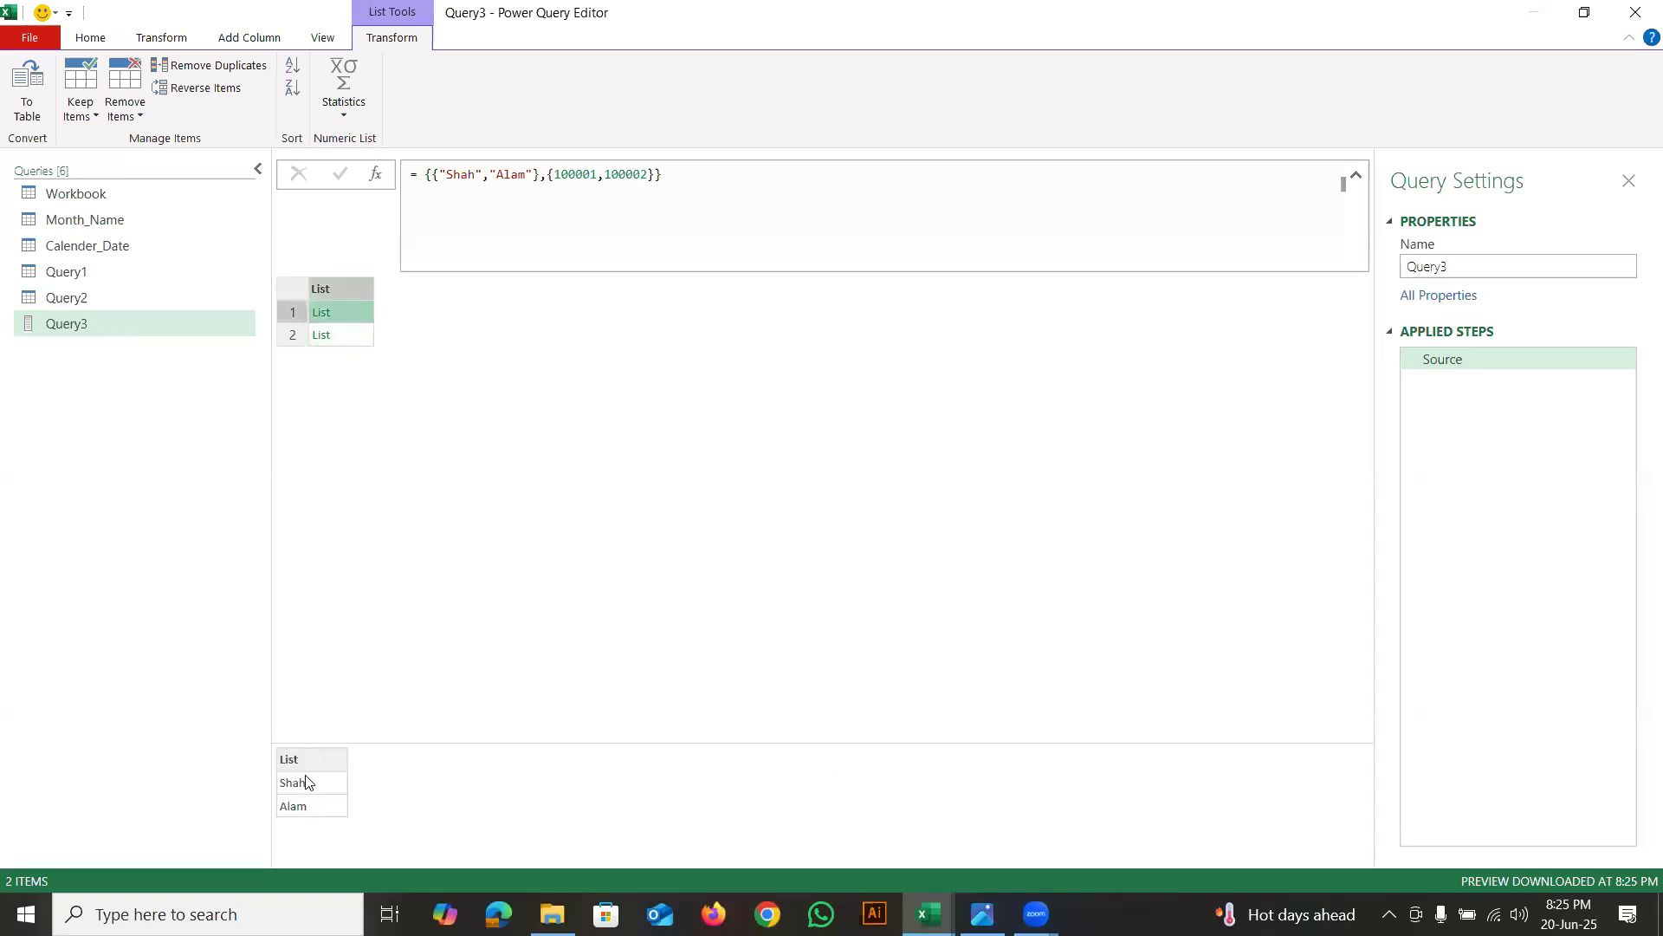
left_click(351, 336)
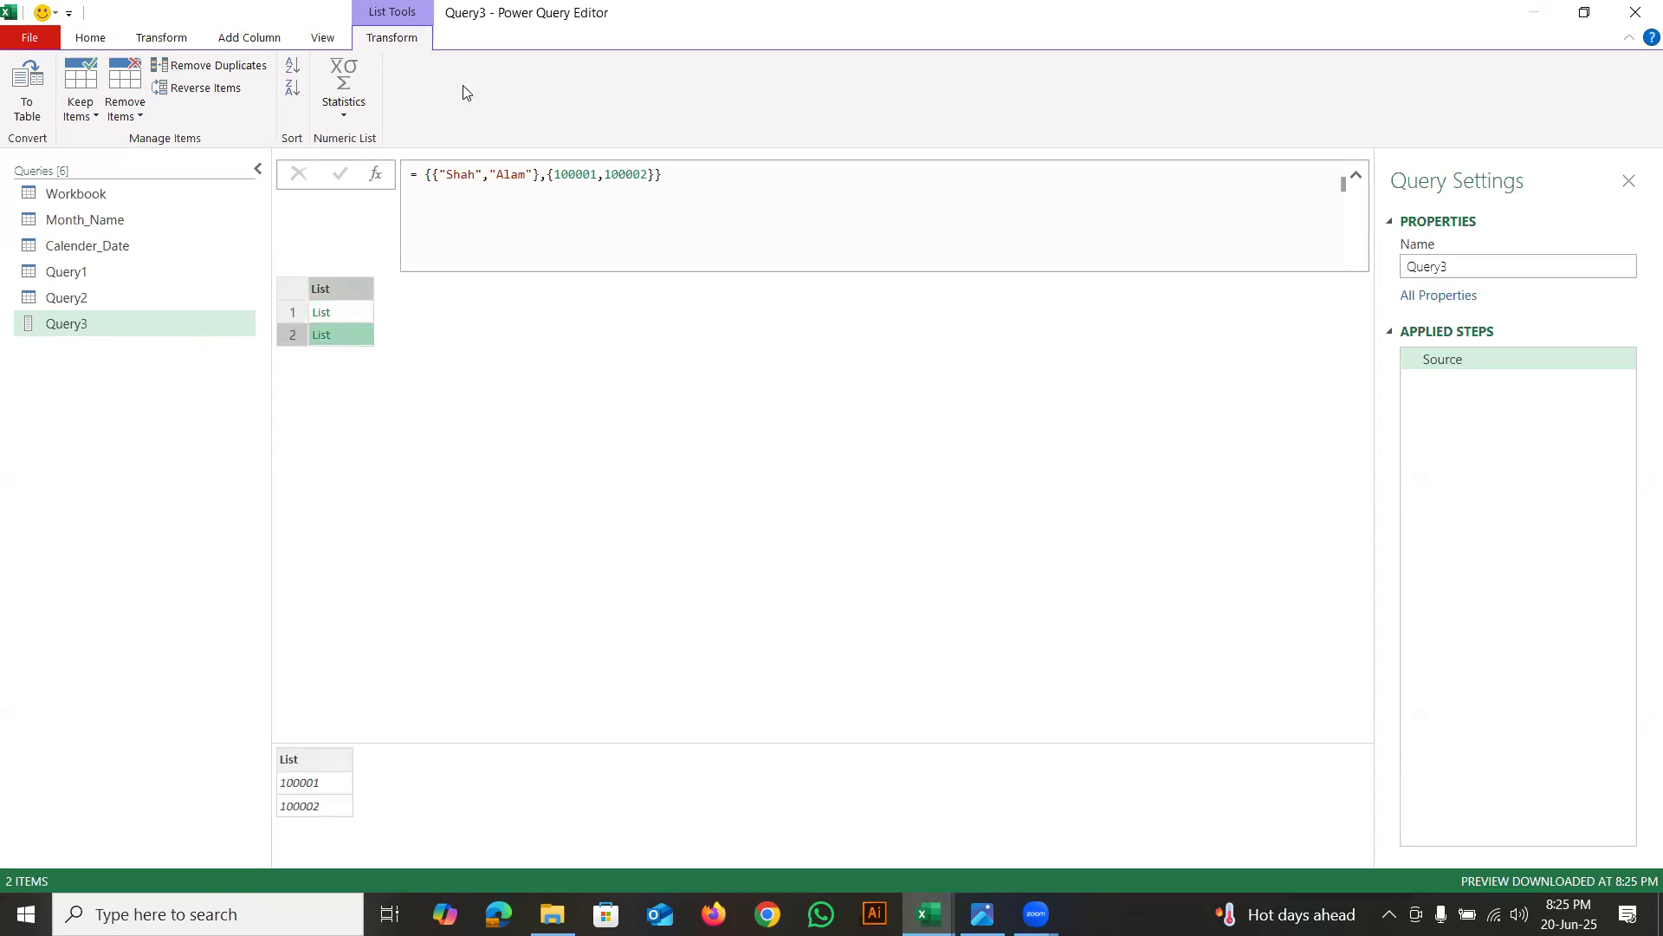
Wrap Query3's nested list in Table.FromColumns, with the function on its own line above the lists, and commit the formula
left_click(427, 173)
key("shift+Return")
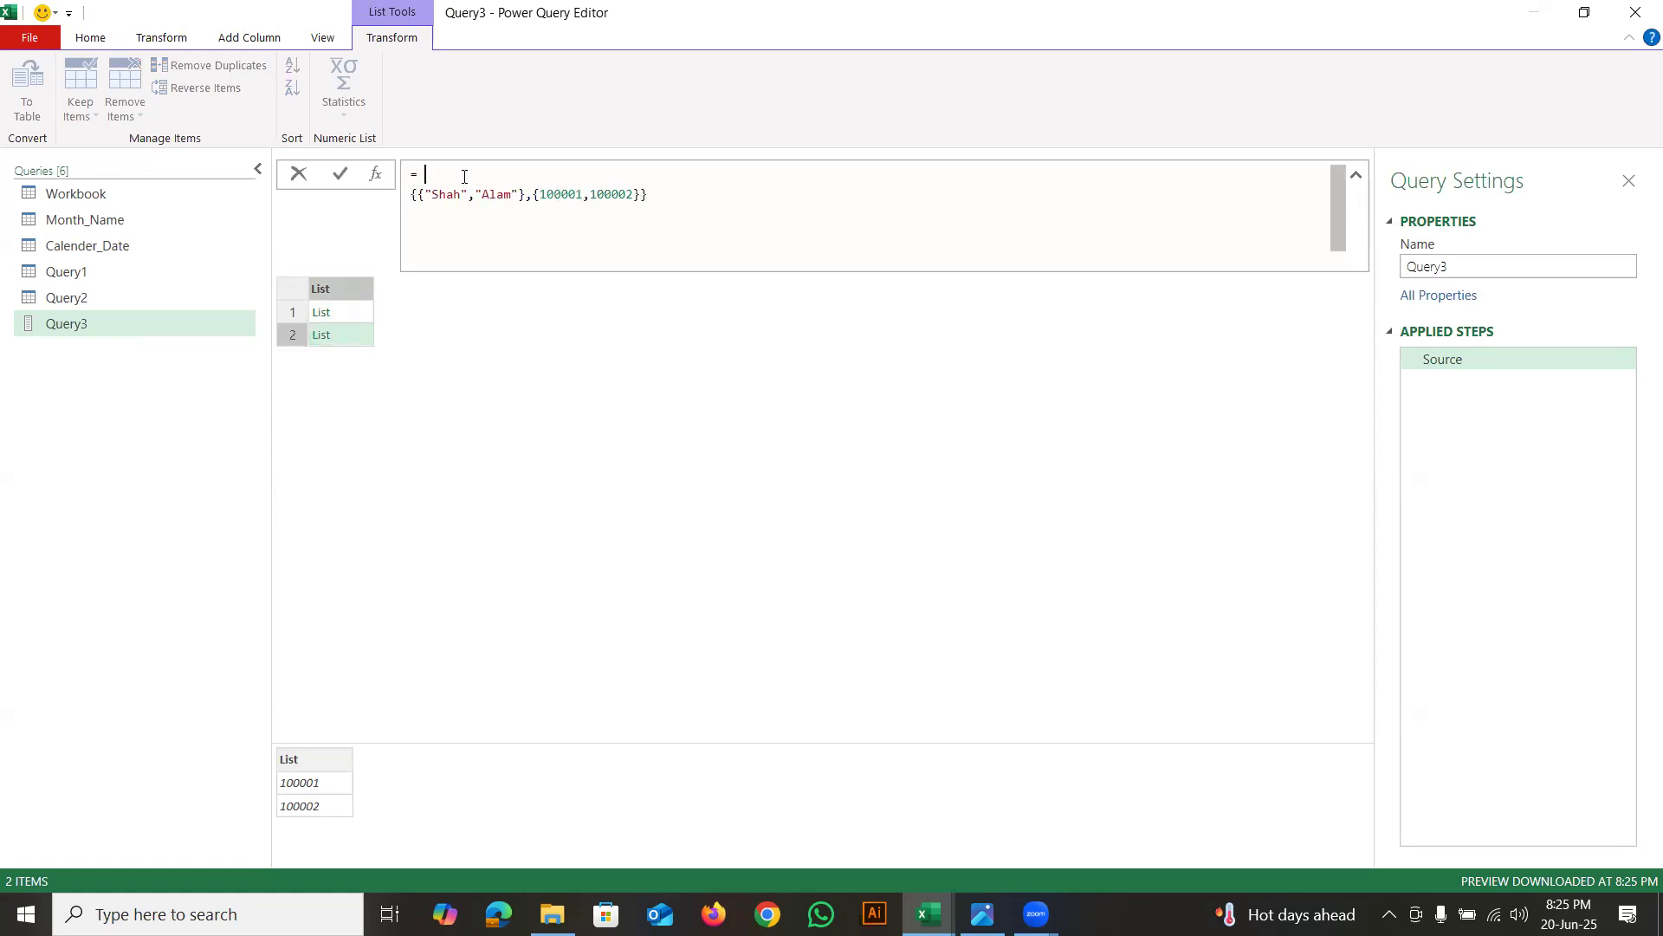
type("Table")
type("rom")
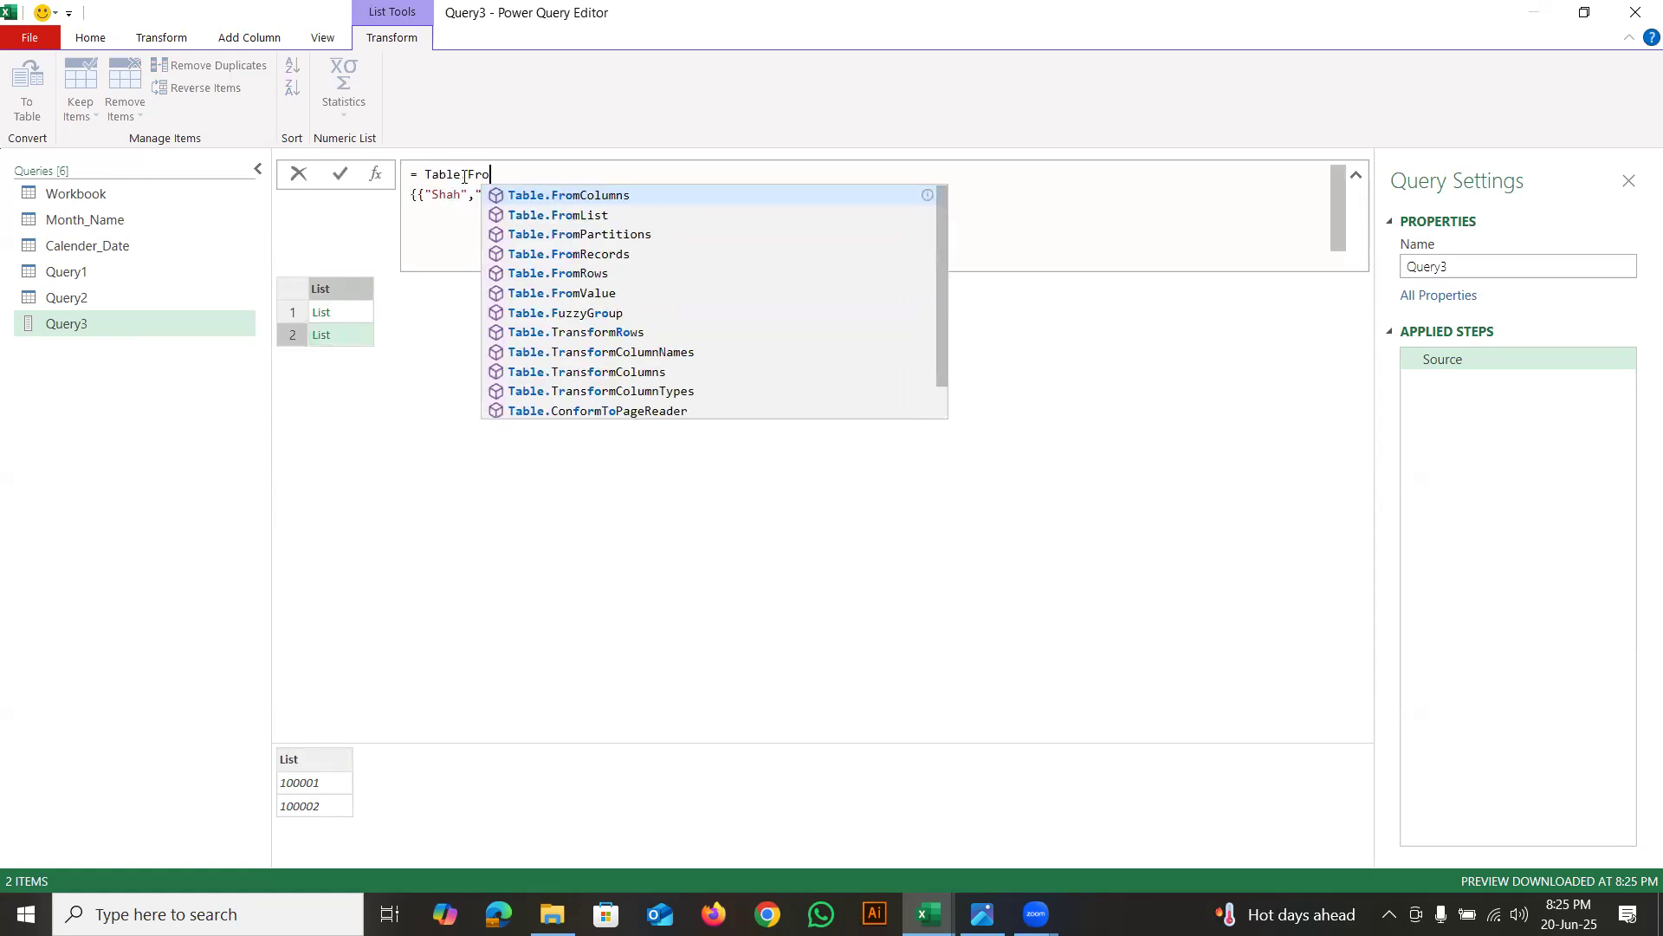
left_click(573, 196)
type("(")
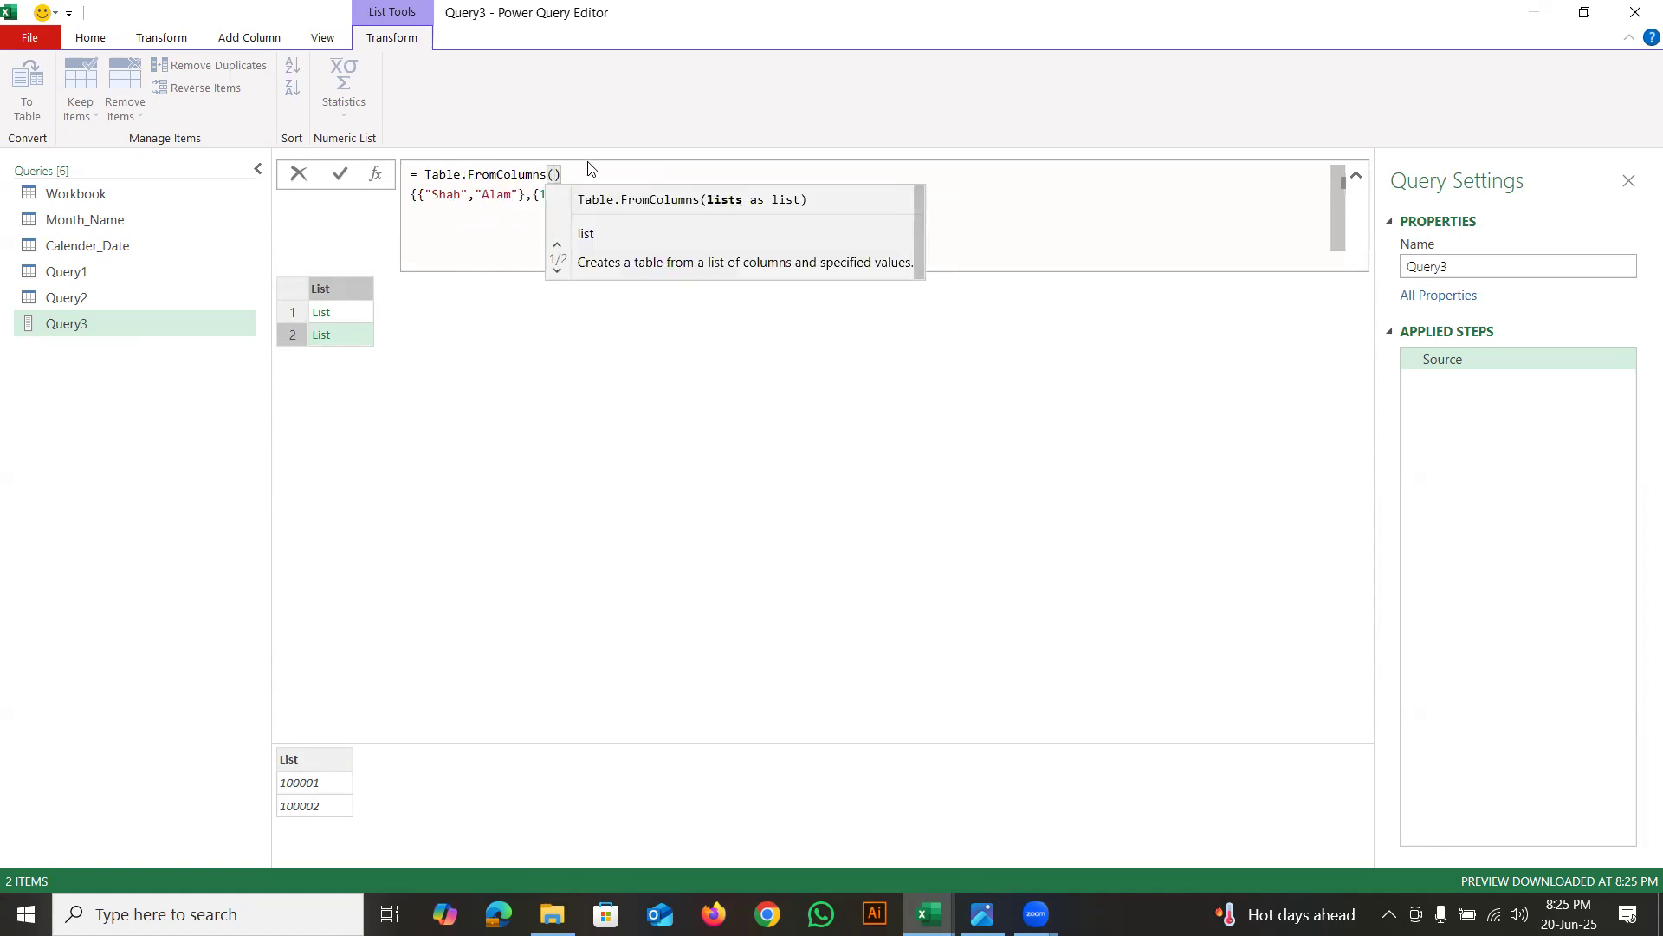
key("ctrl+2")
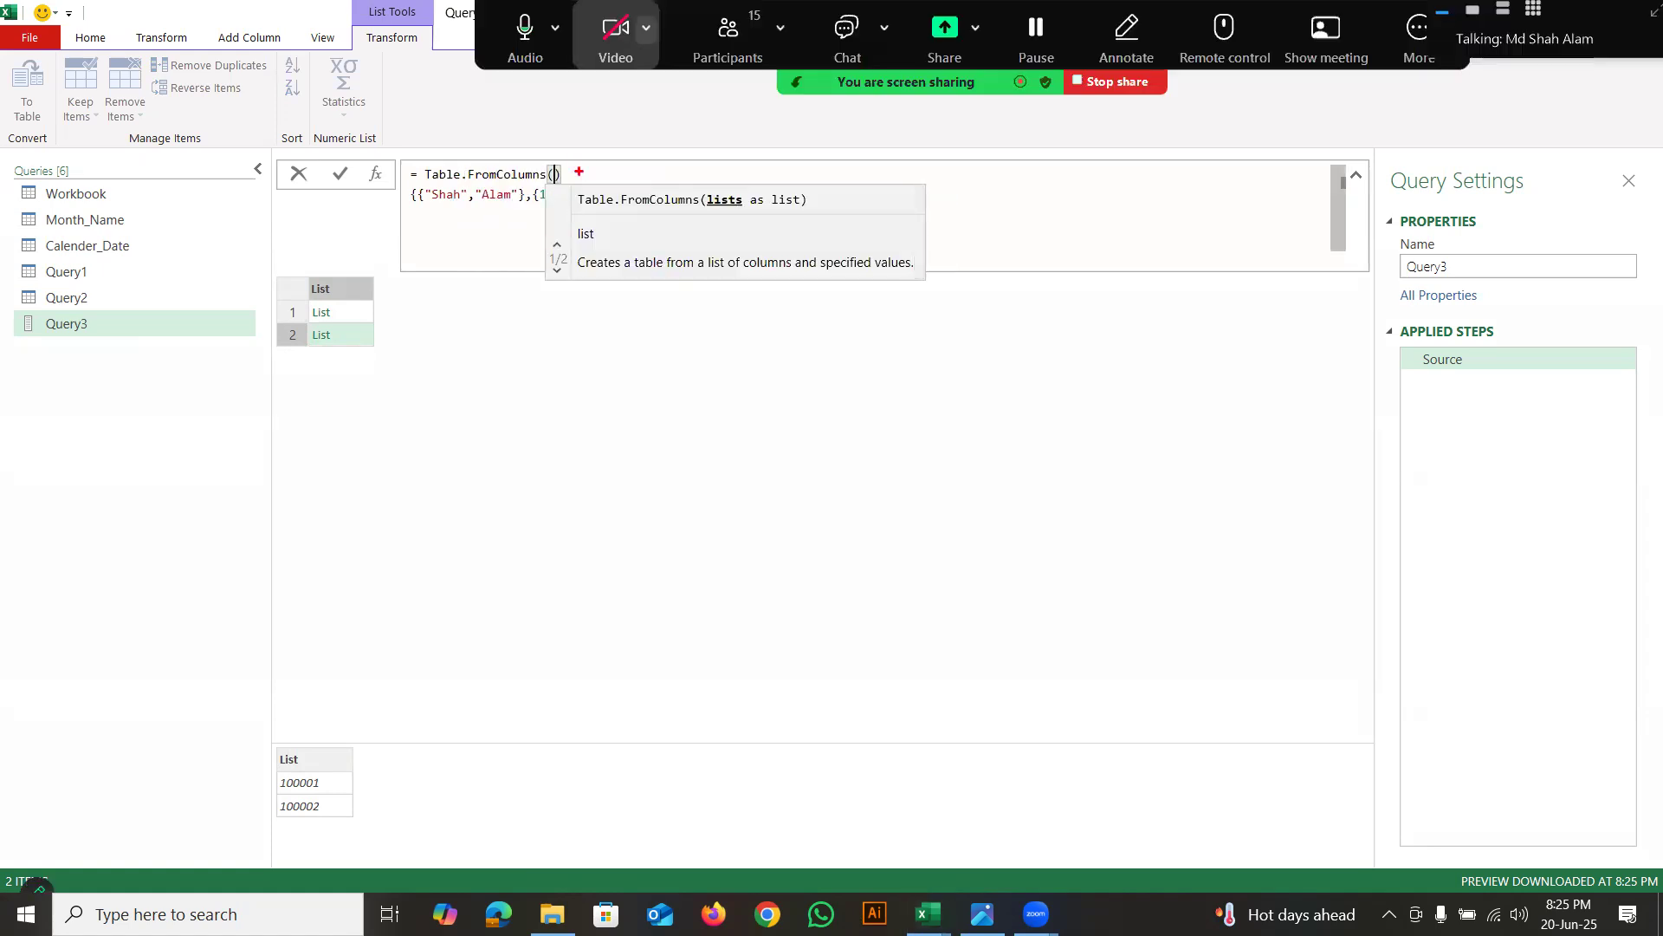
left_click_drag(718, 216, 795, 206)
key("Escape")
left_click(578, 172)
key("BackSpace")
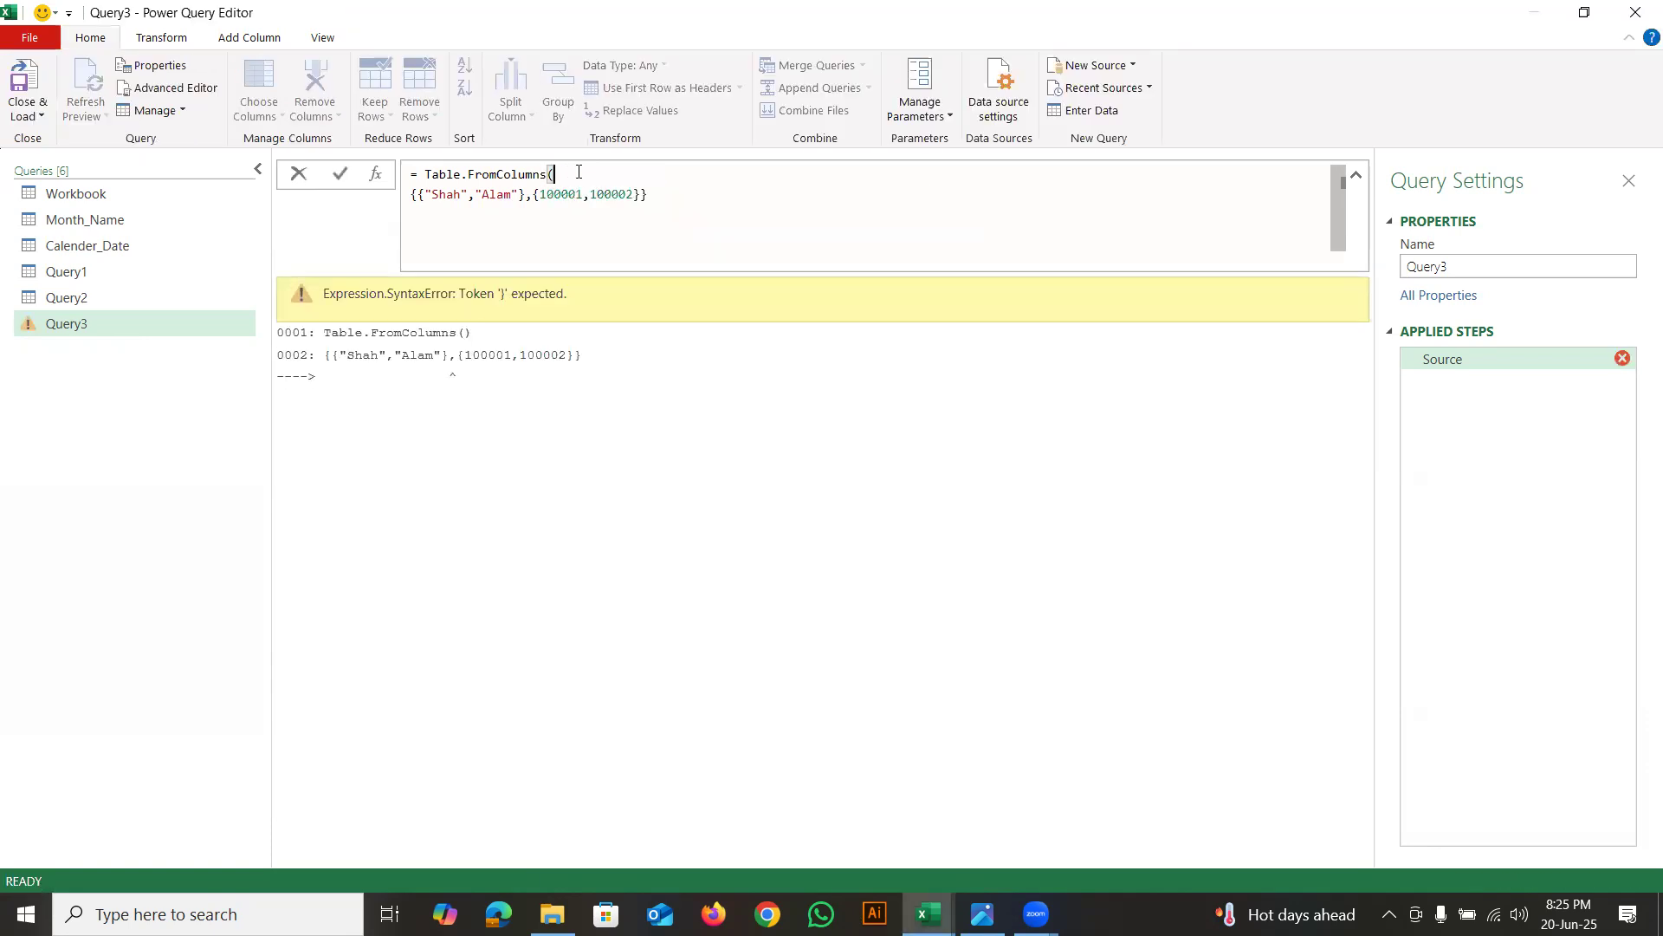
left_click(690, 196)
type(")")
key("Return")
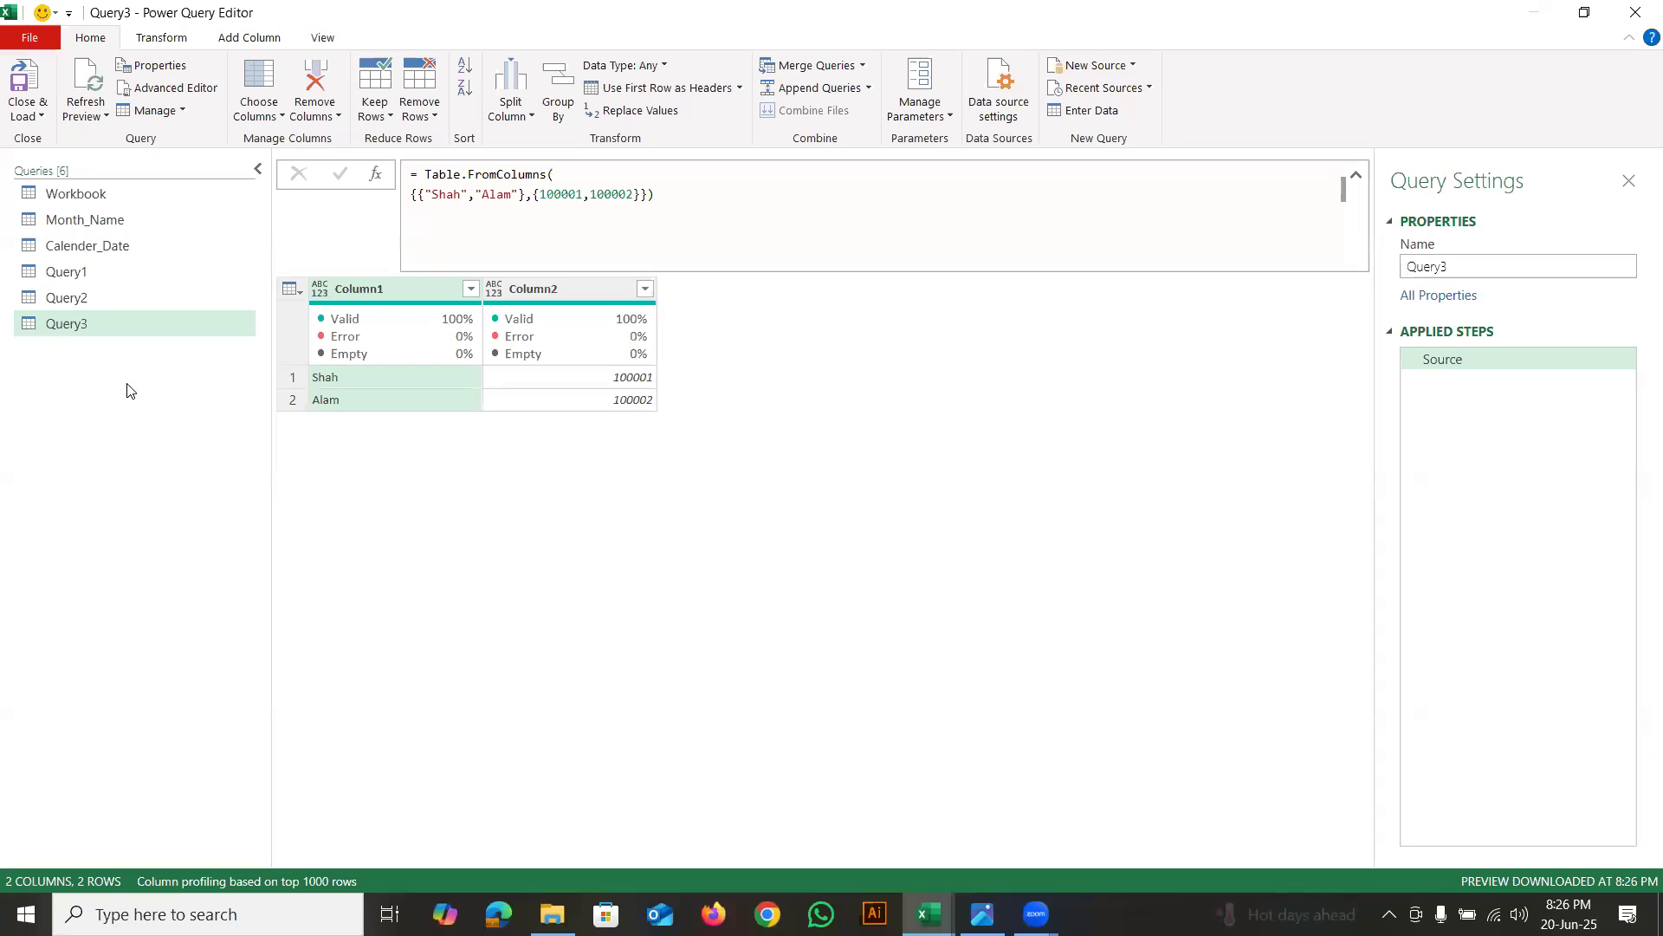
Create another blank query after Query3
left_click(375, 175)
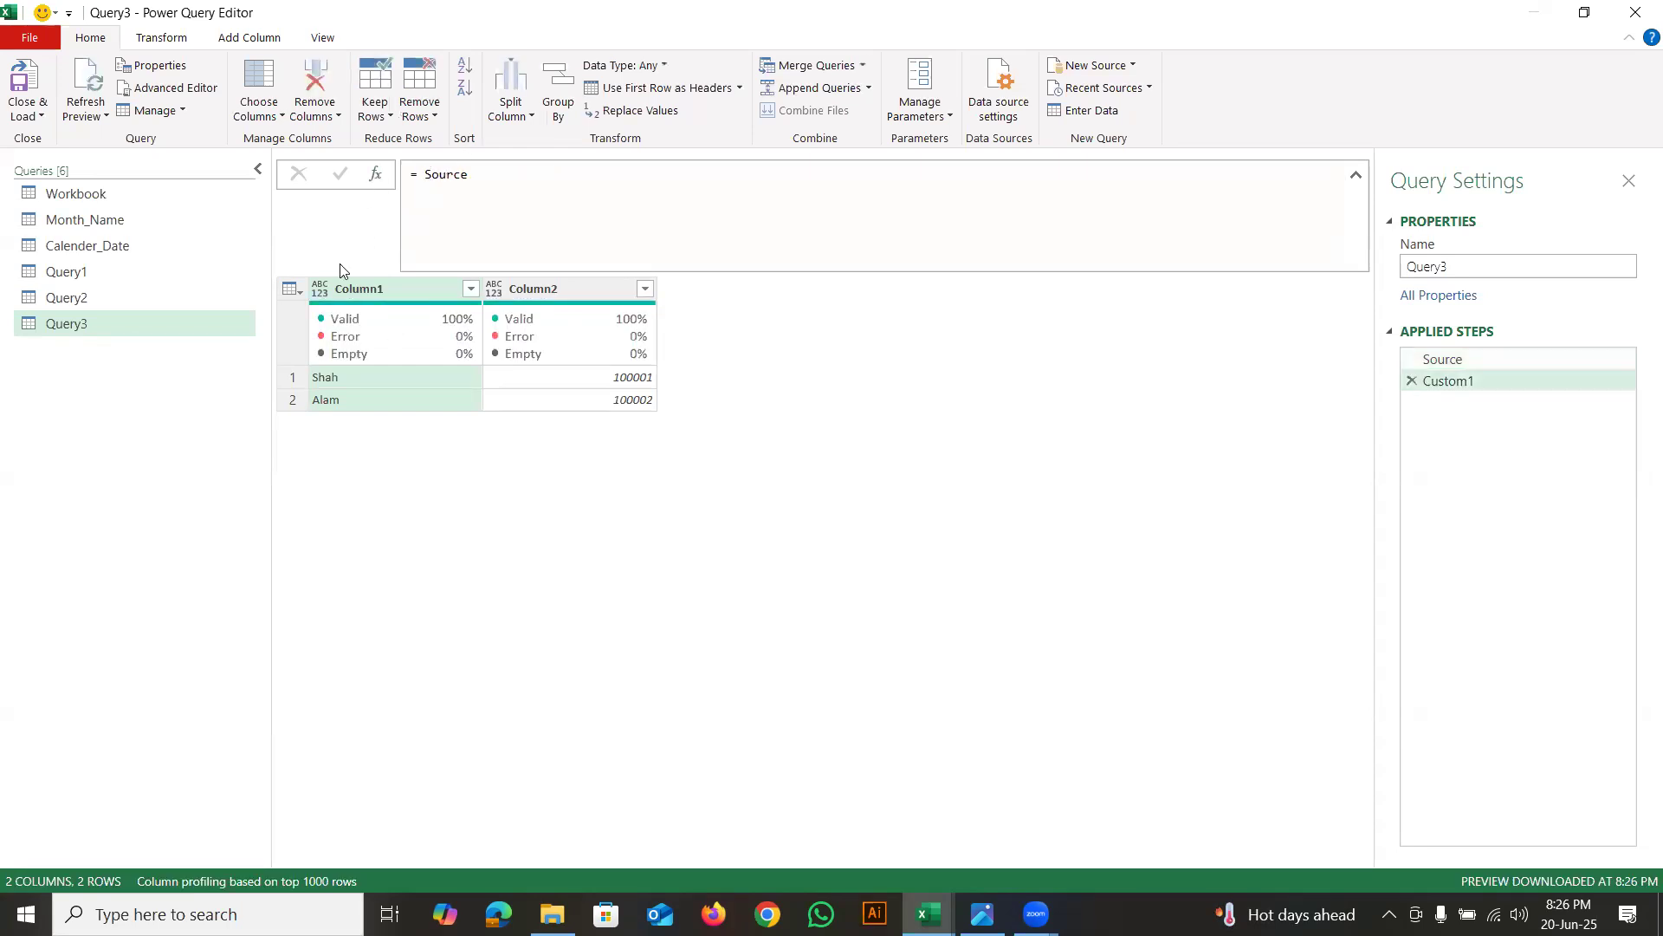
left_click(1413, 381)
right_click(66, 376)
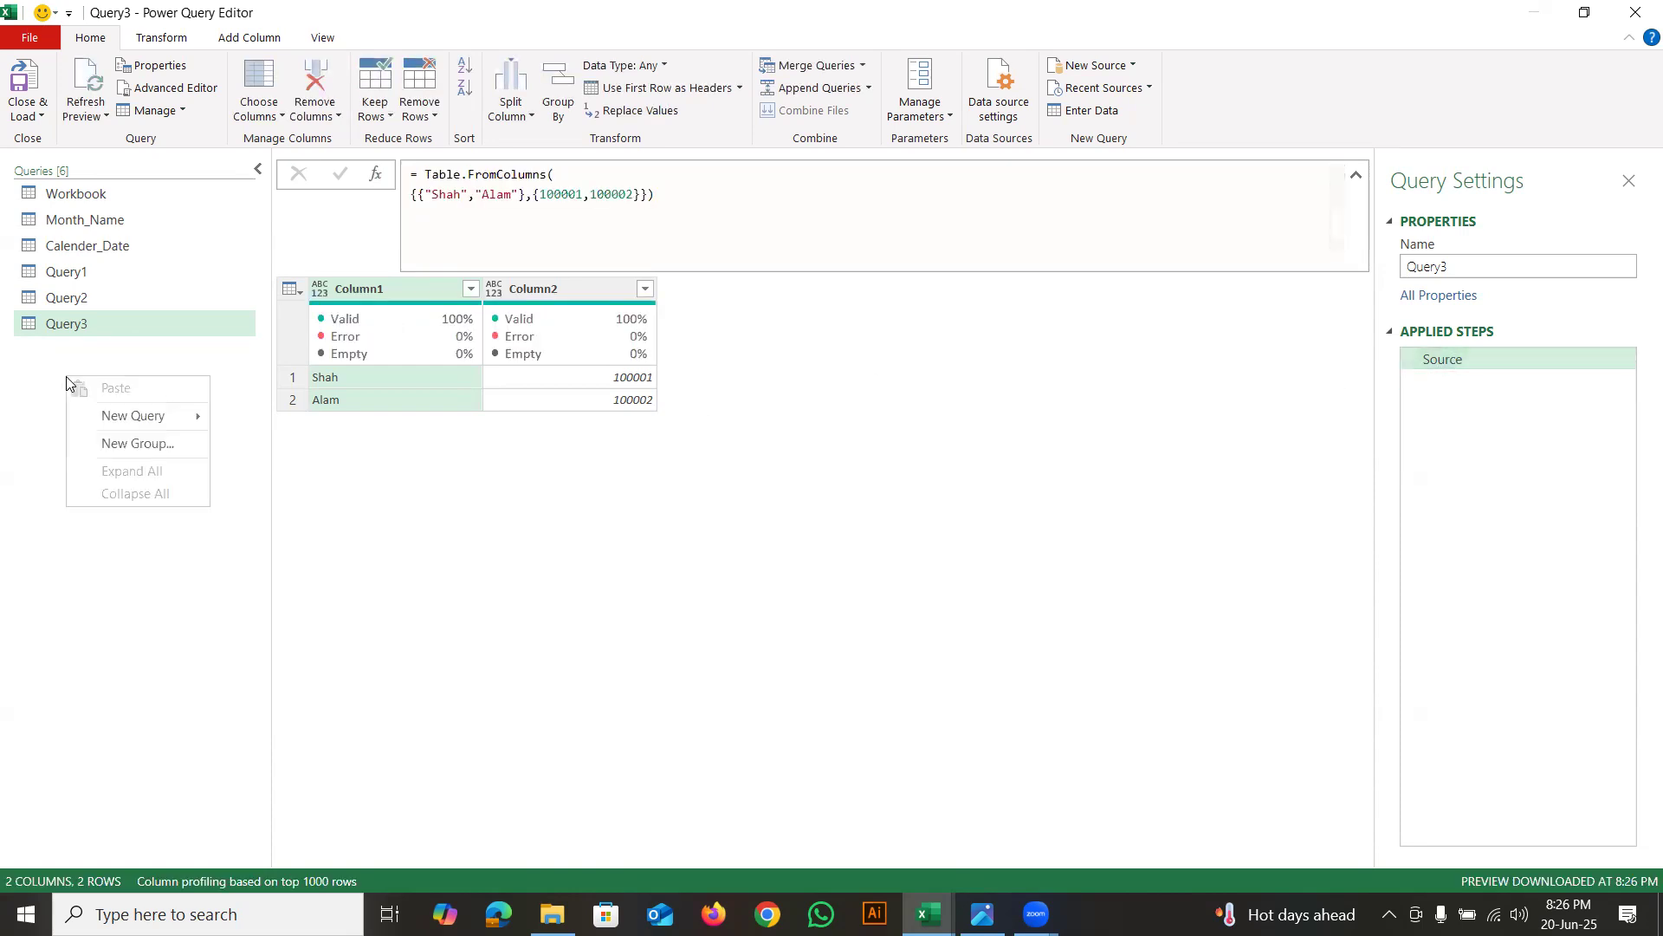
mouse_move(142, 415)
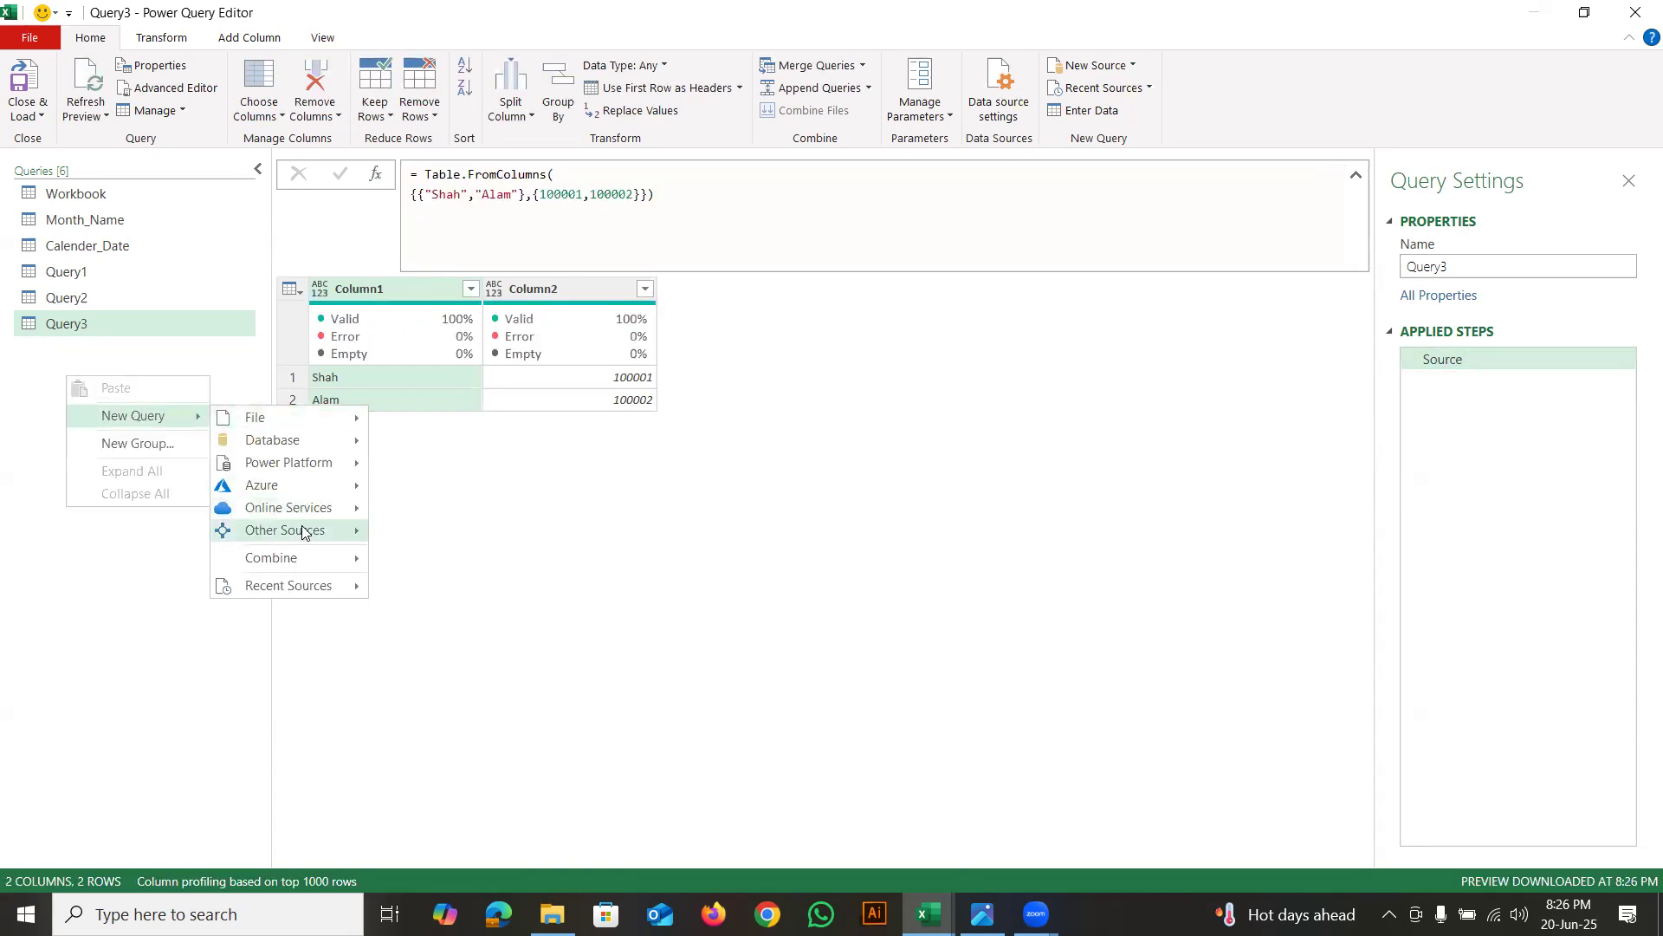
mouse_move(303, 530)
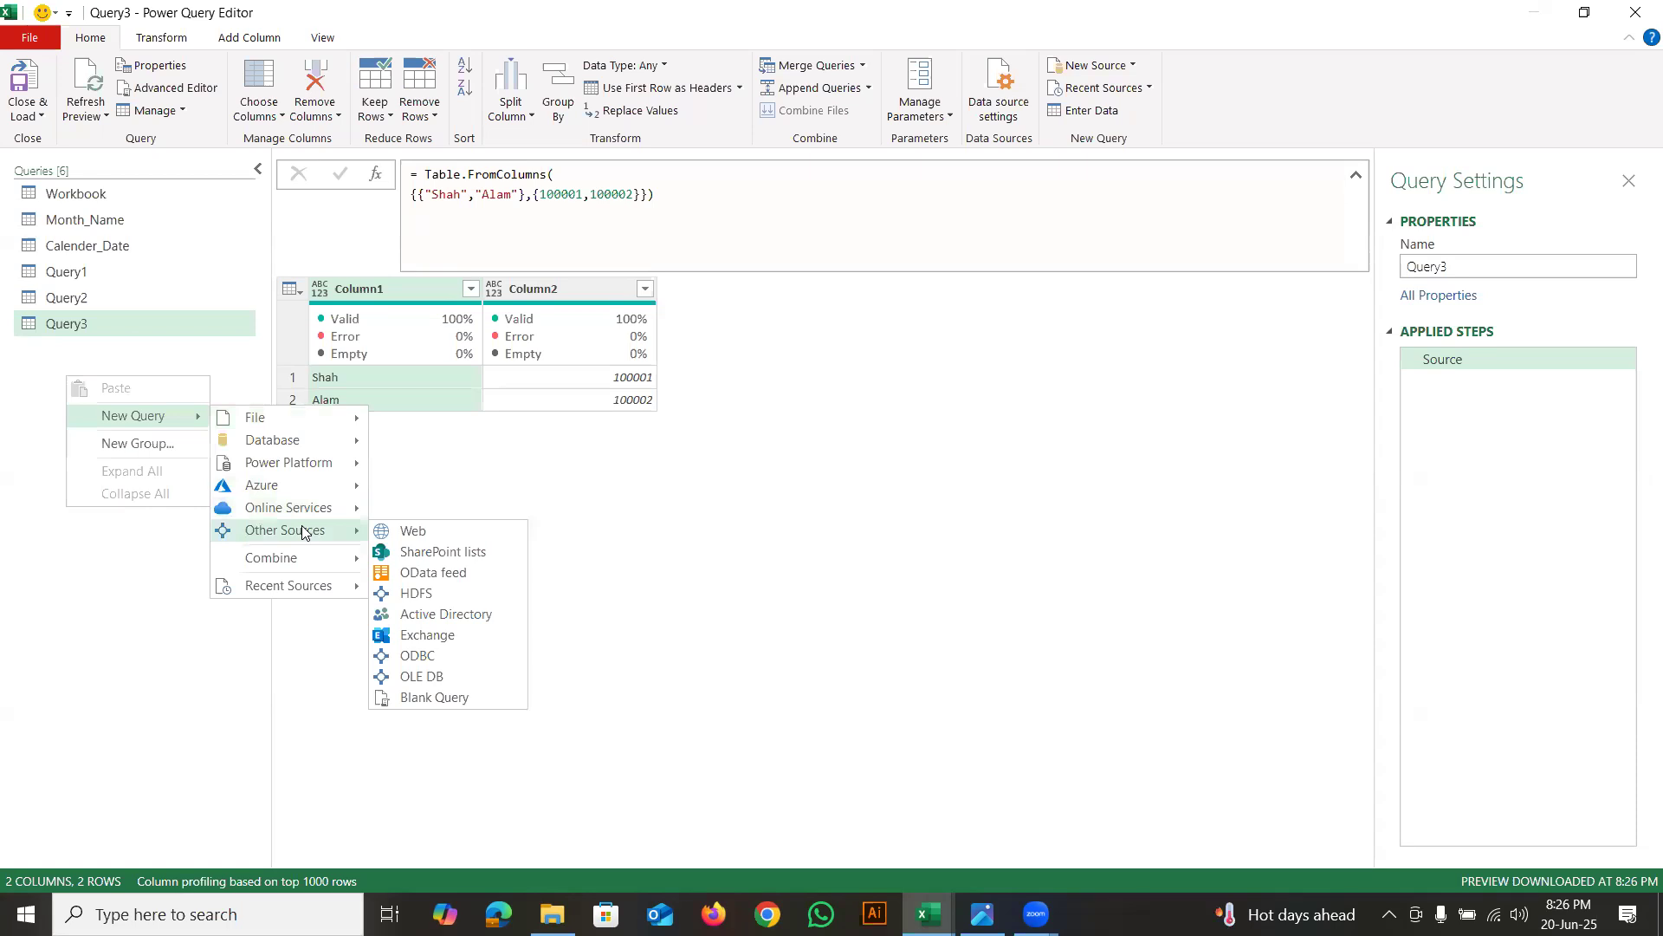
left_click(454, 700)
Enter a square-bracket record in Query4 with a Name field holding the first name as text, and commit it
type("=[")
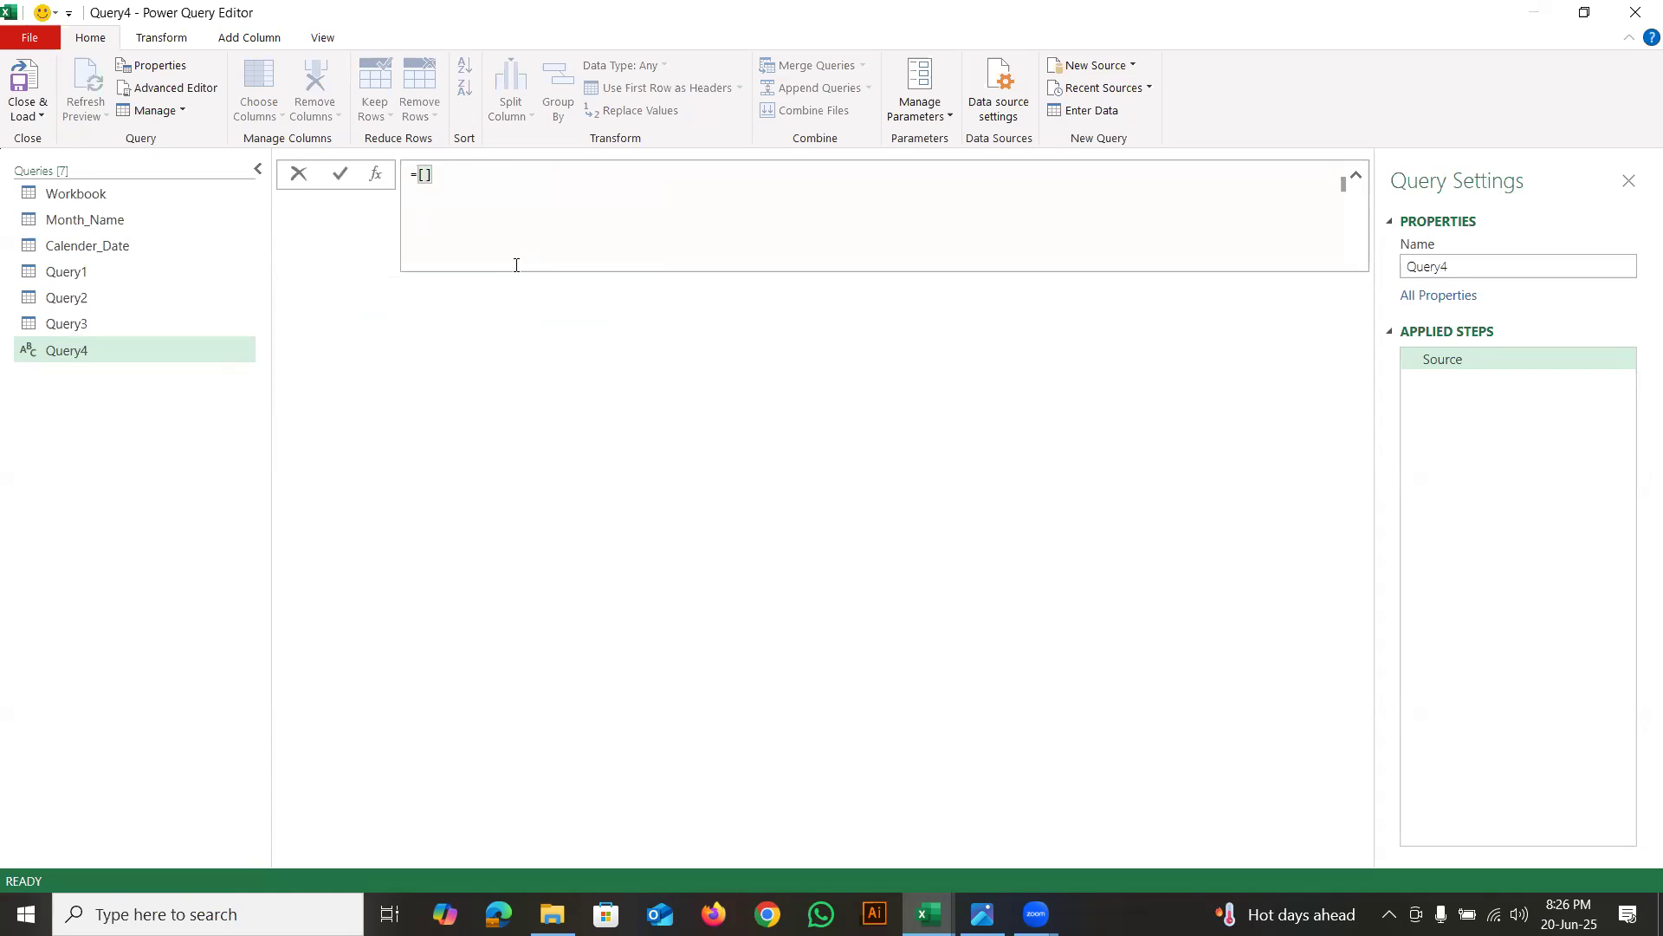
type("Name")
type("=\"Shah")
key("Return")
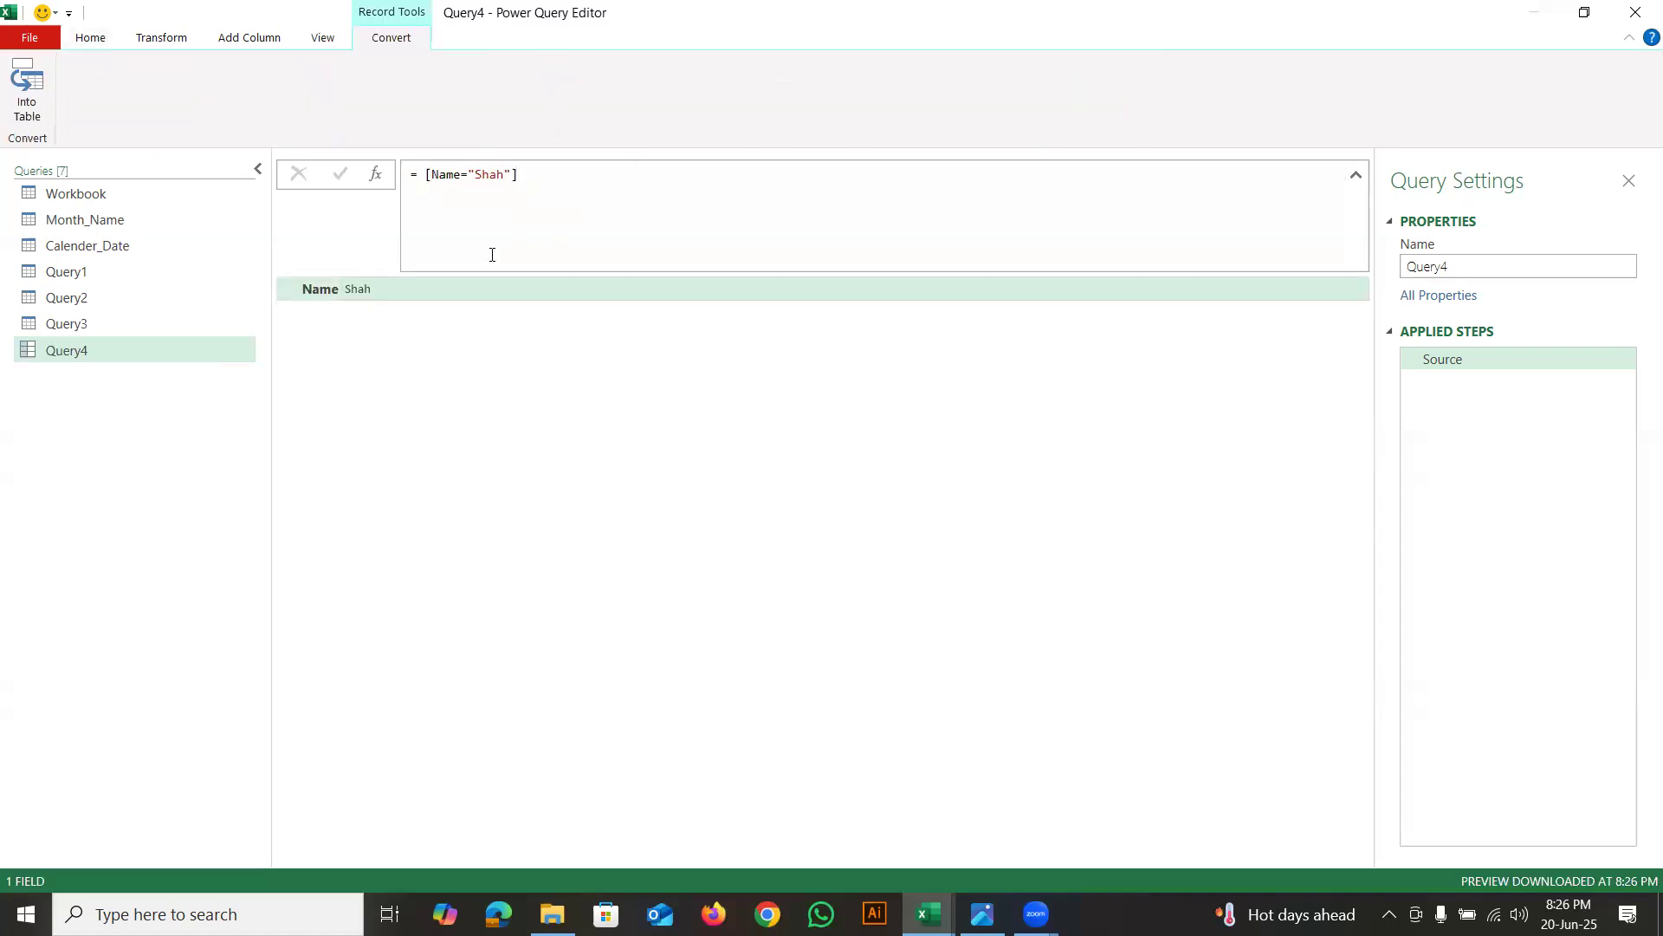
Try to convert Query4's record to a table by wrapping it directly in Table.FromRecords
left_click(419, 174)
type("Table.Fro")
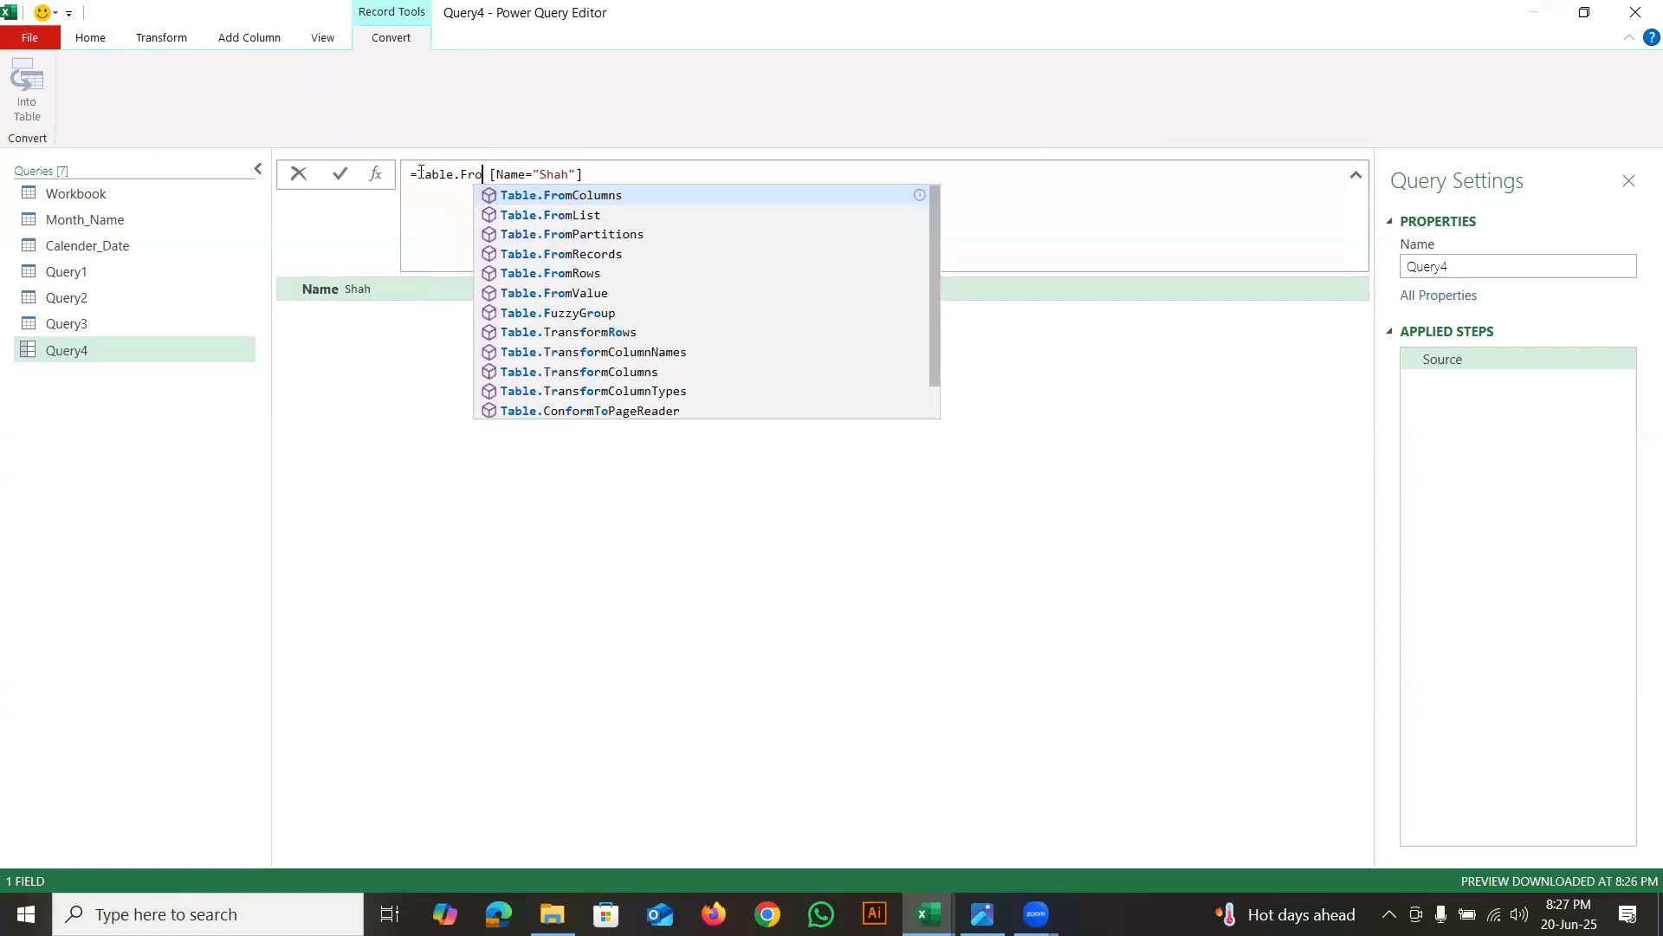
type("mReco")
key("Tab")
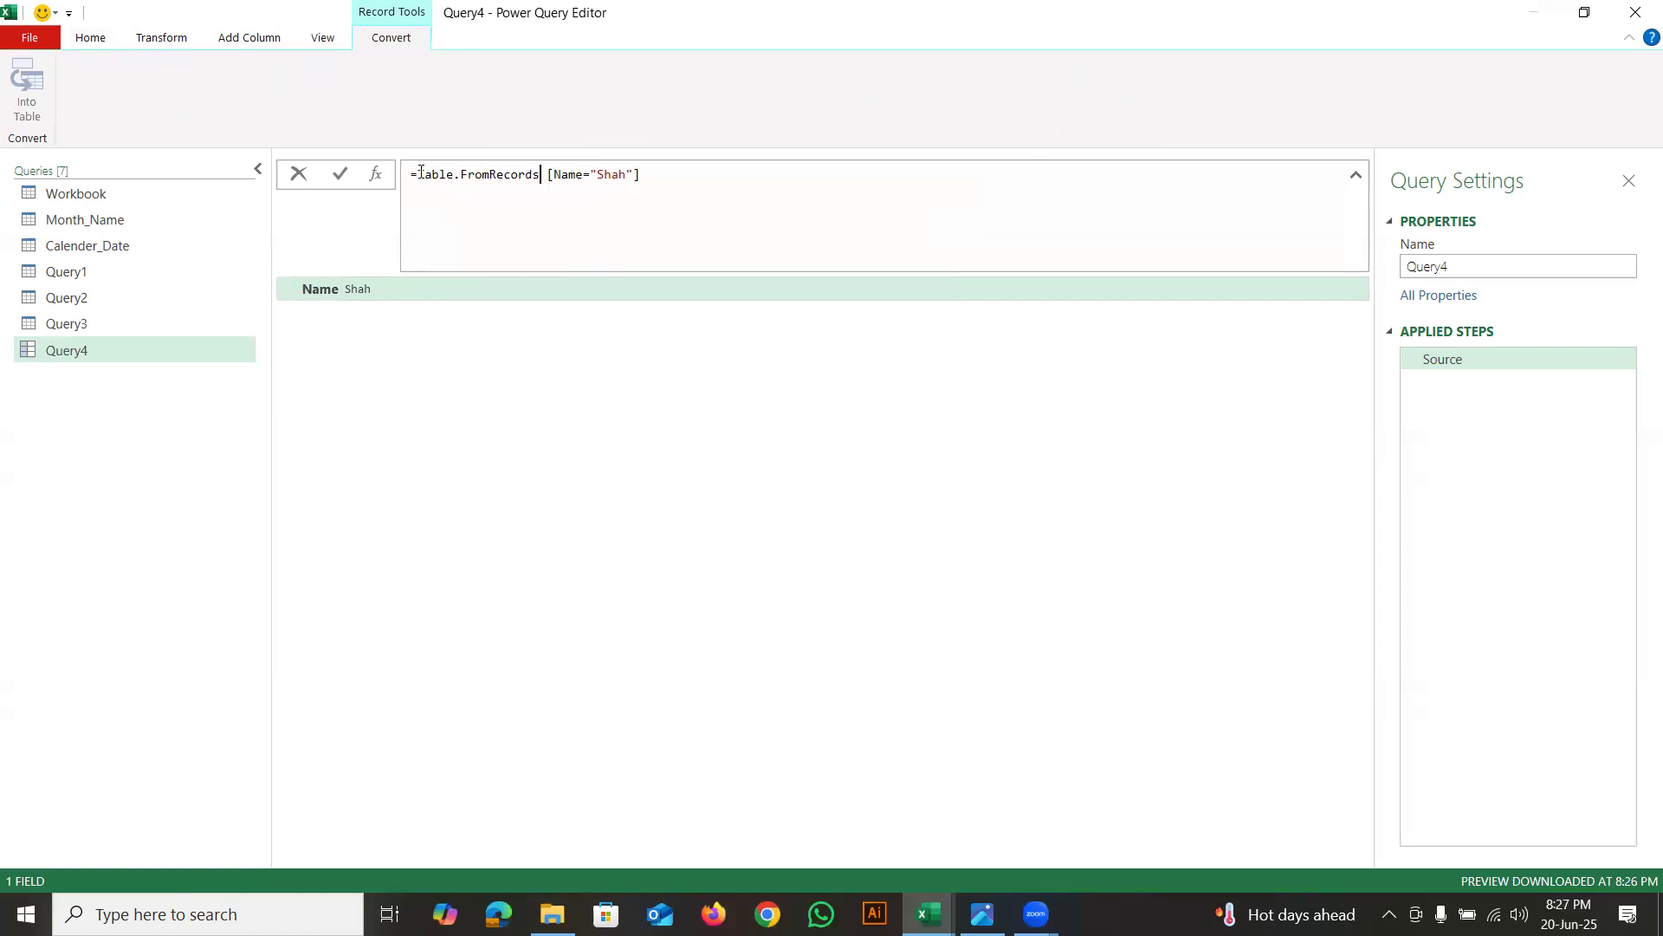
type("(")
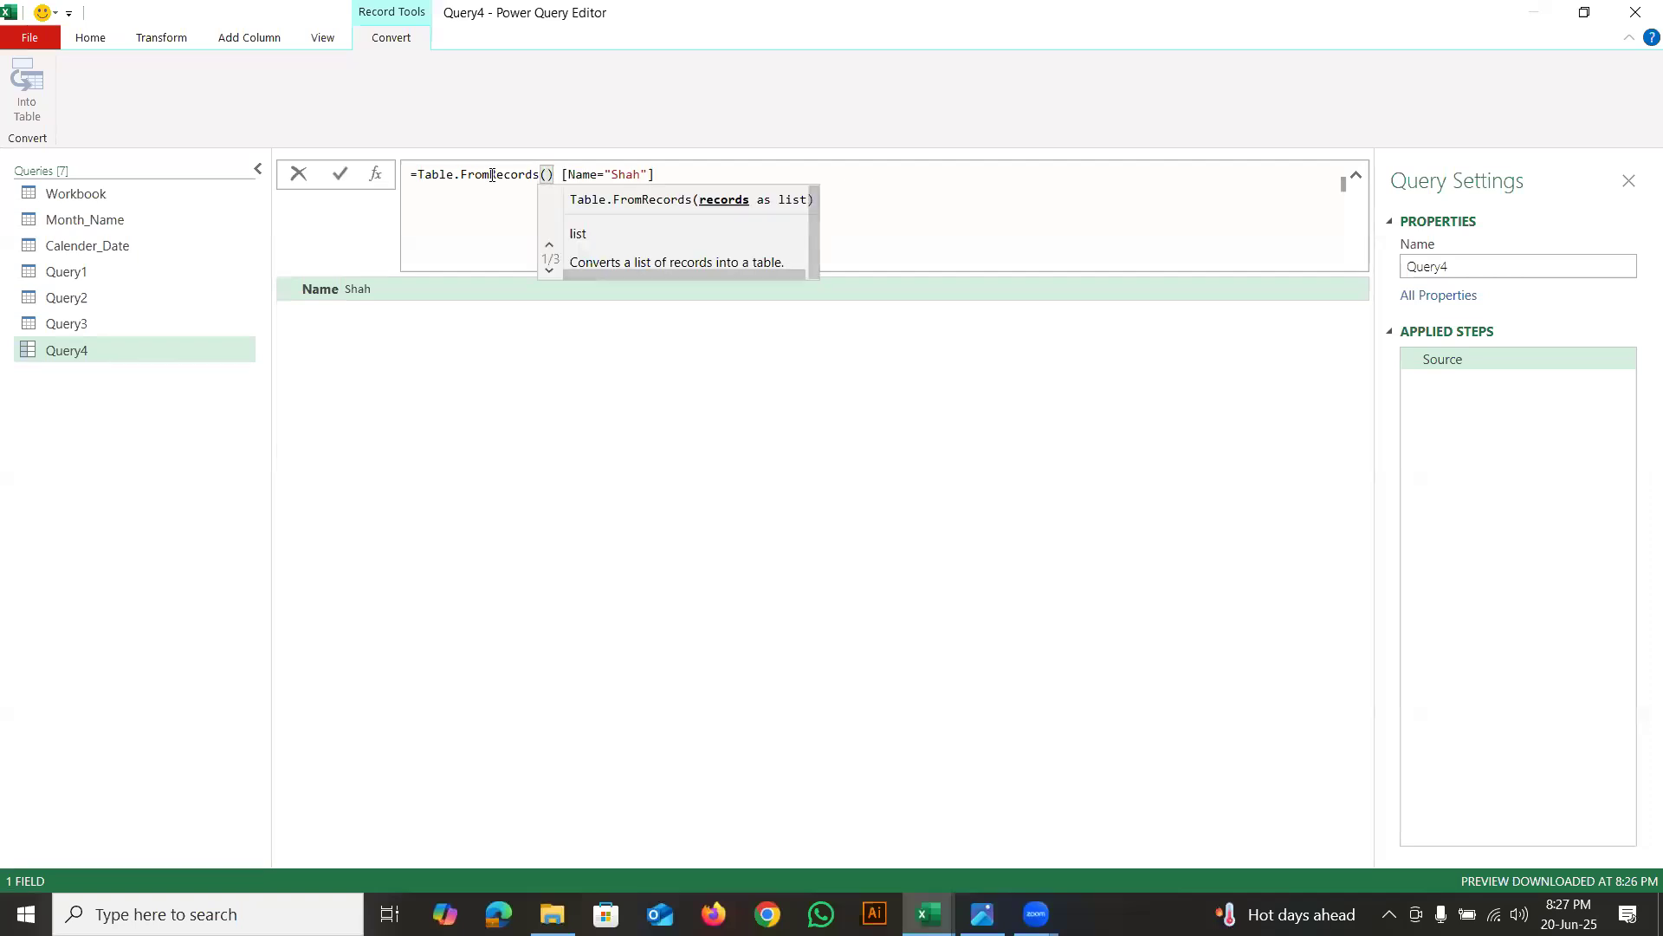
left_click(562, 172)
key("BackSpace")
key("BackSpace")
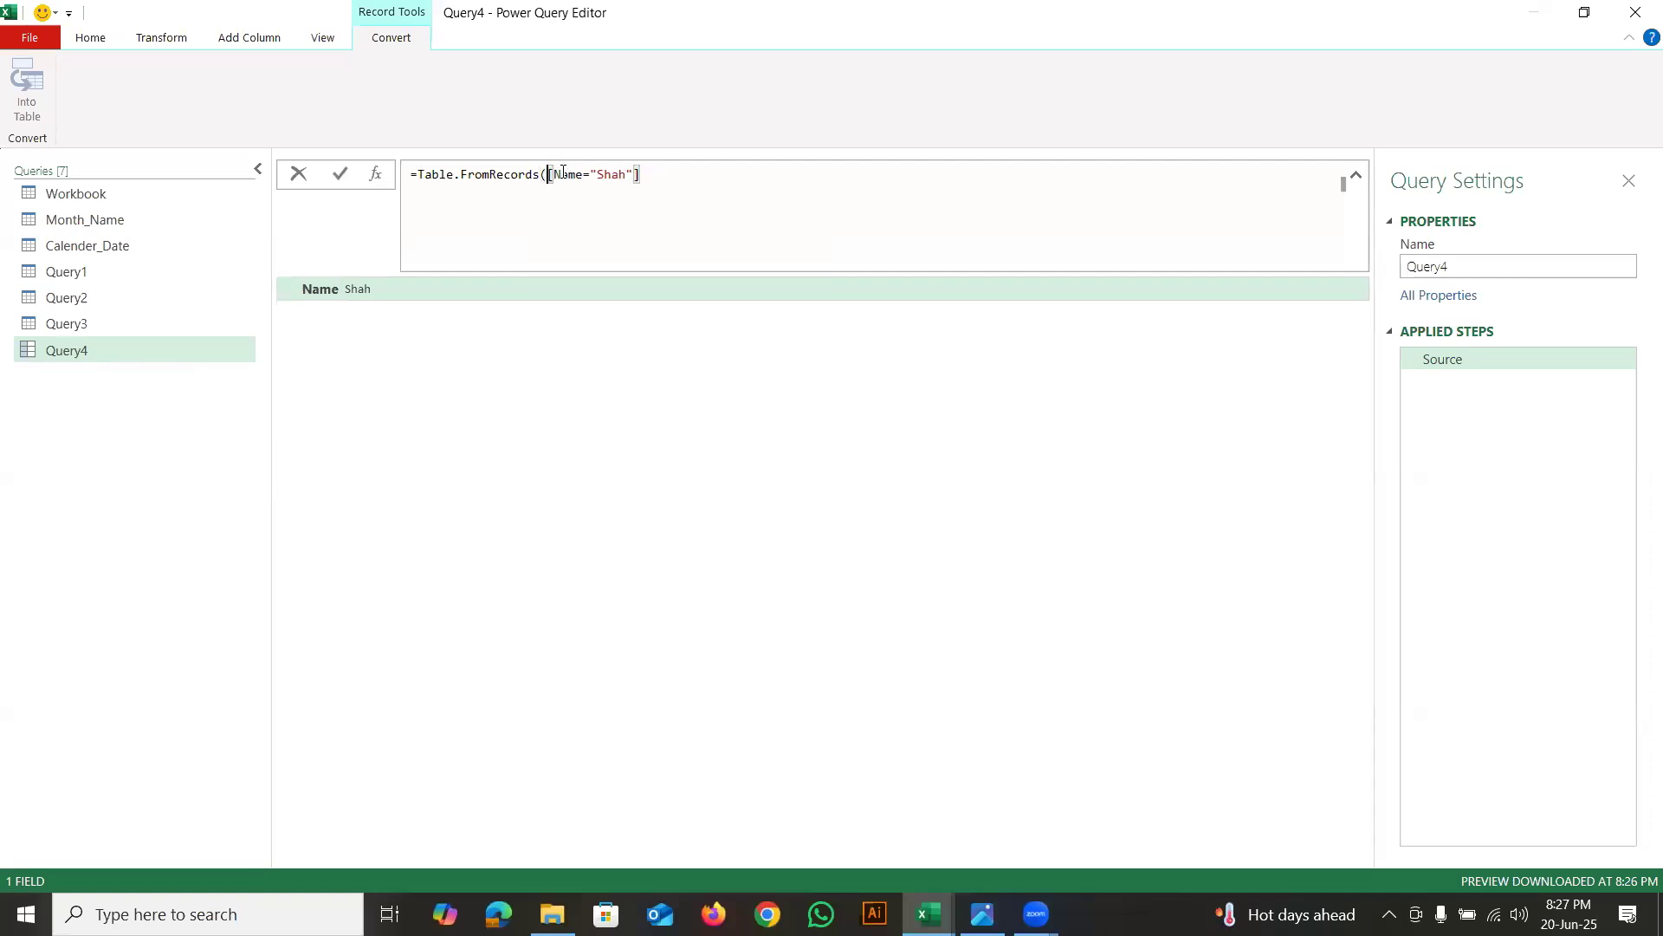
type(")")
key("Return")
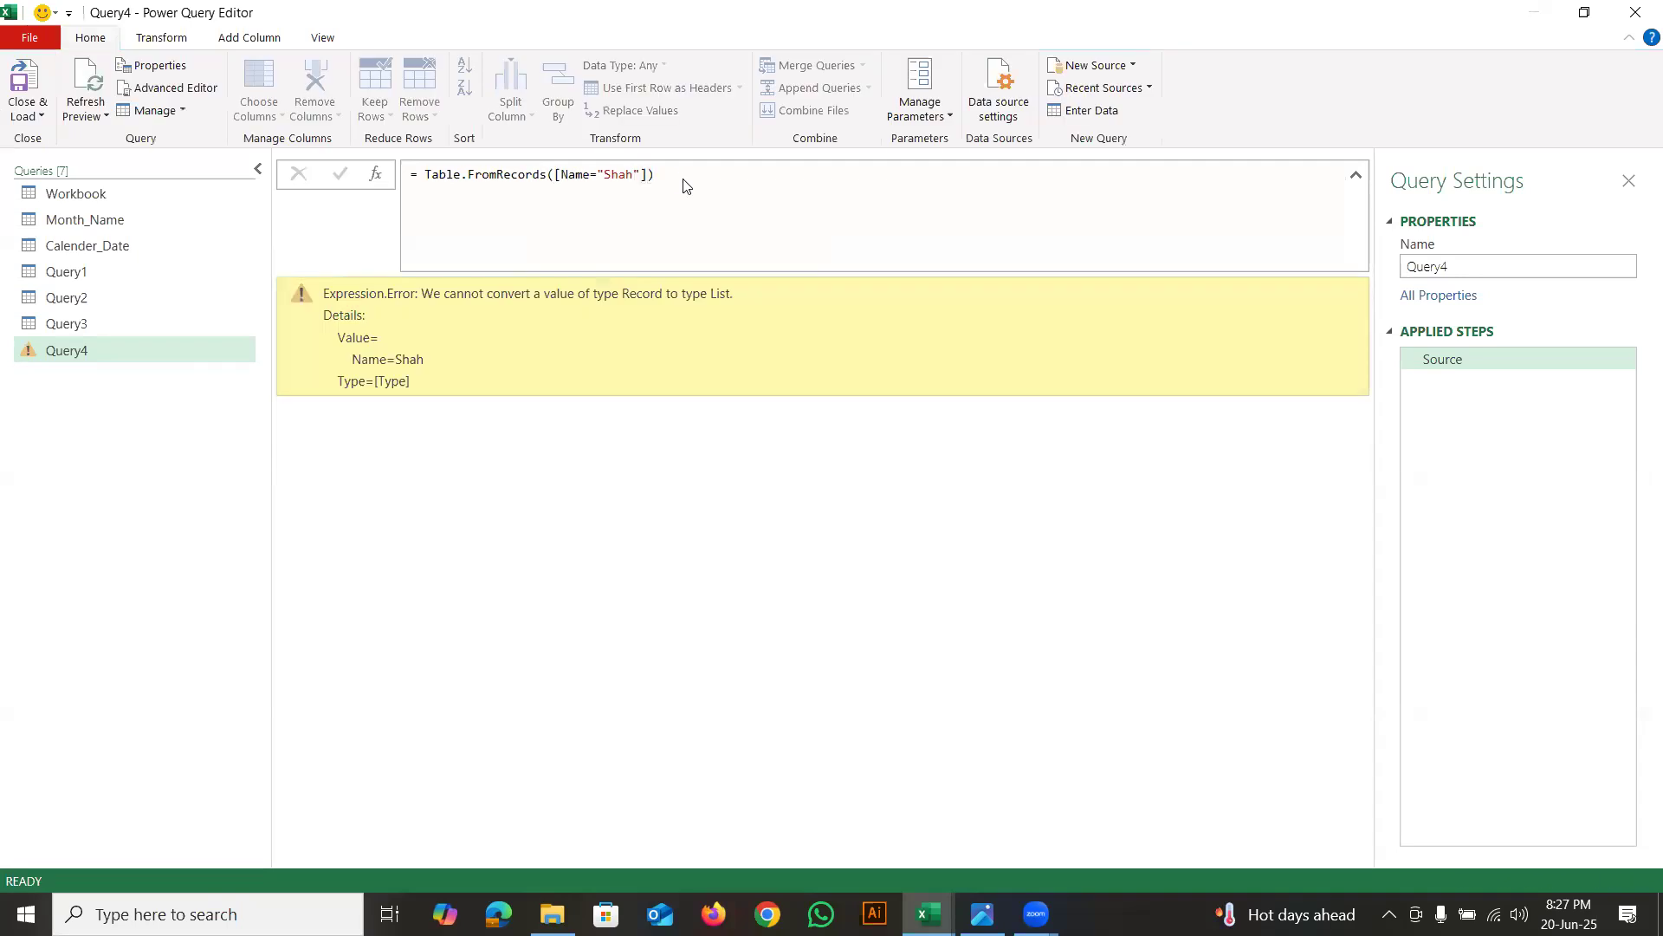
mouse_move(422, 300)
left_mouse_down()
mouse_move(684, 310)
mouse_move(766, 273)
mouse_move(637, 278)
mouse_move(644, 296)
left_mouse_up()
mouse_move(581, 157)
left_mouse_down()
mouse_move(556, 187)
mouse_move(637, 201)
mouse_move(626, 152)
left_mouse_up()
left_click(651, 175)
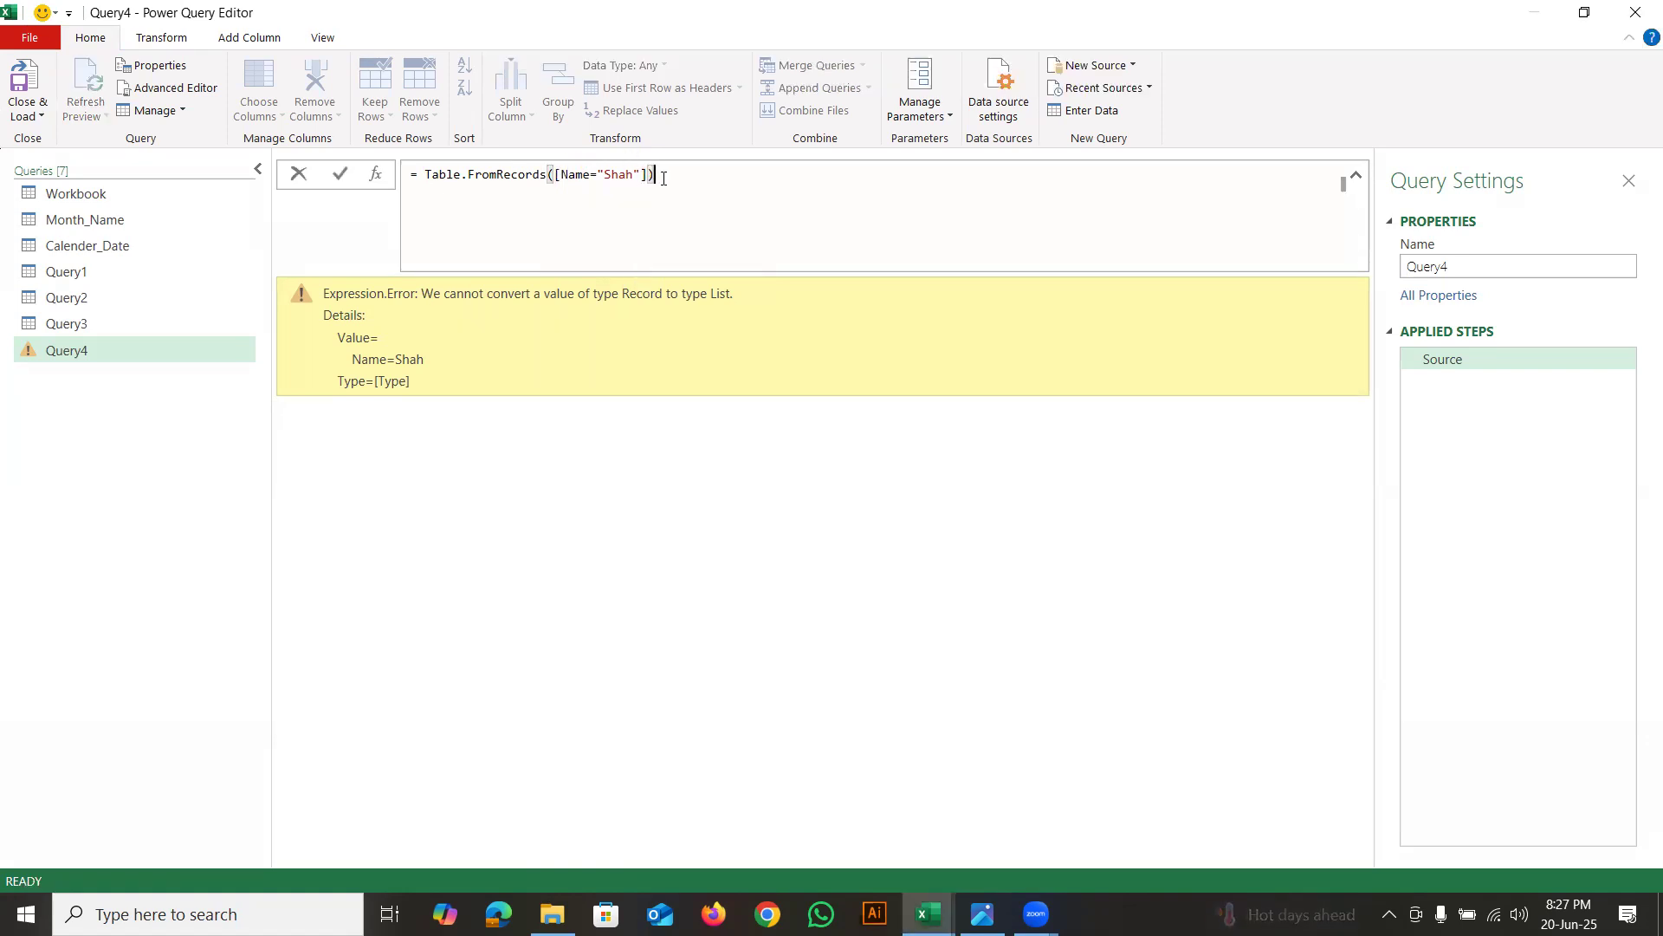
Remove the Table.FromRecords wrapper from Query4's formula and commit the plain record
left_click(556, 175)
key("BackSpace")
key("BackSpace")
key("BackSpace")
key("BackSpace")
key("BackSpace")
key("BackSpace")
key("BackSpace")
key("BackSpace")
key("BackSpace")
key("BackSpace")
key("BackSpace")
key("BackSpace")
key("BackSpace")
key("BackSpace")
key("BackSpace")
key("BackSpace")
key("BackSpace")
key("BackSpace")
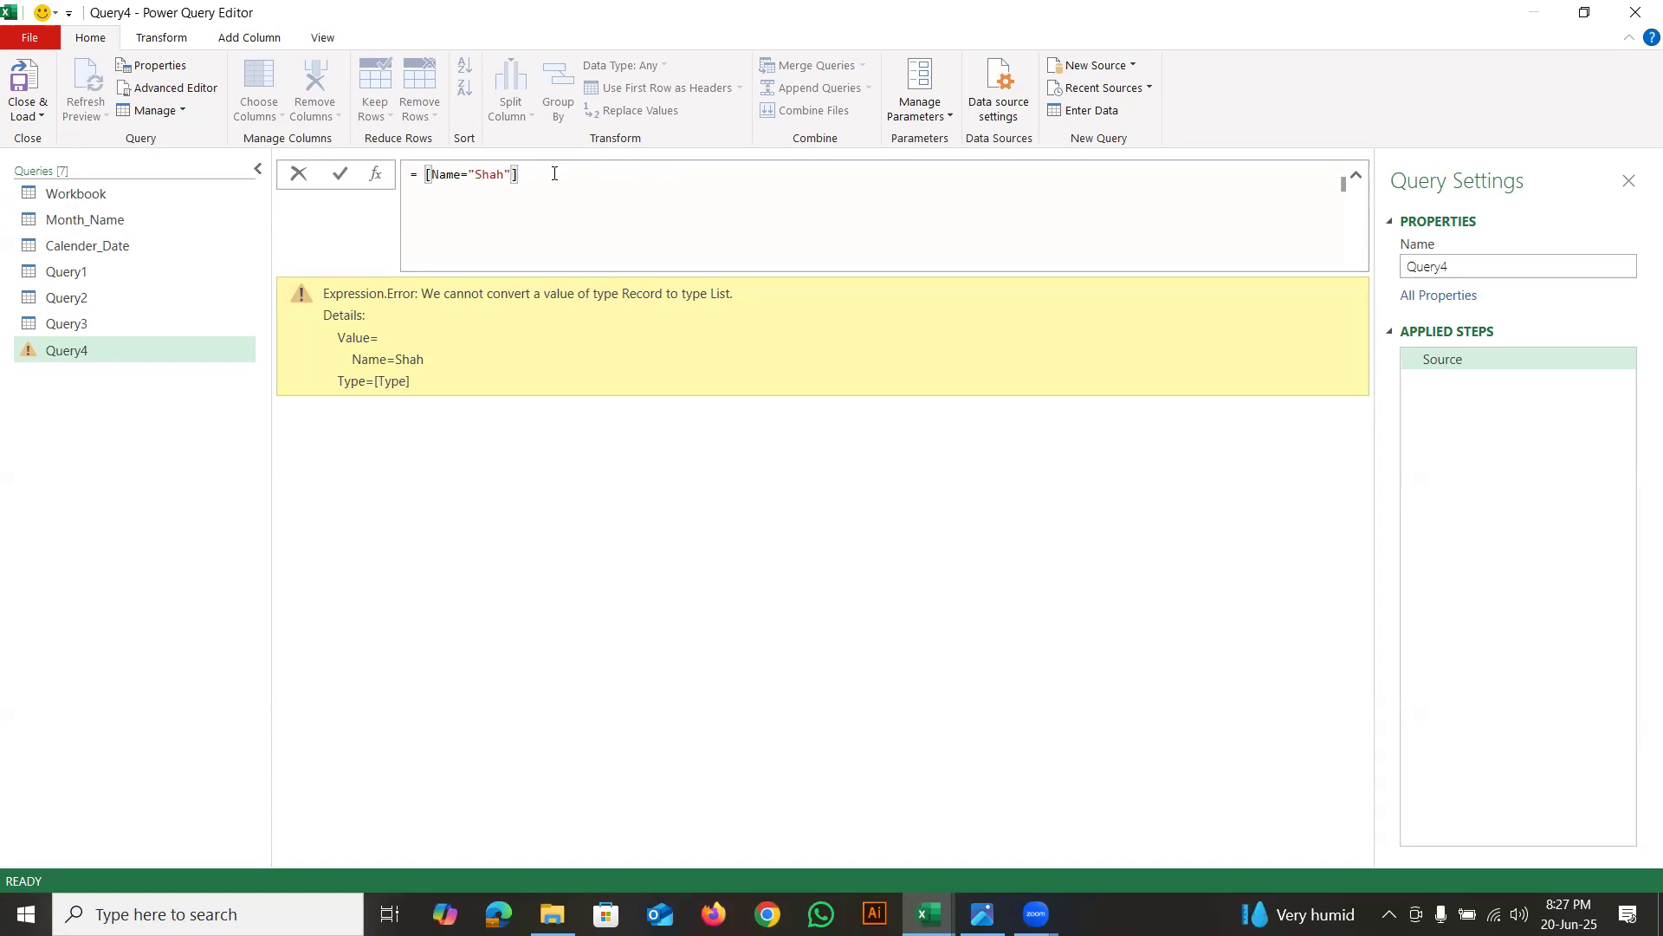
key("Return")
Enclose Query4's record in curly braces inside Table.FromRecords, with the function on a separate line, and commit the formula
left_click(418, 174)
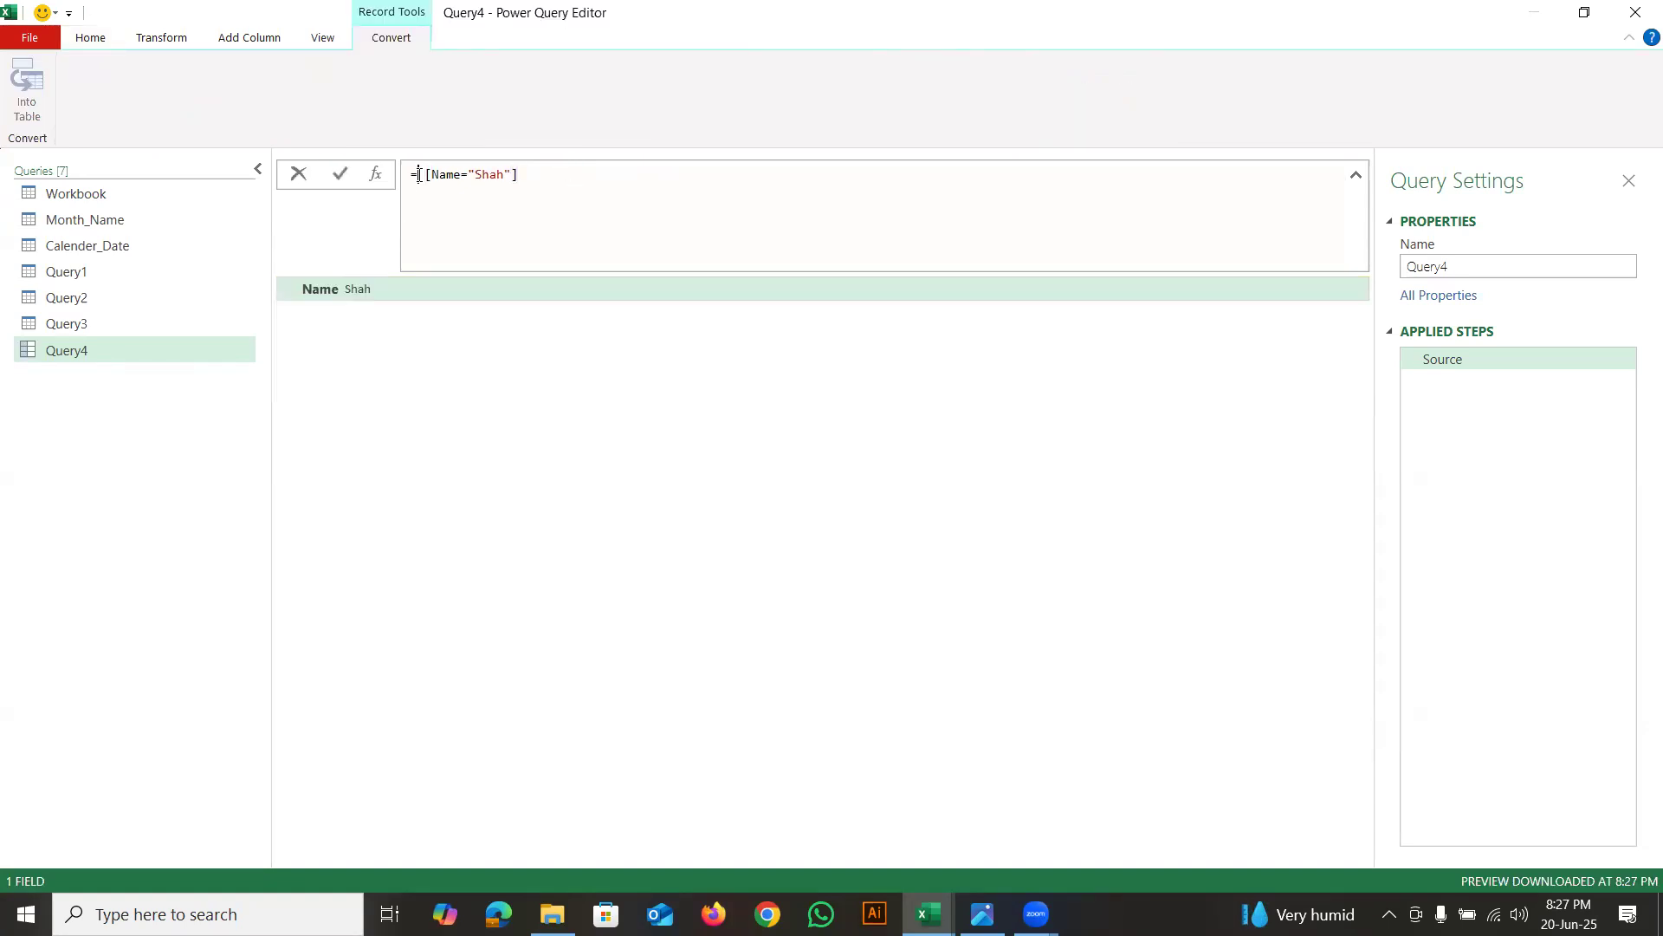
key("shift+Return")
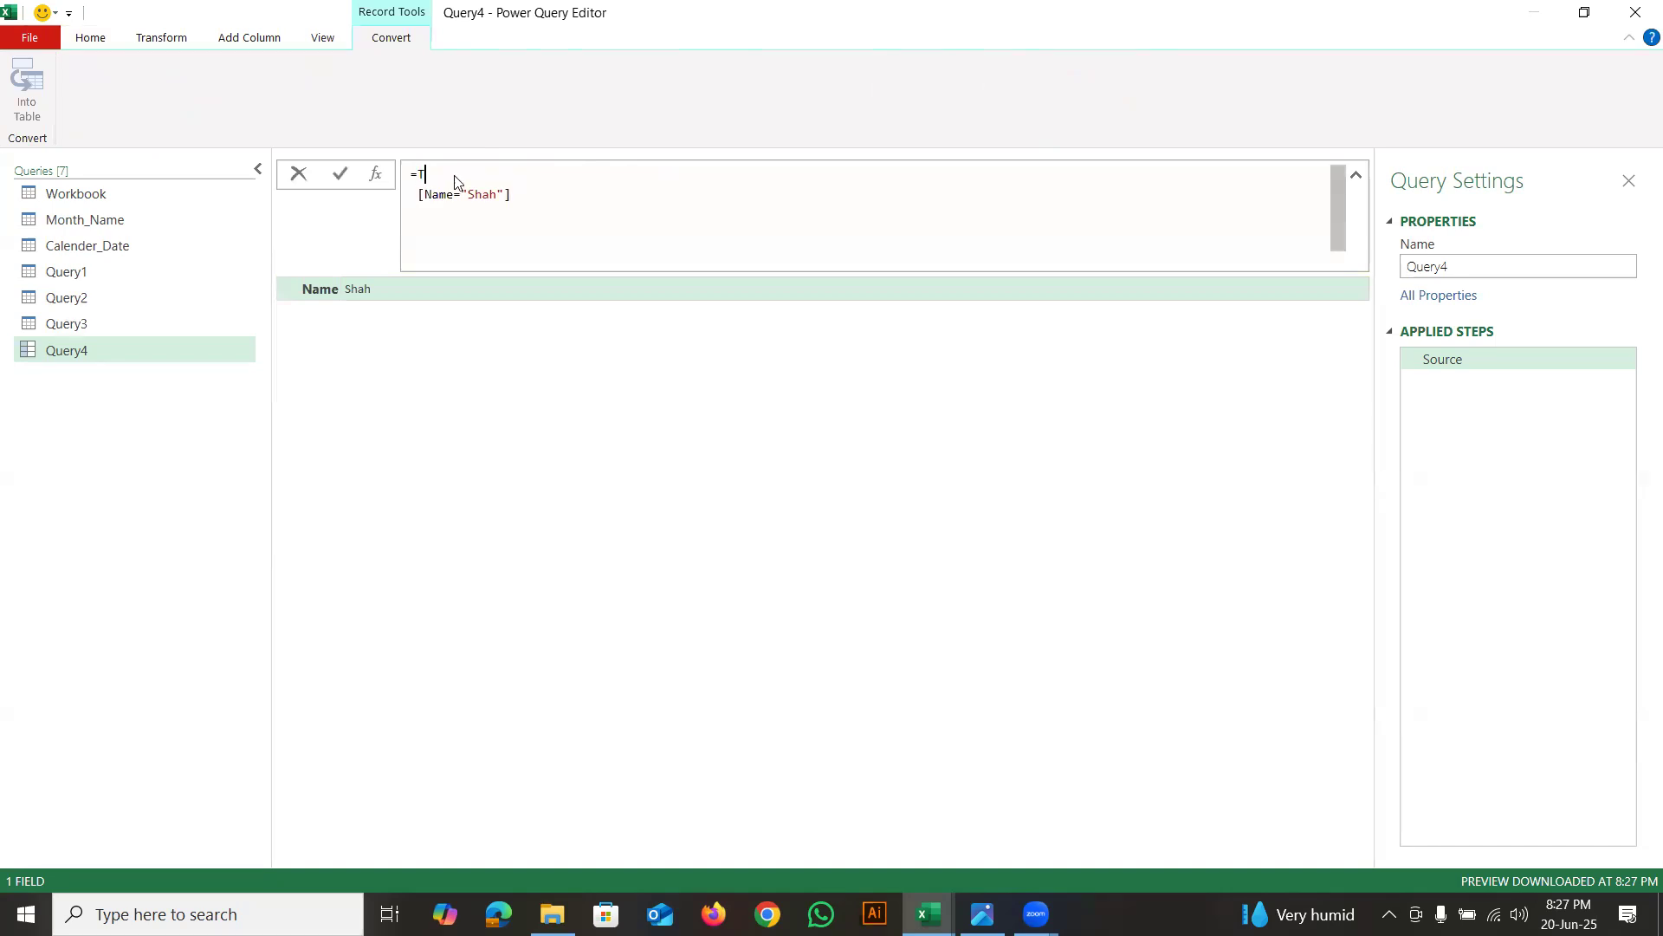
type("Table.From")
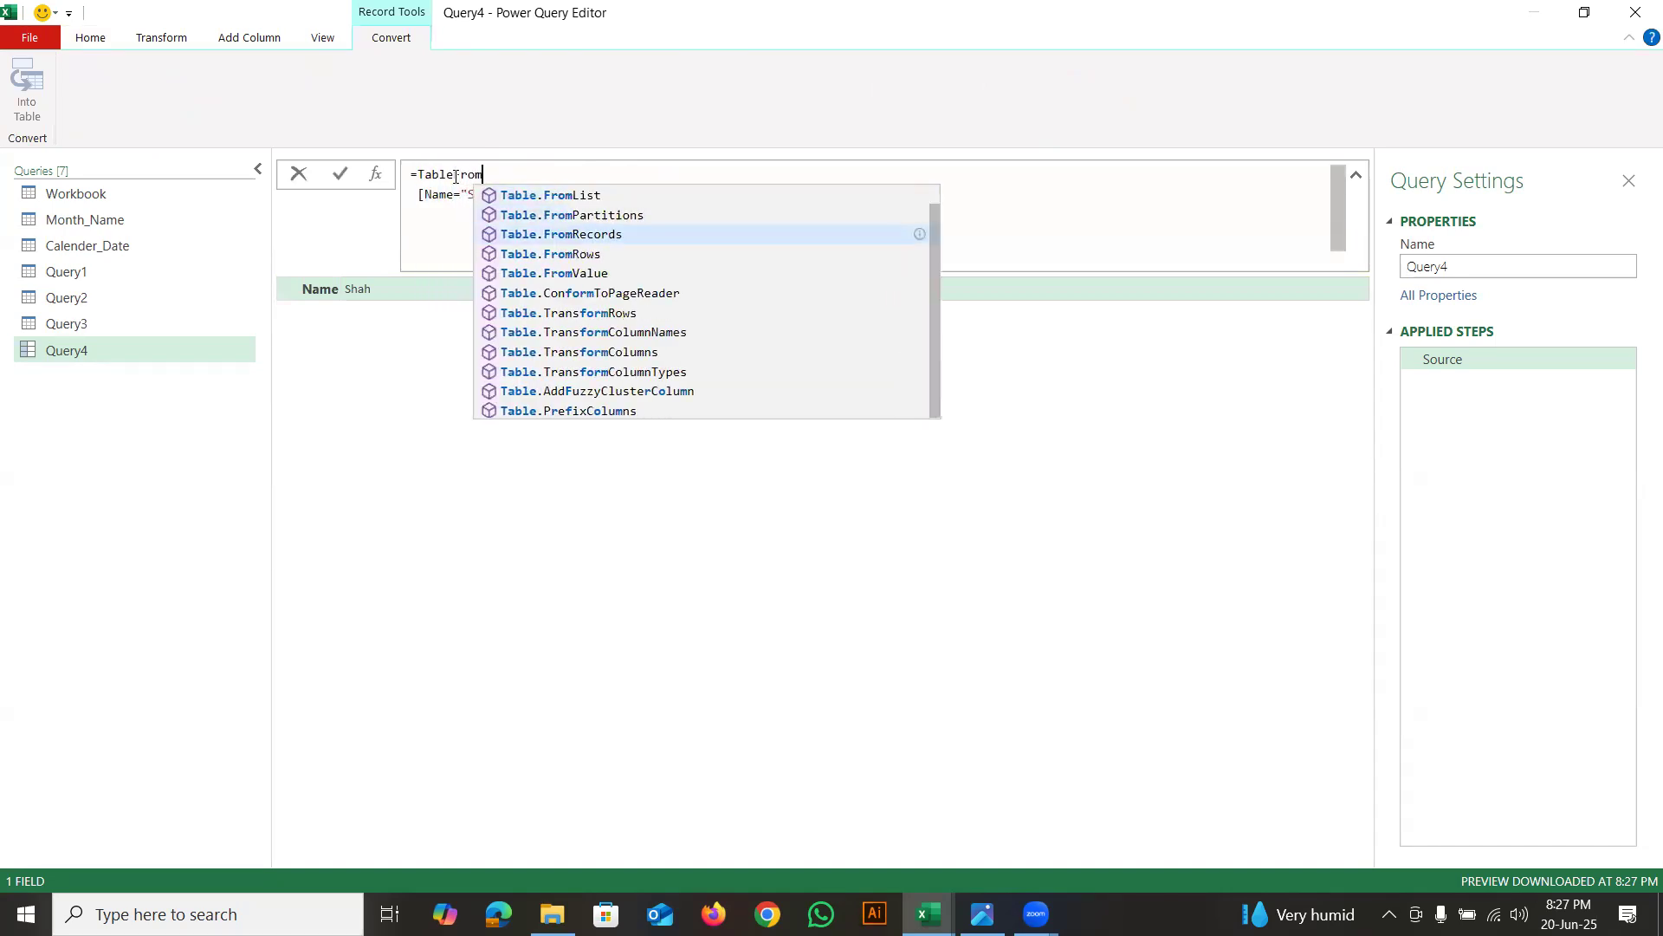
key("Tab")
type("(")
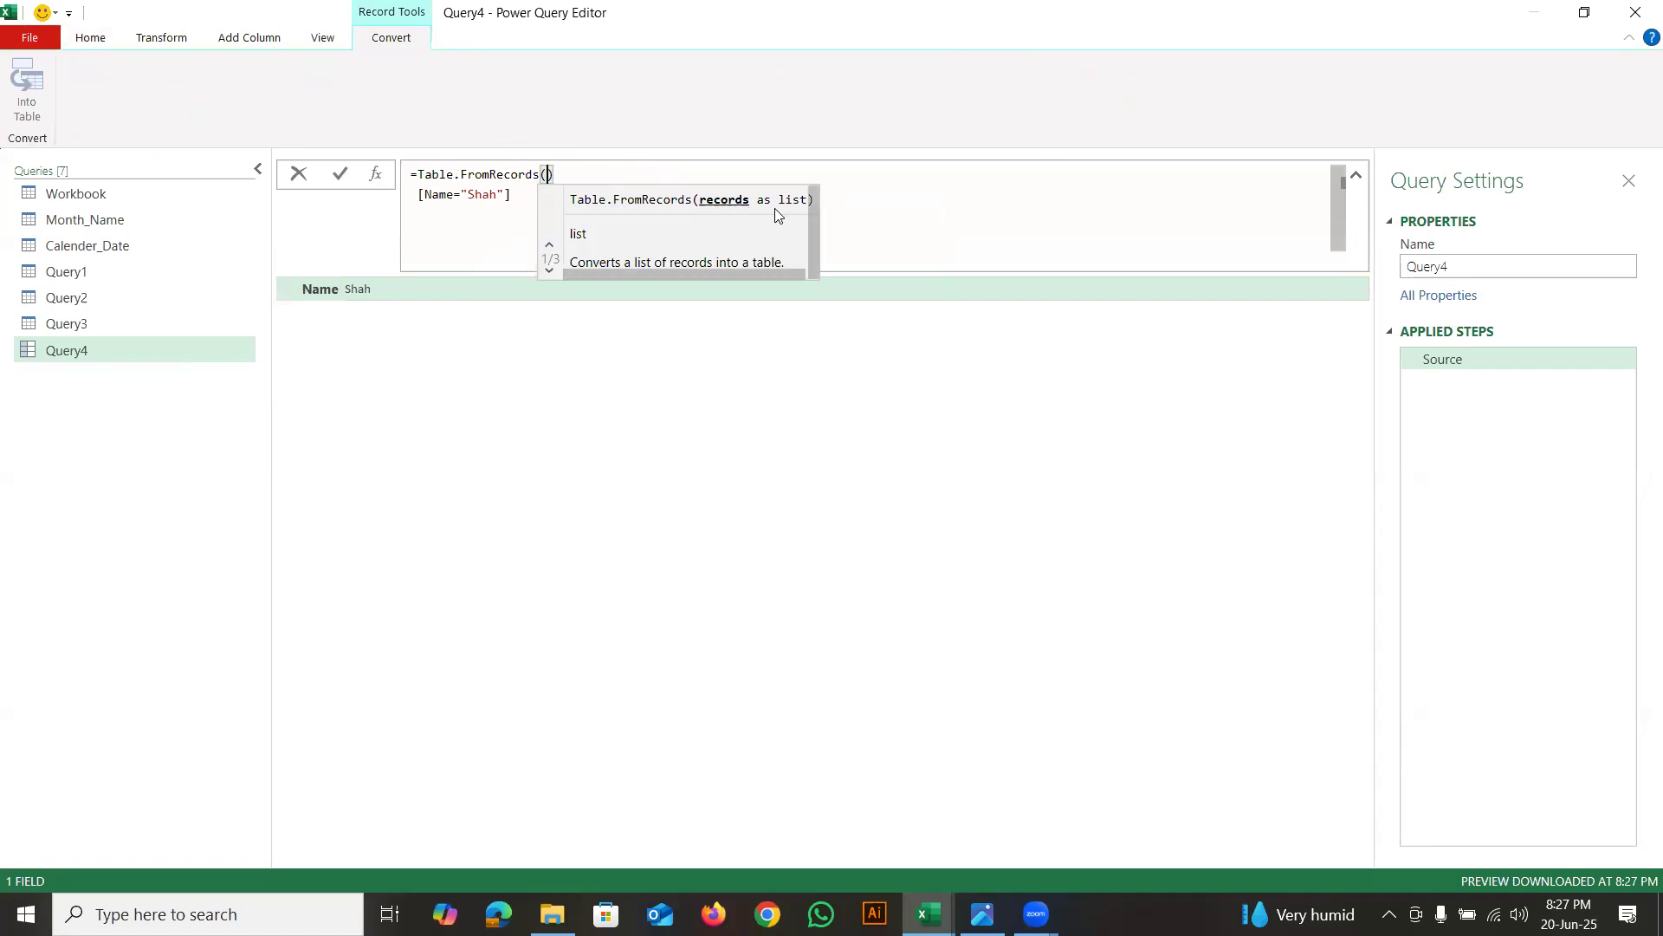
left_click(583, 171)
key("BackSpace")
type("{")
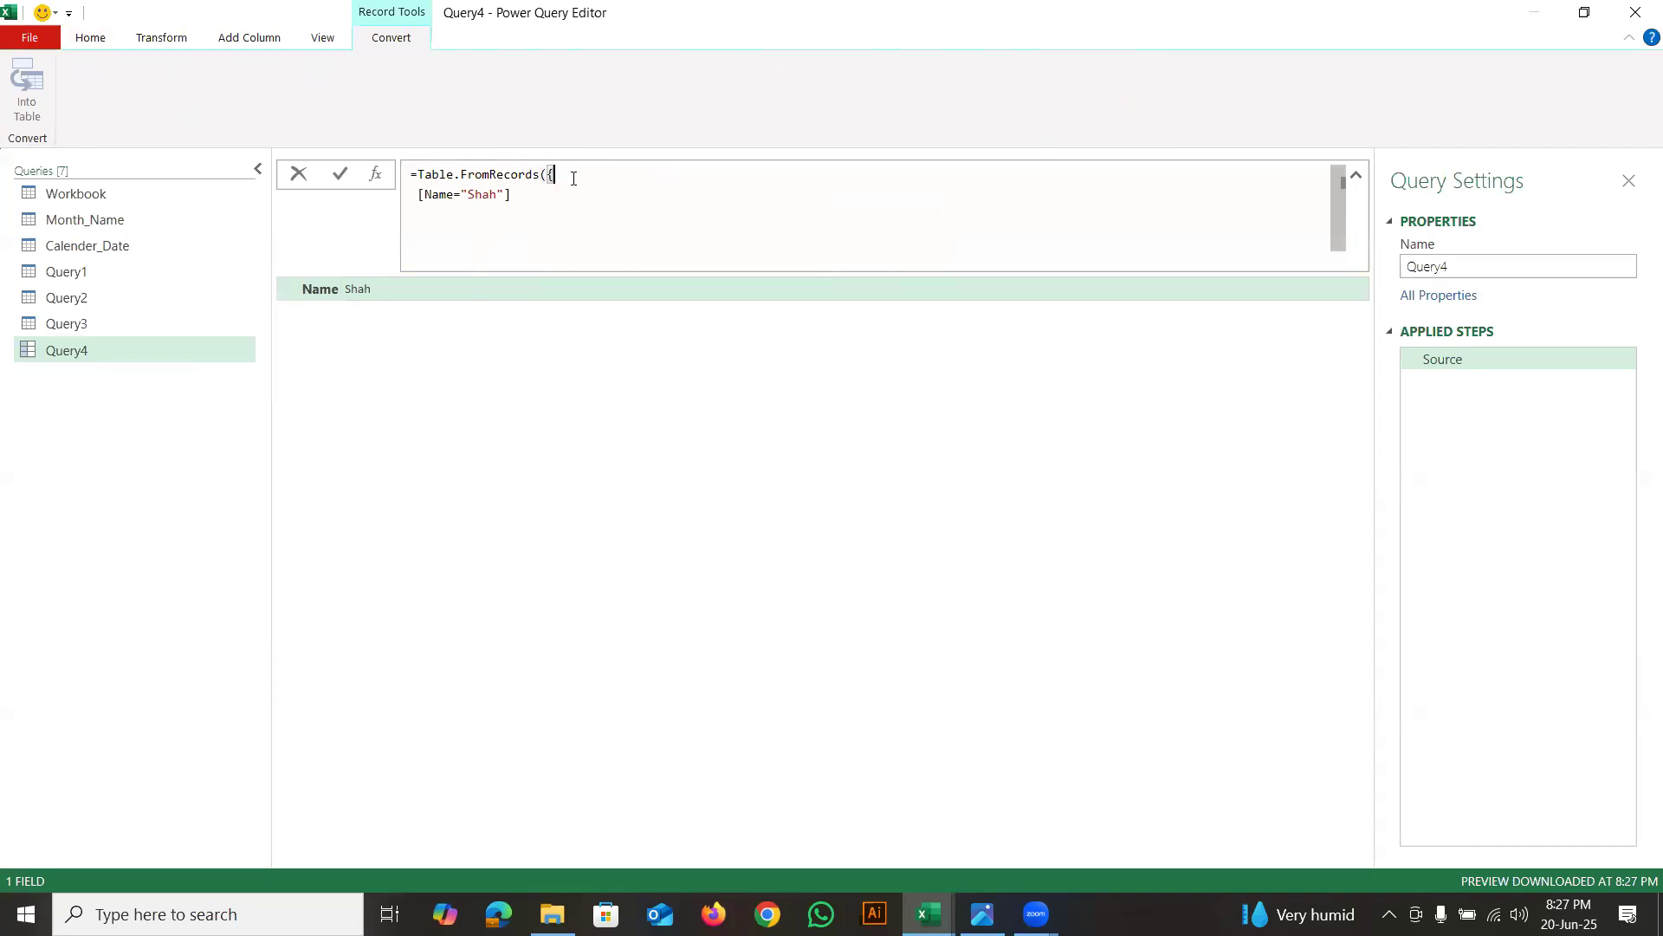
left_click(537, 194)
type("})")
key("Return")
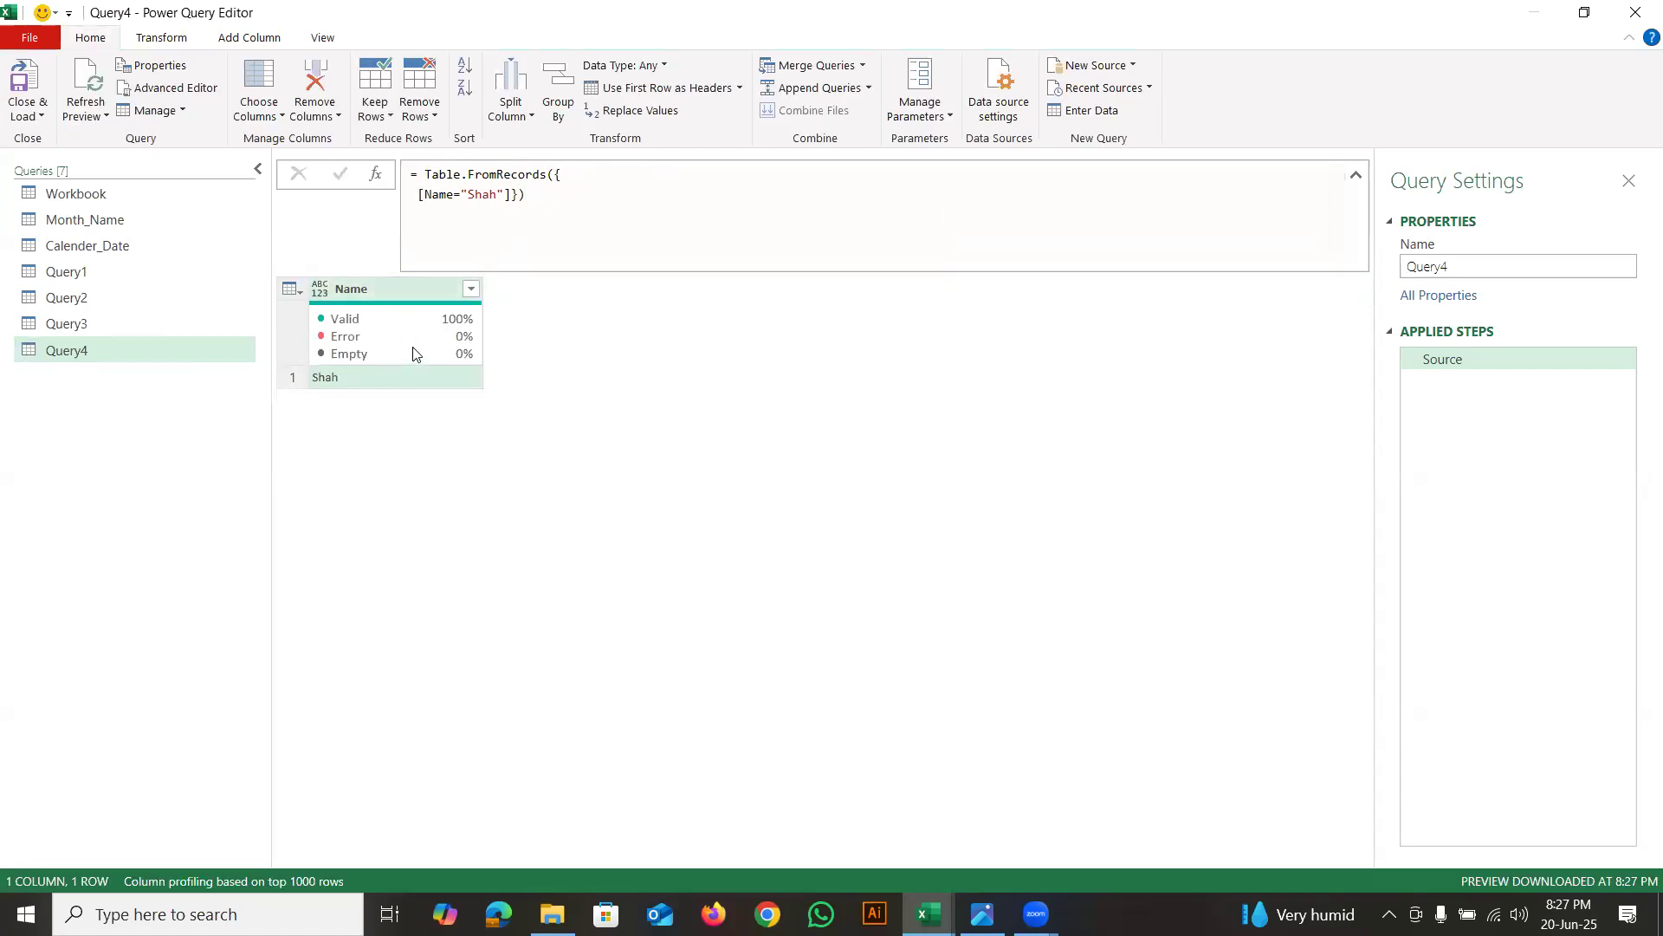
mouse_move(413, 347)
left_click_drag(577, 367, 486, 367)
left_click_drag(369, 273, 319, 260)
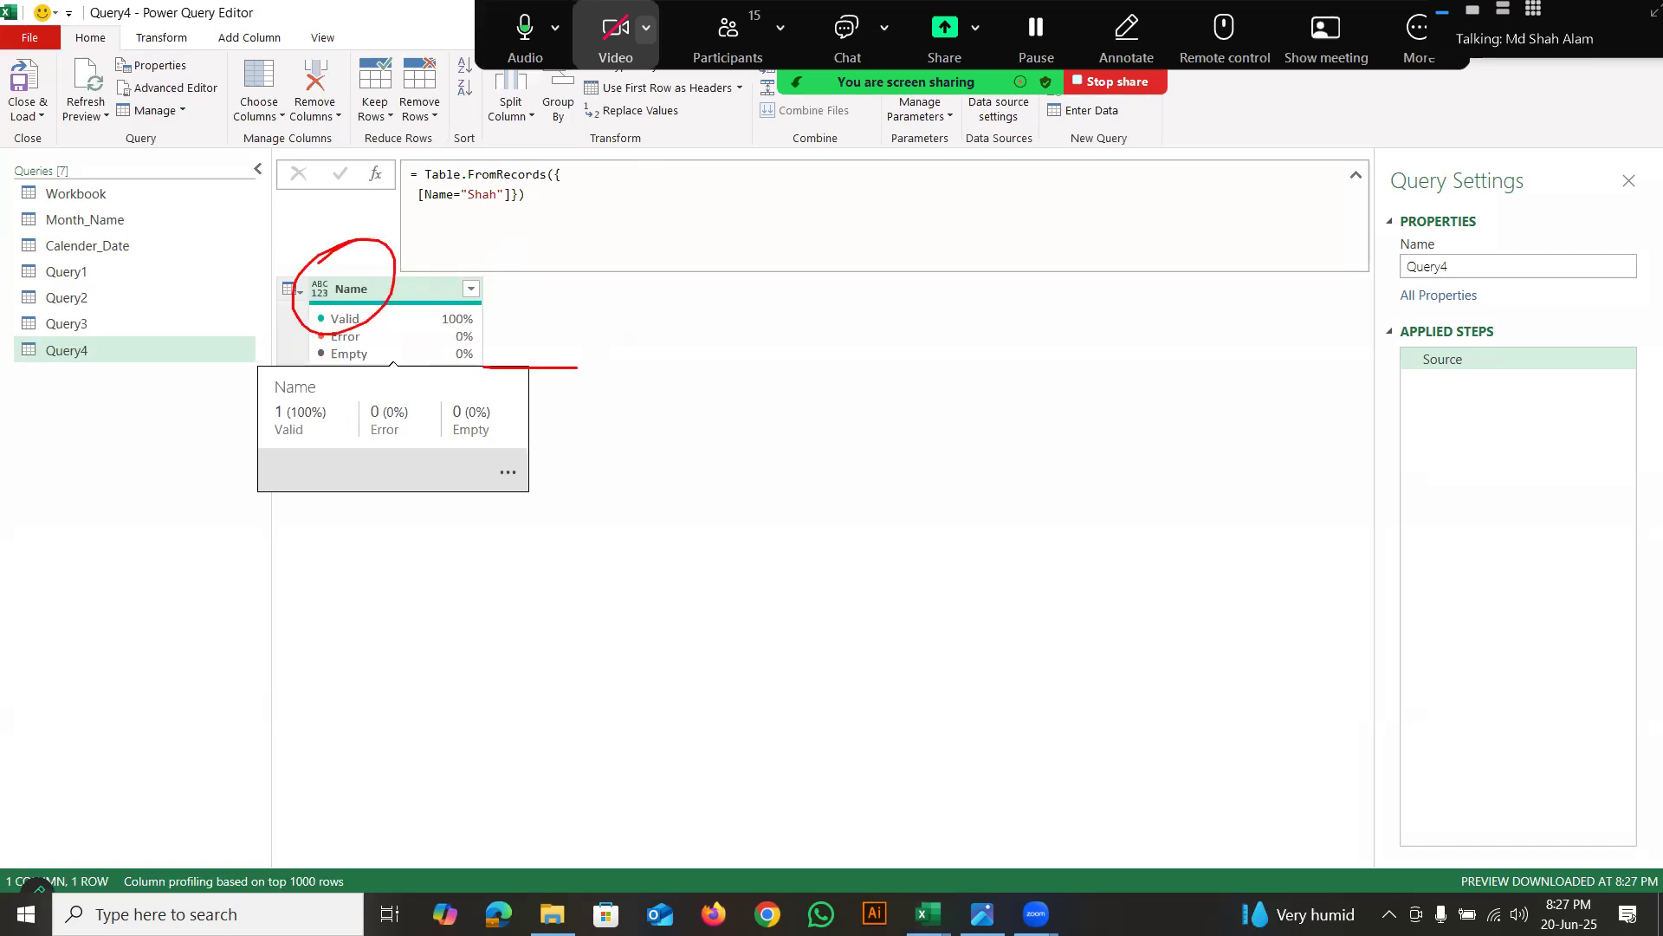
left_click_drag(401, 378, 528, 383)
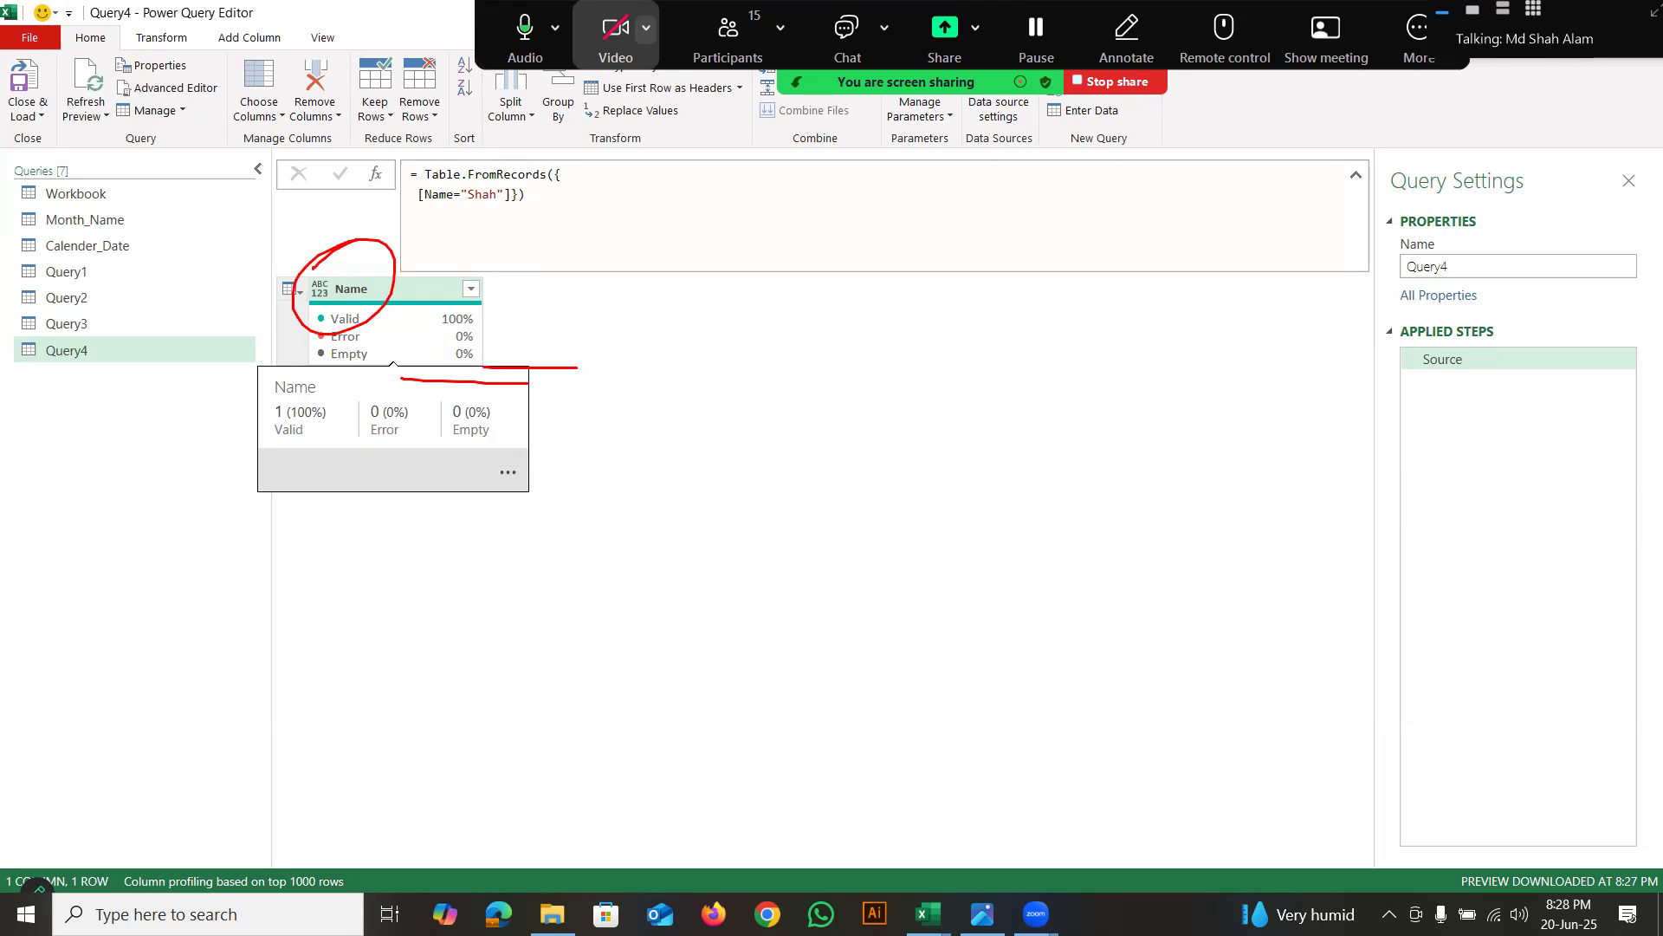
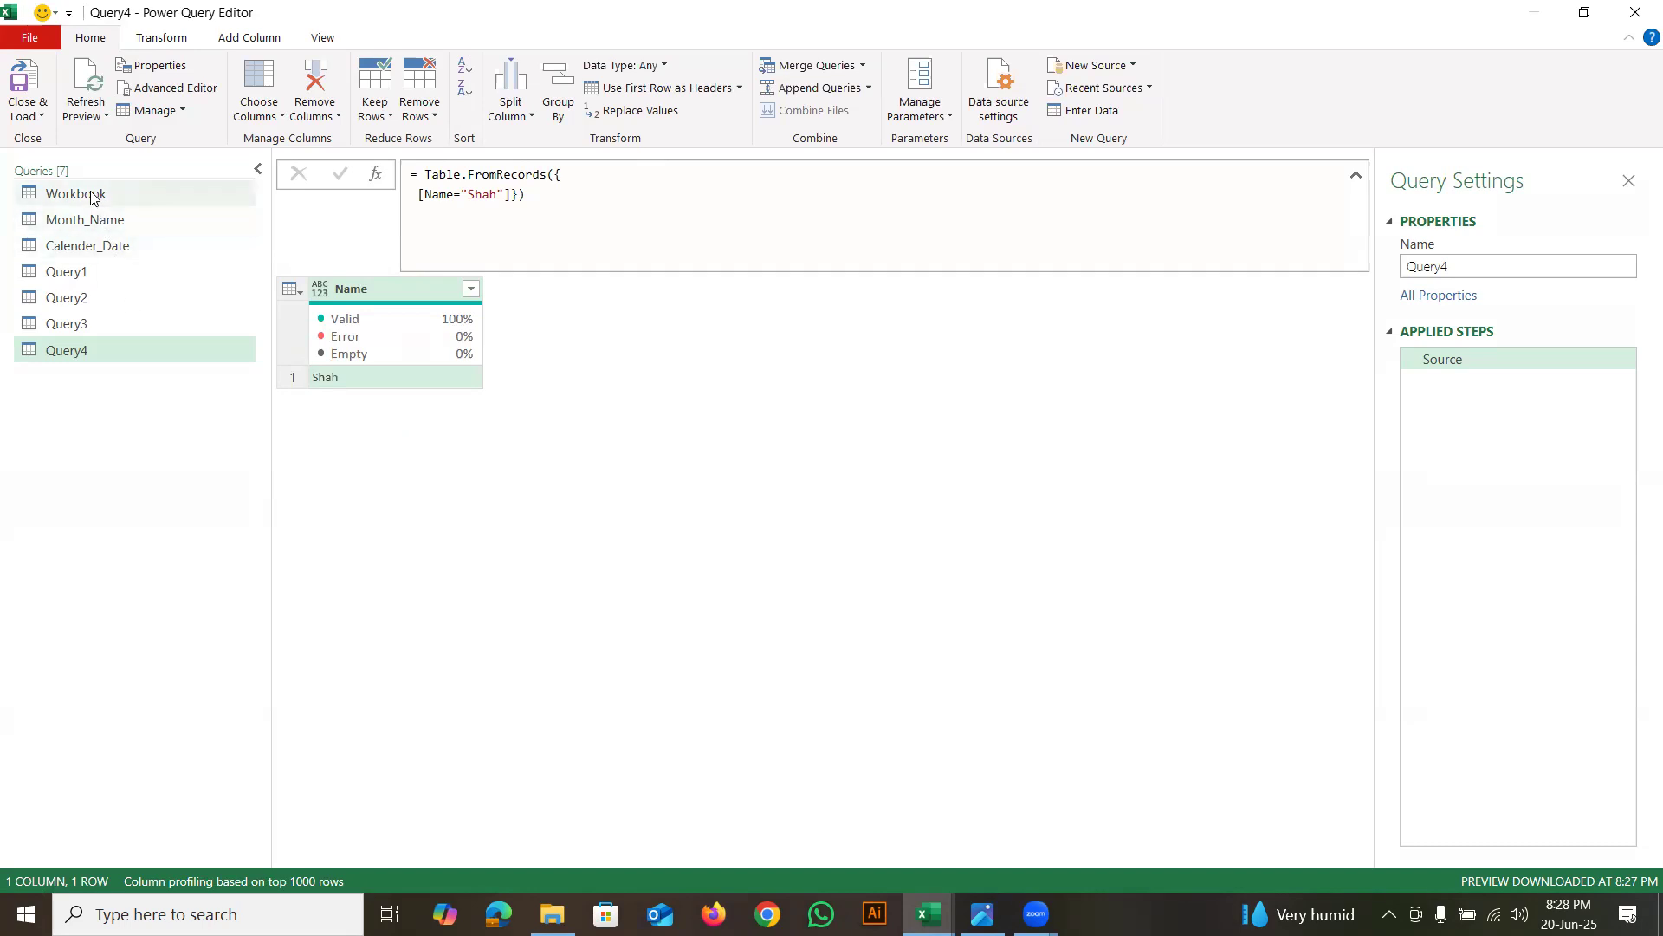
Select the Month_Name query, and open the Learning Summary Word document from the 20-Jun-25 folder in File Explorer
key("alt")
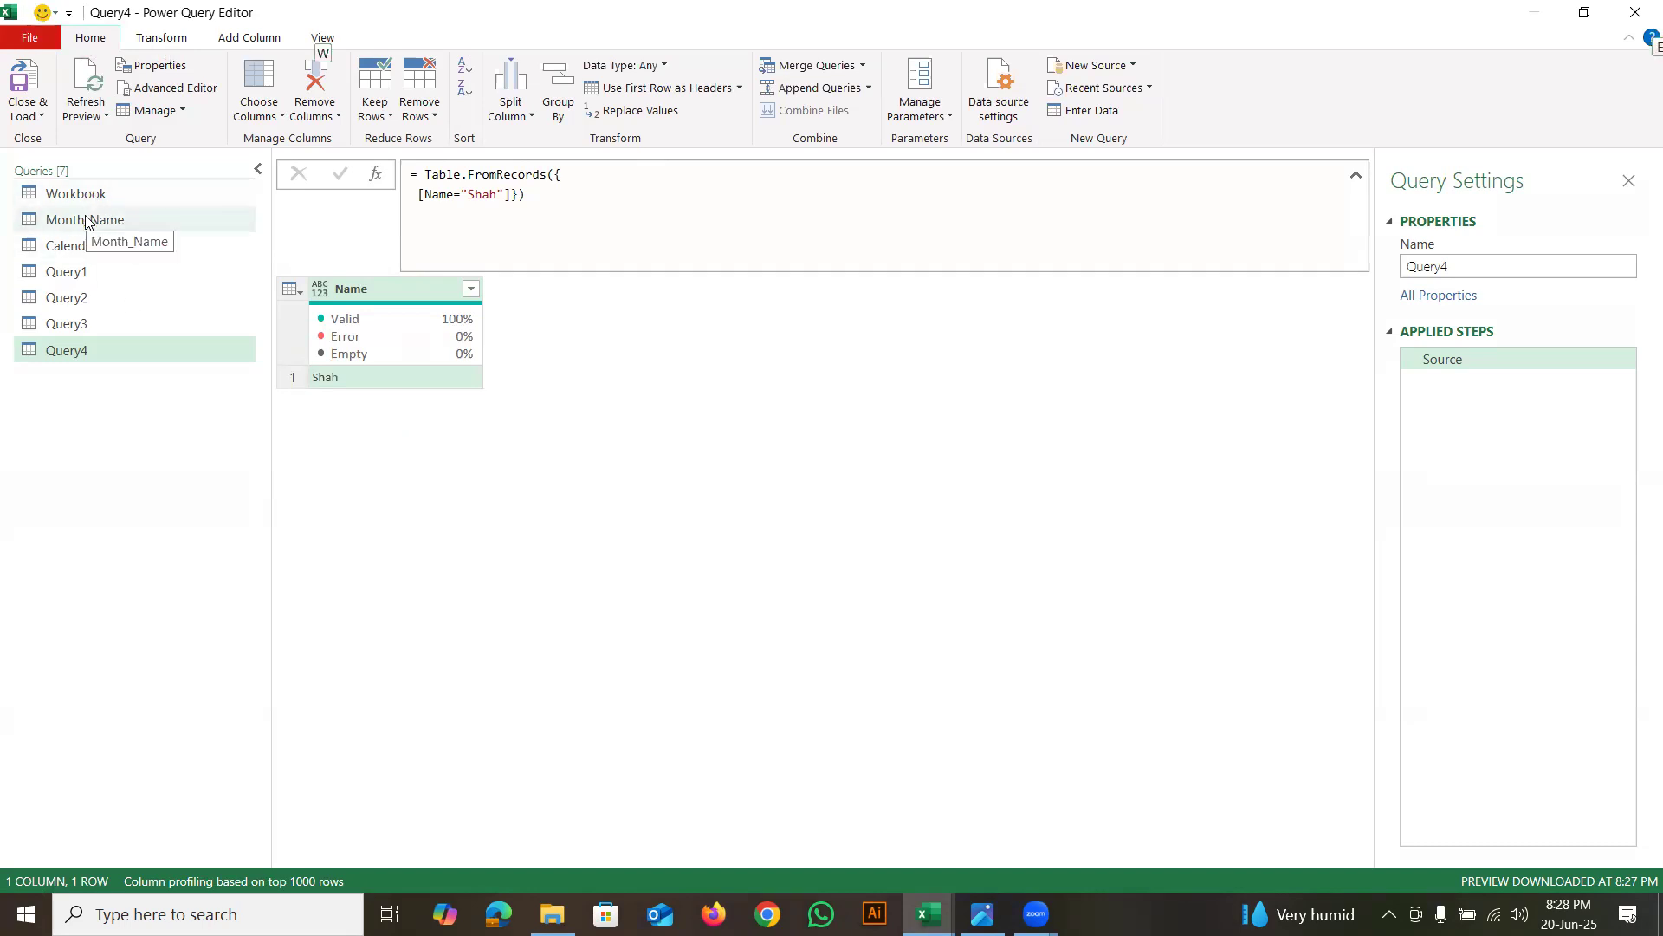
left_click(86, 221)
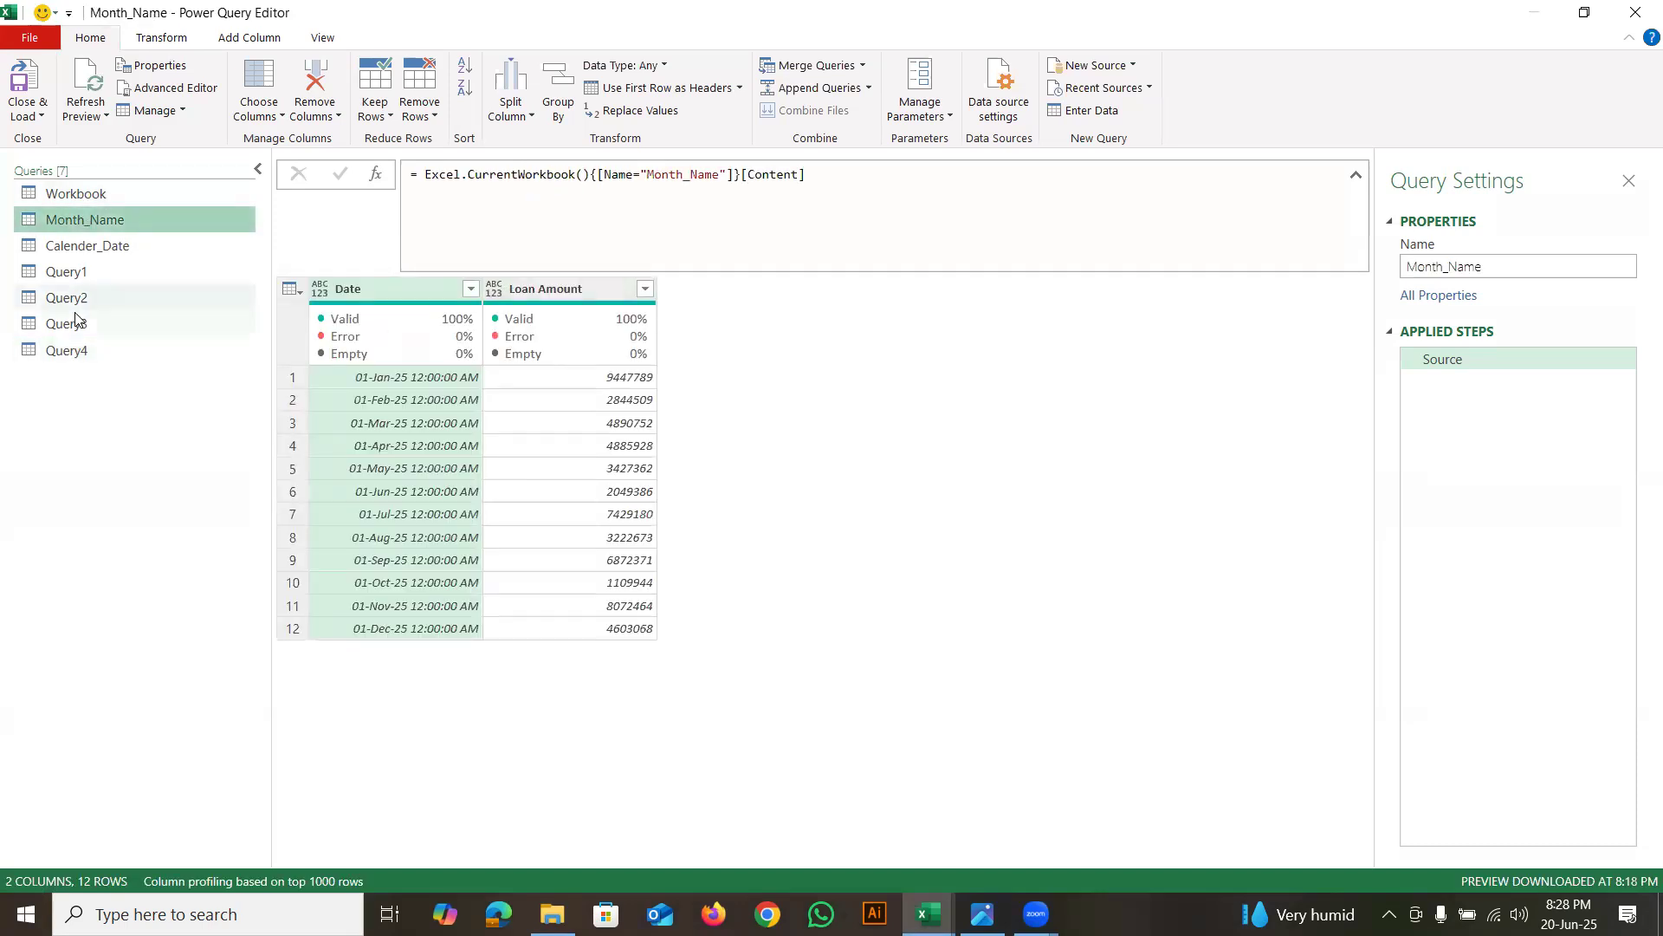
key("alt+Tab")
key("alt+Tab")
key("alt+Tab")
key("alt+Tab")
key("alt+Tab")
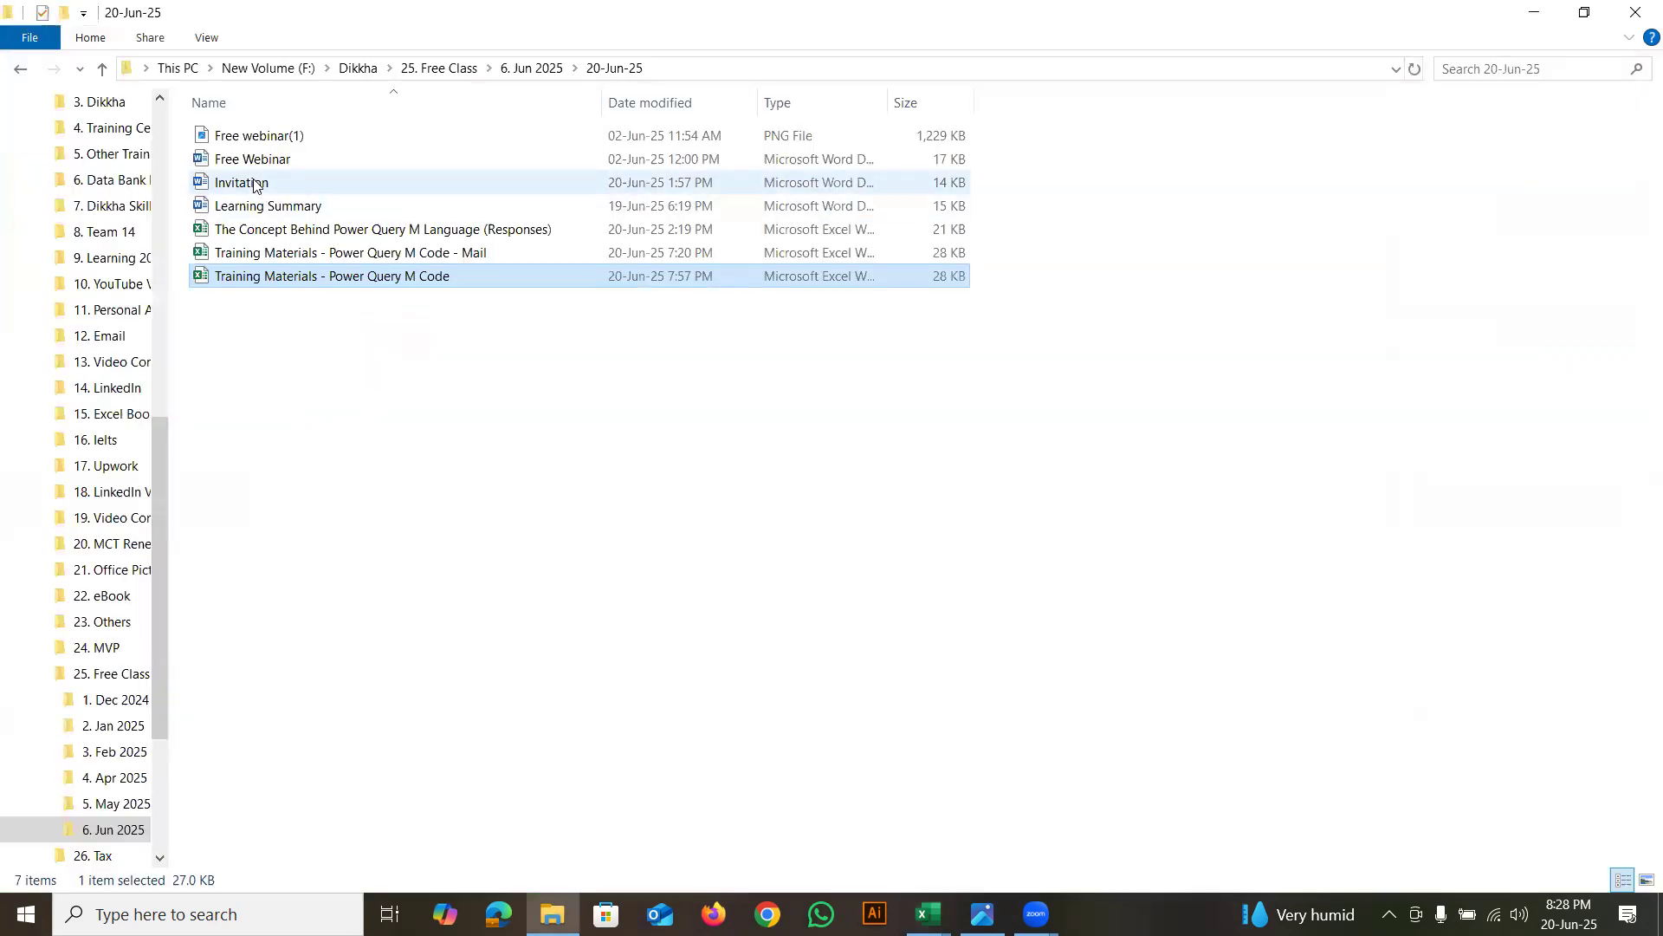
double_click(270, 206)
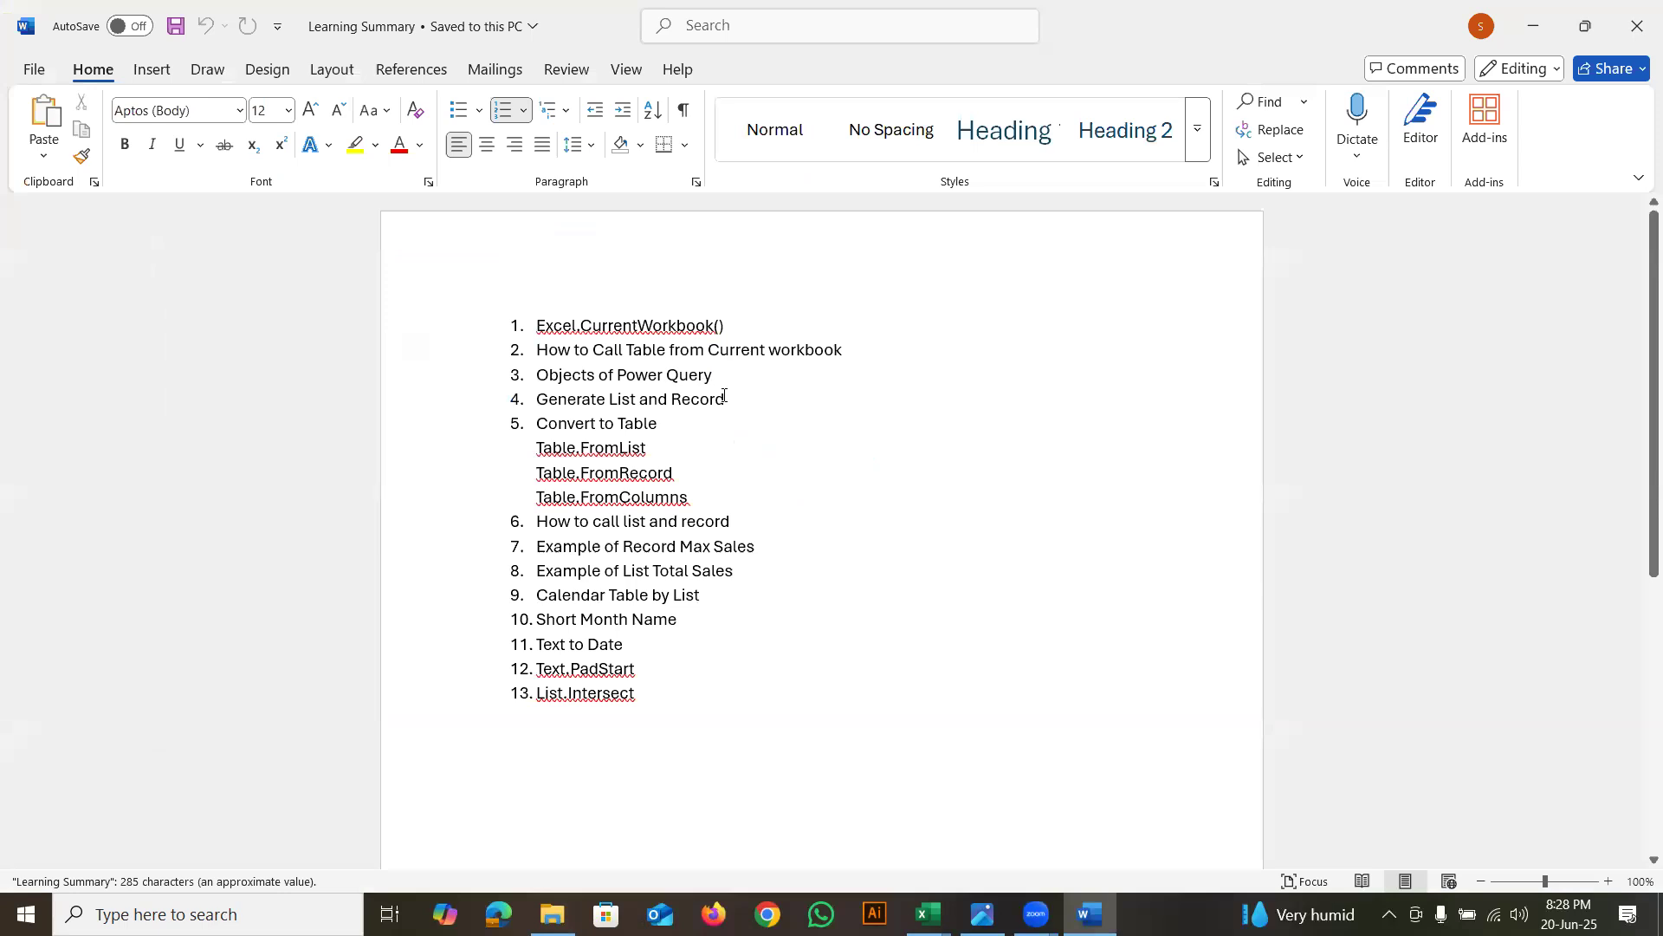
Color the first five numbered topics, through Table.FromColumns, red in the Learning Summary document and save it
left_click(702, 492, "shift")
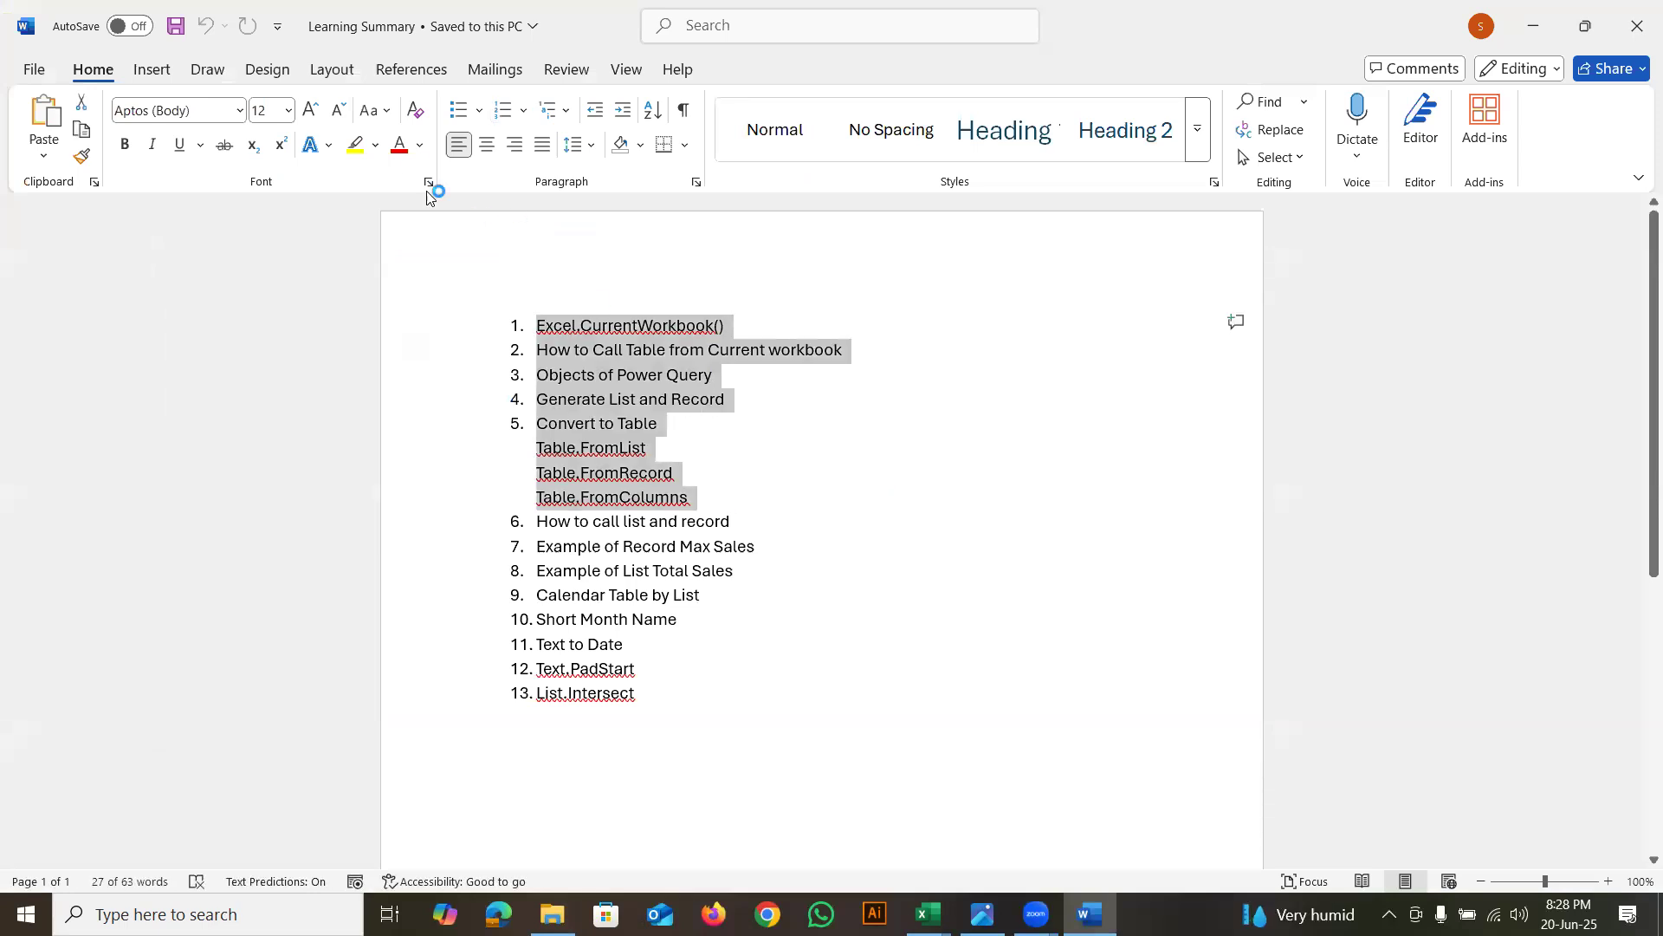
left_click(400, 152)
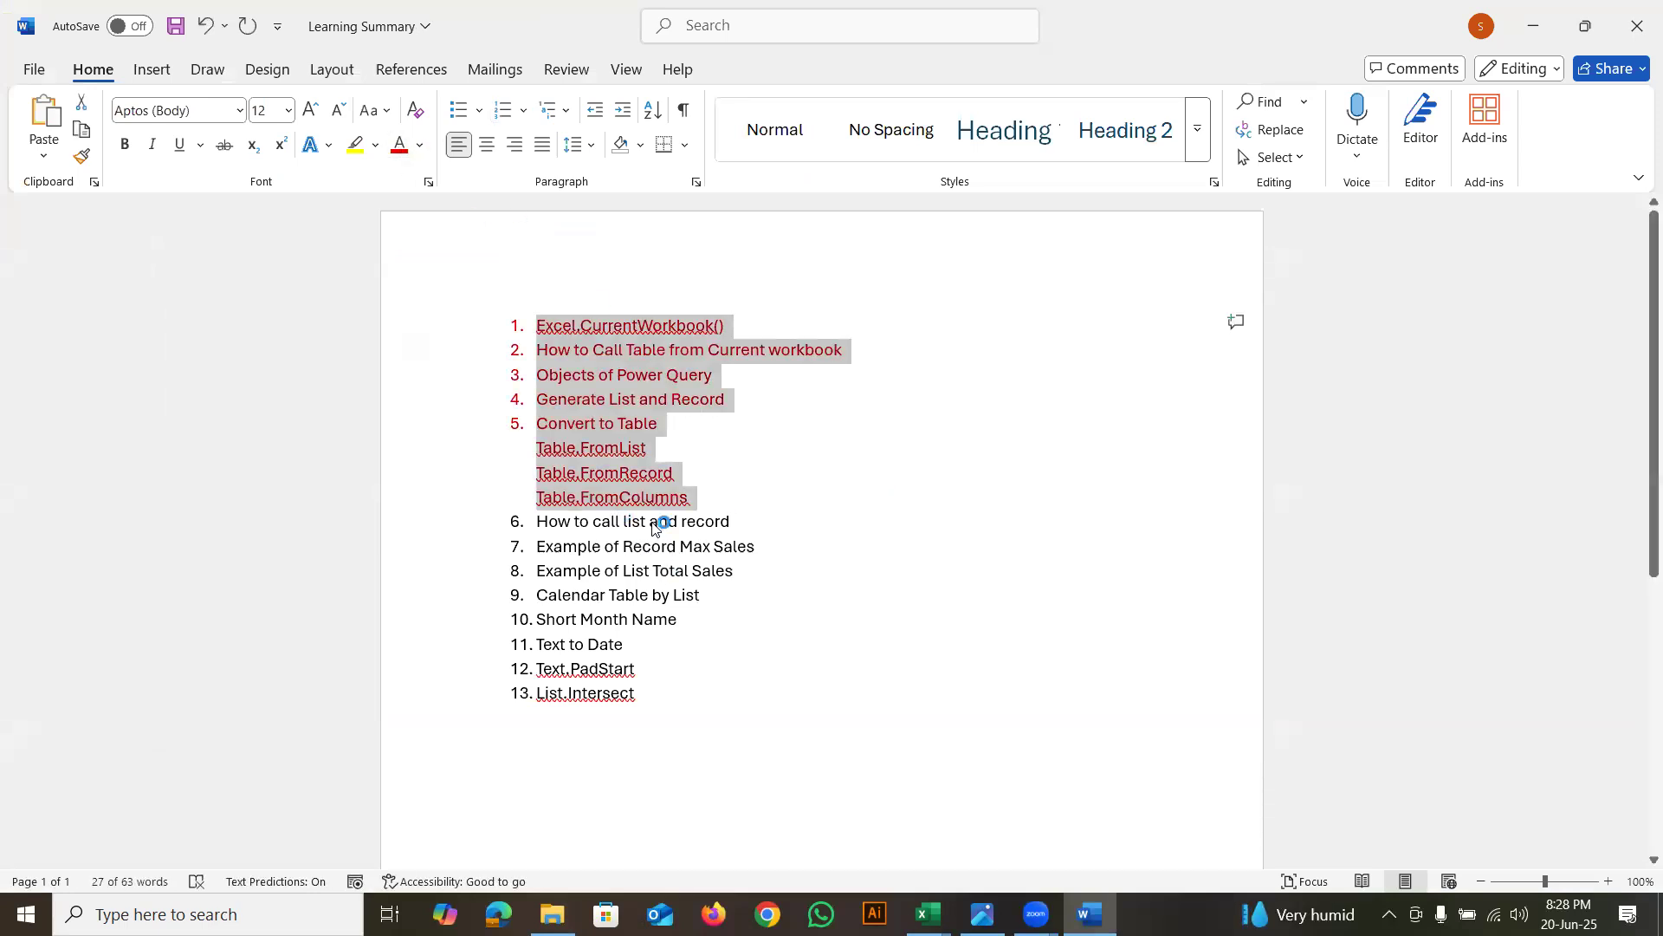
left_click(654, 522)
key("ctrl+s")
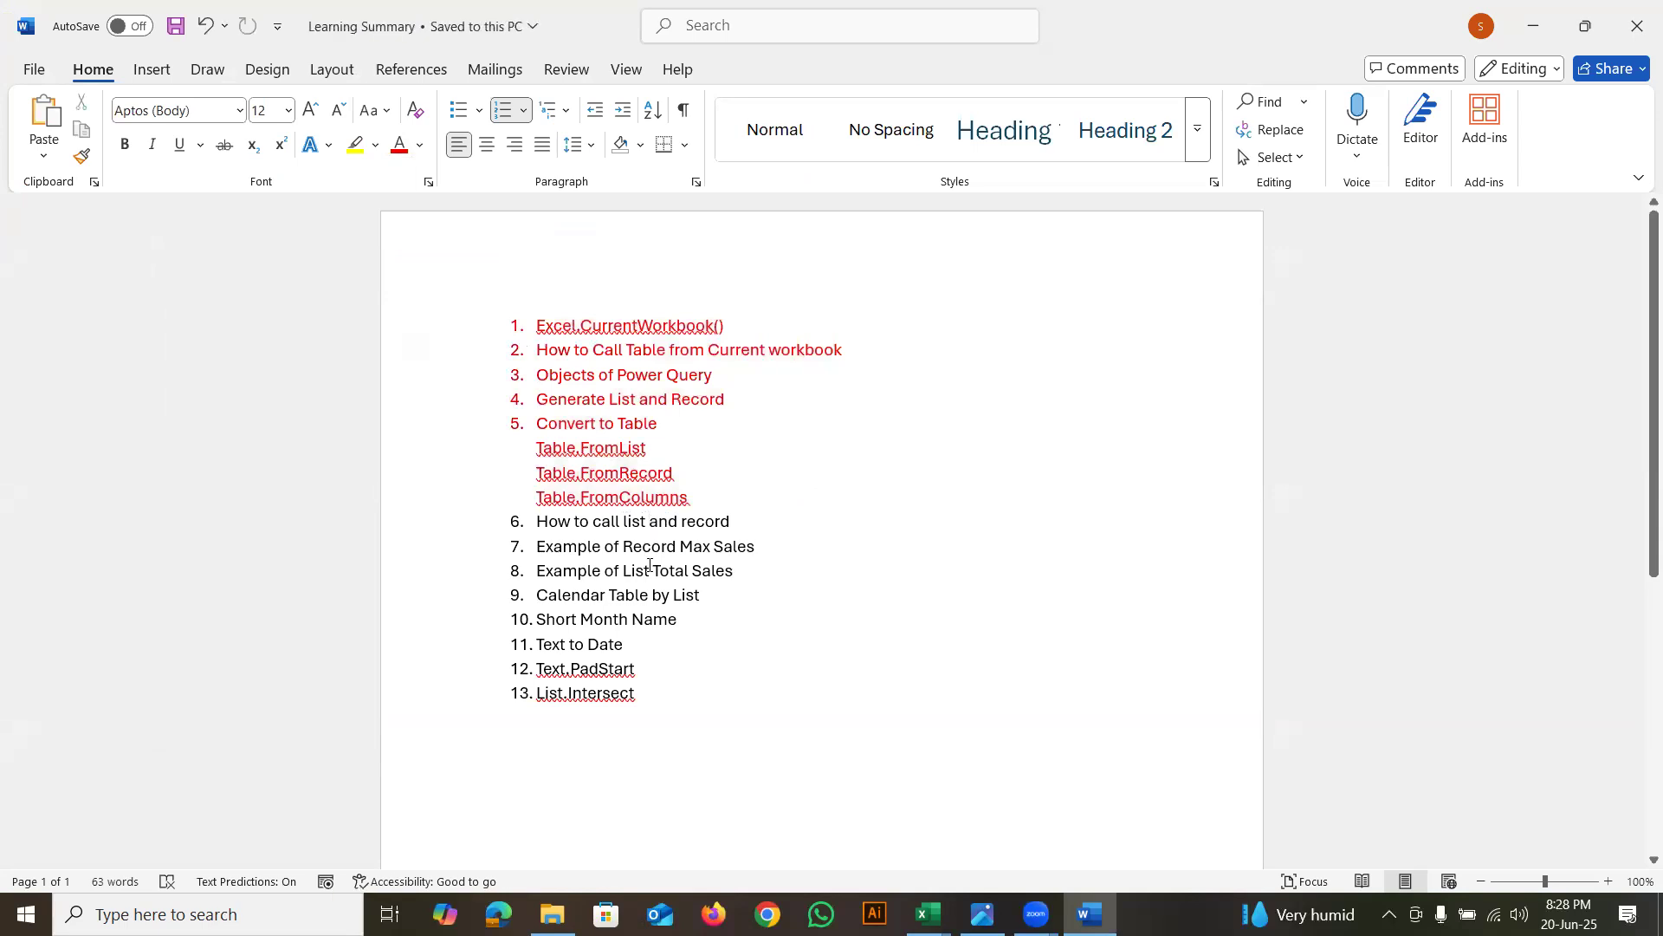
Switch back to the Power Query Editor, duplicate the Calender_Date query and rename the copy as Sum
key("alt+Tab")
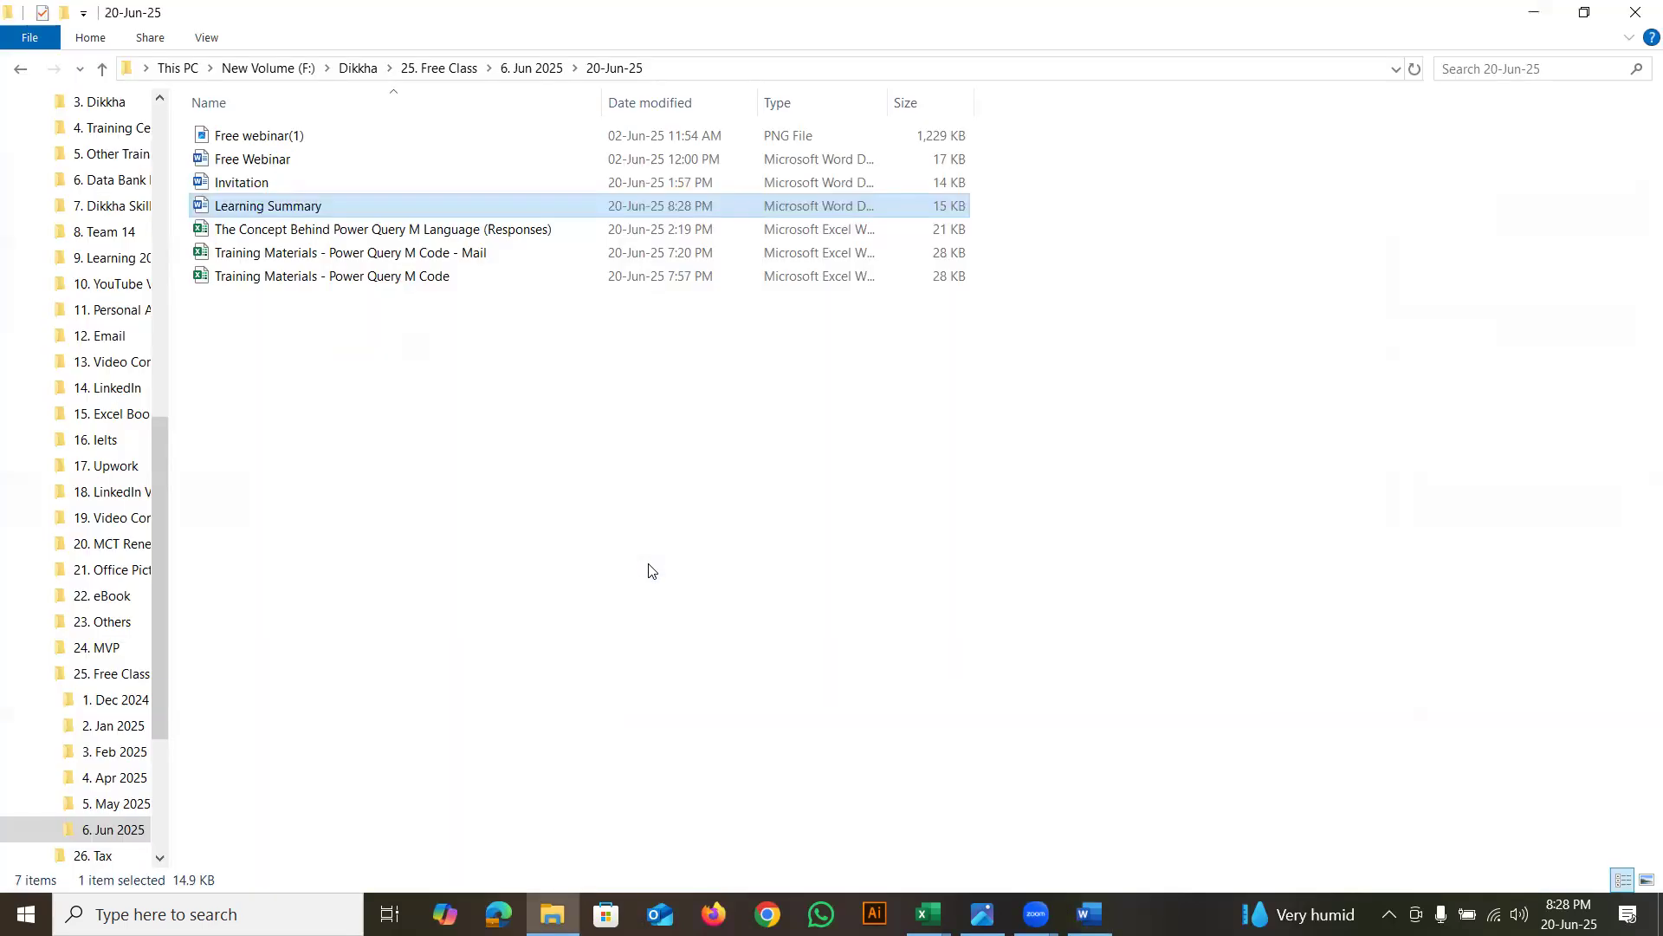
key("alt+Tab")
key("Tab")
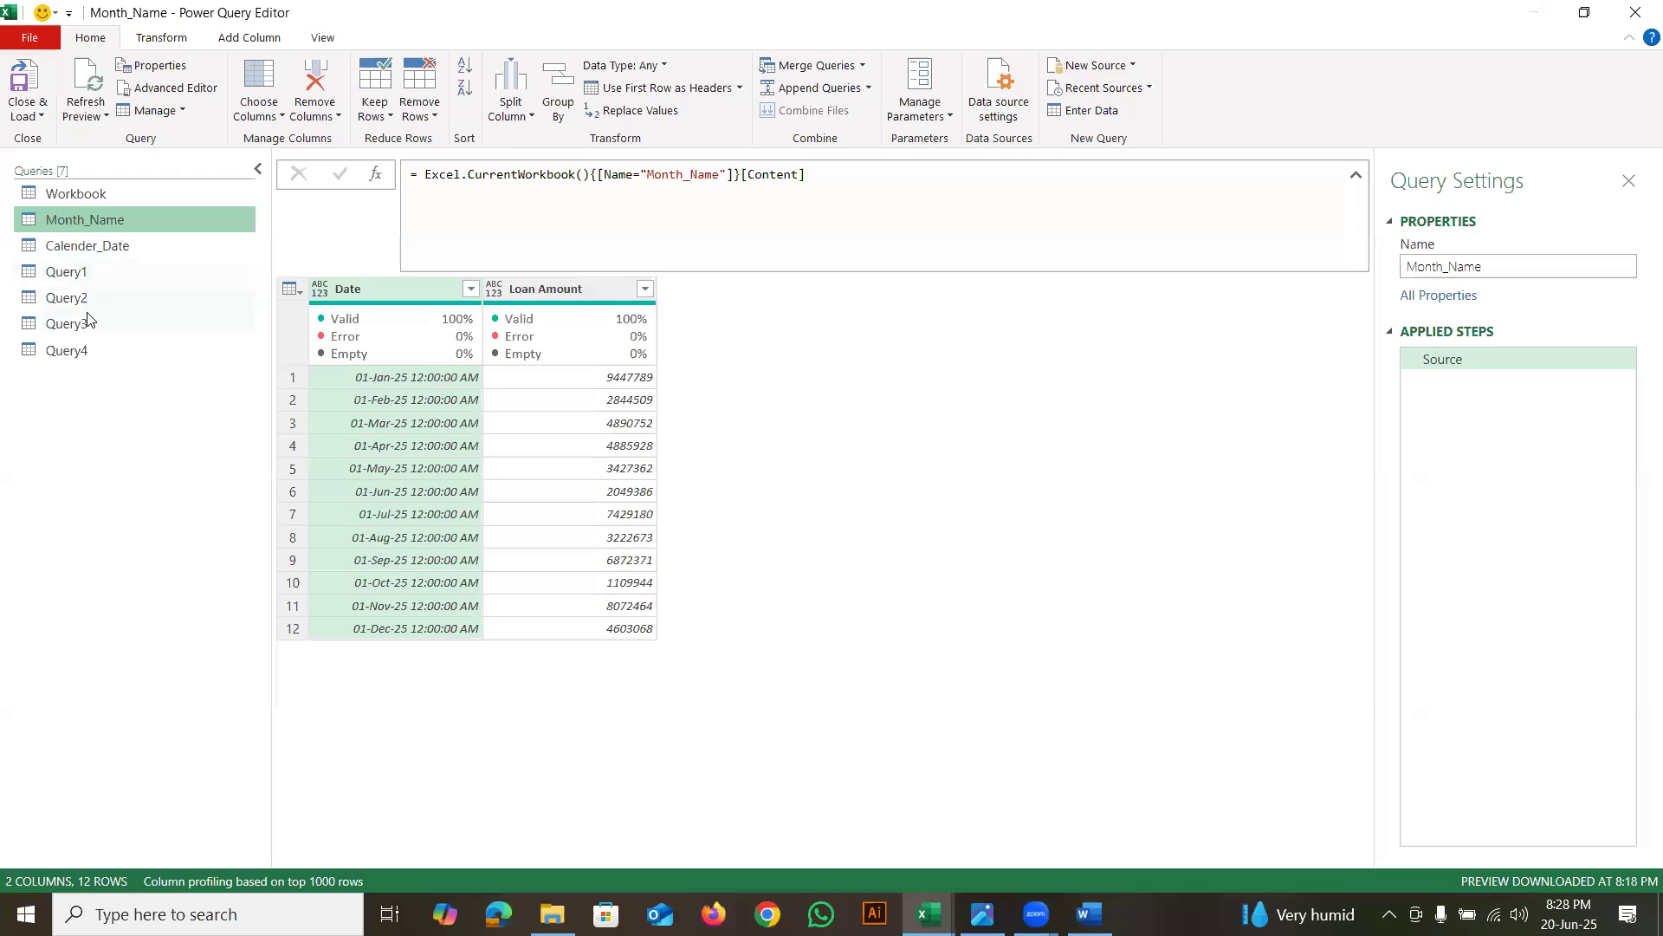
left_click(87, 192)
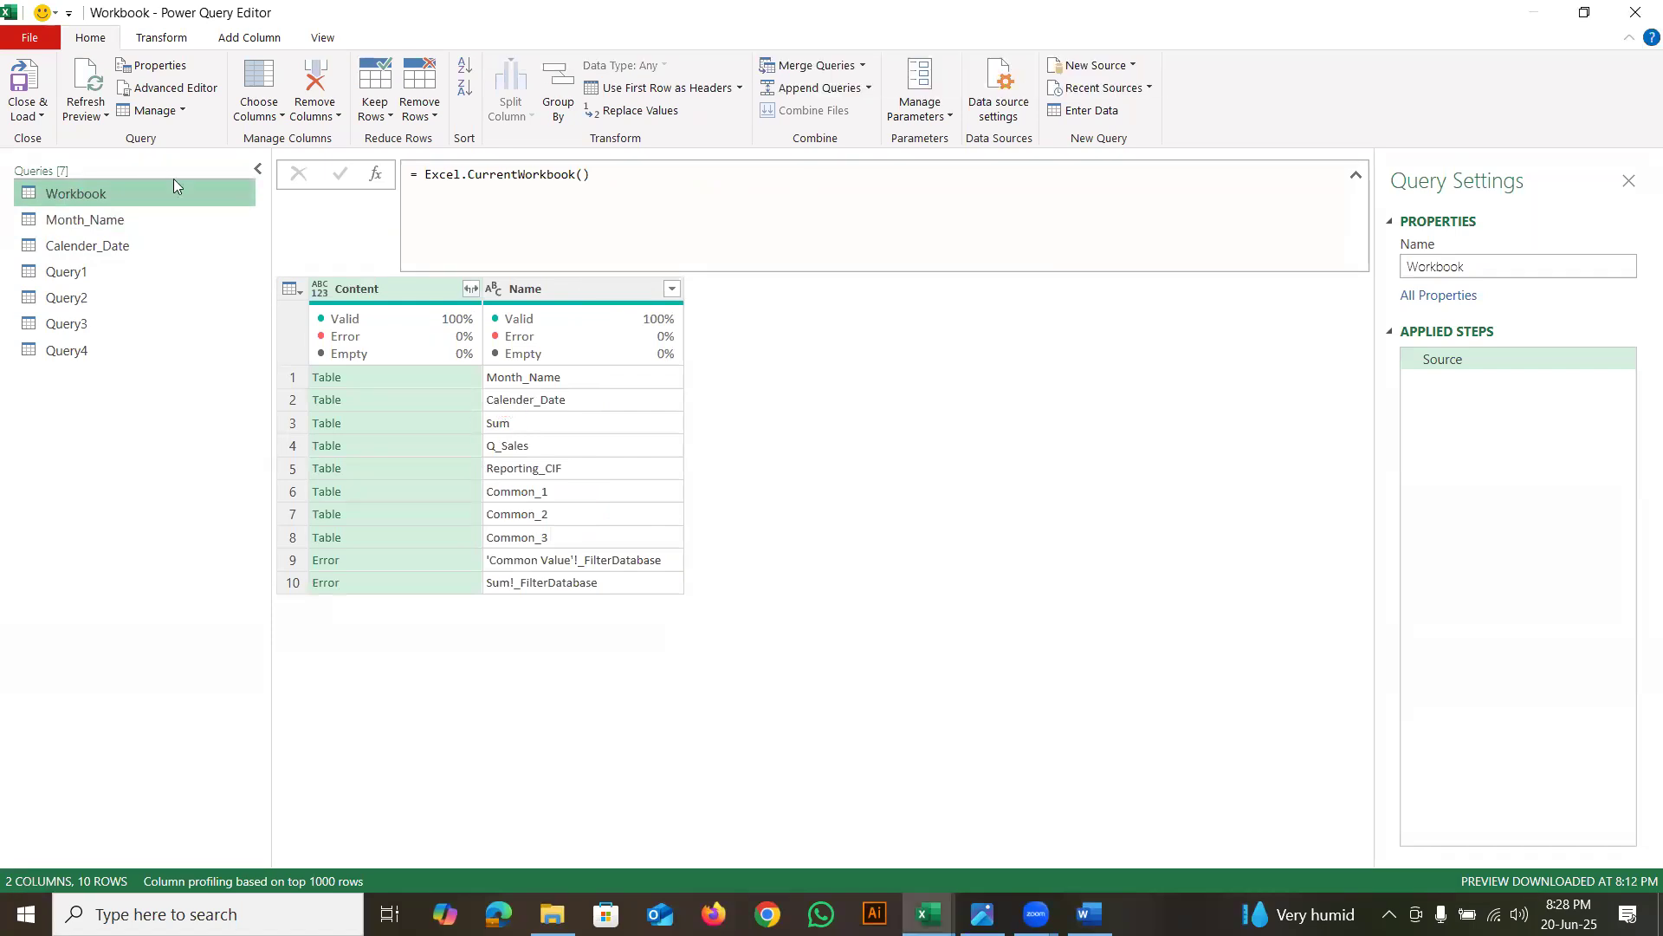
left_click(91, 245)
right_click(90, 245)
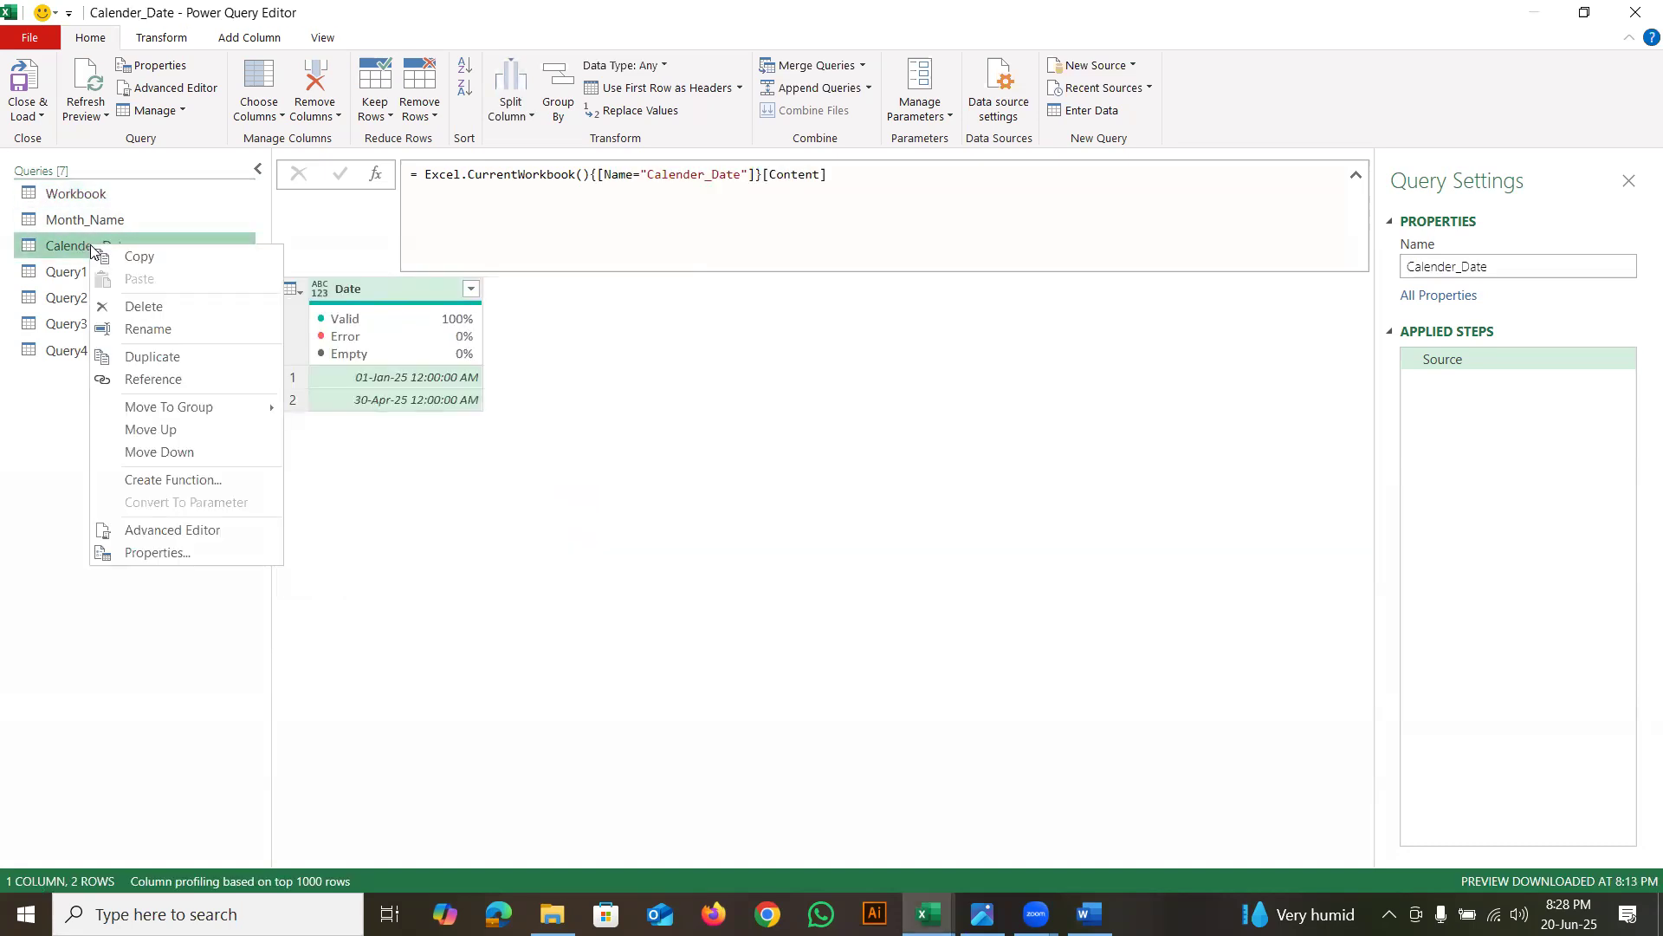
left_click(147, 356)
double_click(111, 377)
type("Sum")
key("Return")
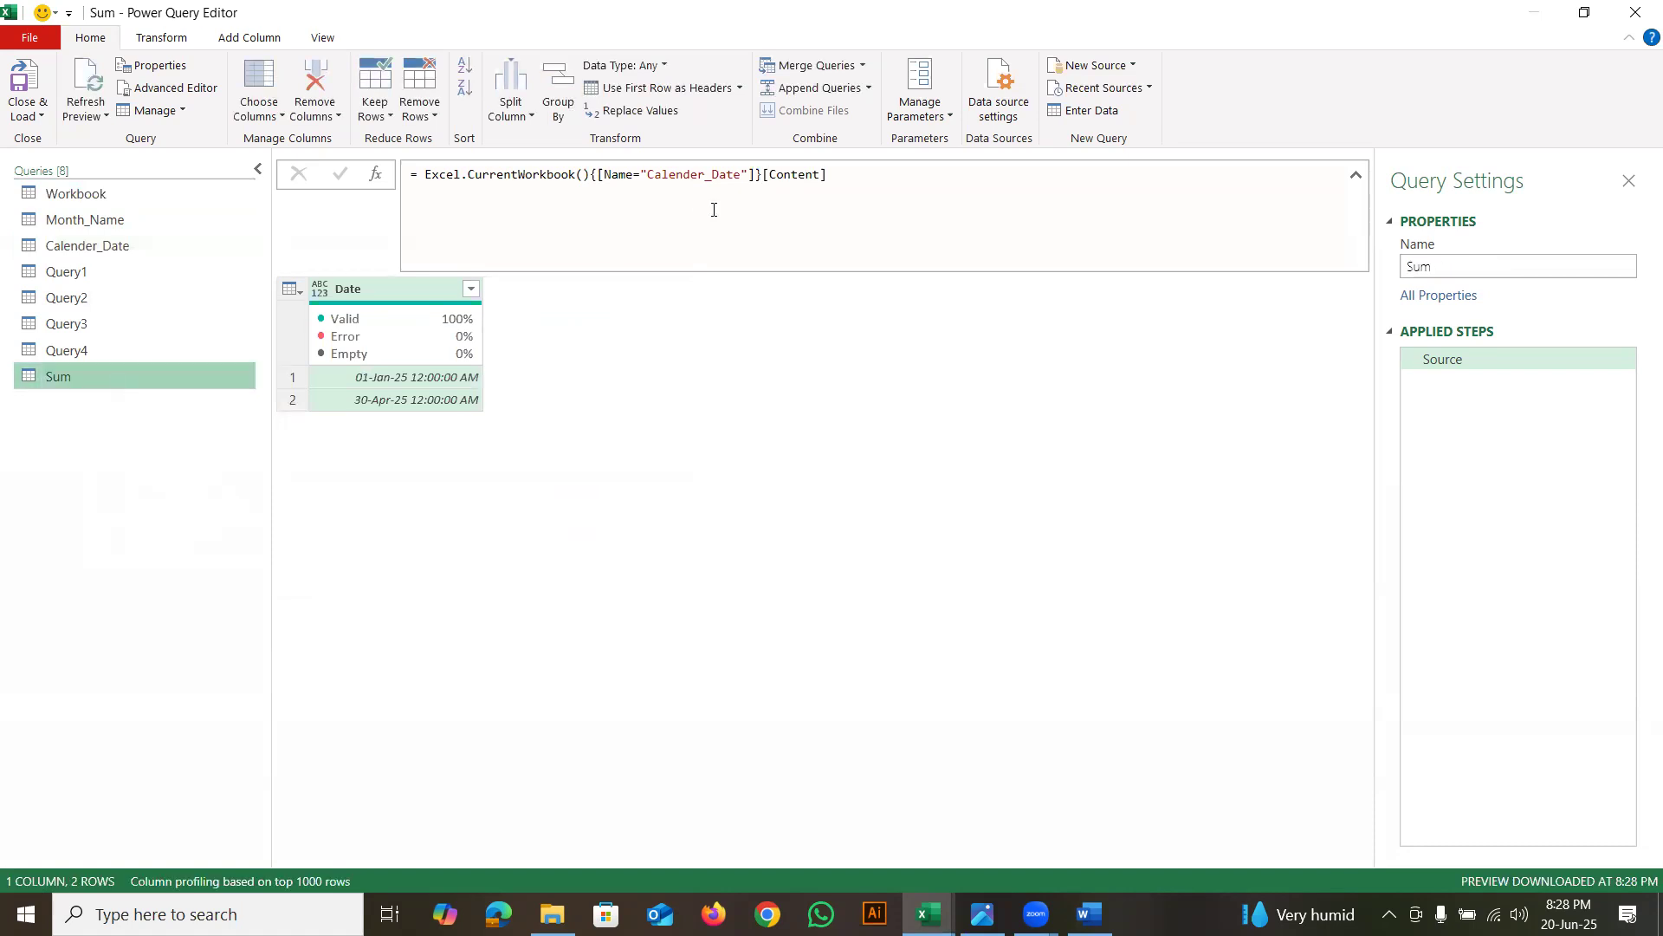
Replace the table name in the Sum query's source formula with "sum" and commit it
left_click(655, 177)
left_click_drag(648, 177, 740, 177)
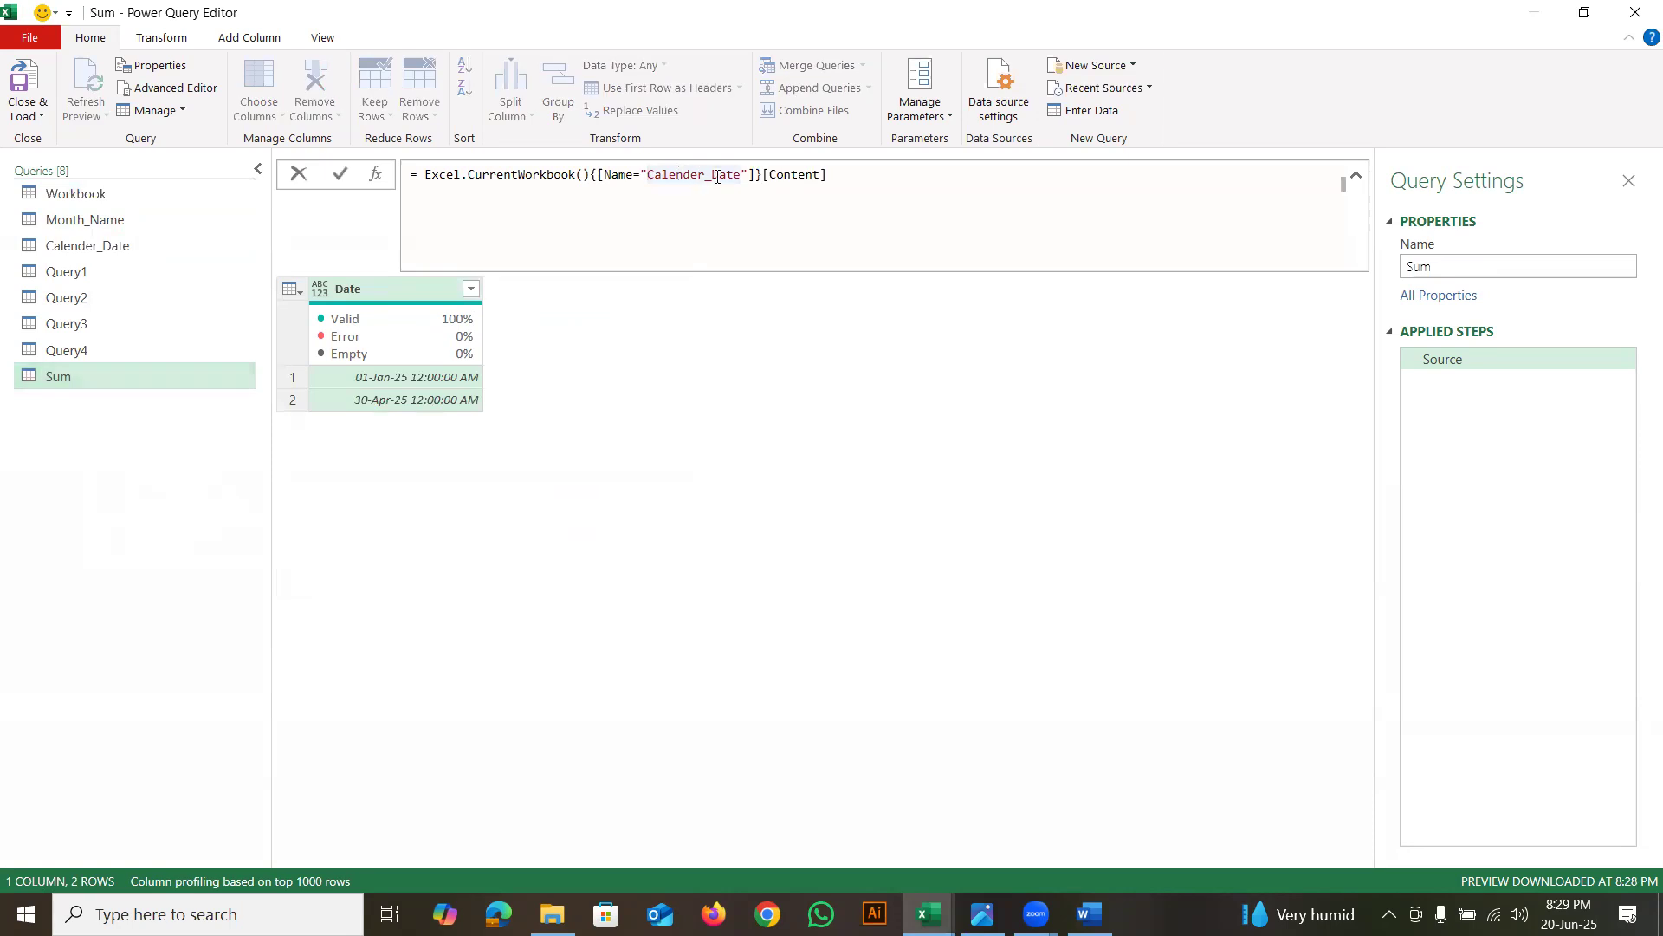
double_click(741, 174)
type("sum")
key("Return")
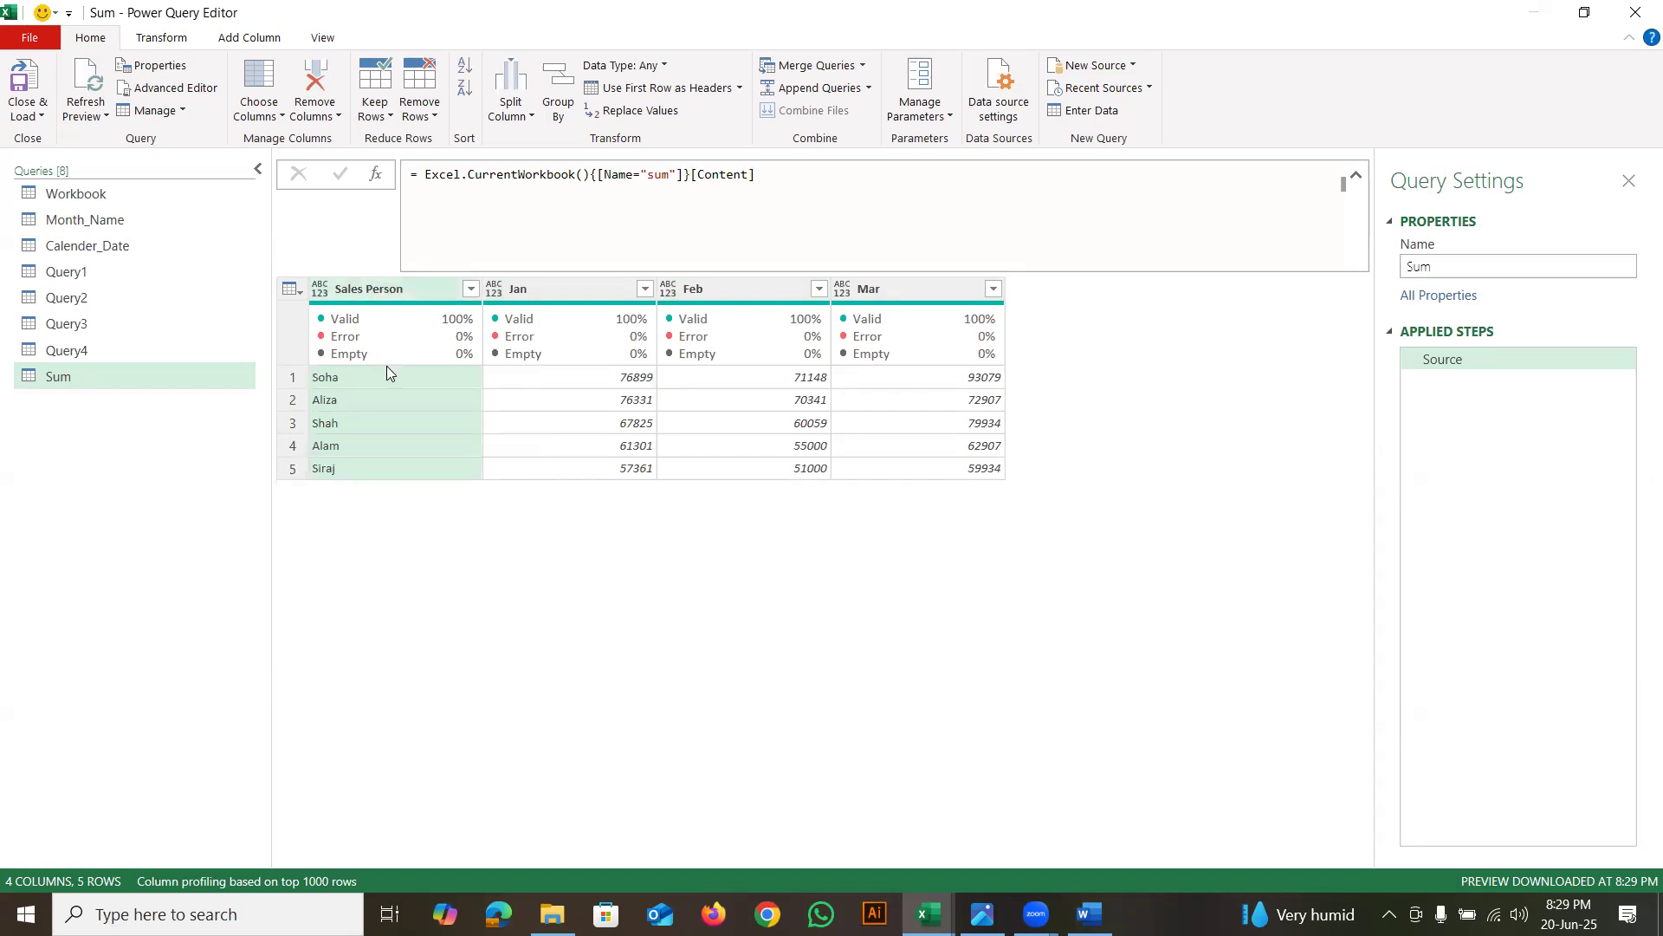
Add a column that sums the Jan, Feb and Mar columns using the standard Add operation
left_click(387, 297)
left_click(566, 288)
left_click(895, 291, "shift")
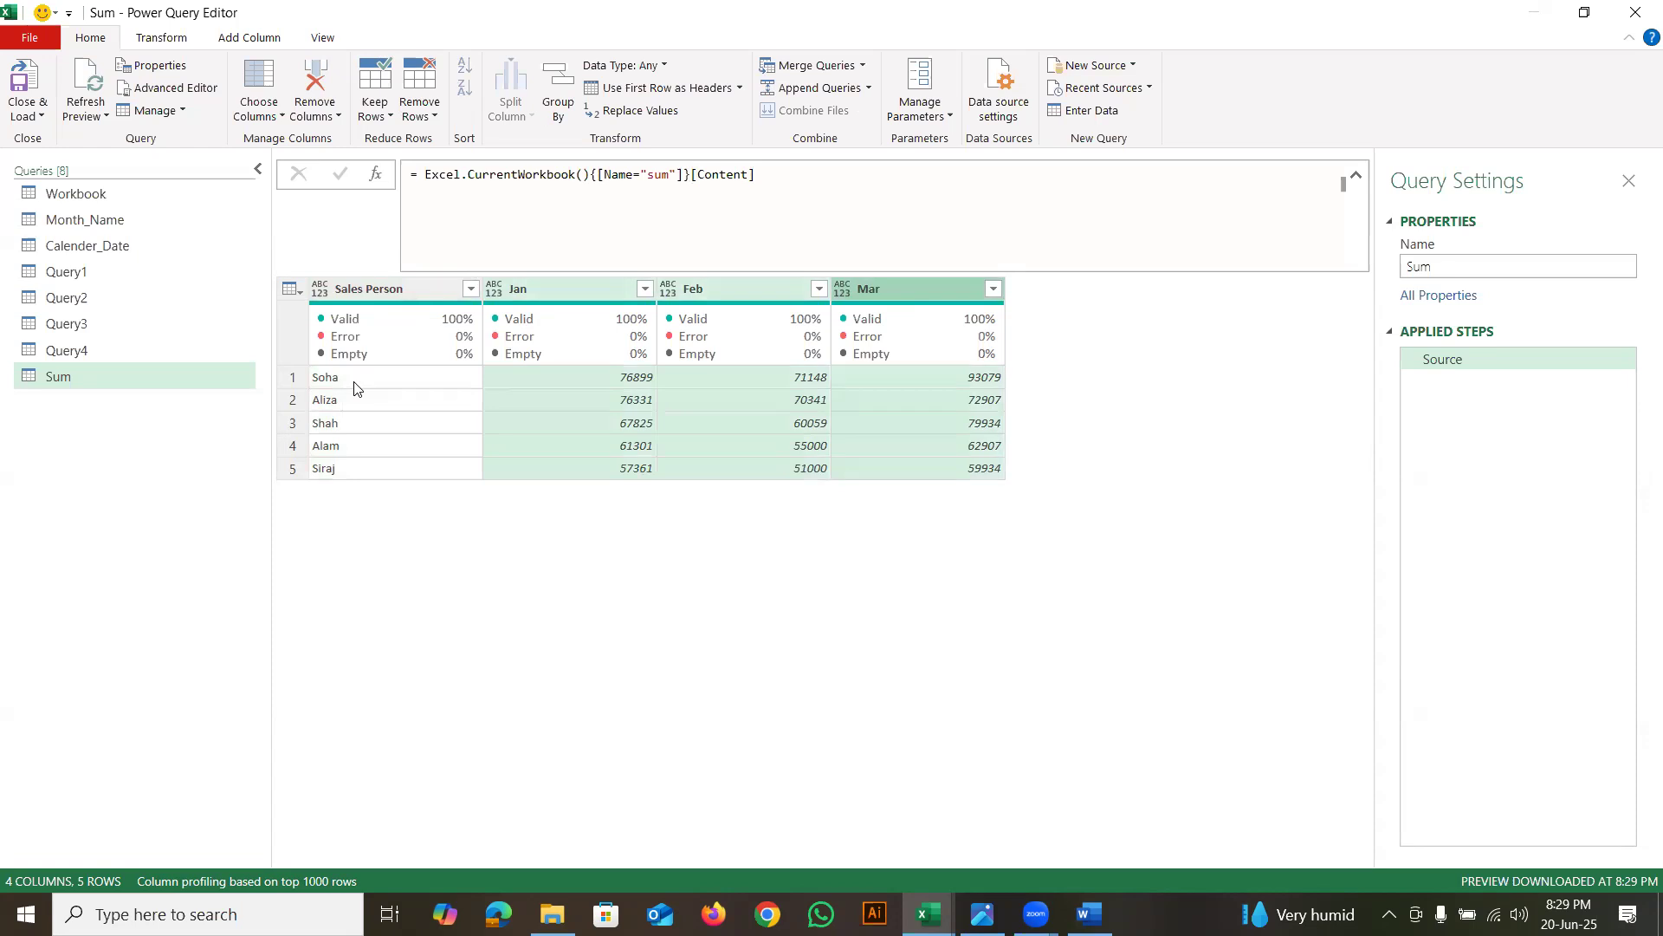
mouse_move(1012, 380)
left_mouse_down()
mouse_move(1029, 363)
mouse_move(1017, 437)
mouse_move(1048, 442)
left_mouse_up()
key("Escape")
left_click(251, 39)
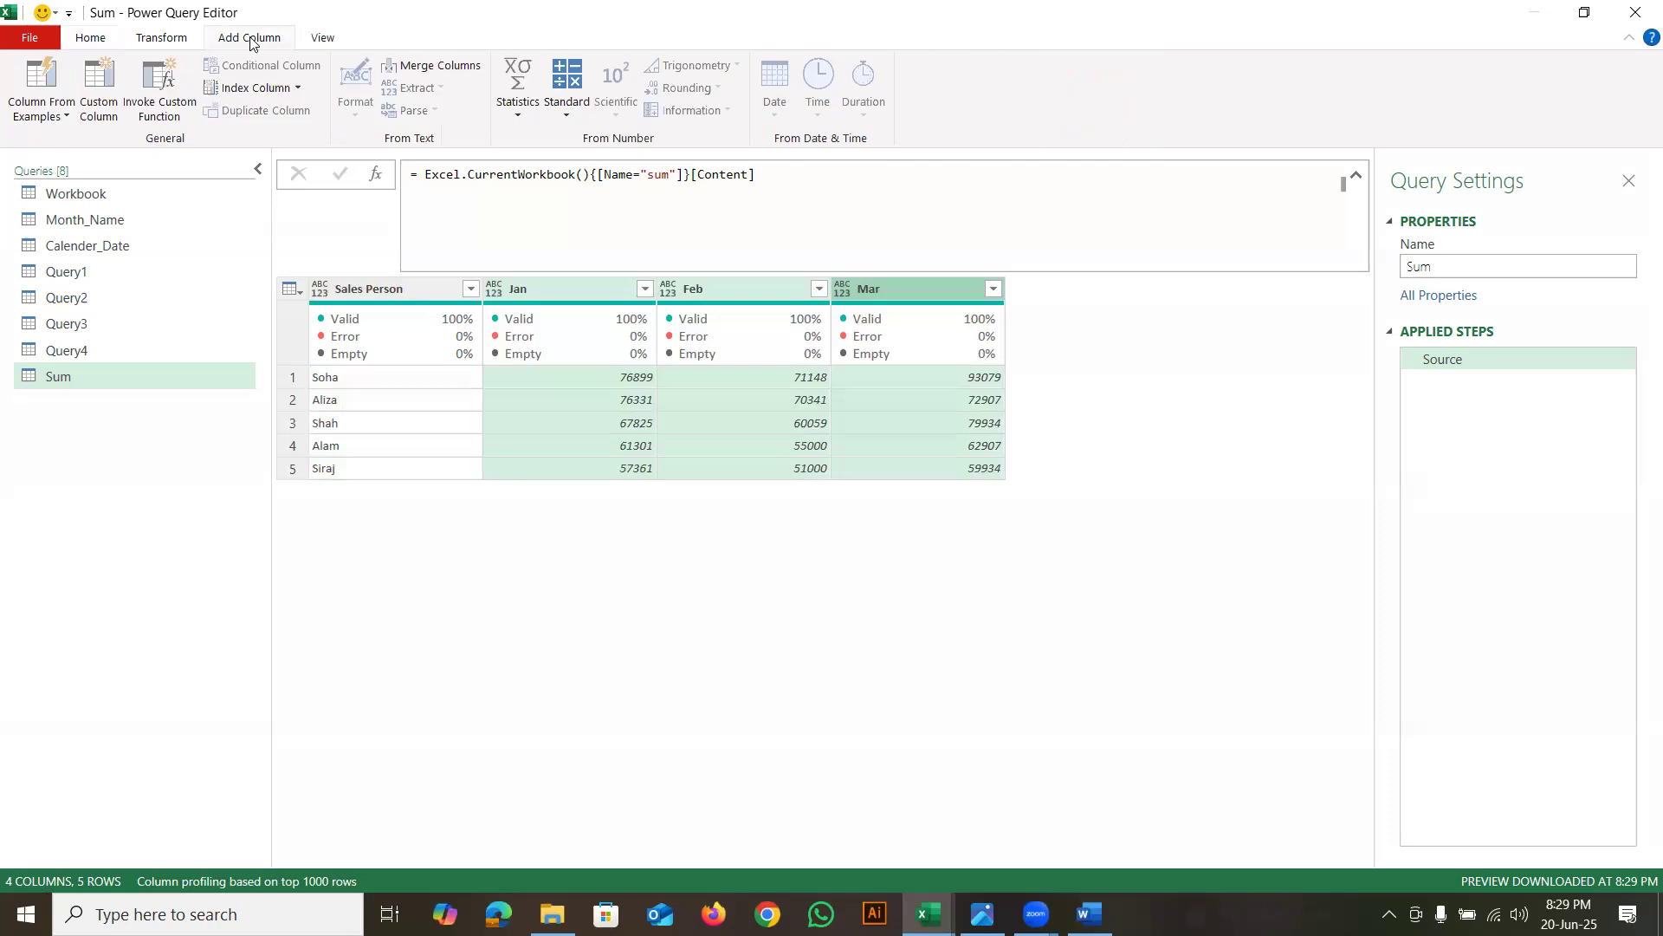
left_click(568, 116)
left_click(582, 137)
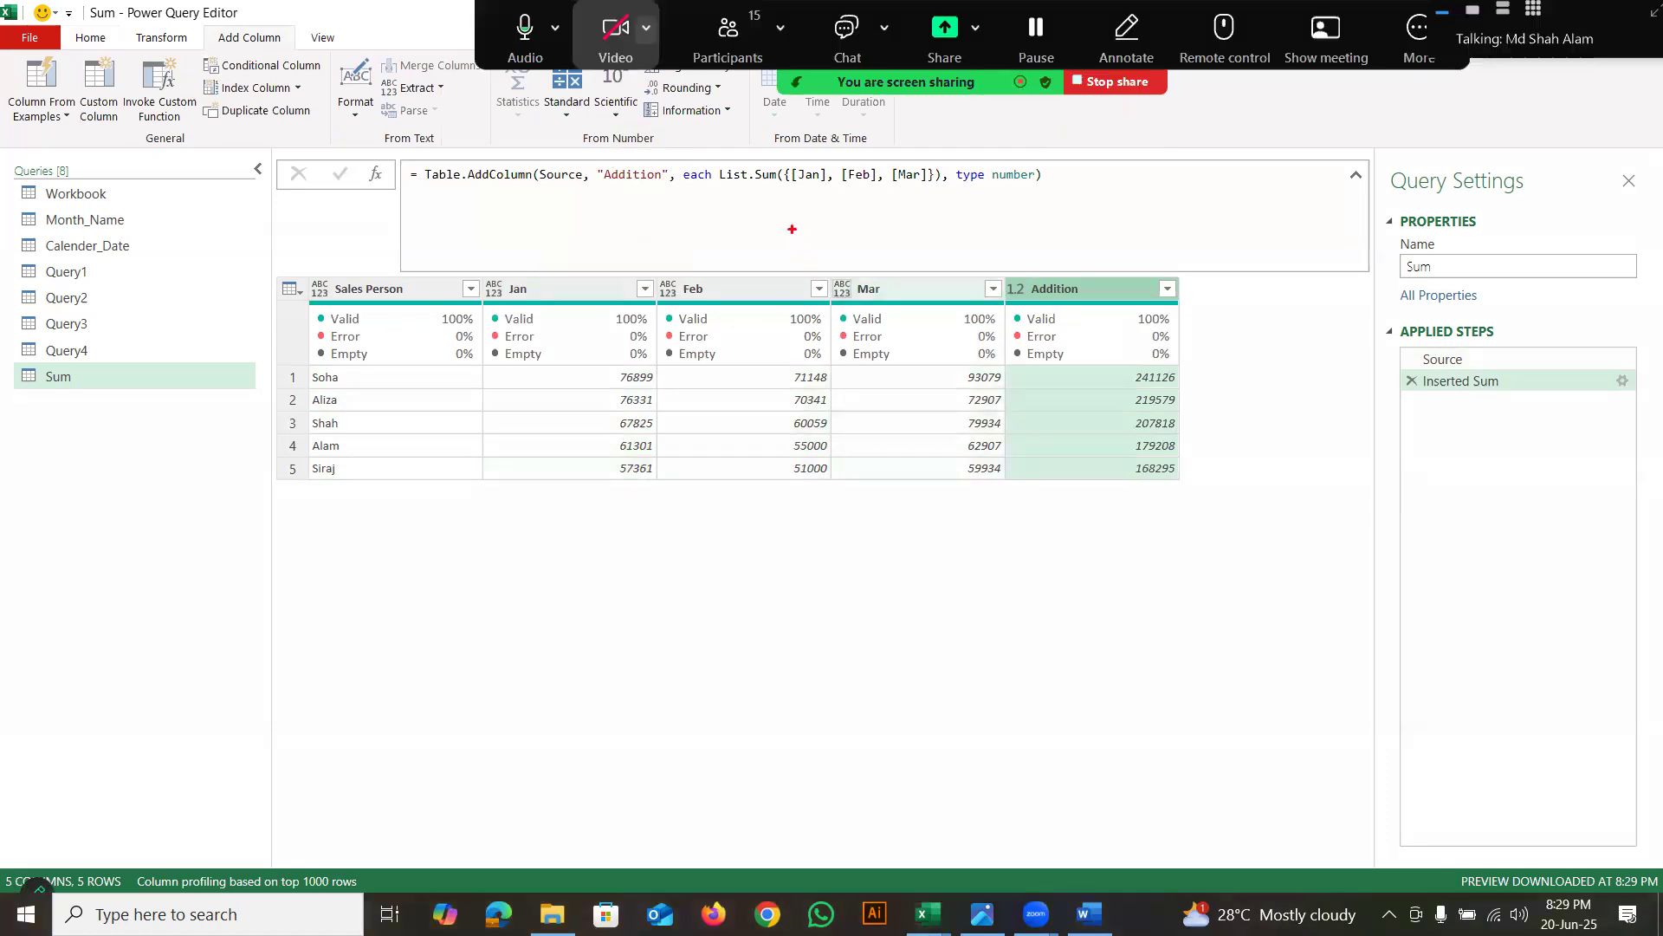
mouse_move(720, 189)
left_mouse_down()
mouse_move(920, 181)
mouse_move(812, 135)
mouse_move(766, 201)
mouse_move(899, 199)
mouse_move(916, 156)
left_mouse_up()
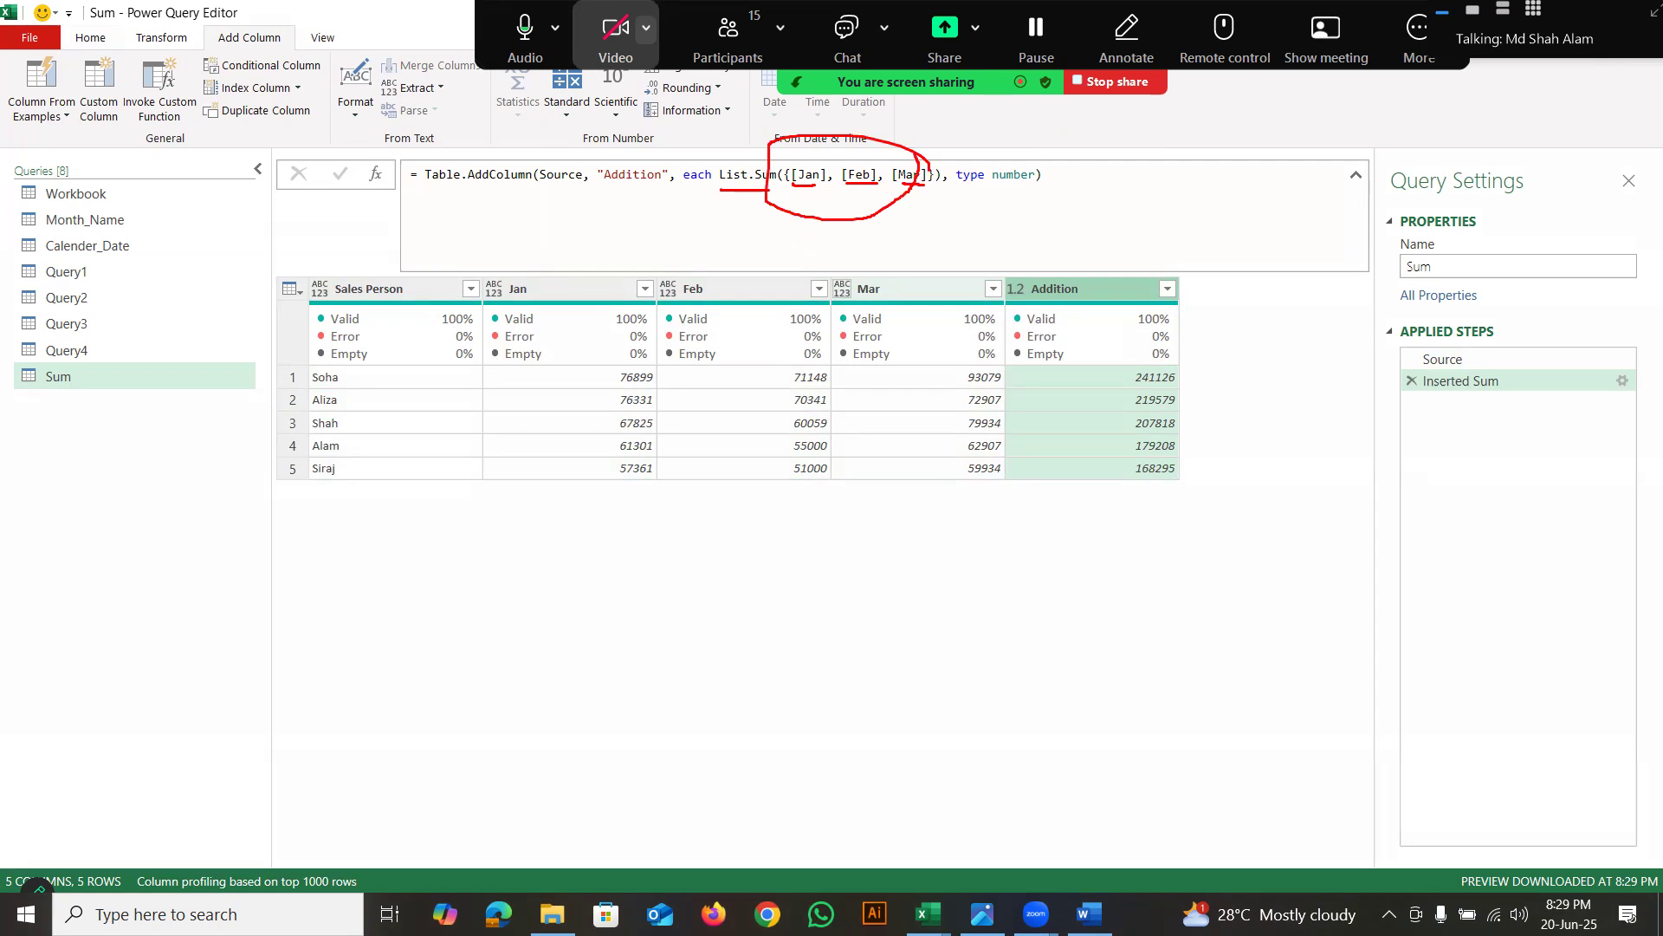
key("Escape")
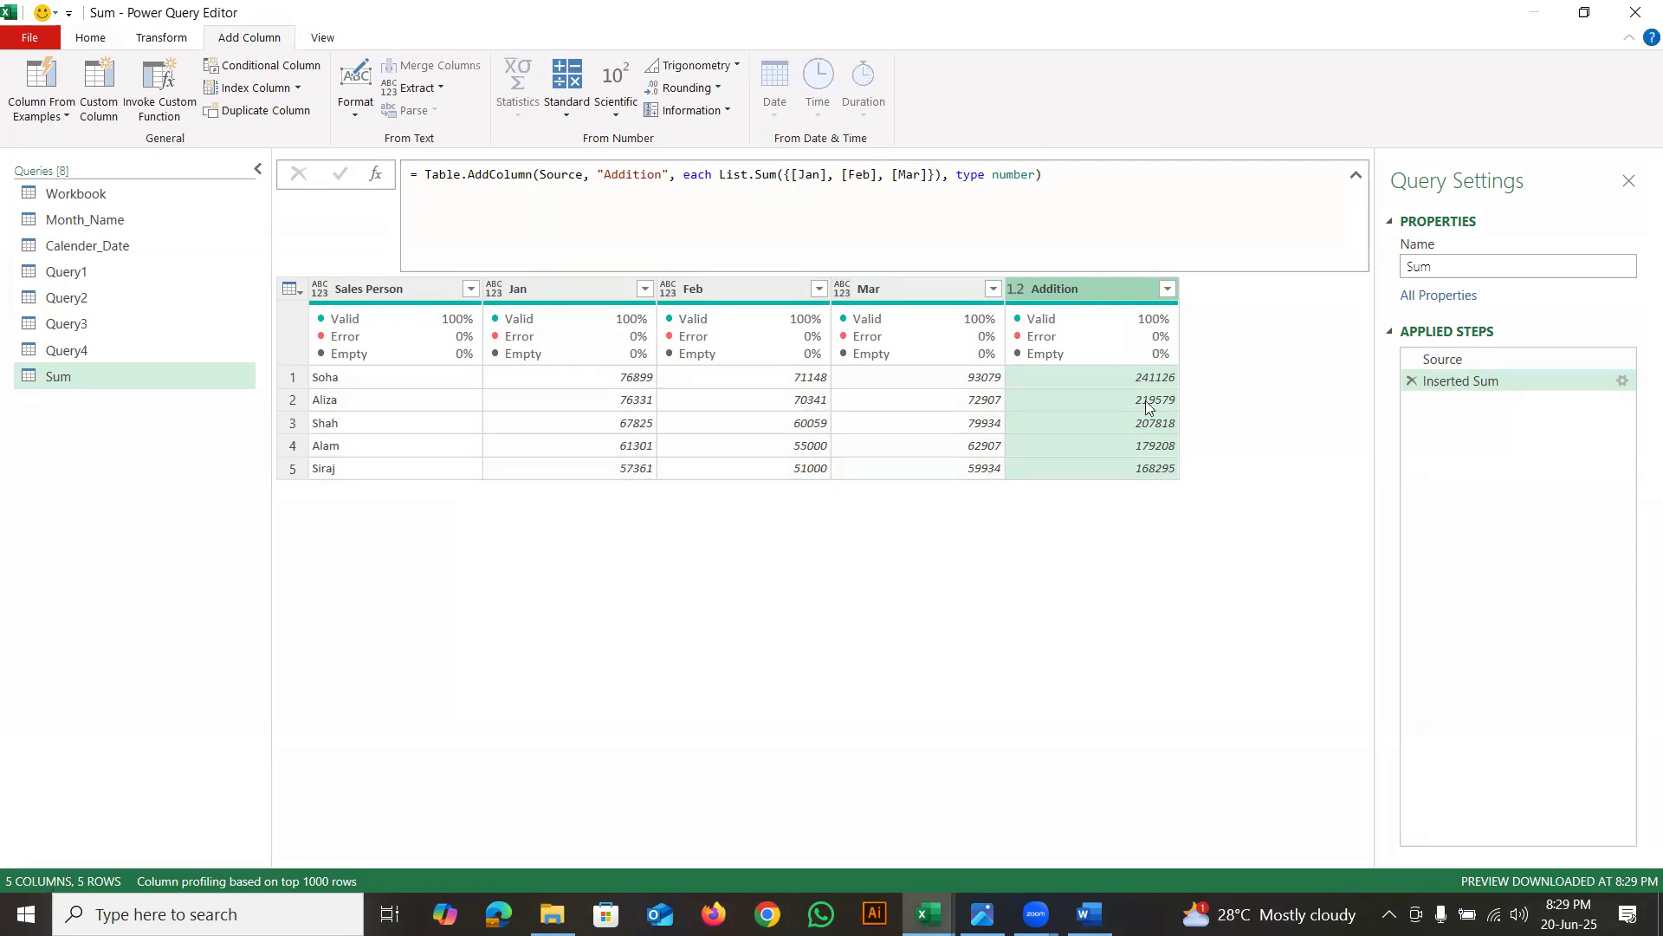
Close the editor and load the queries to the workbook as connection only
left_click(90, 37)
left_click(41, 116)
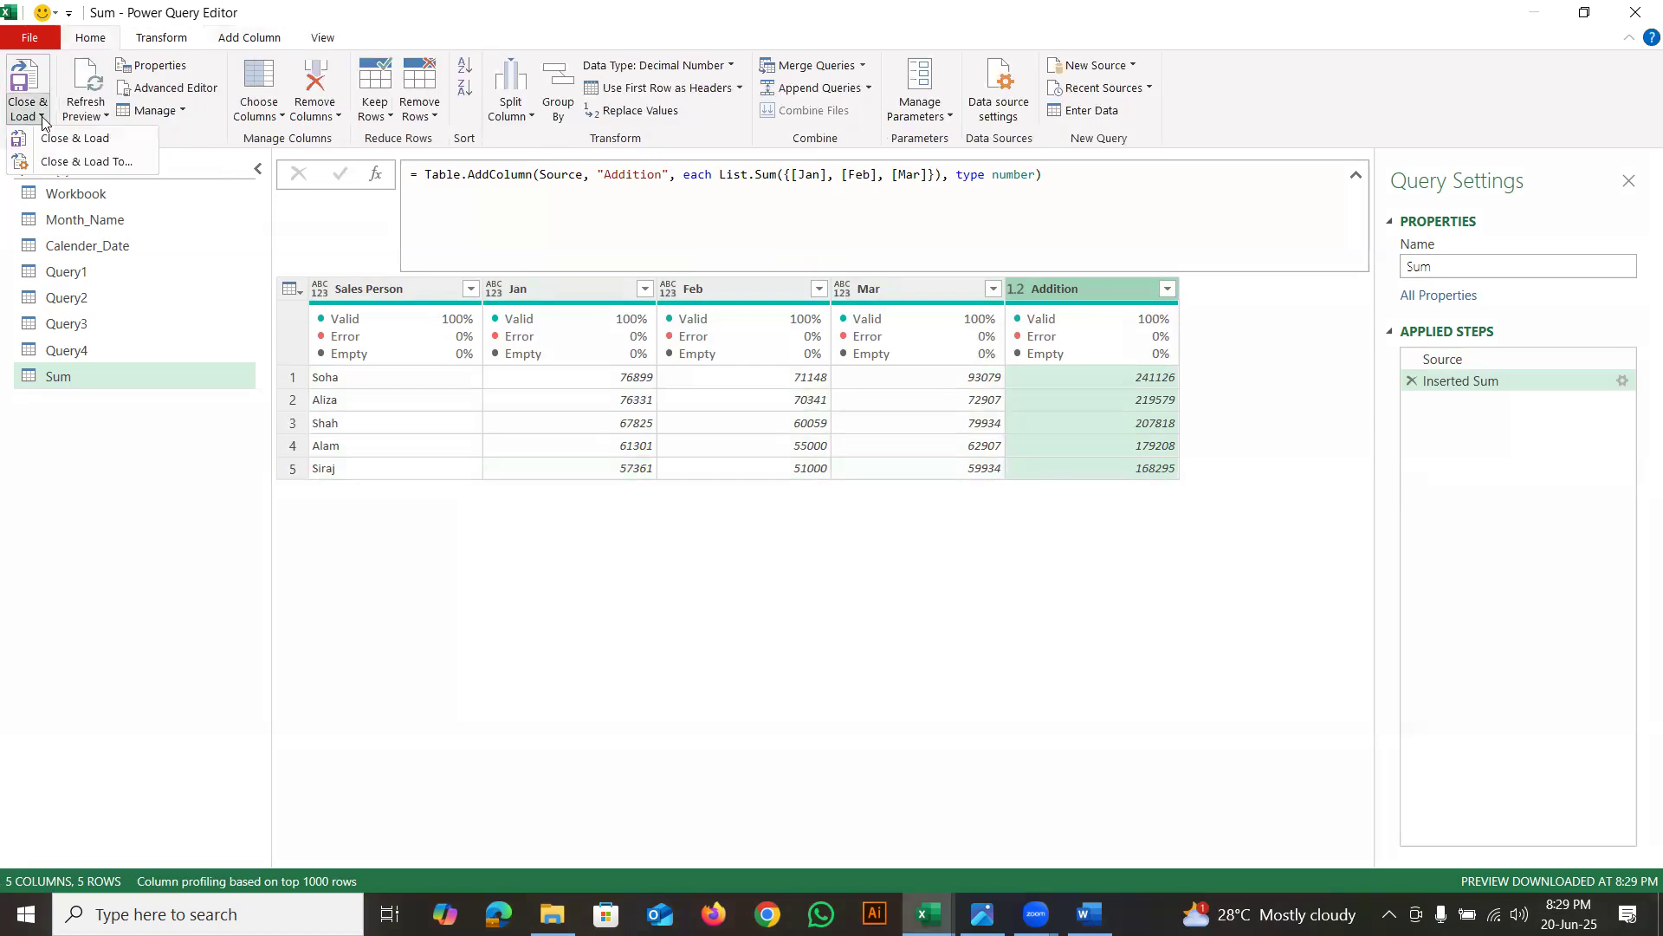
left_click(83, 161)
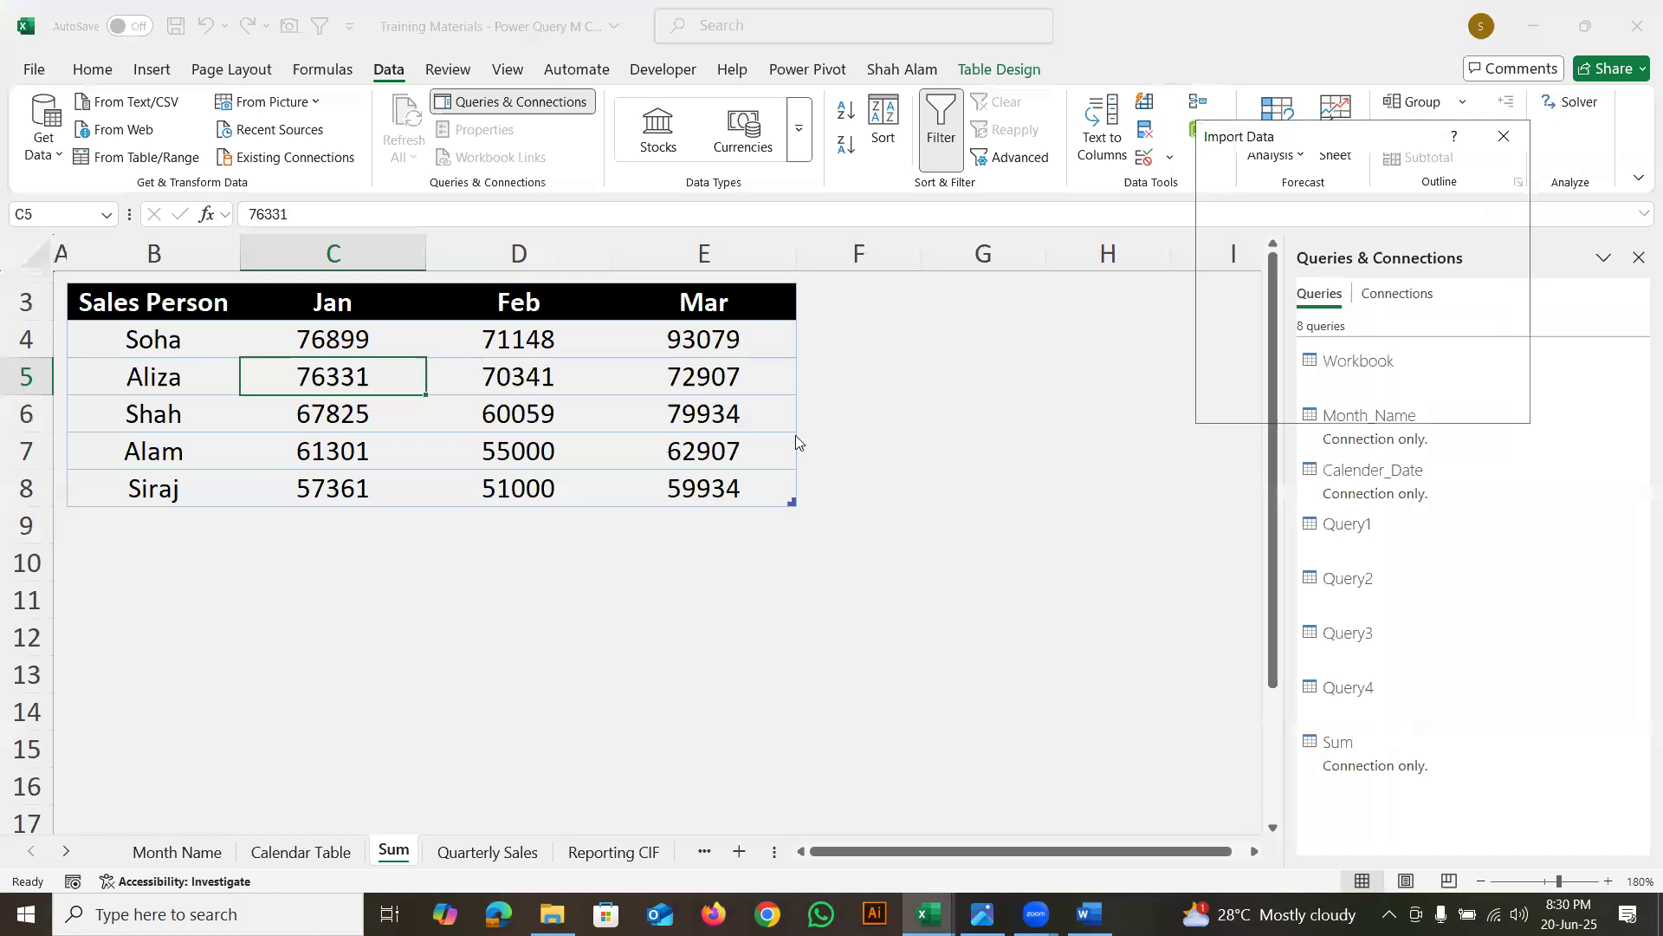
left_click(1290, 253)
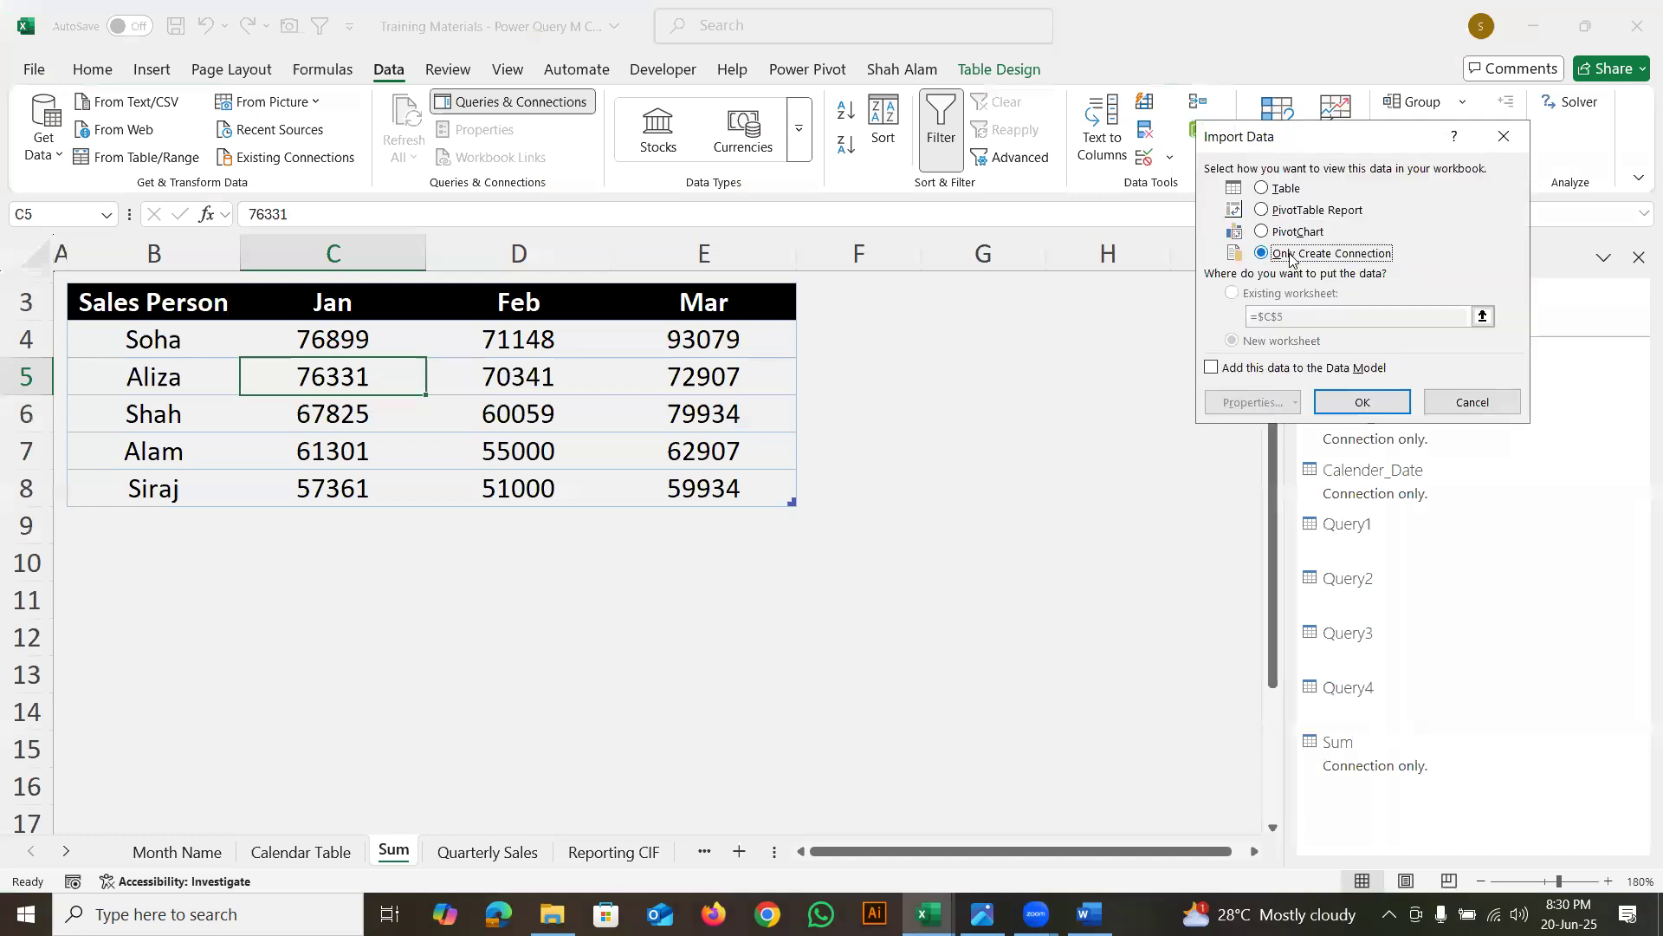
left_click(1361, 401)
Copy the Mar column into column F of the Sum sheet's table and rename the copied header Apr
left_click_drag(710, 305, 746, 490)
key("ctrl+c")
left_click(831, 304)
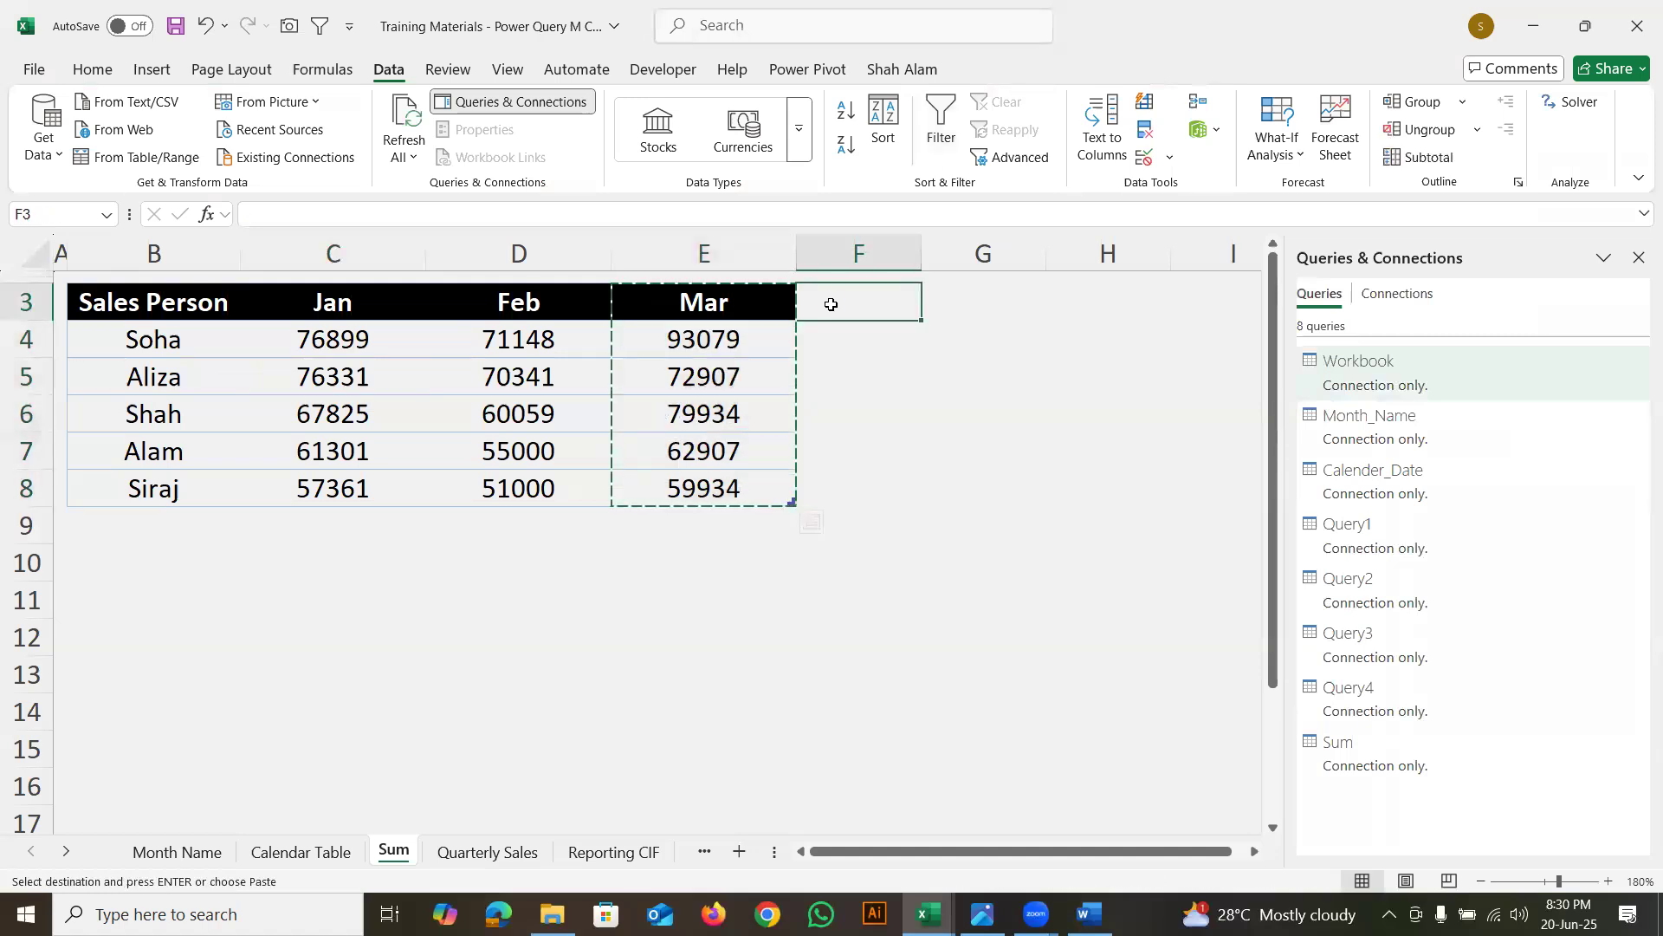
key("ctrl+v")
double_click(858, 303)
key("BackSpace")
key("BackSpace")
key("BackSpace")
key("BackSpace")
type("Apr")
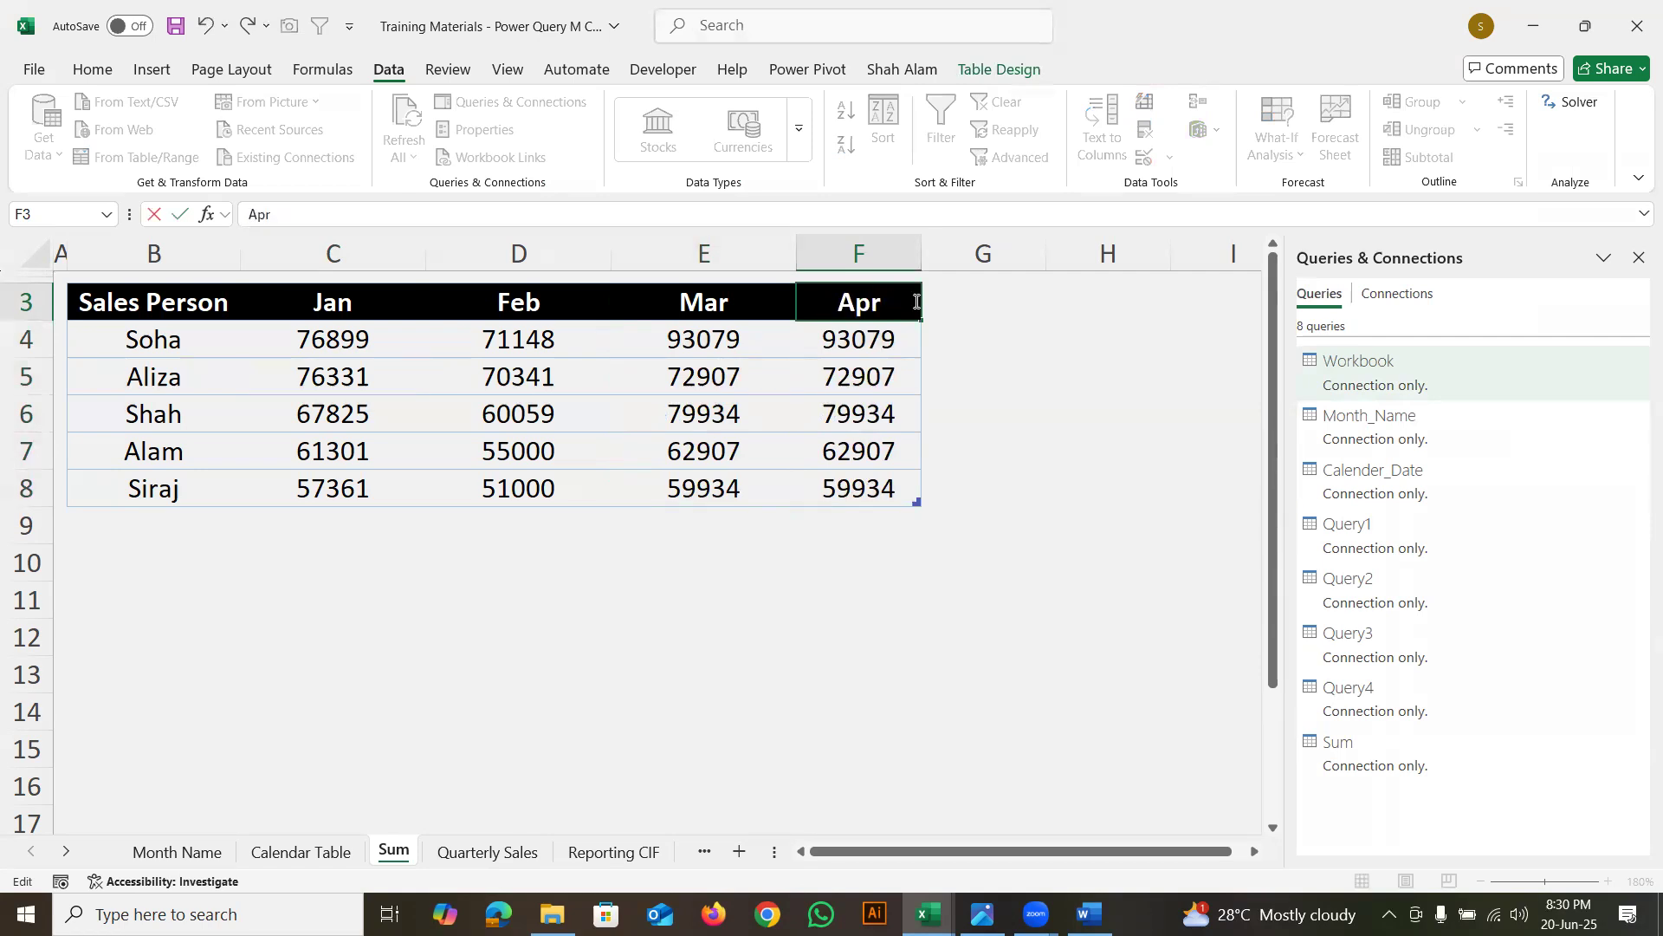
key("Return")
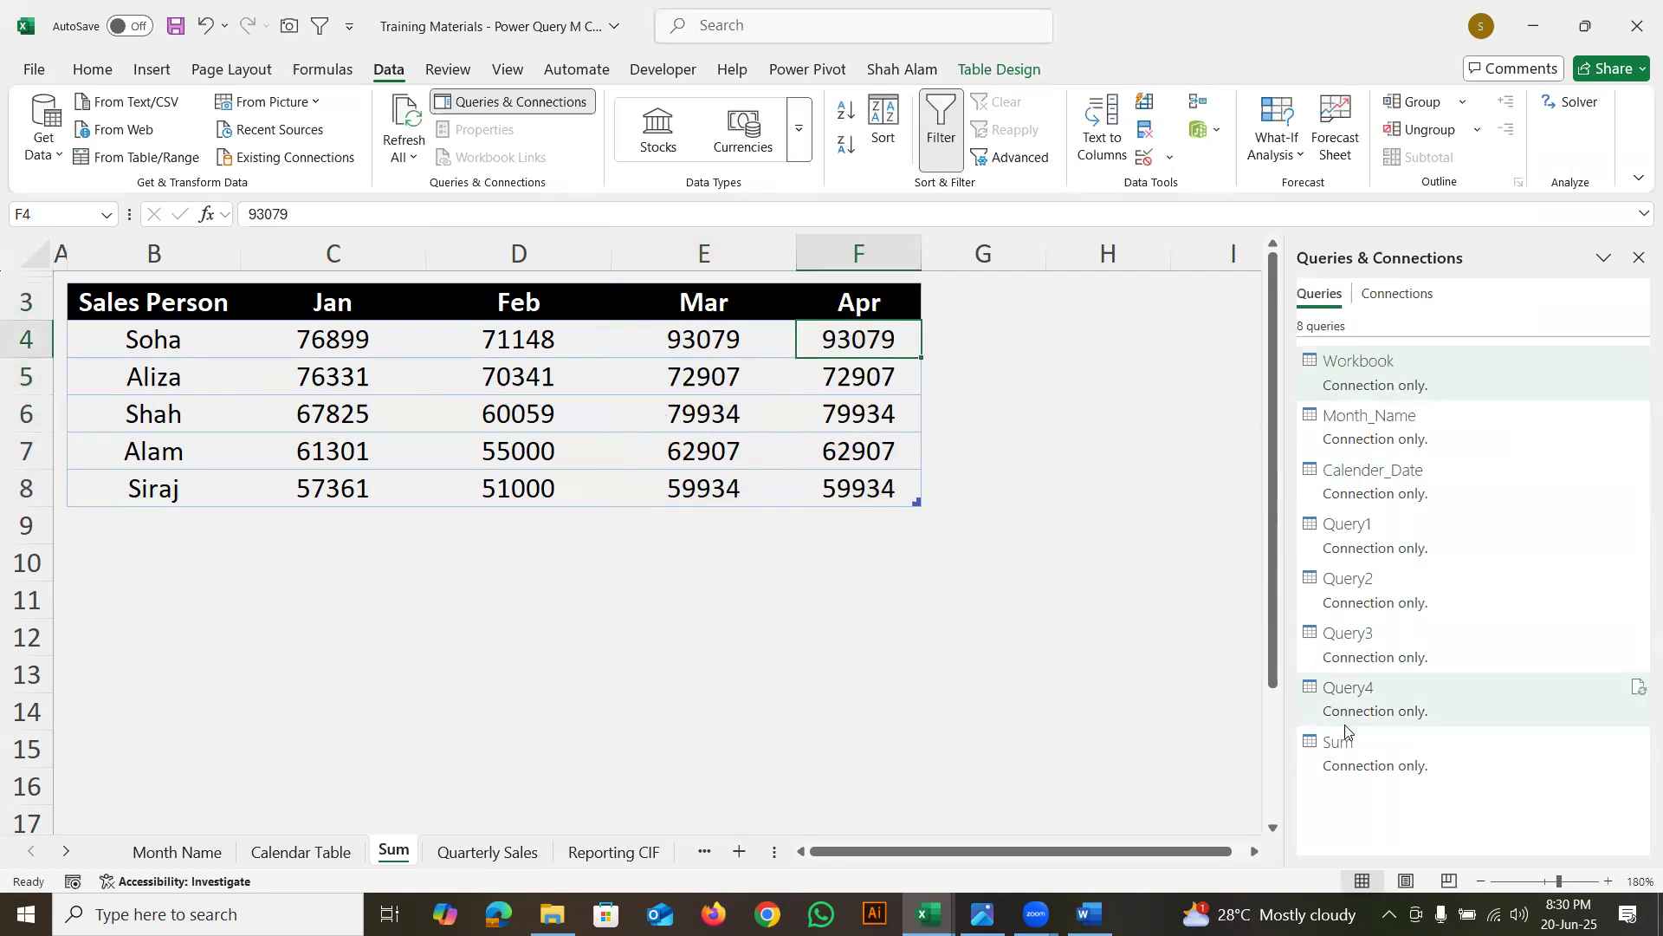
Open the Sum query for editing from the workbook's query list and select the first Addition value
double_click(1359, 753)
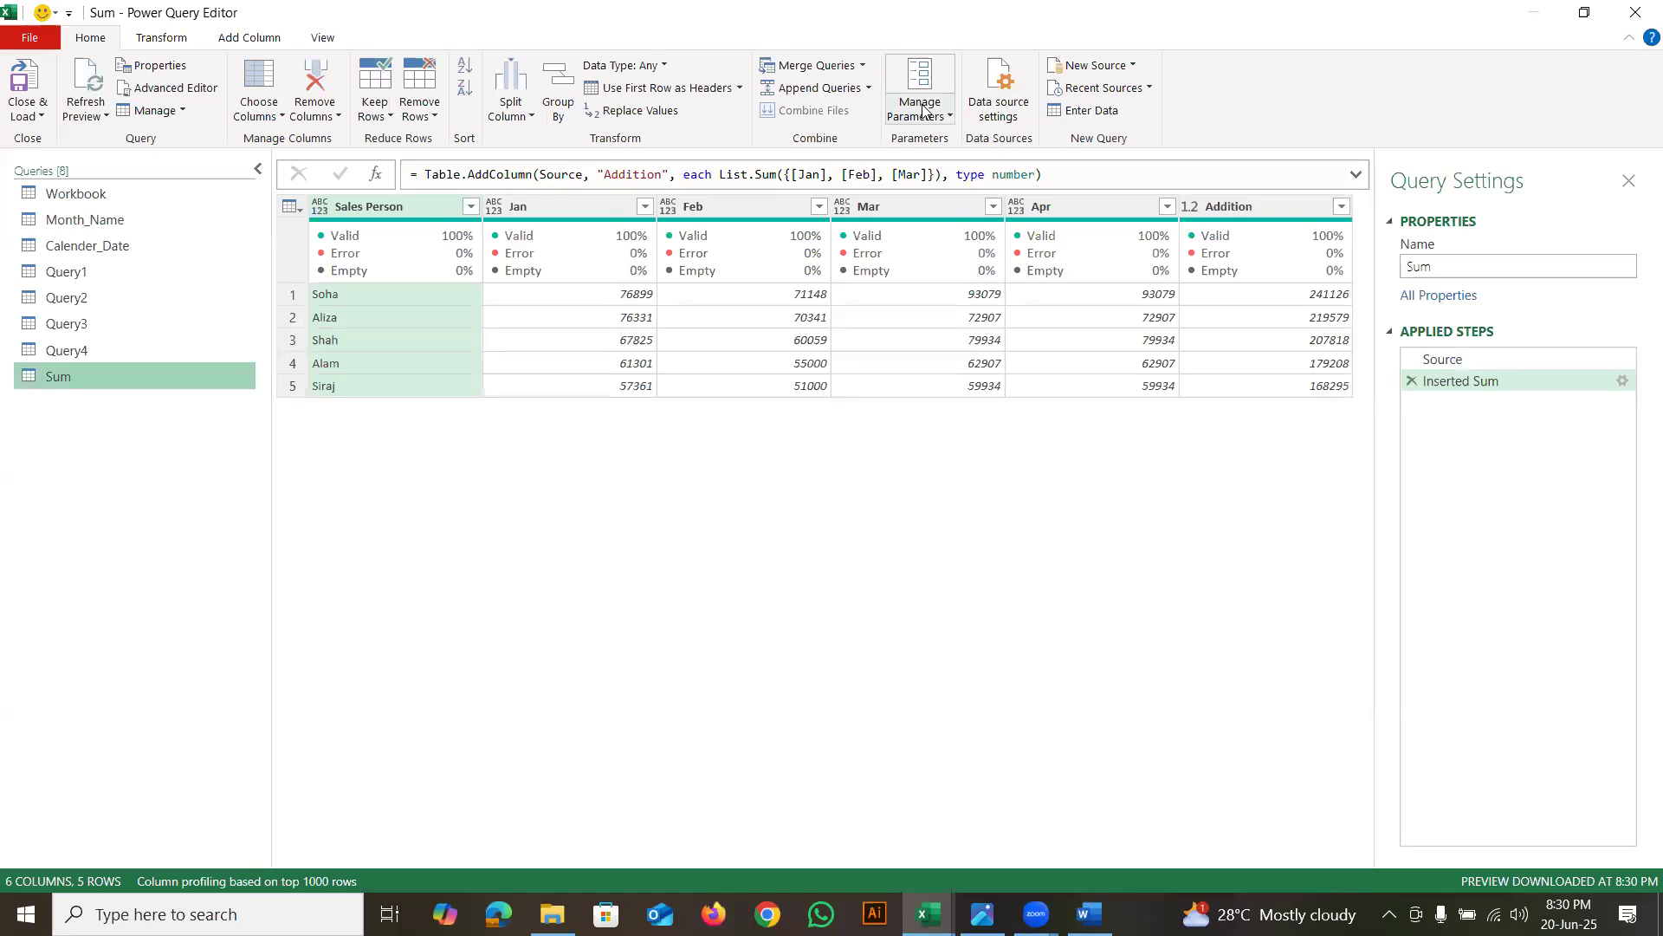
key("alt+F4")
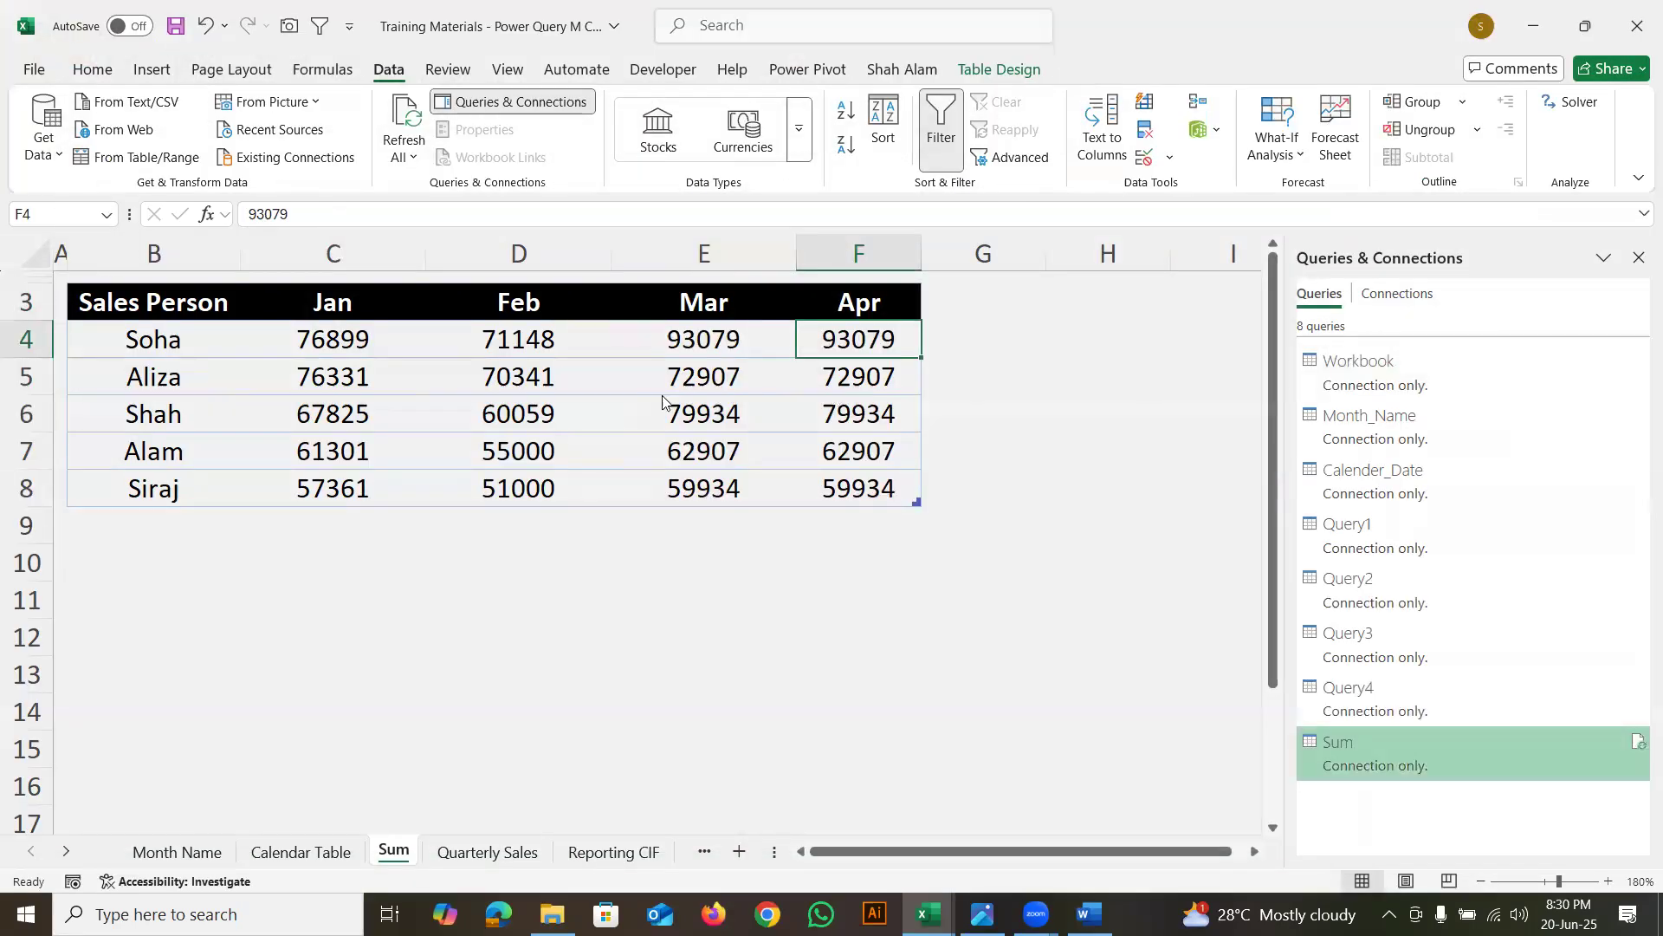
left_click(664, 400)
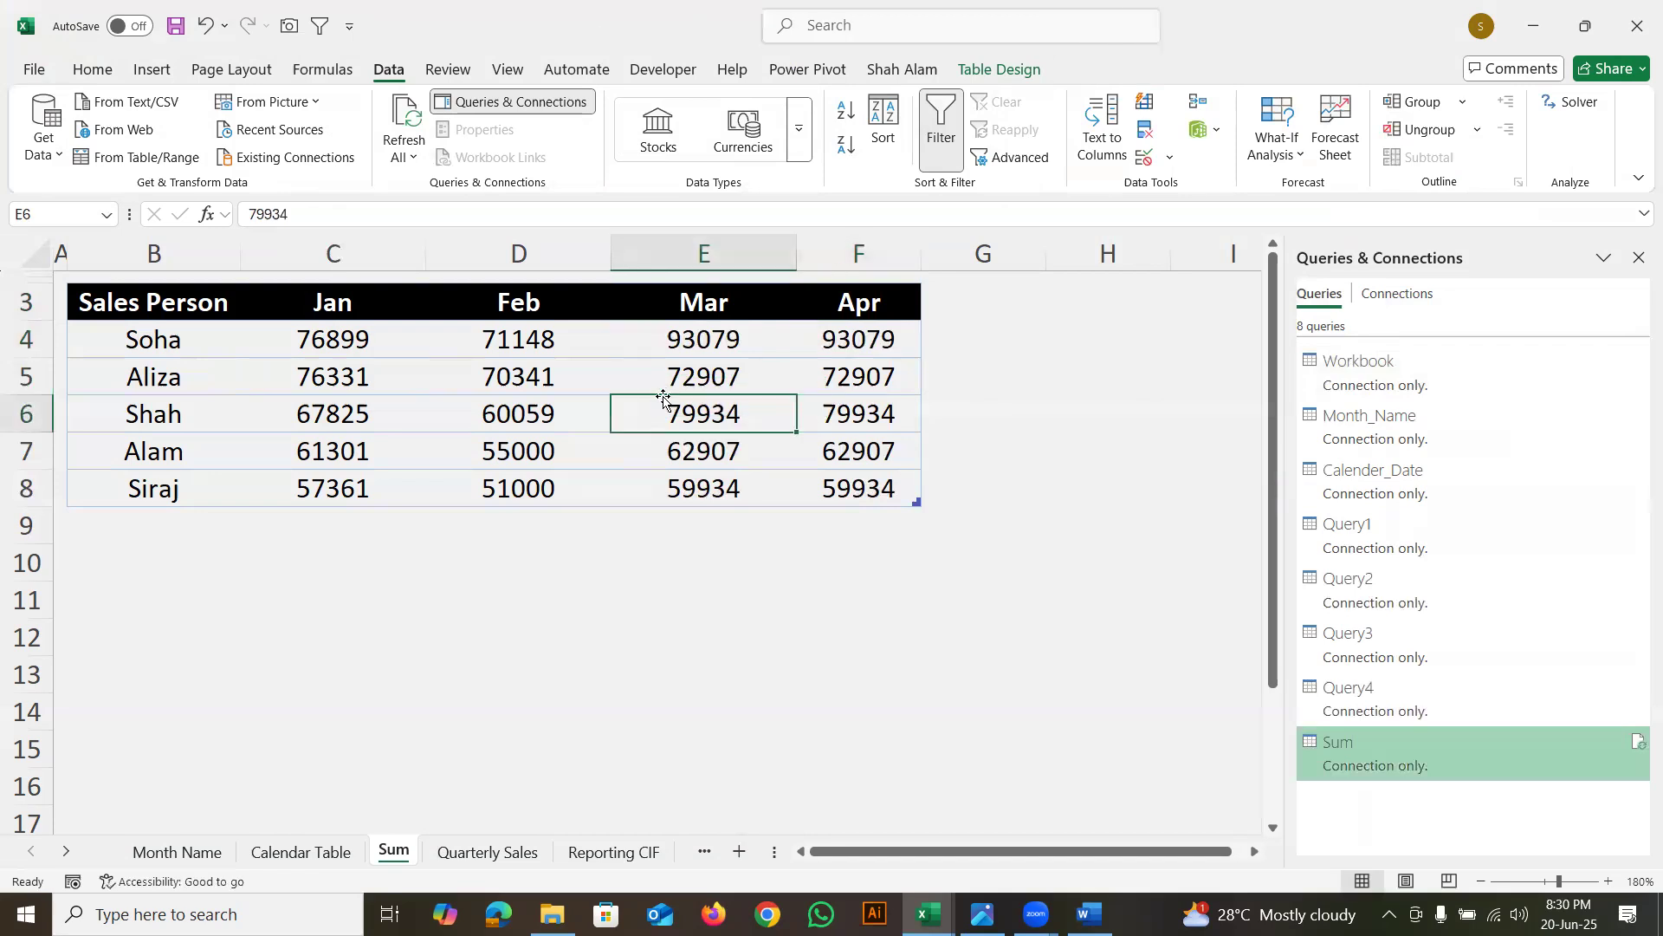
double_click(1360, 741)
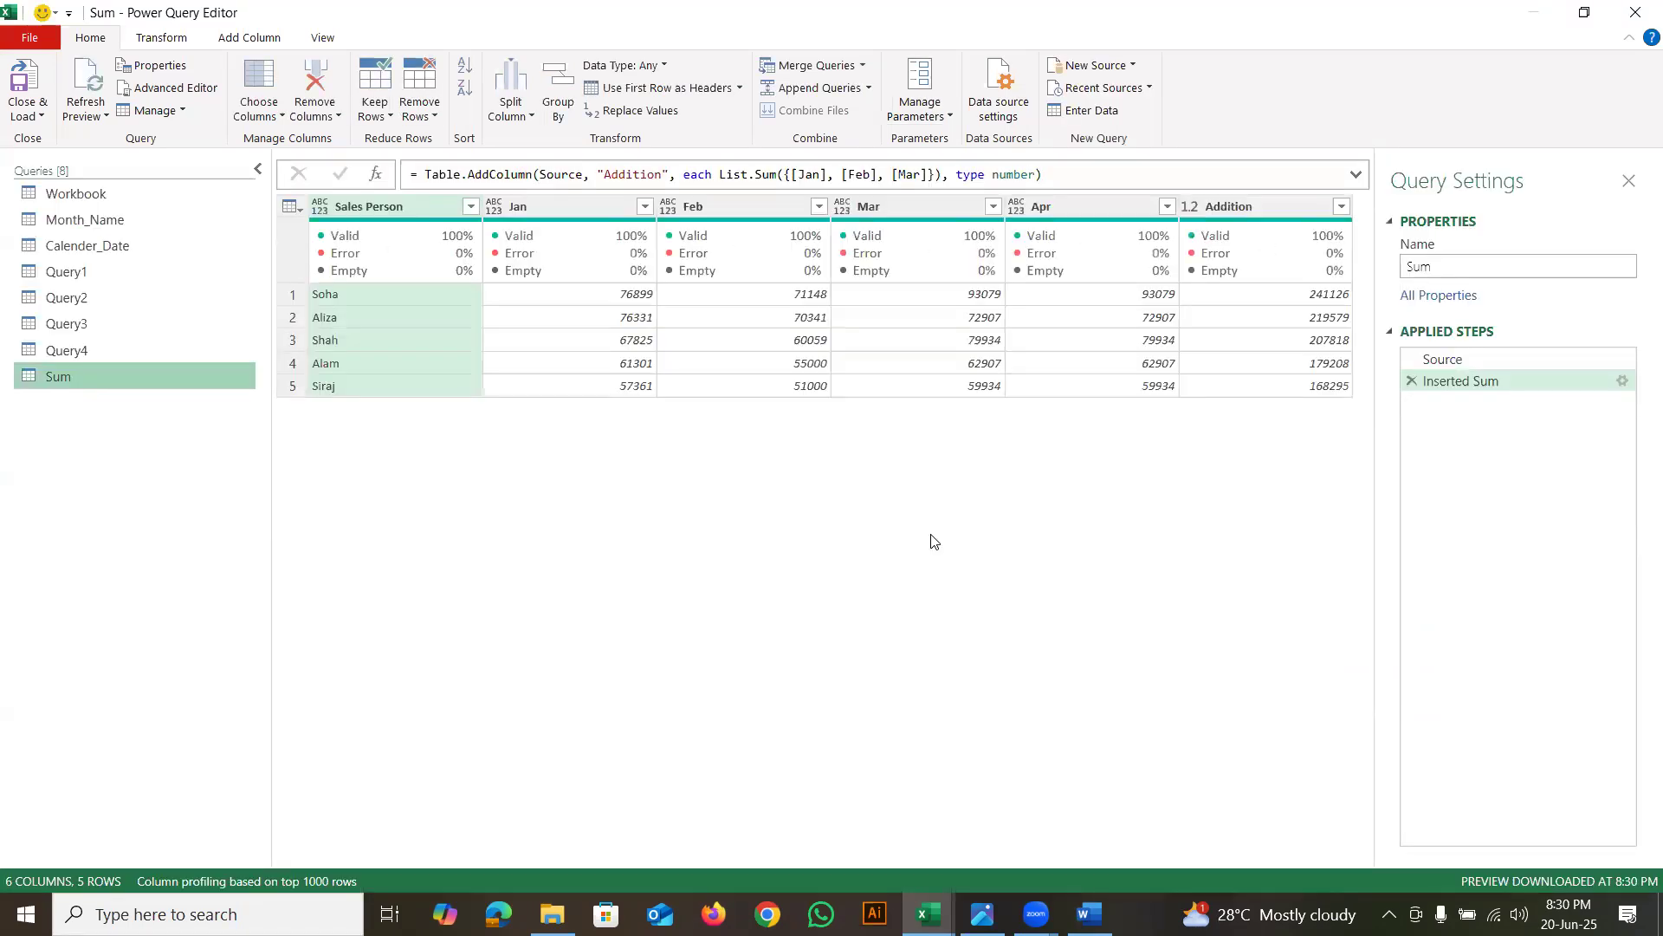
left_click(1260, 297)
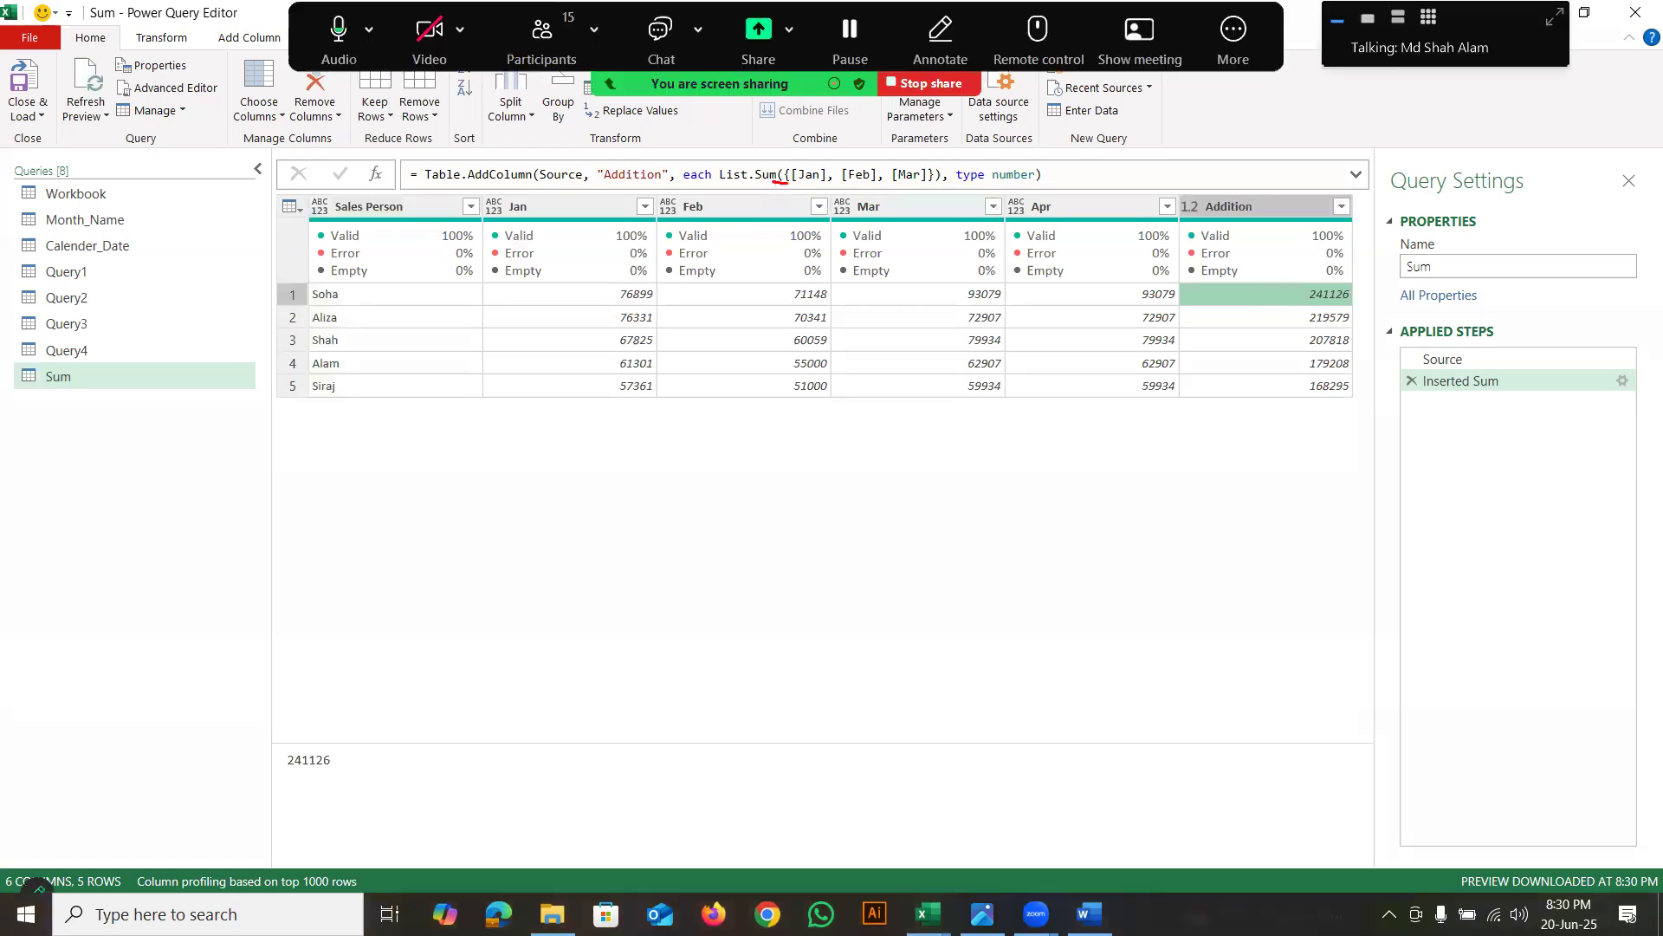
mouse_move(784, 182)
left_mouse_down()
mouse_move(930, 183)
mouse_move(765, 169)
left_mouse_up()
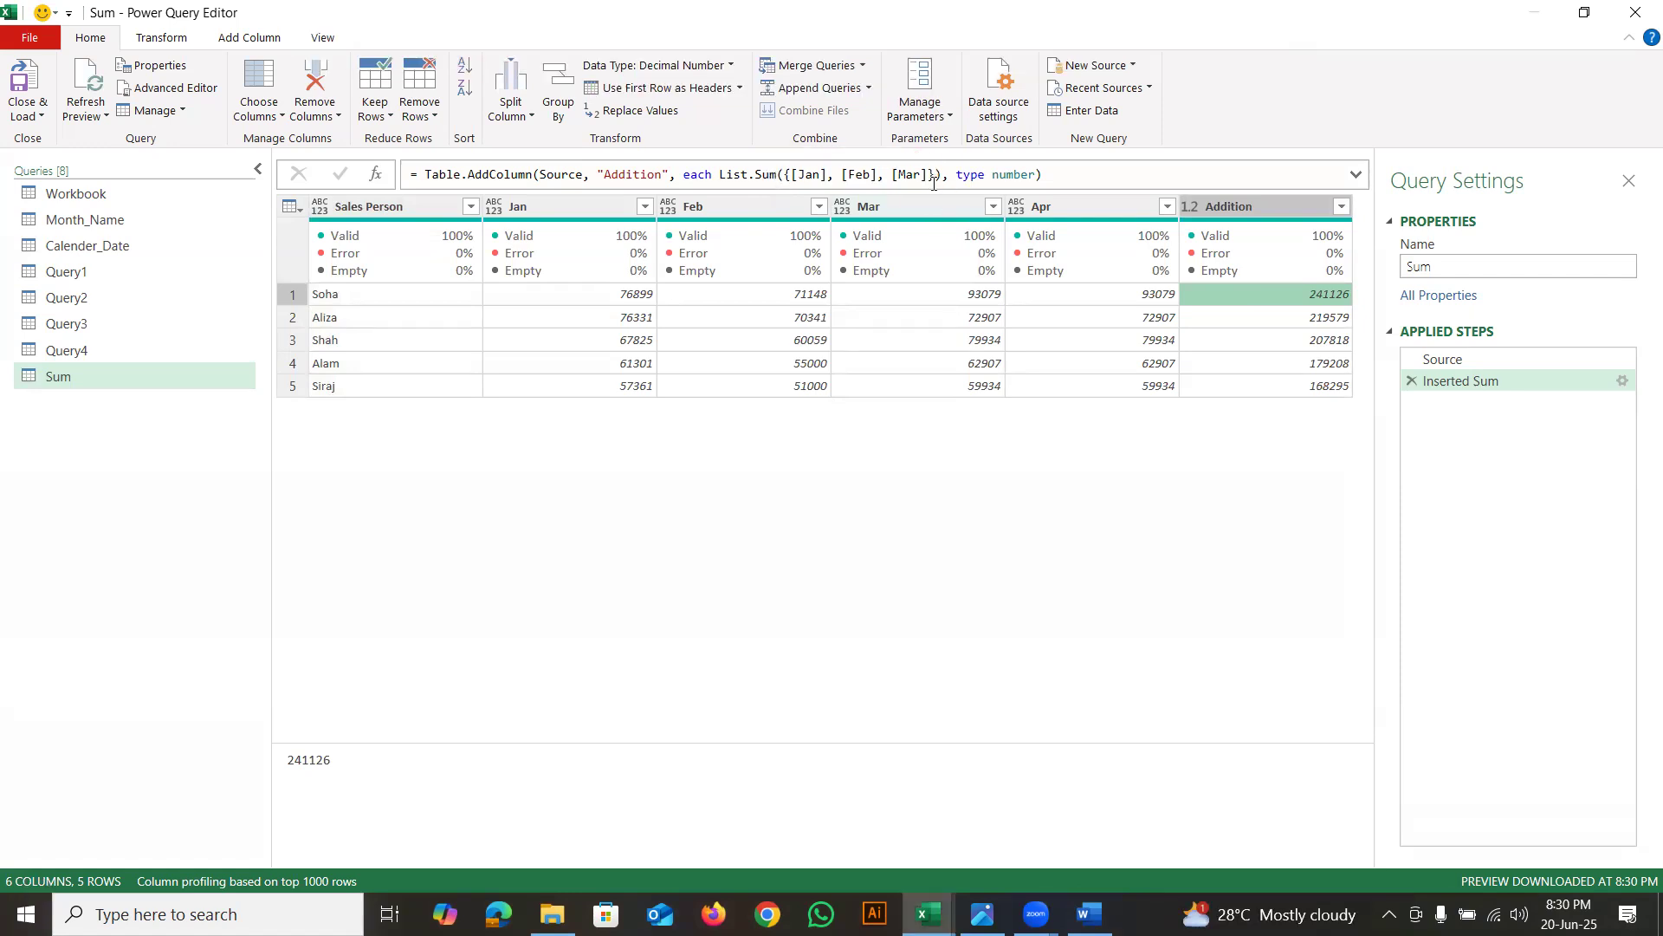
Add [Apr] to the List.Sum column list in the Addition formula and commit it
left_click(927, 175)
type(",[A")
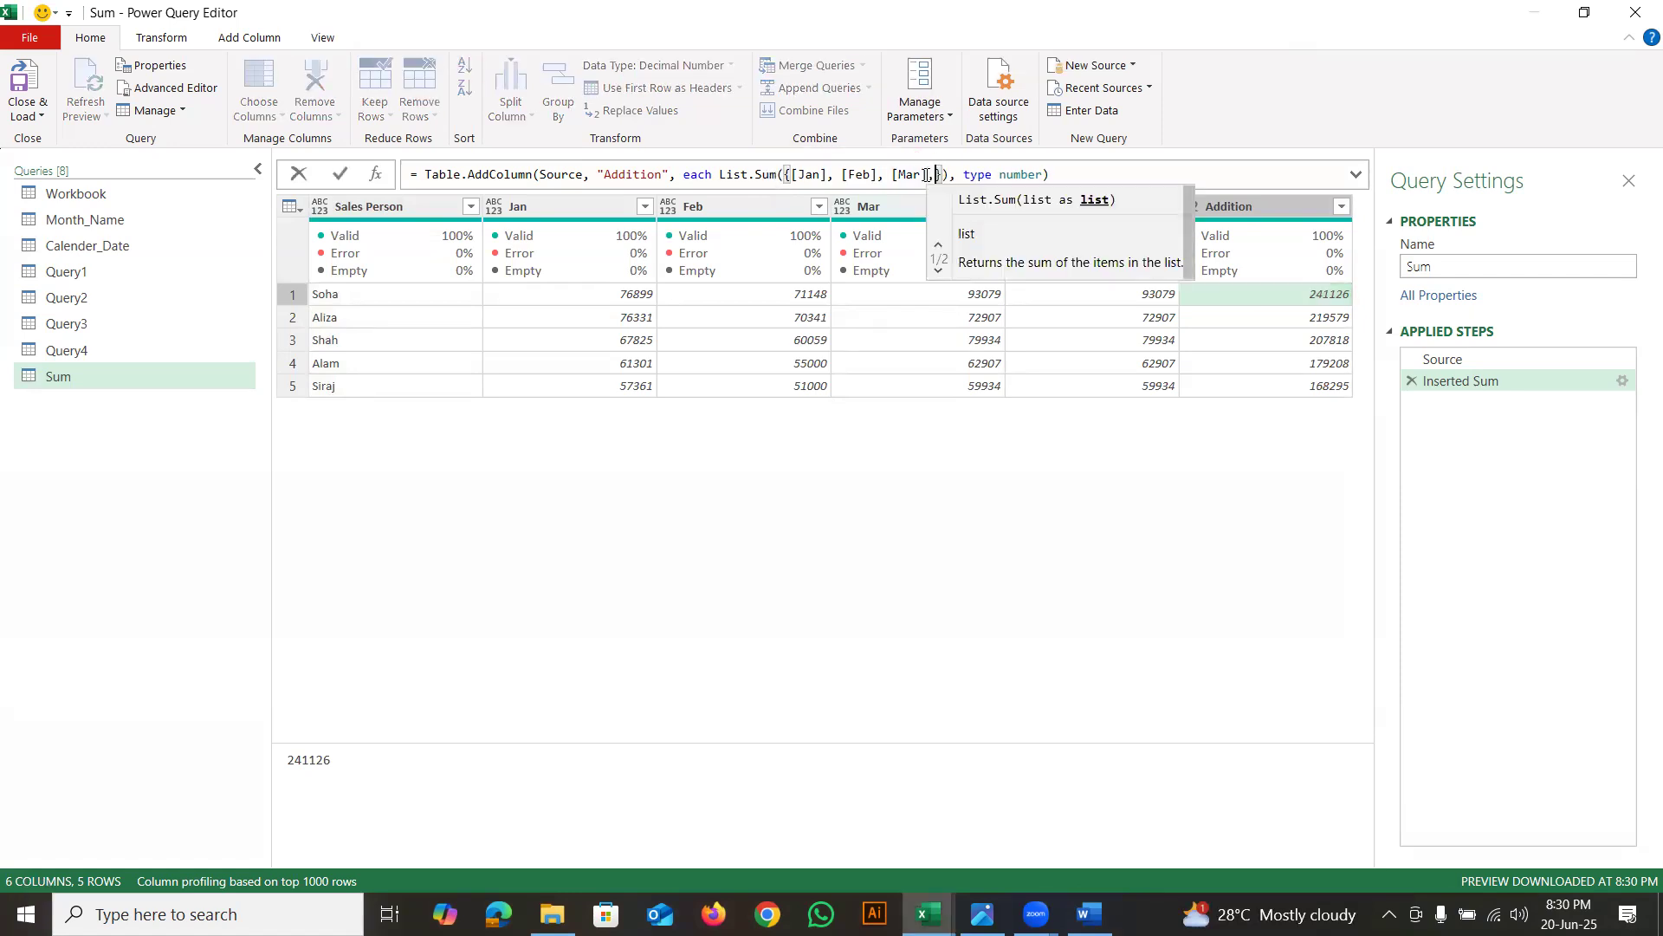
type("pr")
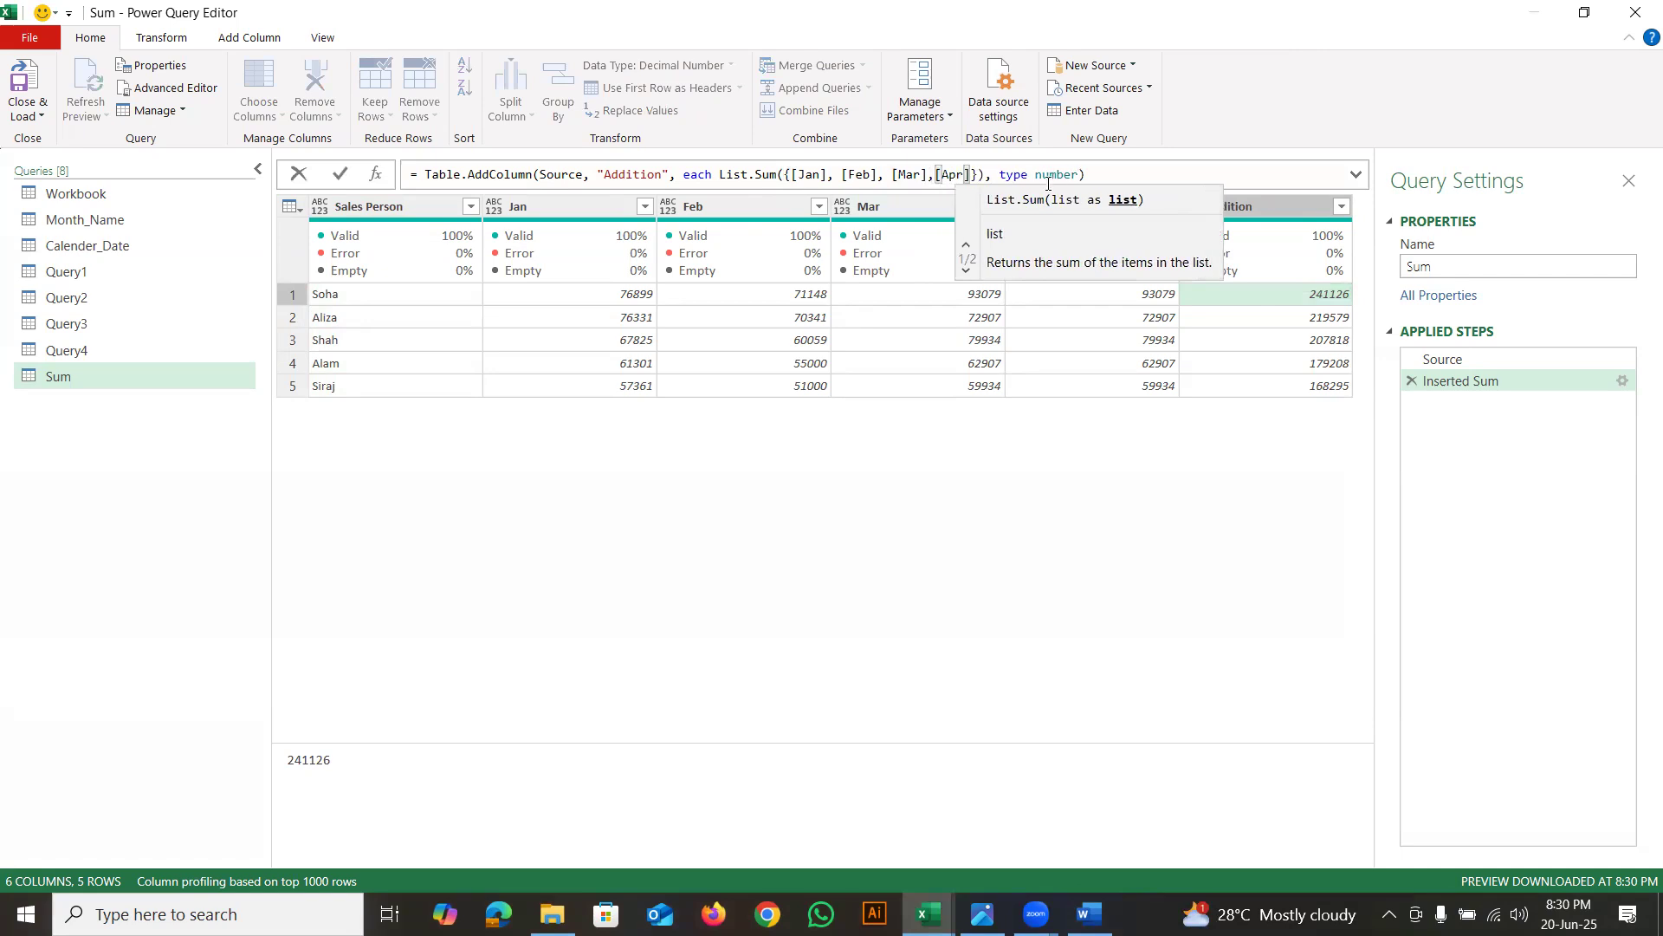
left_click(1101, 177)
key("Return")
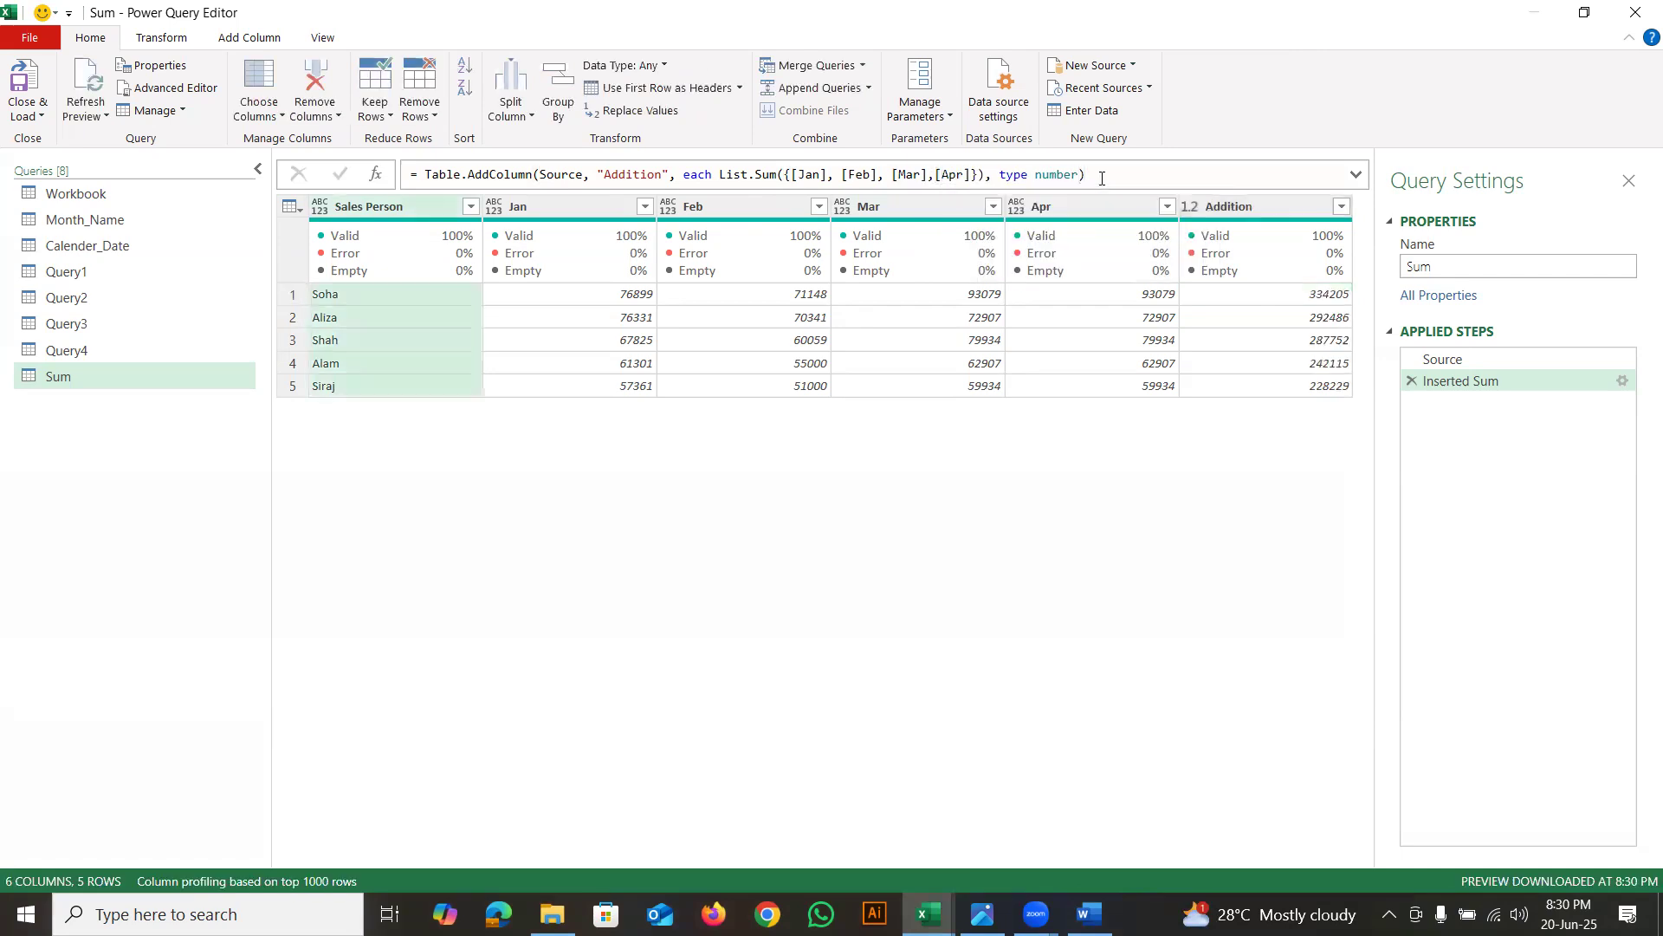
key("ctrl+2")
mouse_move(1354, 290)
left_mouse_down()
mouse_move(1297, 286)
mouse_move(1360, 297)
mouse_move(1337, 274)
left_mouse_up()
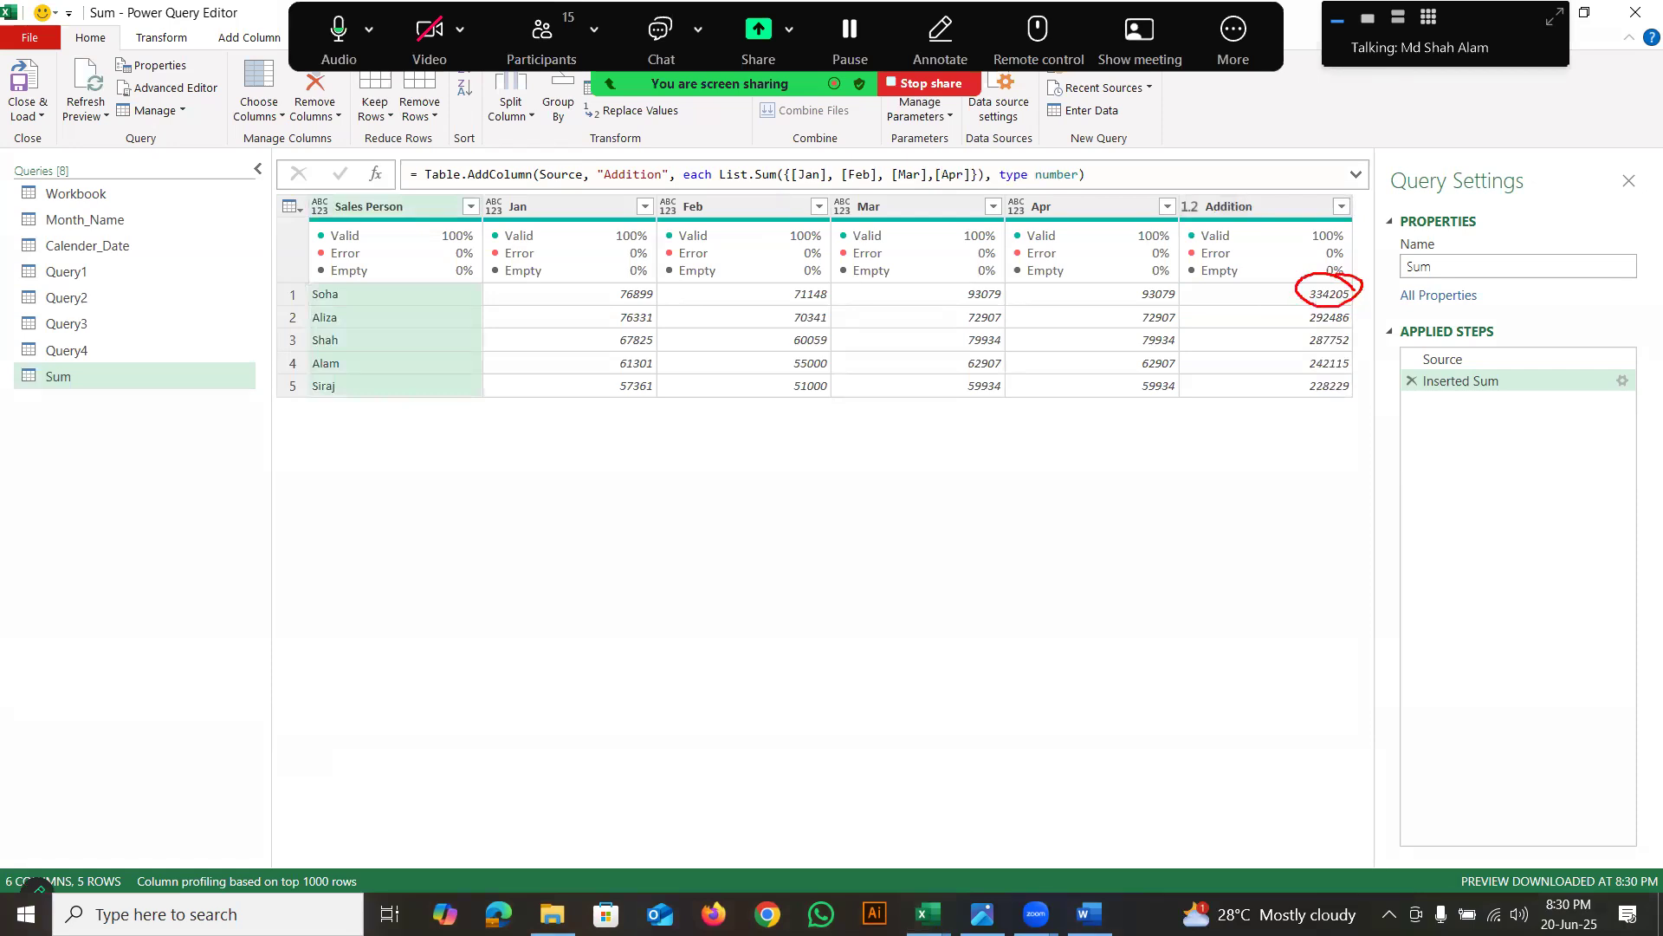
key("Escape")
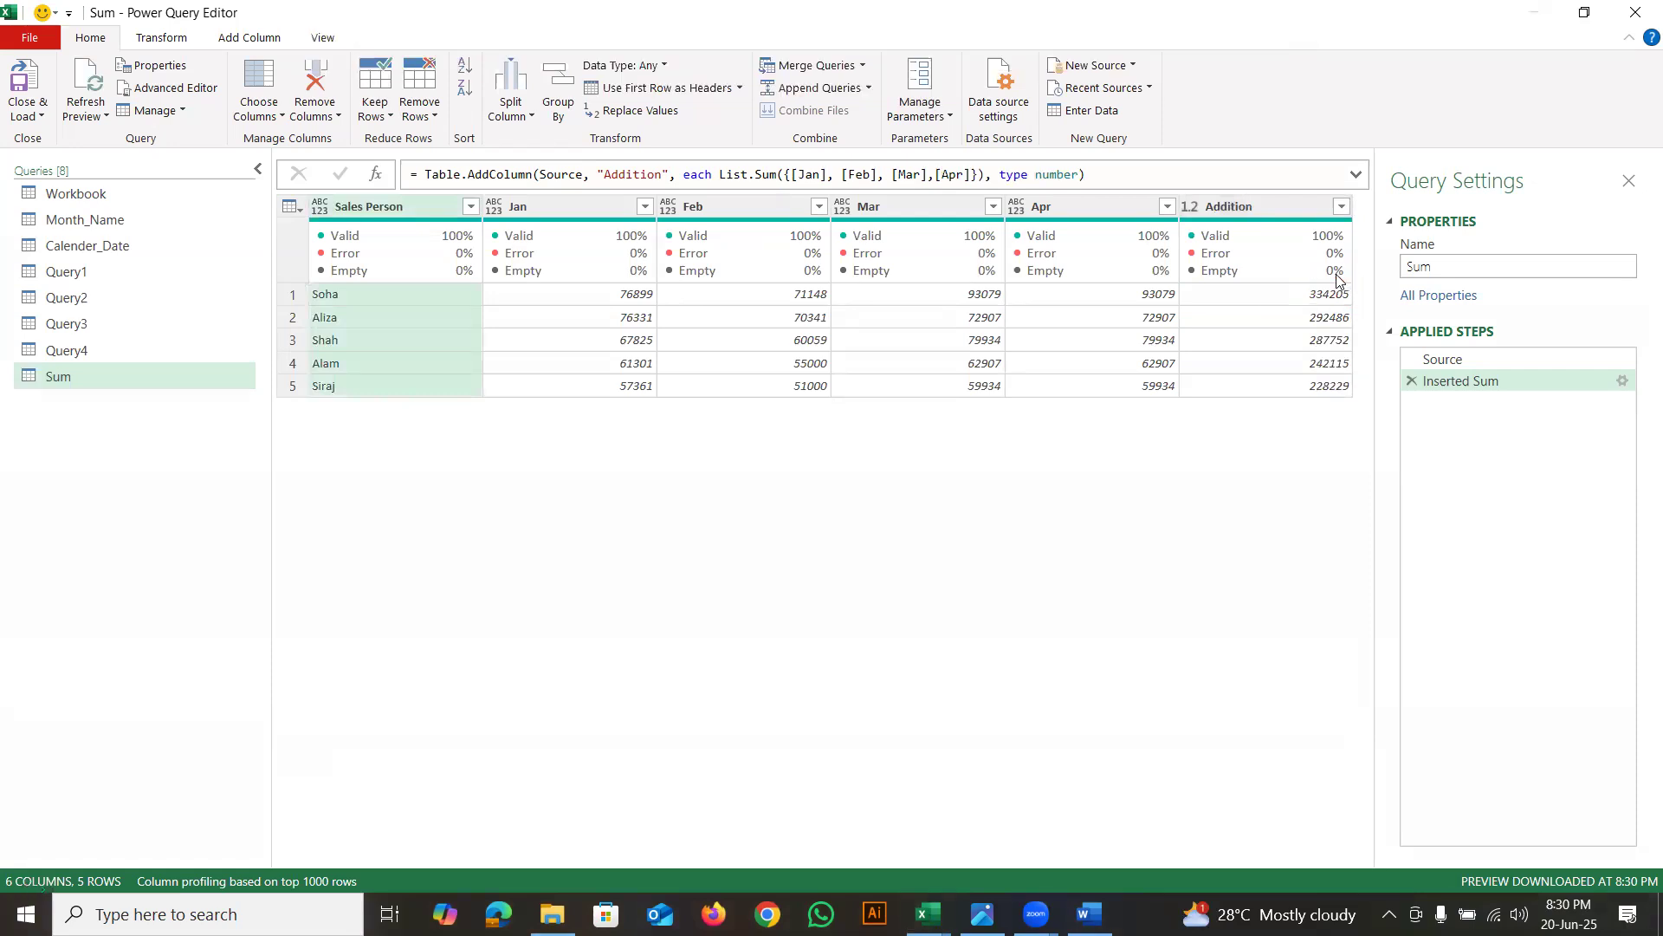
Remove [Apr] from the List.Sum column list in the Addition formula and commit it
left_click(967, 176)
key("BackSpace")
key("BackSpace")
key("BackSpace")
key("BackSpace")
key("BackSpace")
key("BackSpace")
key("Return")
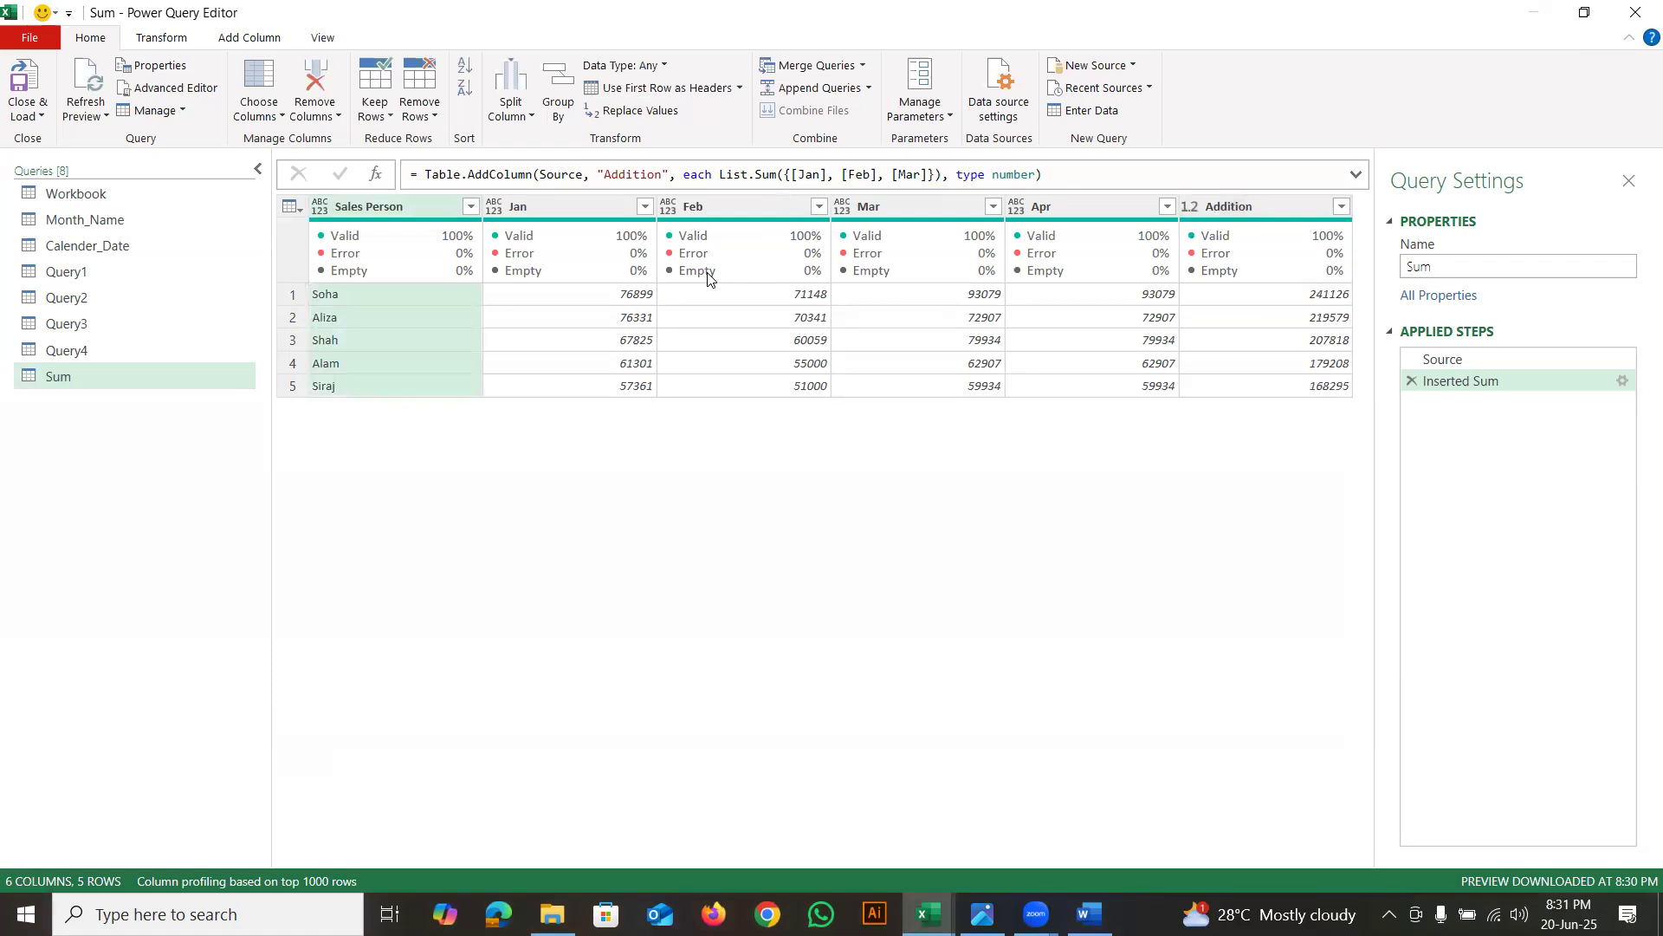
Add a custom column named Custom to the Sum query with the formula _ to return each row's record
left_click(233, 39)
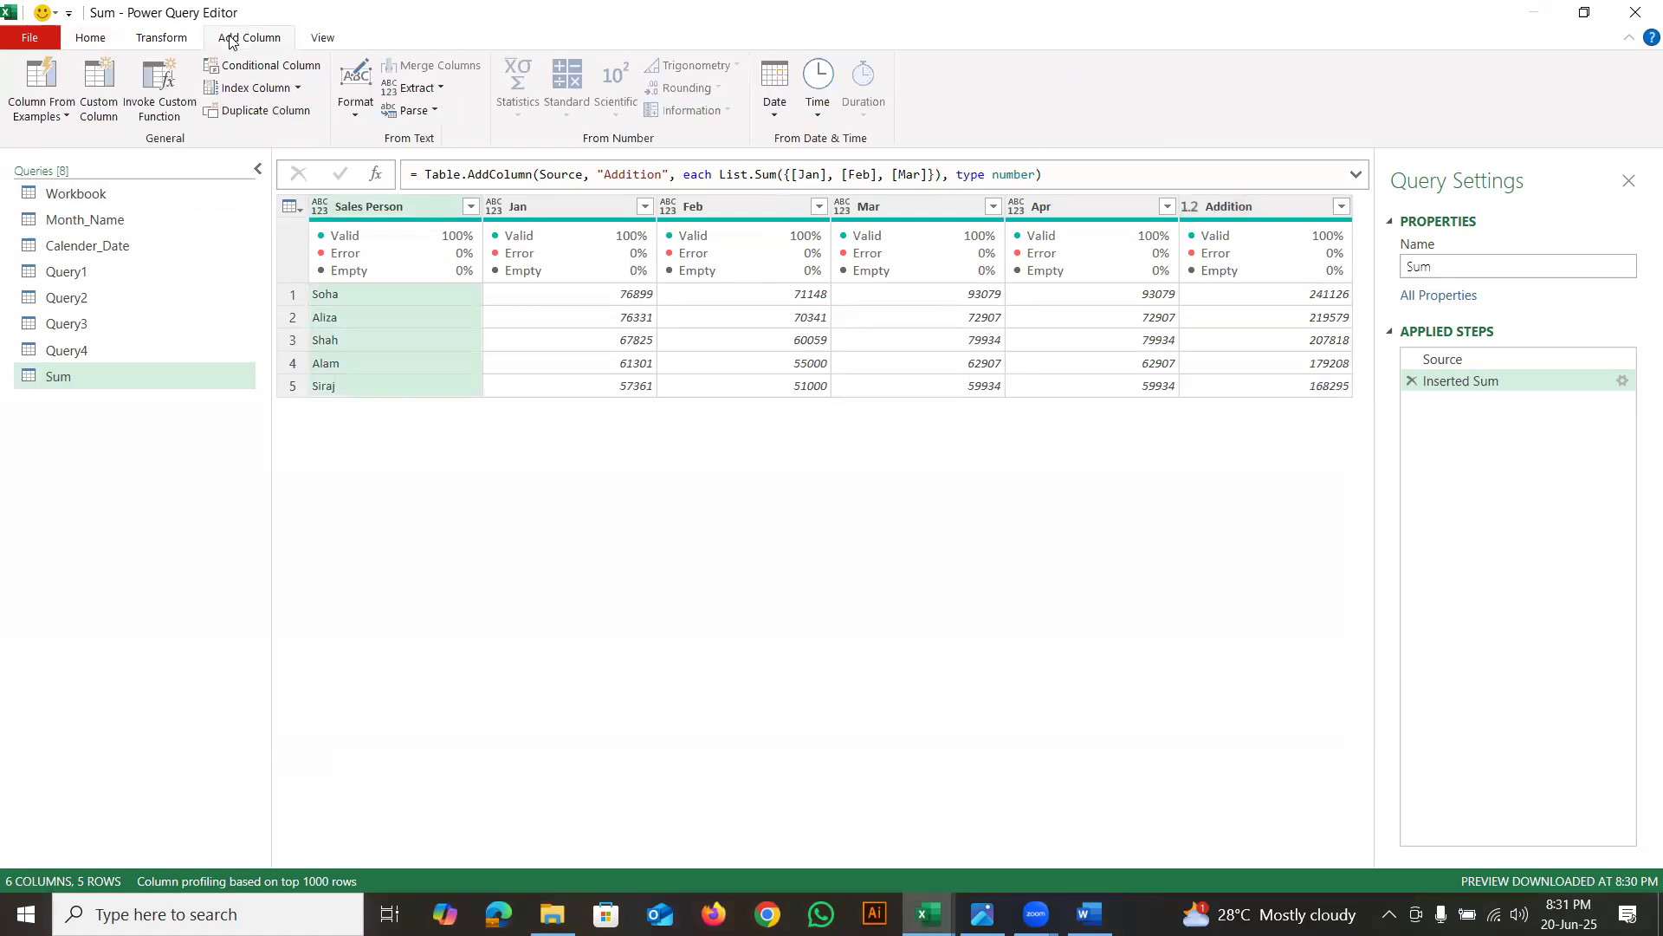
left_click(112, 91)
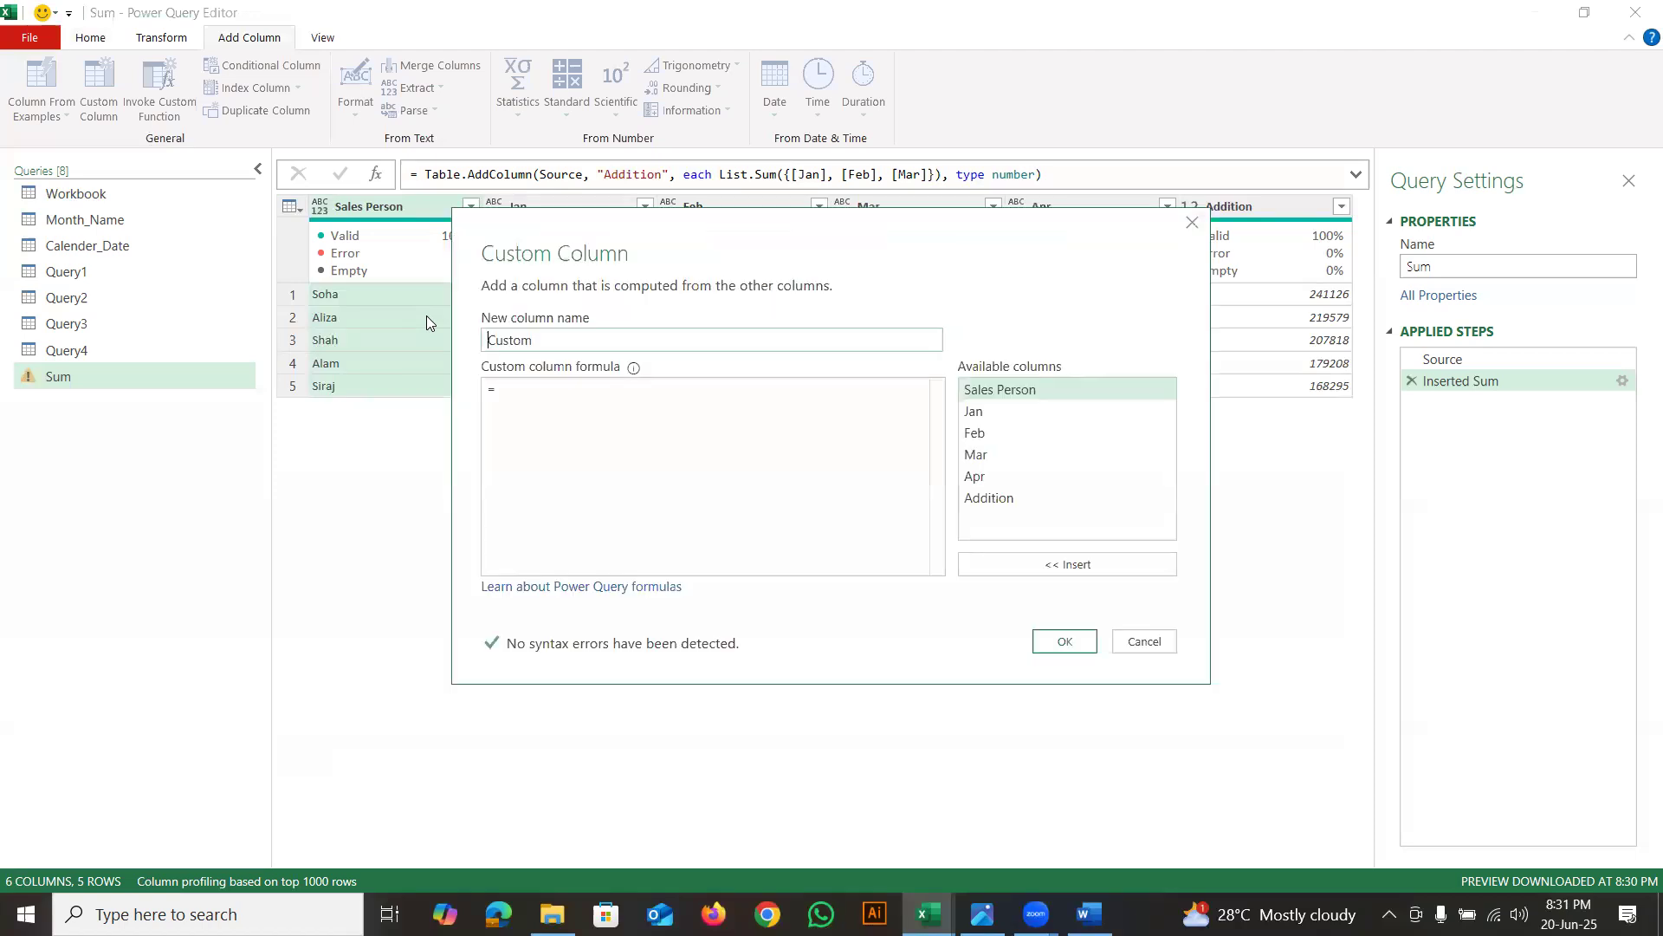
left_click(556, 393)
type("_")
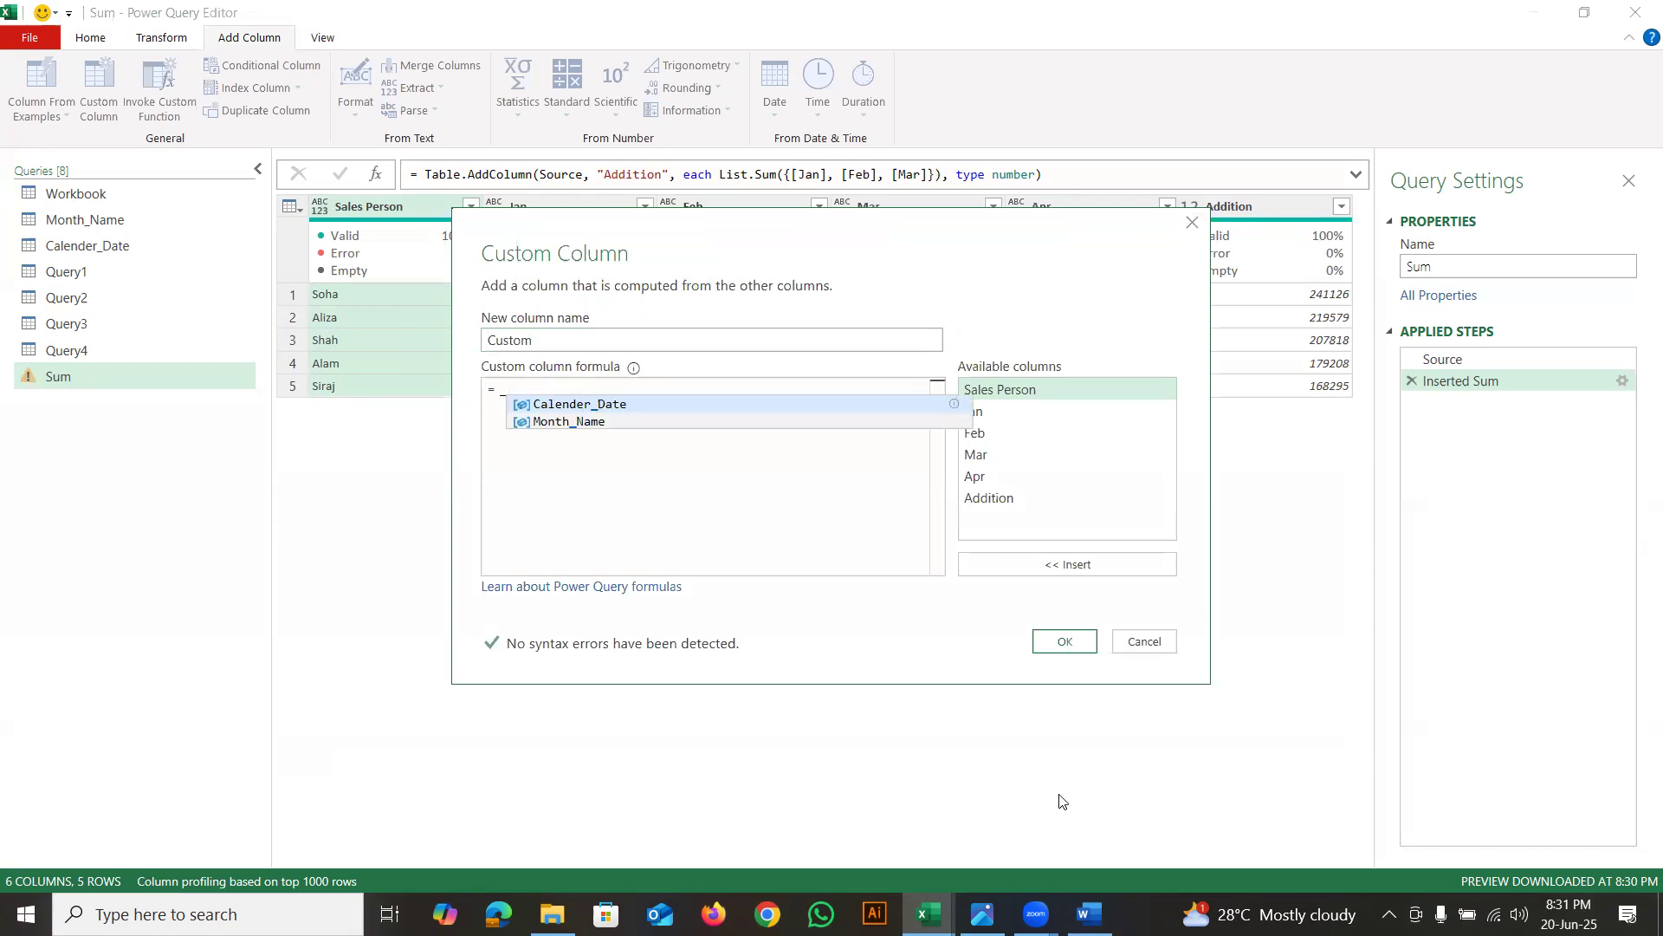
left_click(1062, 643)
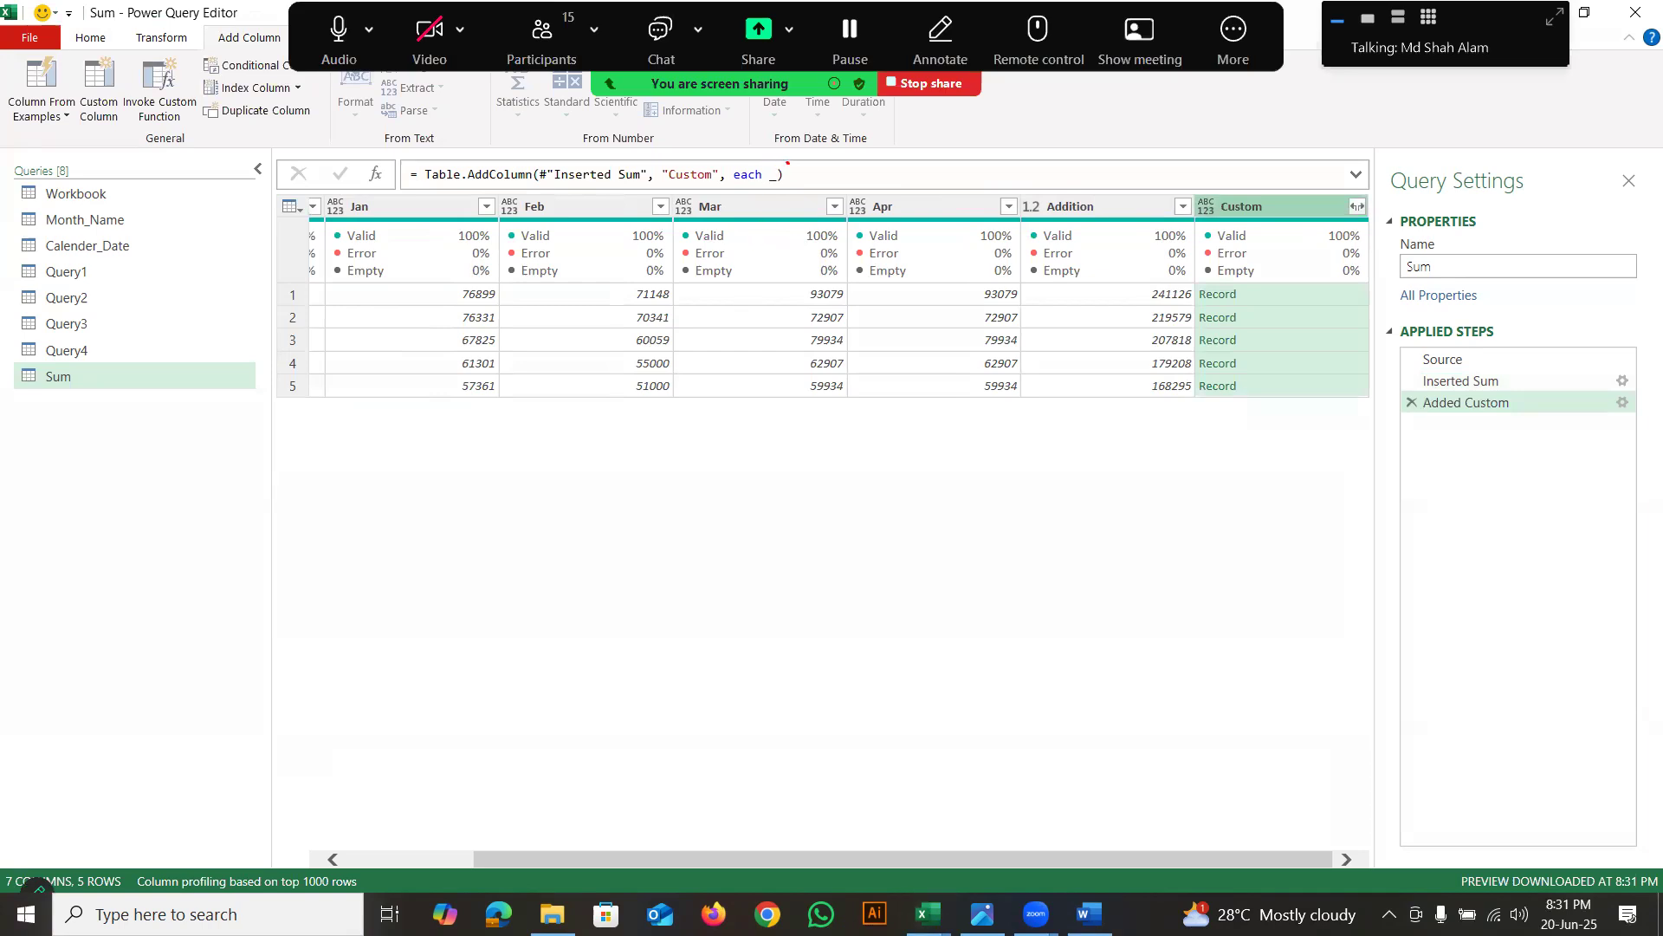
mouse_move(764, 168)
left_mouse_down()
mouse_move(773, 192)
mouse_move(796, 156)
left_mouse_up()
left_click_drag(430, 303, 760, 314)
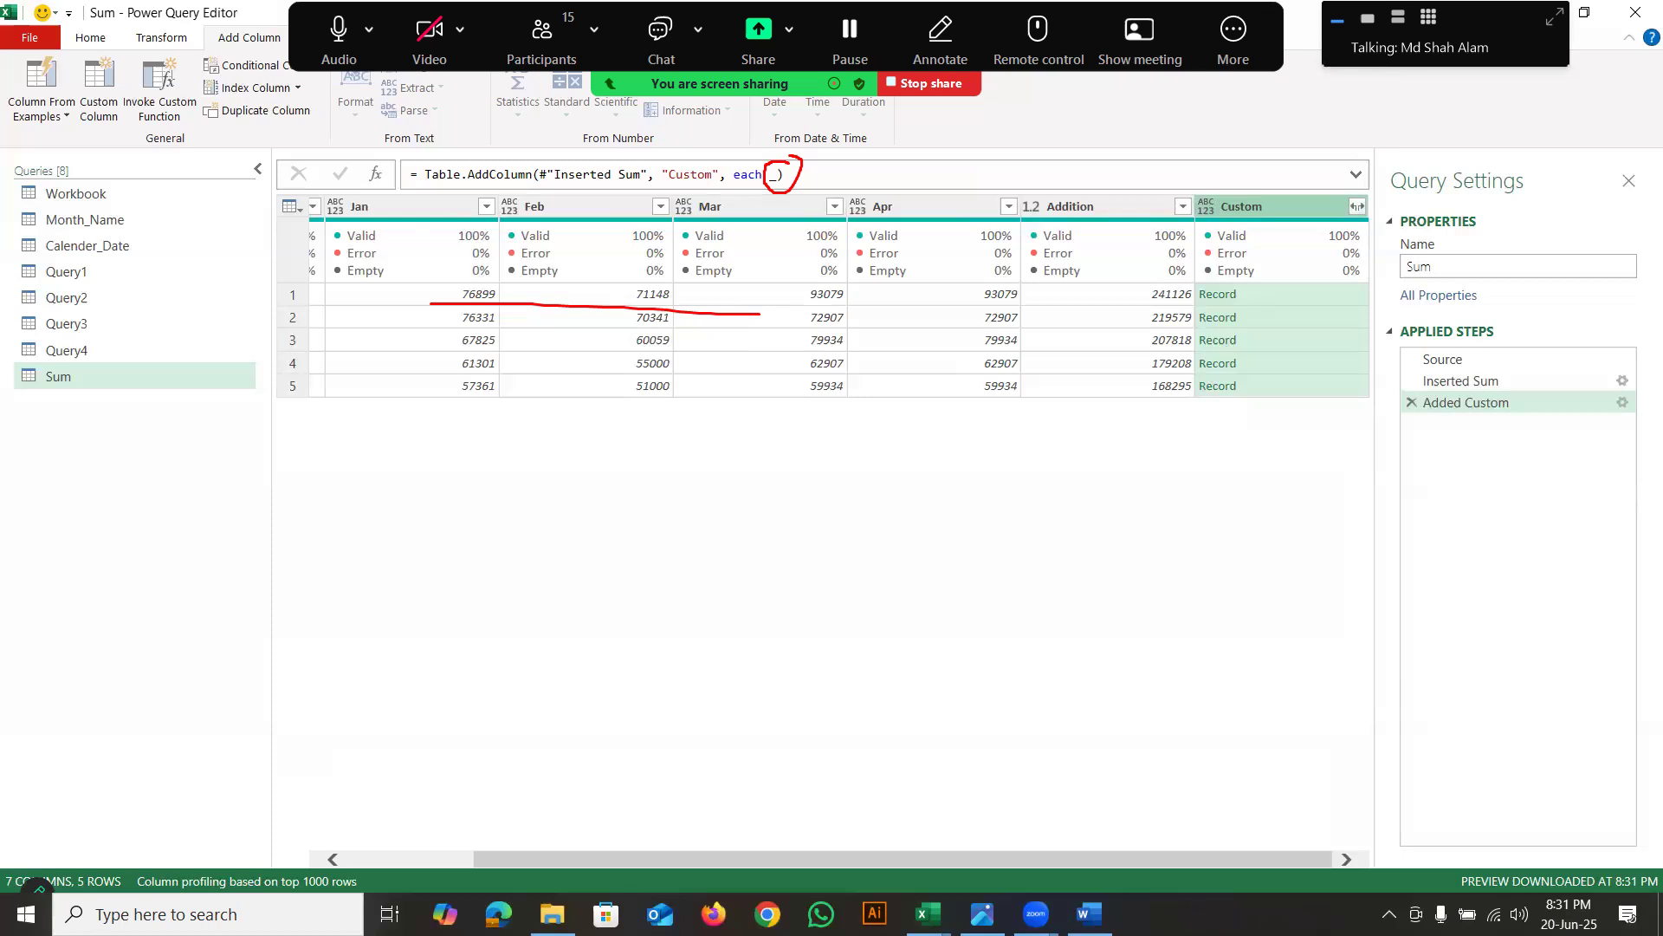
key("Escape")
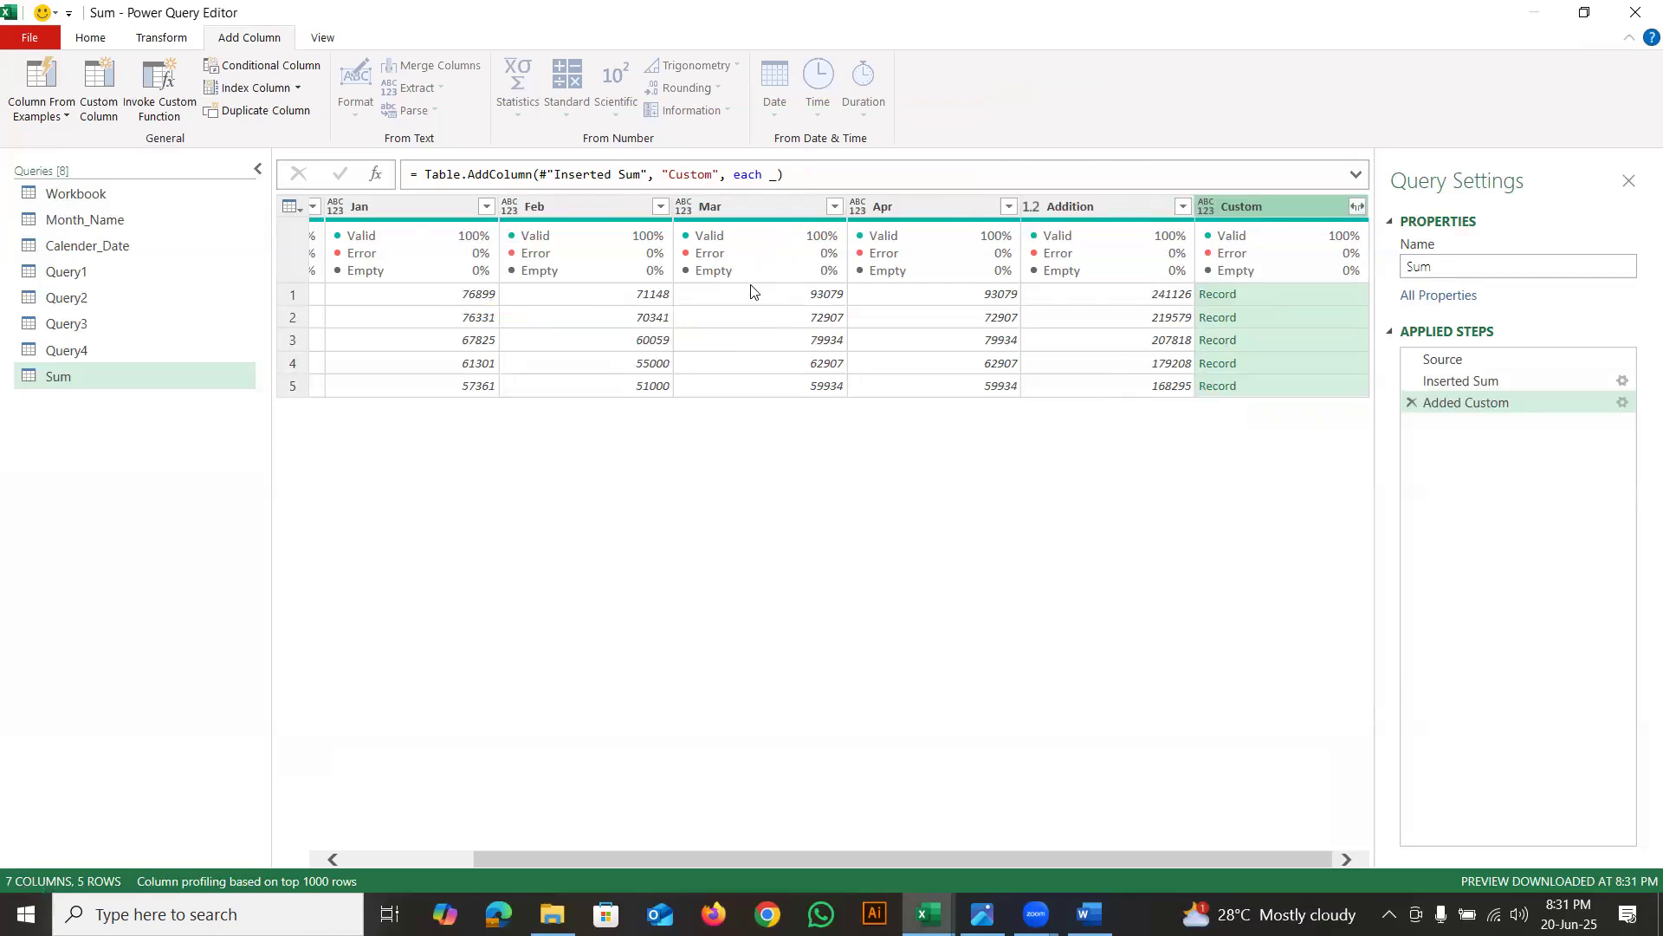
mouse_move(884, 276)
left_click(1623, 403)
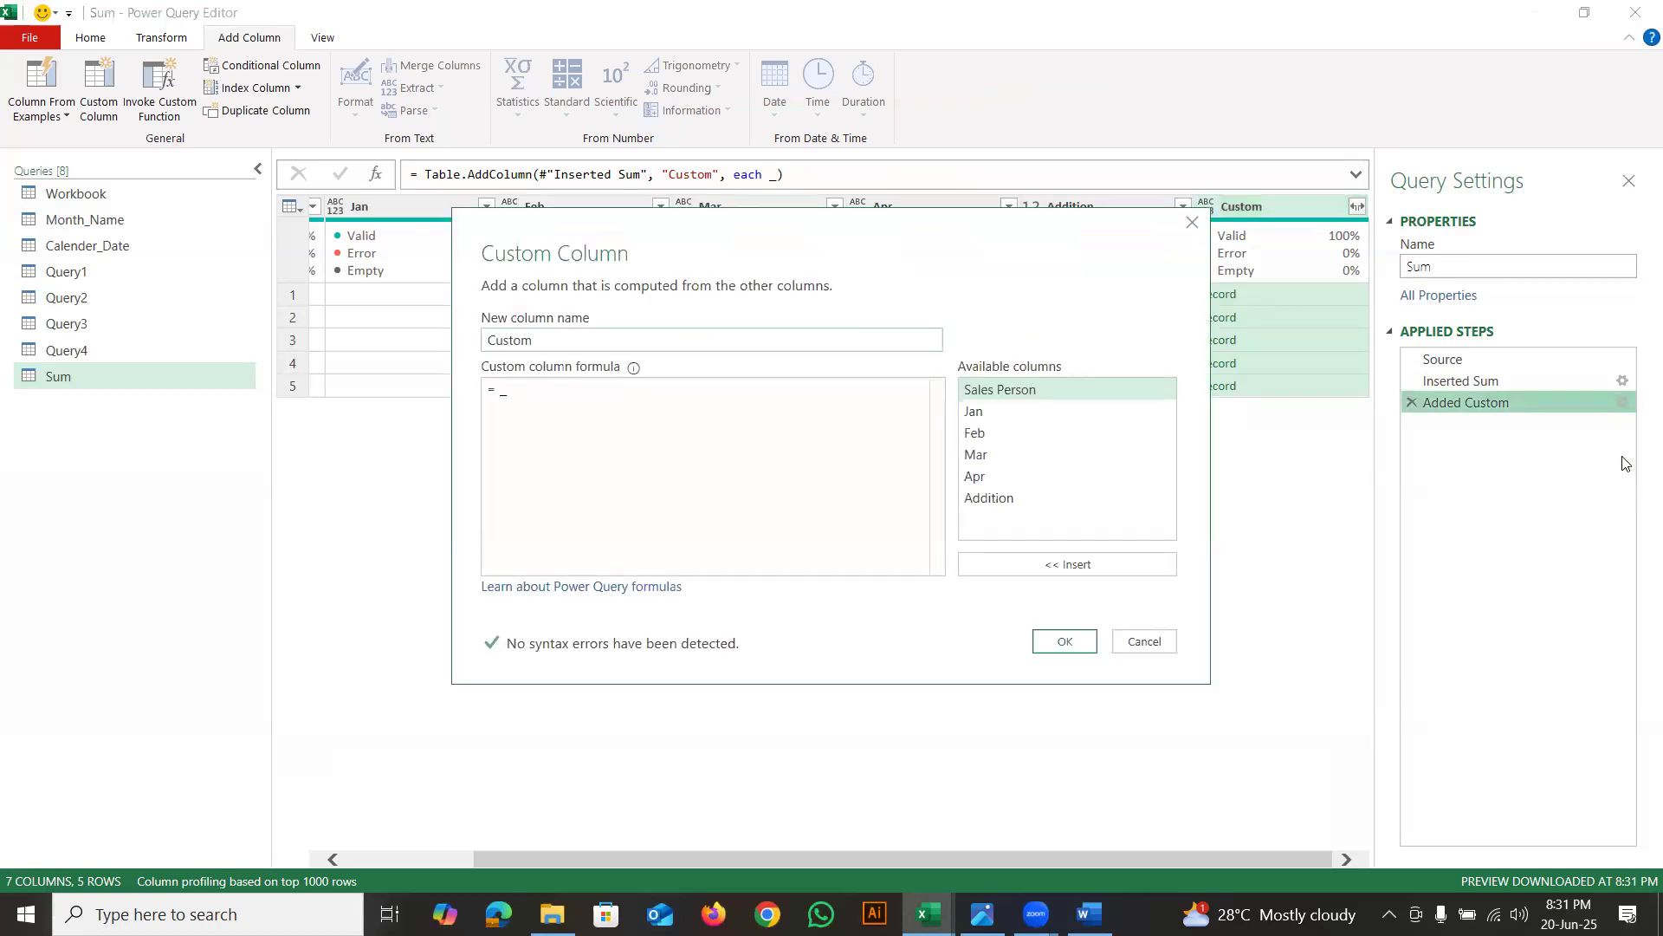
double_click(503, 392)
left_click(501, 393)
type("Record.S")
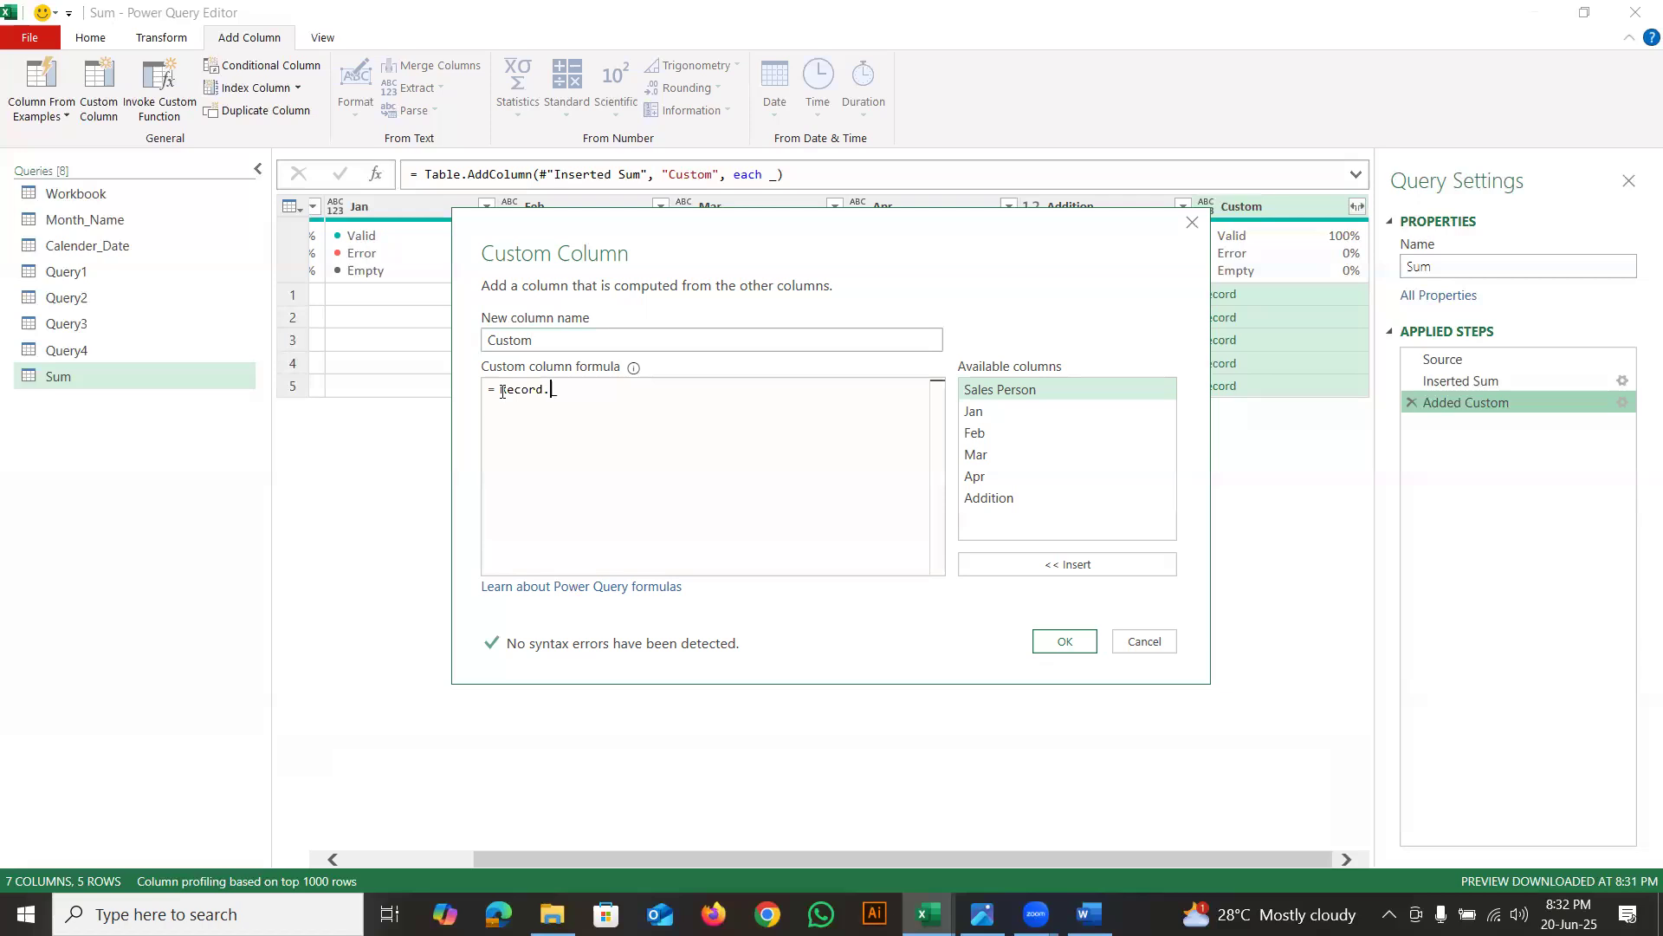
type("um(")
key("BackSpace")
key("BackSpace")
key("BackSpace")
key("BackSpace")
key("BackSpace")
key("BackSpace")
key("BackSpace")
key("BackSpace")
key("BackSpace")
key("BackSpace")
key("BackSpace")
left_click(1060, 640)
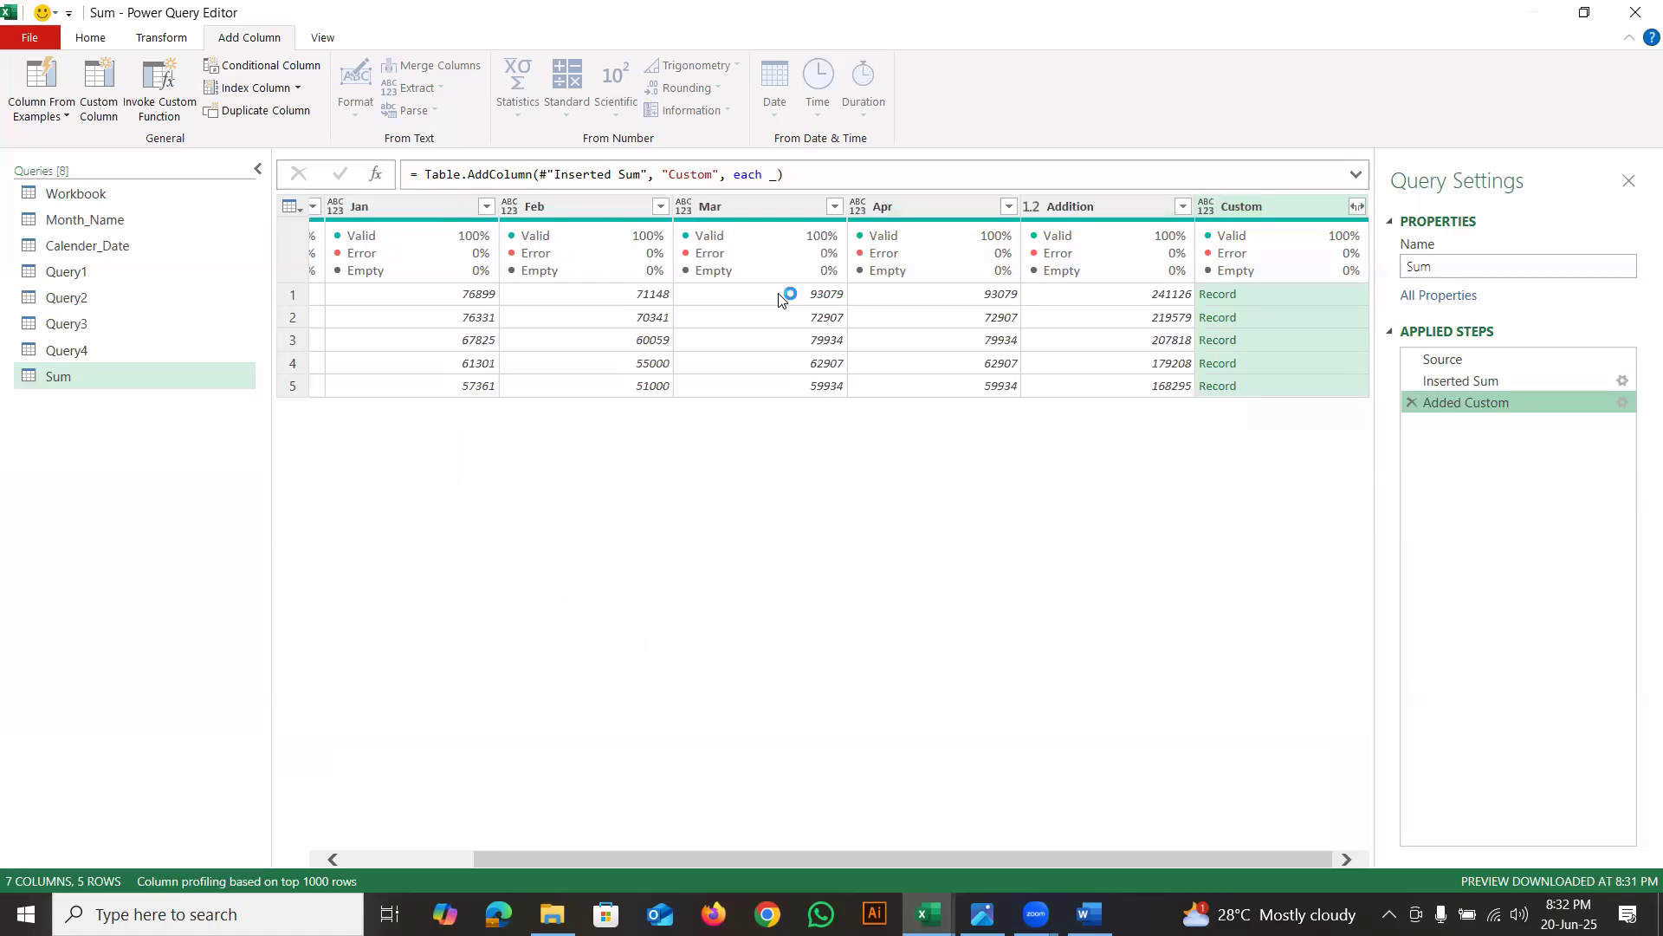
Review the Inserted Sum step's formula, circling its List.Sum function and the column list with the annotation pen, and clear the marks
left_click(1449, 384)
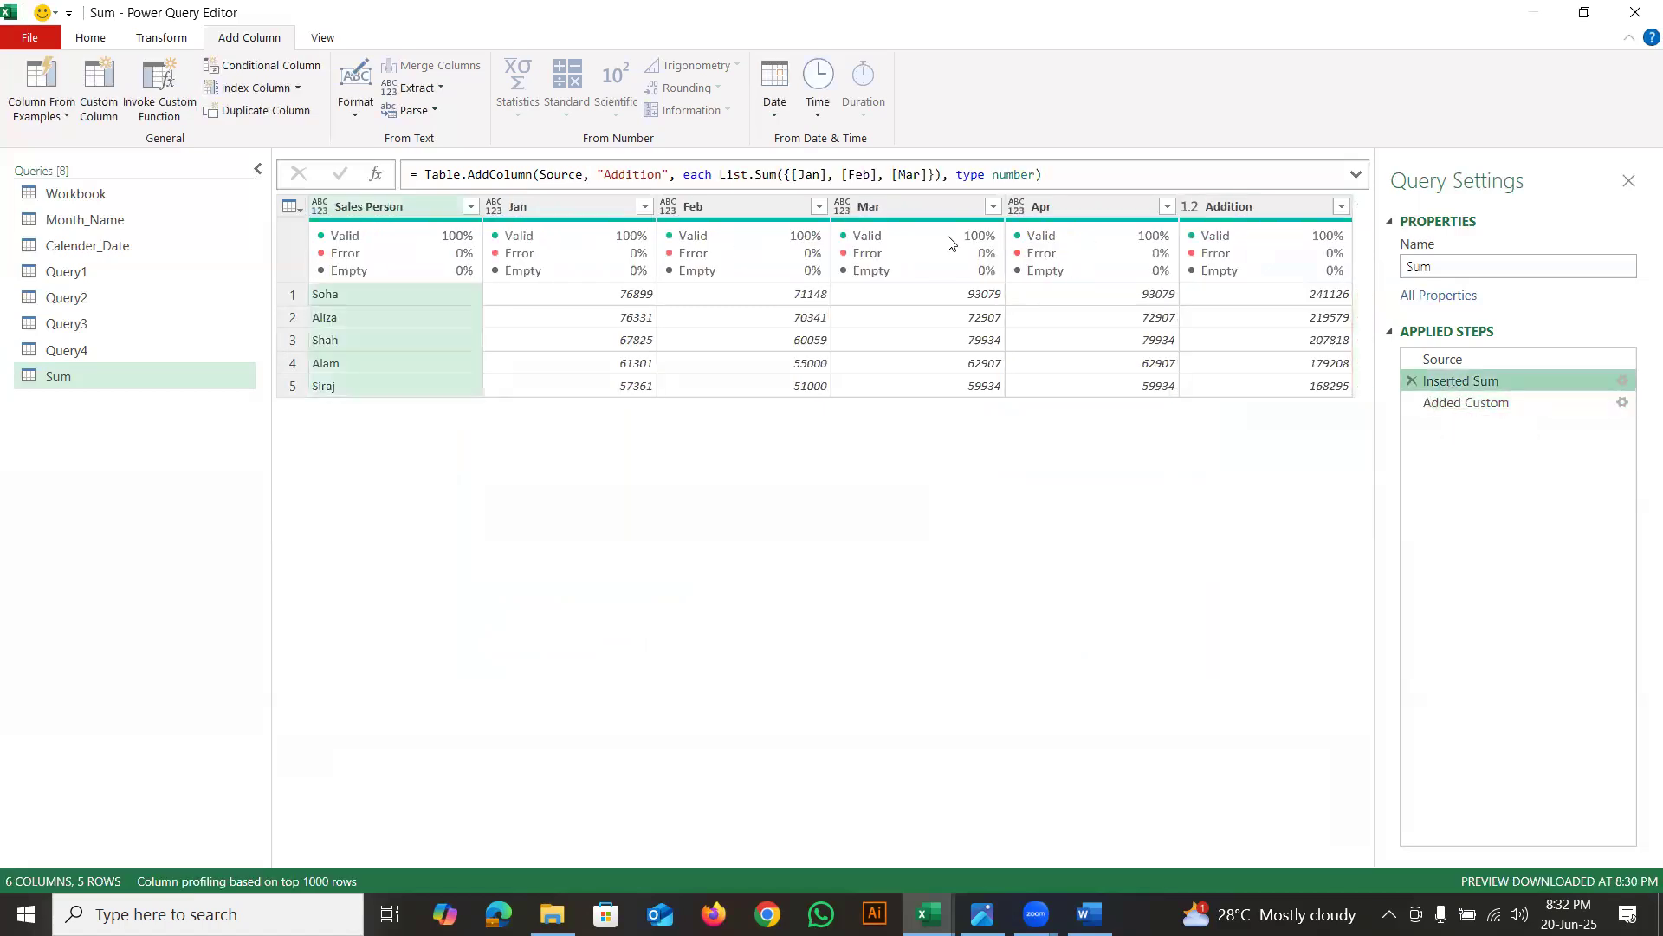
mouse_move(950, 239)
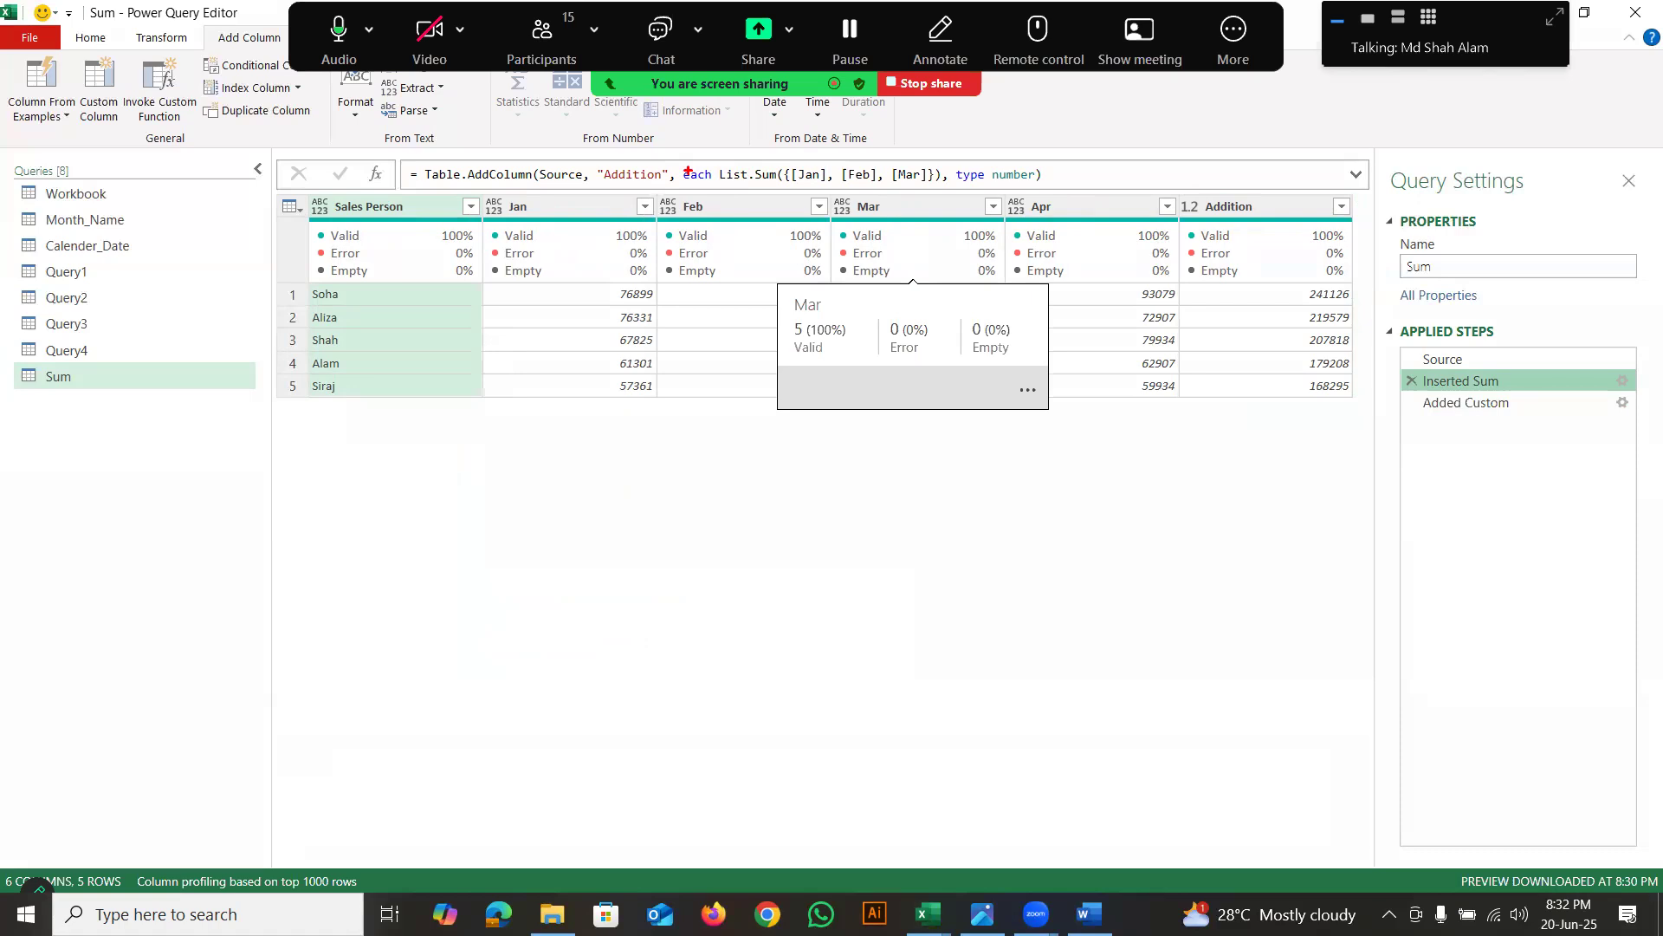
mouse_move(814, 158)
left_mouse_down()
mouse_move(782, 144)
mouse_move(702, 169)
mouse_move(758, 221)
mouse_move(907, 203)
mouse_move(835, 137)
mouse_move(708, 160)
mouse_move(747, 199)
mouse_move(790, 161)
mouse_move(768, 147)
left_mouse_up()
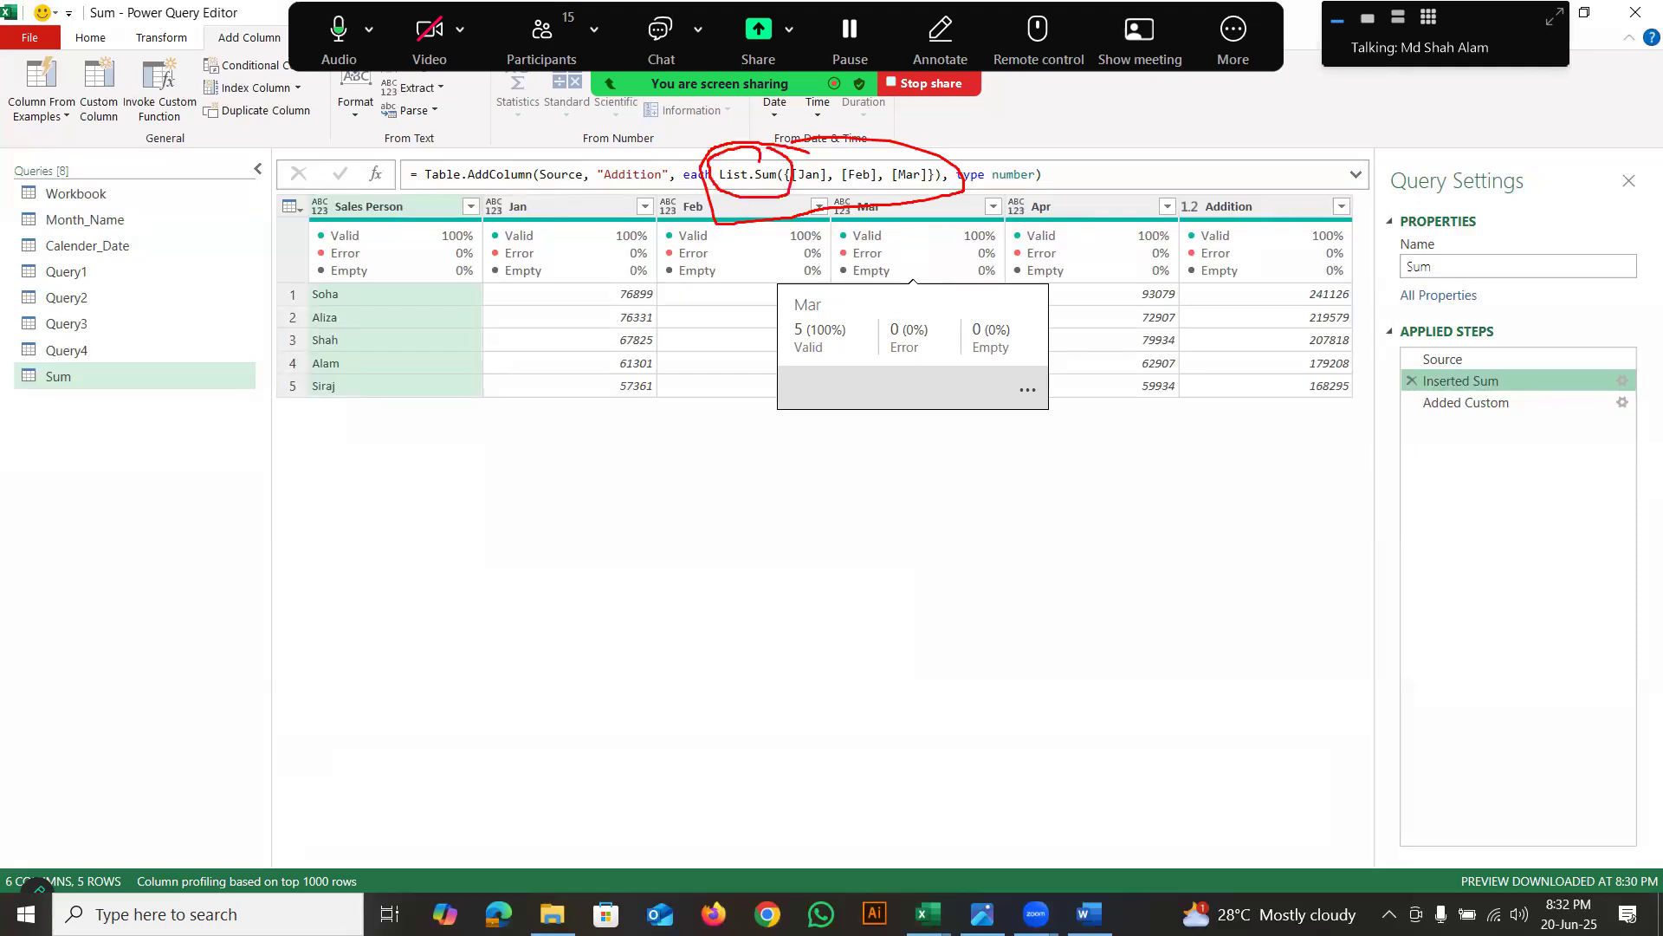
mouse_move(922, 160)
left_mouse_down()
mouse_move(856, 150)
mouse_move(912, 195)
mouse_move(916, 164)
left_mouse_up()
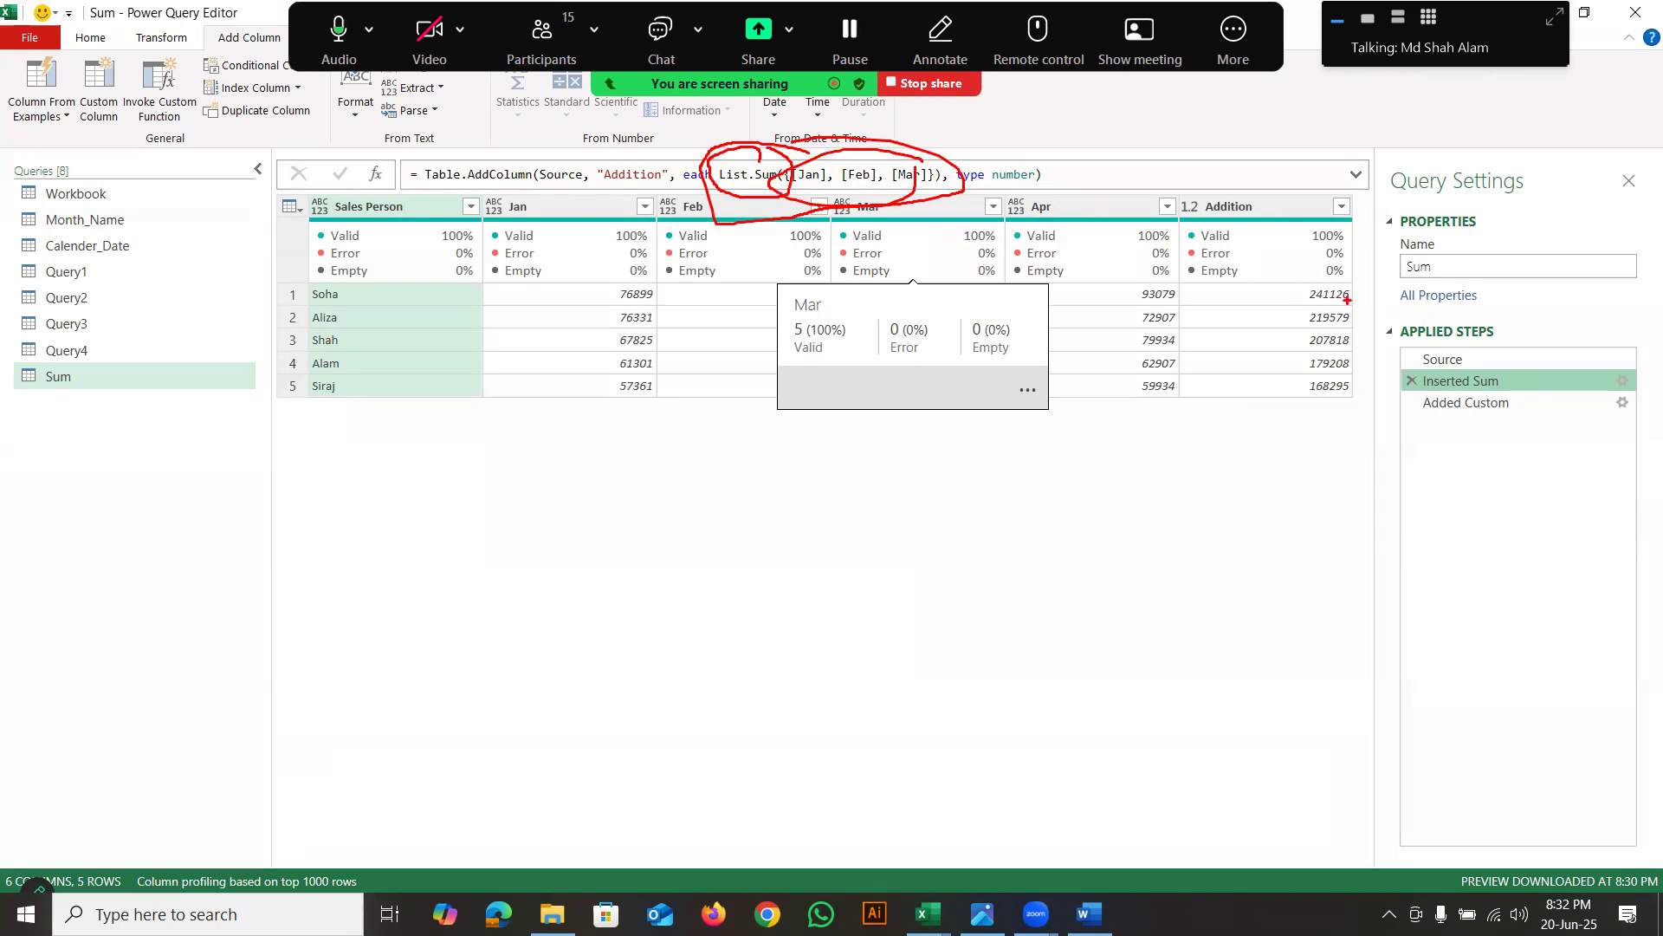
key("Escape")
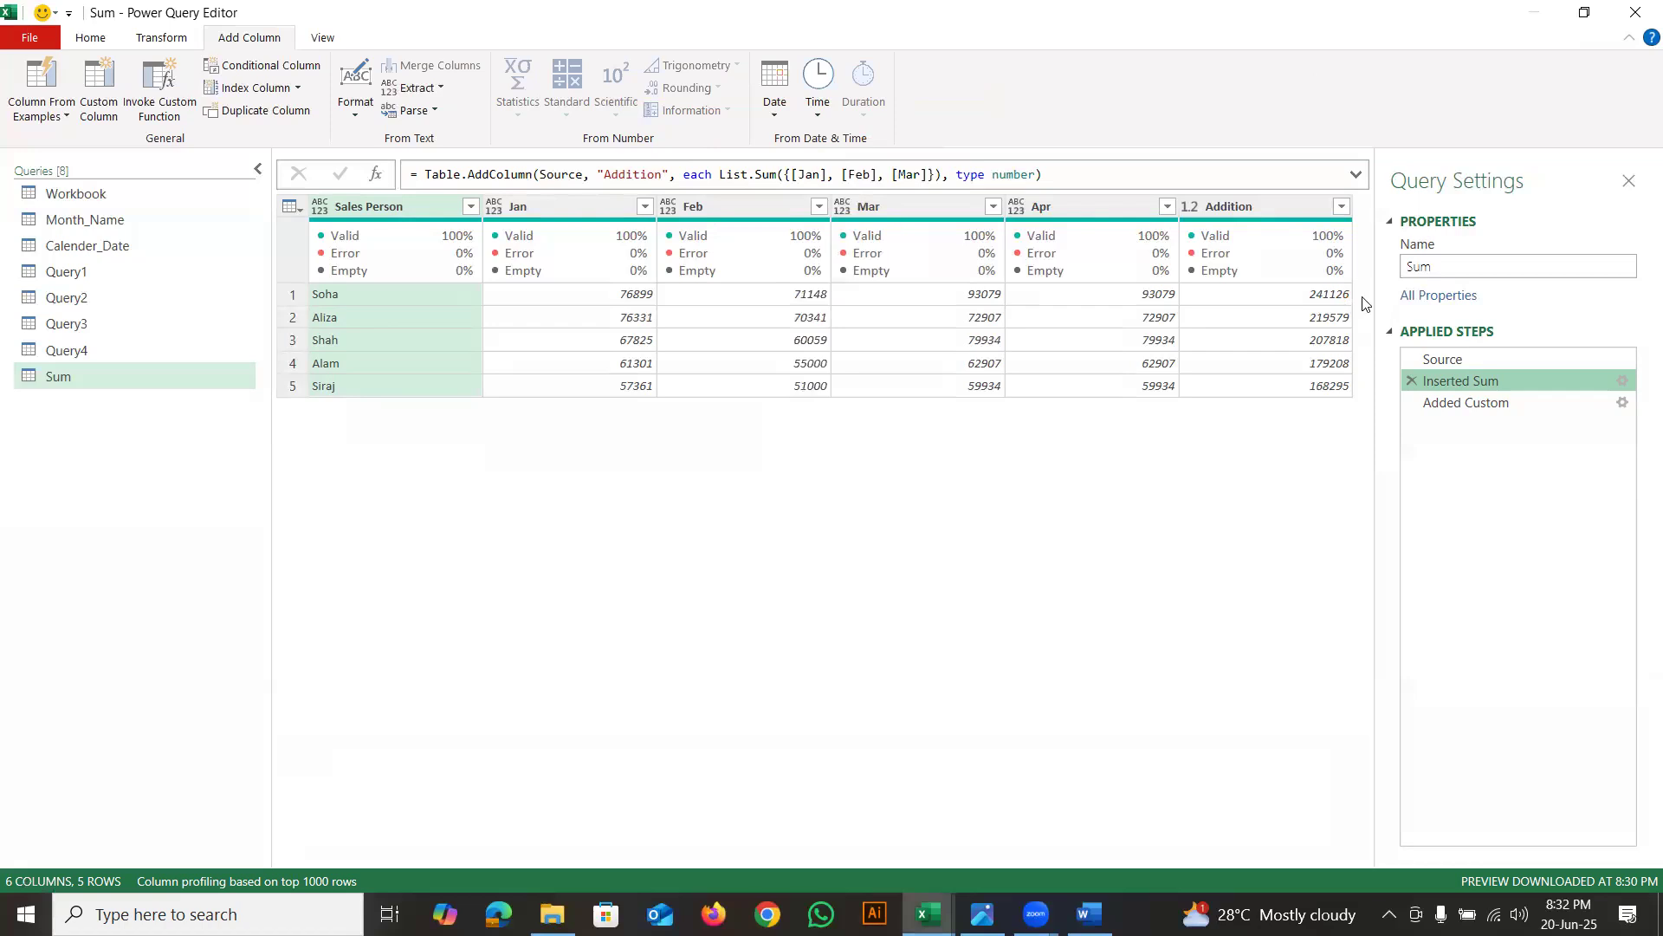
Open the Added Custom step's custom column formula for editing
left_click(1473, 404)
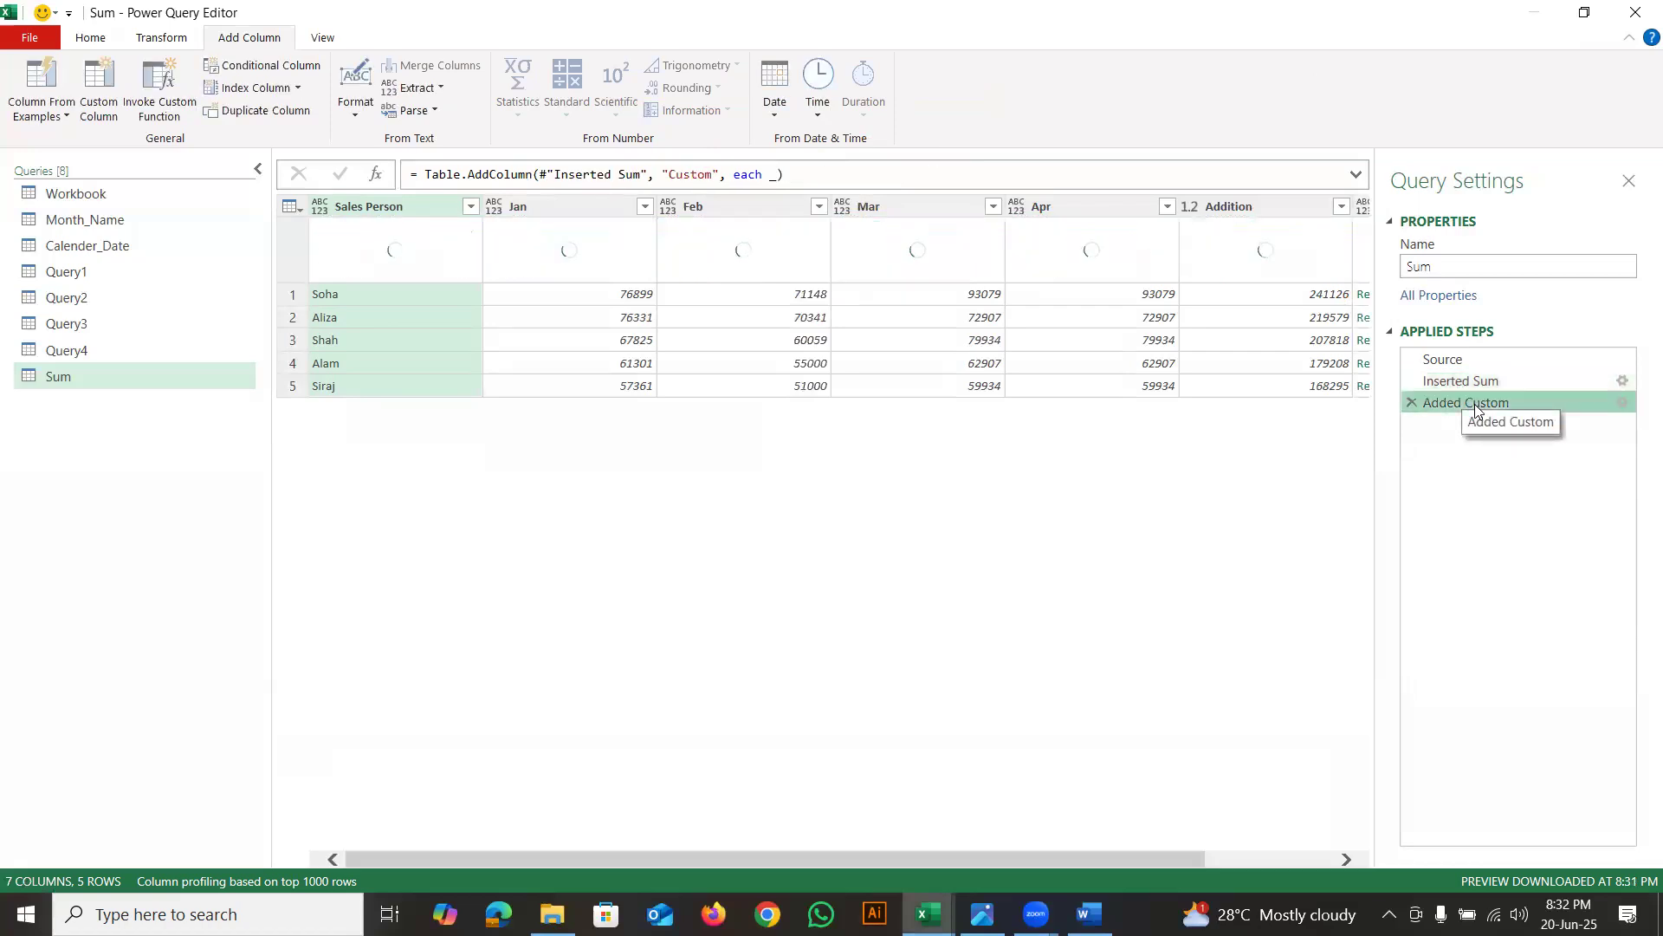
left_click(1622, 402)
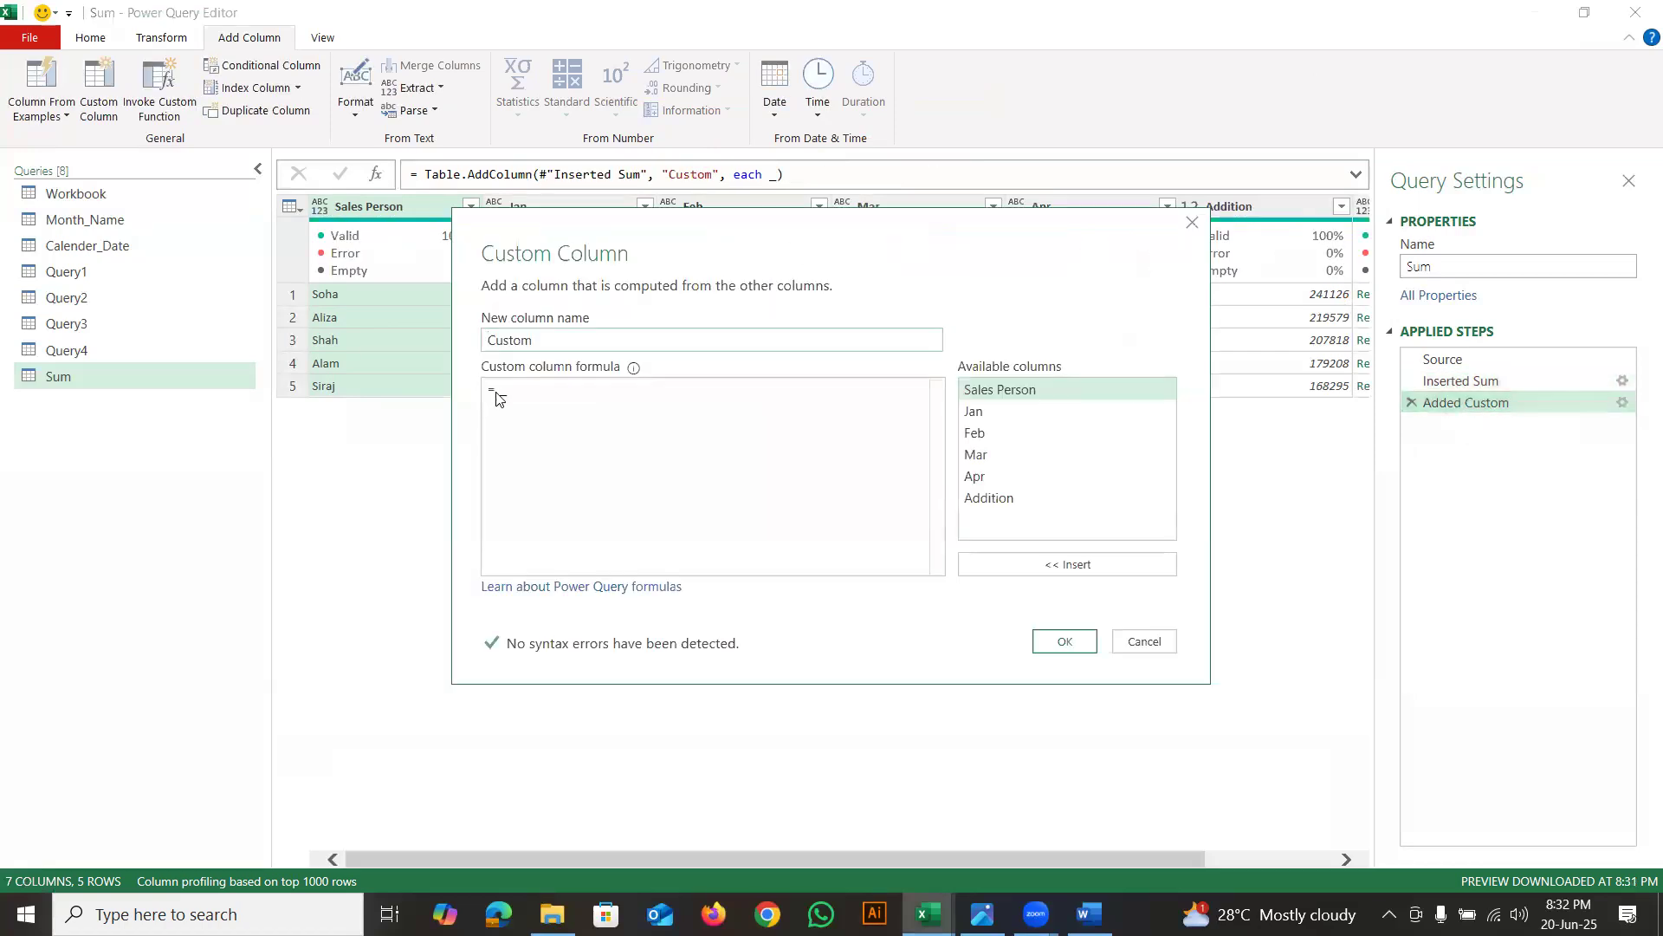
left_click(502, 392)
type("lis")
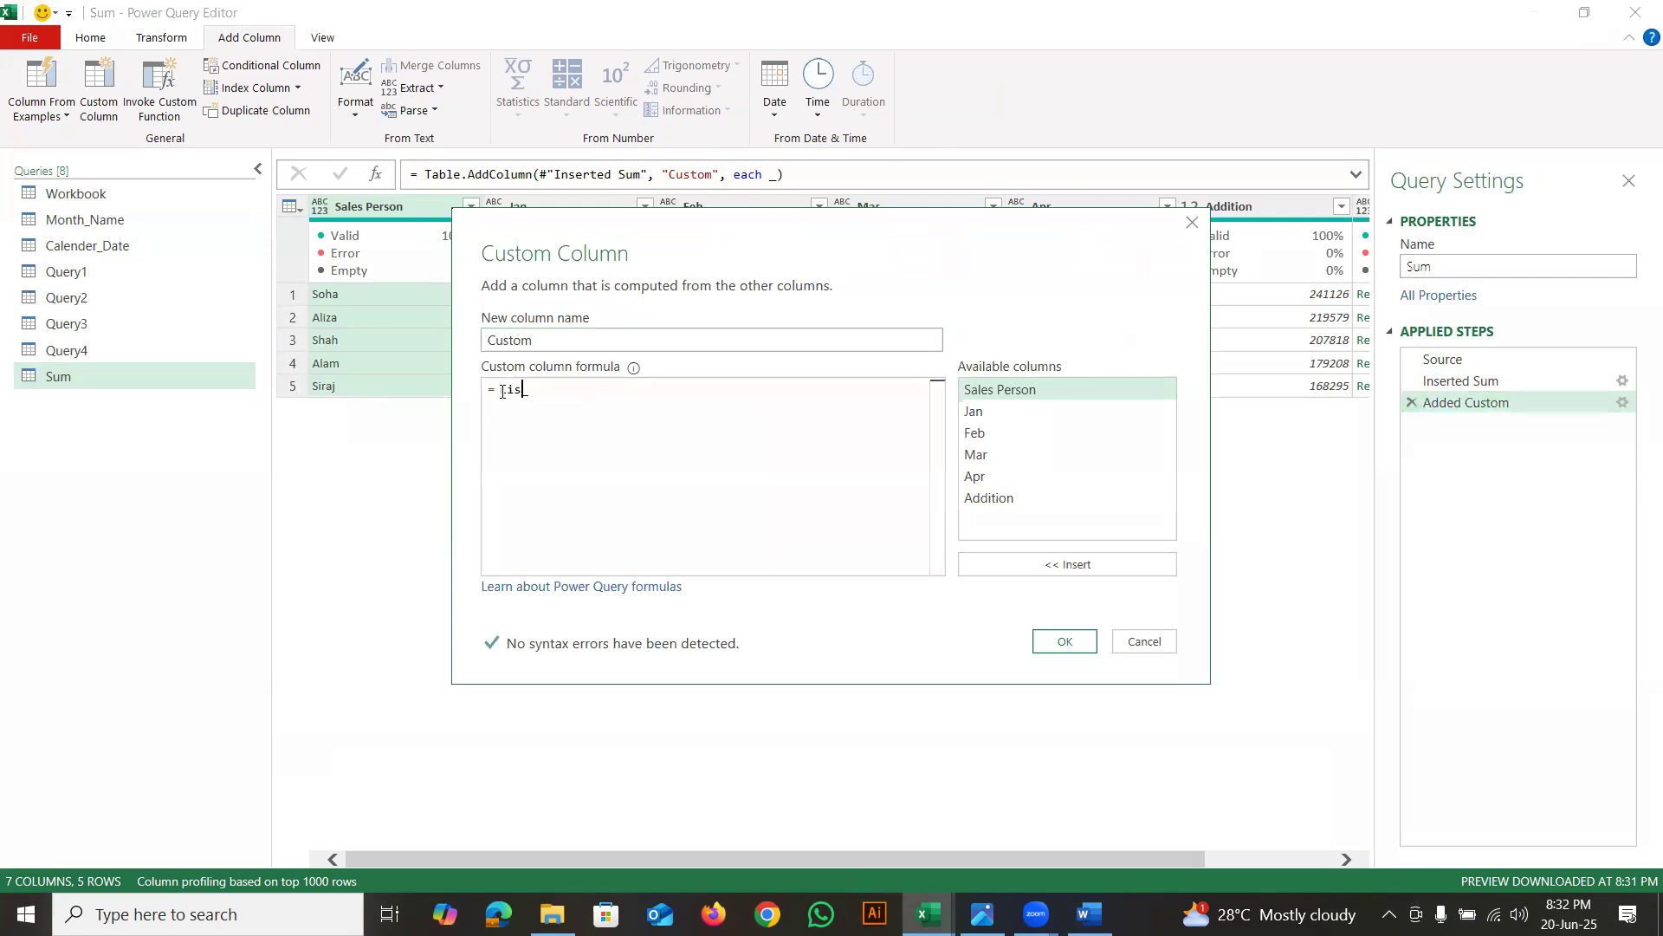
type("t.From")
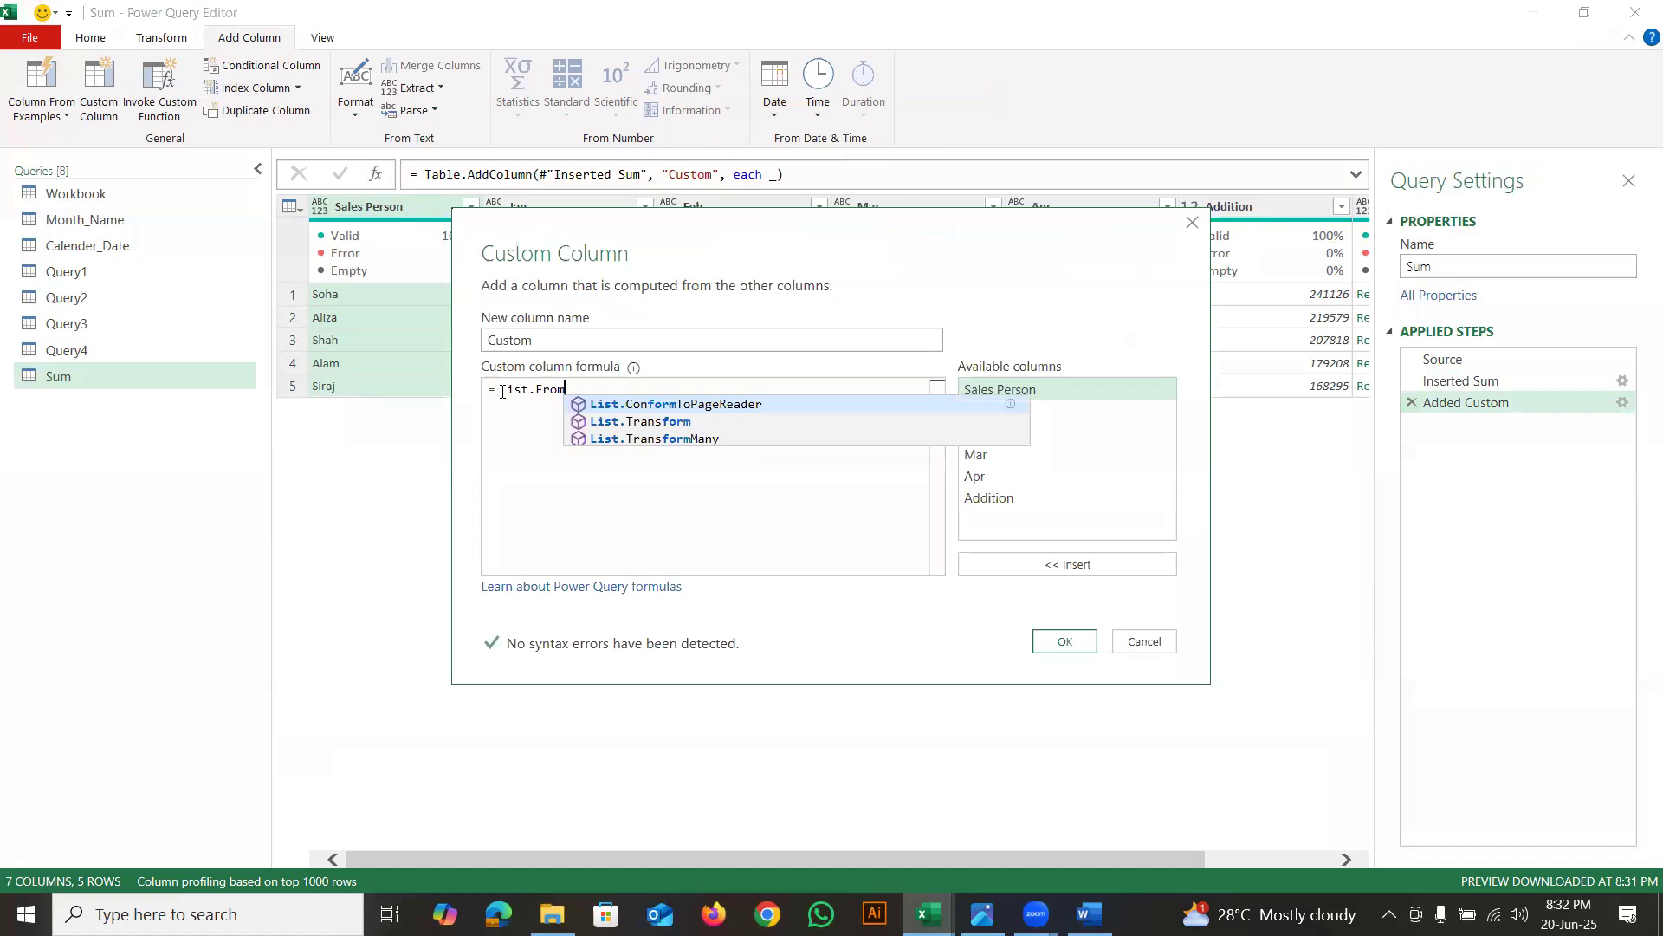
key("BackSpace")
key("BackSpace")
key("BackSpace")
key("BackSpace")
key("BackSpace")
key("BackSpace")
key("BackSpace")
key("BackSpace")
key("BackSpace")
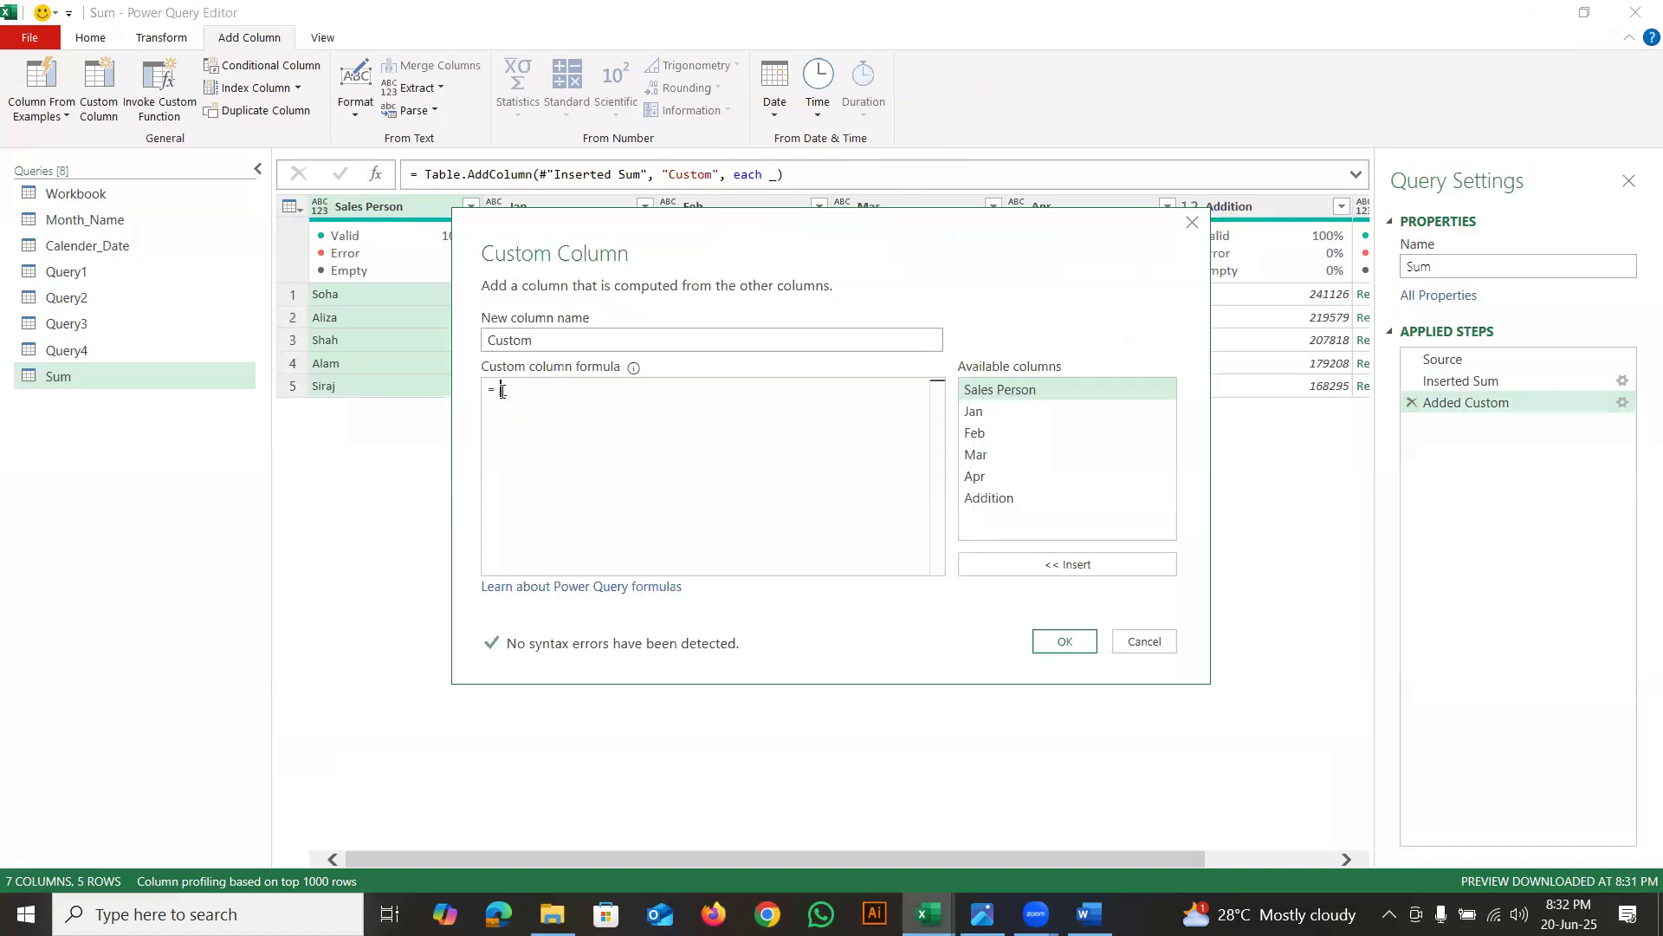
type("List.From")
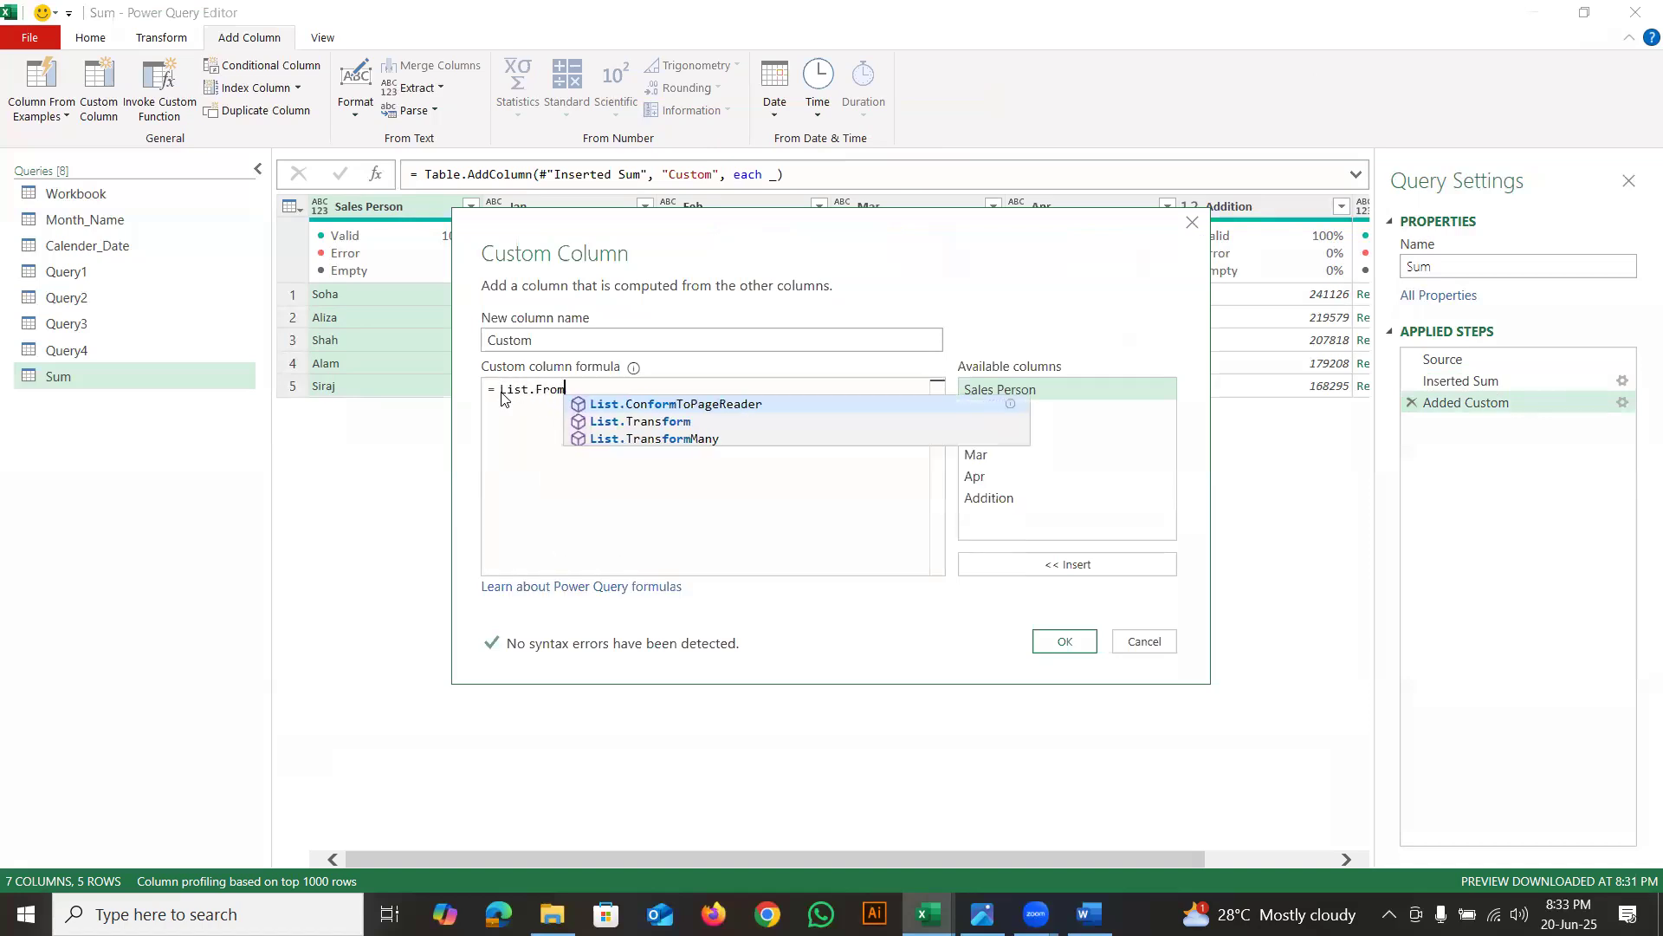
key("BackSpace")
key("BackSpace")
key("BackSpace")
key("BackSpace")
key("BackSpace")
key("BackSpace")
key("BackSpace")
key("BackSpace")
key("BackSpace")
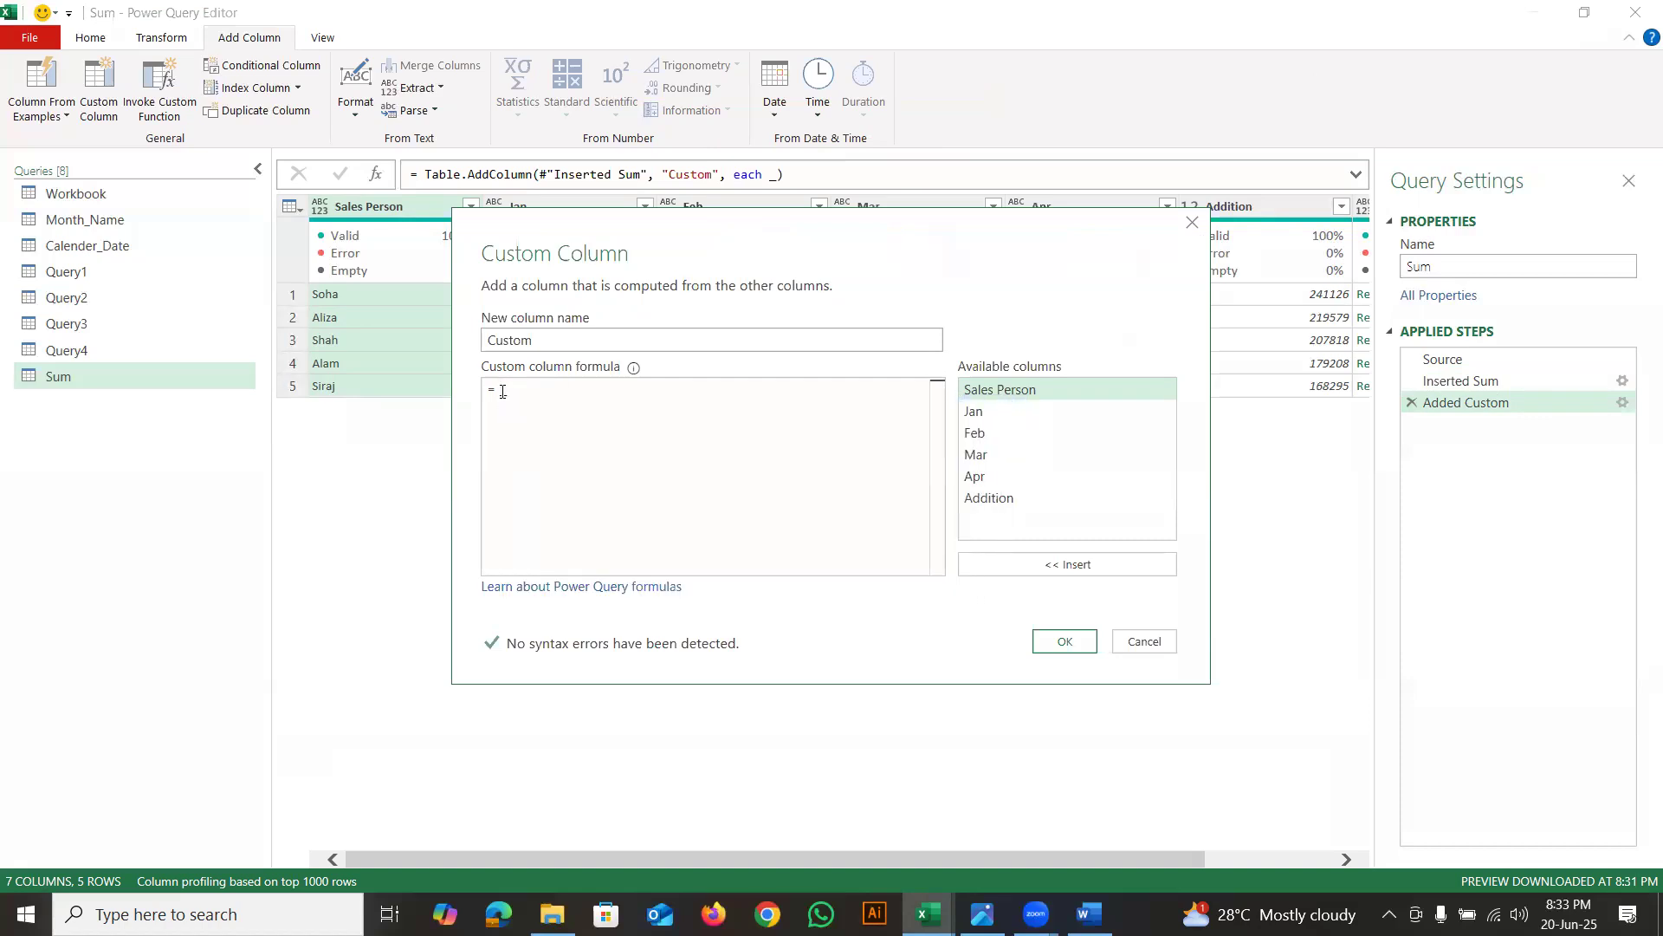
Set the custom column formula to Record.ToList(_) to convert each row's record into a list
type("Record.ToList")
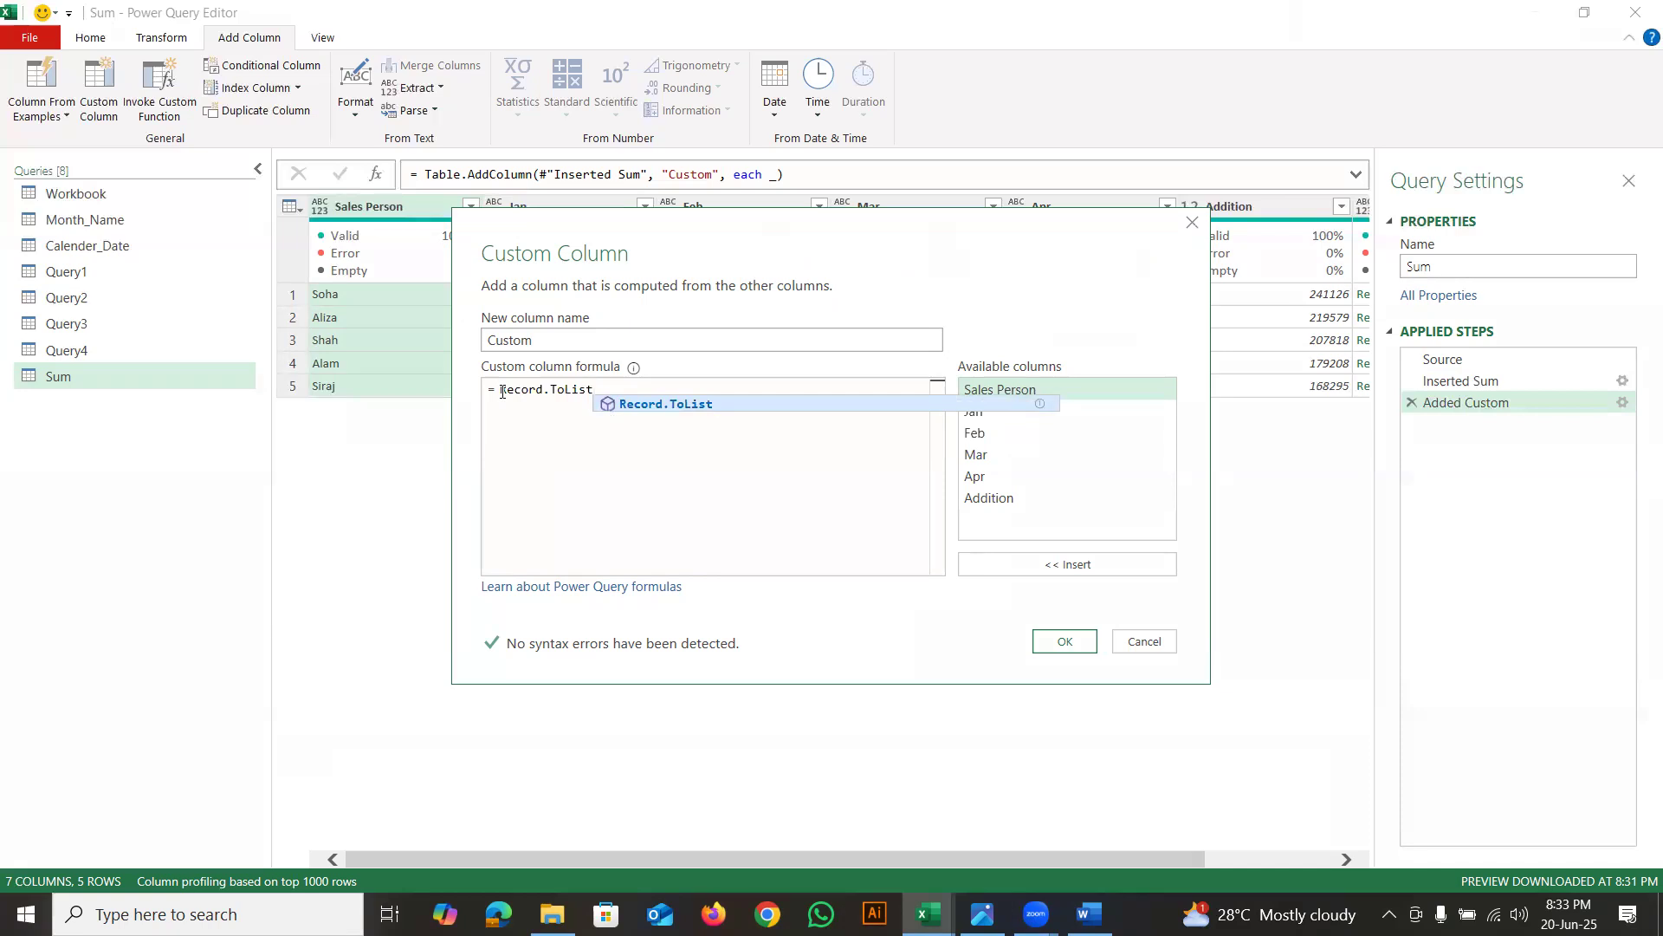
type("(")
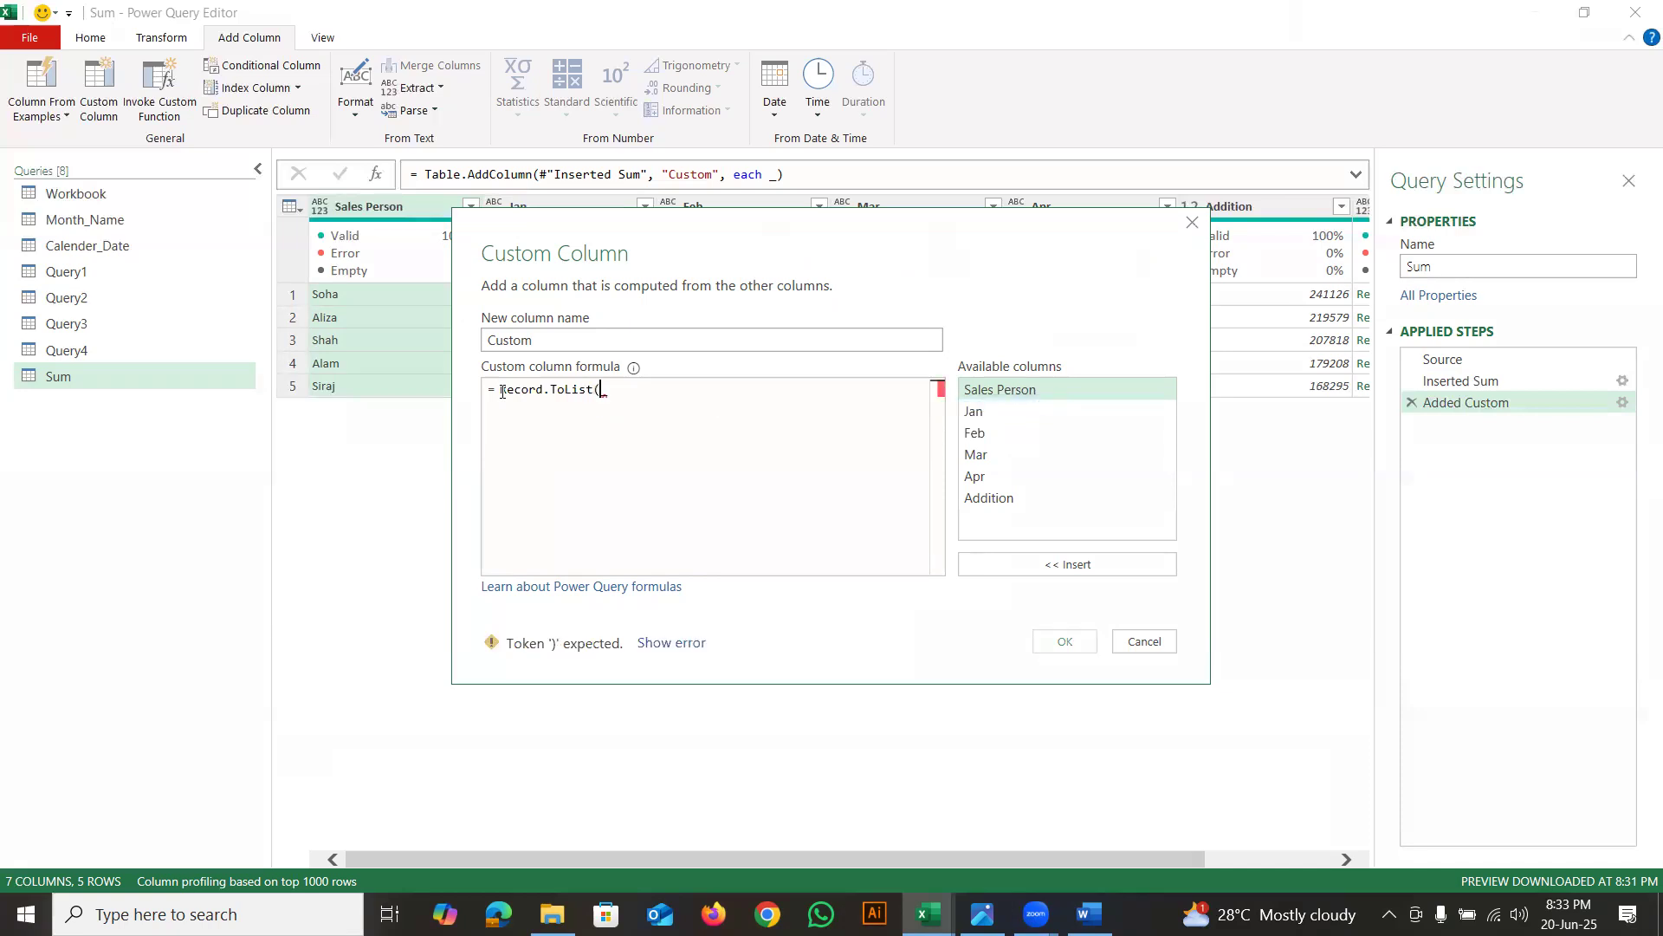
type("_)")
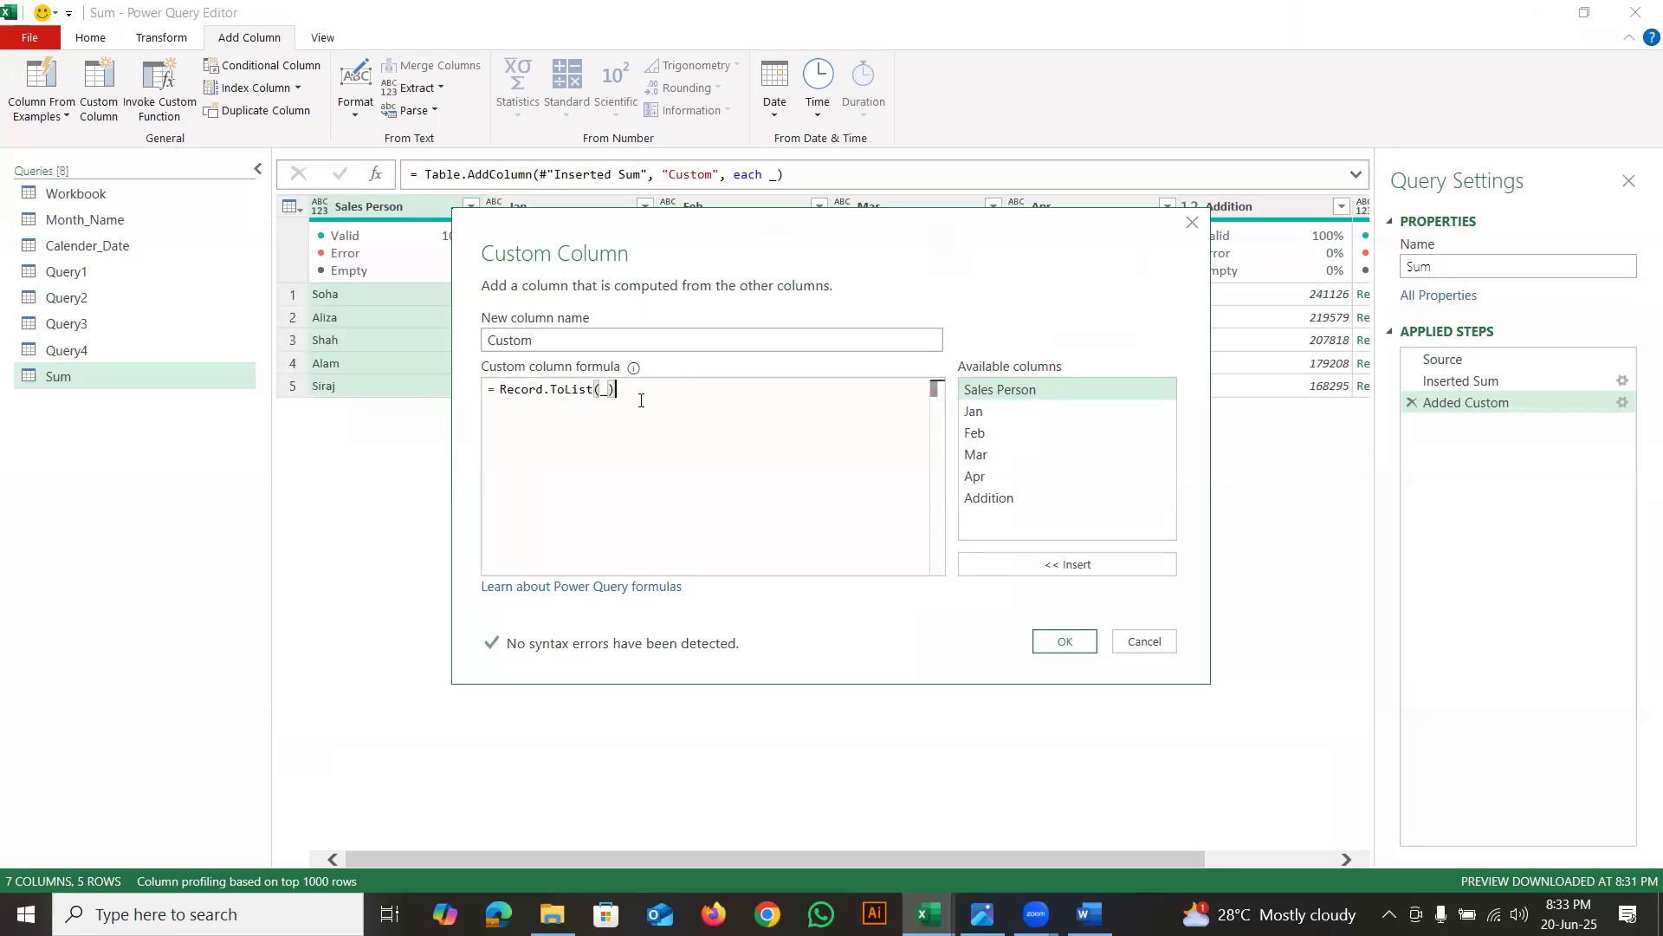
Create the Custom column with the formula Record.ToList(_), preview the first row's list and mark its items with temporary screen annotations
left_click(1064, 641)
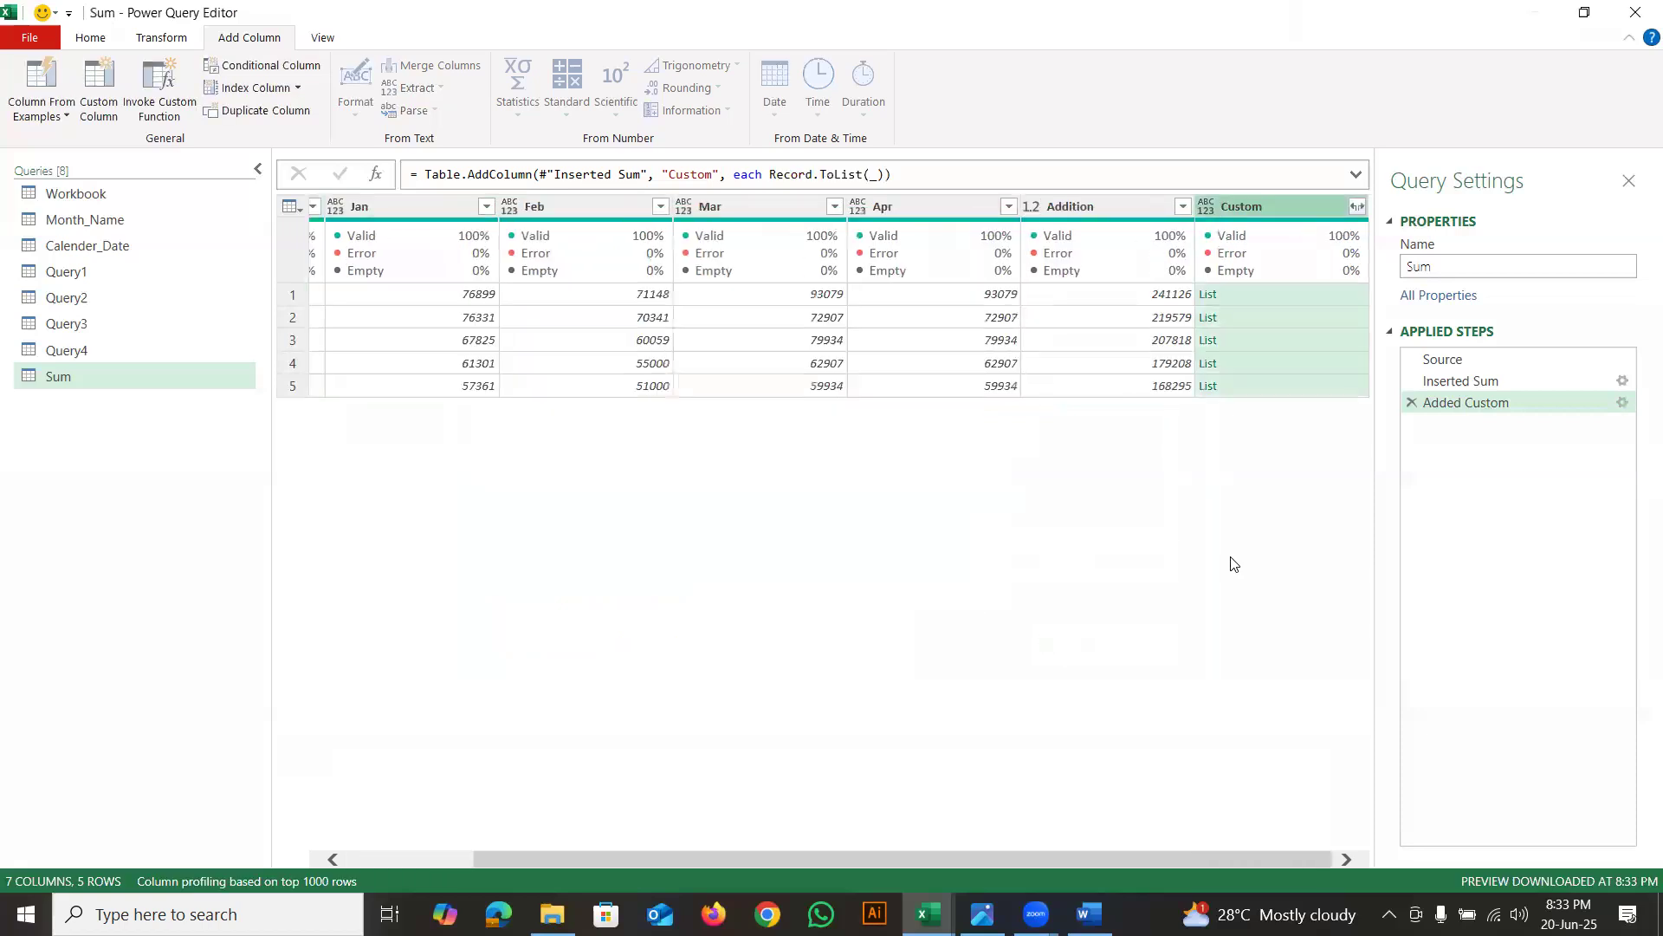
left_click(1292, 294)
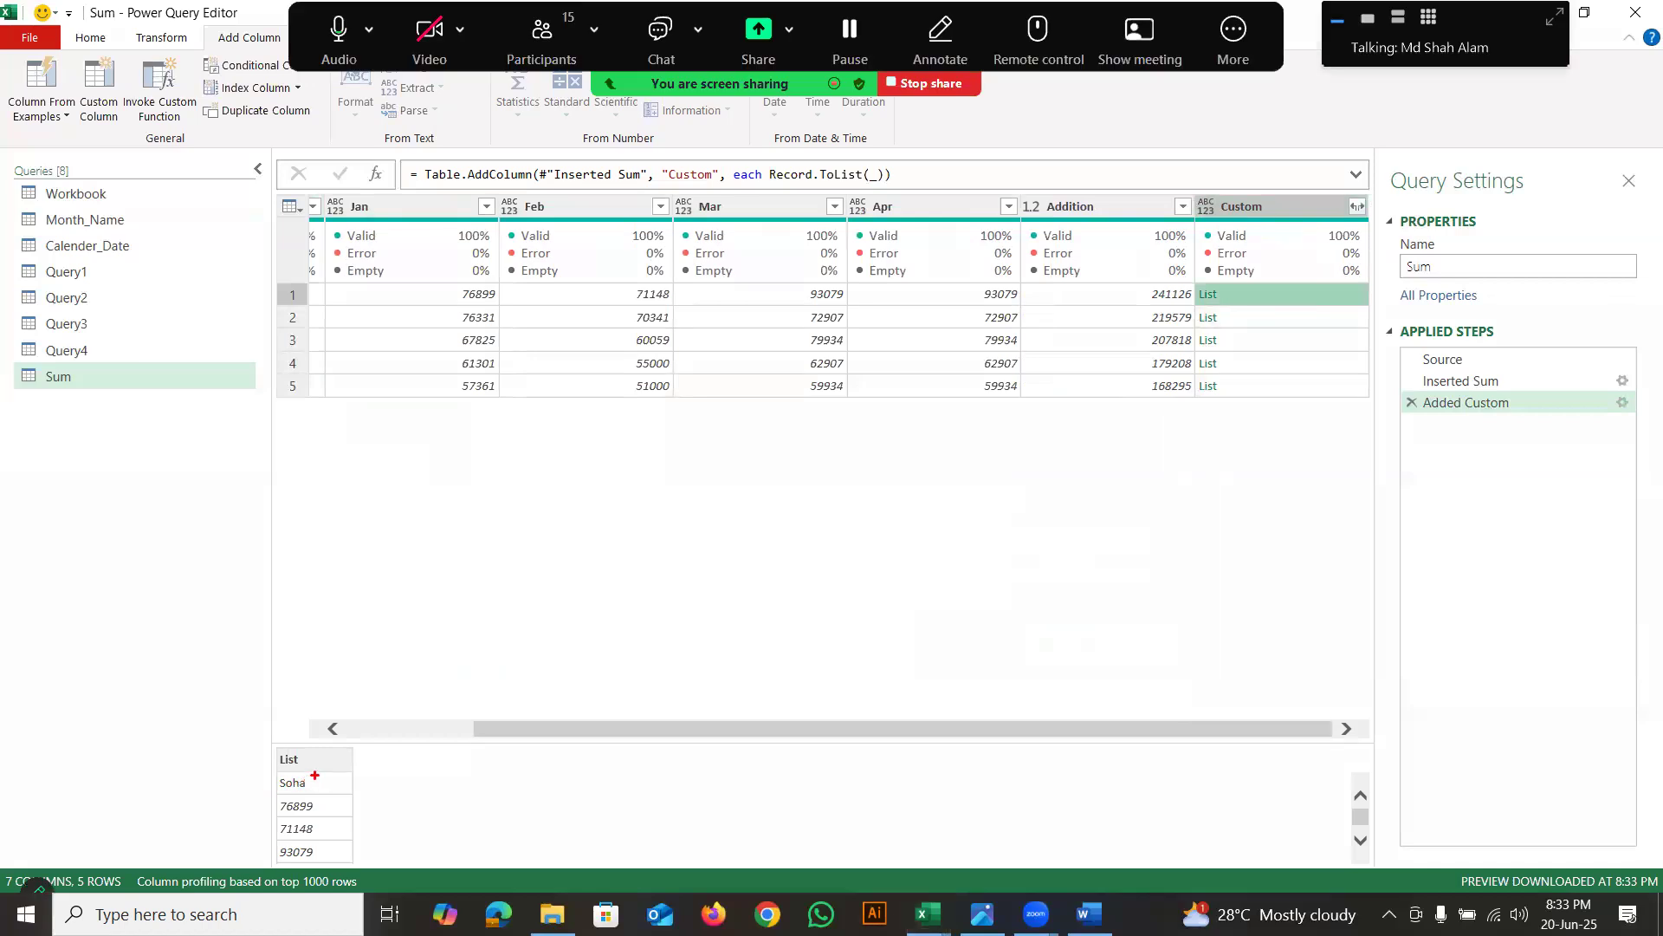
mouse_move(310, 771)
left_mouse_down()
mouse_move(274, 785)
mouse_move(306, 779)
mouse_move(313, 856)
left_mouse_up()
key("Escape")
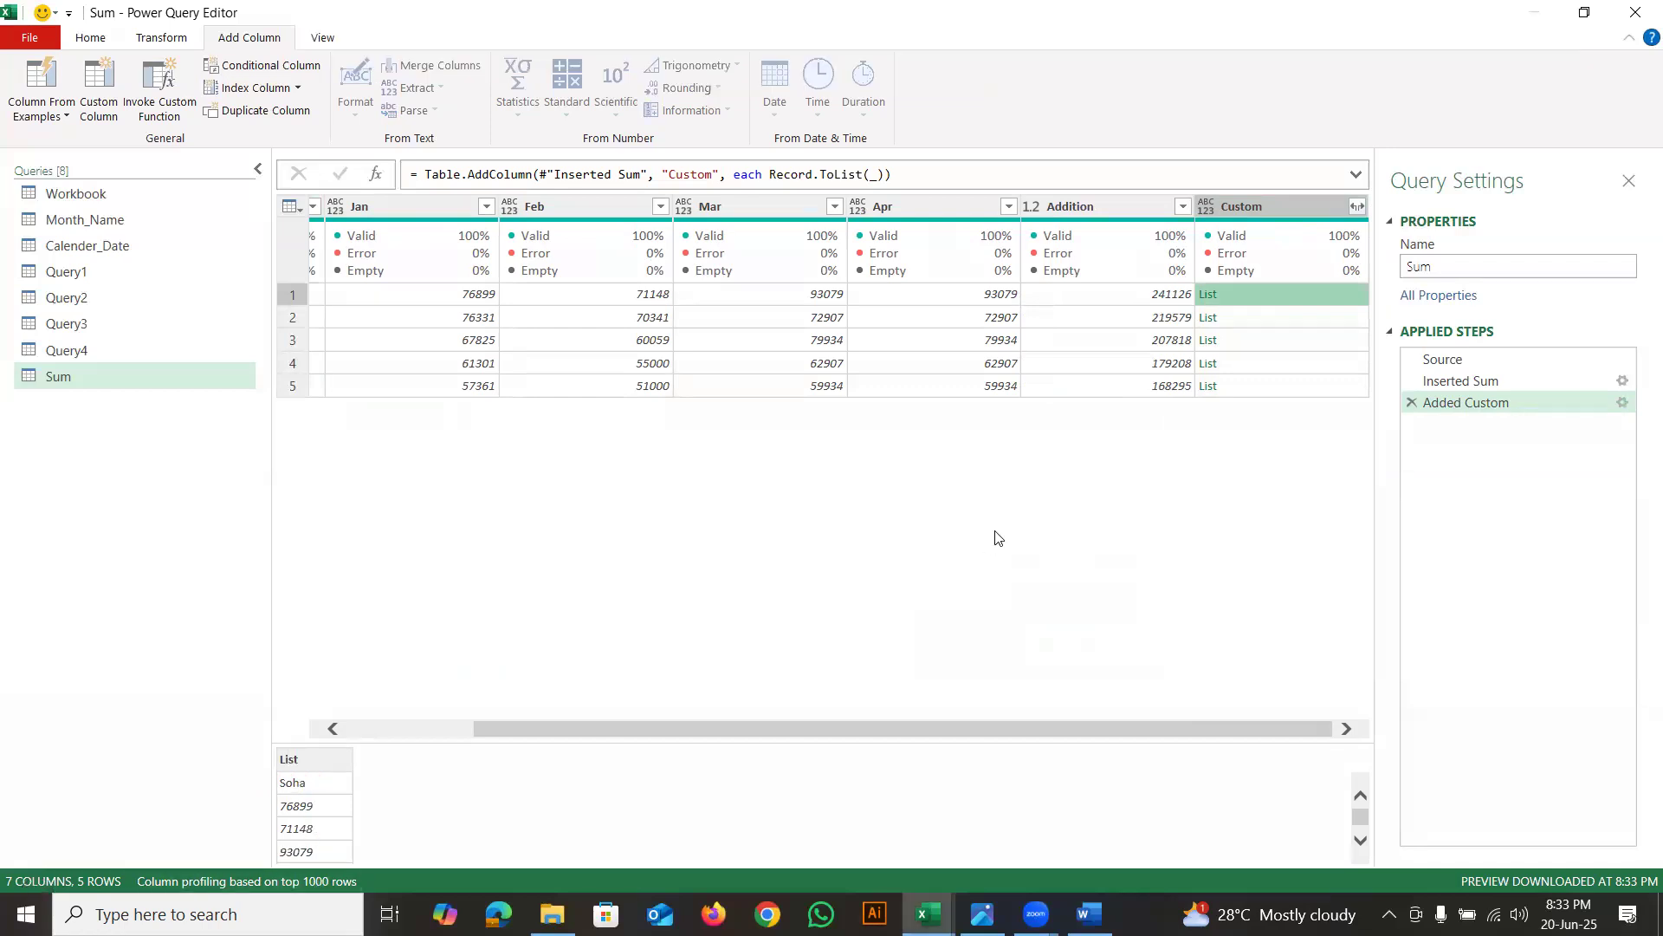
key("ctrl+2")
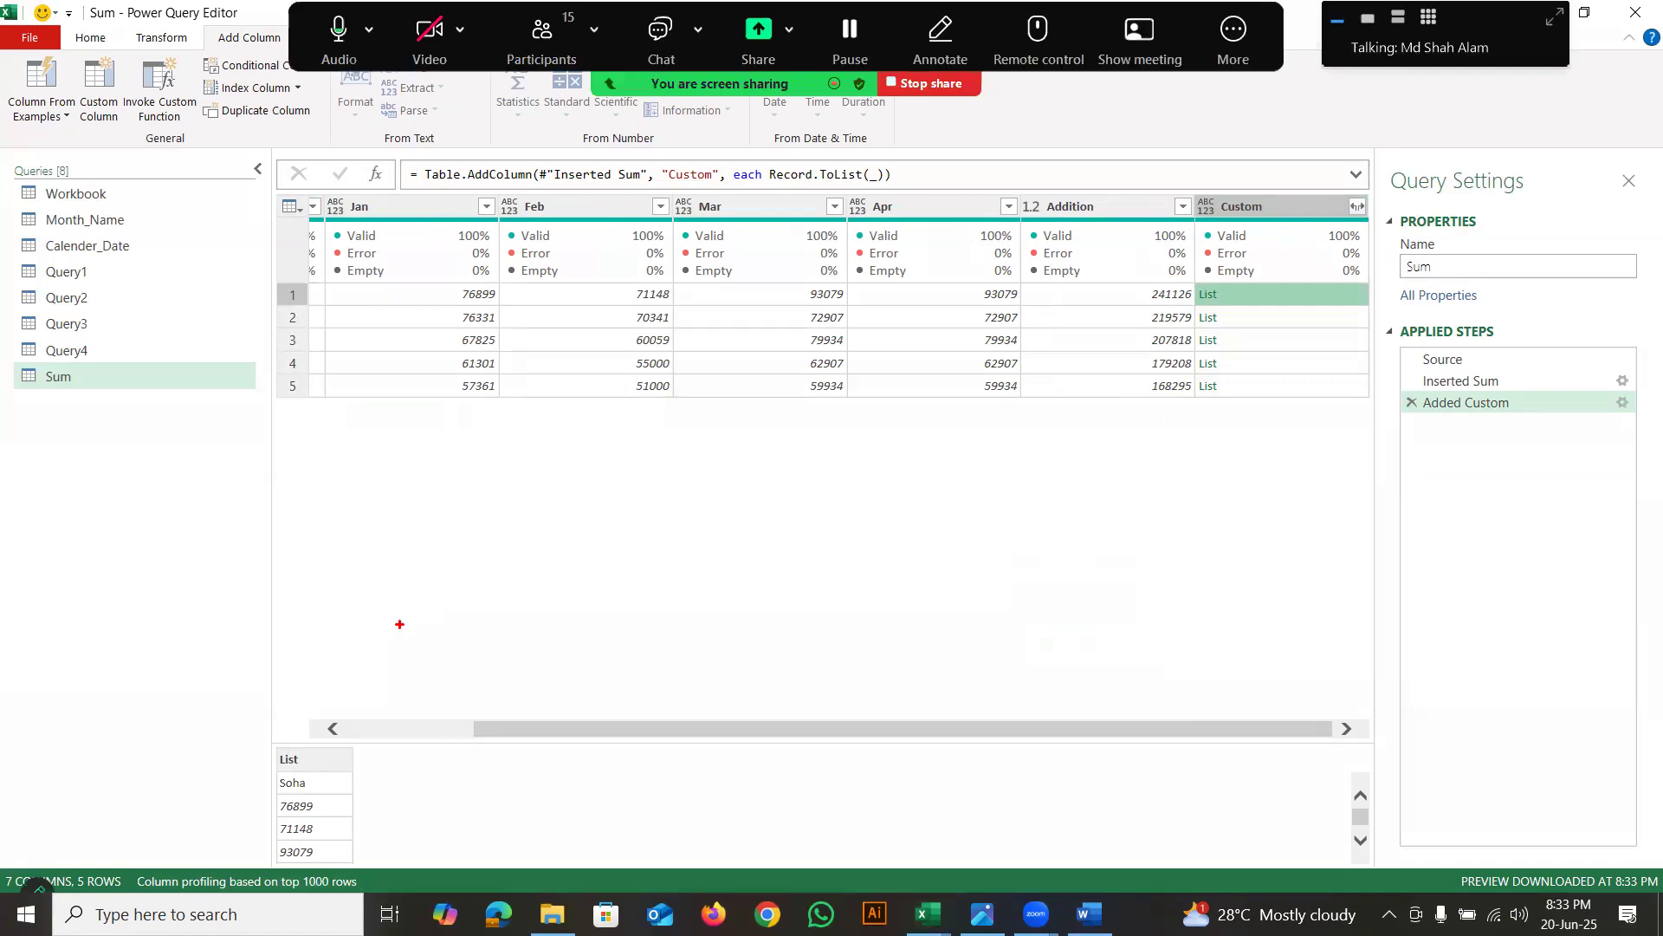
mouse_move(322, 795)
left_mouse_down()
mouse_move(290, 811)
mouse_move(312, 856)
mouse_move(298, 763)
mouse_move(258, 780)
mouse_move(411, 645)
left_mouse_up()
key("Escape")
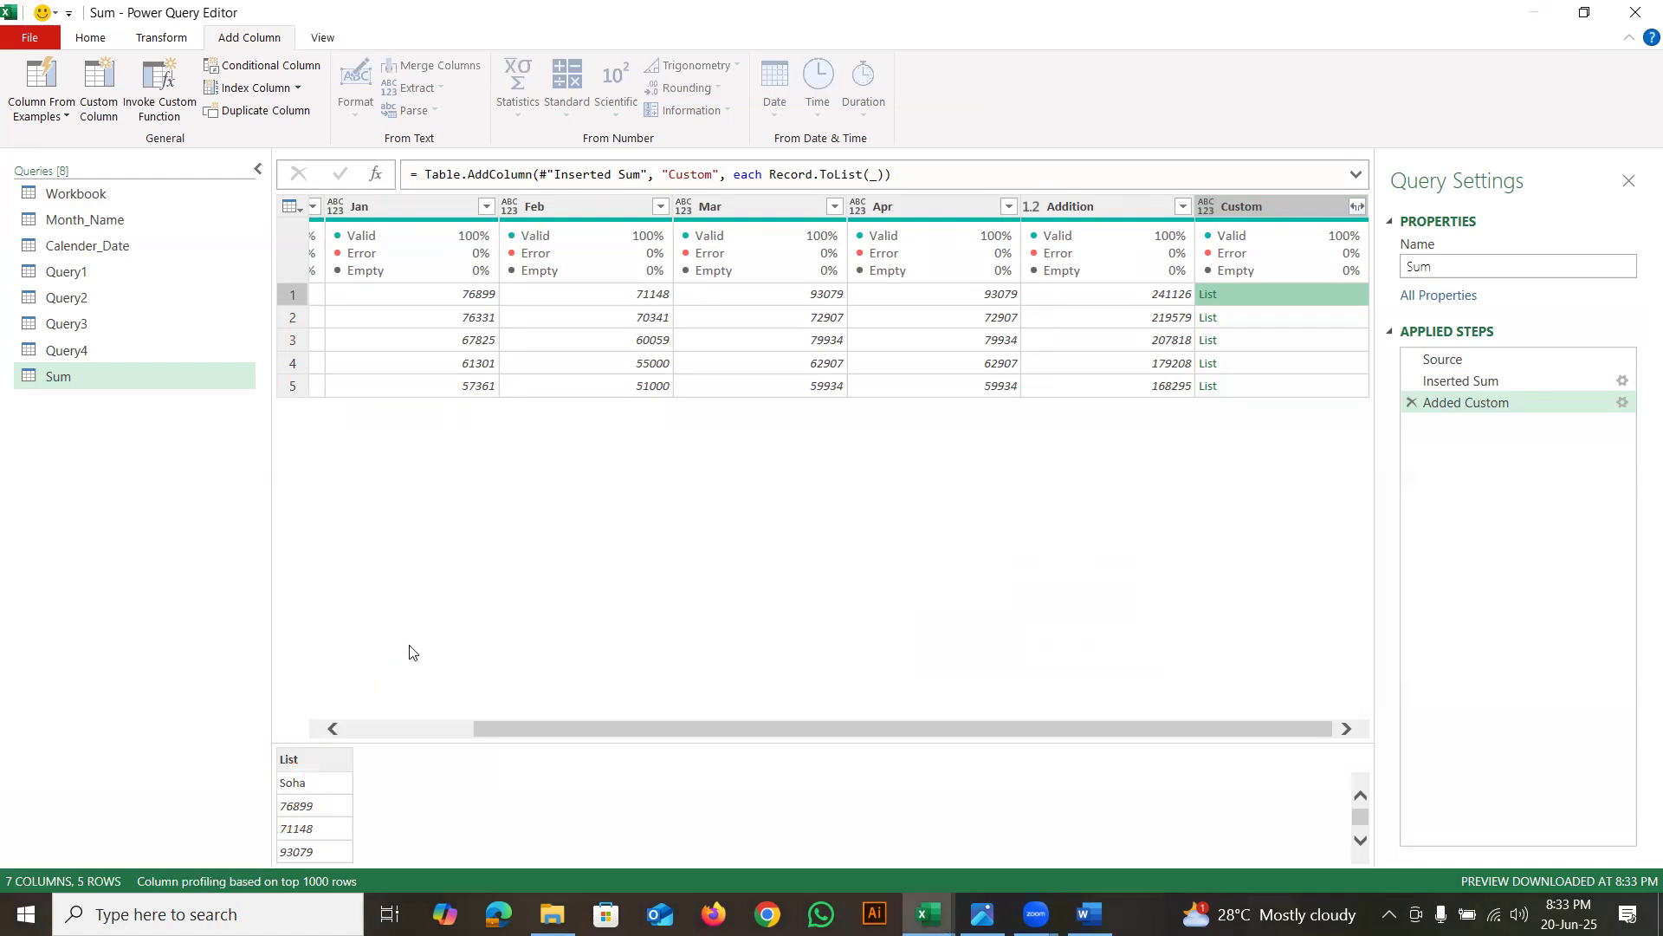
Edit the Custom column formula to List.Skip(Record.ToList(_),1) to drop the first item, and preview the first row's list
left_click(1623, 404)
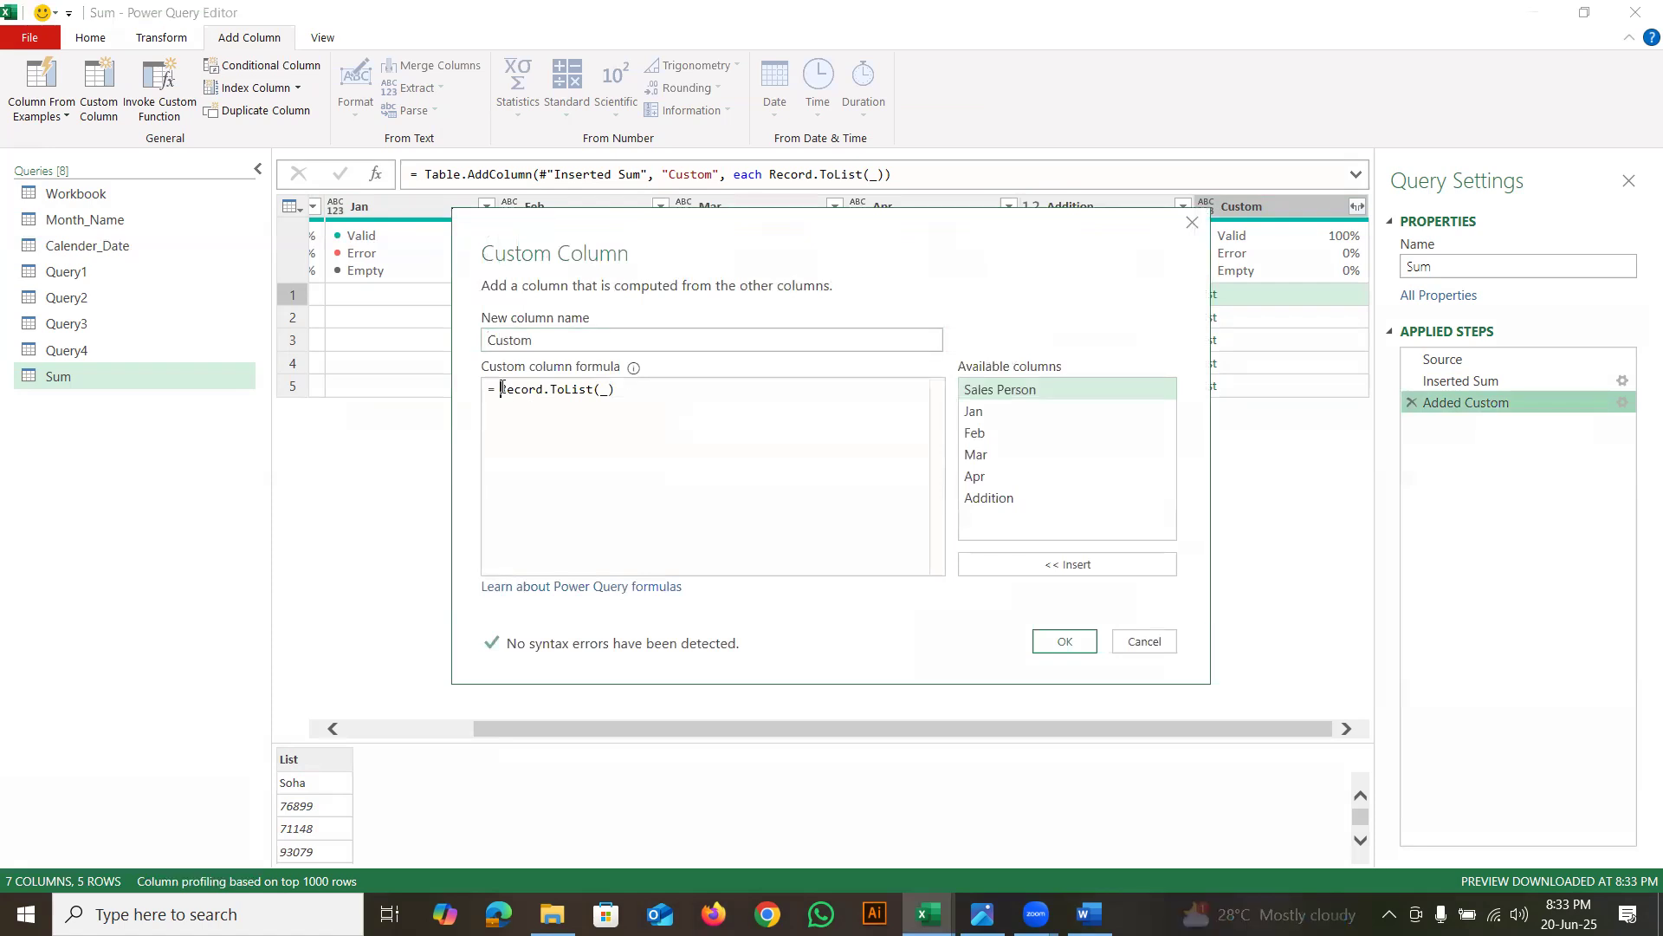
left_click(501, 389)
key("Return")
left_click(523, 390)
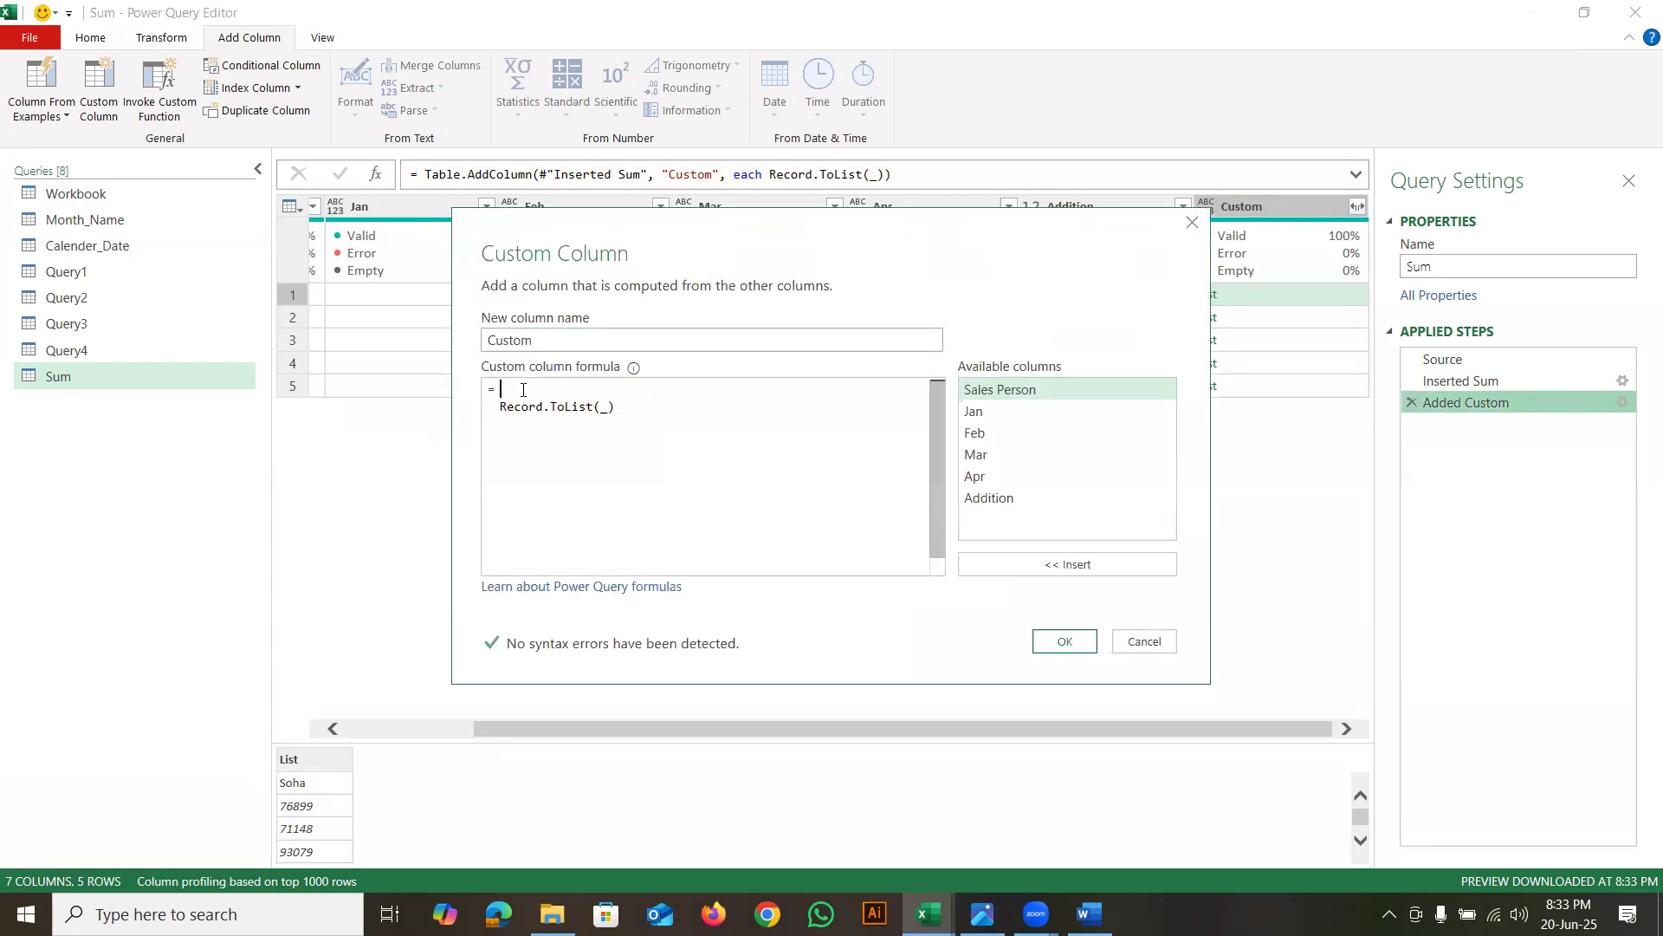
type("L")
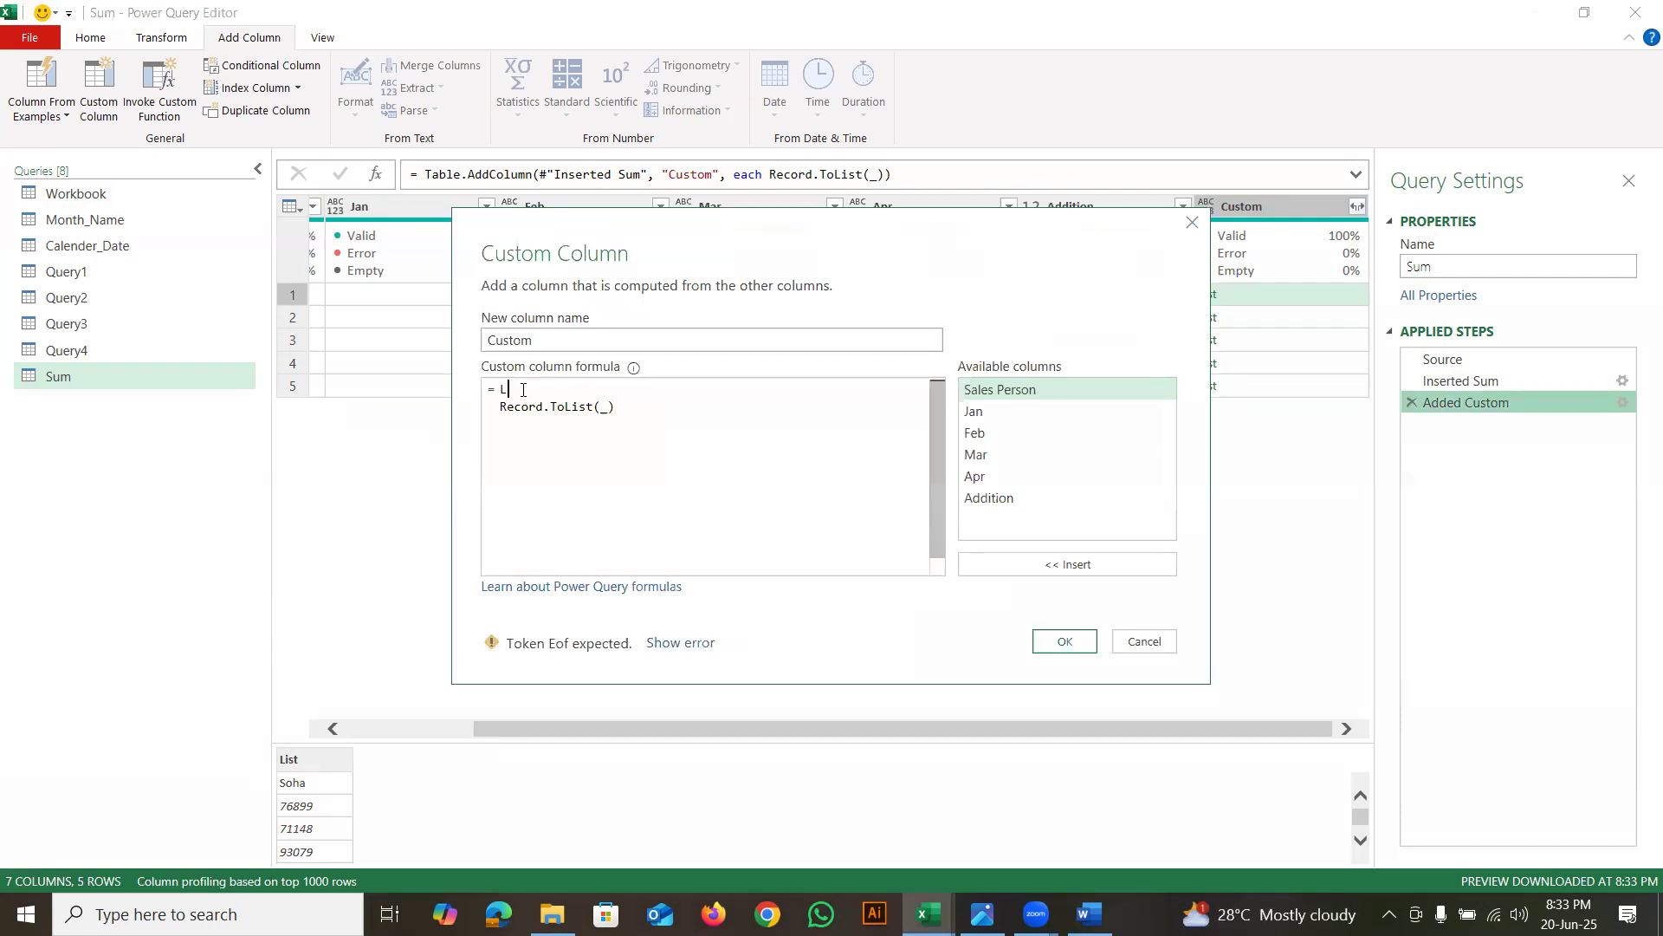
type("ist.Skip")
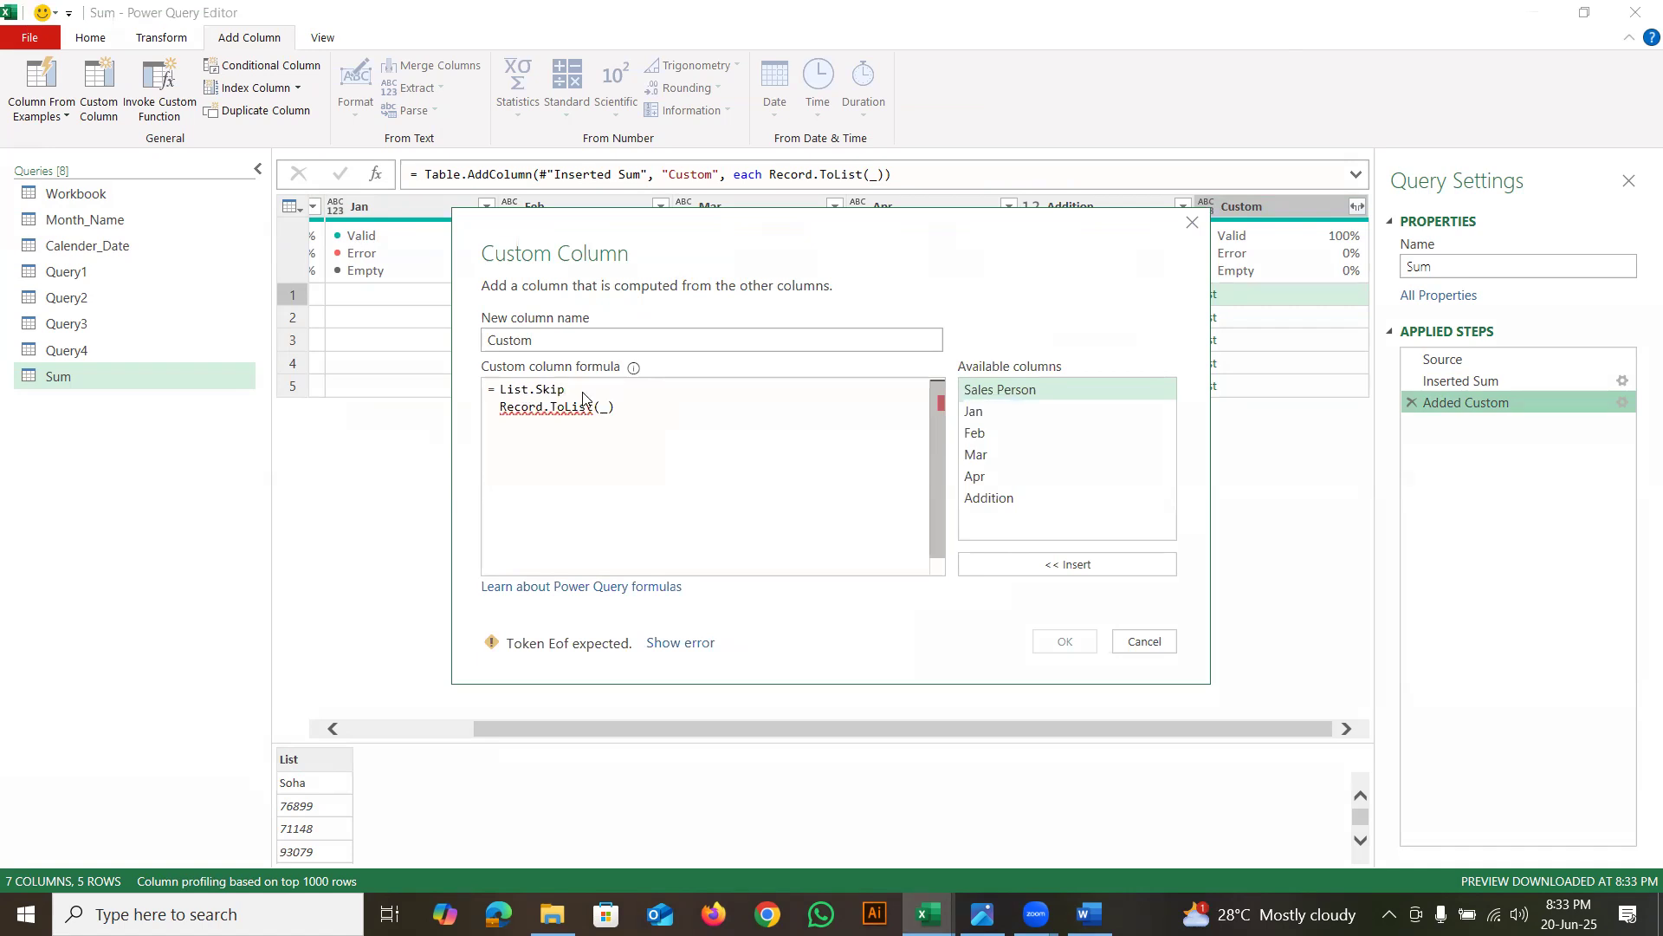
type("(")
type(",1")
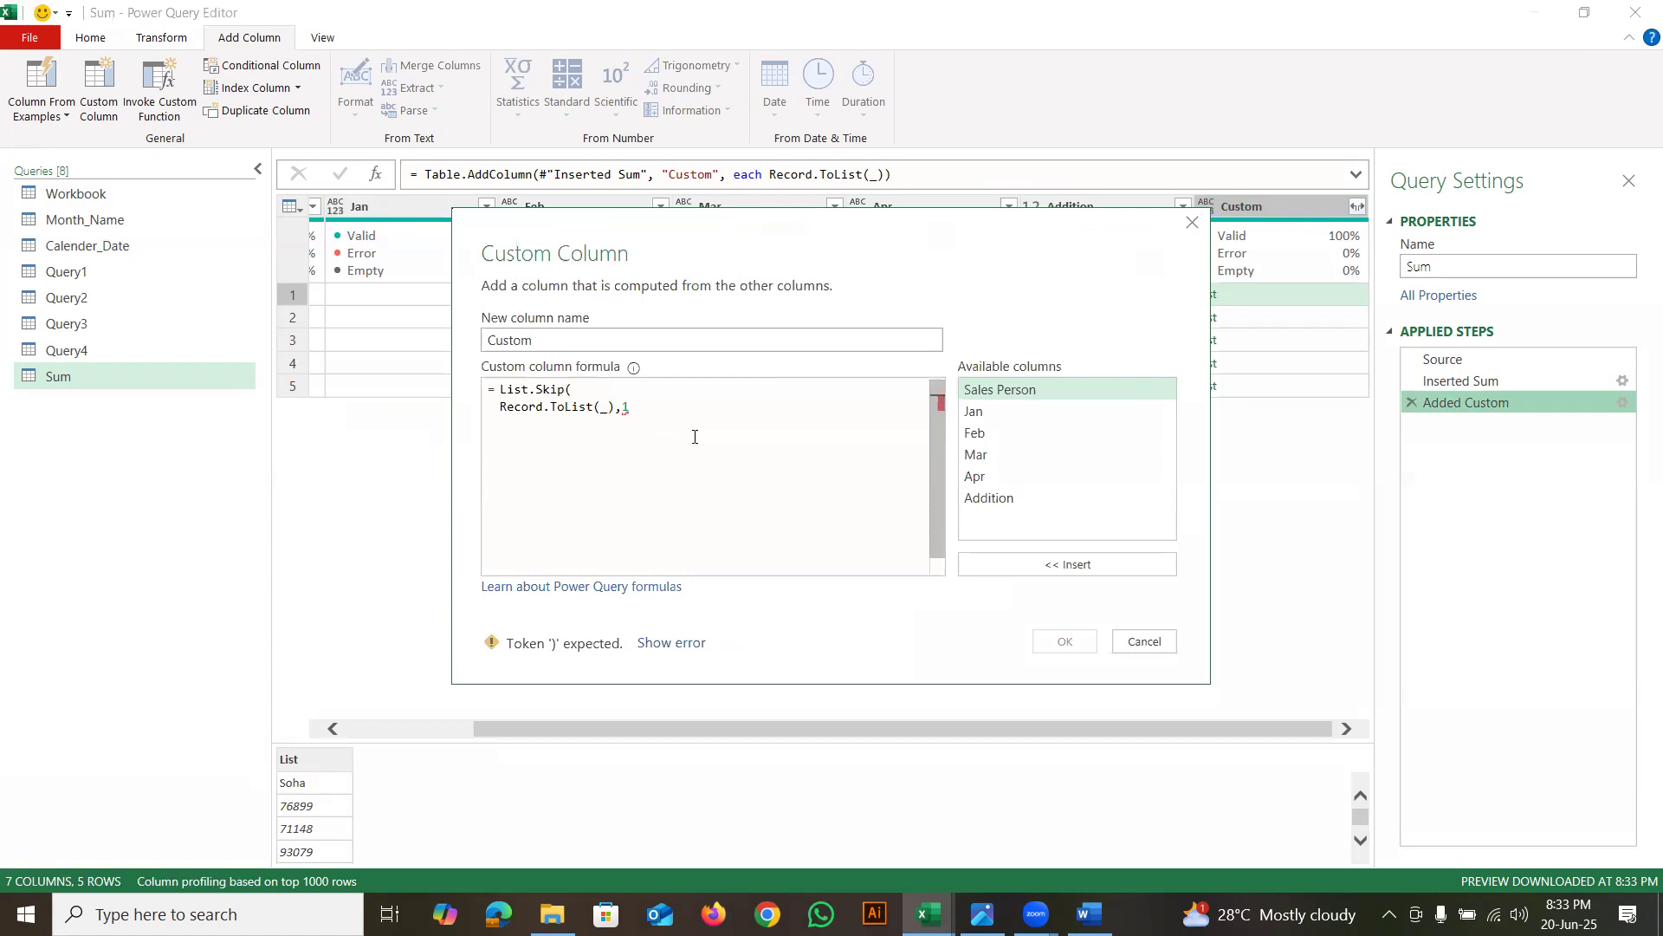
type(")")
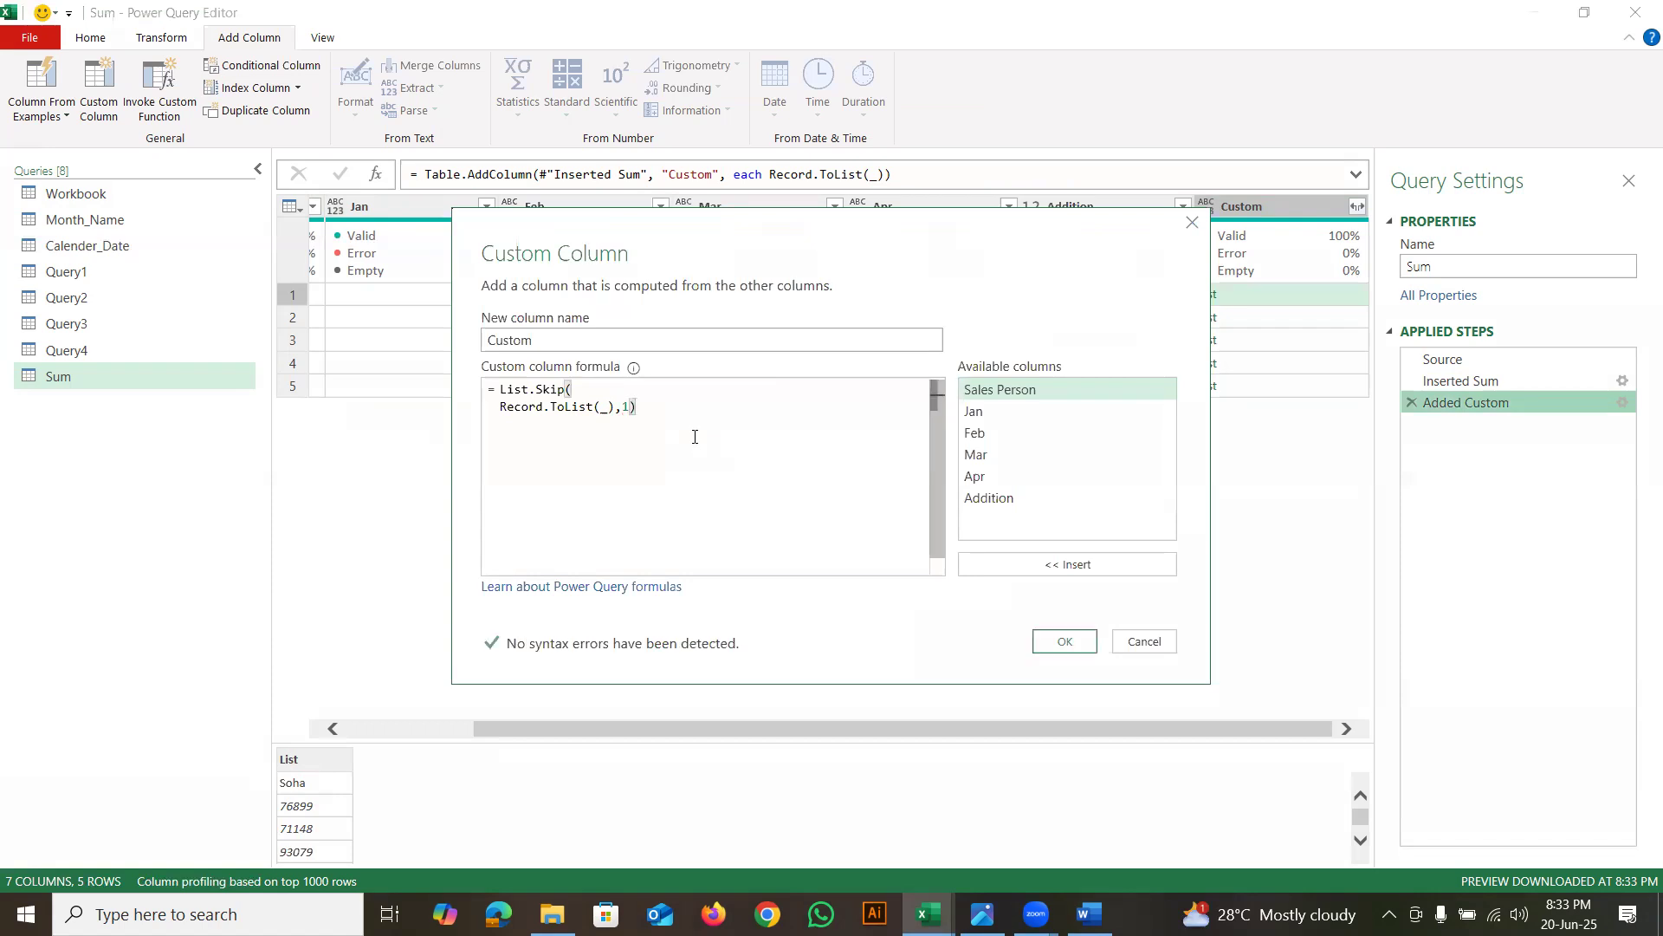
left_click(1064, 641)
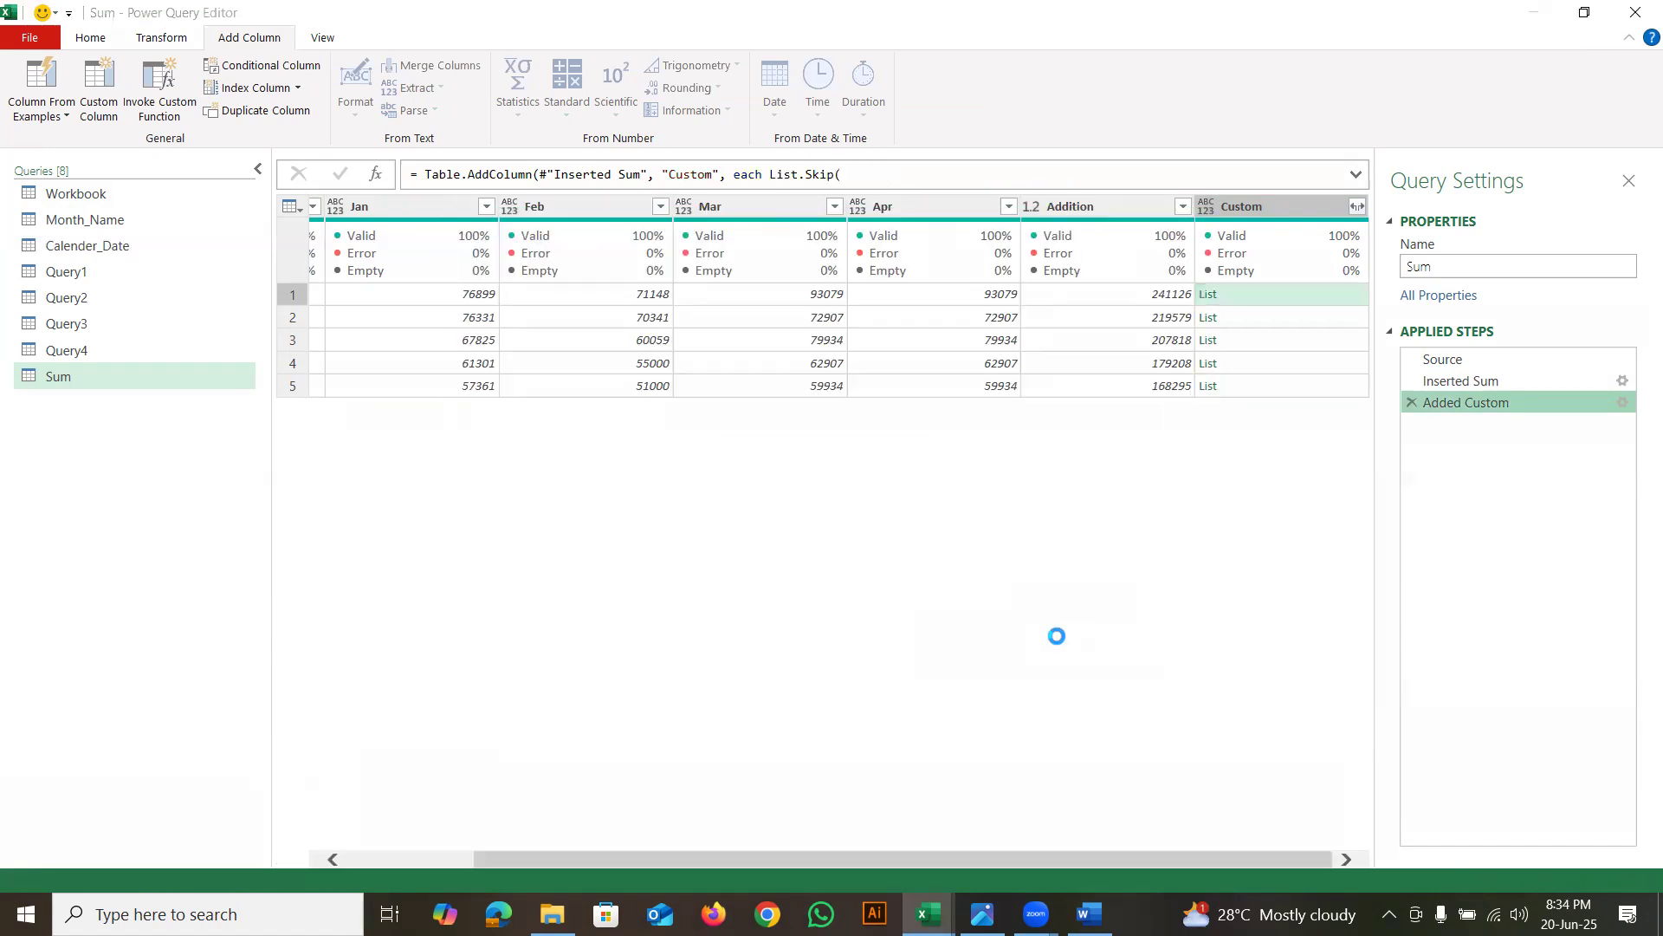
left_click(1286, 294)
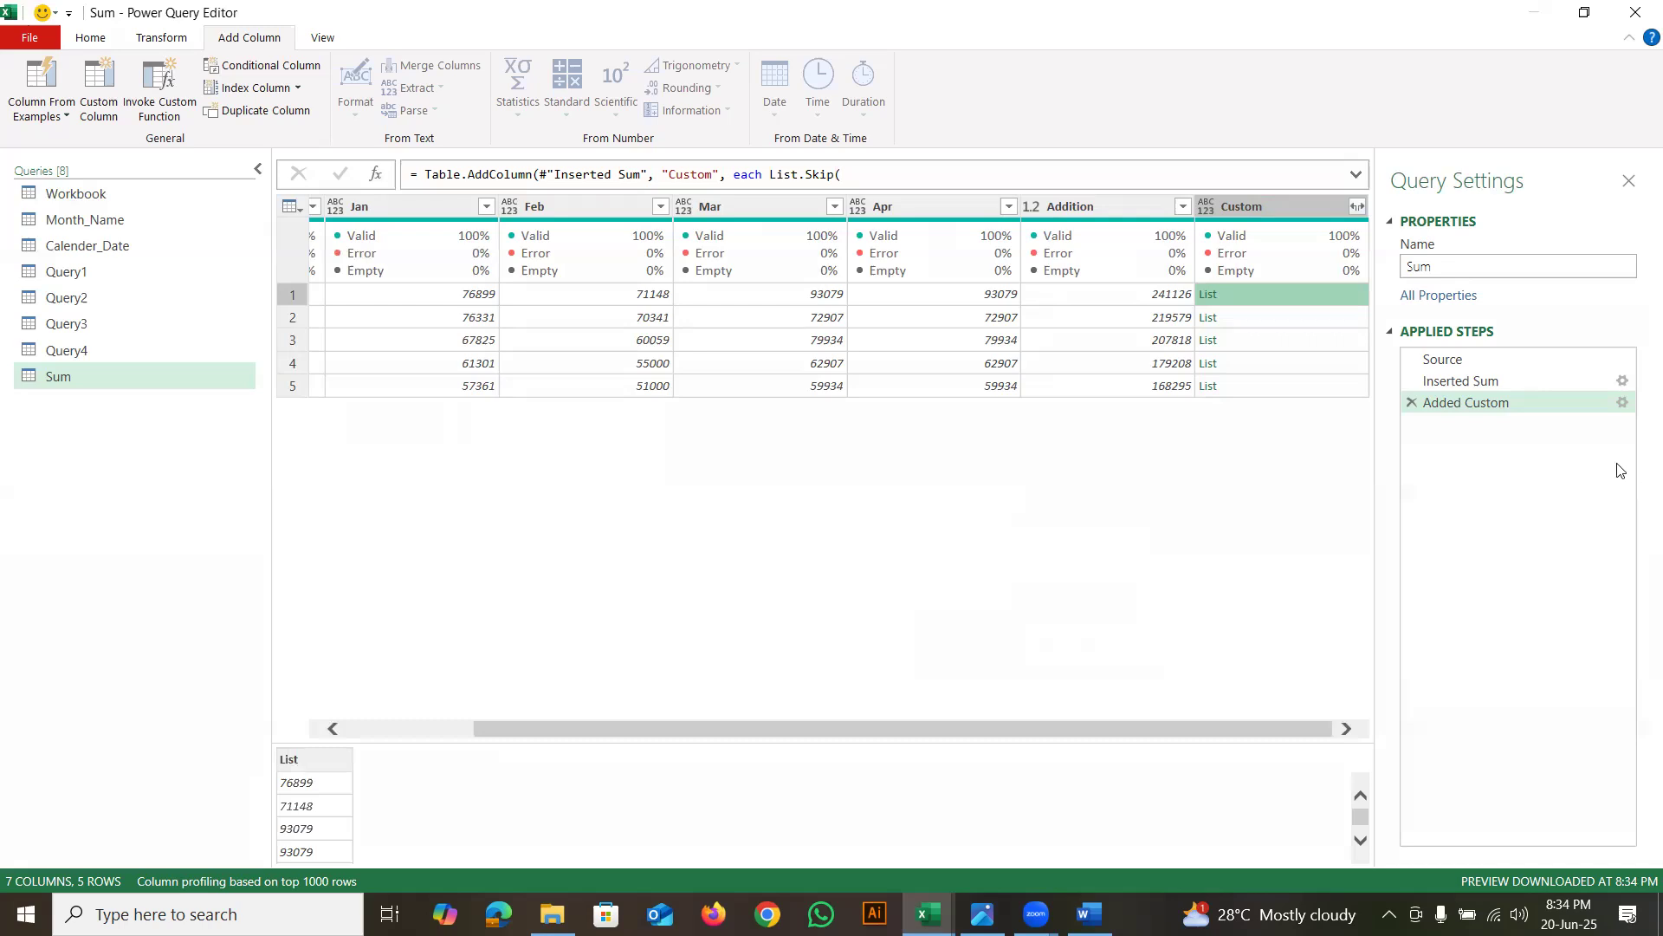
Wrap the Custom column formula in List.Sum so it reads List.Sum(List.Skip(Record.ToList(_),1))
left_click(1623, 404)
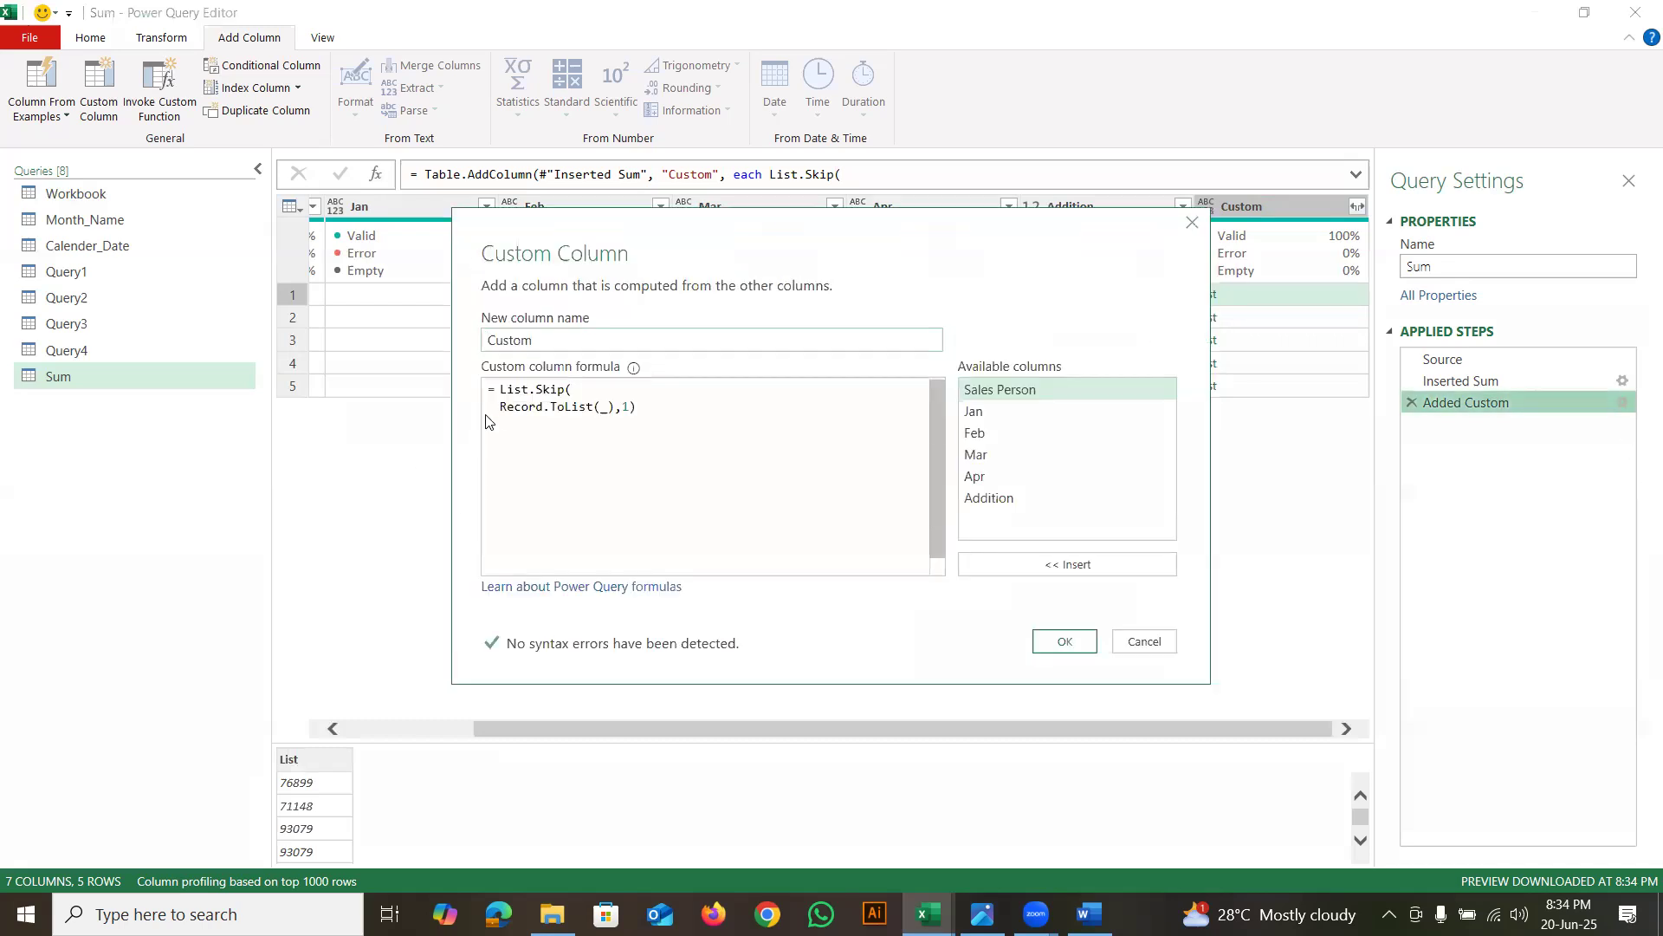
left_click(502, 397)
key("Return")
type("List.Sum")
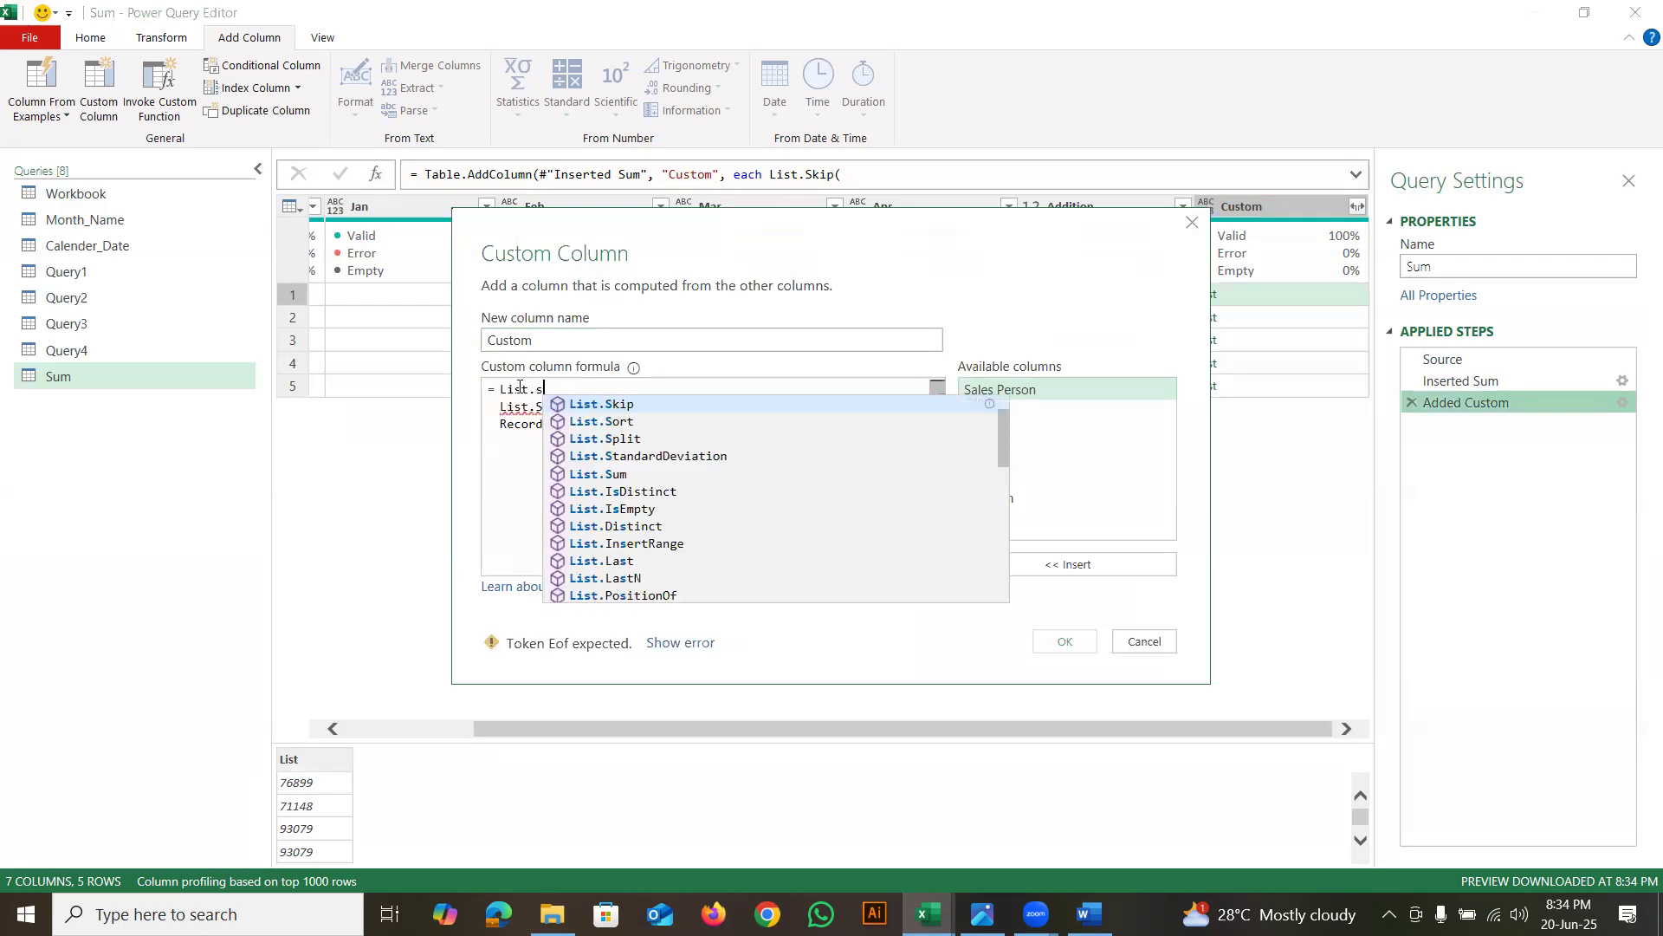
type("(")
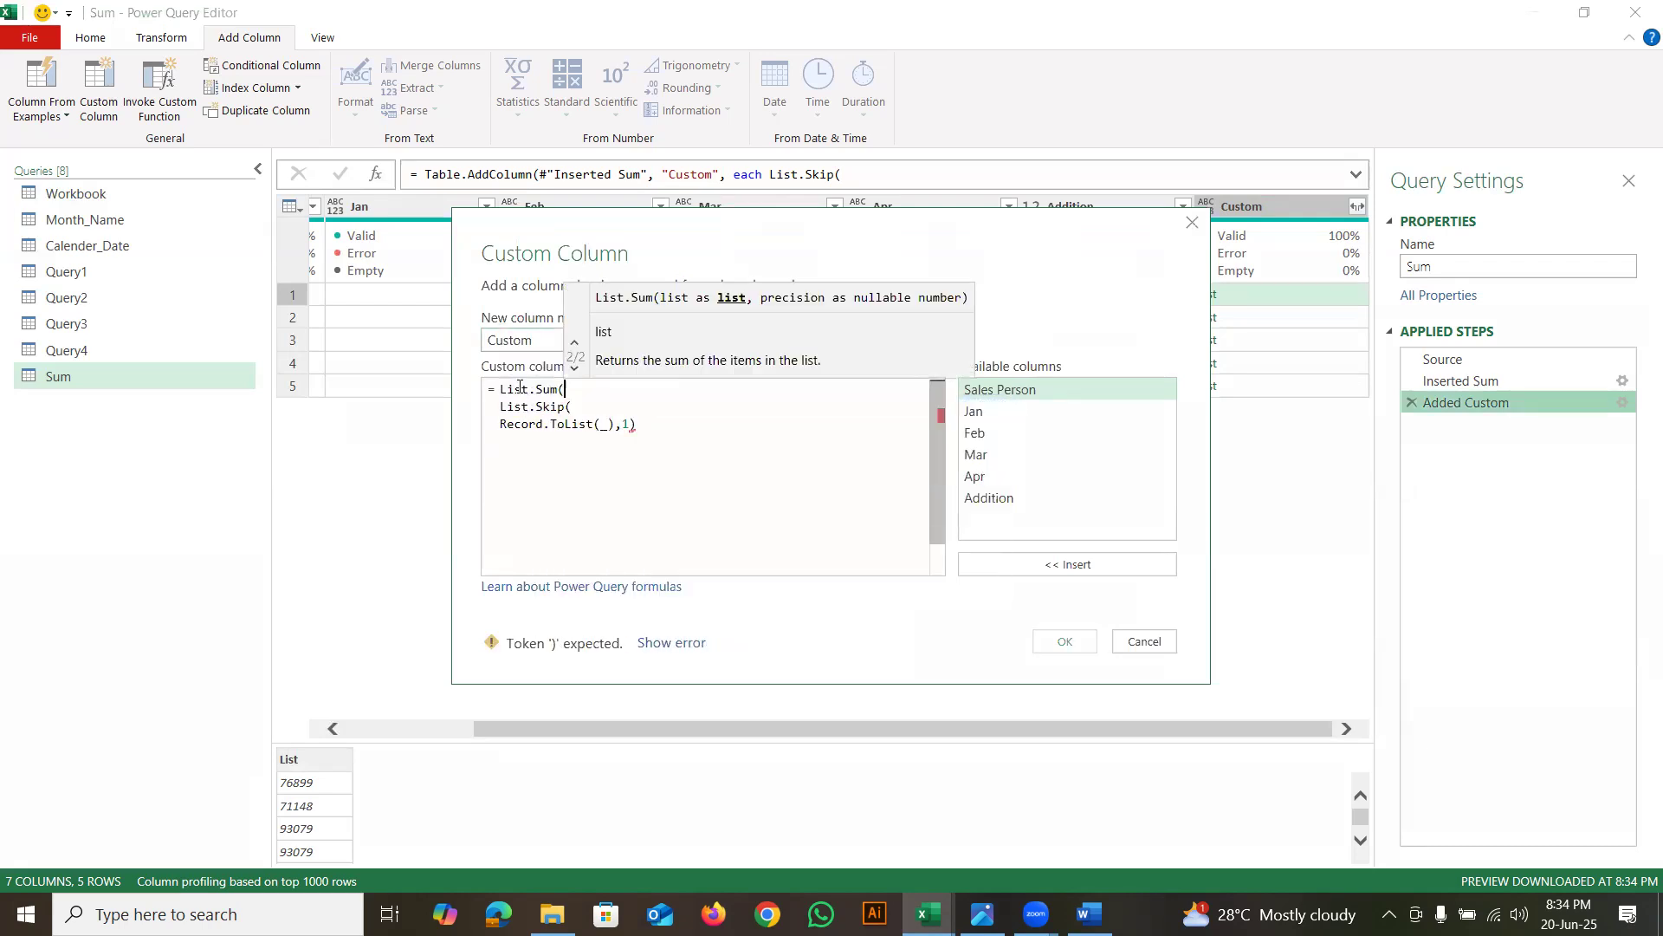
left_click(674, 425)
type(")")
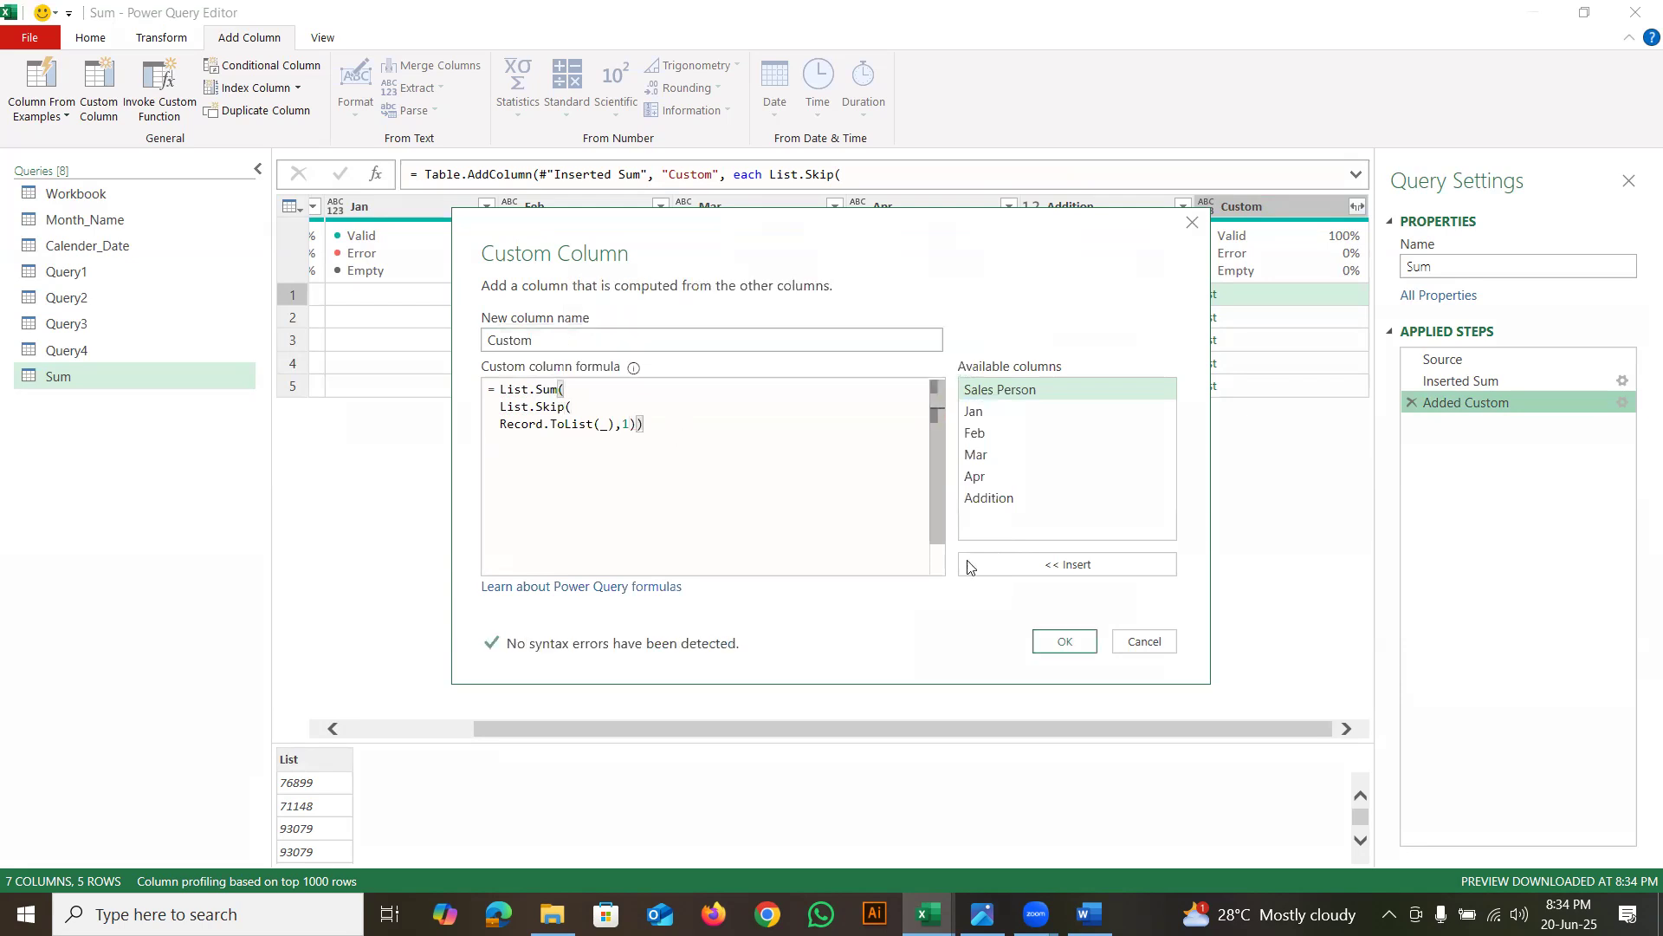
left_click(1093, 642)
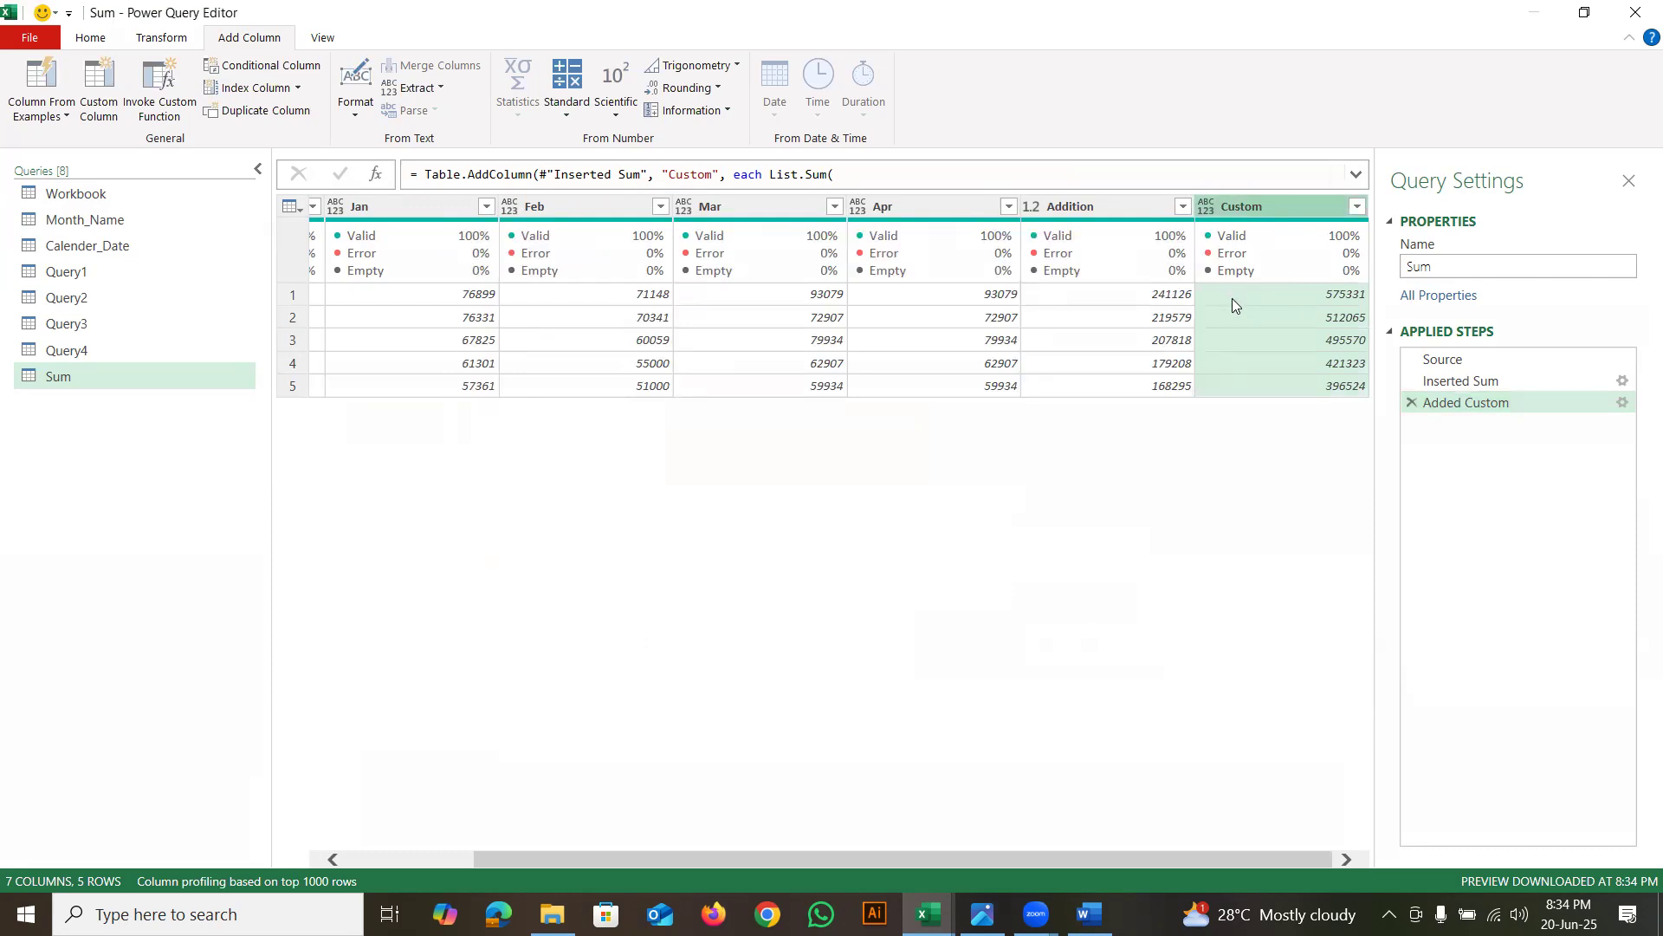
Delete the Inserted Sum step from the Sum query and check the first row's value in the Custom column
mouse_move(1115, 227)
left_click(1421, 381)
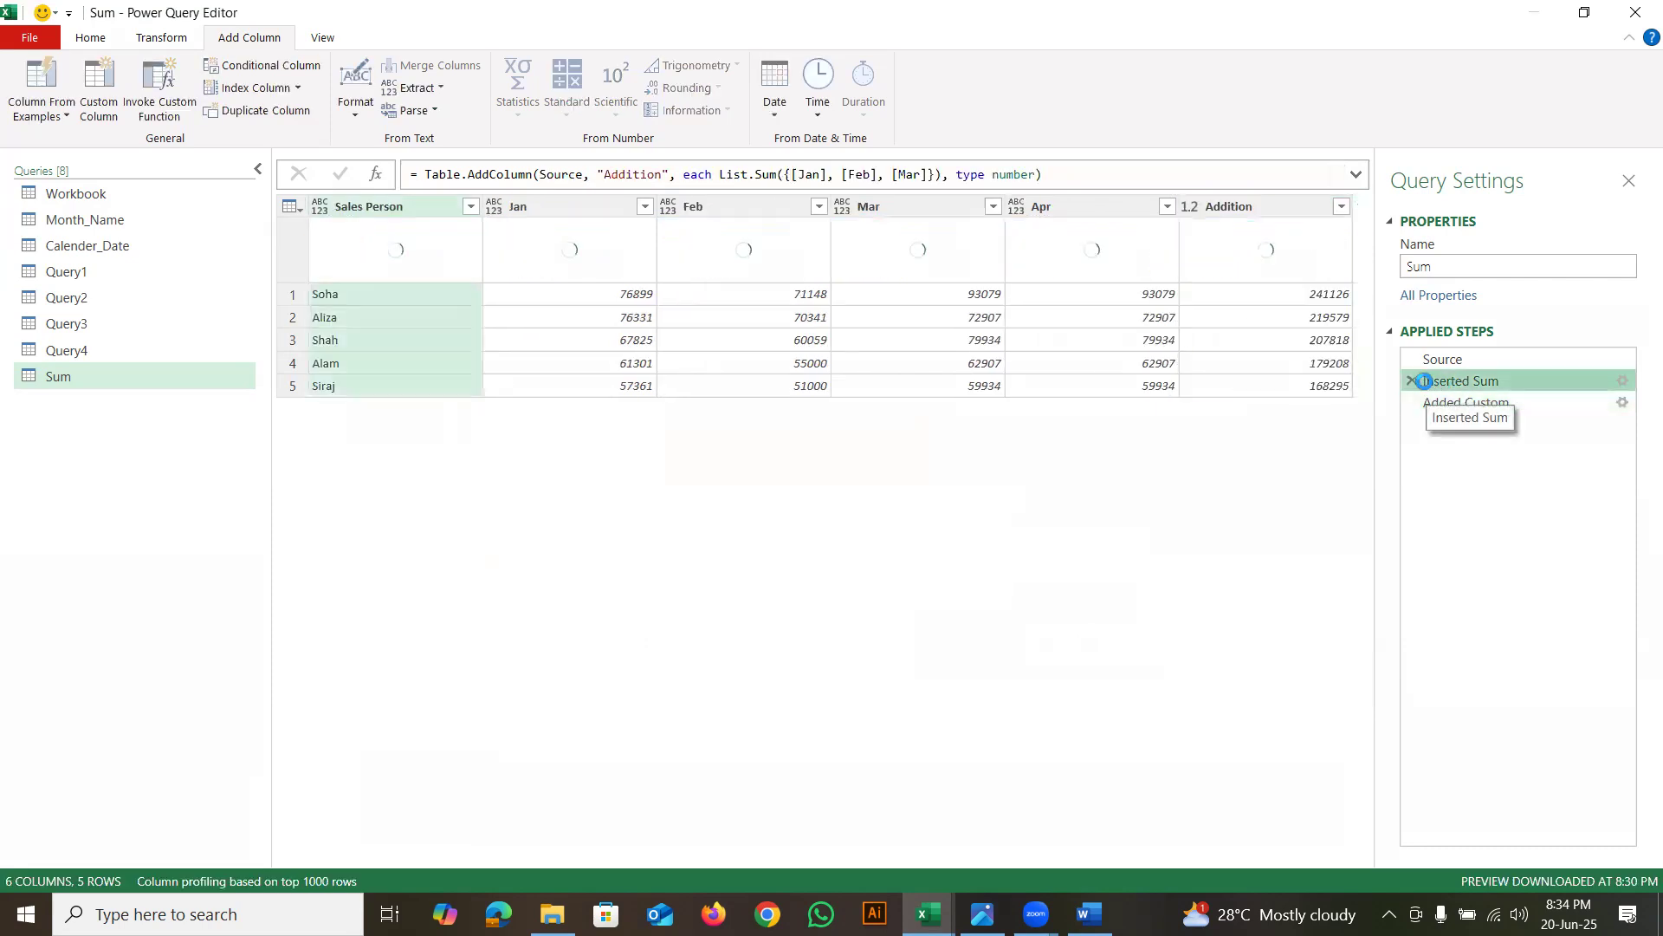
left_click(1411, 381)
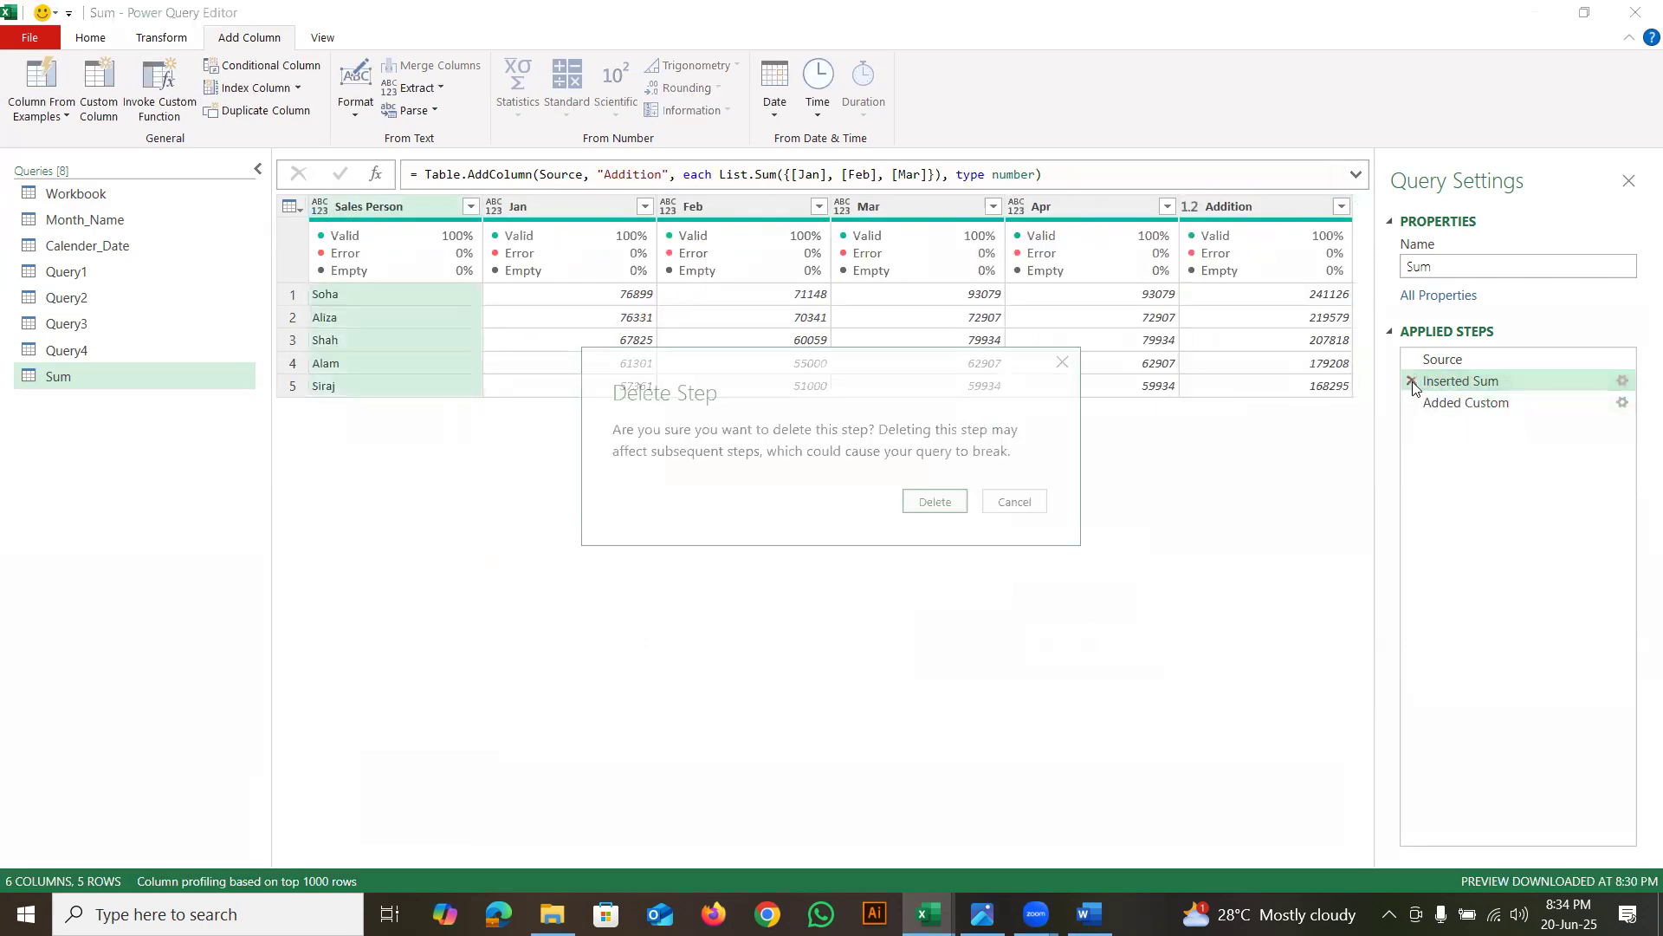
left_click(935, 509)
mouse_move(1287, 286)
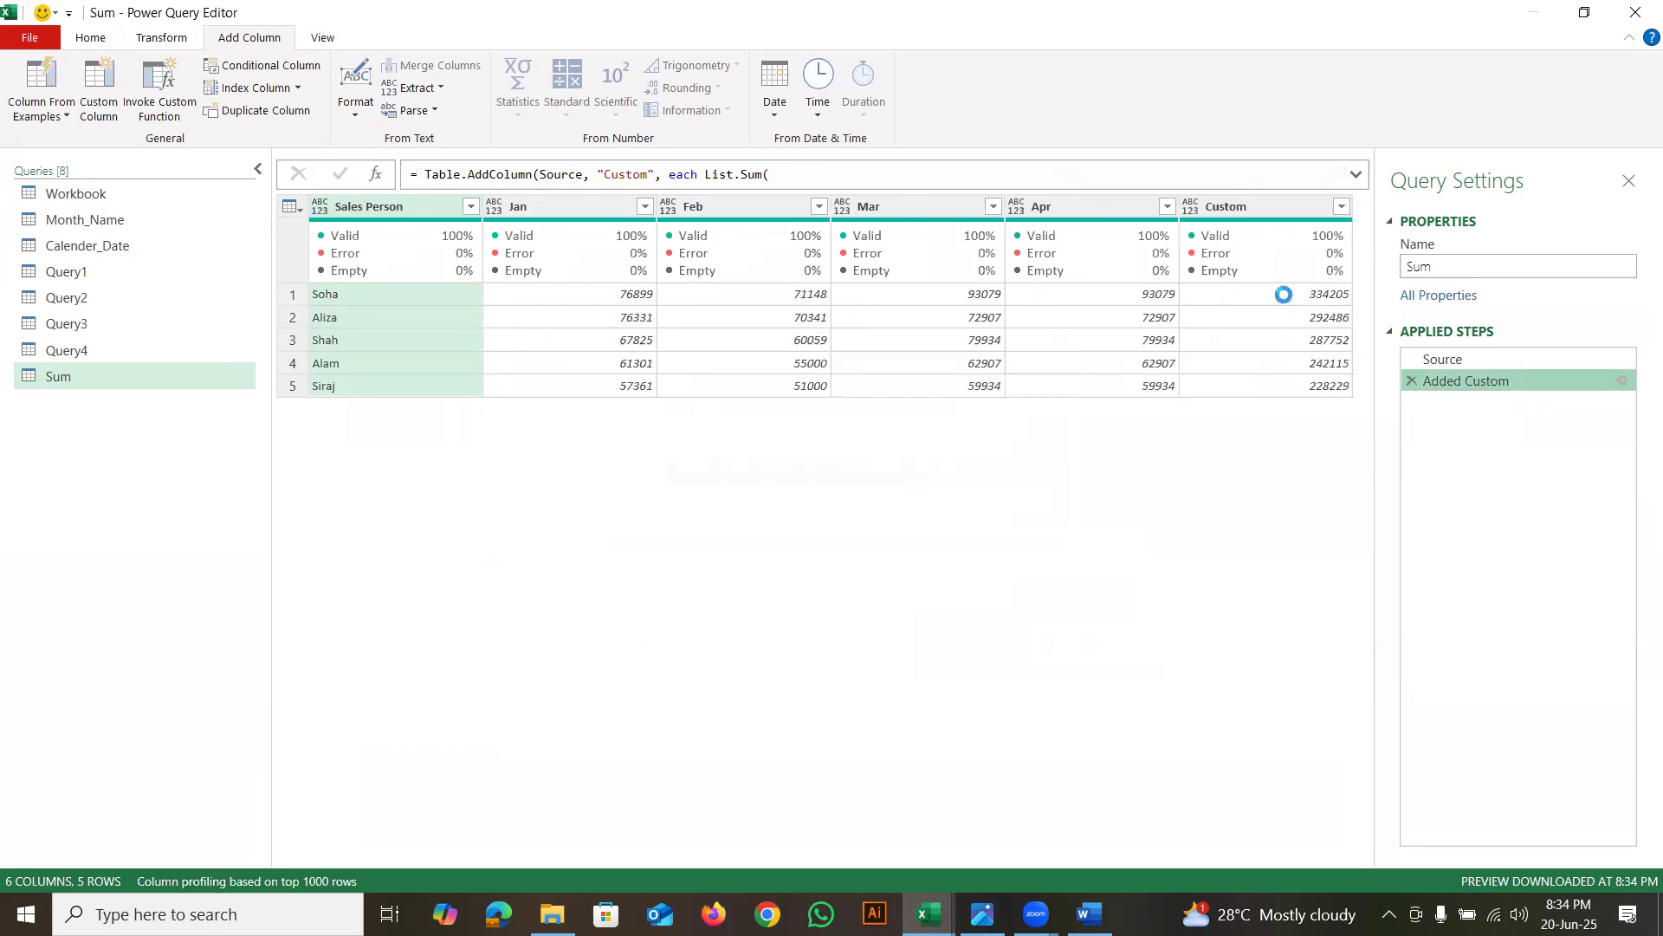
left_click(1283, 294)
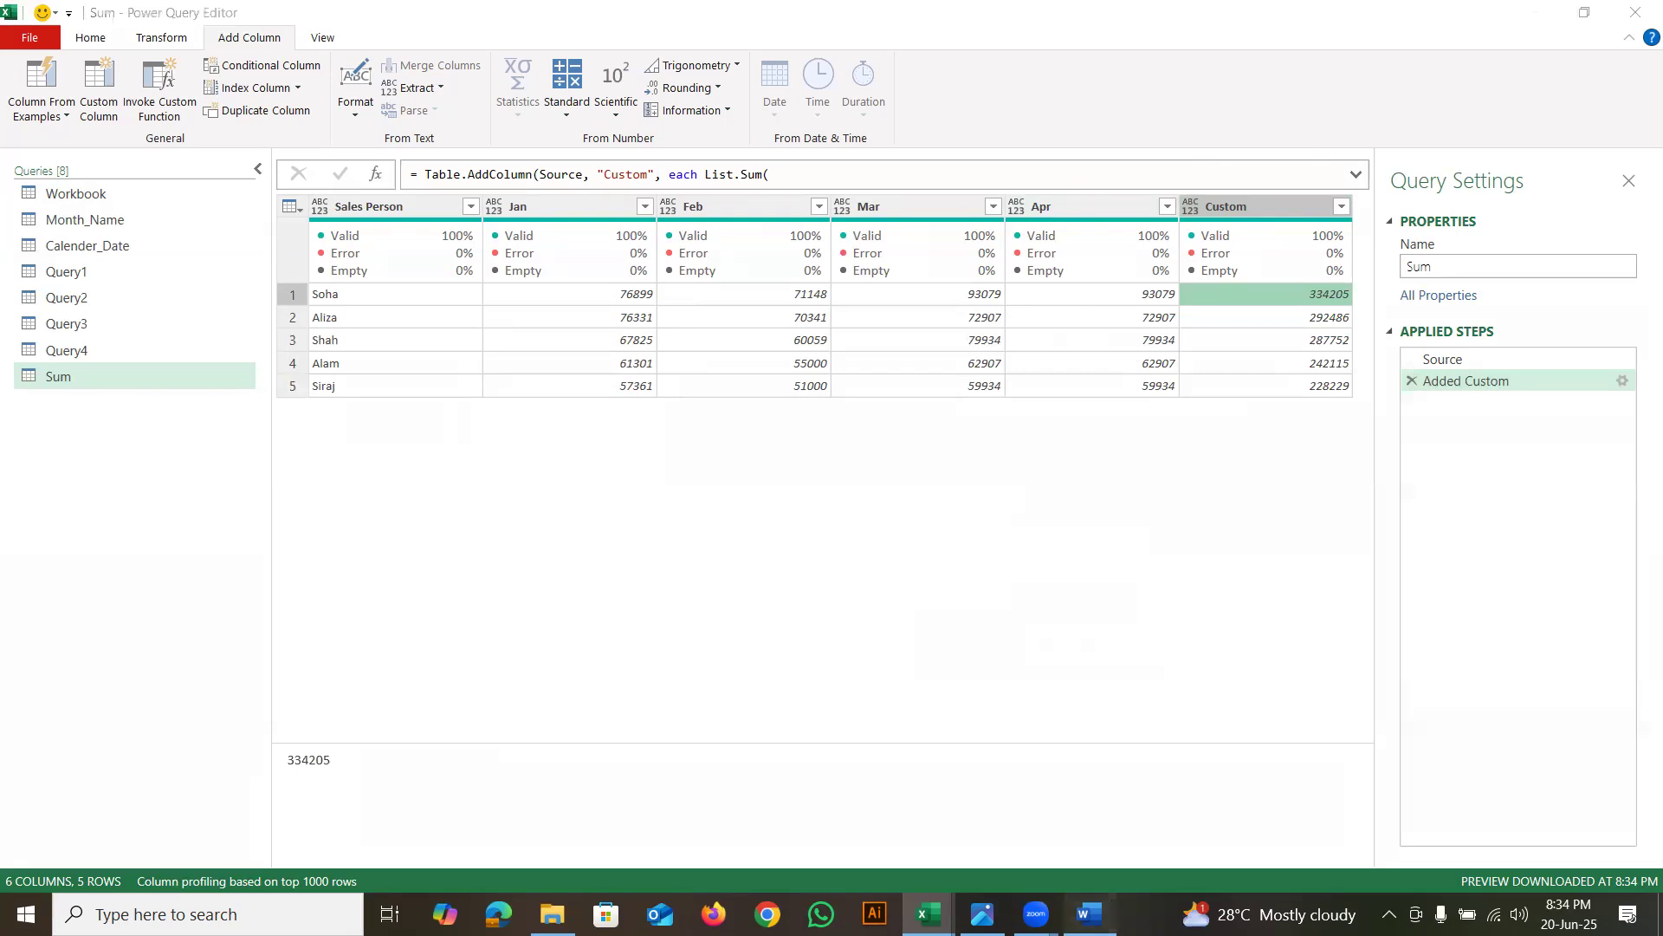
Switch to the Learning Summary document in Word and highlight topics 7 and 8, the Record Max Sales and List Total Sales examples
left_click(1089, 914)
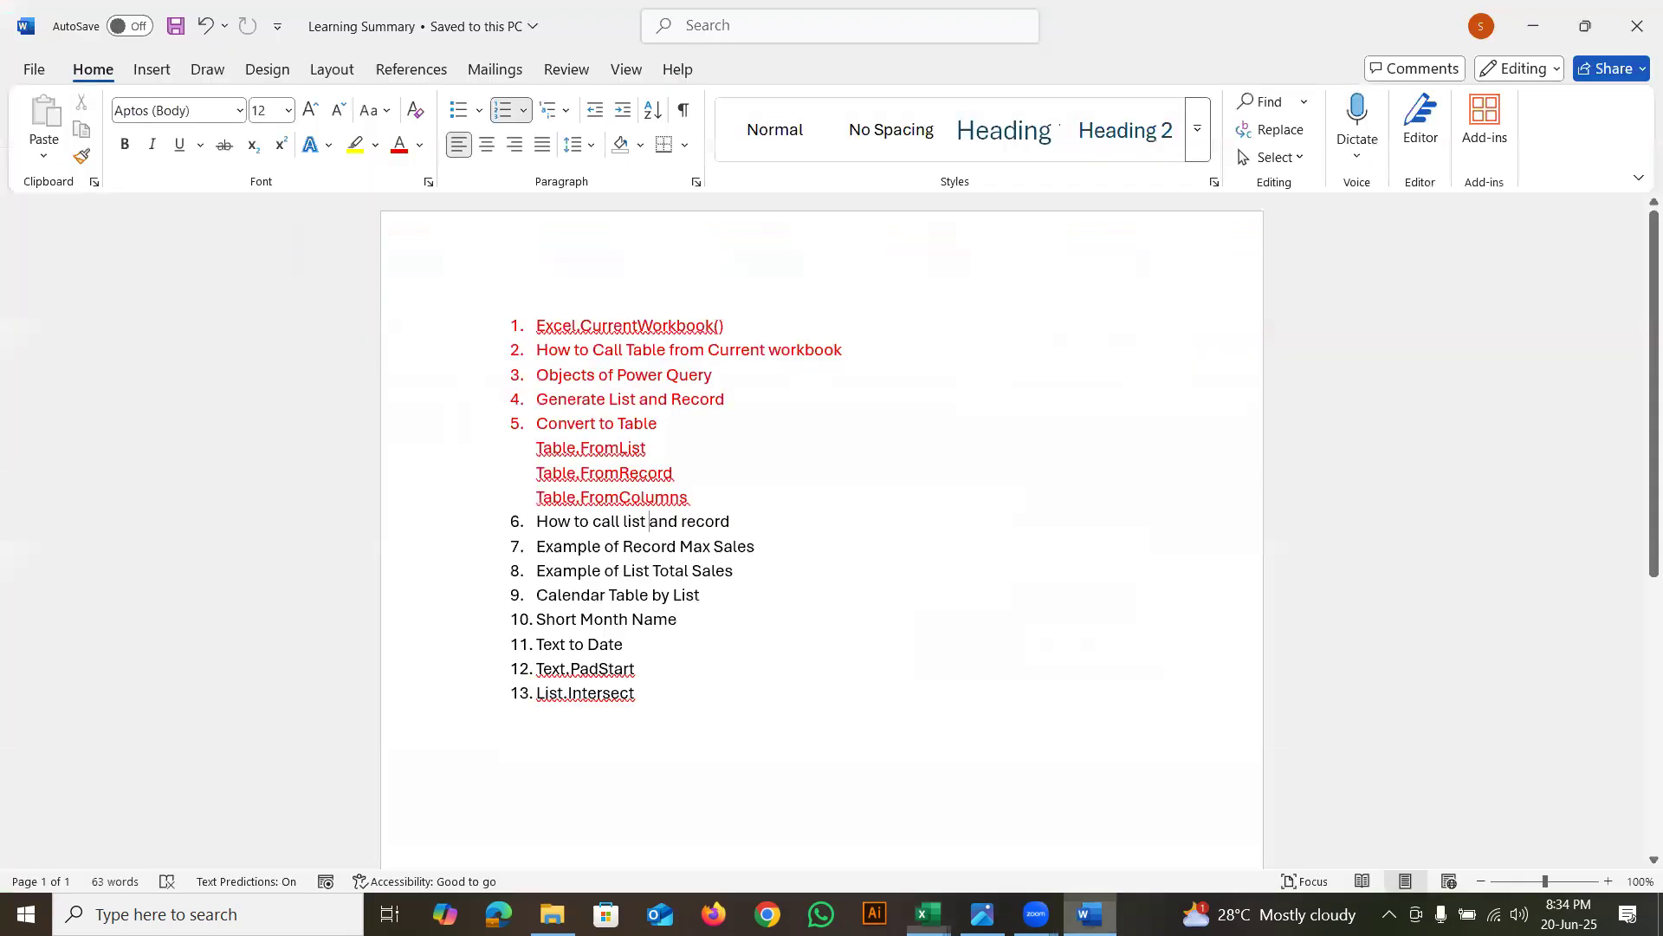
left_click(539, 572)
left_click_drag(538, 547, 754, 575)
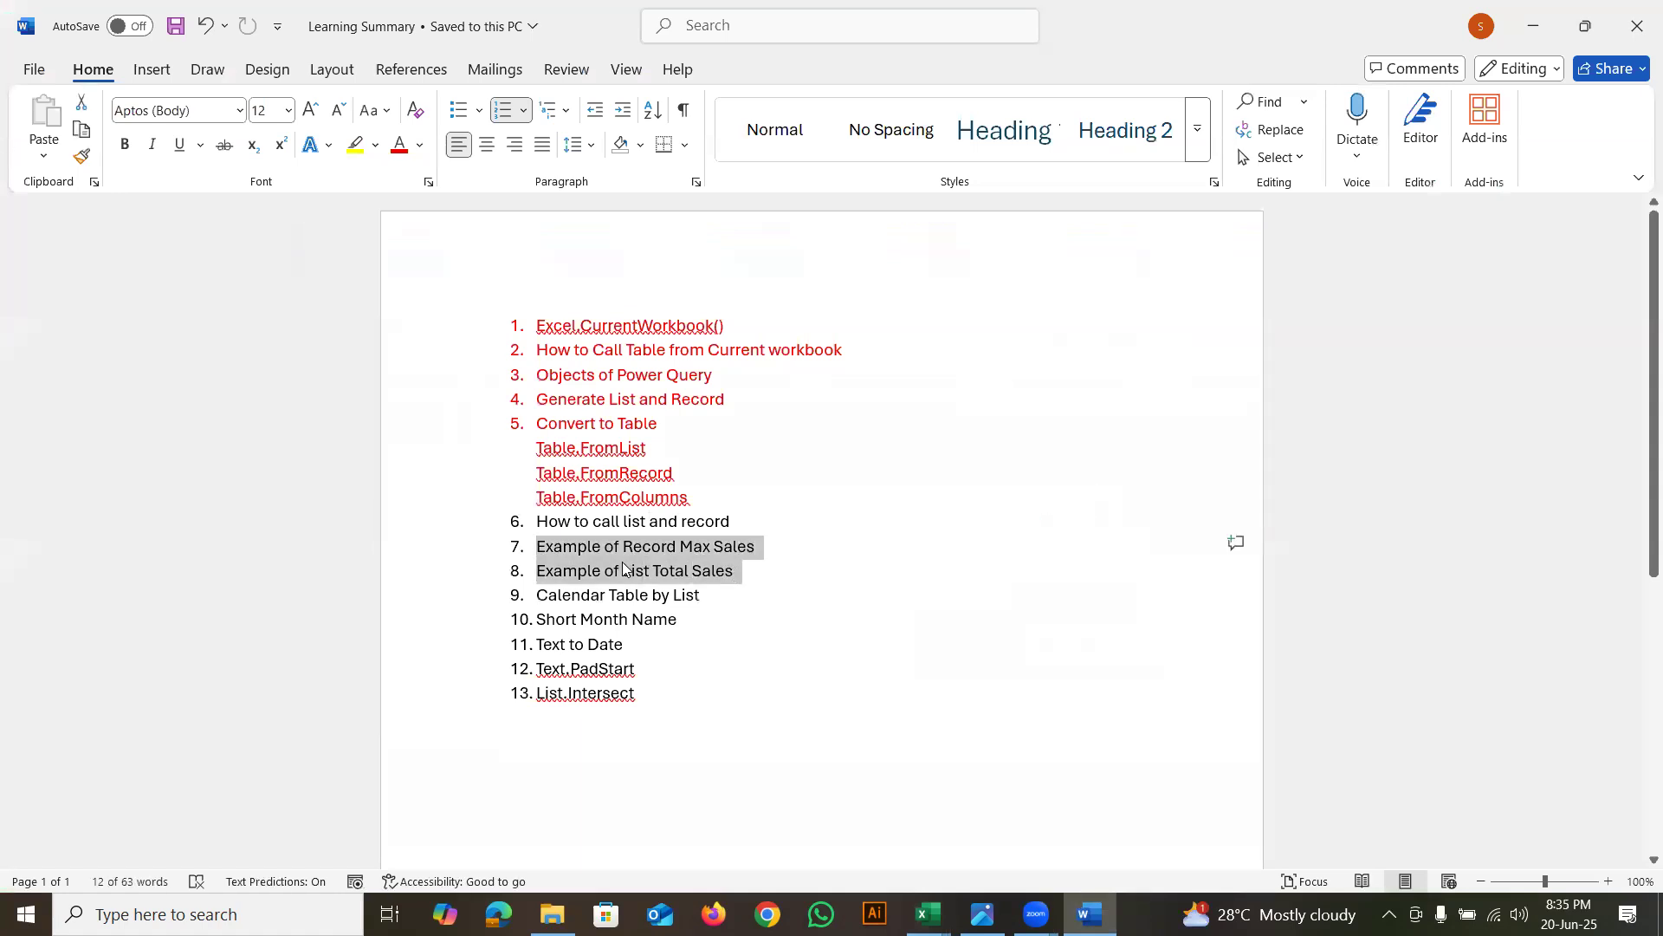
Return to Power Query Editor, change the Custom column's outer function to List.Max, and view the complete formula
key("alt+Tab")
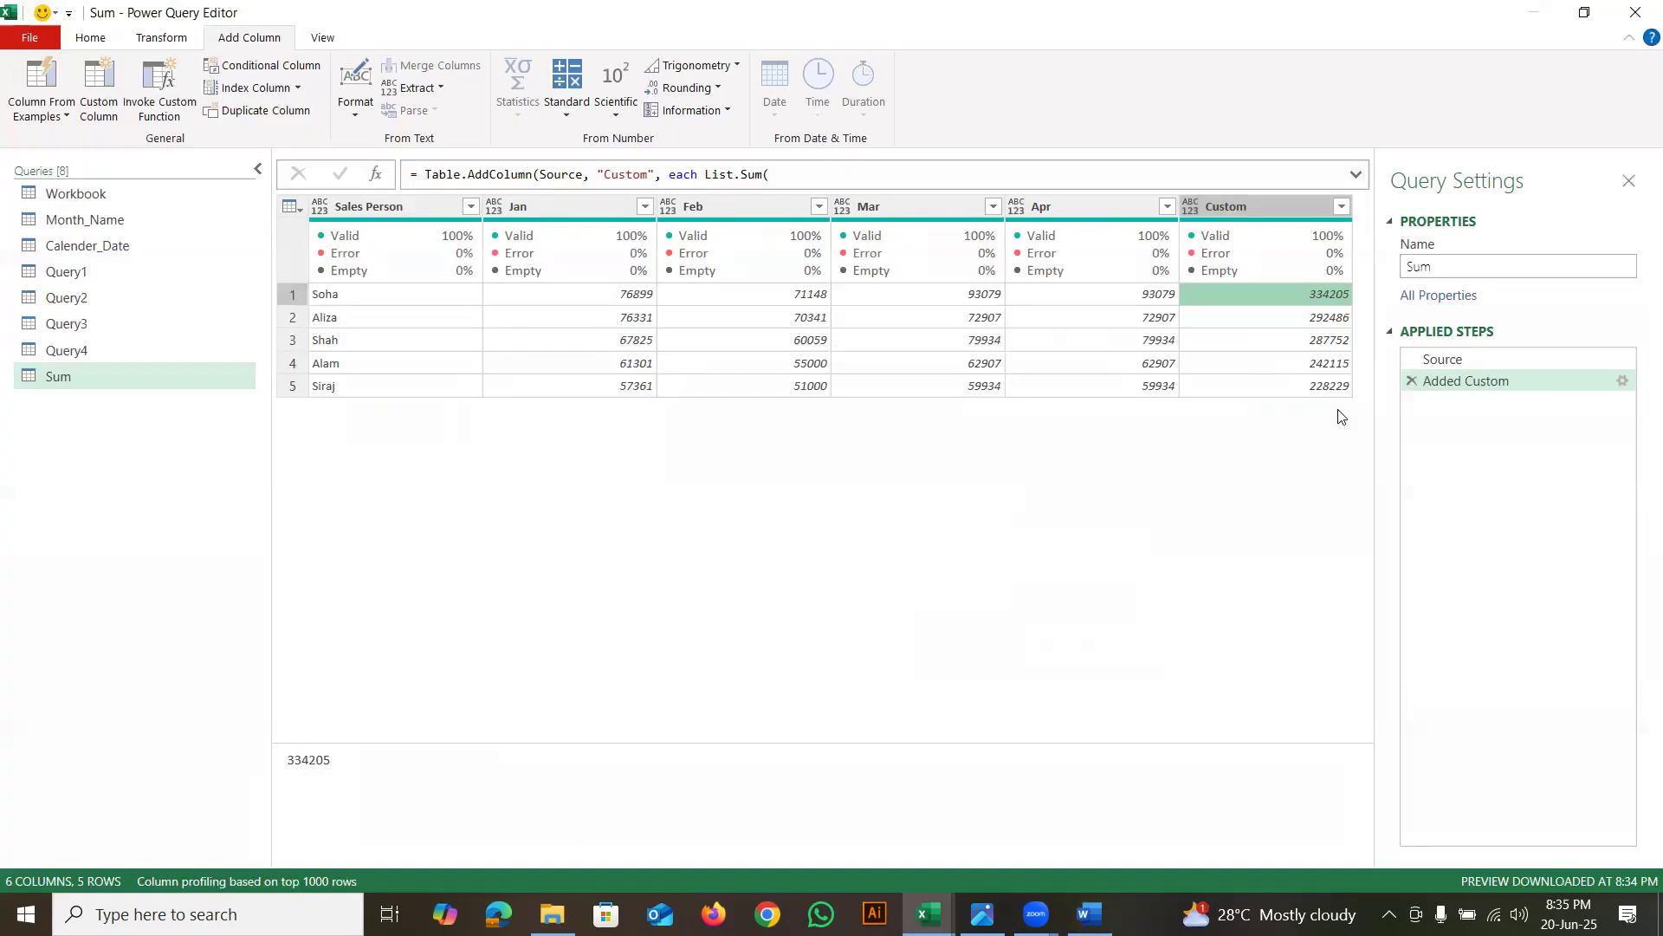
left_click(1624, 382)
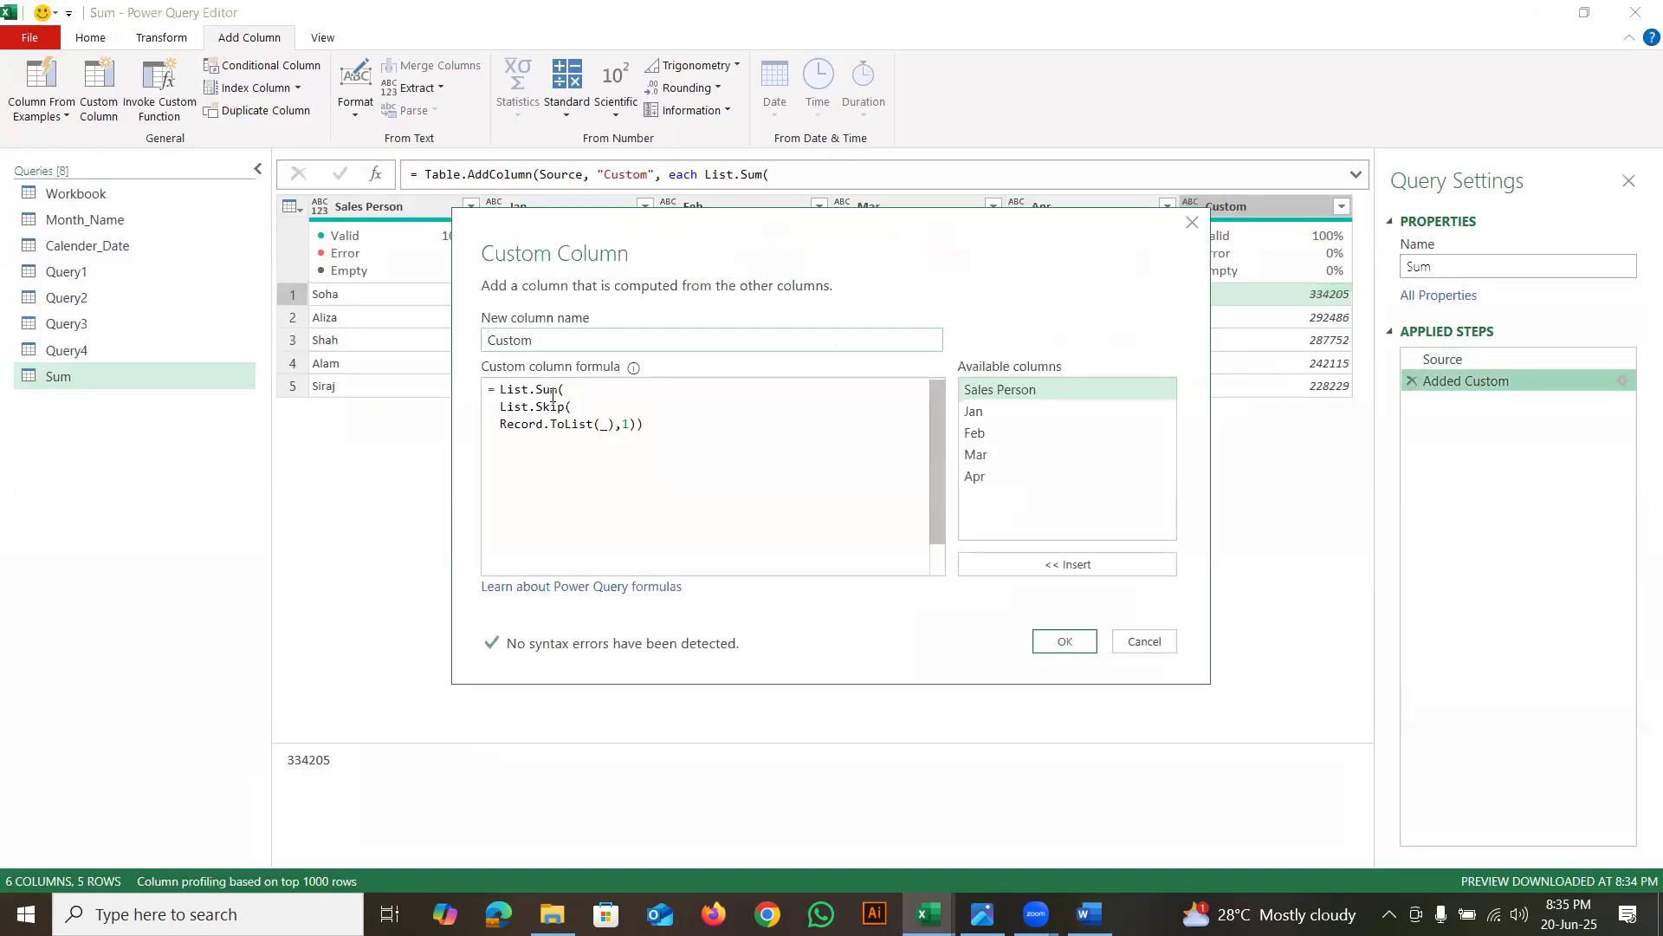
mouse_move(557, 389)
left_mouse_down()
mouse_move(502, 390)
mouse_move(540, 390)
left_mouse_up()
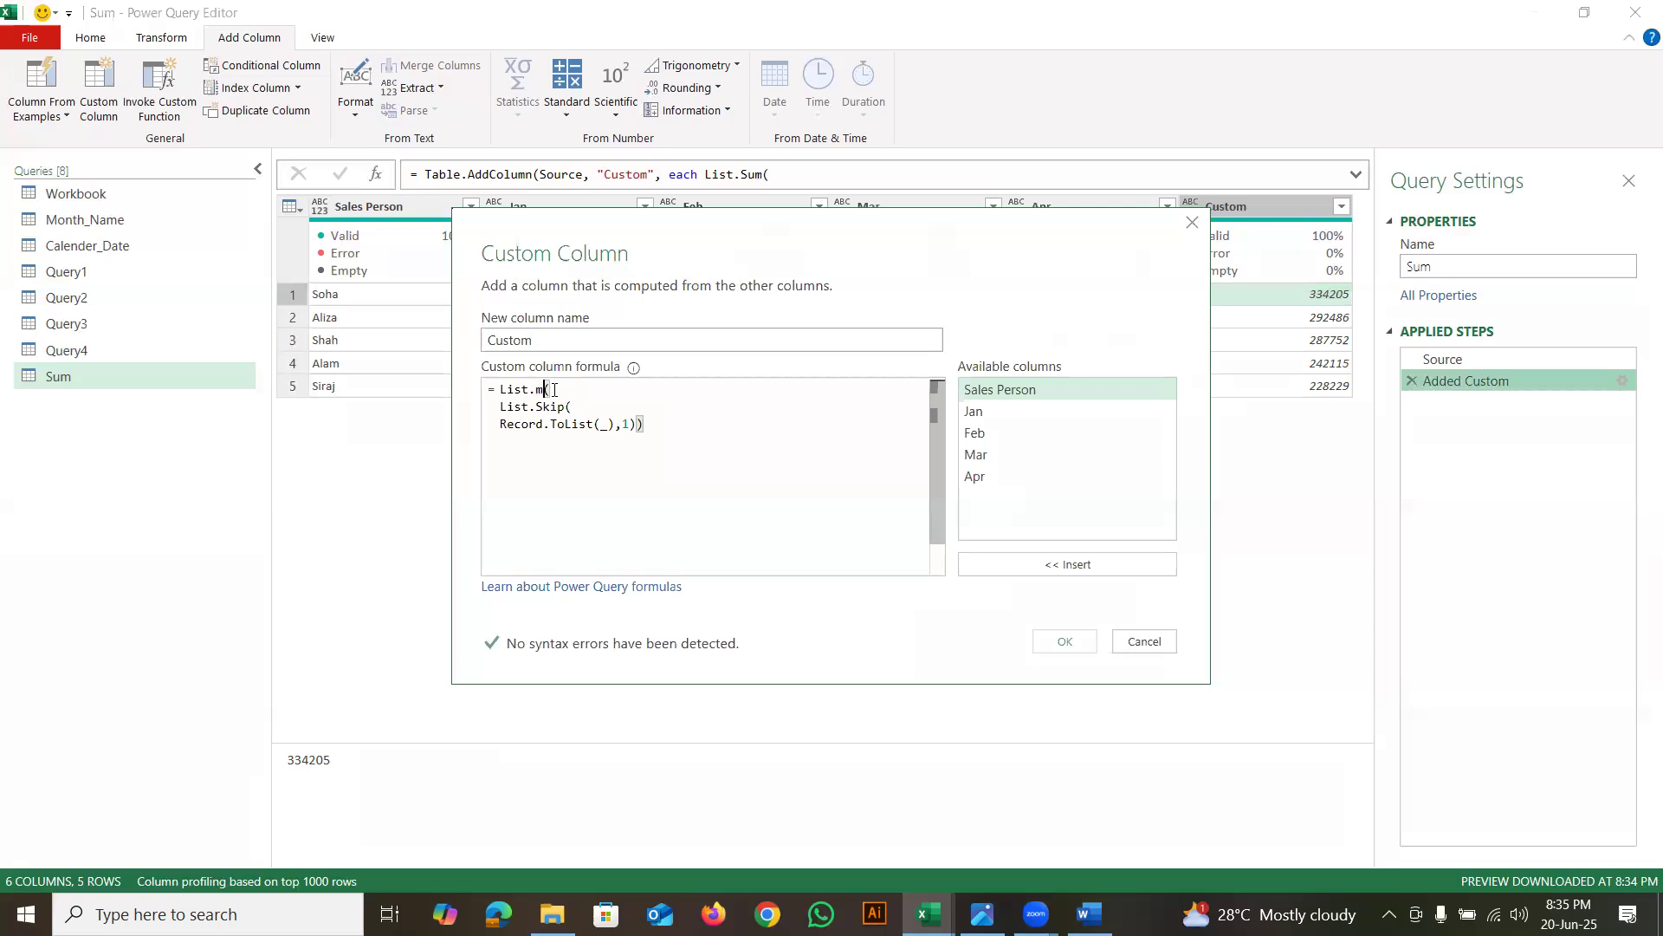
type("max")
left_click(593, 402)
left_click(1065, 641)
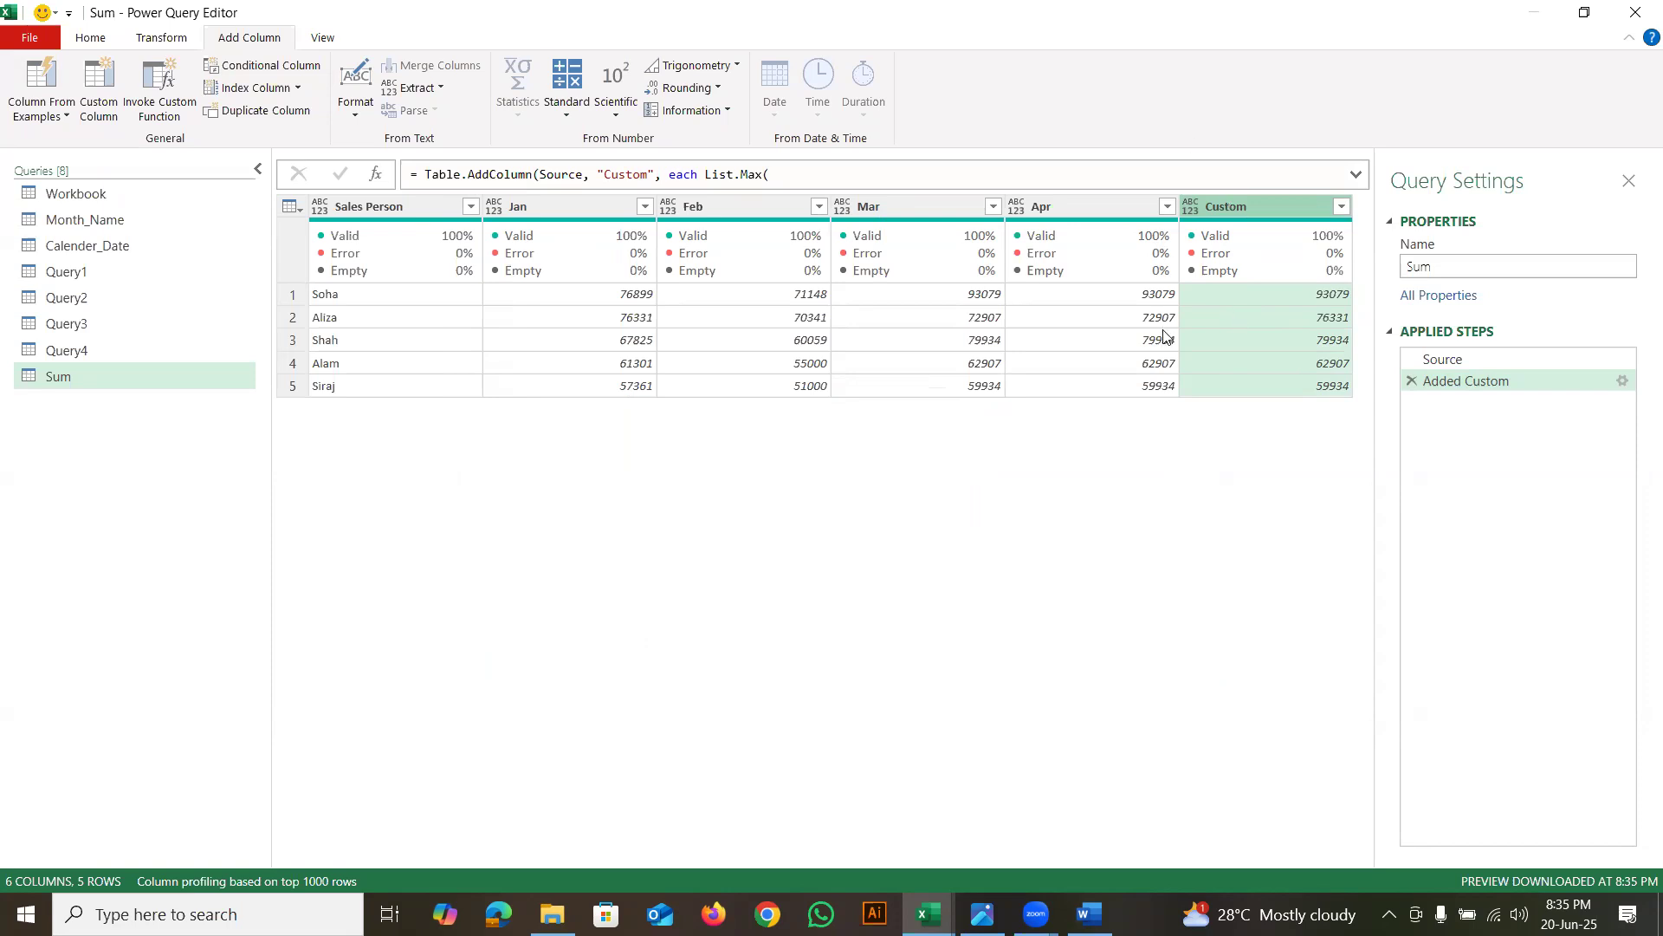
left_click(1357, 176)
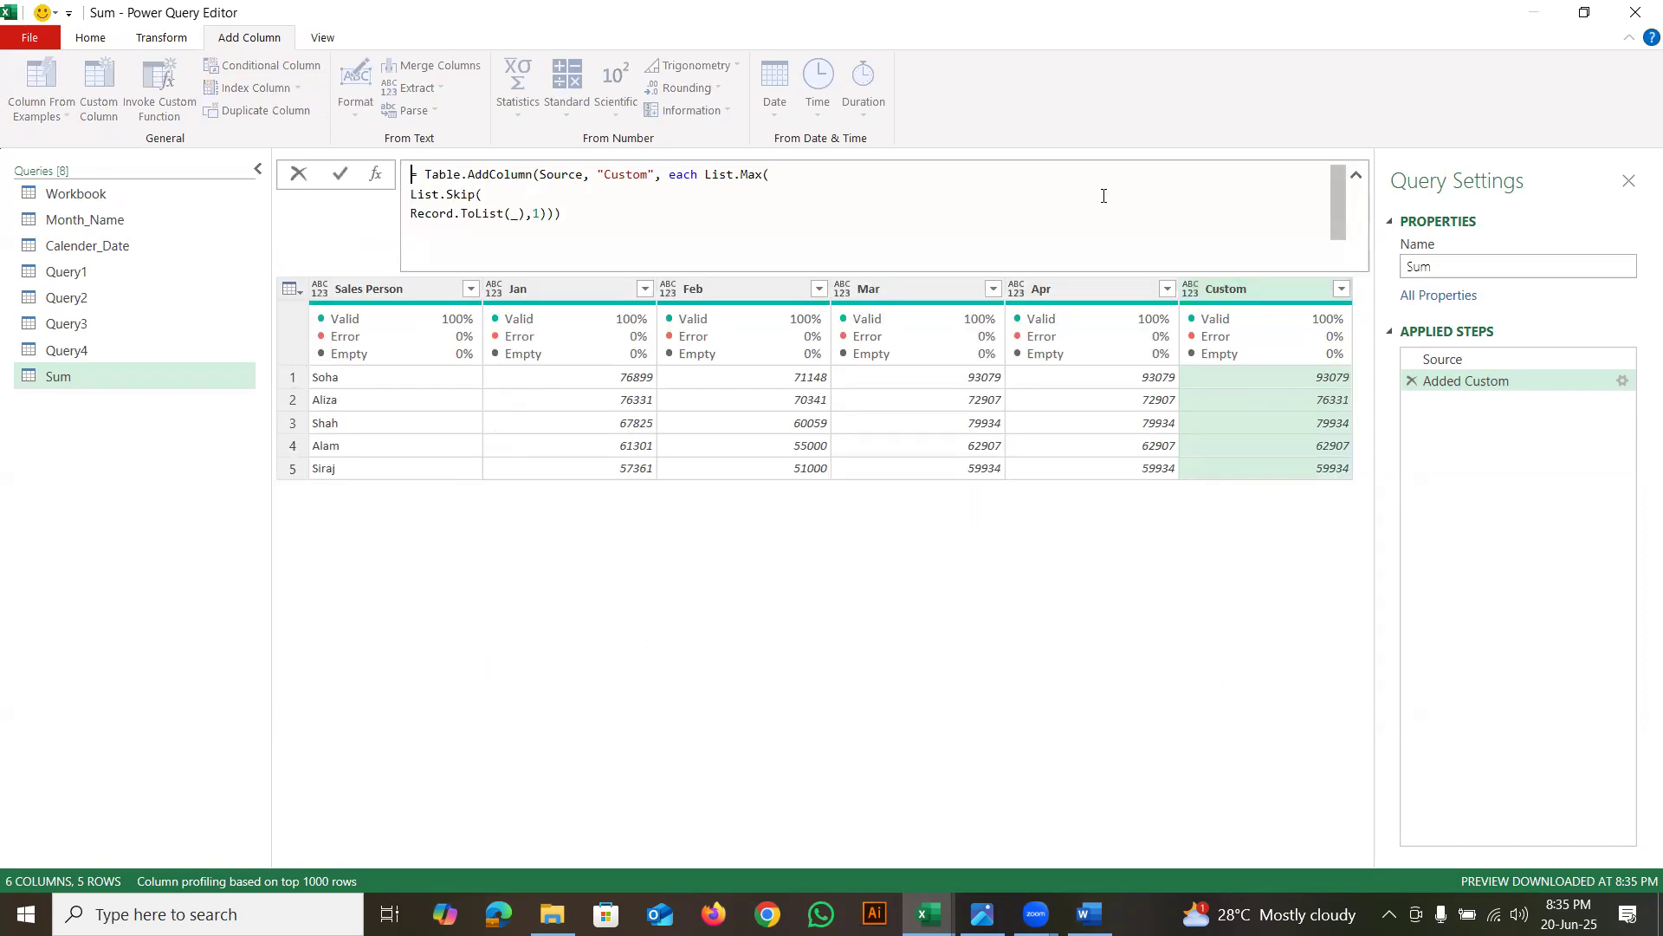
left_click(1357, 176)
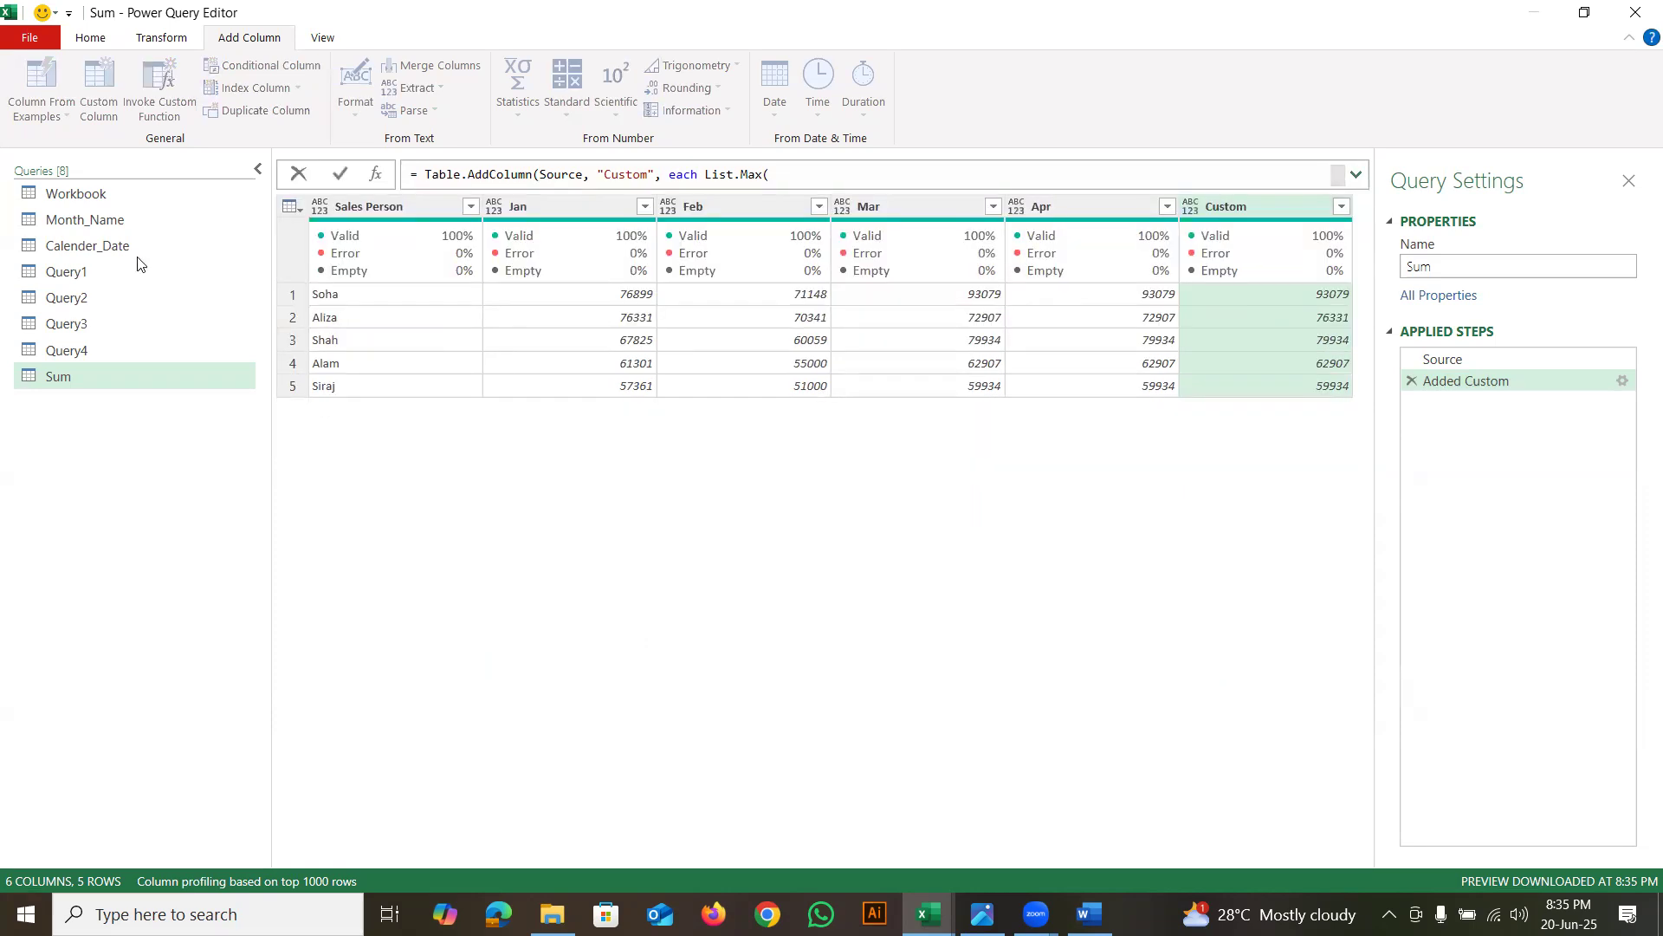
Review the Month_Name query, the Word topic list and the Sum query, and open the Calender_Date query
left_click(104, 221)
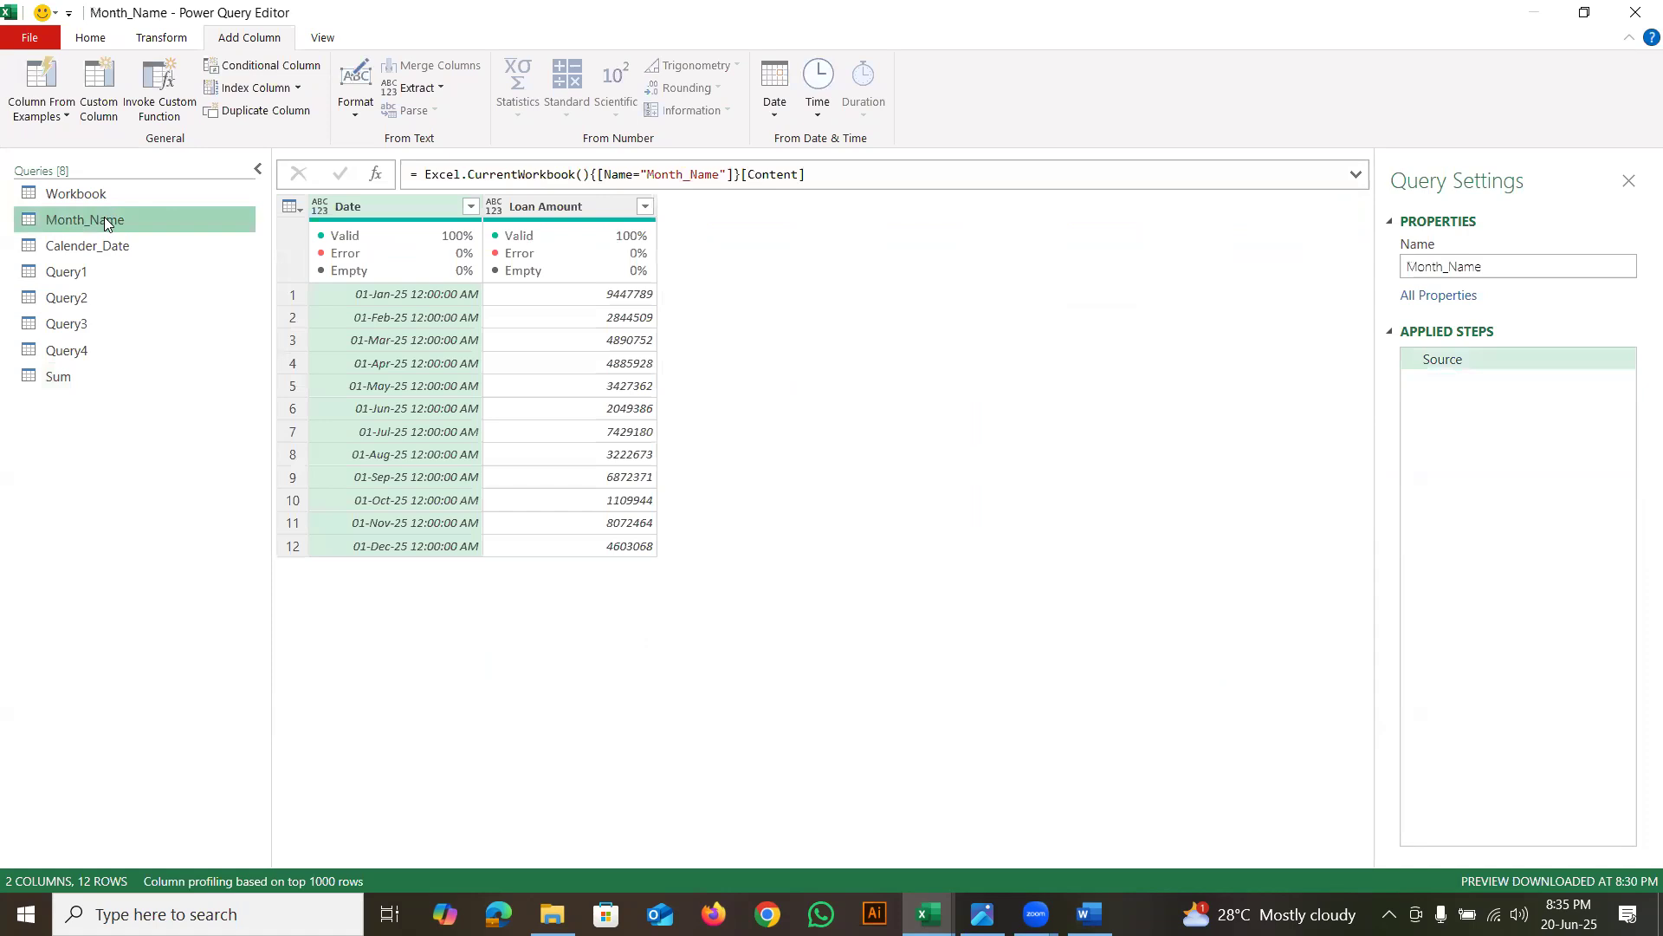
key("alt+Tab")
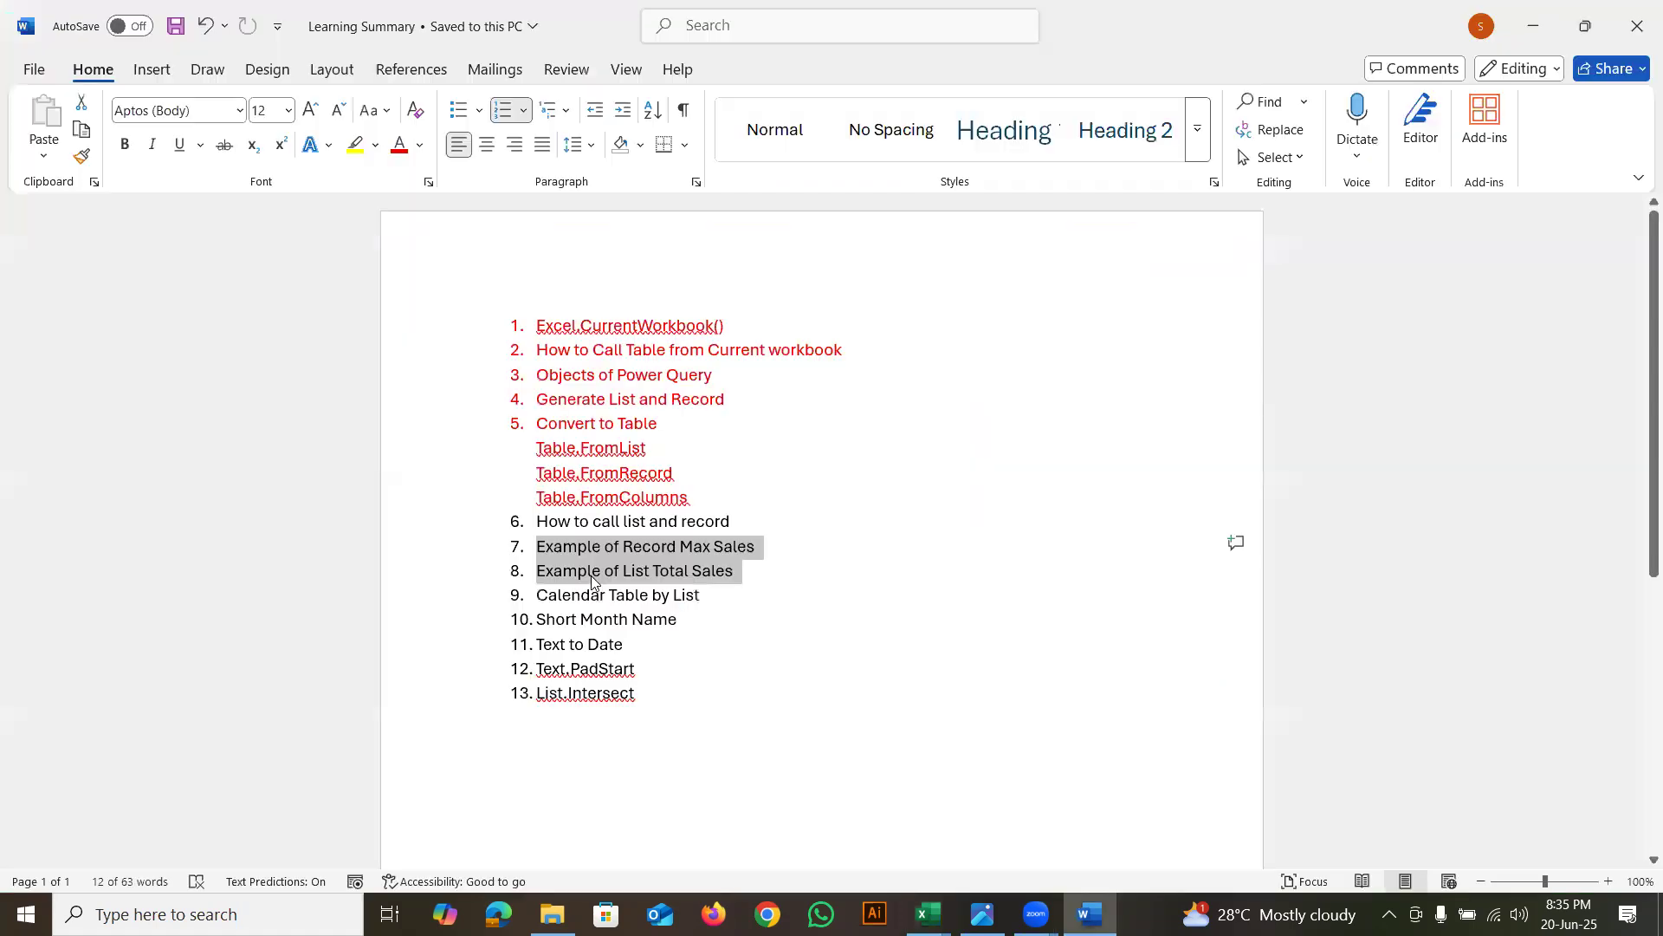
key("alt+Tab")
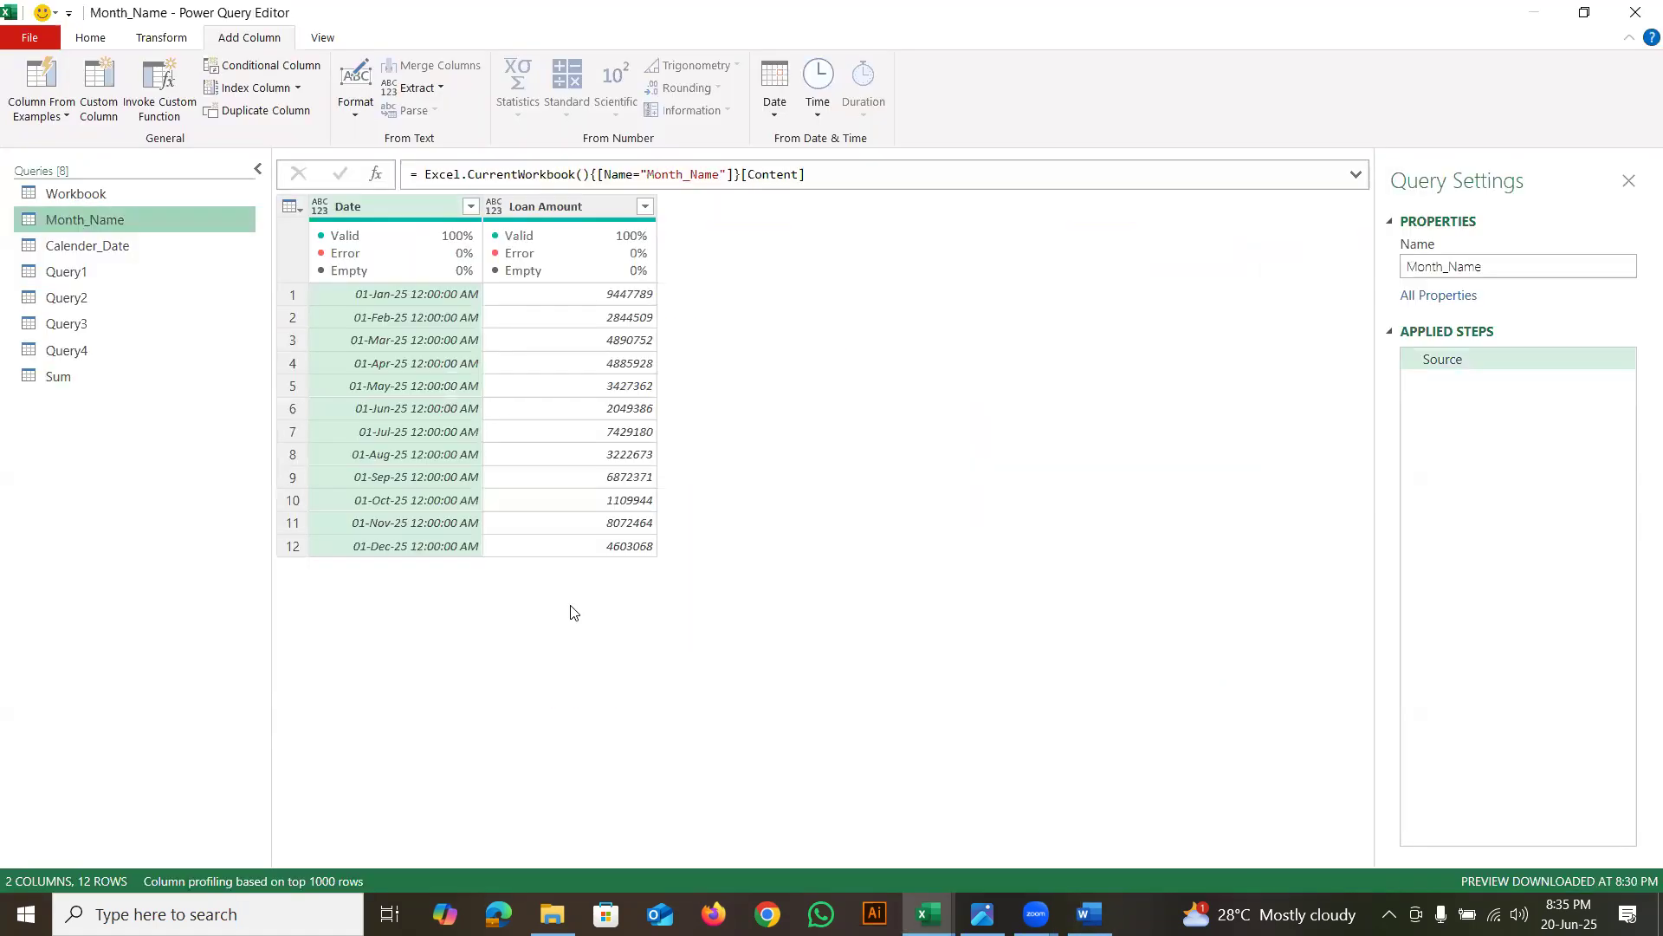
left_click(60, 376)
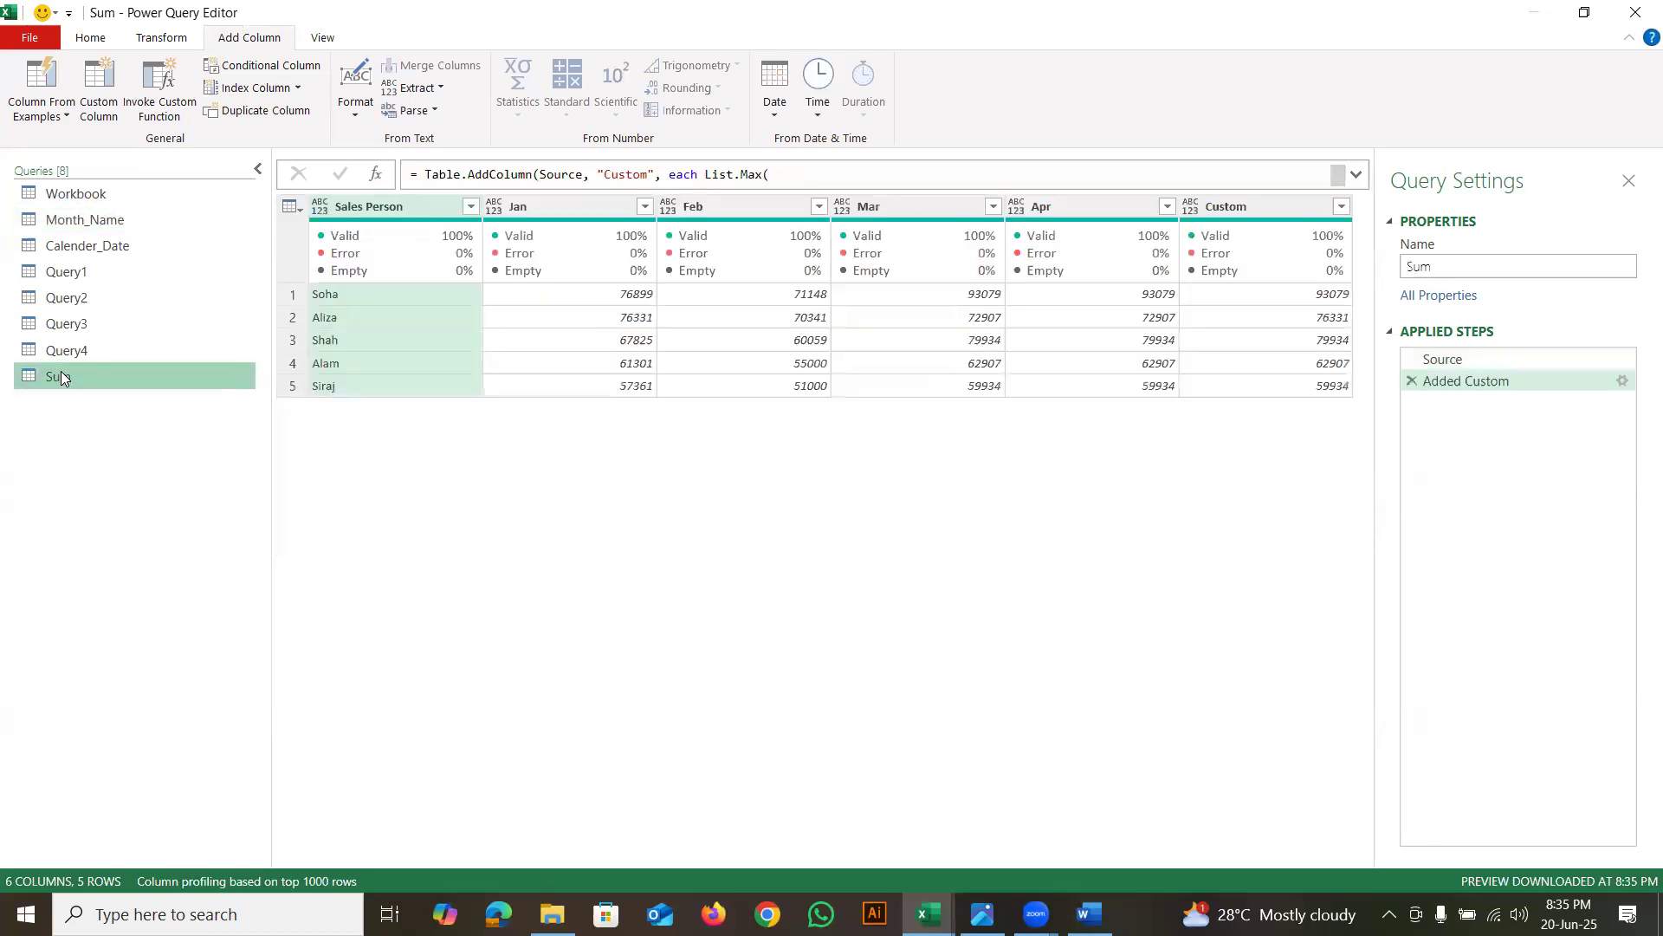
left_click(77, 220)
left_click(104, 250)
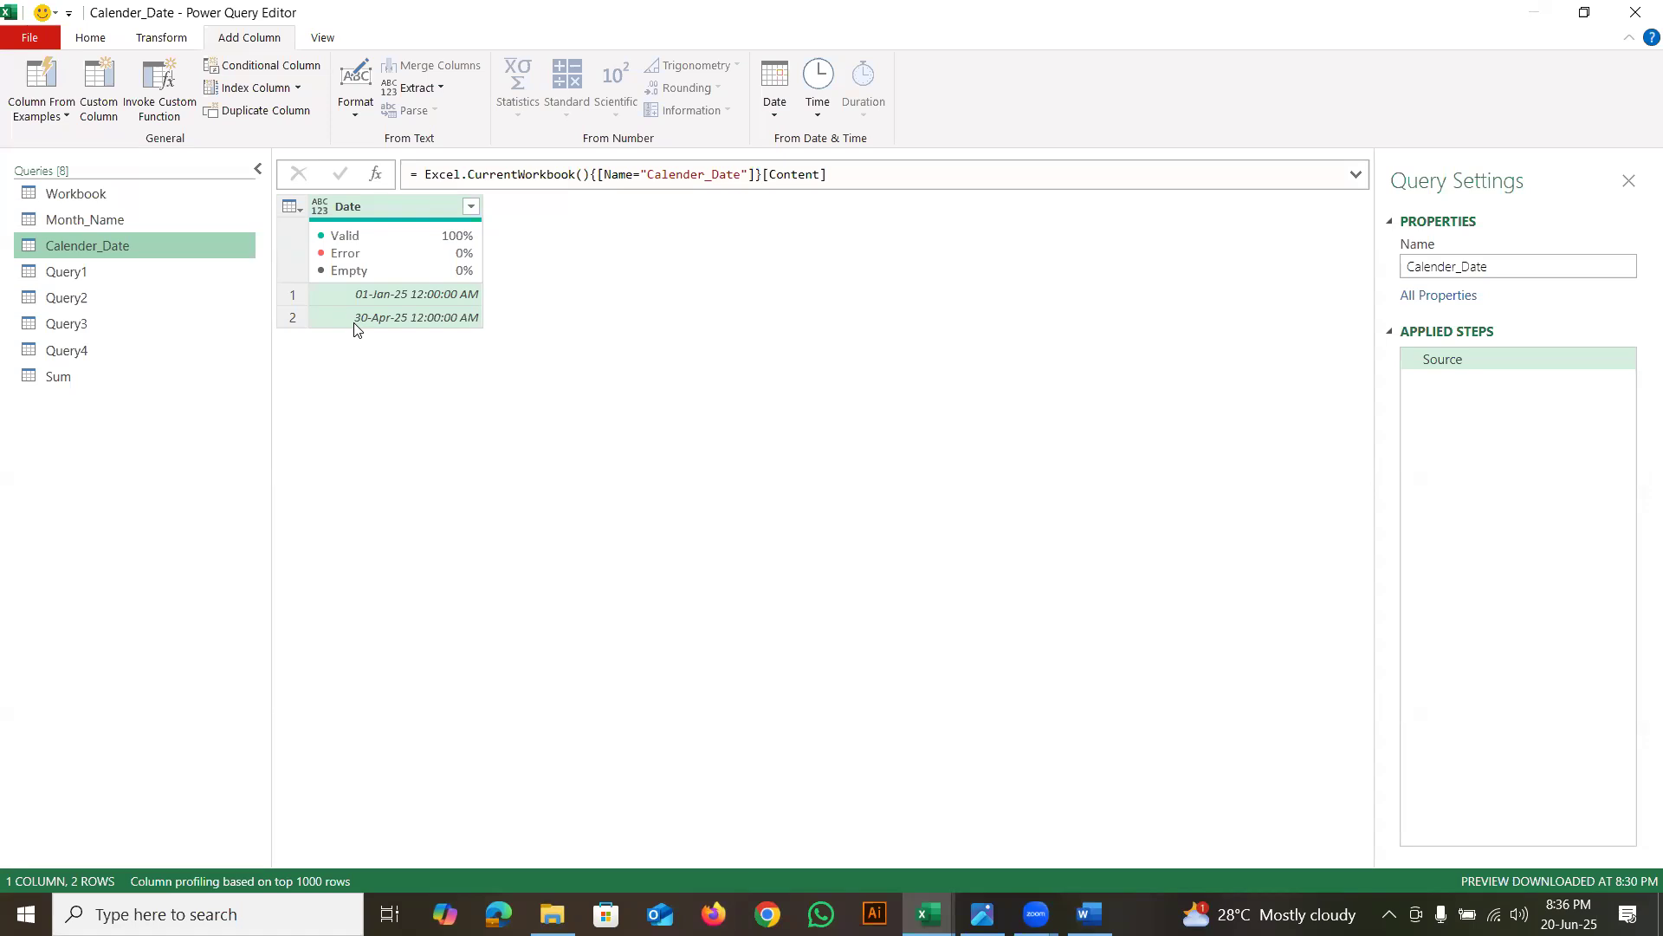
Change the Date column's data type to Date in the Calender_Date query and mark the two dates
mouse_move(357, 274)
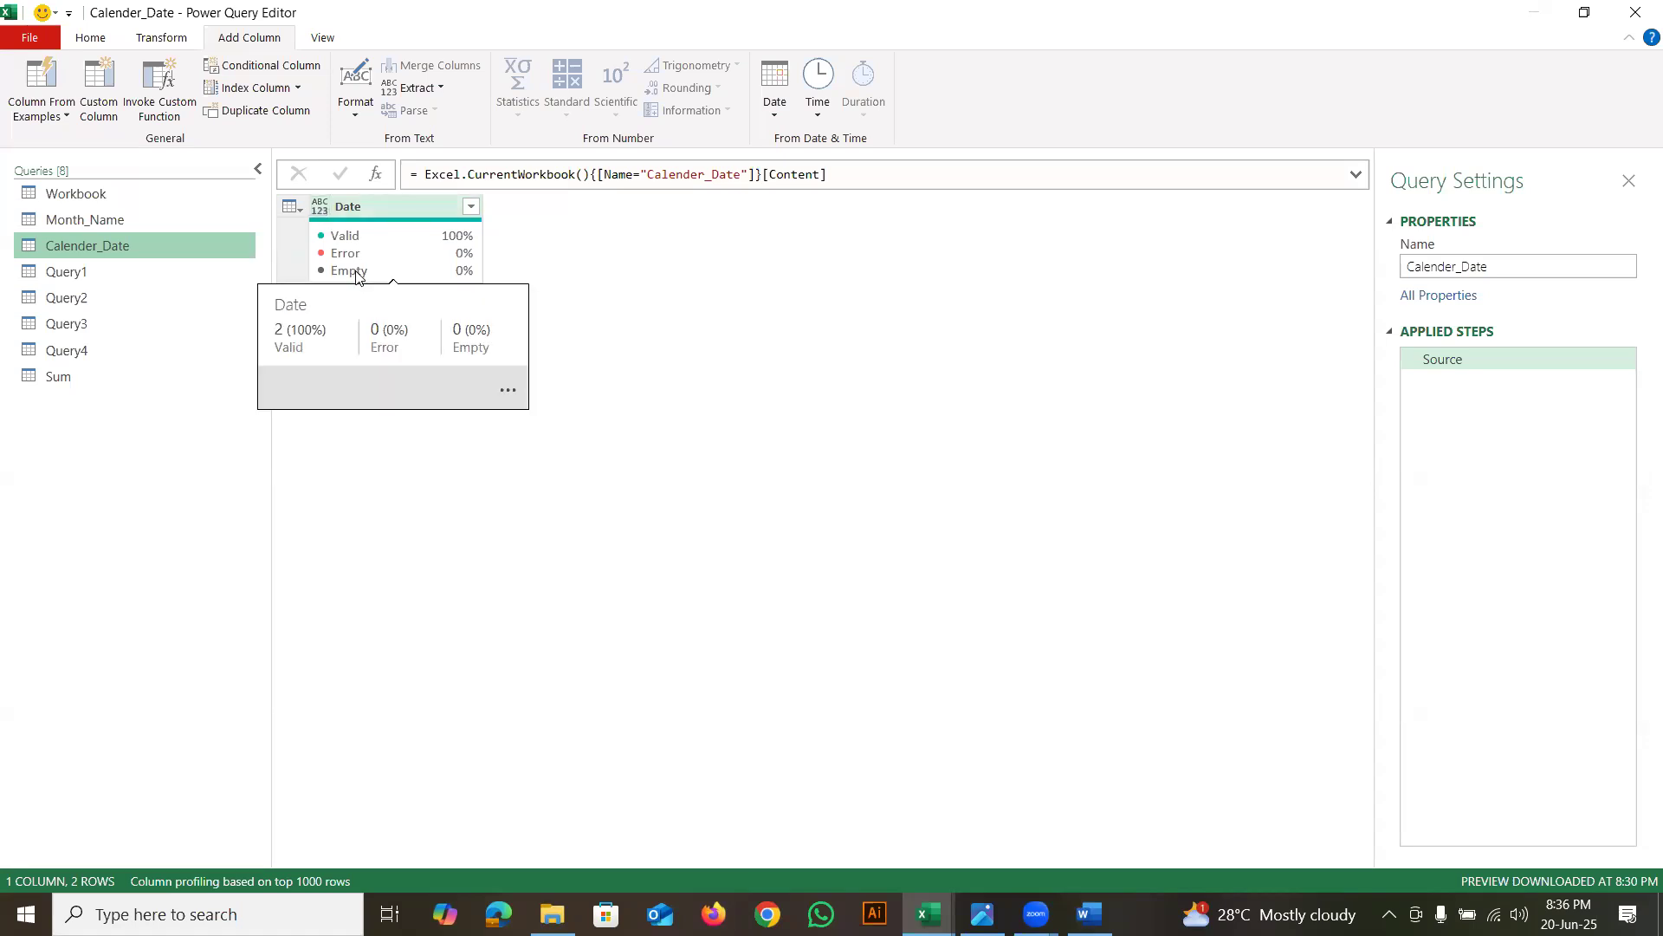
mouse_move(516, 321)
left_mouse_down()
mouse_move(593, 259)
mouse_move(559, 342)
left_mouse_up()
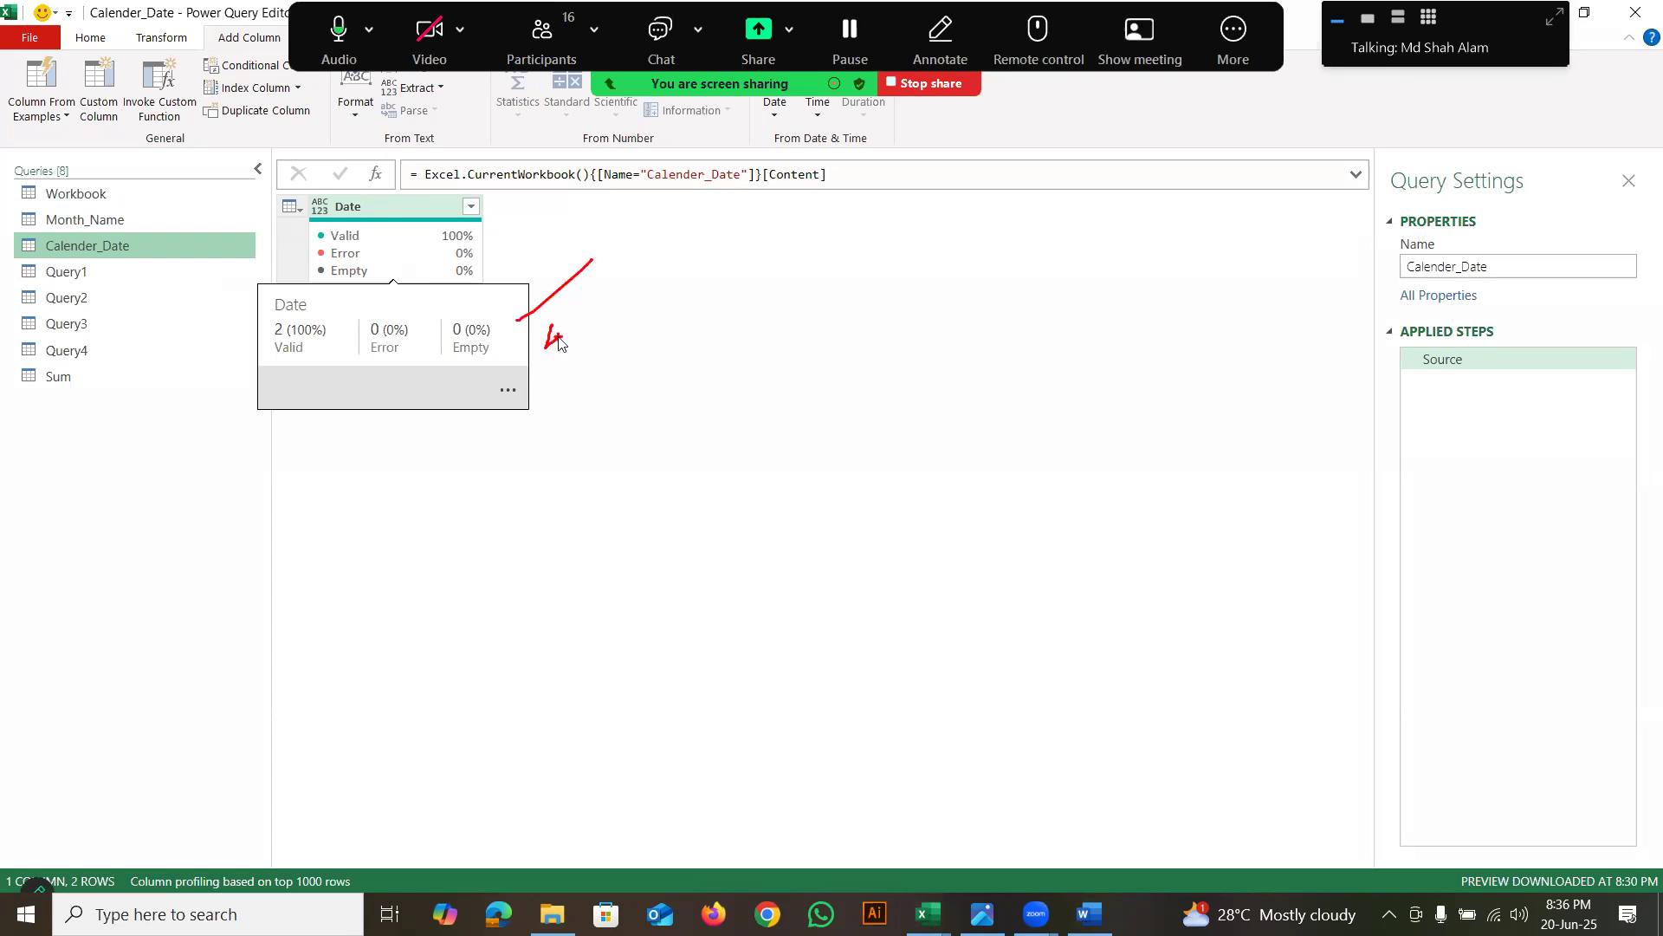
key("Escape")
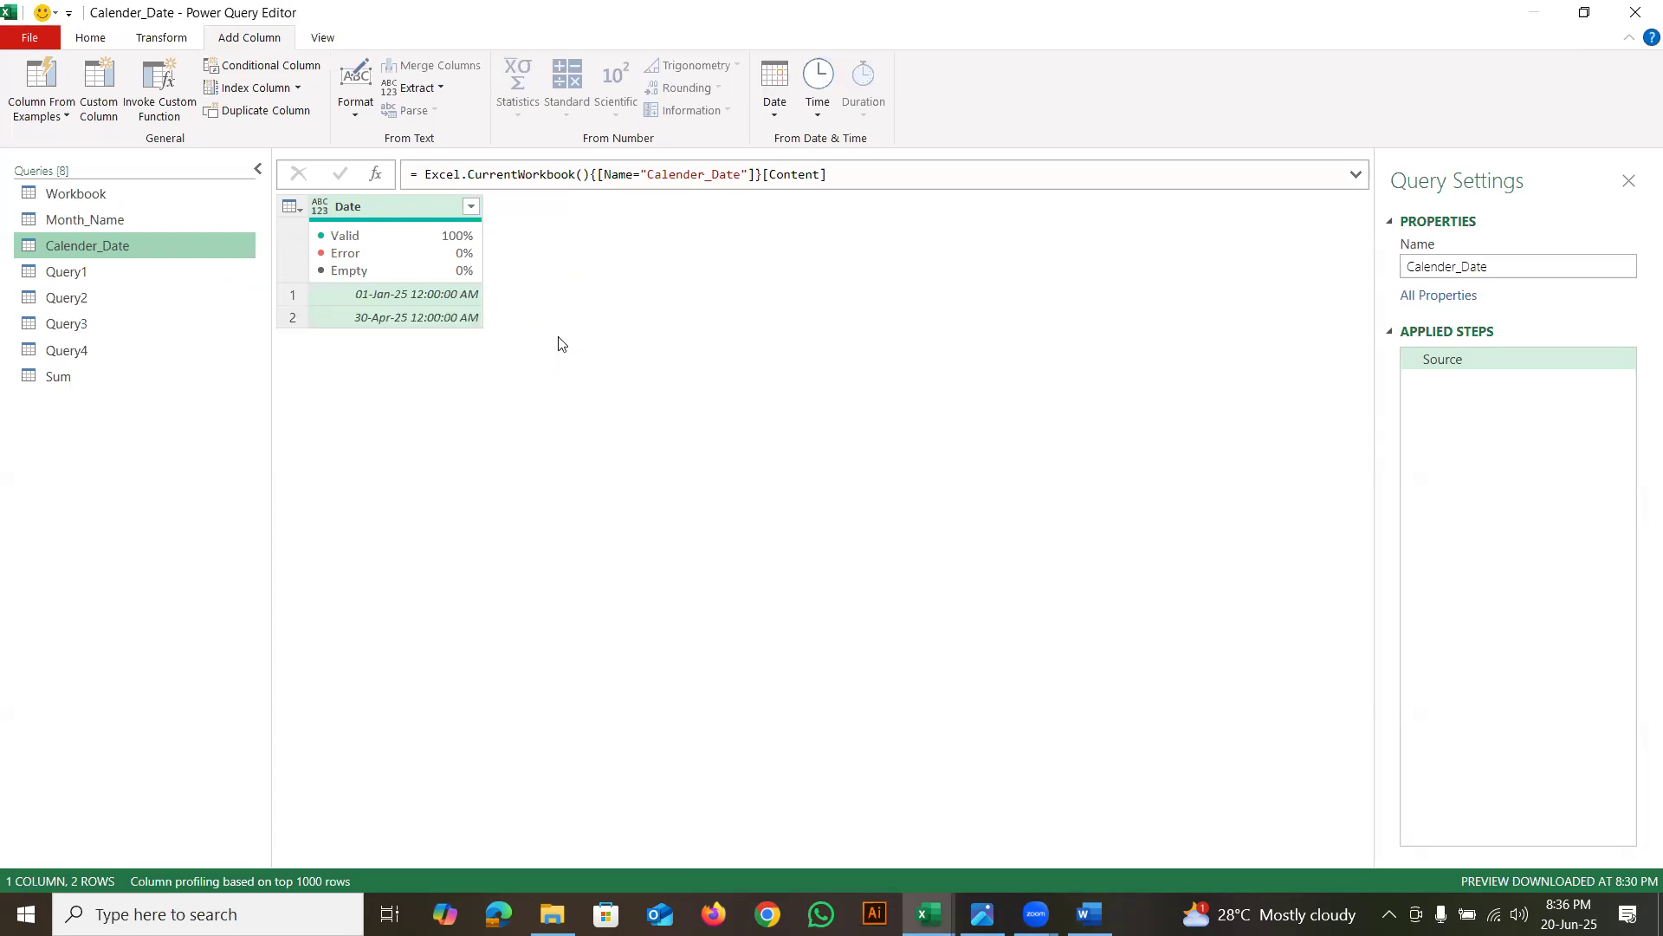
left_click(319, 210)
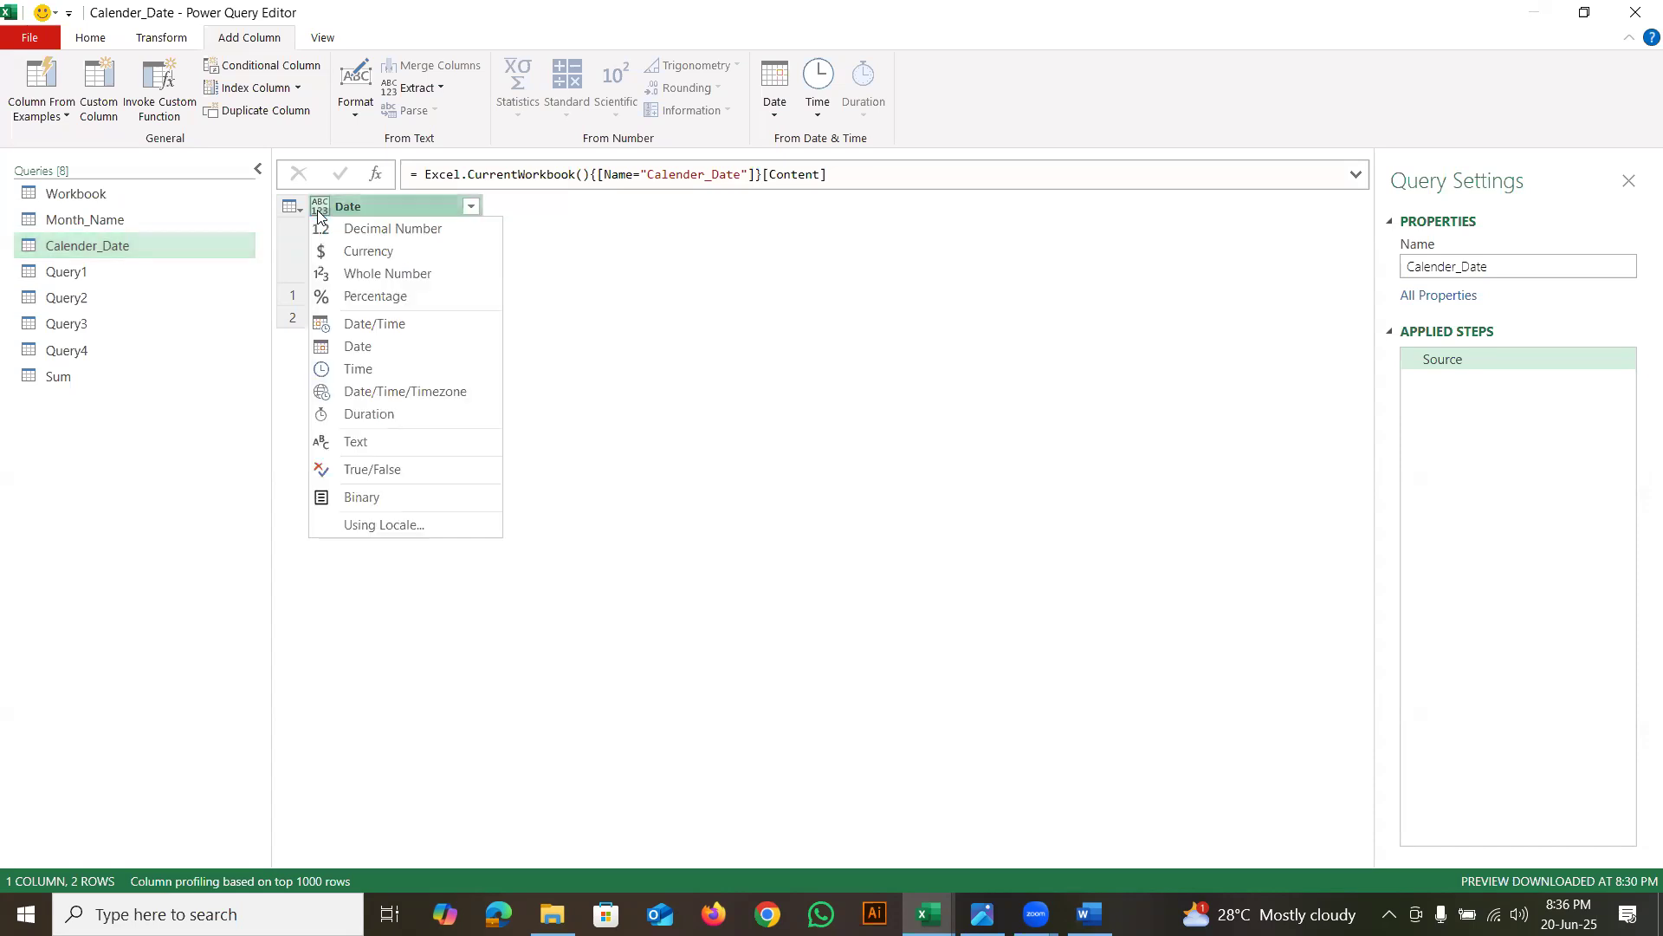
left_click(364, 347)
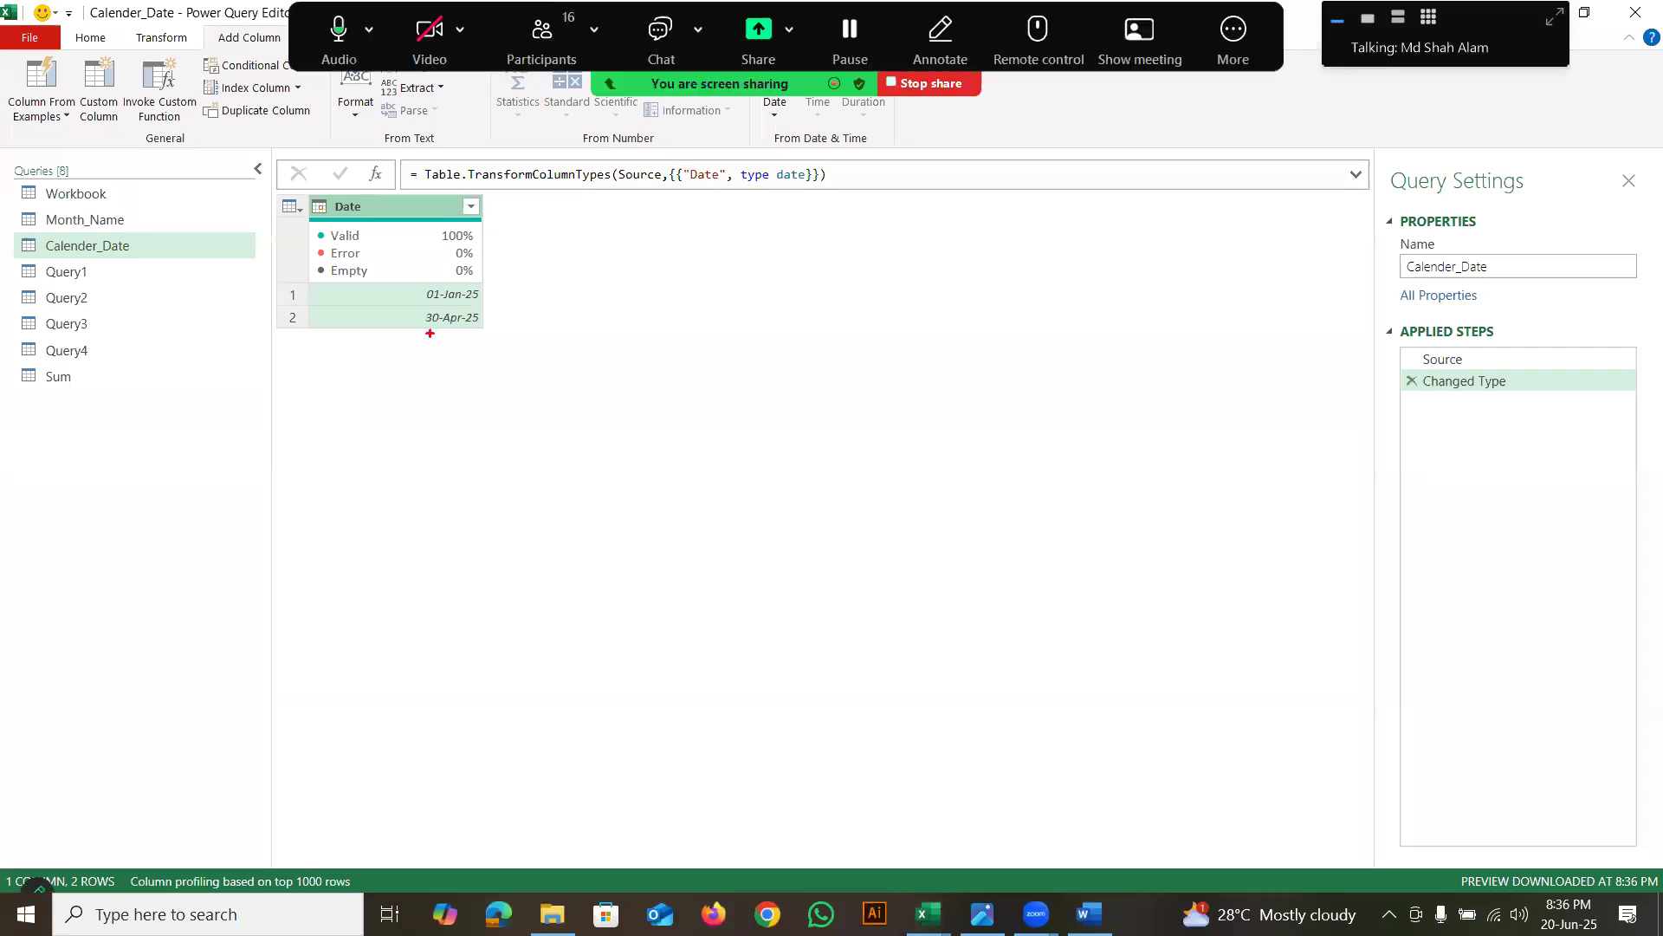
mouse_move(413, 333)
left_mouse_down()
mouse_move(477, 333)
mouse_move(489, 305)
mouse_move(476, 279)
mouse_move(414, 275)
mouse_move(420, 328)
mouse_move(451, 342)
mouse_move(485, 338)
mouse_move(500, 295)
mouse_move(426, 269)
left_mouse_up()
key("Escape")
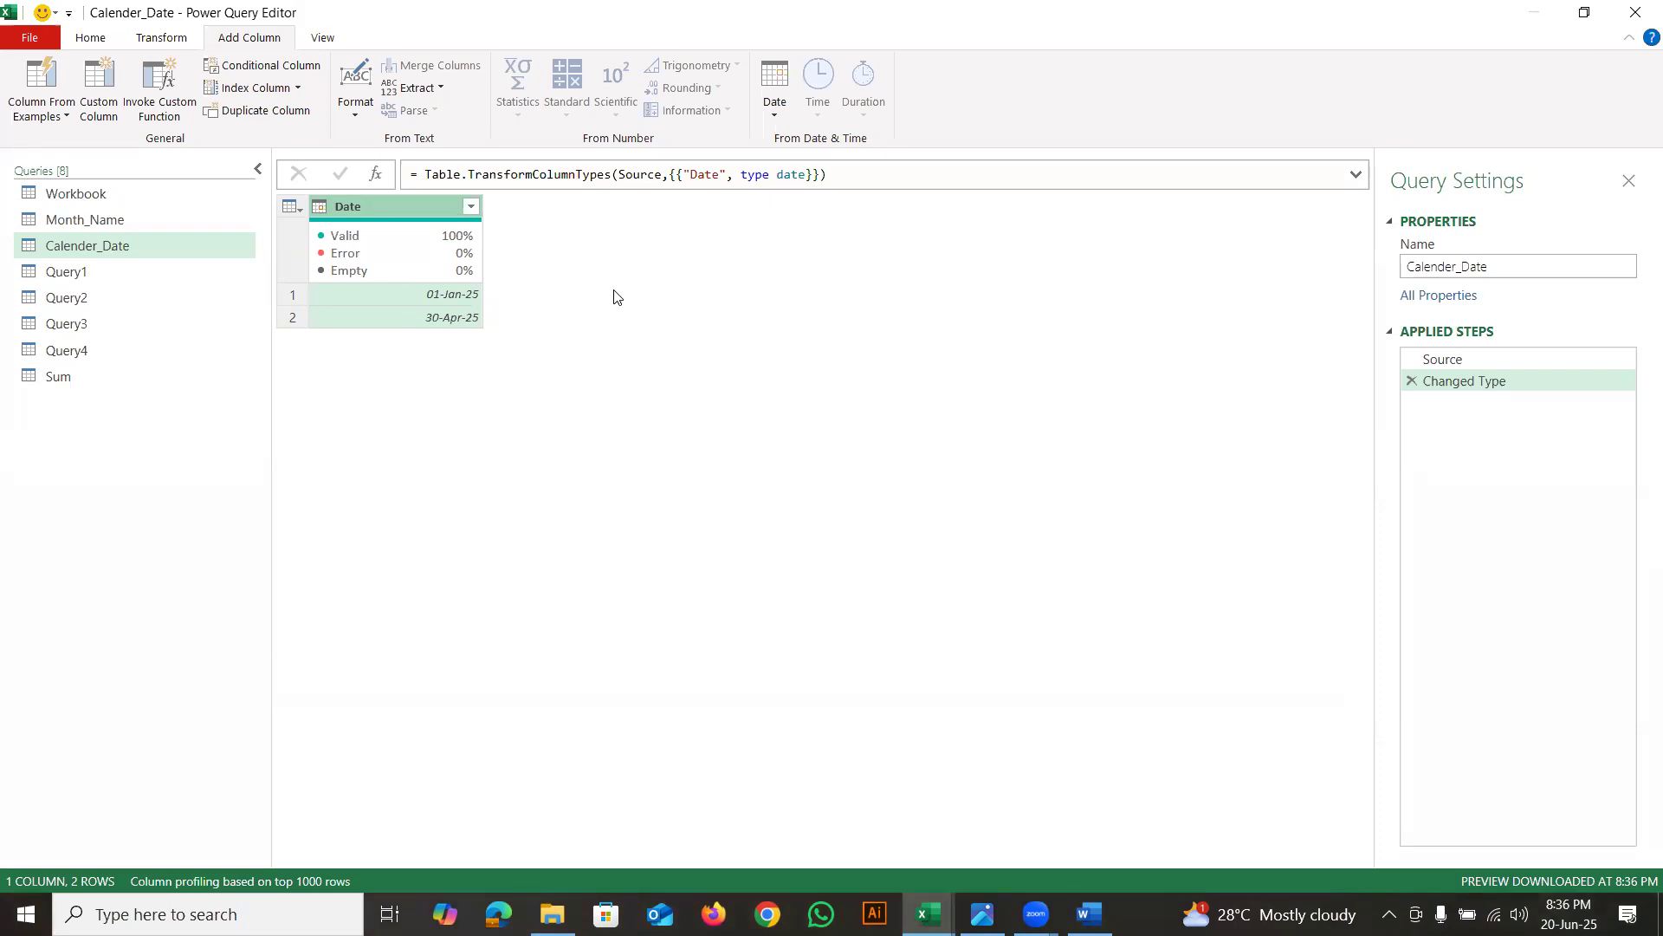
Add a custom step referencing Changed Type and mark that reference in the formula and the applied steps list
left_click(375, 175)
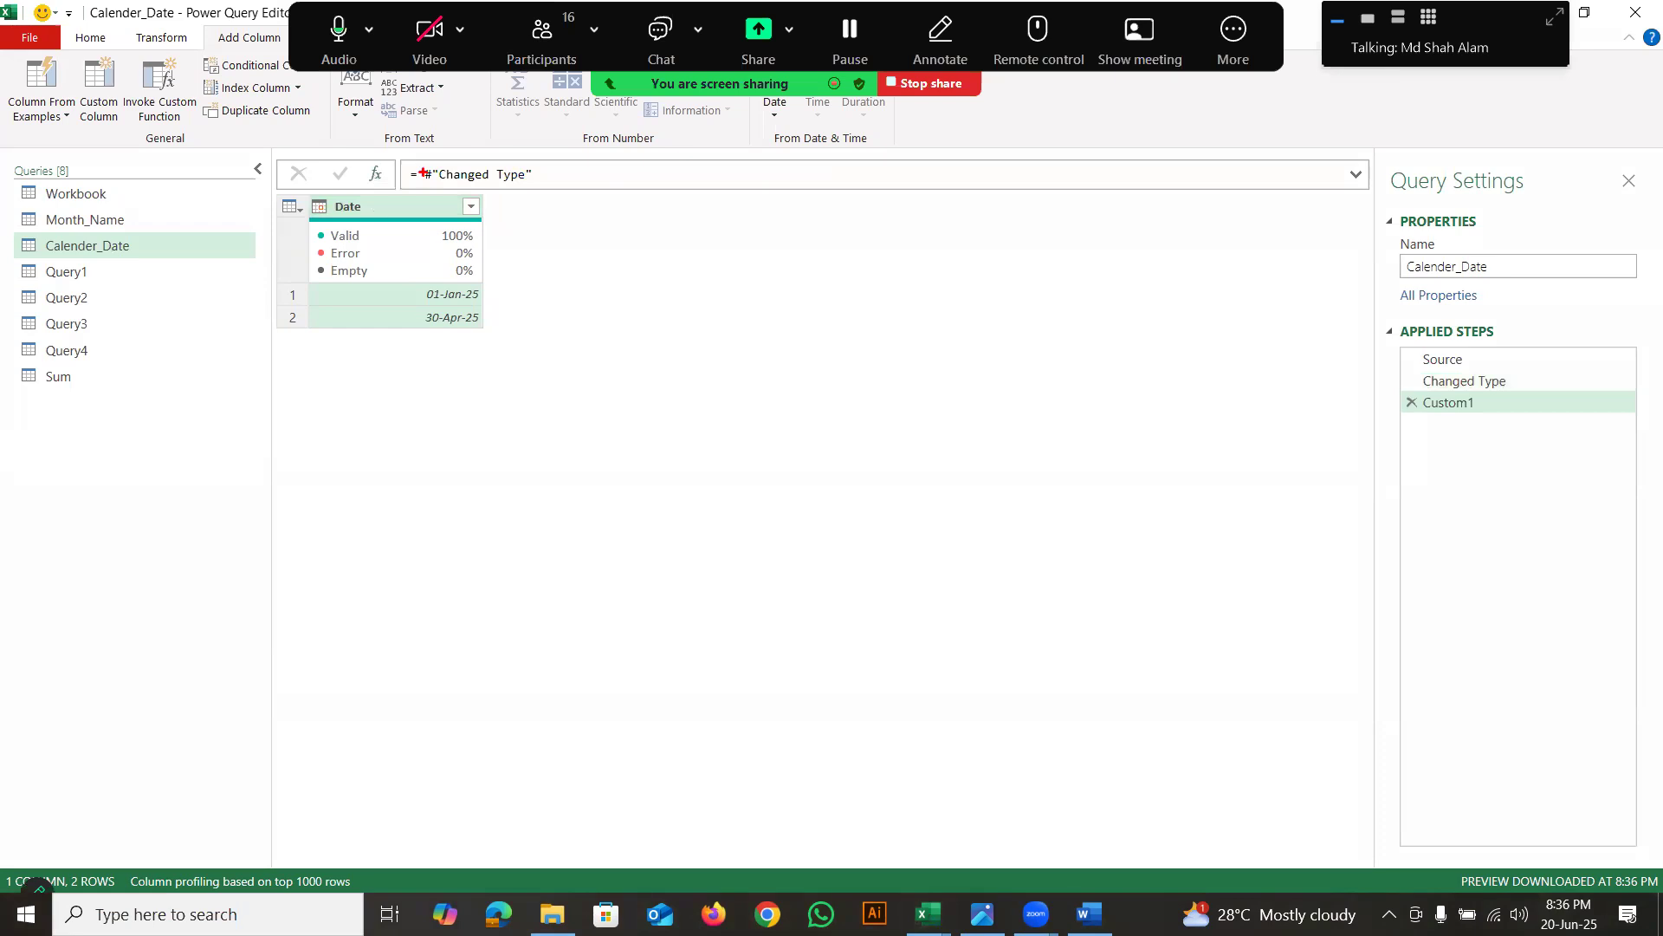
mouse_move(520, 174)
left_mouse_down()
mouse_move(535, 150)
mouse_move(439, 150)
mouse_move(412, 196)
mouse_move(546, 157)
left_mouse_up()
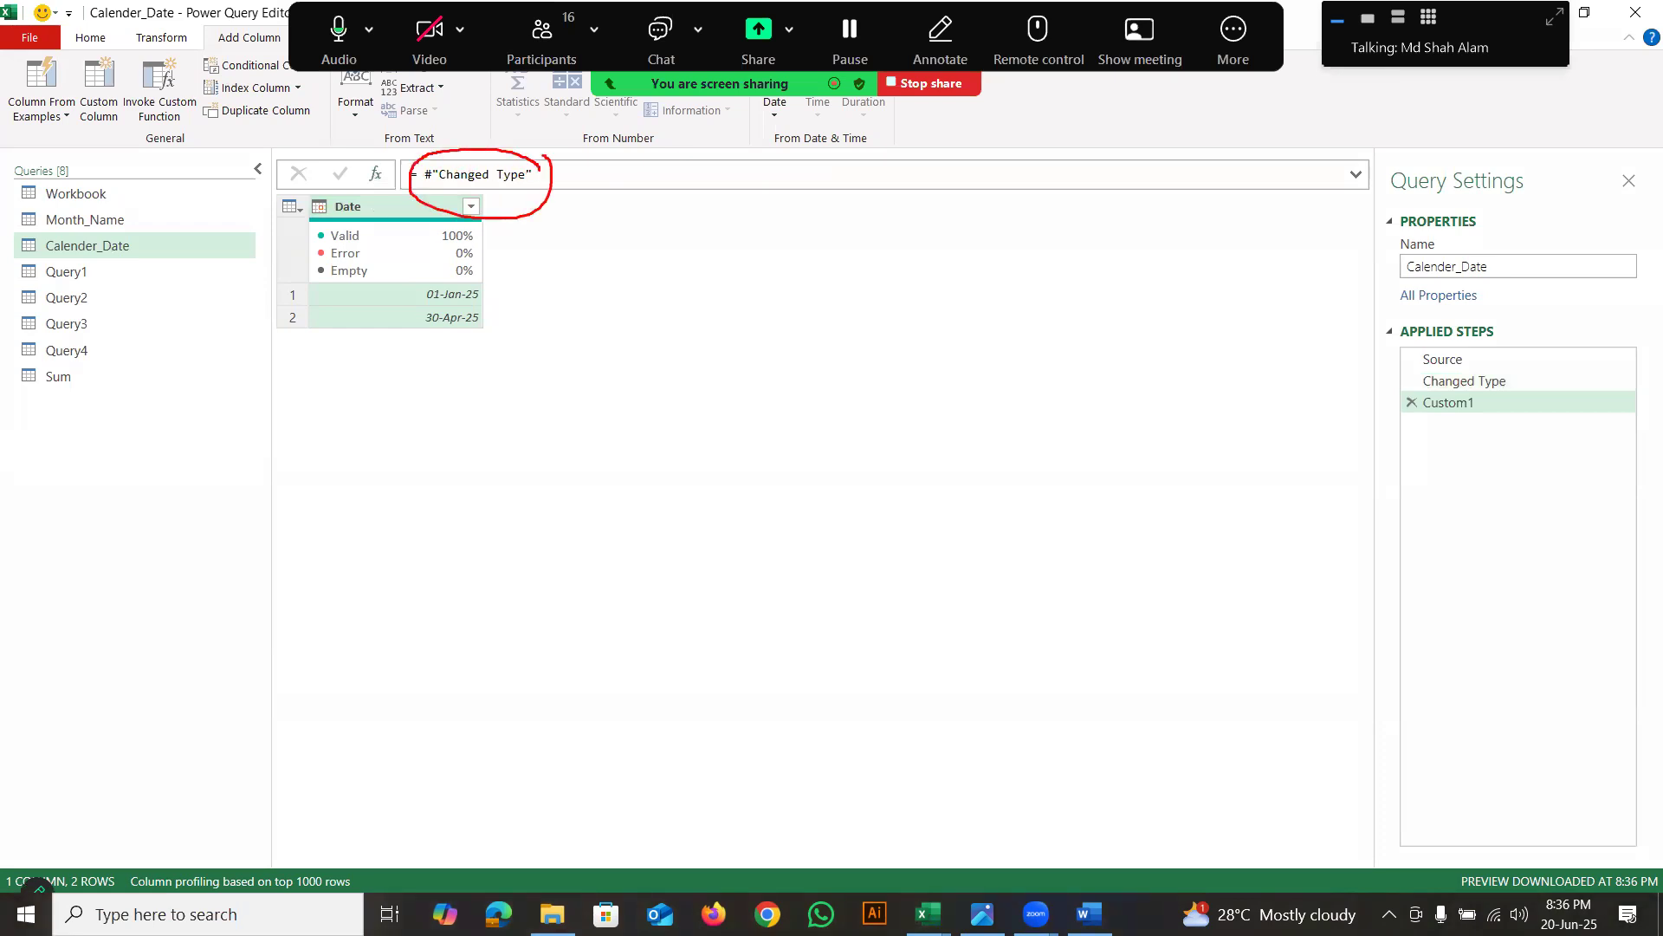
mouse_move(1468, 365)
left_mouse_down()
mouse_move(1511, 369)
mouse_move(1409, 382)
mouse_move(1519, 392)
mouse_move(1511, 365)
left_mouse_up()
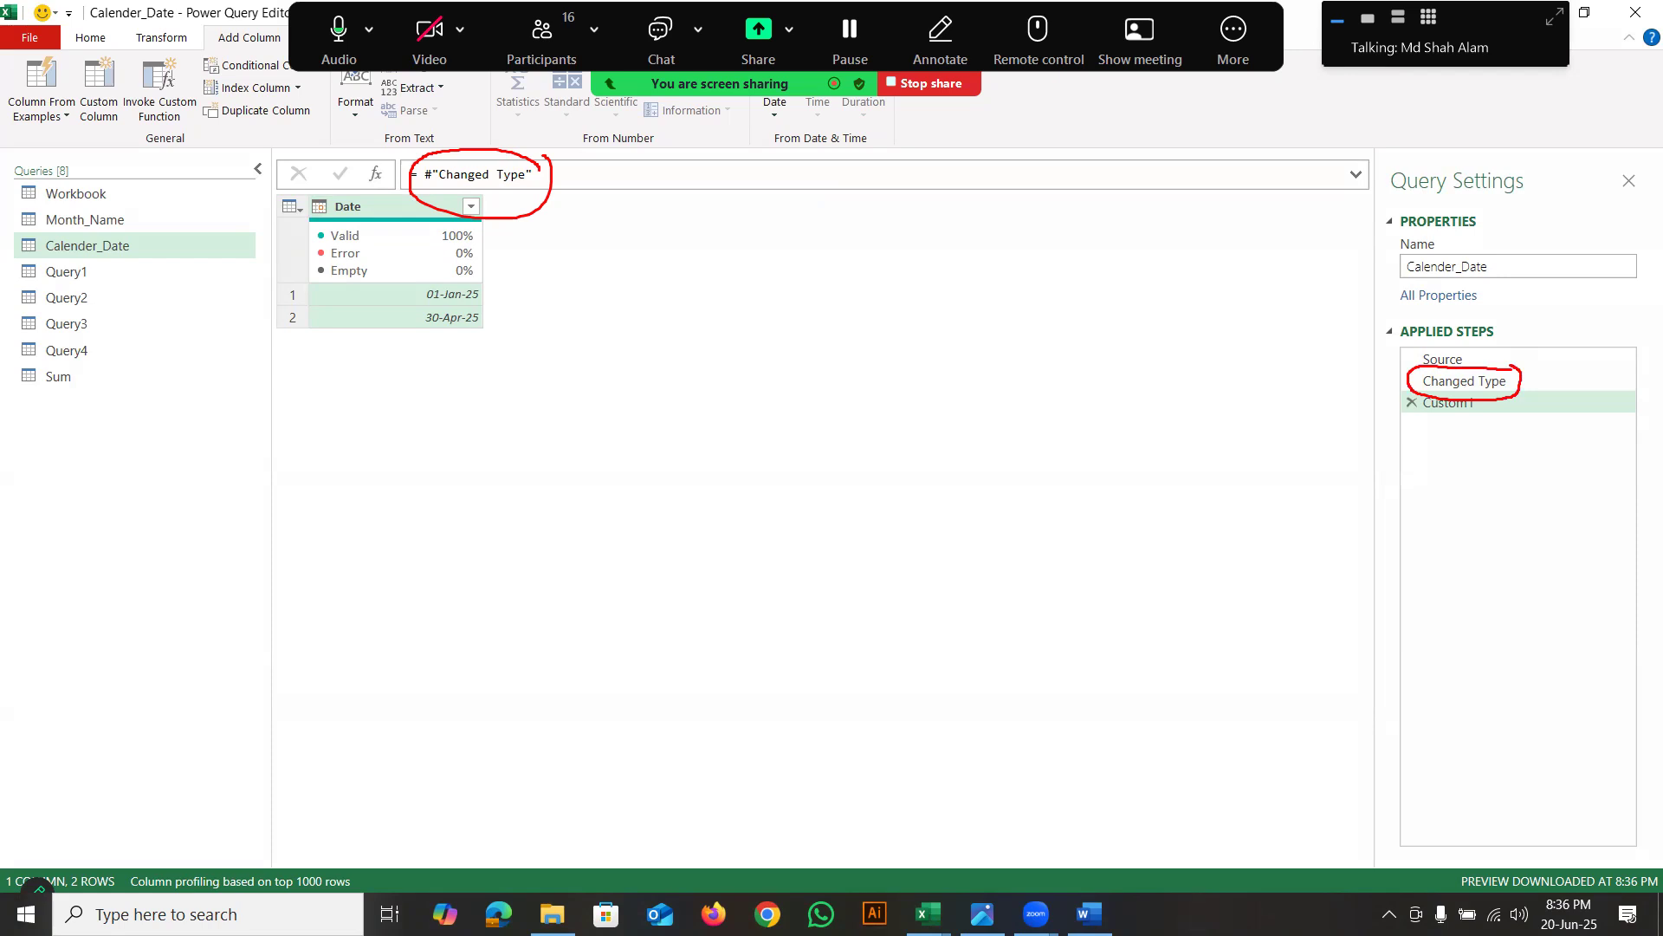
left_click_drag(419, 184, 490, 166)
key("Escape")
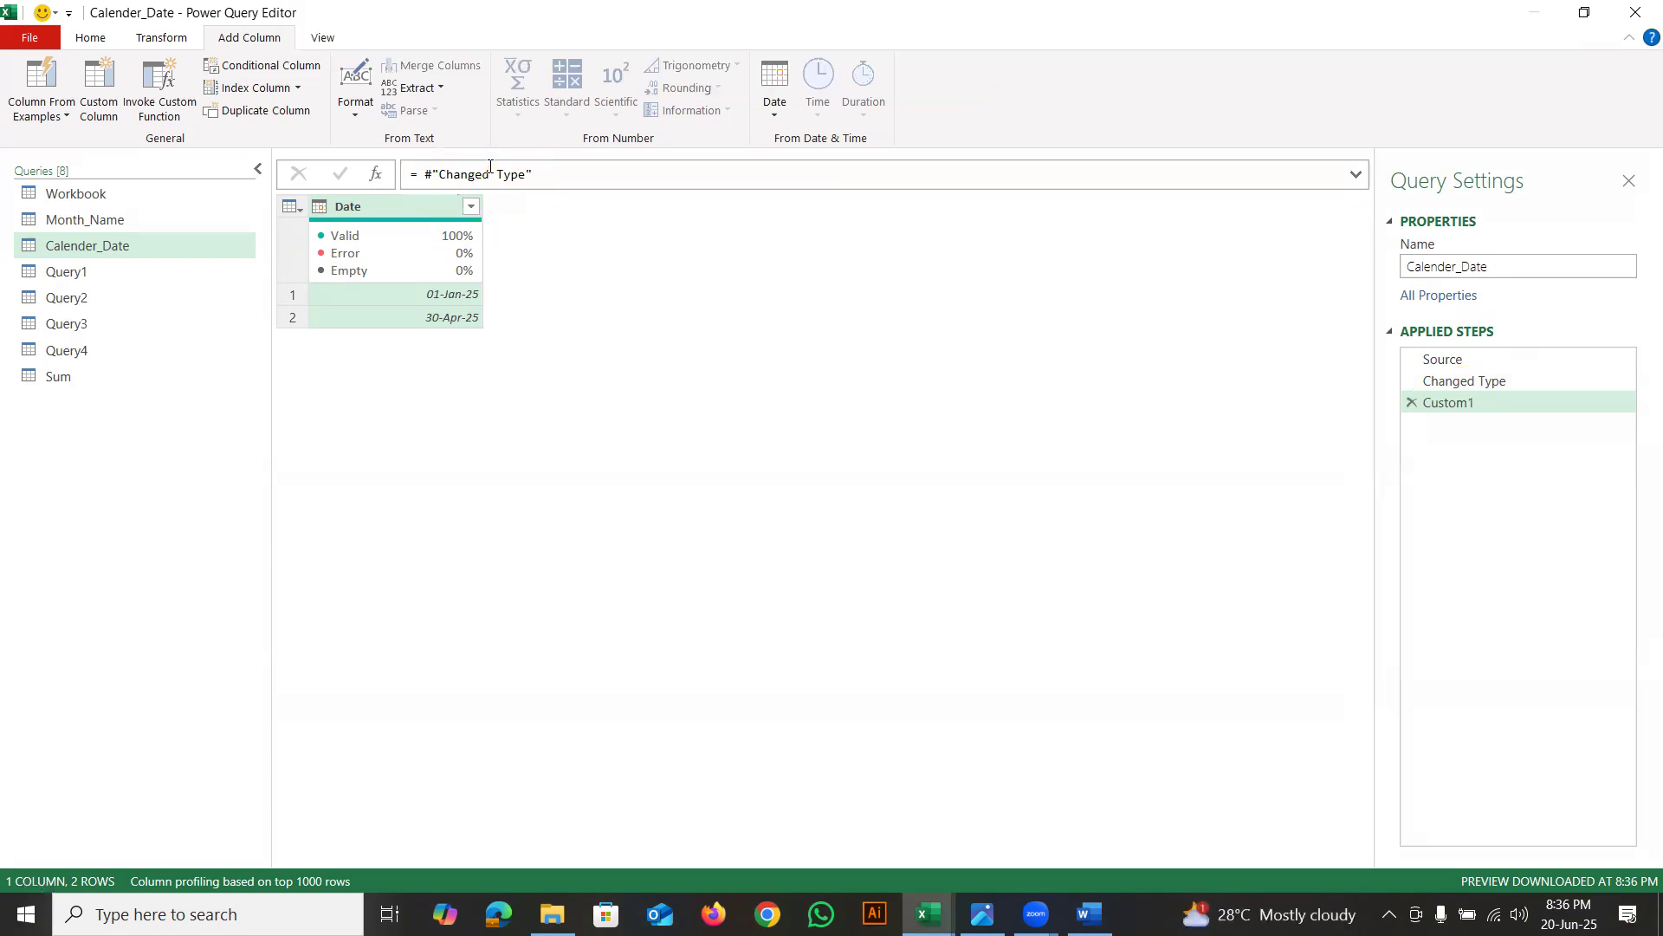
Try to wrap the custom step's Changed Type reference in the Duration.Days function
left_click(419, 174)
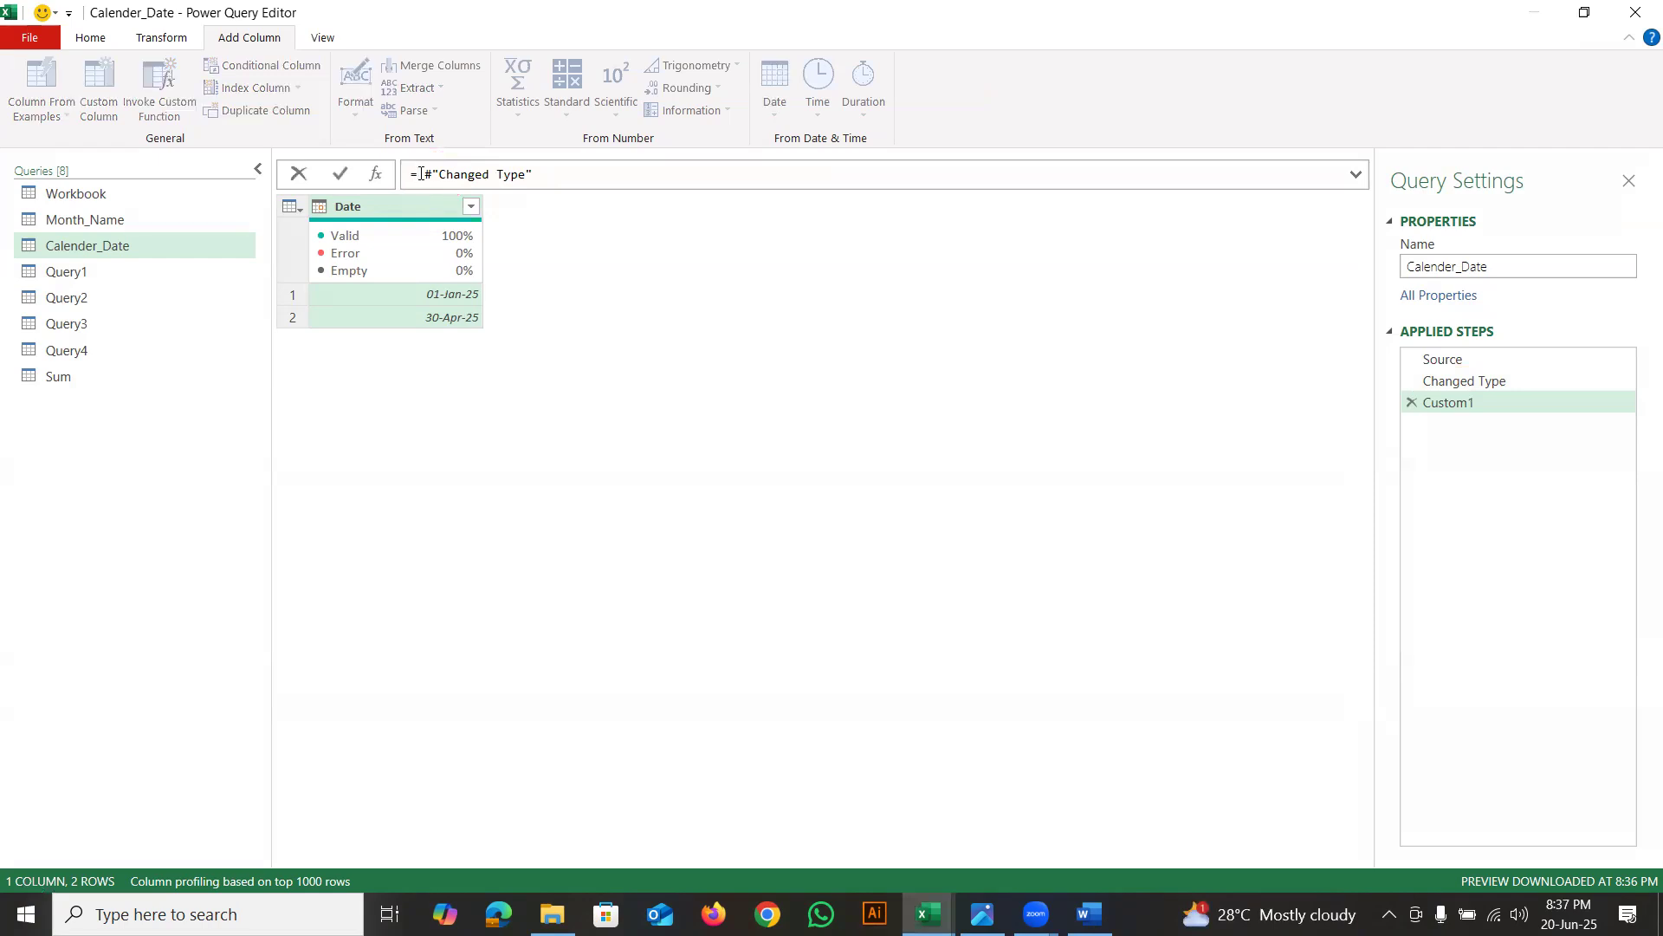
type("dur")
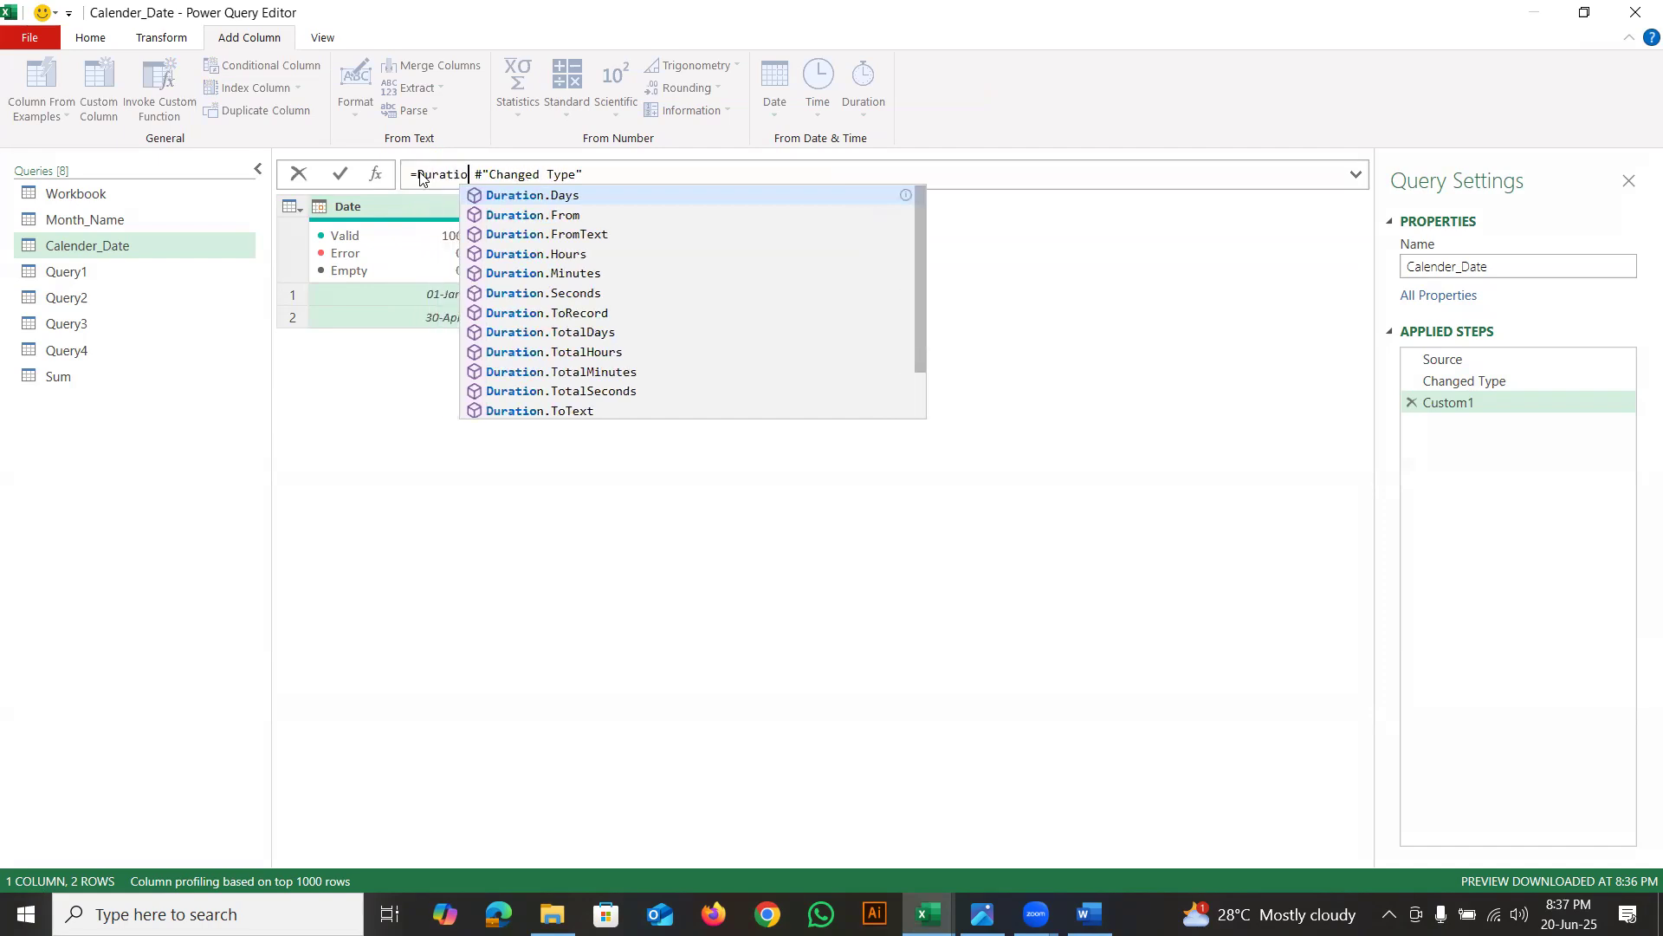
key("Tab")
type("(")
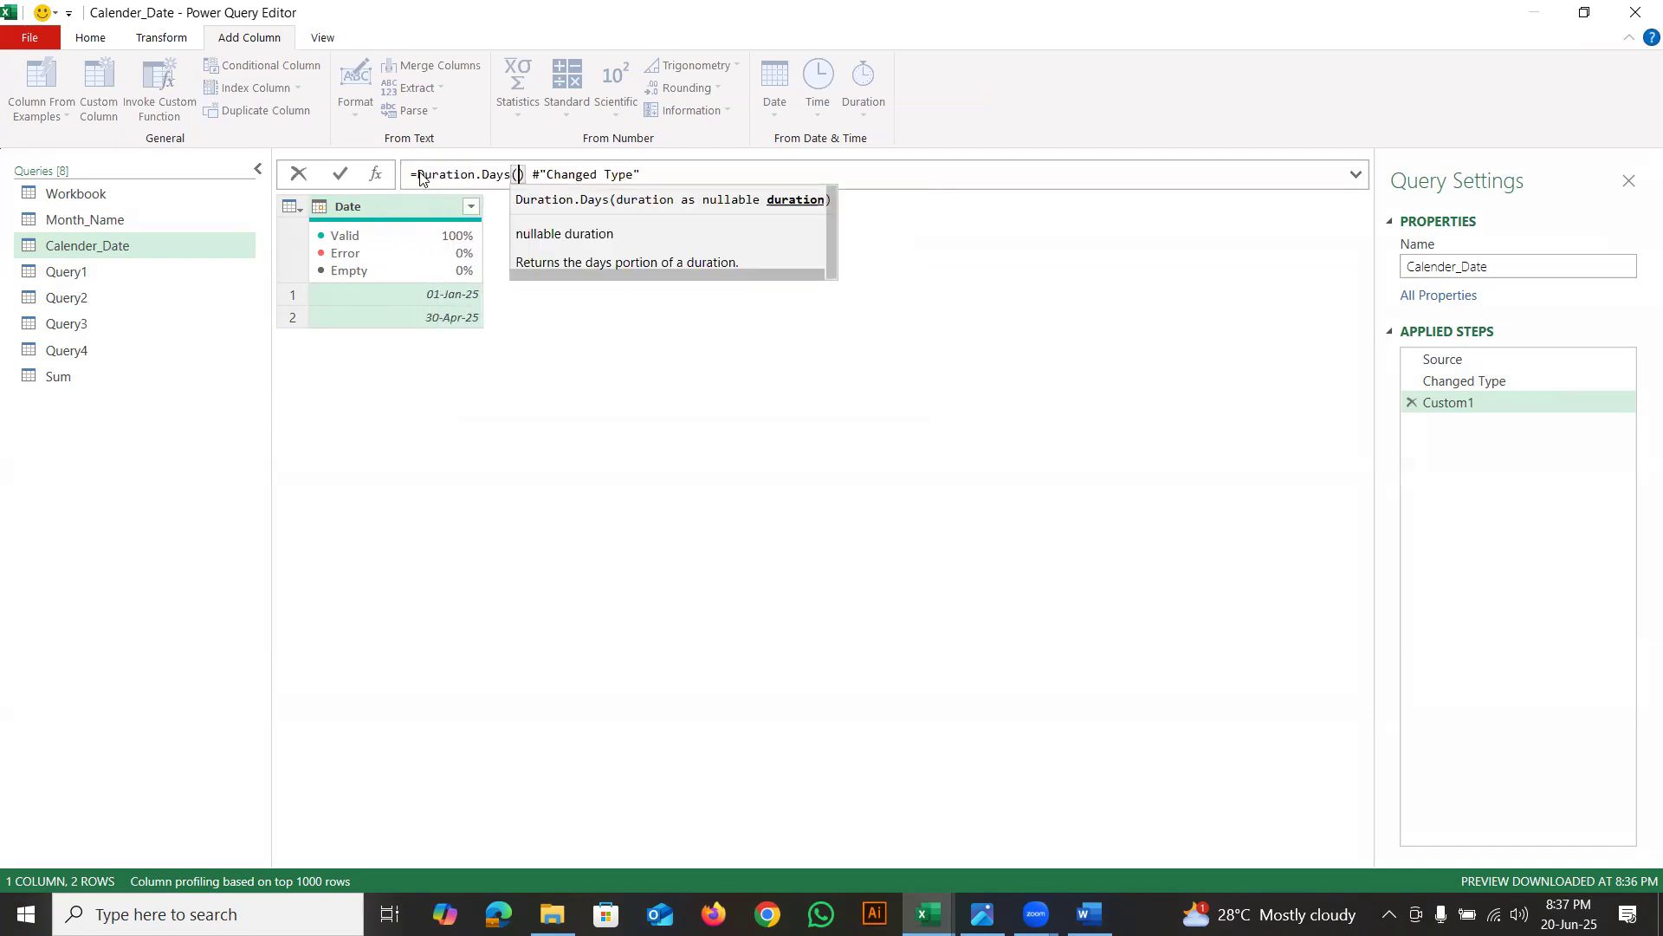
left_click(527, 174)
key("BackSpace")
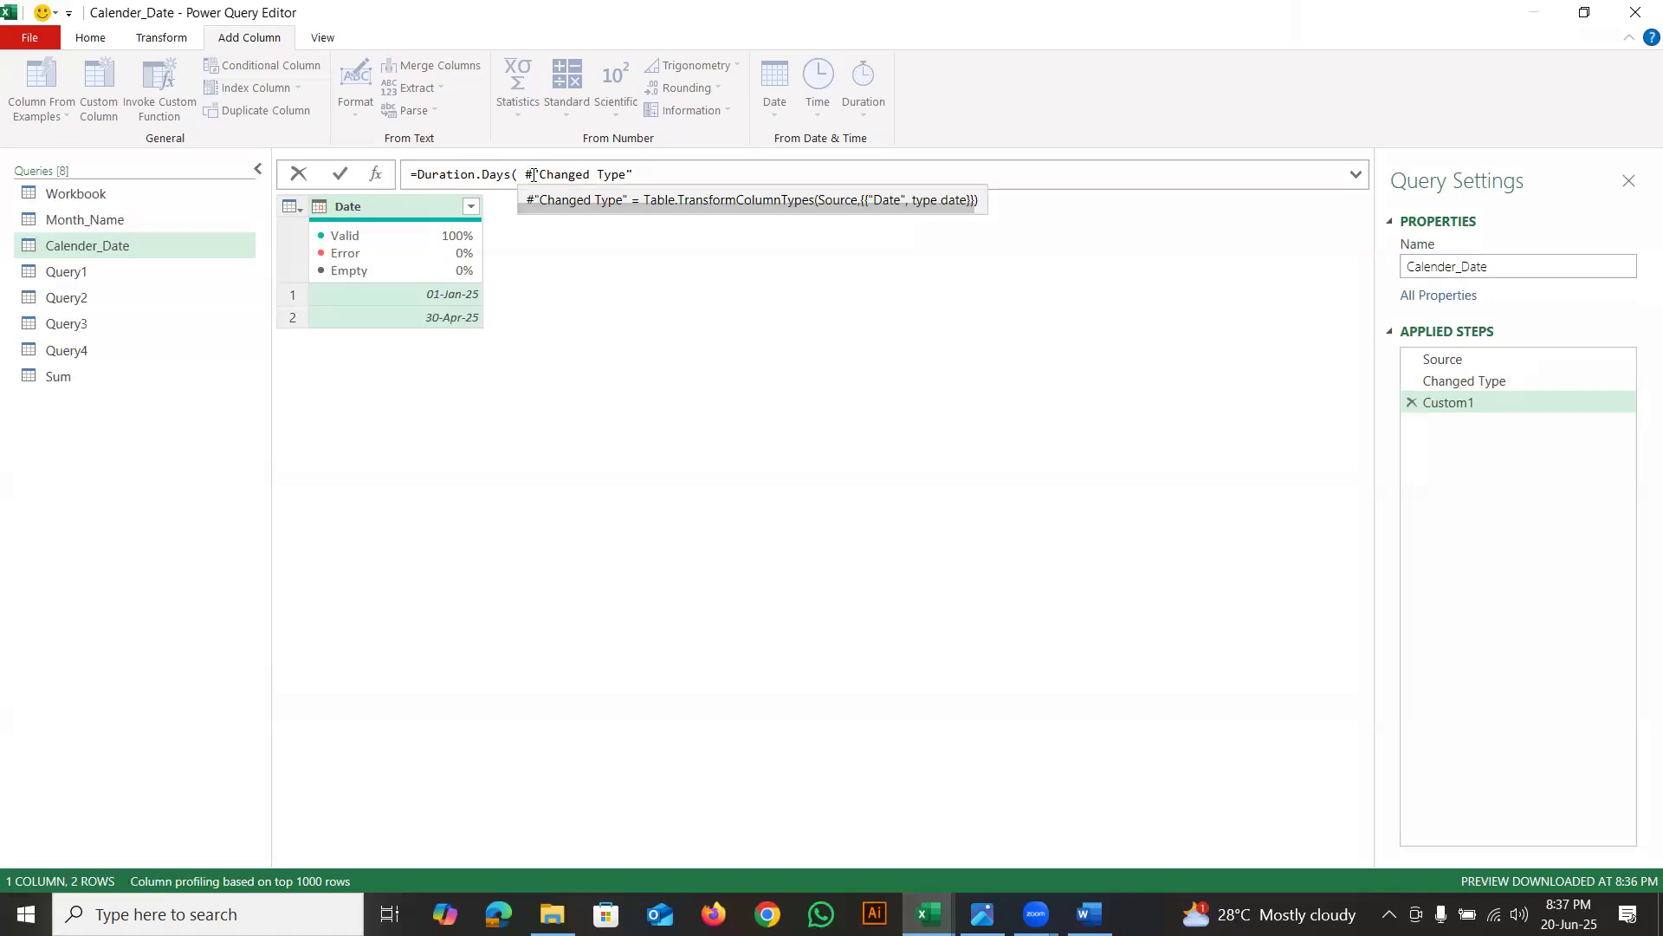
left_click(644, 181)
type(",")
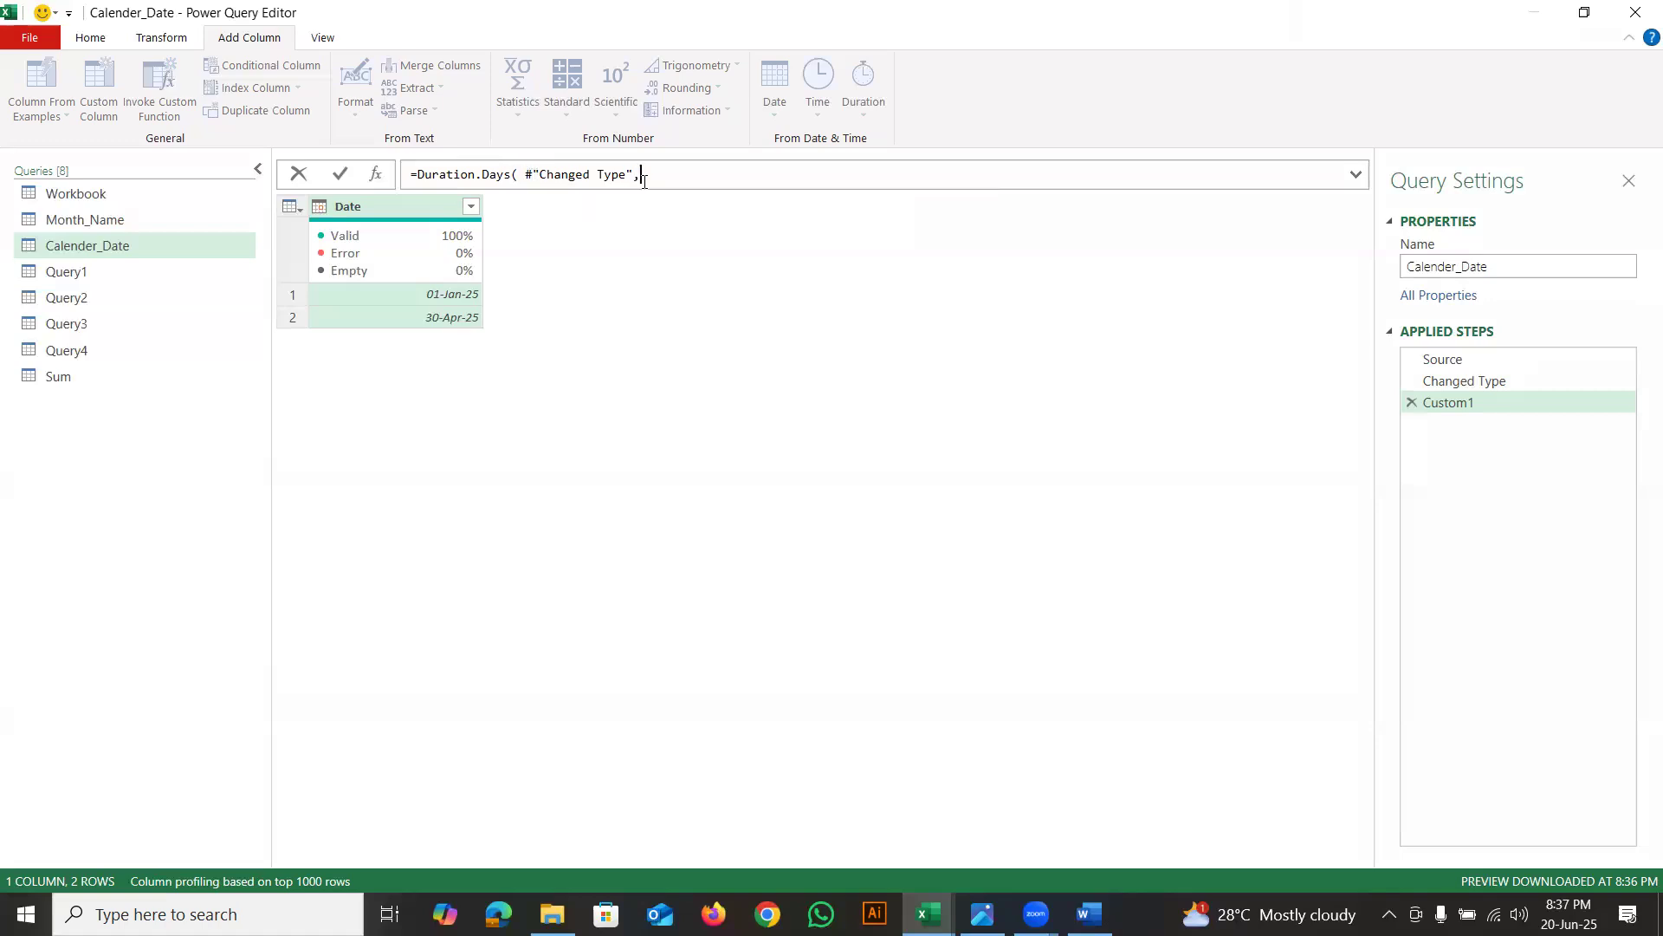
key("BackSpace")
key("Return")
left_click(663, 172)
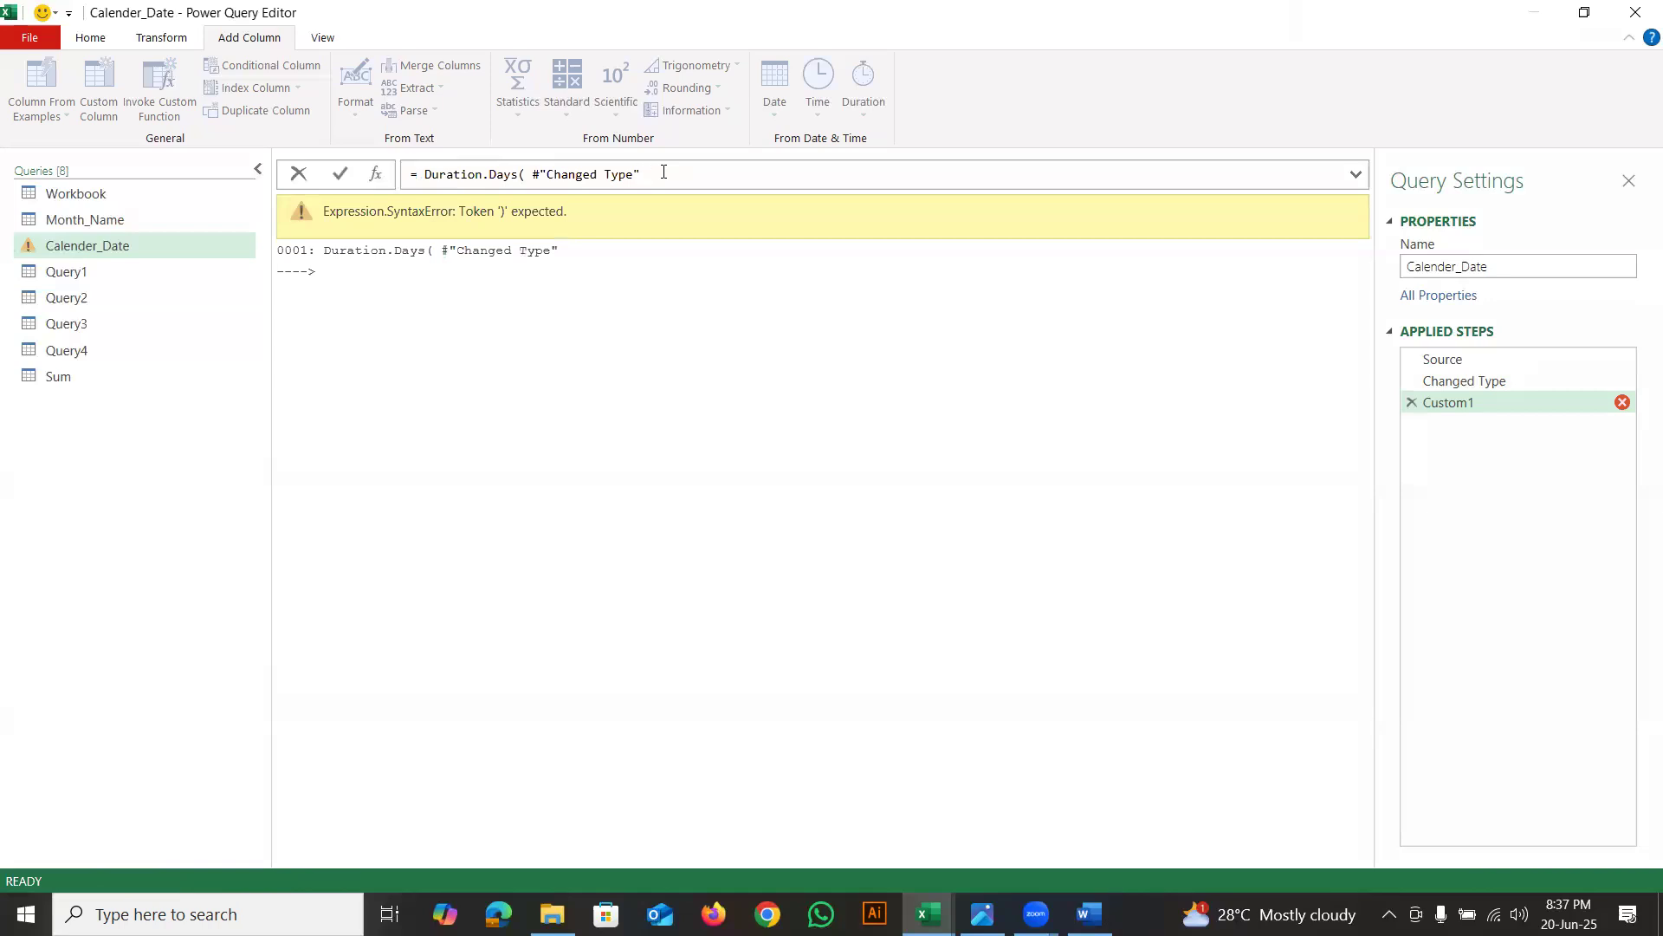
Check the Changed Type step, return to the custom step and append [Date] to its Changed Type reference
left_click(1463, 383)
left_click(1462, 383)
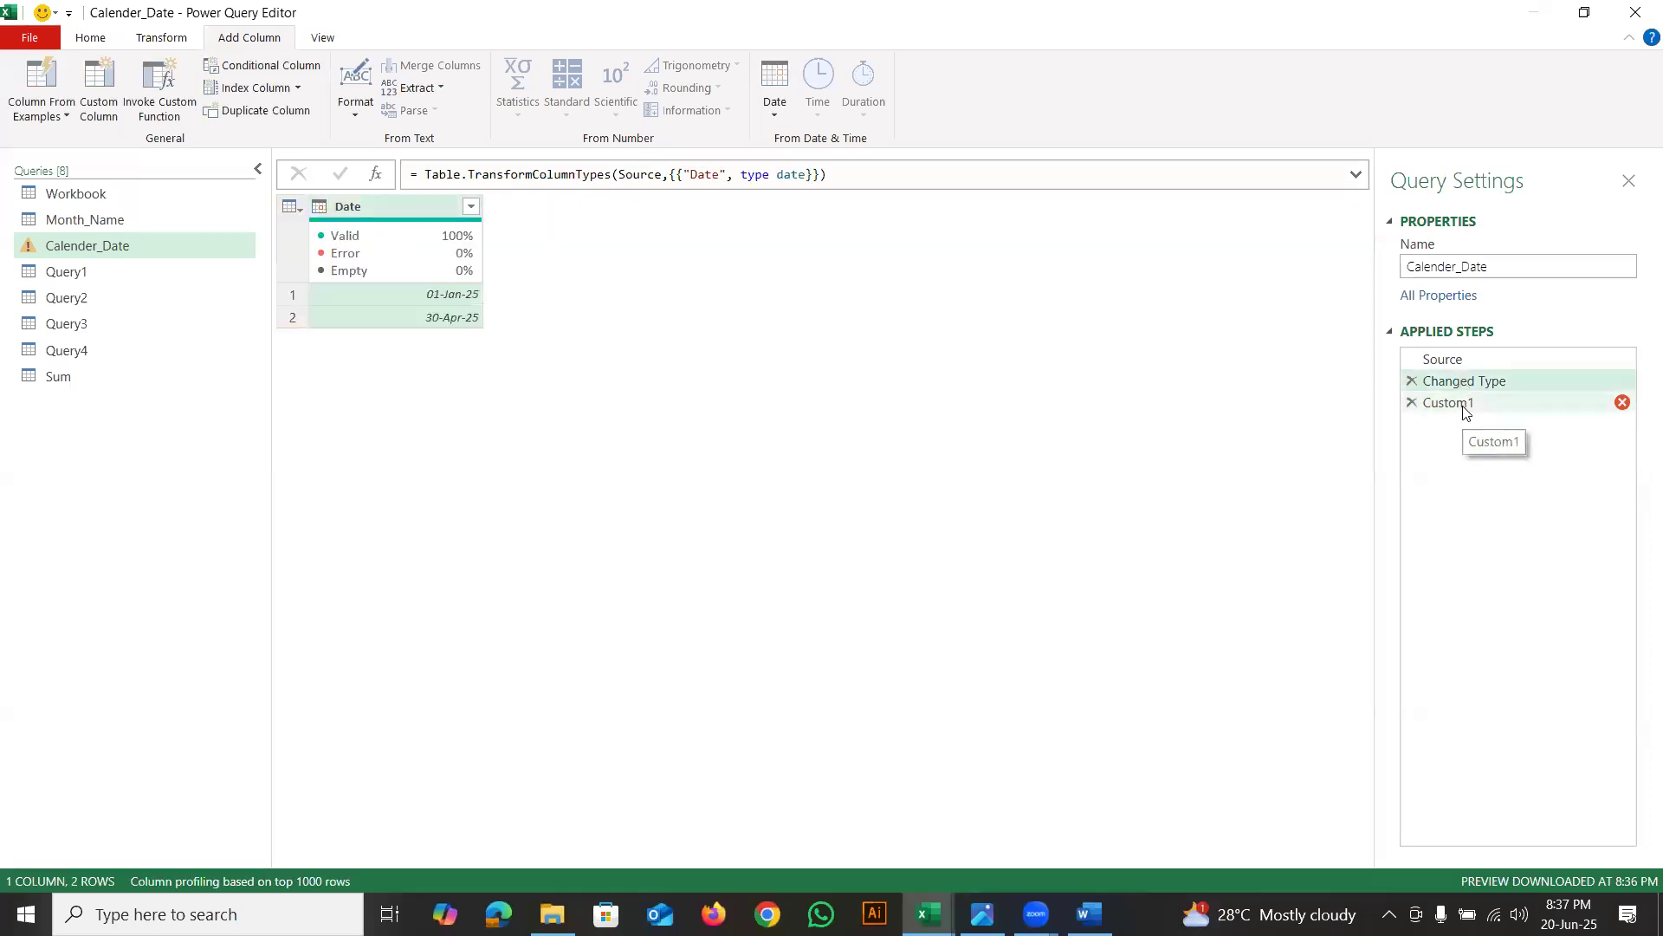
left_click(1462, 404)
left_click(659, 174)
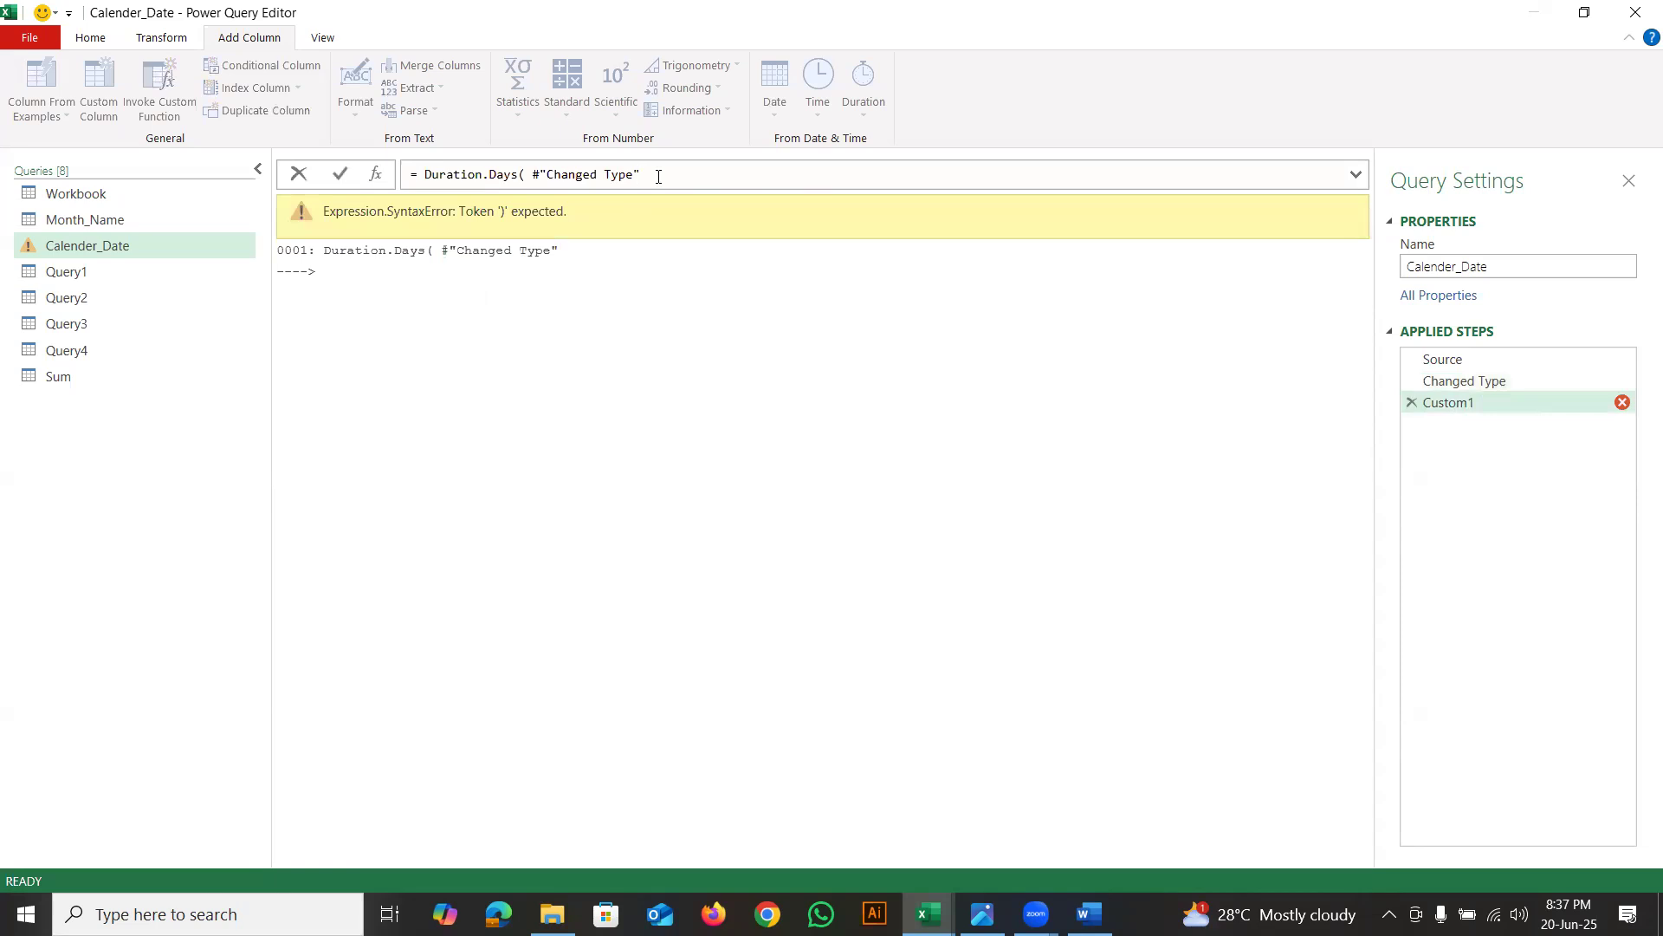
type("[]")
type("Date")
key("BackSpace")
key("BackSpace")
type("te")
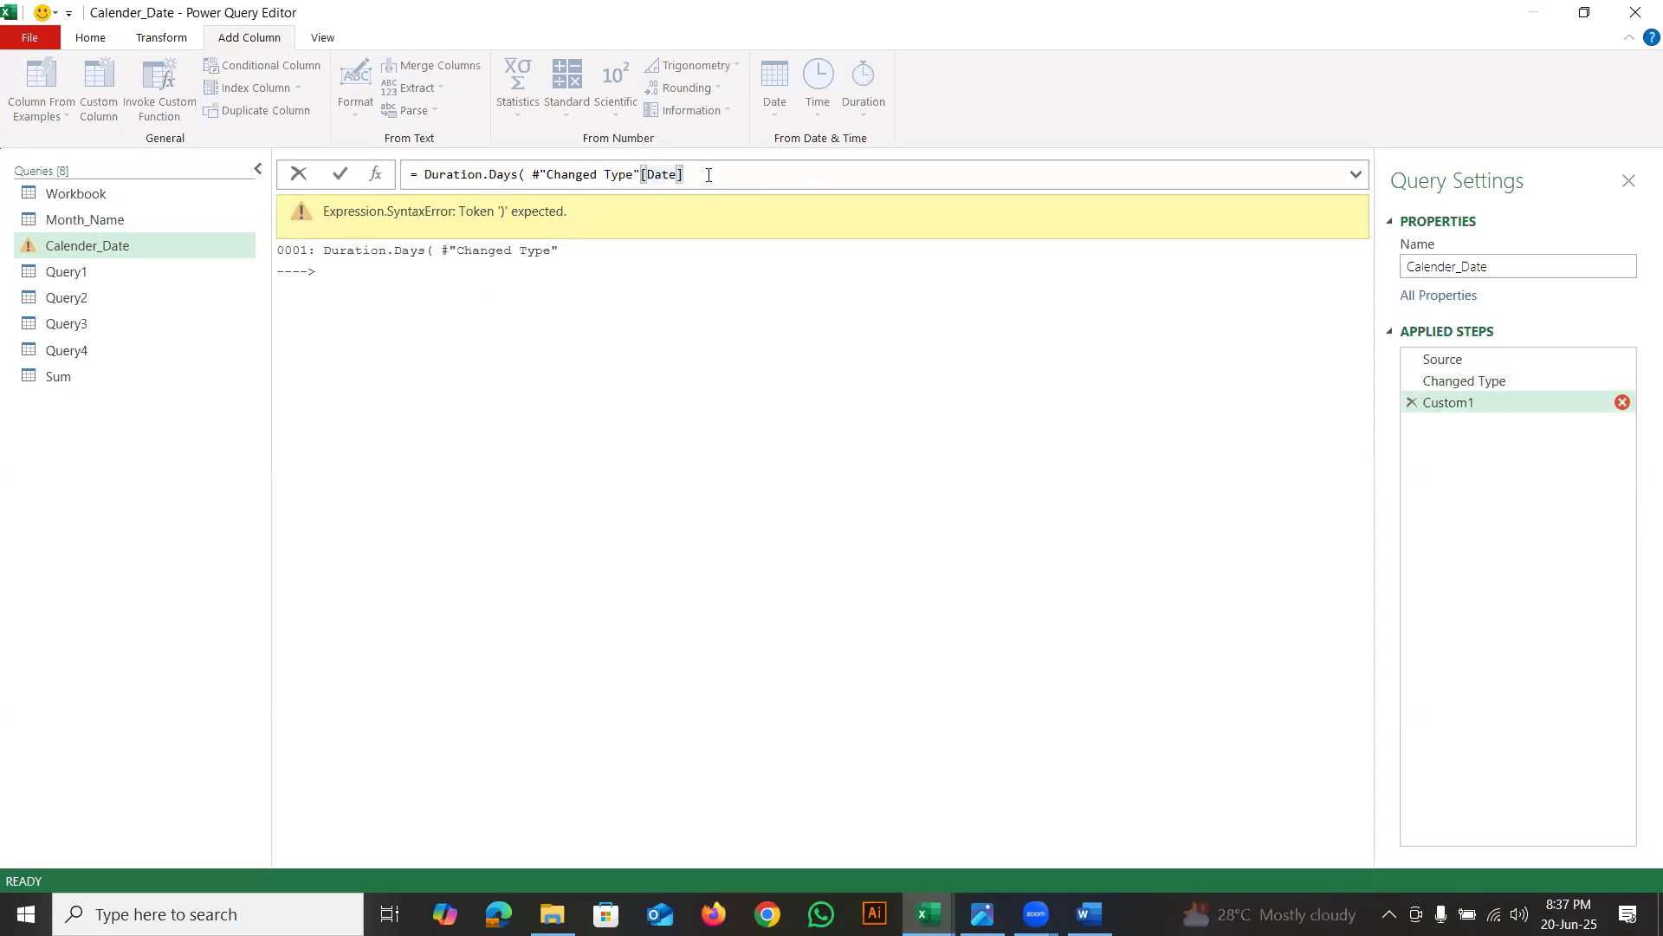
Remove the Duration.Days wrapper so the custom step's formula is #"Changed Type"[Date], apply it and mark the listed dates
left_click(532, 175)
key("BackSpace")
key("BackSpace")
key("BackSpace")
key("BackSpace")
key("BackSpace")
key("BackSpace")
key("BackSpace")
key("BackSpace")
key("BackSpace")
key("BackSpace")
key("BackSpace")
key("BackSpace")
key("BackSpace")
key("BackSpace")
key("BackSpace")
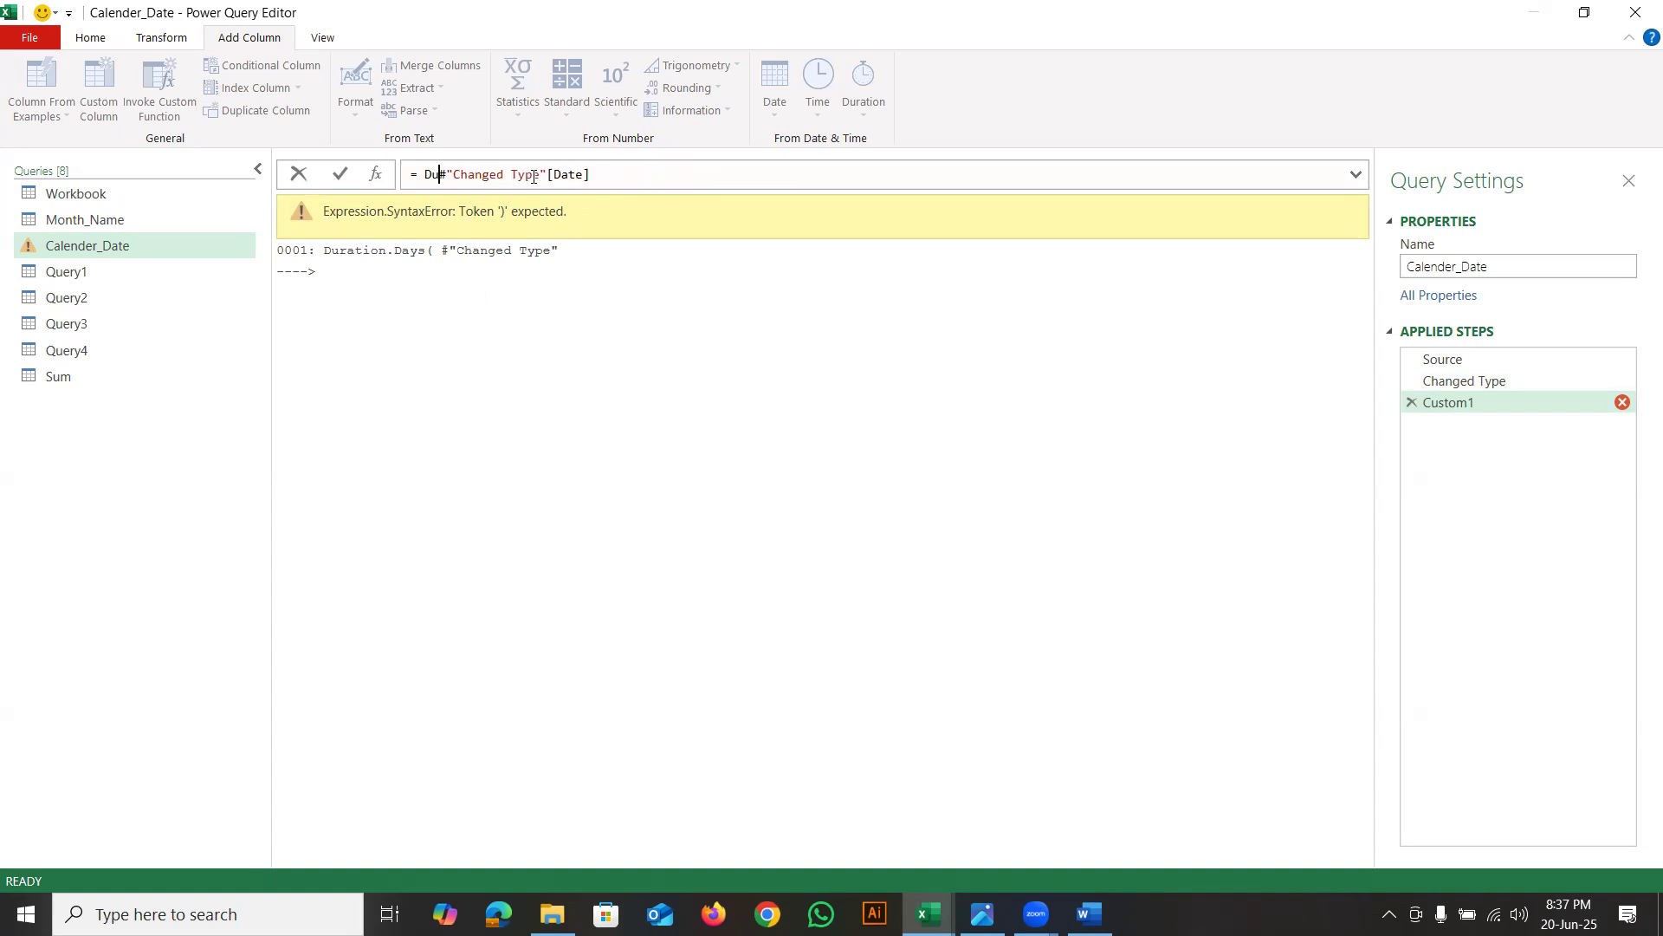
left_click(596, 175)
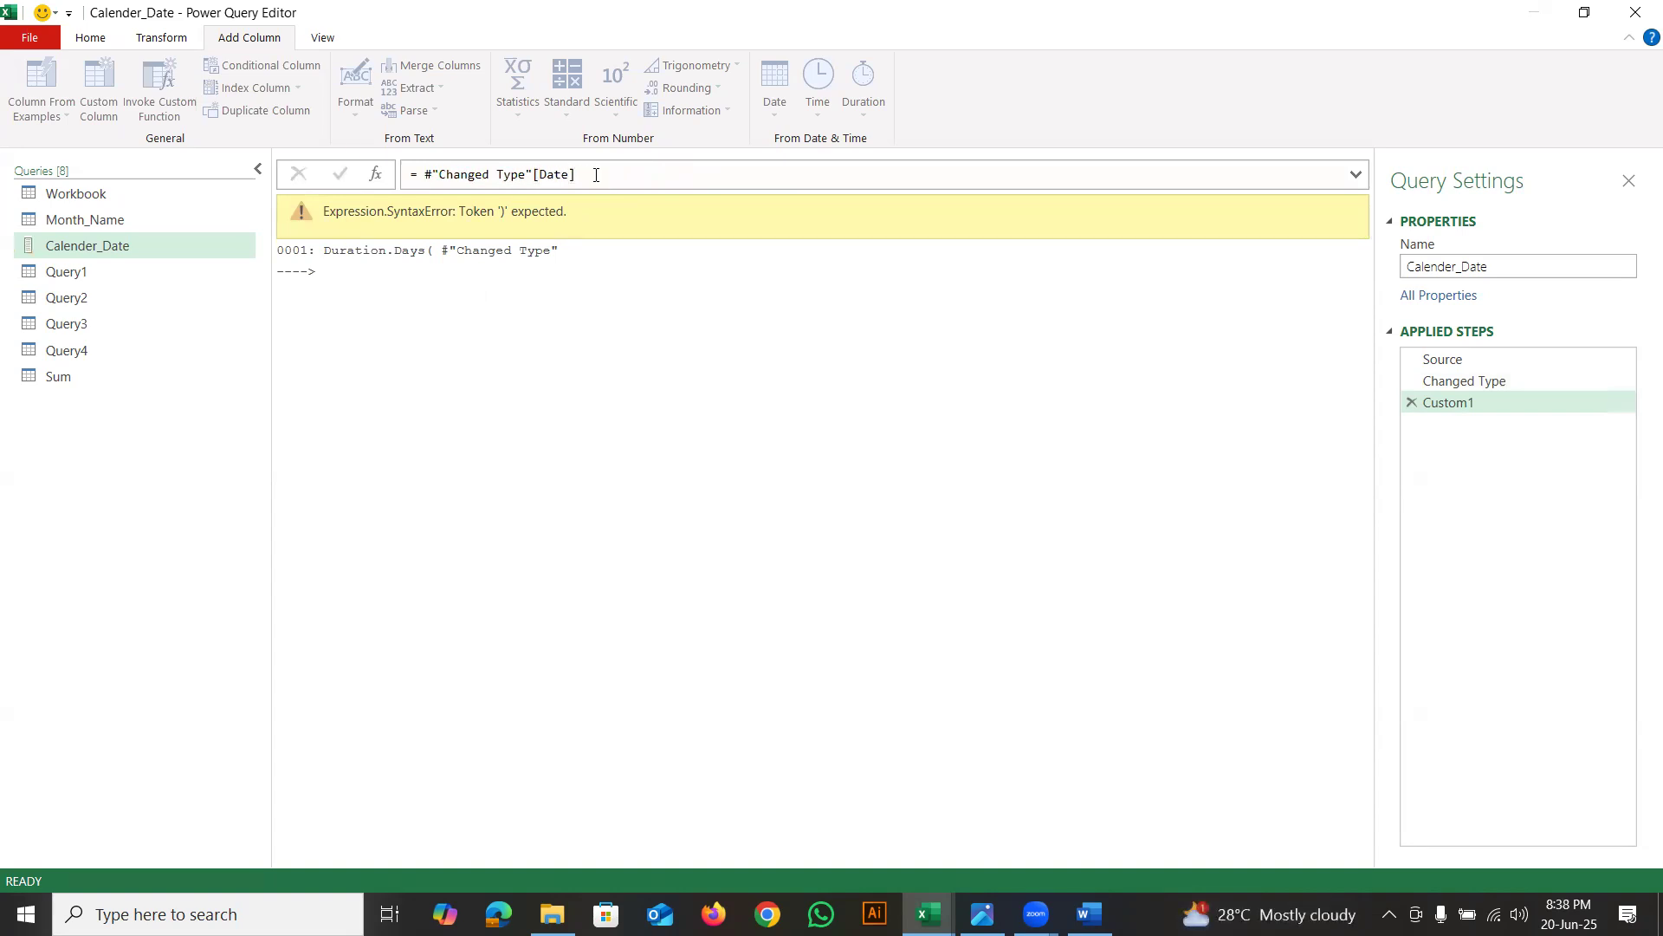
key("Return")
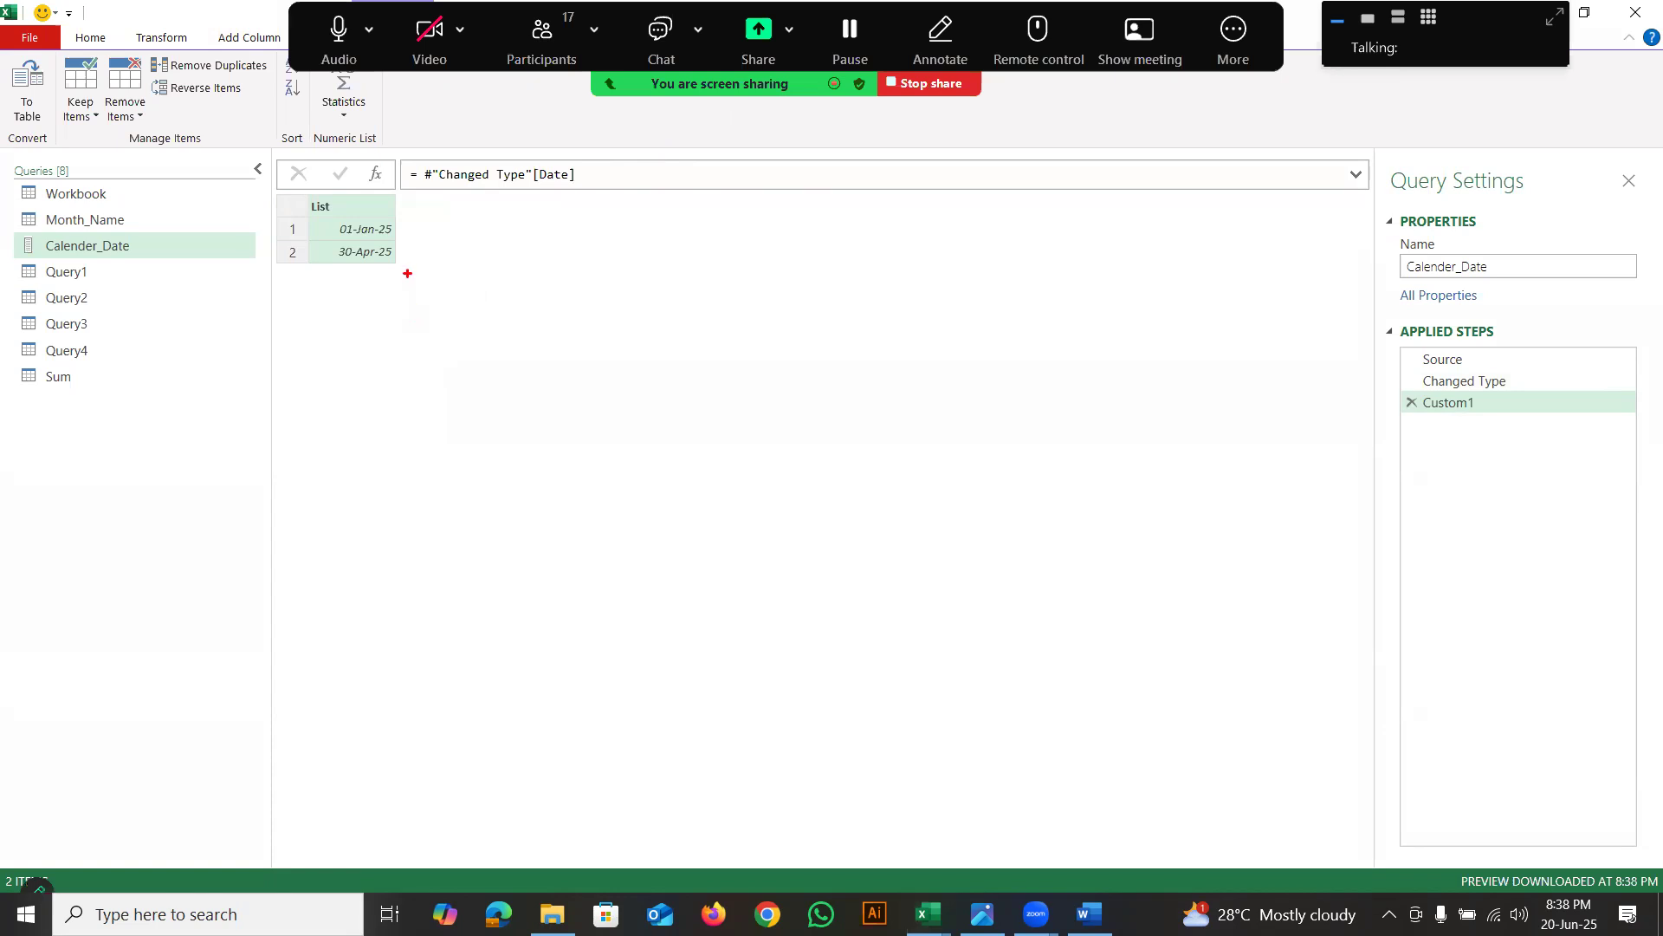
mouse_move(399, 242)
left_mouse_down()
mouse_move(330, 235)
mouse_move(338, 267)
mouse_move(400, 246)
left_mouse_up()
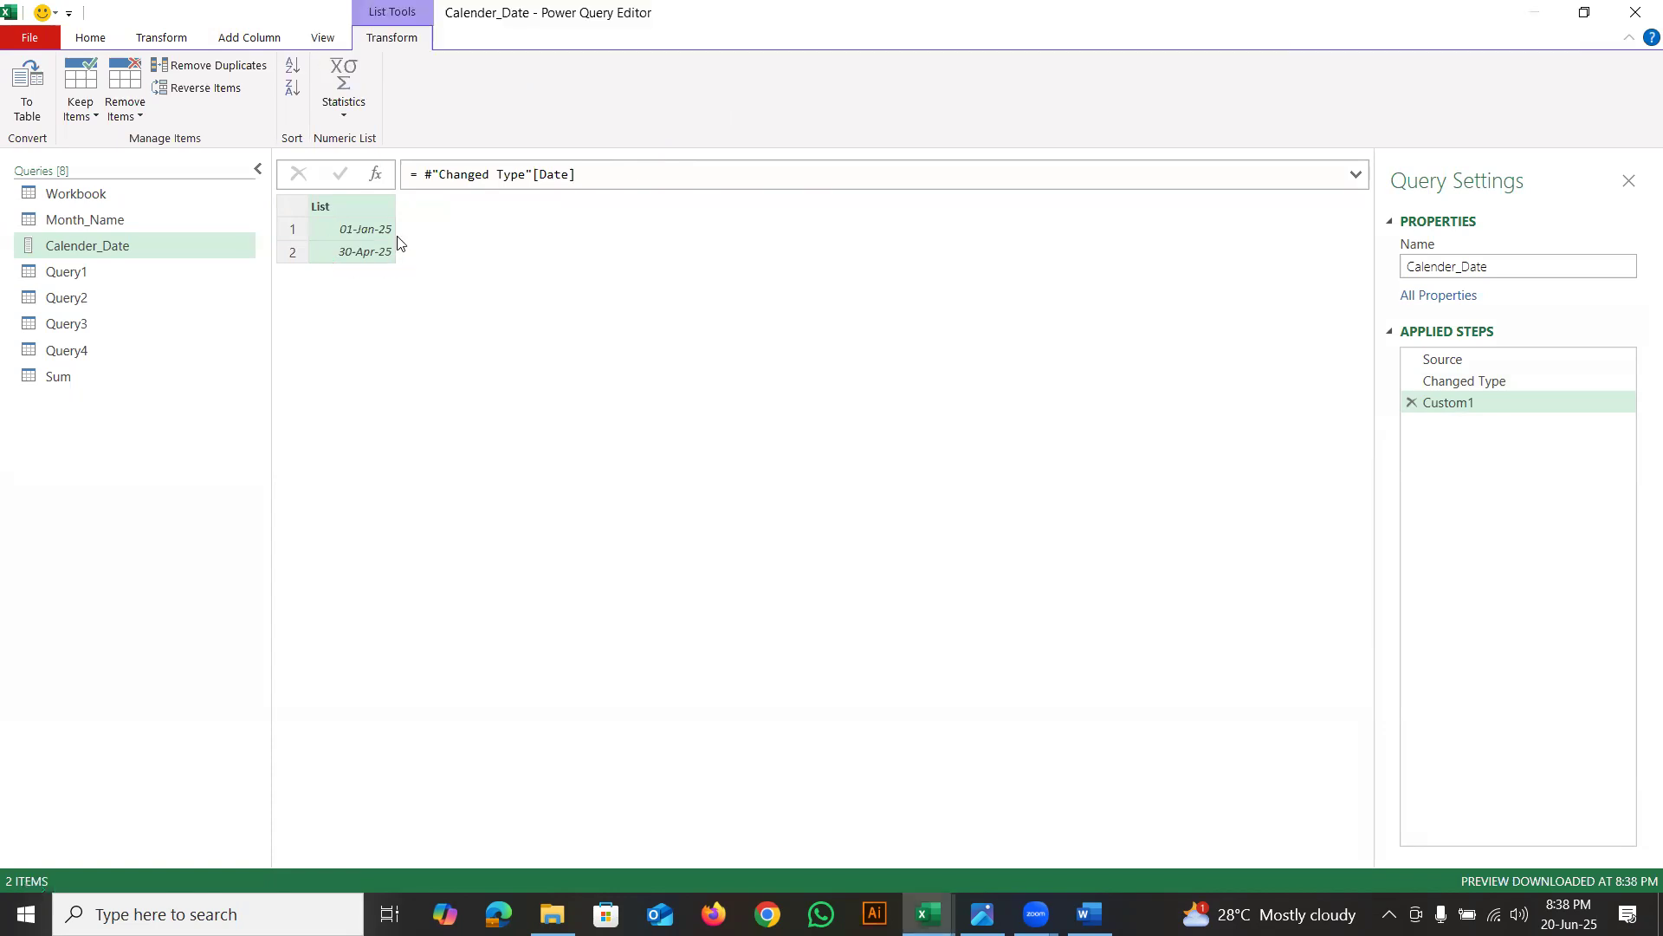
Append the index {1} to #"Changed Type"[Date] to extract the second date
left_click(594, 177)
type("{1")
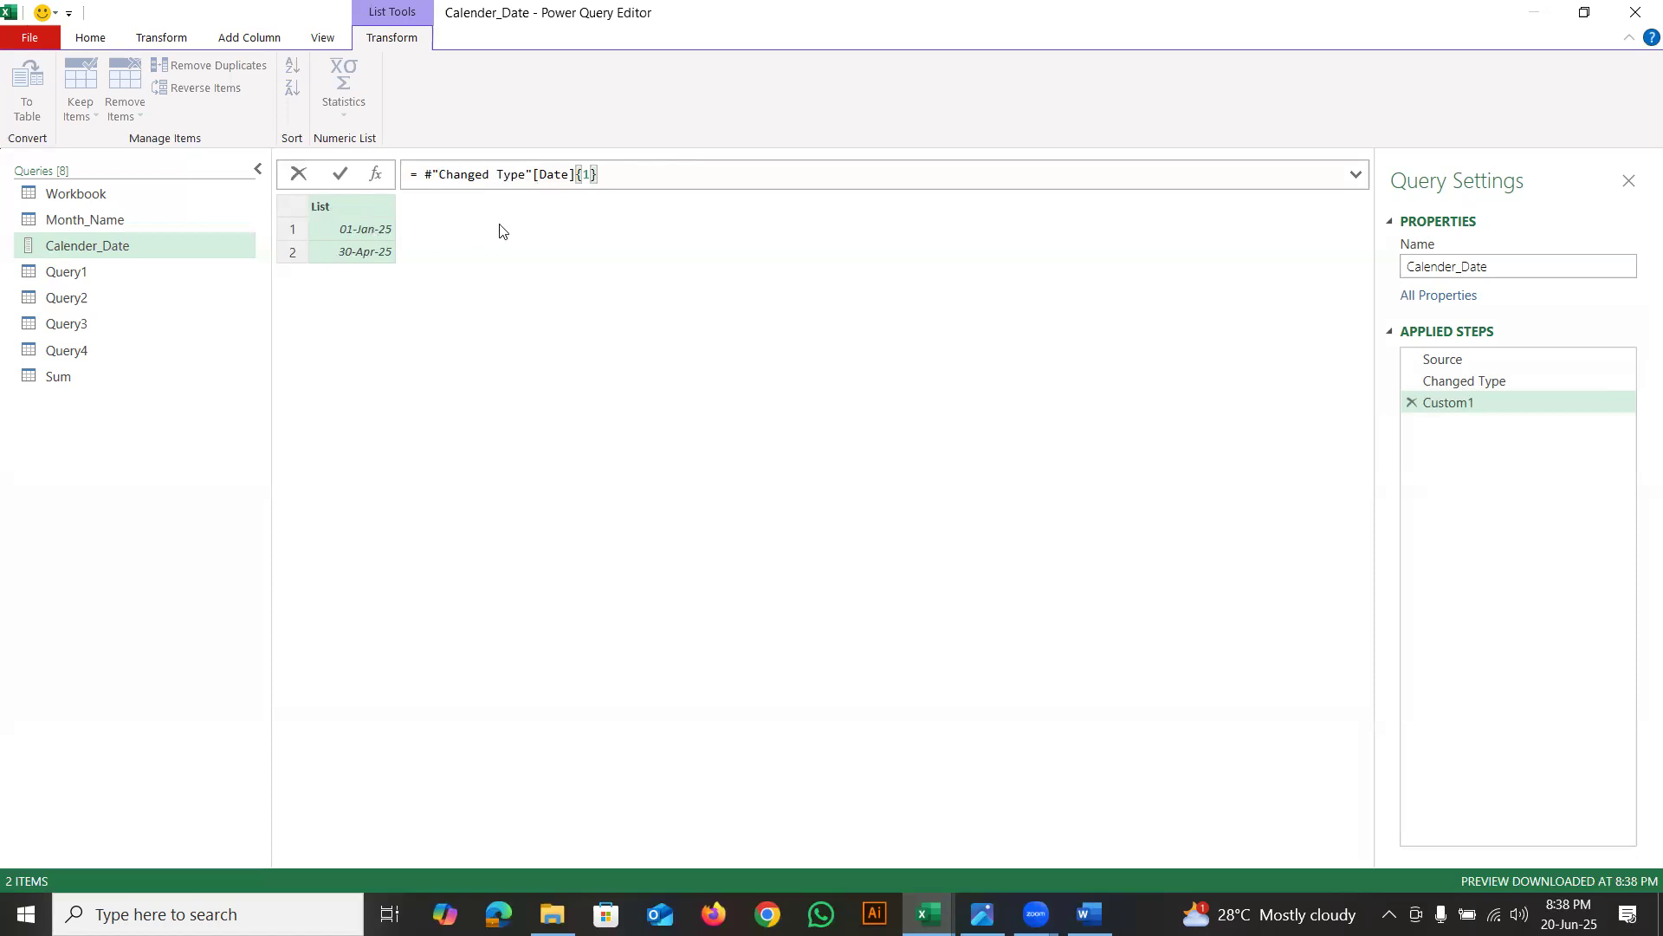
key("Return")
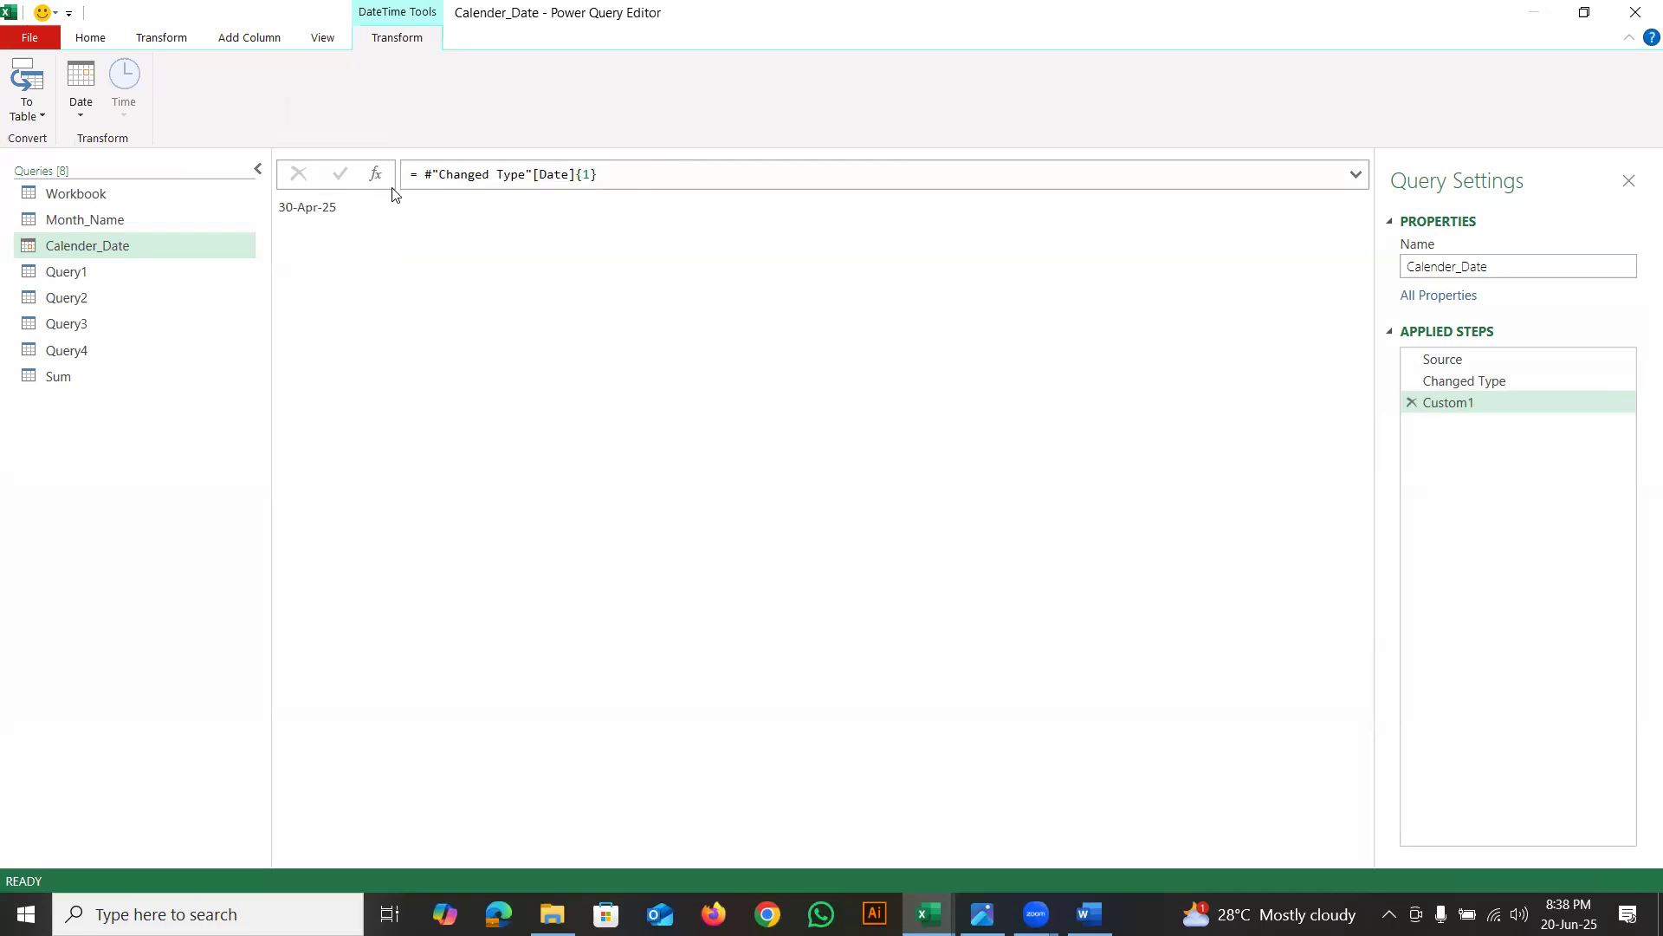
Insert an opening Duration.Days( before #"Changed Type"[Date]{1} in the custom step's formula
left_click(419, 174)
type("Duration.Days")
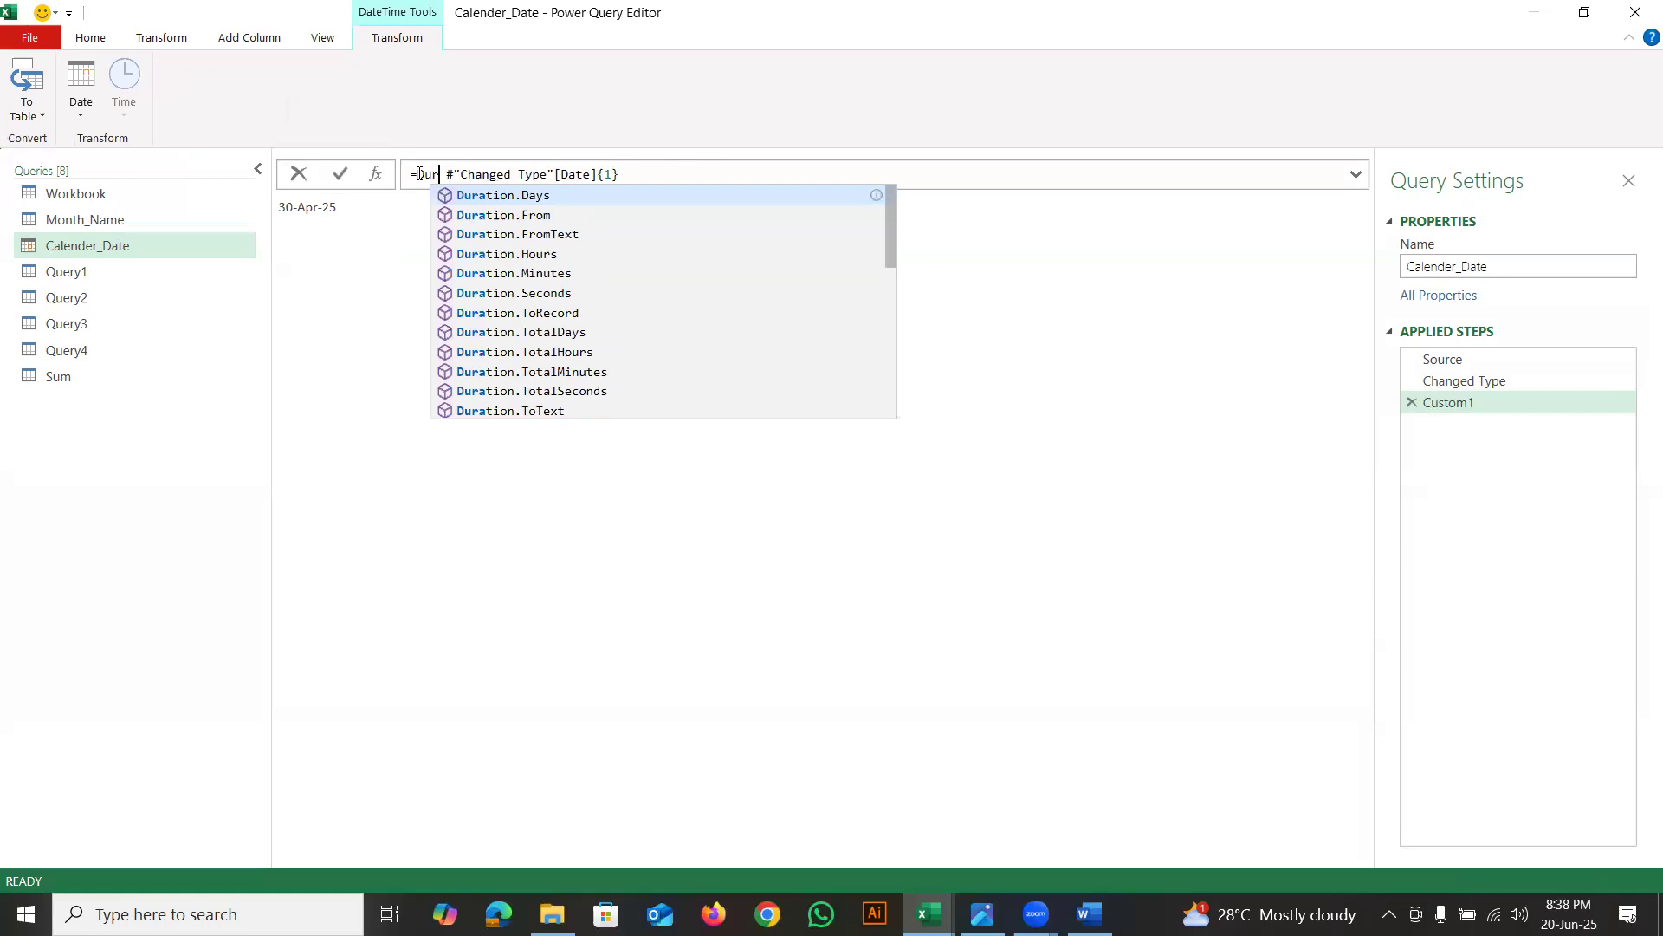
type("(")
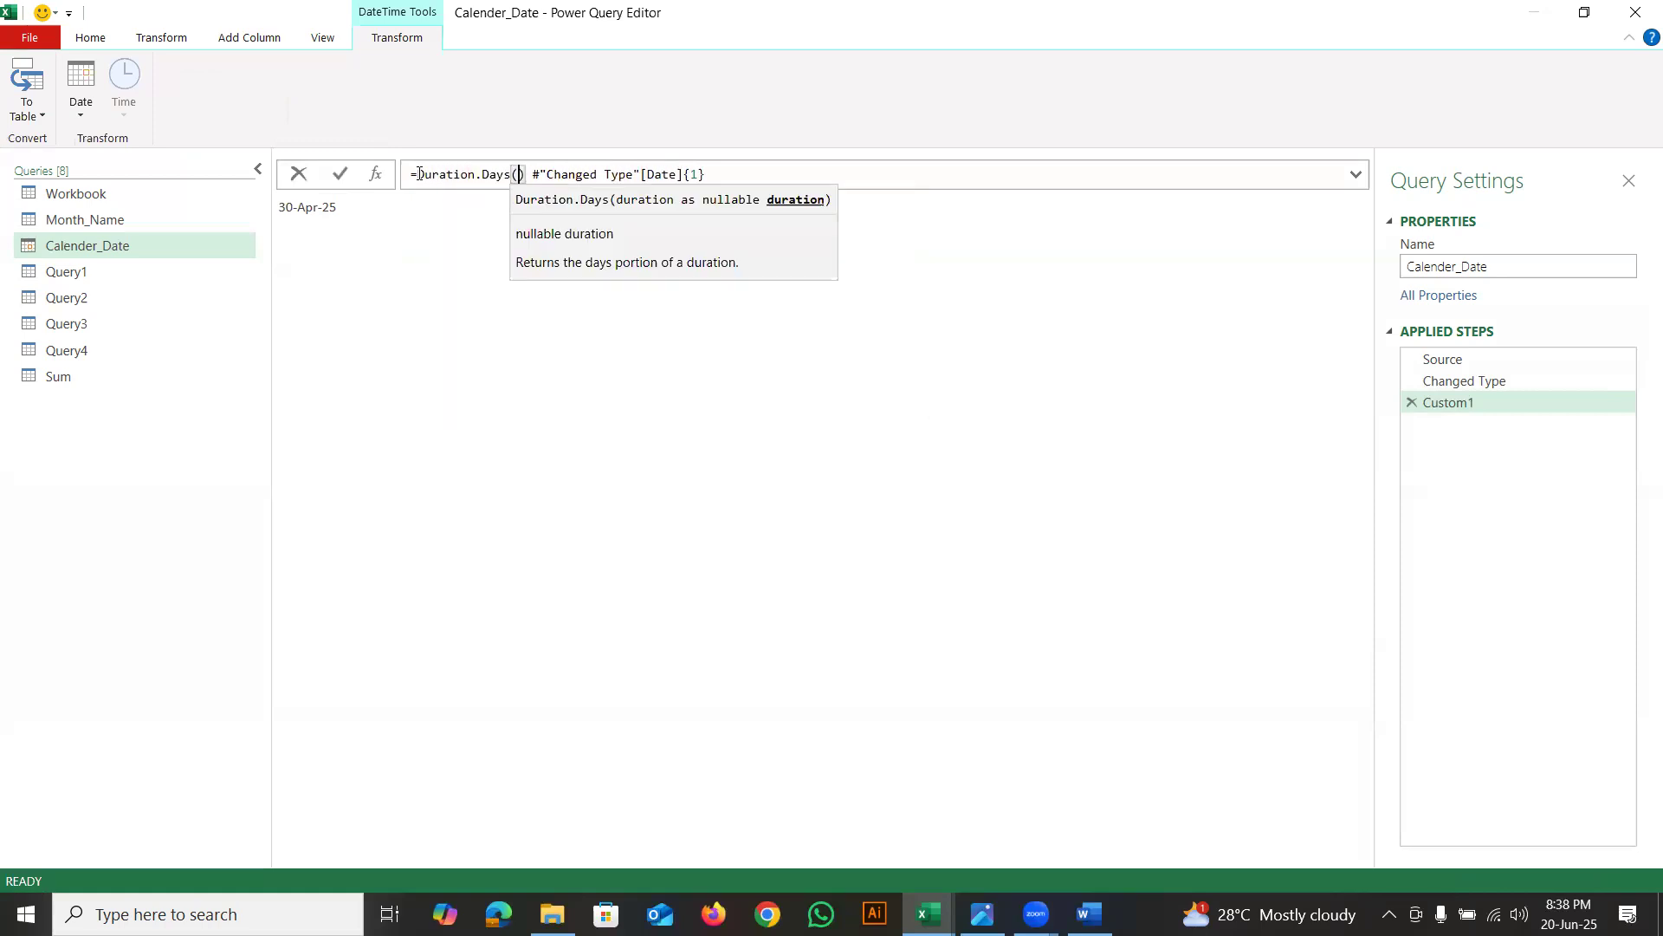
left_click(531, 174)
key("BackSpace")
key("BackSpace")
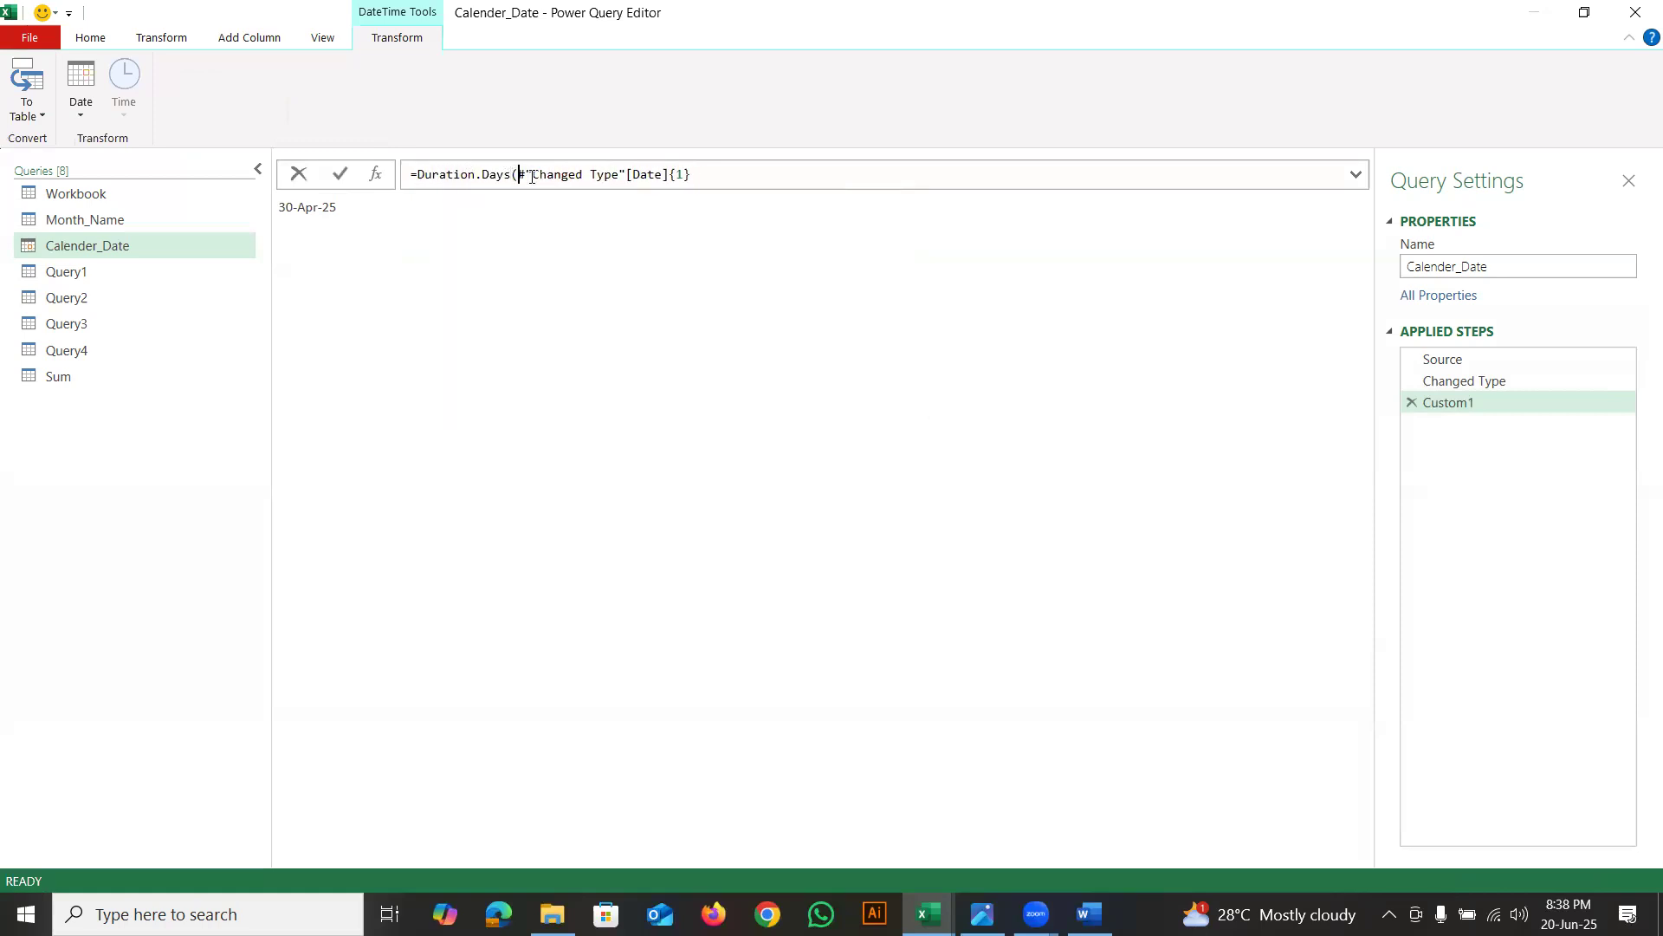
Subtract #"Changed Type"[Date]{0} from the second date inside Duration.Days, close the function and apply the formula
type("-")
left_click_drag(518, 174, 689, 174)
key("ctrl+c")
left_click(724, 174)
key("ctrl+v")
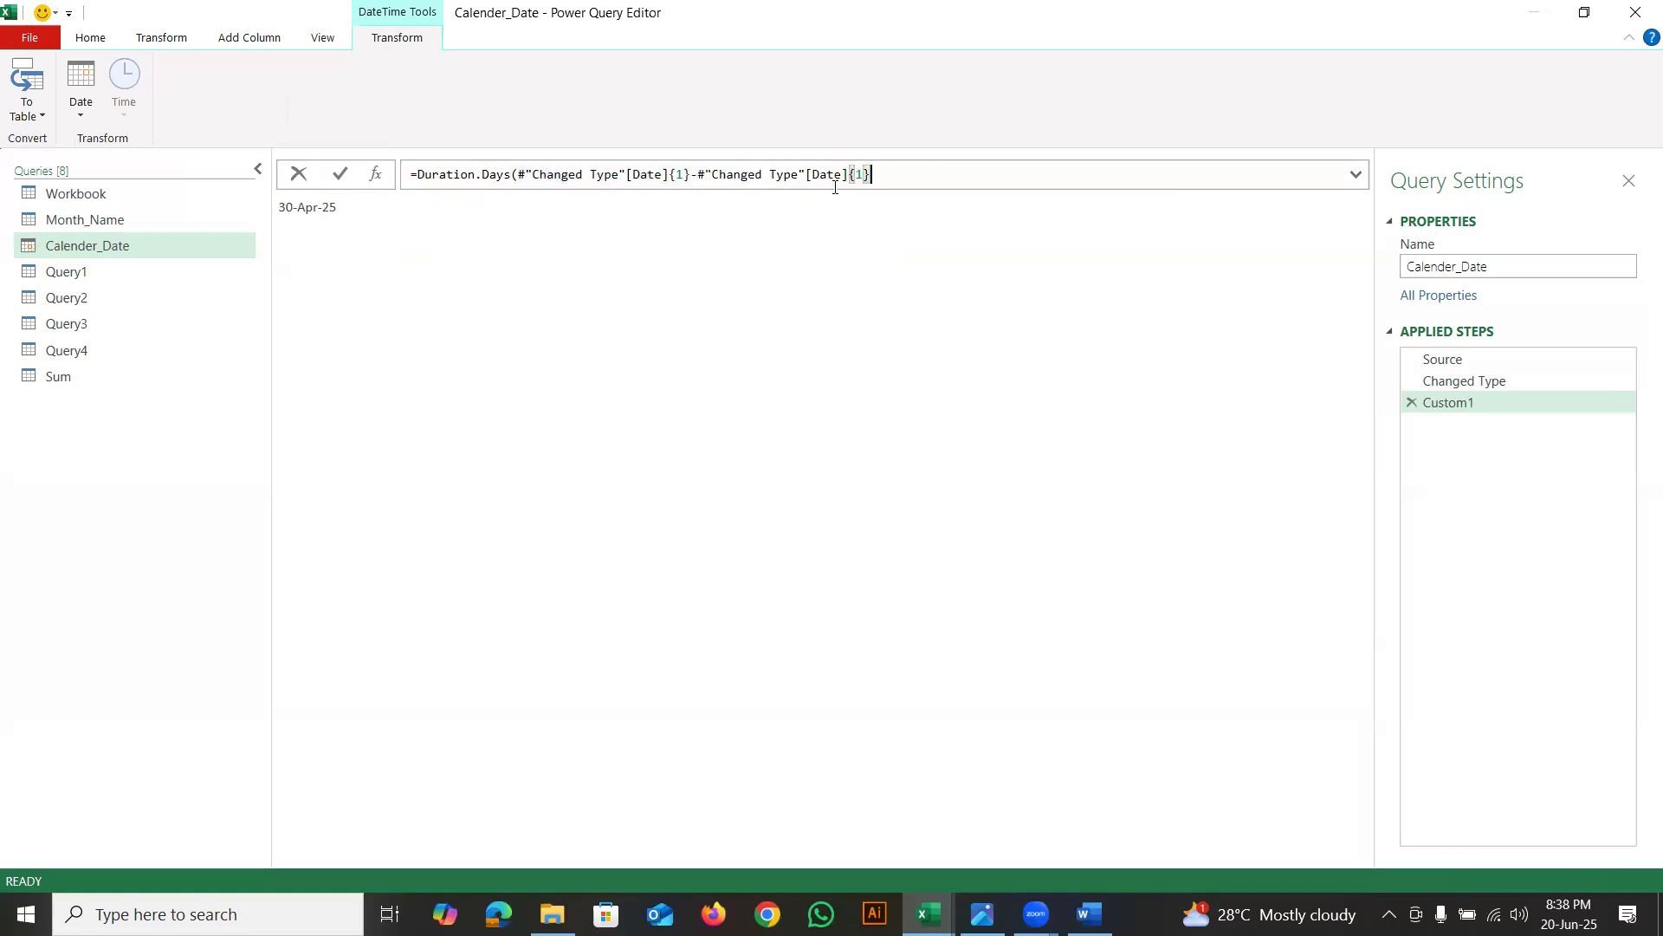
double_click(861, 174)
type("0})")
key("Return")
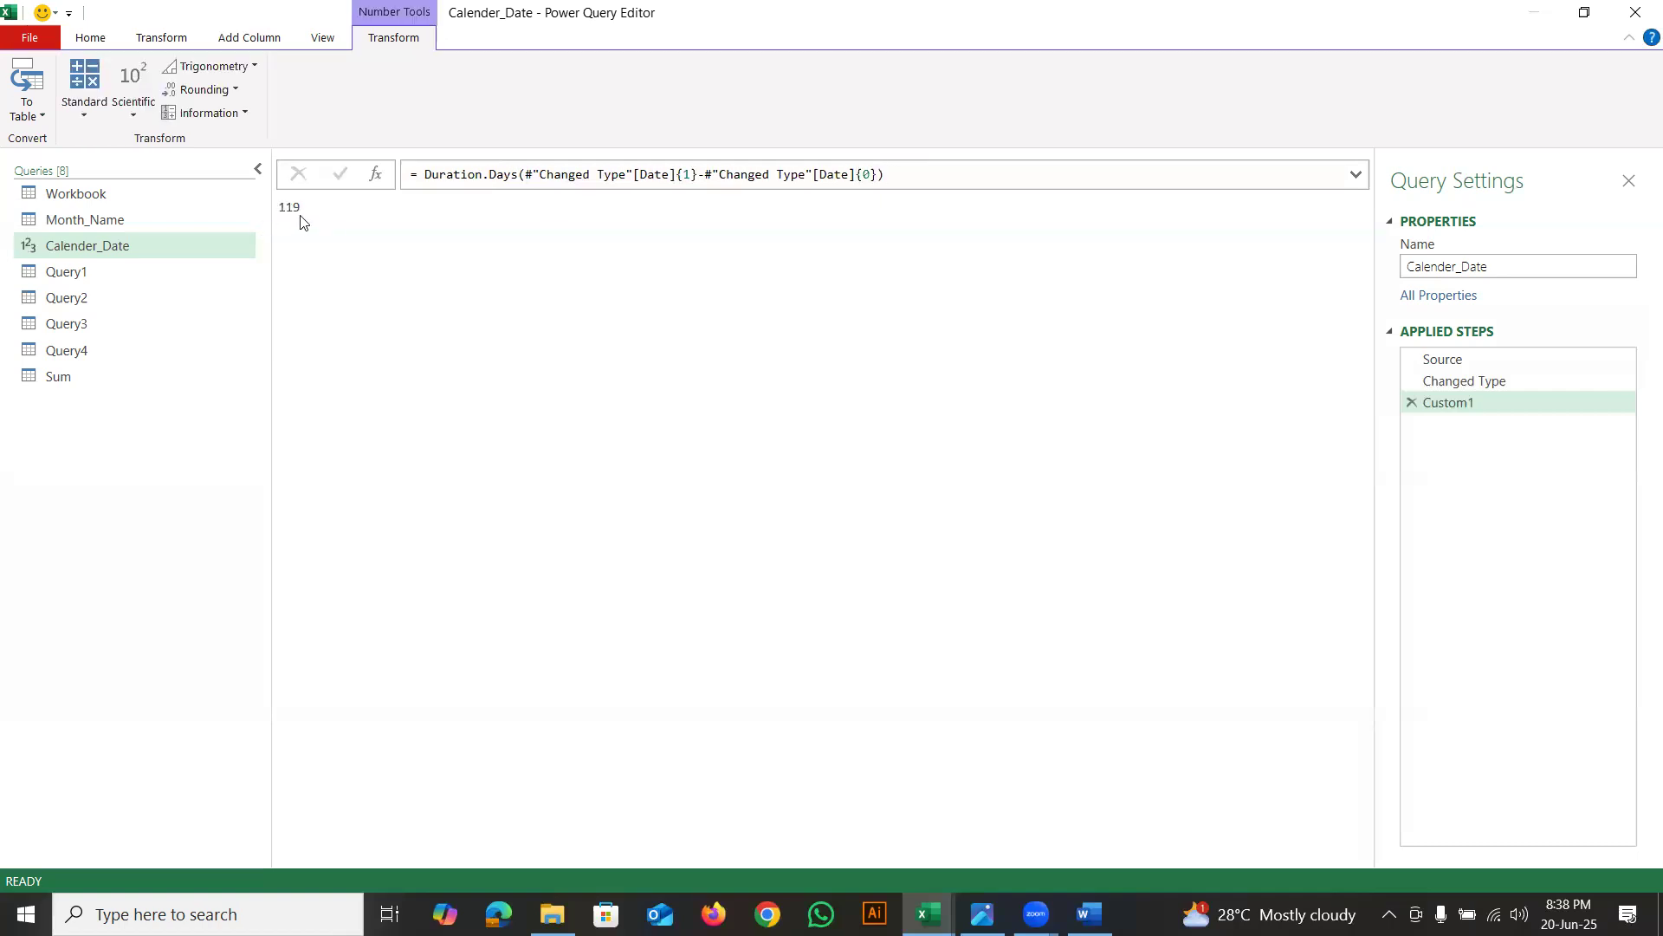
Add +1 to the end of the Duration.Days formula so that both end dates are counted
left_click(892, 173)
type("+1")
key("Return")
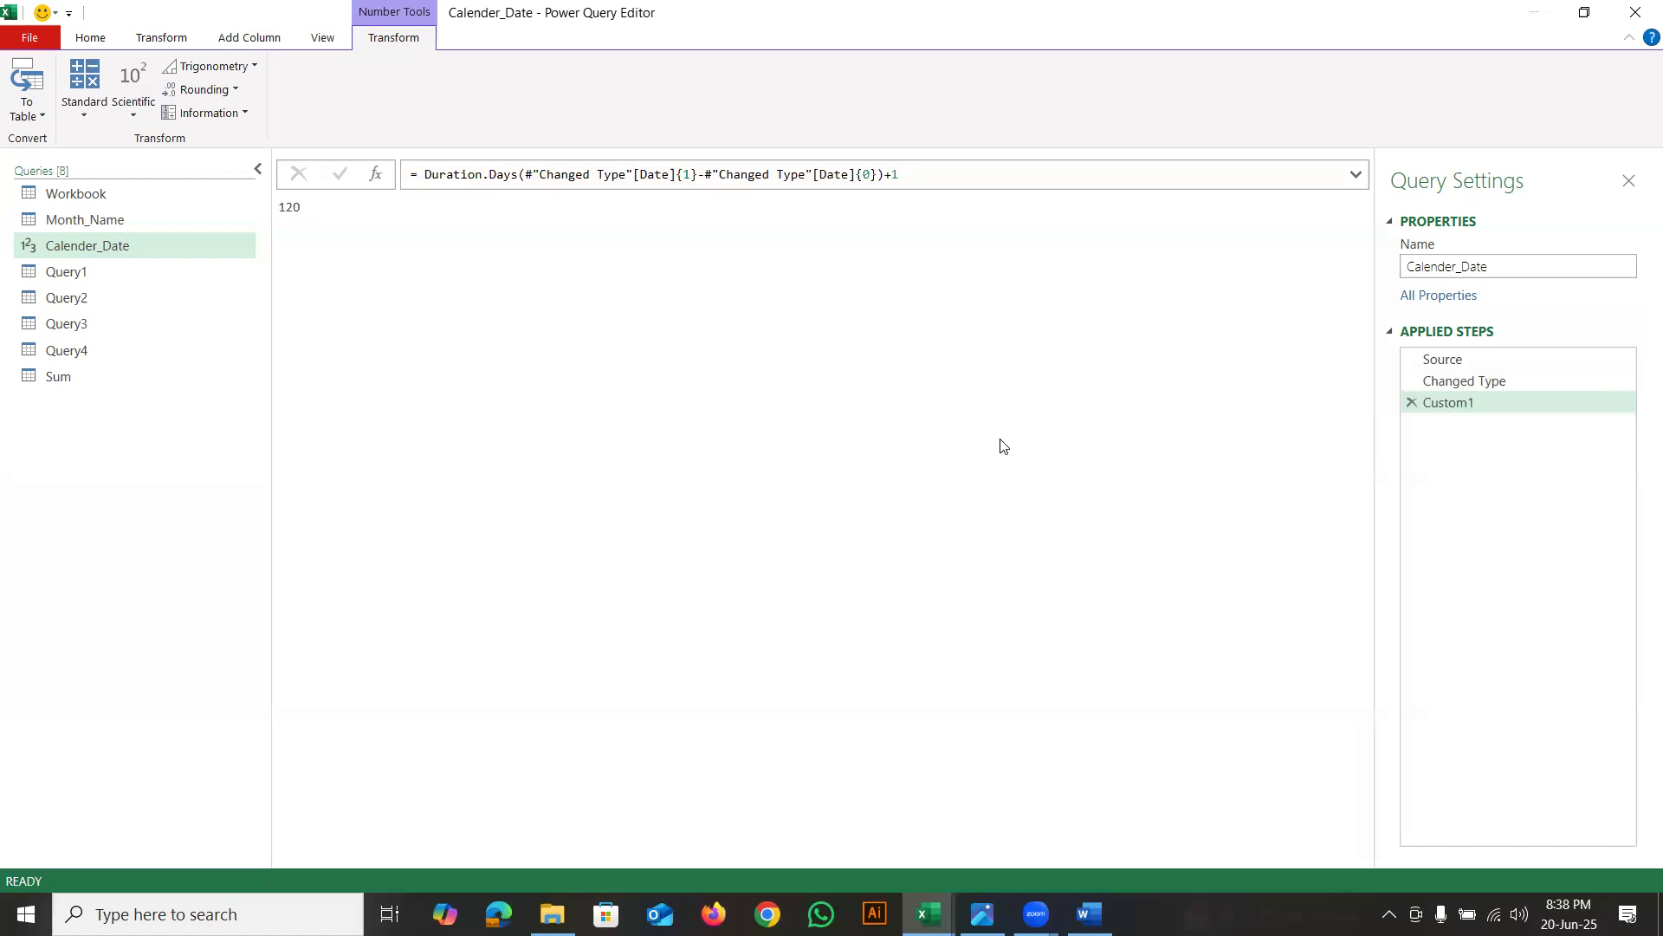
Rename the custom step holding the Duration.Days formula as Days
right_click(1451, 407)
left_click(1490, 451)
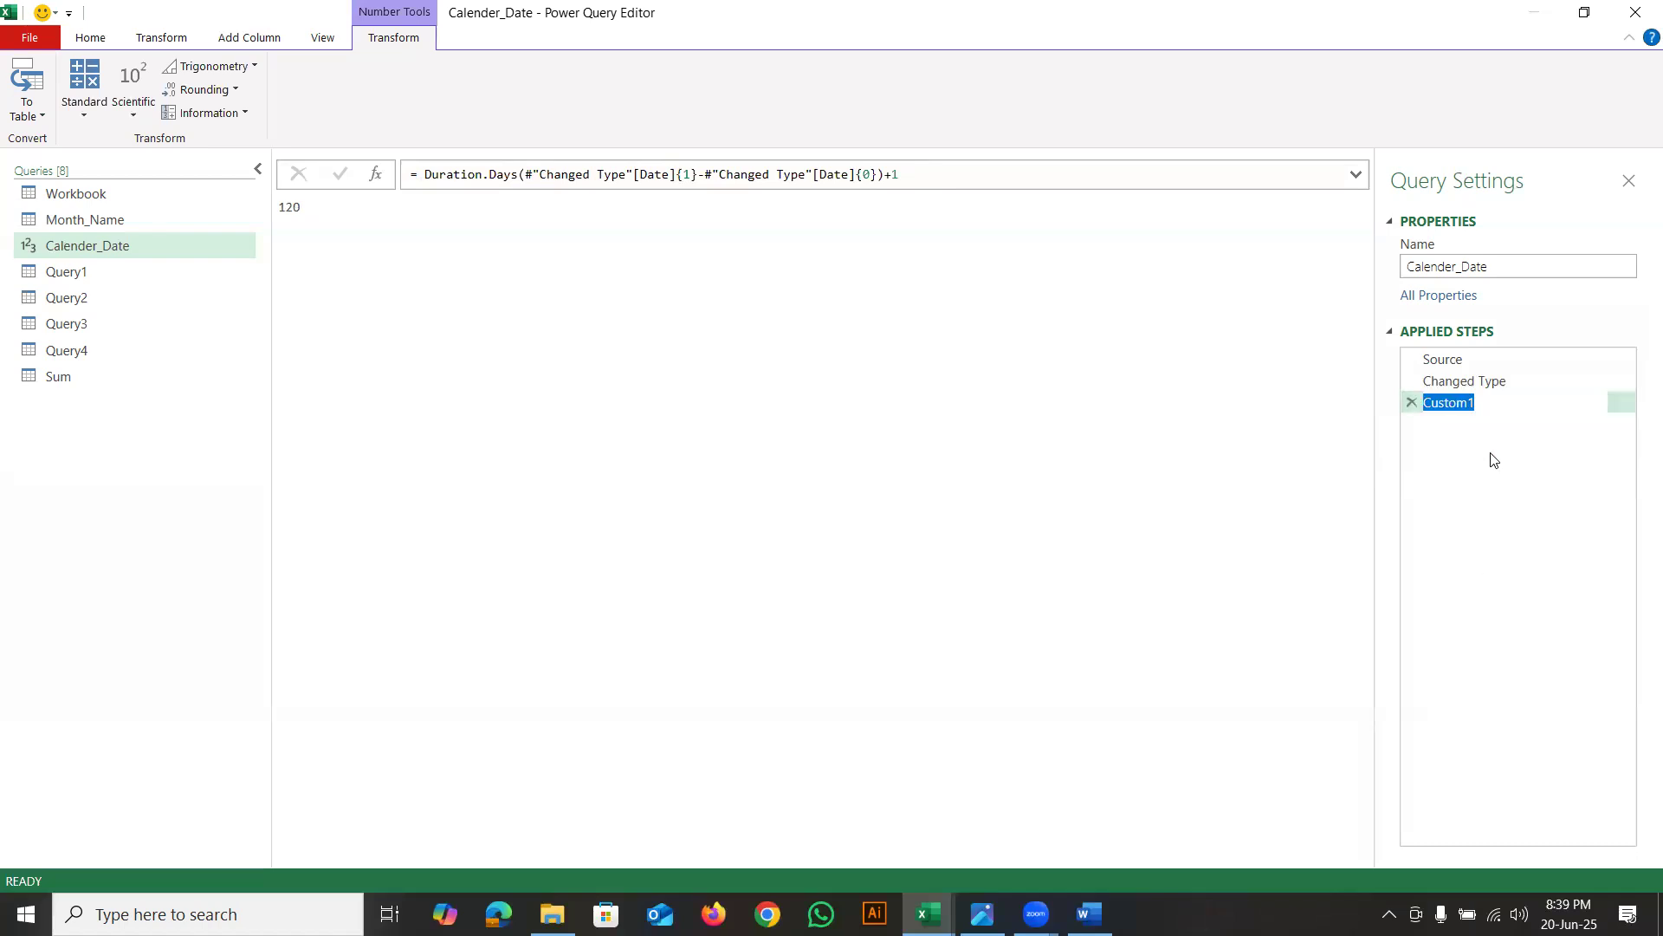
type("Days")
key("Return")
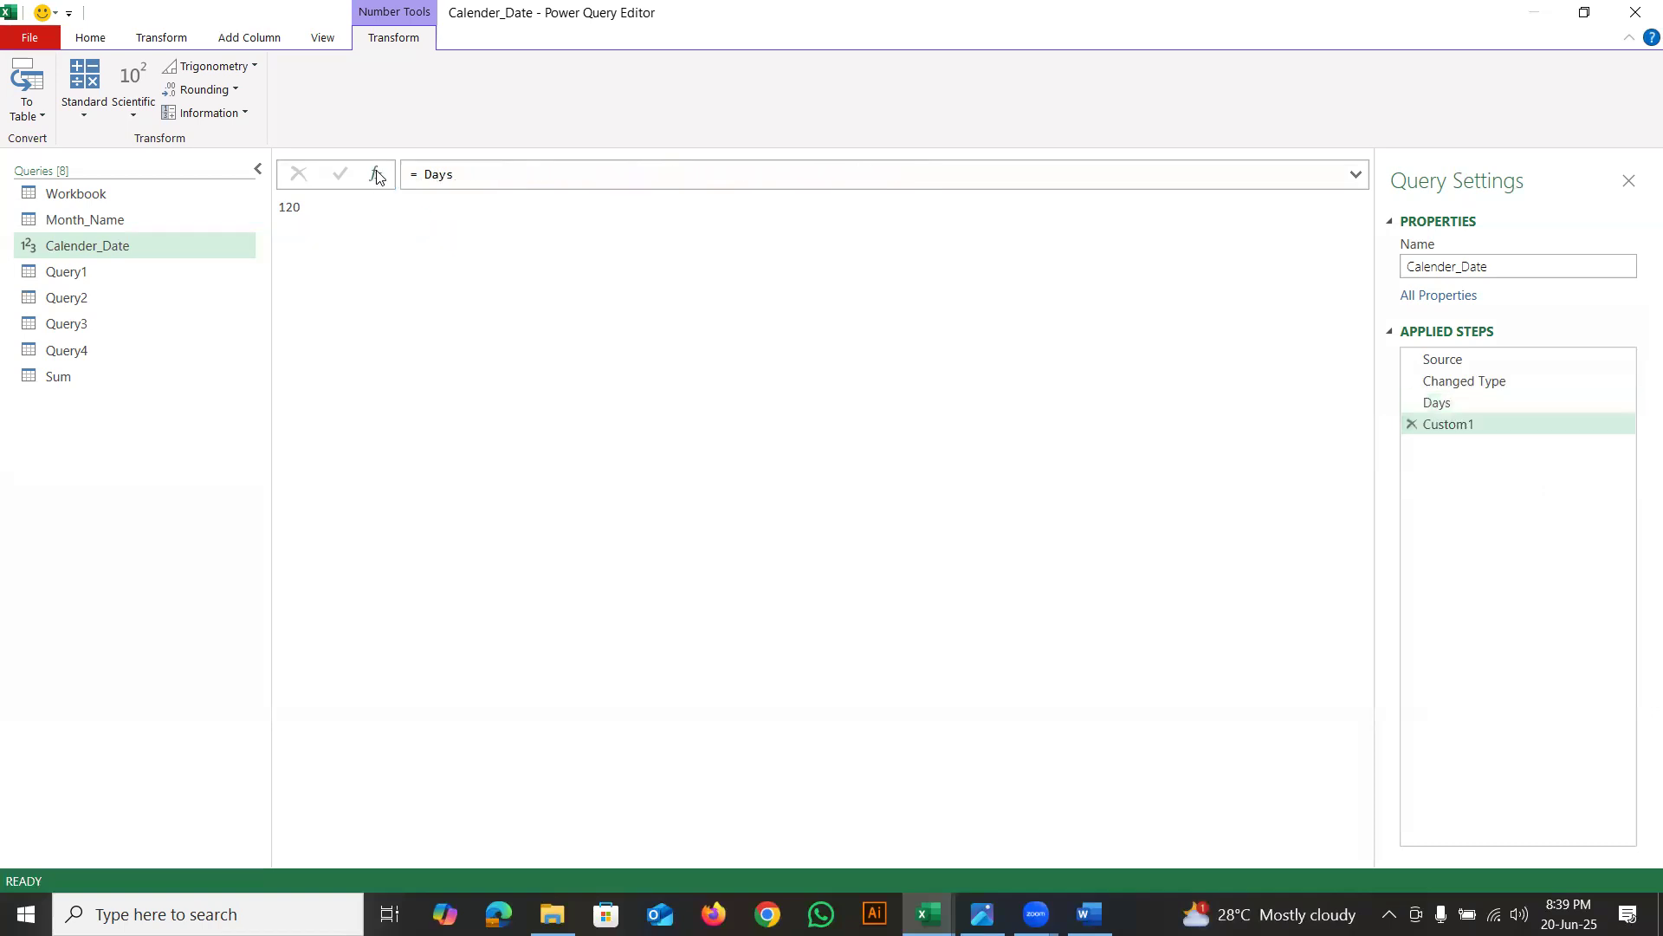
Replace the new step's Days reference with #"Changed Type" and apply the formula
left_click(415, 174)
double_click(466, 175)
type("#")
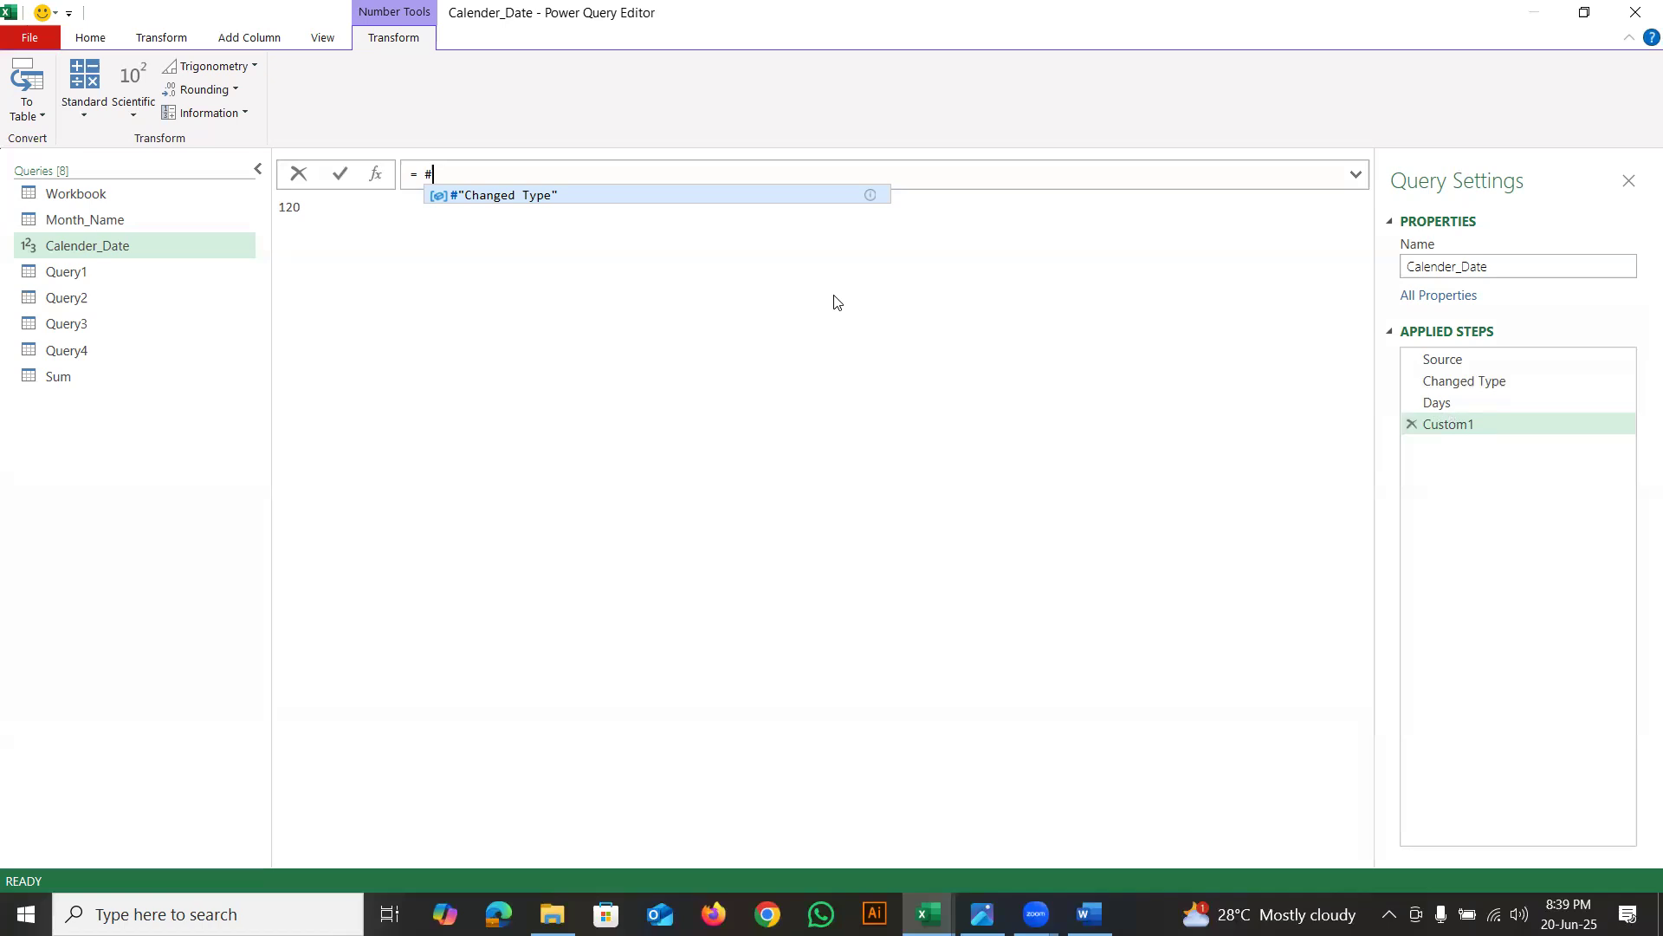
left_click(503, 195)
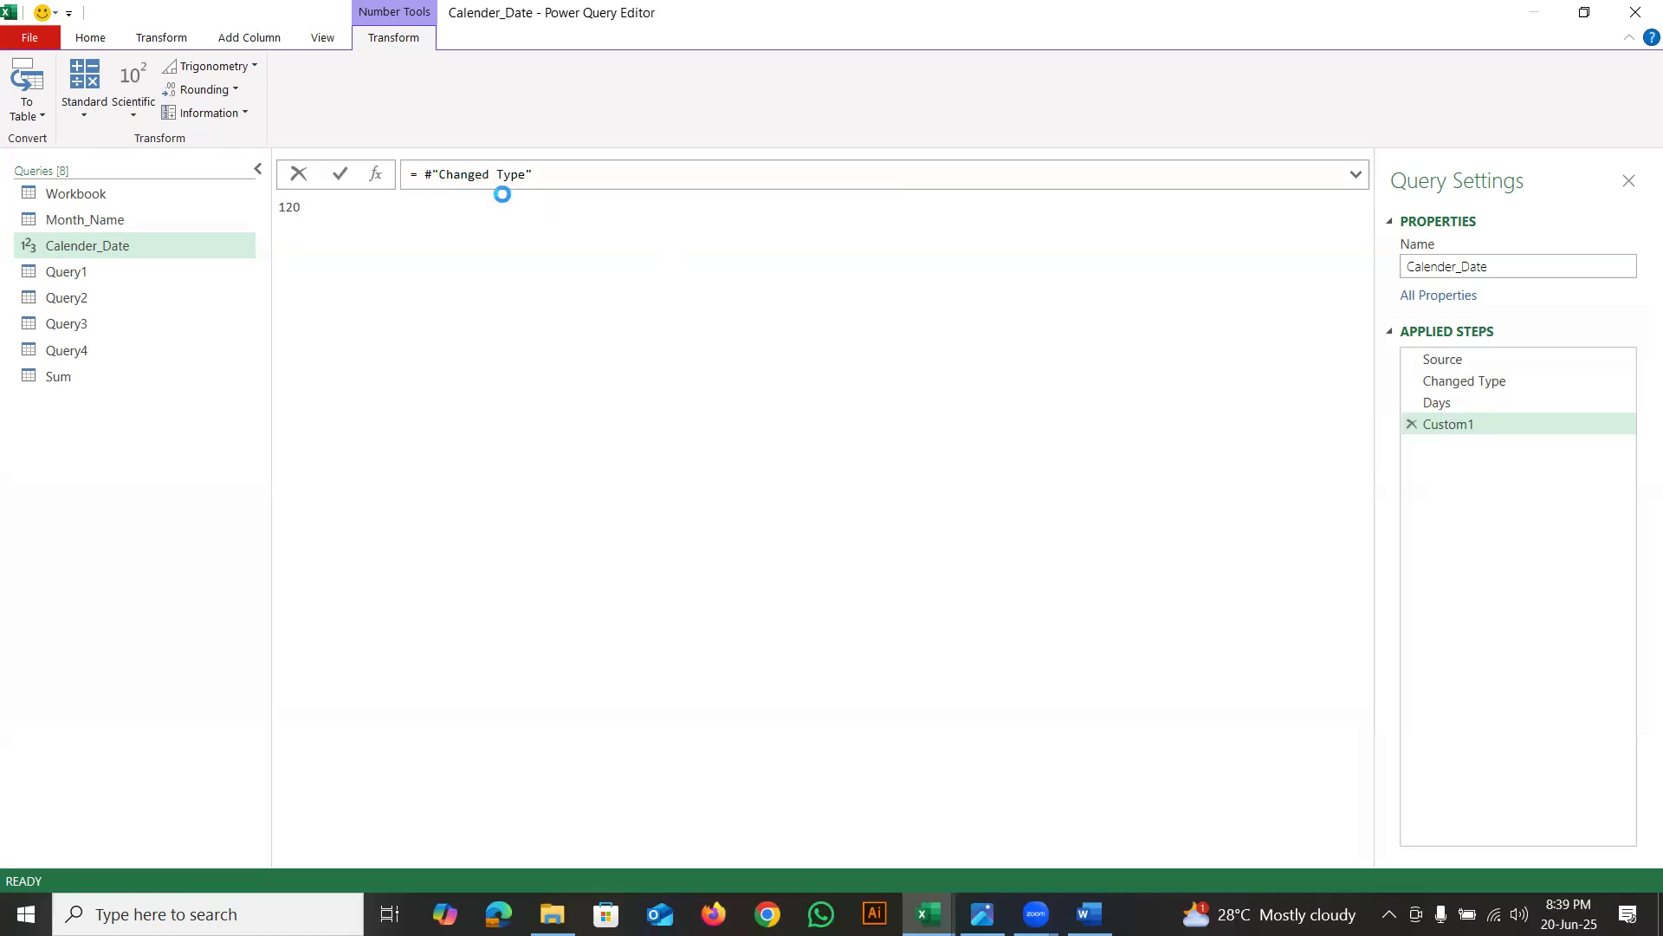
key("Return")
key("ctrl+2")
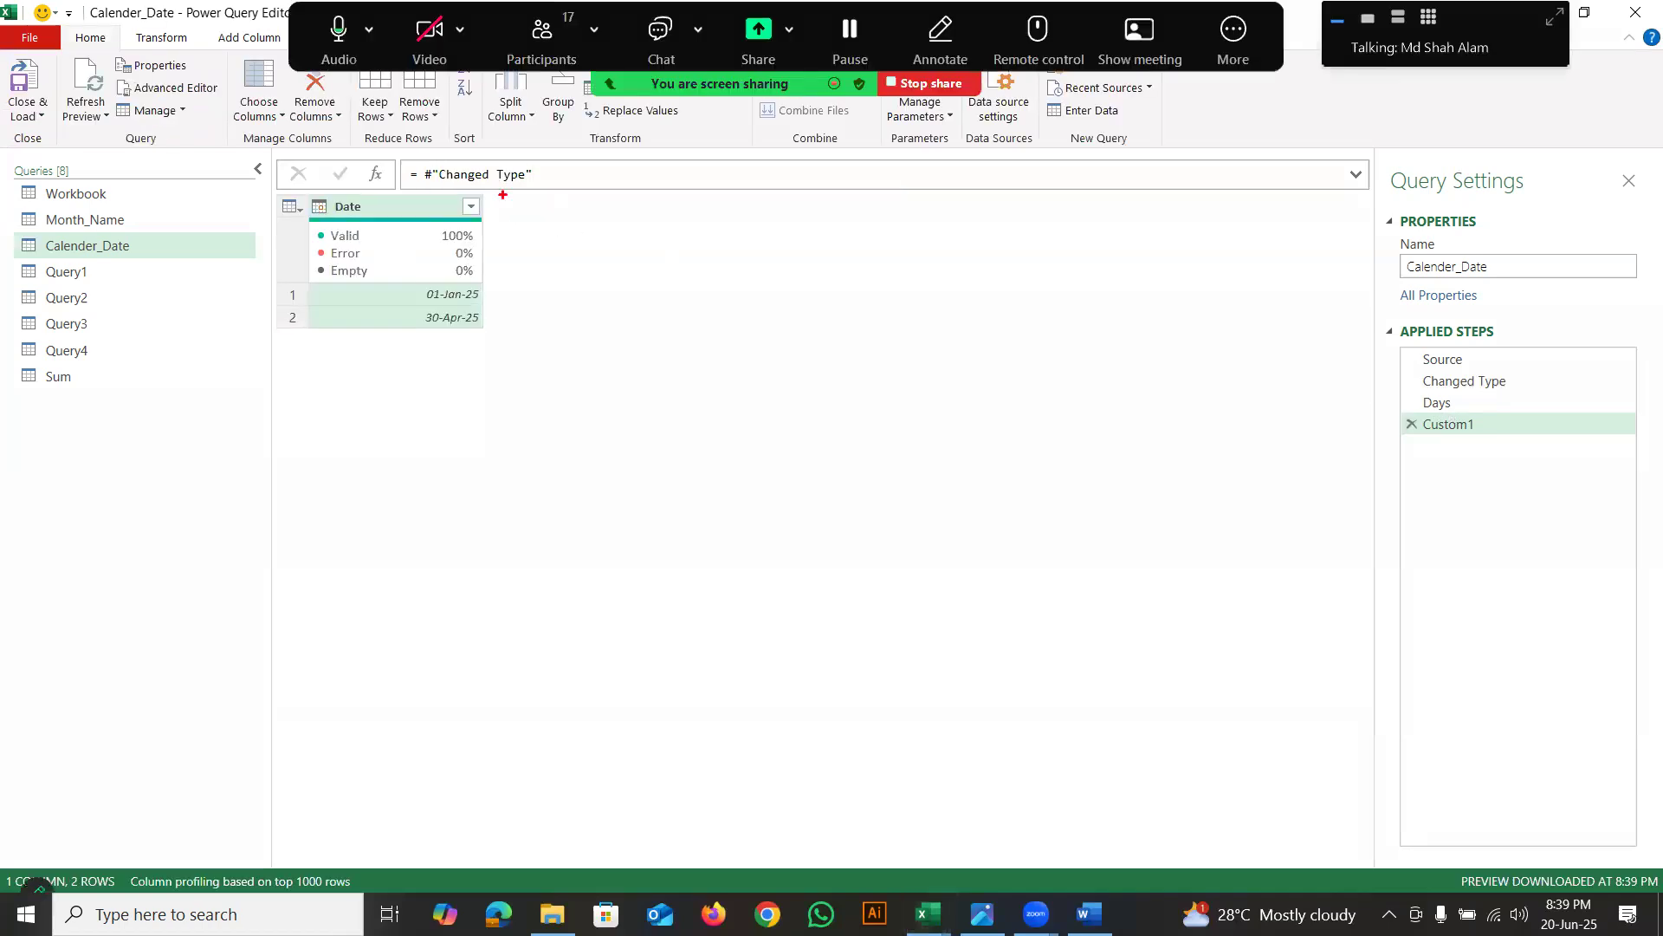
mouse_move(433, 203)
left_mouse_down()
mouse_move(402, 339)
mouse_move(364, 211)
left_mouse_up()
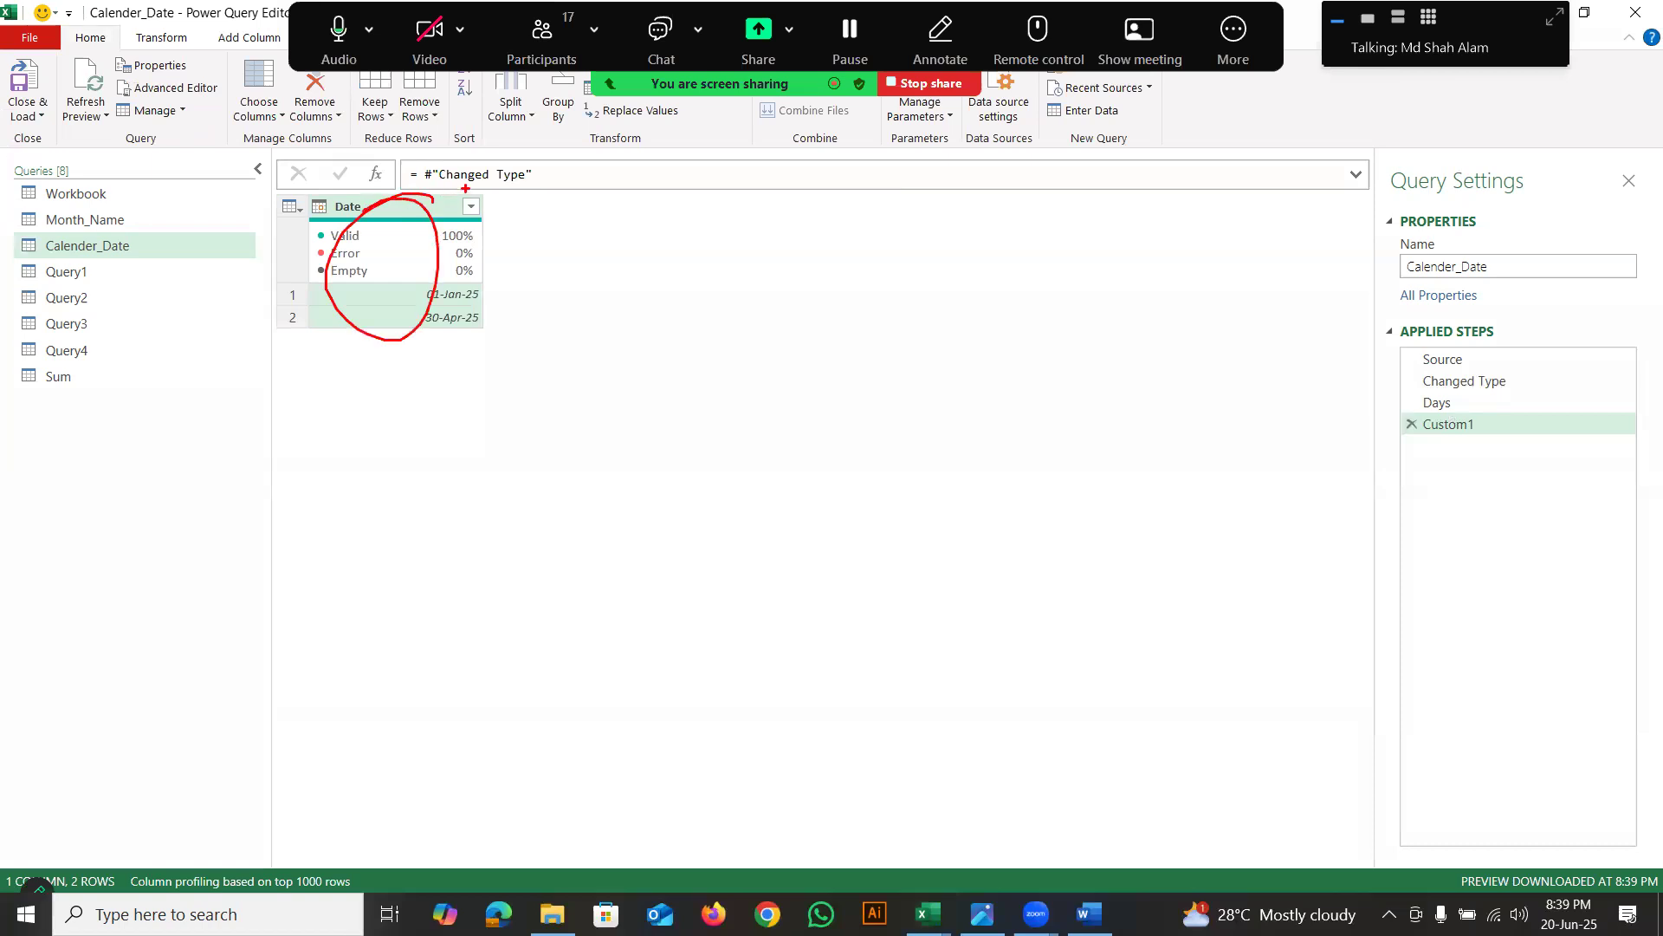
mouse_move(545, 162)
left_mouse_down()
mouse_move(419, 157)
mouse_move(466, 201)
mouse_move(548, 179)
mouse_move(549, 160)
left_mouse_up()
mouse_move(318, 260)
left_mouse_down()
mouse_move(406, 364)
mouse_move(419, 243)
left_mouse_up()
key("Escape")
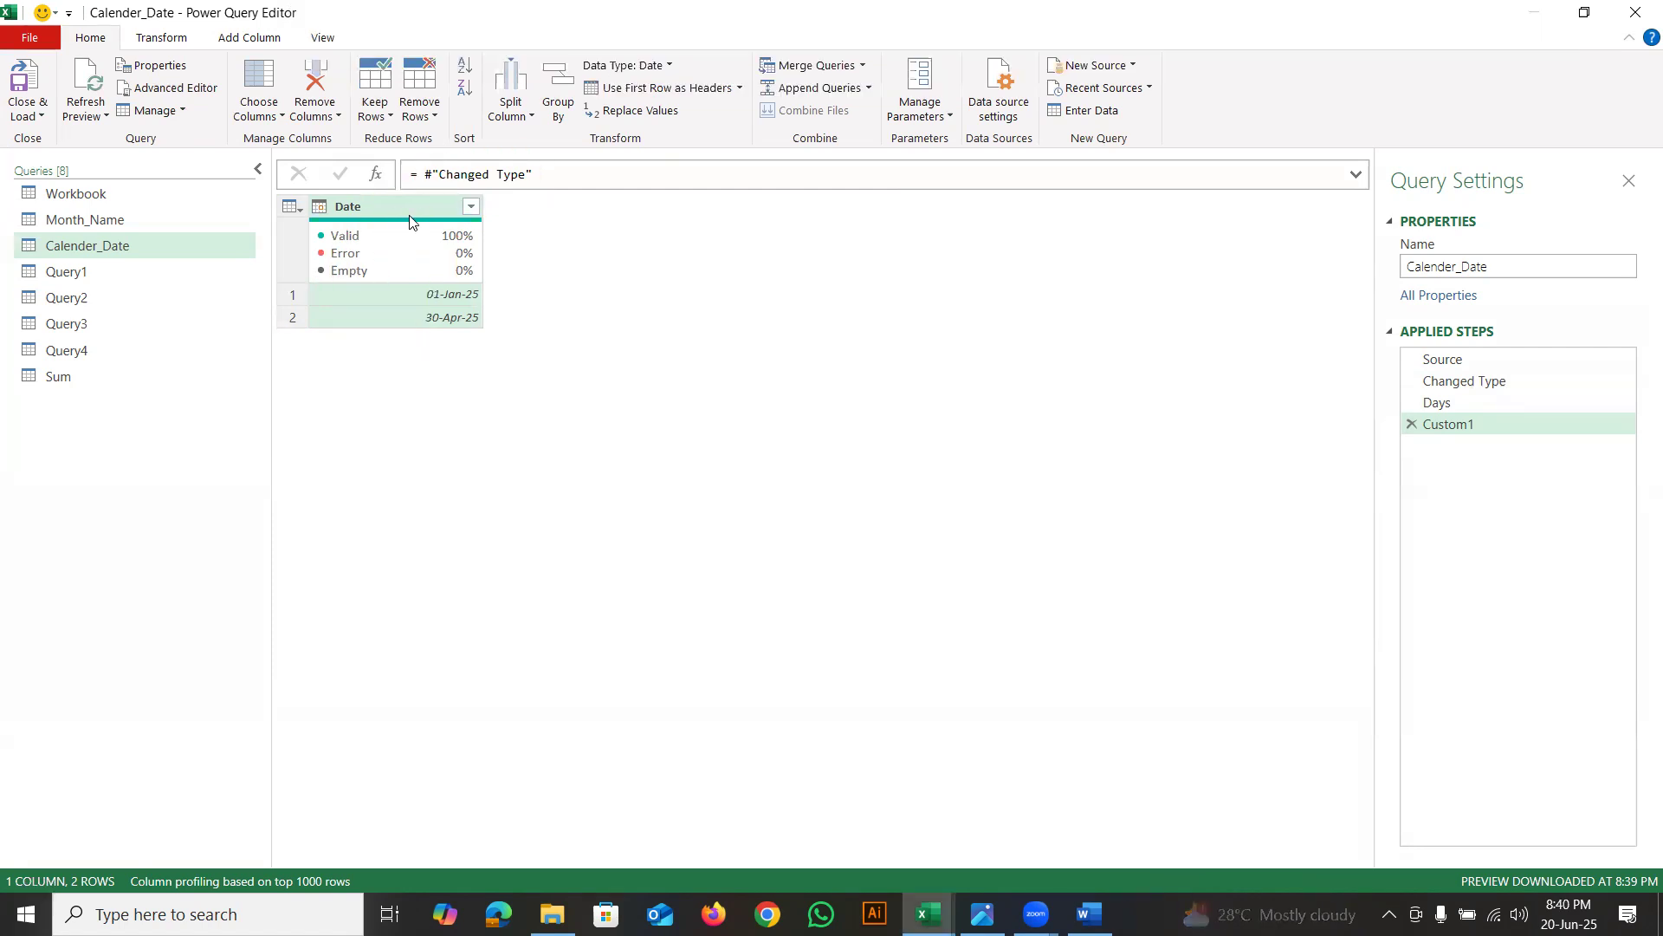
Insert List.Dates( directly before #"Changed Type" in the custom step's formula and apply it
left_click(418, 175)
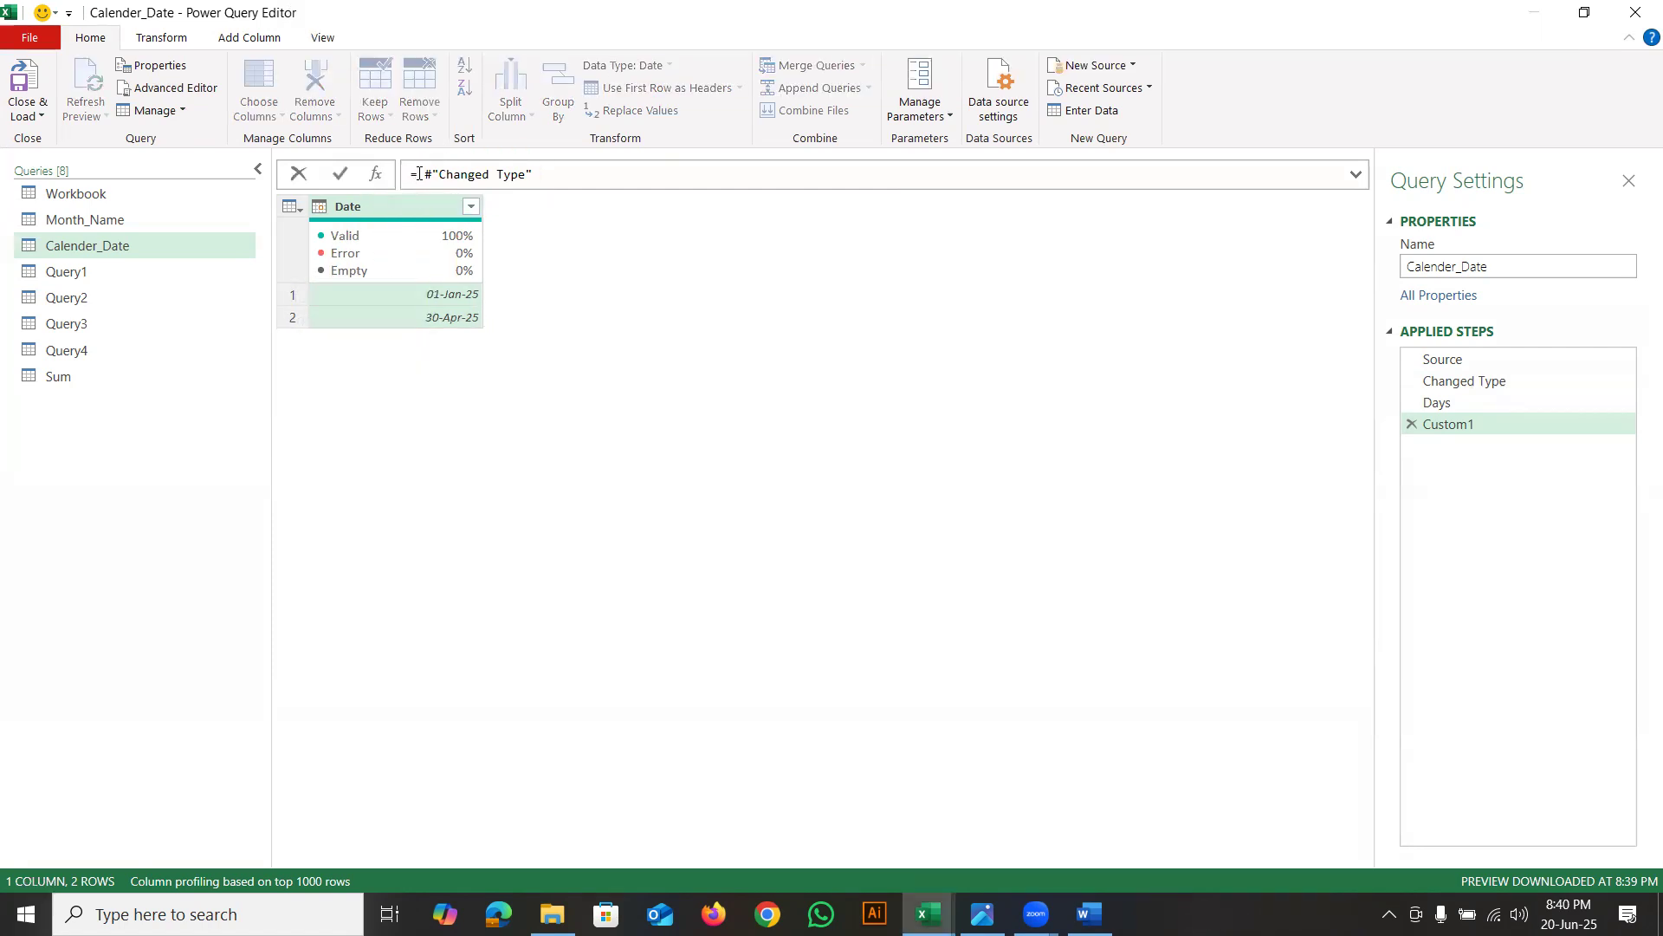
type("List.")
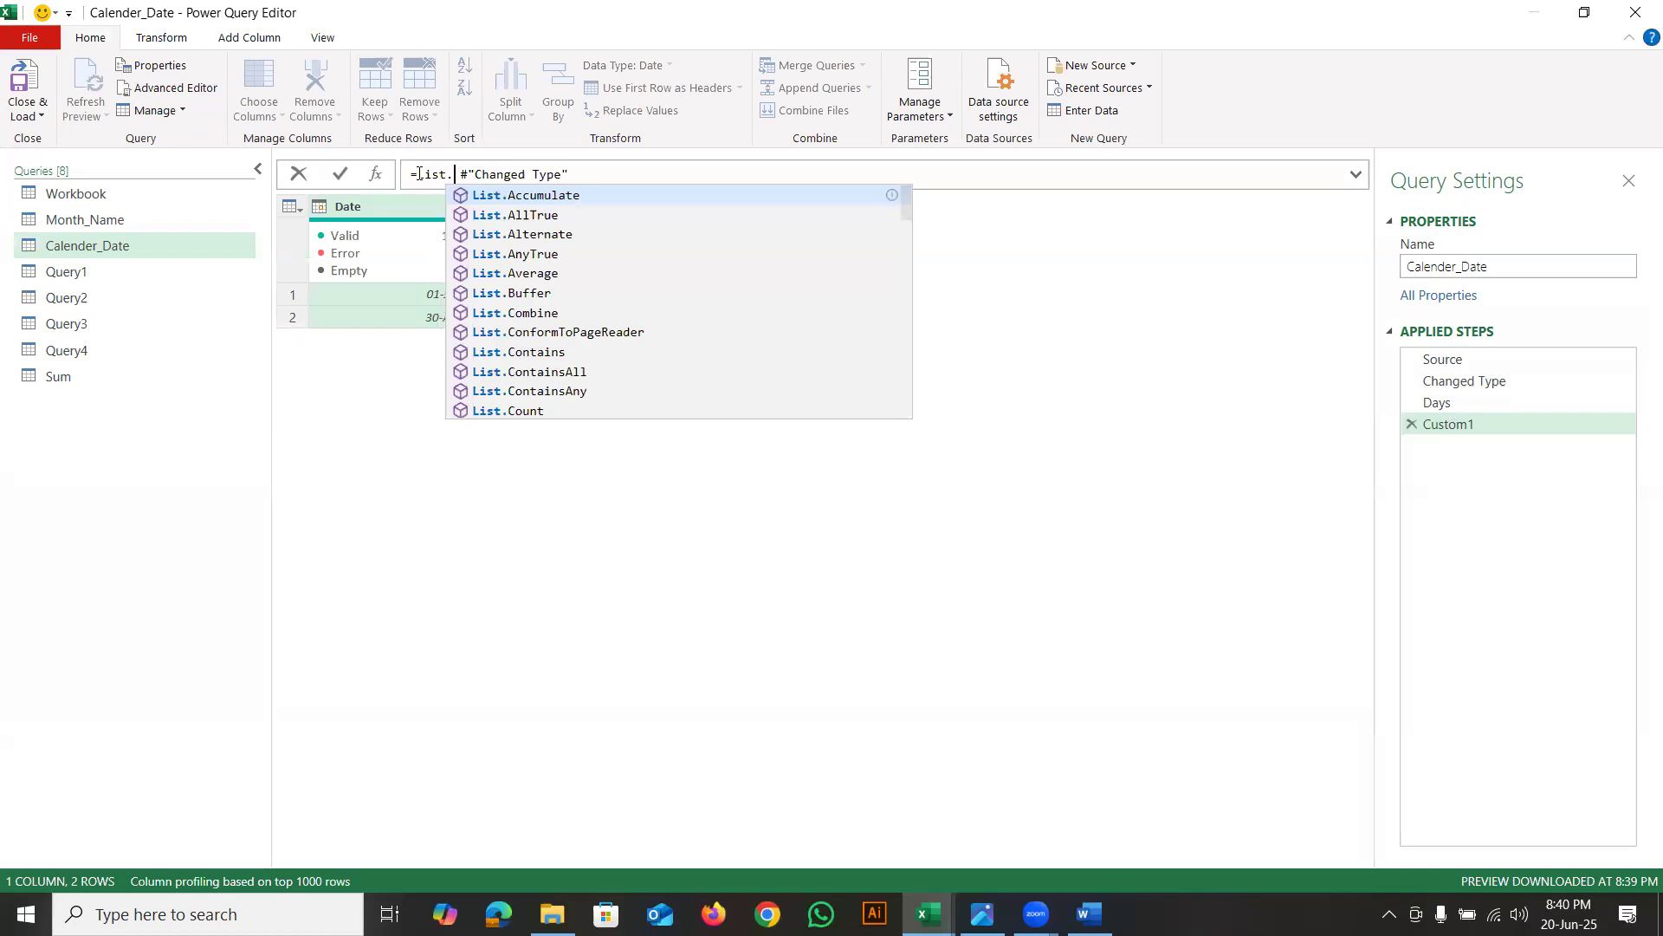
type("Dates")
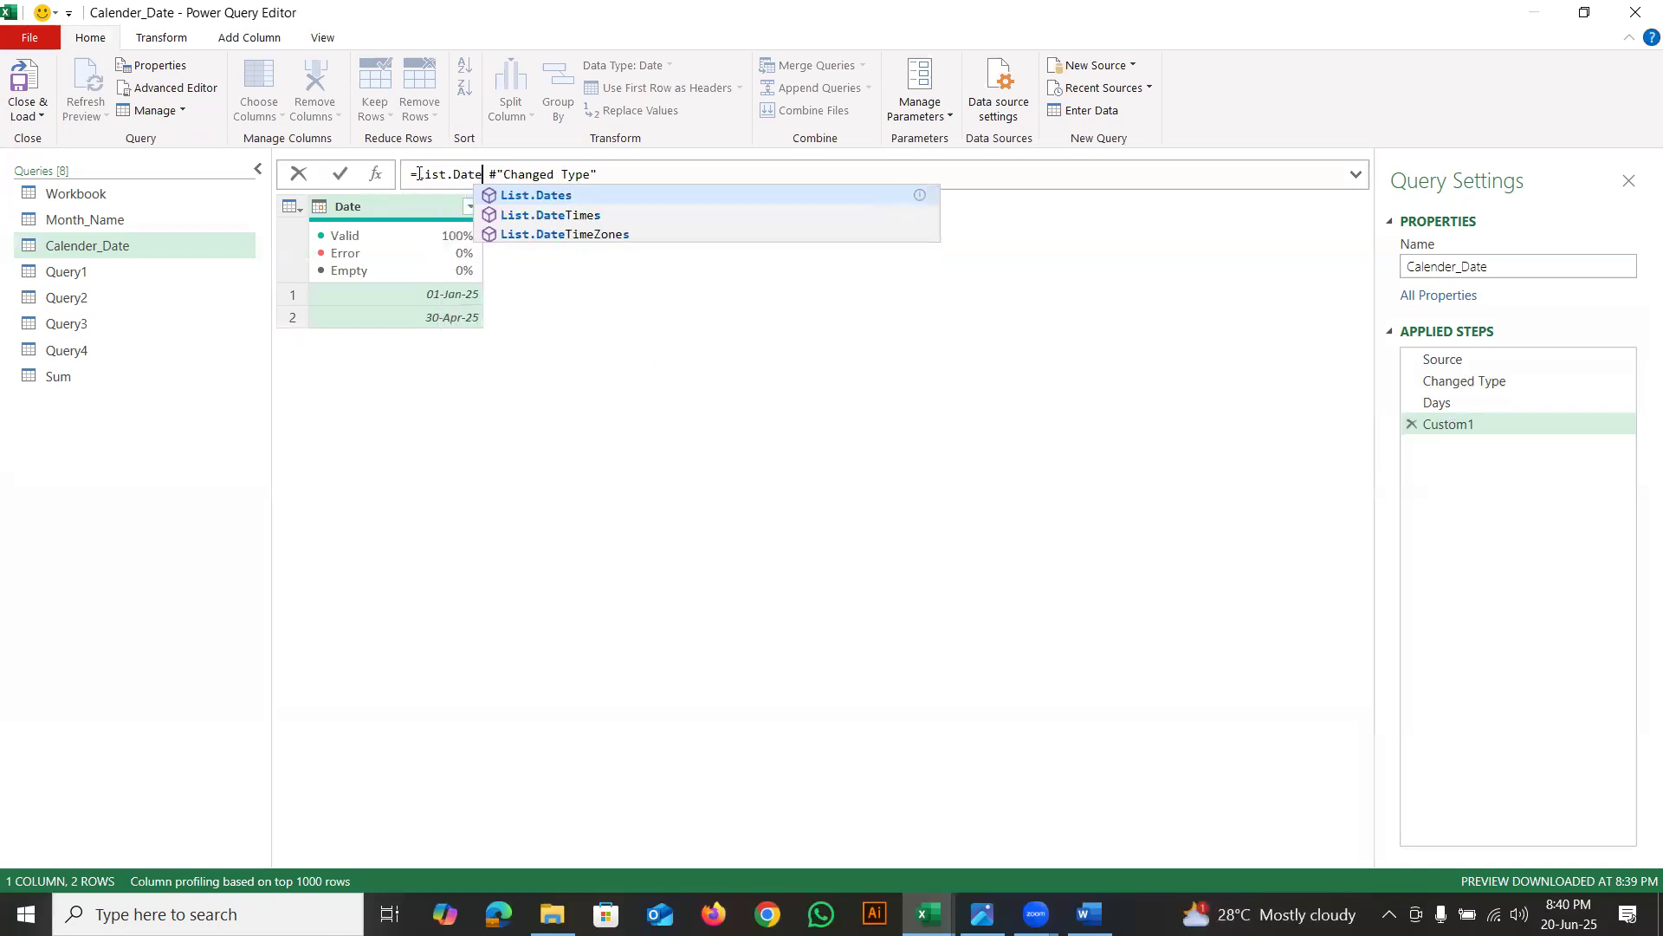
type("(")
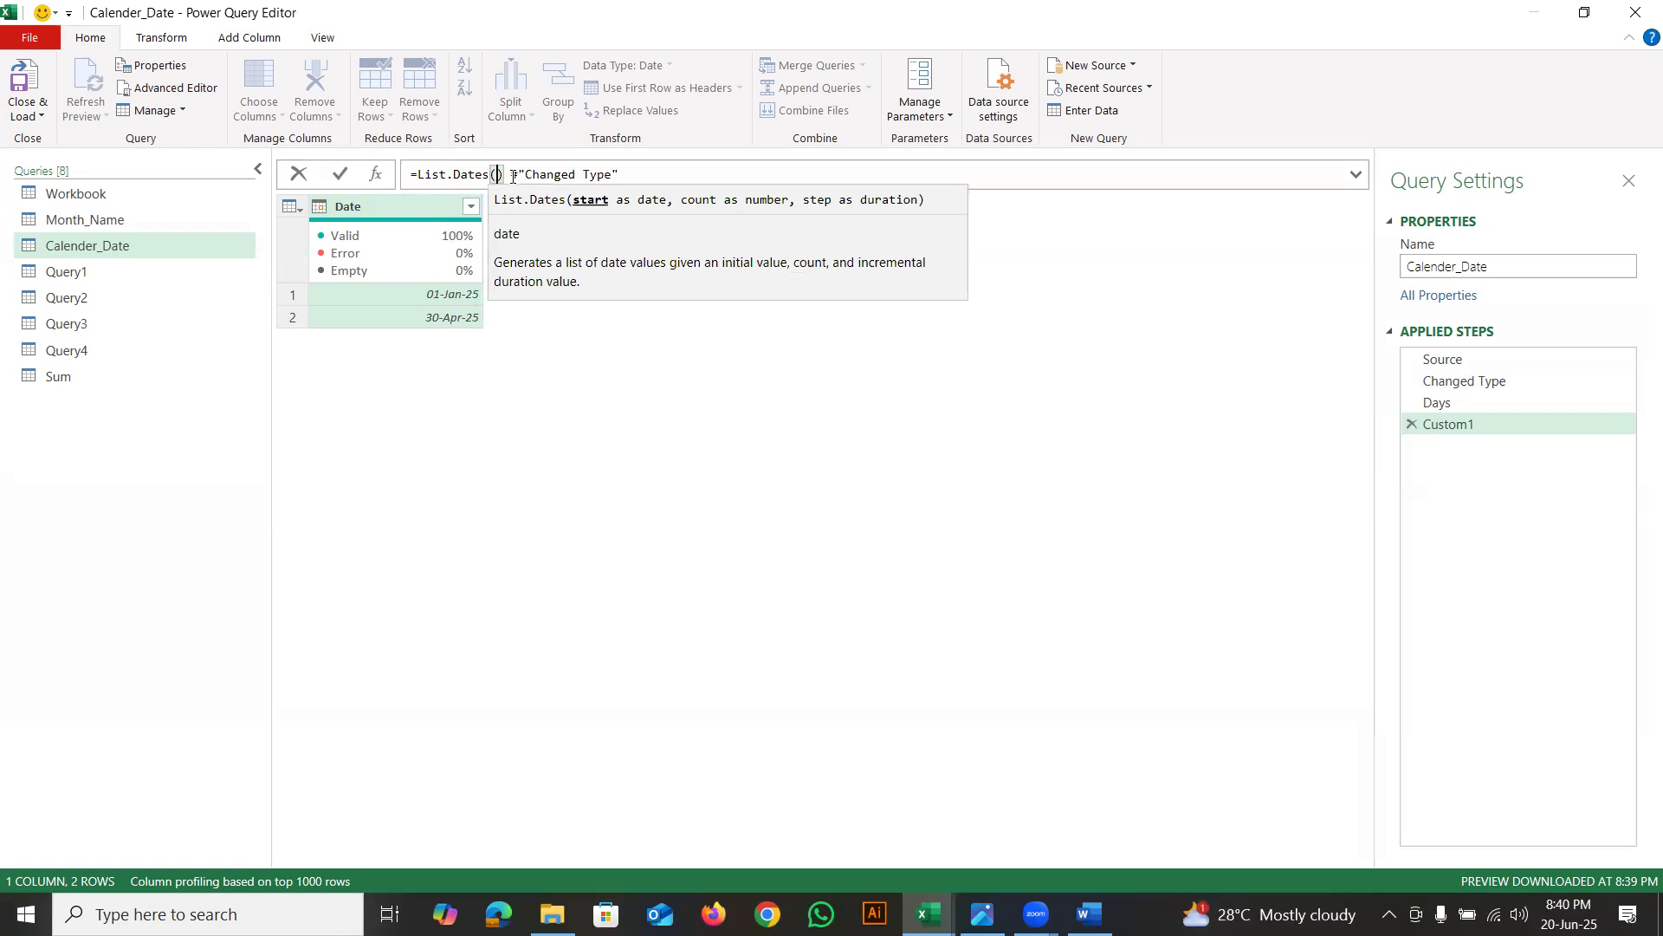
key("Delete")
key("Delete")
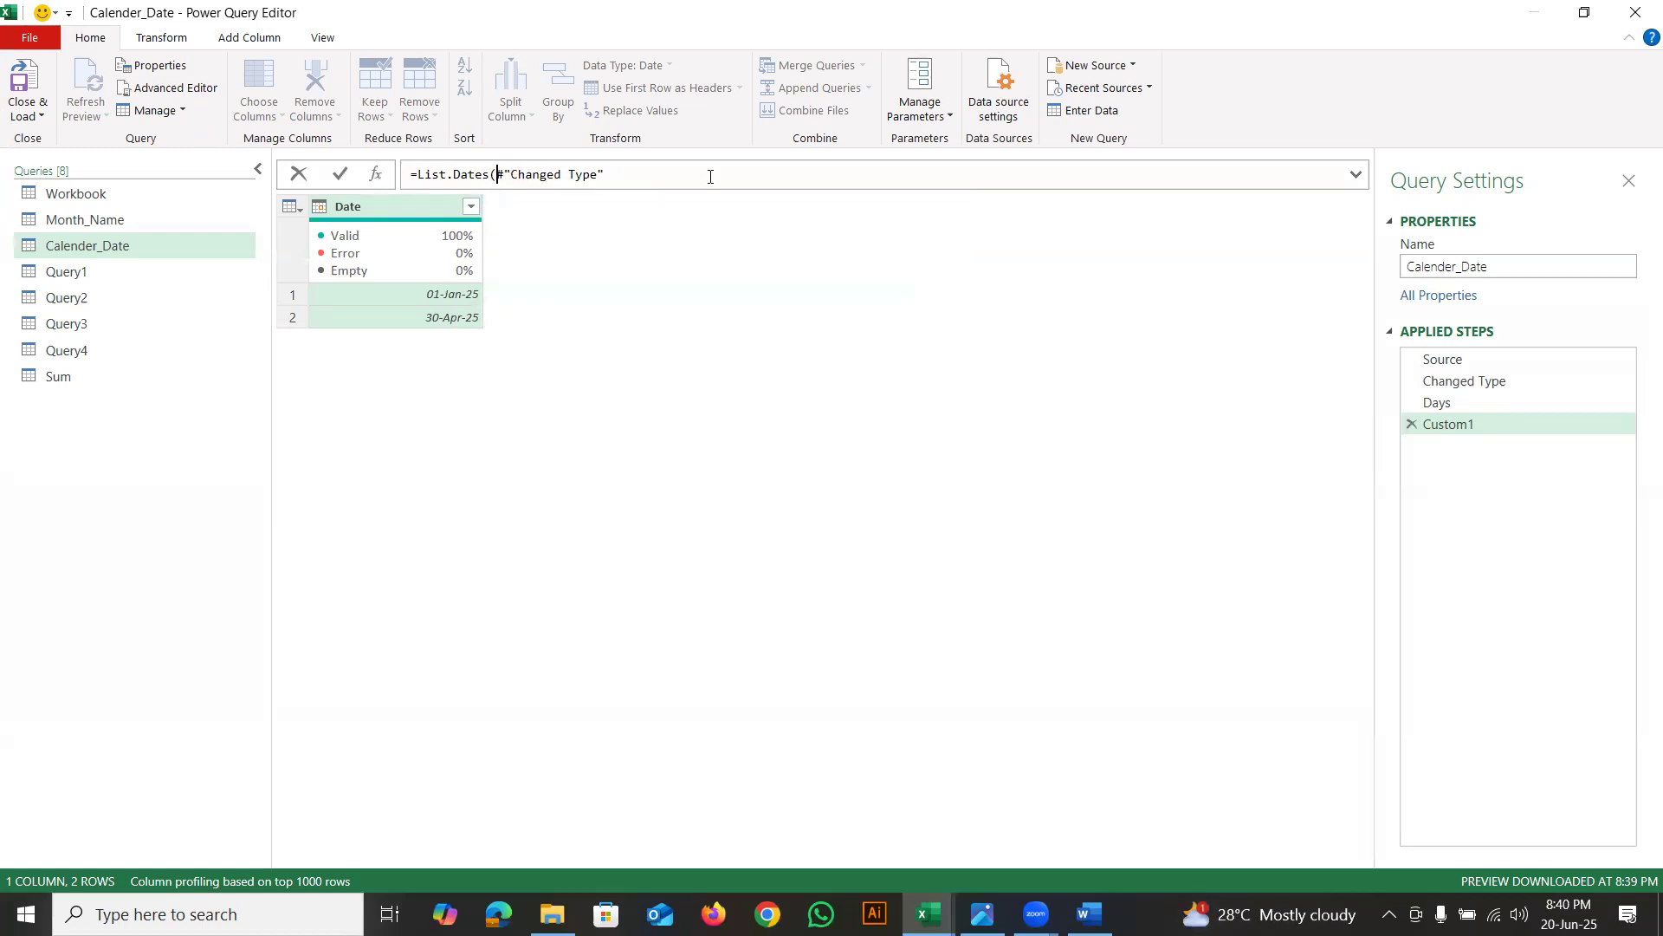
key("Return")
Clear everything after List.Dates in the formula and enter #"Changed Type"[Date]{0} as its start argument
left_click(632, 165)
key("BackSpace")
key("BackSpace")
key("BackSpace")
key("BackSpace")
key("BackSpace")
key("BackSpace")
key("BackSpace")
key("BackSpace")
key("BackSpace")
key("BackSpace")
key("BackSpace")
key("BackSpace")
key("BackSpace")
key("BackSpace")
key("BackSpace")
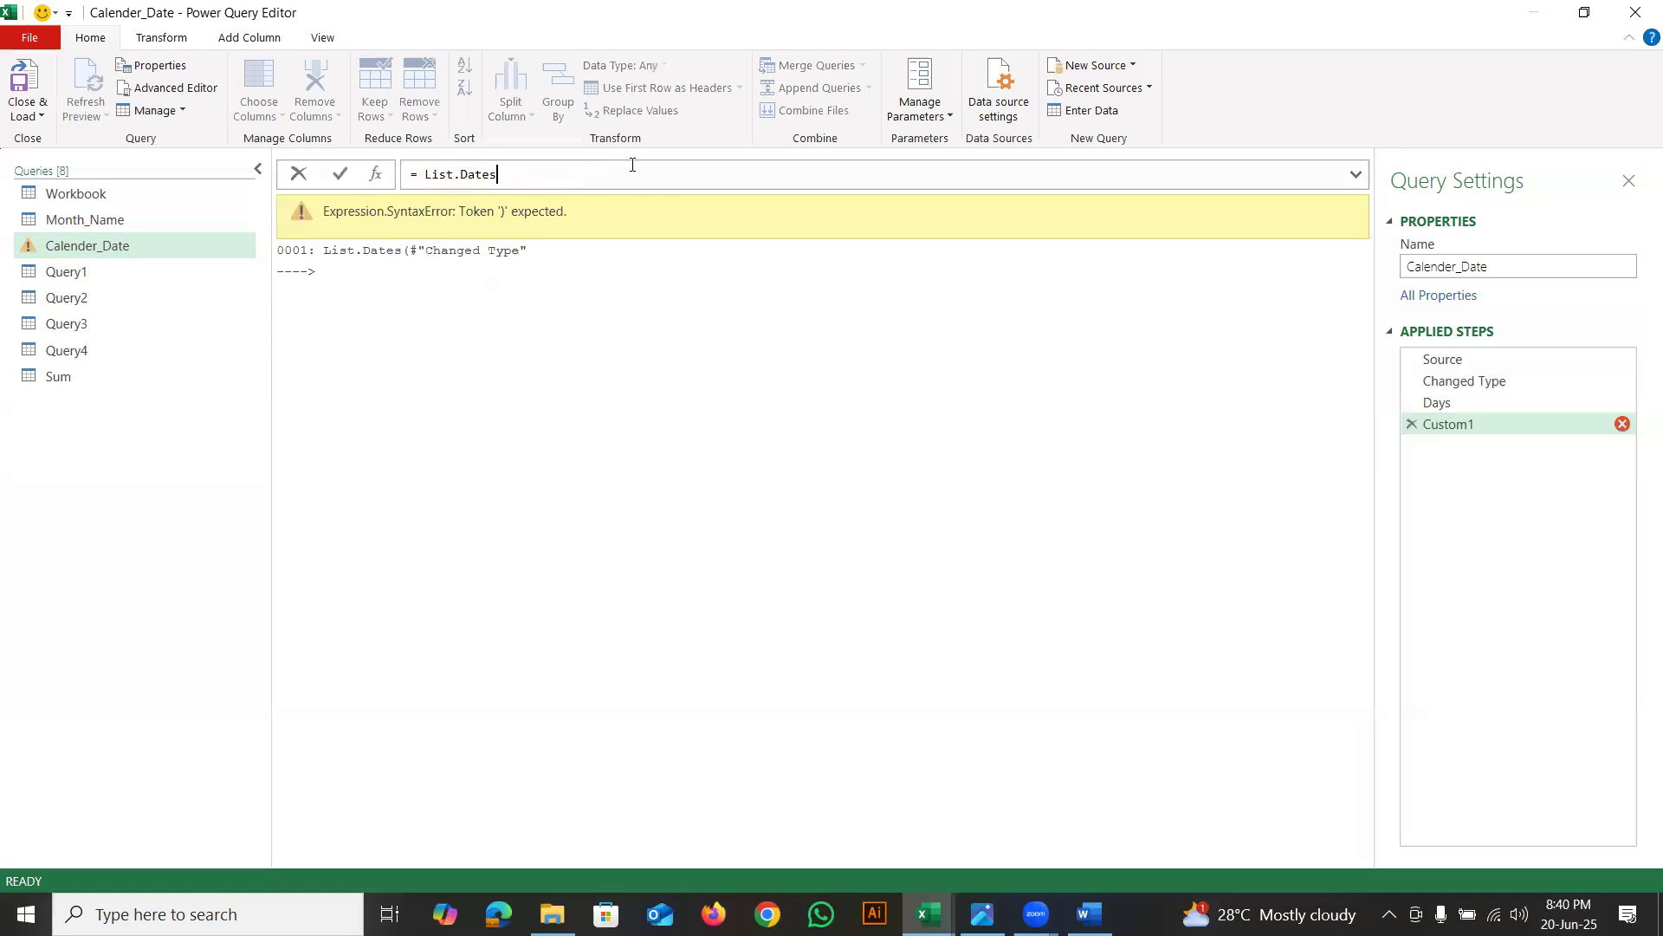
type("(")
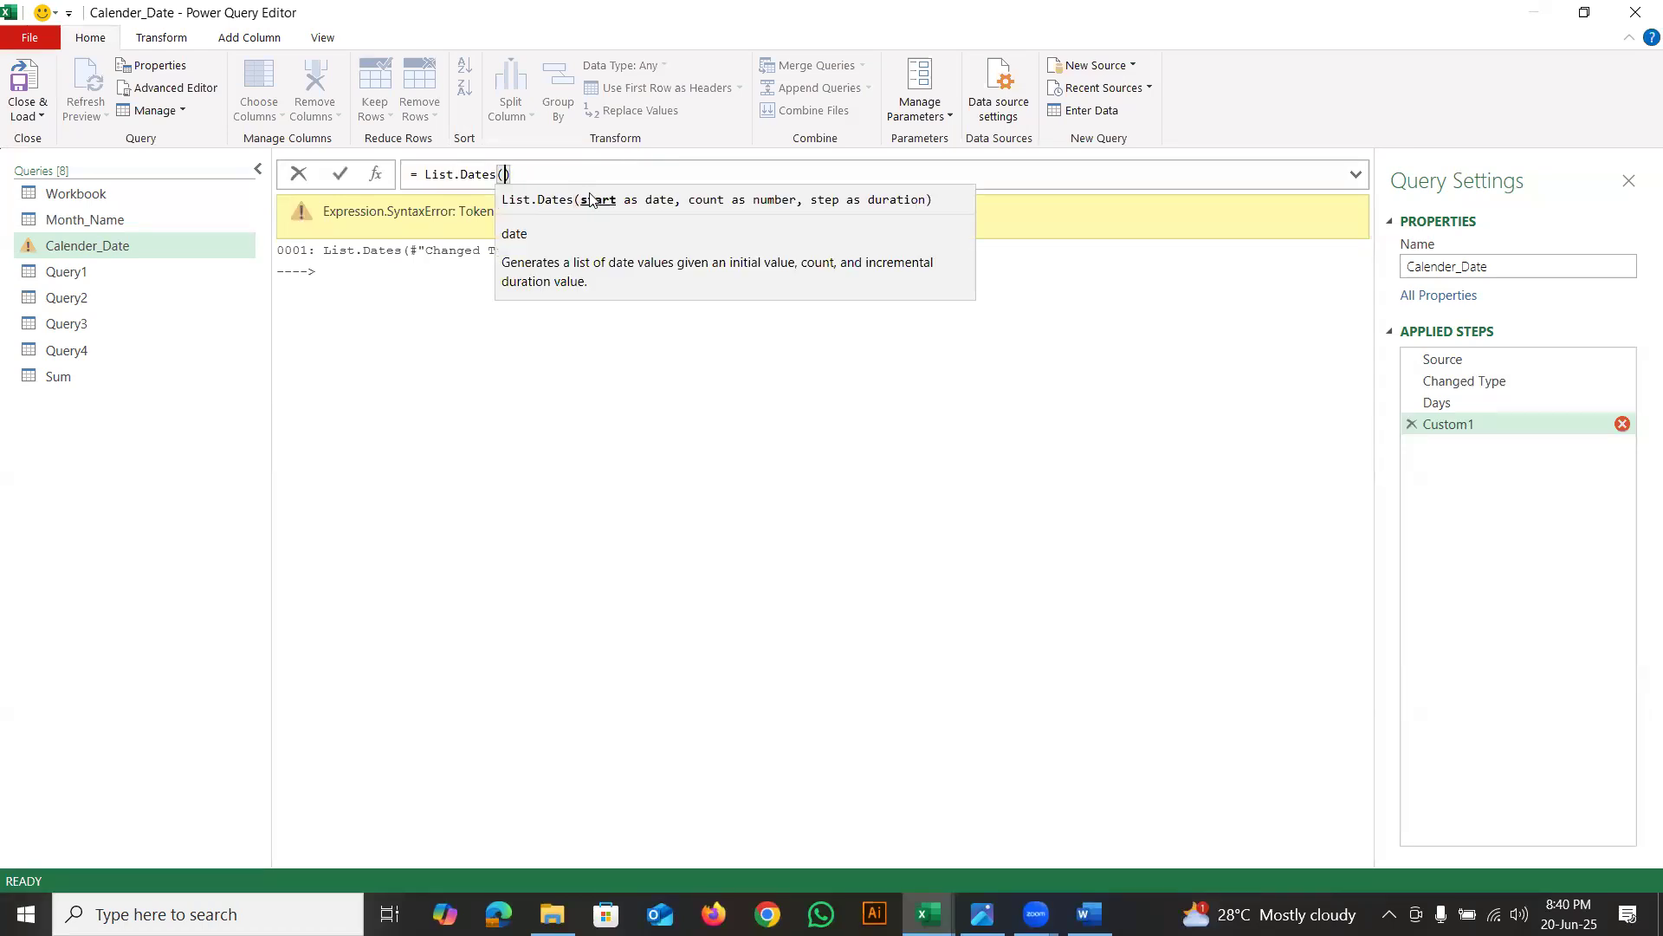
left_click(531, 171)
key("BackSpace")
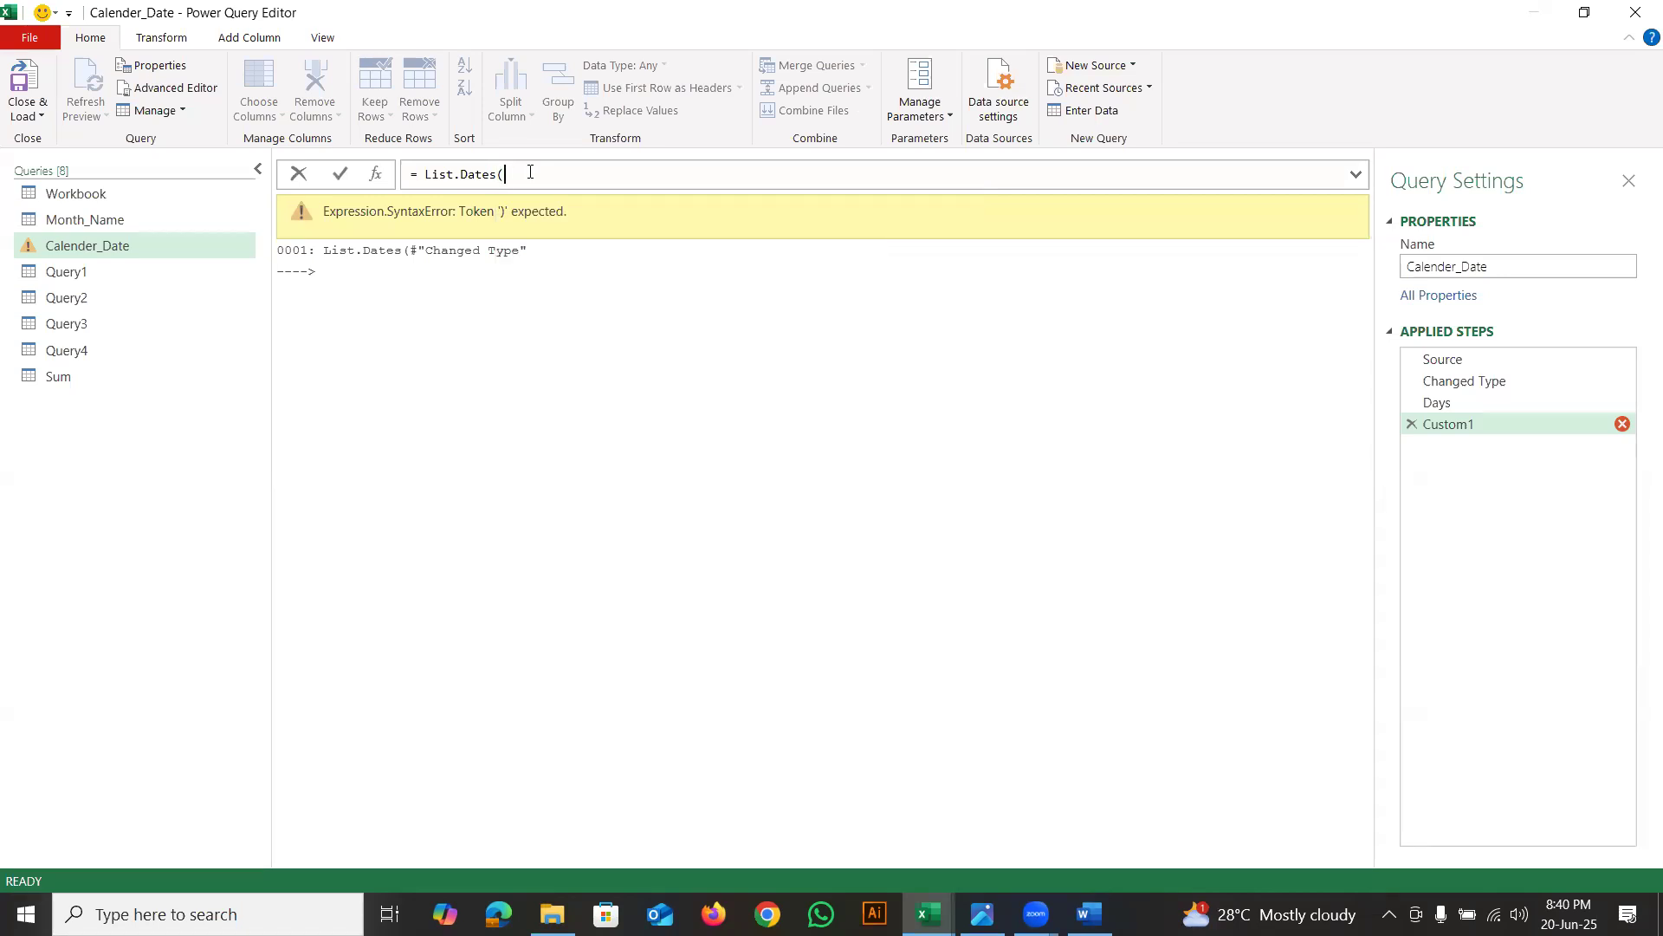
type("#")
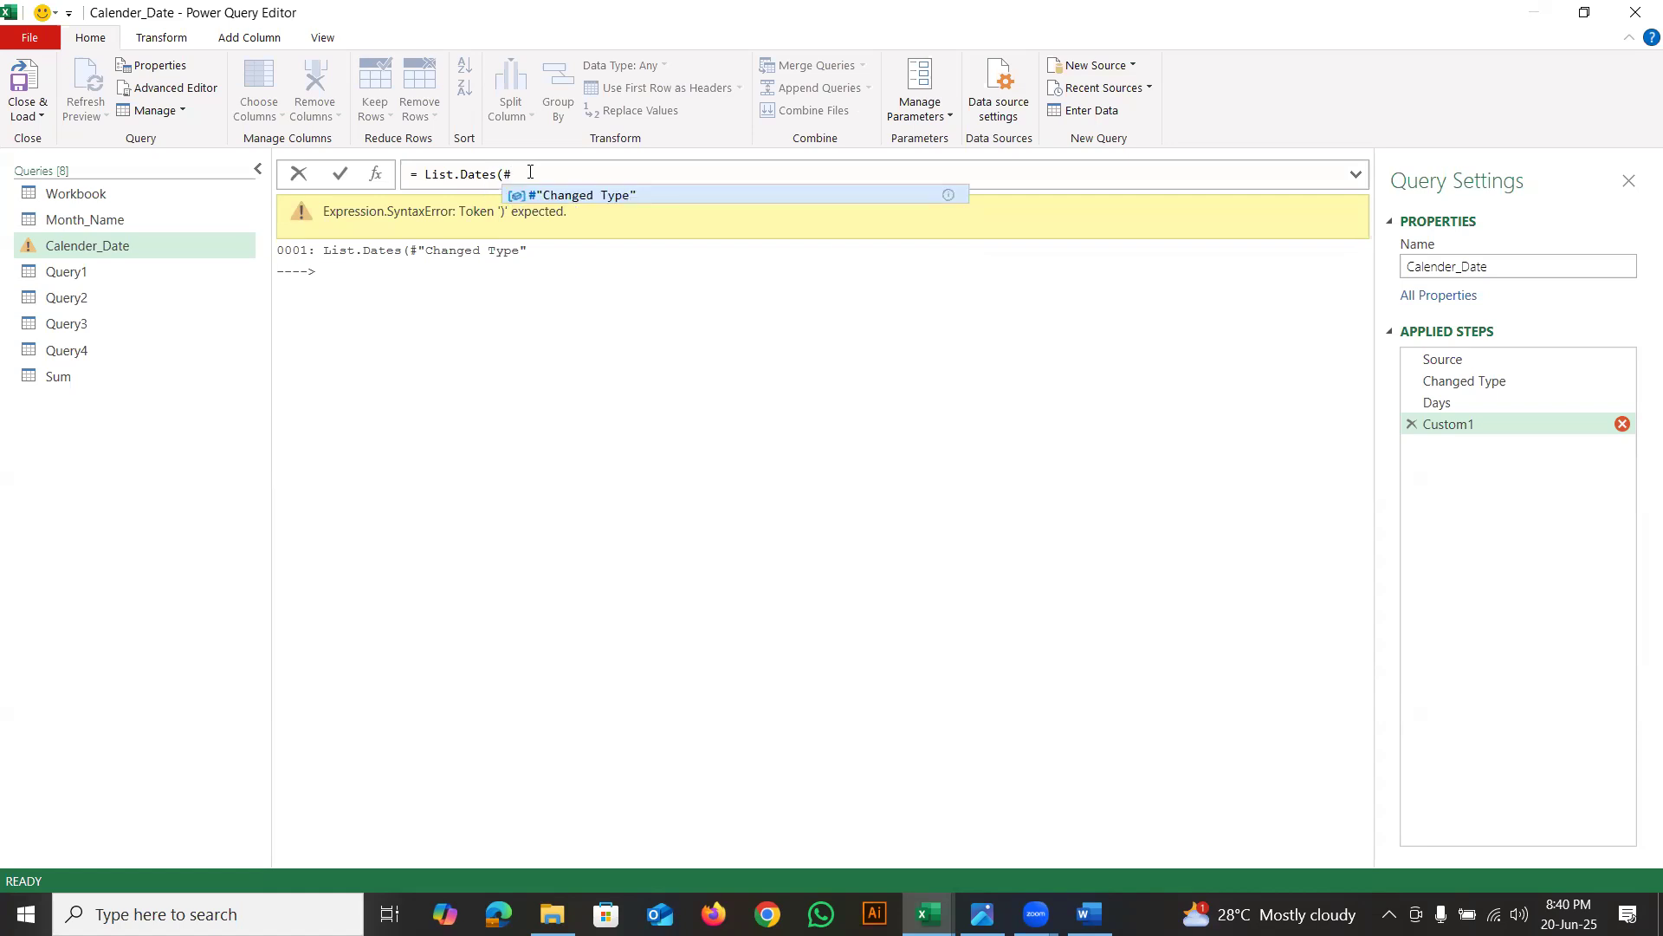
left_click(601, 197)
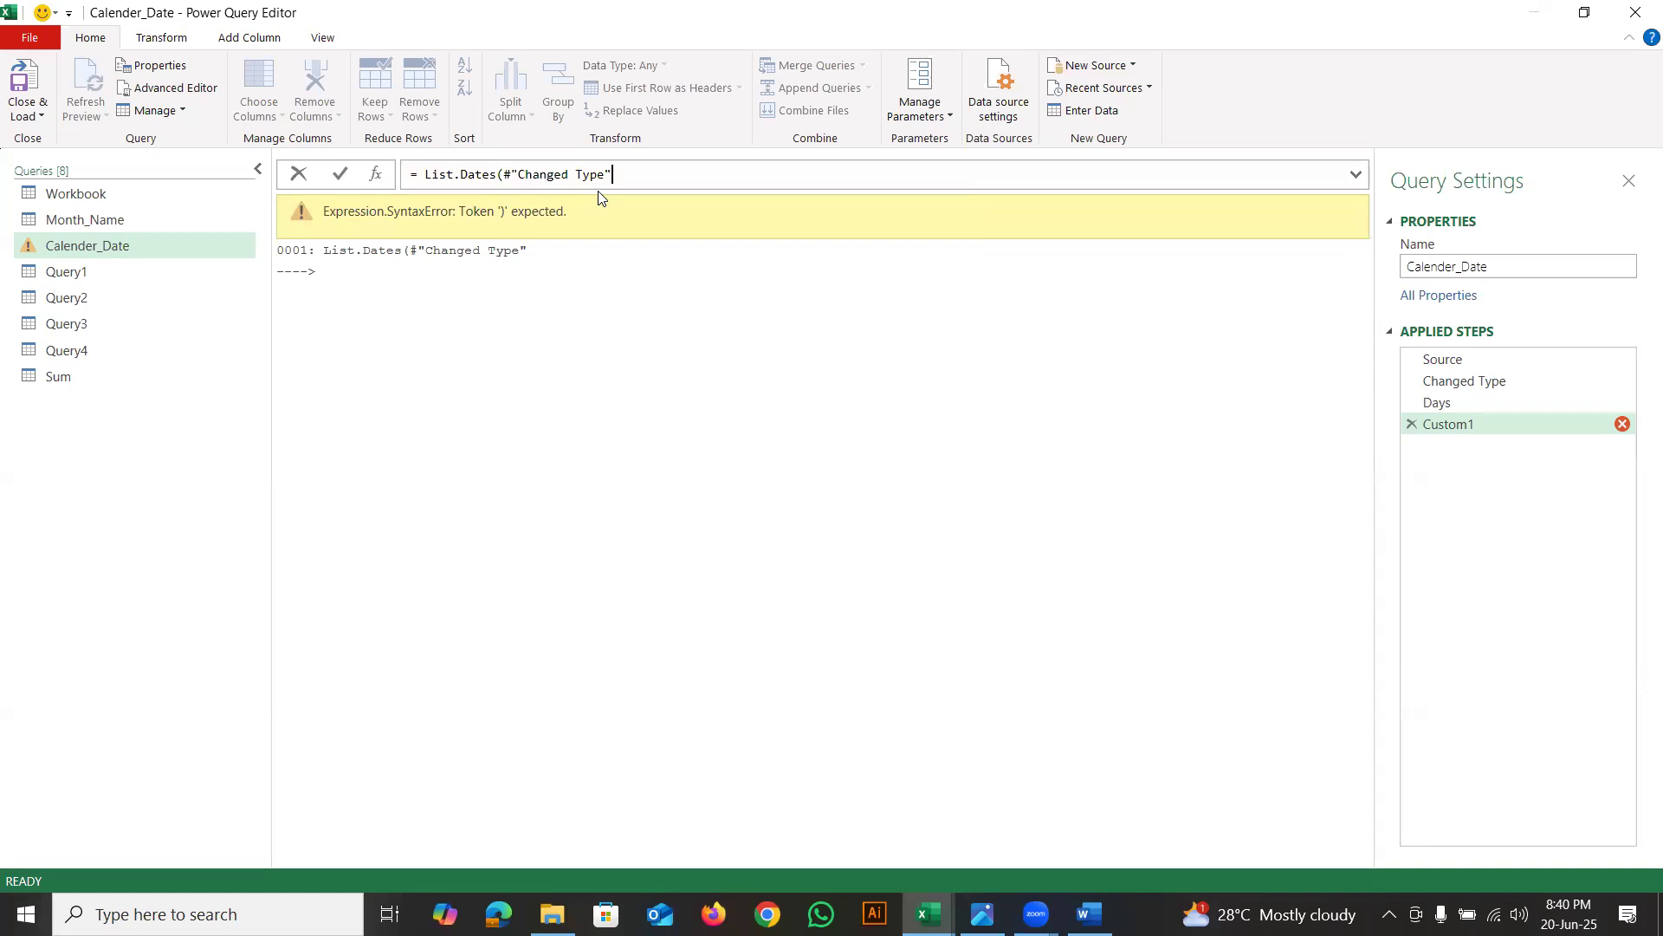
type("[Date")
left_click(664, 176)
type("{0},")
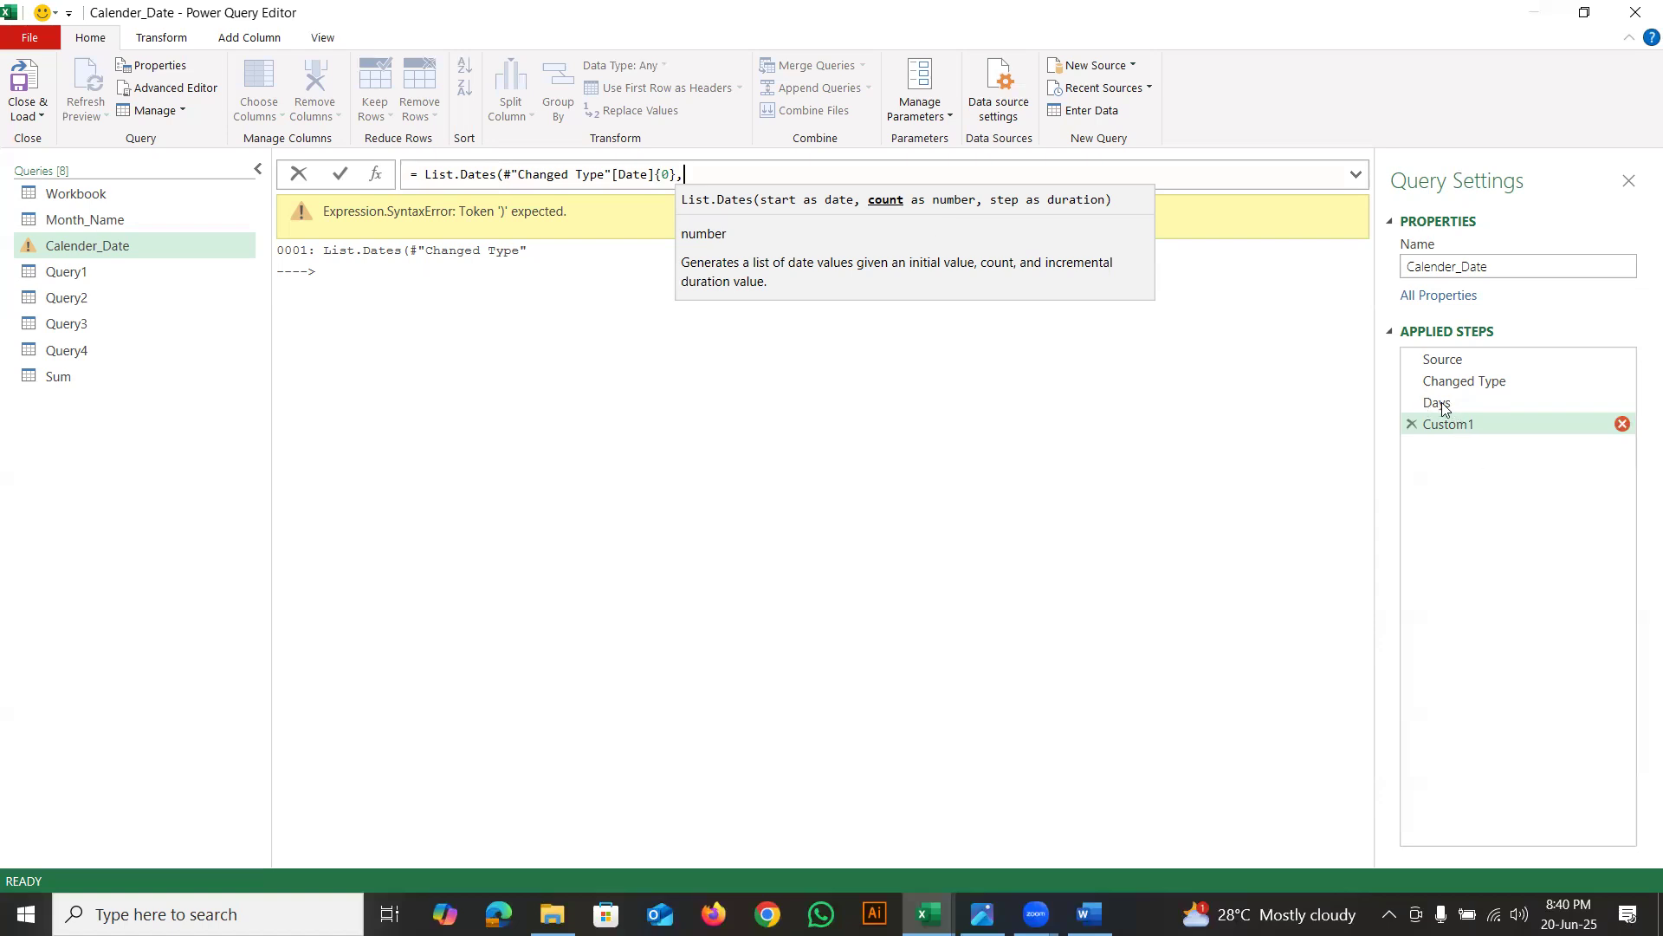
Complete List.Dates with Days as the count and #duration (1,0,0,0) as the step, and apply the formula
type("Days")
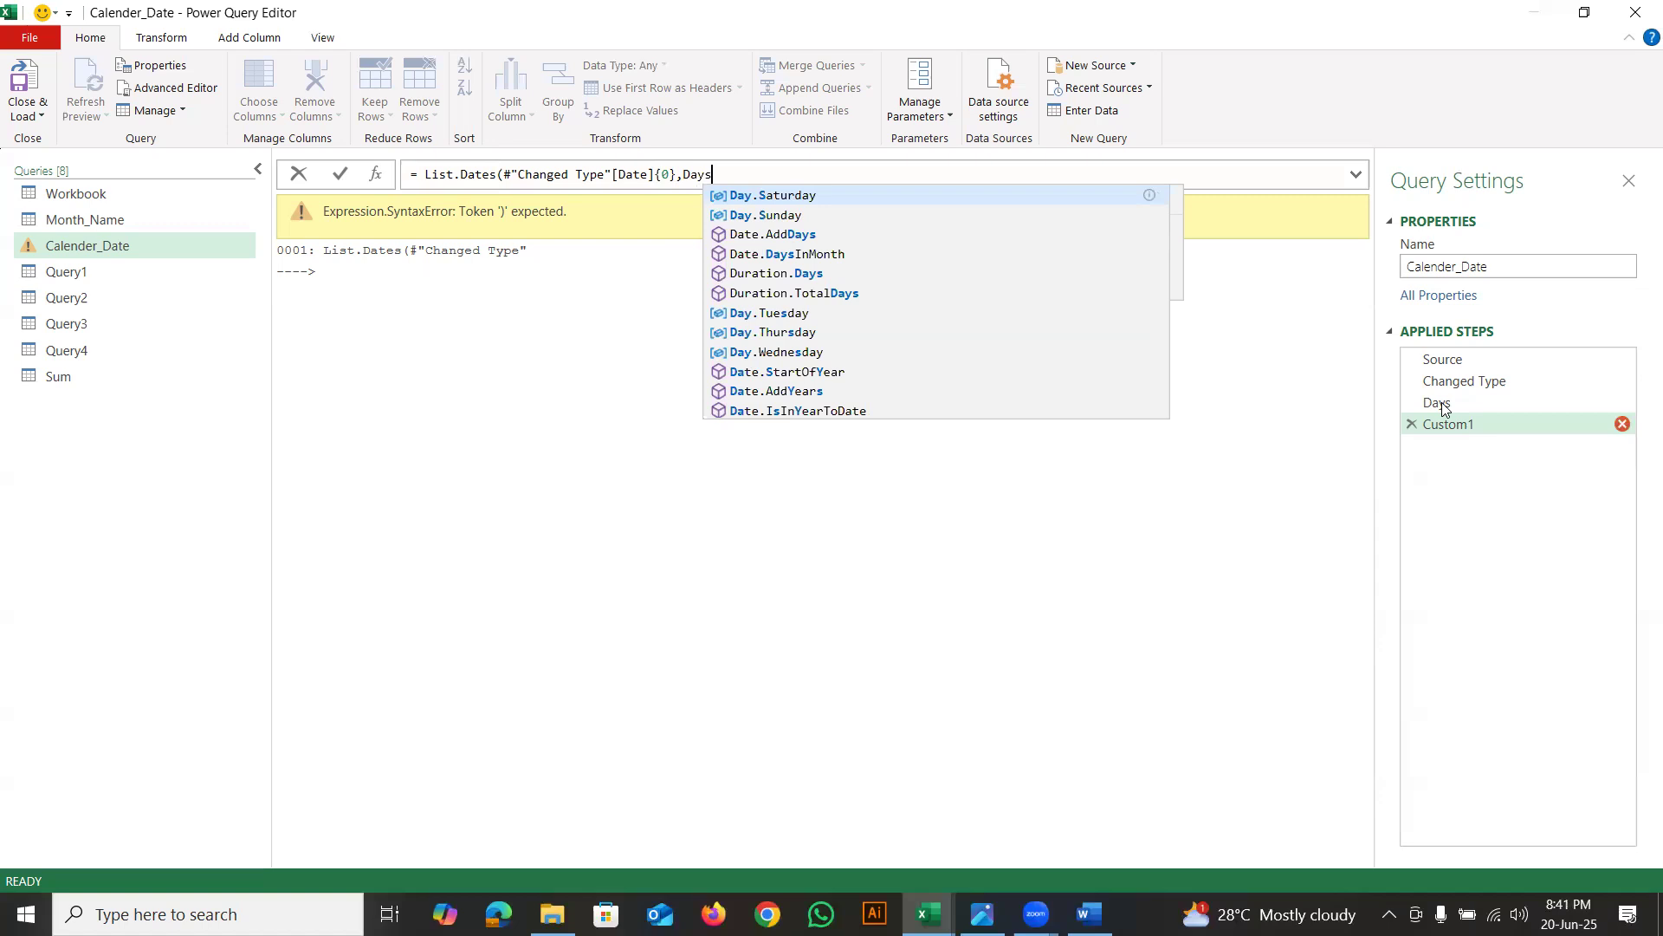
type(",")
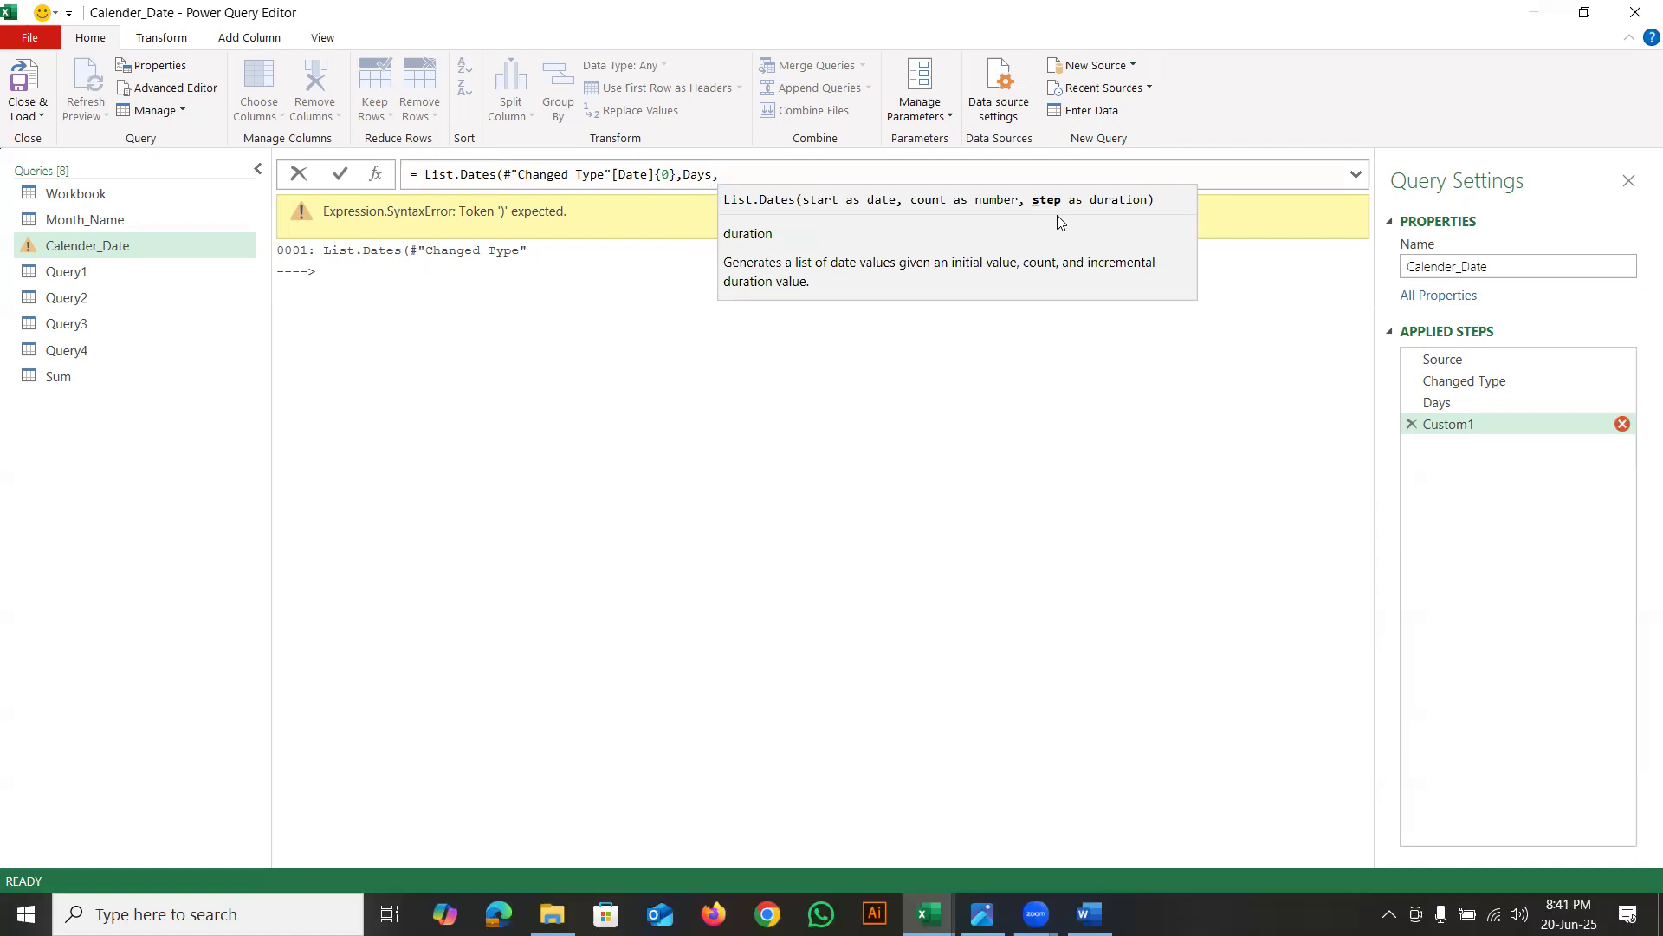
type(" #dru")
key("BackSpace")
key("BackSpace")
type("uration (1")
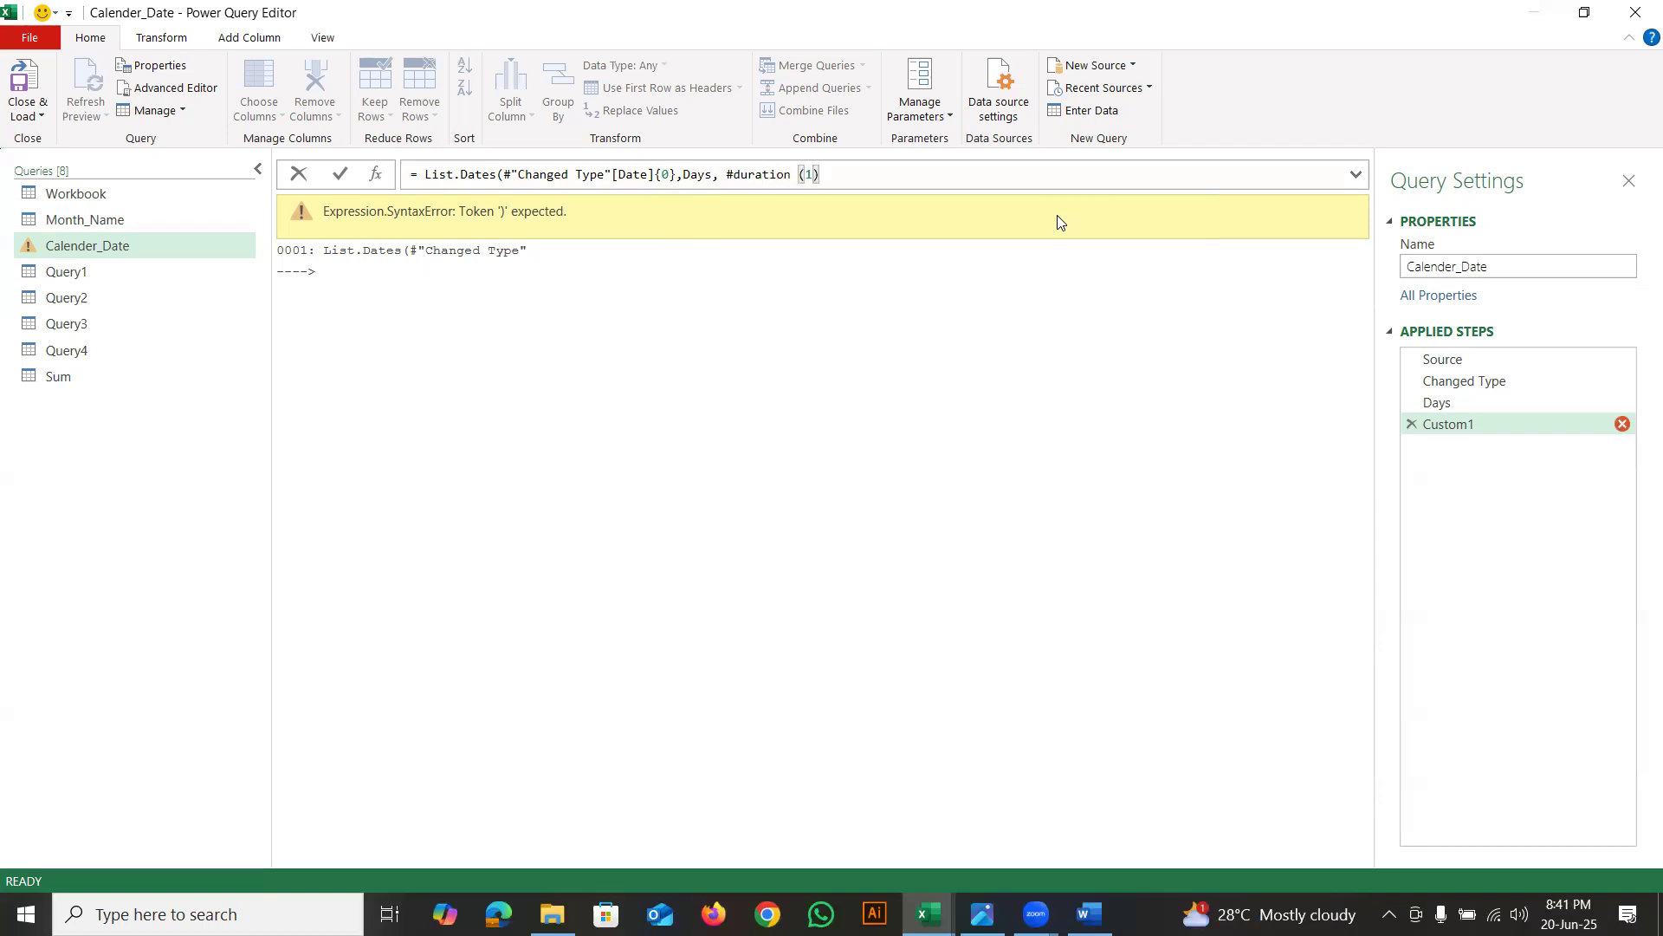
type(",0,0,0)")
key("Return")
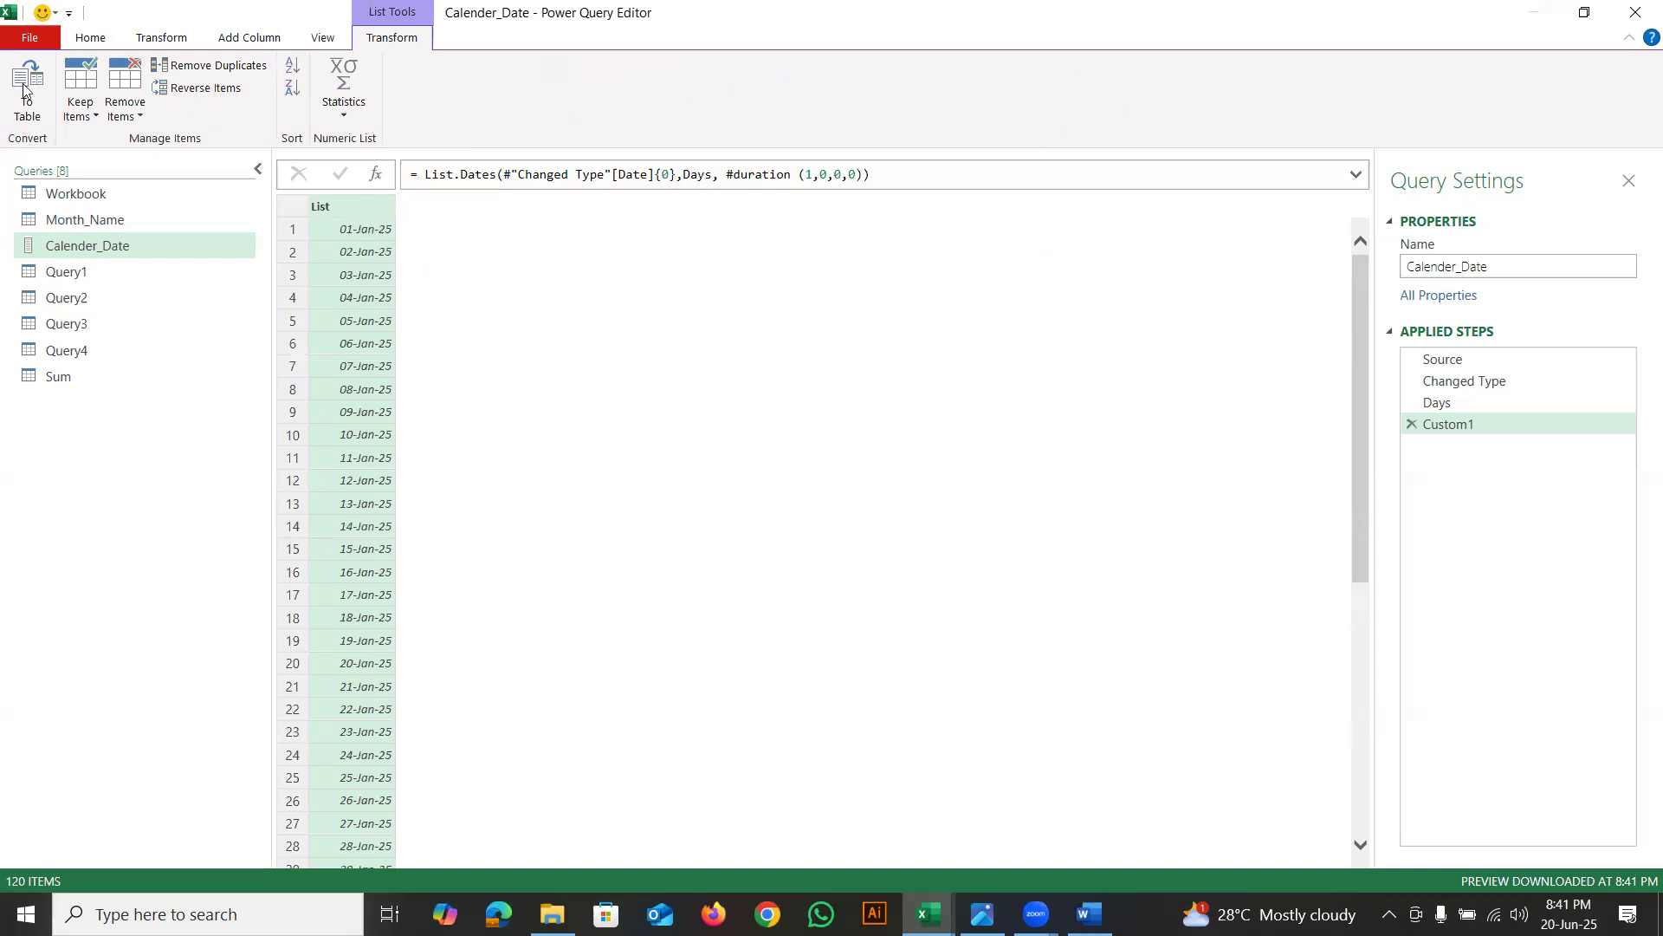
left_click(419, 176)
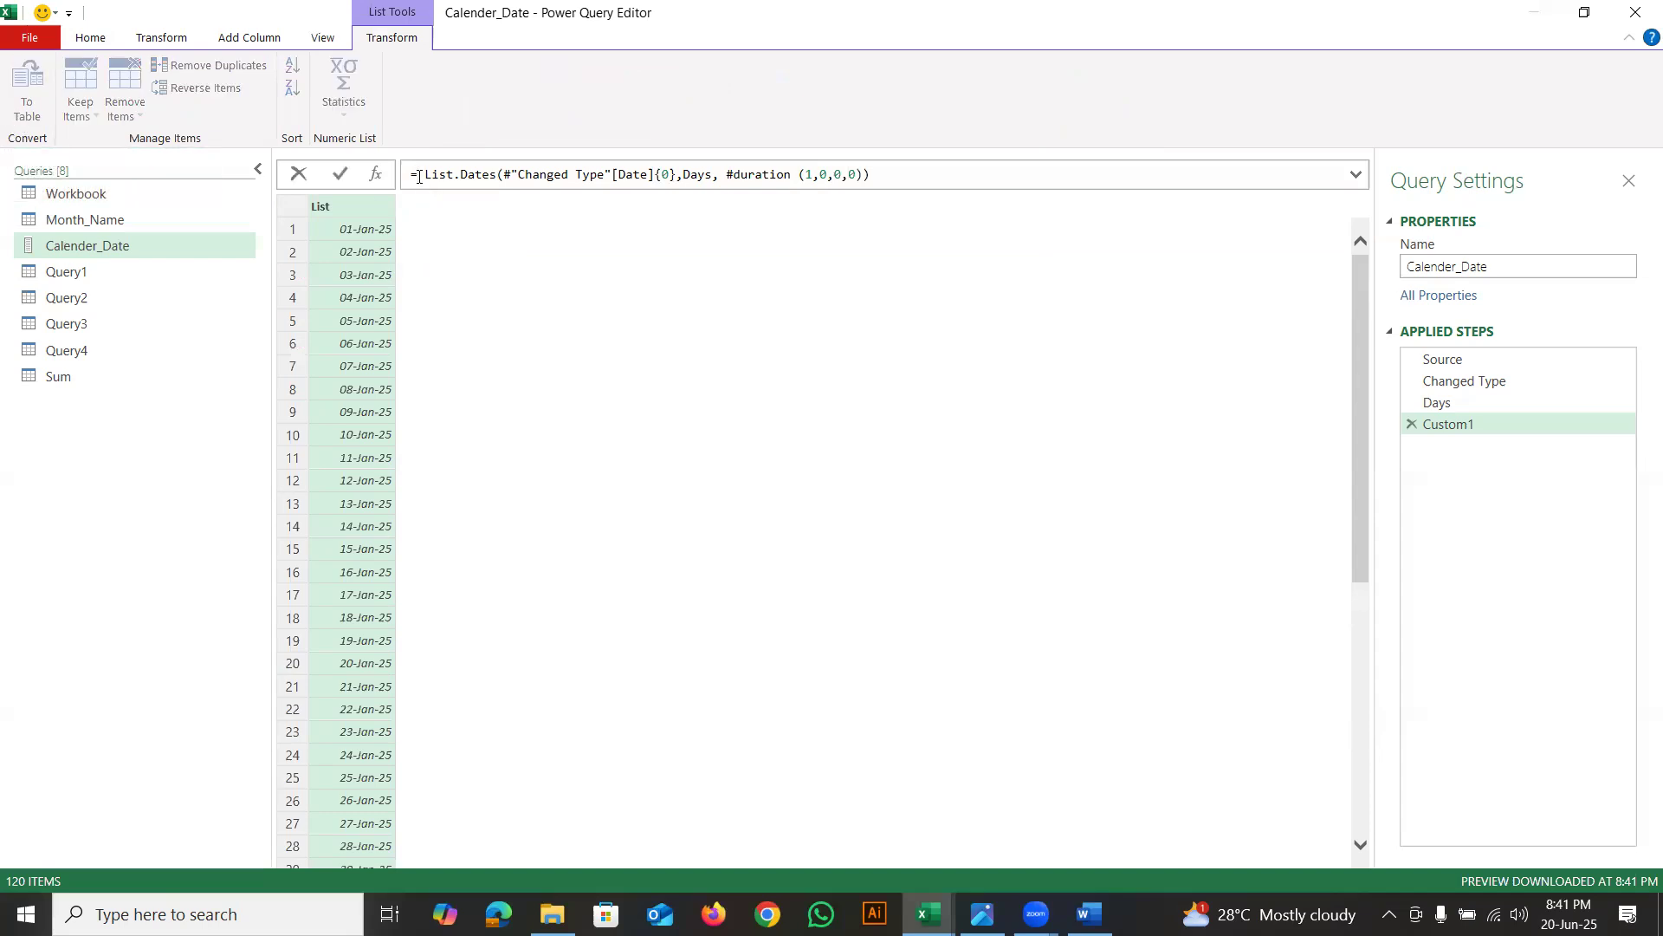
left_click(391, 303)
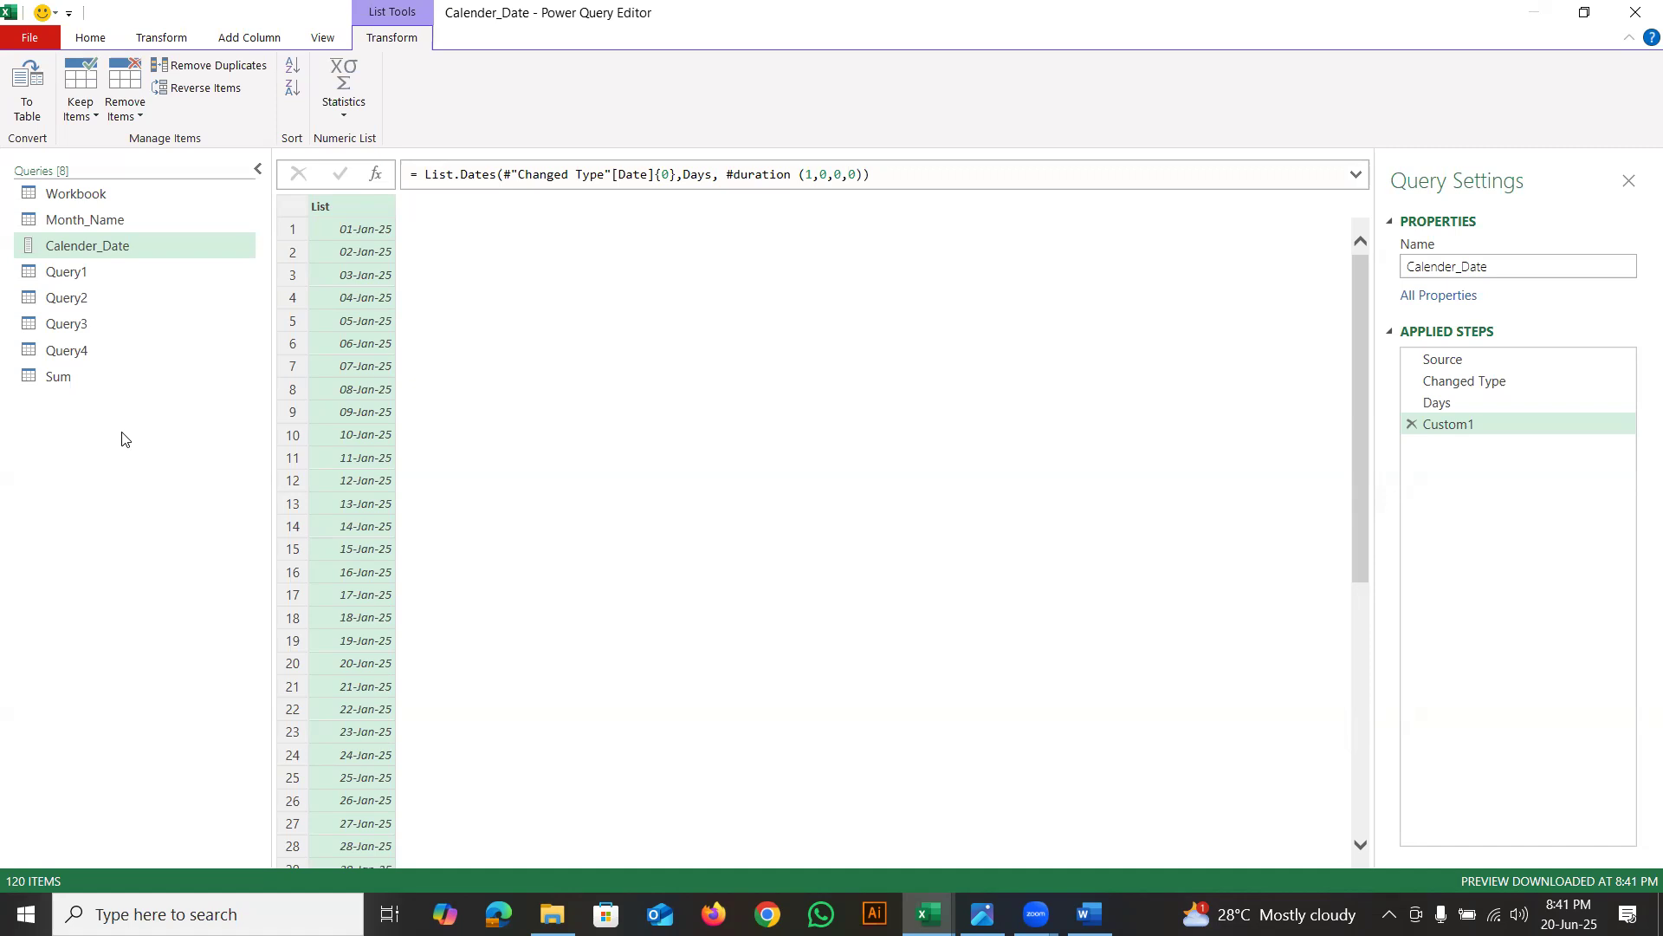
Duplicate the Calender_Date query and place the copy directly below the original
right_click(110, 251)
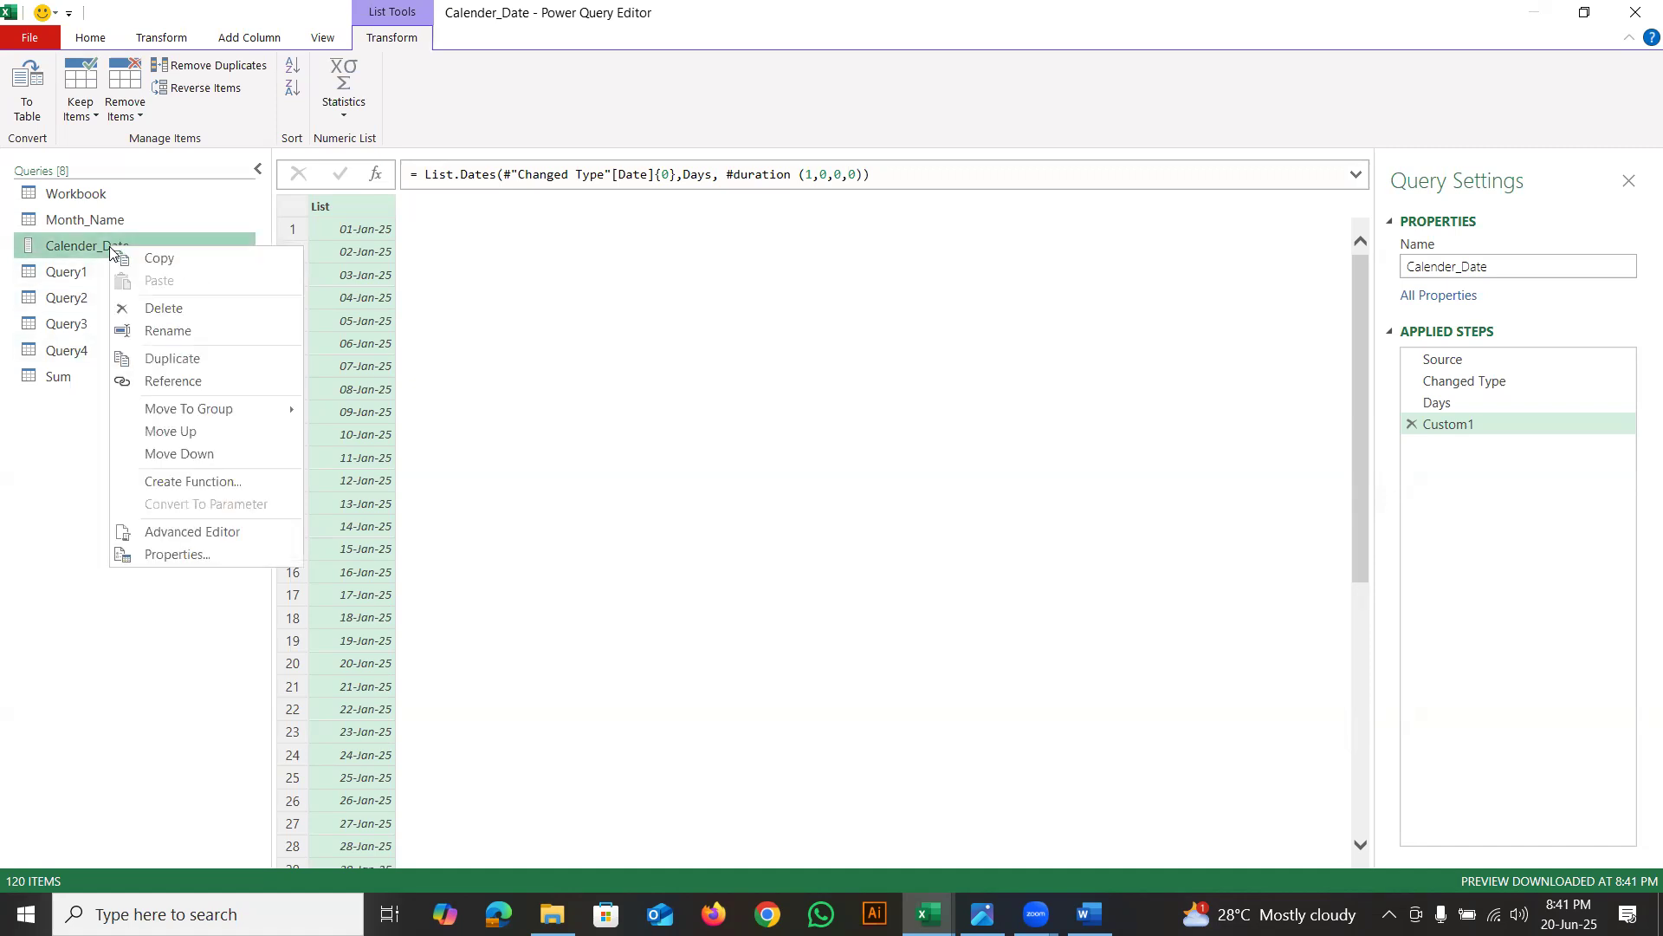
left_click(172, 367)
left_click_drag(108, 414, 111, 264)
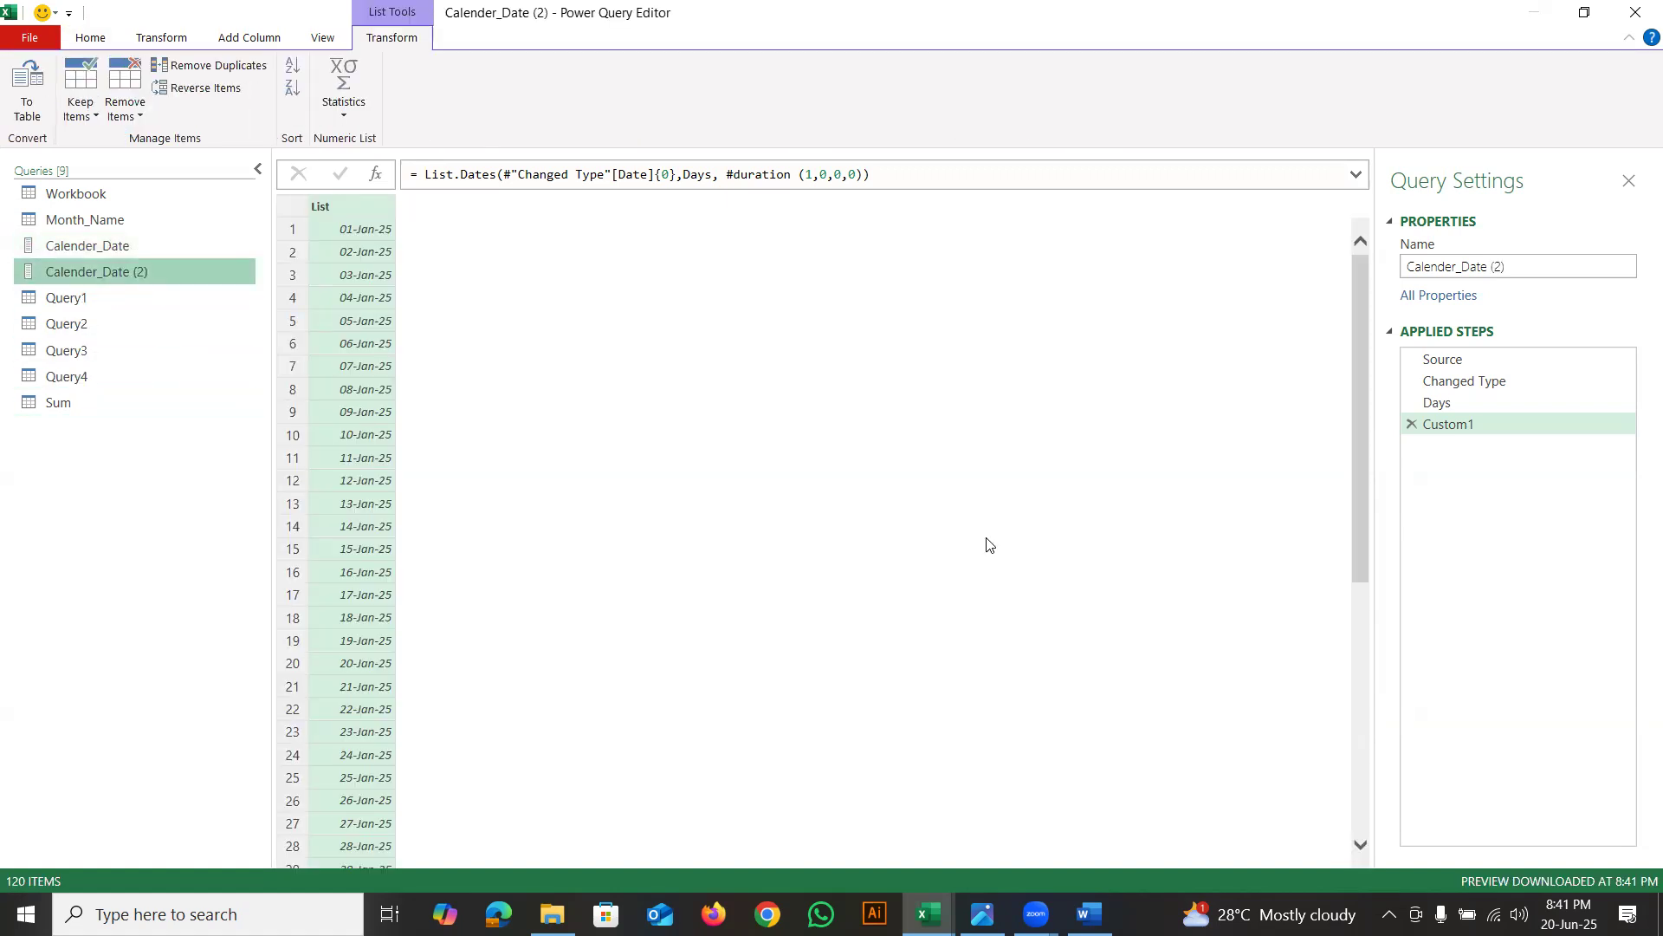
Delete the Custom1 and Days steps from the duplicated Calender_Date (2) query
left_click(1452, 404)
left_click(1413, 424)
left_click(1410, 423)
left_click(1411, 402)
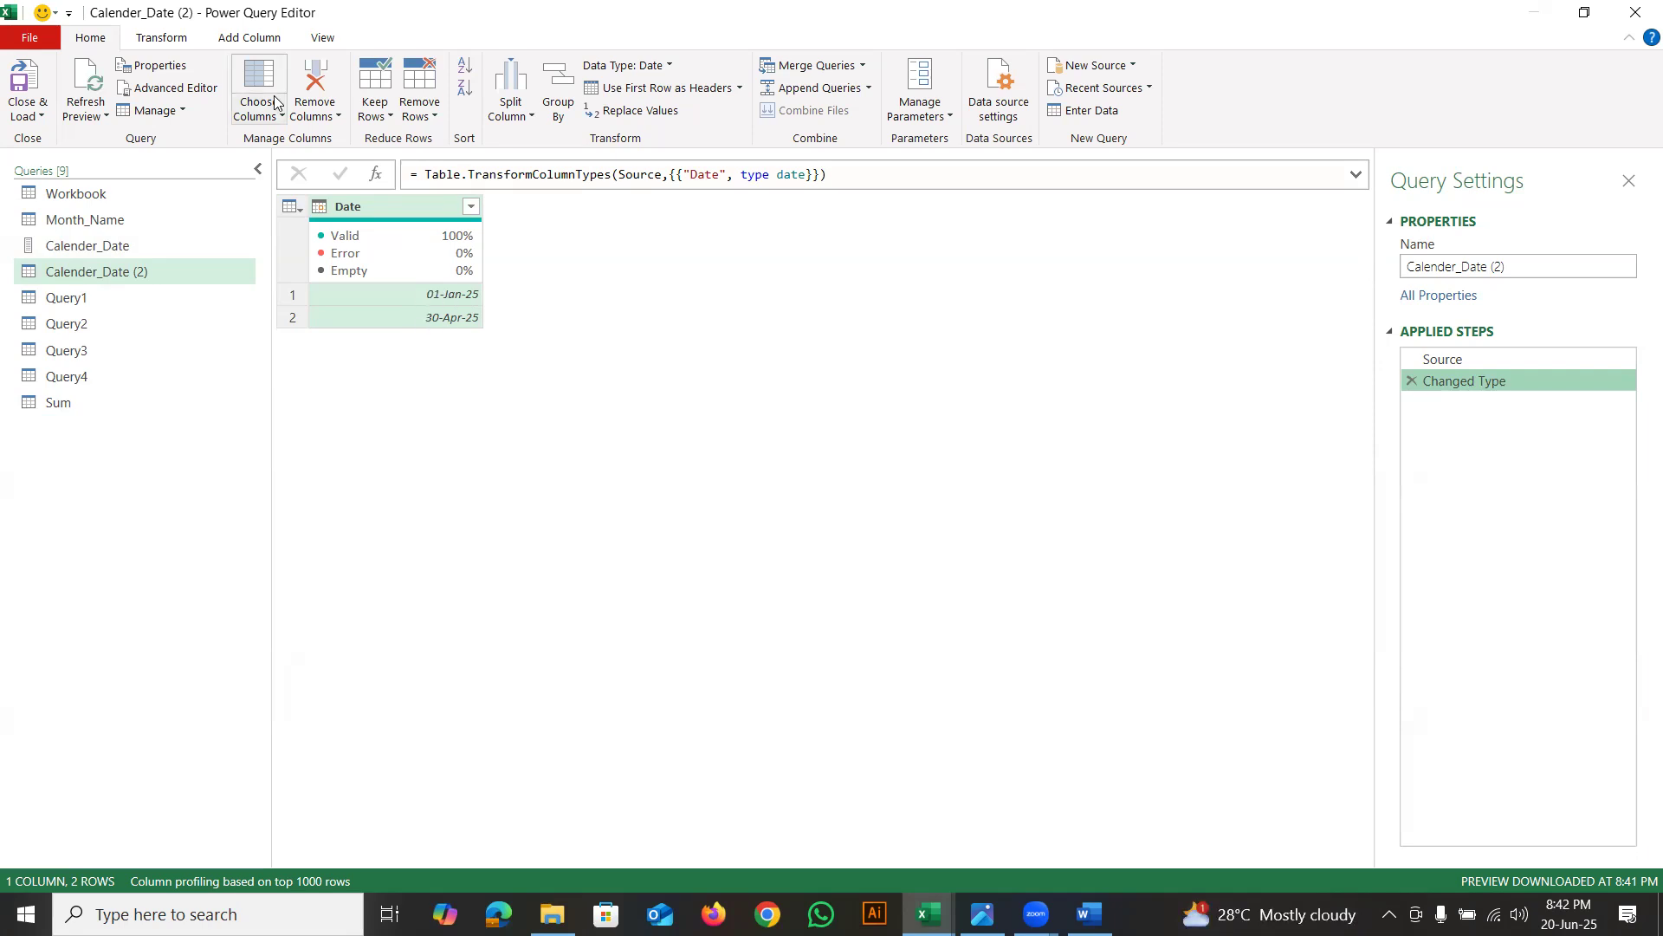
Add a custom column to Calender_Date (2) with the formula Number.From([Date])
left_click(247, 38)
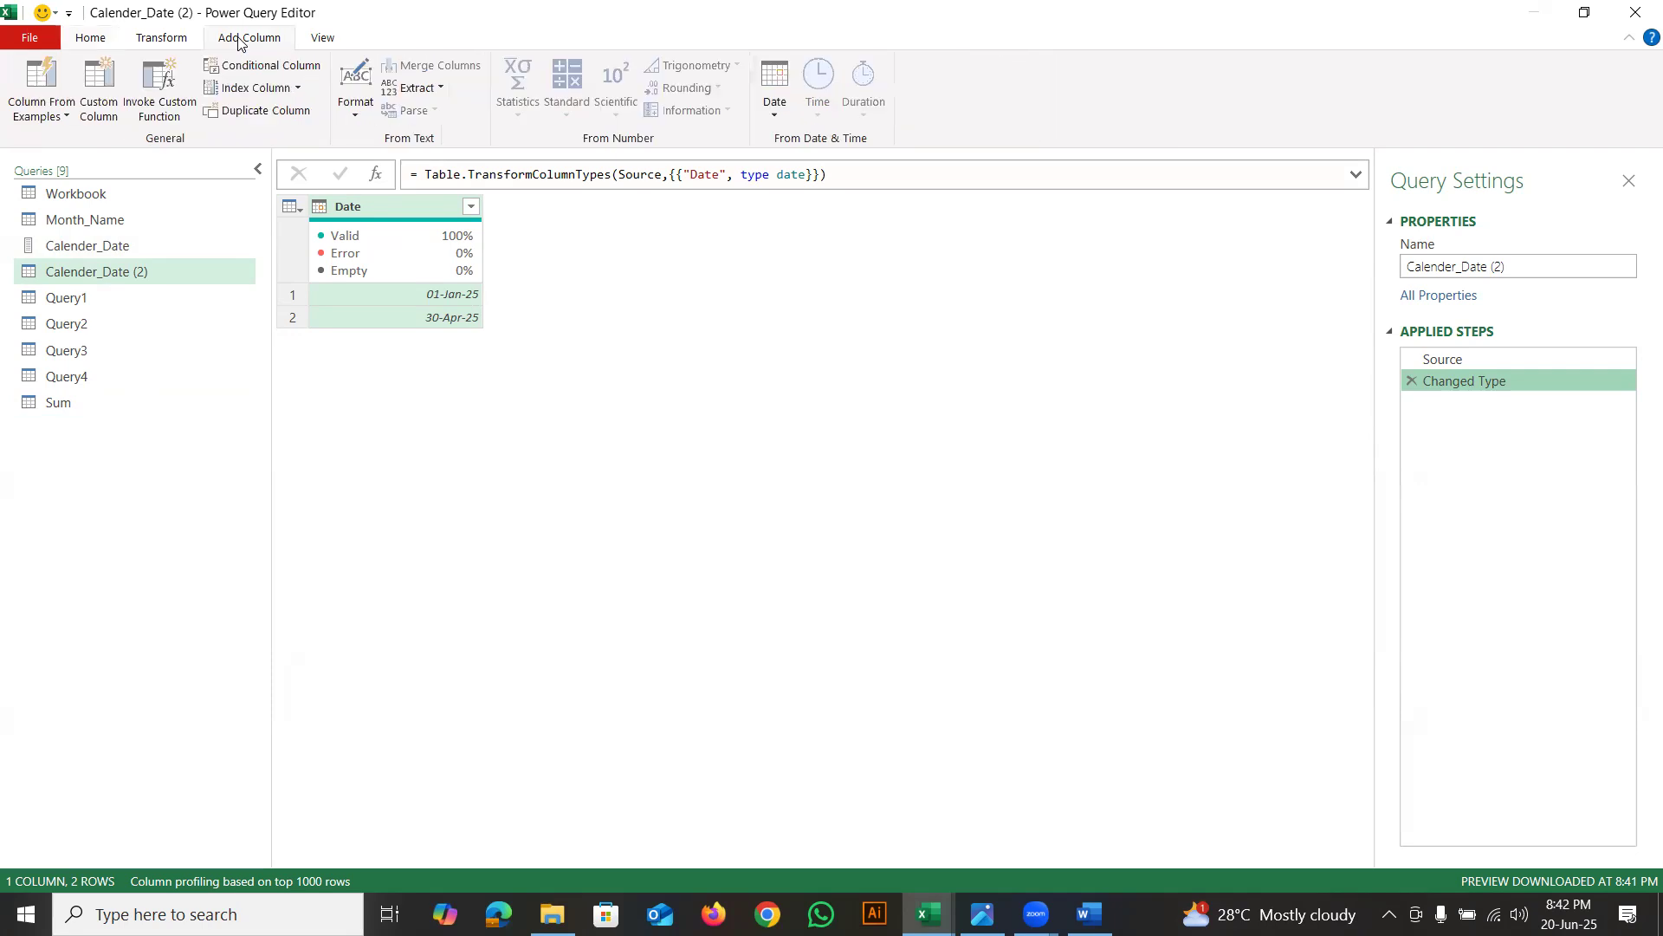
left_click(103, 121)
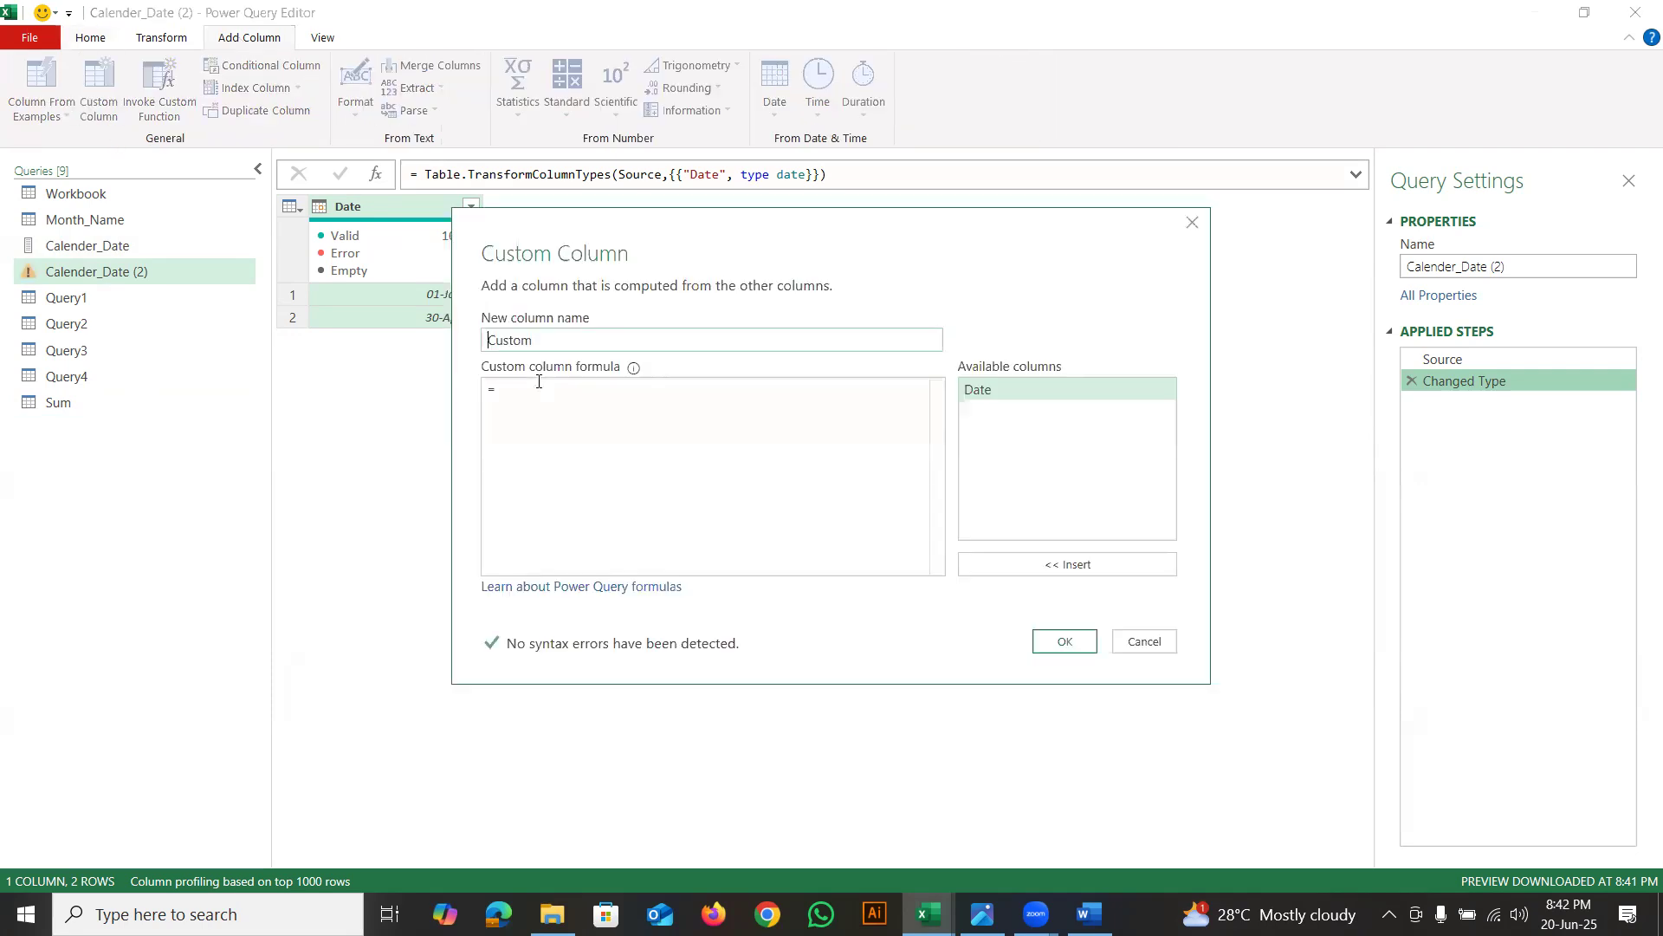
left_click(506, 383)
type("Num")
type("b")
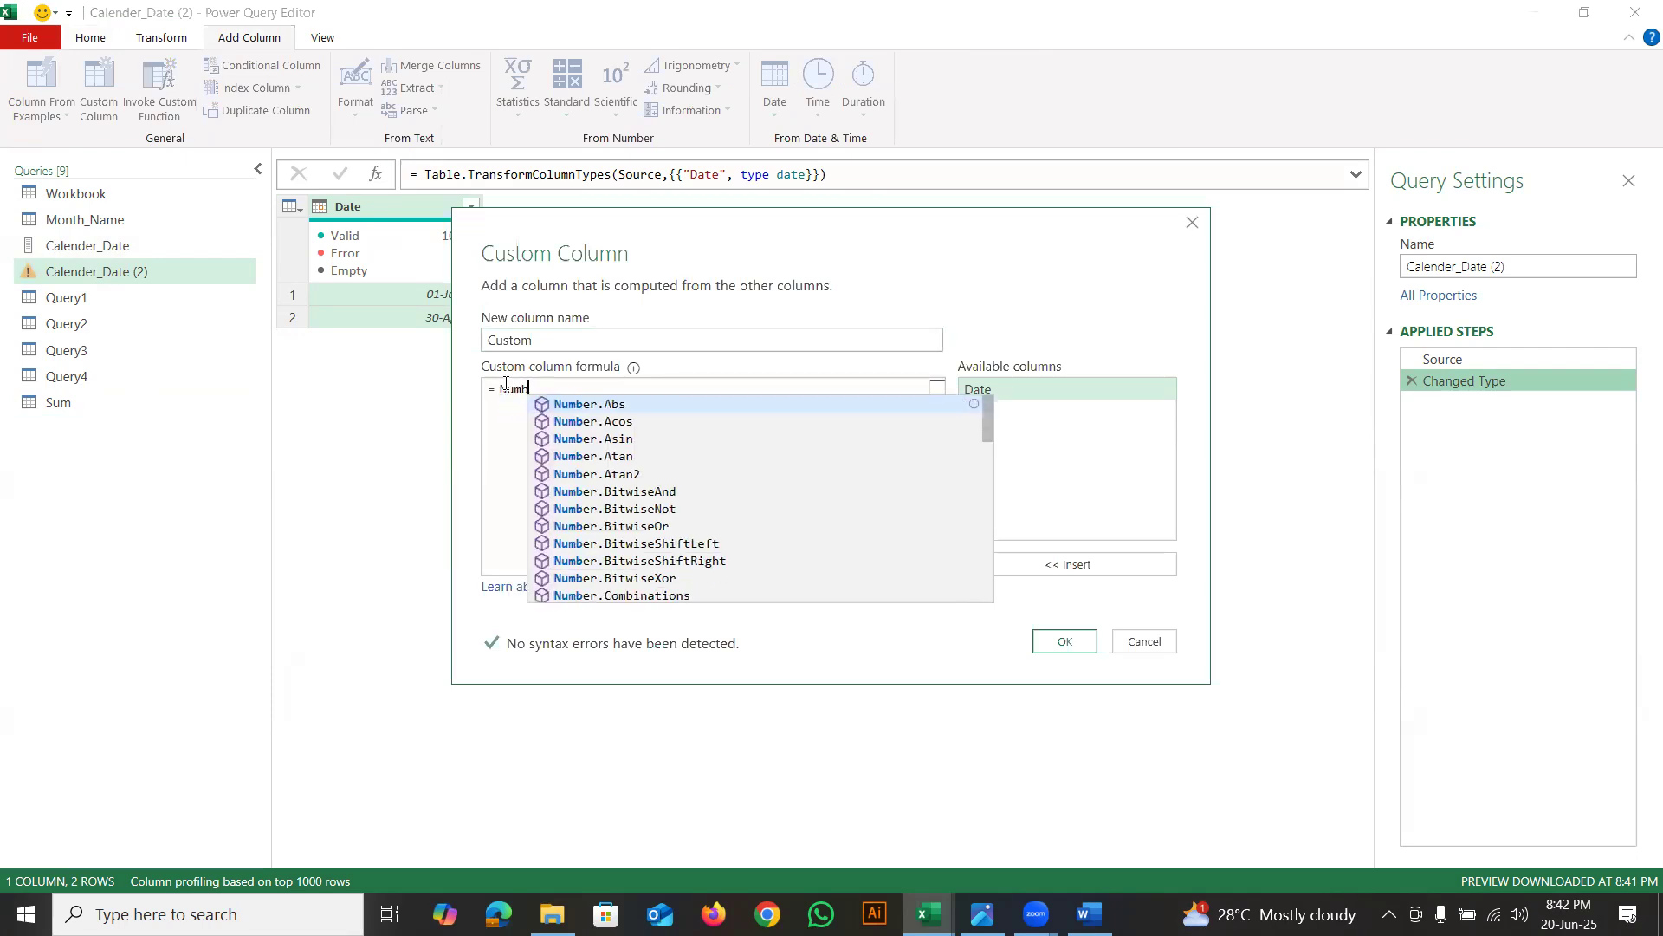
type("er.From(")
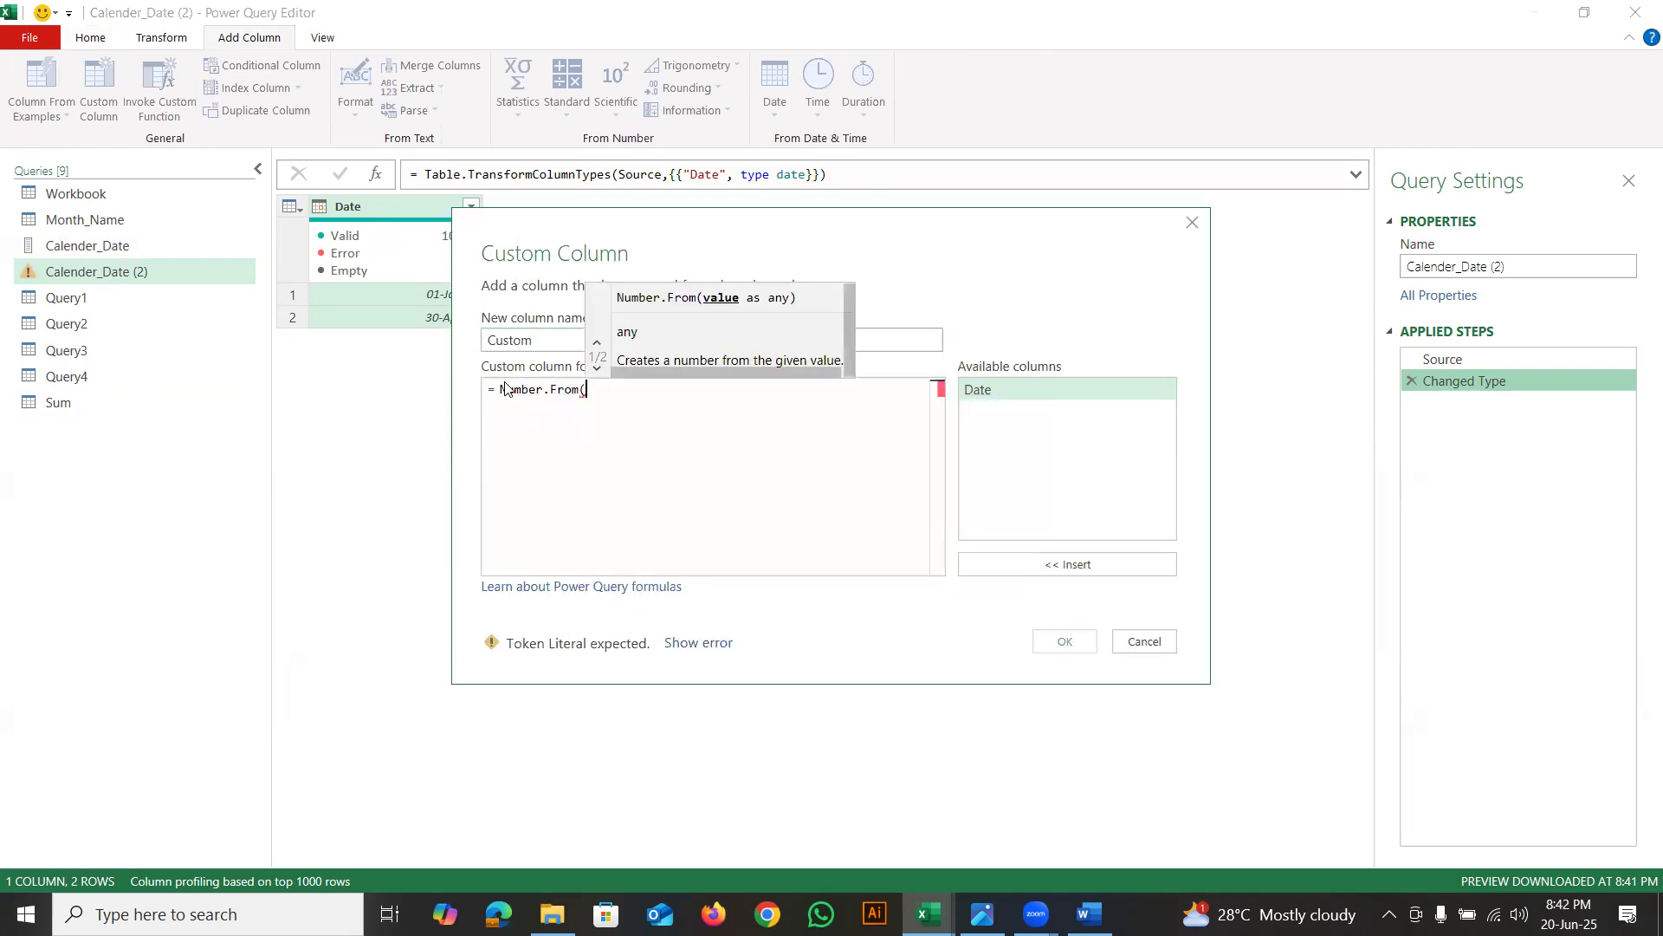
double_click(984, 397)
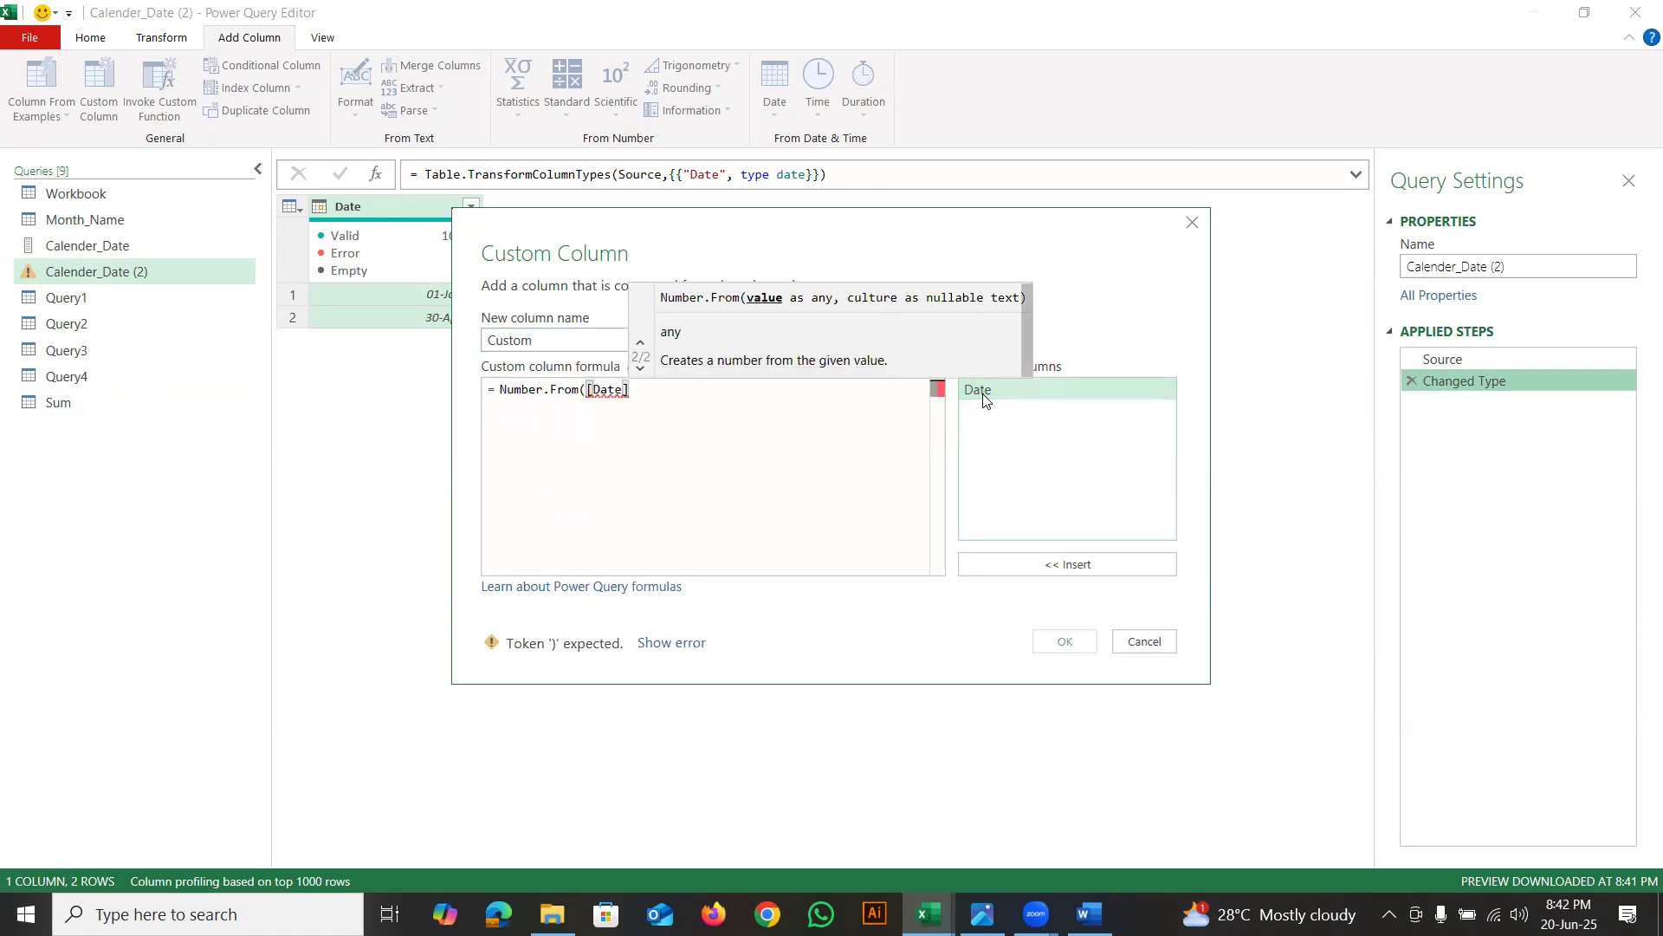
type(")")
left_click(1066, 642)
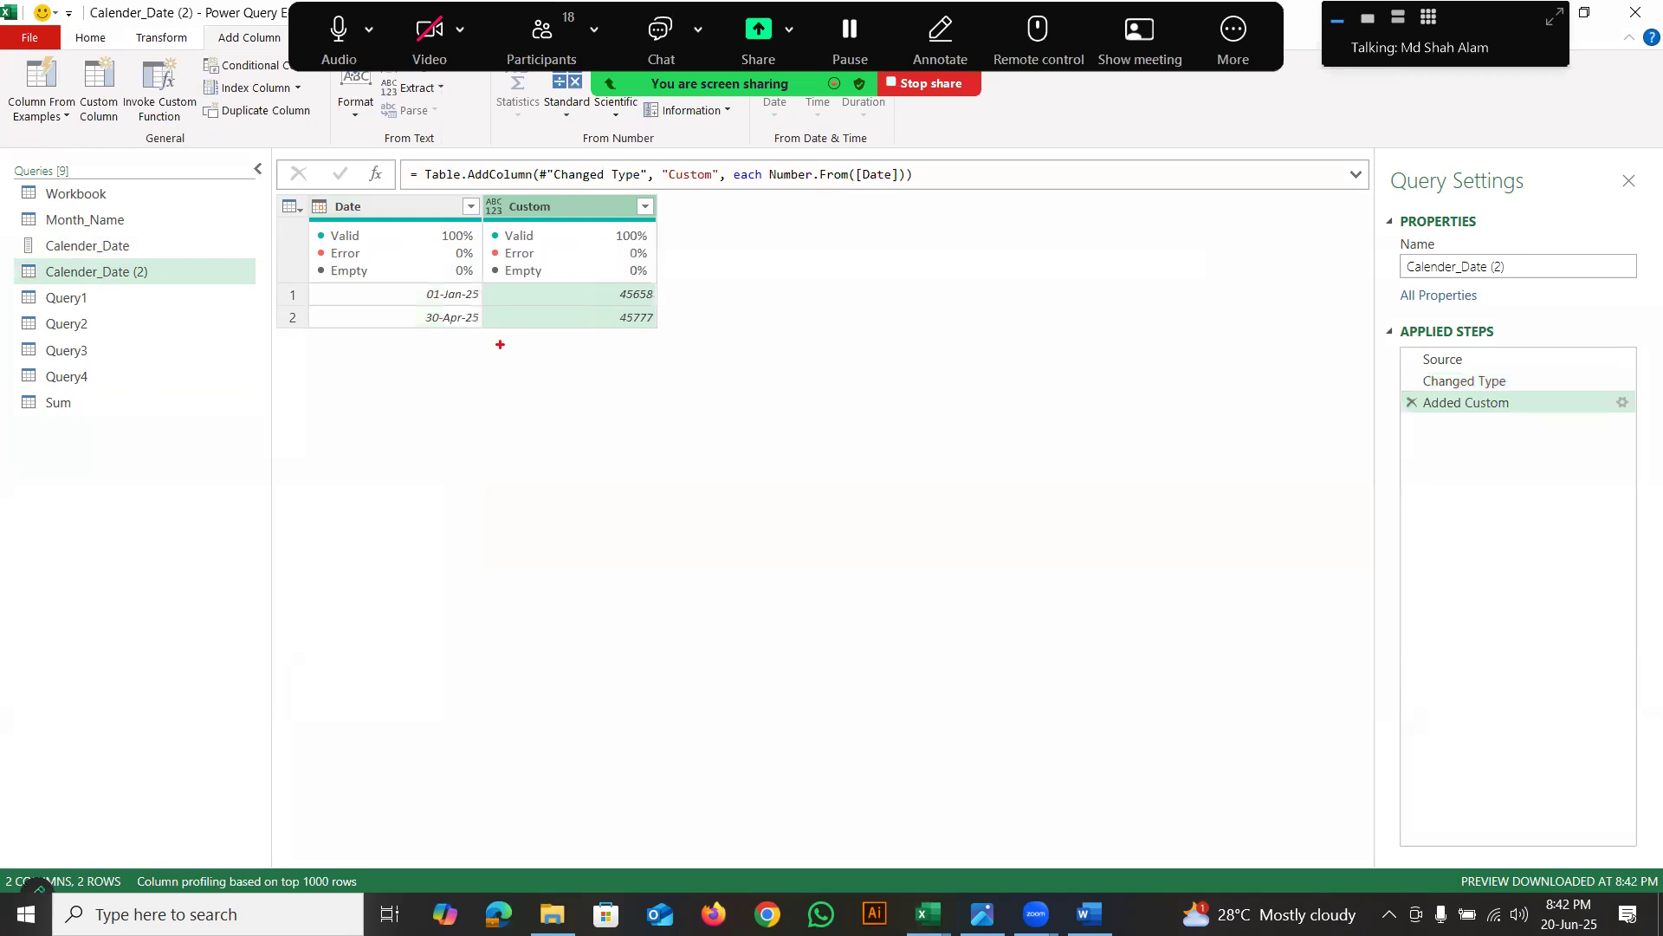
mouse_move(432, 304)
left_mouse_down()
mouse_move(622, 286)
mouse_move(651, 288)
mouse_move(660, 316)
mouse_move(661, 281)
left_mouse_up()
key("Escape")
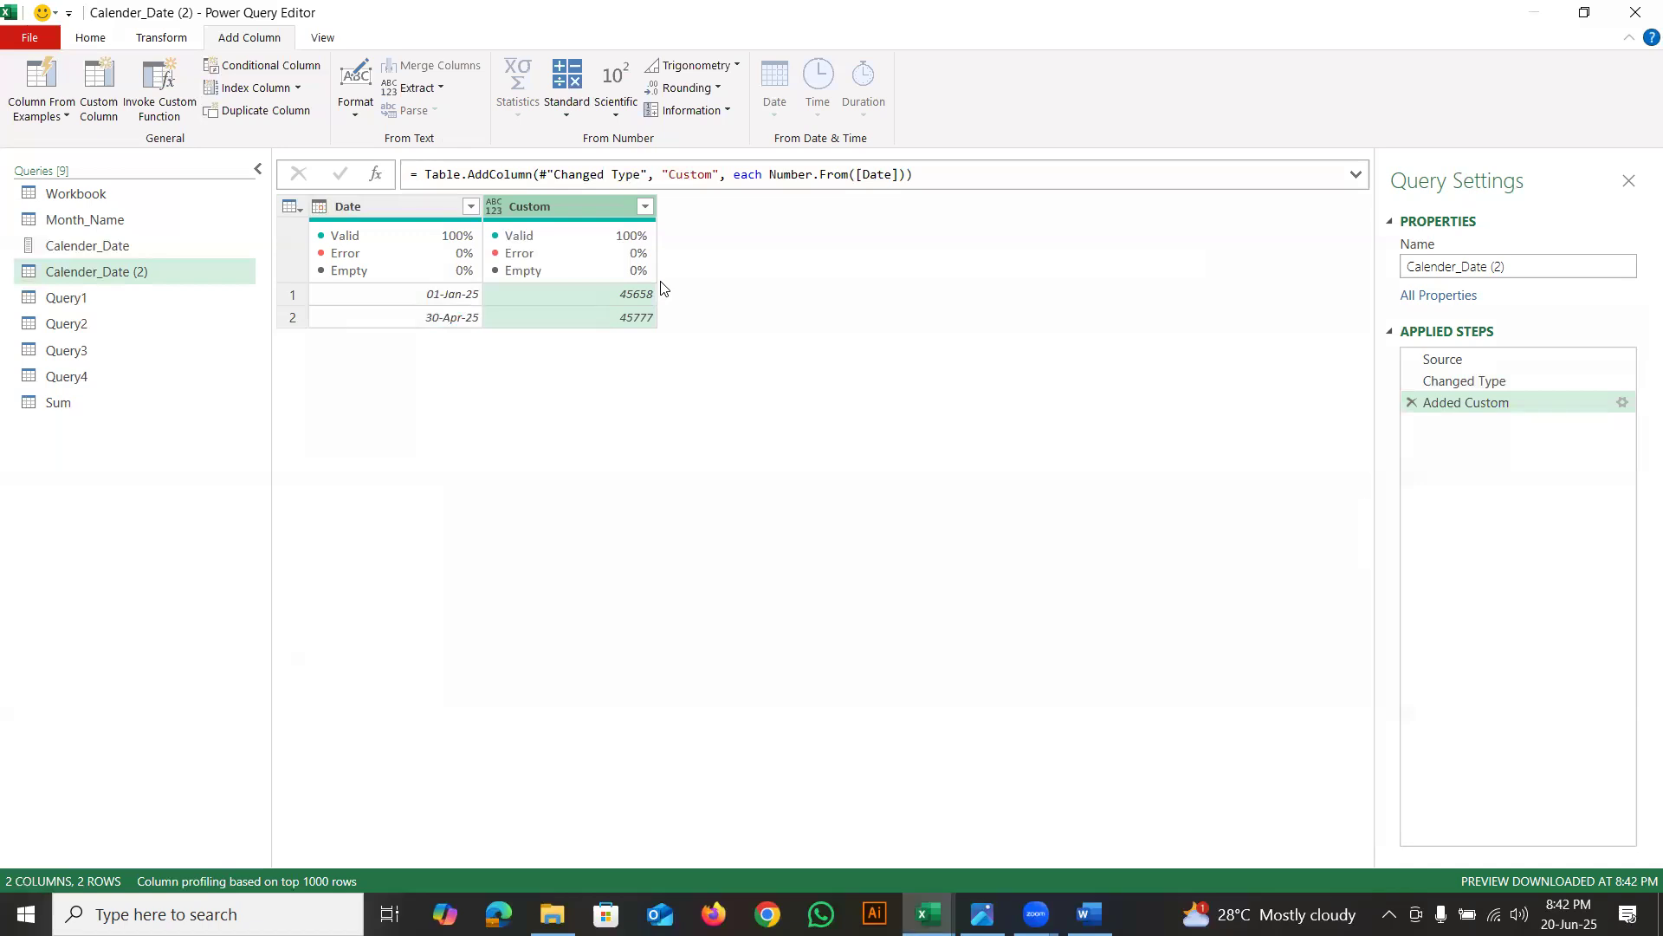
Add a step to Calender_Date (2) with the list {45658..457777} and convert that list to a table with no delimiter
left_click(374, 176)
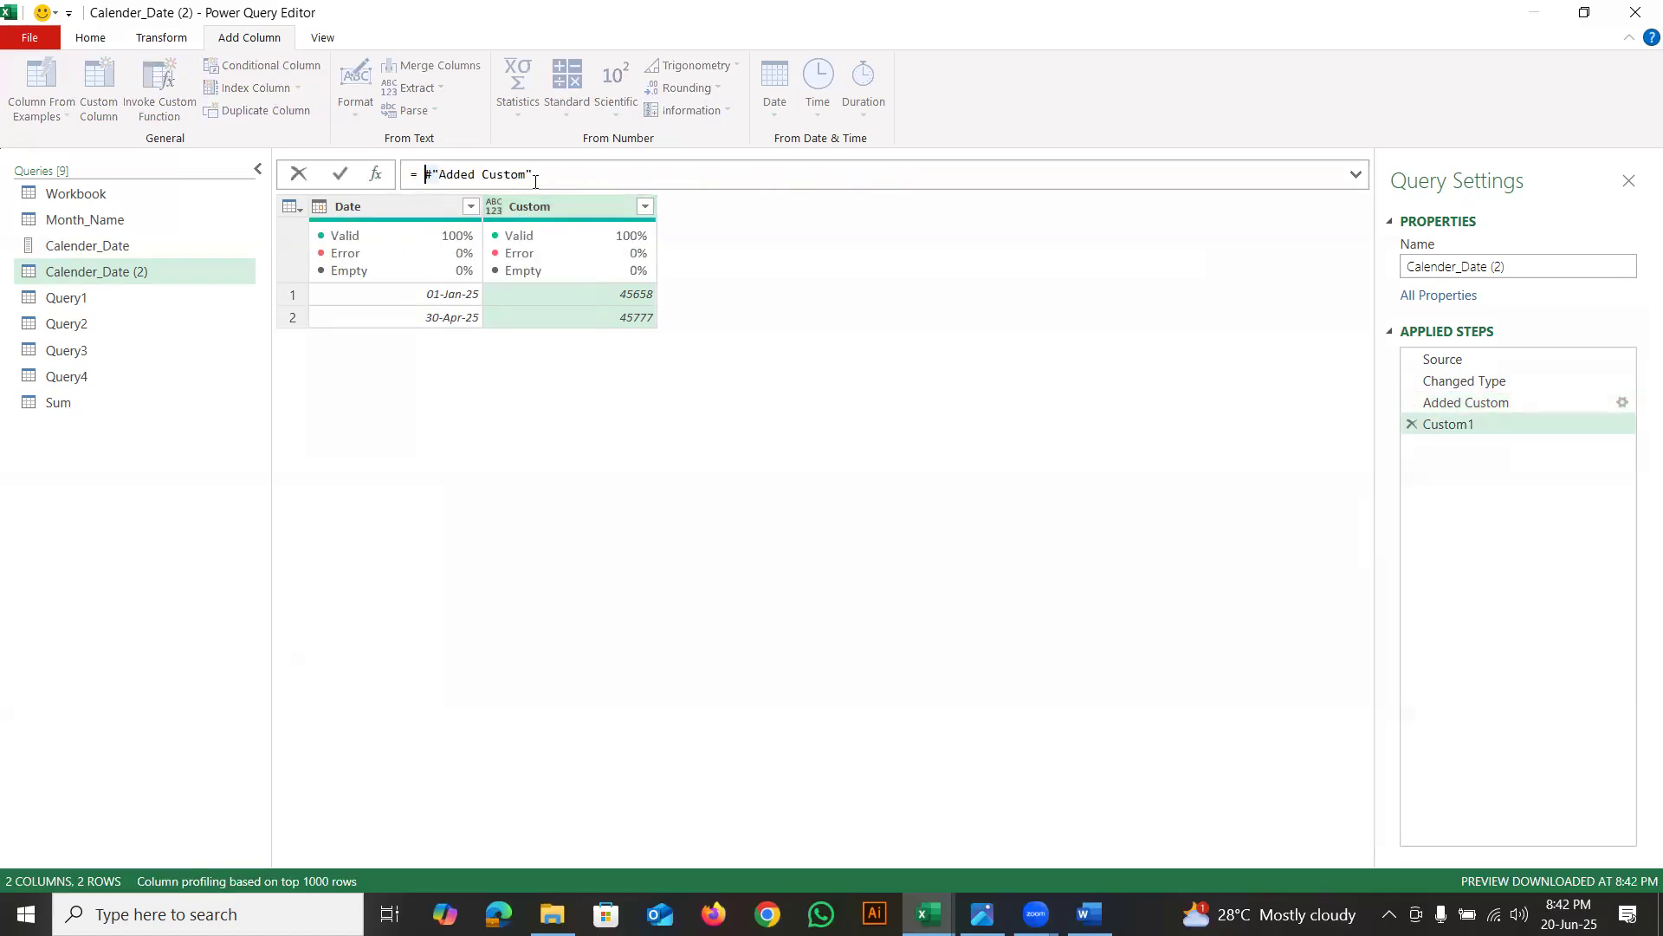
key("ctrl+a")
key("BackSpace")
type("{}")
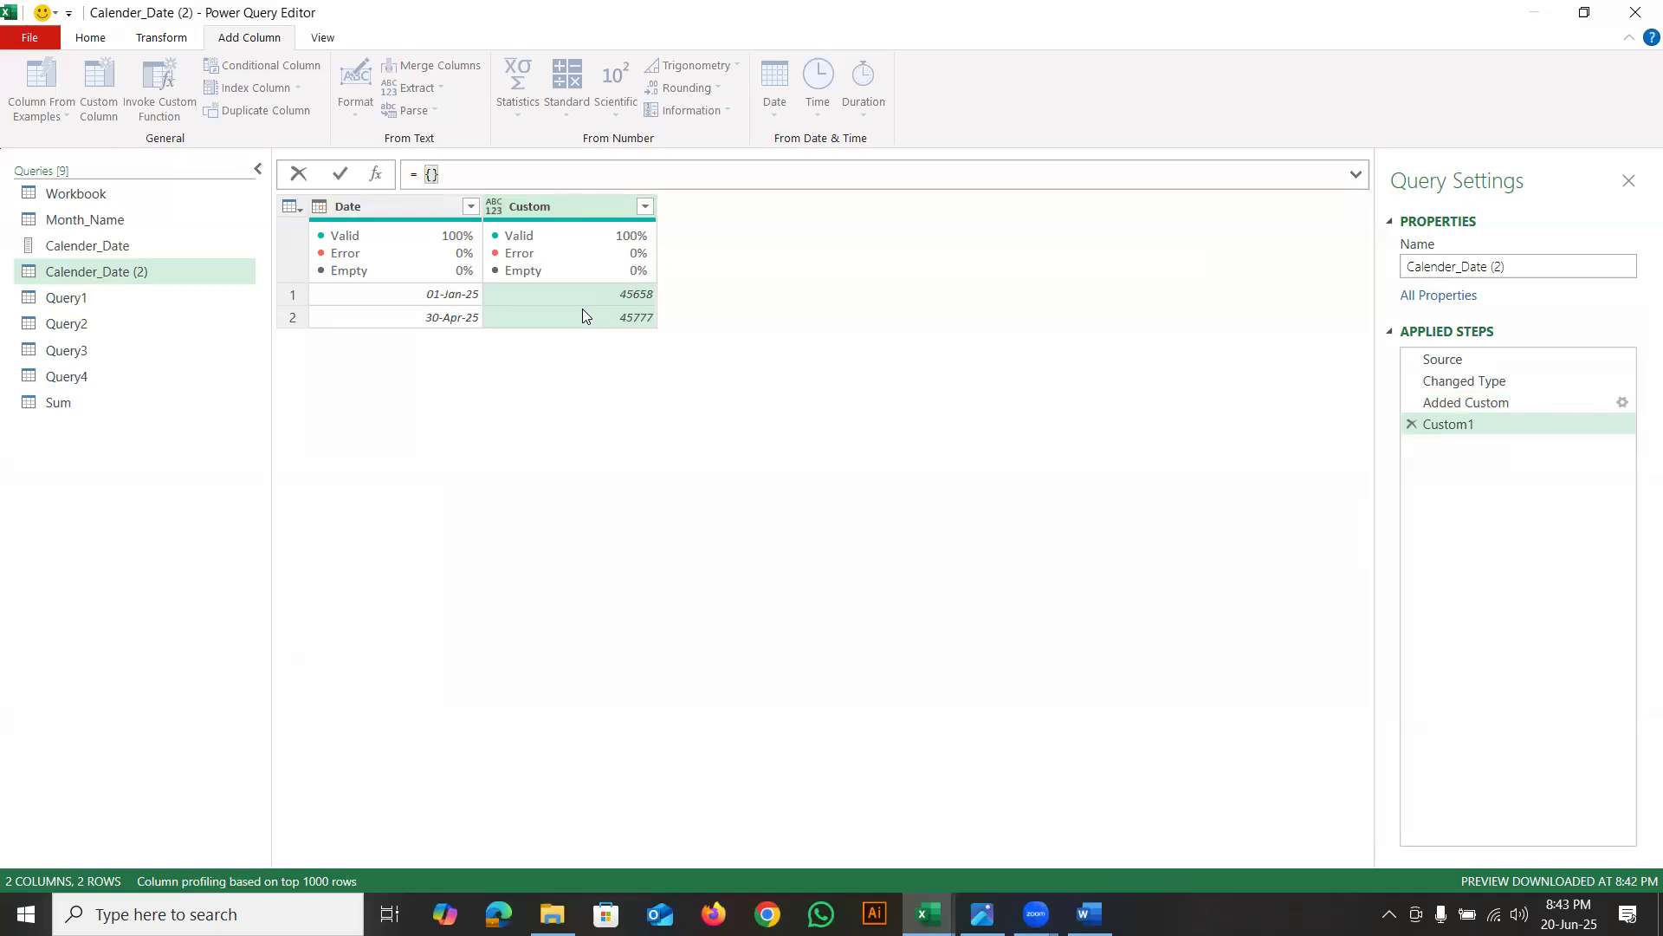
type("45")
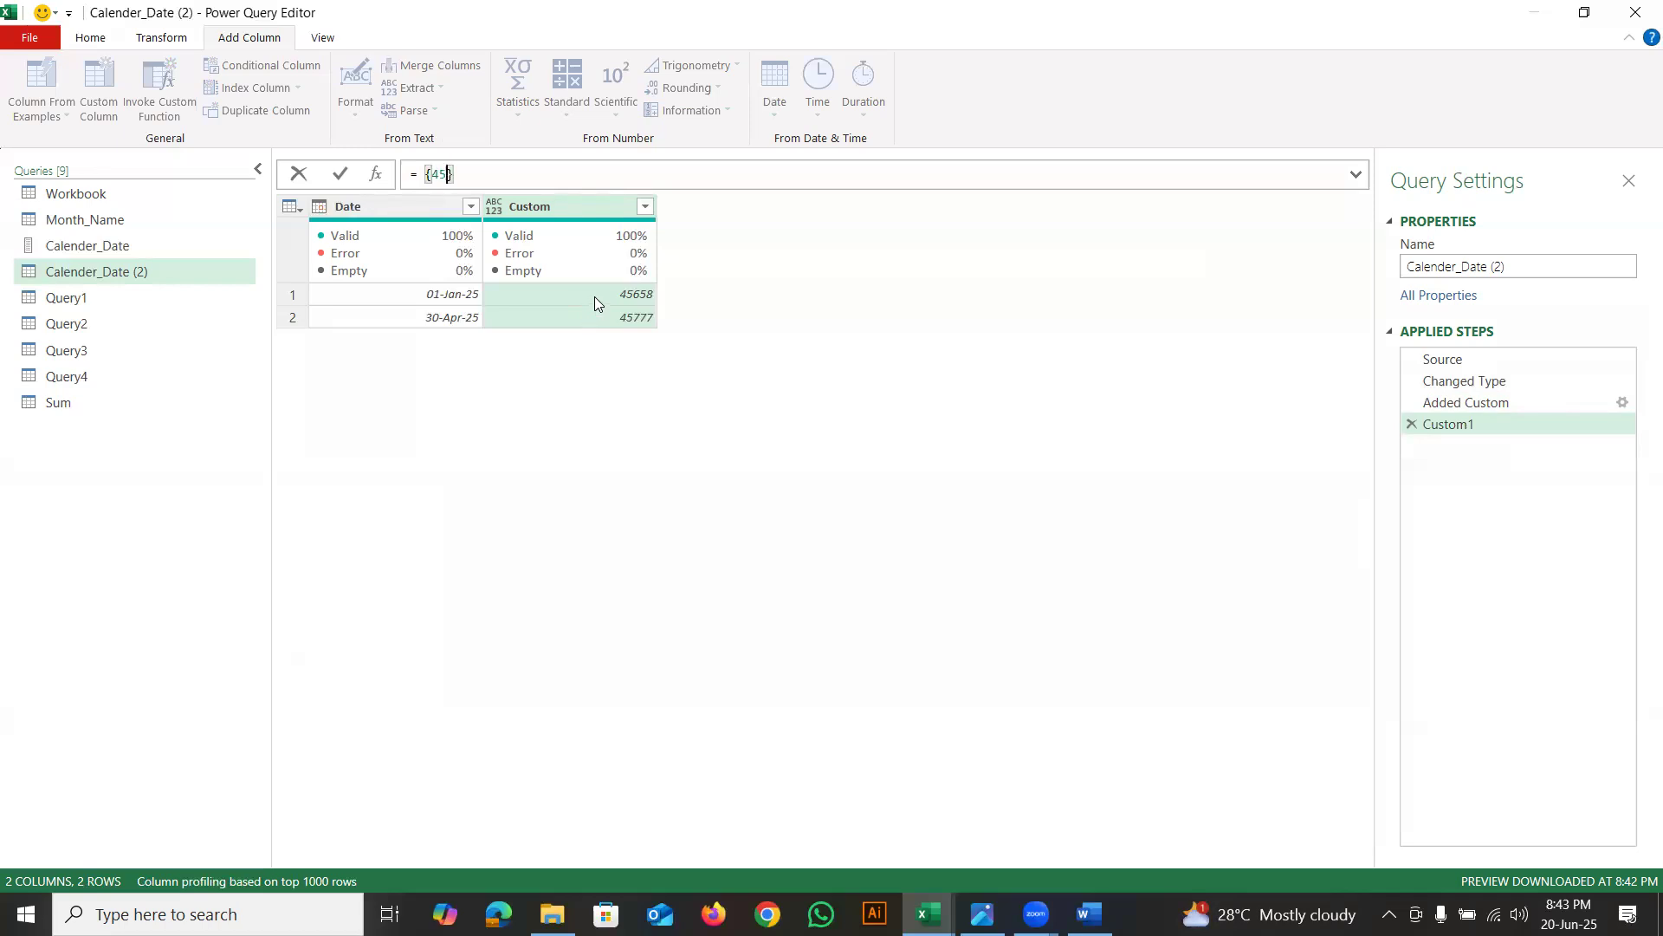
type("658..457777")
key("Return")
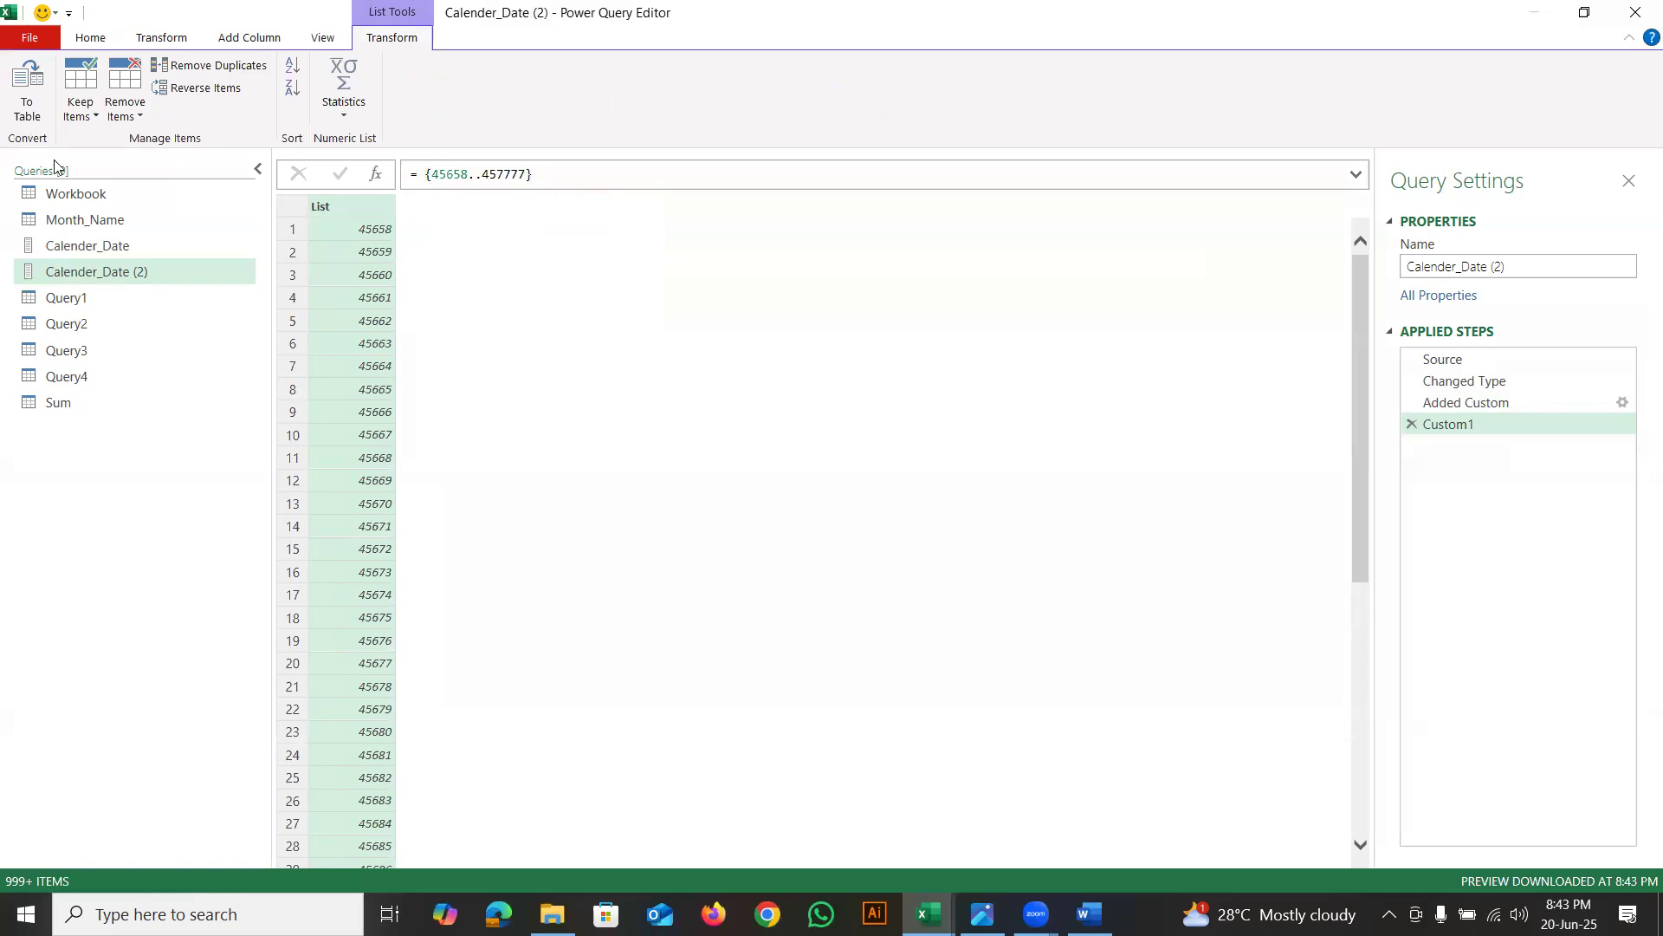
left_click(32, 104)
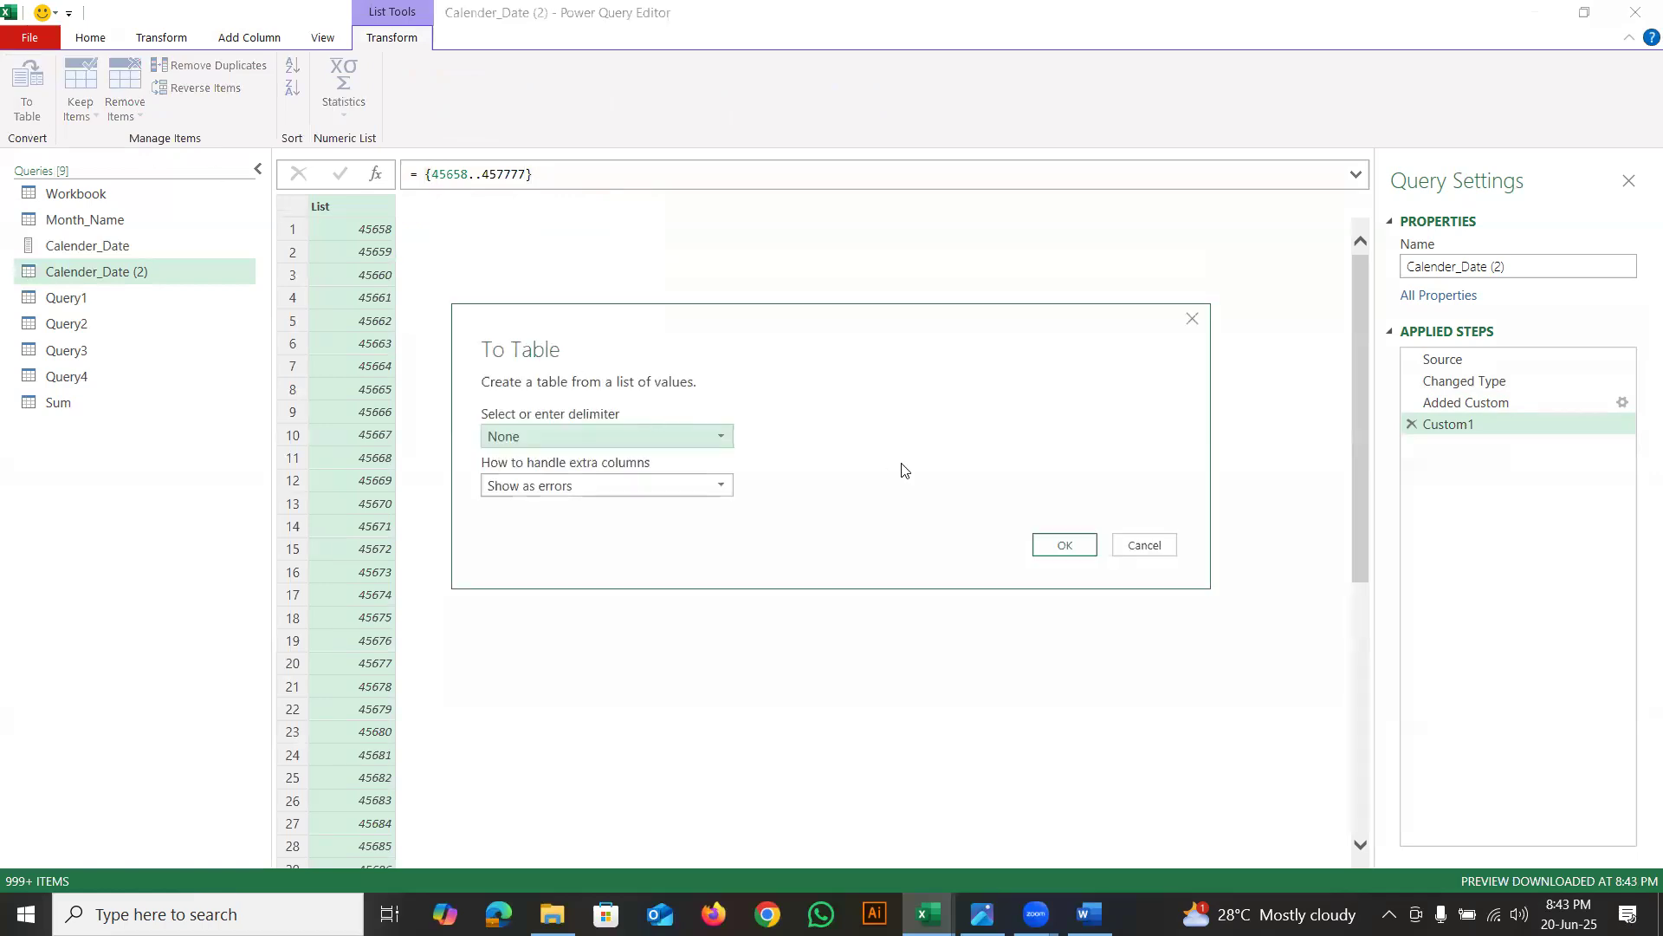
left_click(1072, 559)
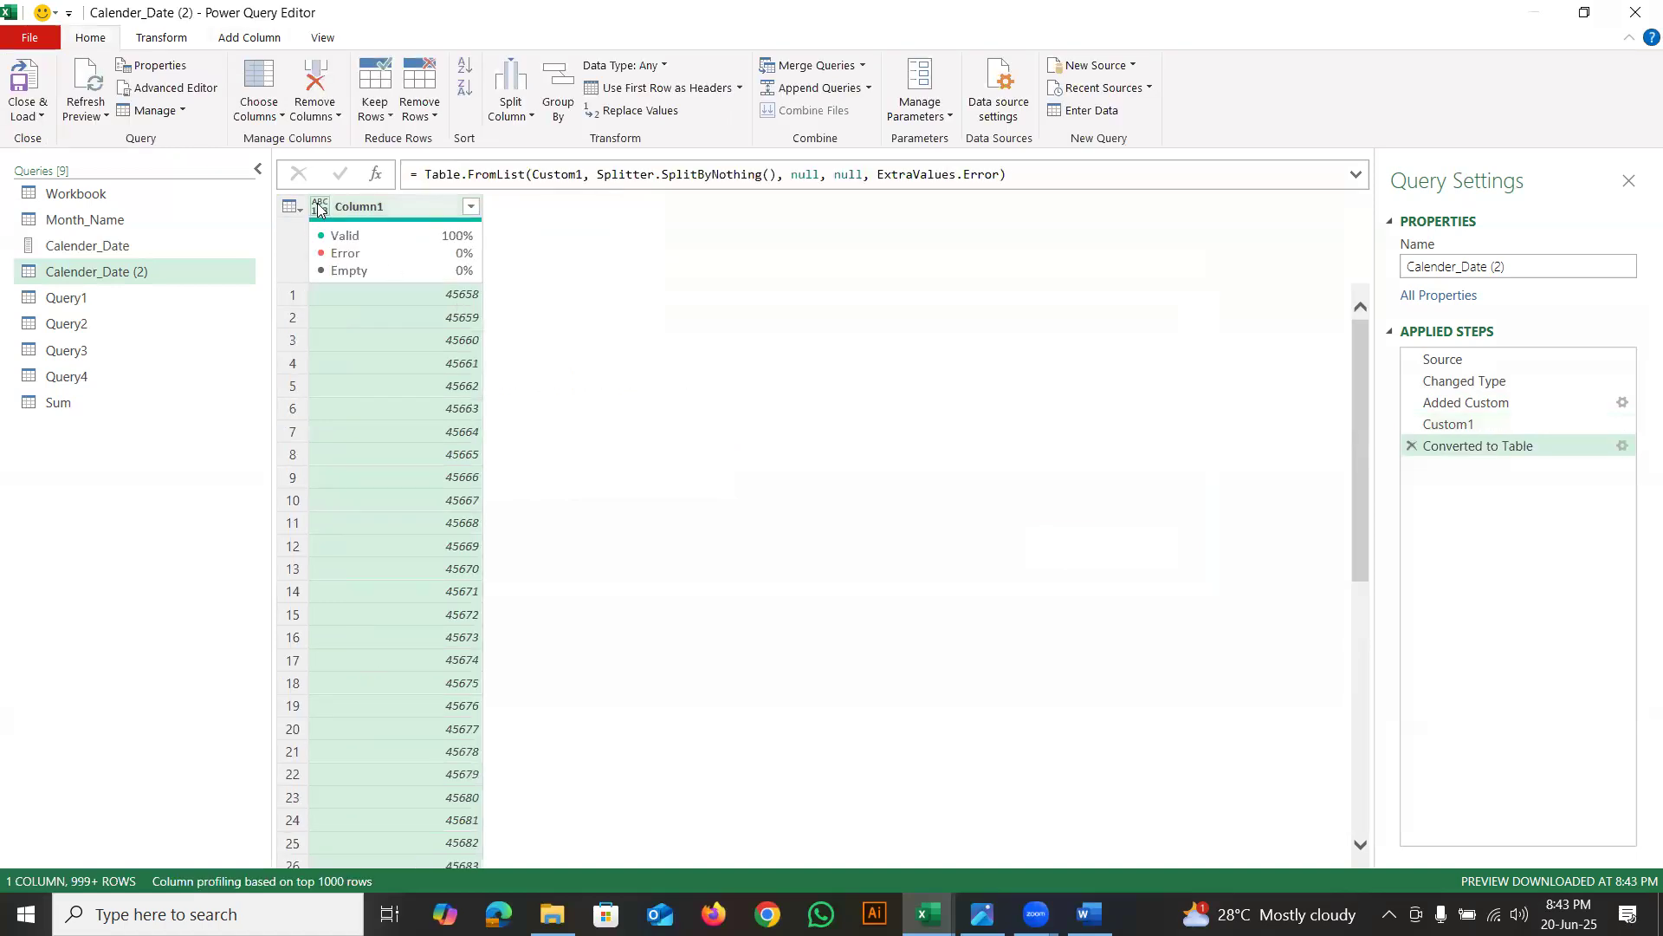
left_click(319, 206)
left_click(376, 441)
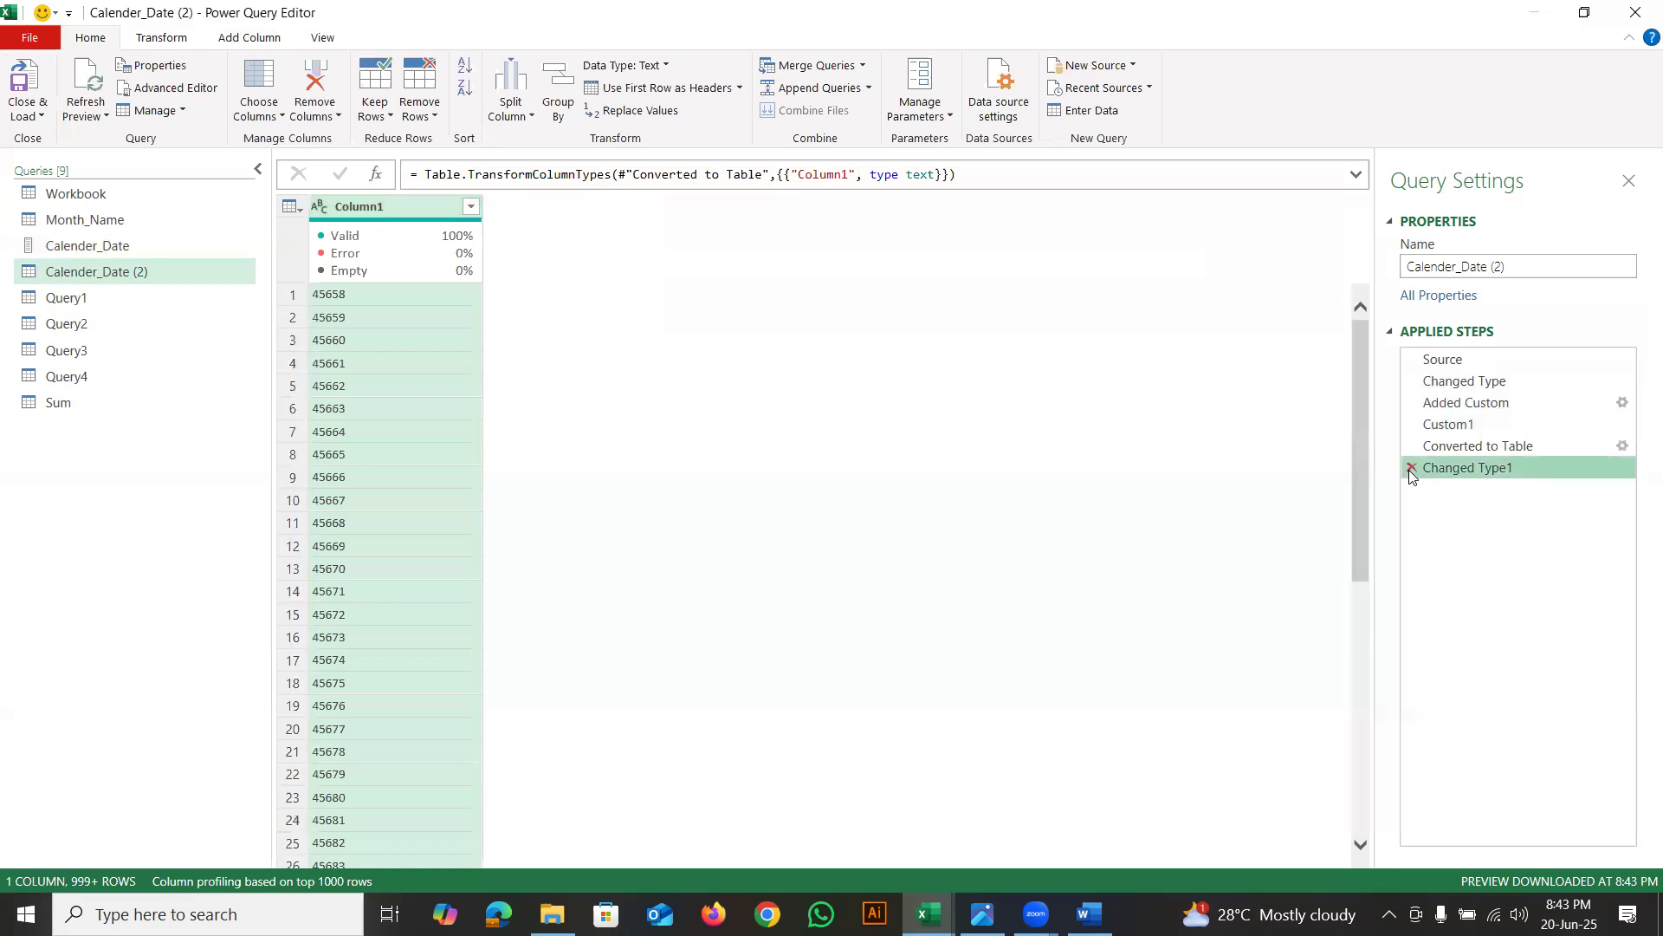
left_click(1411, 467)
Set Column1's data type to Date and review the list formula in the Custom1 step
left_click(314, 206)
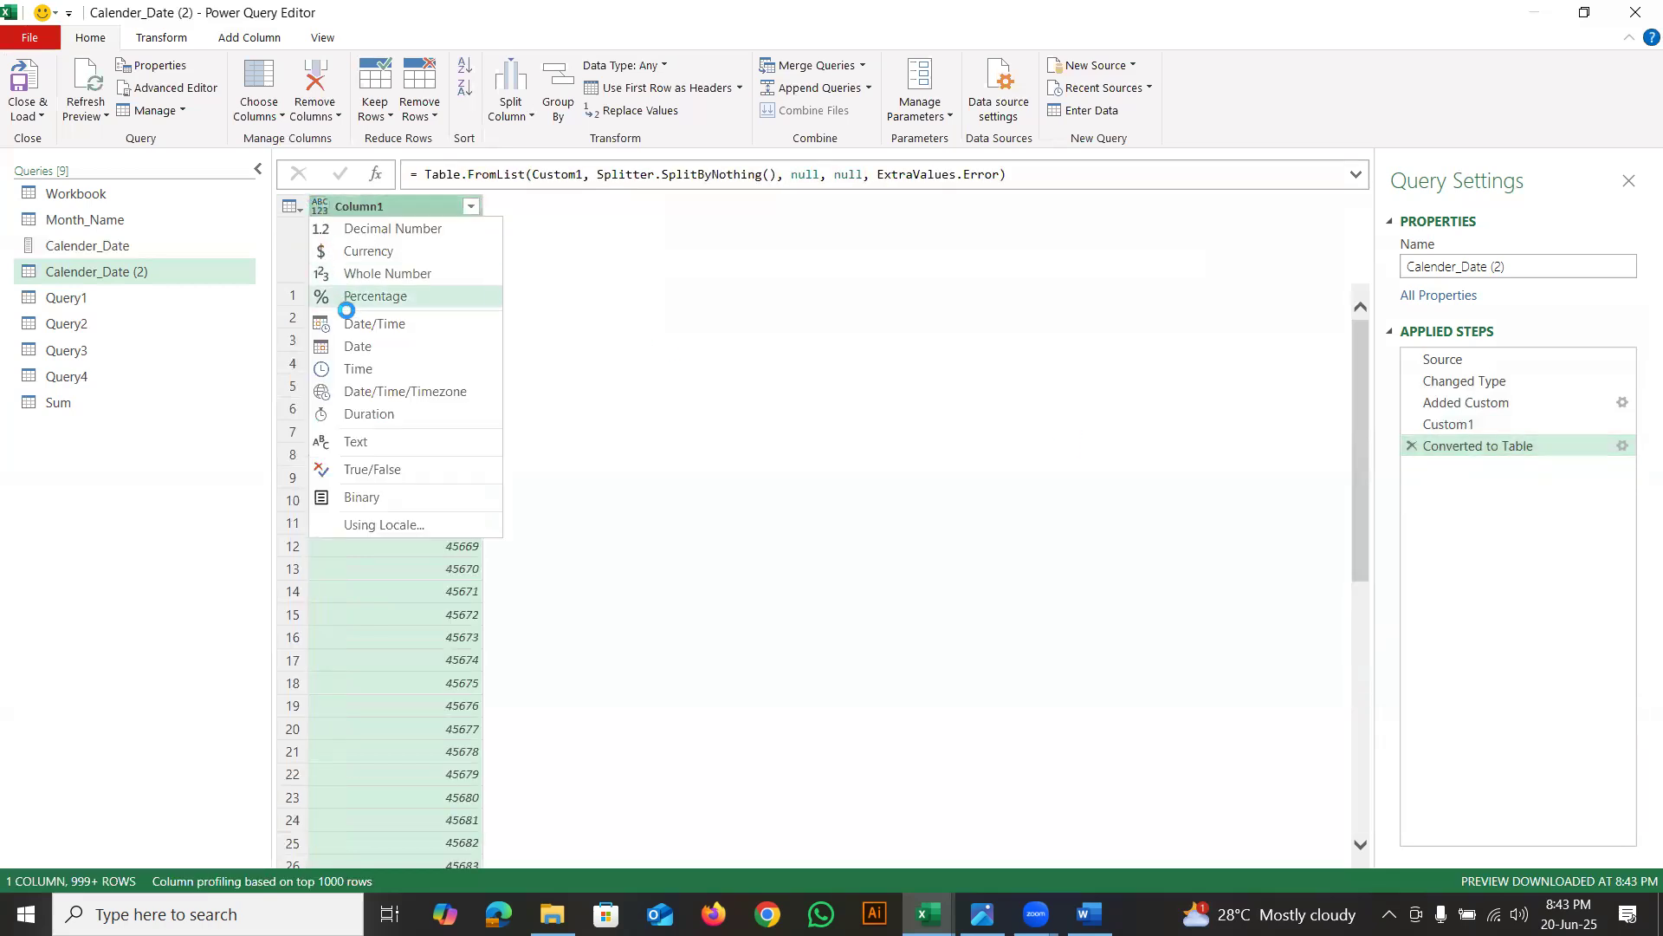
left_click(352, 347)
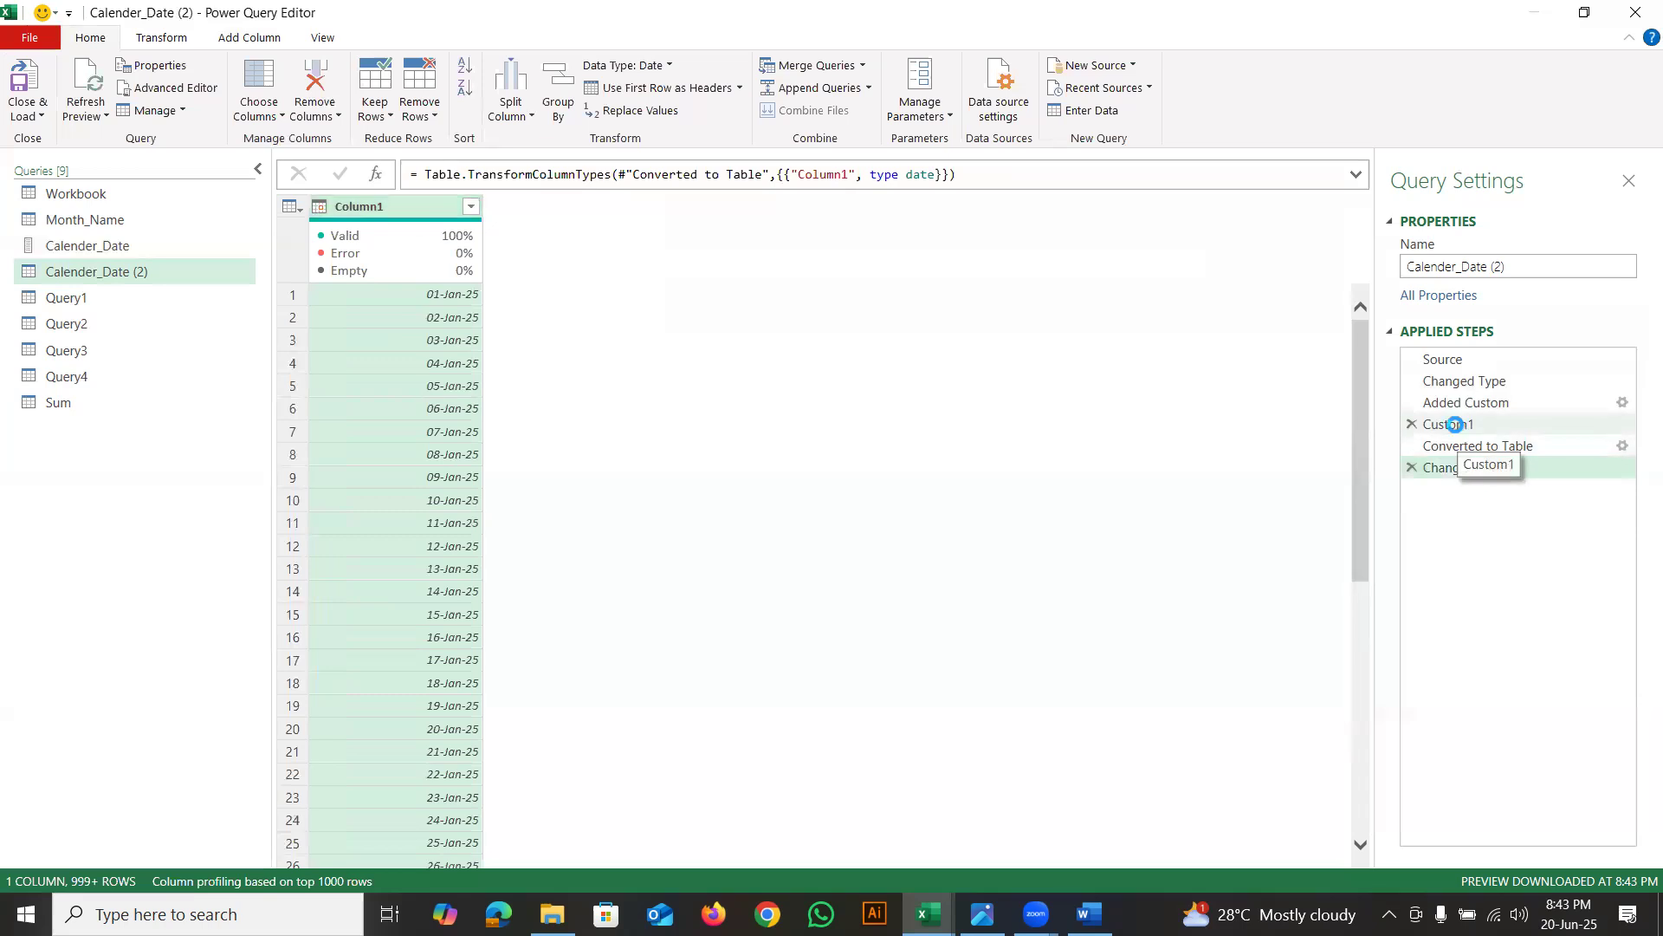
left_click(1442, 424)
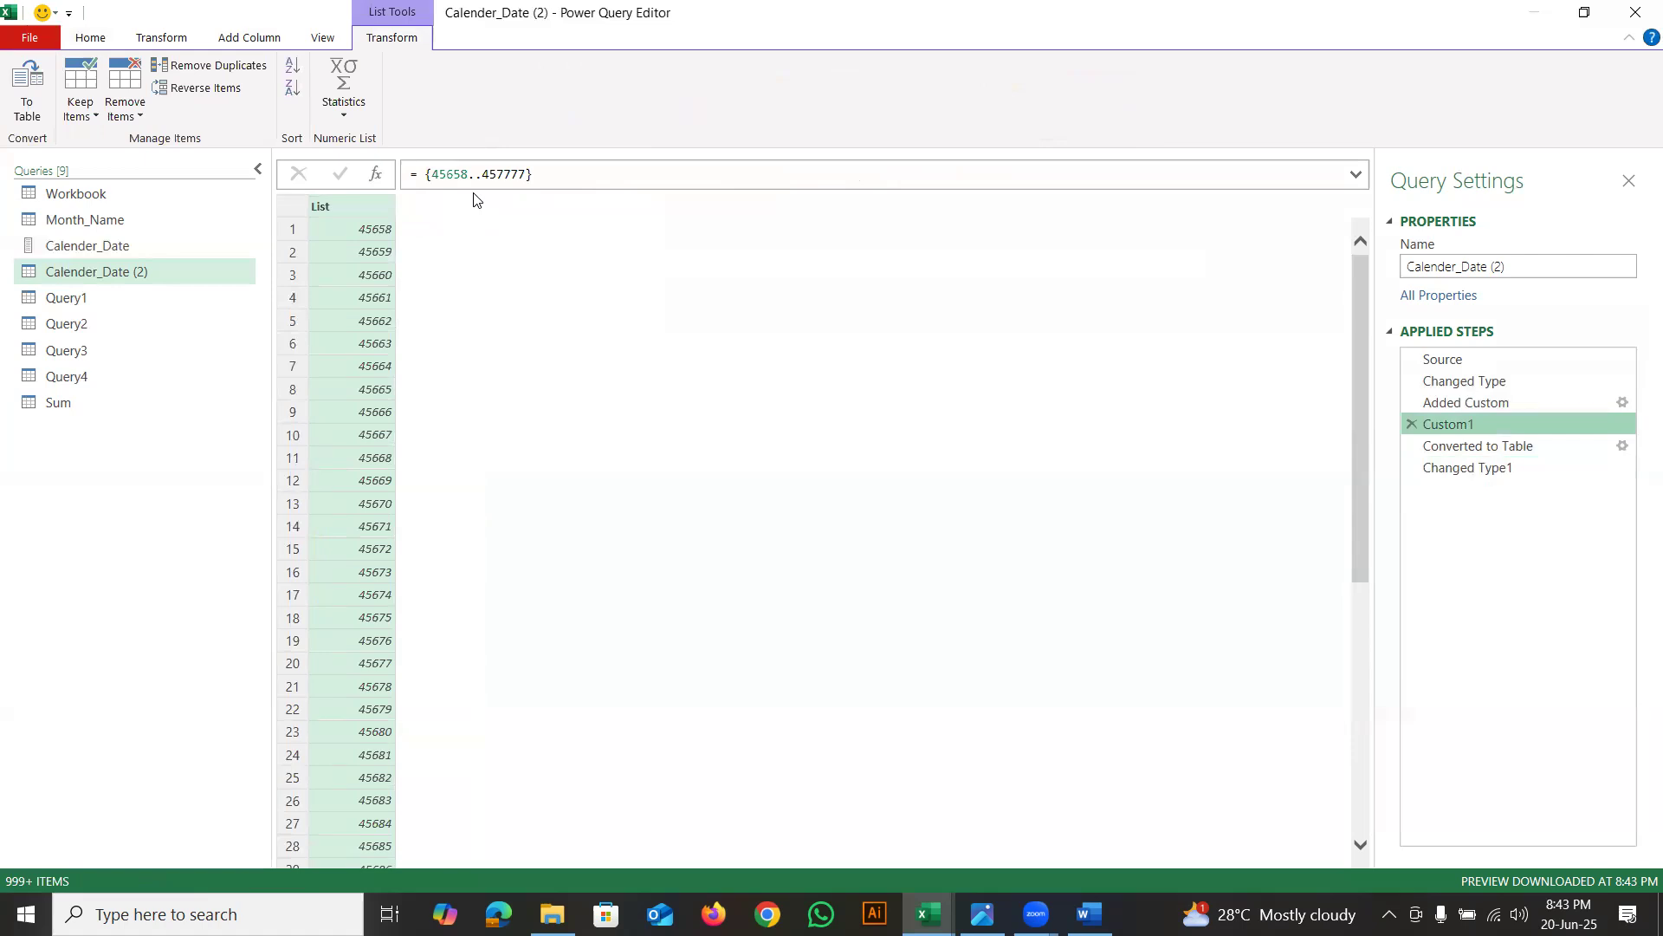
Switch to the Learning Summary document in Word and colour items 7 to 9 red, through Calendar Table by List
left_click(69, 400)
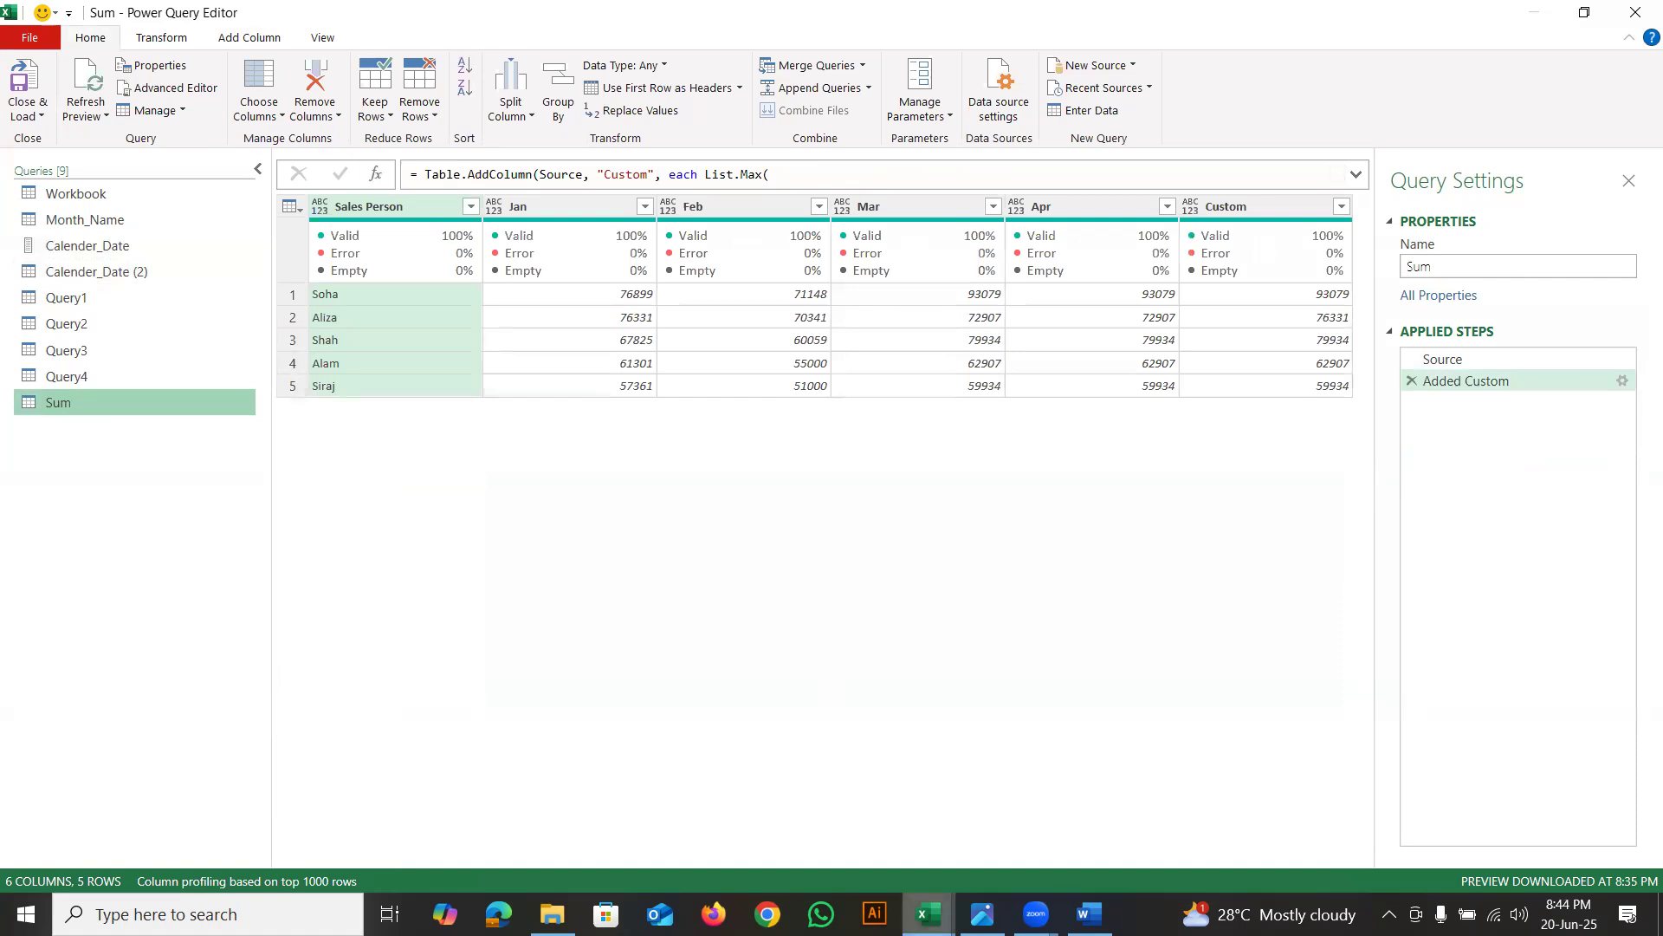
left_click(1083, 801)
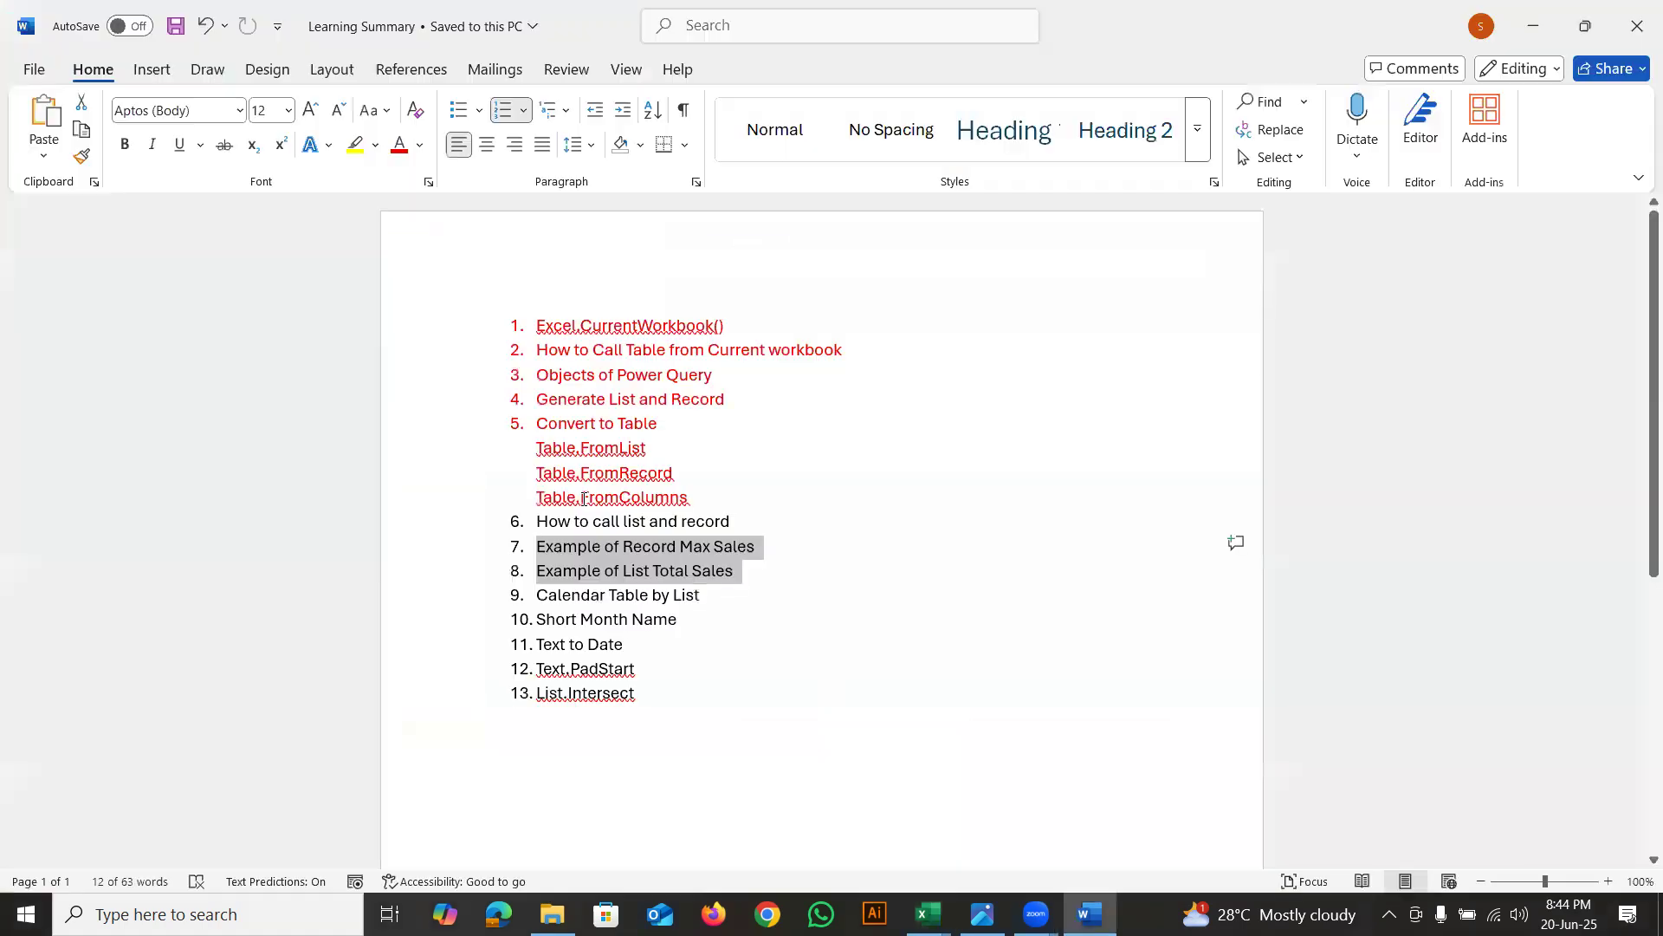
left_click(706, 598, "shift")
key("ctrl+y")
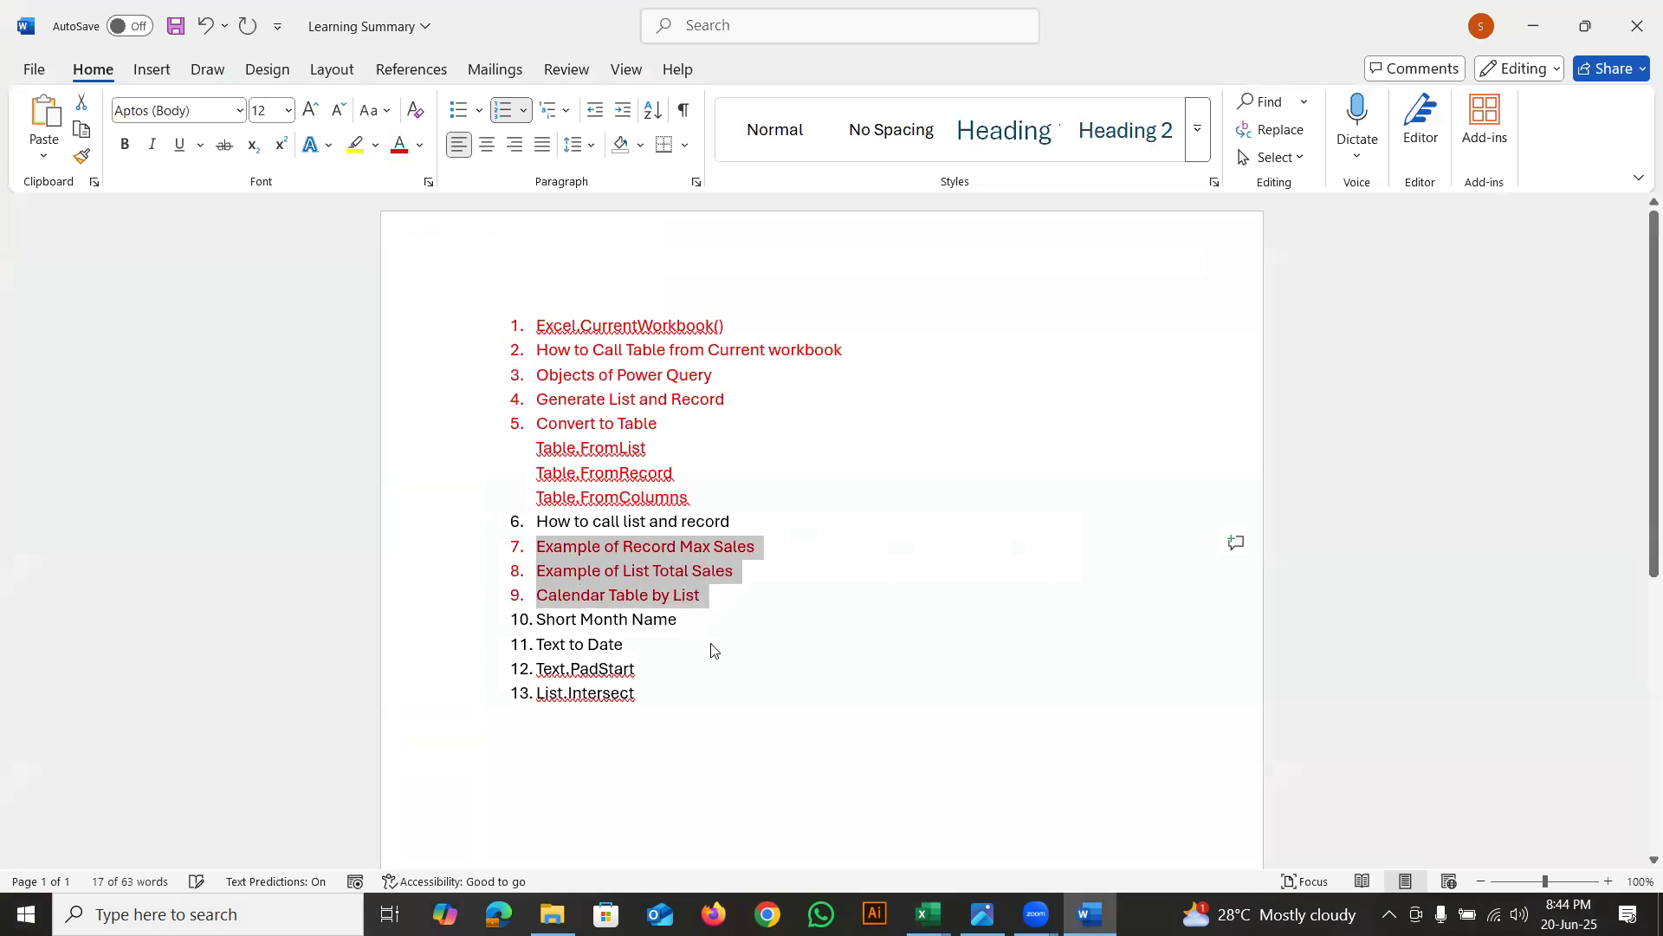
left_click(725, 681)
Return to Power Query Editor and open the Month_Name query
key("alt+Tab")
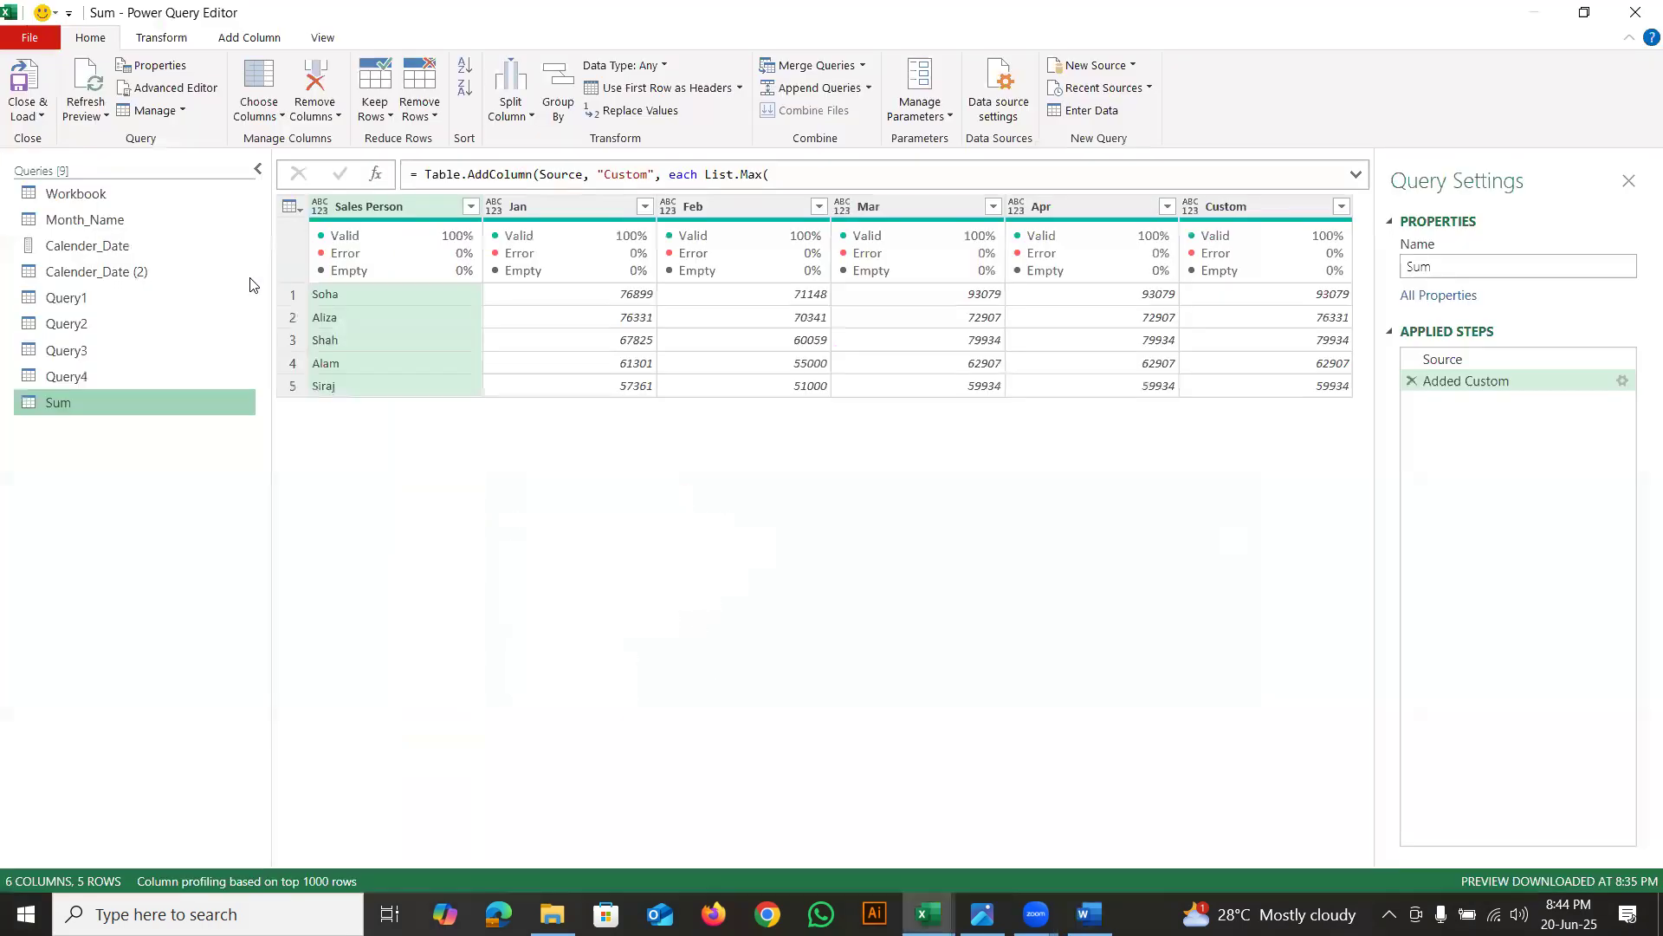
left_click(81, 222)
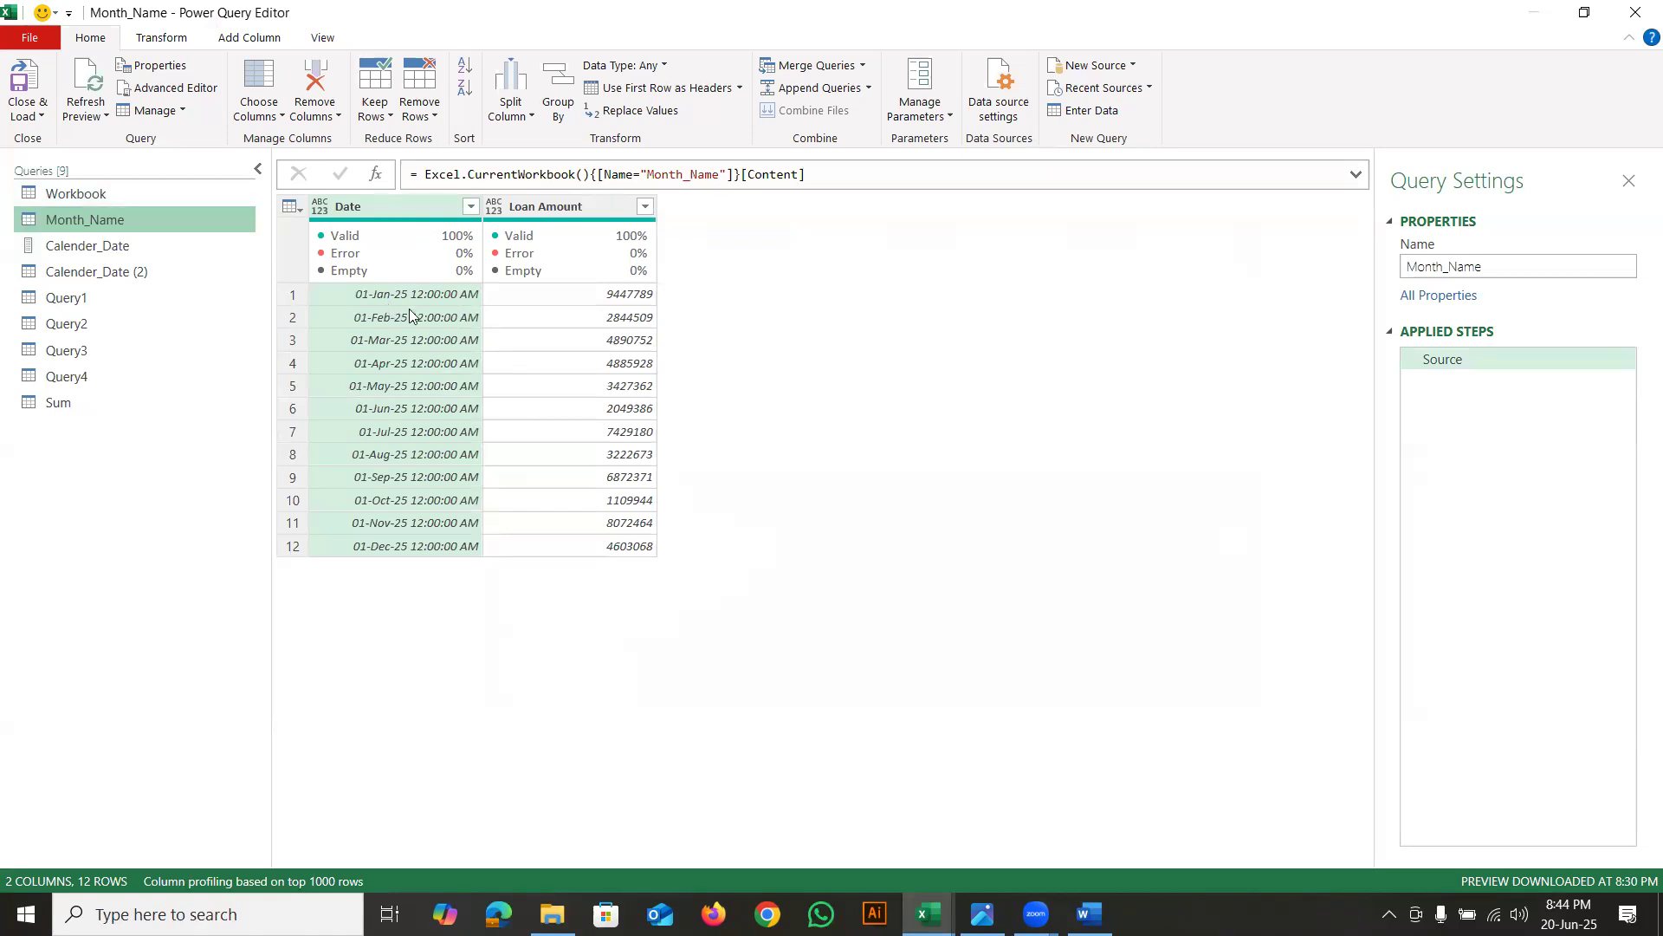
key("alt+Tab")
key("alt+Tab")
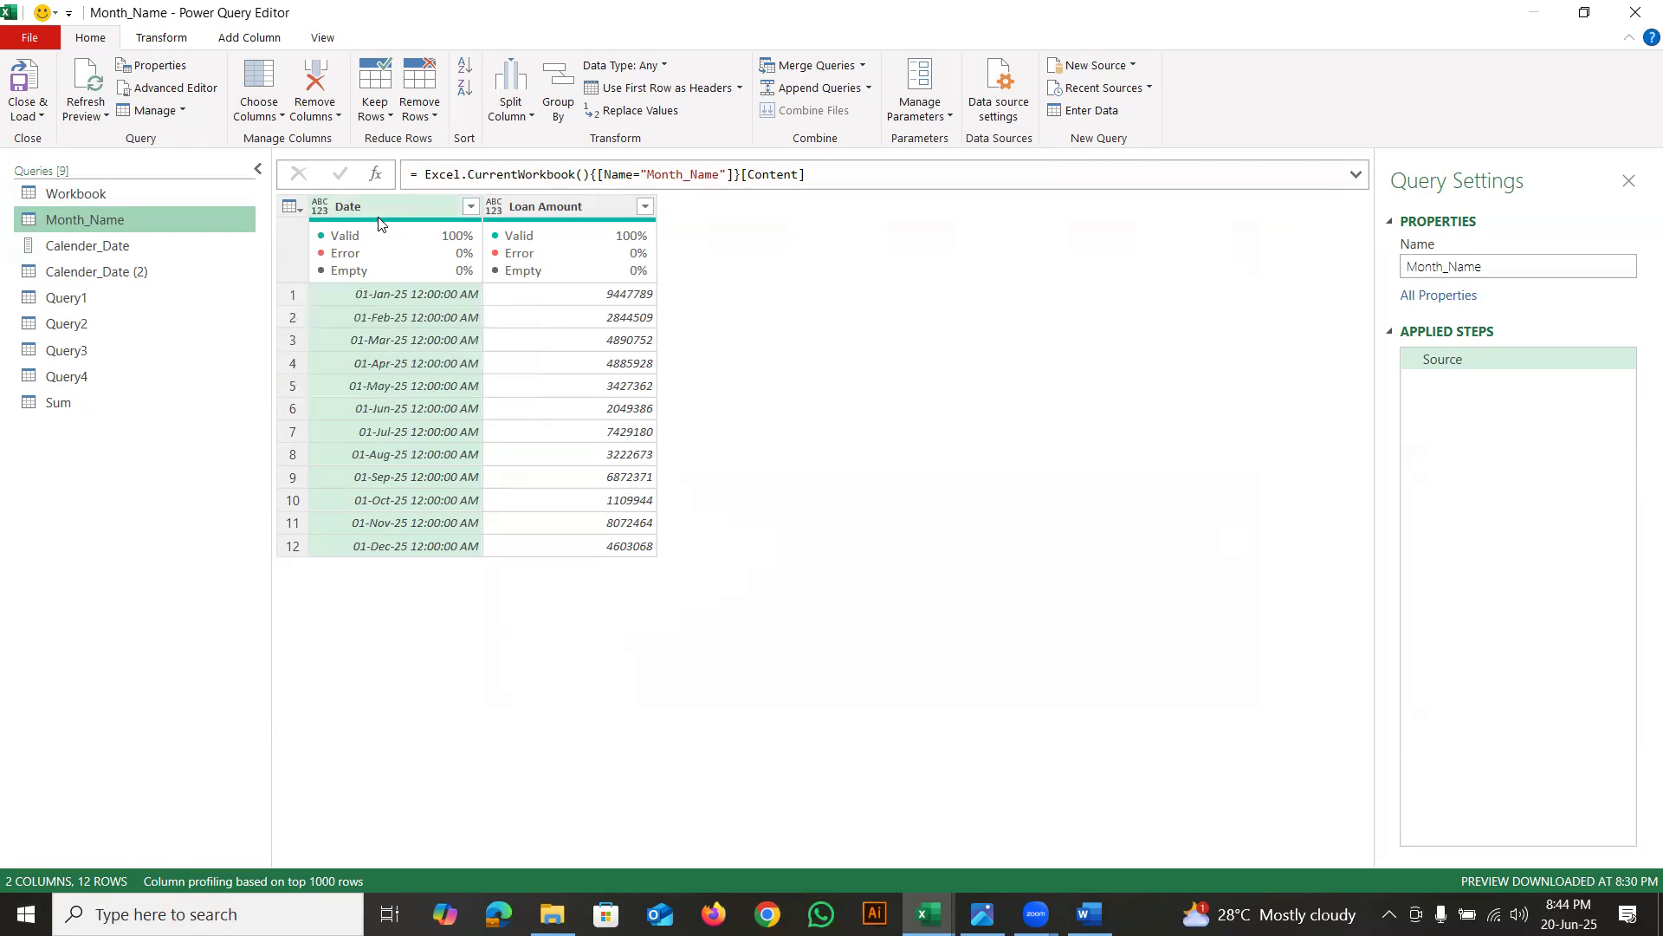
Add a month name column based on the Date column of Month_Name
left_click(232, 39)
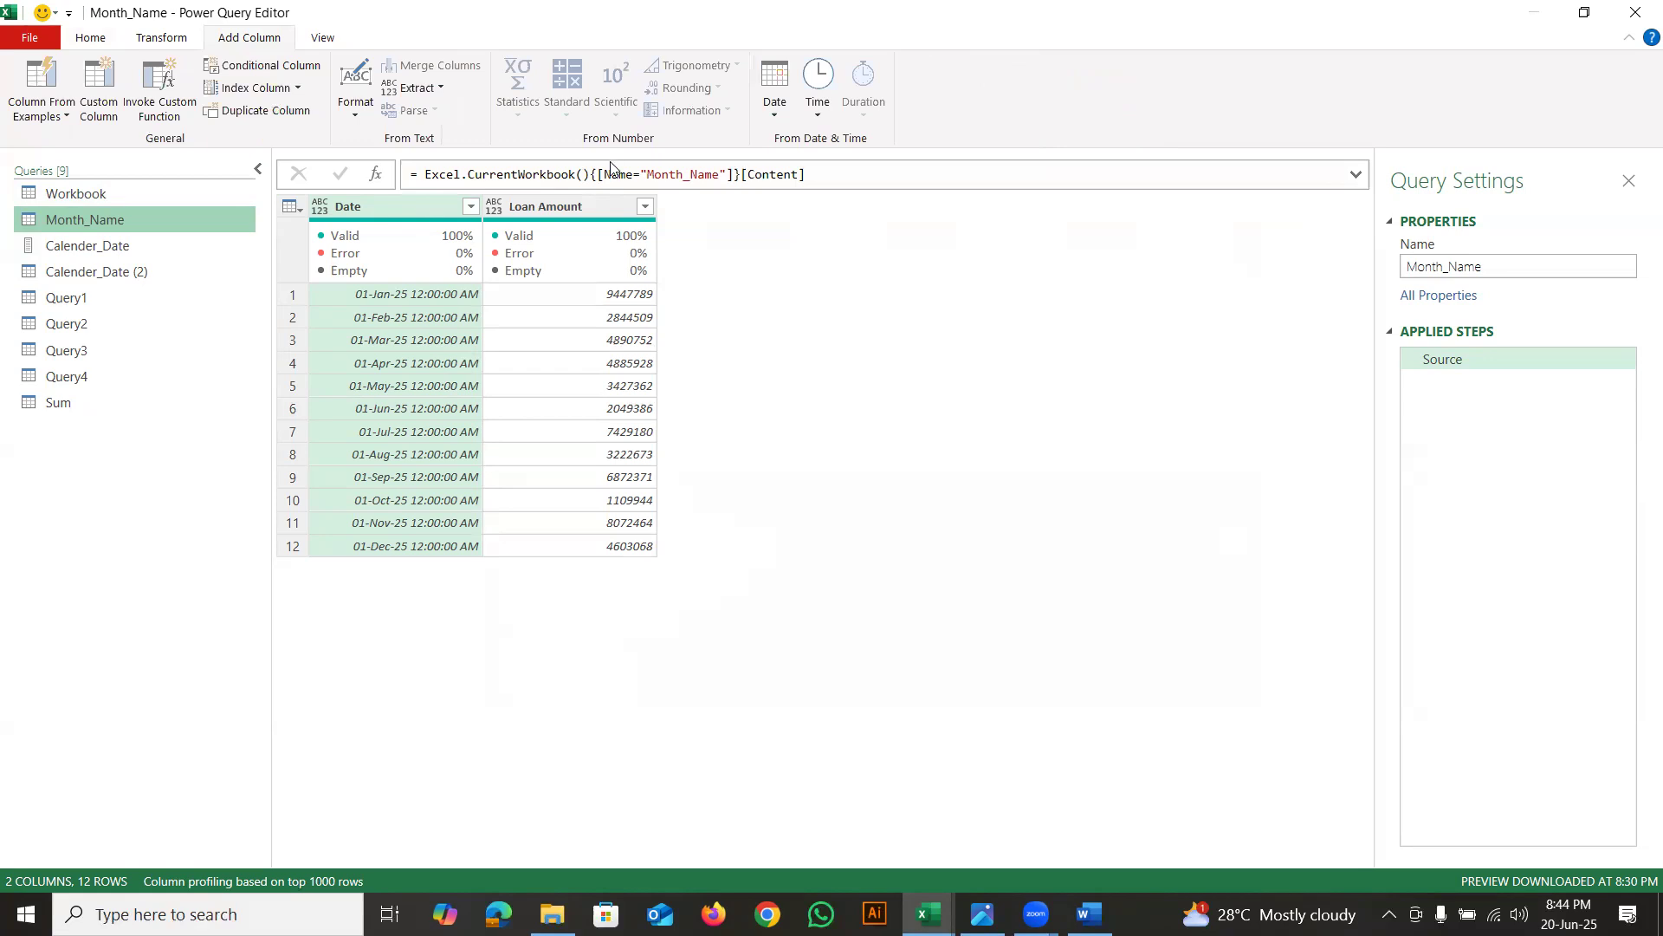
left_click(777, 119)
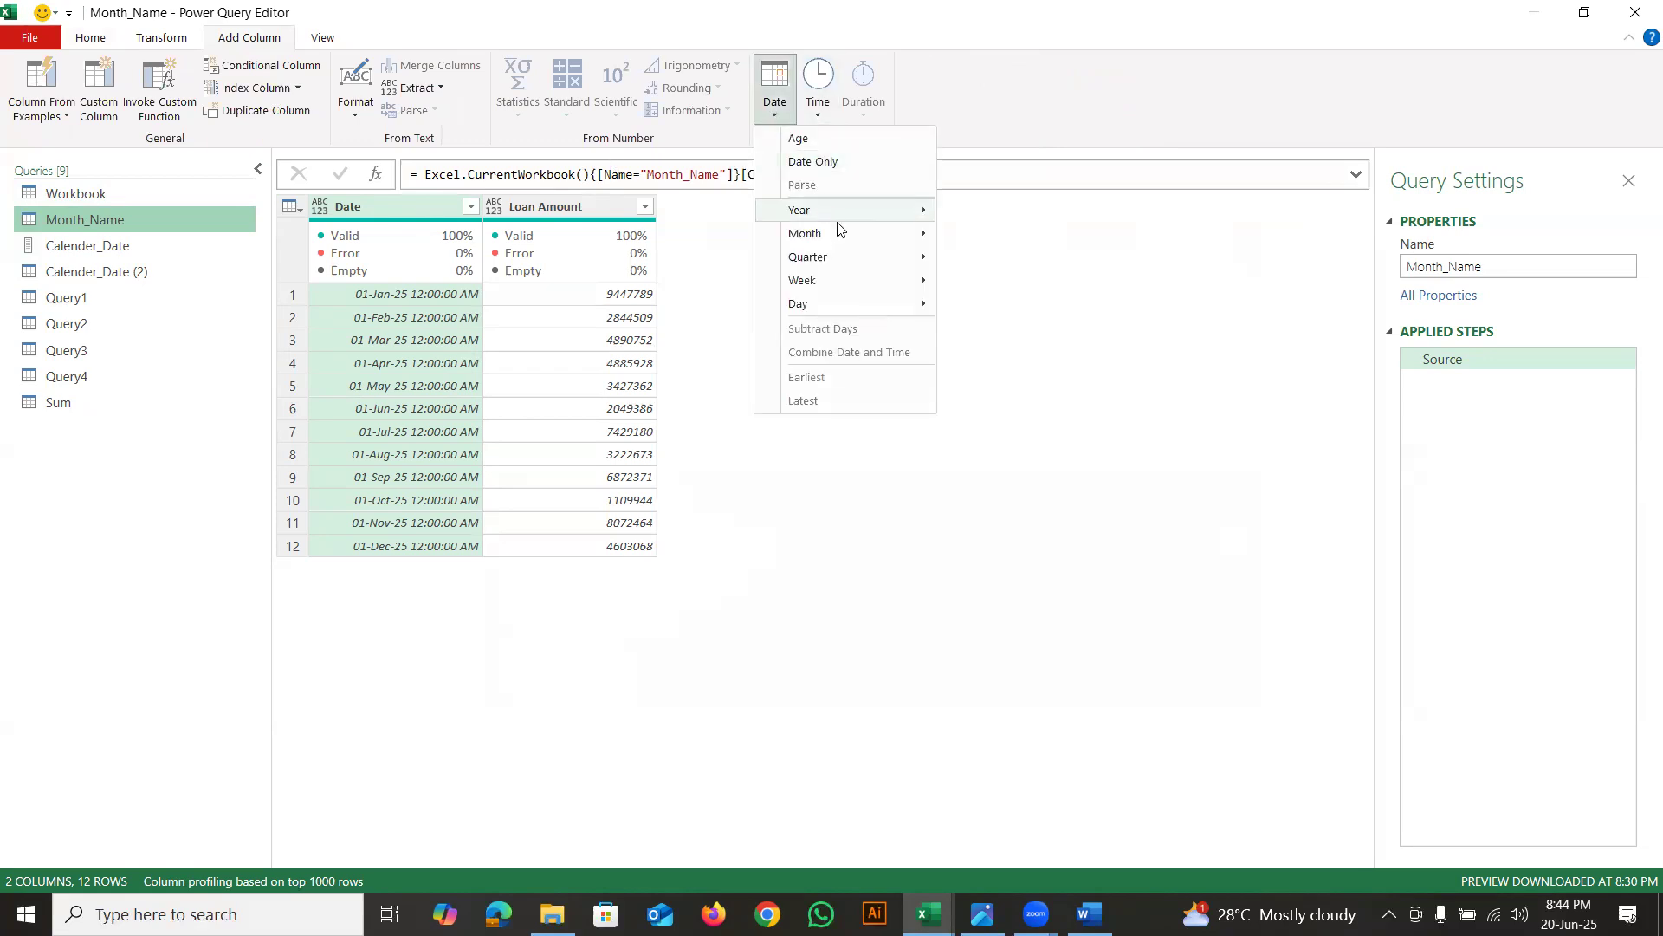
mouse_move(835, 230)
left_click(1055, 335)
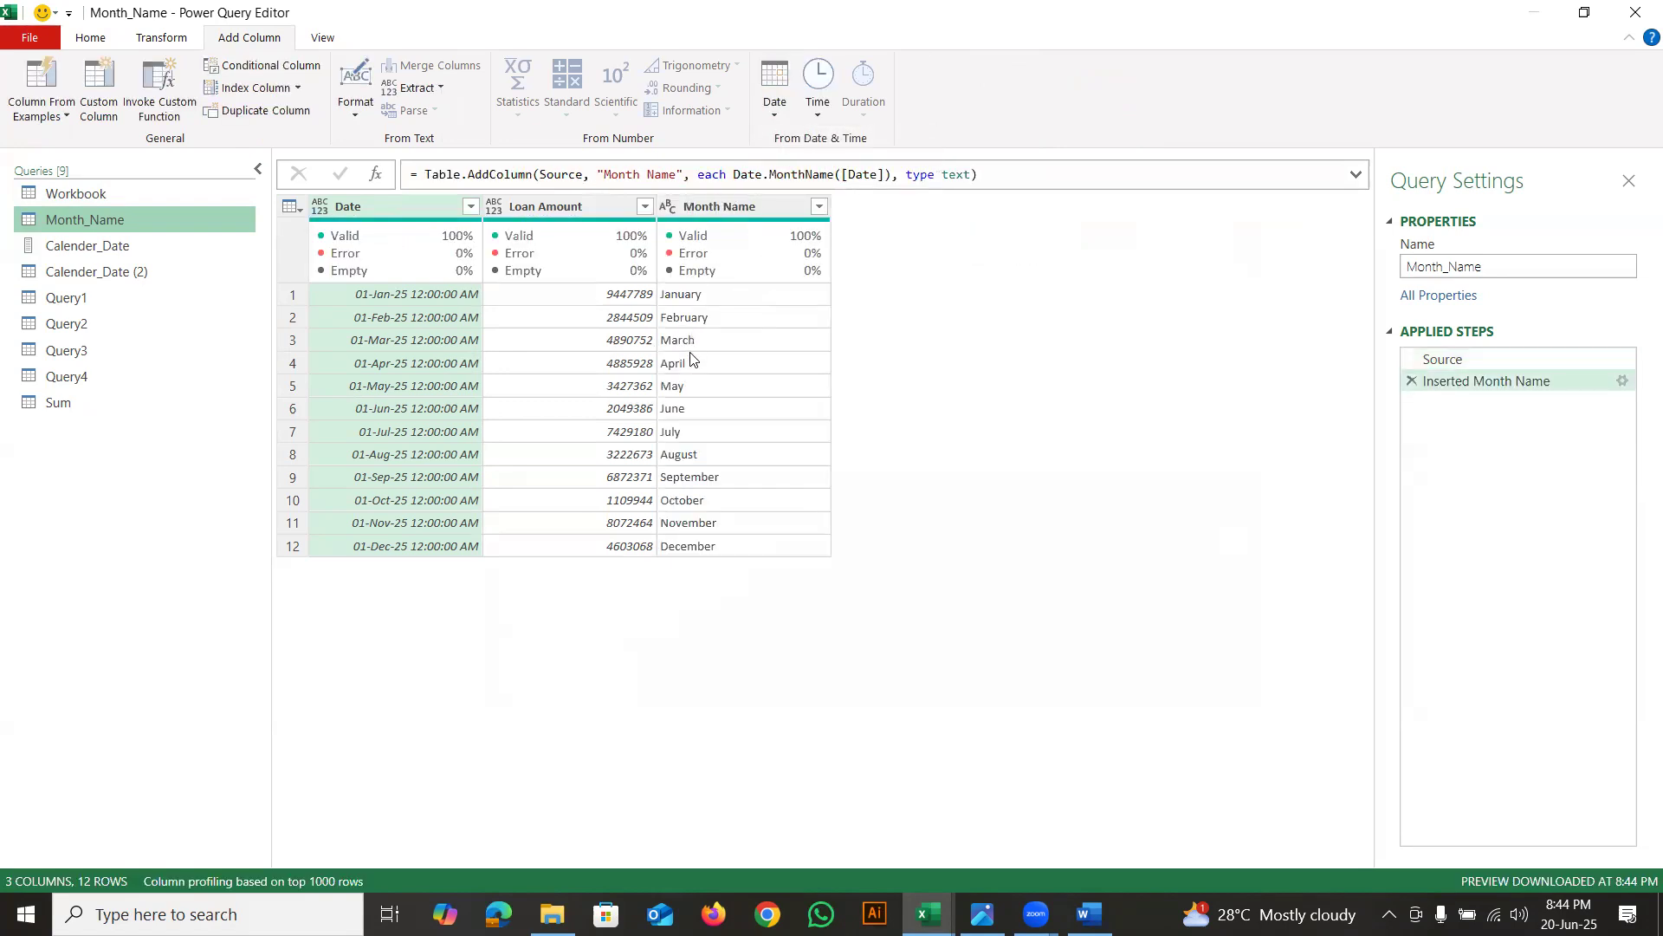
Add a column extracting the first 3 characters of Month Name
left_click(705, 211)
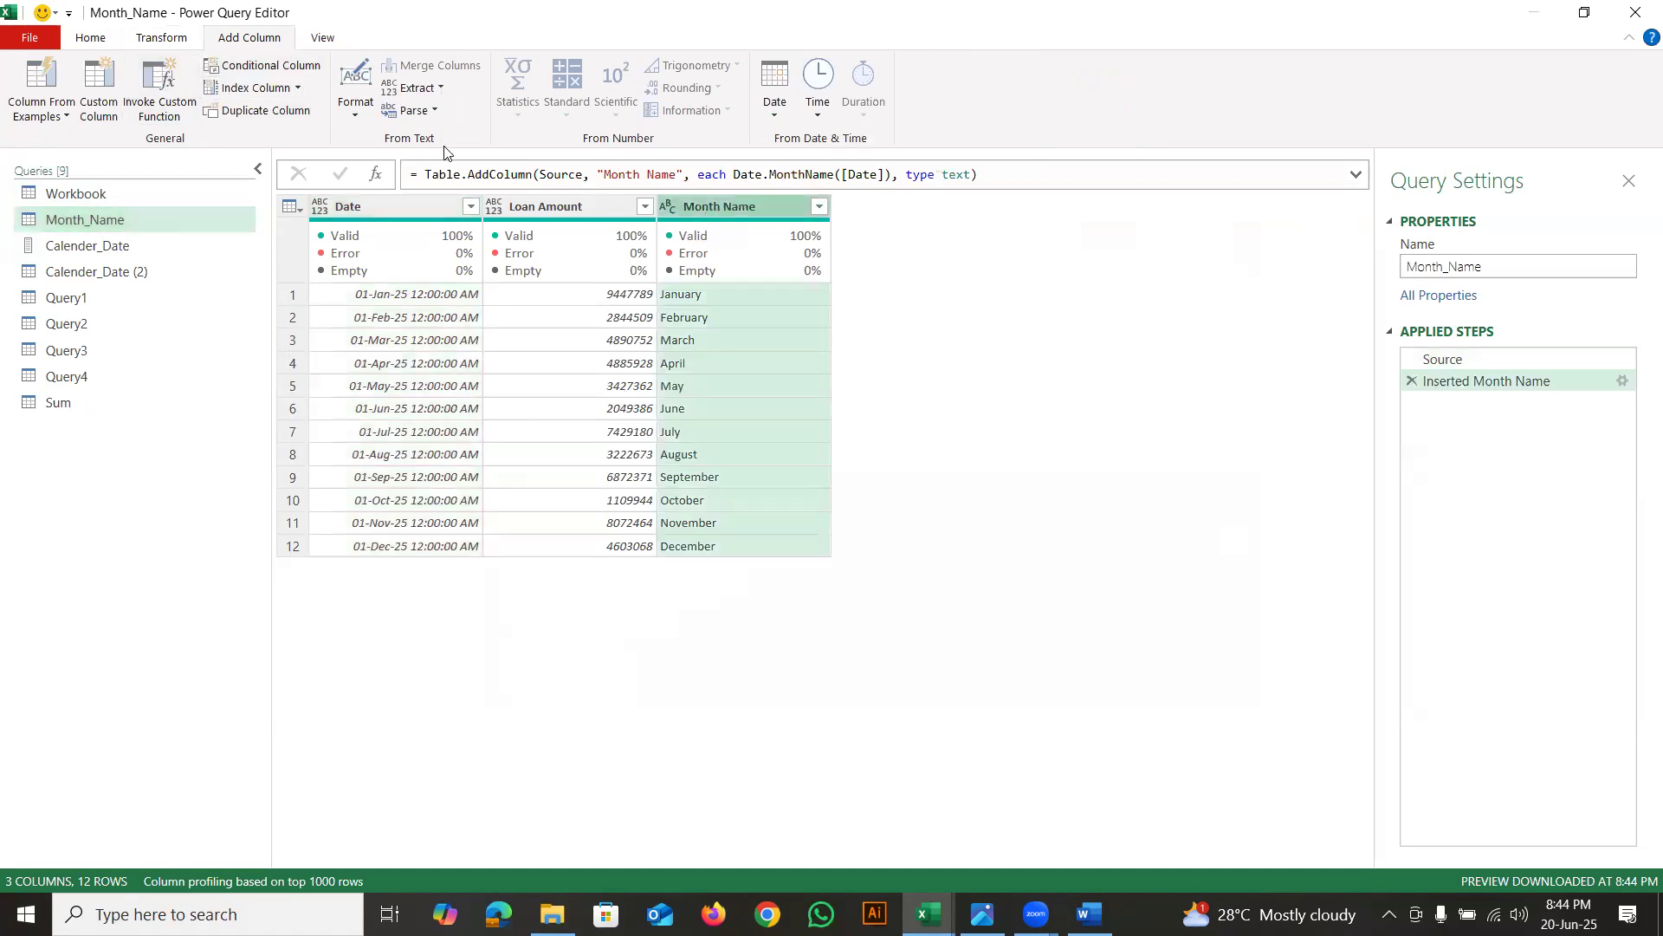
left_click(416, 87)
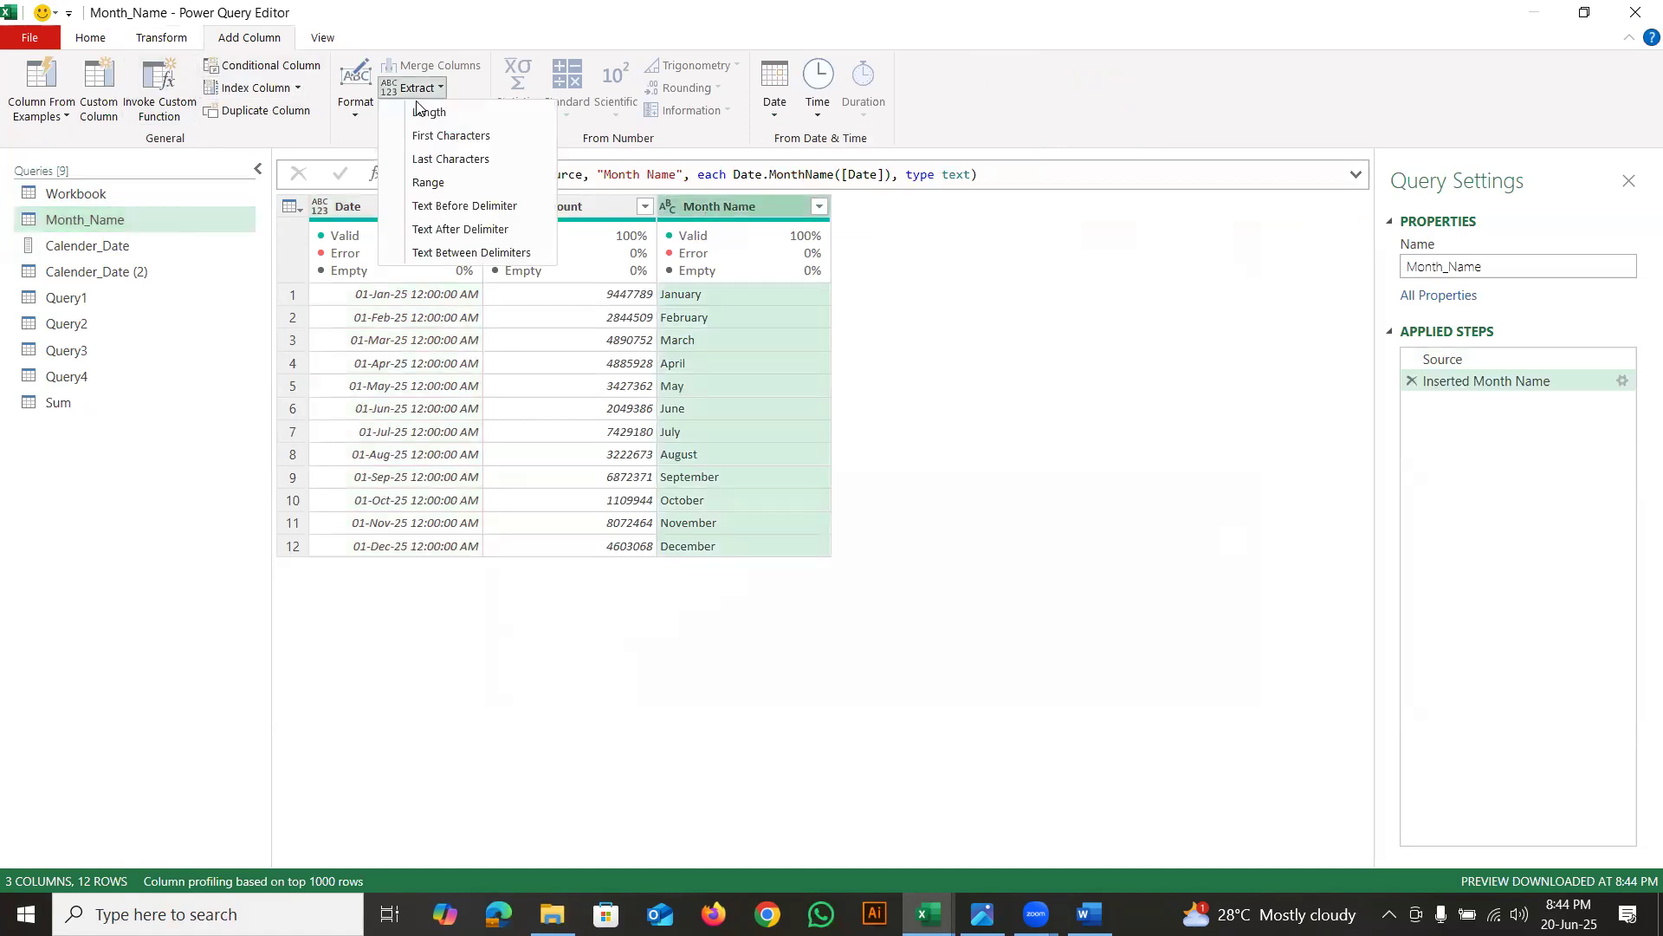
left_click(469, 139)
type("3")
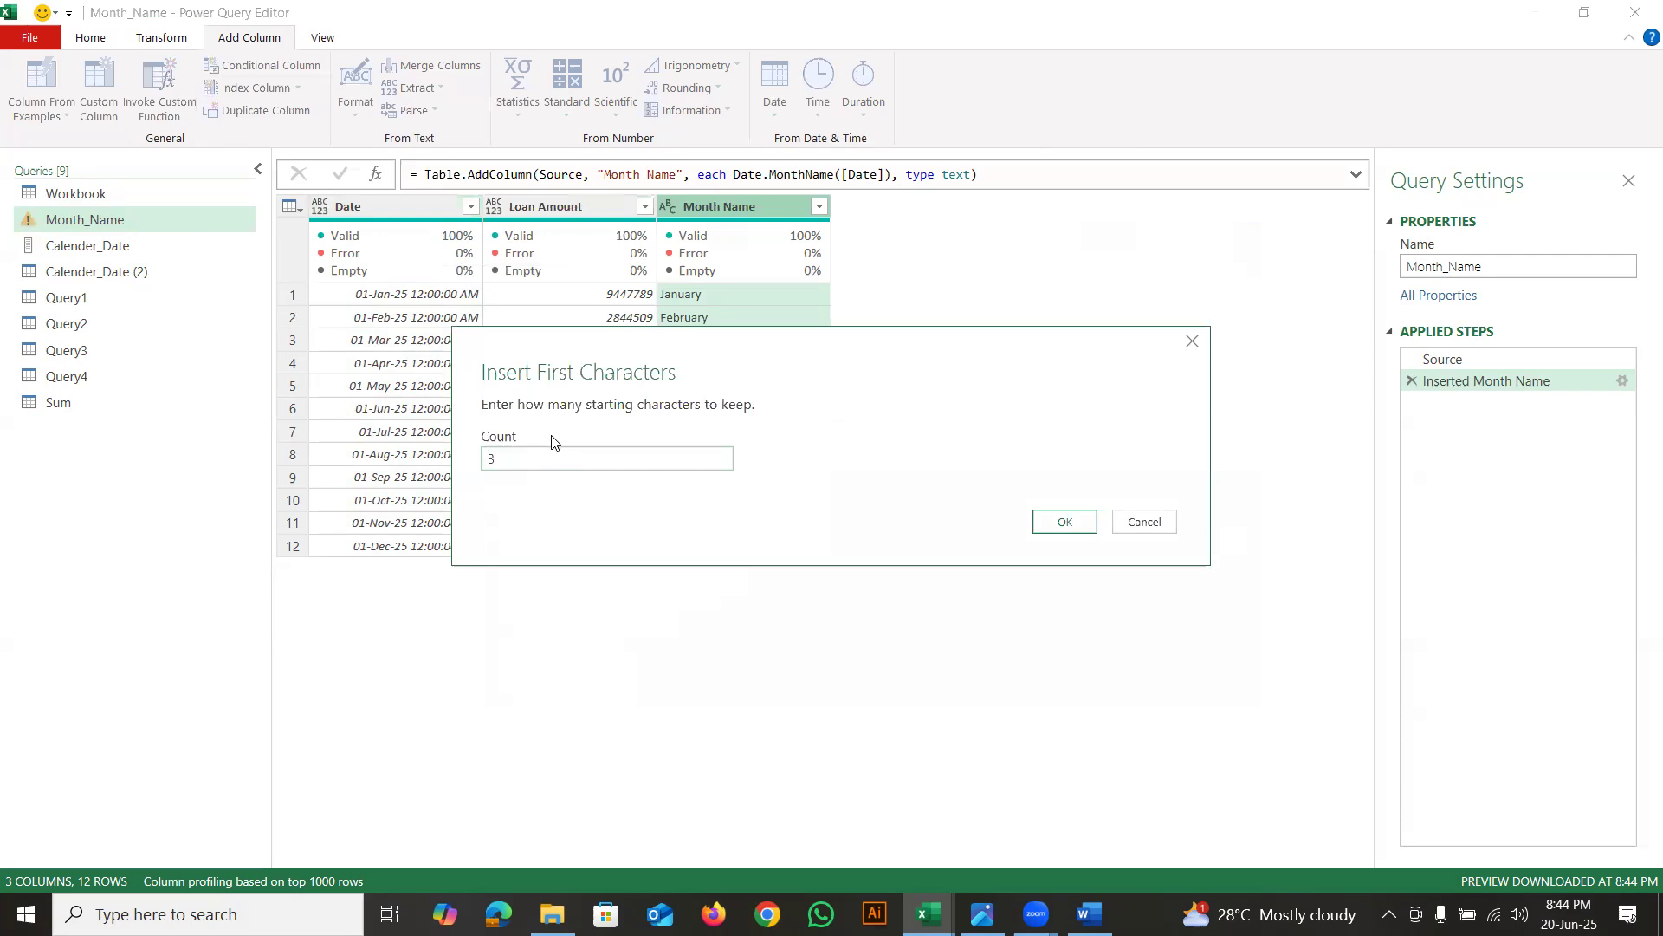
left_click(1066, 522)
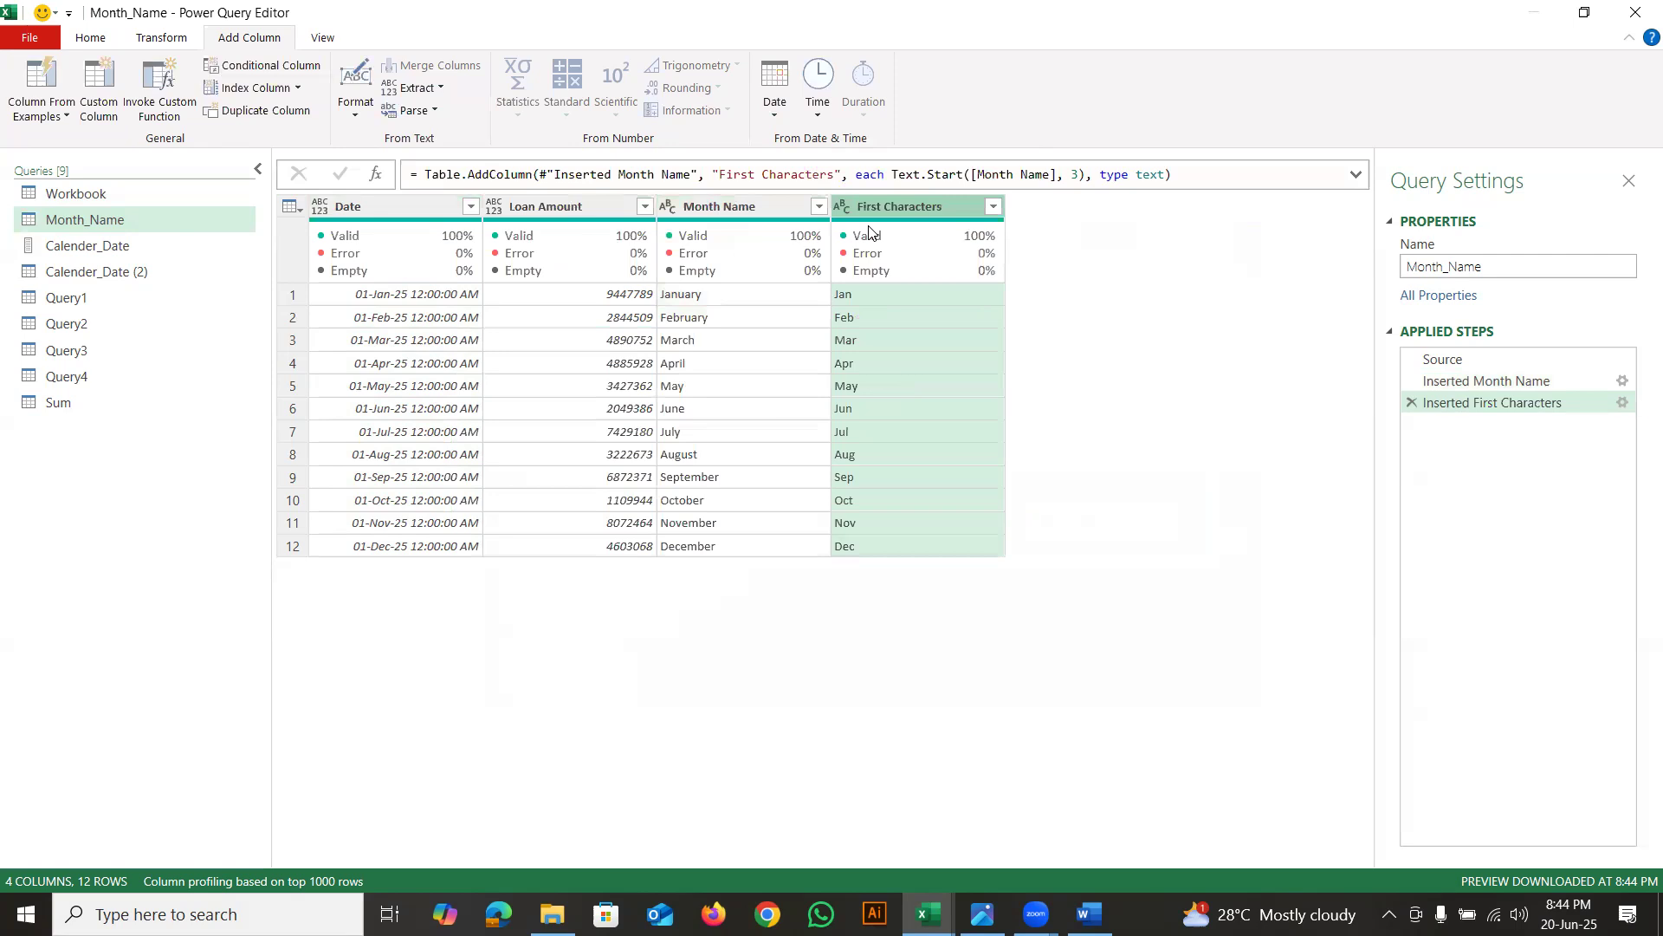
mouse_move(870, 230)
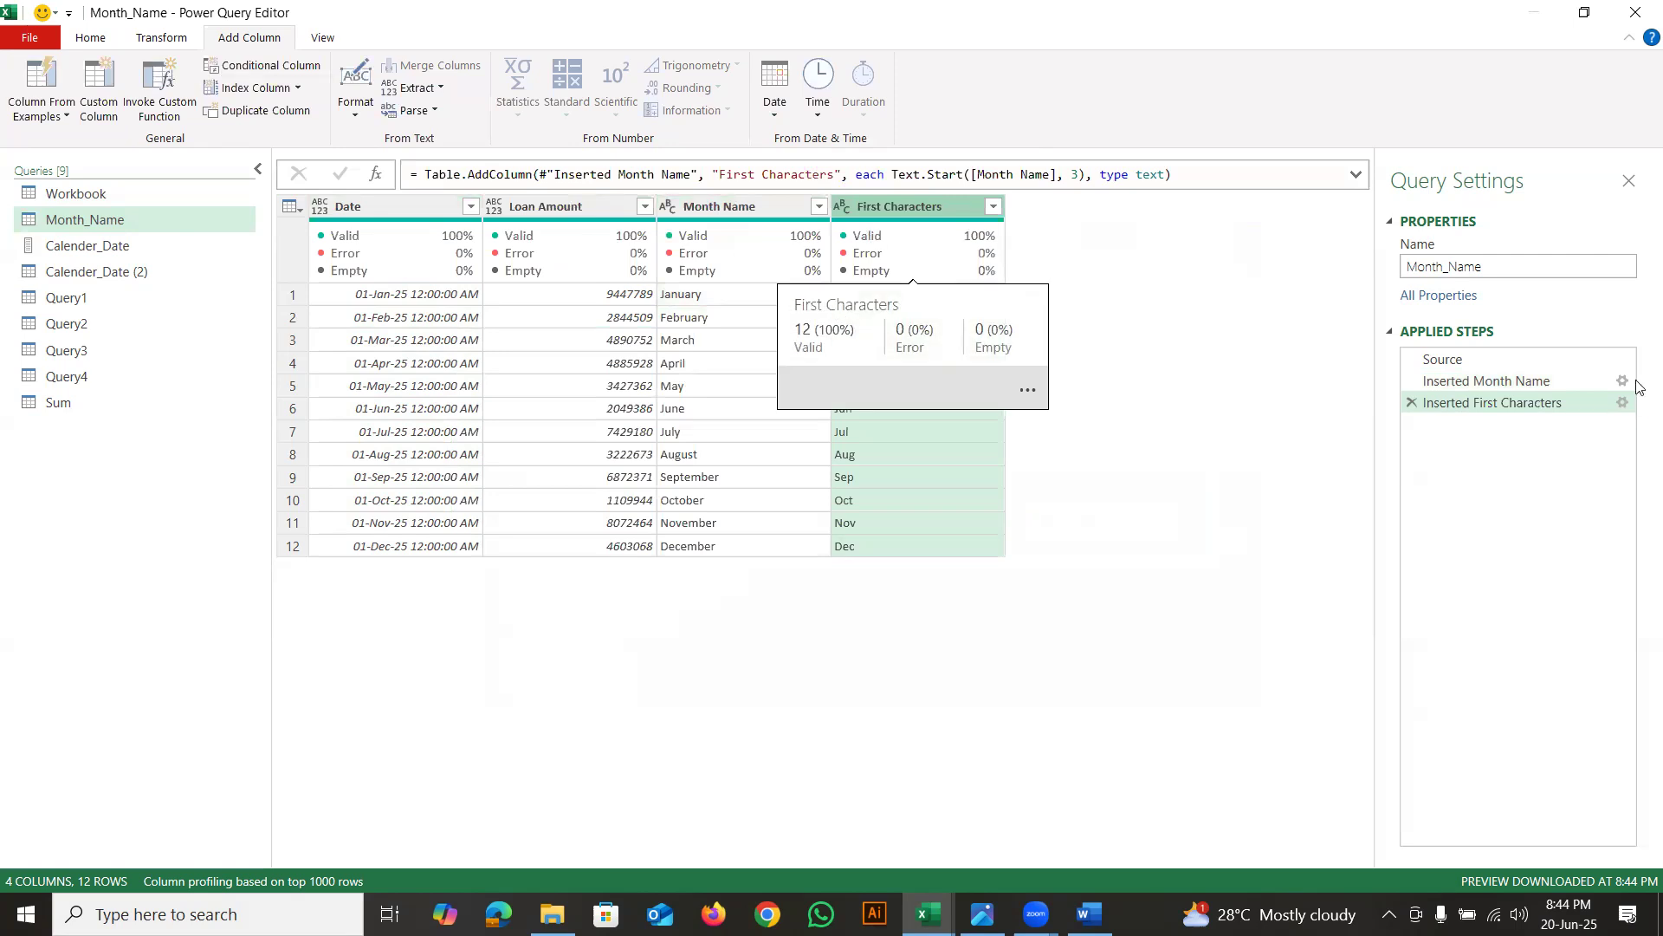
Delete the Inserted First Characters and Inserted Month Name steps from the Month_Name query
mouse_move(1512, 344)
left_mouse_down()
mouse_move(1443, 381)
mouse_move(1495, 381)
left_mouse_up()
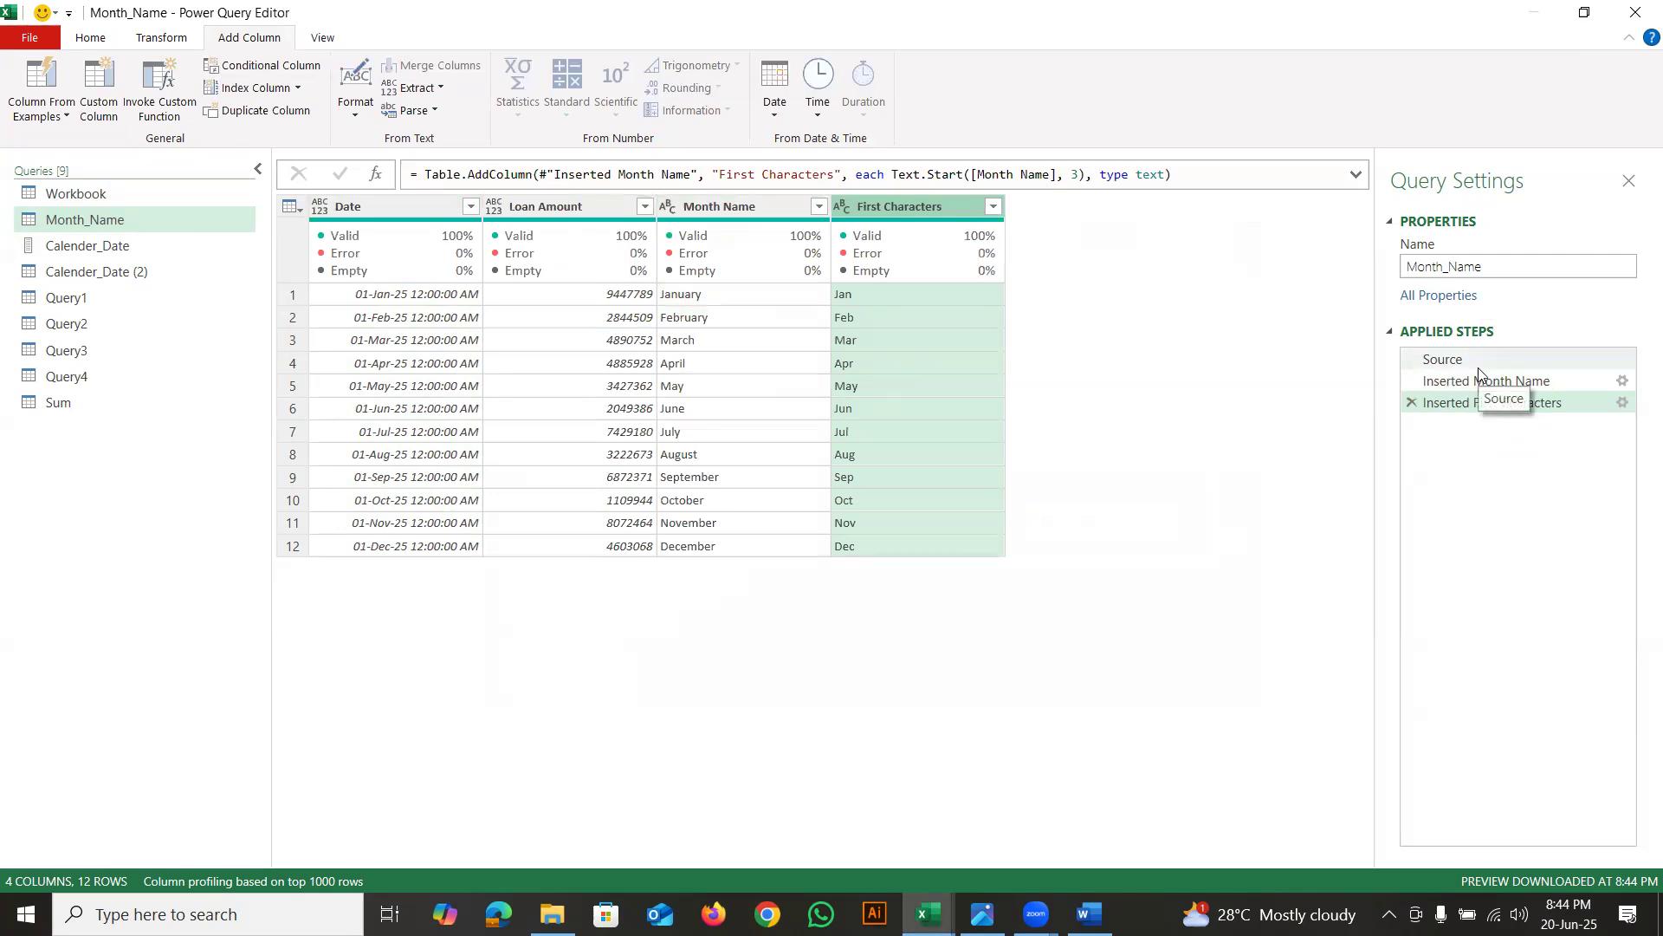
left_click(1411, 403)
left_click(1412, 382)
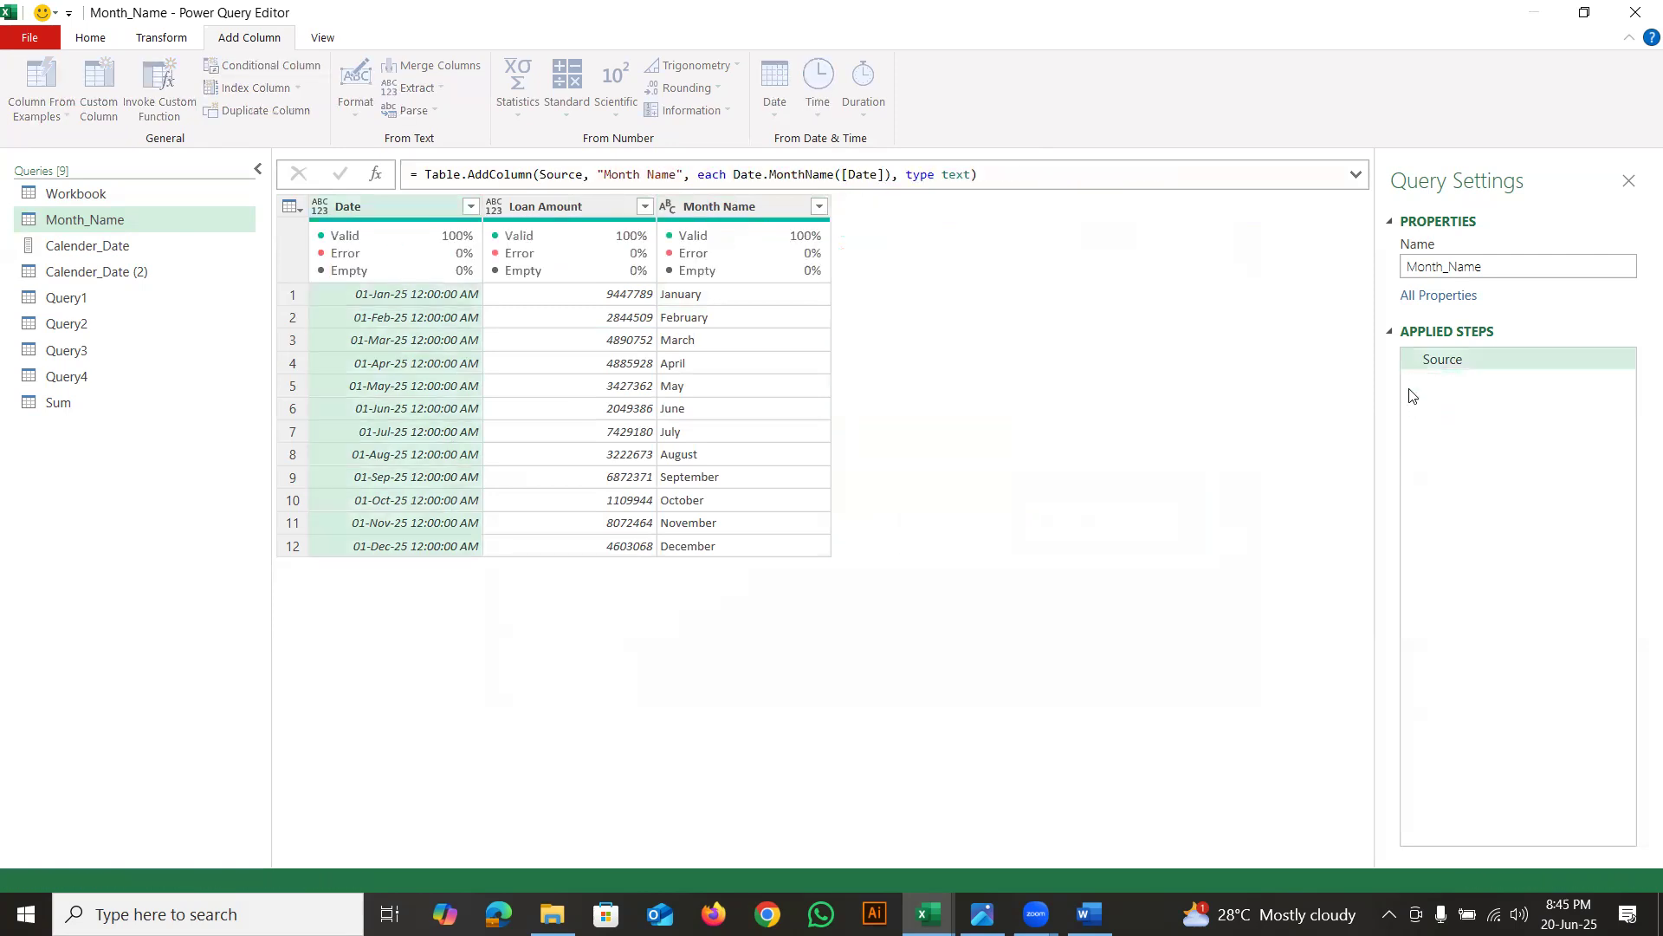
left_click(321, 206)
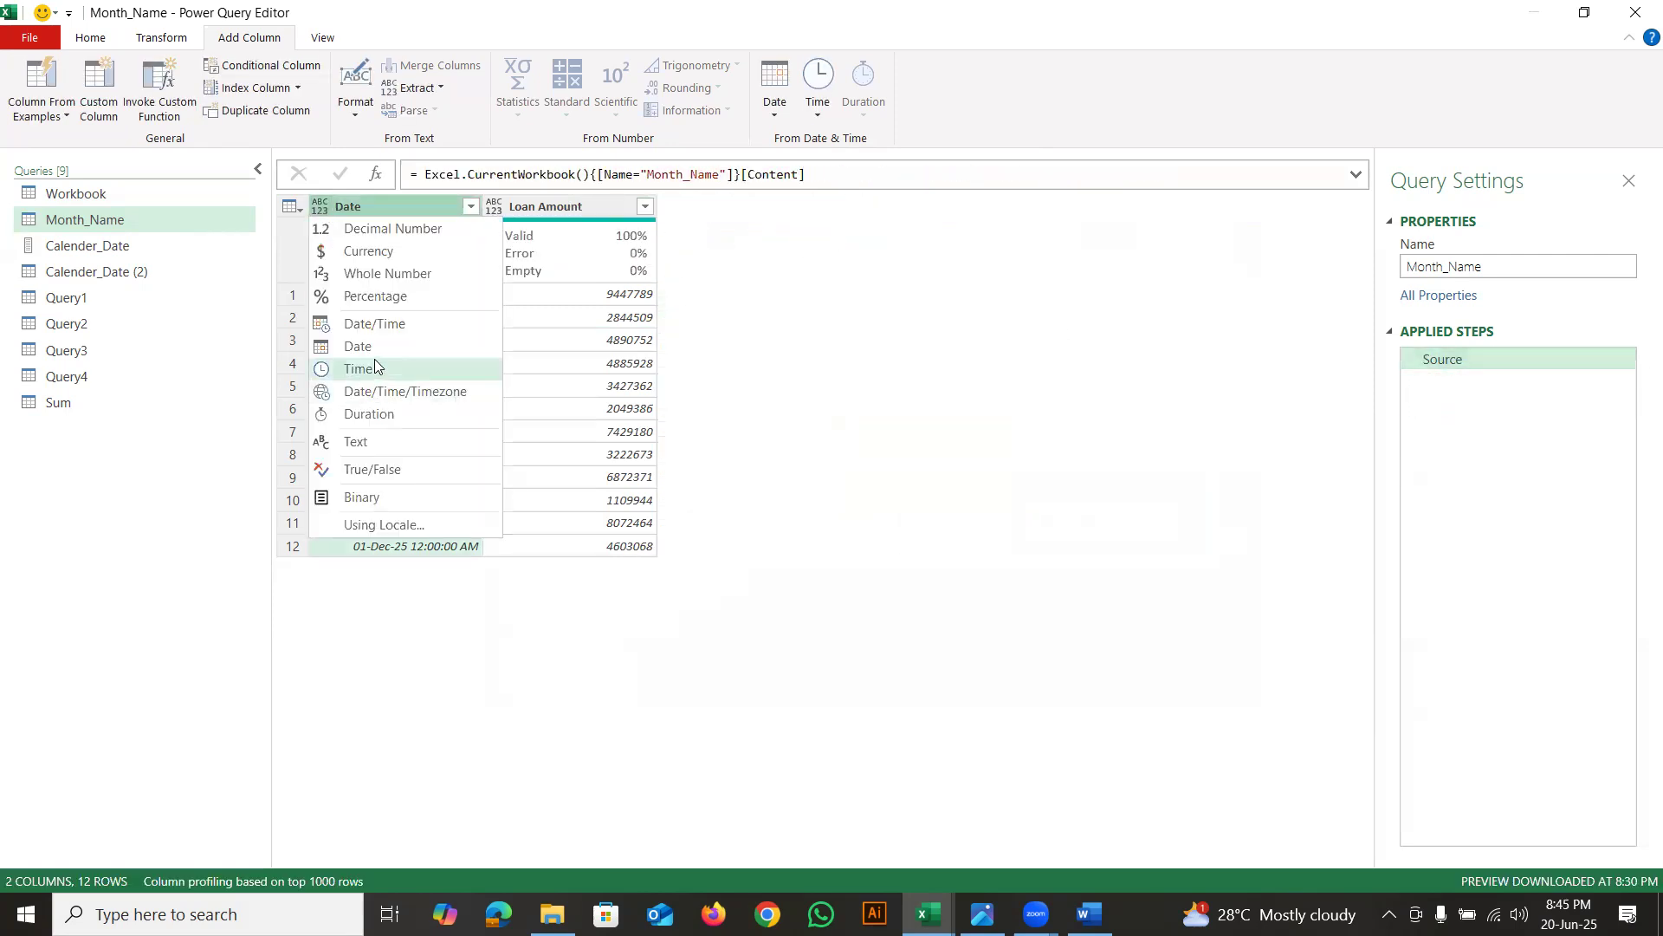
left_click(797, 335)
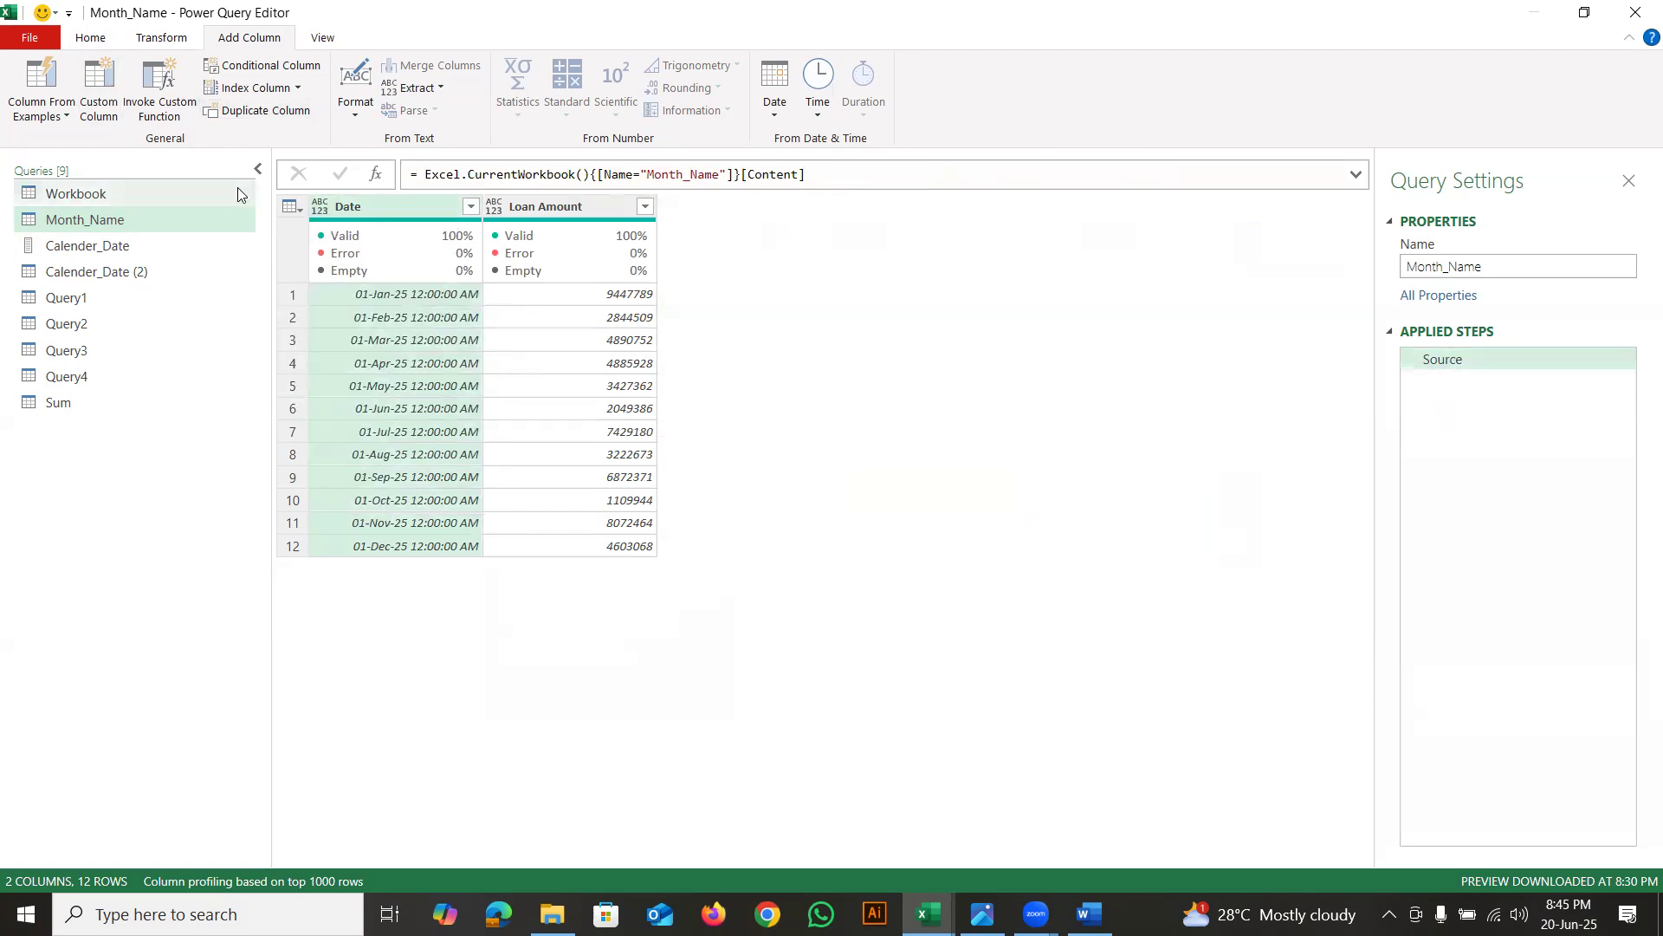
Add a custom column to Month_Name with the formula Text.From([Date],"MMM")
left_click(99, 90)
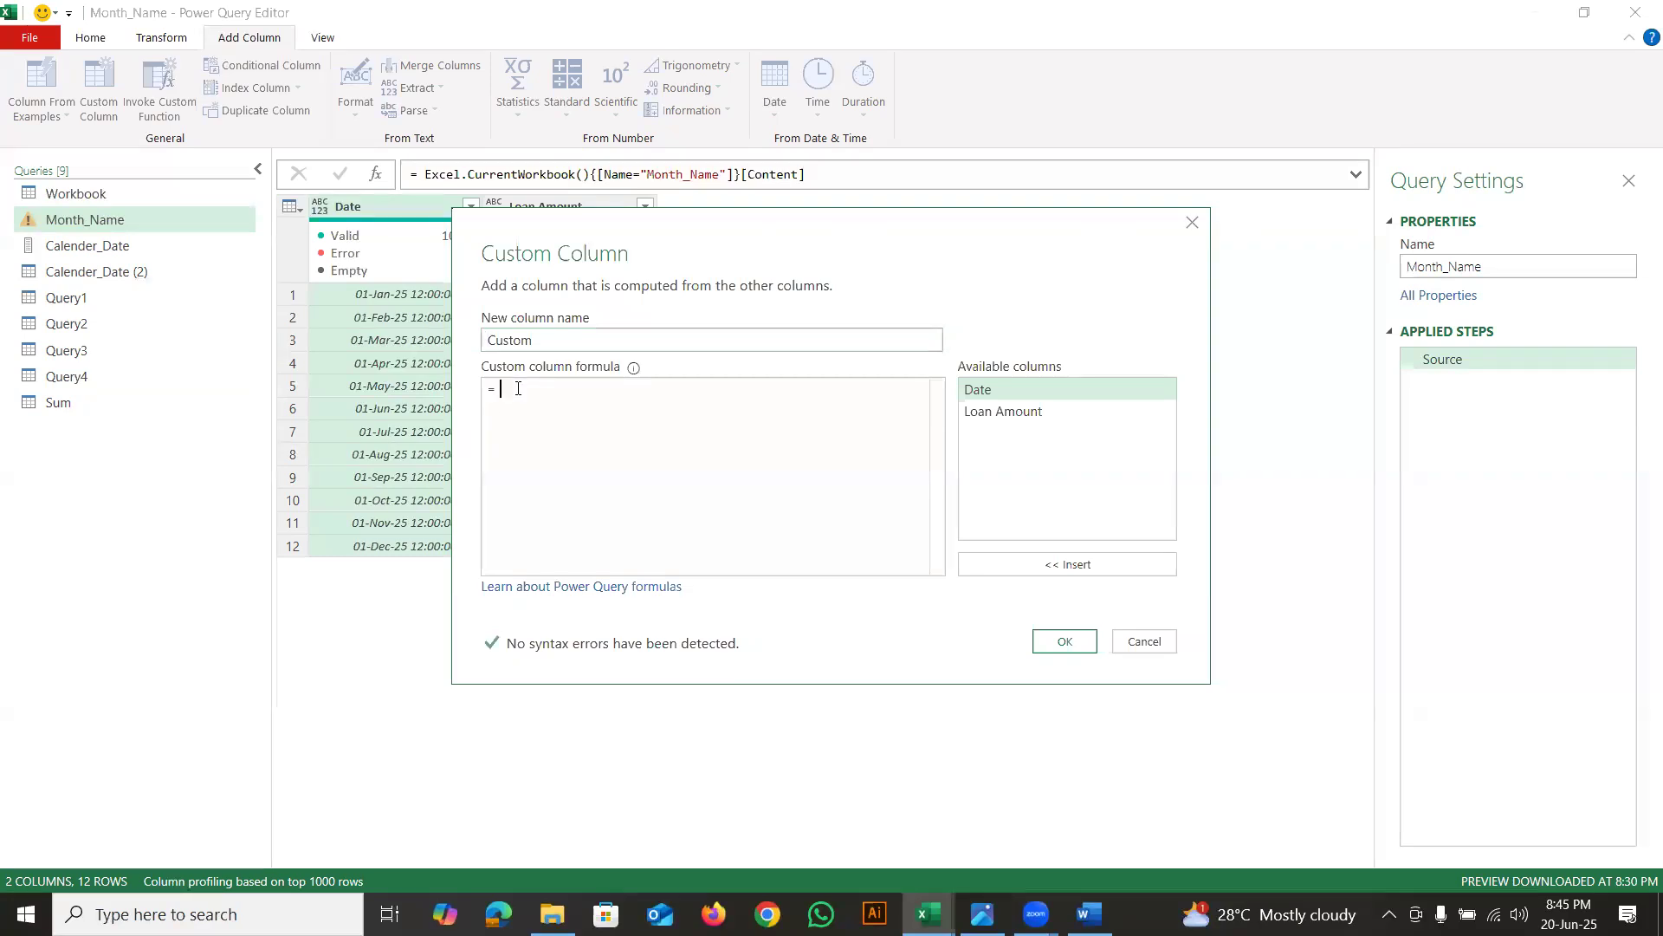
type("Text.F")
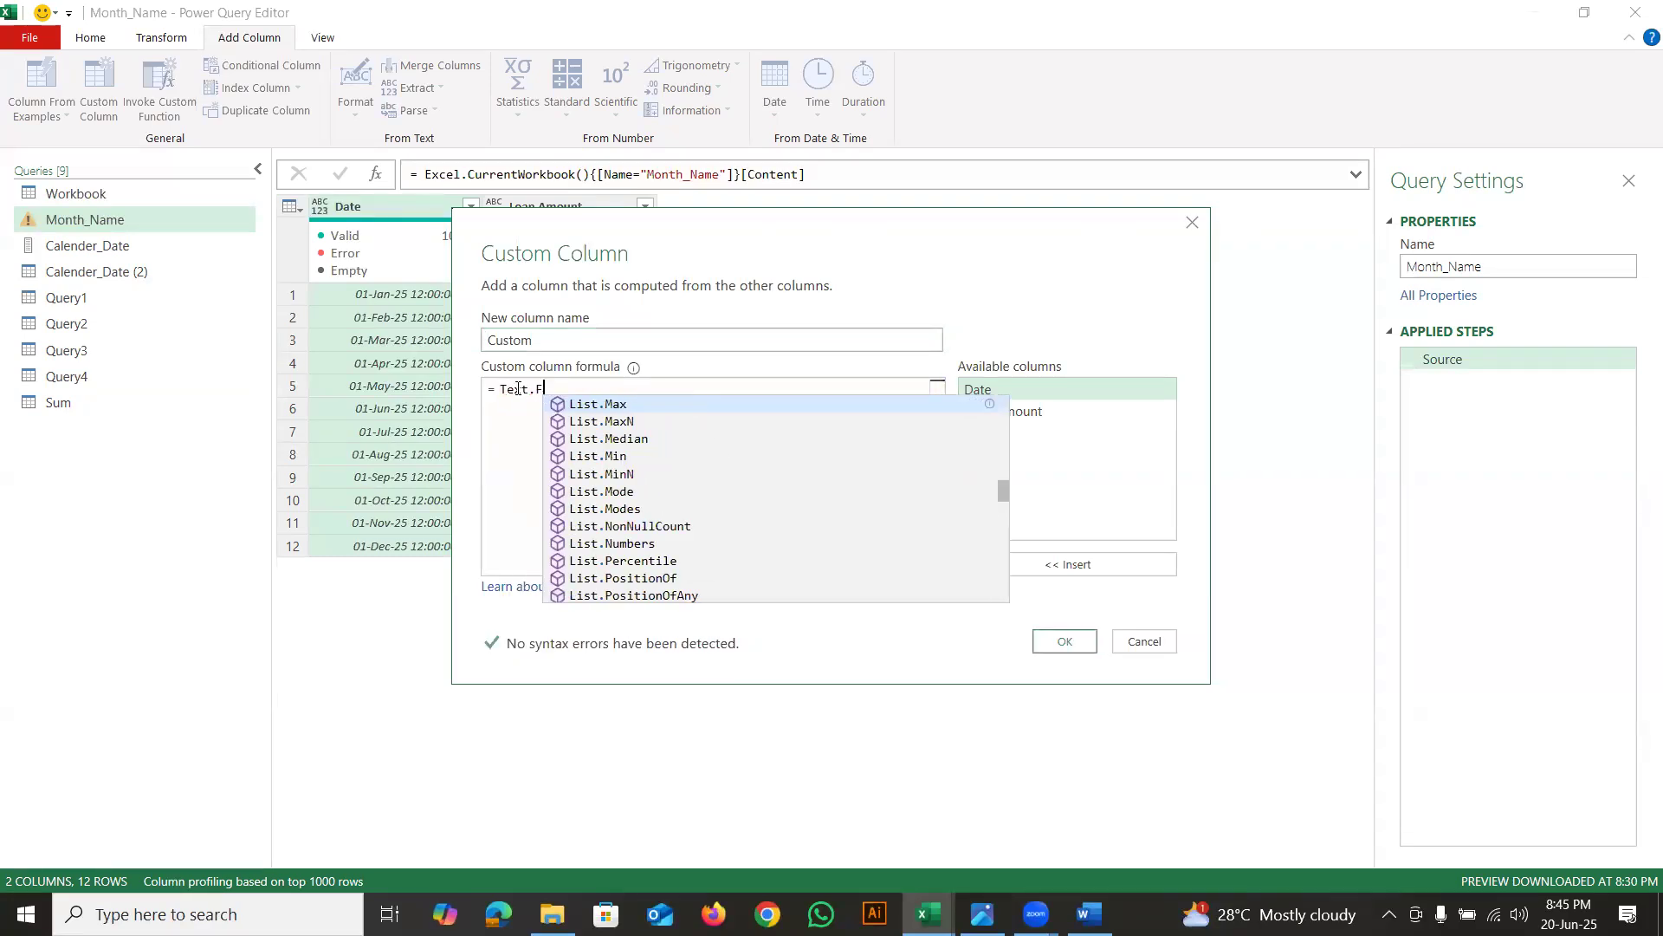
type("rom(")
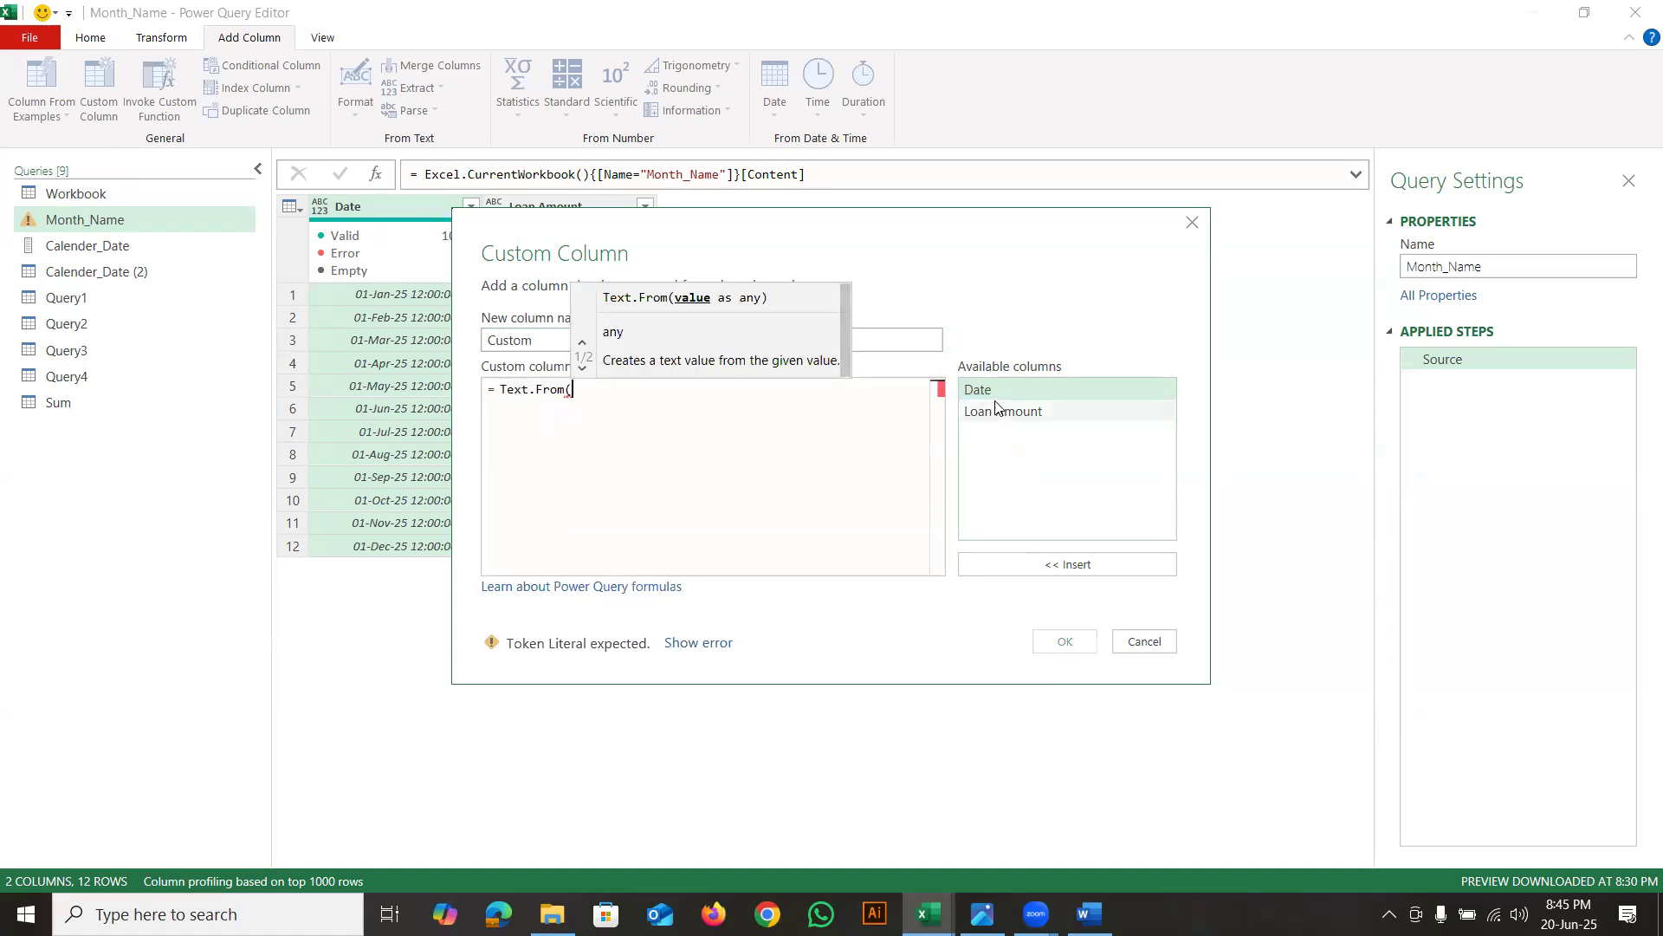
double_click(988, 395)
type(")")
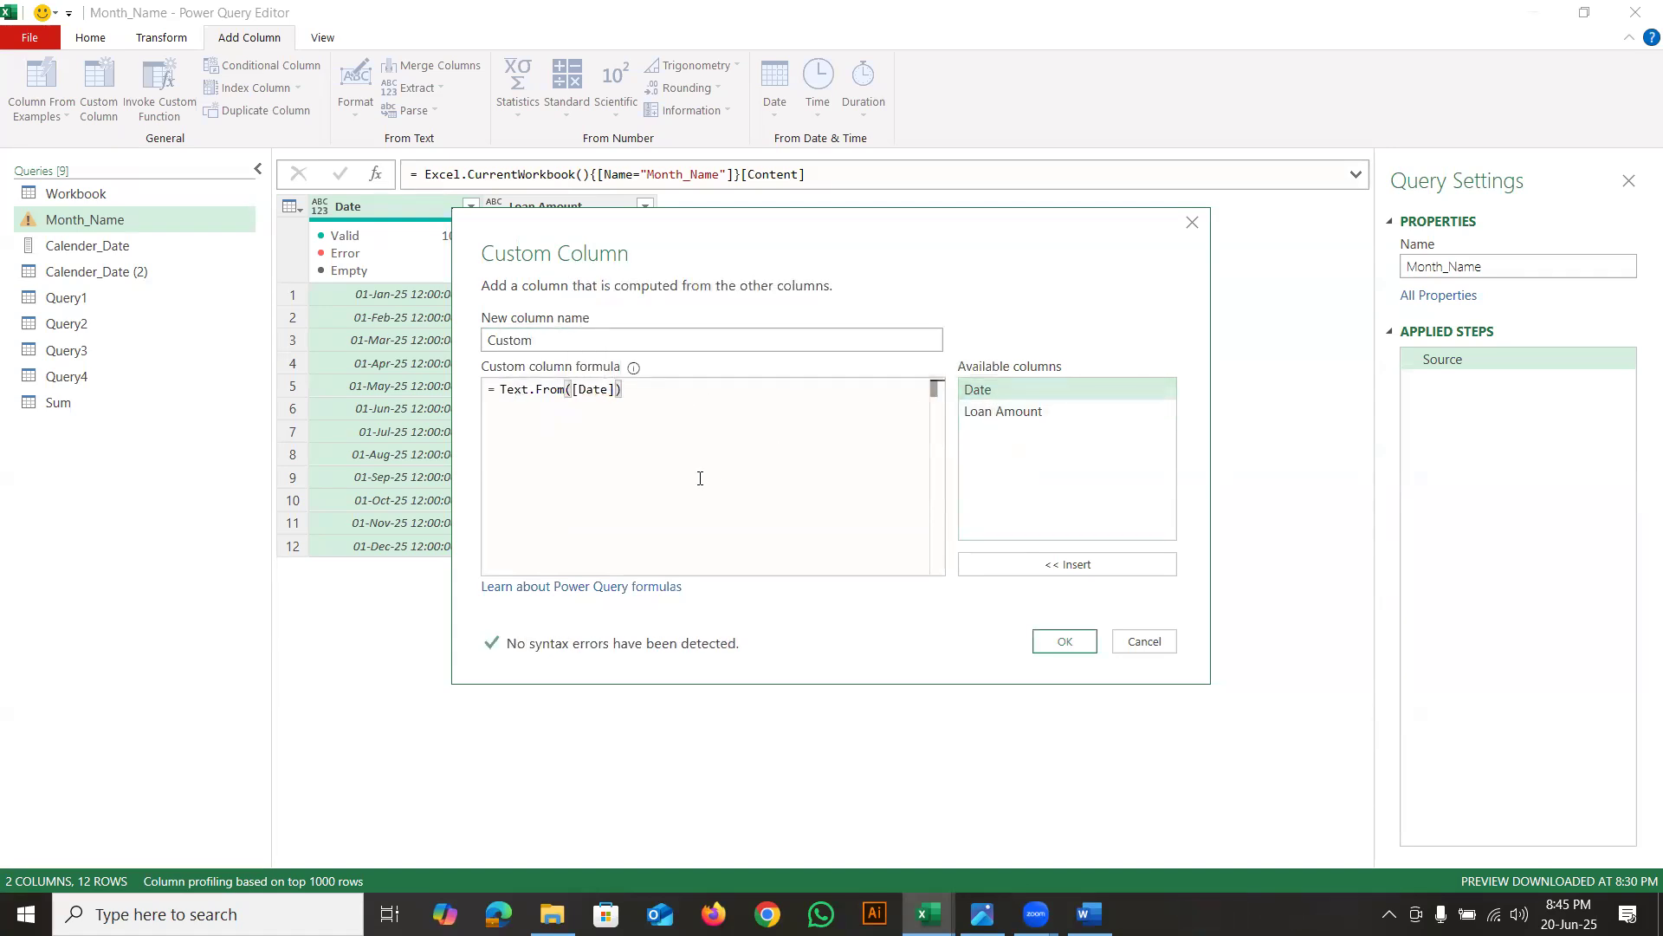
key("BackSpace")
type(",")
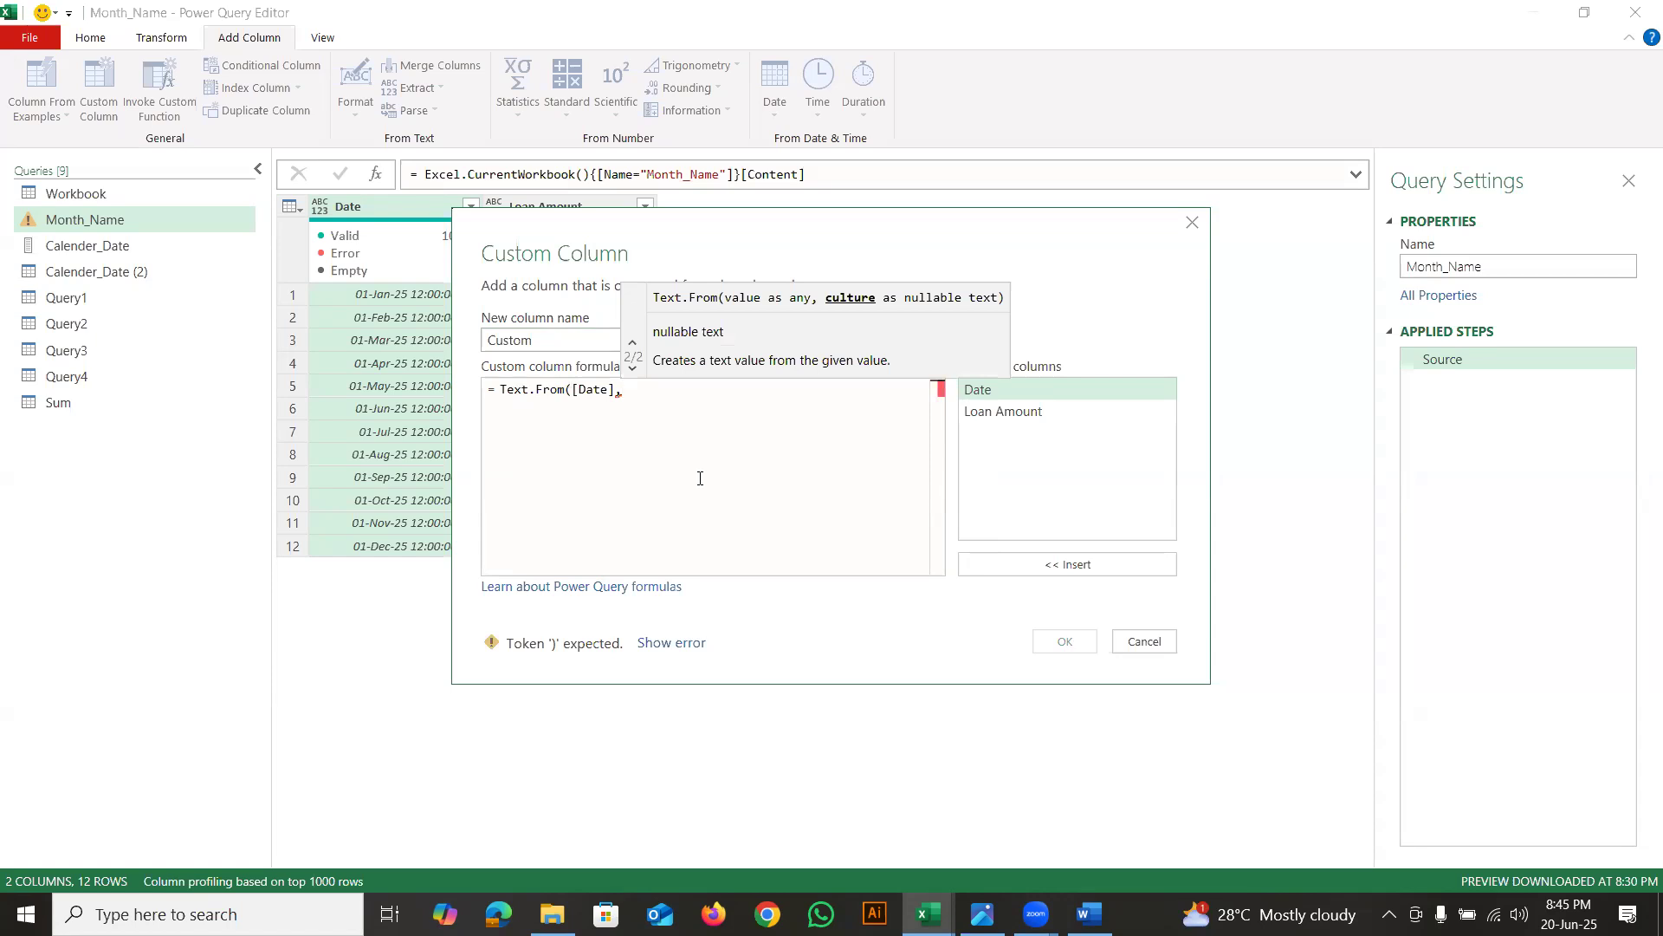
type("\"\"")
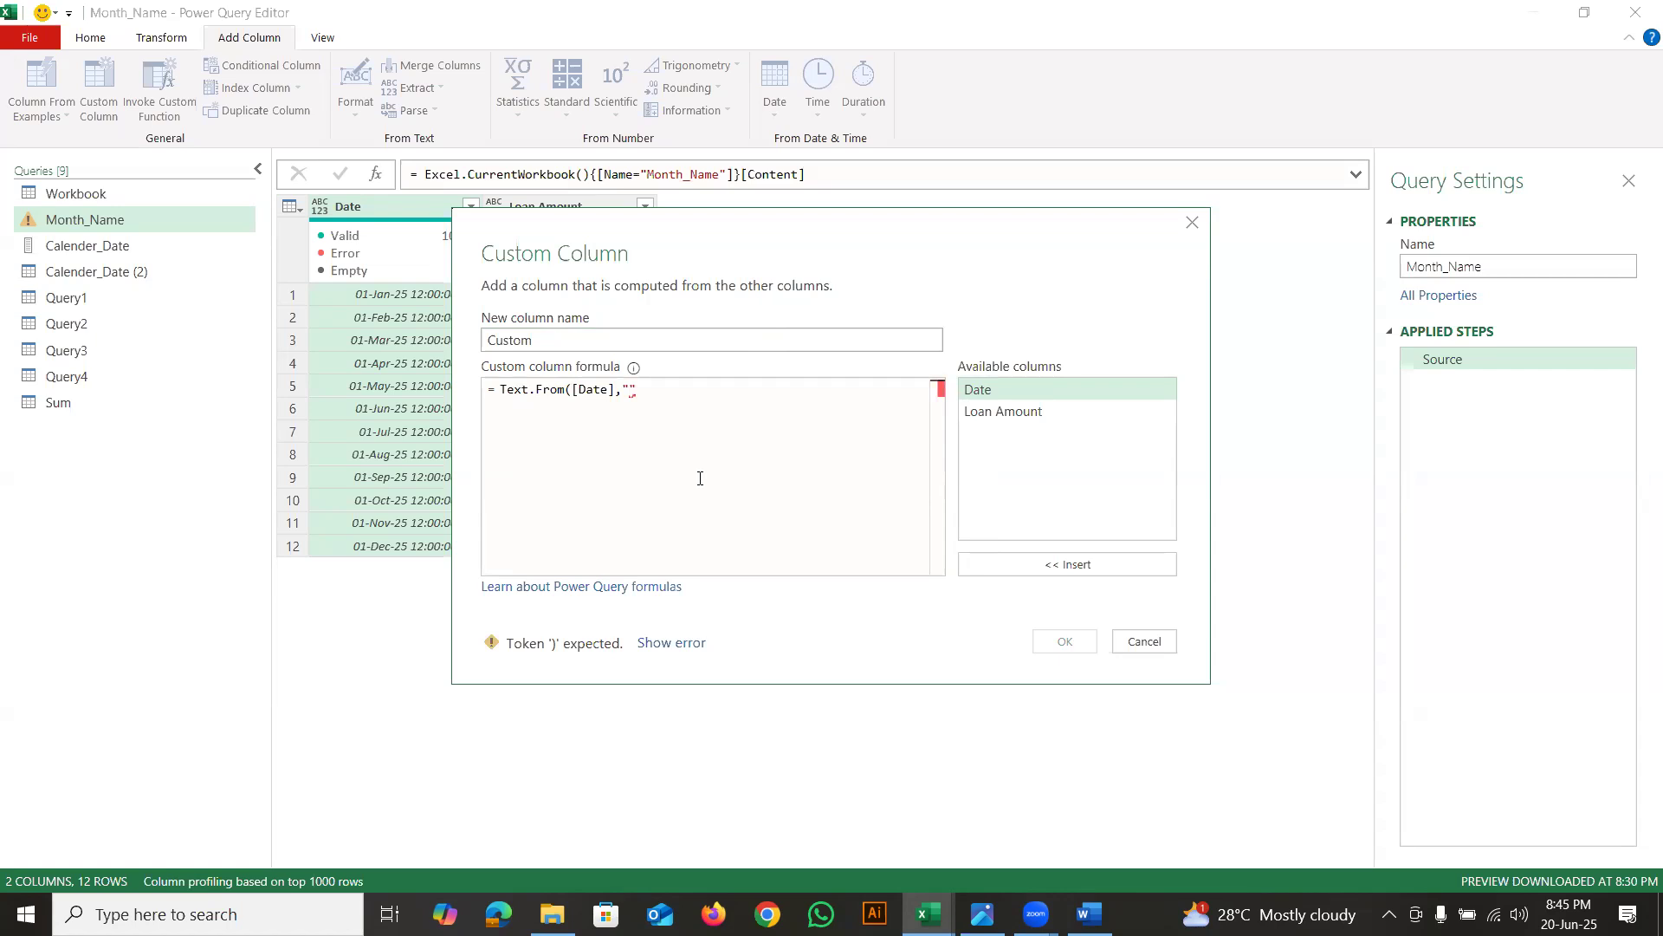
type("MMM")
type(")")
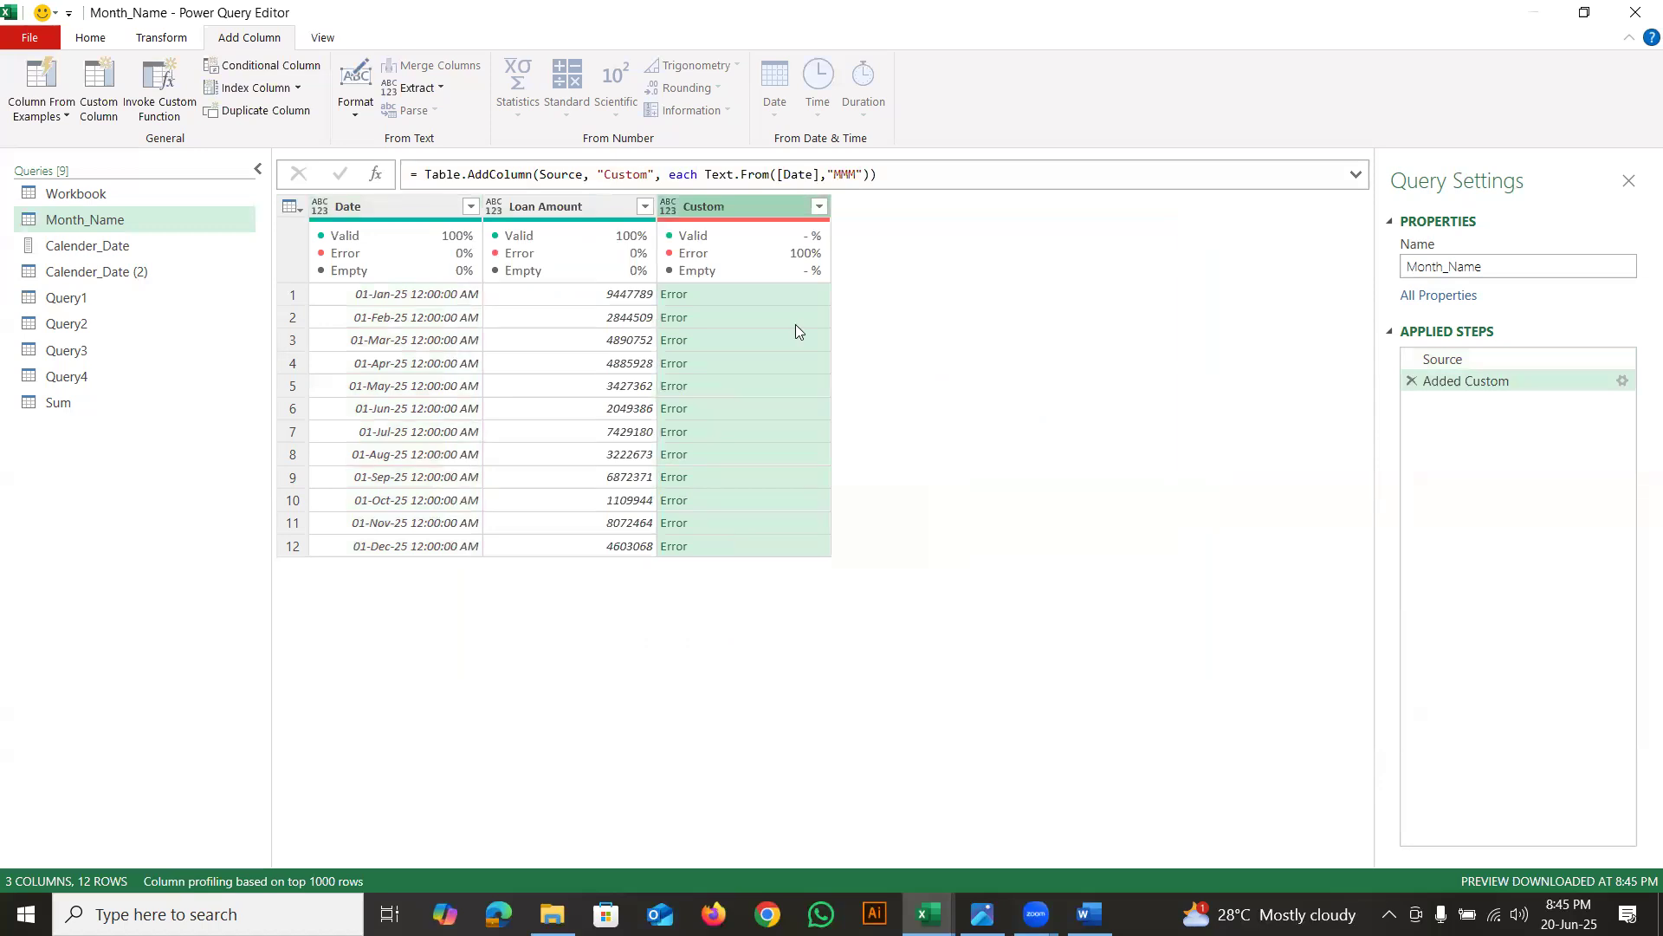
Delete the Added Custom step from Month_Name and set the Date column's data type to Date
left_click(719, 294)
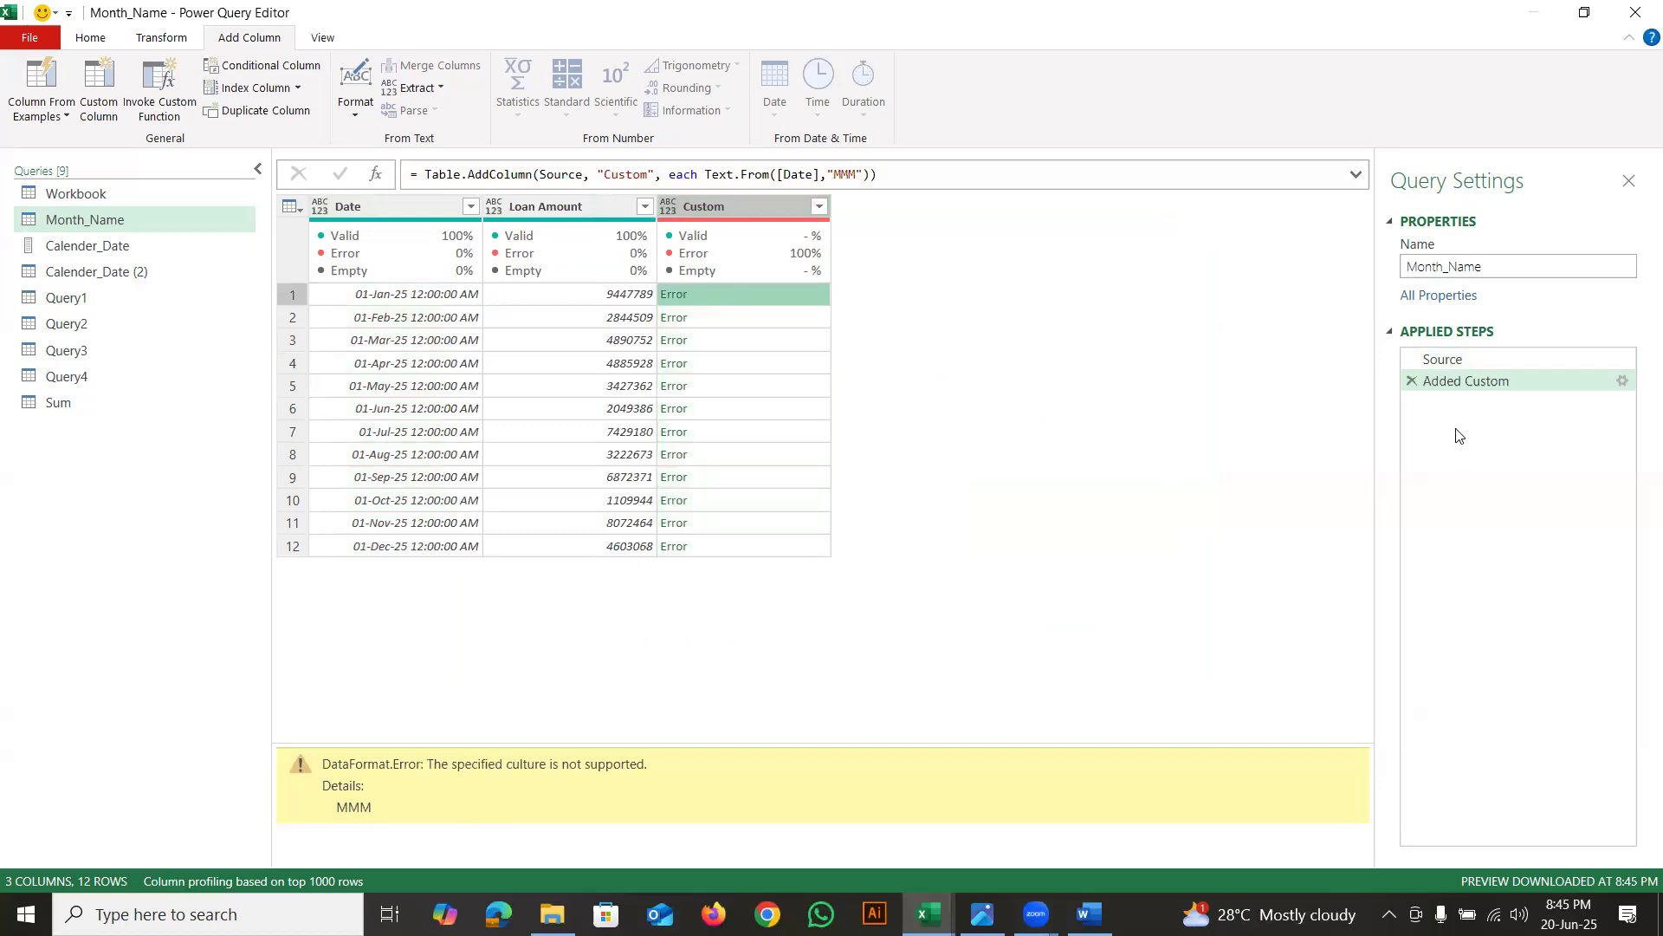
left_click(1412, 382)
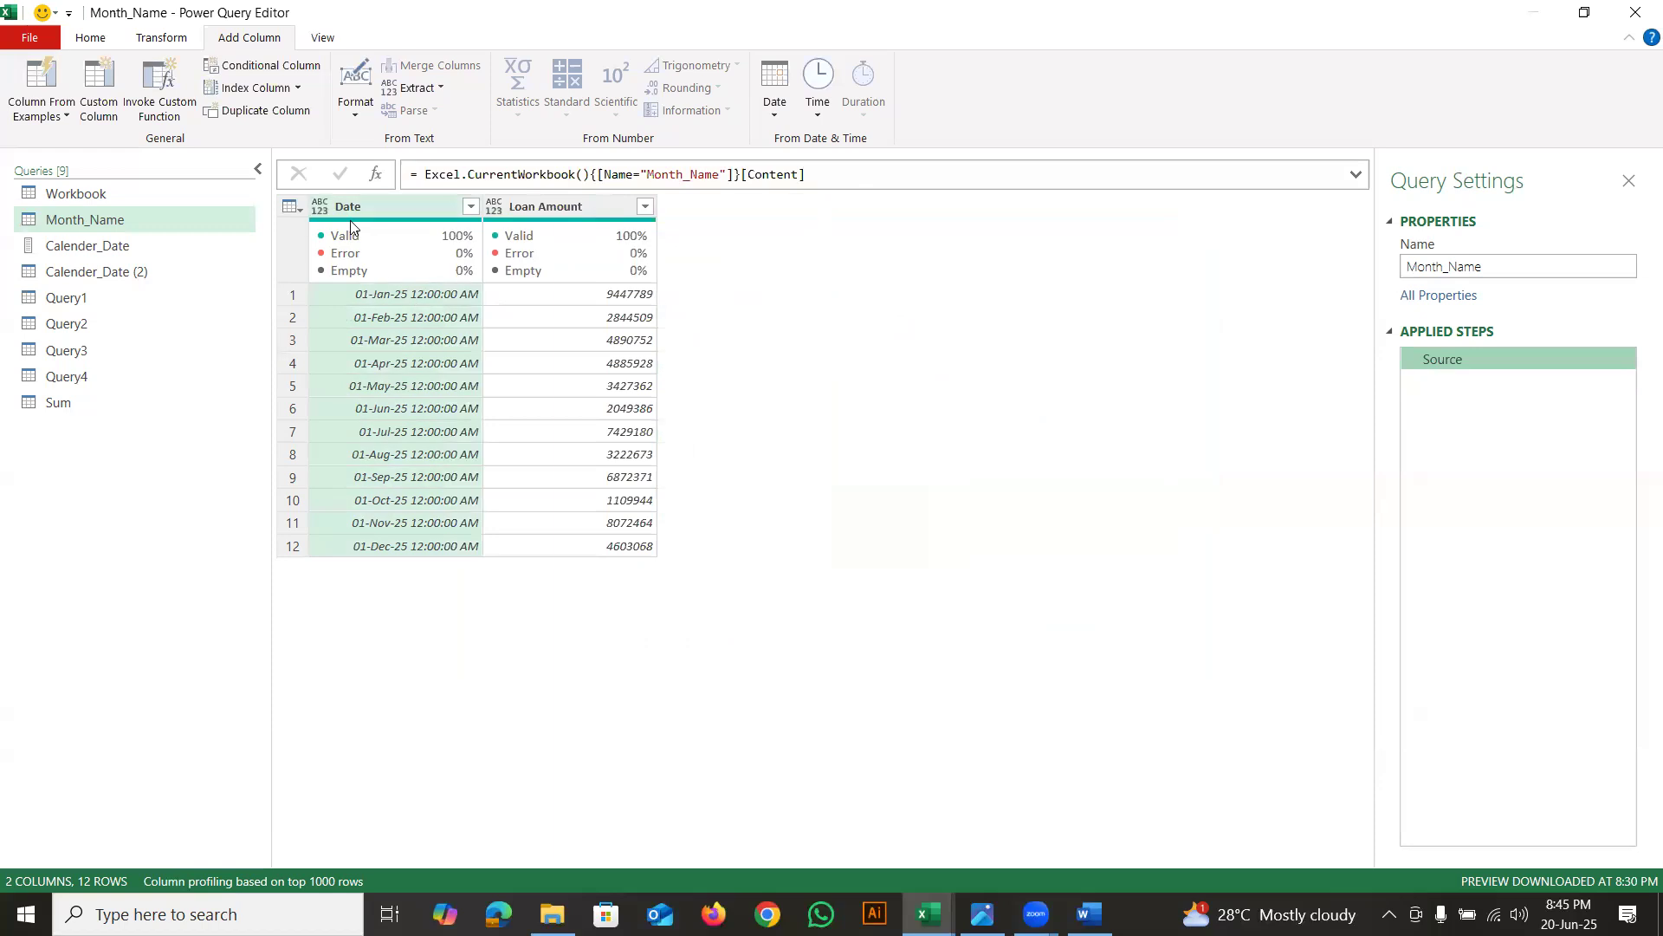
left_click(324, 206)
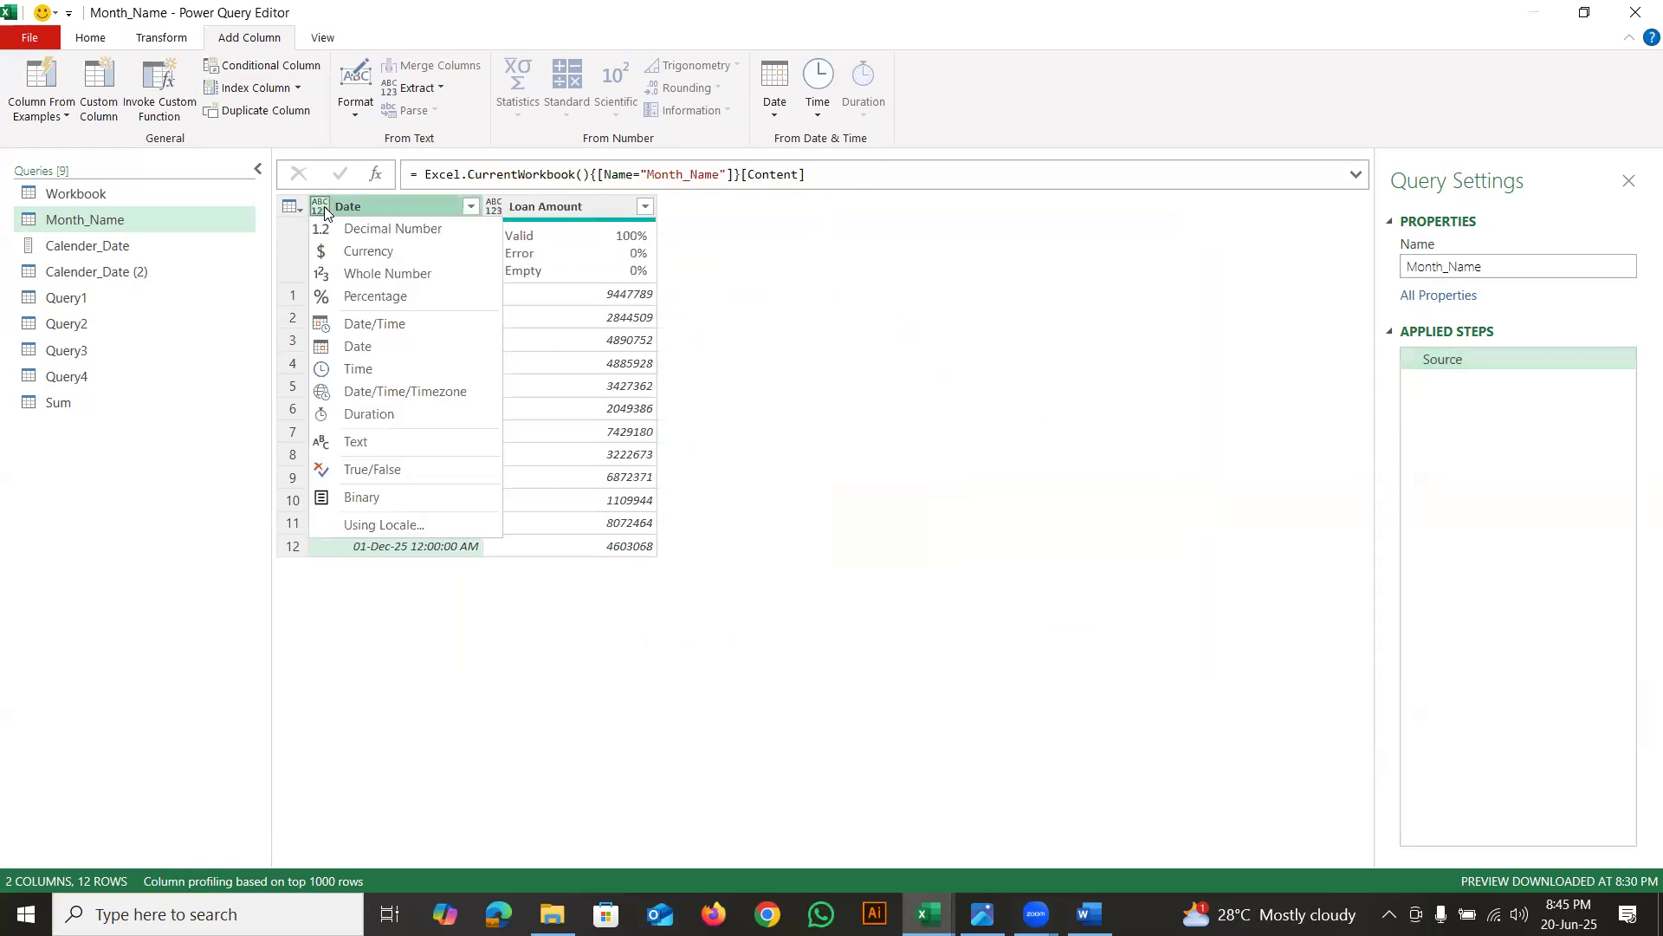
left_click(362, 351)
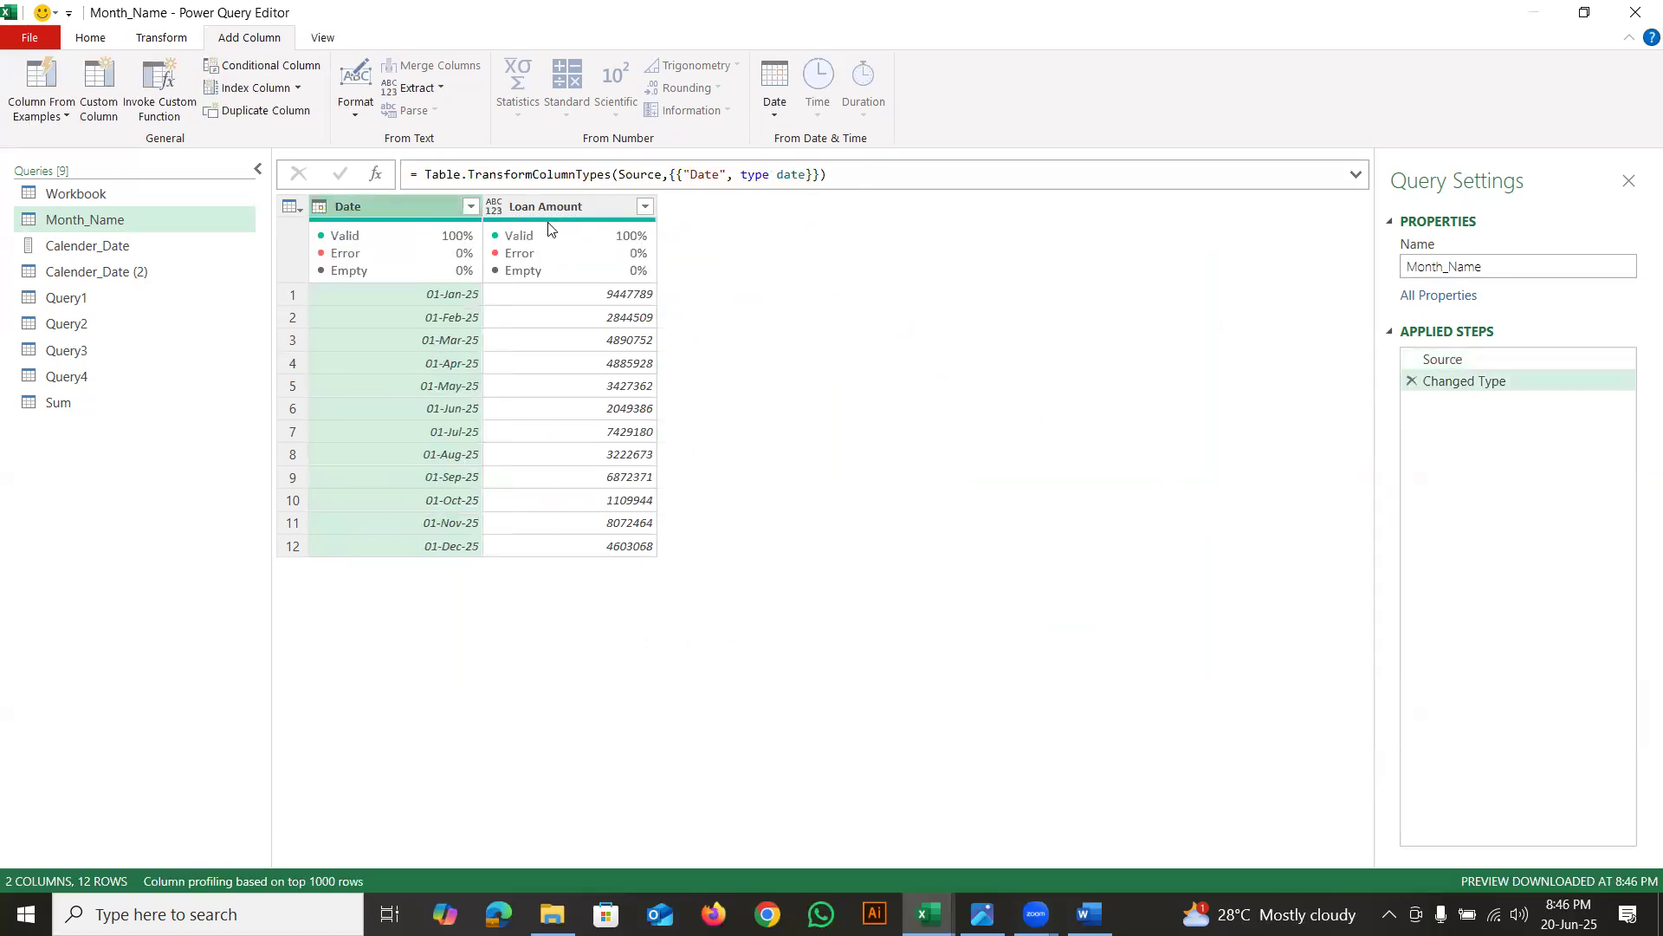
Add a custom column with the formula Text.From([Date],"MMM") and inspect the details of its first value
left_click(90, 95)
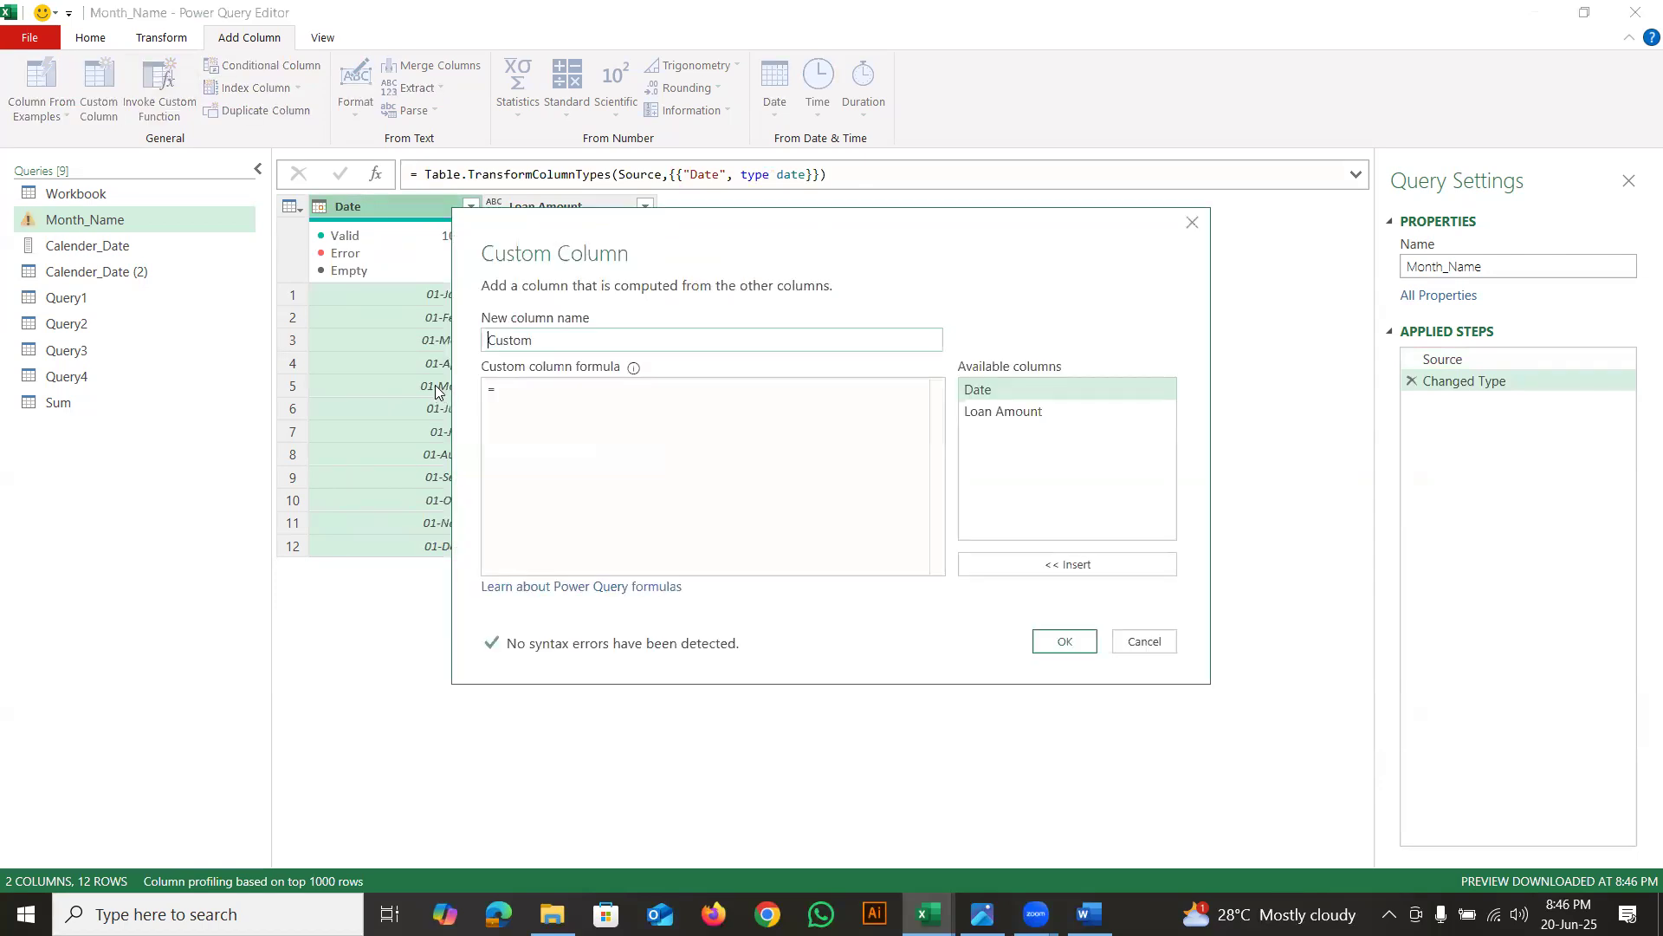
type("T")
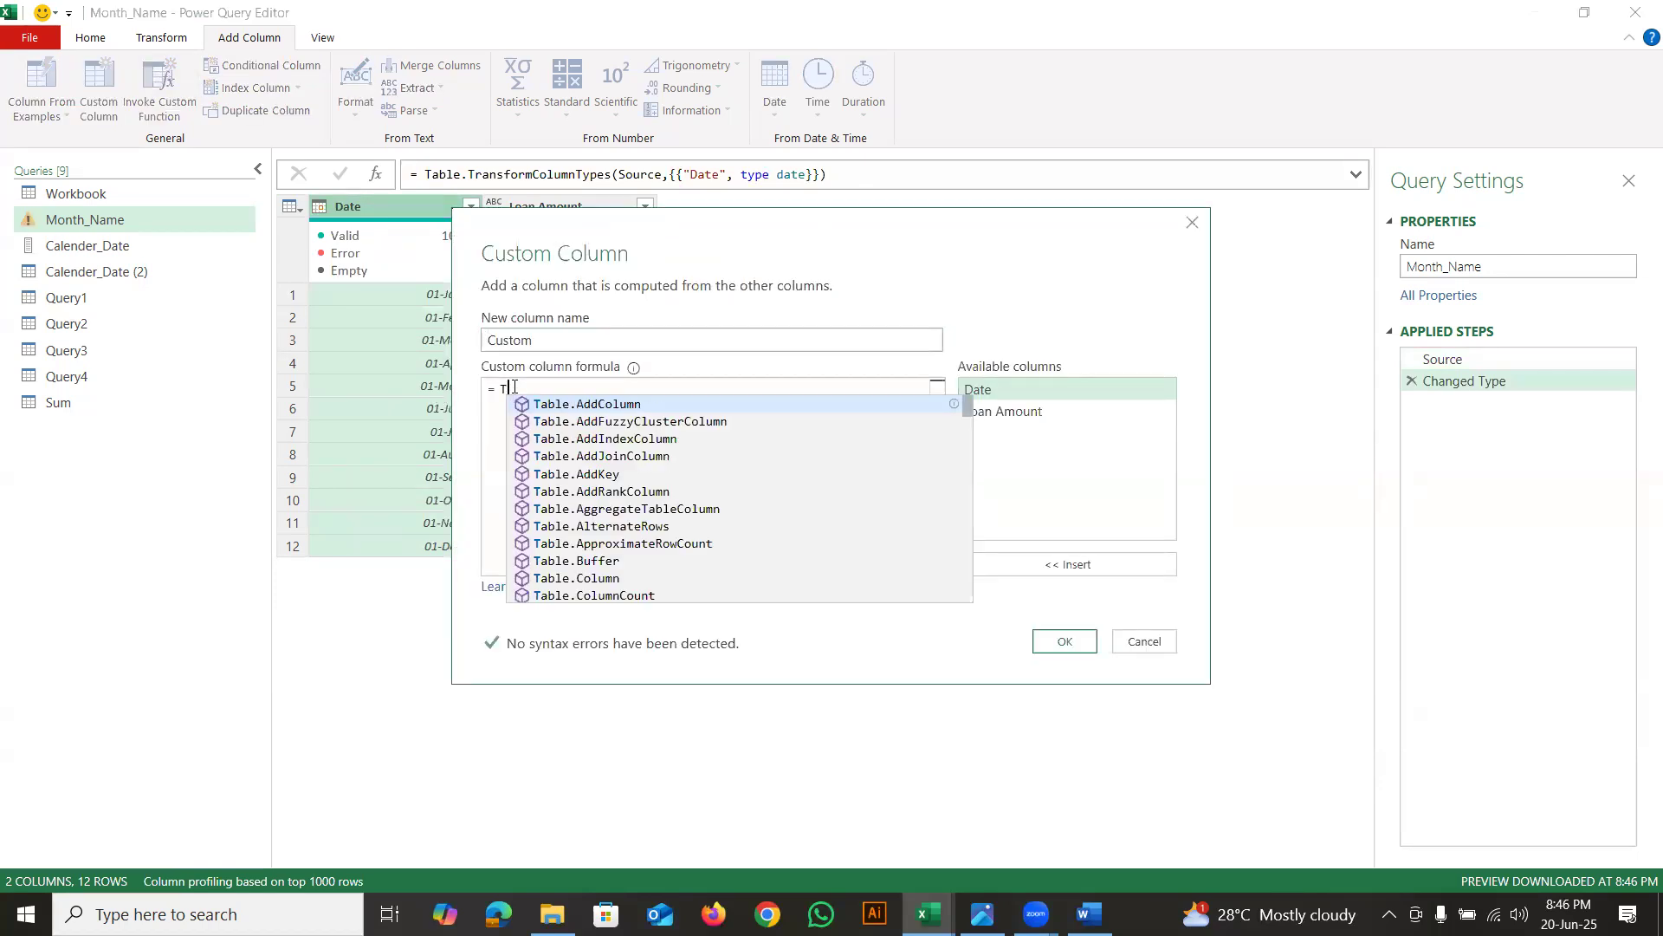
type("ext.From(")
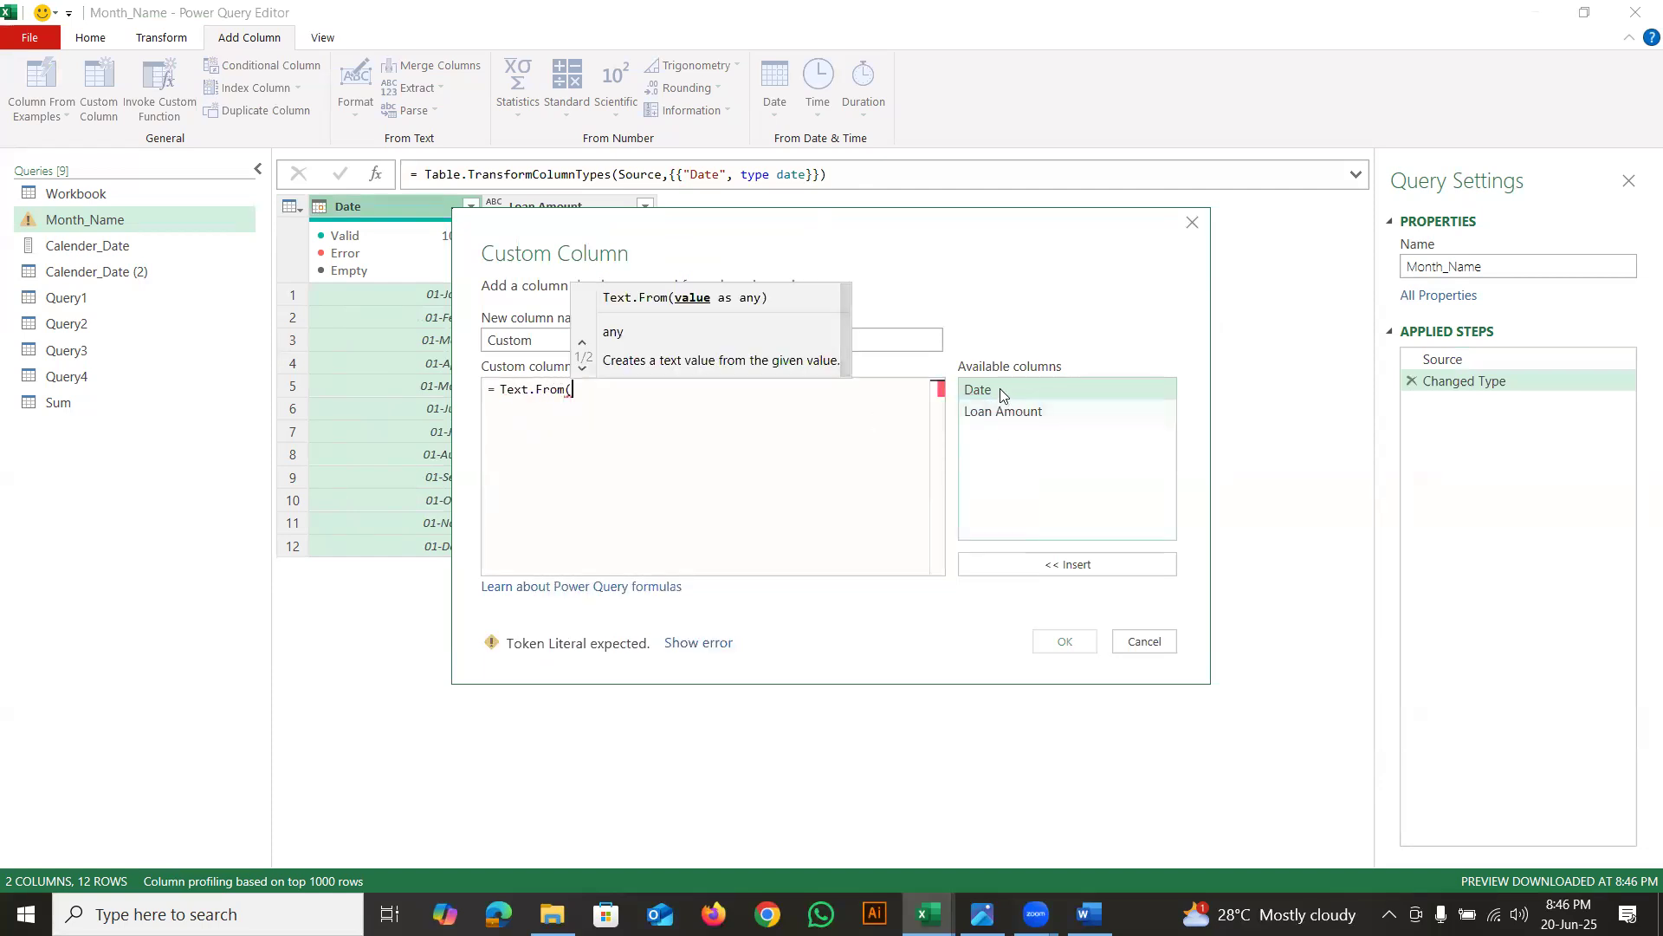
double_click(999, 390)
type(",\"MMM\"")
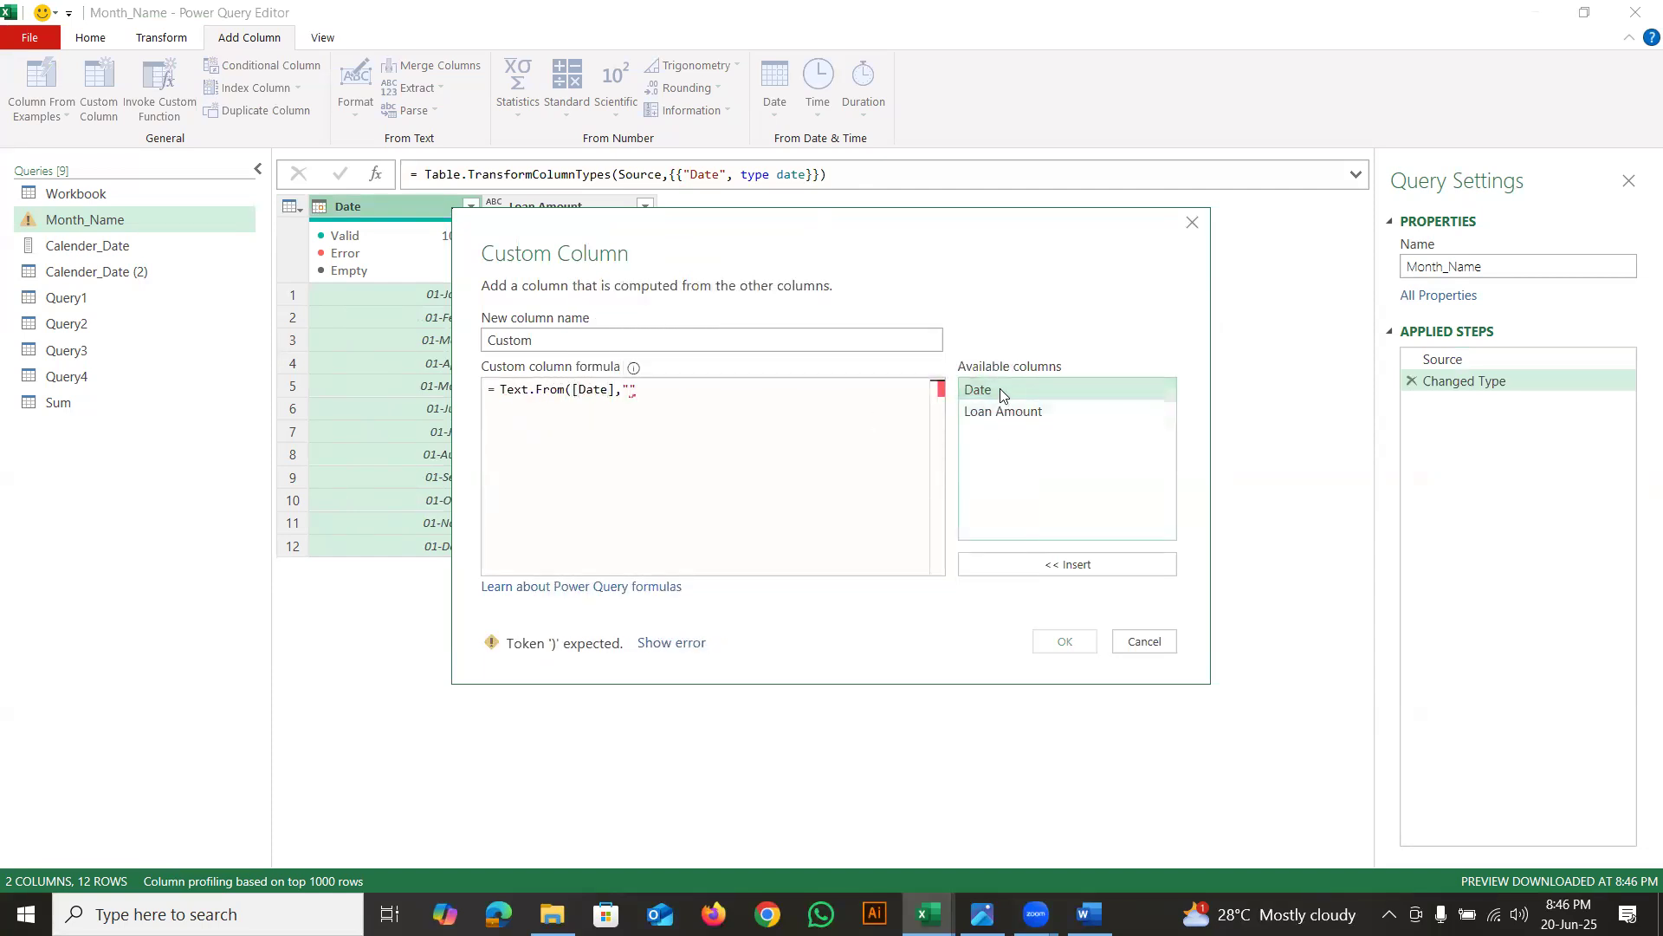
type(")")
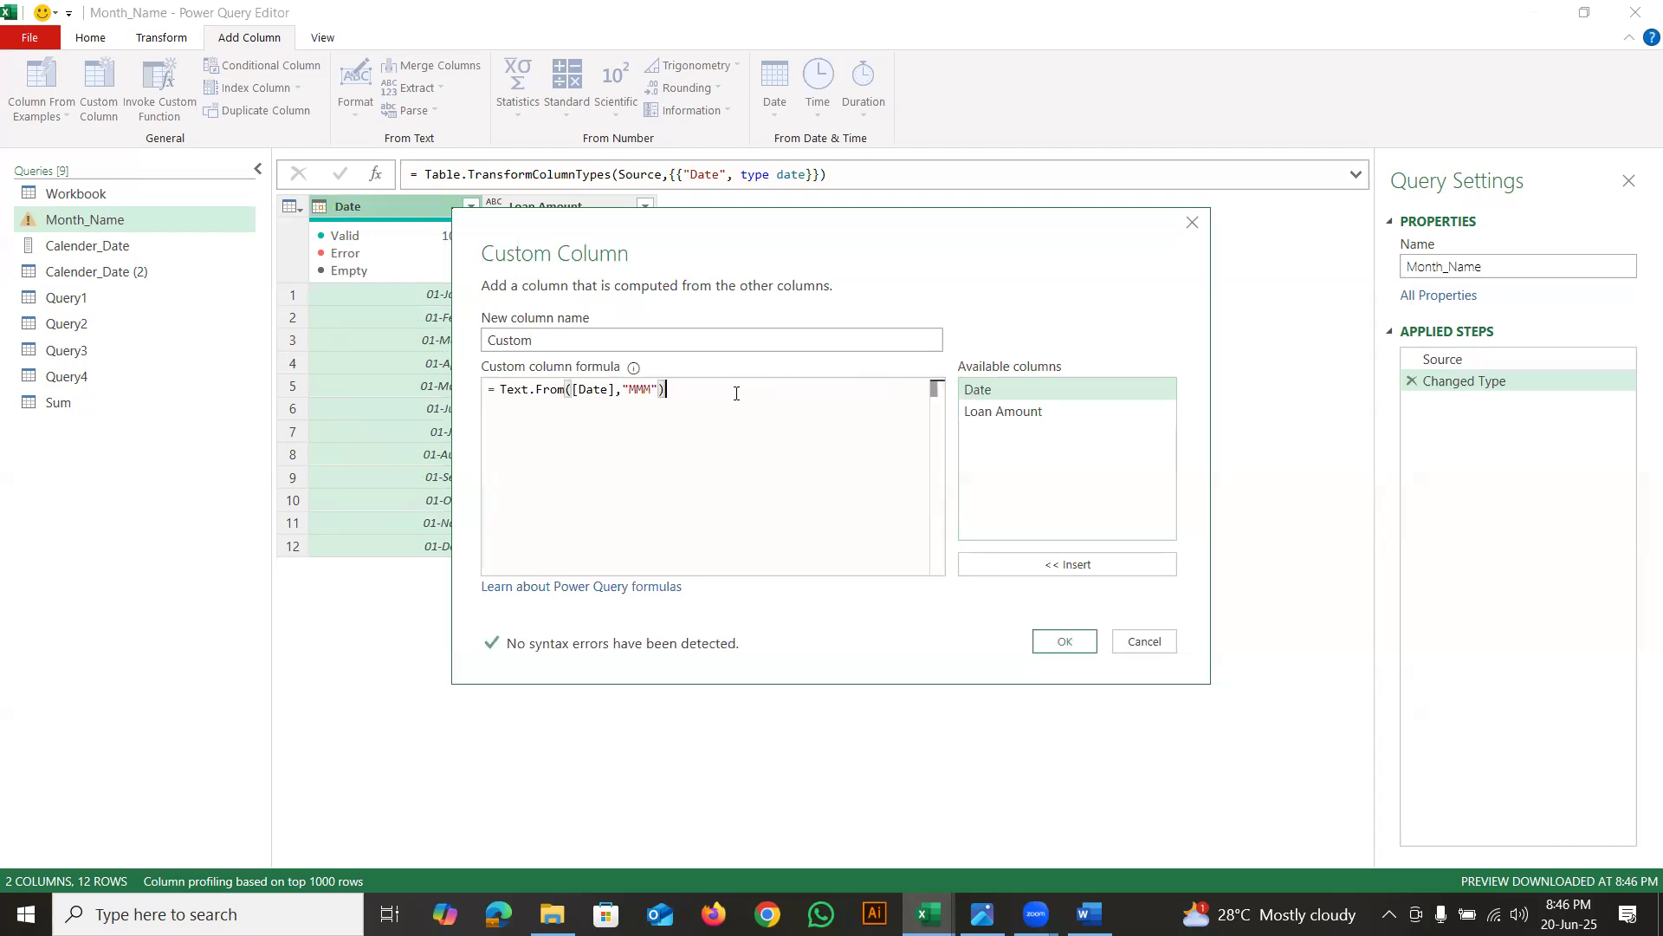
left_click(1062, 640)
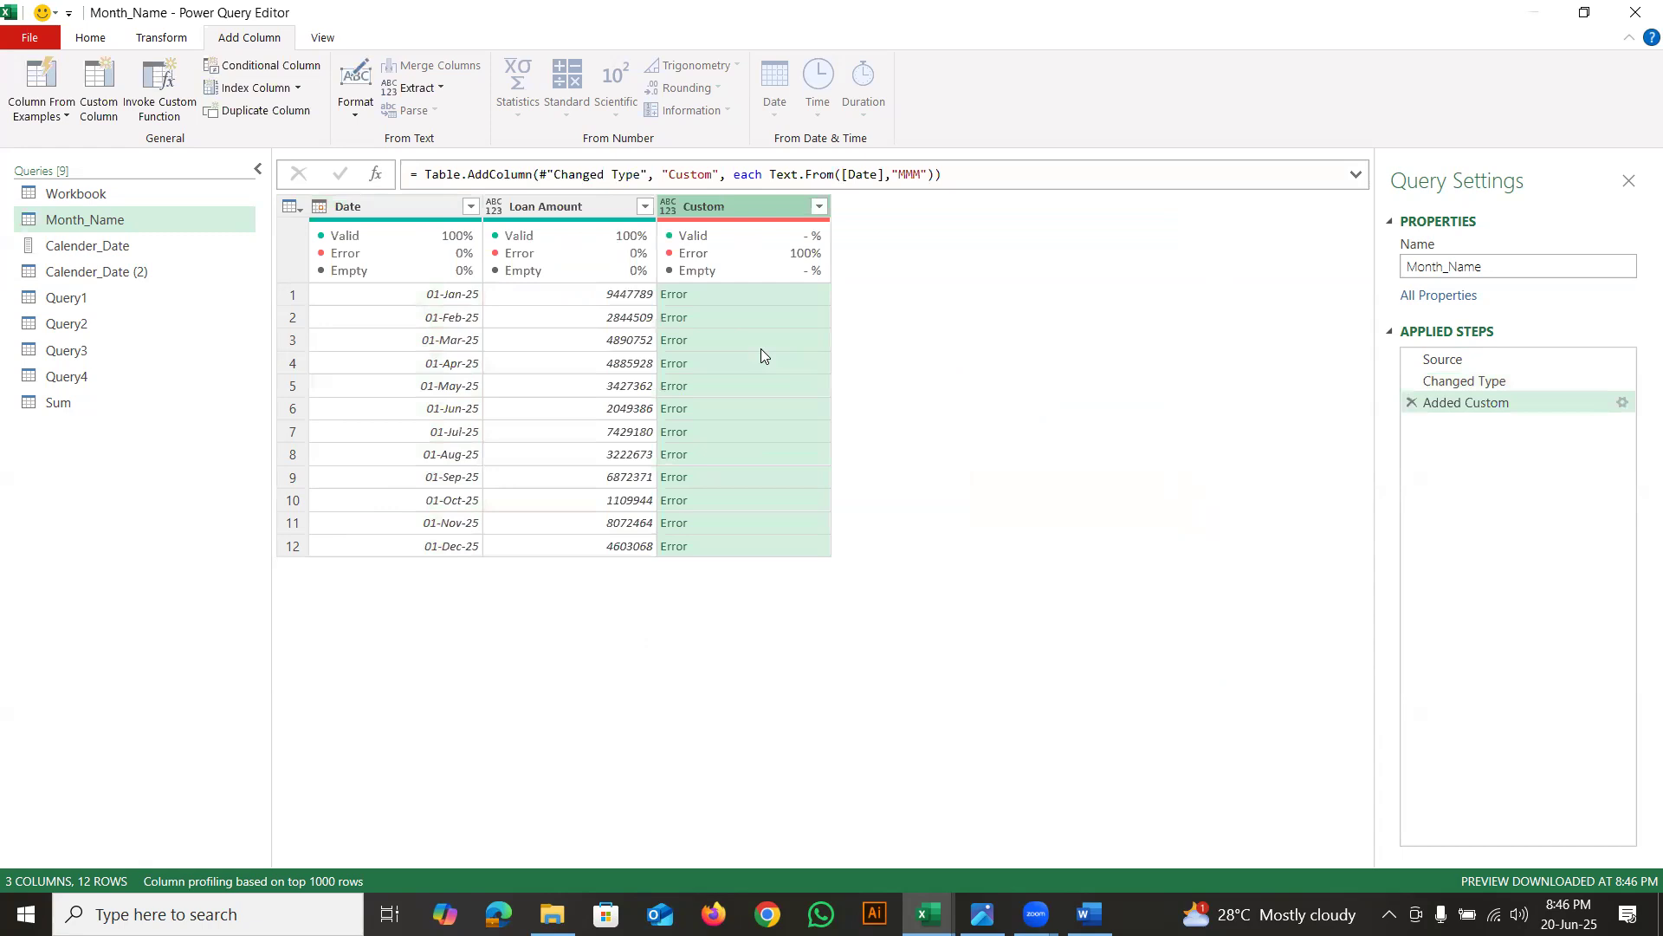
left_click(729, 299)
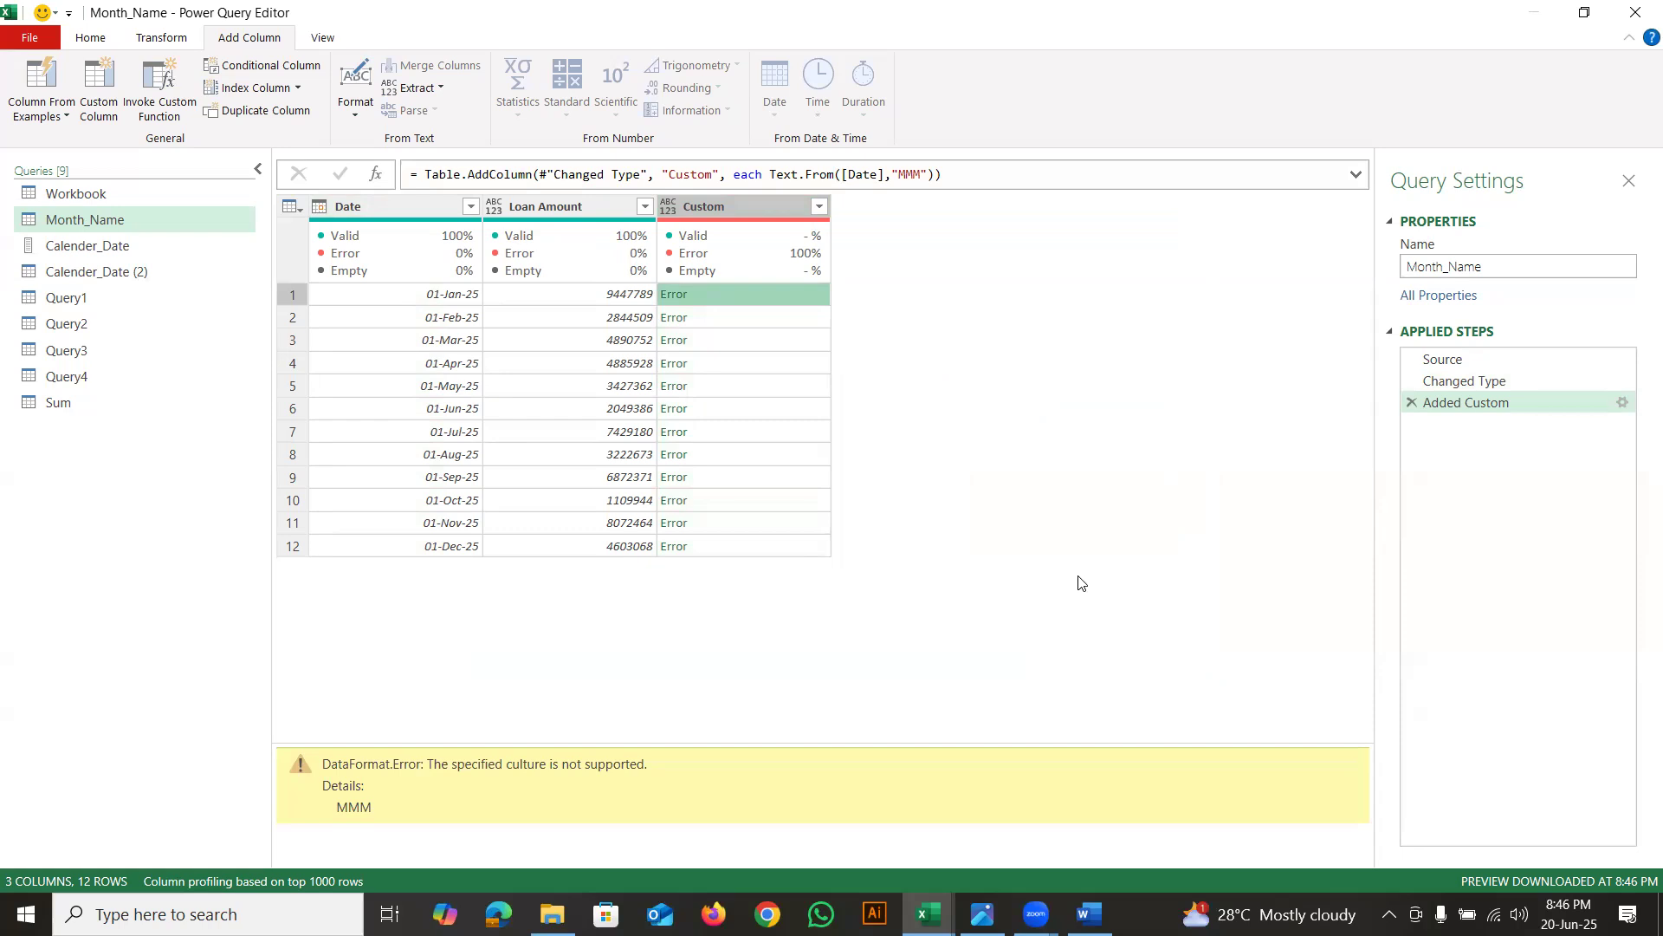
left_click(1622, 402)
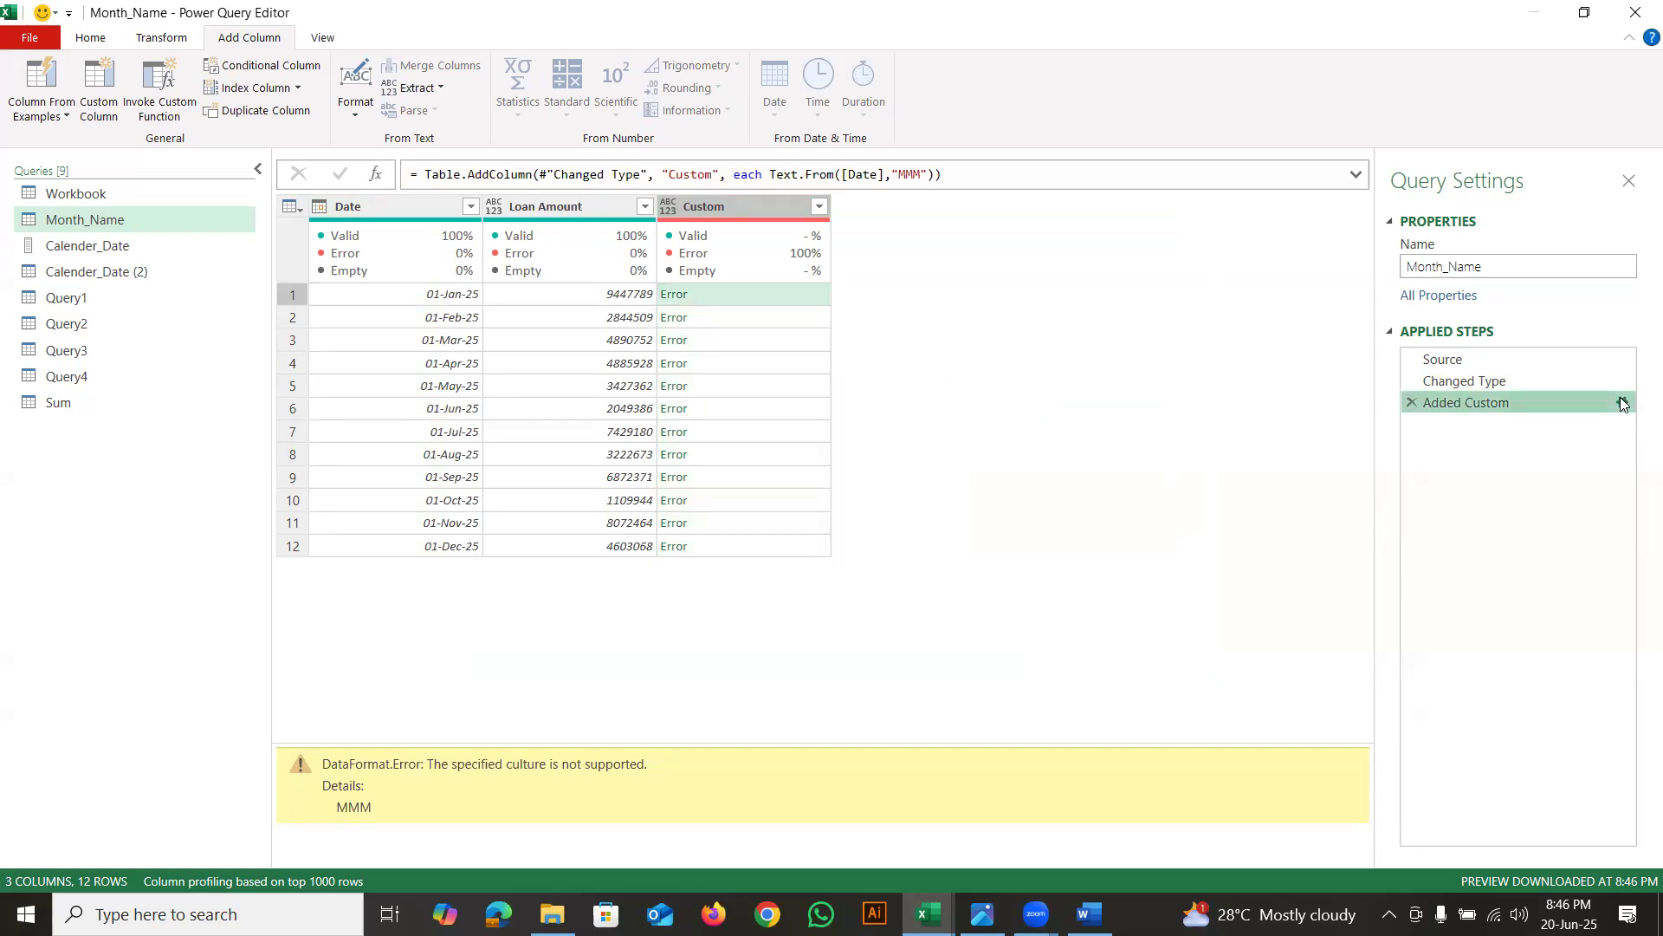
left_click(654, 387)
key("BackSpace")
key("BackSpace")
key("BackSpace")
type("mmm")
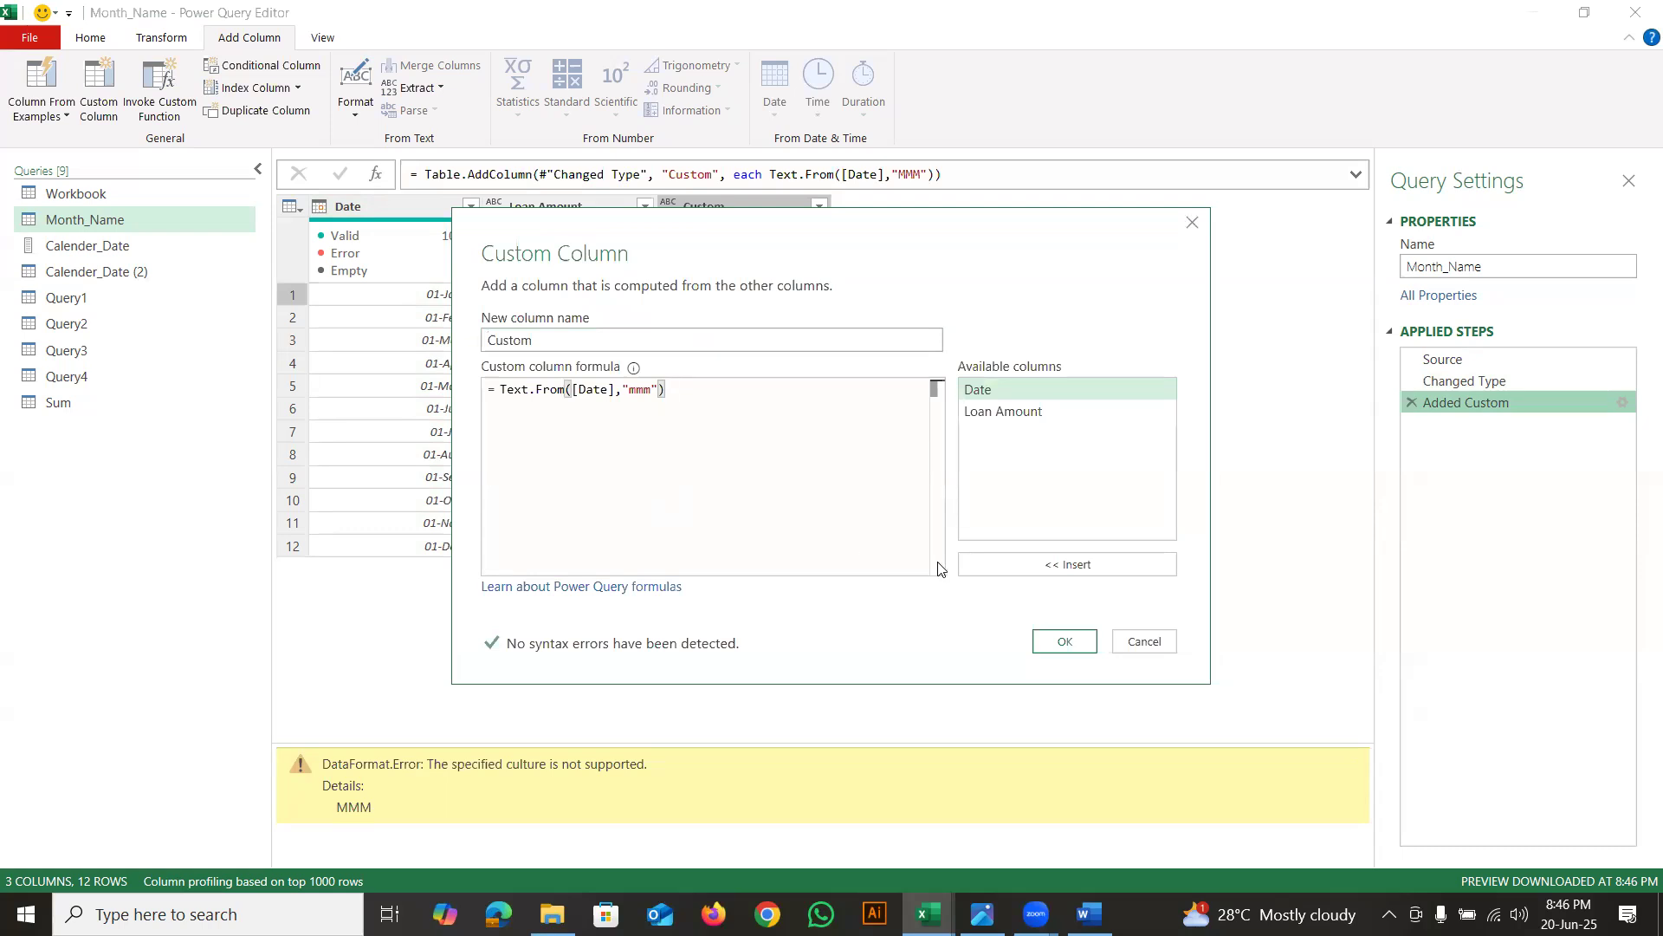
left_click(1144, 641)
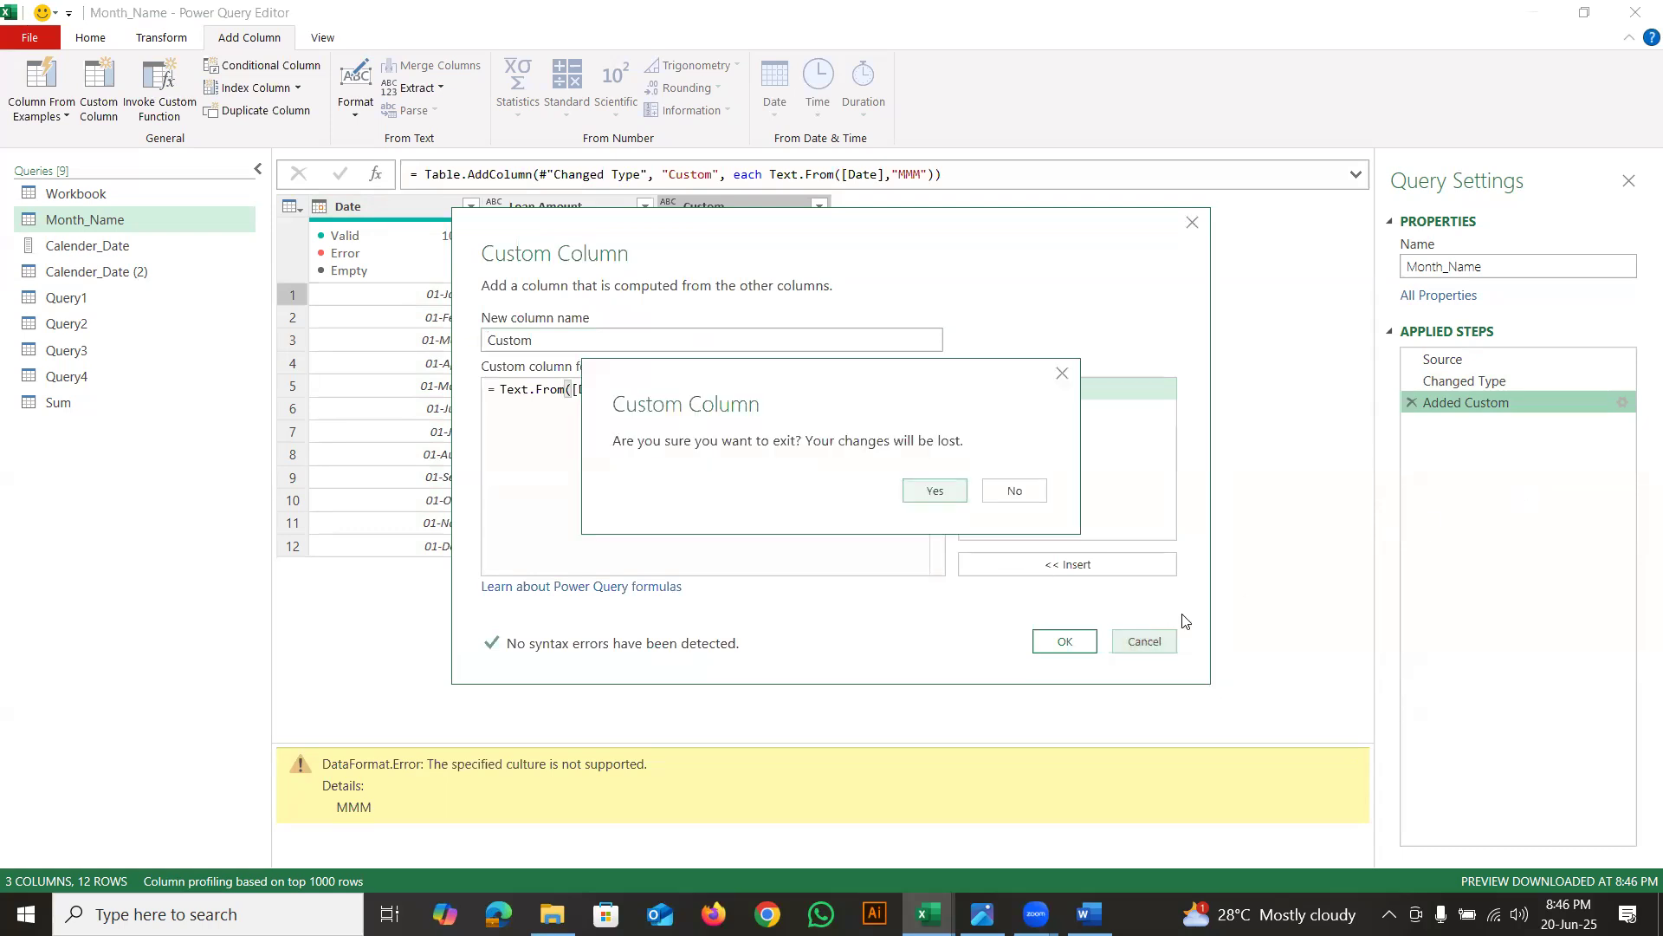
left_click(1014, 489)
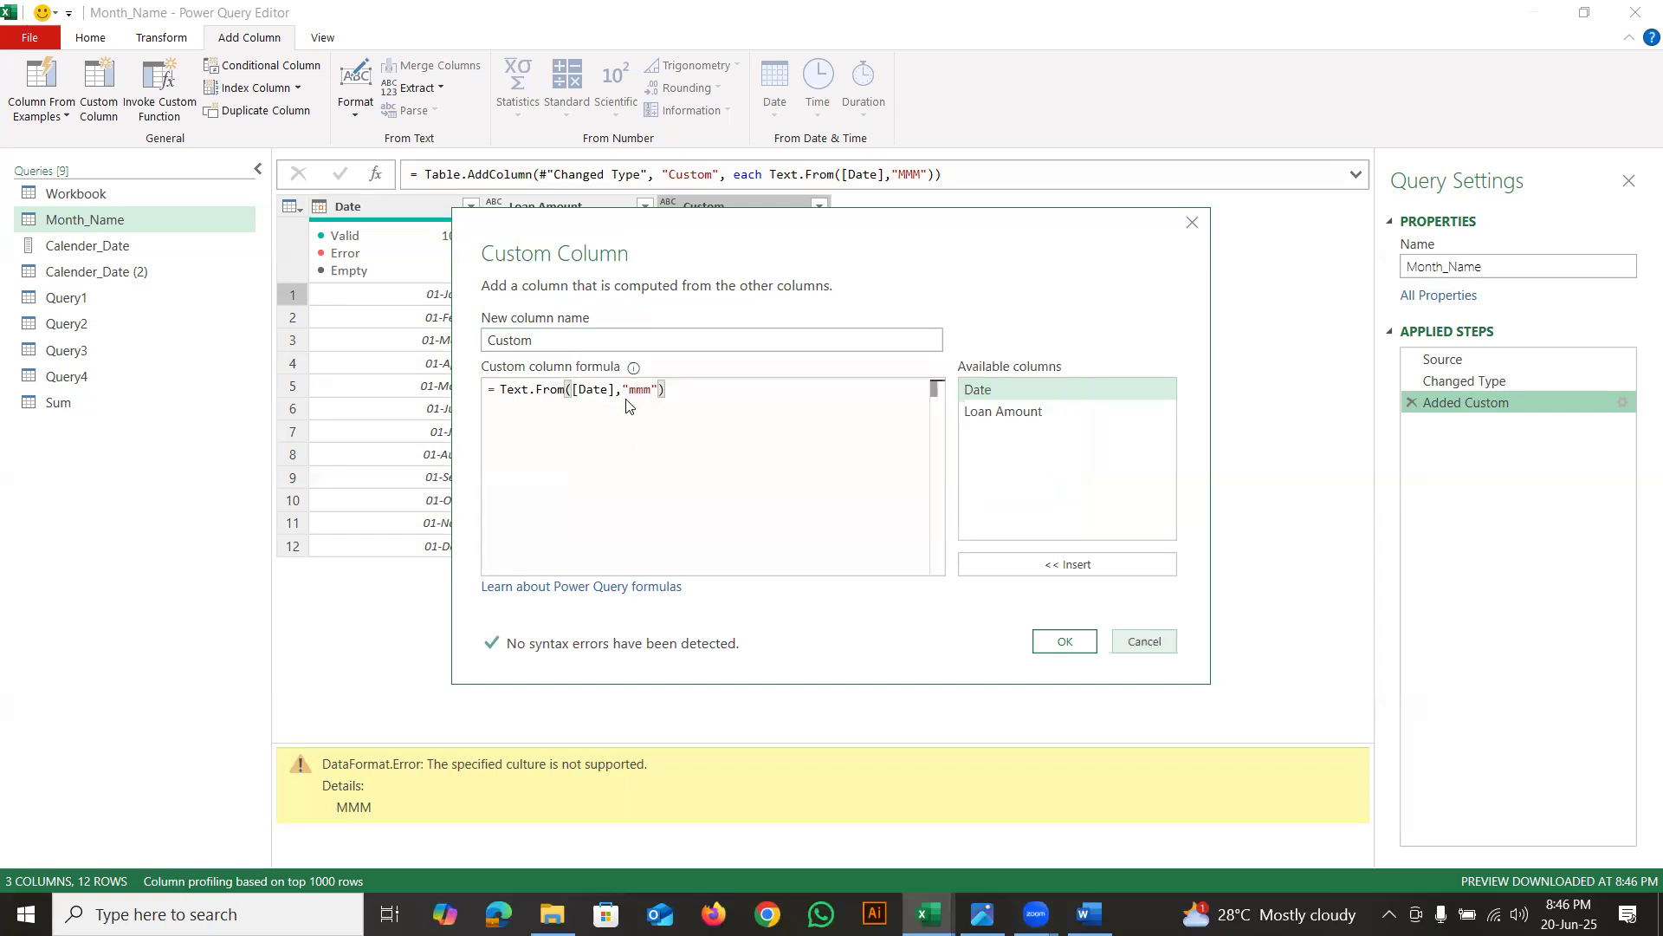
left_click(1160, 643)
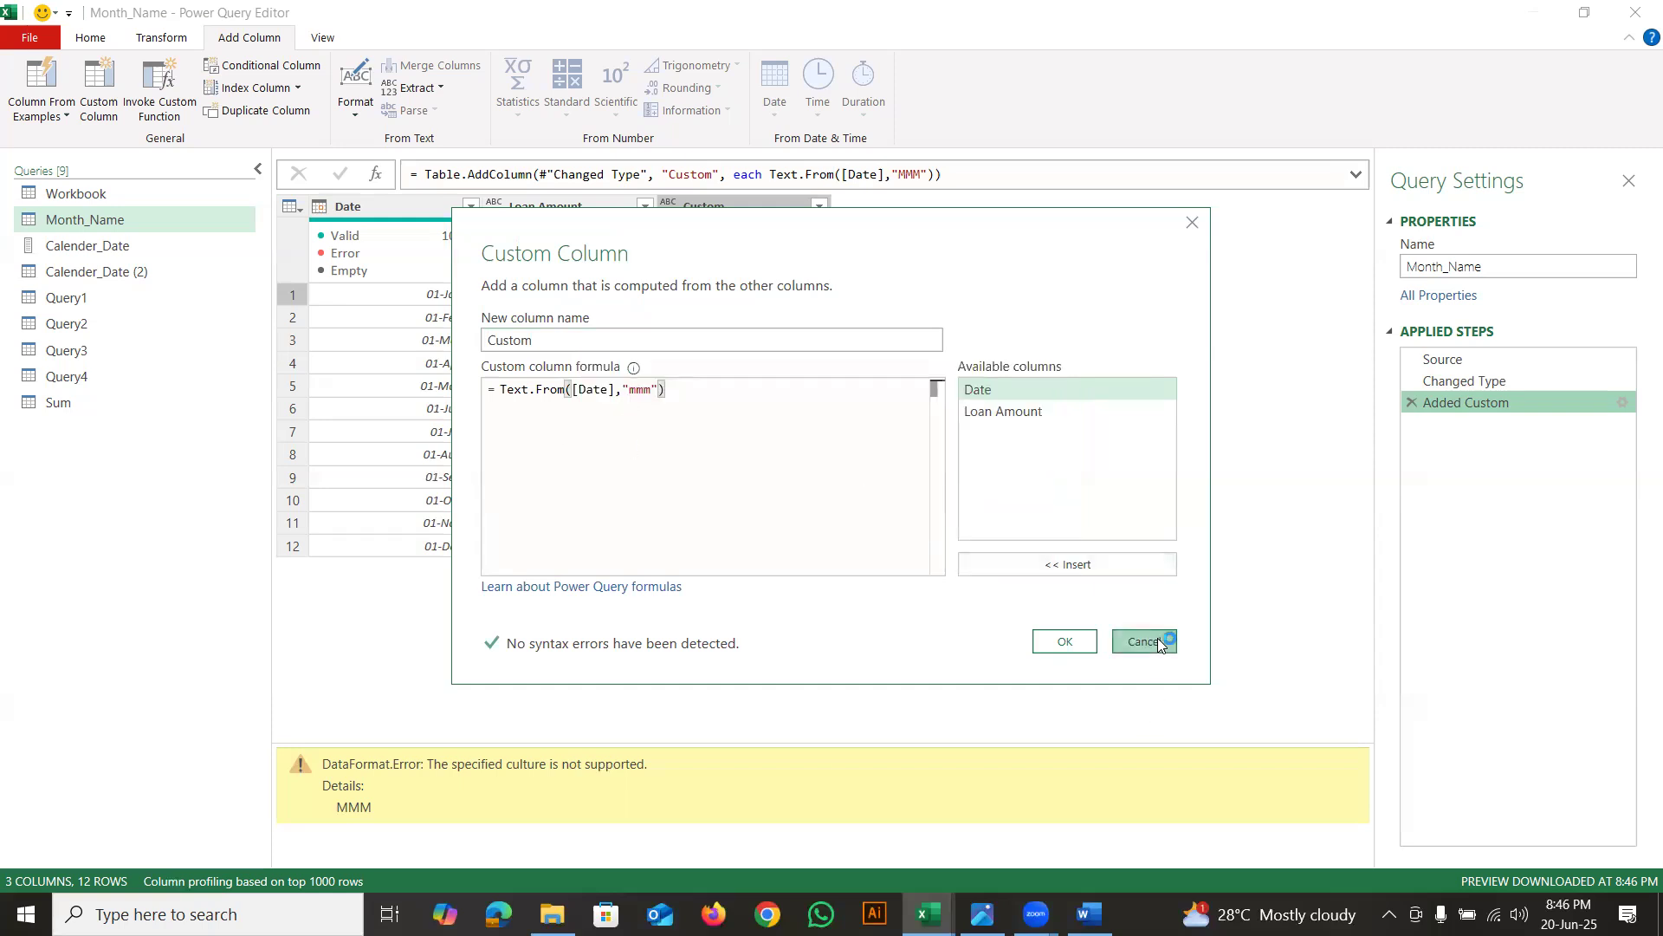
left_click(928, 483)
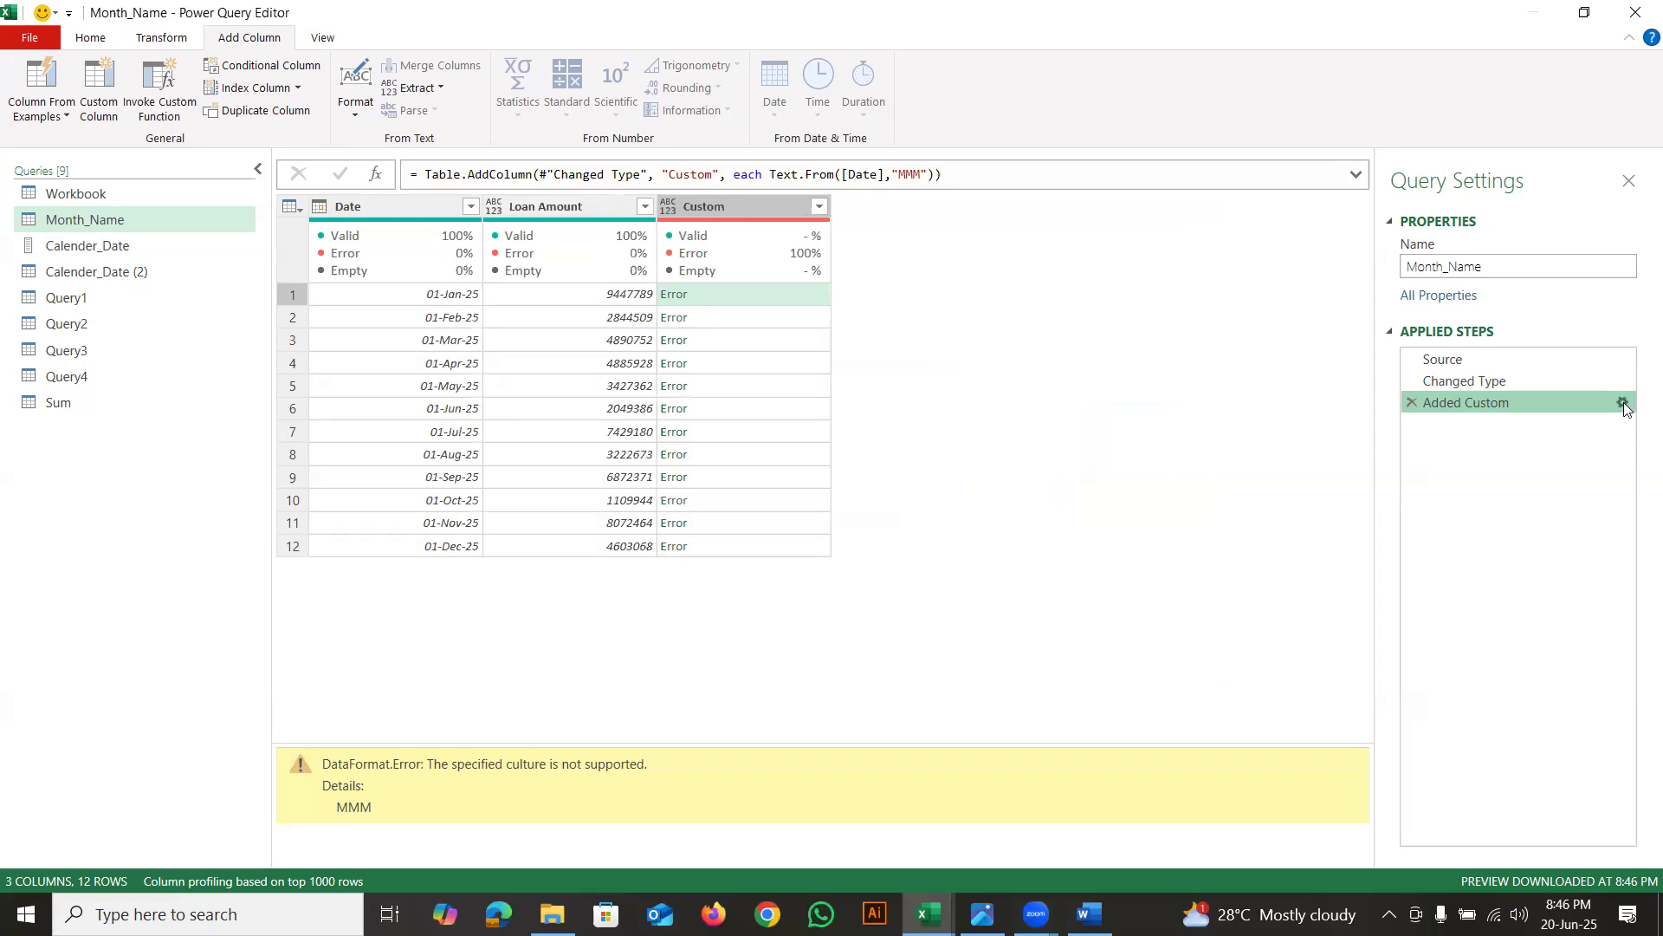
Change the Added Custom step's formula to Date.ToText([Date],"MMM")
left_click(1623, 404)
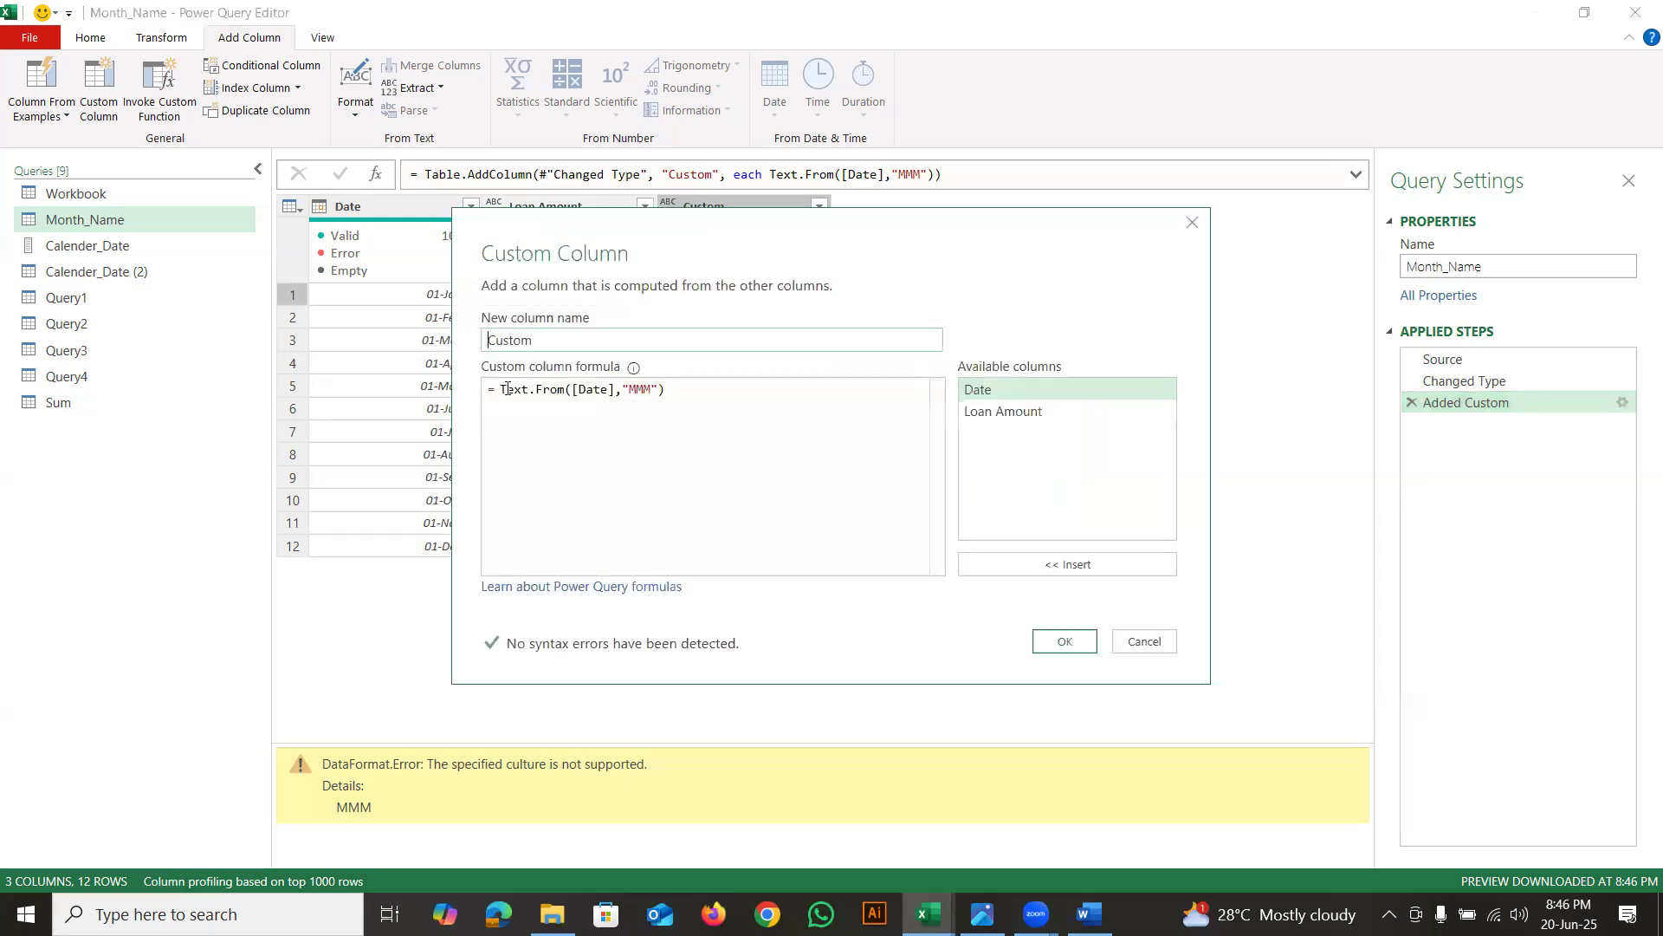
left_click(501, 382)
left_click(565, 390, "shift")
type("Date.ToTe")
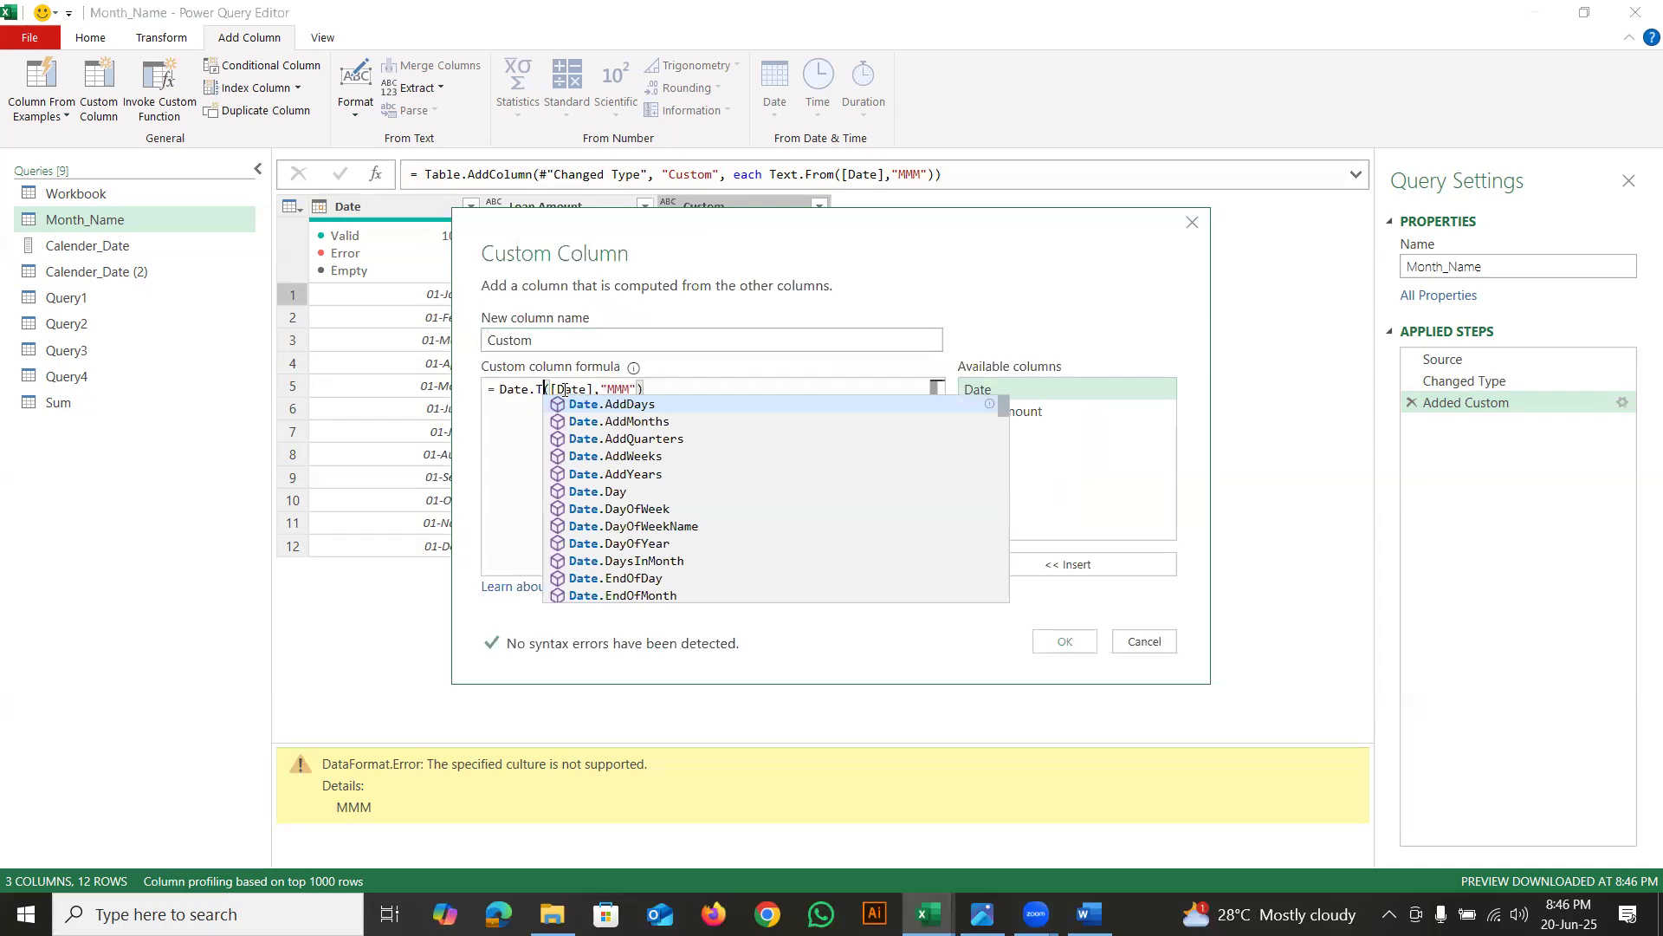
type("xt(")
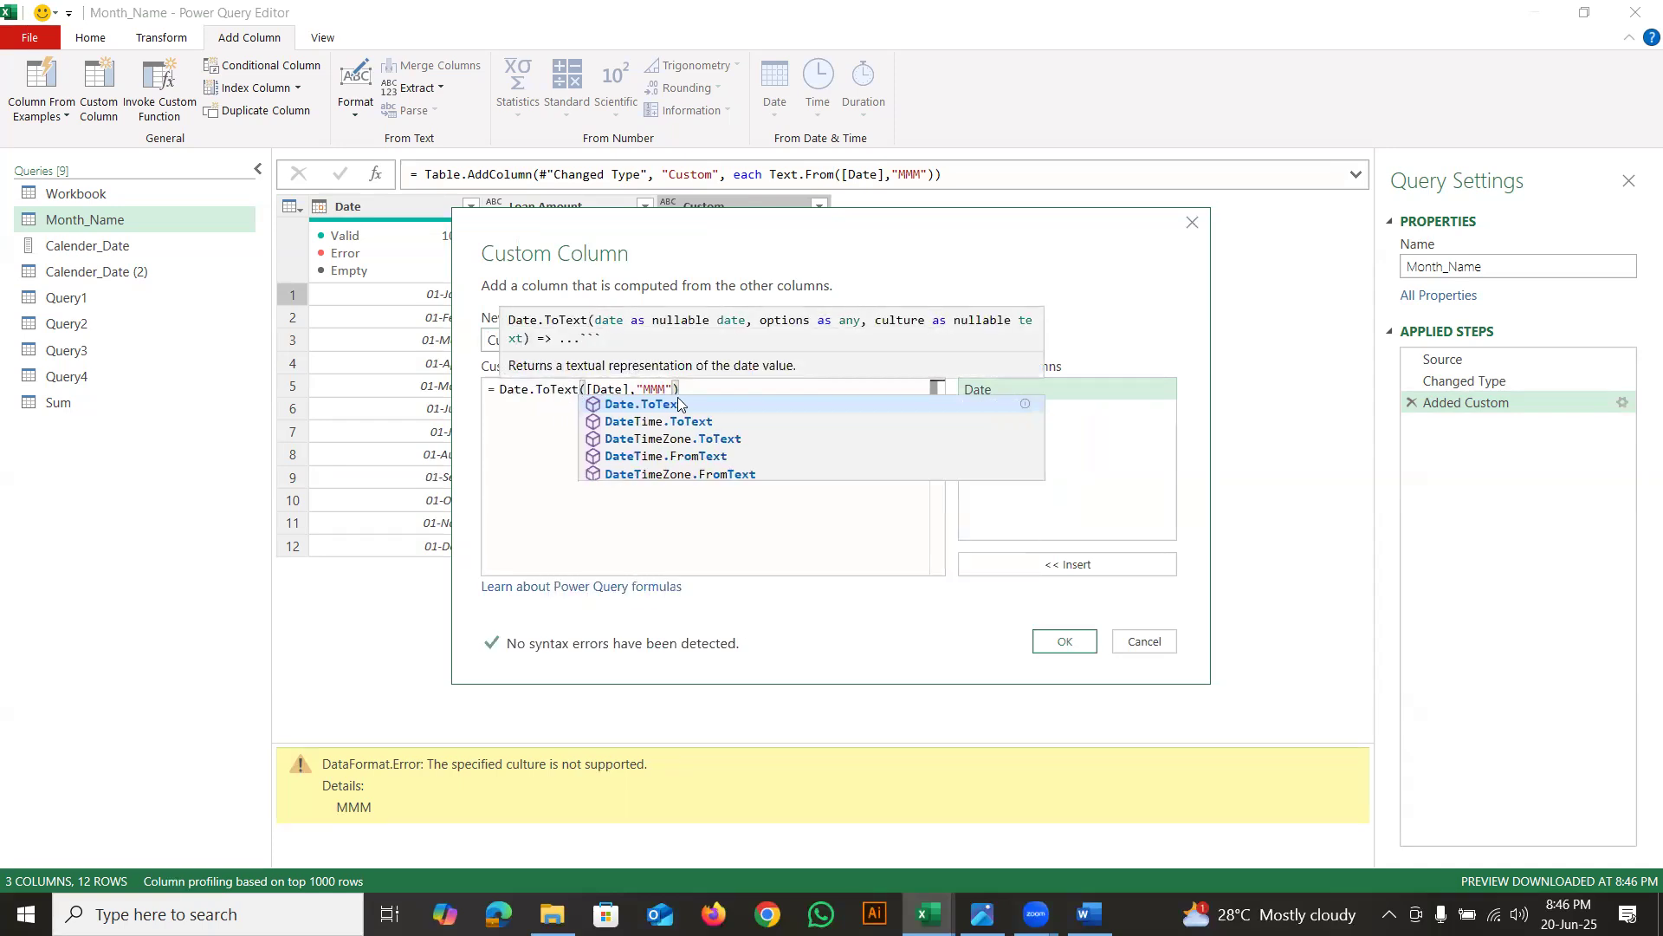
left_click(704, 390)
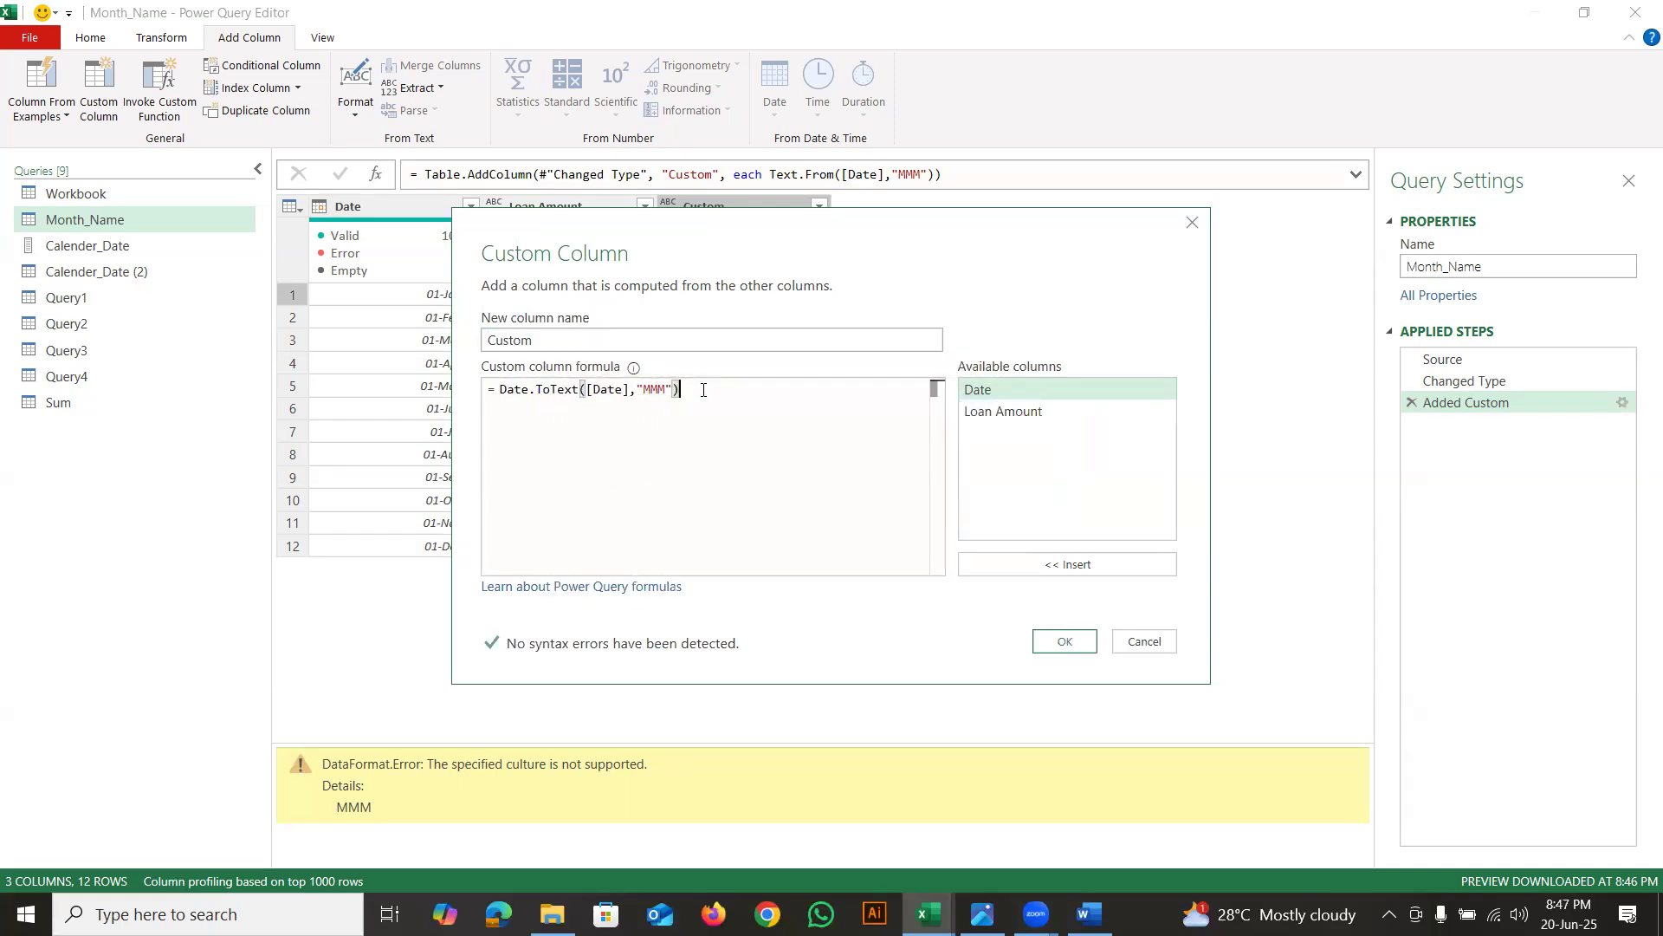
left_click(1065, 641)
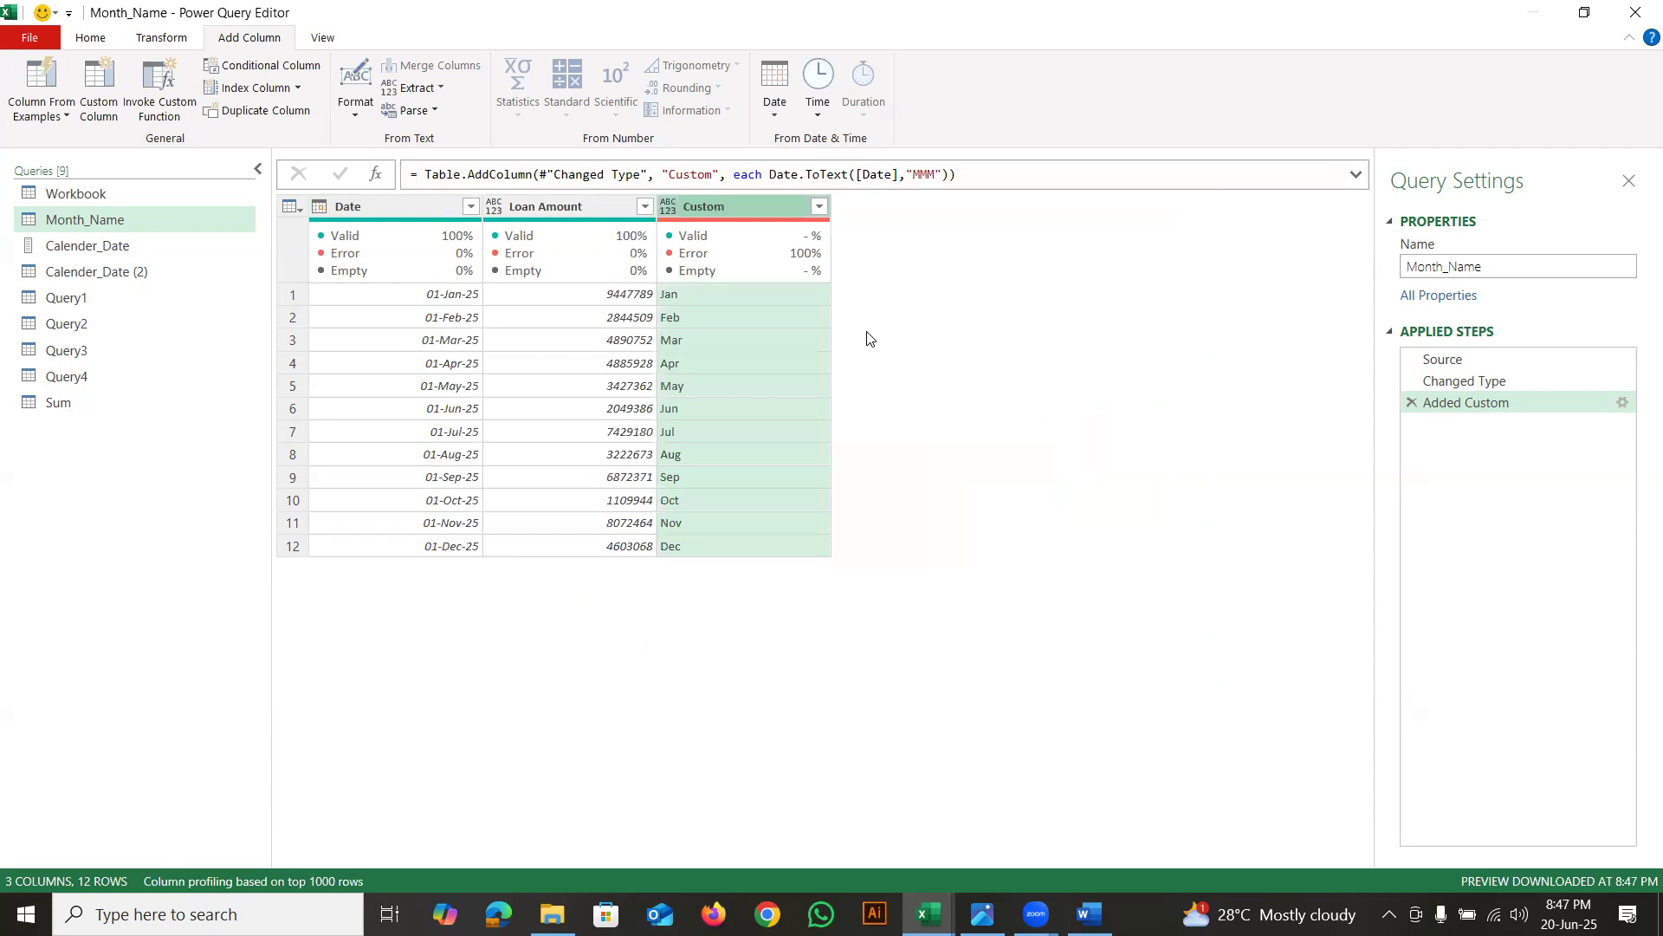
Delete the Changed Type step that precedes Added Custom in the Month_Name query
left_click(1418, 383)
left_click(1411, 381)
left_click(945, 510)
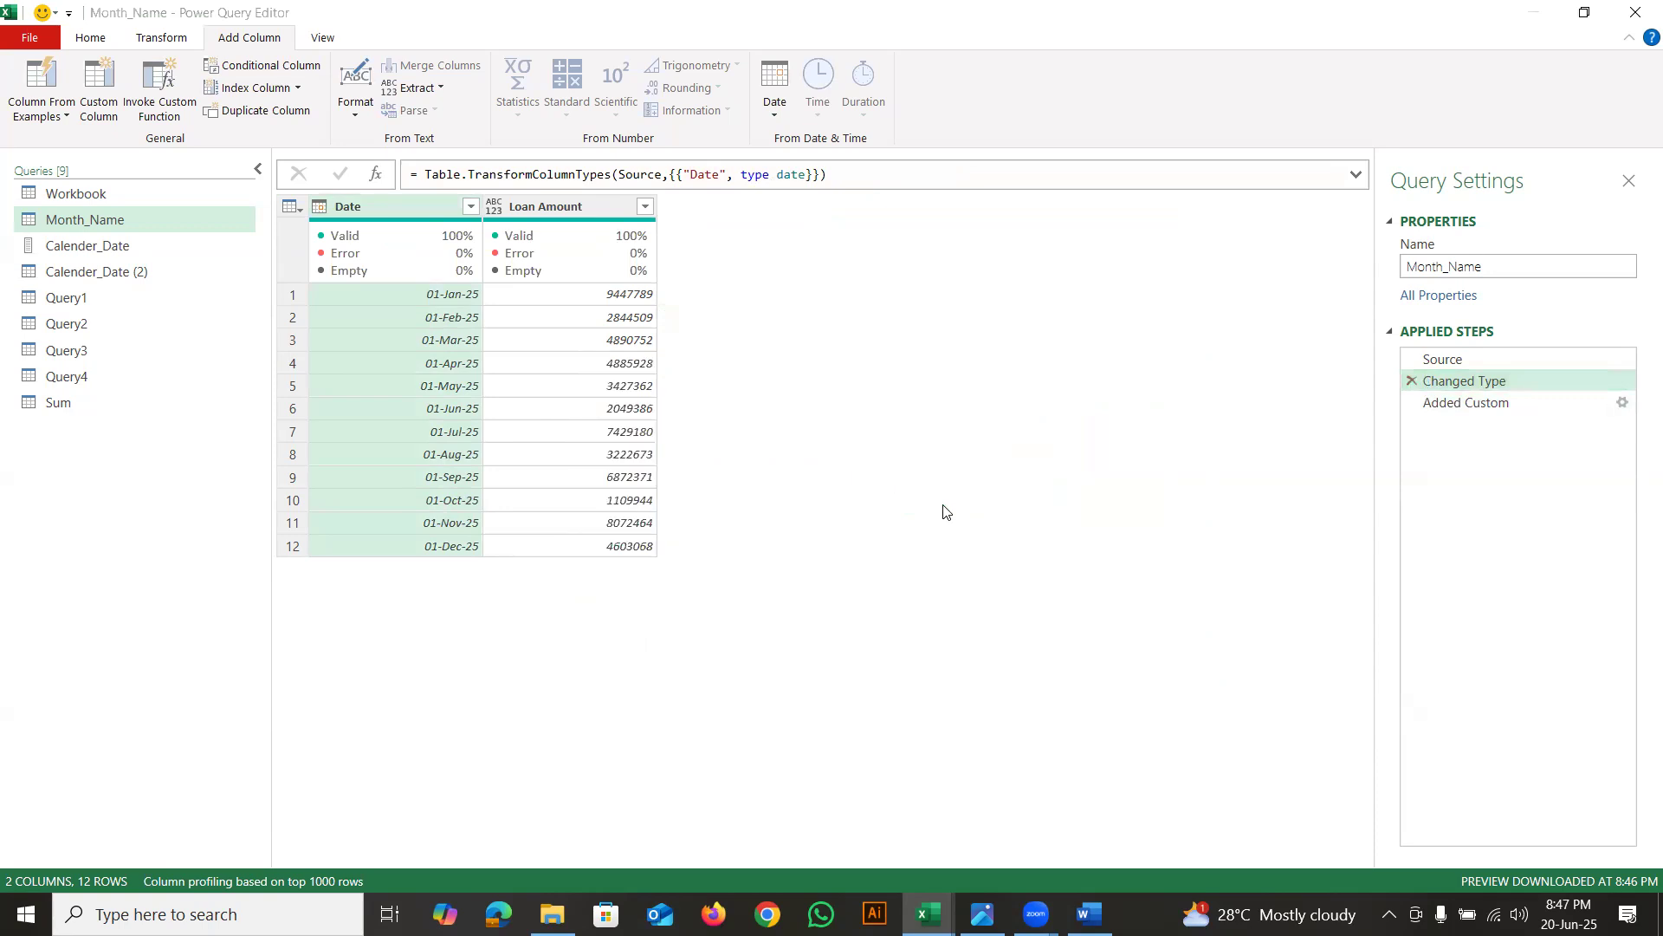
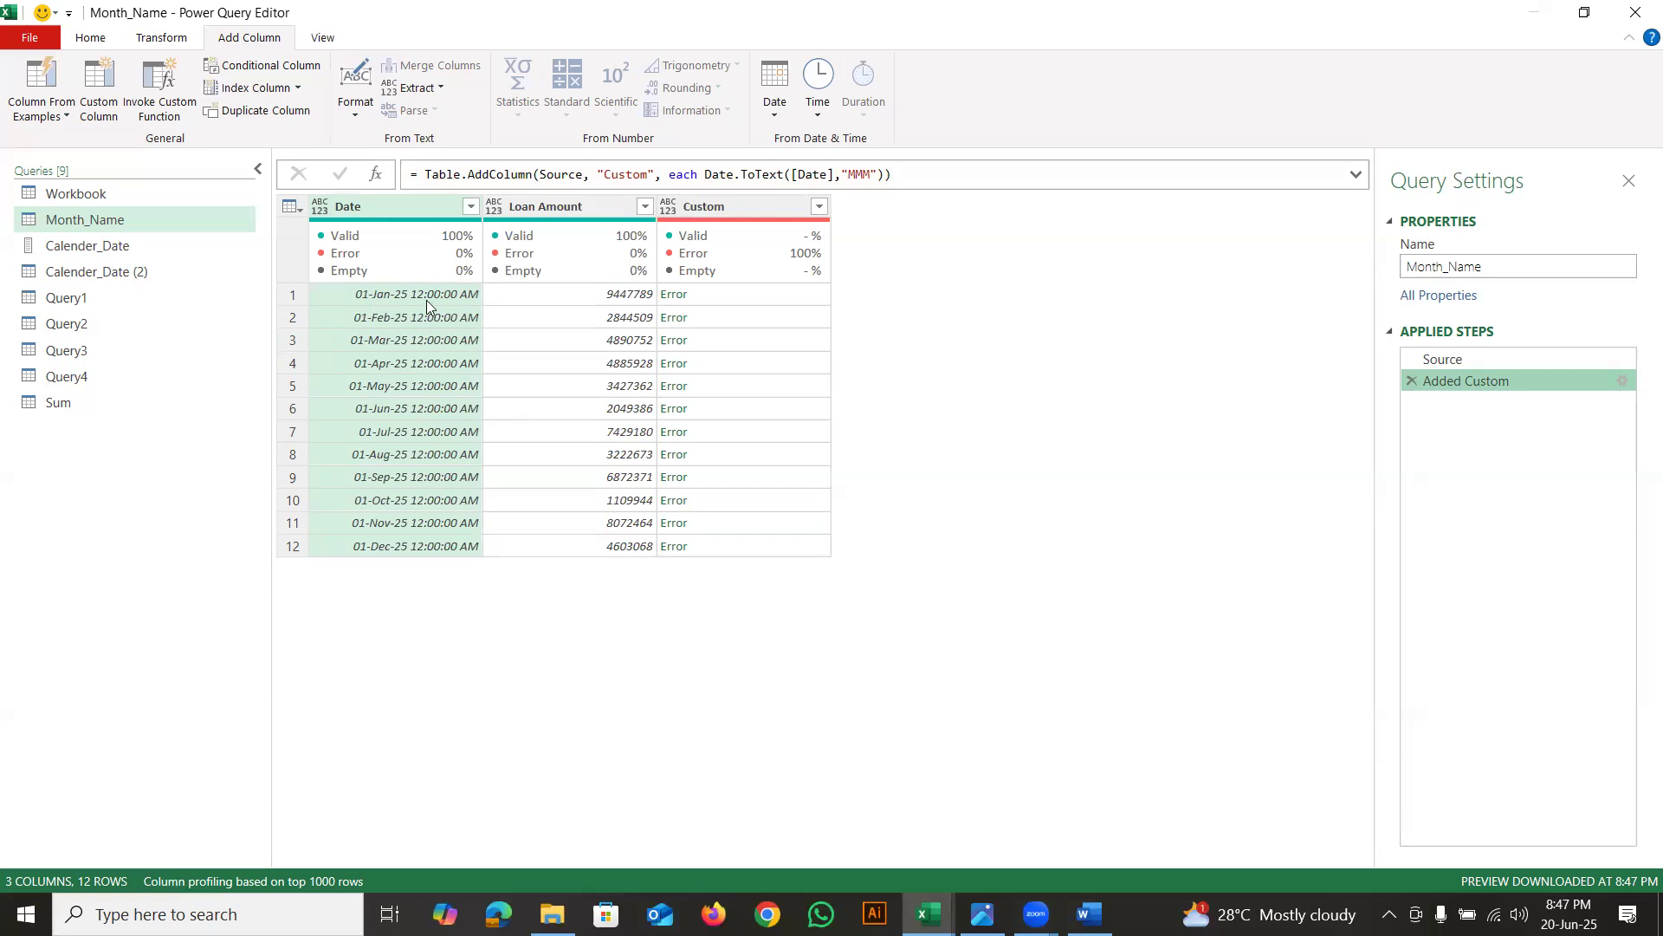
Insert a type change to Date for the Date column after the Source step, and show the Added Custom result
left_click(1452, 360)
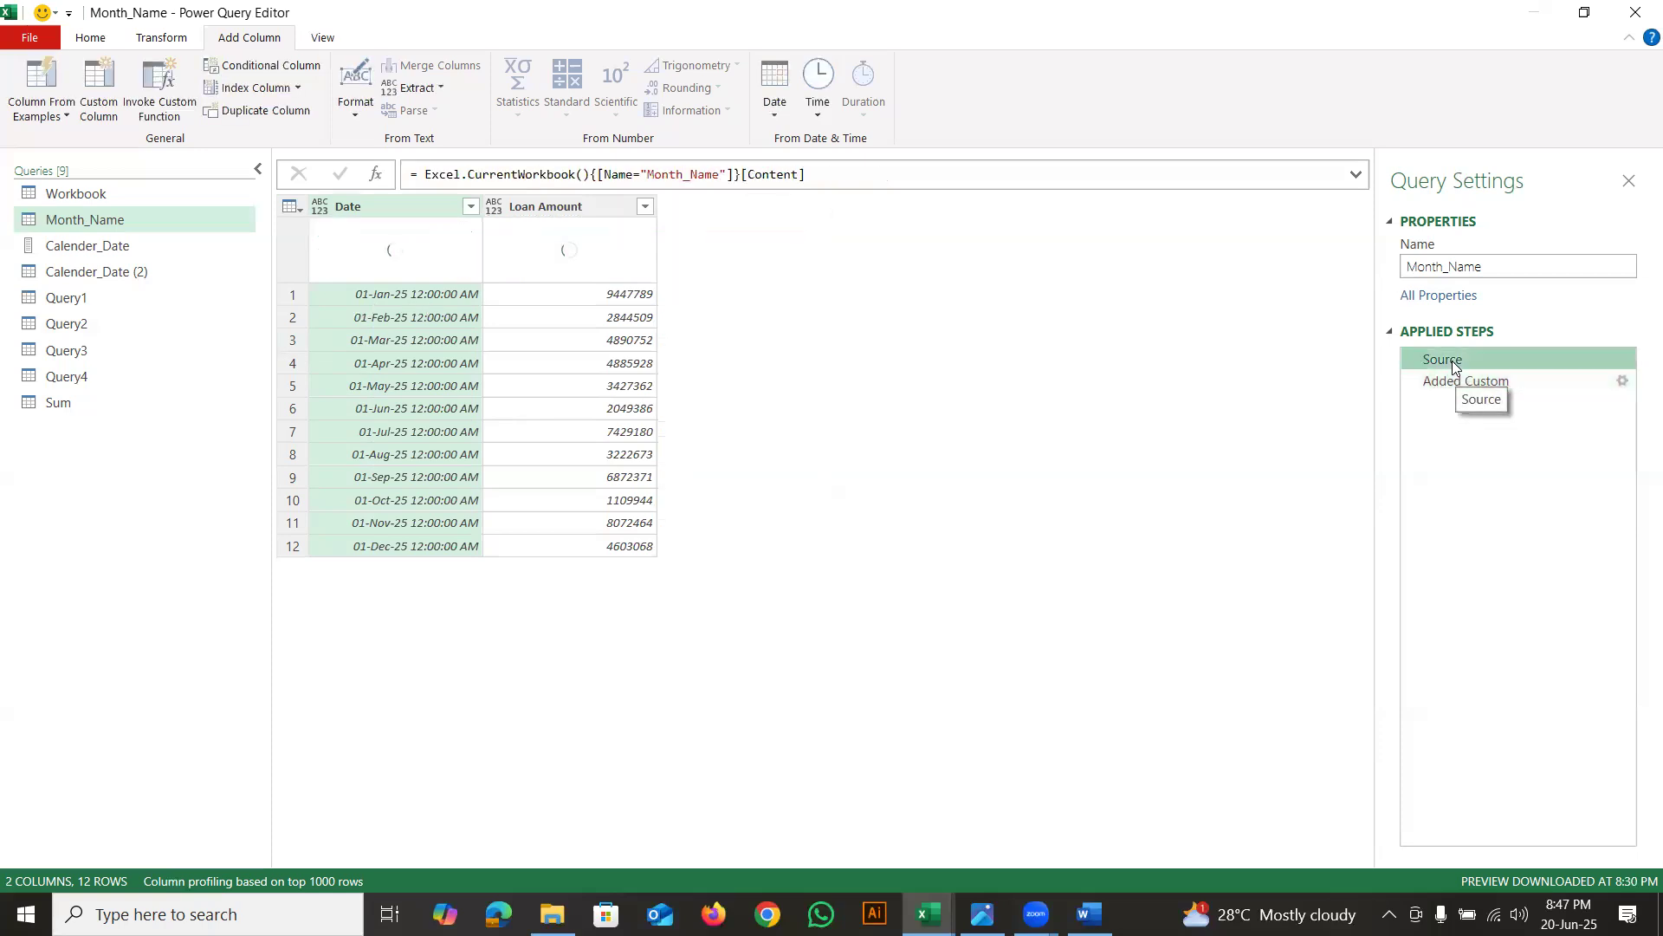
left_click(320, 206)
left_click(355, 345)
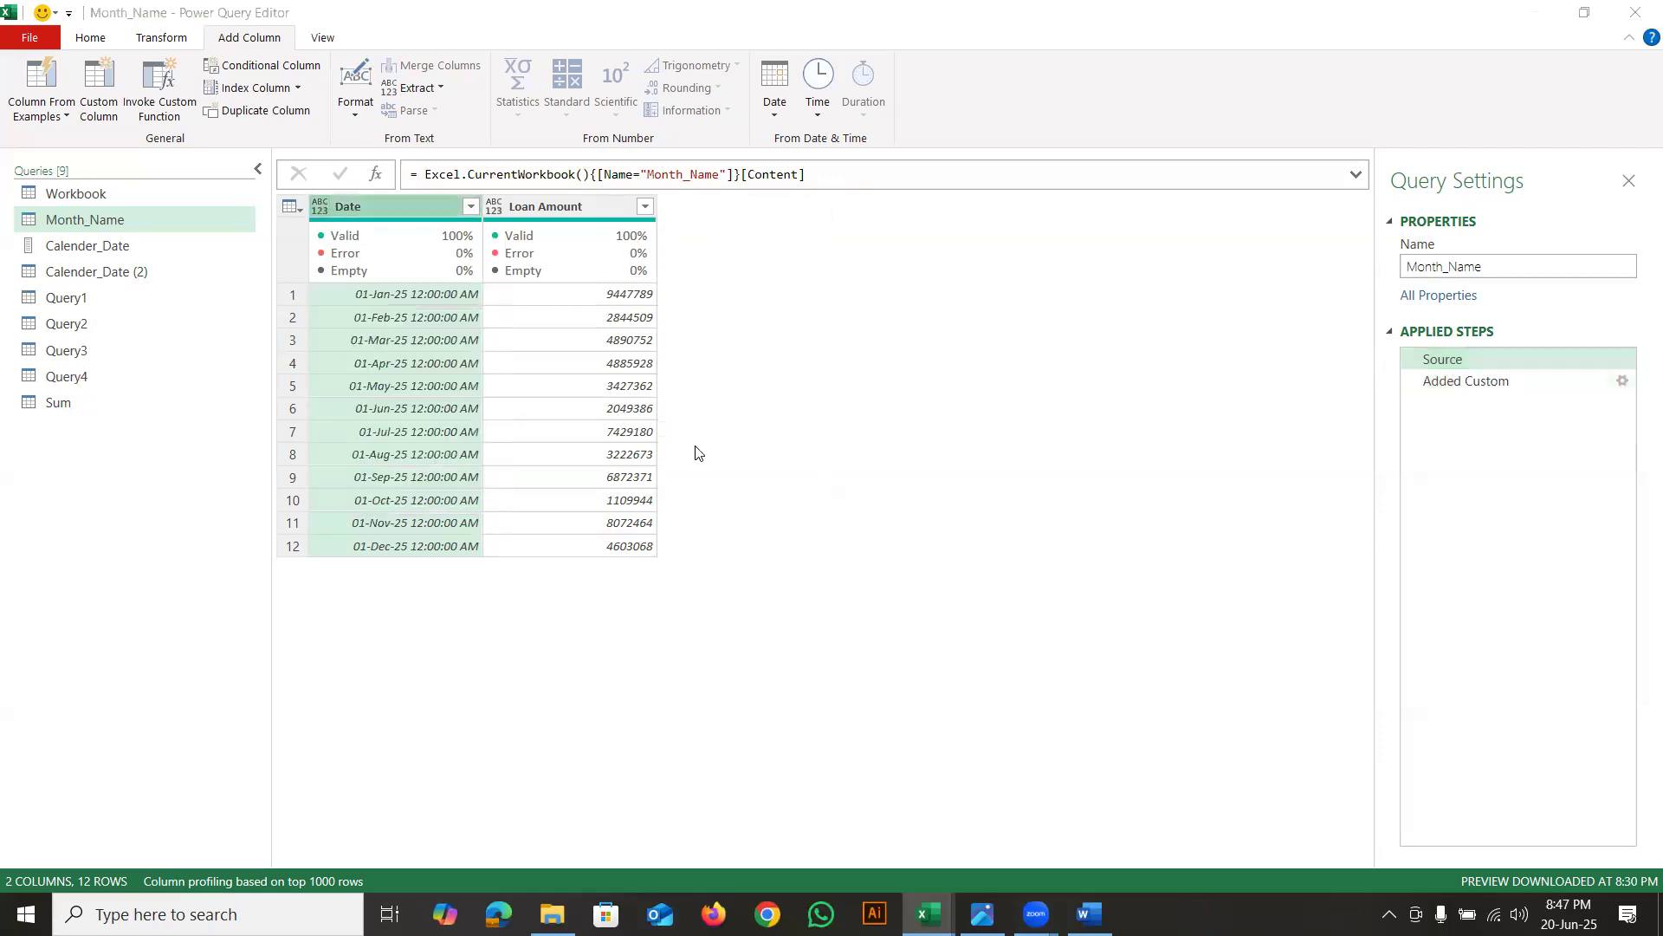
left_click(936, 503)
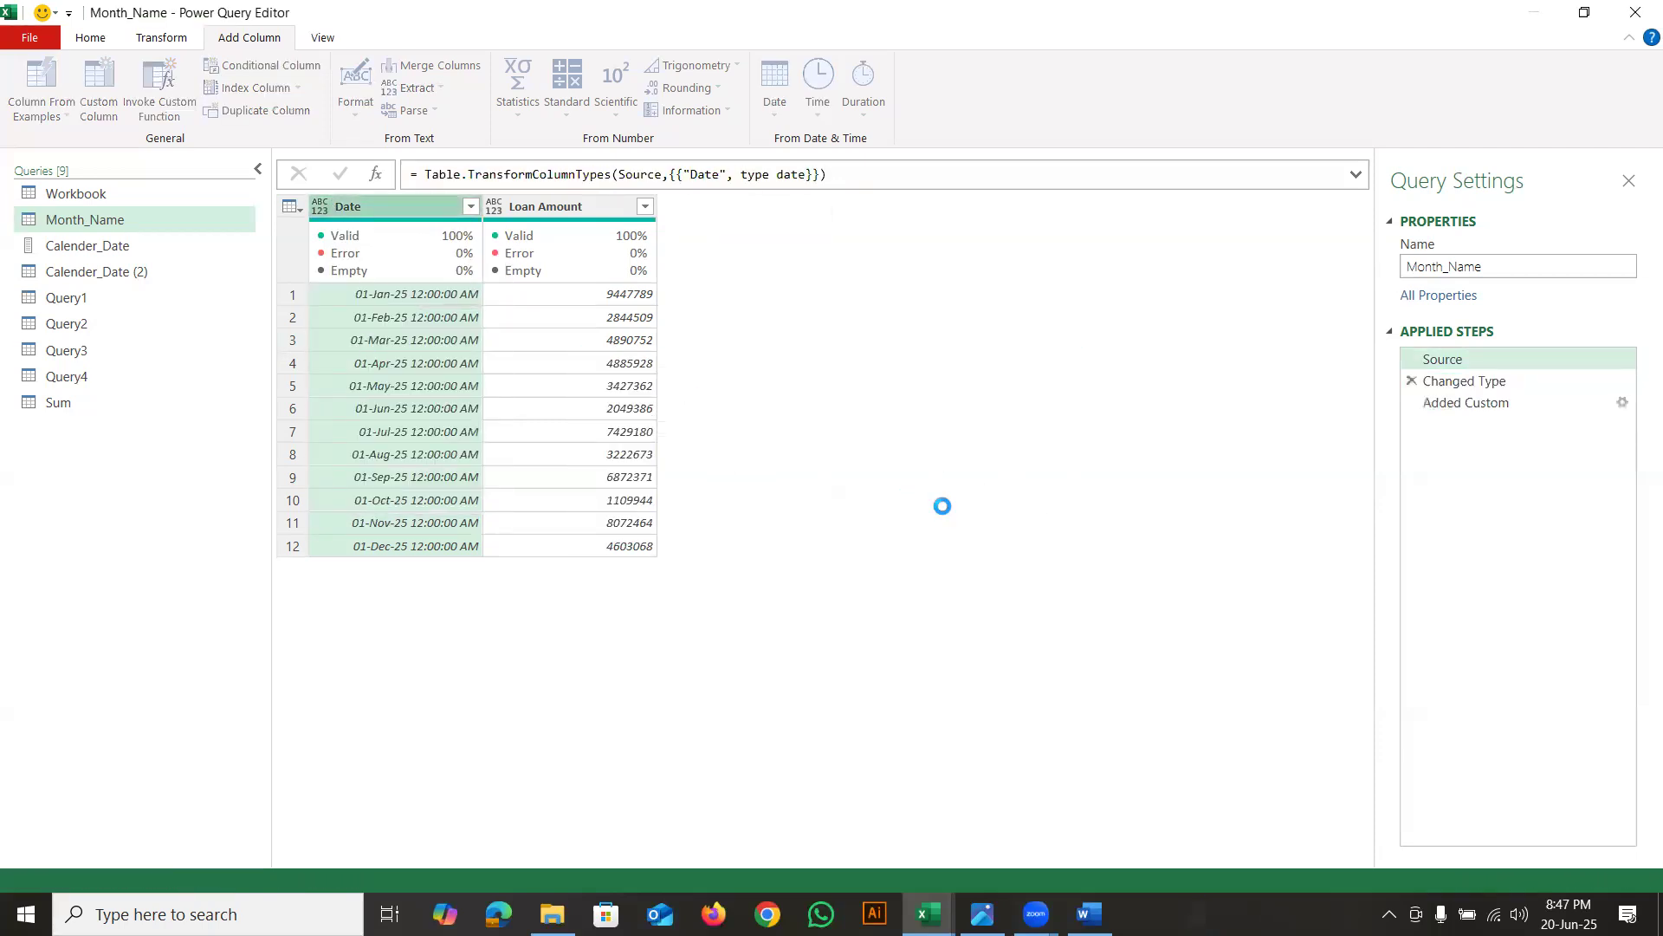
left_click(1475, 404)
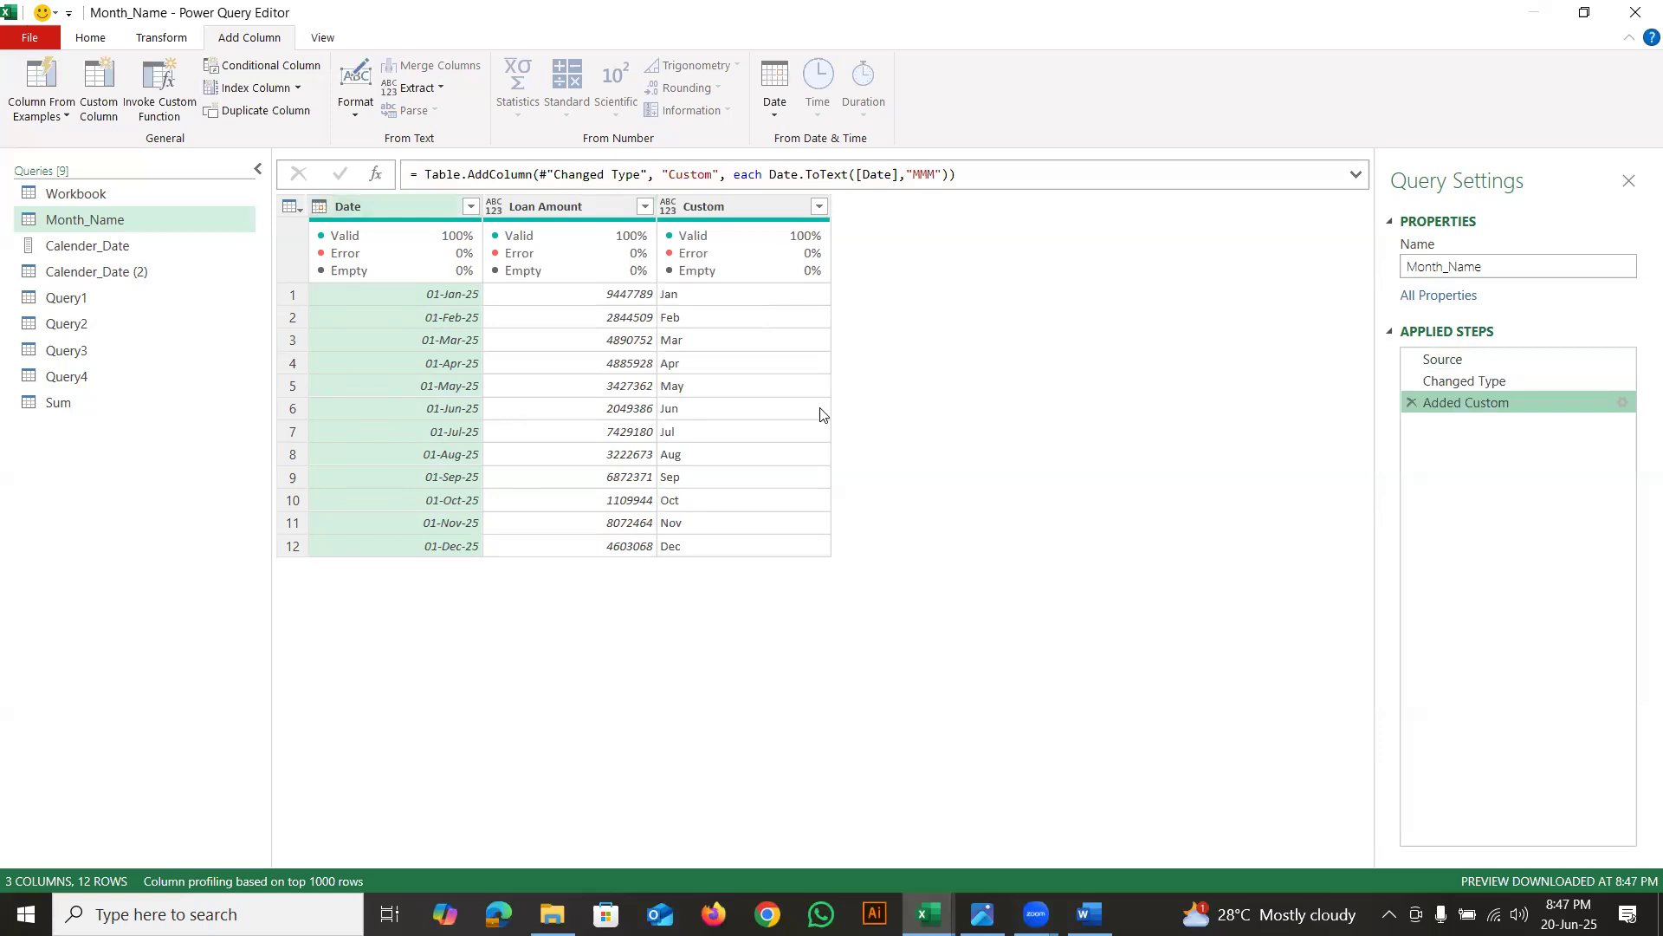
mouse_move(417, 249)
left_mouse_down()
mouse_move(433, 284)
mouse_move(392, 348)
left_mouse_up()
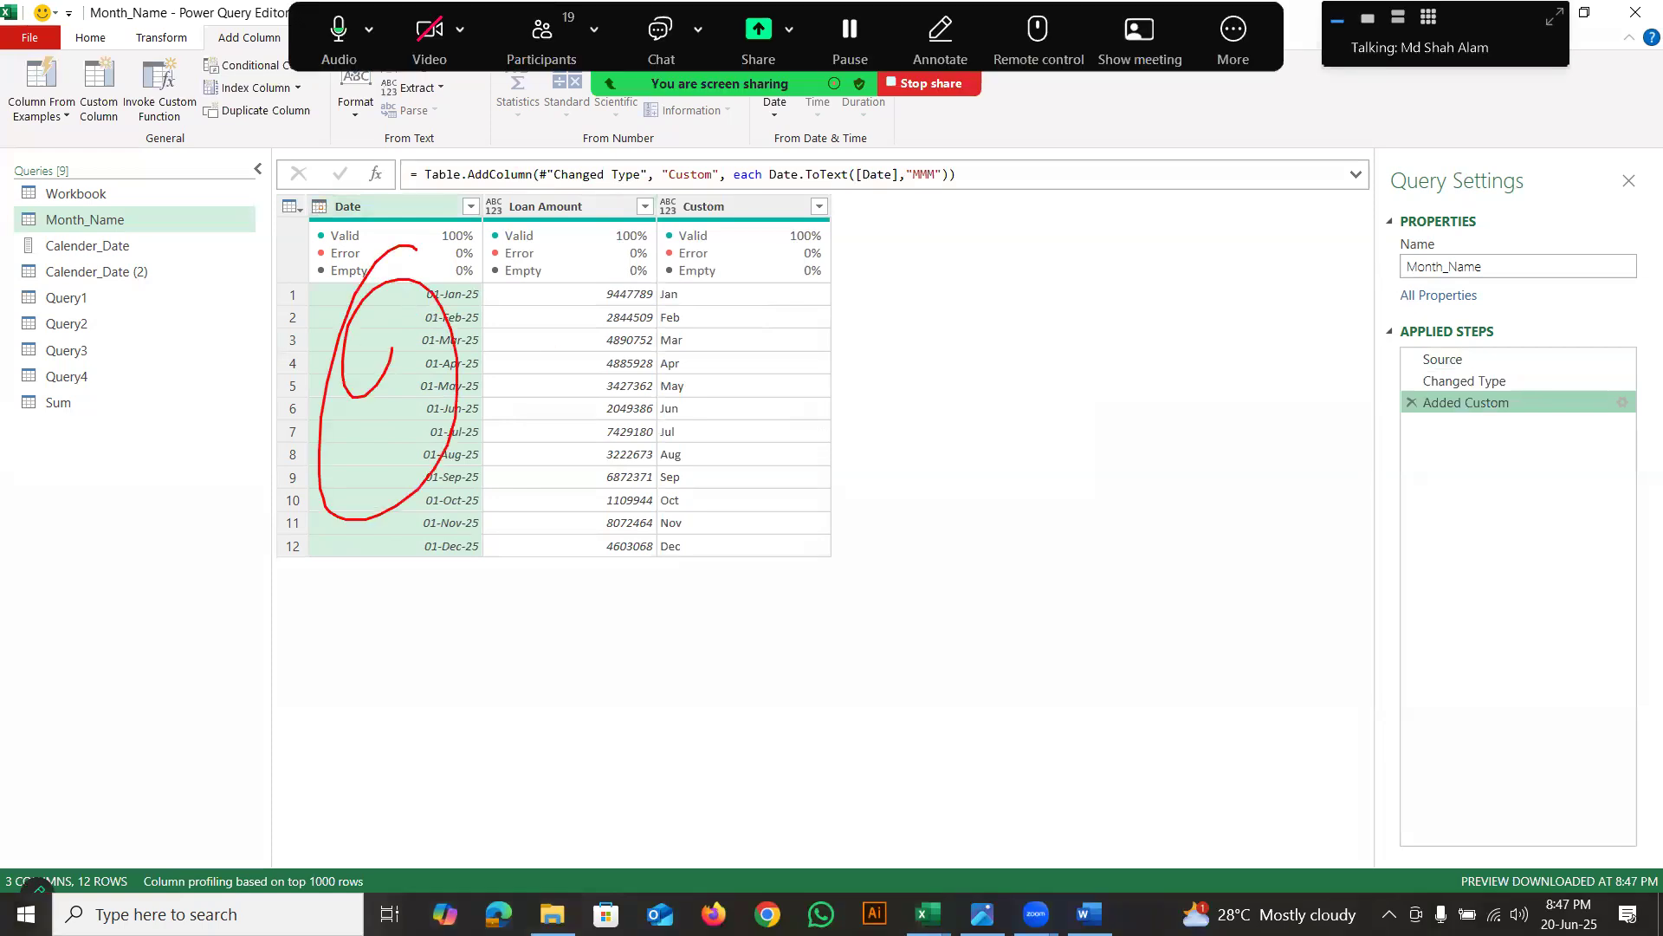
mouse_move(658, 414)
left_mouse_down()
mouse_move(648, 450)
mouse_move(716, 297)
left_mouse_up()
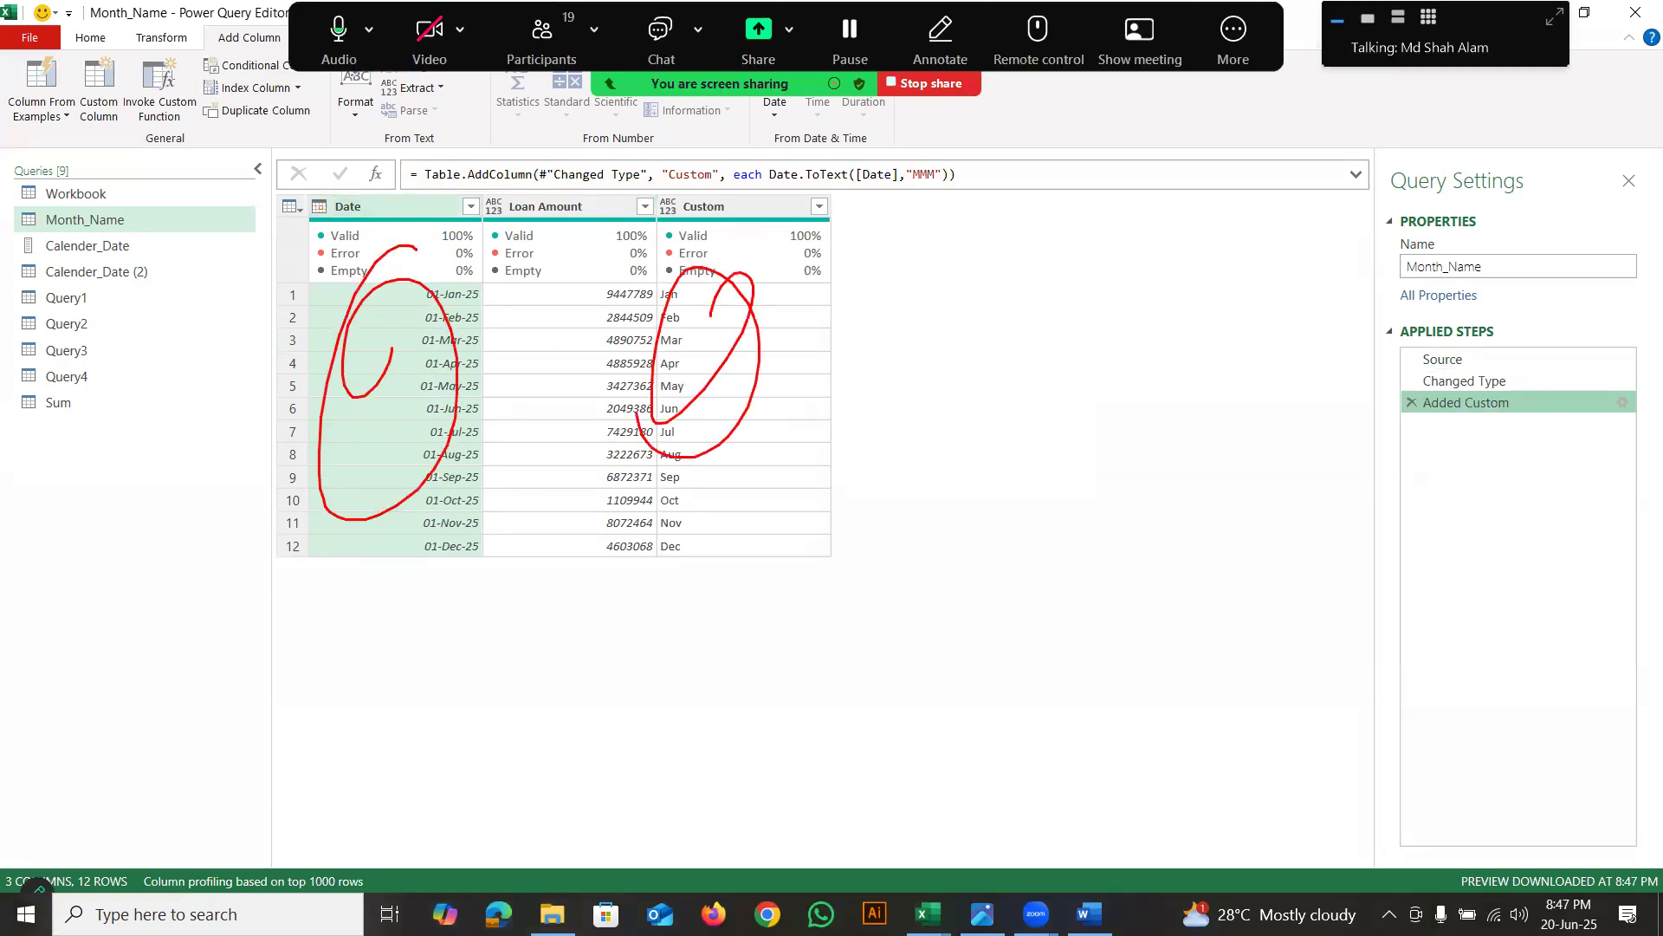
key("Escape")
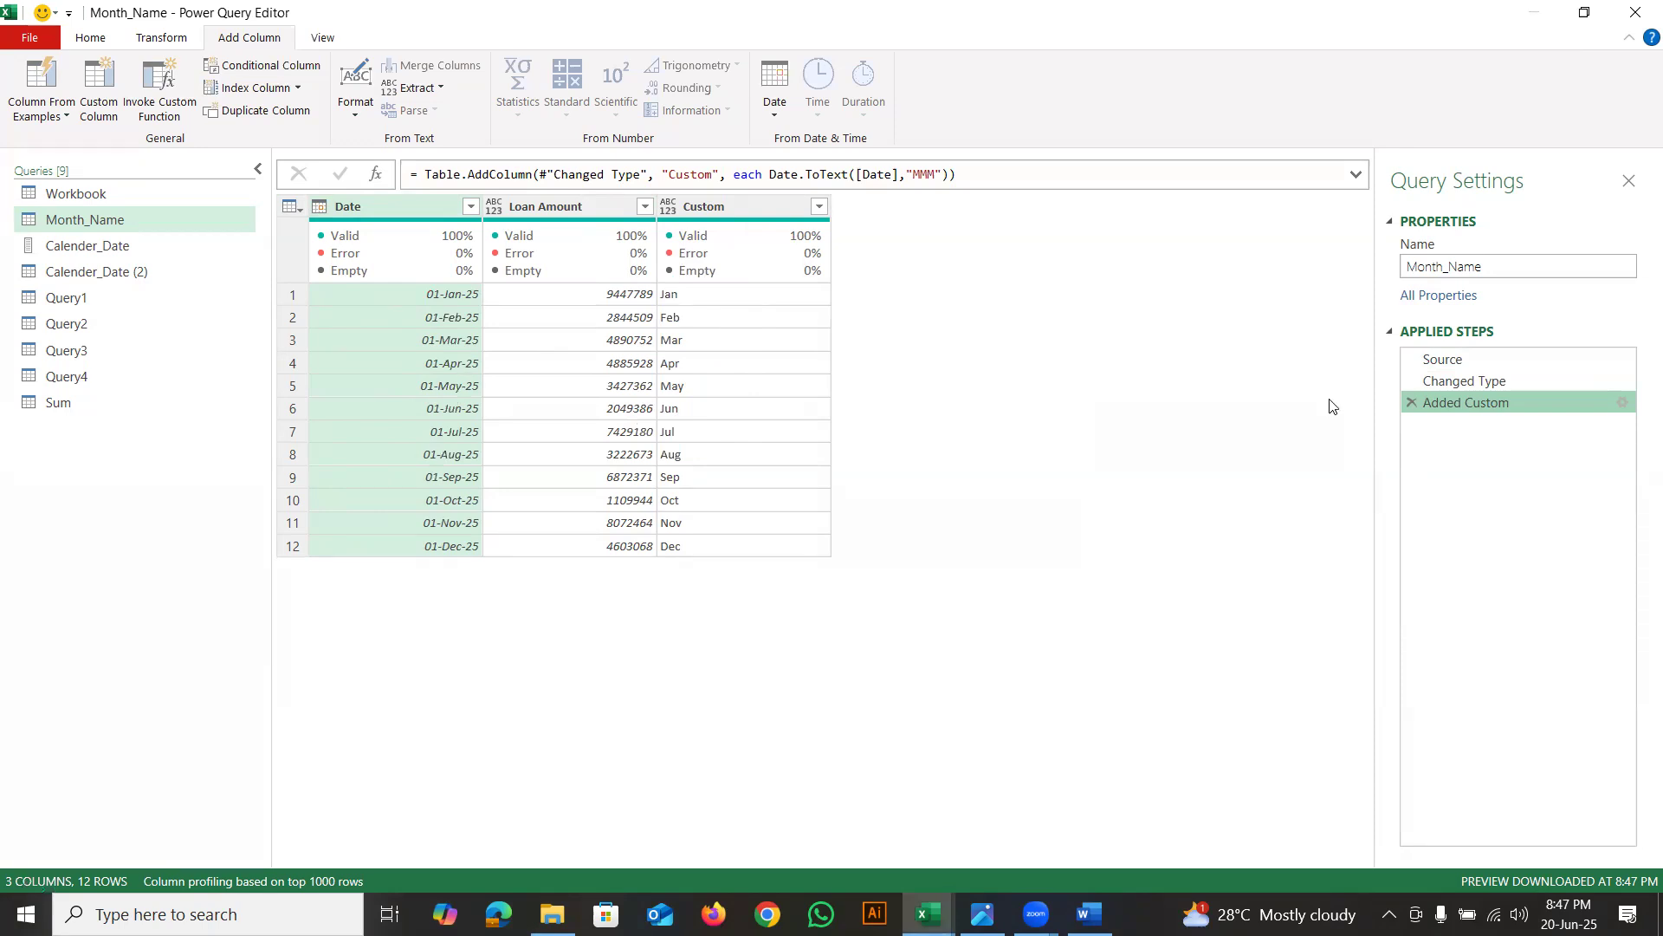
Delete the Changed Type and Added Custom steps, leaving only Source in the Month_Name query
left_click(1445, 383)
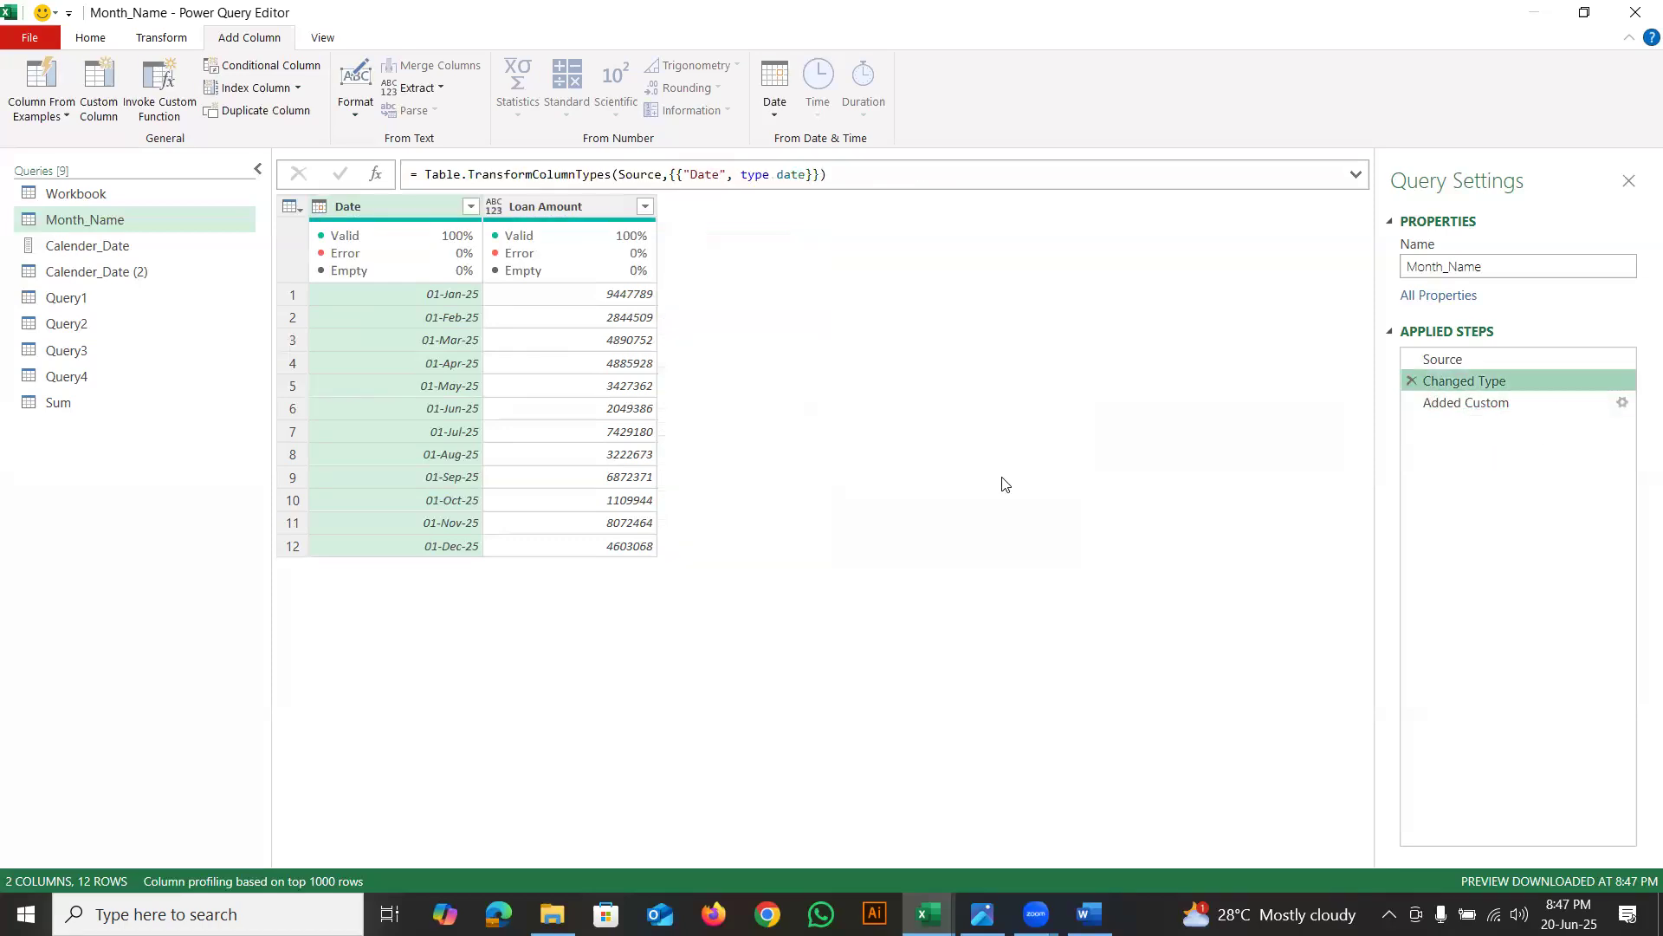
left_click(1411, 380)
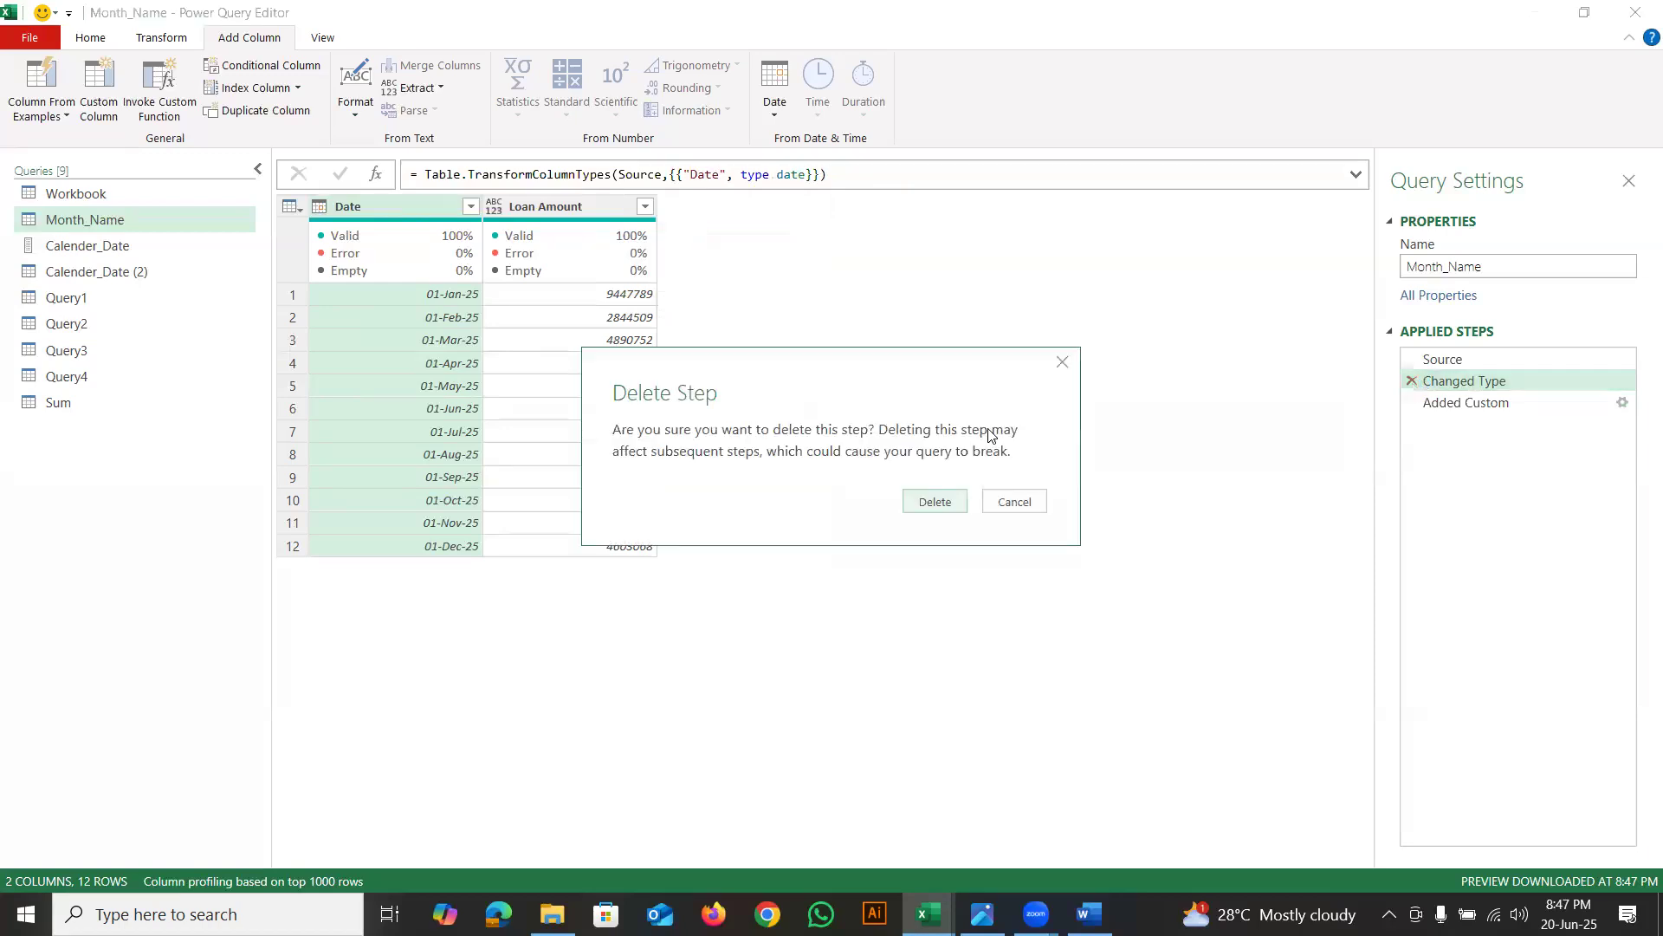
left_click(940, 501)
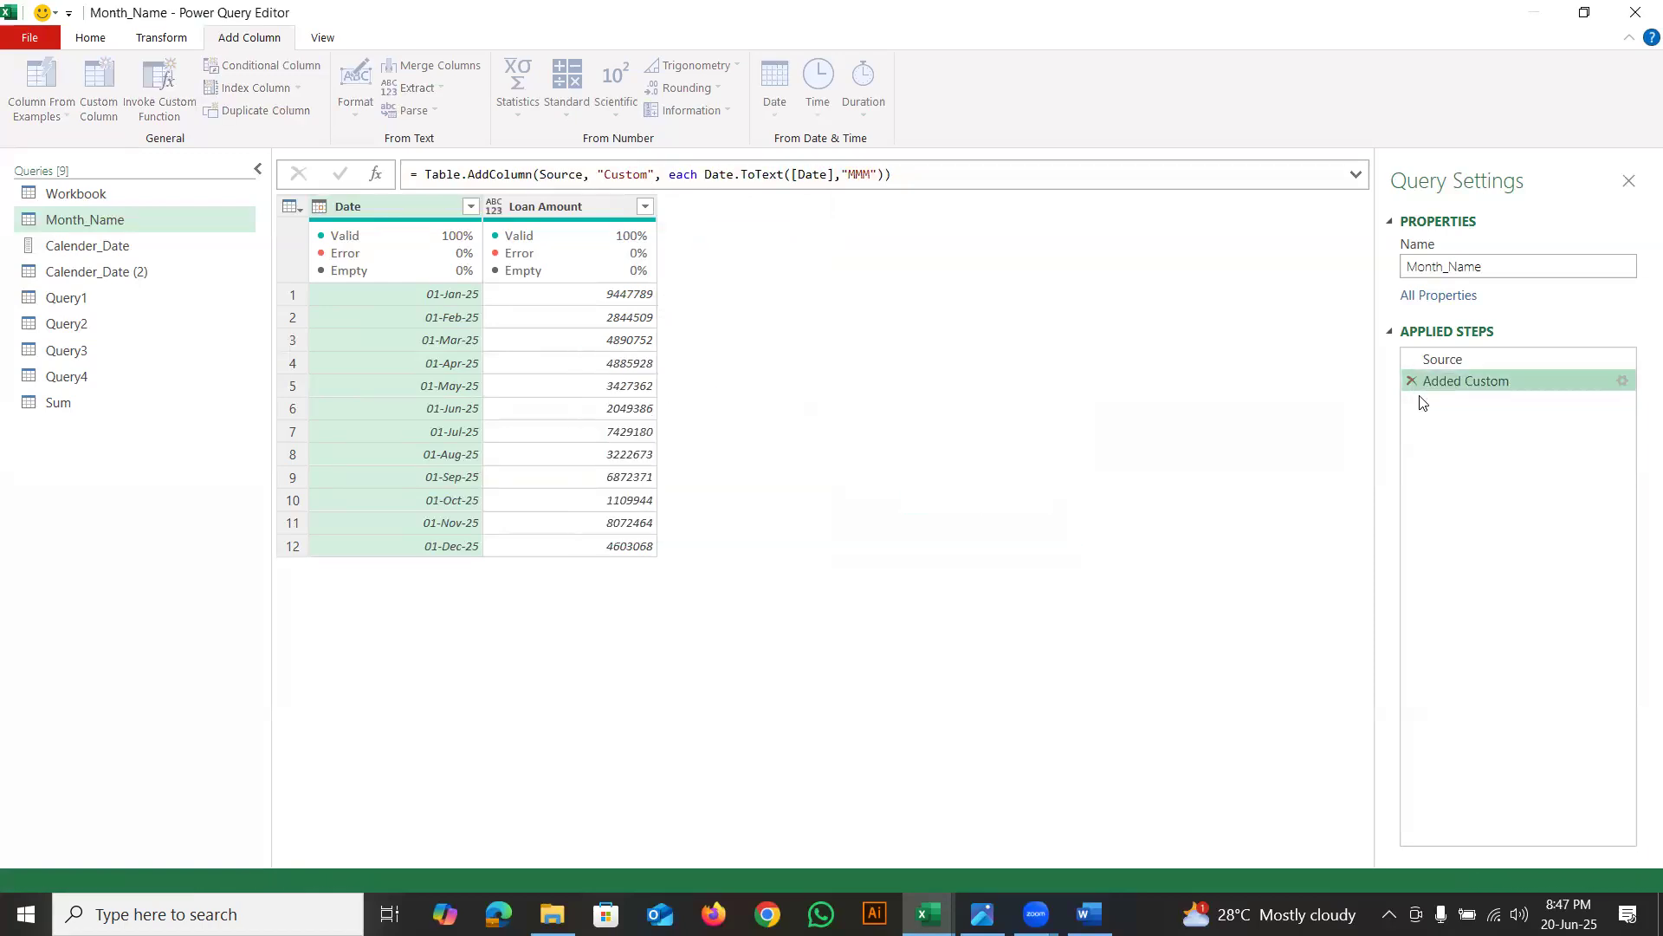
left_click(1413, 381)
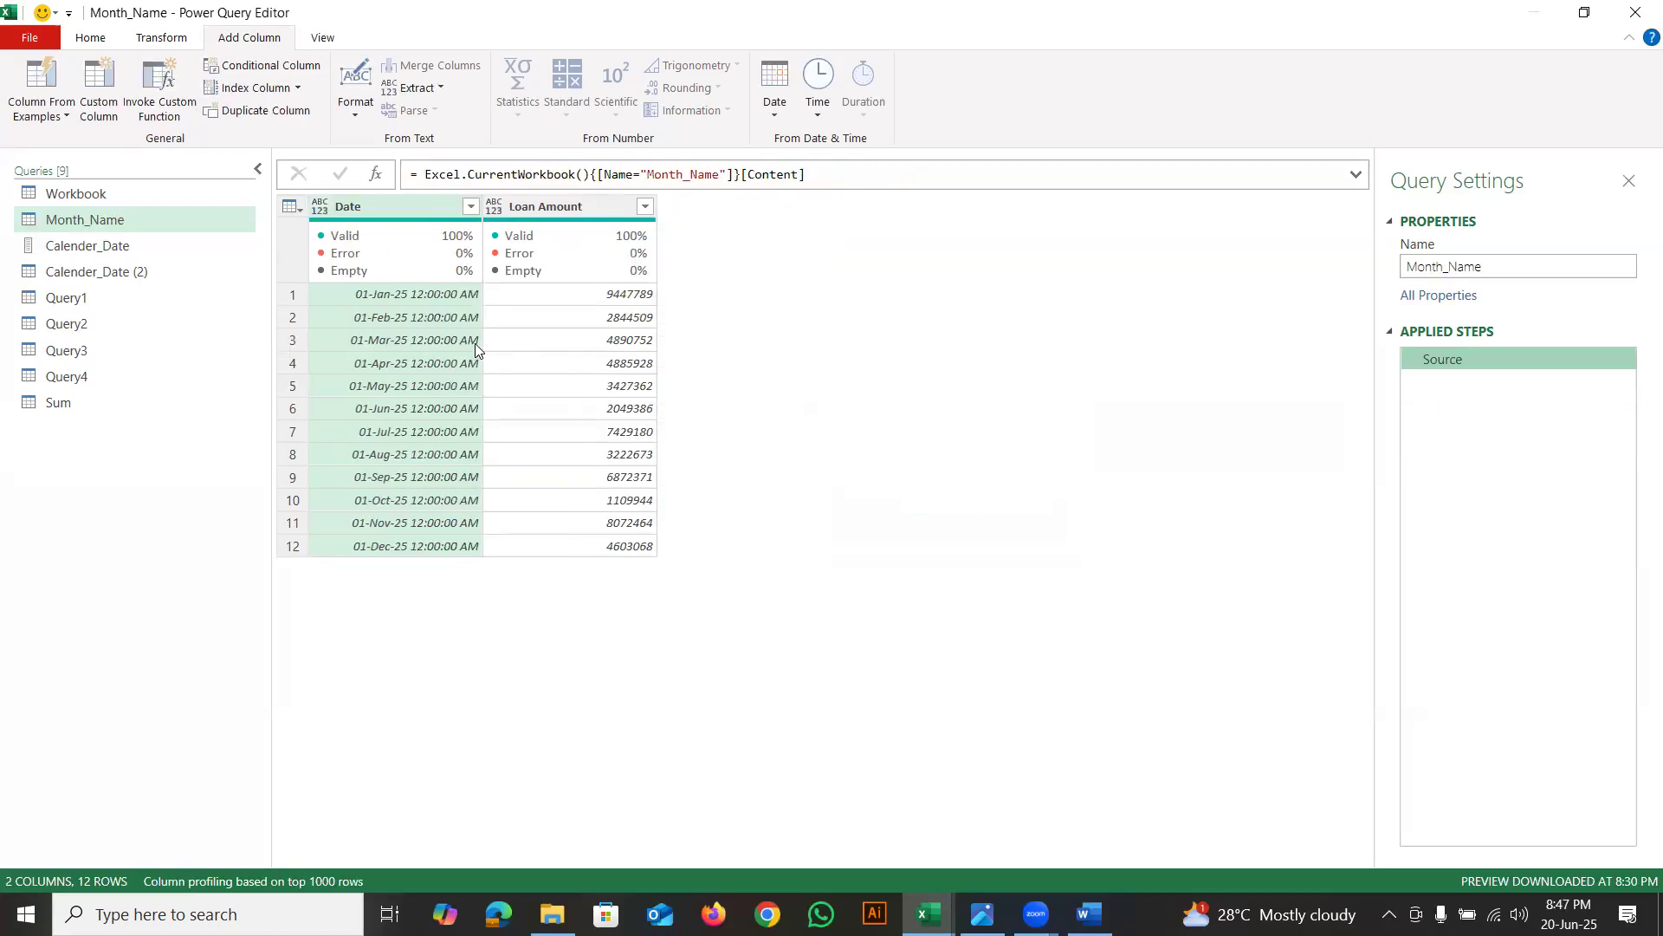
Add a custom column to the Month_Name query with the formula Date.From([Date])
left_click(105, 98)
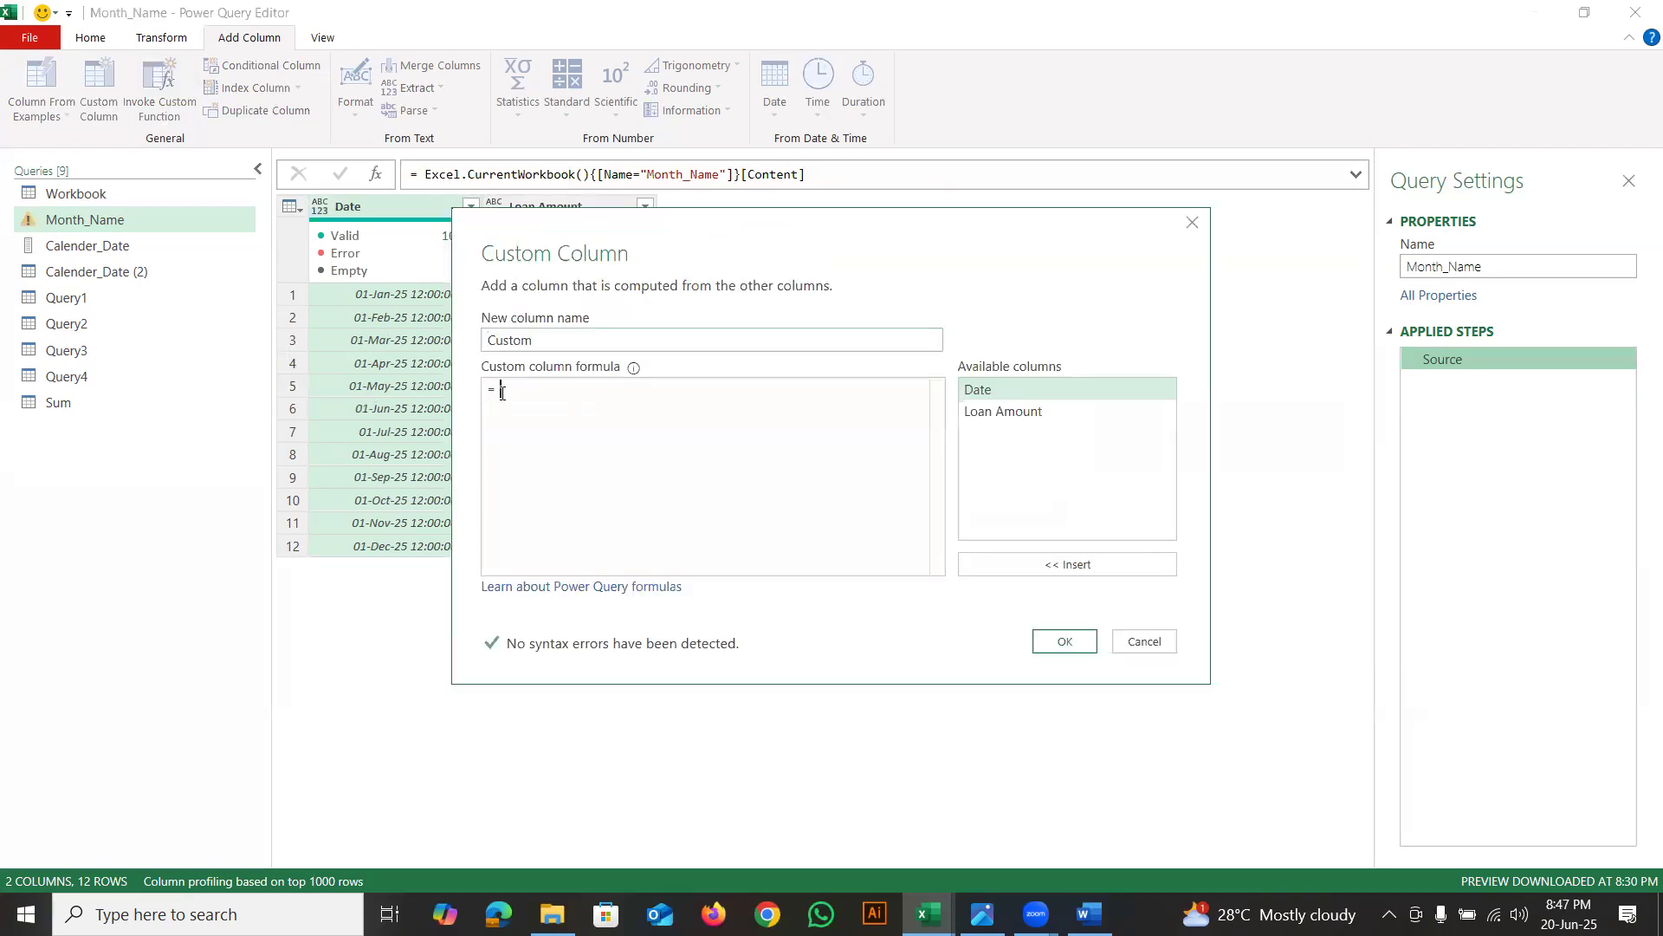
type("D")
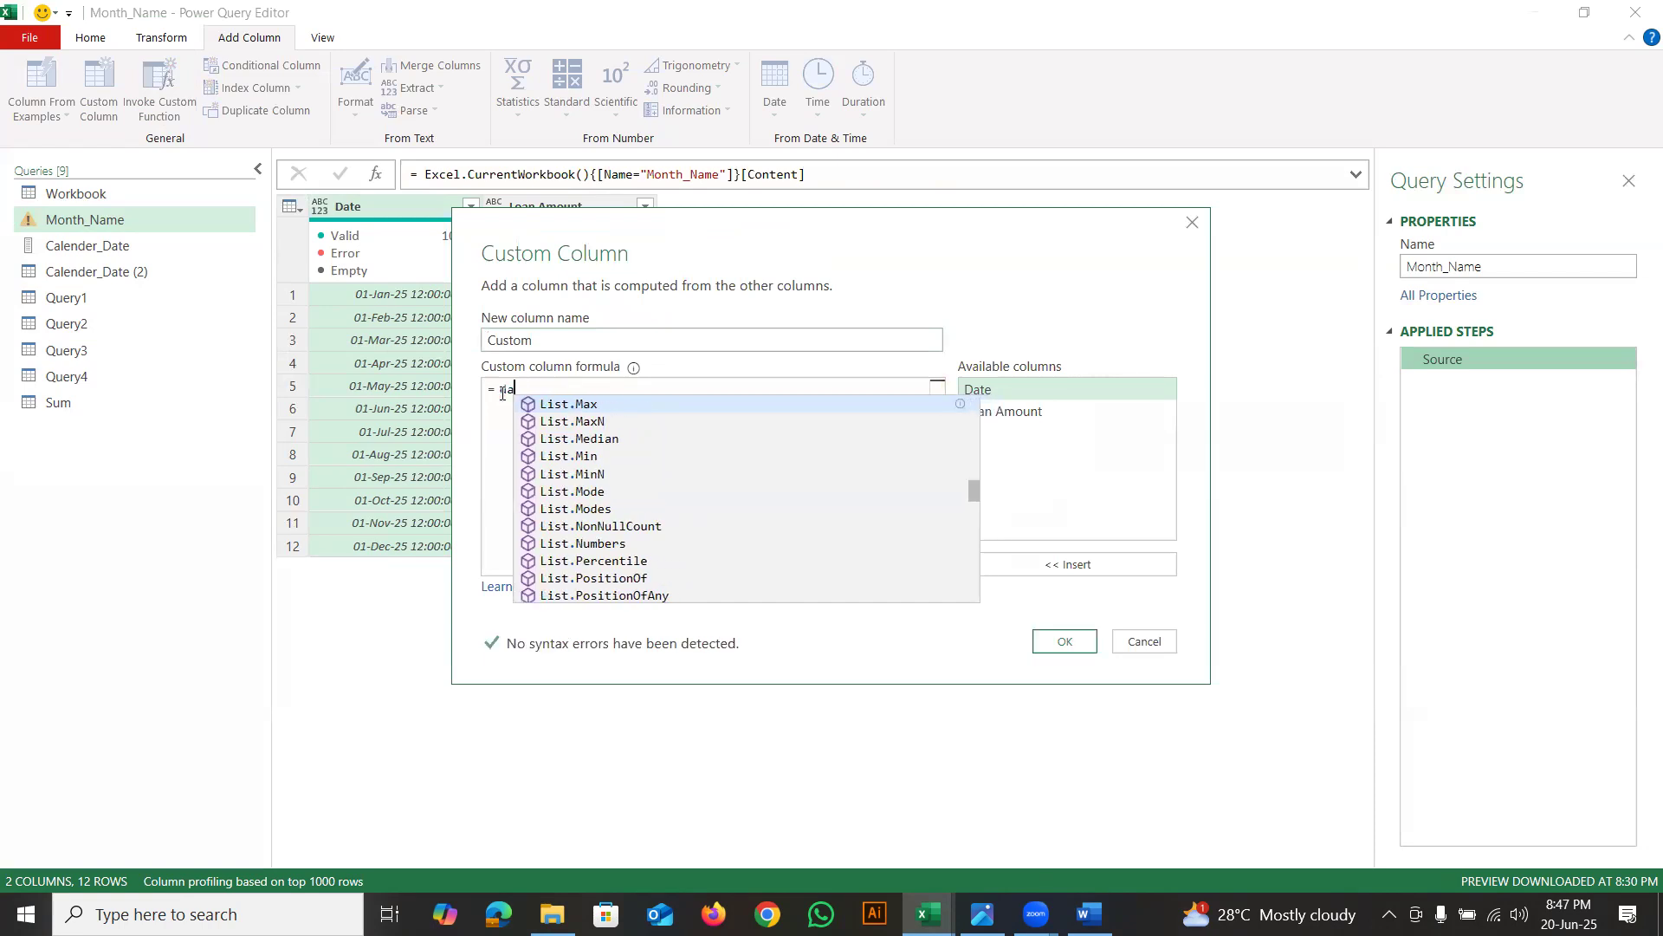
key("BackSpace")
type("Date.")
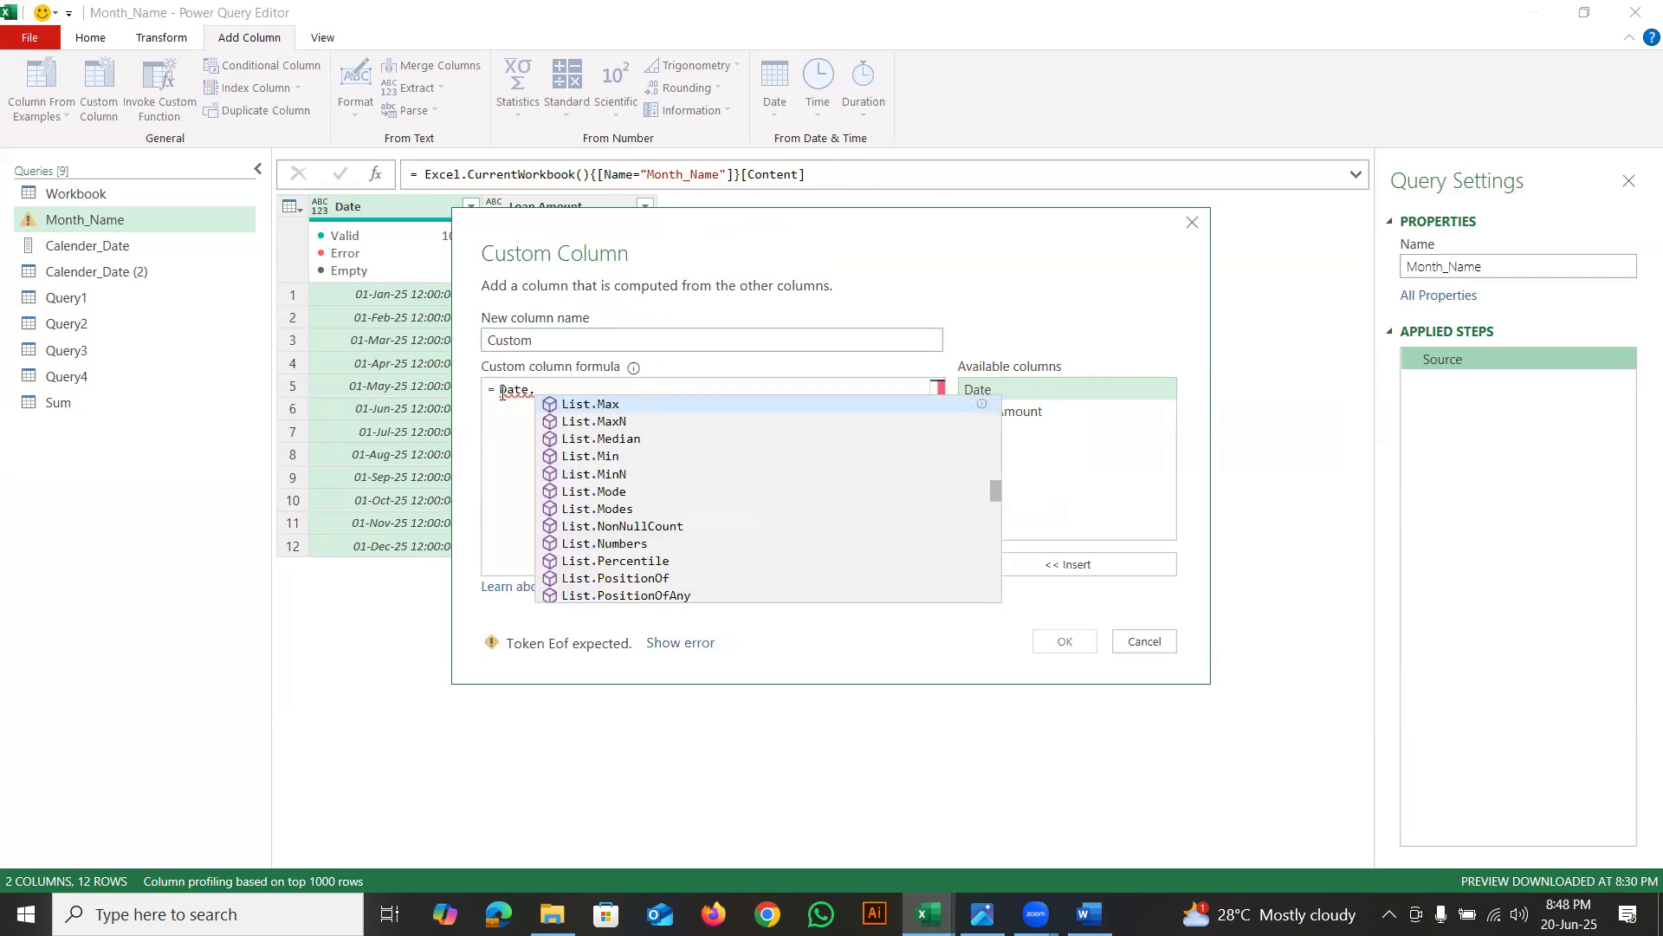
type("From(")
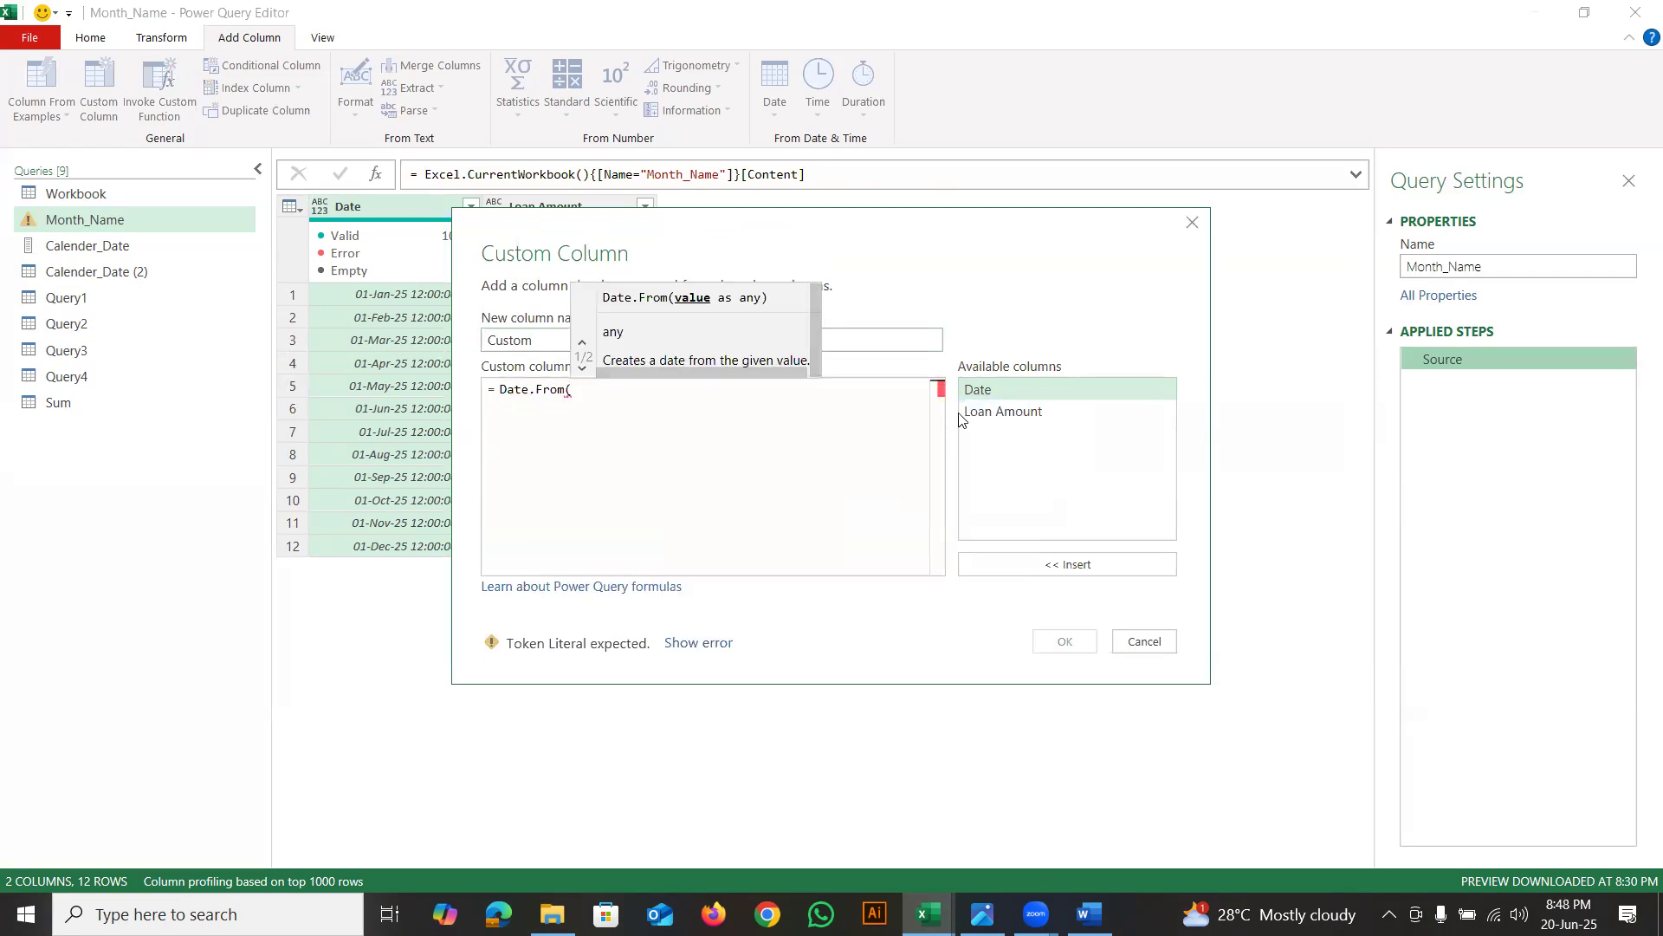
double_click(998, 389)
type(")")
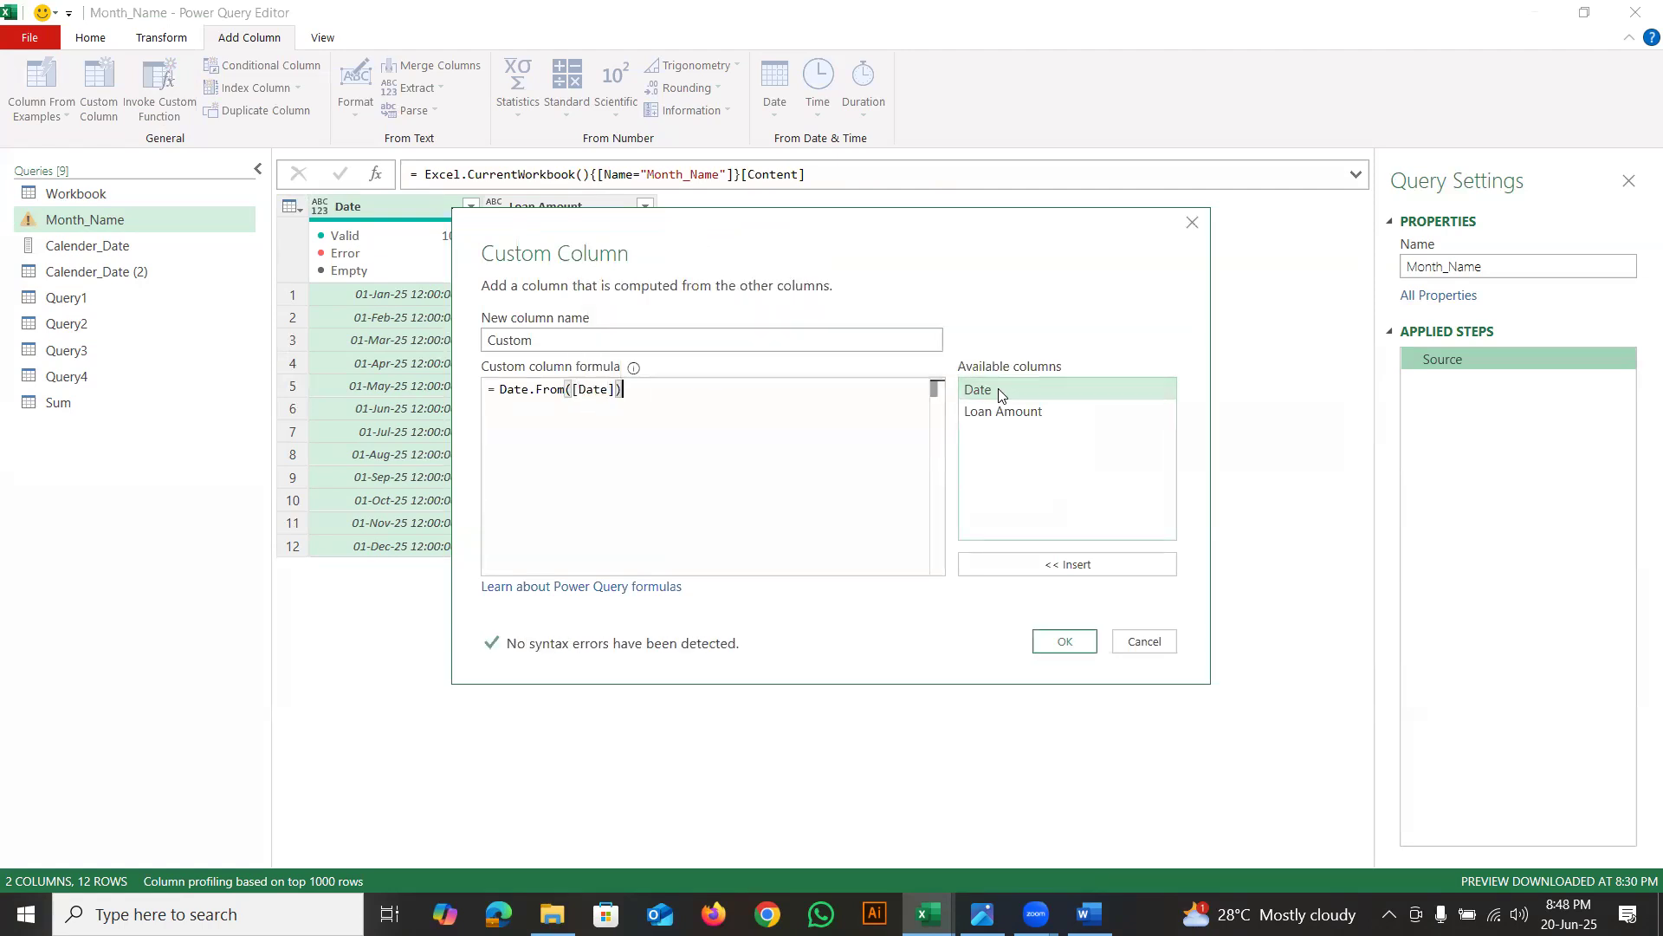
left_click(1064, 641)
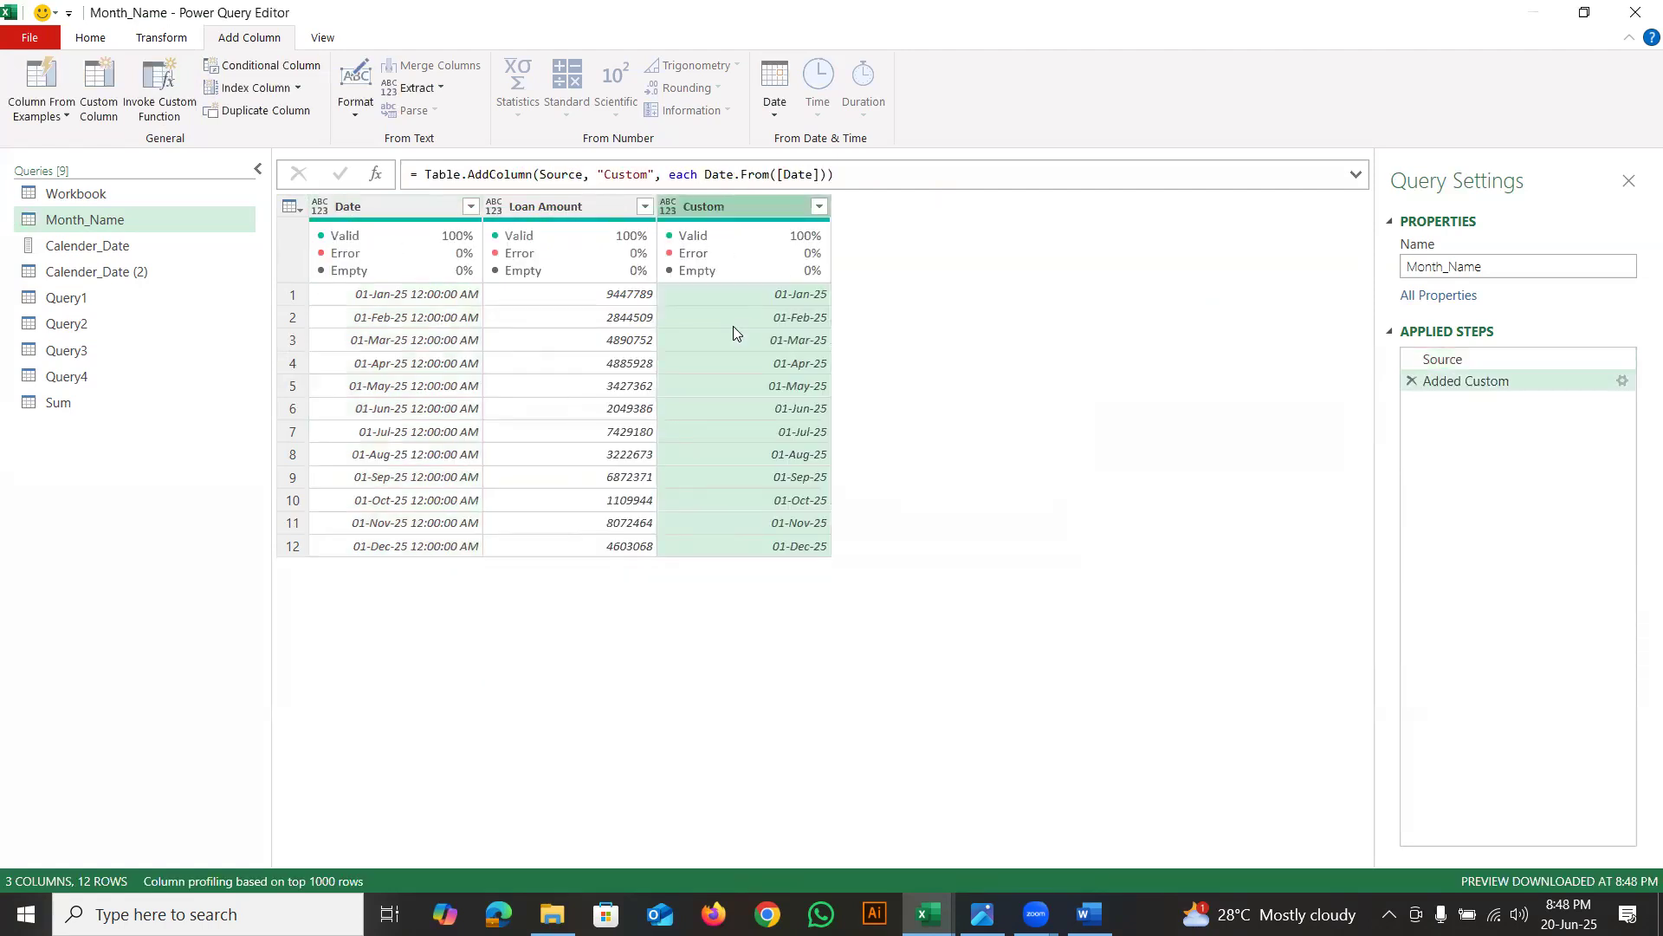
Wrap the custom column's formula in Date.ToText so it reads Date.ToText(Date.From([Date]),"MMM")
left_click(1623, 382)
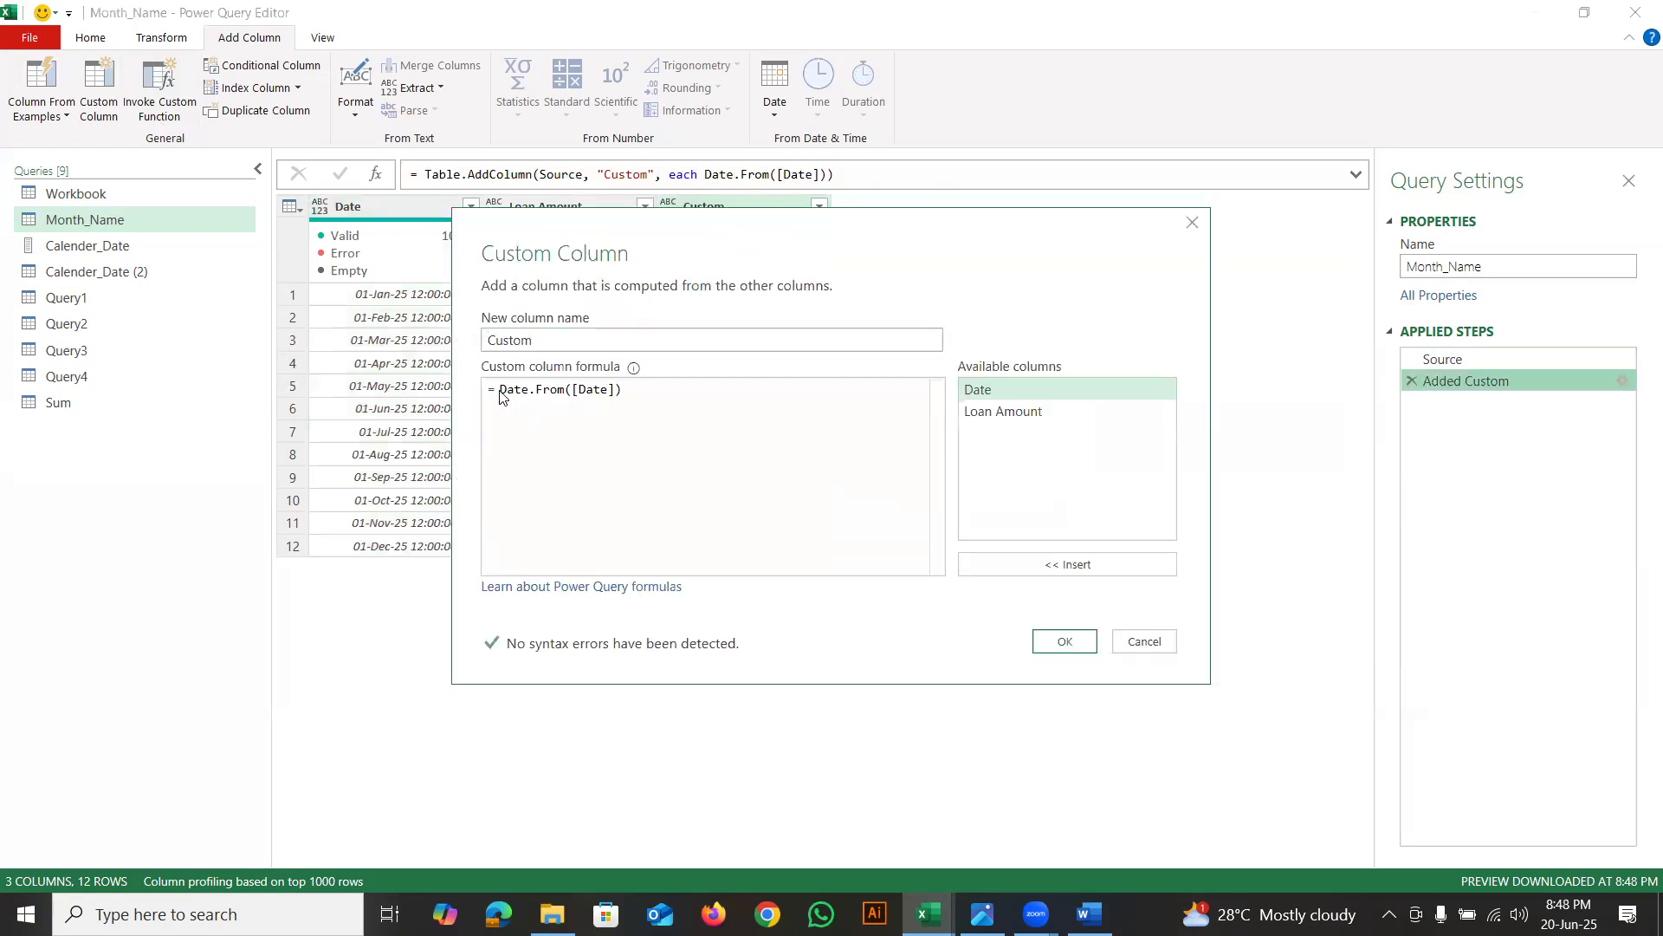
left_click(501, 390)
key("Return")
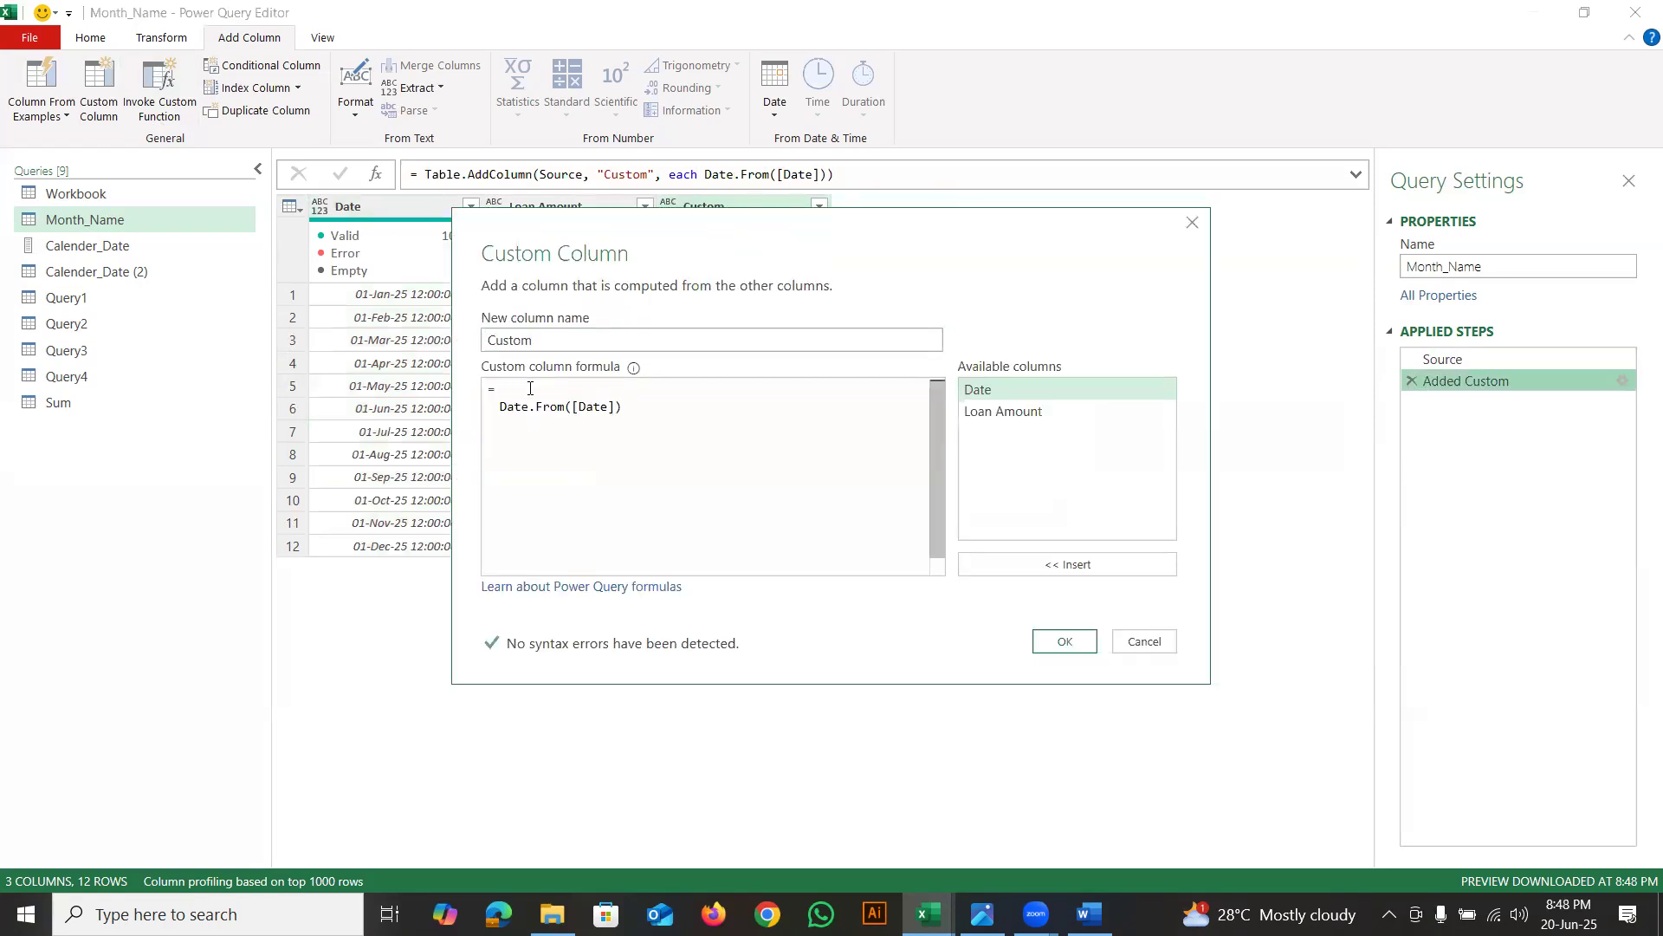
type("Date")
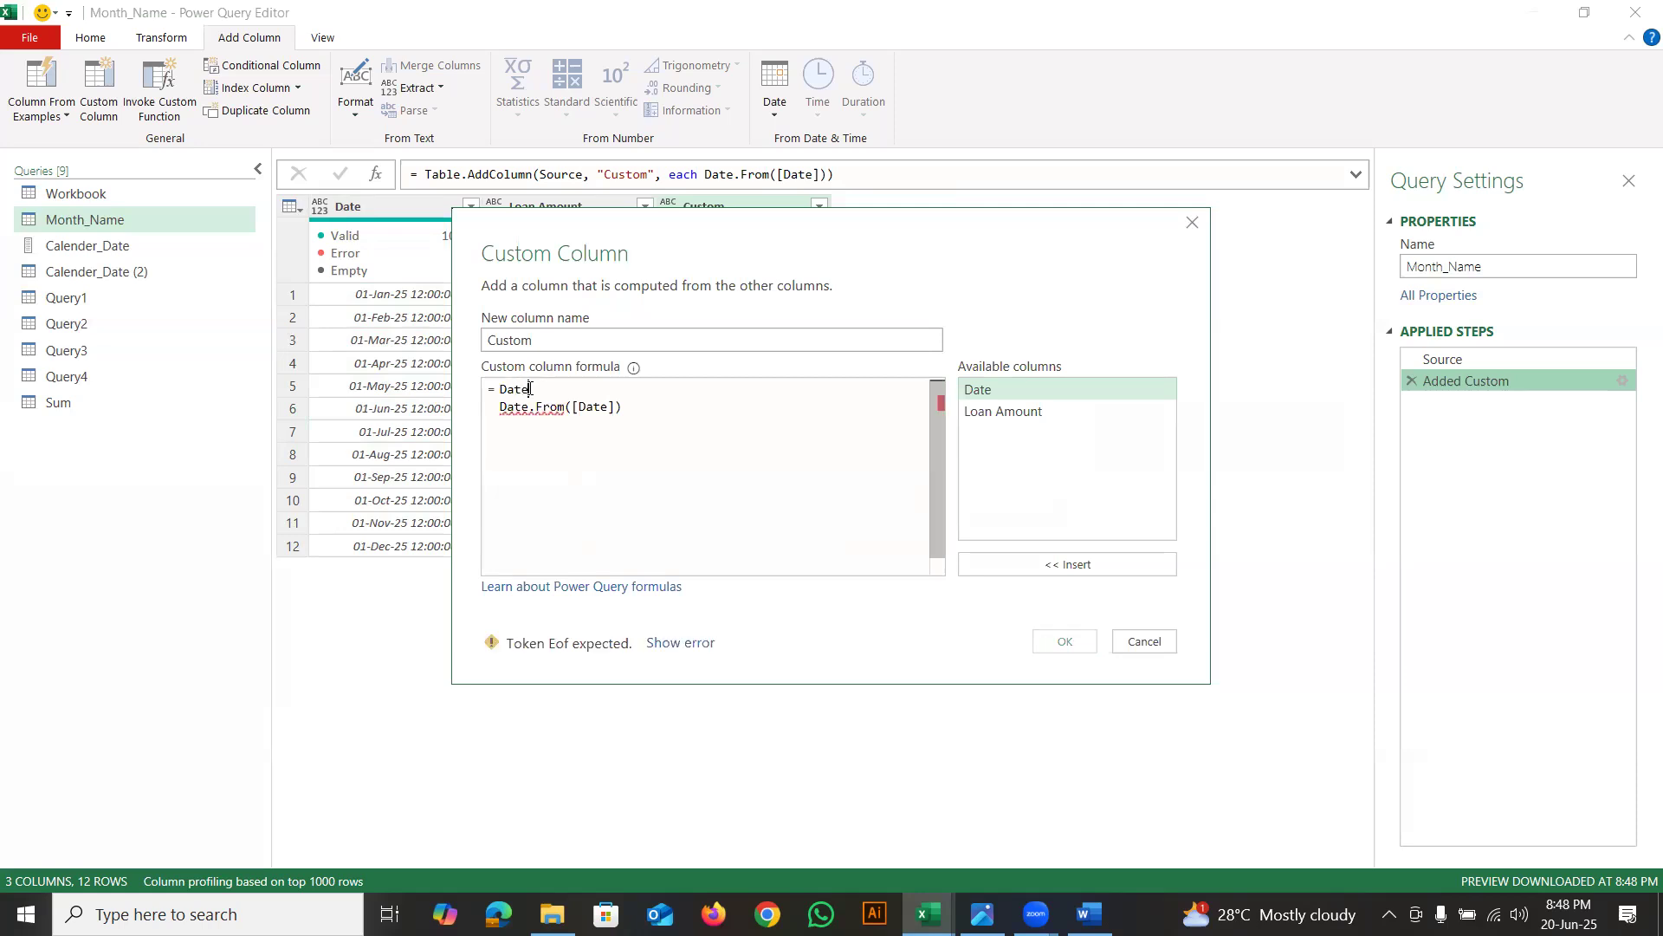
type(".ToText(")
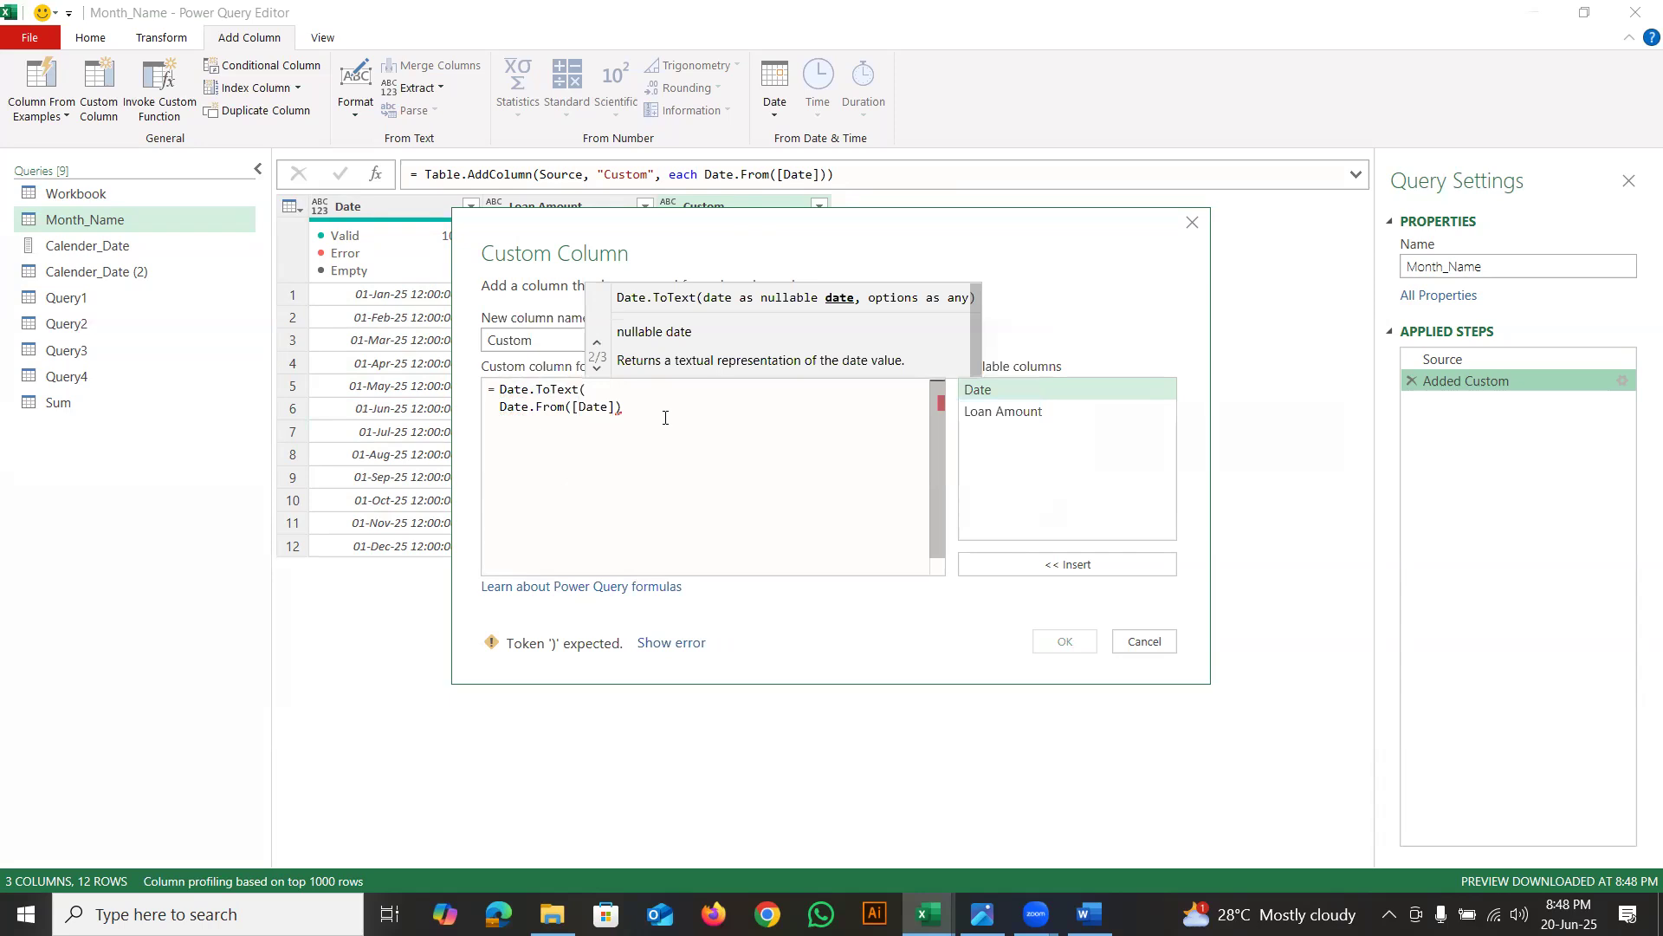
left_click(667, 411)
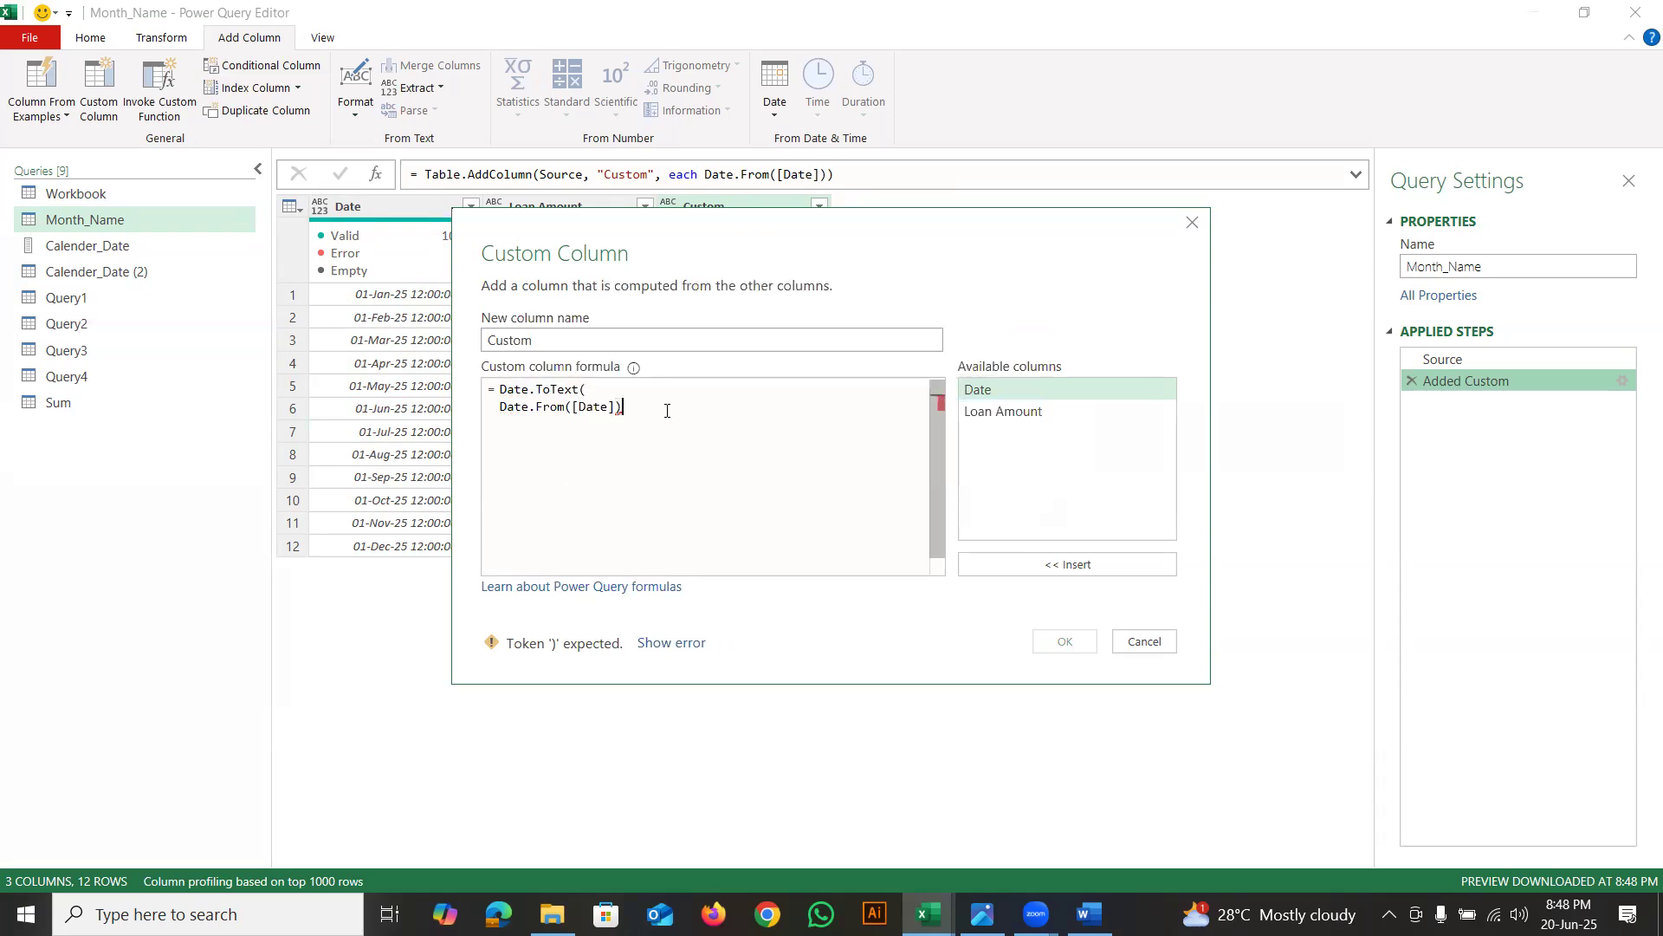
type(",\"MMM\")")
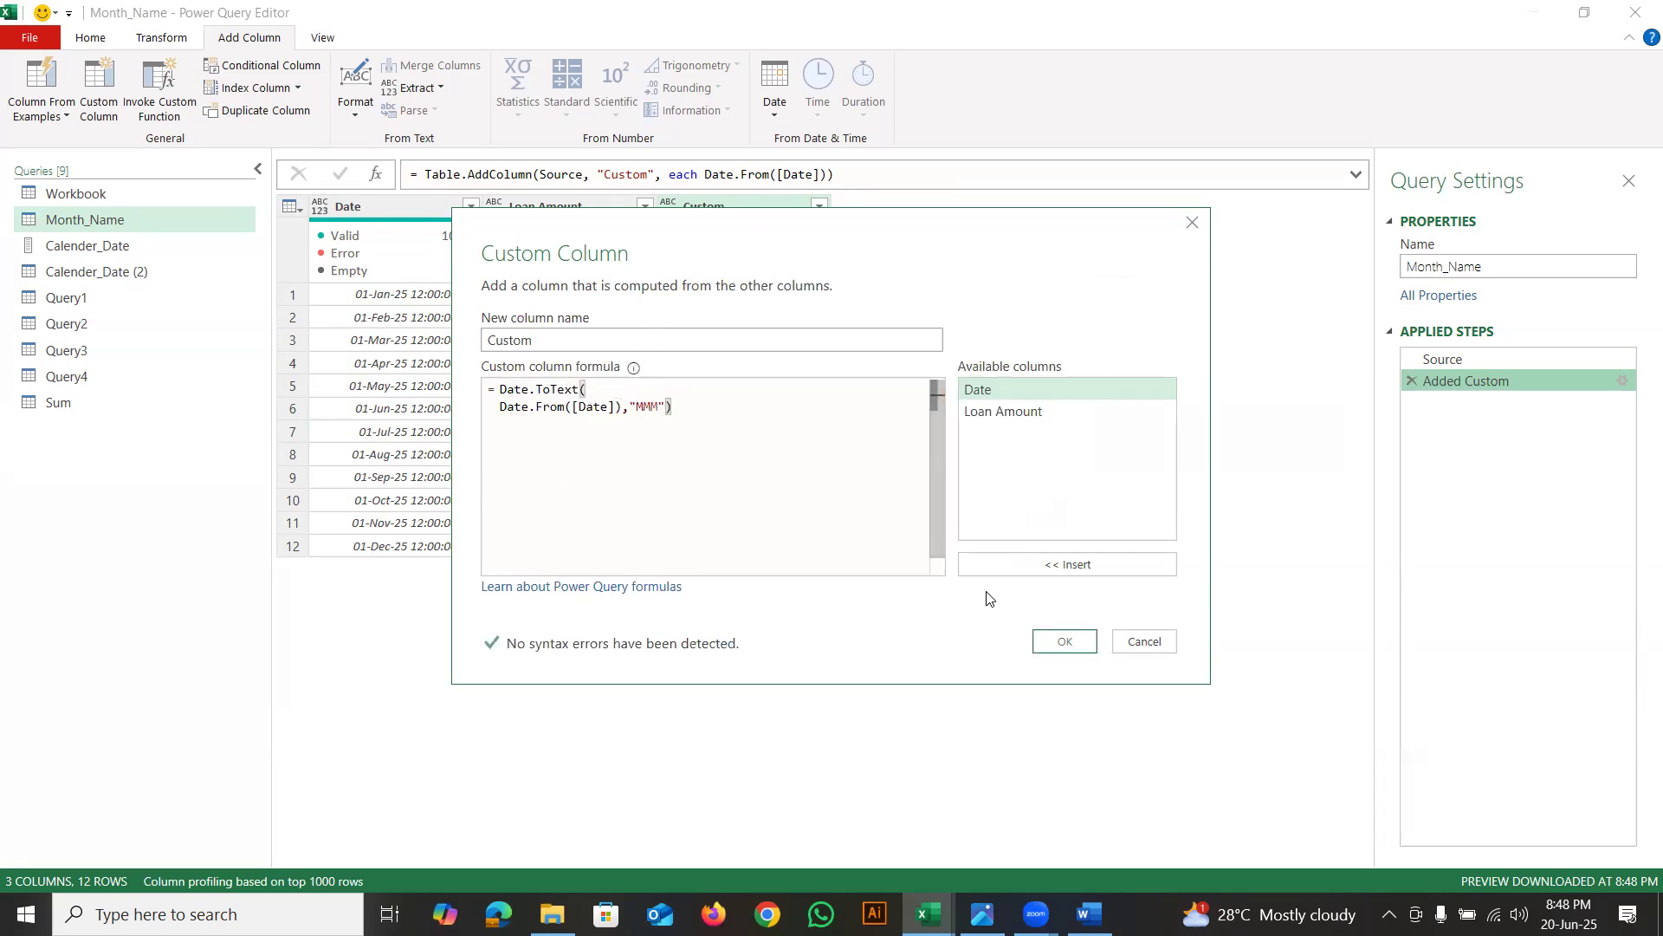
left_click(1064, 641)
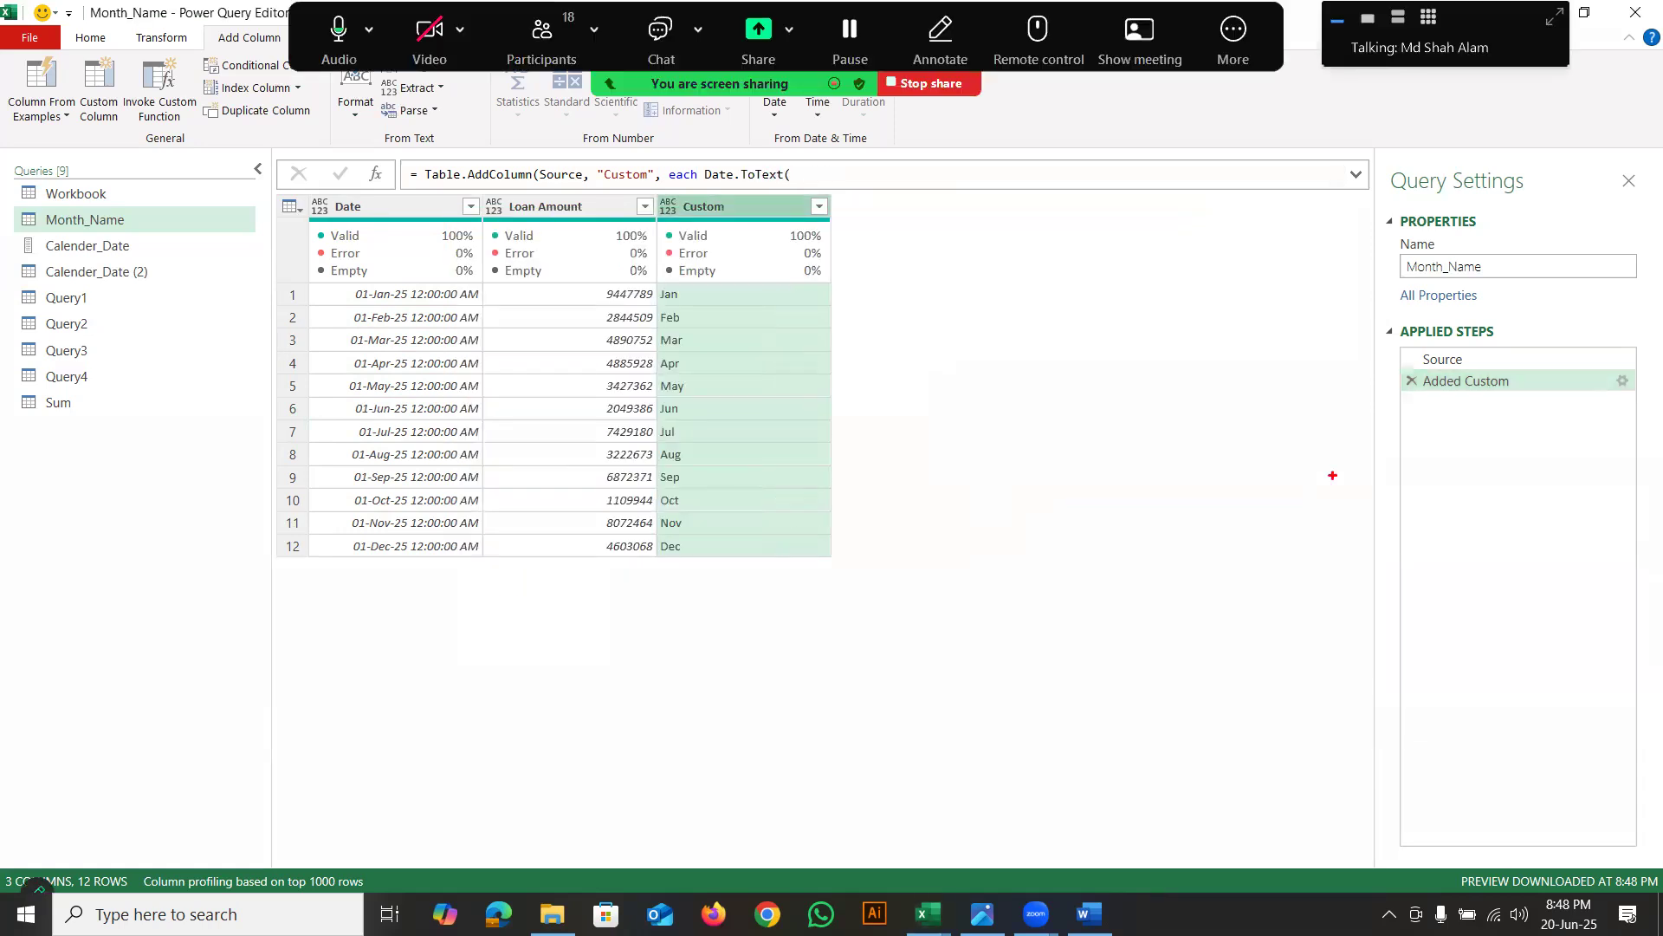
mouse_move(1563, 399)
left_mouse_down()
mouse_move(1545, 383)
mouse_move(1399, 386)
mouse_move(1429, 351)
left_mouse_up()
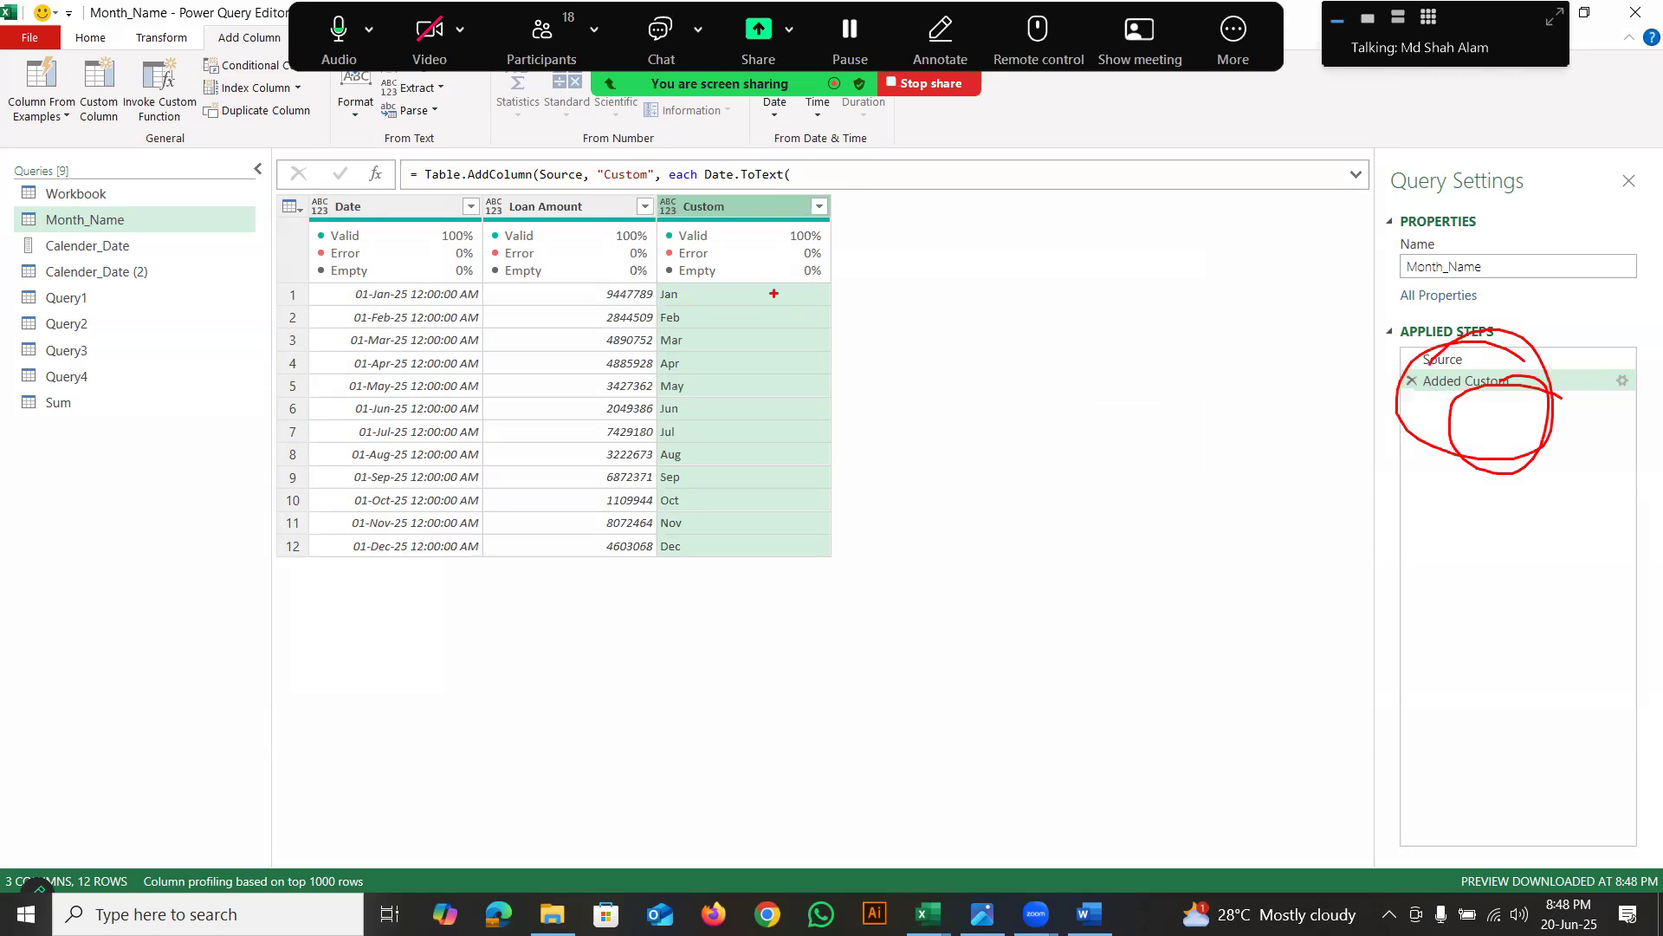
mouse_move(1480, 379)
left_mouse_down()
mouse_move(1521, 676)
mouse_move(1465, 625)
mouse_move(1591, 618)
mouse_move(1431, 621)
left_mouse_up()
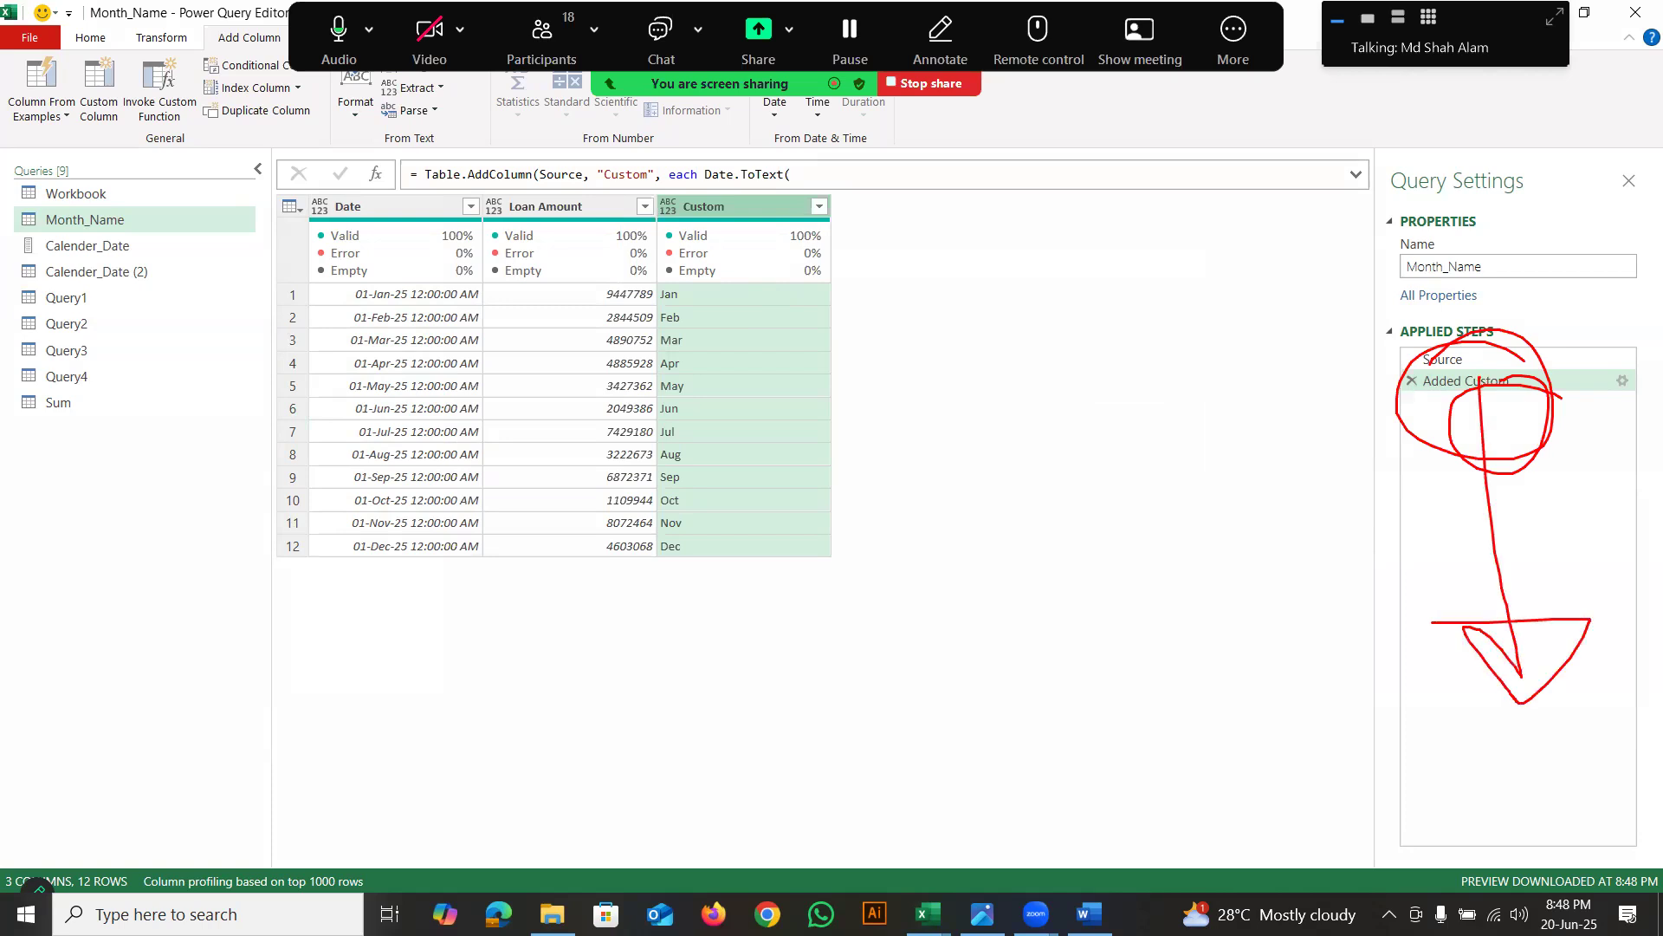
left_click_drag(419, 391, 453, 309)
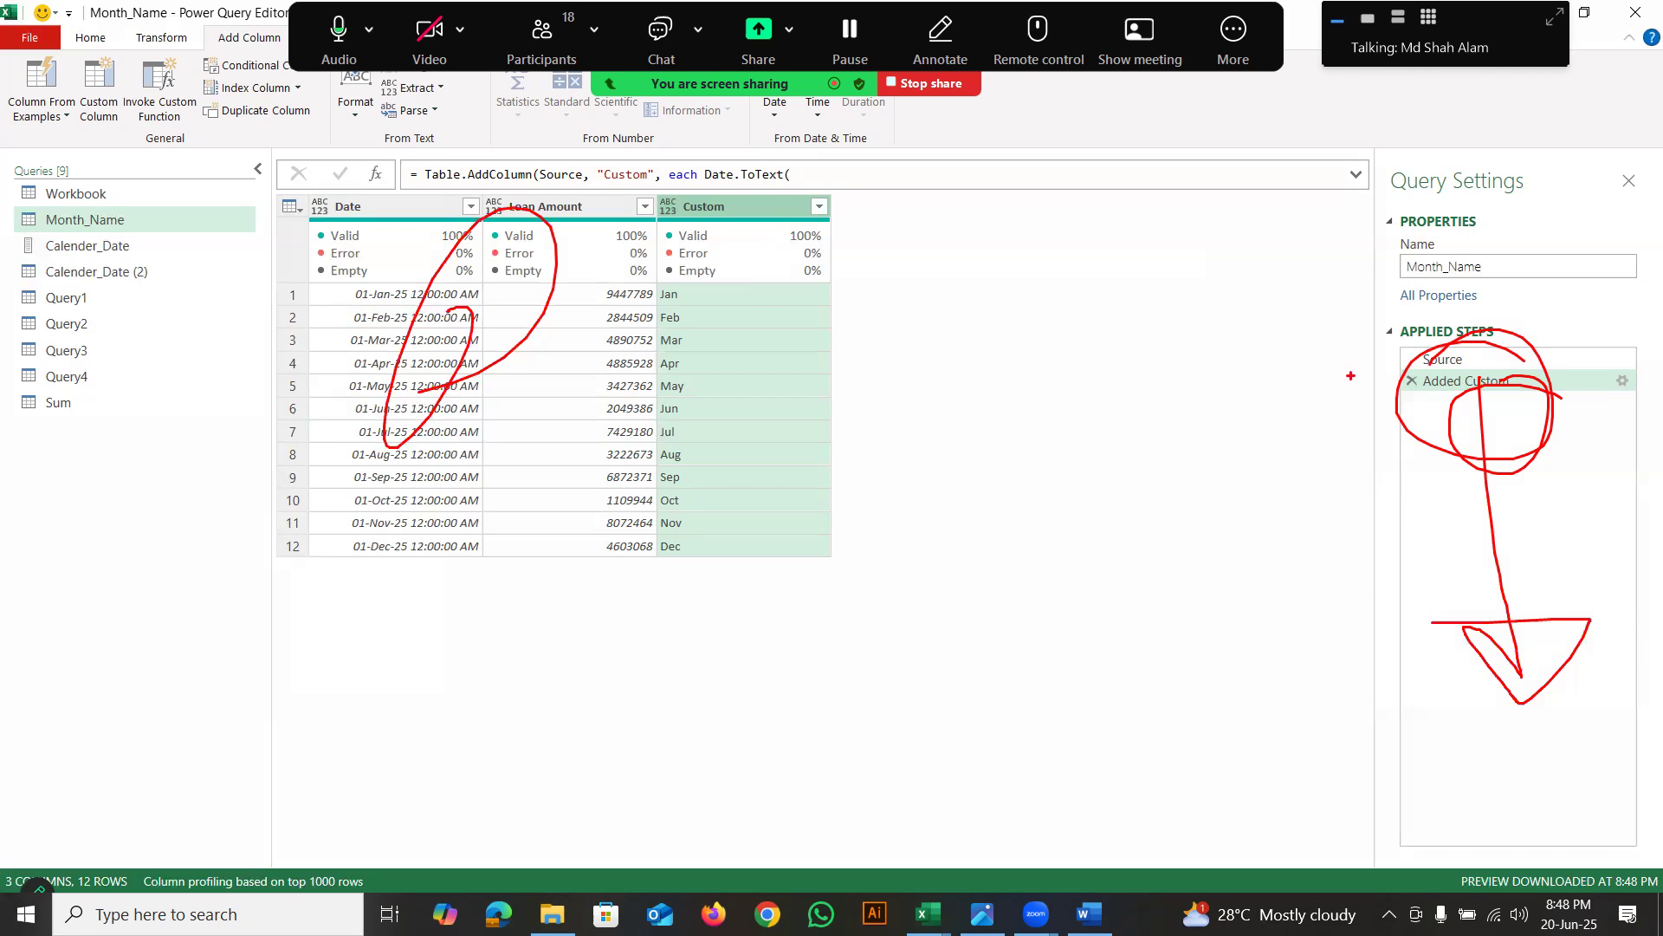
mouse_move(1443, 392)
left_mouse_down()
mouse_move(1439, 502)
mouse_move(1469, 549)
mouse_move(1505, 504)
mouse_move(1424, 498)
left_mouse_up()
mouse_move(1397, 424)
left_mouse_down()
mouse_move(1400, 538)
mouse_move(1421, 436)
left_mouse_up()
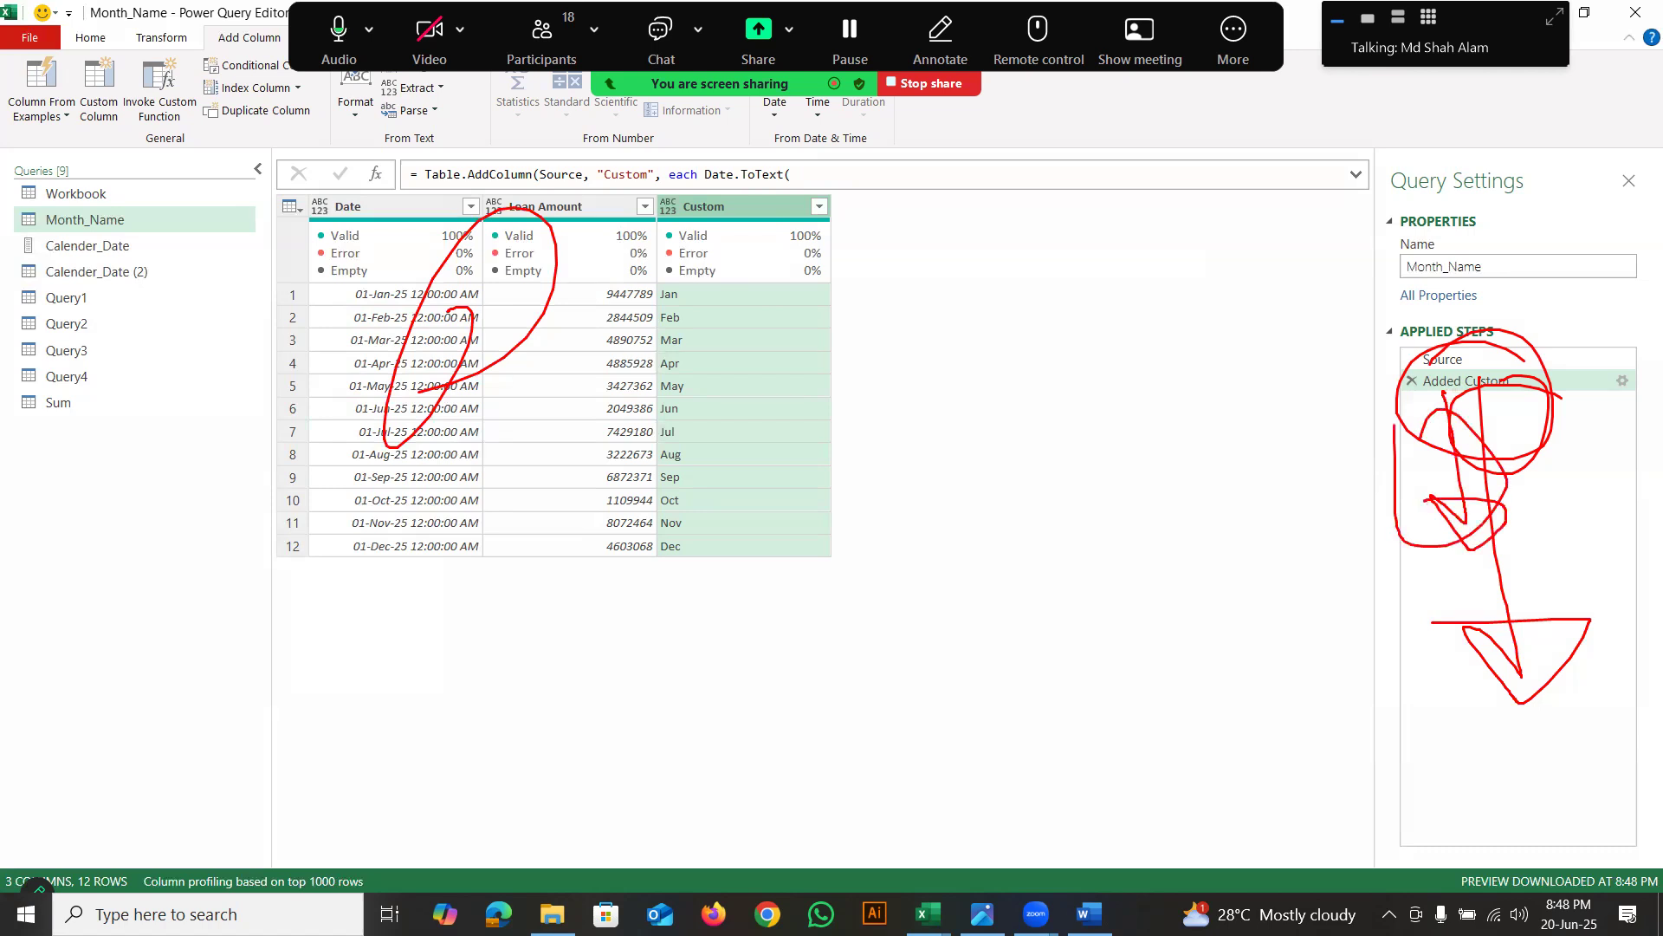
left_click_drag(618, 333, 773, 267)
left_click_drag(806, 327, 998, 280)
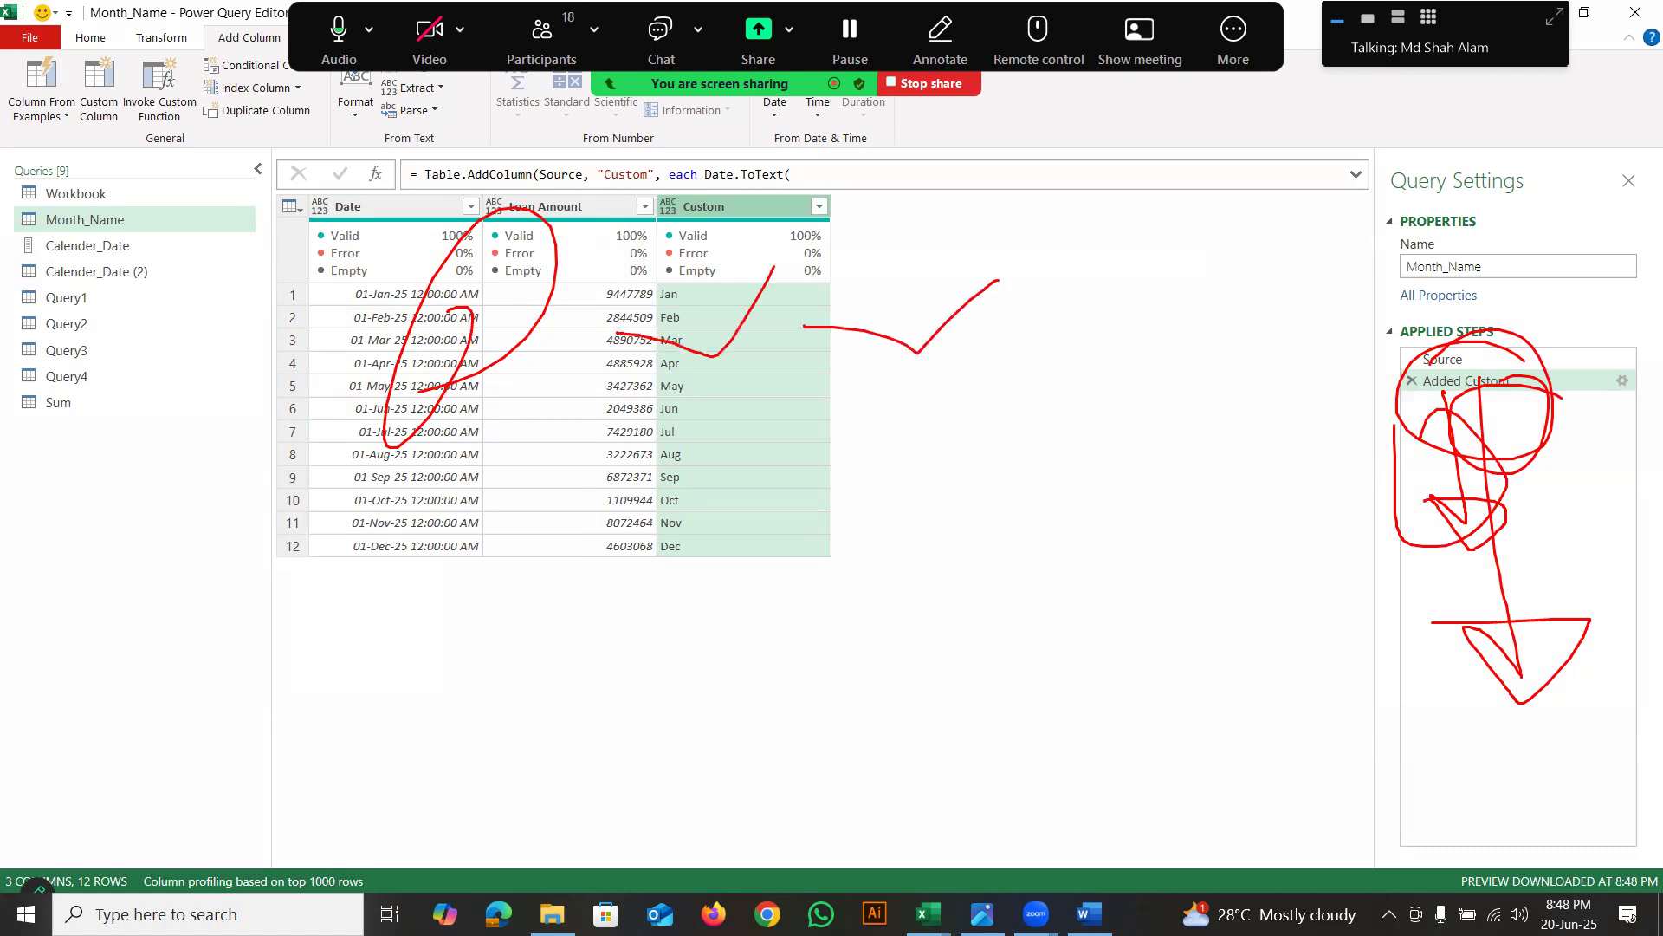
key("Escape")
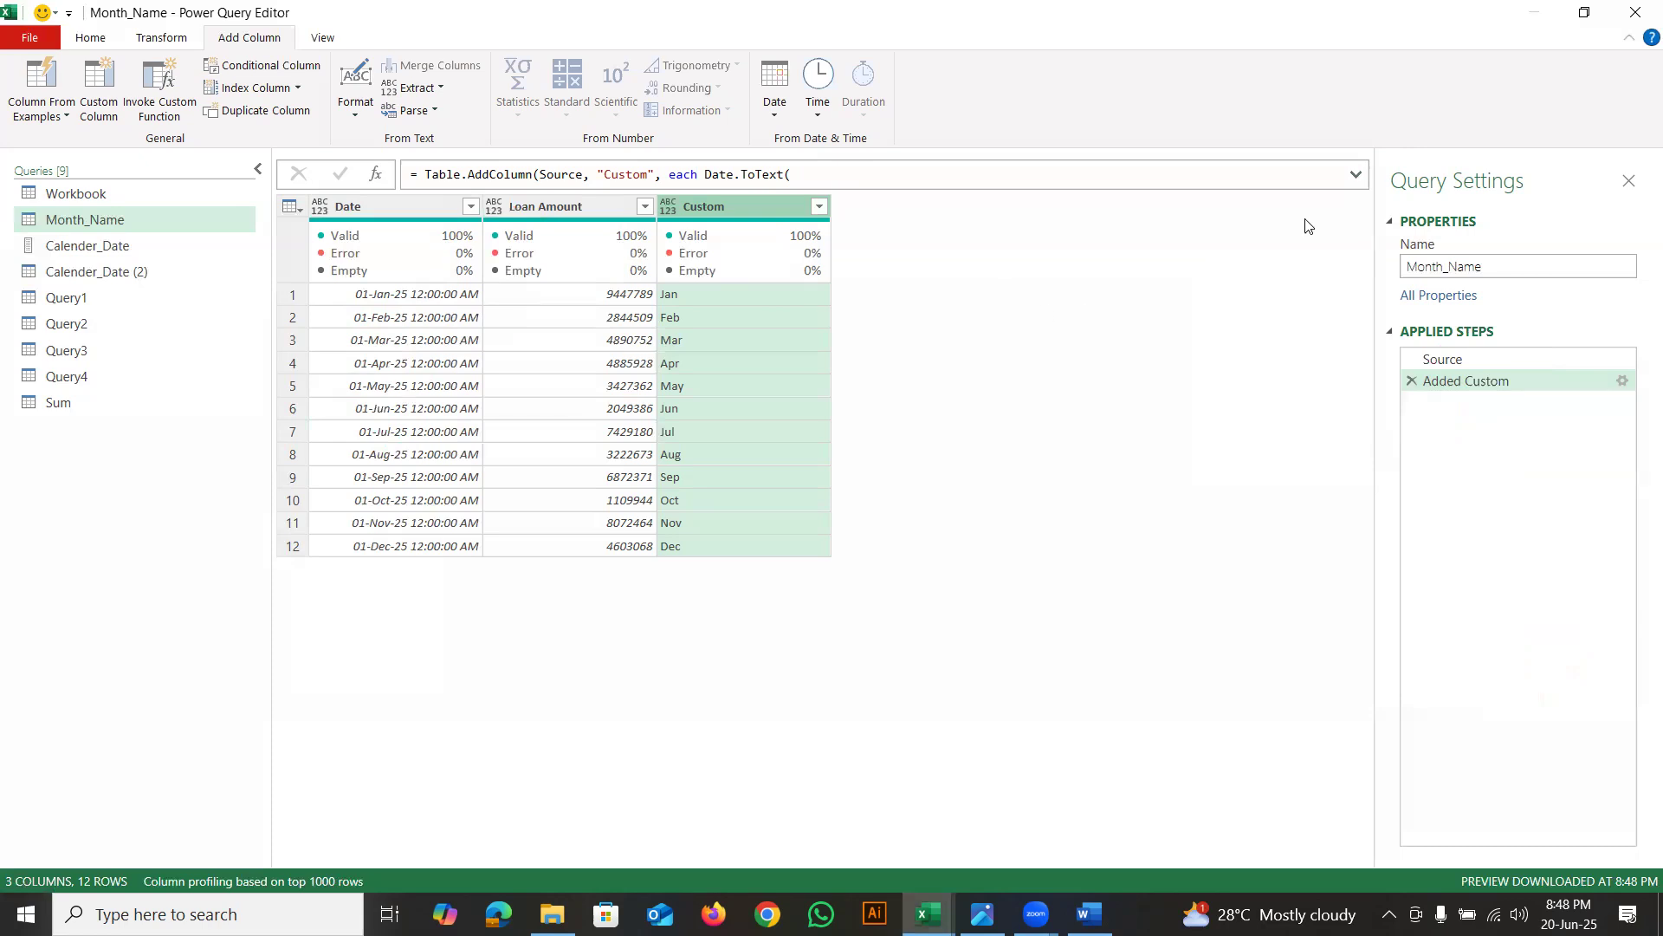
Expand the formula and rename the added column from Custom to Month in the Added Custom step
left_click(1355, 174)
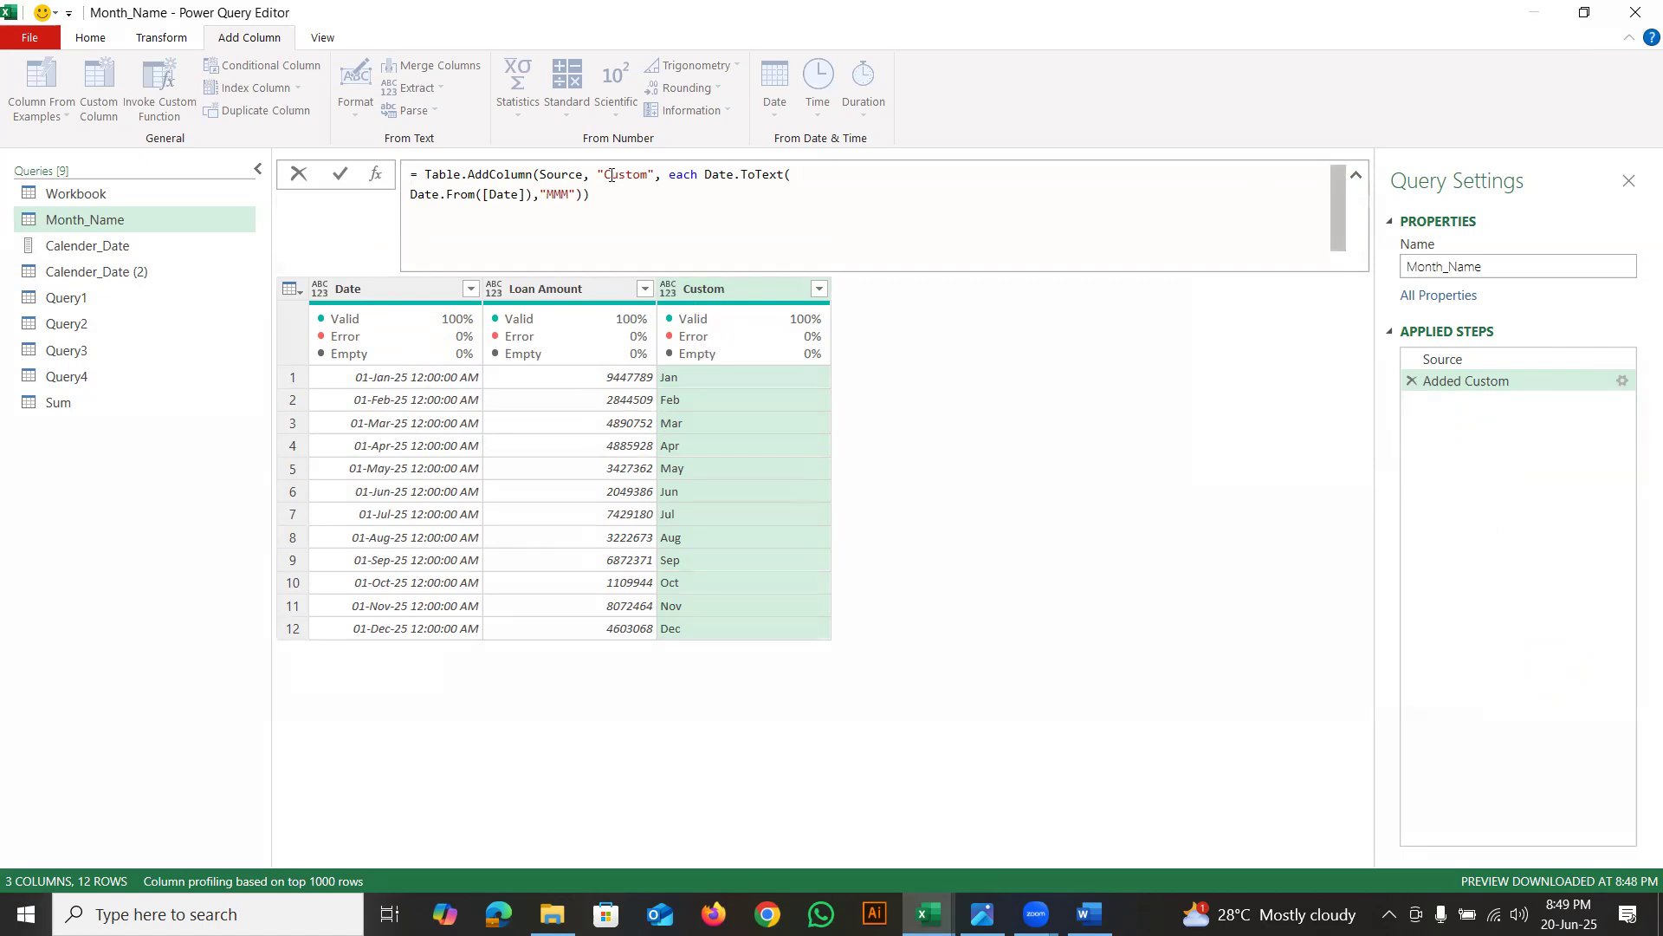
double_click(648, 174)
type("Month")
key("Return")
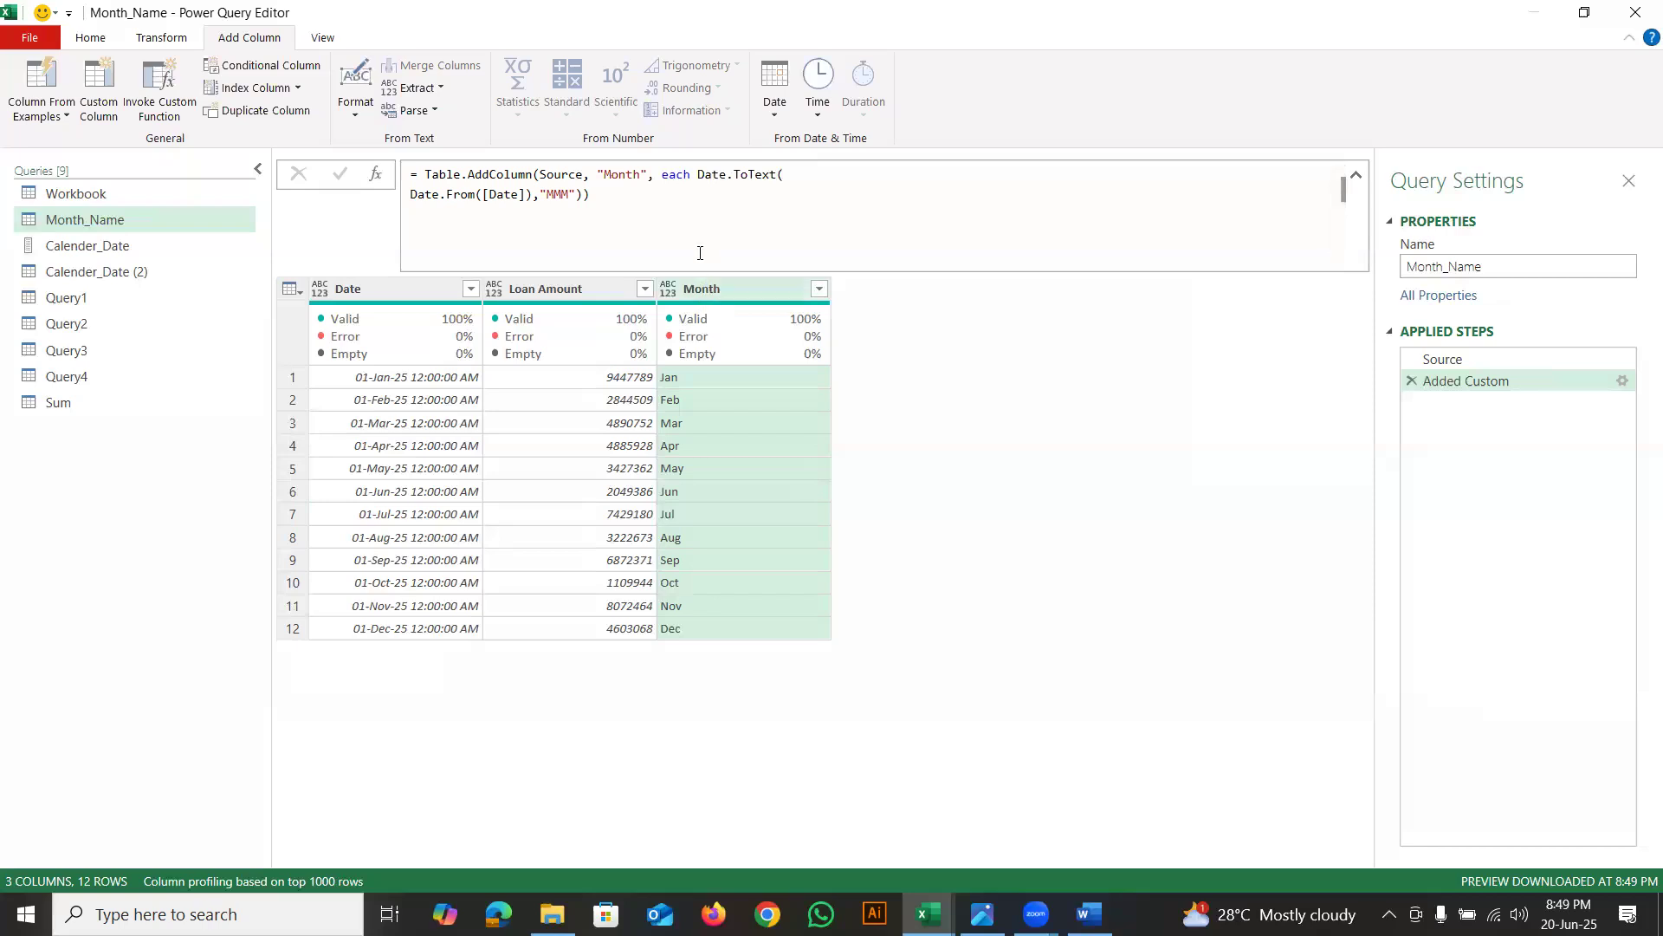
Append [[Month]] to the Added Custom formula so the query returns only the Month column as a table
left_click(633, 197)
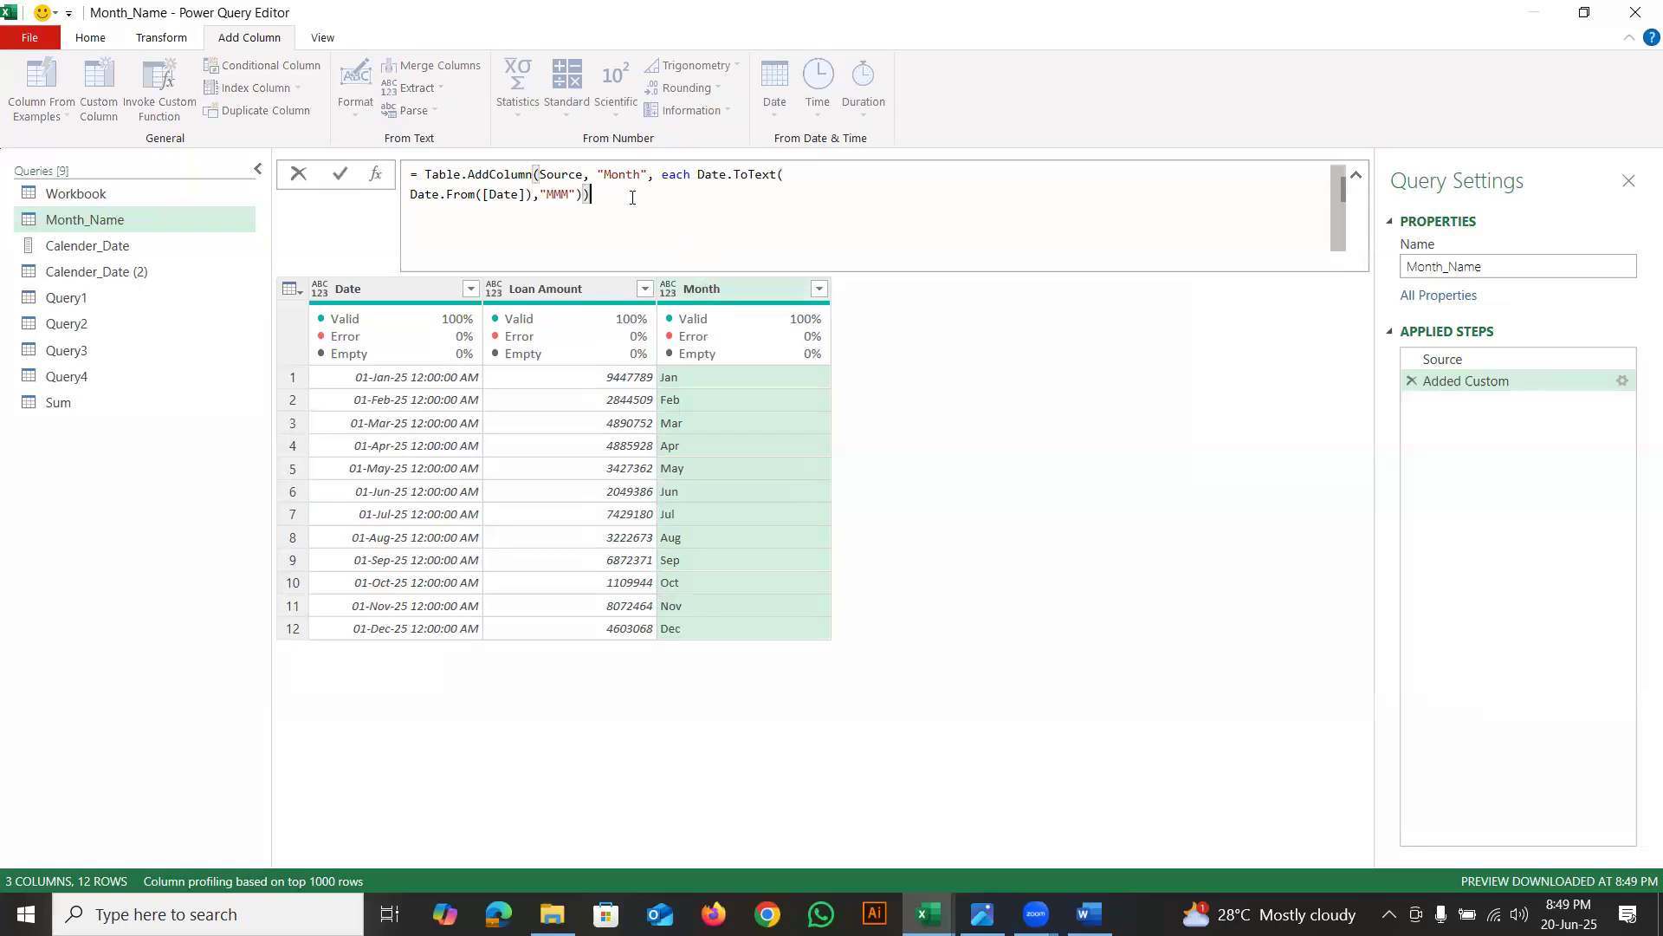
type("[Month")
key("Return")
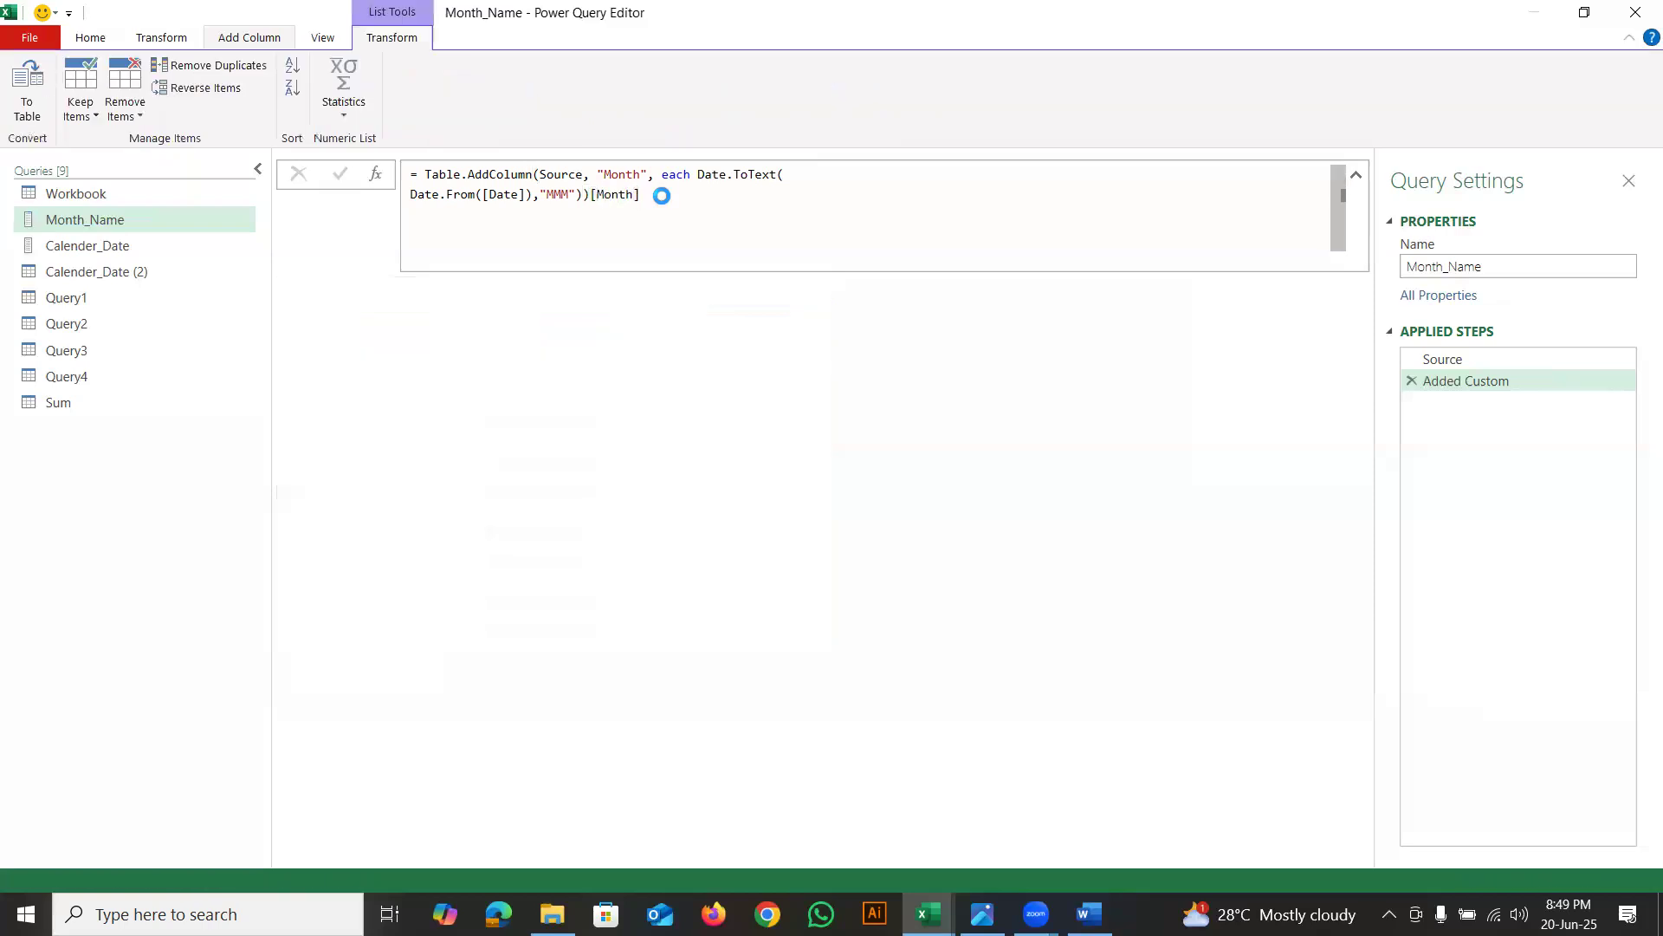
left_click(598, 194)
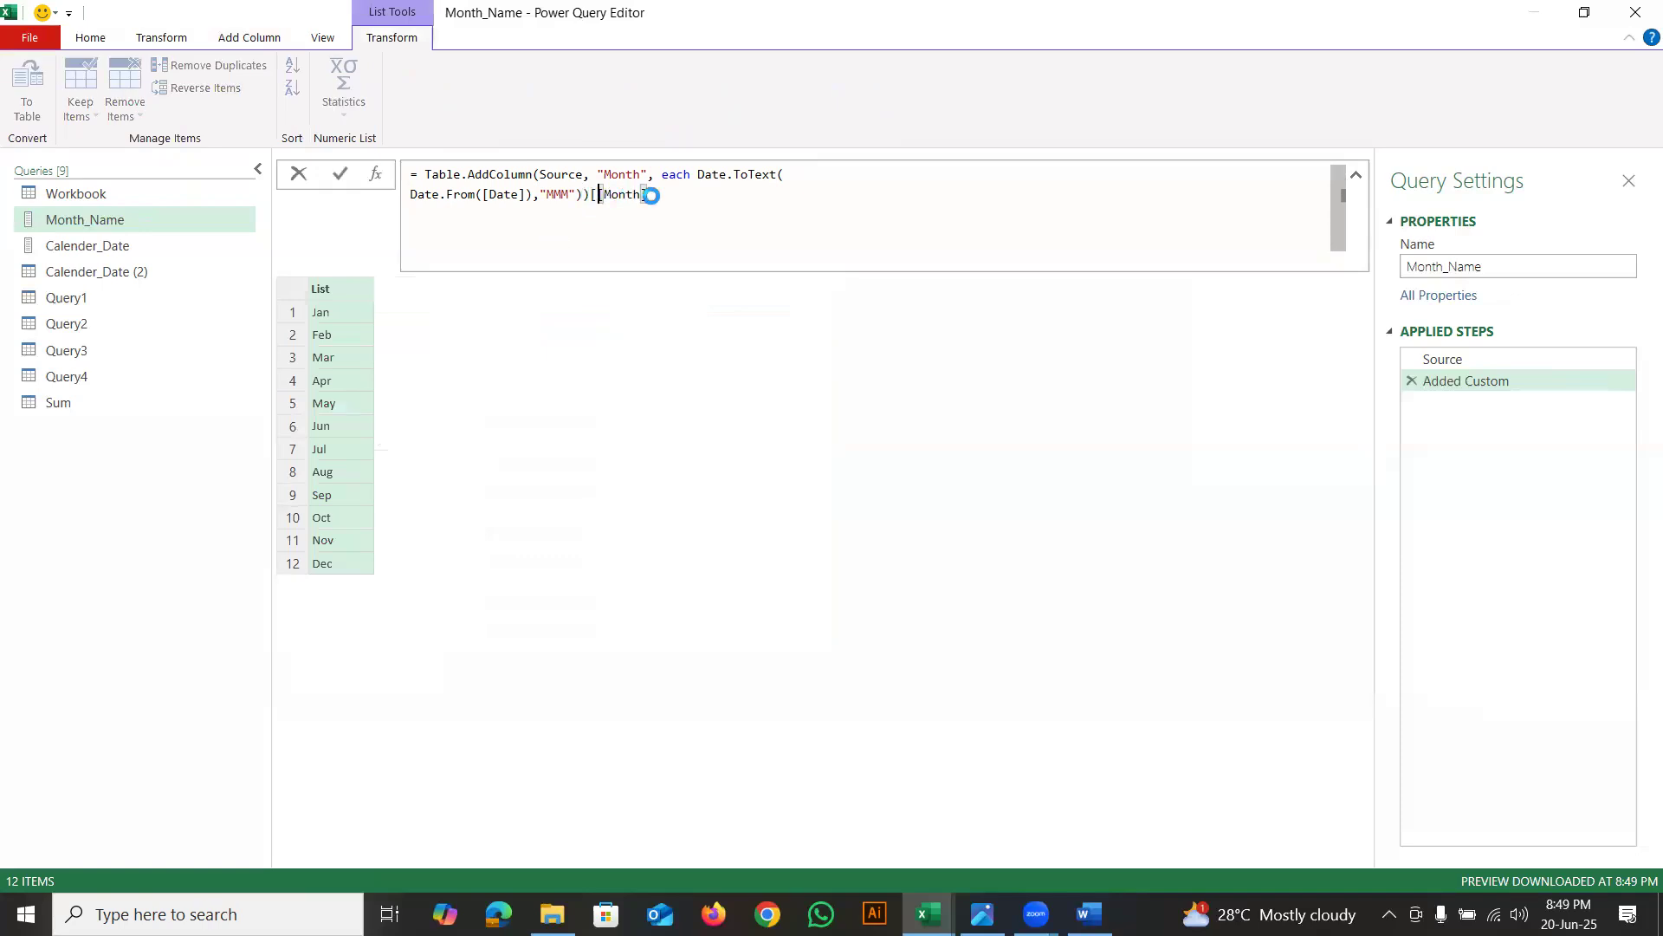
key("Return")
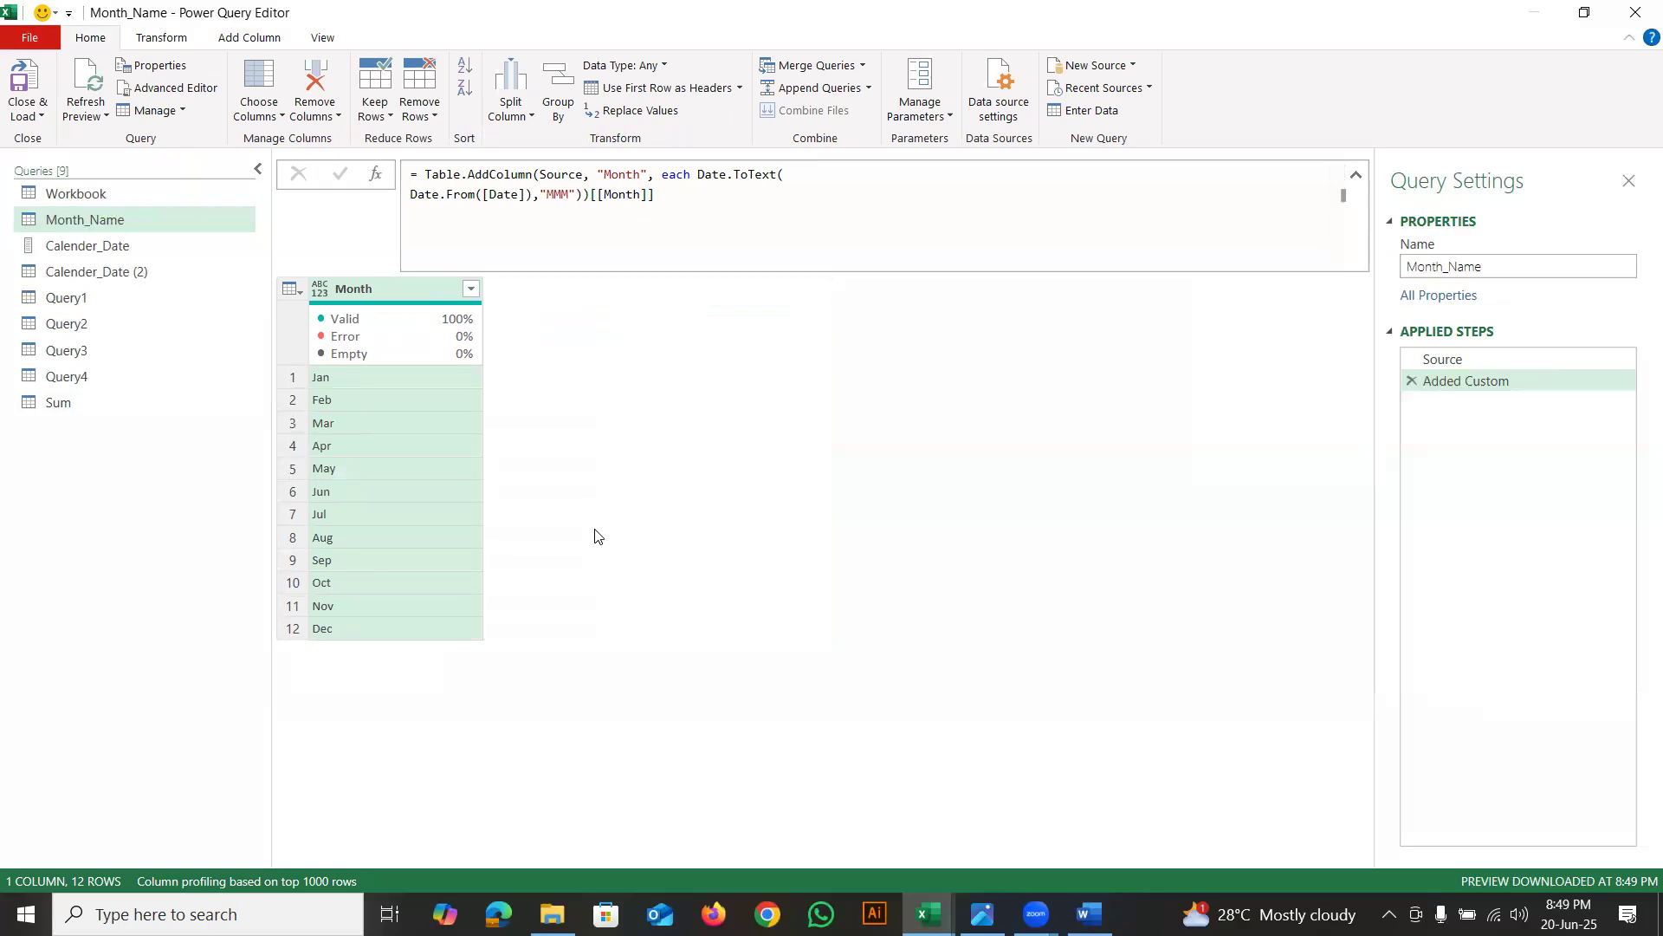
Switch to the Learning Summary document in Word, color the Short Month Name and Text to Date items red, and return to Power Query
key("alt+Tab")
left_click(541, 620)
triple_click(694, 625)
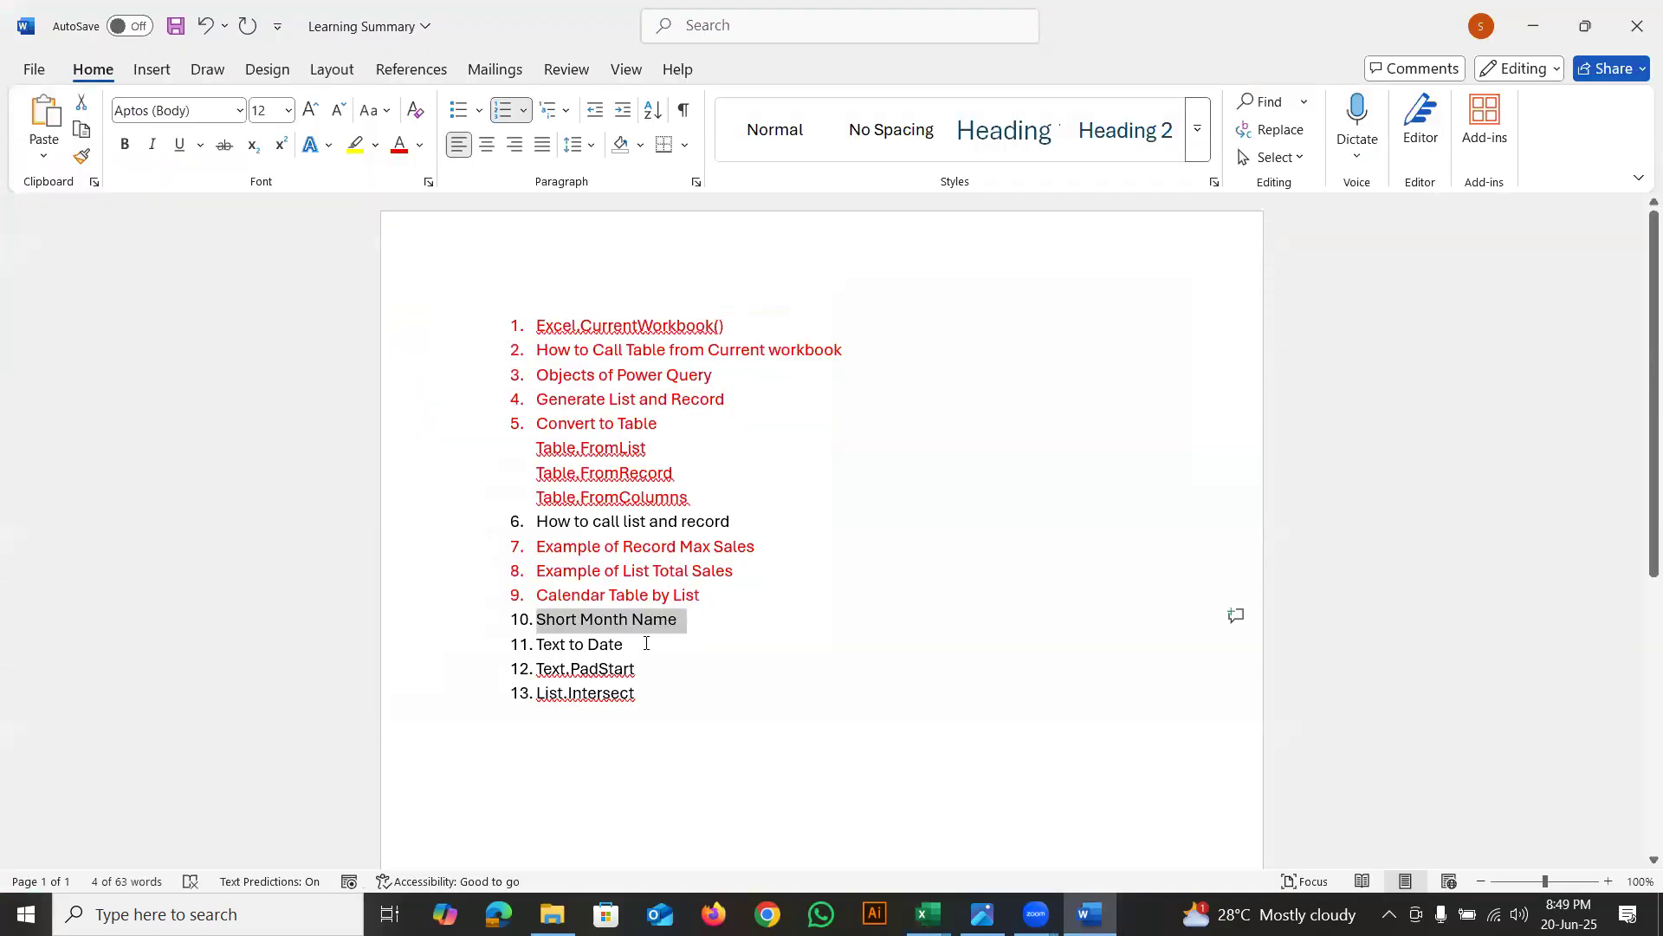
left_click(644, 642, "shift")
left_click(399, 145)
key("alt+Tab")
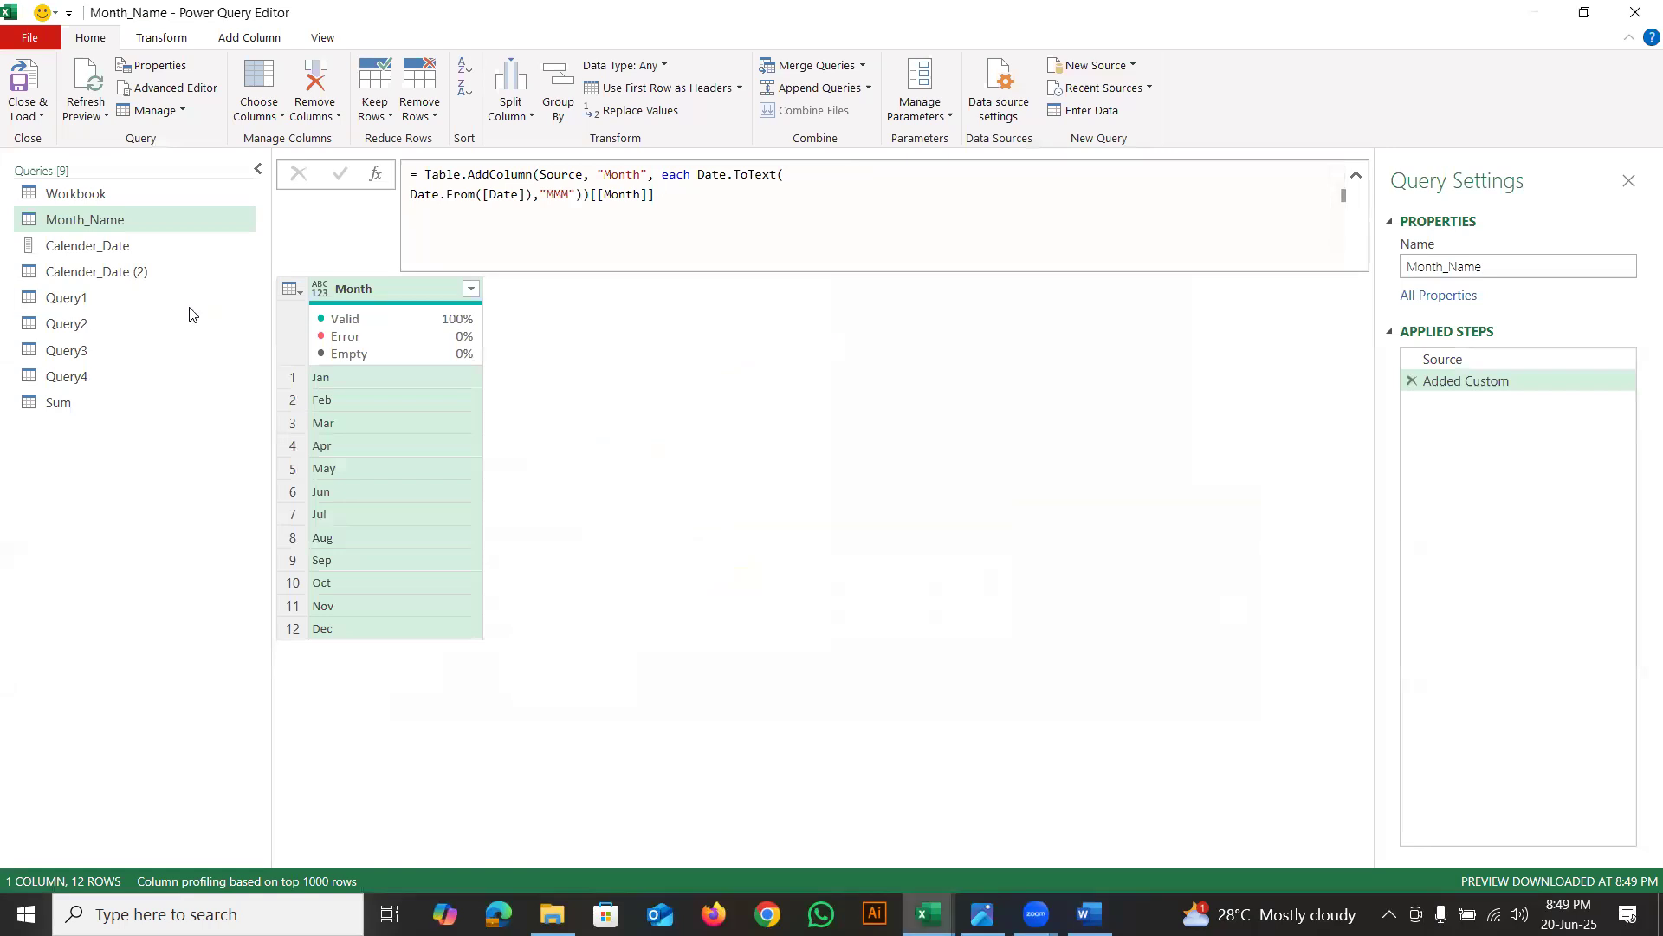
Copy the table name Q_Sales from the Name column of the Workbook query
left_click(103, 194)
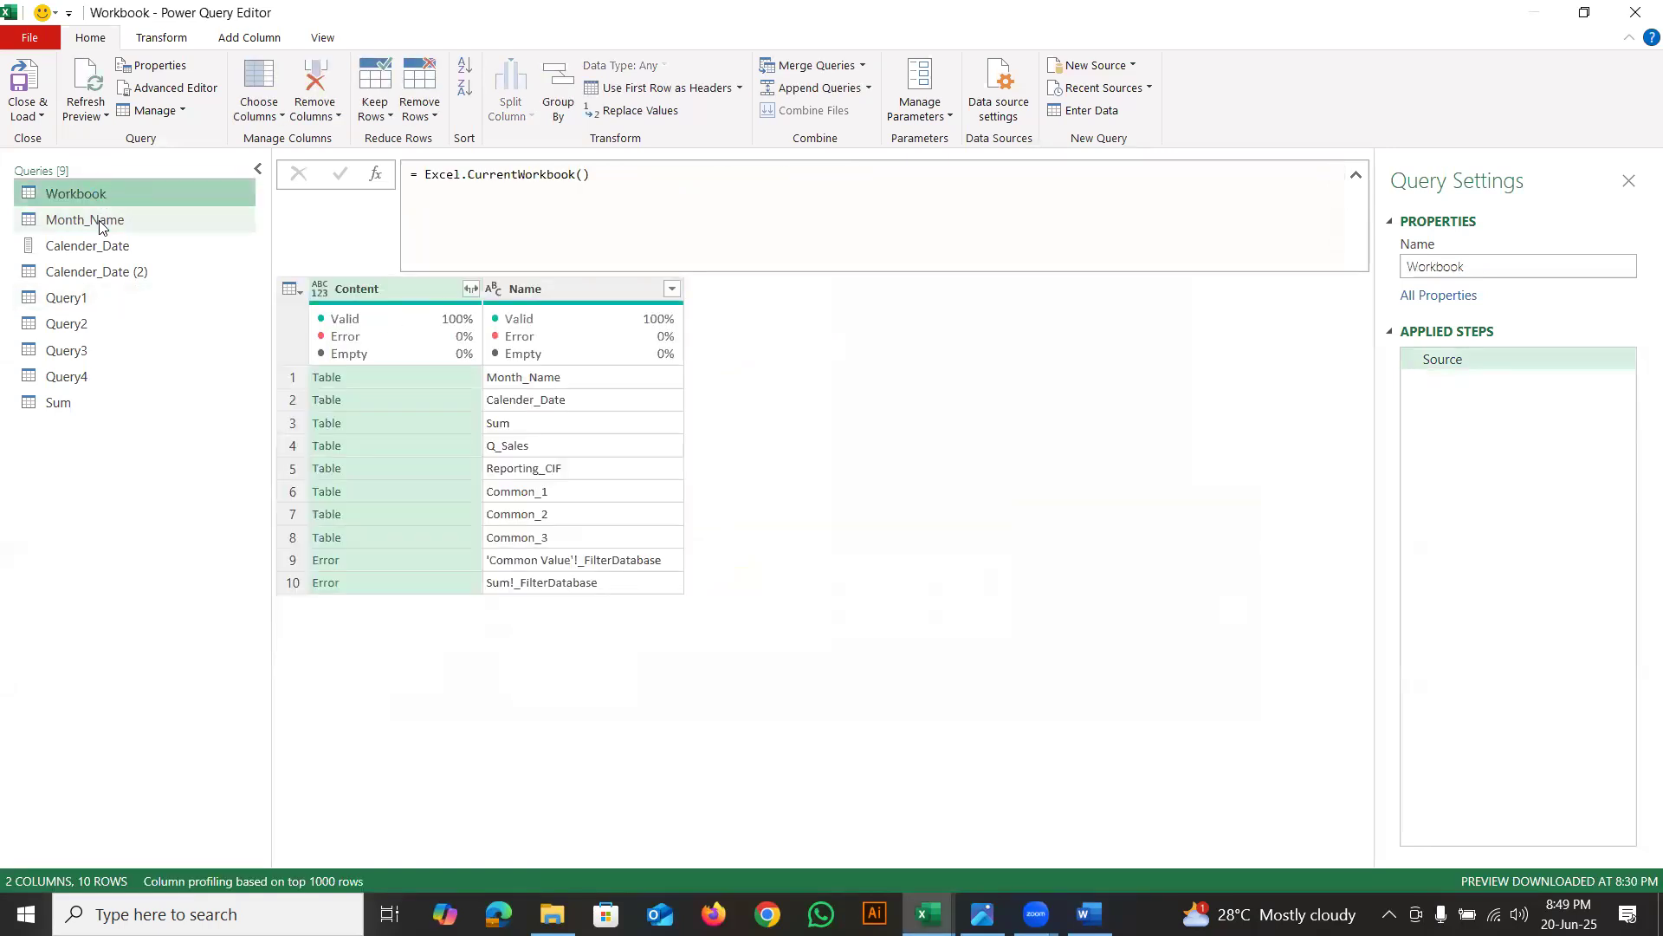
left_click(99, 220)
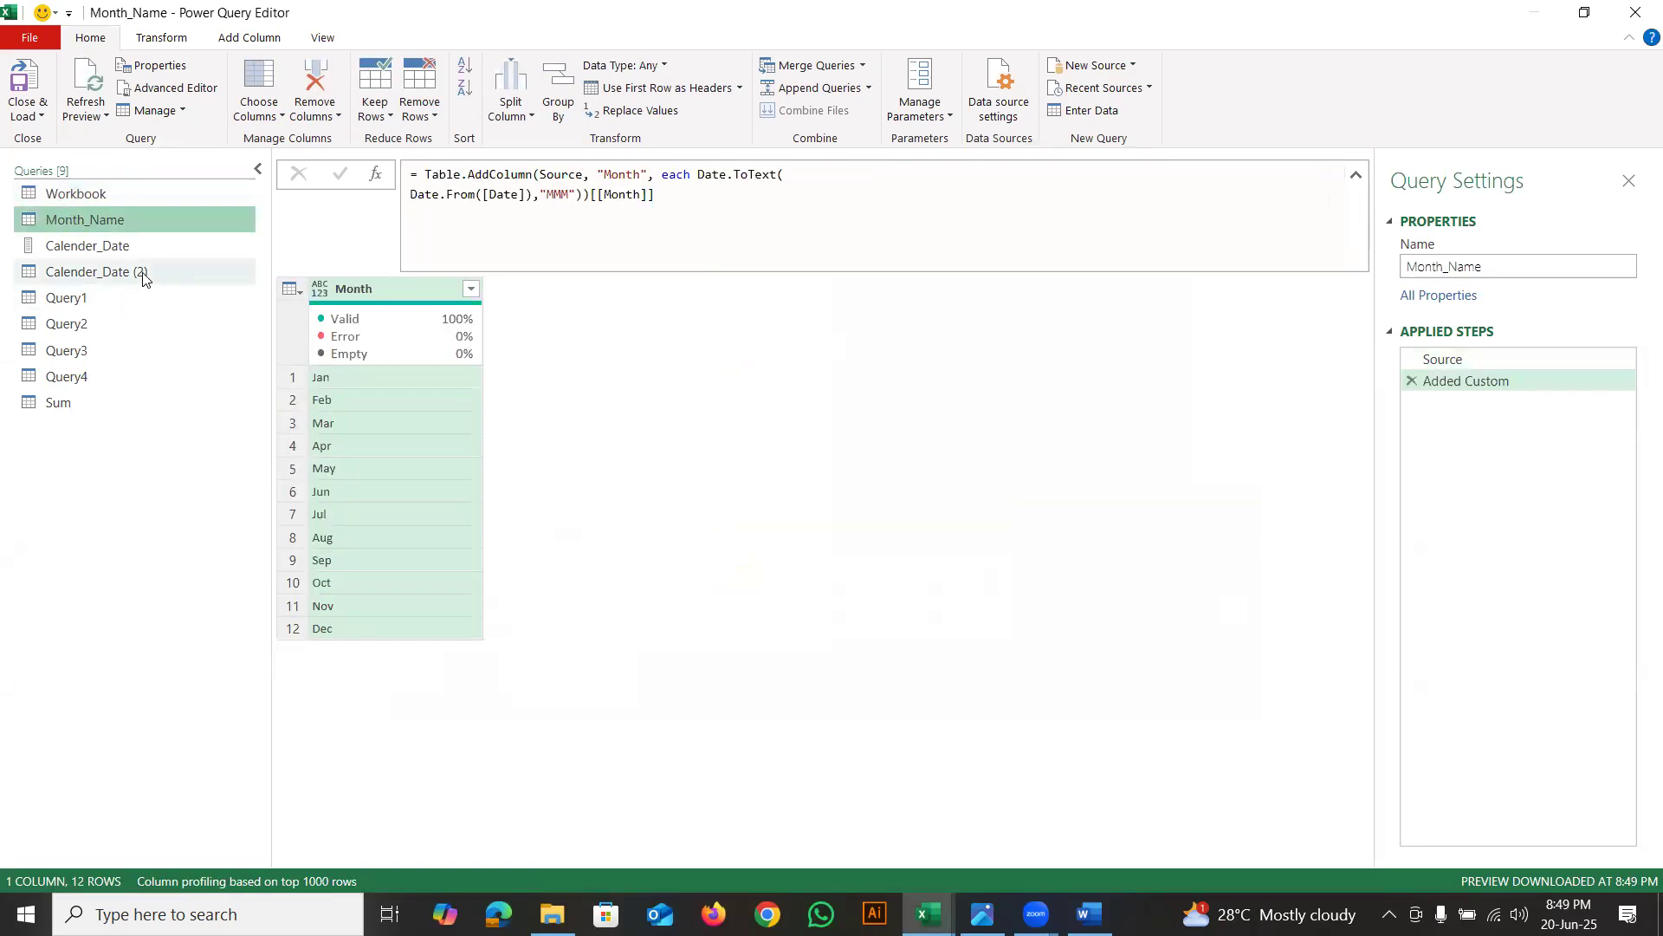
left_click(100, 194)
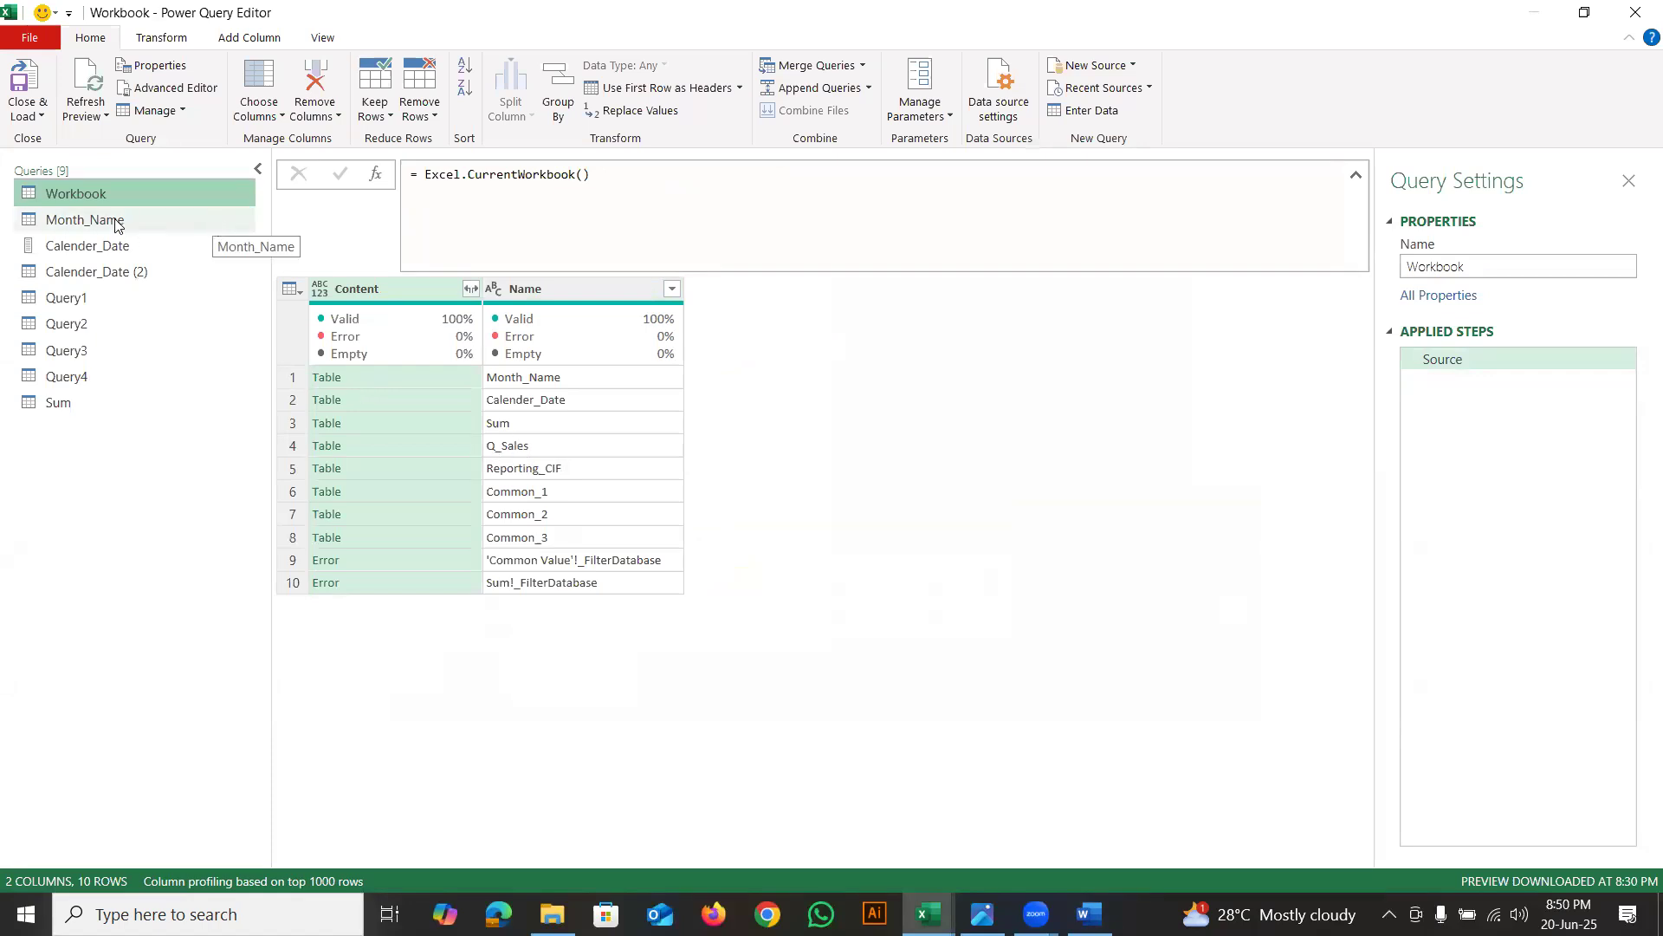
right_click(498, 446)
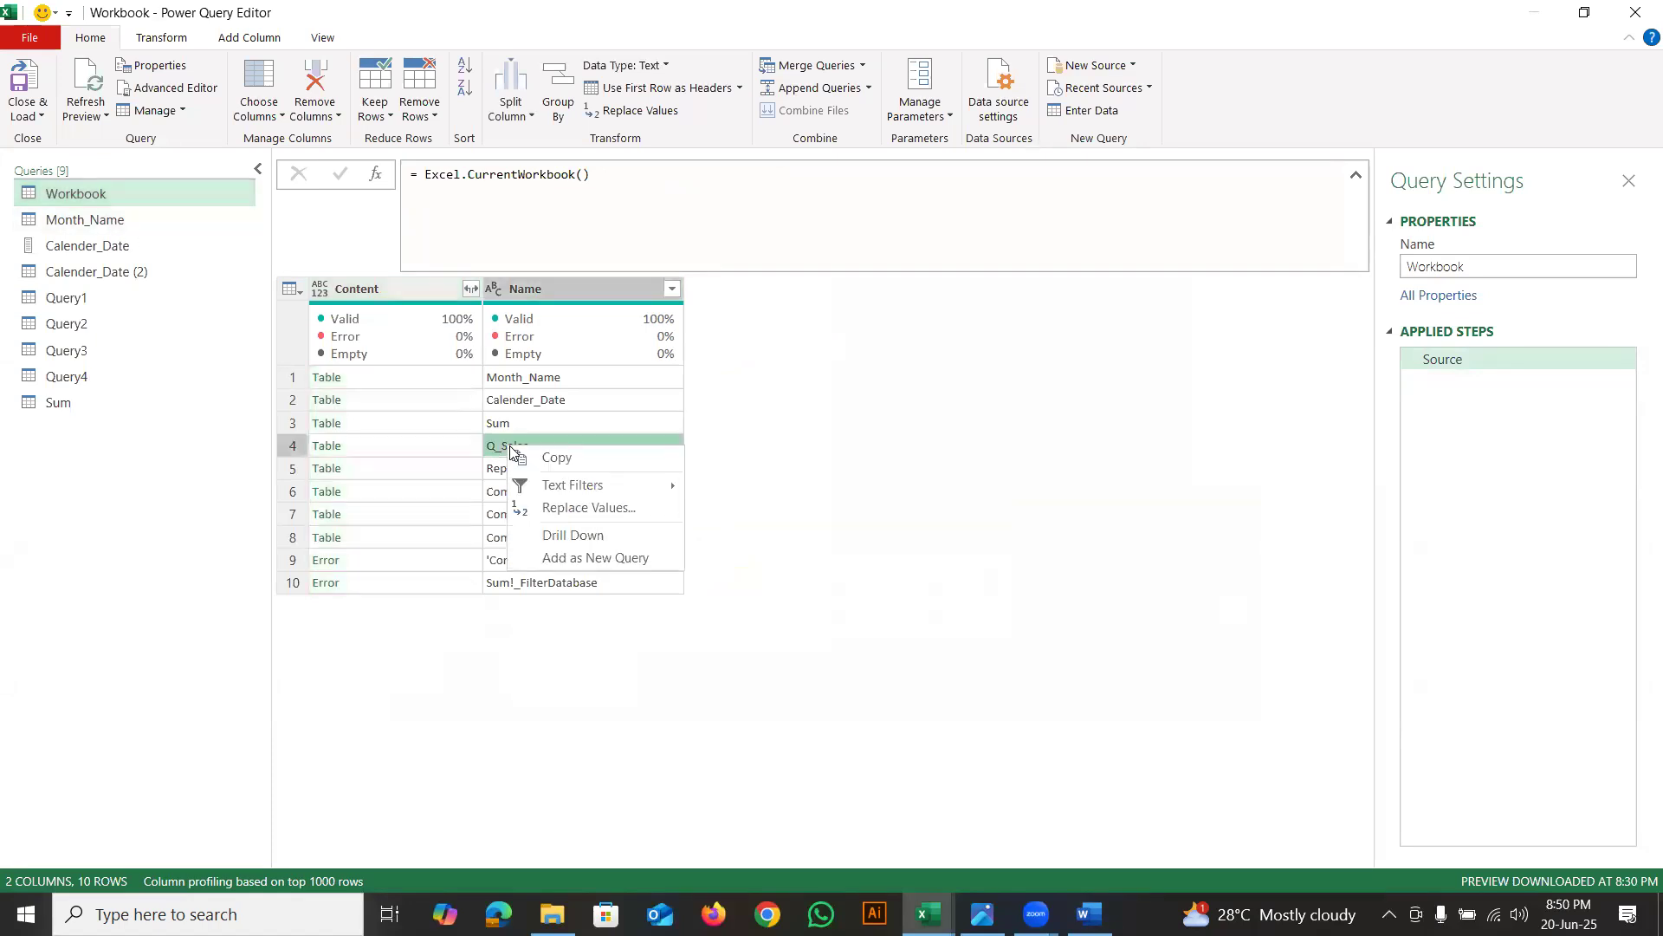
left_click(545, 459)
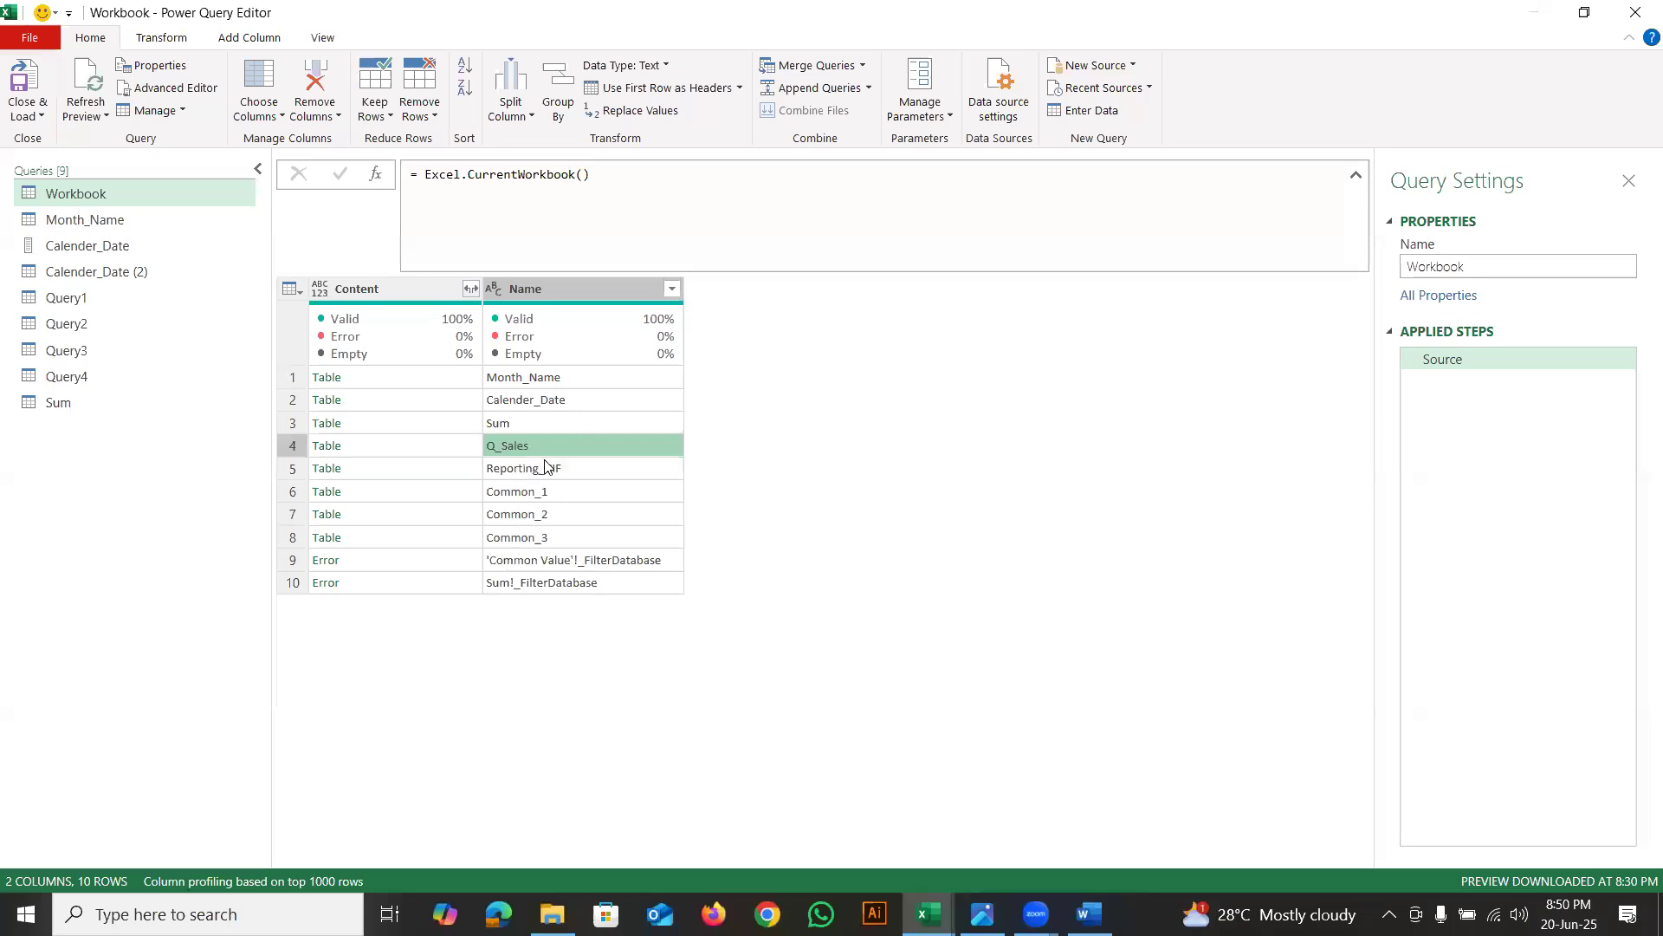
Duplicate the Month_Name query and rename the copy Q_Sales
left_click(110, 222)
right_click(111, 222)
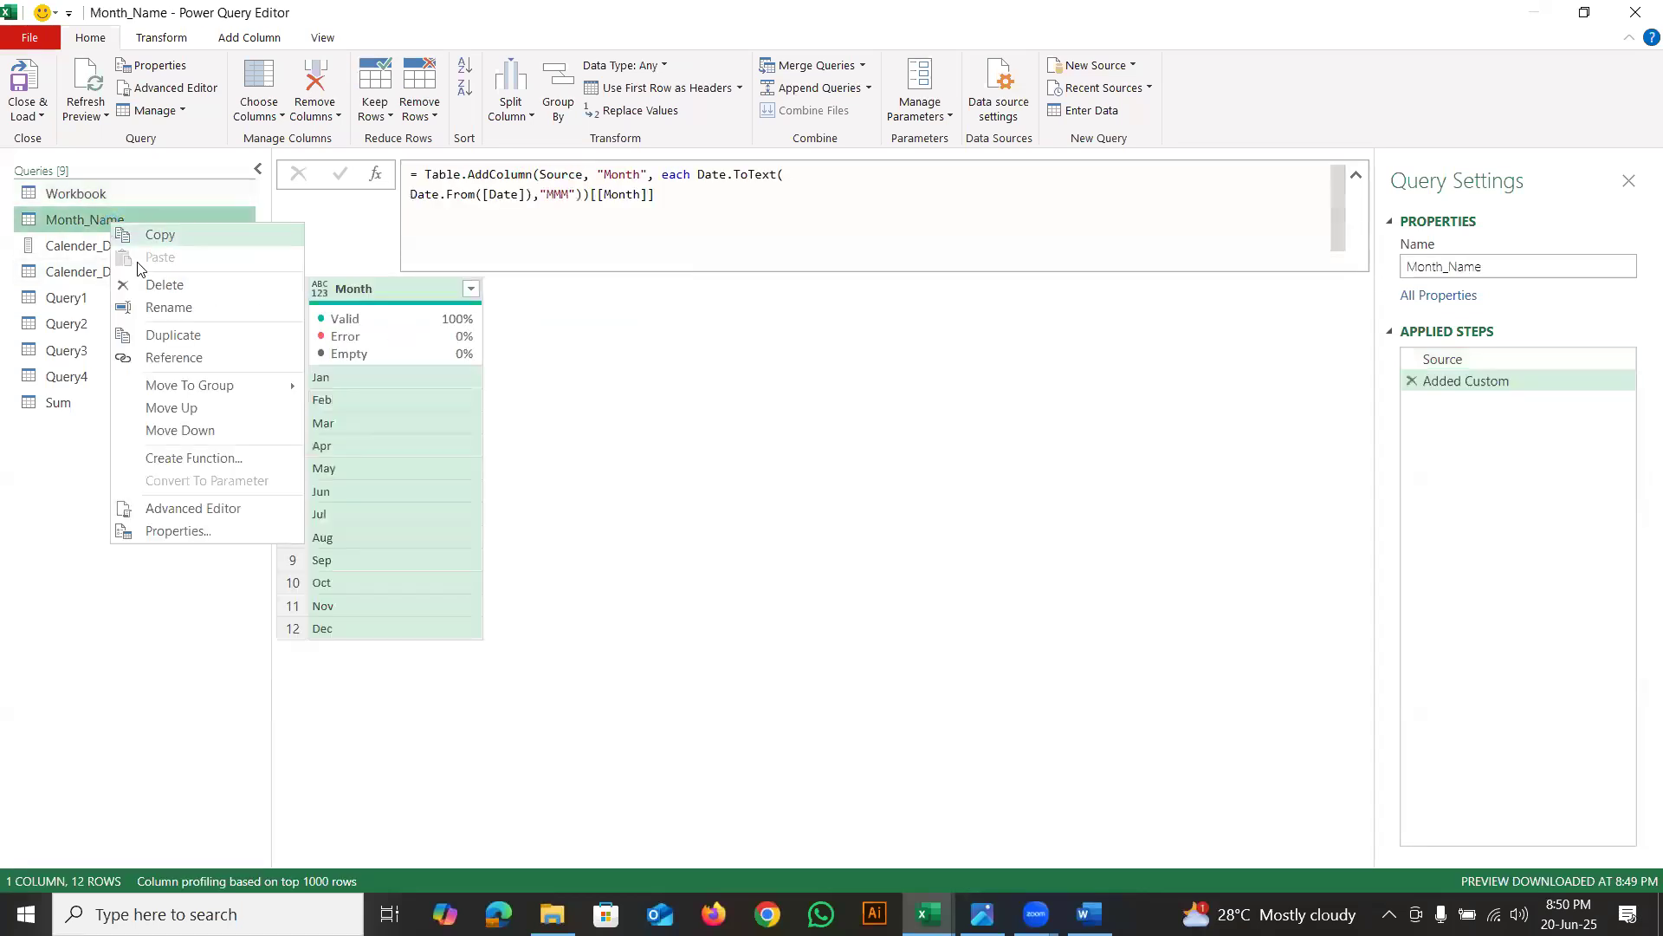
left_click(166, 338)
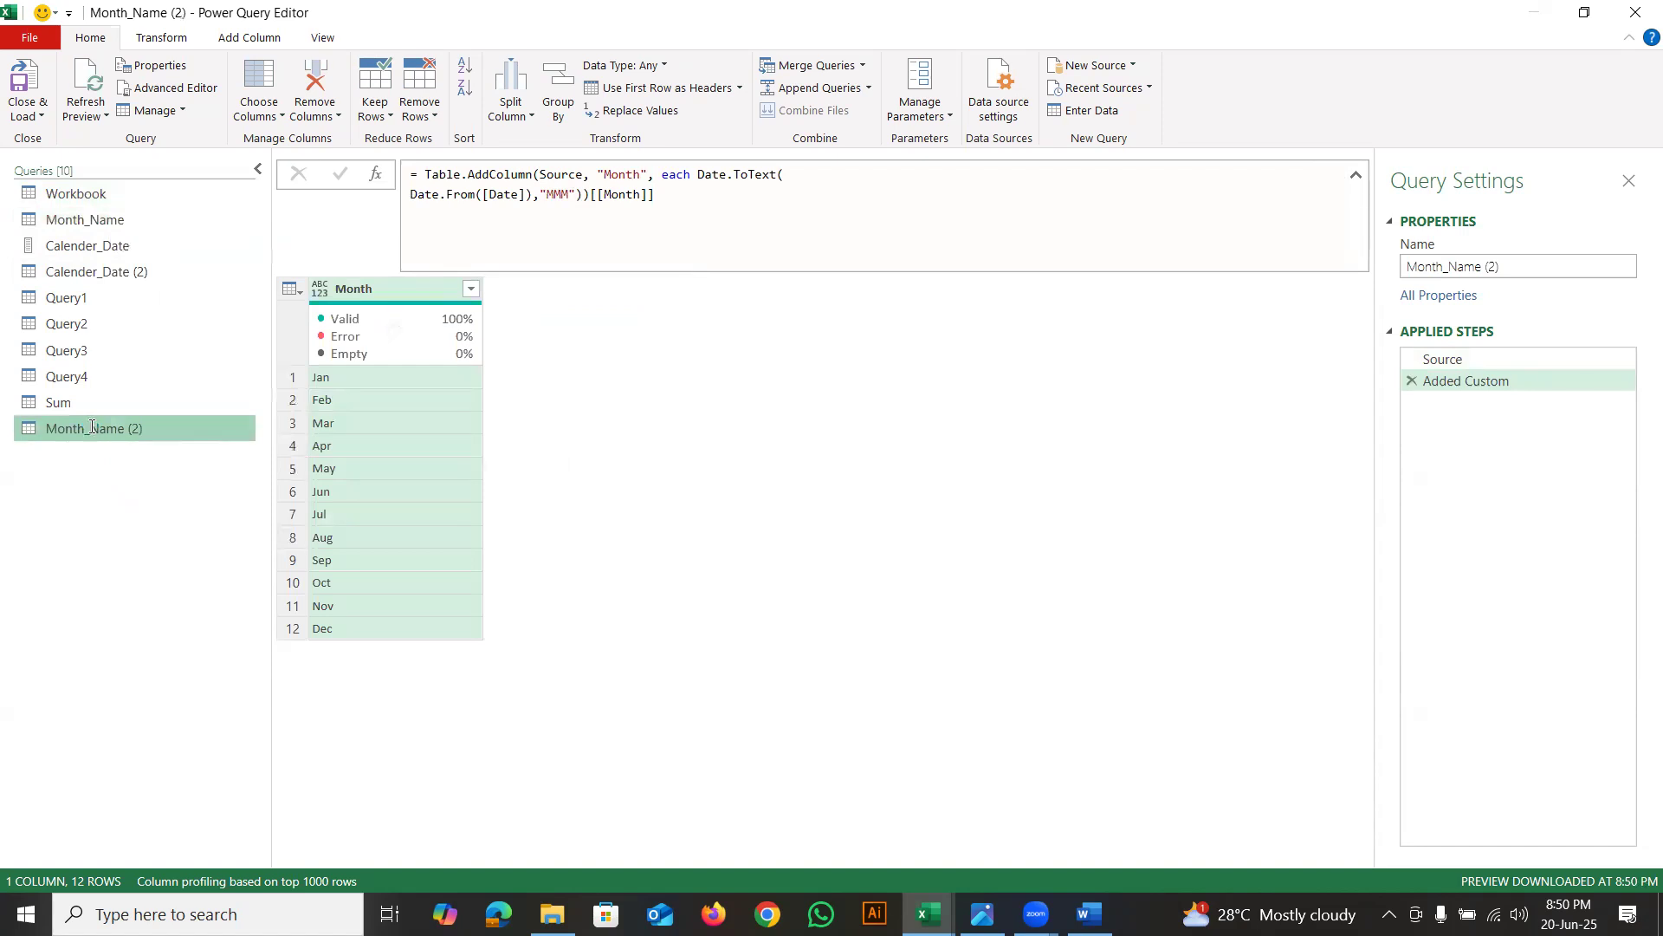
double_click(90, 428)
key("ctrl+v")
key("Return")
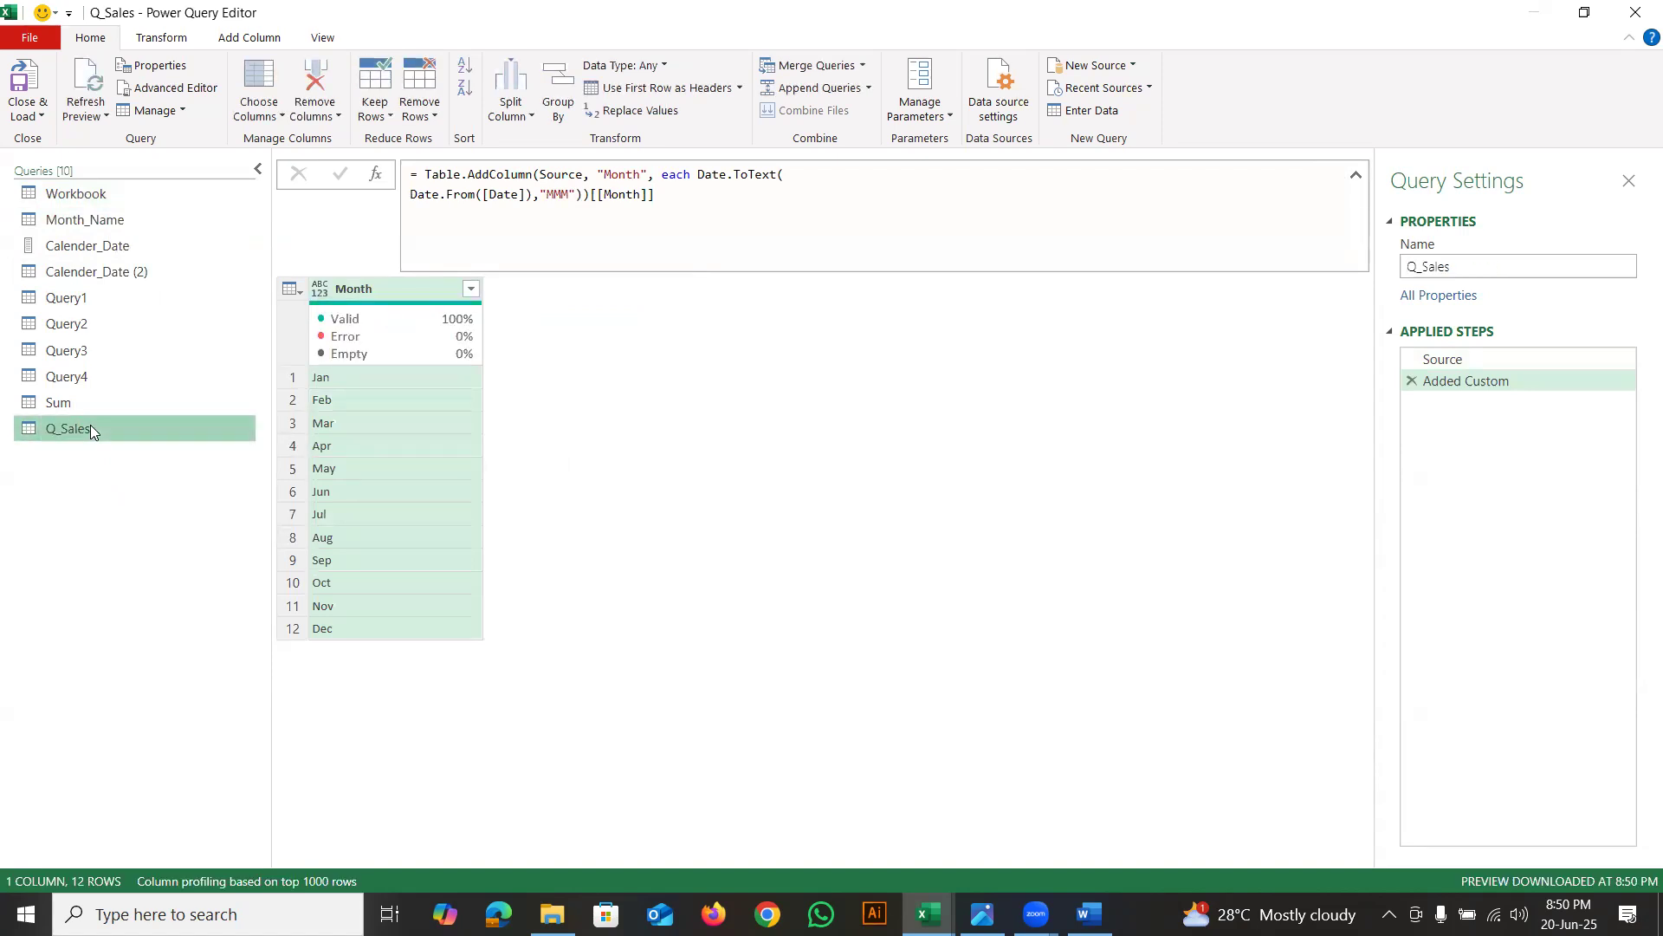
Delete the Added Custom step from Q_Sales and change the table name in the Source formula to Q_Sales
left_click(1411, 381)
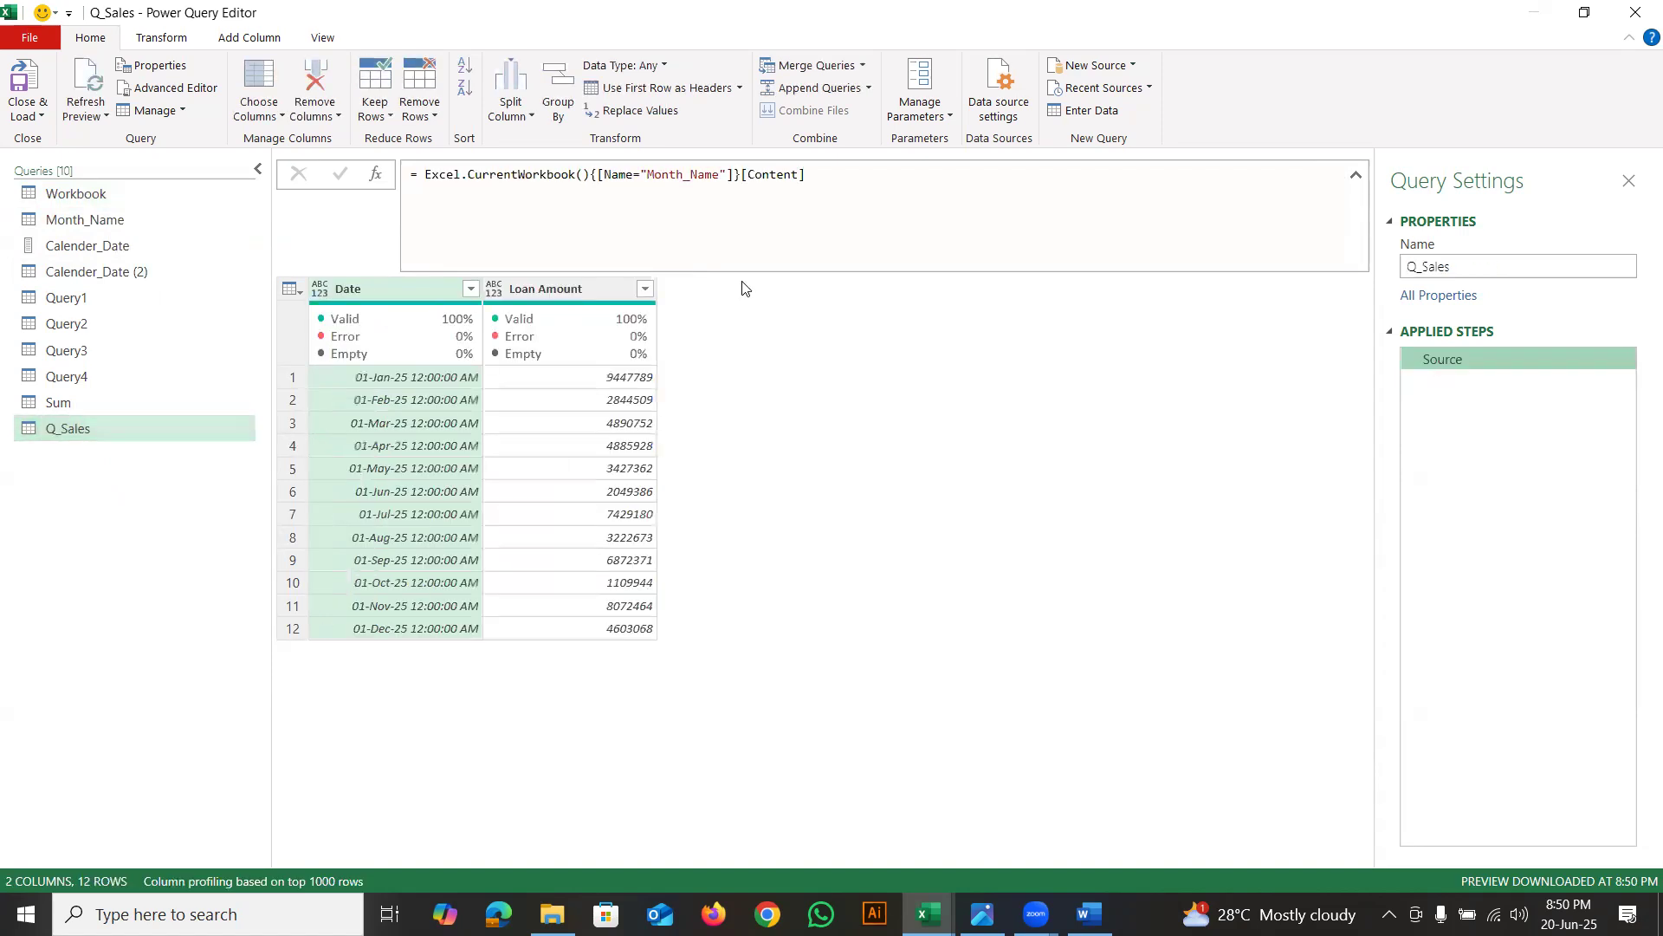
left_click(646, 175)
double_click(717, 174)
key("ctrl+v")
key("Return")
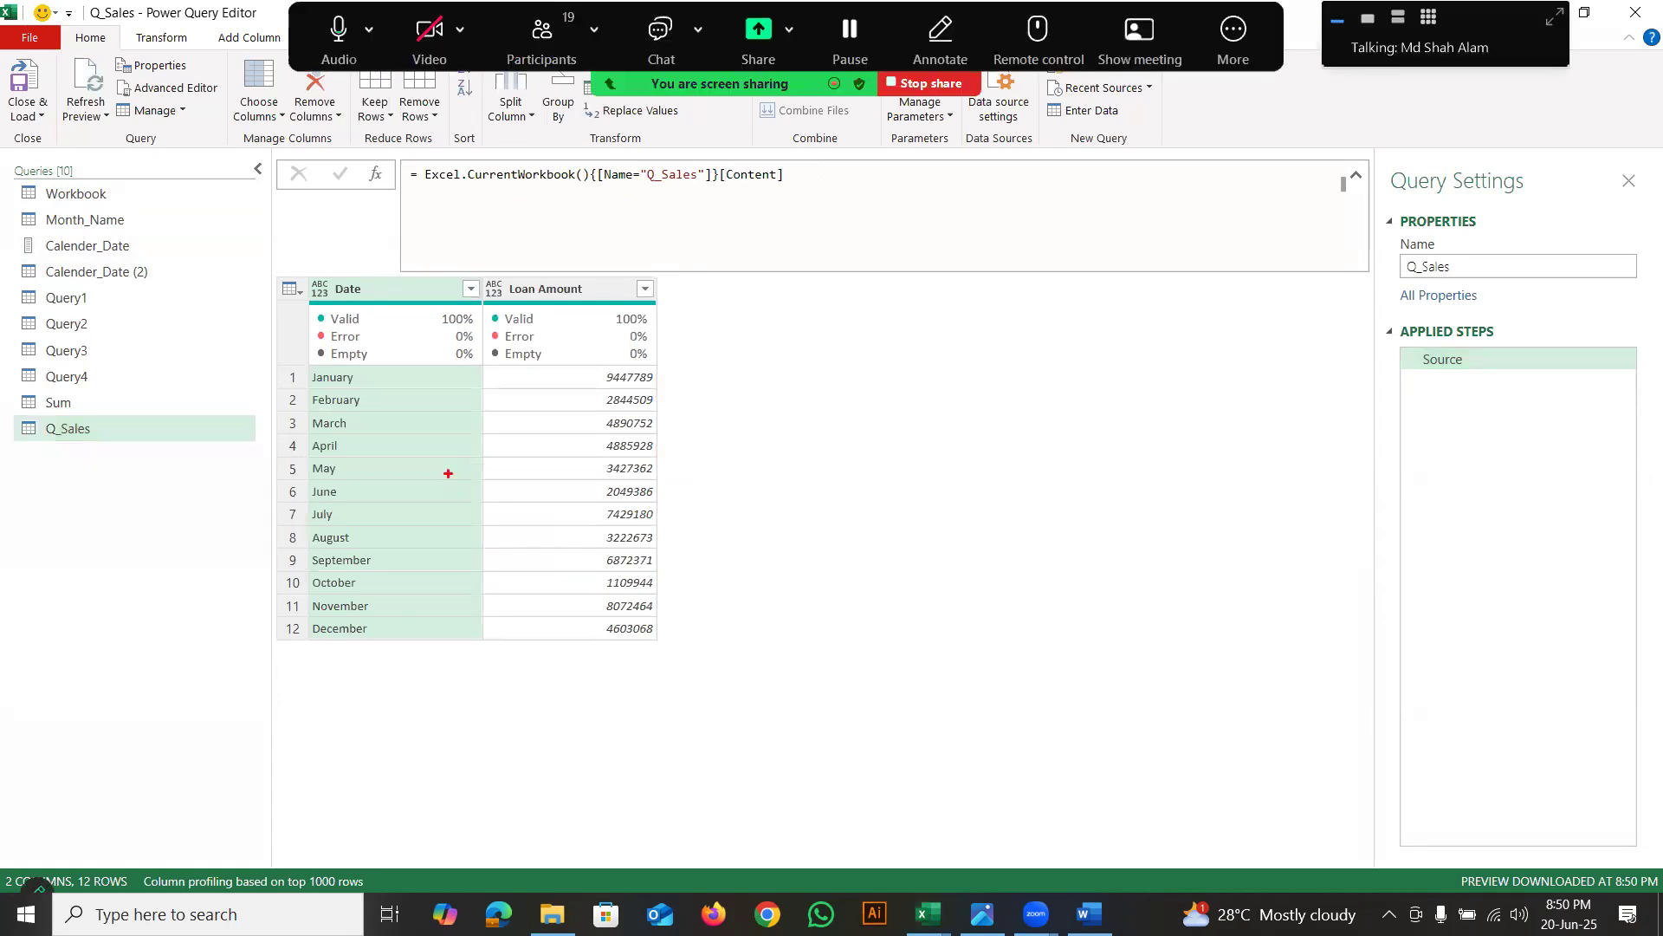
mouse_move(439, 383)
left_mouse_down()
mouse_move(455, 440)
mouse_move(401, 553)
mouse_move(433, 622)
left_mouse_up()
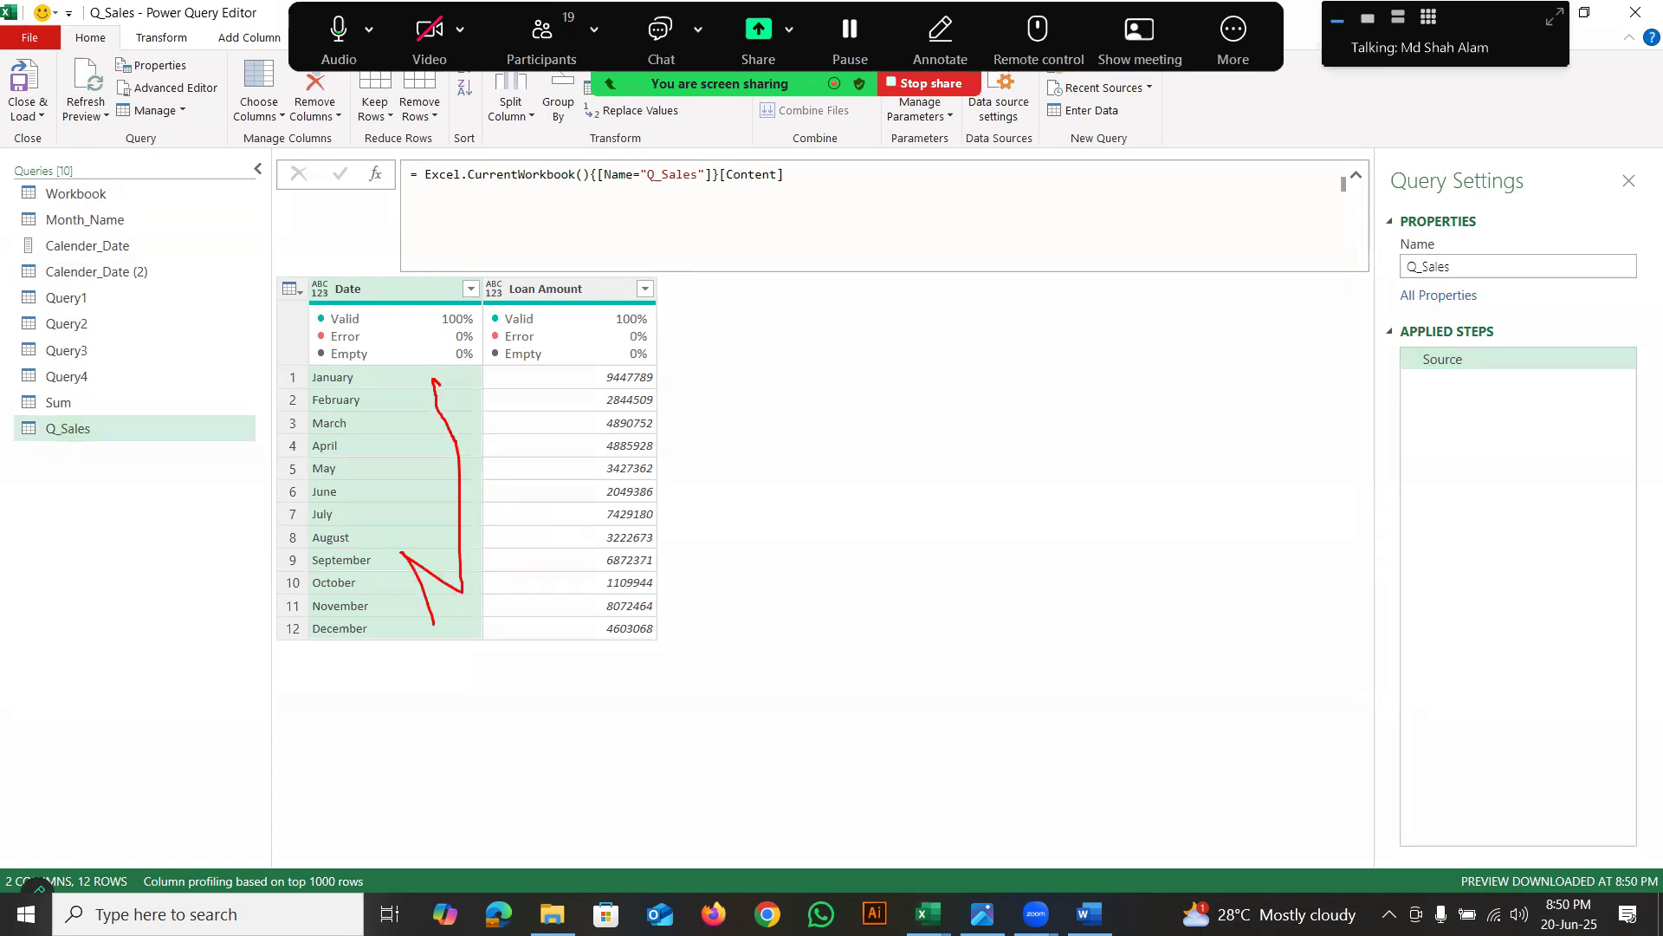
key("Escape")
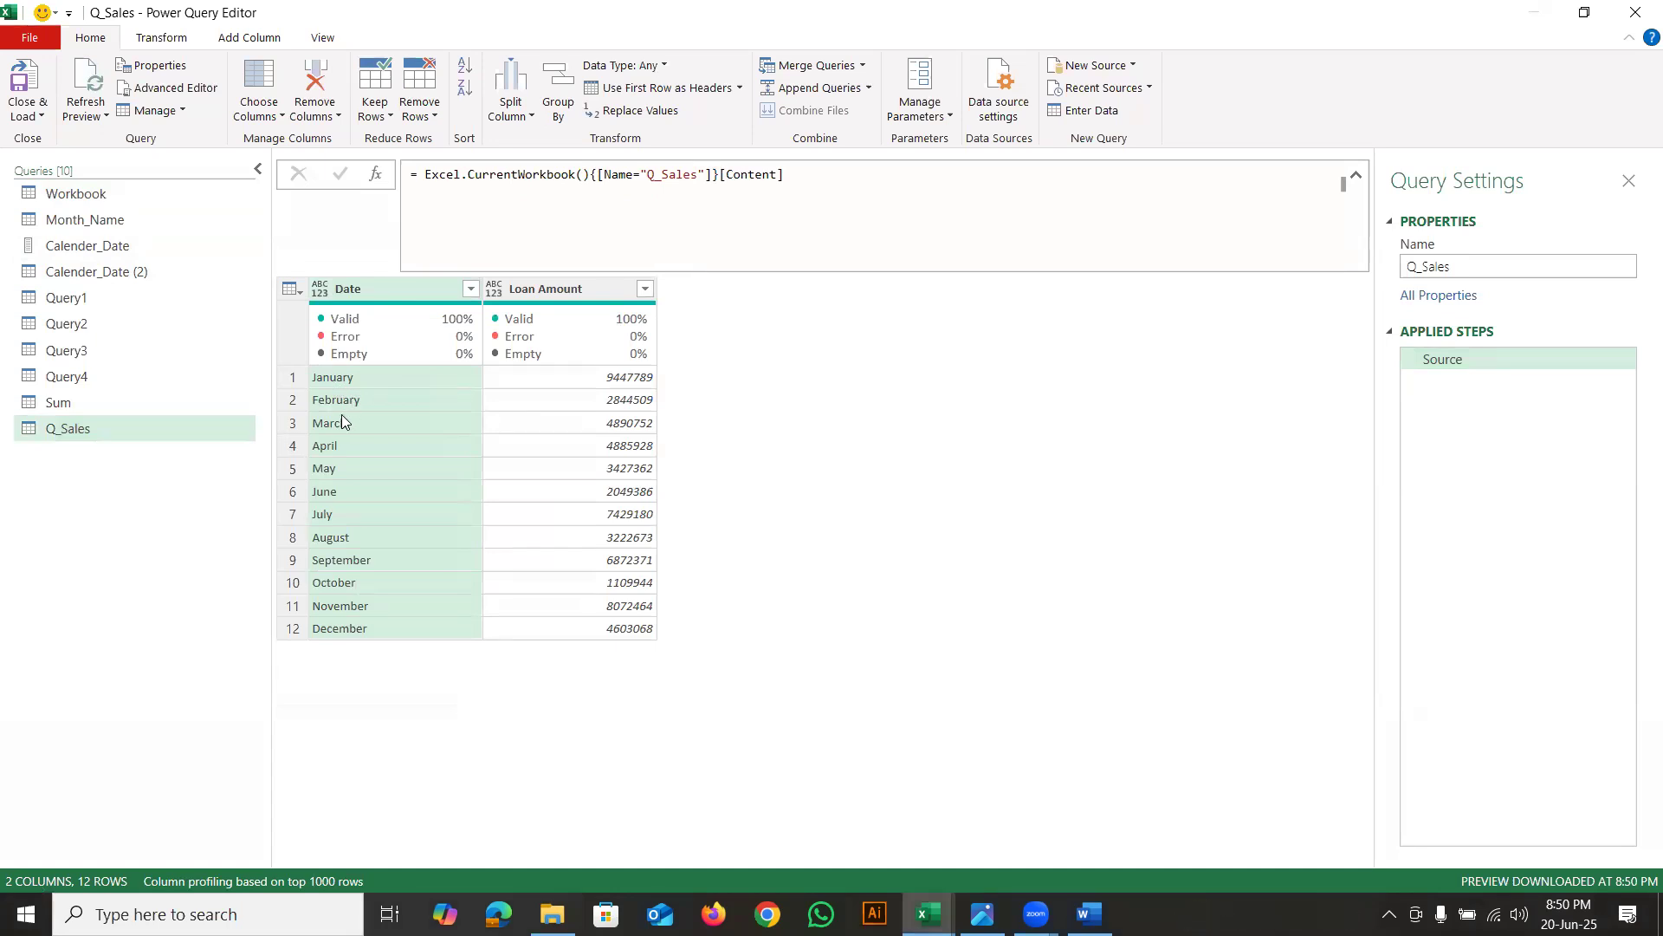
key("ctrl+2")
mouse_move(395, 354)
left_mouse_down()
mouse_move(361, 323)
mouse_move(394, 444)
mouse_move(416, 360)
mouse_move(384, 459)
left_mouse_up()
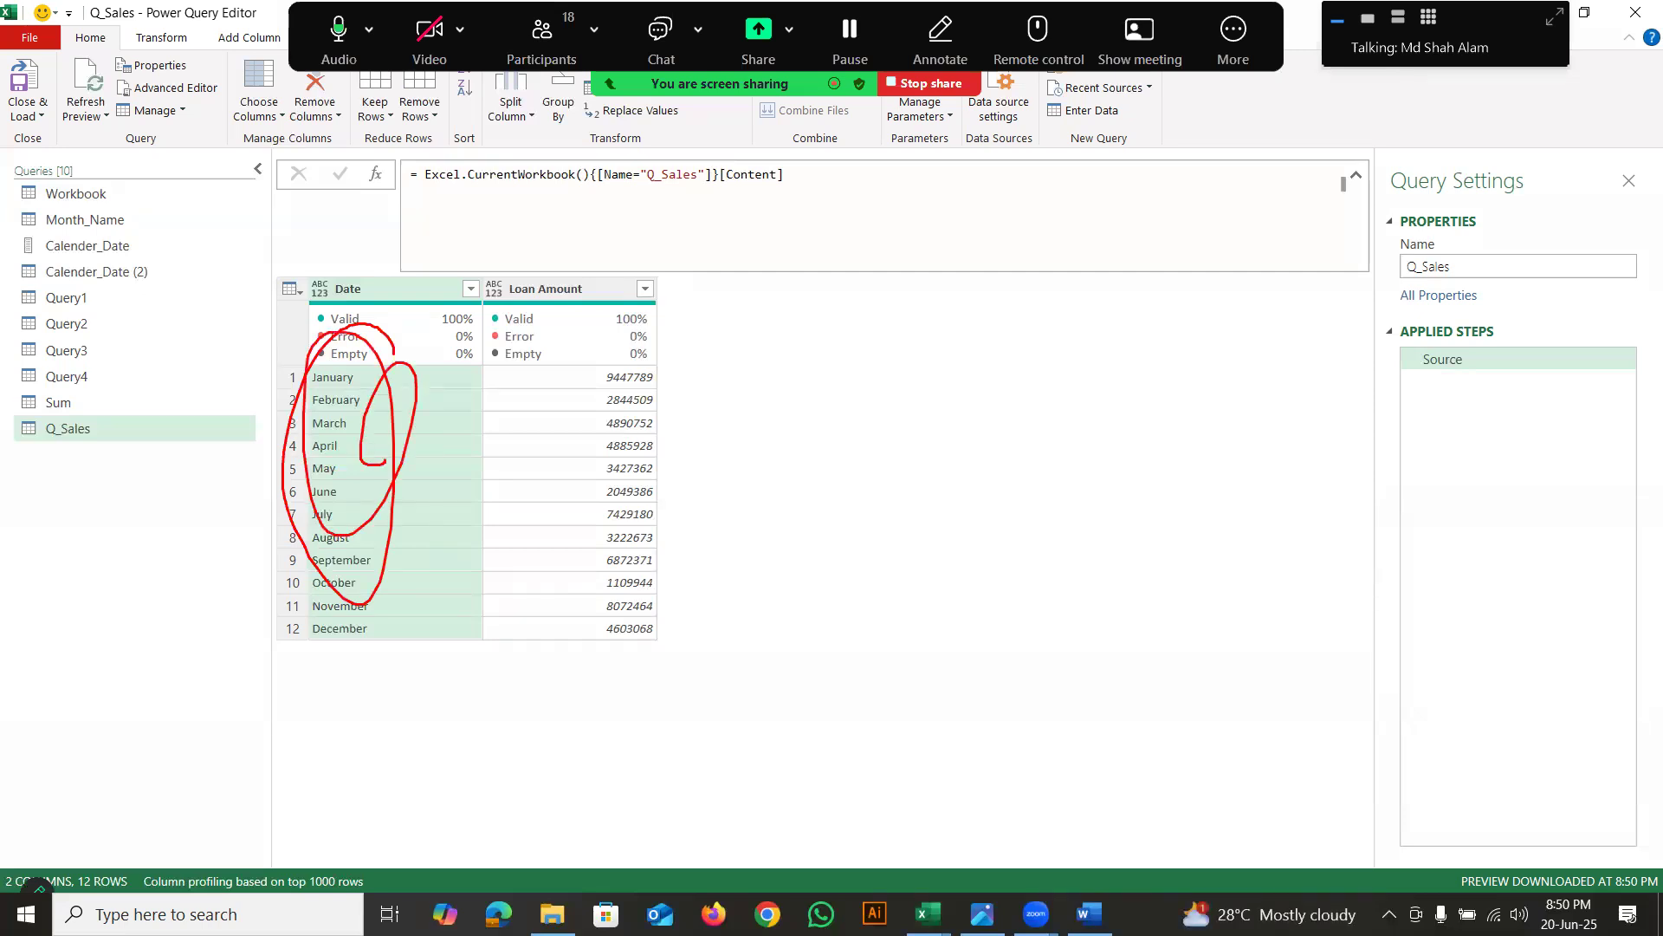
key("Escape")
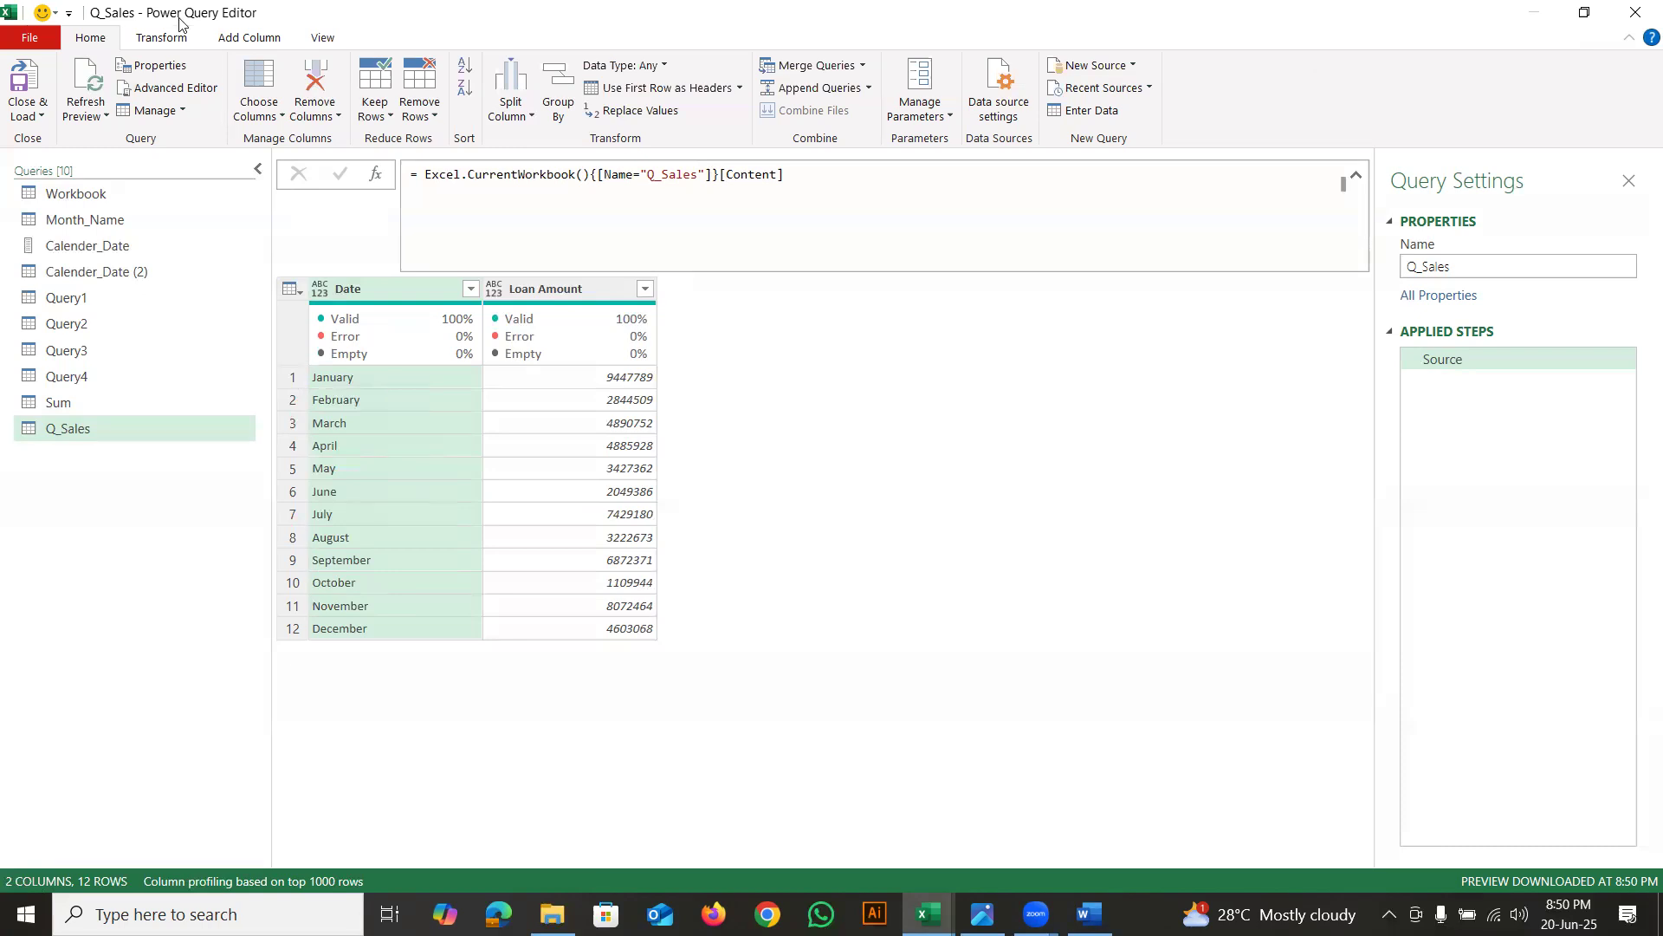
Add a custom column to Q_Sales with the formula Date.From("1"&[Date]), keeping the default name Custom
left_click(238, 42)
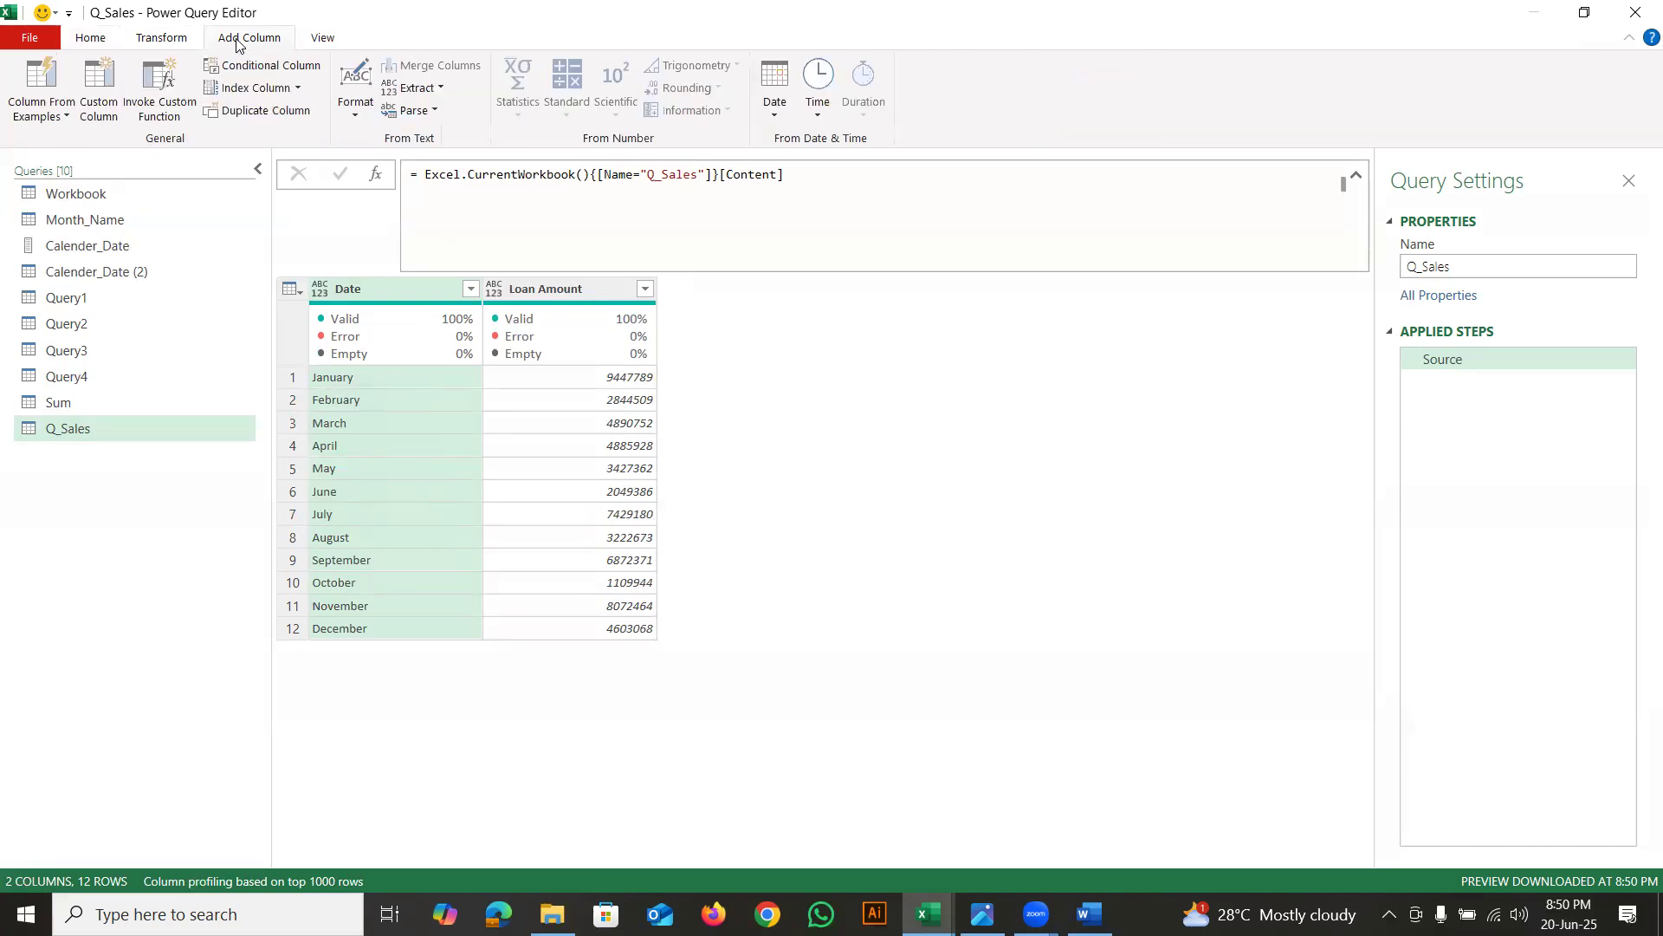
left_click(98, 86)
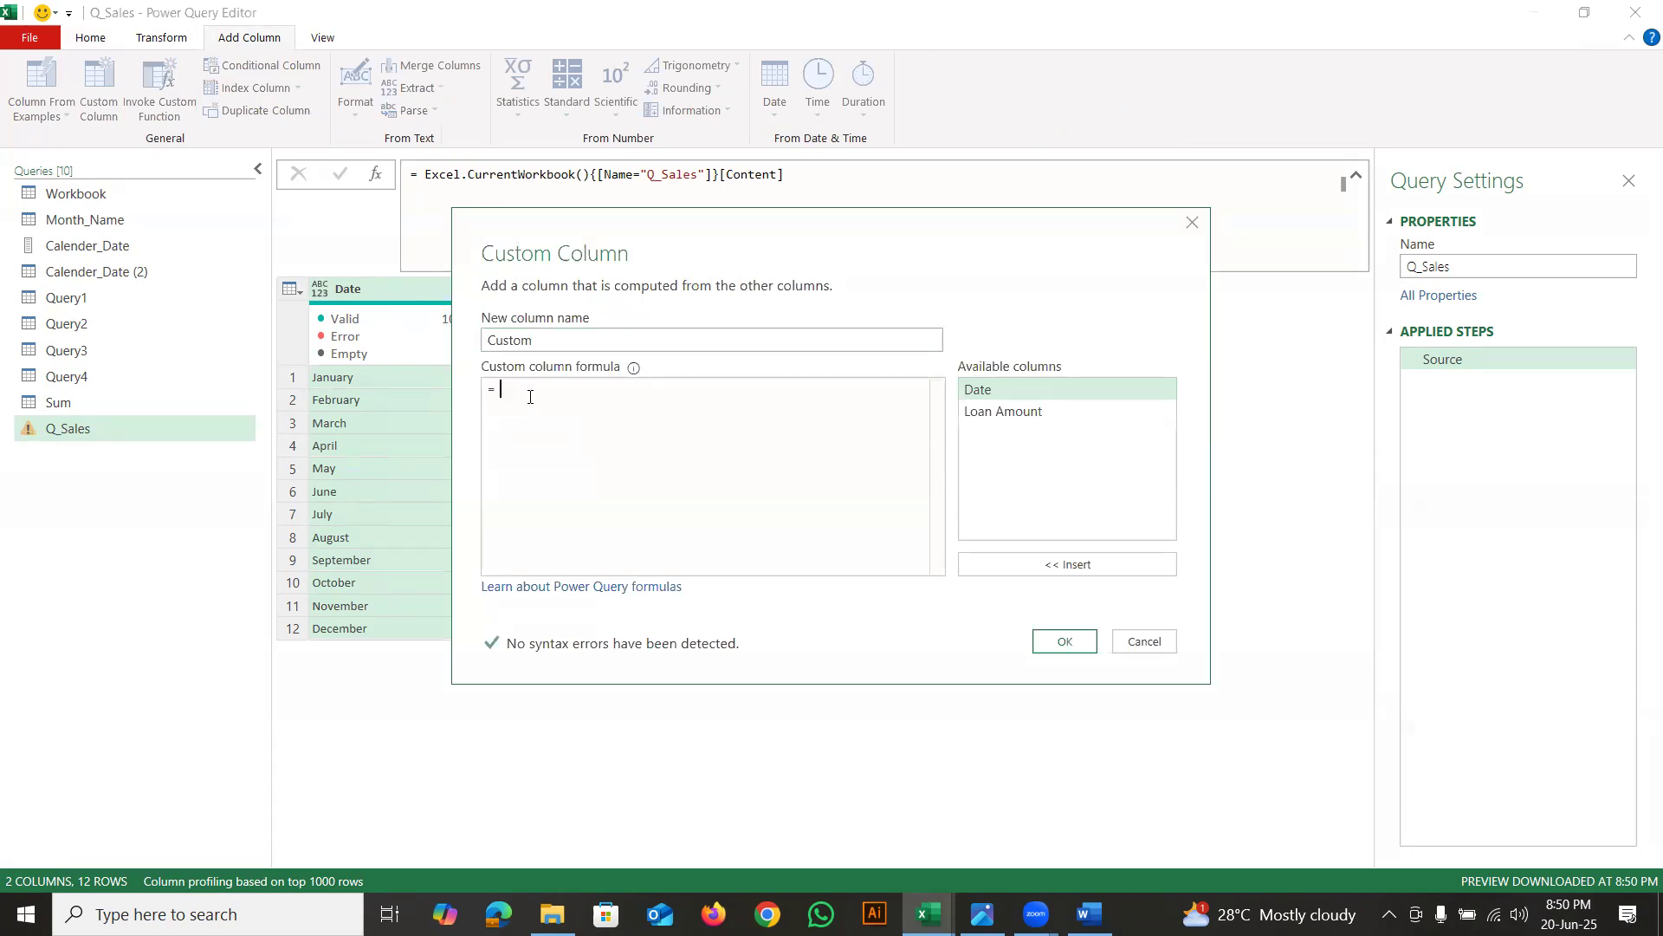
type("Date.From")
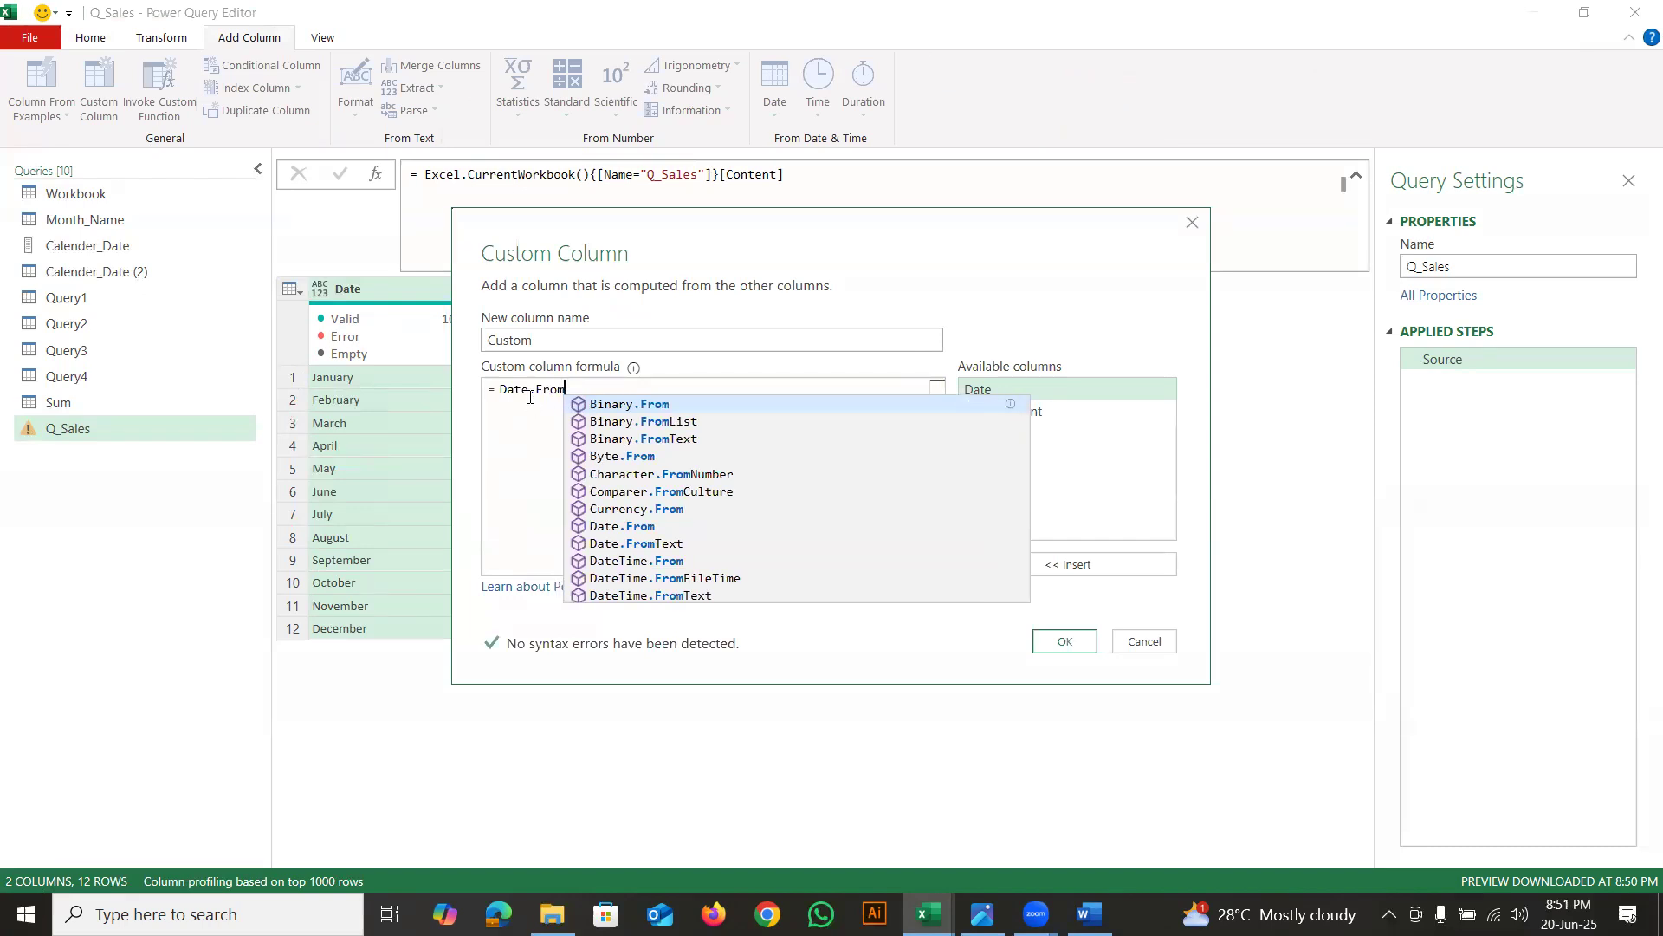
type("(")
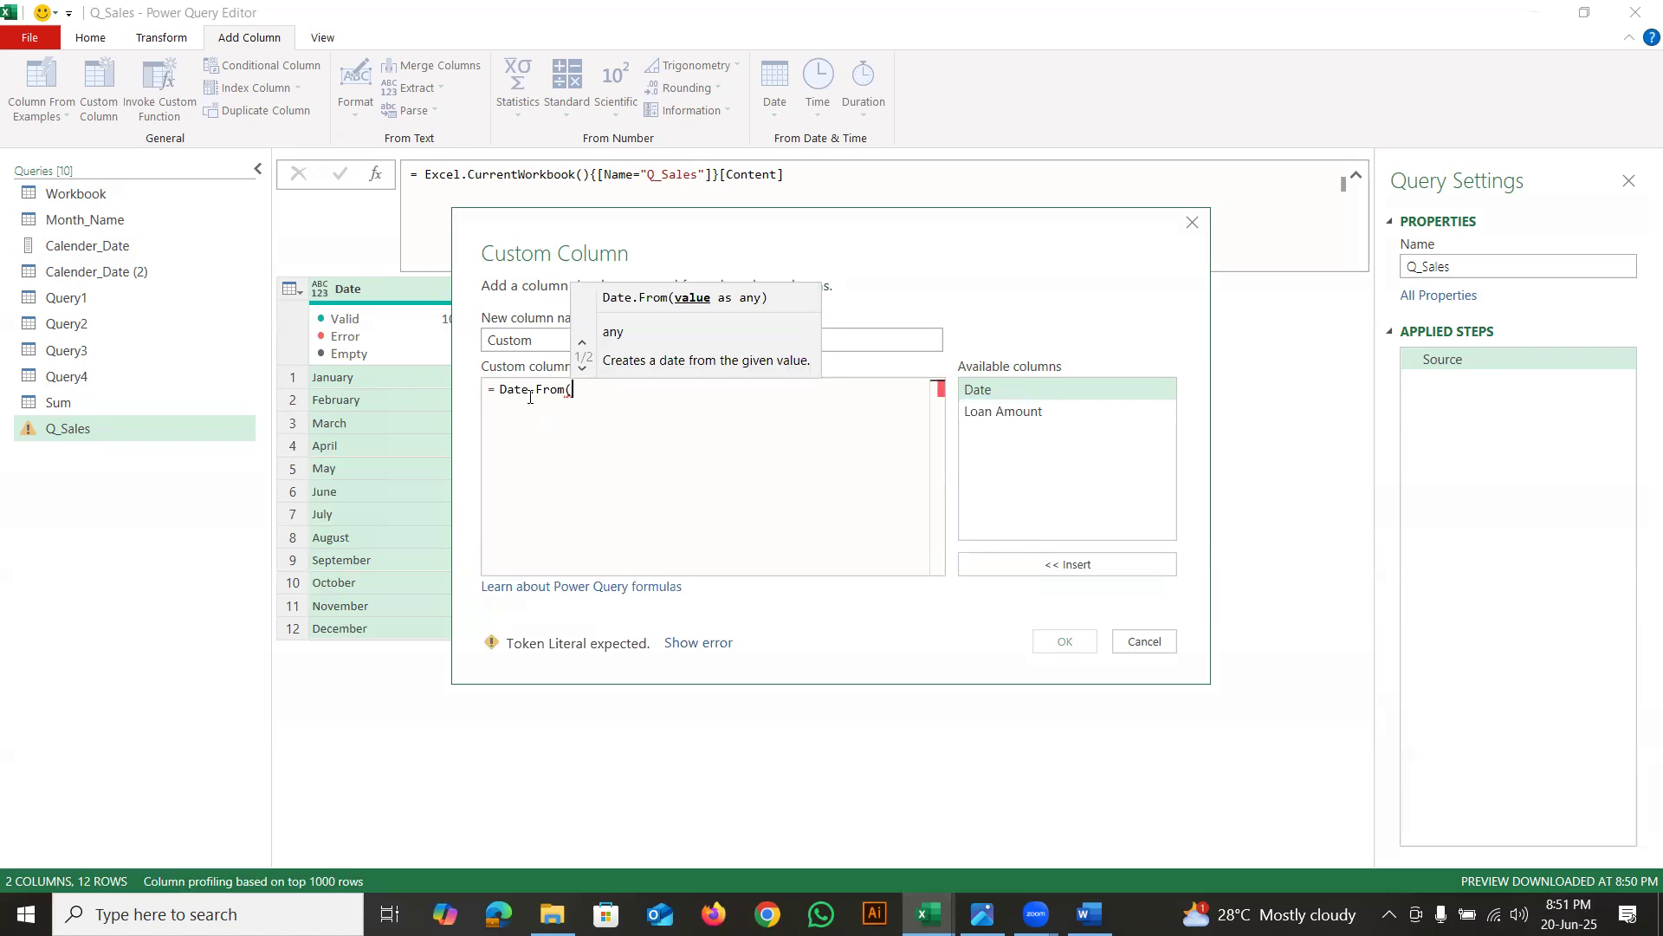
type("\"\"")
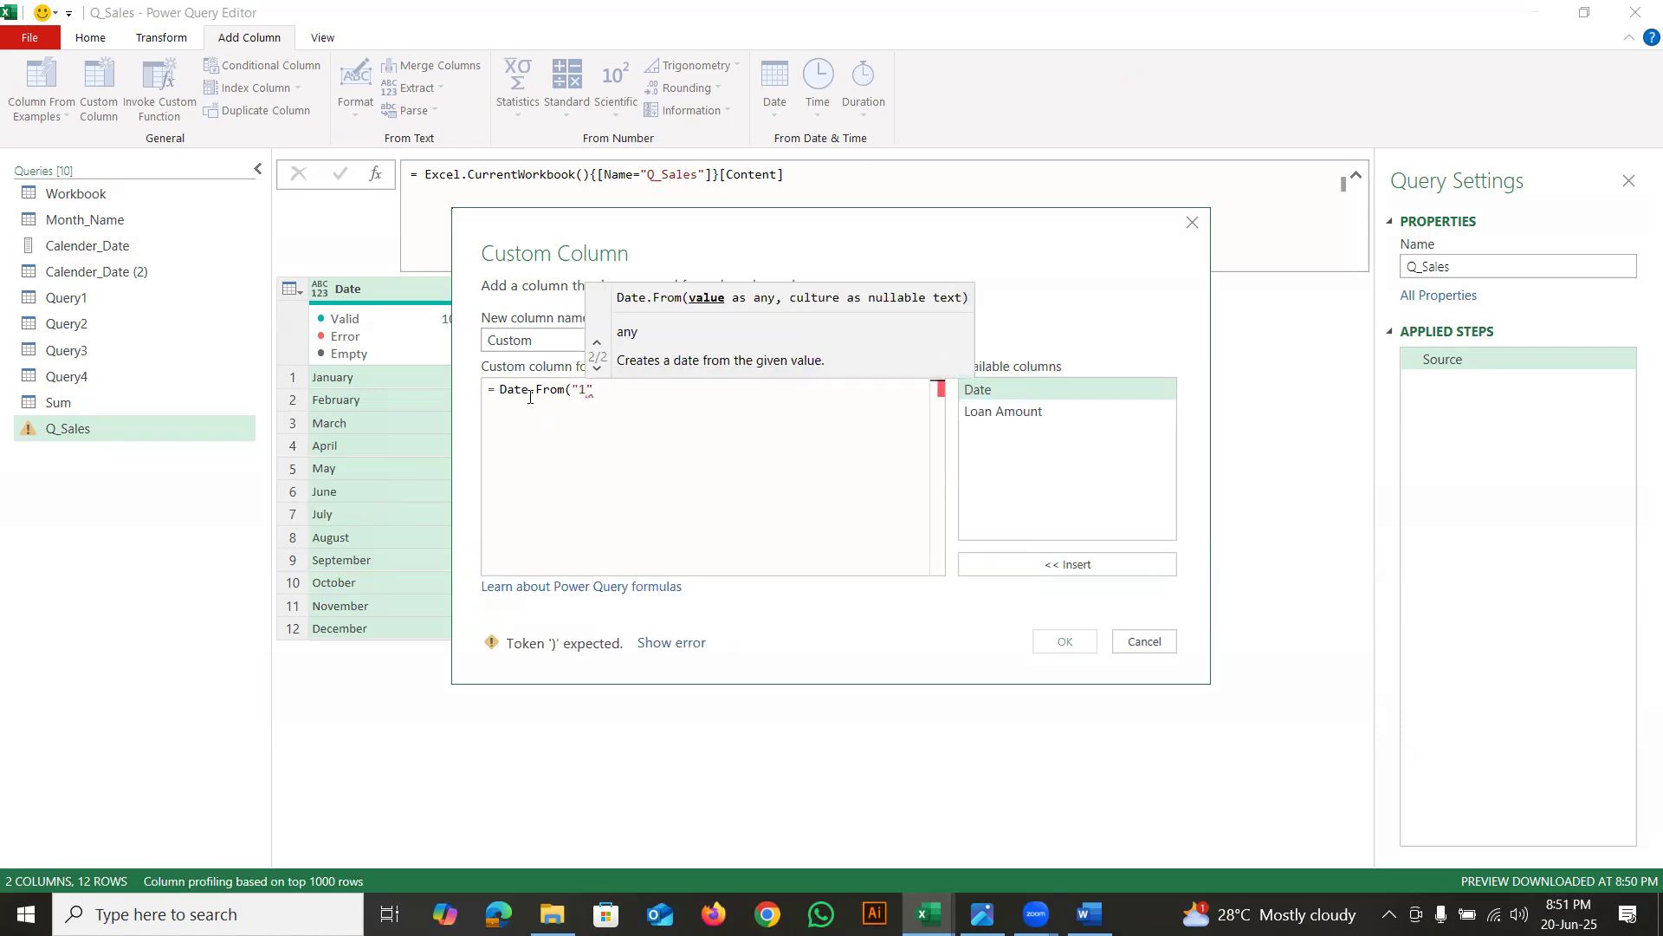
type("1&")
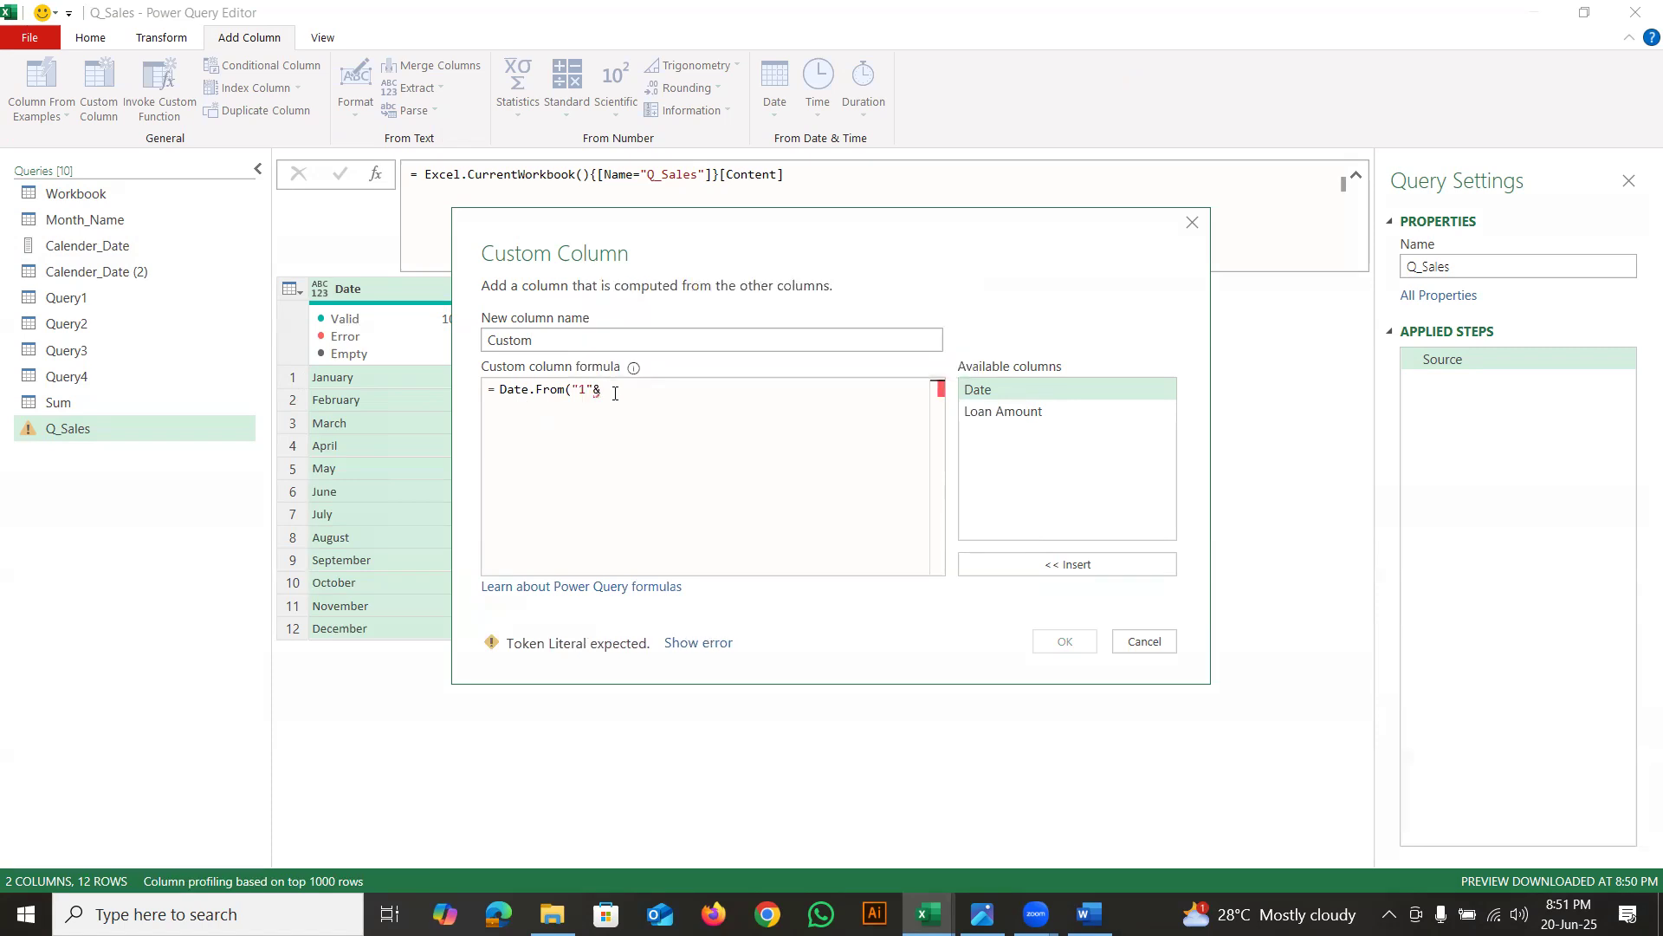
double_click(985, 392)
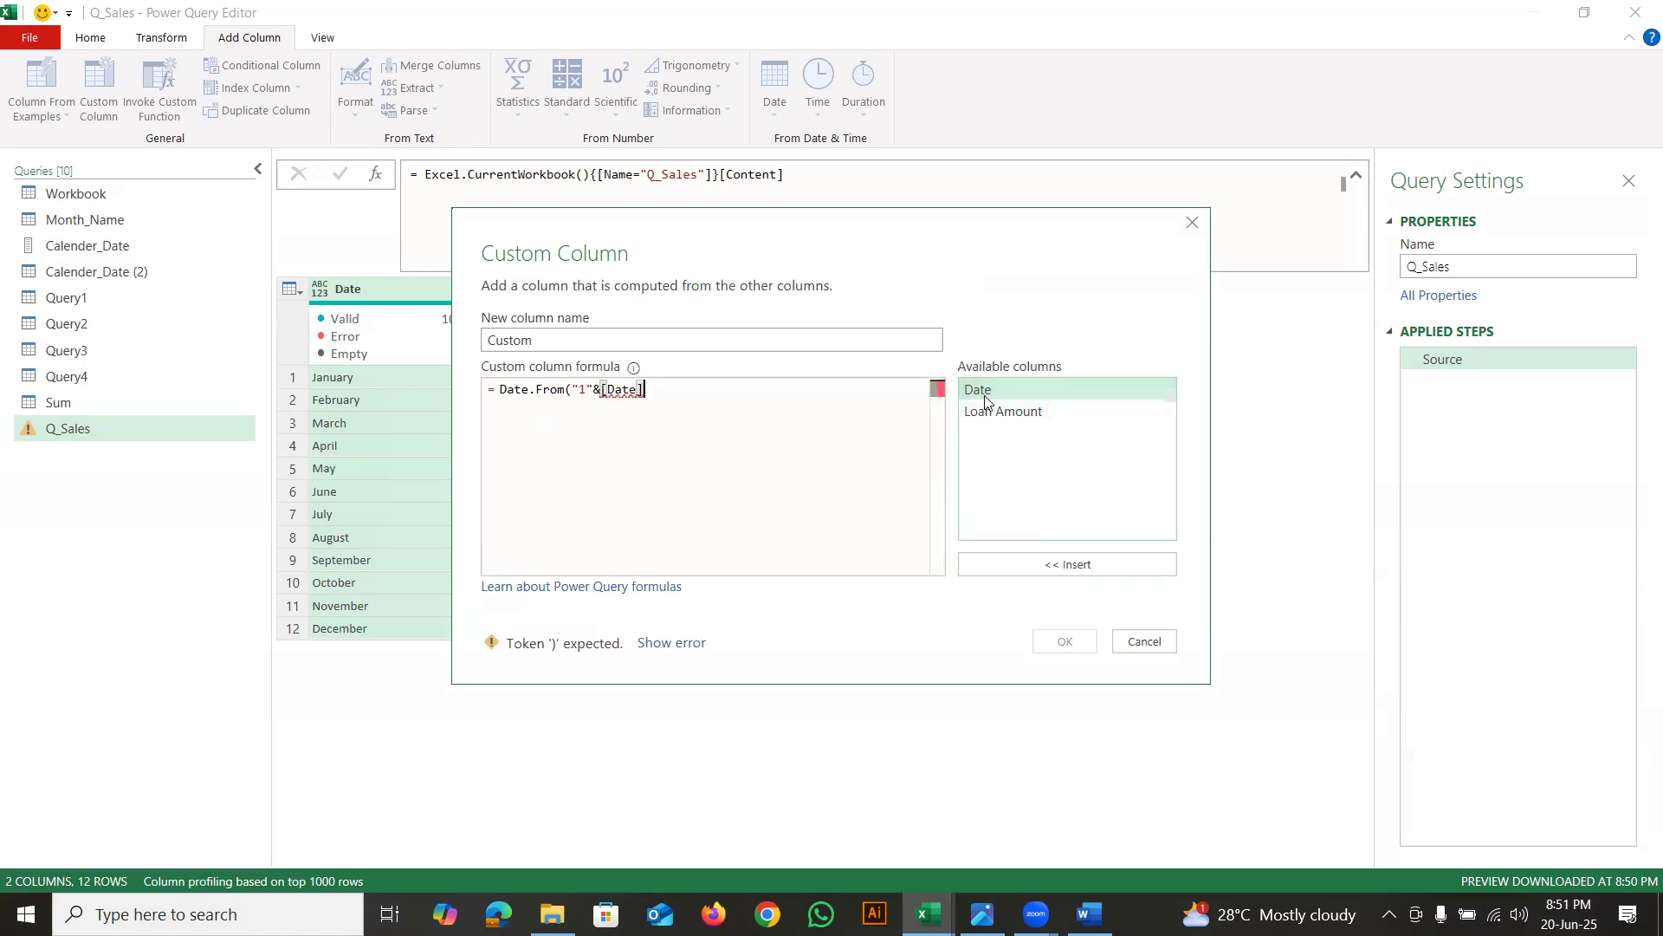
type(")")
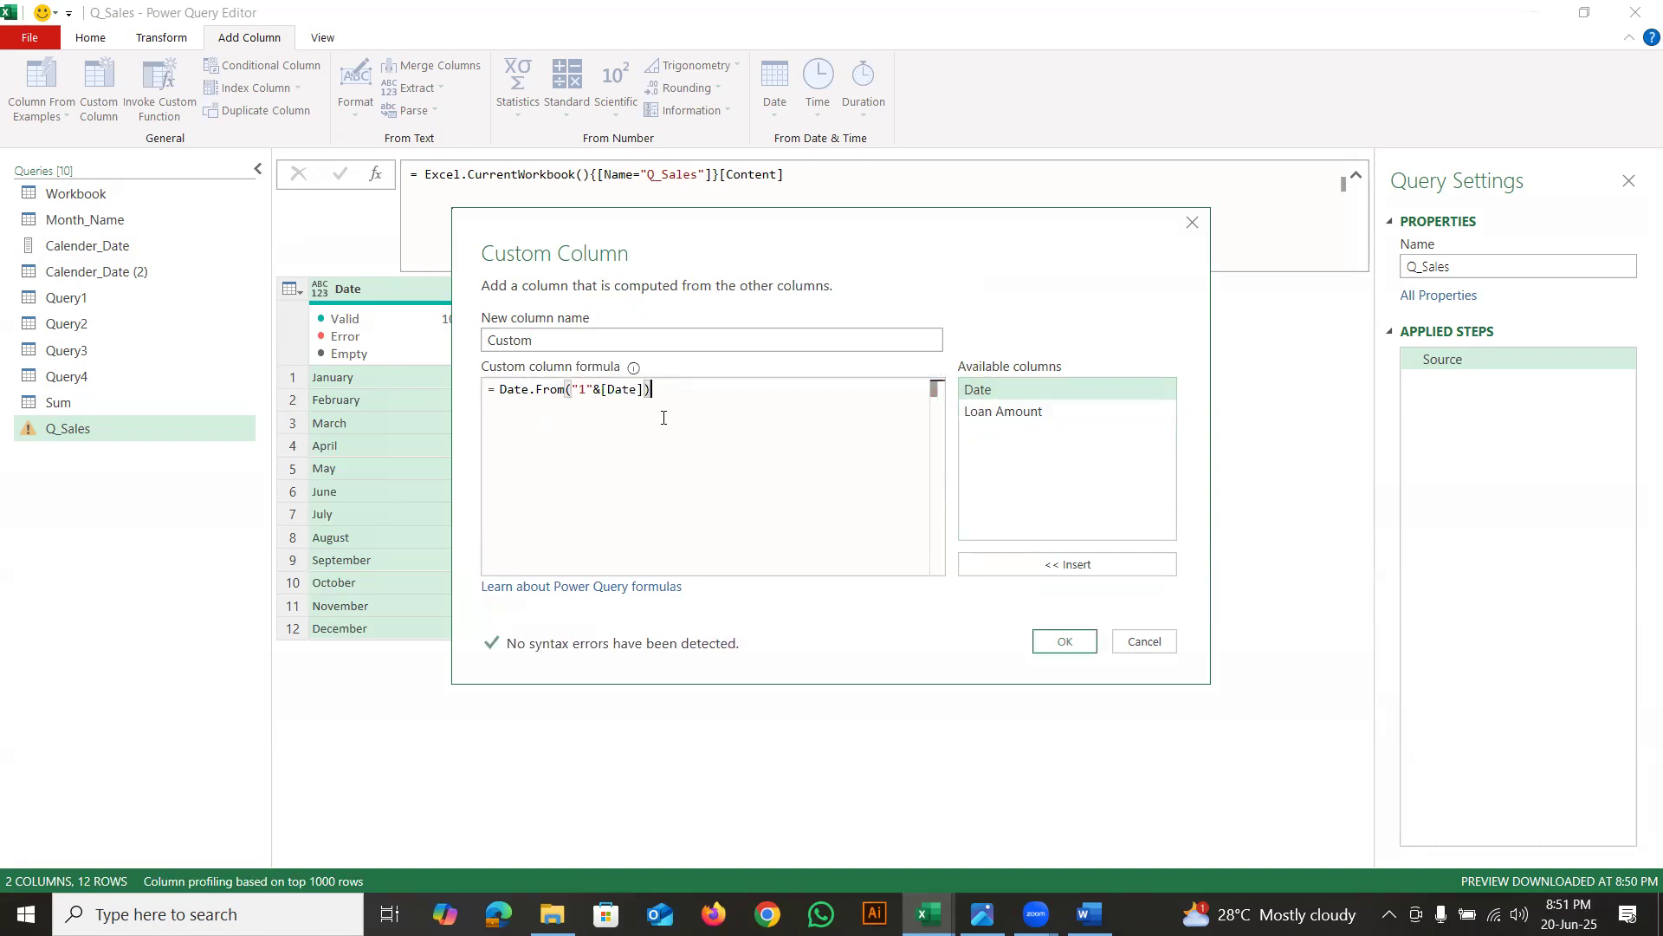
left_click(1065, 641)
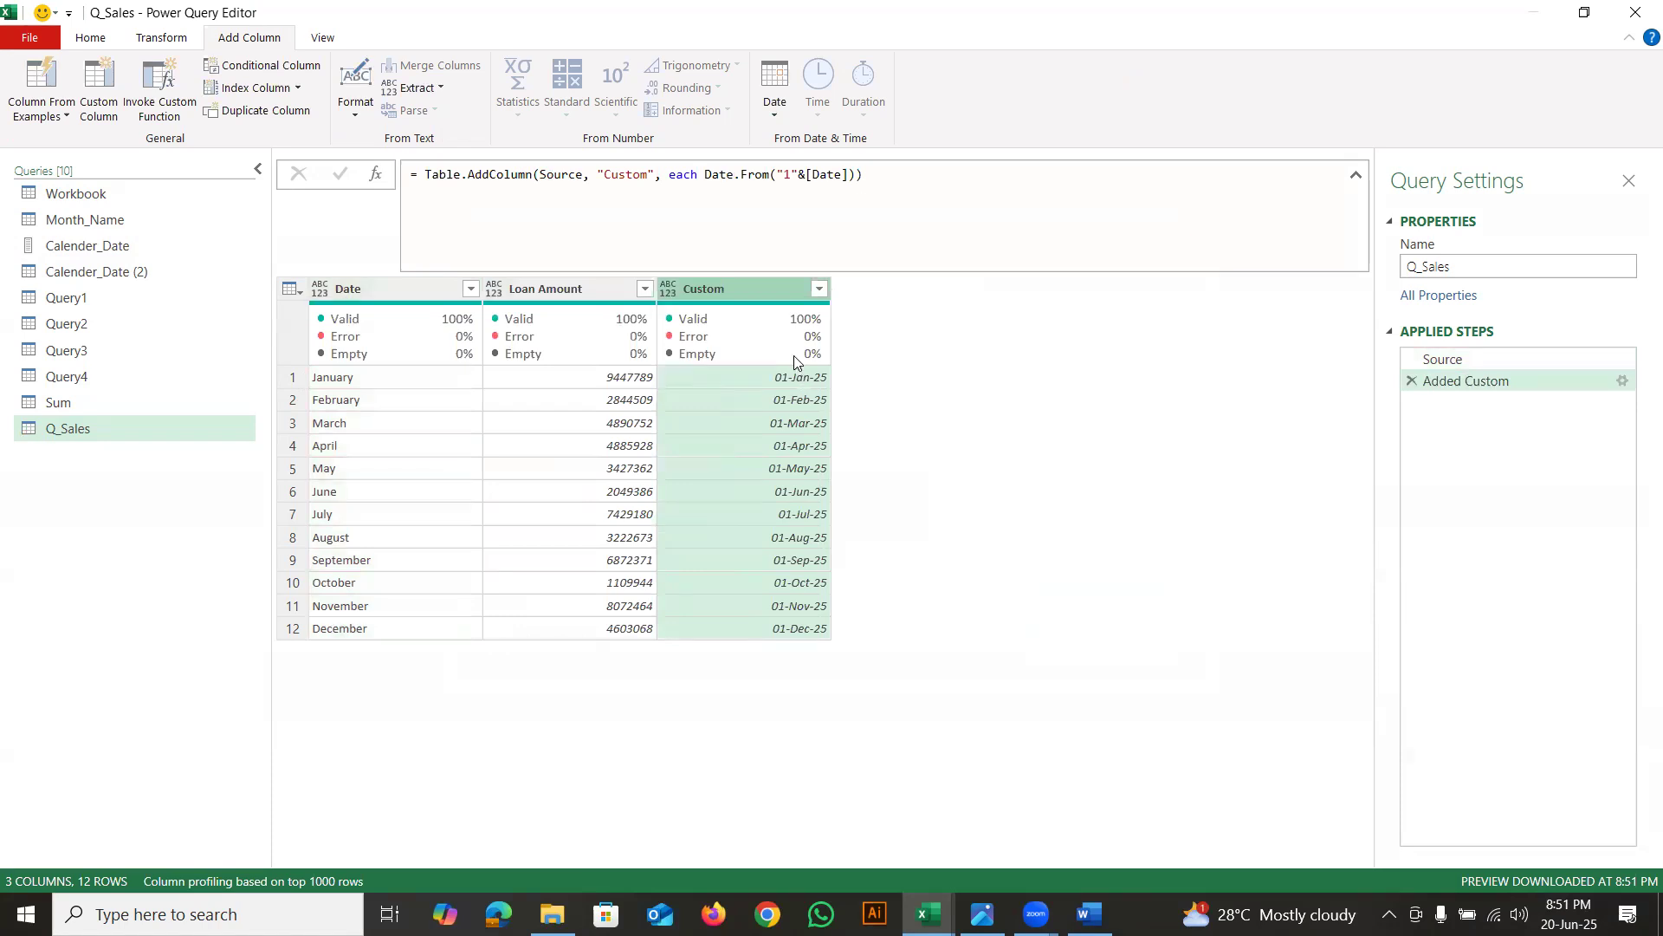
left_click(1616, 382)
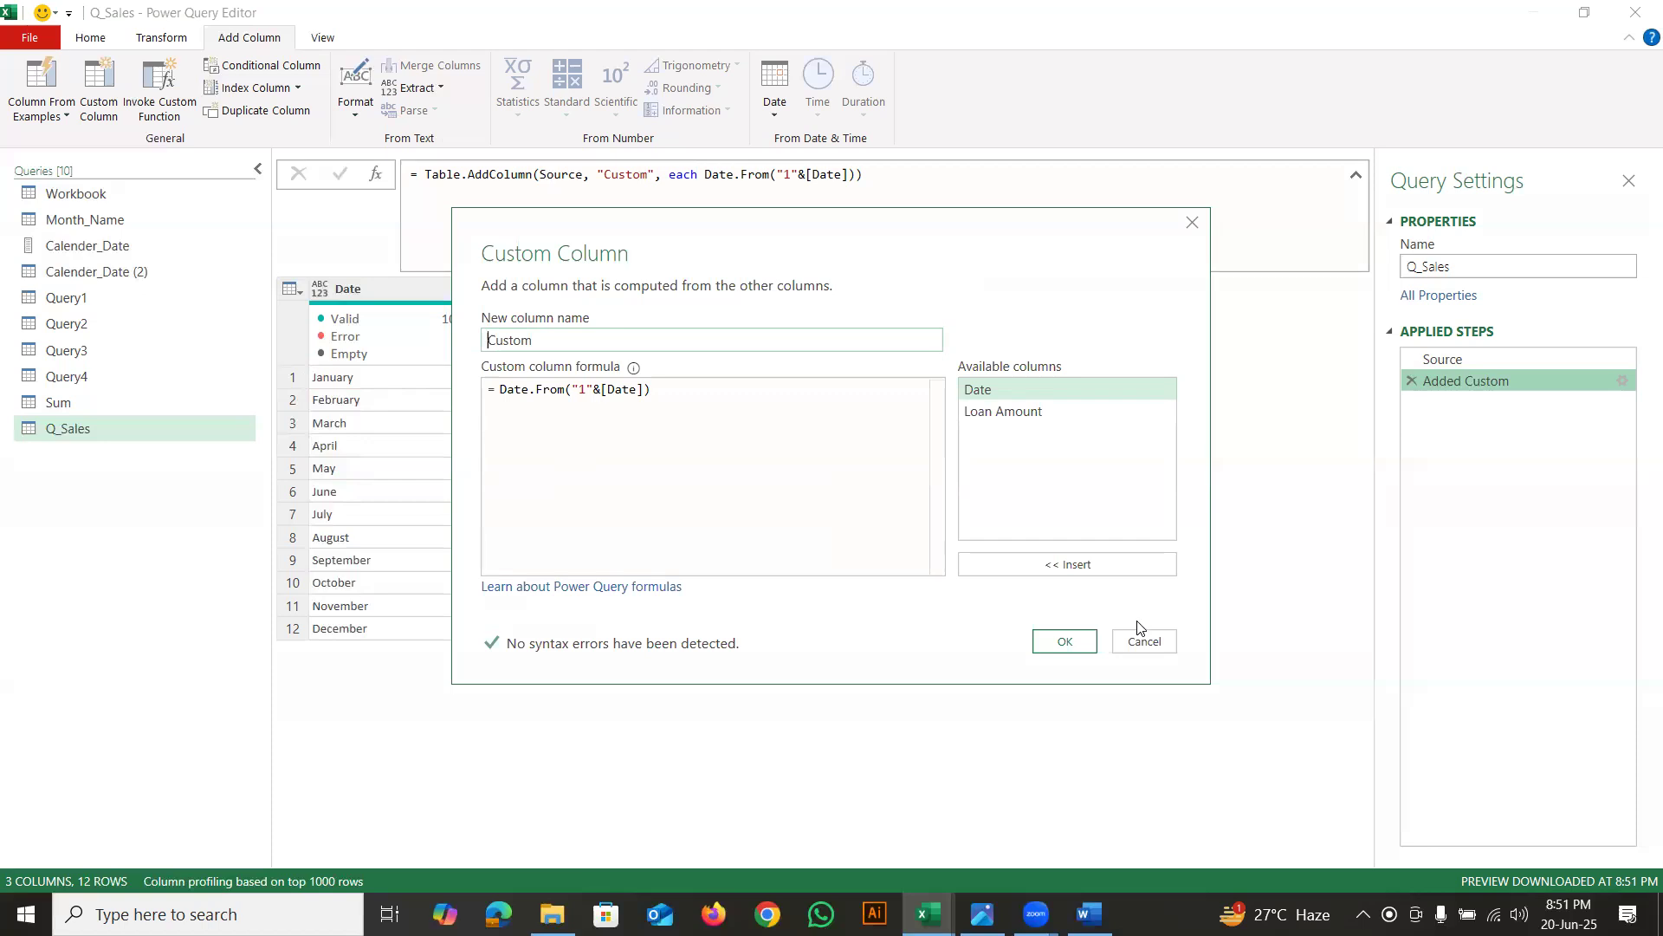
double_click(521, 342)
key("Return")
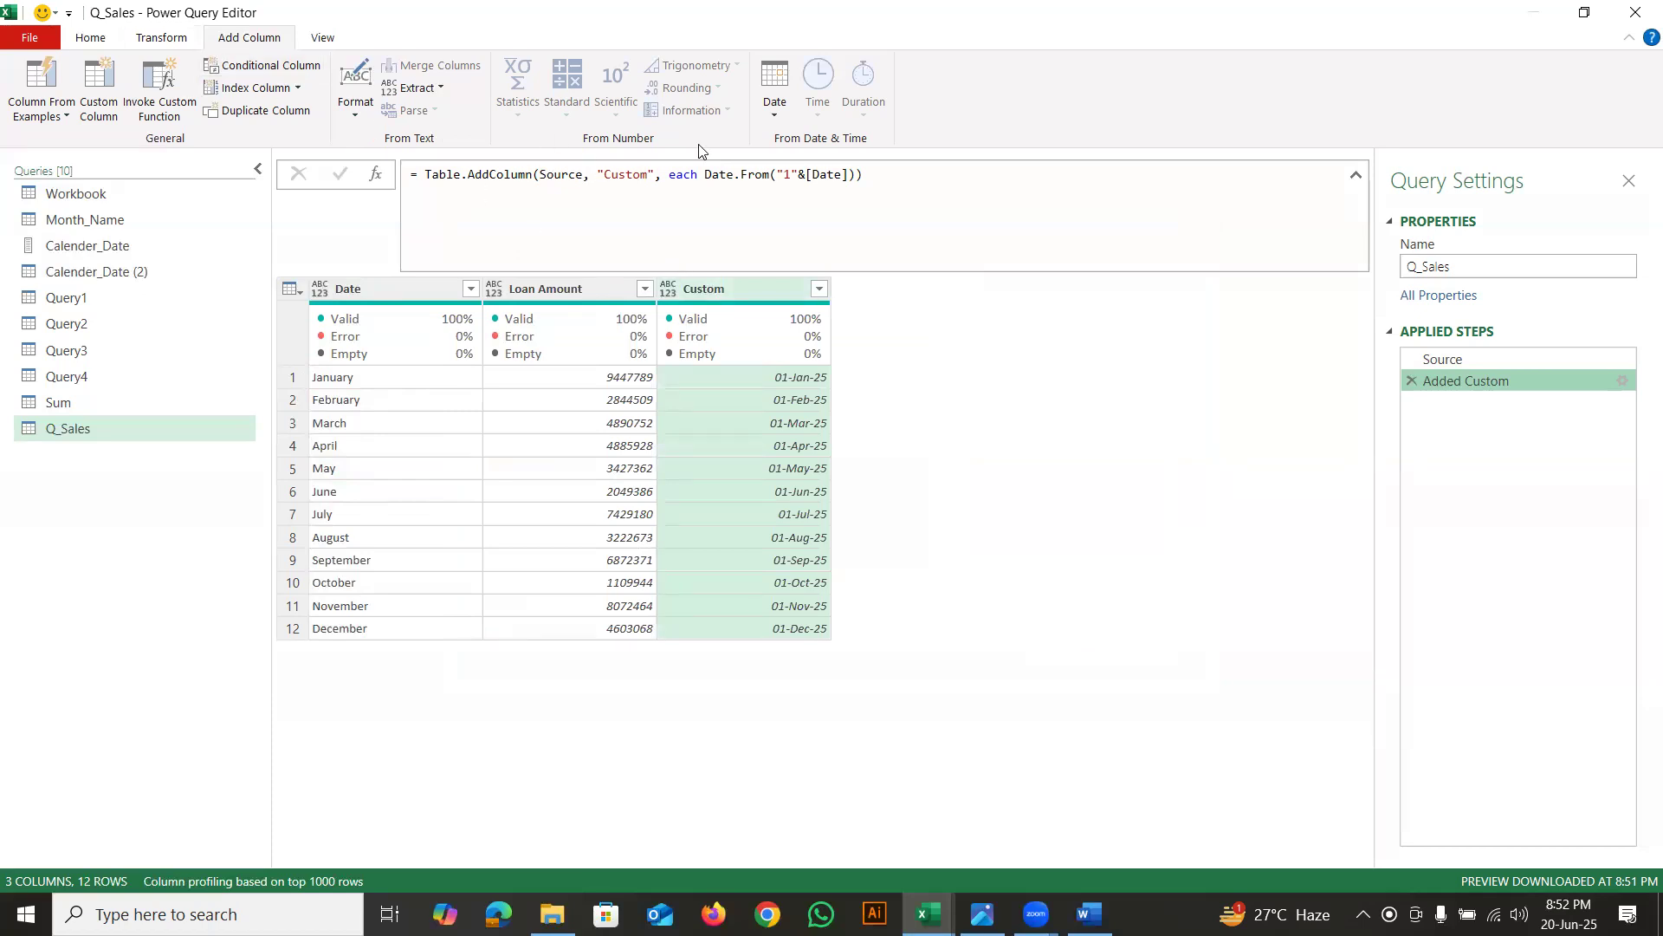
Add a Quarter of Year column based on the dates in the Custom column
left_click(775, 117)
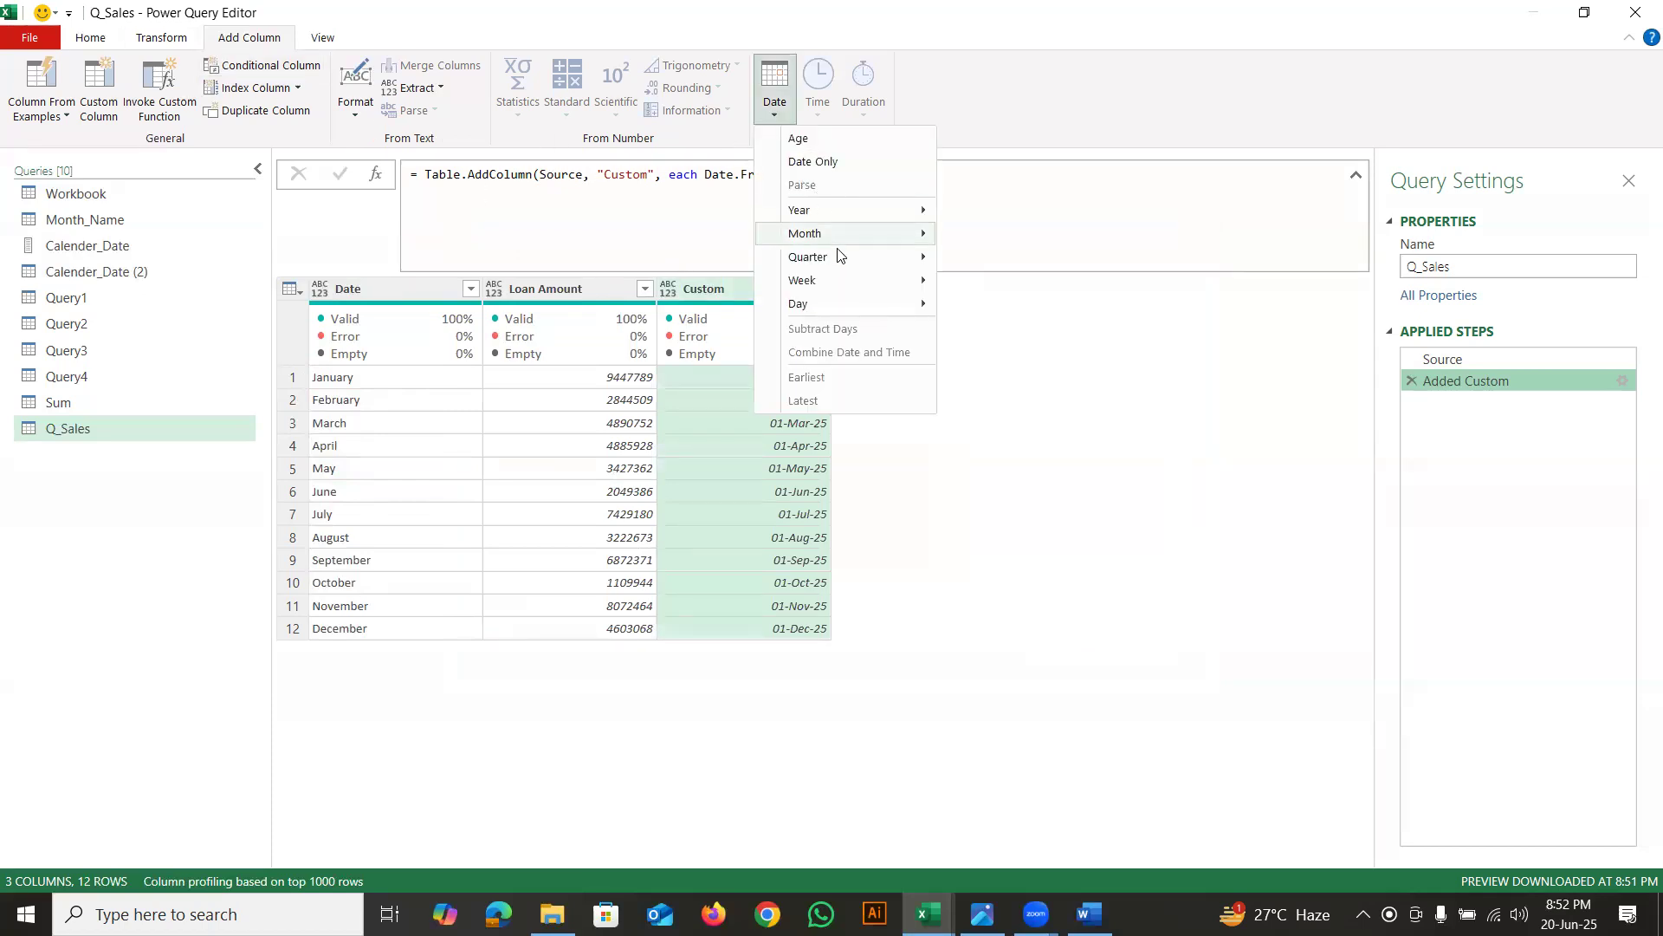
mouse_move(839, 256)
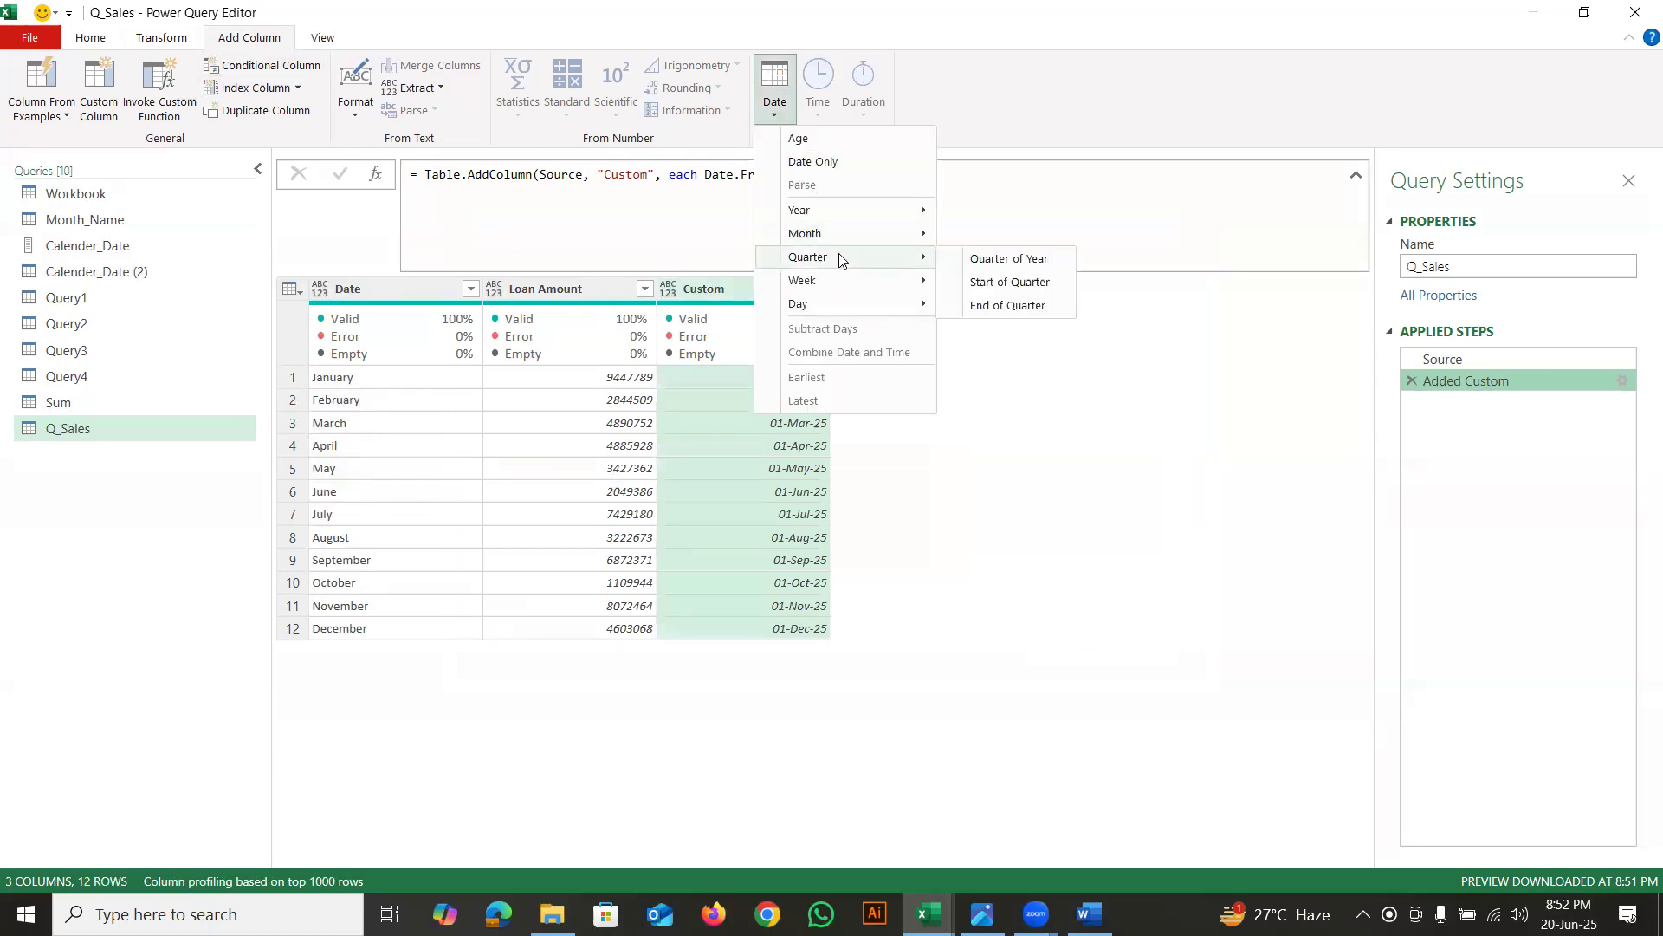
left_click(1012, 260)
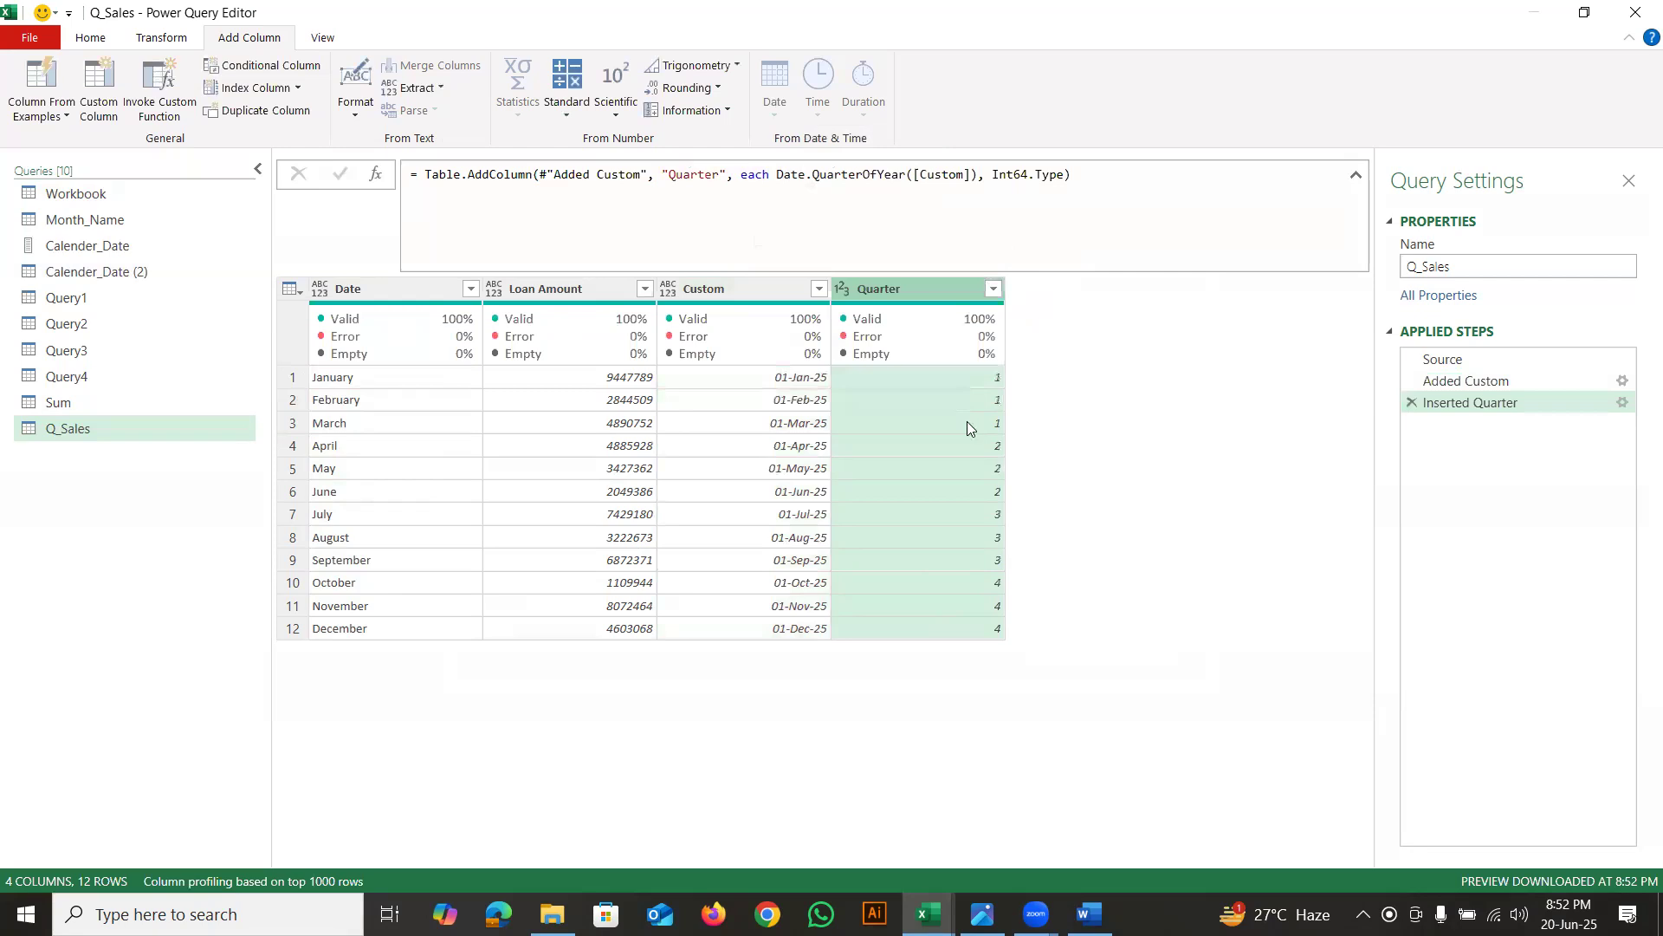
left_click_drag(1012, 364, 1005, 373)
mouse_move(390, 364)
left_mouse_down()
mouse_move(279, 437)
mouse_move(351, 425)
left_mouse_up()
mouse_move(809, 350)
left_mouse_down()
mouse_move(715, 448)
mouse_move(772, 623)
mouse_move(812, 311)
left_mouse_up()
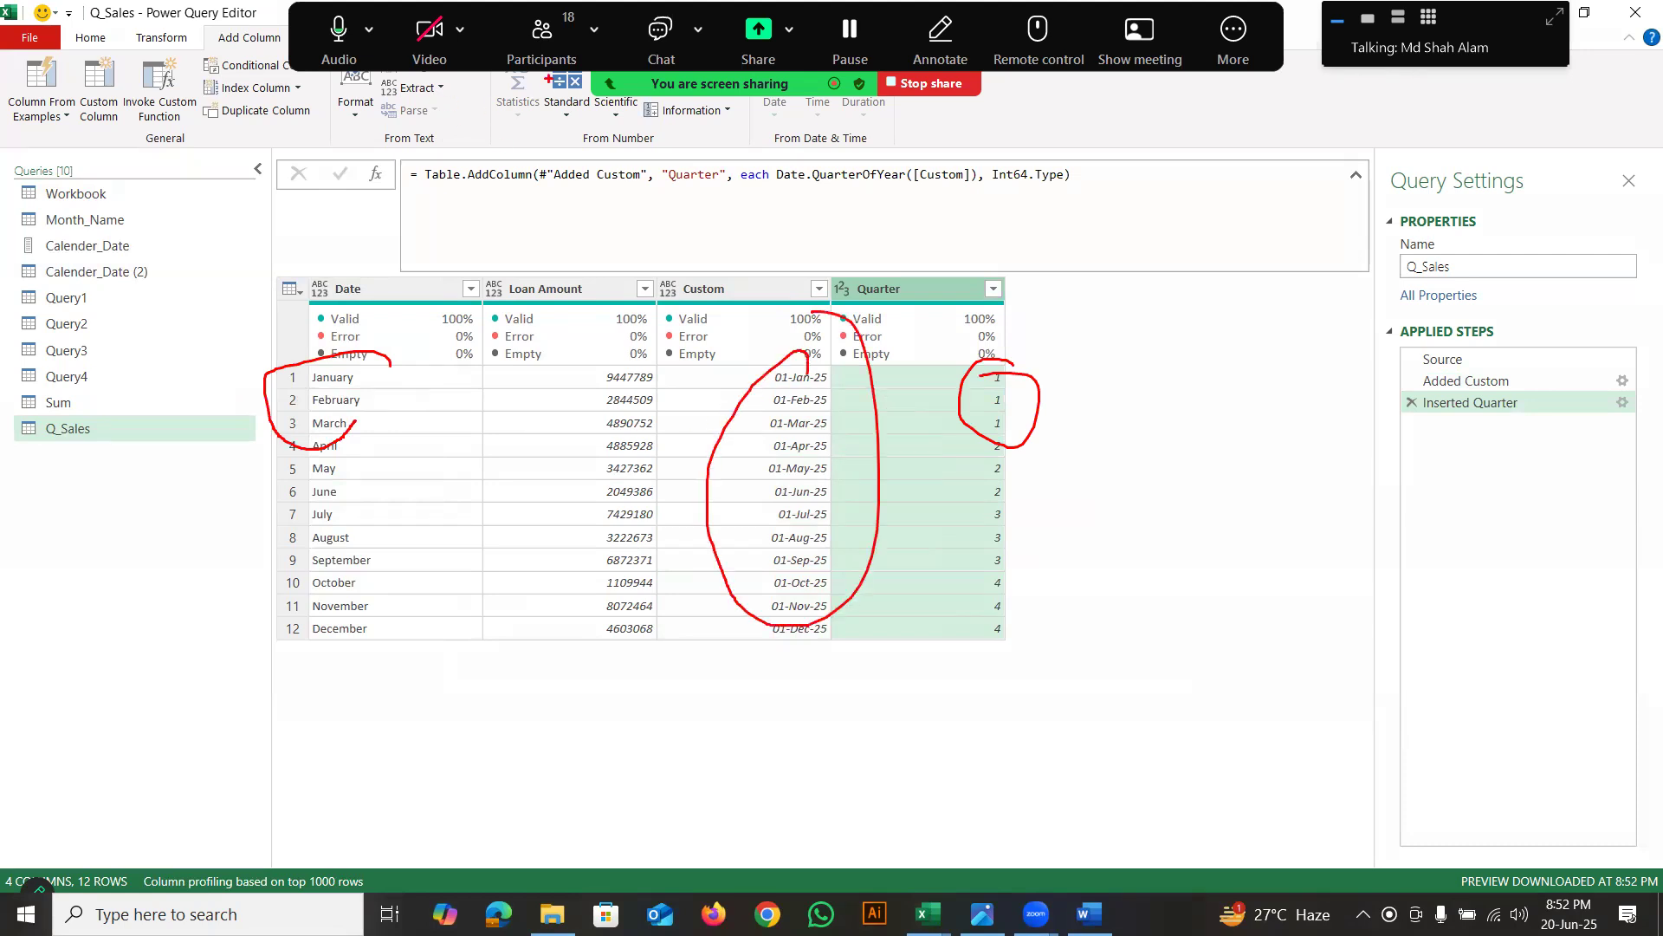
left_click(751, 294)
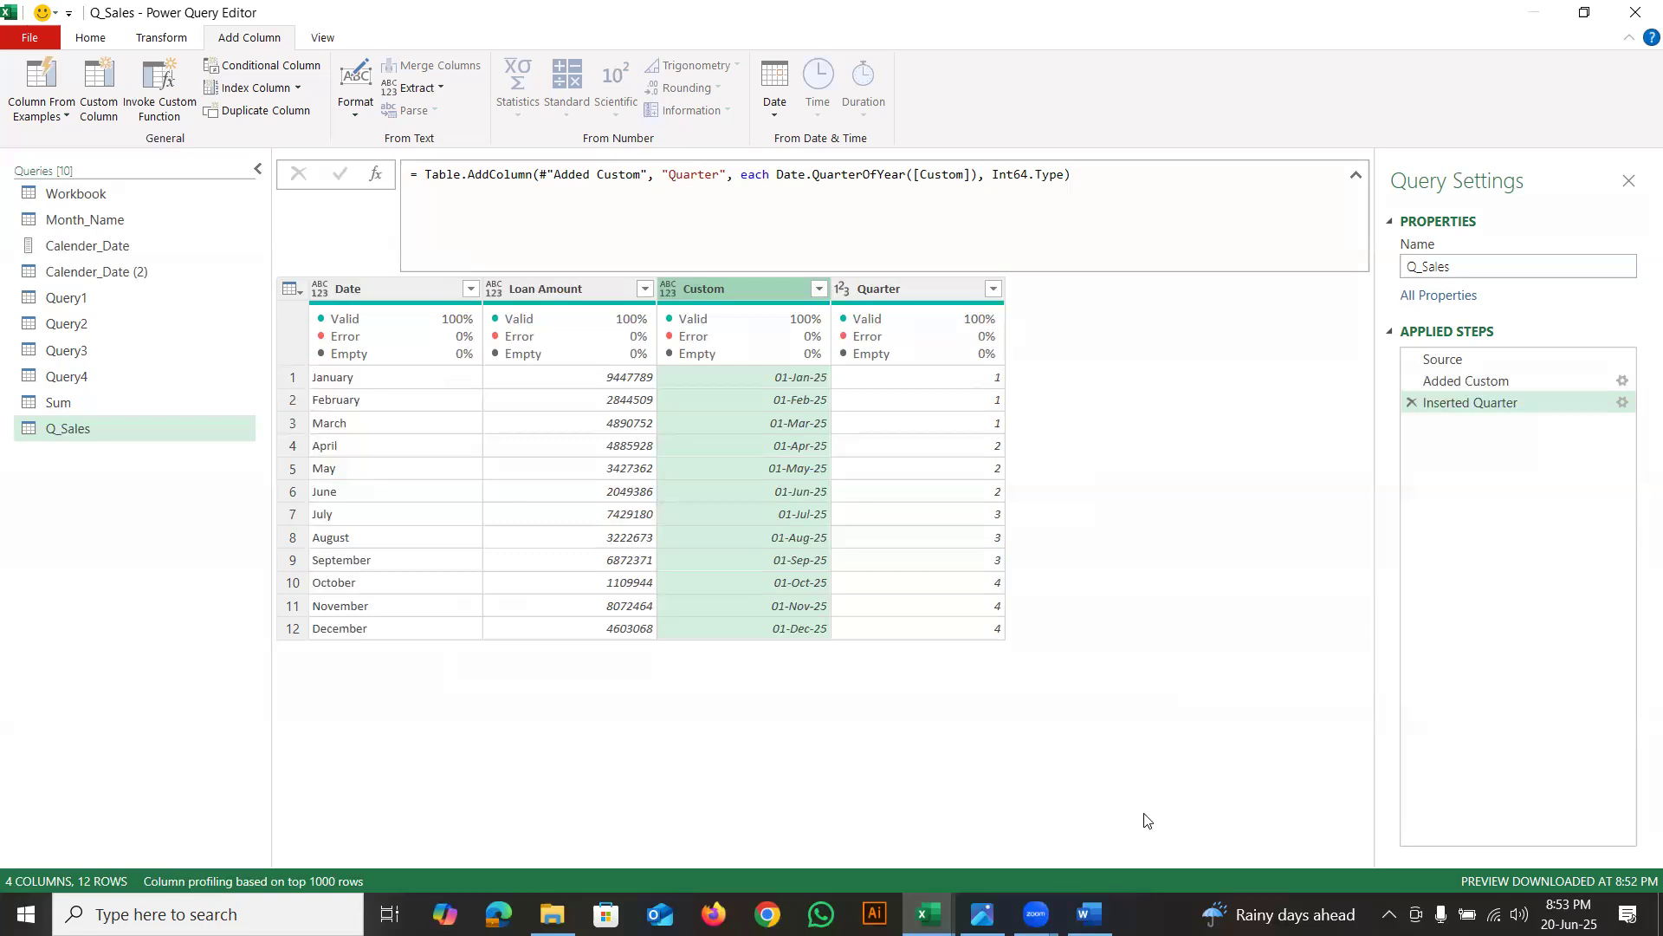
Check the remaining topics in the Learning Summary document in Word and return to Power Query
left_click(1089, 914)
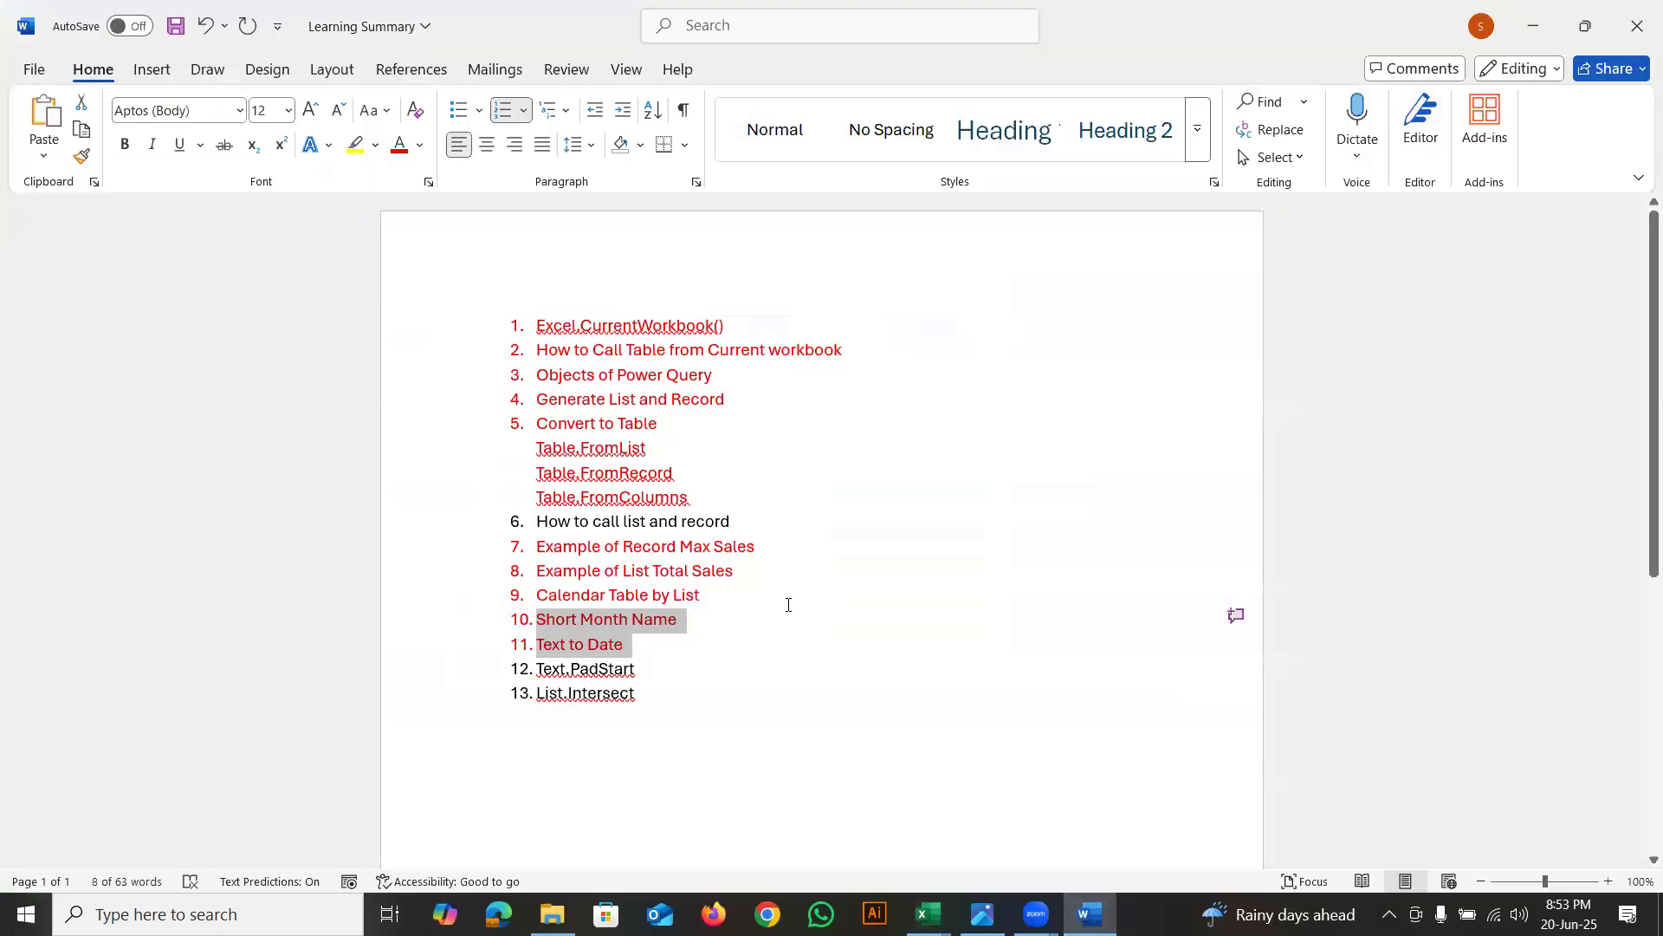
left_click(653, 696)
key("alt+Tab")
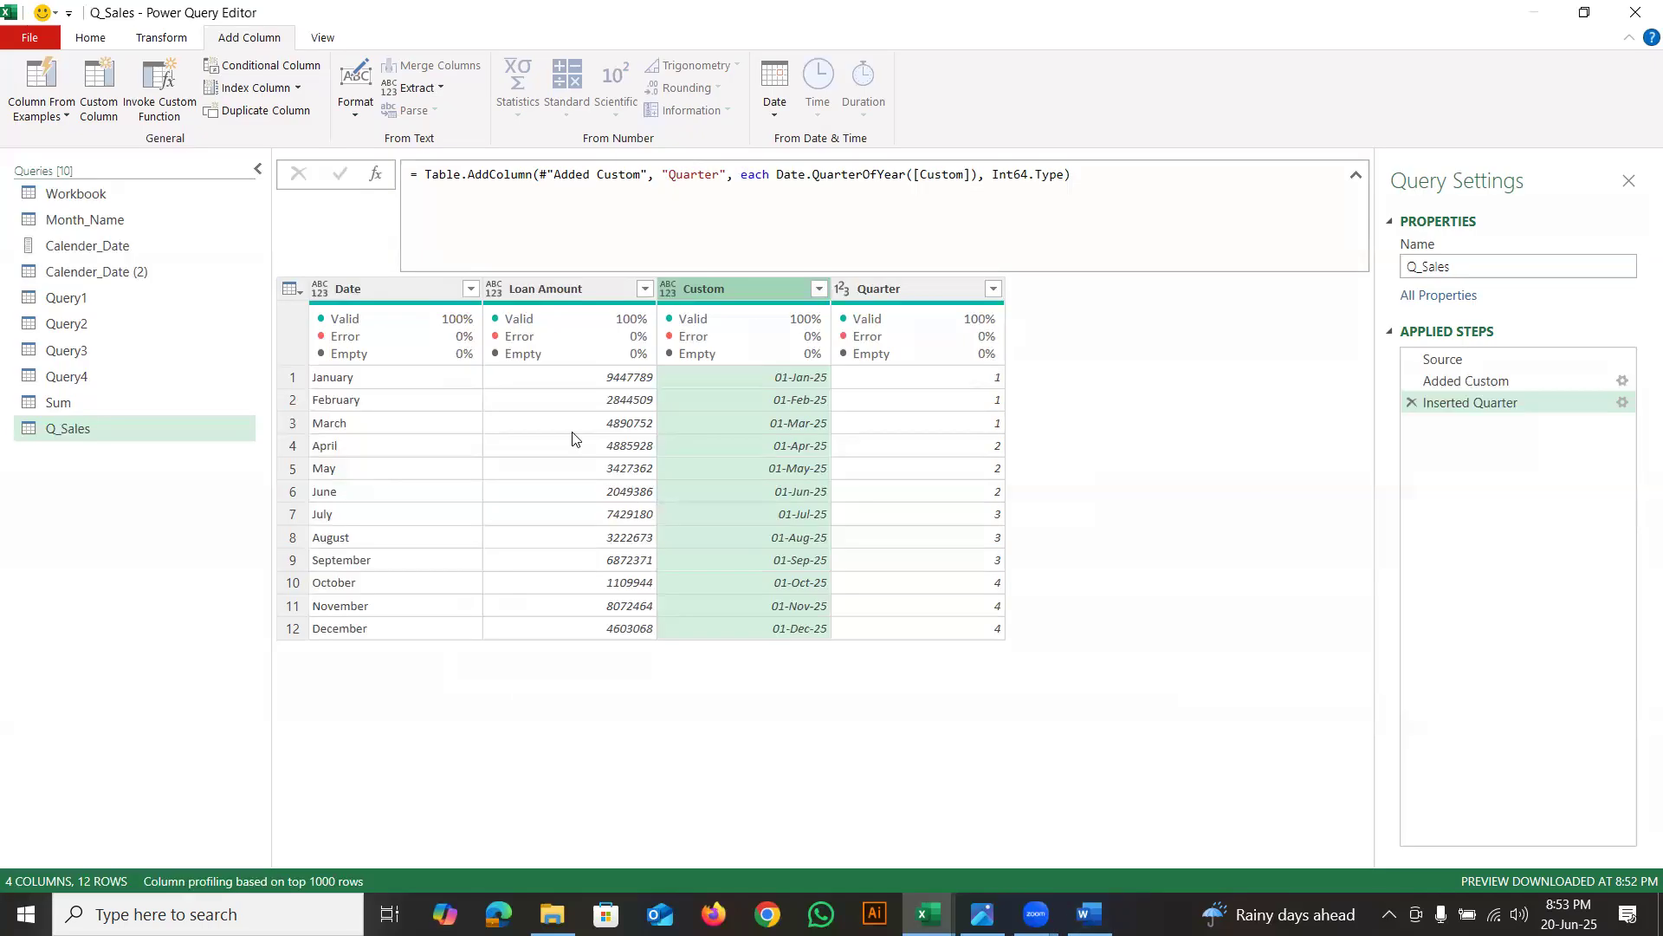
key("alt+Tab")
key("alt+Tab")
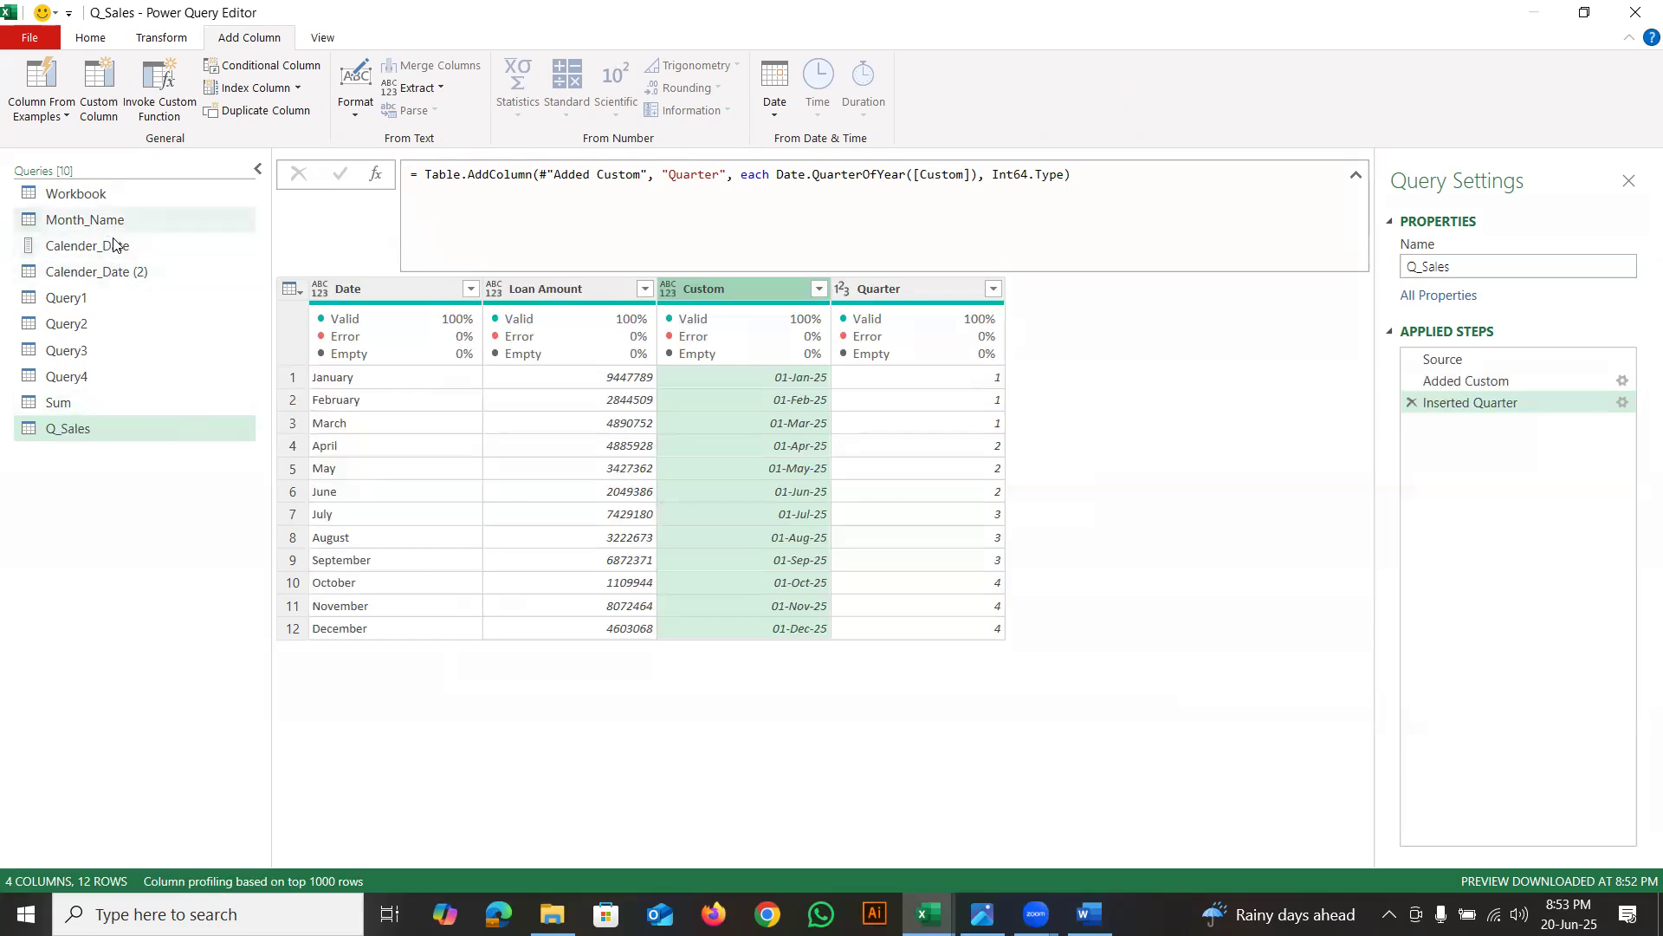
Copy the table name Reporting_CIF from the Name column of the Workbook query
left_click(82, 194)
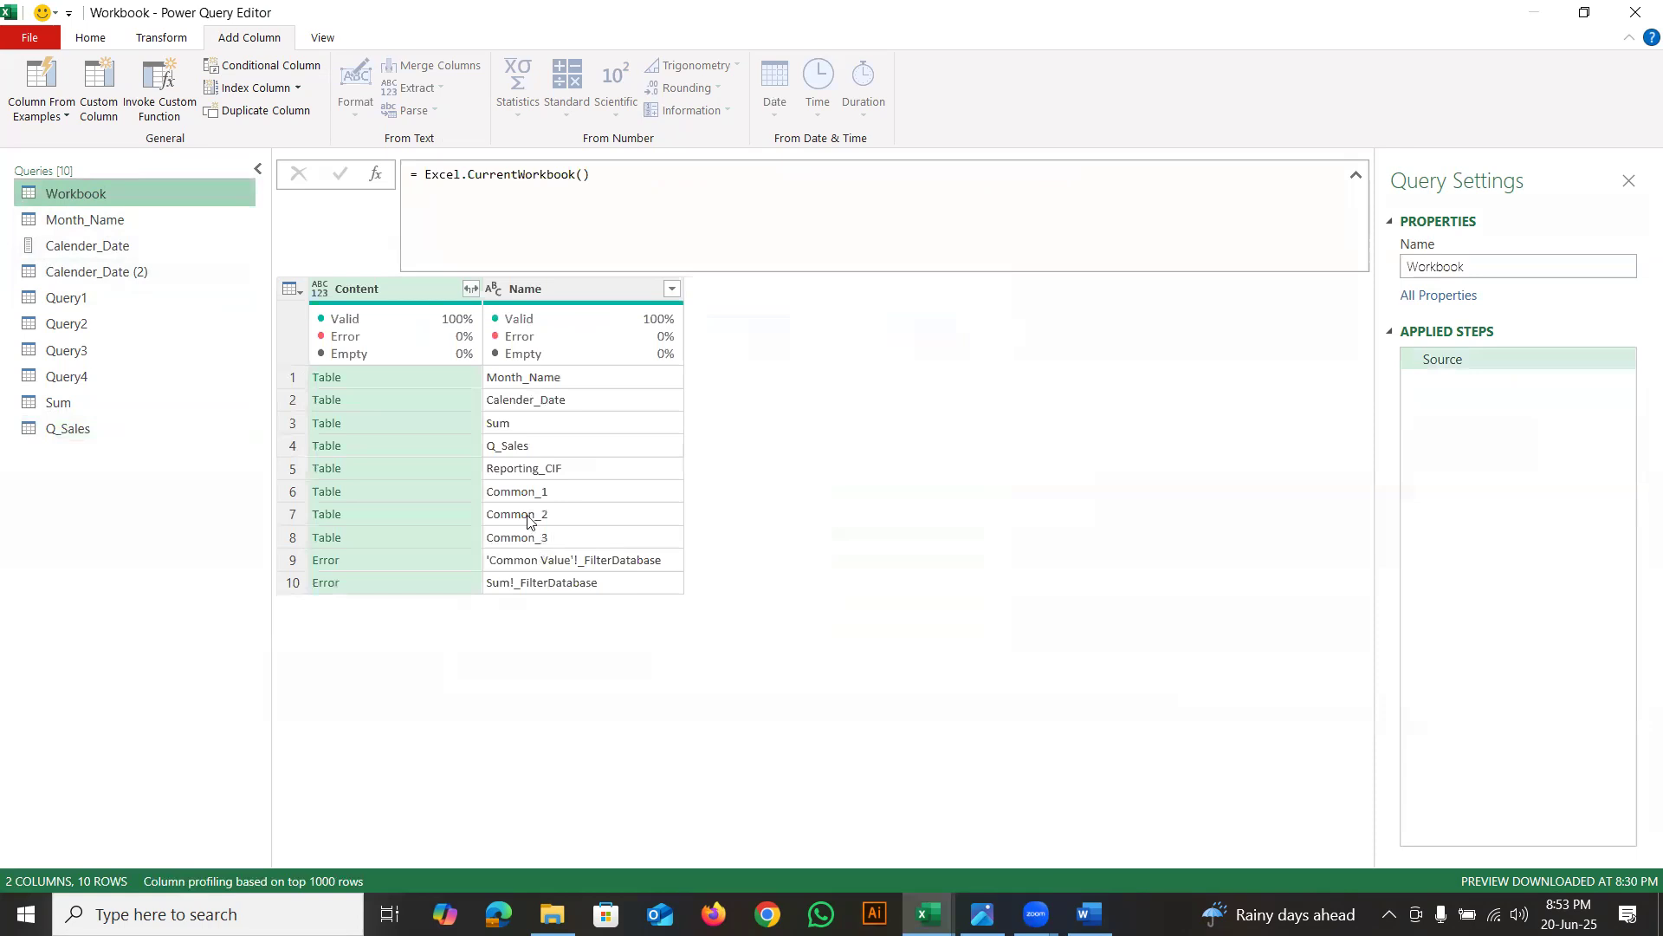
left_click(537, 469)
right_click(537, 469)
left_click(596, 489)
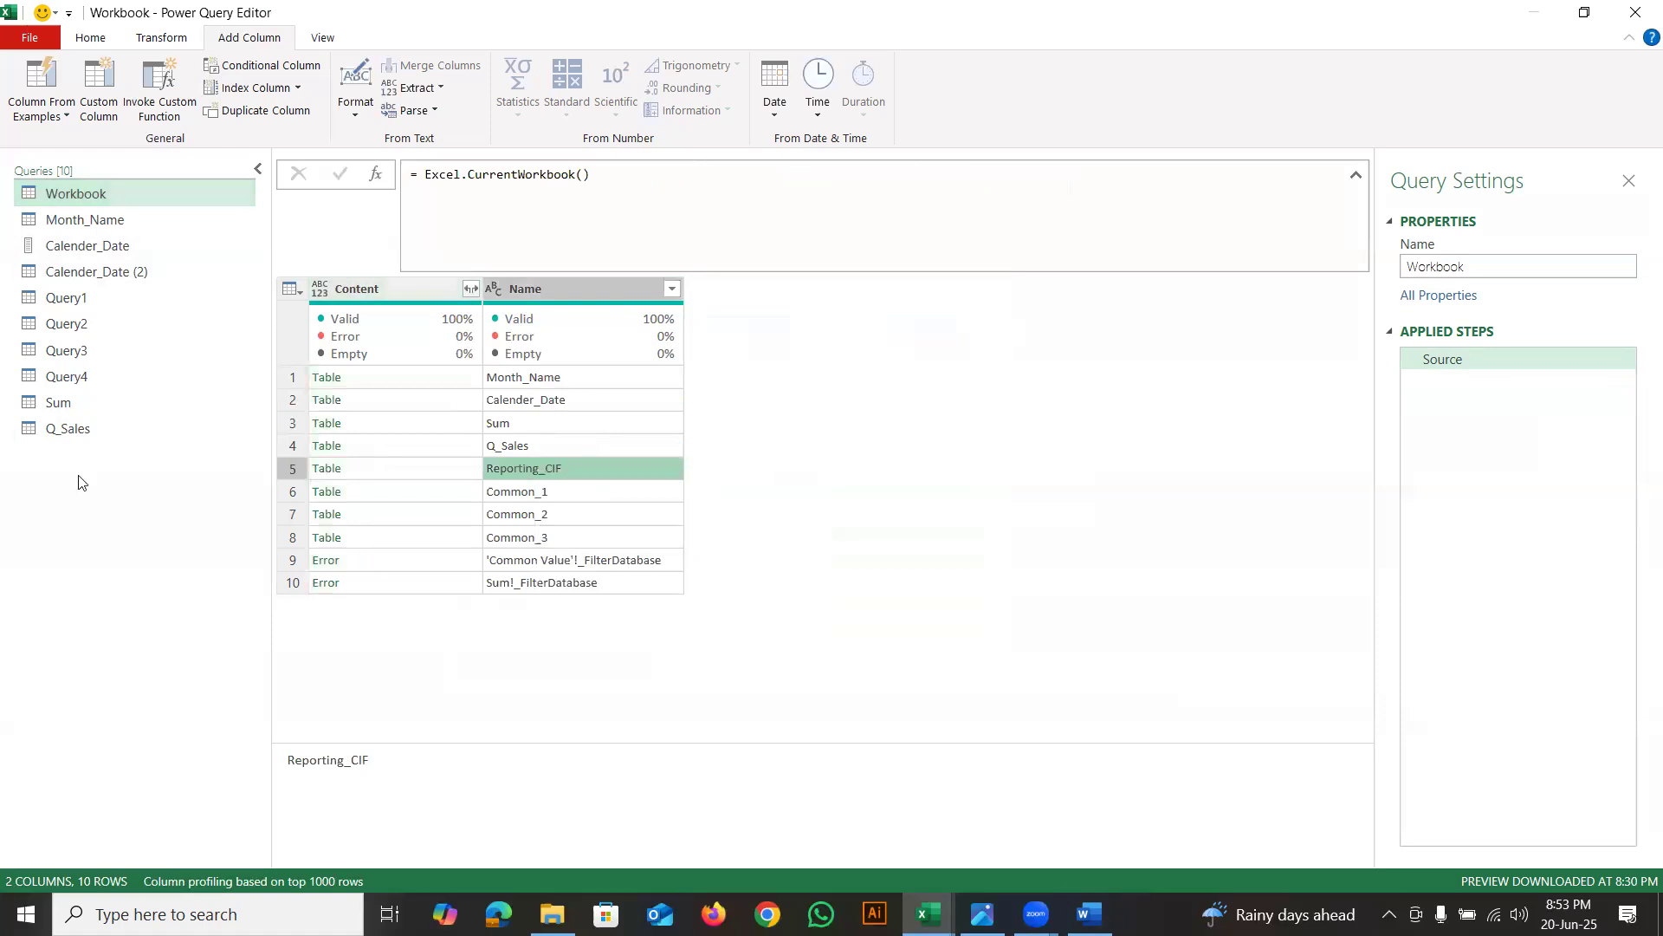
Duplicate the Q_Sales query and rename the copy Reporting_CIF
left_click(73, 430)
right_click(73, 429)
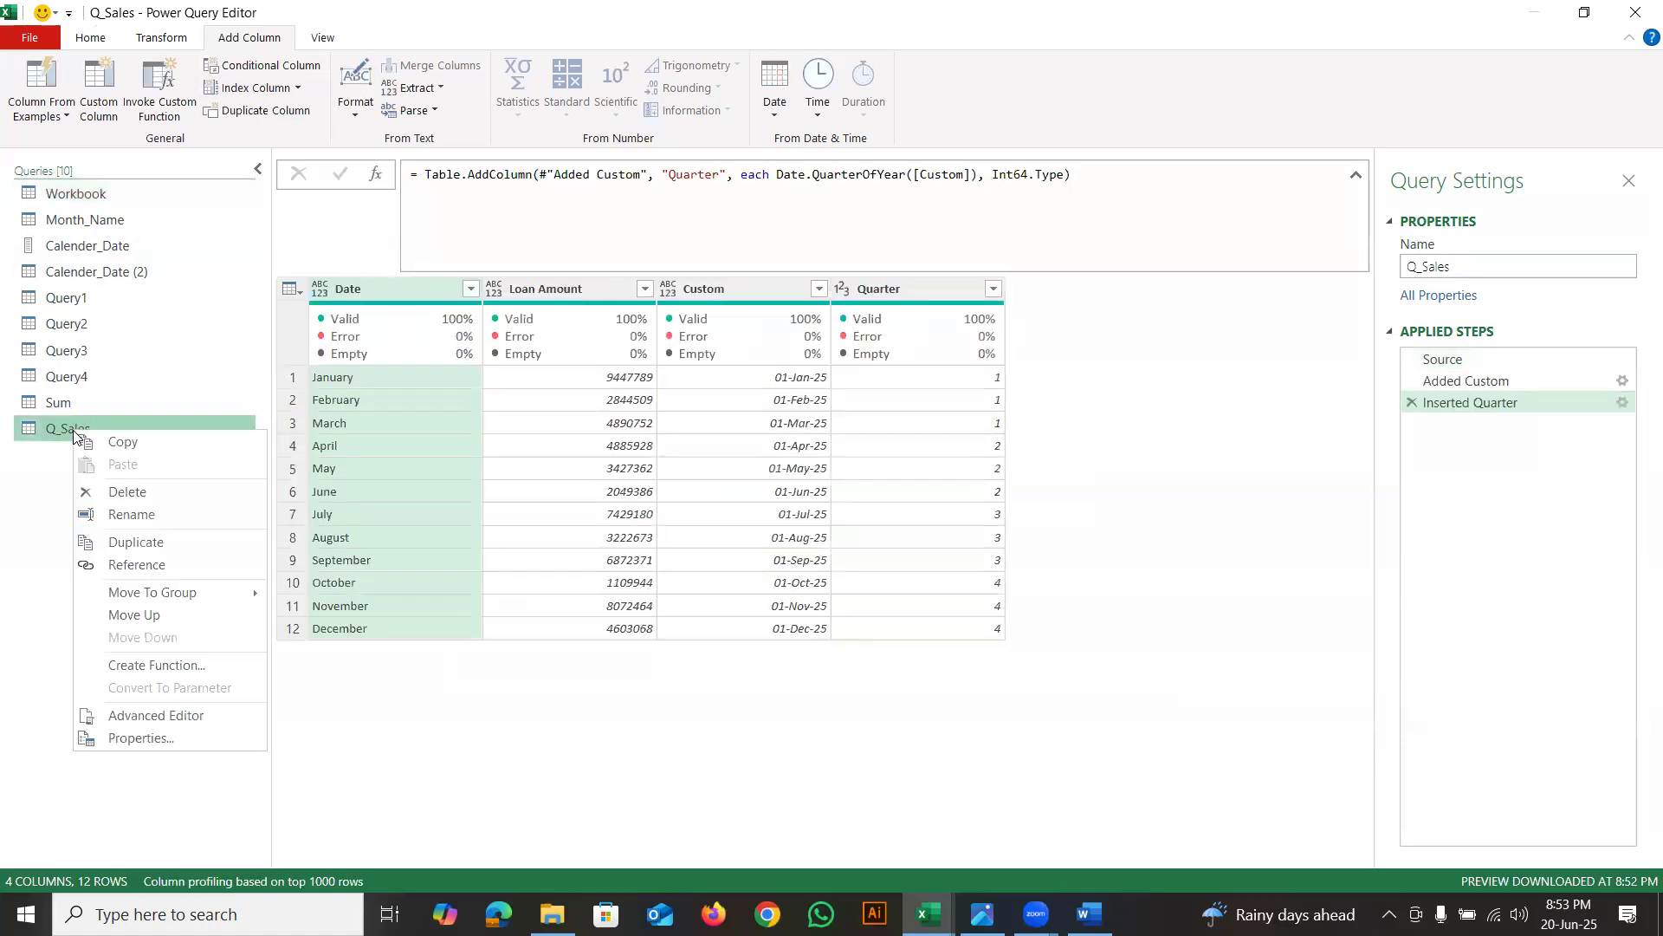
left_click(149, 543)
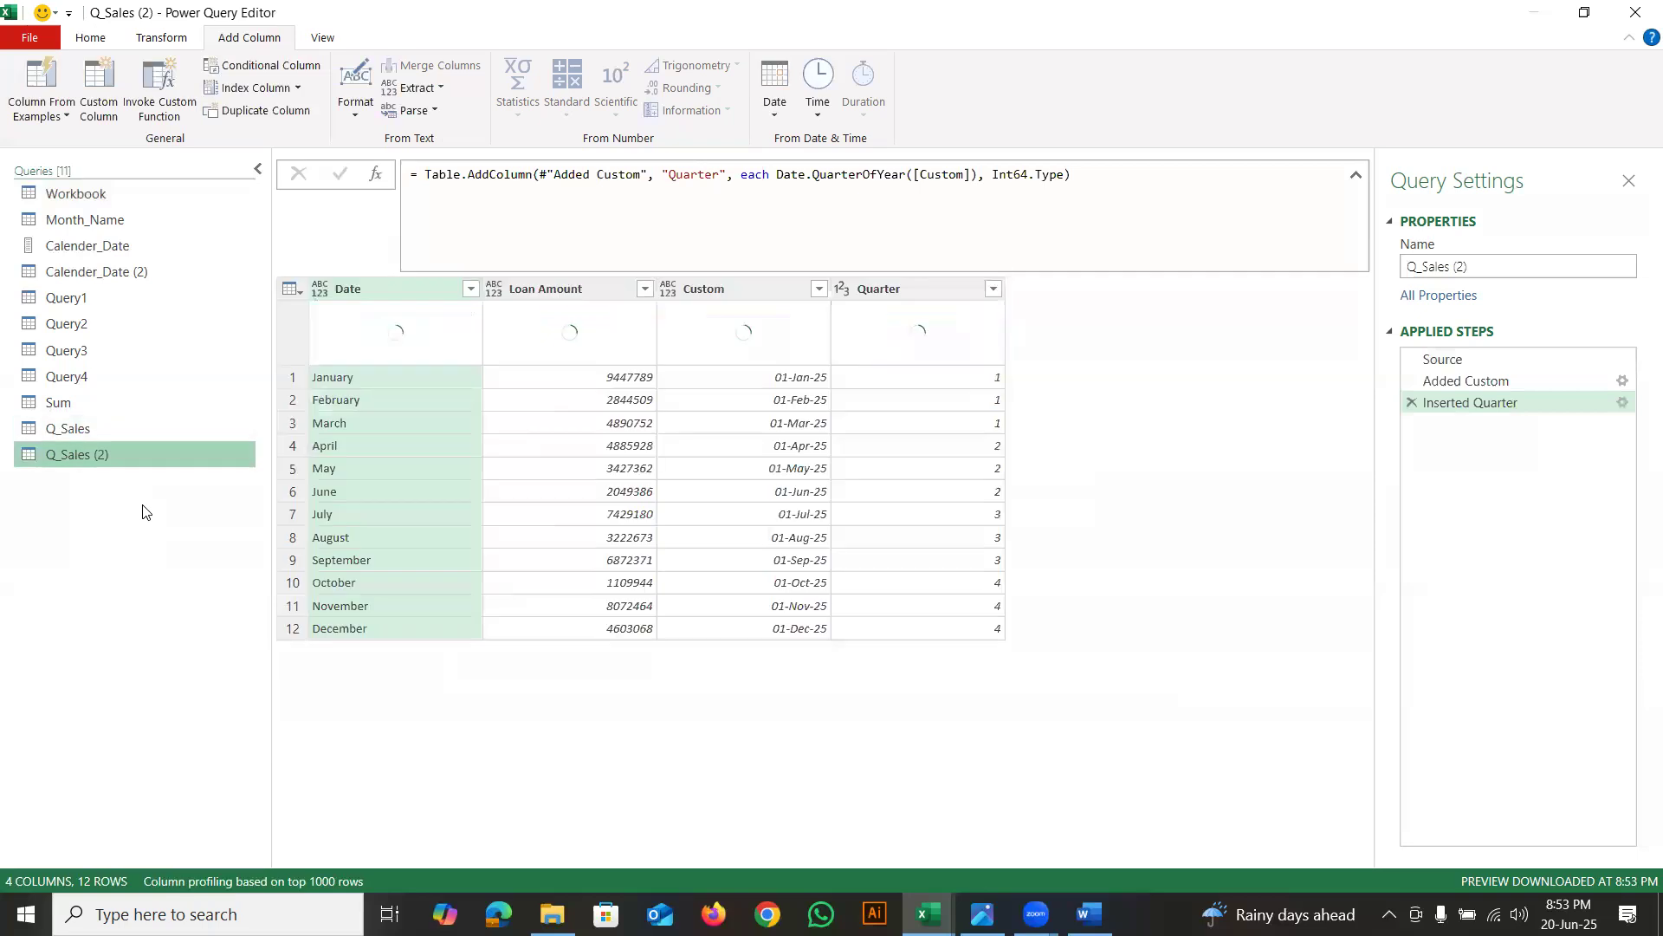
double_click(85, 462)
type("Reporting_CIF")
key("Return")
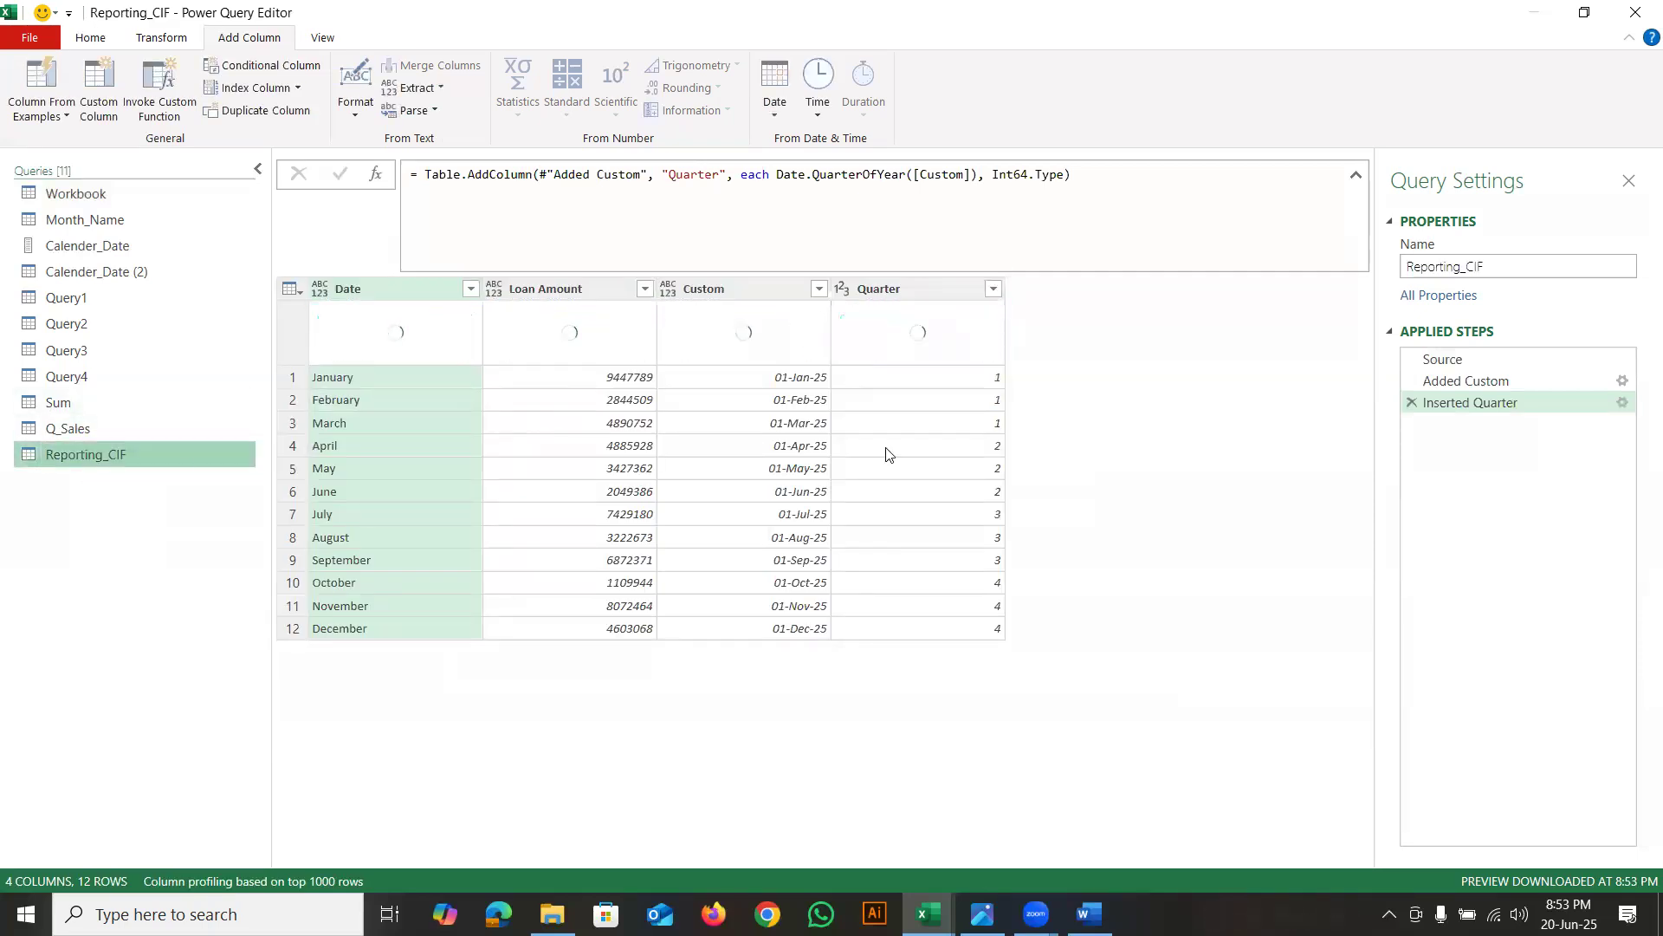
Delete the Inserted Quarter and Added Custom steps from Reporting_CIF and change the table name in the Source formula to Reporting_CIF
left_click(1410, 403)
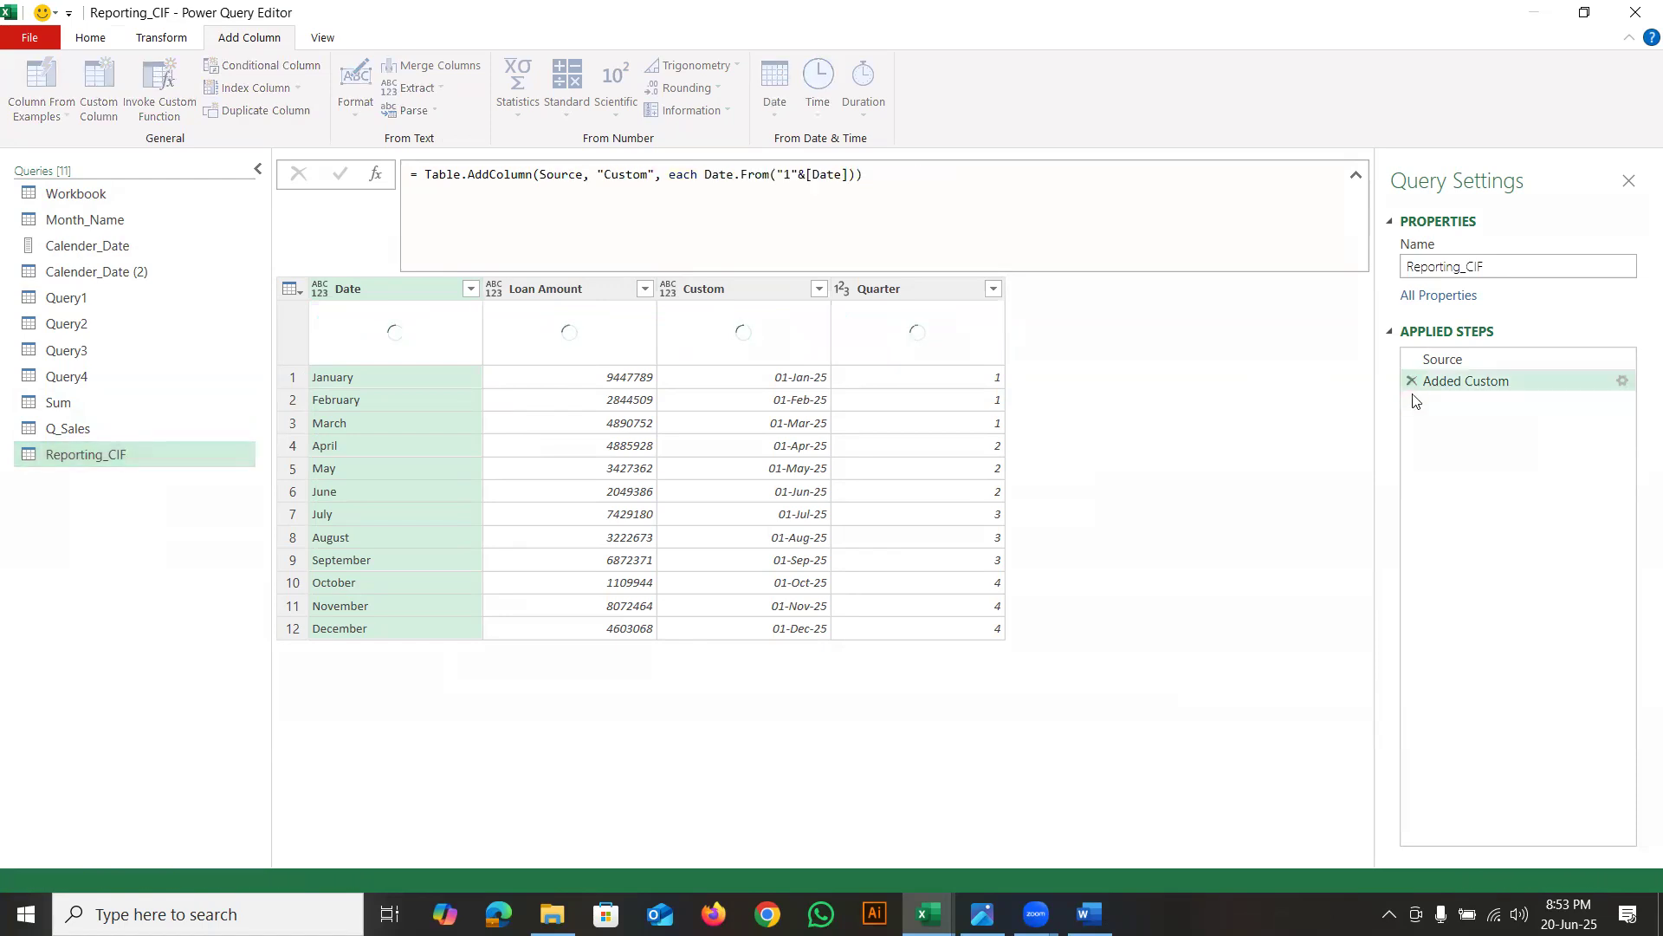
left_click(1411, 382)
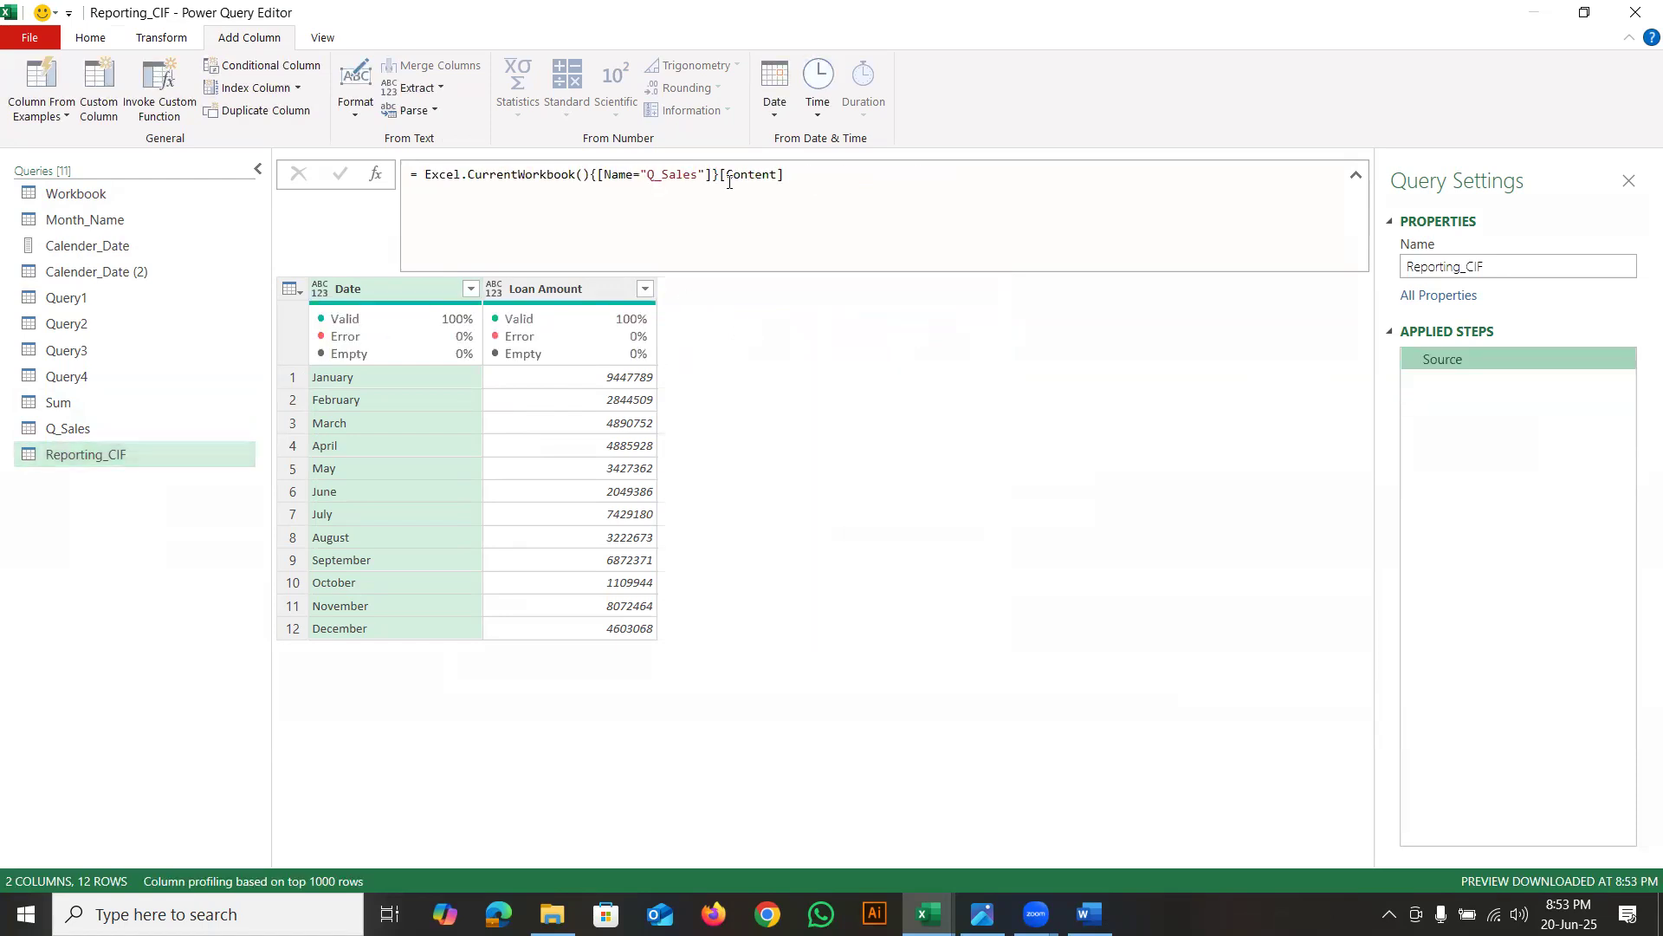
left_click(651, 174)
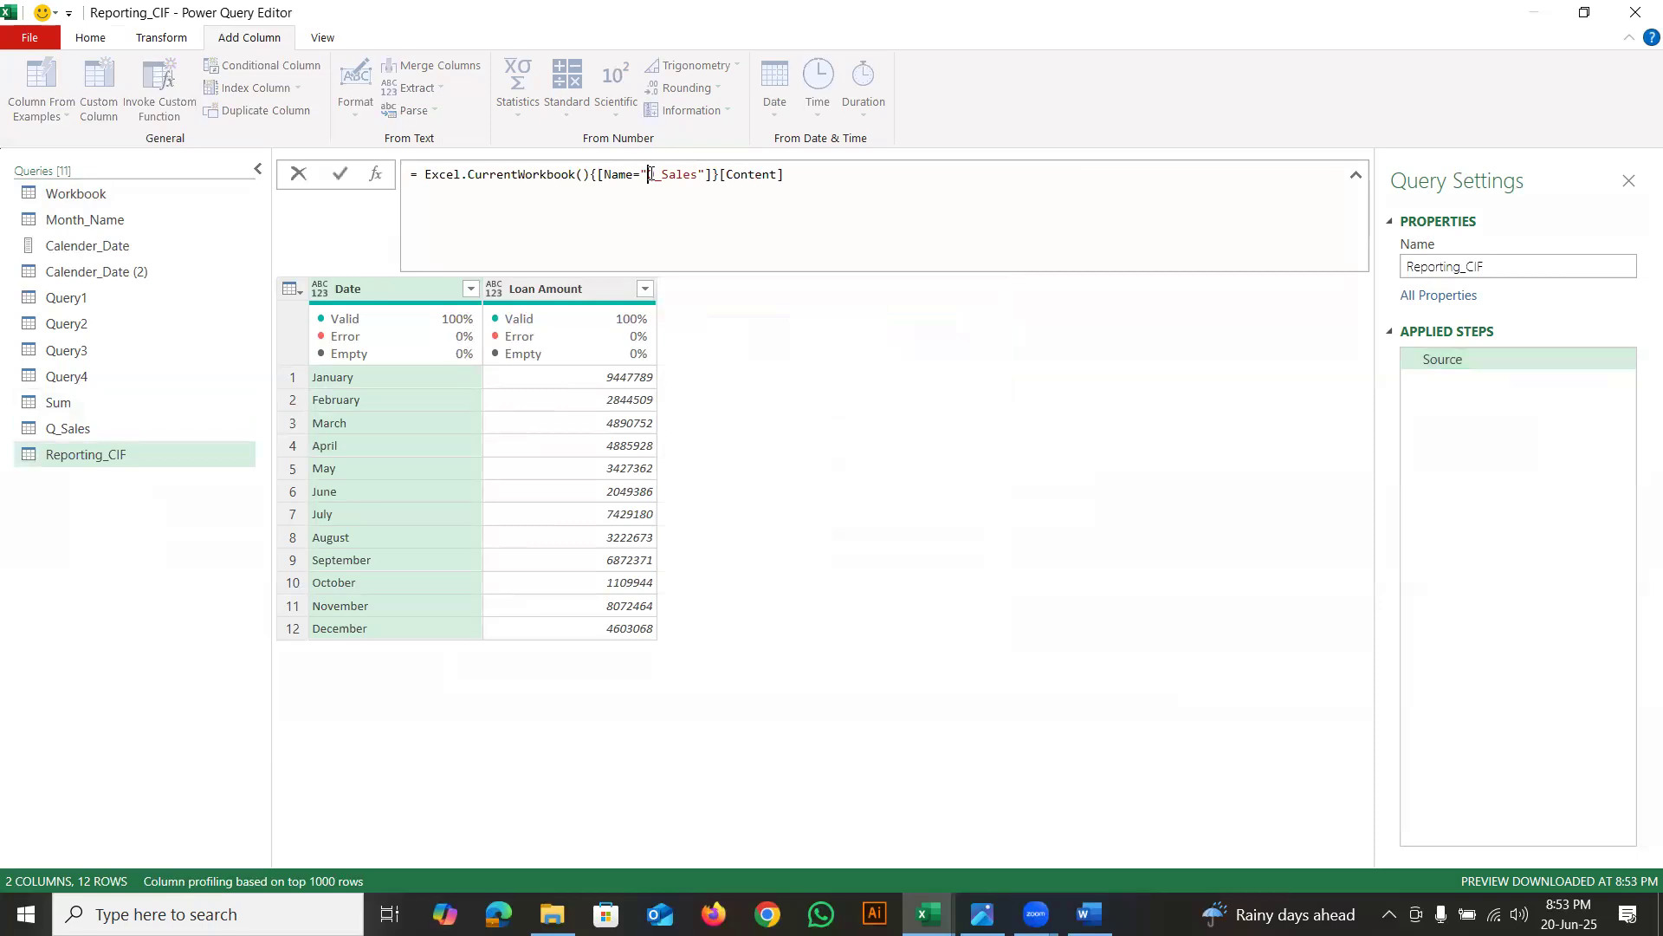
double_click(696, 174)
type("Reporting_CIF")
key("Return")
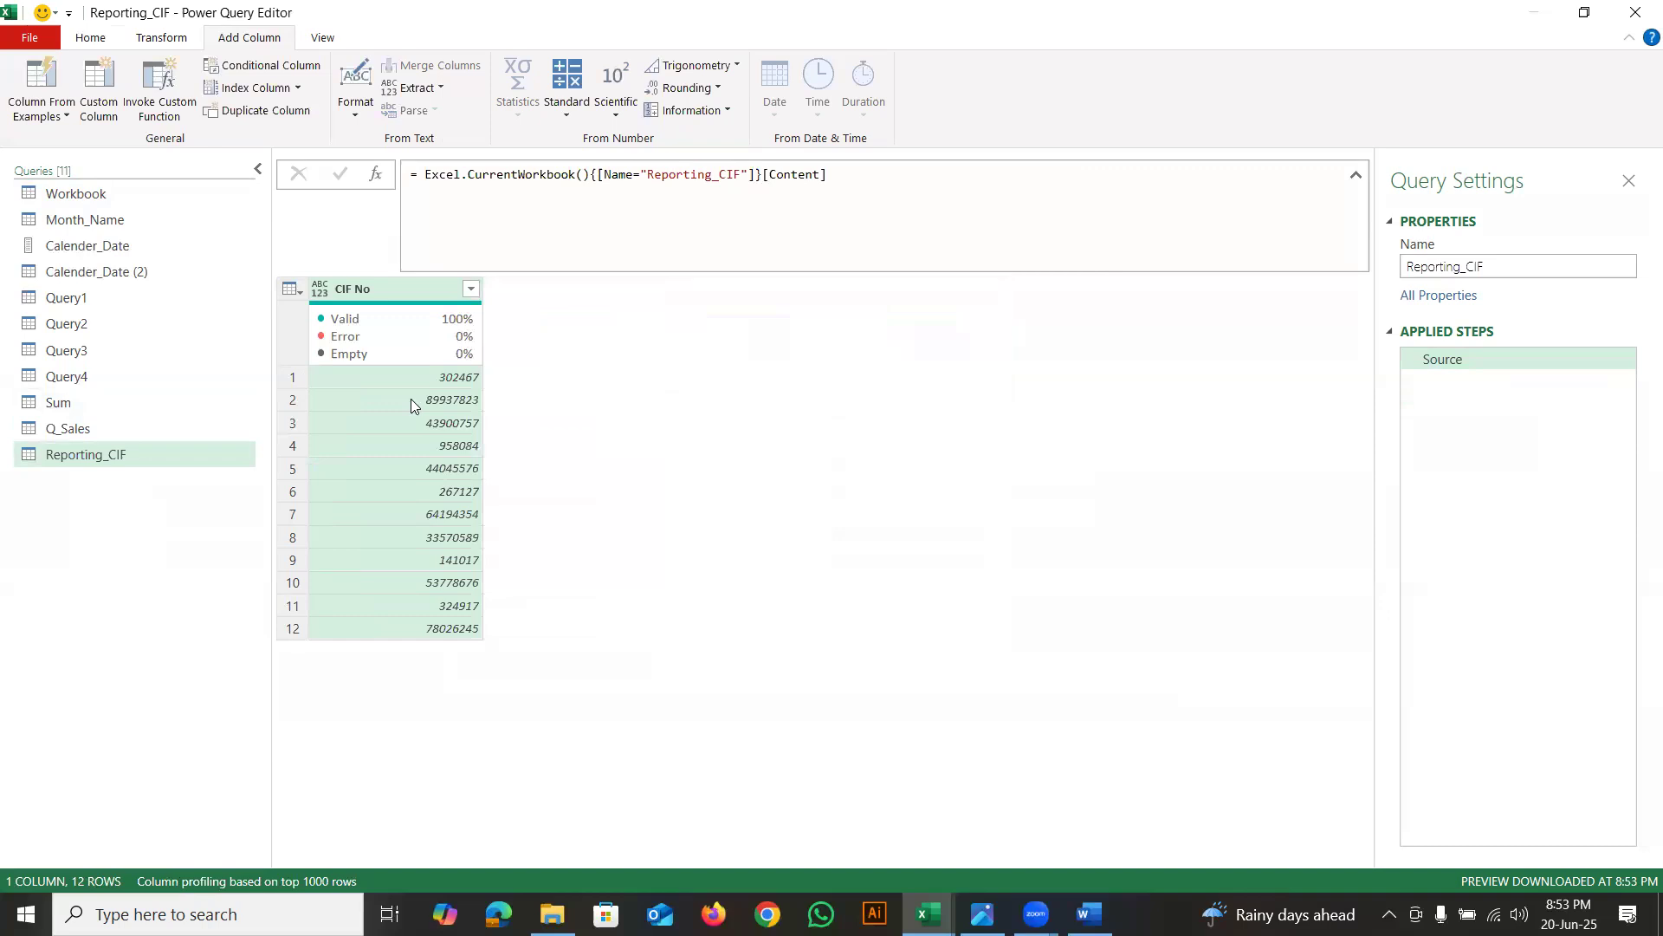
Change the CIF No column's data type to Text and begin a custom column formula with the Text.PadStart function
left_click(320, 293)
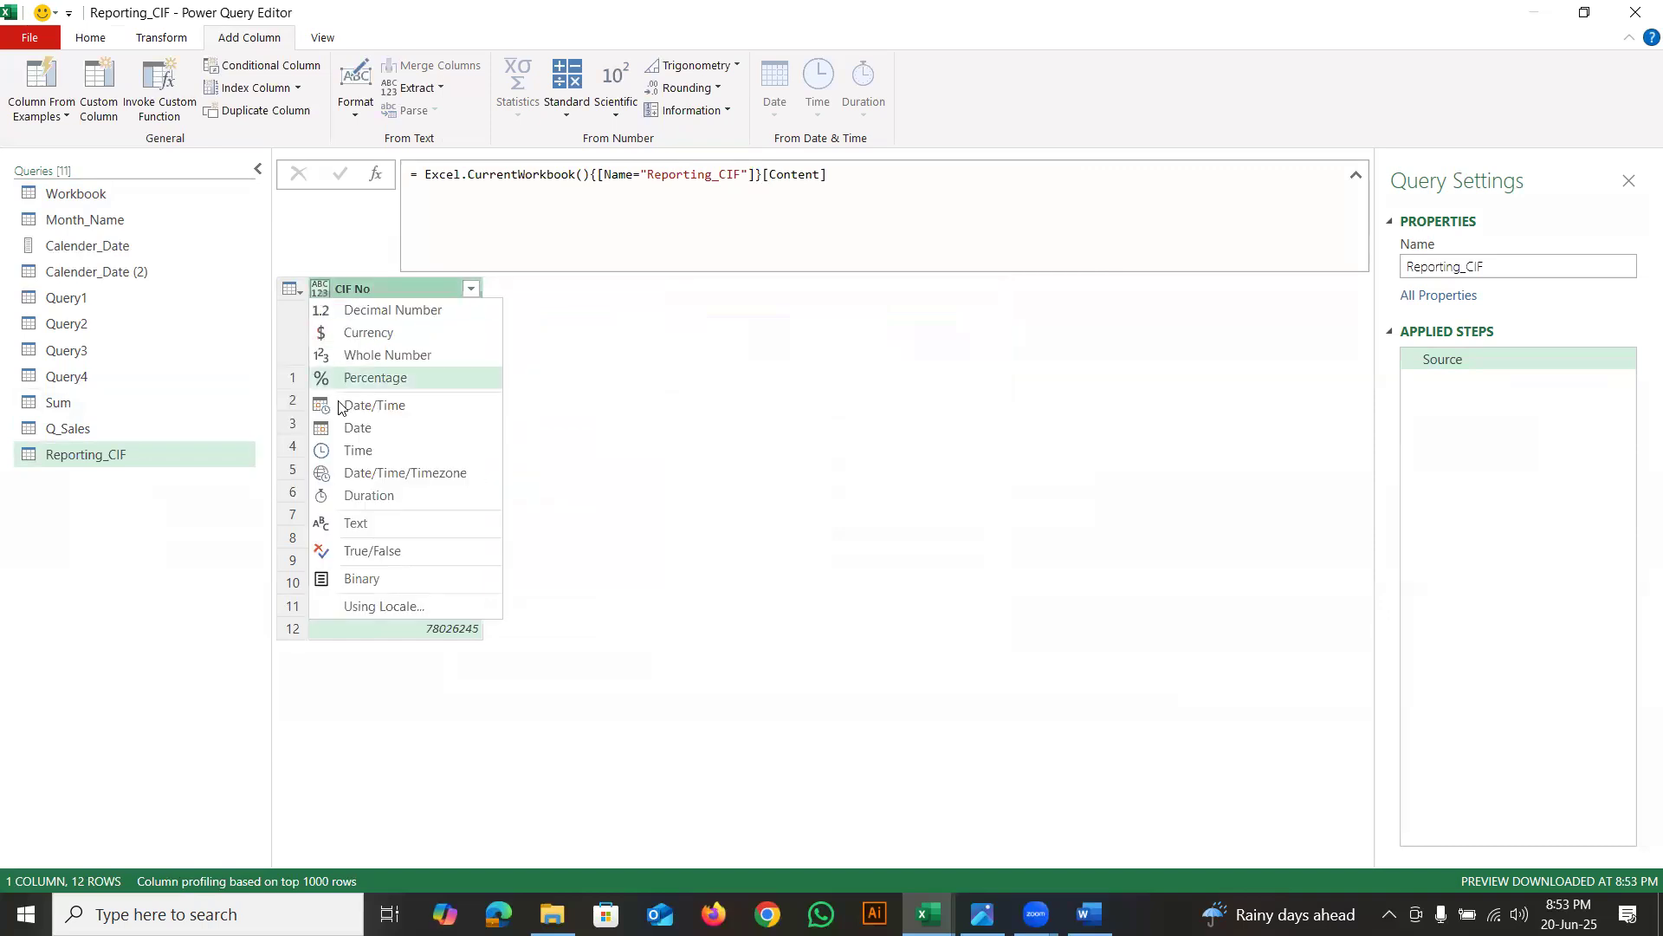
left_click(355, 524)
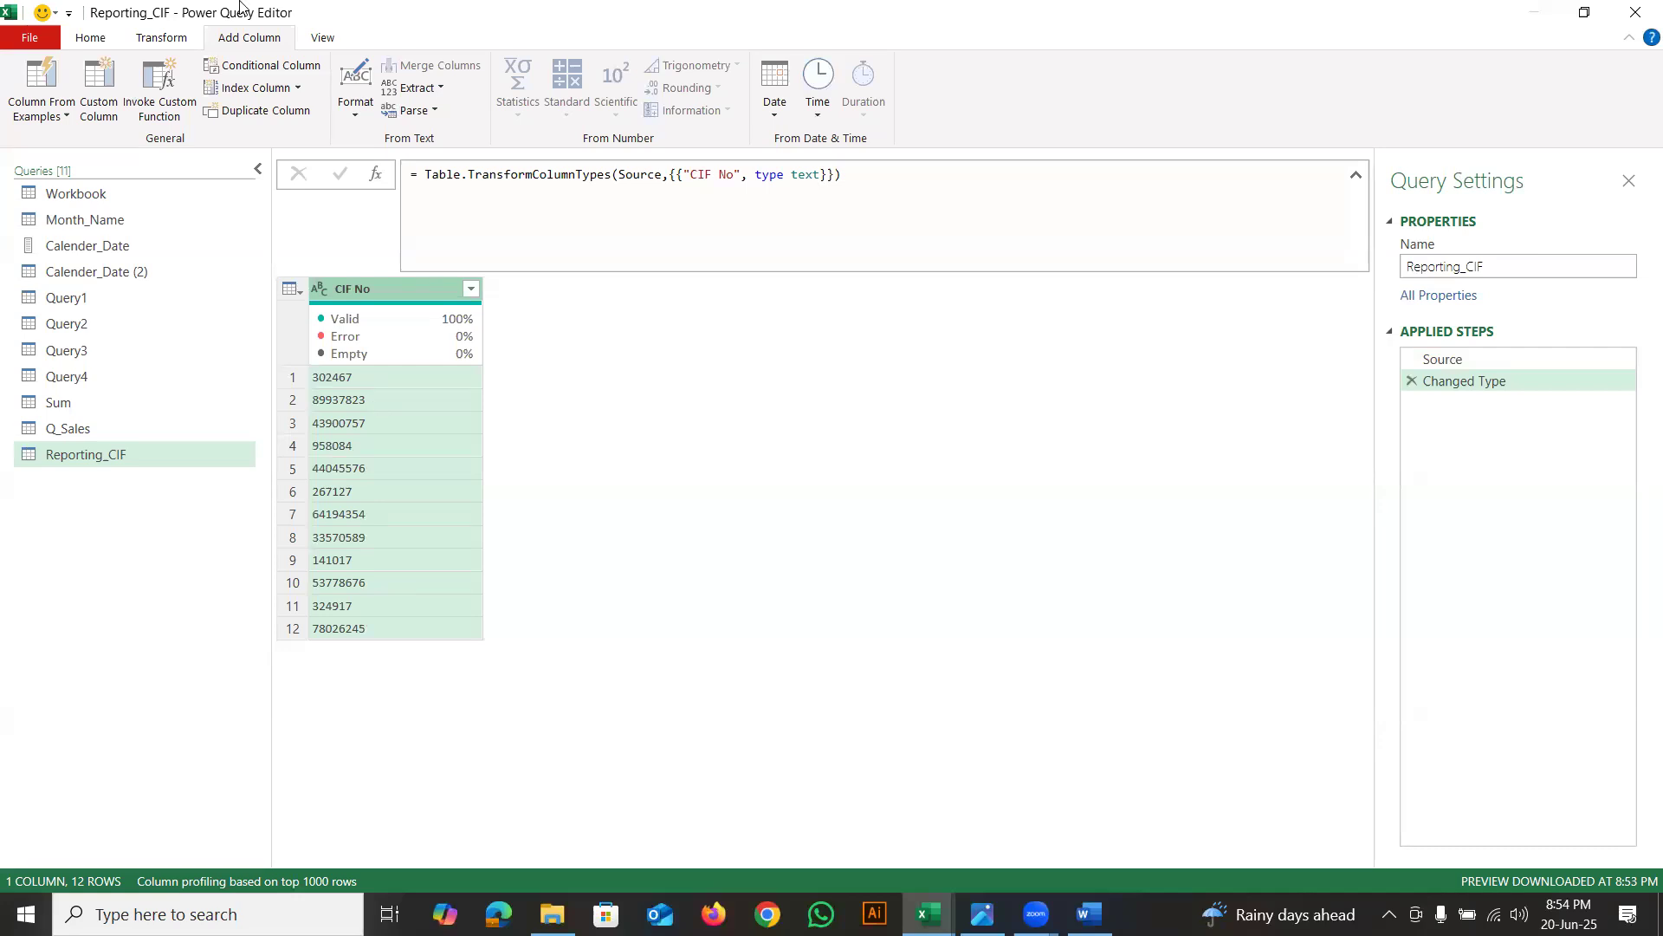
left_click(90, 93)
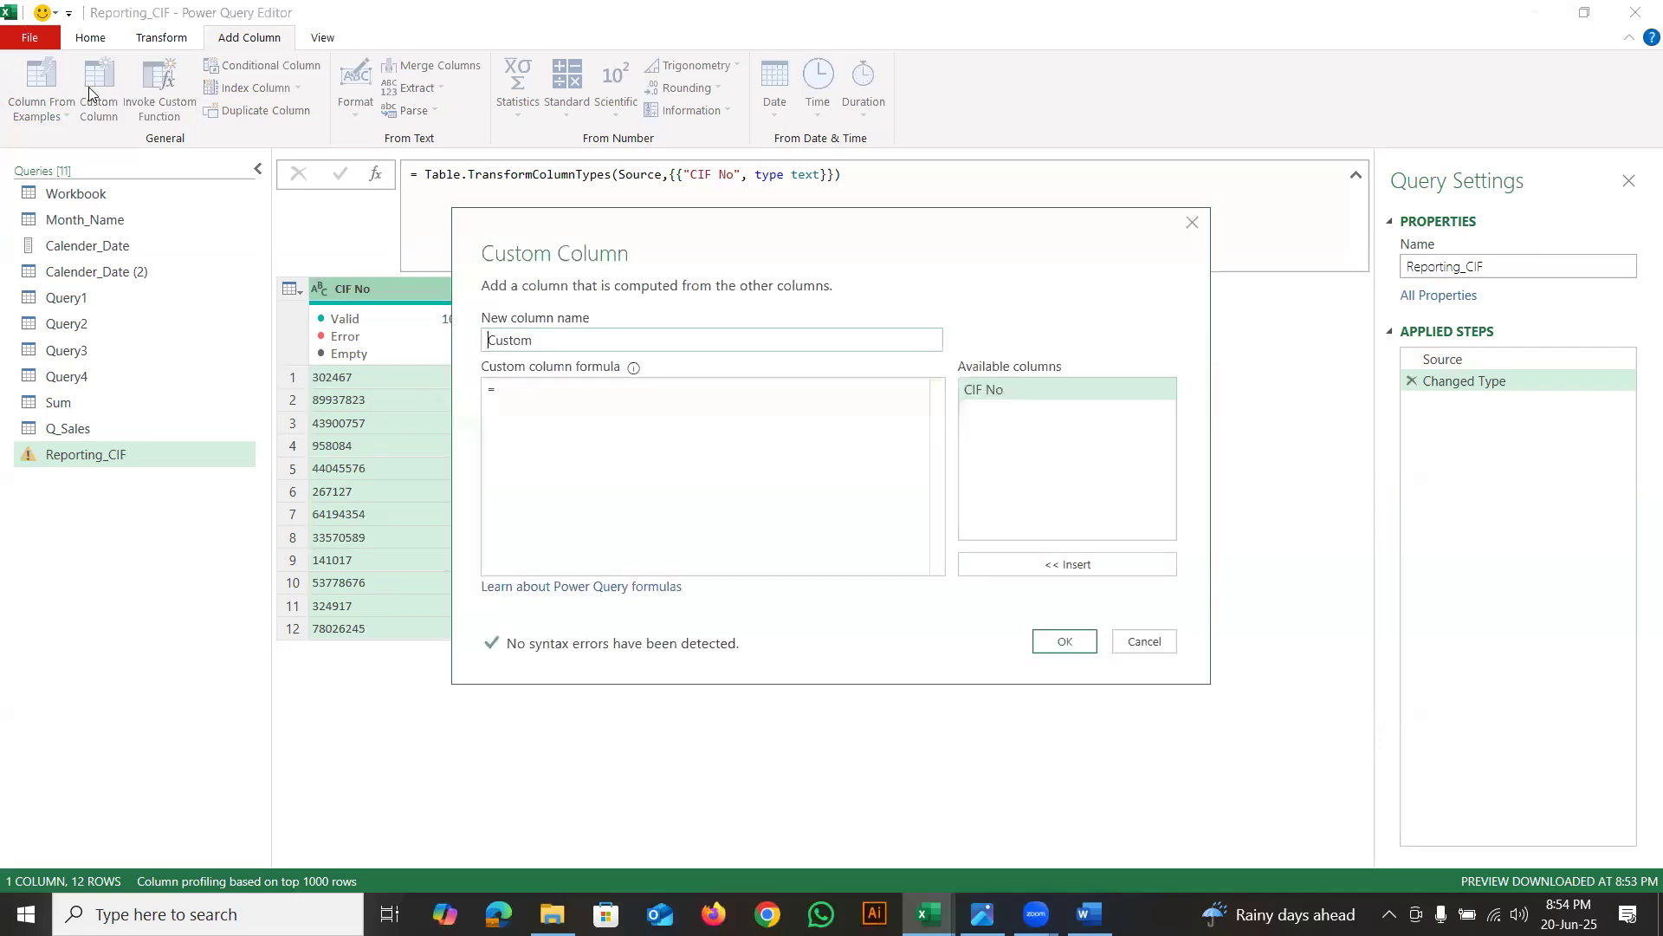
left_click(532, 395)
type("Text.")
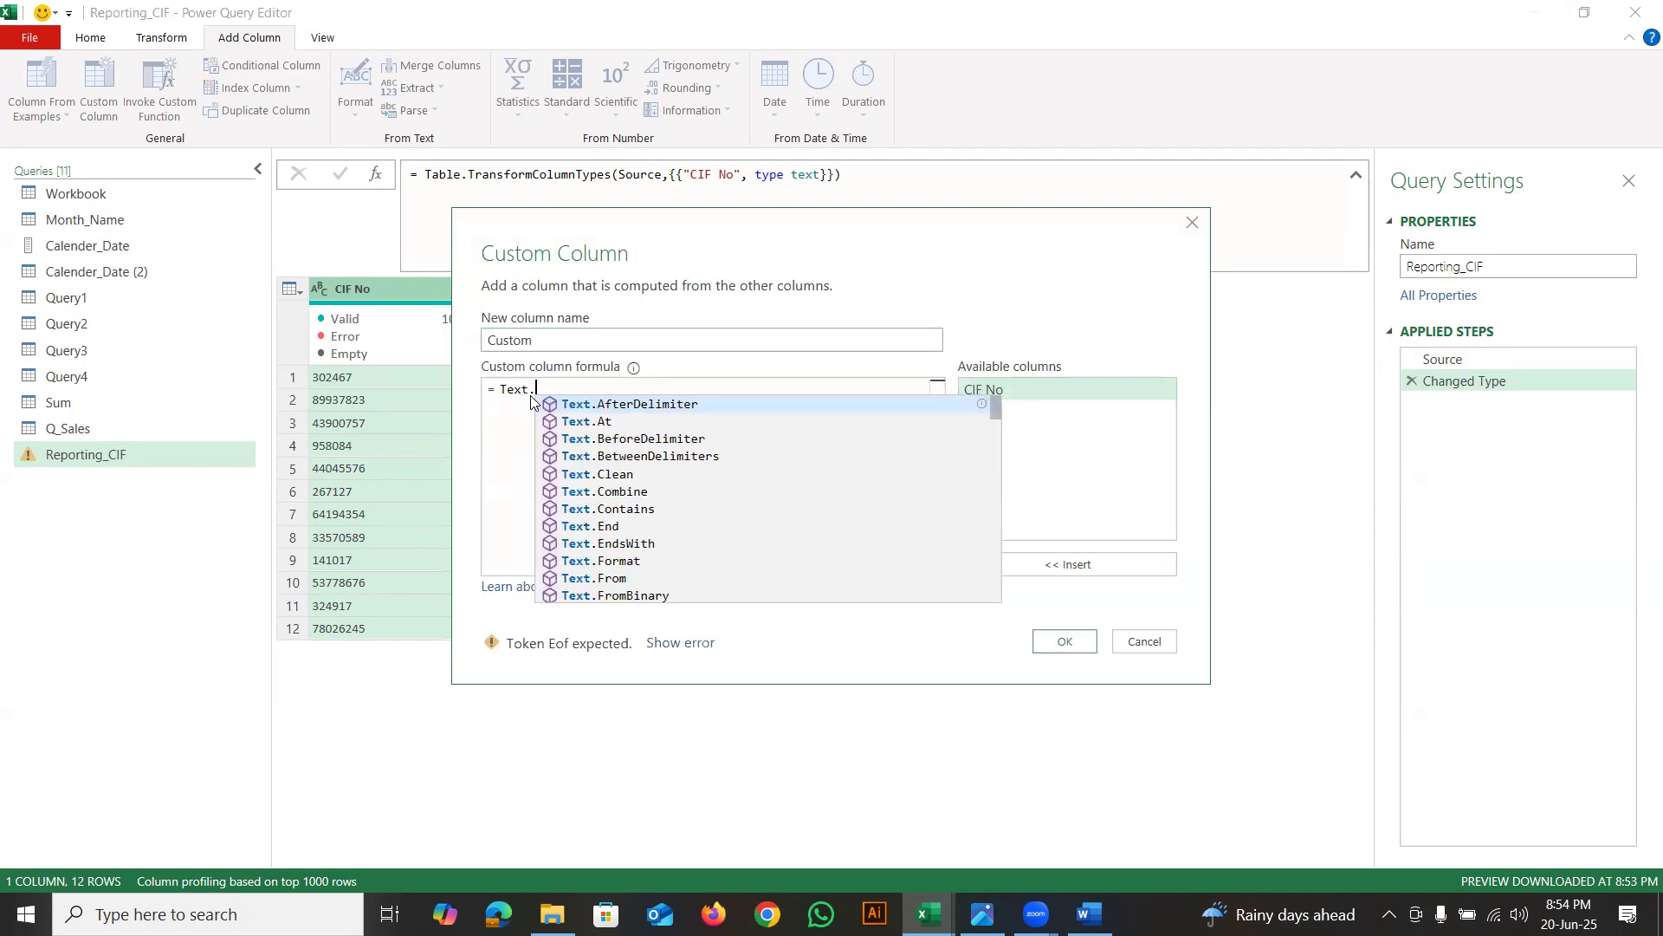
type("PadSt")
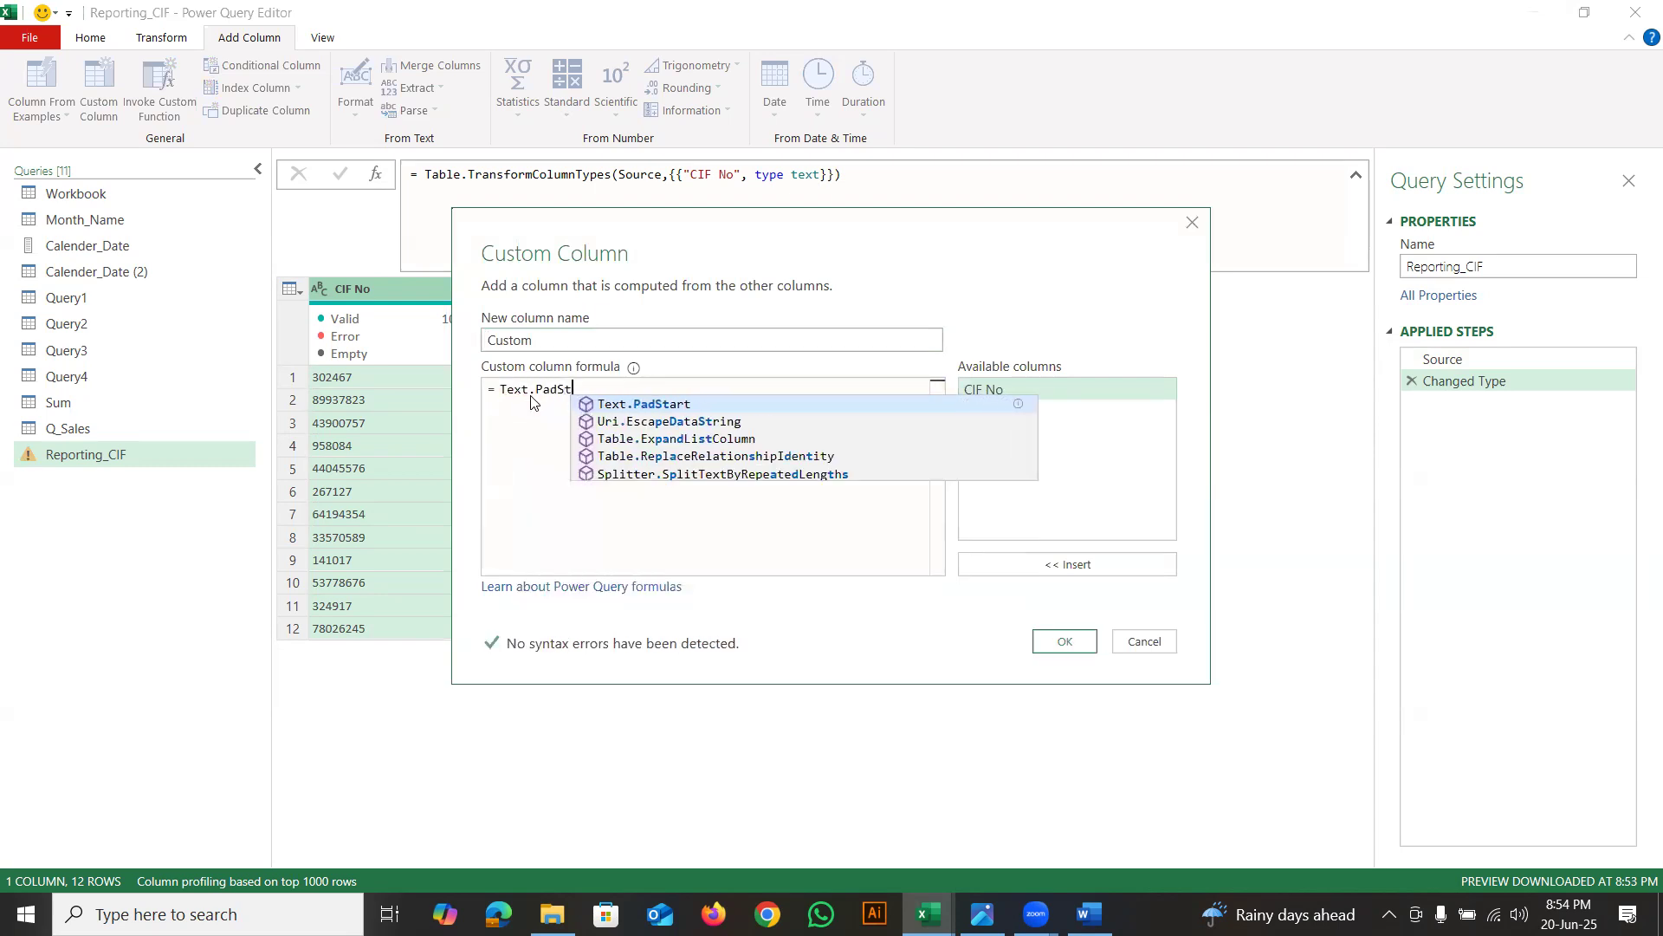
key("Tab")
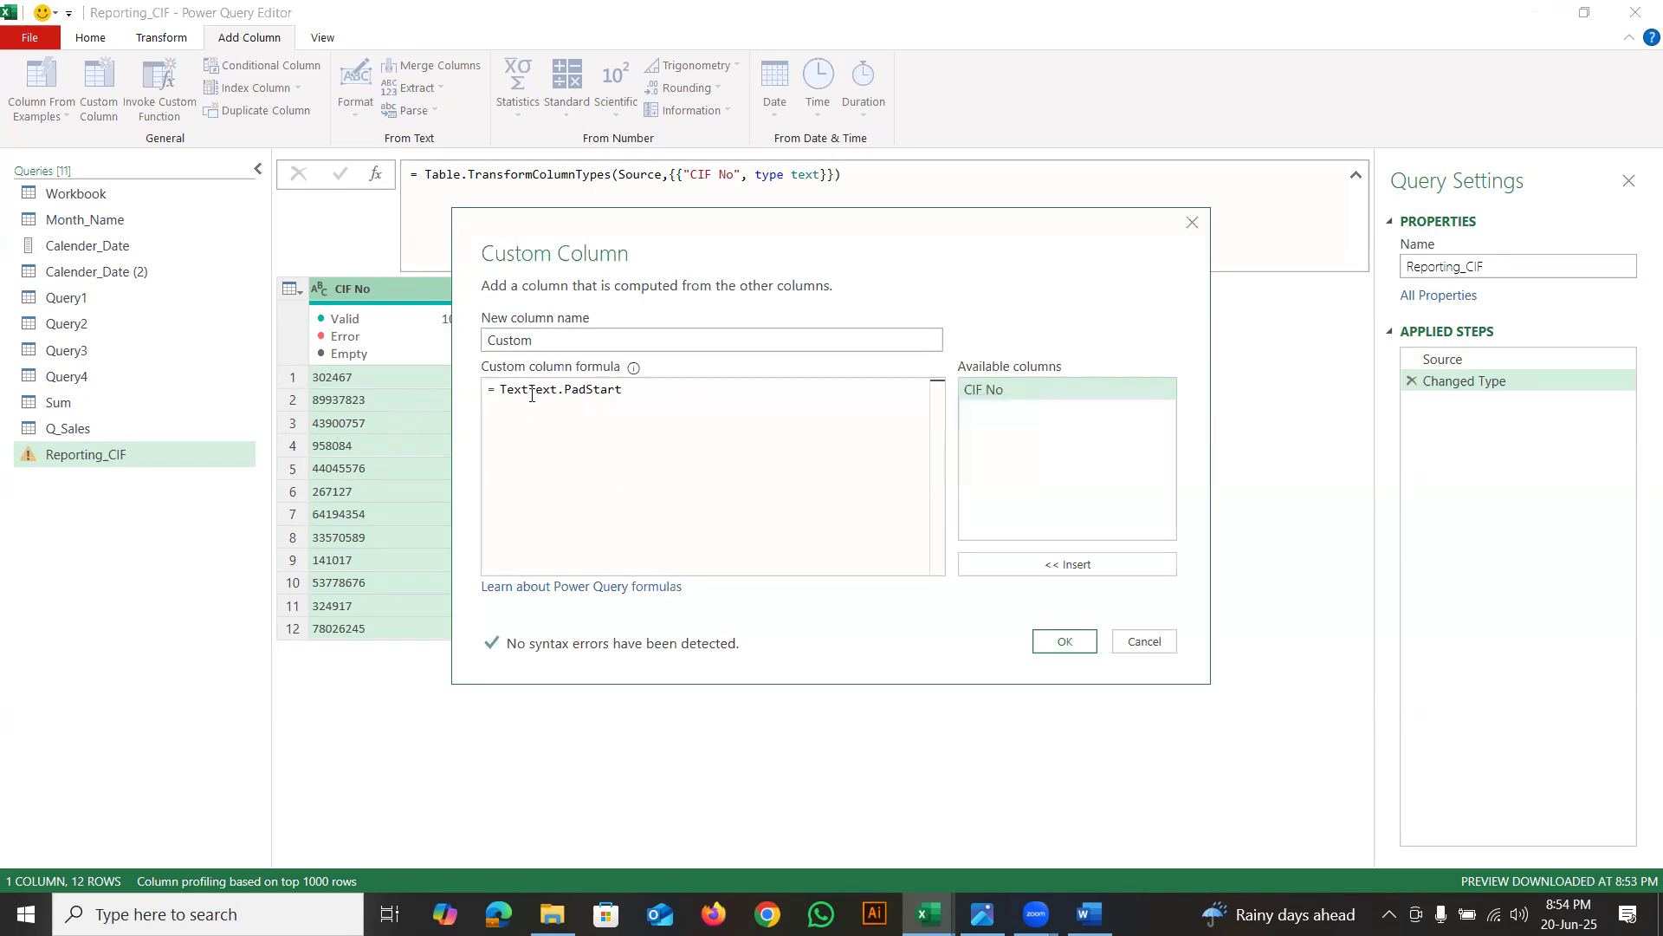
left_click(530, 392)
key("BackSpace")
key("BackSpace")
key("BackSpace")
key("BackSpace")
left_click(610, 391)
type("(")
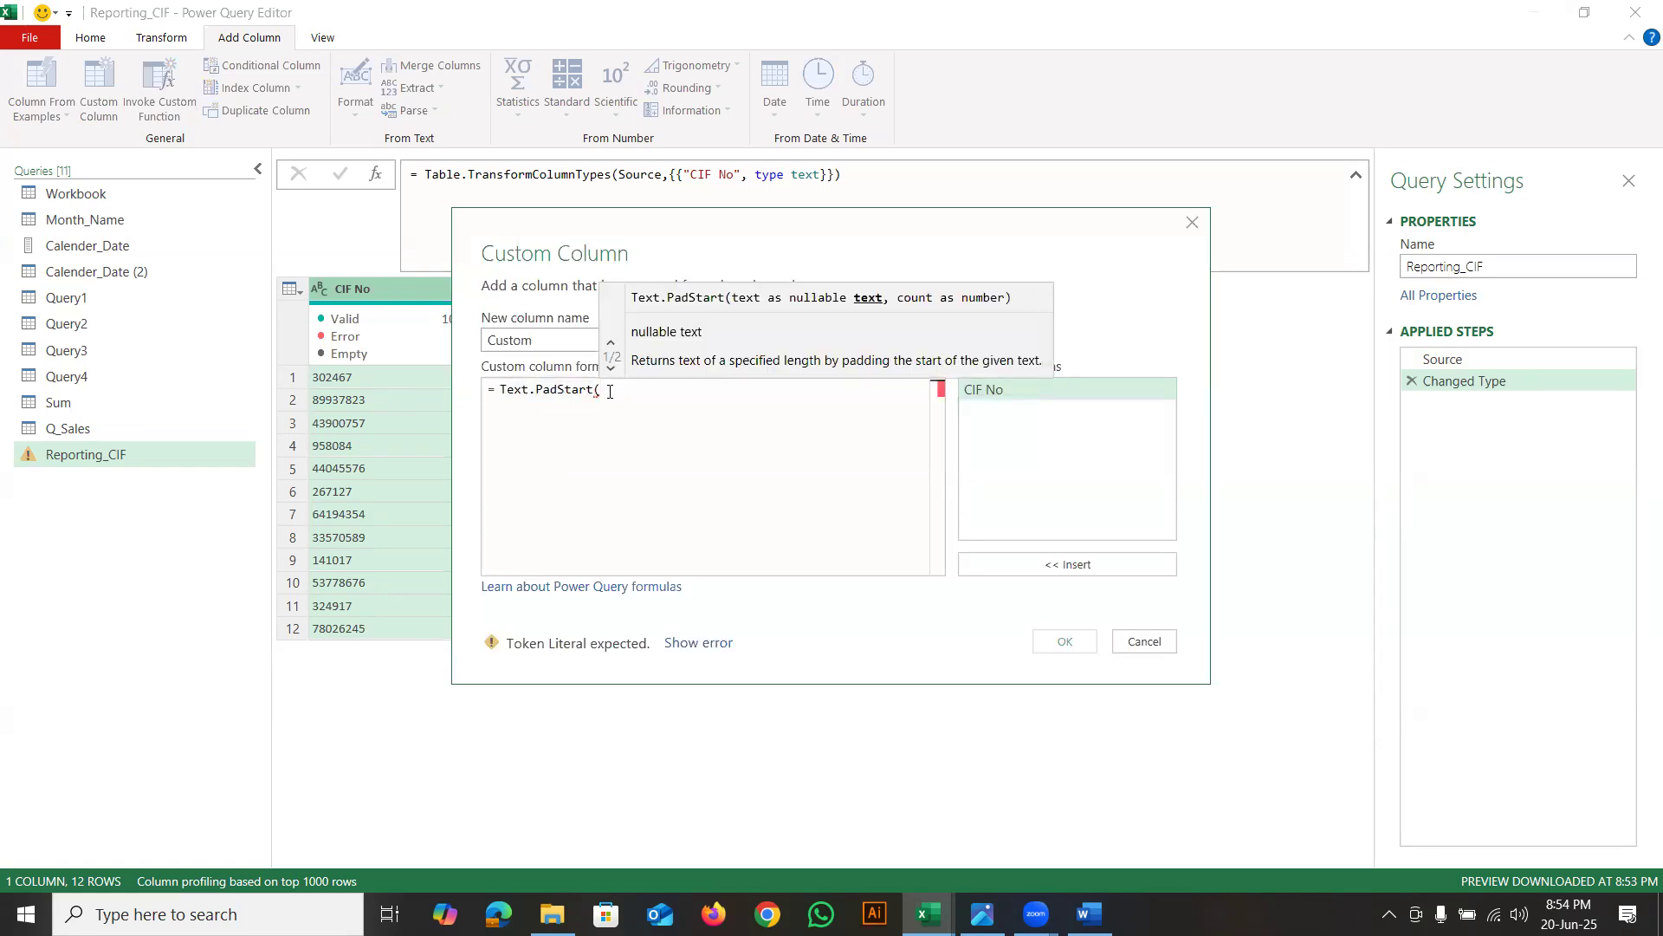
Complete the Text.PadStart formula with [CIF No], a length of 10 and "0" as the padding character, and add the custom column
double_click(989, 396)
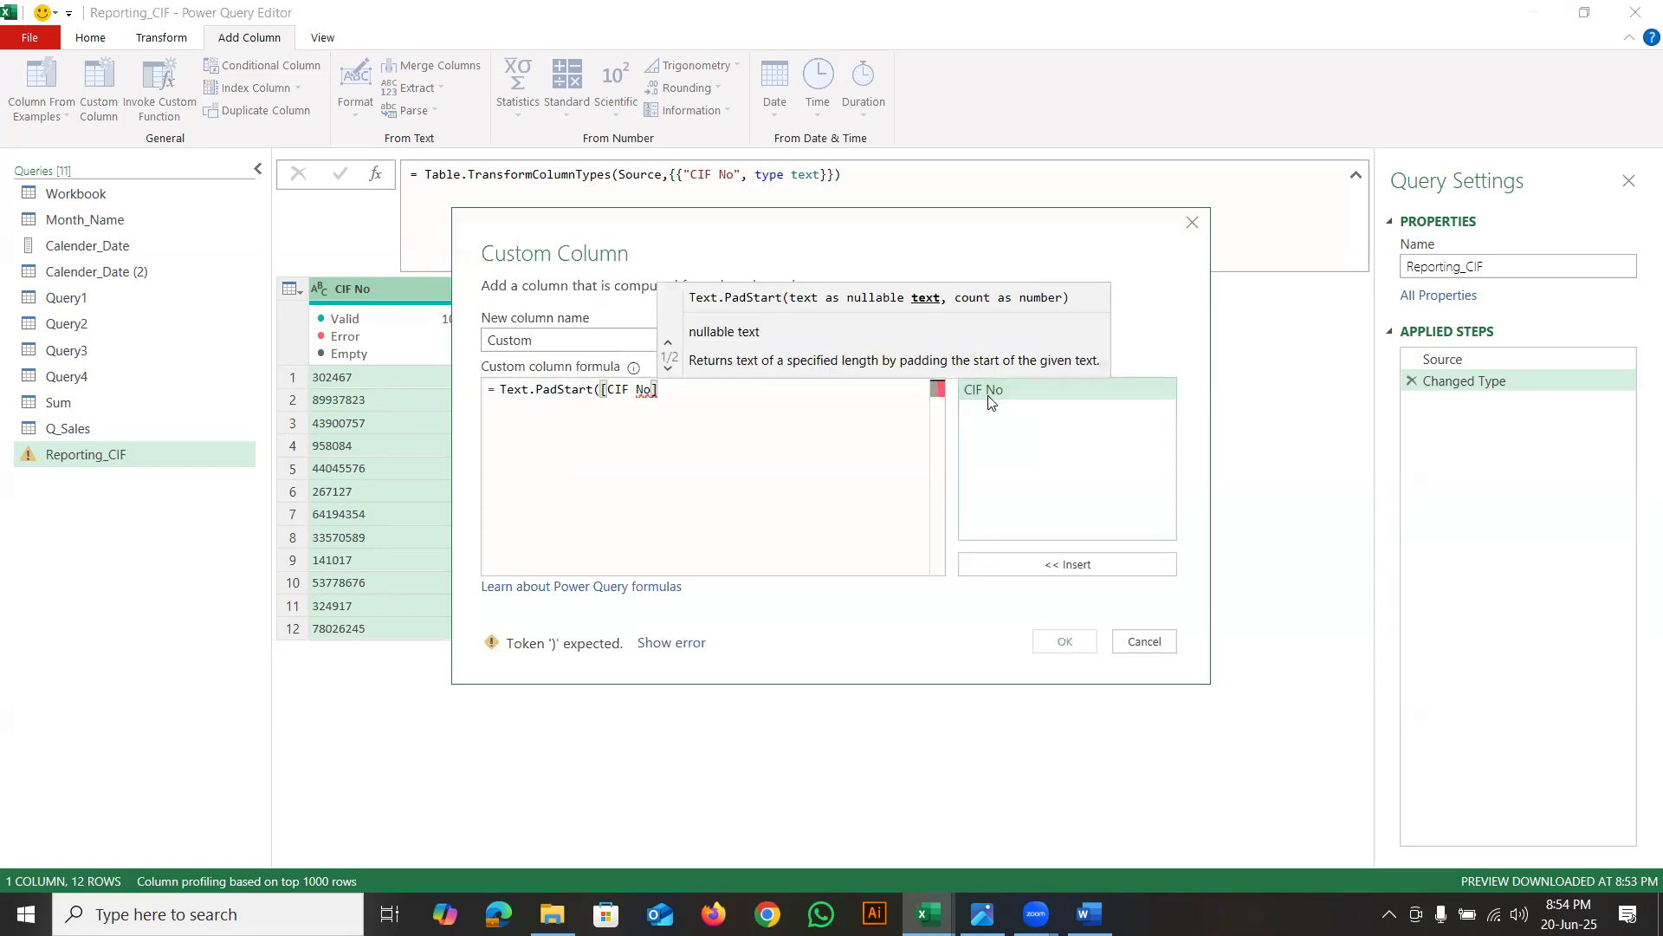
type(",")
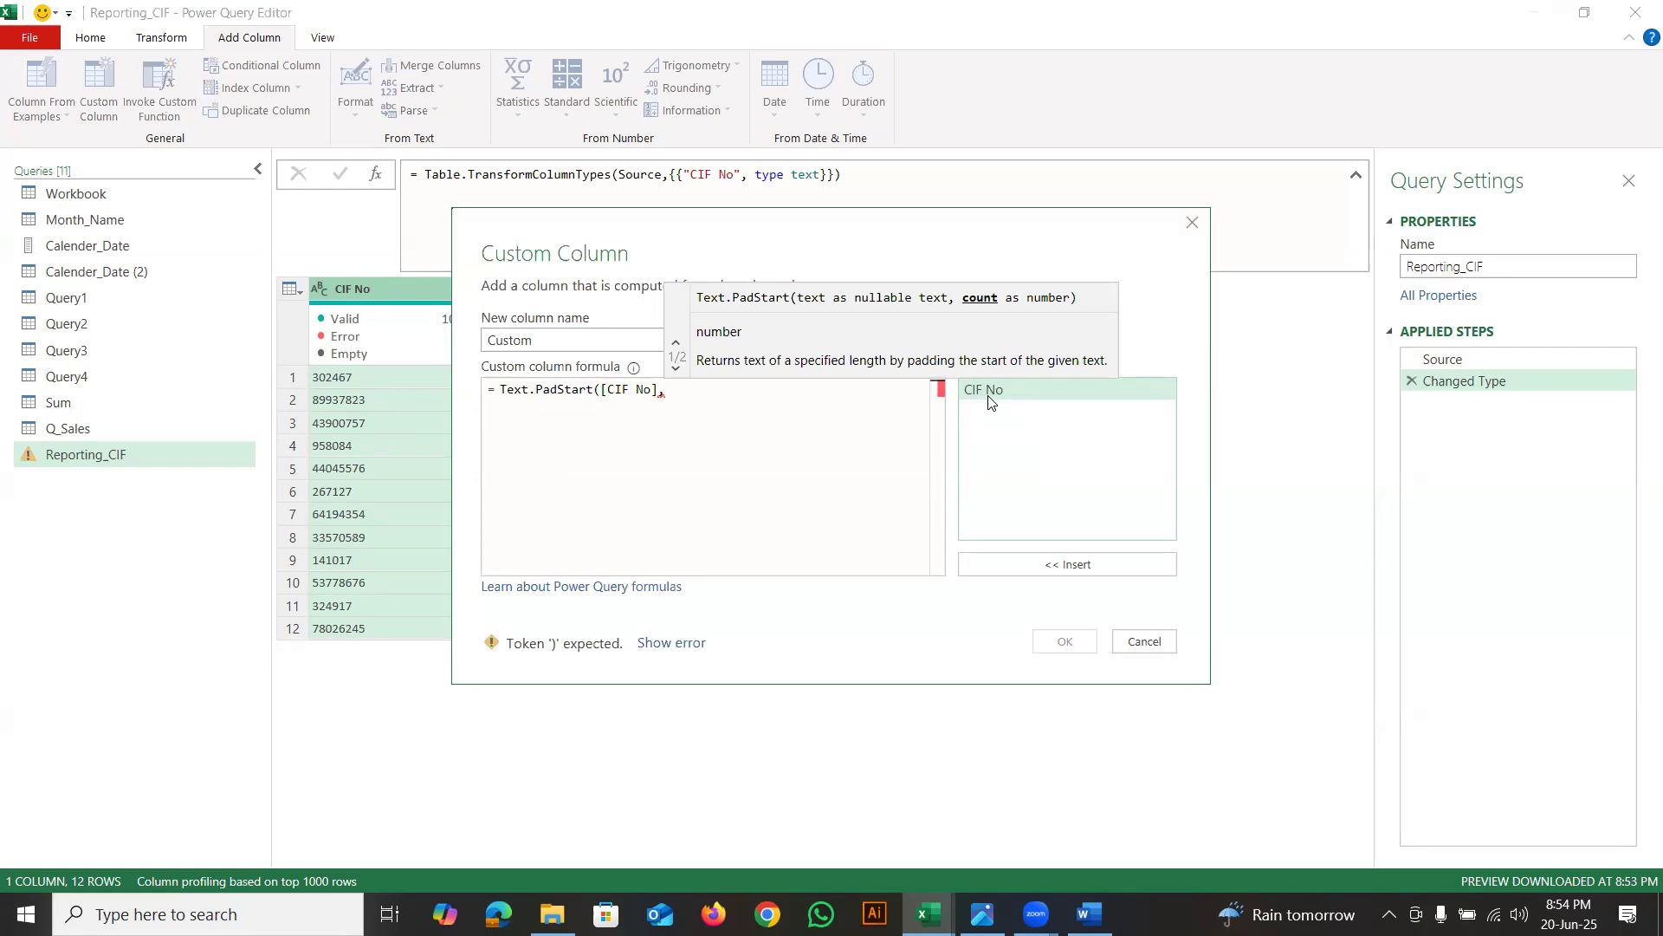
type("10,")
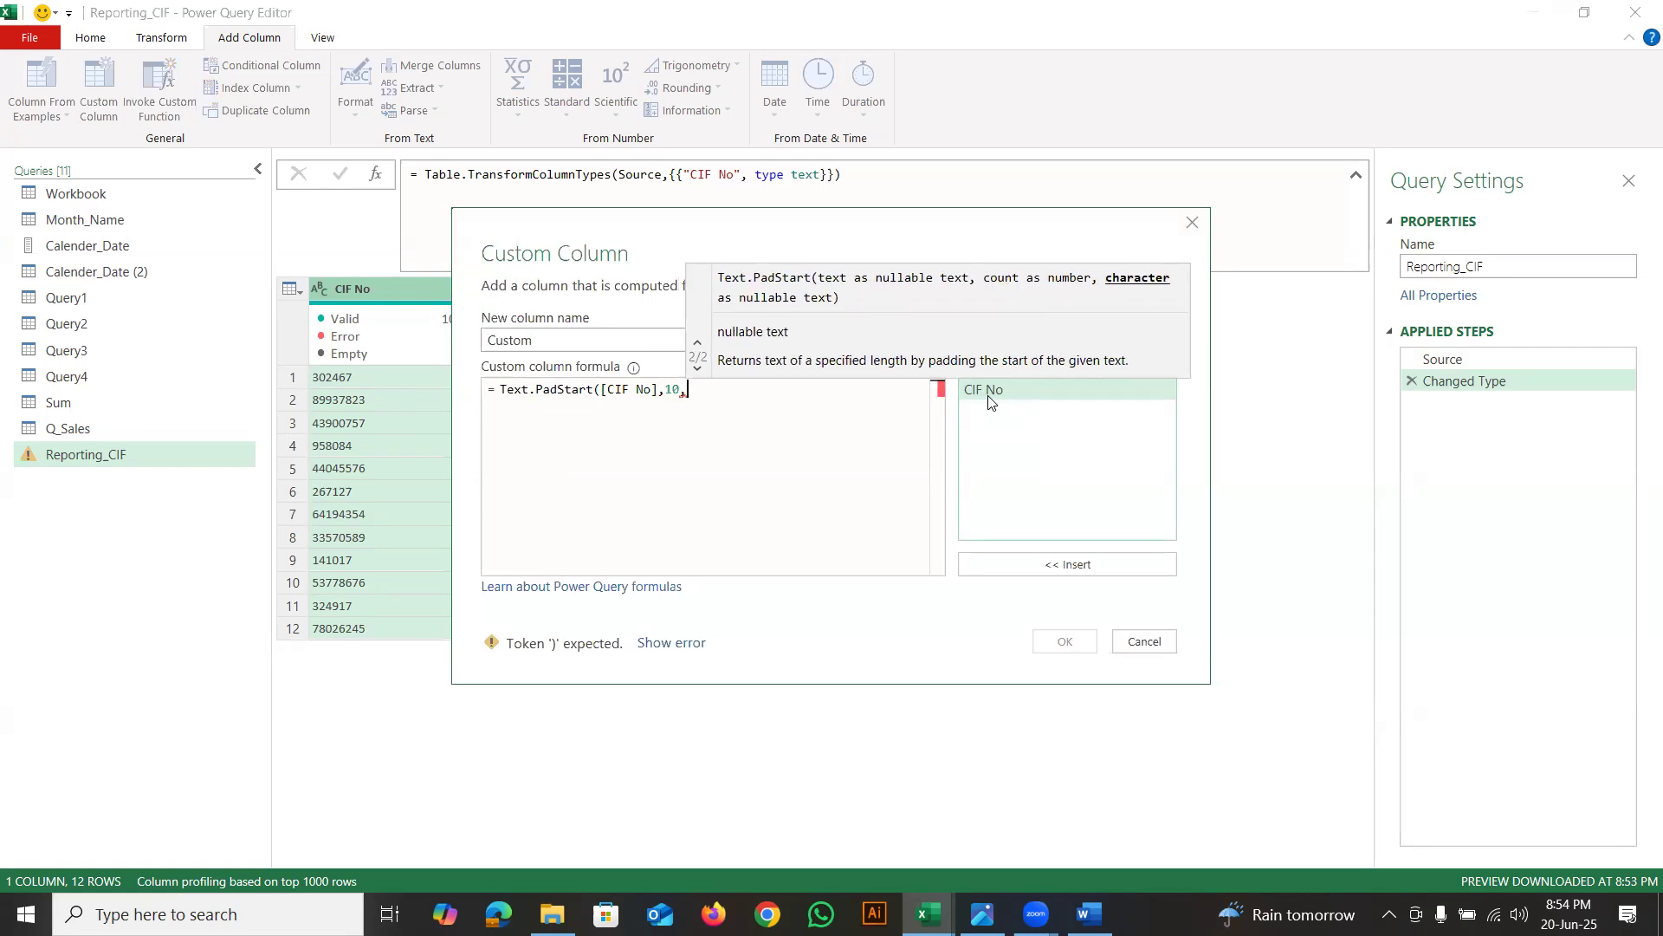
type("\"0")
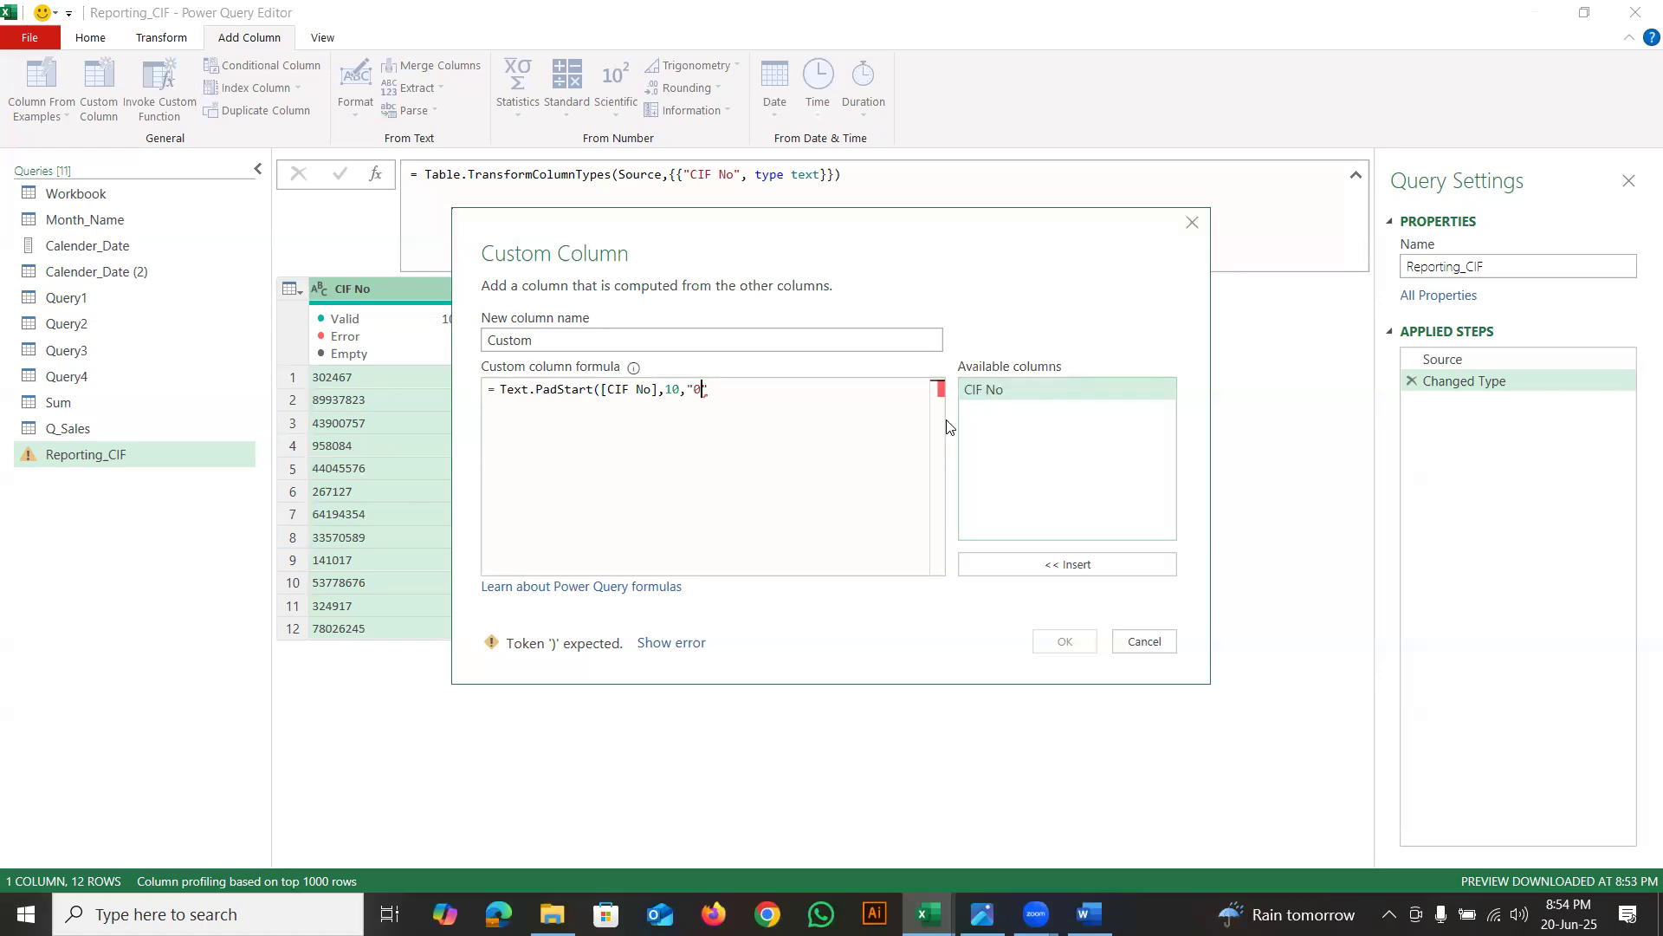
type(")")
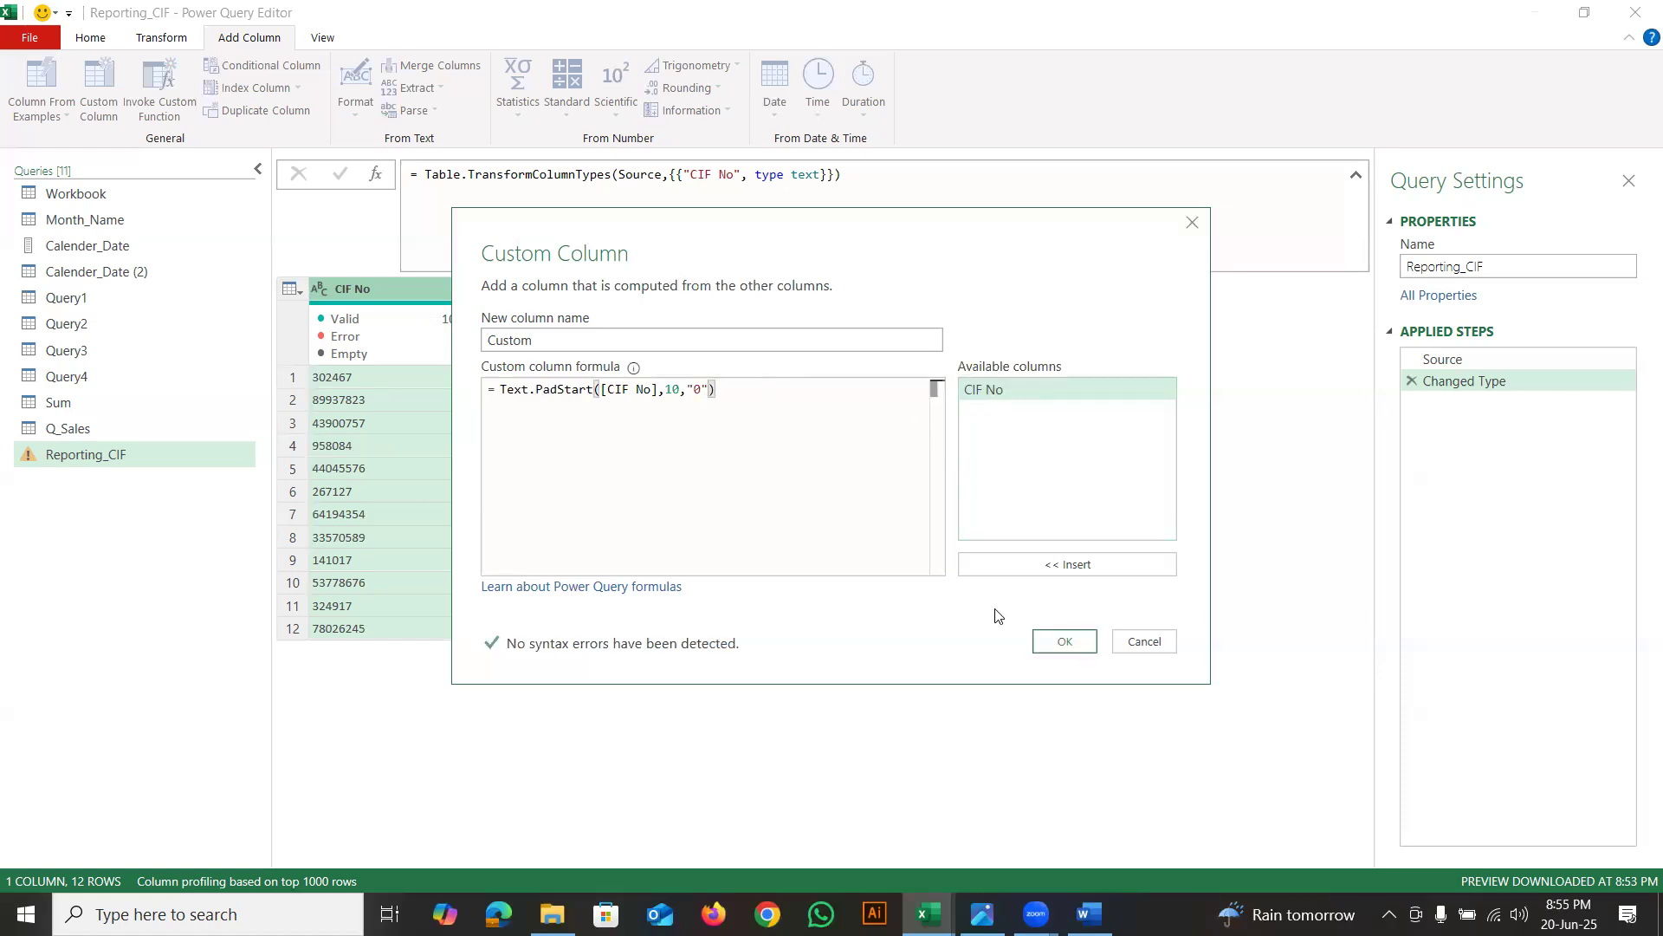
left_click(1065, 641)
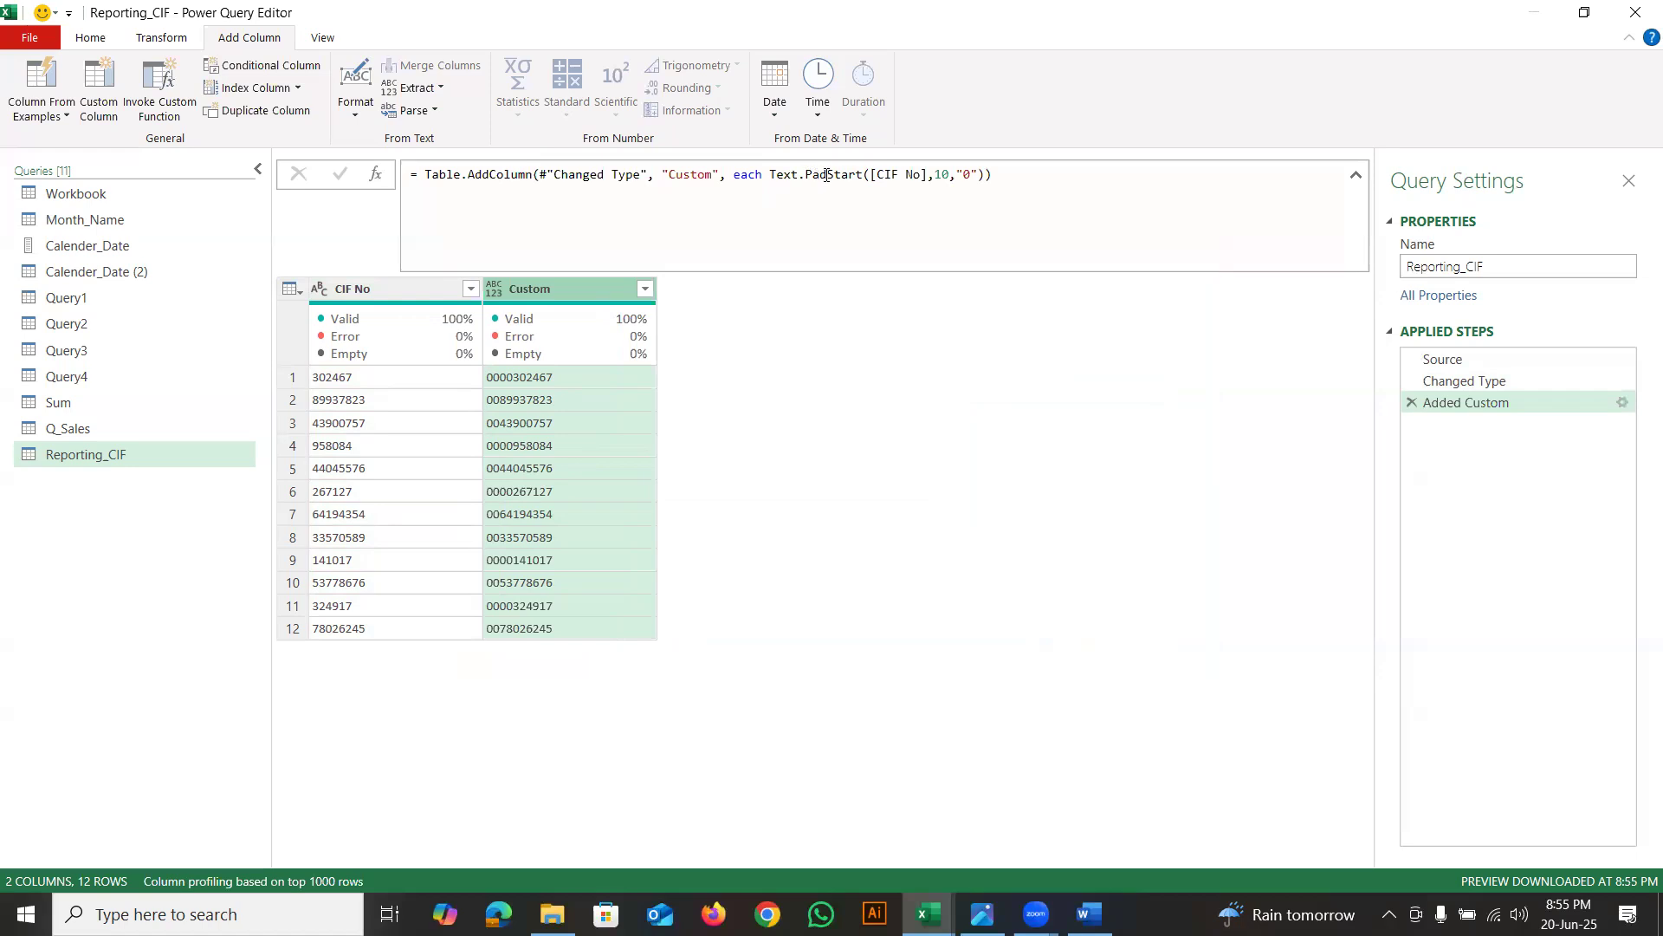
key("alt+Tab")
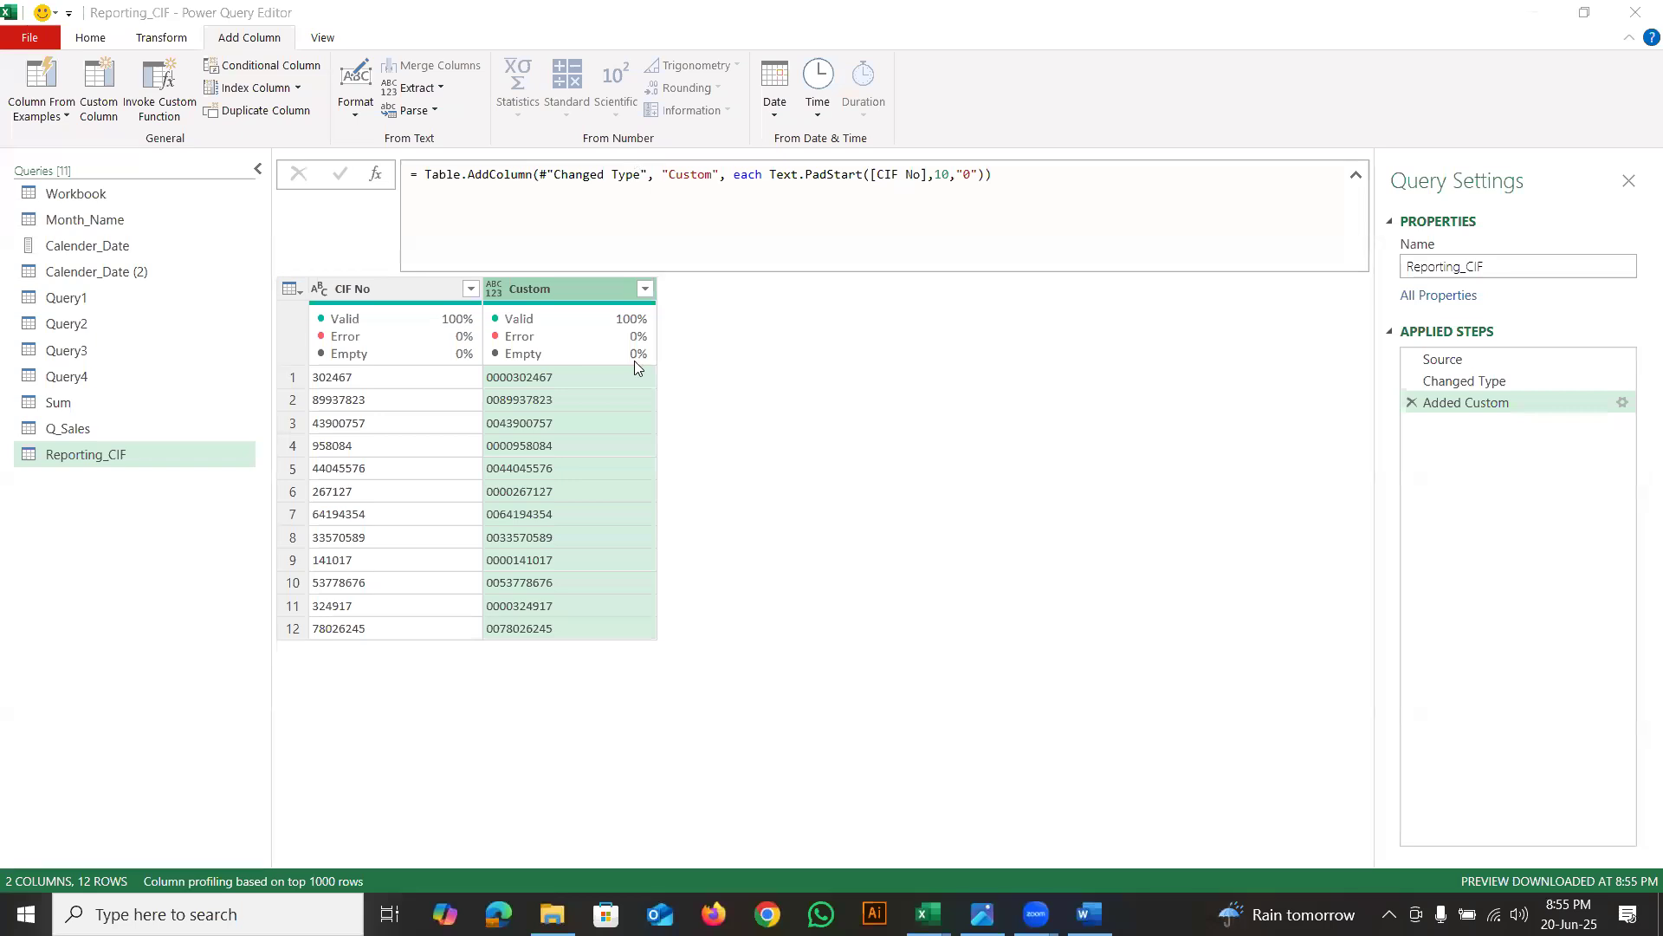
mouse_move(637, 365)
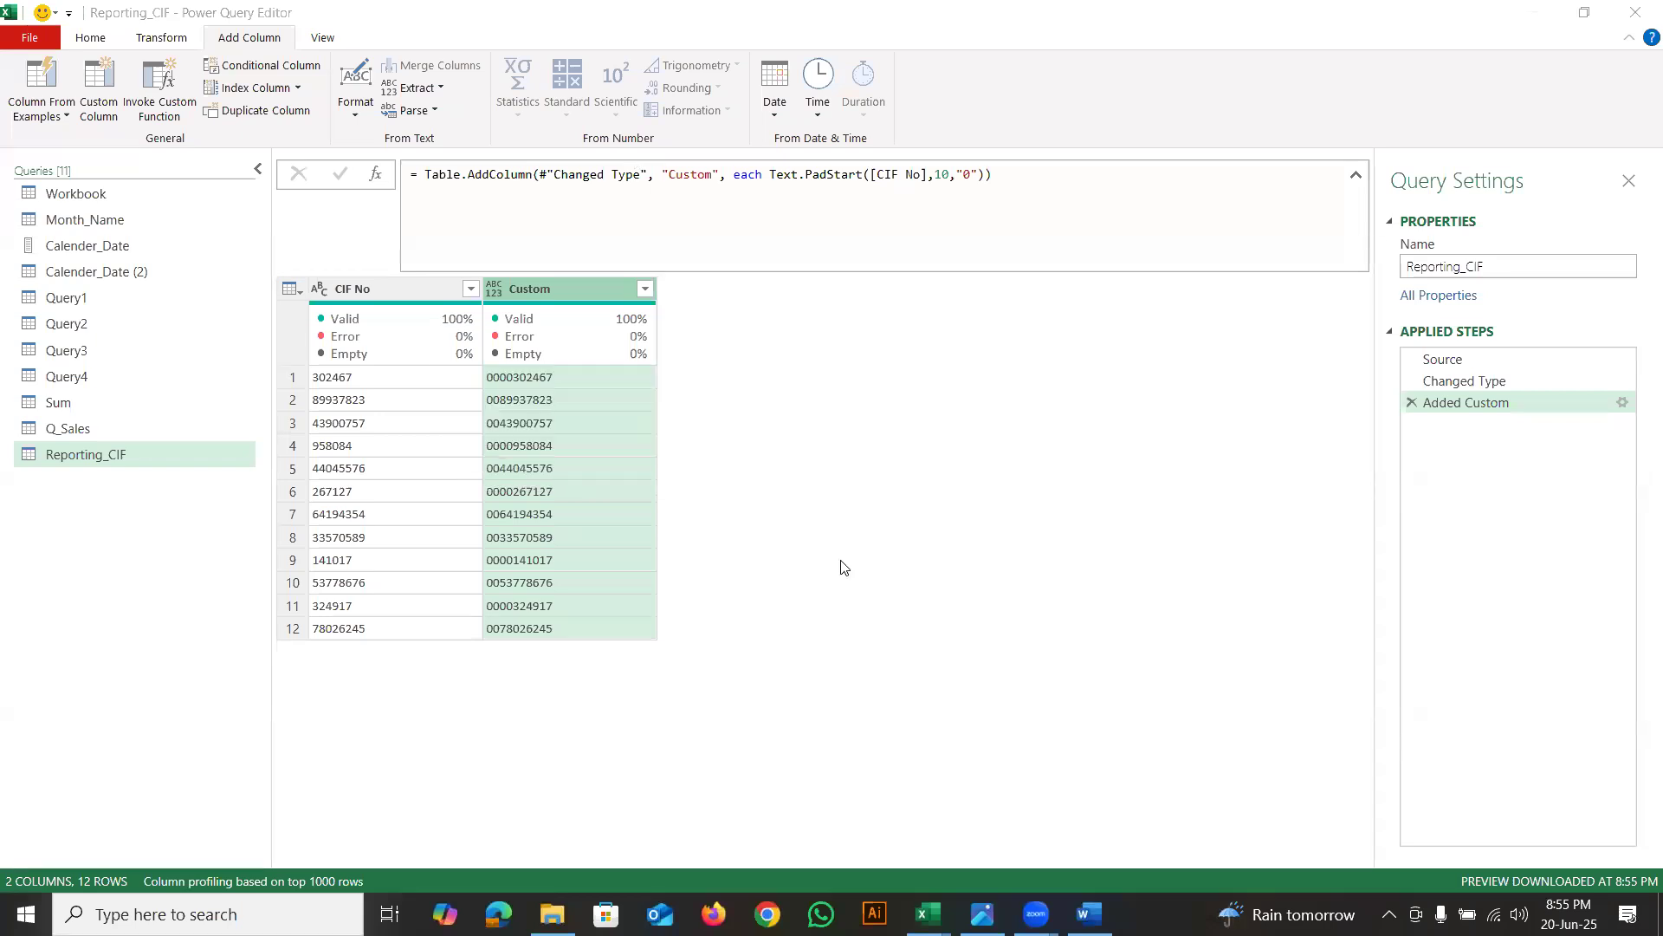